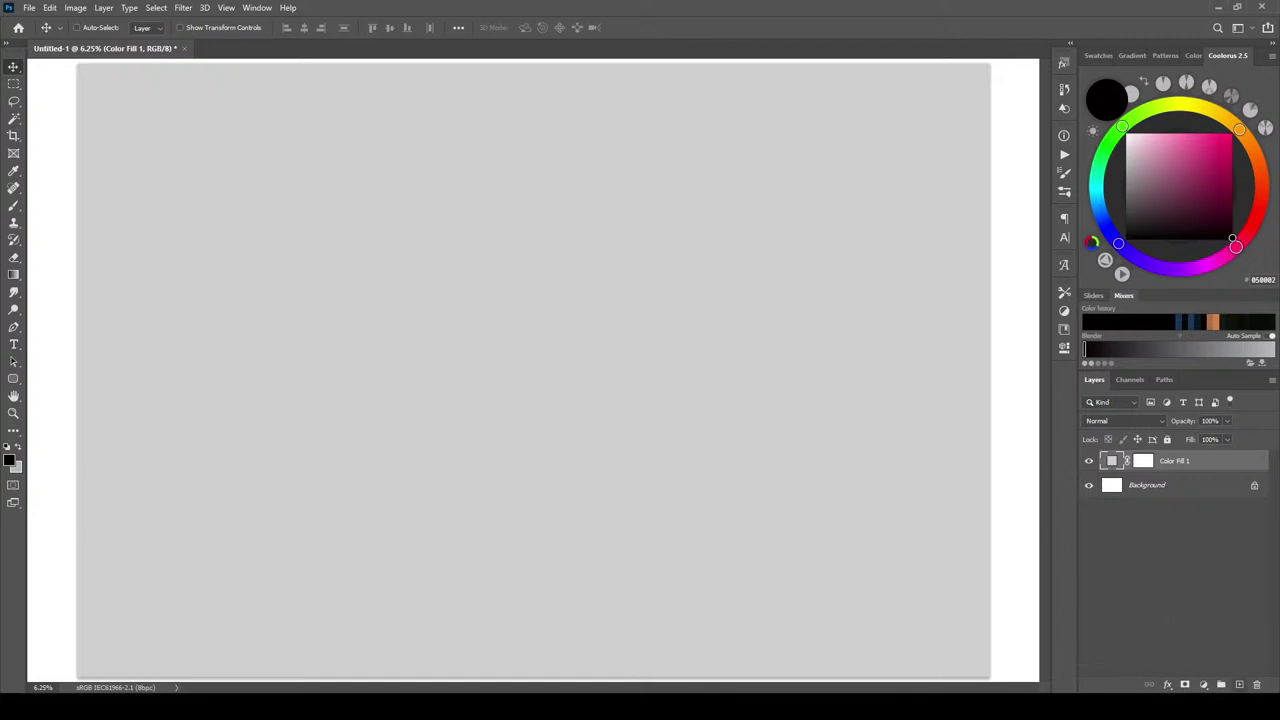
# Add an empty layer above the grey color fill and delete the fill's mask and the Background layer
pyautogui.click(1240, 684)
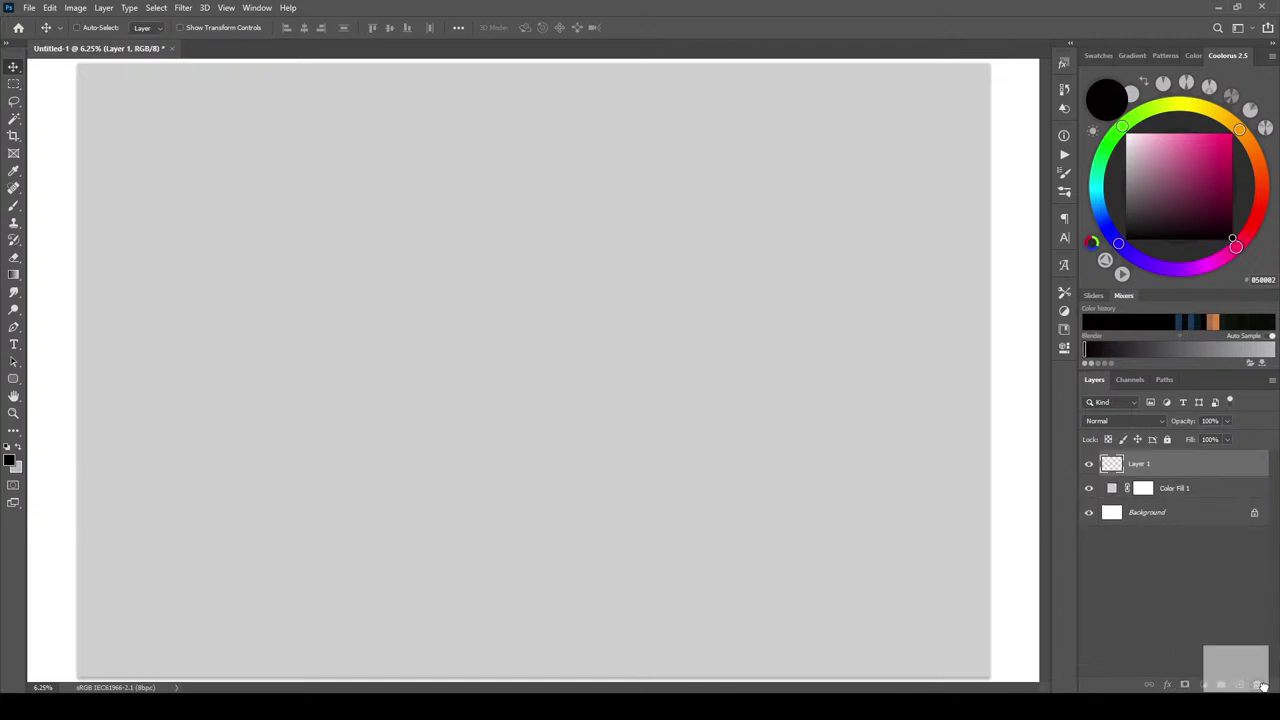
pyautogui.click(1258, 685)
pyautogui.click(578, 263)
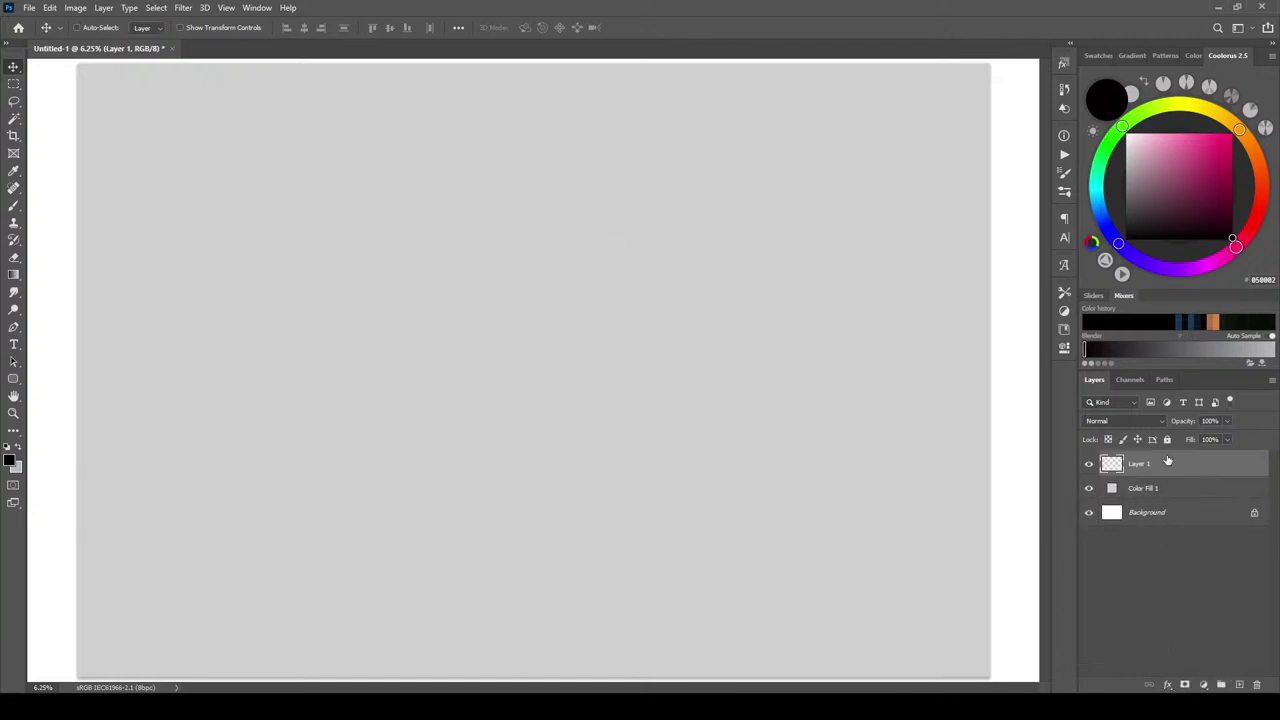
pyautogui.moveTo(1163, 514); pyautogui.dragTo(1256, 684)
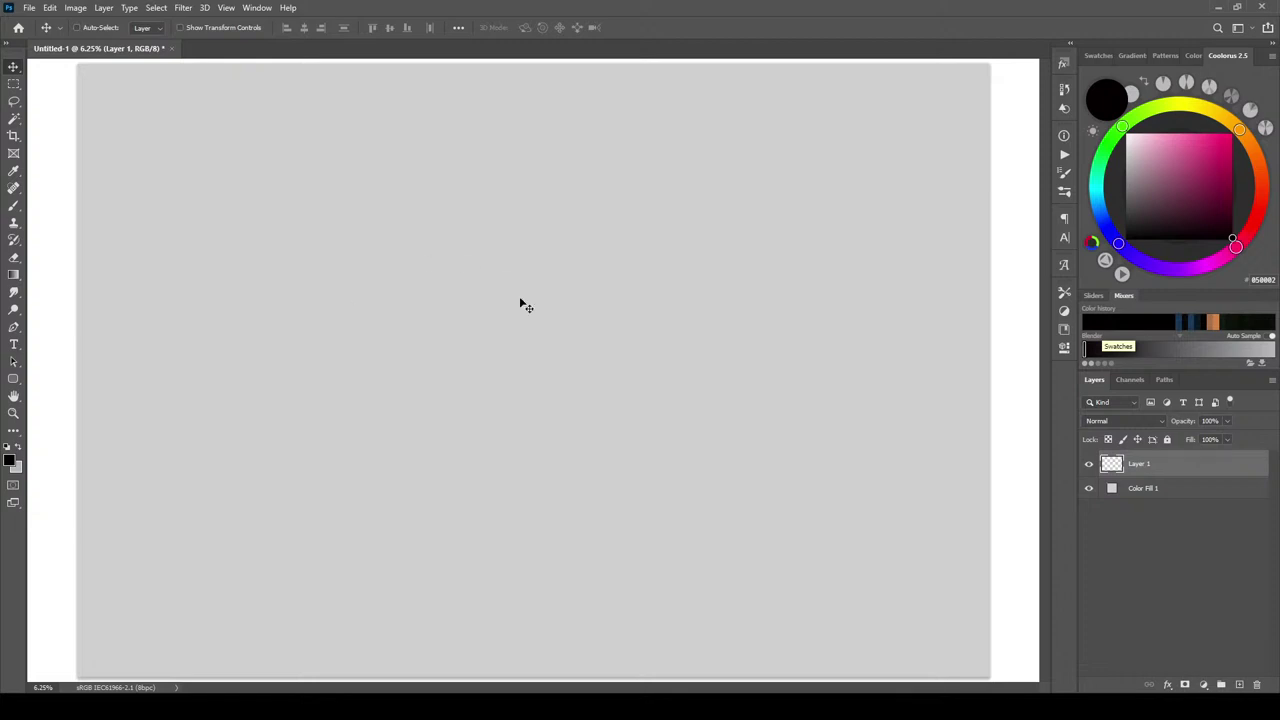
# Start the central sketch with the brush, using loose arcs and one dark diagonal line in the upper middle of the canvas
pyautogui.press('b')
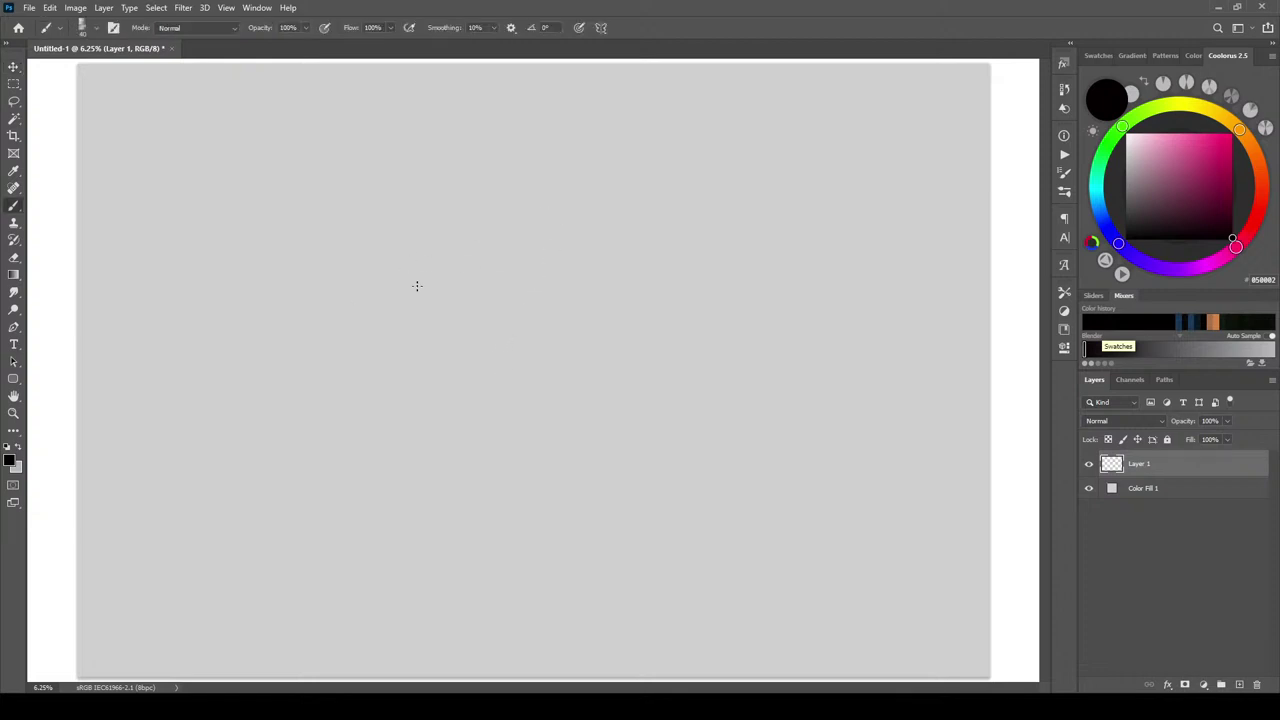
pyautogui.moveTo(408, 385); pyautogui.dragTo(450, 422)
pyautogui.moveTo(405, 240); pyautogui.dragTo(483, 279)
pyautogui.moveTo(489, 291); pyautogui.dragTo(475, 323)
pyautogui.moveTo(470, 237); pyautogui.dragTo(526, 231)
pyautogui.moveTo(486, 268); pyautogui.dragTo(522, 231)
pyautogui.moveTo(442, 337); pyautogui.dragTo(556, 225)
pyautogui.scroll(1, 468, 322)
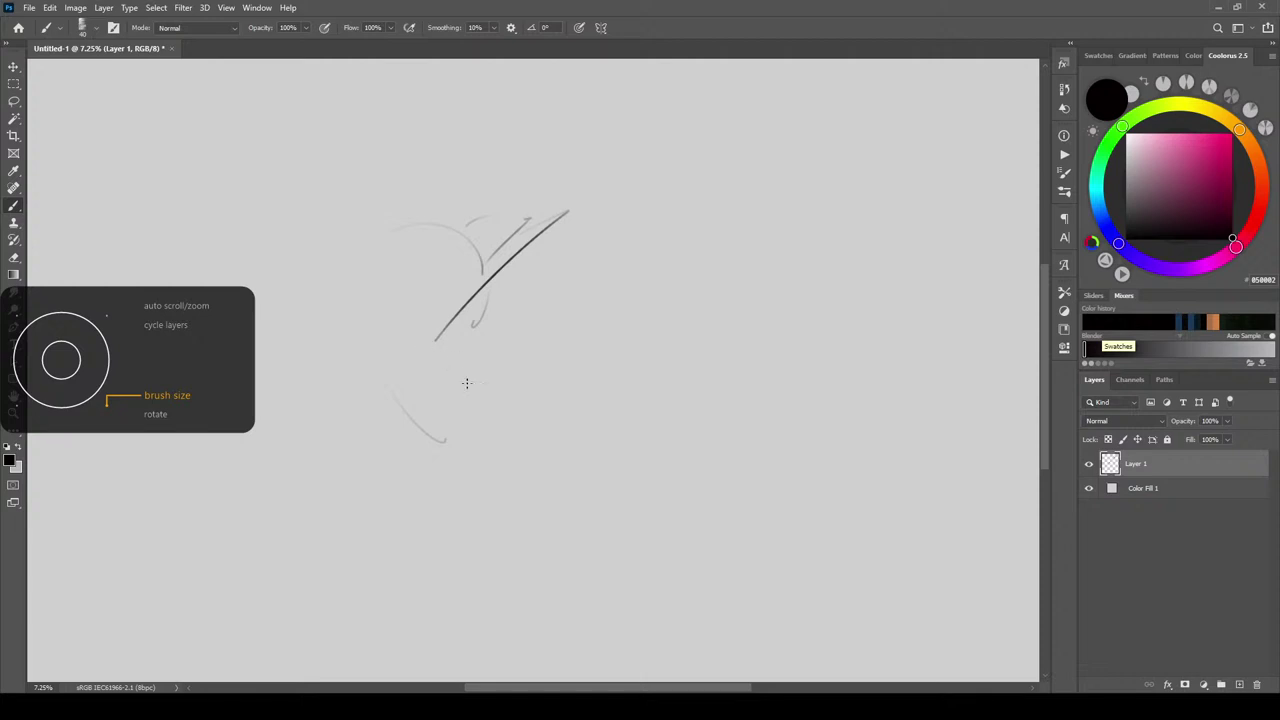
# Sketch the angular body panel below the diagonal line, with layered curves and a small wedge at its lower-right corner
pyautogui.moveTo(432, 340)
pyautogui.mouseDown()
pyautogui.moveTo(461, 407)
pyautogui.moveTo(451, 358)
pyautogui.moveTo(461, 414)
pyautogui.moveTo(618, 408)
pyautogui.mouseUp()
pyautogui.moveTo(625, 258); pyautogui.dragTo(630, 402)
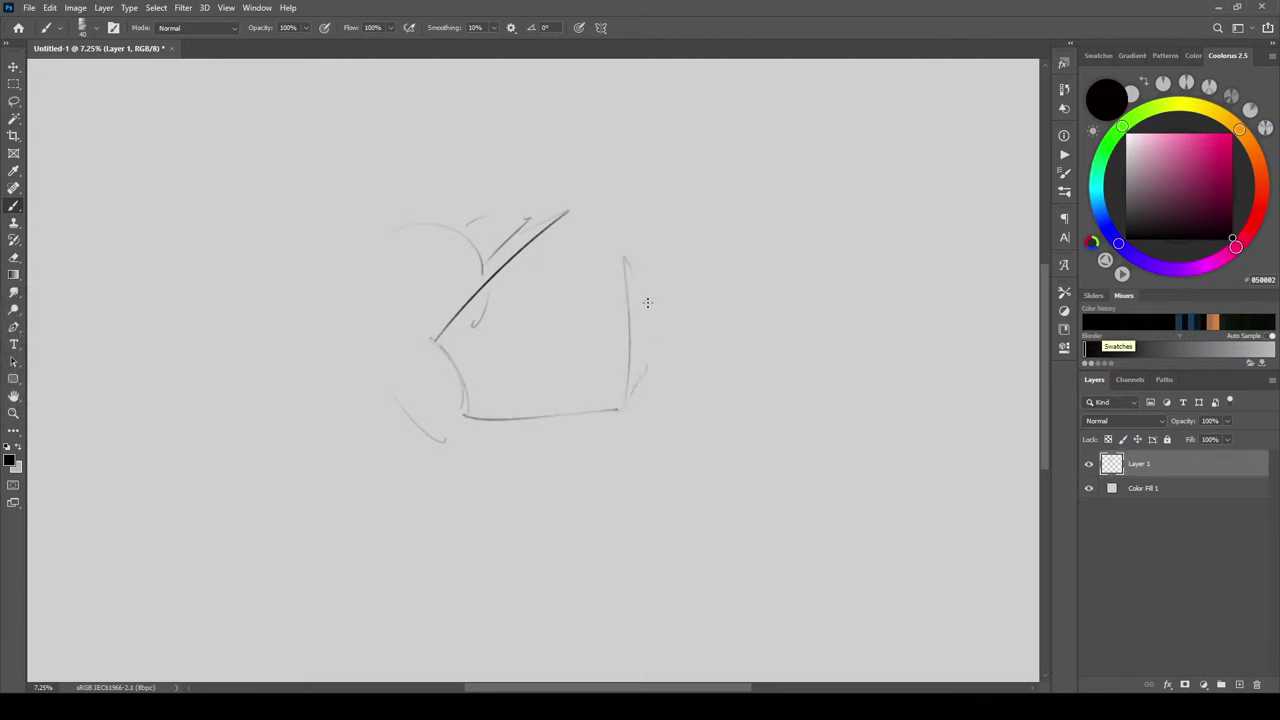
pyautogui.moveTo(648, 304); pyautogui.dragTo(646, 389)
pyautogui.moveTo(665, 349); pyautogui.dragTo(647, 404)
pyautogui.moveTo(664, 447)
pyautogui.mouseDown()
pyautogui.moveTo(589, 445)
pyautogui.moveTo(652, 458)
pyautogui.moveTo(646, 409)
pyautogui.moveTo(655, 441)
pyautogui.moveTo(630, 444)
pyautogui.moveTo(639, 427)
pyautogui.moveTo(597, 437)
pyautogui.moveTo(622, 440)
pyautogui.moveTo(651, 410)
pyautogui.moveTo(630, 441)
pyautogui.moveTo(652, 412)
pyautogui.mouseUp()
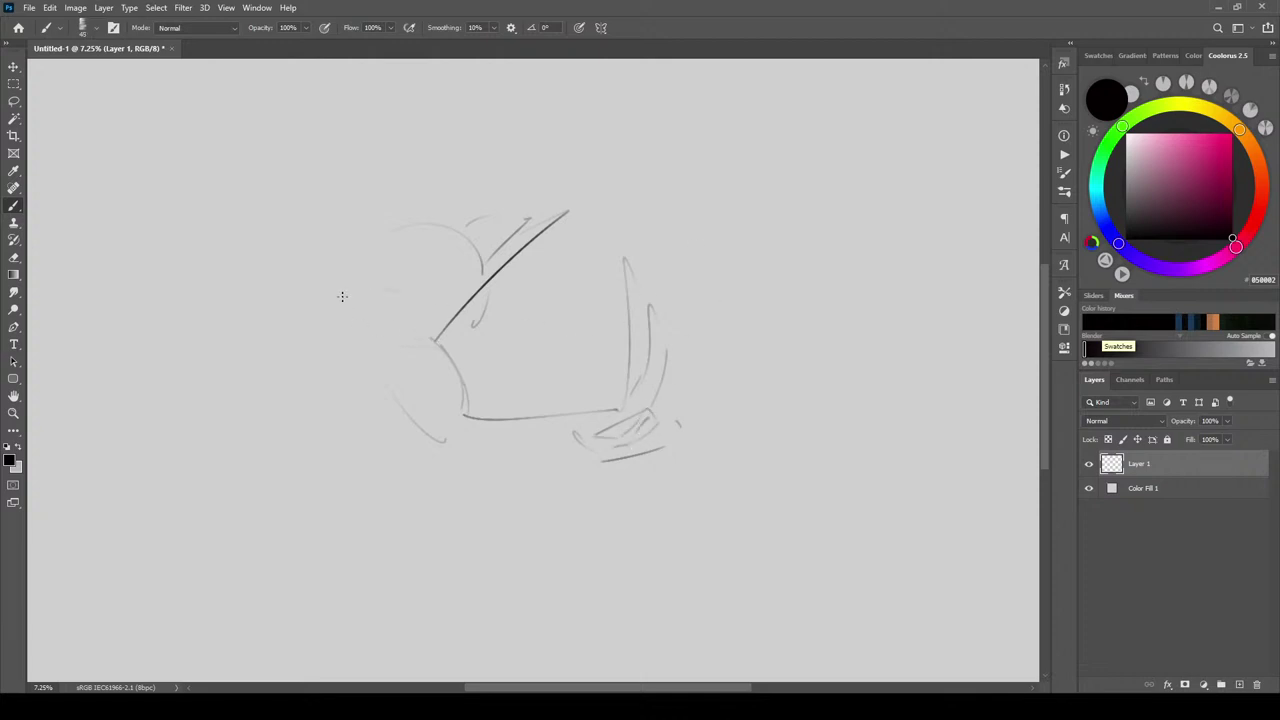
# Sketch the domed top with a long sloping guide line and the jaw-like shape beneath the dome of the central form
pyautogui.moveTo(348, 246)
pyautogui.mouseDown()
pyautogui.moveTo(434, 230)
pyautogui.moveTo(470, 278)
pyautogui.mouseUp()
pyautogui.moveTo(419, 226)
pyautogui.mouseDown()
pyautogui.moveTo(515, 198)
pyautogui.moveTo(523, 211)
pyautogui.moveTo(568, 187)
pyautogui.mouseUp()
pyautogui.moveTo(311, 296); pyautogui.dragTo(655, 122)
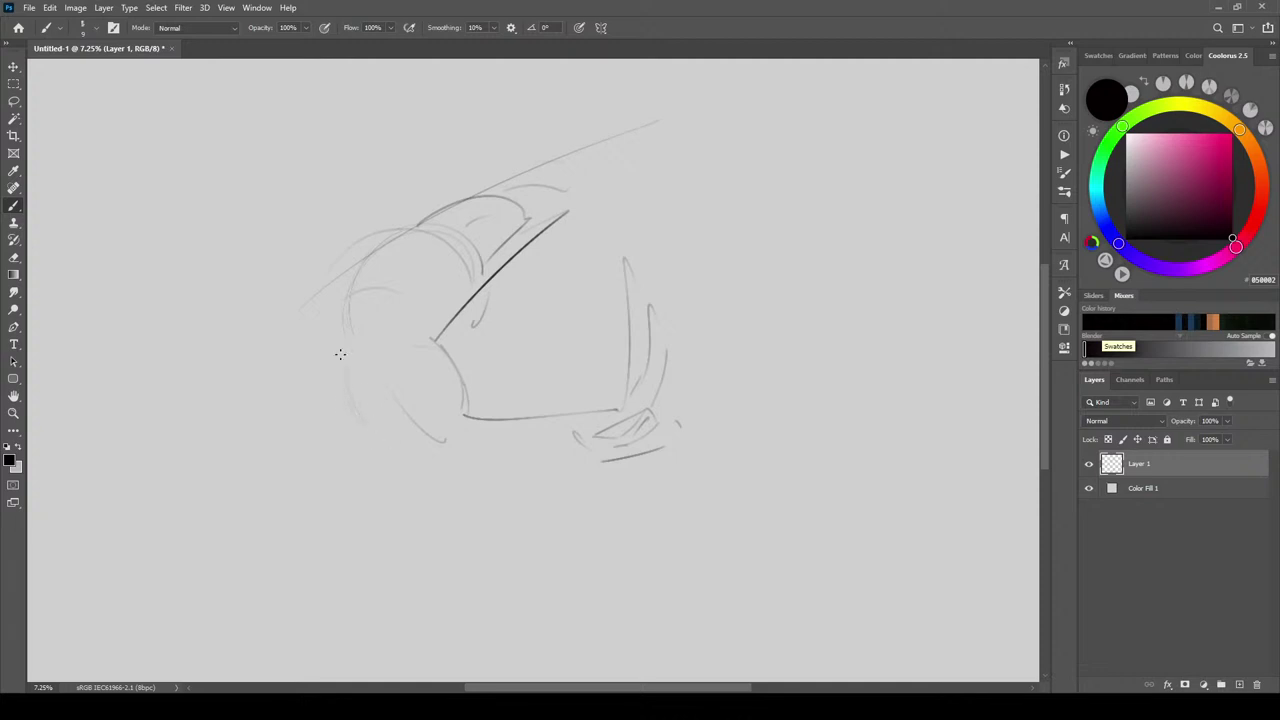
pyautogui.moveTo(354, 399)
pyautogui.mouseDown()
pyautogui.moveTo(396, 394)
pyautogui.moveTo(443, 441)
pyautogui.mouseUp()
pyautogui.press(']')
pyautogui.press(']')
pyautogui.moveTo(326, 378)
pyautogui.mouseDown()
pyautogui.moveTo(348, 393)
pyautogui.moveTo(402, 384)
pyautogui.moveTo(468, 450)
pyautogui.moveTo(338, 346)
pyautogui.mouseUp()
pyautogui.moveTo(345, 404)
pyautogui.mouseDown()
pyautogui.moveTo(334, 447)
pyautogui.moveTo(386, 435)
pyautogui.moveTo(334, 453)
pyautogui.moveTo(359, 449)
pyautogui.moveTo(340, 456)
pyautogui.moveTo(357, 464)
pyautogui.moveTo(478, 469)
pyautogui.moveTo(545, 434)
pyautogui.mouseUp()
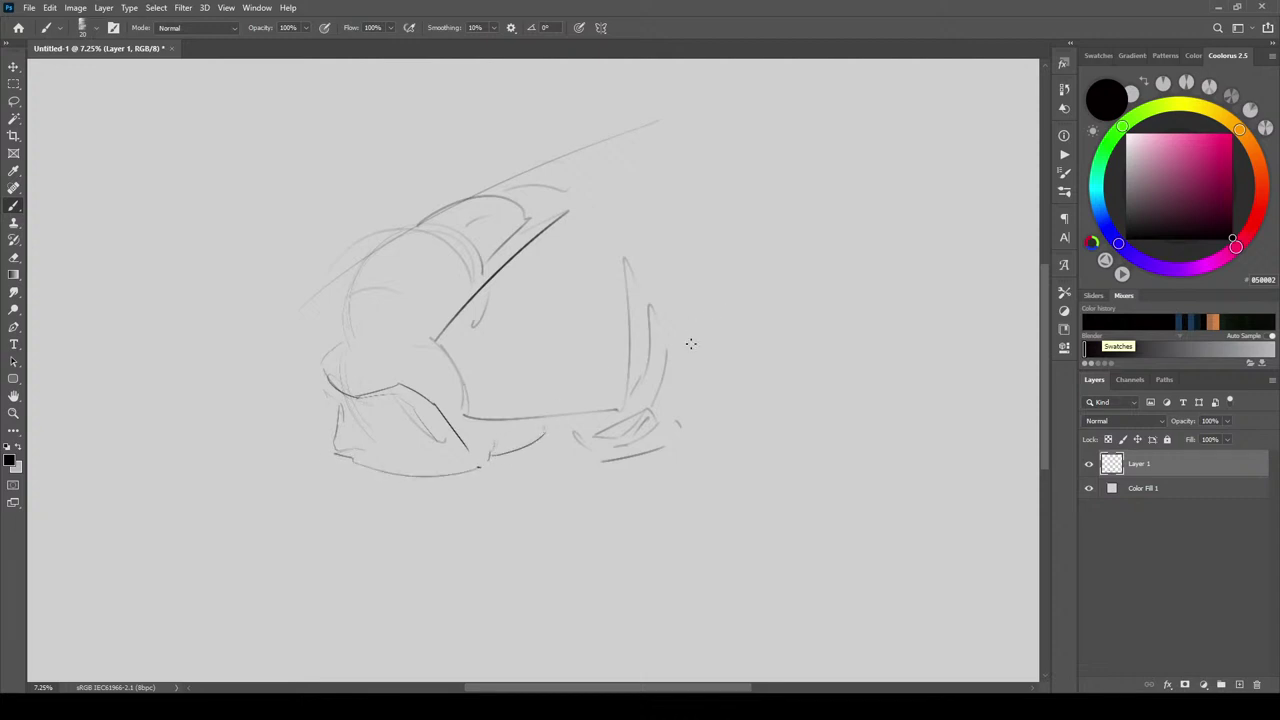
# Add short curved accent strokes along the upper-right side of the central form
pyautogui.moveTo(736, 364); pyautogui.dragTo(708, 376)
pyautogui.hotkey('ctrl', '0')
pyautogui.moveTo(653, 236)
pyautogui.mouseDown()
pyautogui.moveTo(660, 298)
pyautogui.moveTo(669, 267)
pyautogui.mouseUp()
pyautogui.moveTo(653, 213)
pyautogui.mouseDown()
pyautogui.moveTo(677, 252)
pyautogui.moveTo(641, 239)
pyautogui.mouseUp()
pyautogui.moveTo(600, 195)
pyautogui.mouseDown()
pyautogui.moveTo(617, 242)
pyautogui.moveTo(616, 212)
pyautogui.mouseUp()
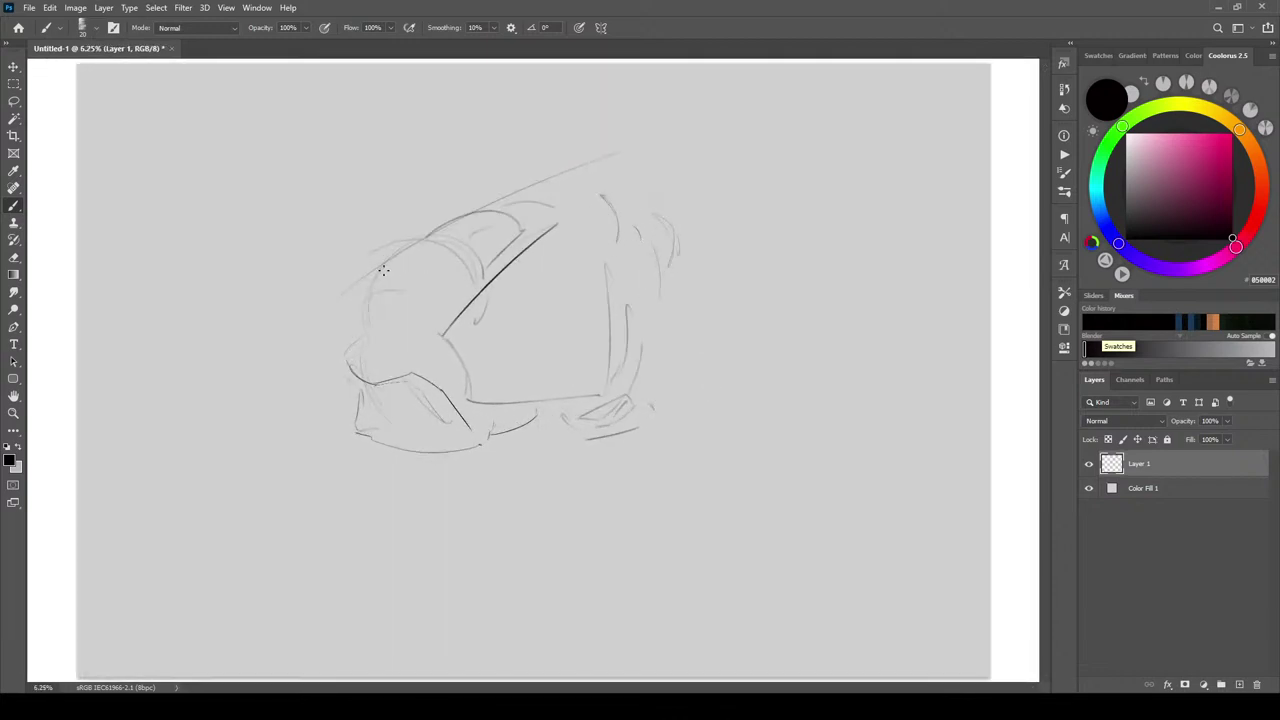
# Sketch the dome's lower rim, two circles on the body panel and large sweeping arcs around the central form
pyautogui.moveTo(370, 340)
pyautogui.mouseDown()
pyautogui.moveTo(438, 335)
pyautogui.moveTo(365, 330)
pyautogui.moveTo(501, 332)
pyautogui.moveTo(552, 364)
pyautogui.moveTo(532, 315)
pyautogui.moveTo(537, 377)
pyautogui.moveTo(496, 345)
pyautogui.moveTo(541, 346)
pyautogui.mouseUp()
pyautogui.moveTo(392, 181); pyautogui.dragTo(442, 202)
pyautogui.moveTo(306, 249); pyautogui.dragTo(484, 188)
pyautogui.moveTo(709, 291); pyautogui.dragTo(684, 442)
pyautogui.moveTo(743, 315); pyautogui.dragTo(725, 410)
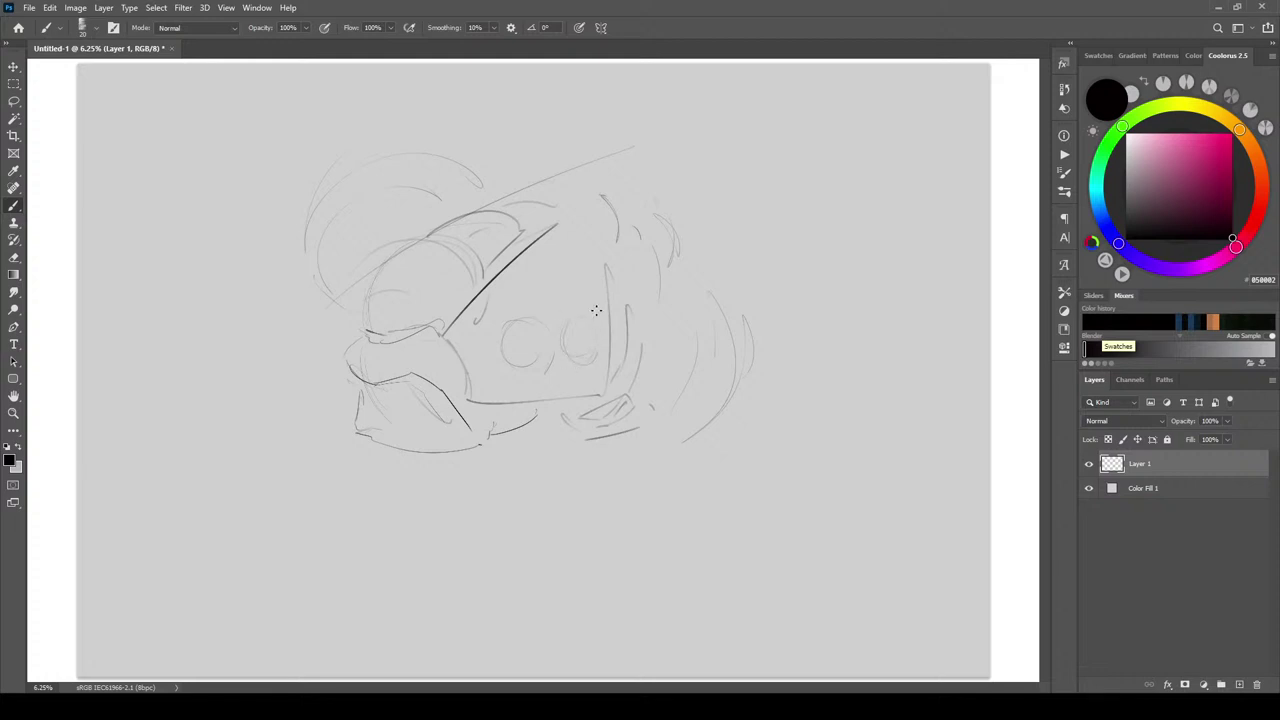
# Round off the body panel's lower corner and sketch a curved, bowl-like limb to the lower left of the central form
pyautogui.moveTo(602, 379)
pyautogui.mouseDown()
pyautogui.moveTo(566, 404)
pyautogui.moveTo(581, 399)
pyautogui.mouseUp()
pyautogui.moveTo(516, 440); pyautogui.dragTo(555, 500)
pyautogui.moveTo(221, 476); pyautogui.dragTo(340, 385)
pyautogui.moveTo(367, 463)
pyautogui.mouseDown()
pyautogui.moveTo(271, 528)
pyautogui.moveTo(252, 482)
pyautogui.mouseUp()
pyautogui.moveTo(250, 412)
pyautogui.mouseDown()
pyautogui.moveTo(331, 520)
pyautogui.moveTo(349, 511)
pyautogui.mouseUp()
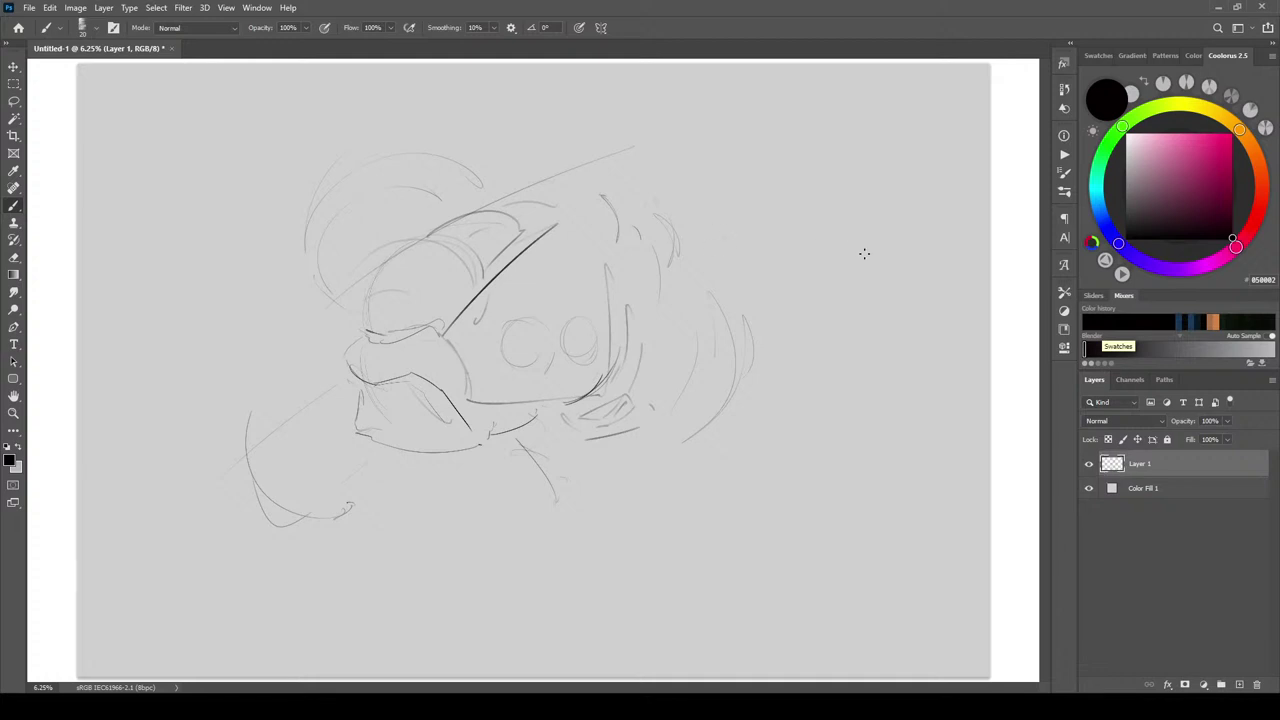
# Sketch a rounded, open head shape and a forked, claw-like shape beneath it on the right side of the canvas
pyautogui.moveTo(858, 242)
pyautogui.mouseDown()
pyautogui.moveTo(826, 288)
pyautogui.moveTo(914, 303)
pyautogui.moveTo(866, 198)
pyautogui.mouseUp()
pyautogui.moveTo(725, 244)
pyautogui.mouseDown()
pyautogui.moveTo(756, 270)
pyautogui.moveTo(828, 245)
pyautogui.mouseUp()
pyautogui.moveTo(733, 453)
pyautogui.mouseDown()
pyautogui.moveTo(771, 472)
pyautogui.moveTo(815, 464)
pyautogui.moveTo(897, 513)
pyautogui.mouseUp()
pyautogui.moveTo(852, 440)
pyautogui.mouseDown()
pyautogui.moveTo(886, 413)
pyautogui.moveTo(684, 444)
pyautogui.mouseUp()
pyautogui.moveTo(668, 474); pyautogui.dragTo(747, 455)
# Draw a long feather-like shape with a wavy lower edge and a small jagged leaf shape along the bottom of the canvas
pyautogui.moveTo(800, 518); pyautogui.dragTo(522, 600)
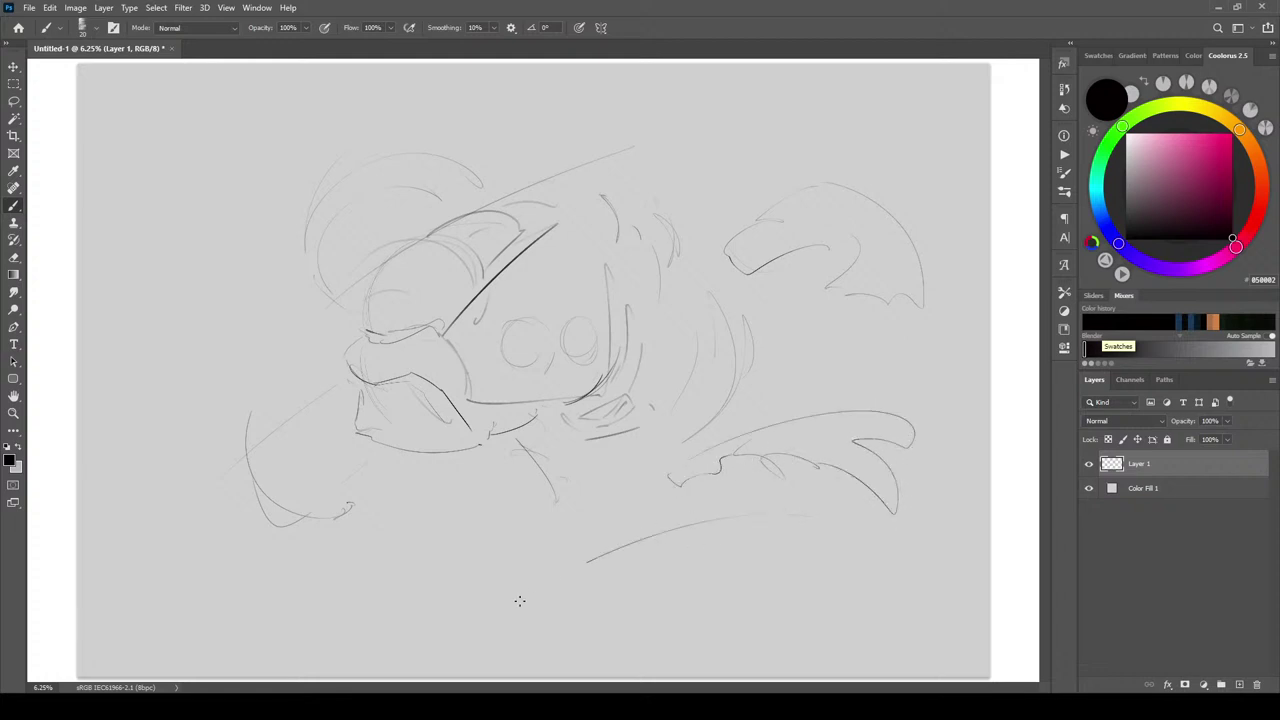
pyautogui.moveTo(595, 575)
pyautogui.mouseDown()
pyautogui.moveTo(646, 589)
pyautogui.moveTo(797, 560)
pyautogui.moveTo(822, 526)
pyautogui.mouseUp()
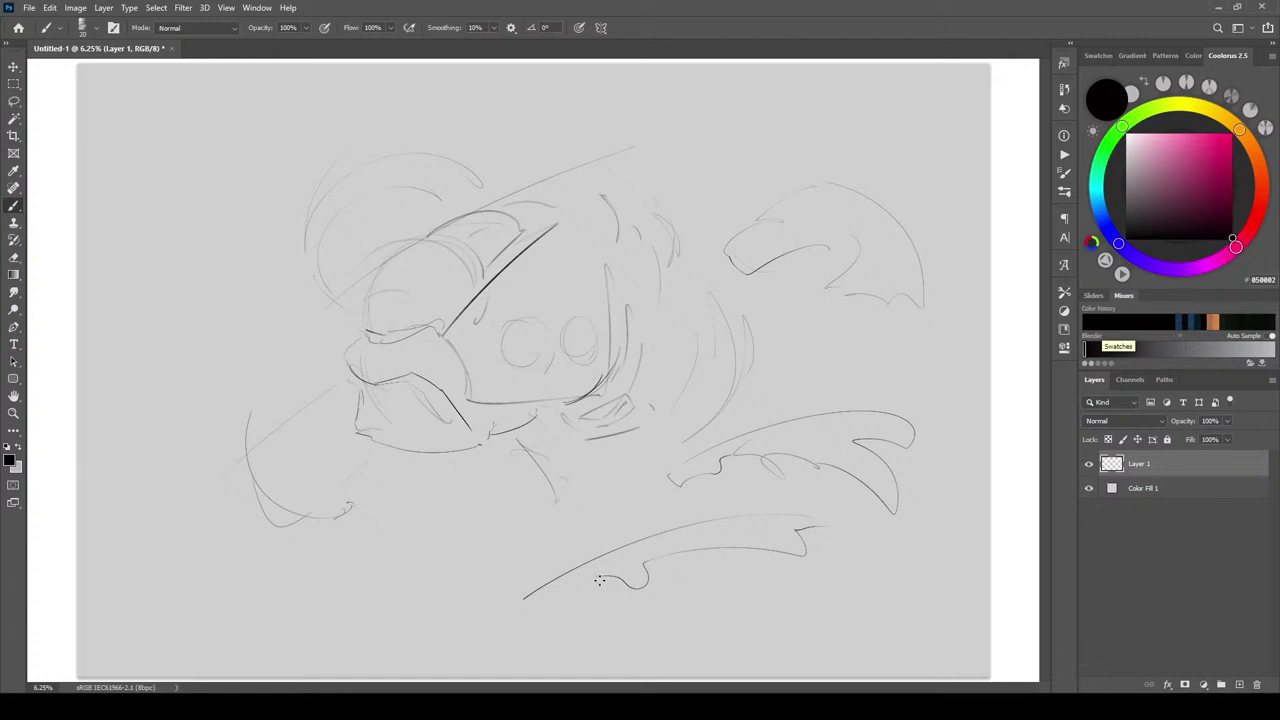
pyautogui.moveTo(600, 580); pyautogui.dragTo(498, 604)
pyautogui.moveTo(413, 531)
pyautogui.mouseDown()
pyautogui.moveTo(417, 566)
pyautogui.moveTo(444, 568)
pyautogui.moveTo(422, 503)
pyautogui.mouseUp()
pyautogui.moveTo(453, 520)
pyautogui.mouseDown()
pyautogui.moveTo(458, 589)
pyautogui.moveTo(450, 568)
pyautogui.moveTo(474, 548)
pyautogui.moveTo(434, 508)
pyautogui.mouseUp()
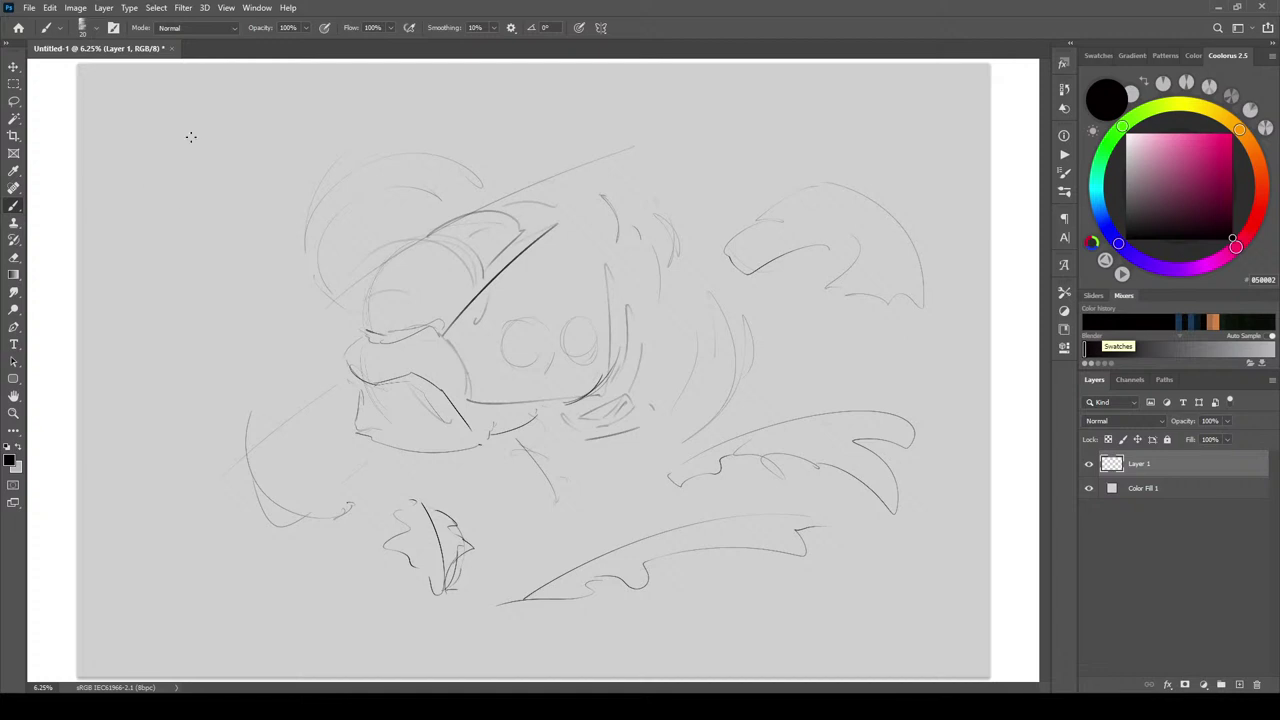
# Draw loose silhouettes along the top of the canvas: a curving head outline, a pointed mask shape and a horn shape
pyautogui.moveTo(221, 112); pyautogui.dragTo(150, 141)
pyautogui.moveTo(137, 178)
pyautogui.mouseDown()
pyautogui.moveTo(197, 294)
pyautogui.moveTo(248, 290)
pyautogui.mouseUp()
pyautogui.moveTo(250, 280)
pyautogui.mouseDown()
pyautogui.moveTo(283, 168)
pyautogui.moveTo(257, 175)
pyautogui.mouseUp()
pyautogui.moveTo(258, 184); pyautogui.dragTo(291, 233)
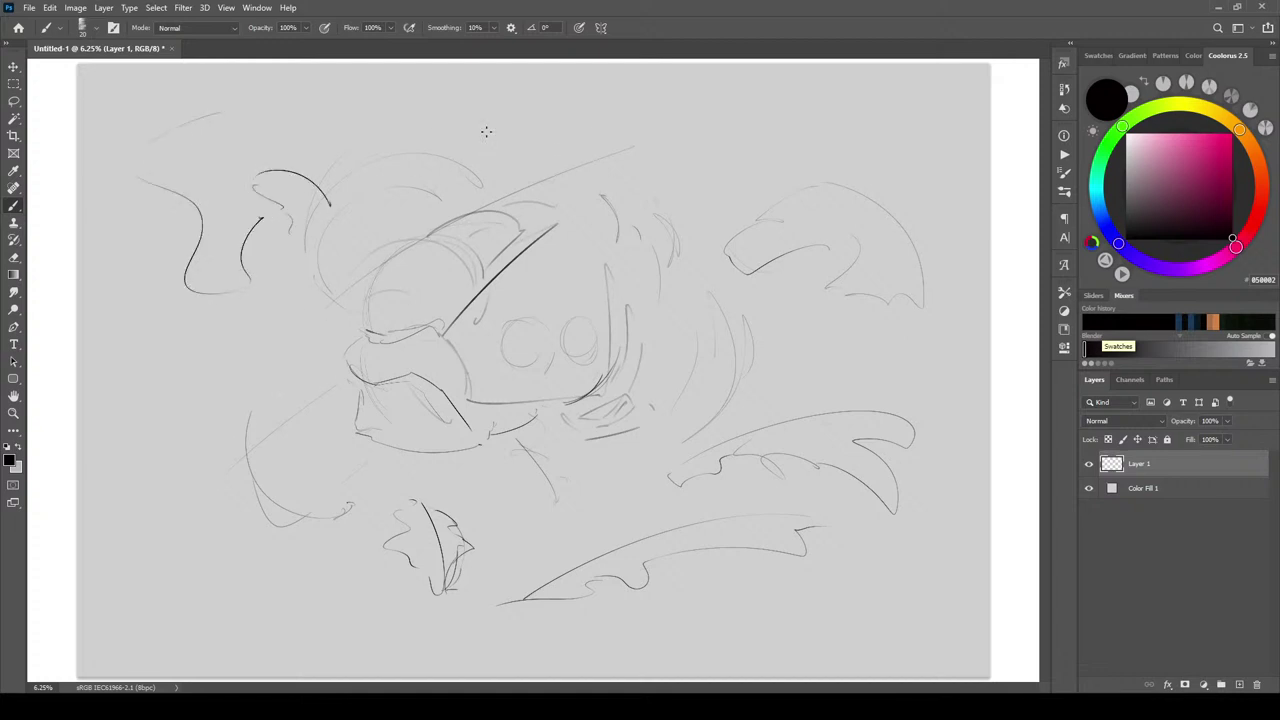
pyautogui.moveTo(492, 152)
pyautogui.mouseDown()
pyautogui.moveTo(549, 86)
pyautogui.moveTo(512, 122)
pyautogui.moveTo(540, 150)
pyautogui.moveTo(490, 156)
pyautogui.mouseUp()
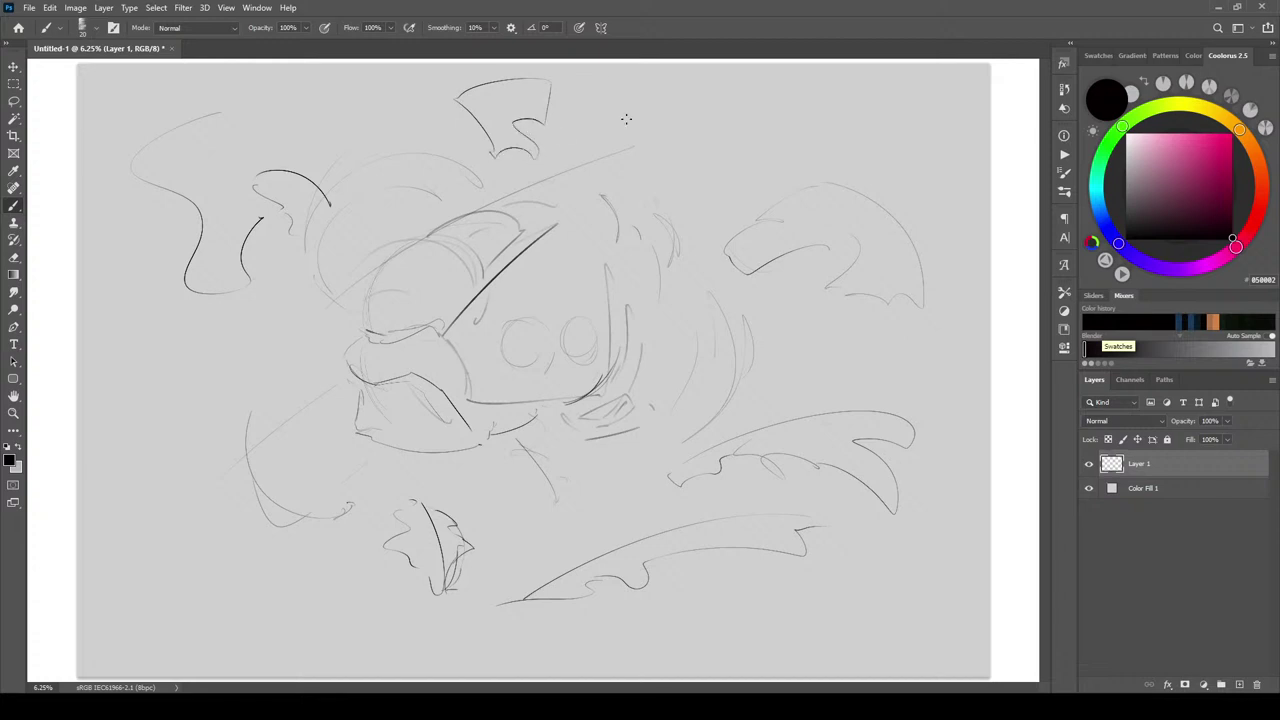
pyautogui.moveTo(718, 155)
pyautogui.mouseDown()
pyautogui.moveTo(756, 145)
pyautogui.moveTo(786, 160)
pyautogui.moveTo(745, 119)
pyautogui.mouseUp()
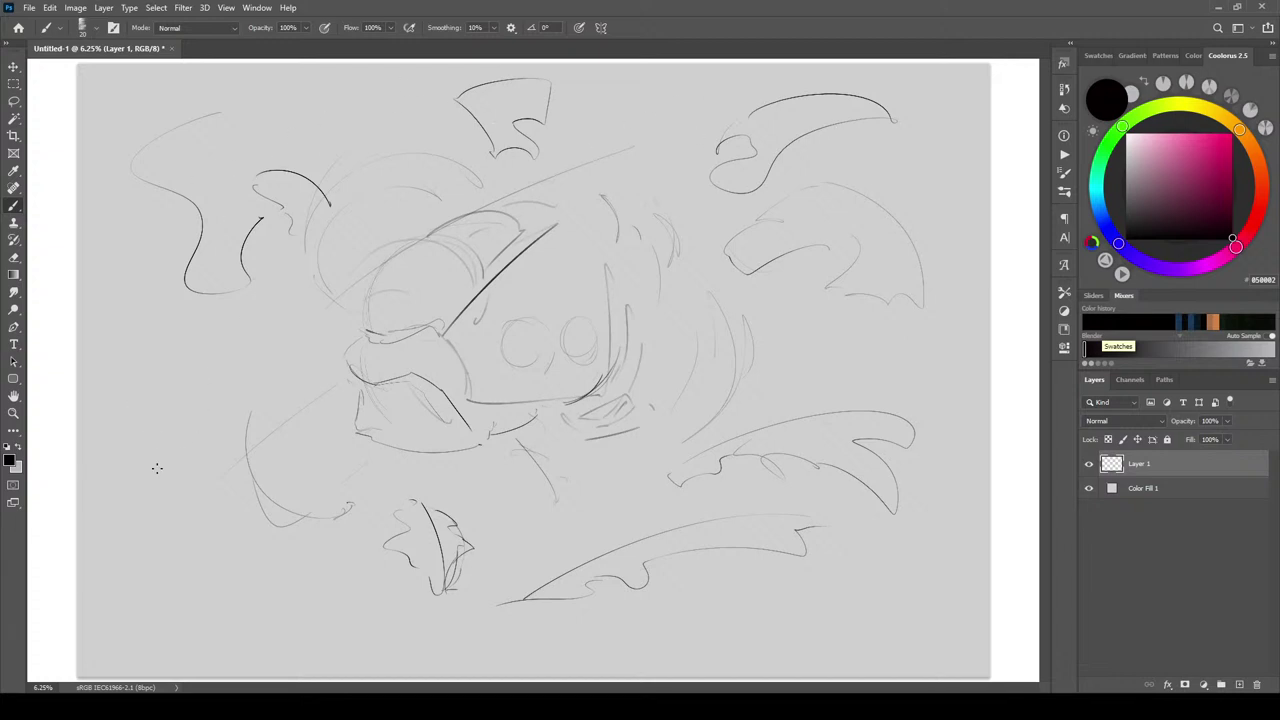
# Sketch a tall oval torso at the left of the canvas with jagged inner contours and overlapping strokes at its lower end
pyautogui.moveTo(108, 352)
pyautogui.mouseDown()
pyautogui.moveTo(234, 600)
pyautogui.moveTo(180, 552)
pyautogui.moveTo(215, 506)
pyautogui.moveTo(156, 488)
pyautogui.moveTo(168, 476)
pyautogui.moveTo(146, 442)
pyautogui.moveTo(174, 404)
pyautogui.moveTo(156, 396)
pyautogui.moveTo(186, 370)
pyautogui.moveTo(156, 290)
pyautogui.moveTo(112, 334)
pyautogui.mouseUp()
pyautogui.moveTo(262, 316)
pyautogui.mouseDown()
pyautogui.moveTo(296, 568)
pyautogui.moveTo(272, 580)
pyautogui.moveTo(270, 618)
pyautogui.mouseUp()
pyautogui.moveTo(312, 548)
pyautogui.mouseDown()
pyautogui.moveTo(270, 620)
pyautogui.moveTo(285, 607)
pyautogui.mouseUp()
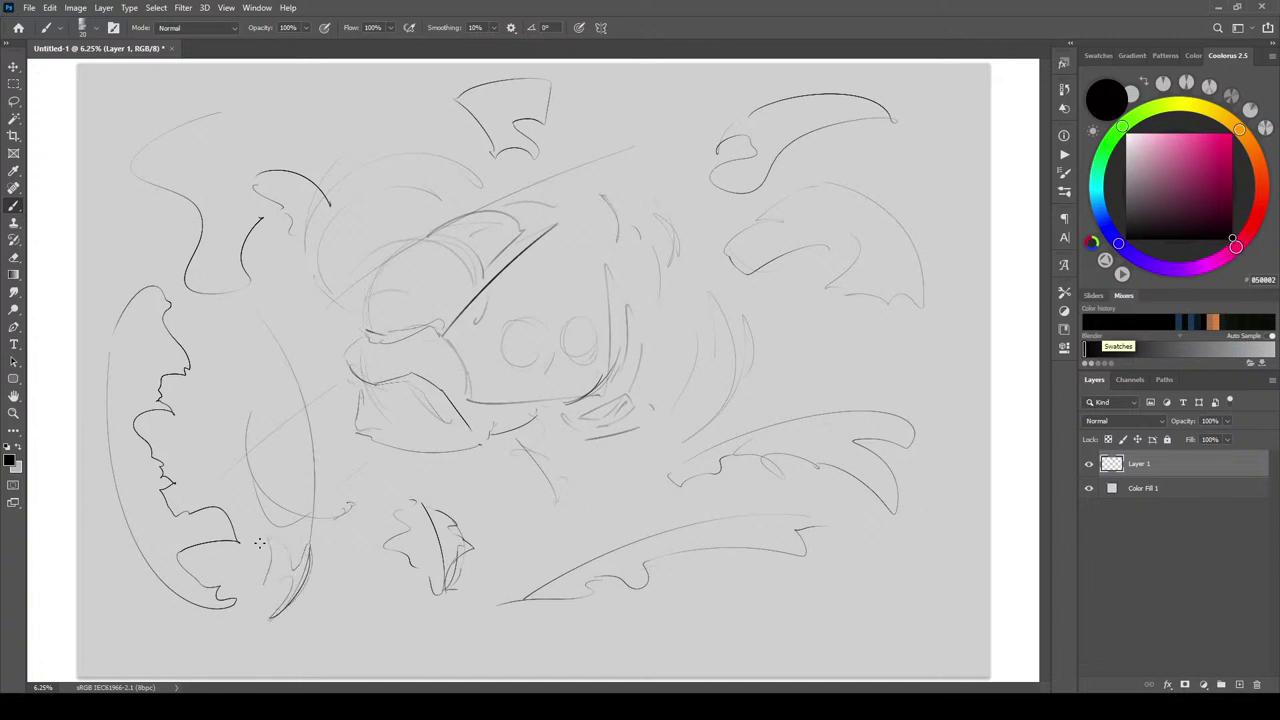
pyautogui.moveTo(250, 551); pyautogui.dragTo(288, 578)
pyautogui.moveTo(258, 401)
pyautogui.mouseDown()
pyautogui.moveTo(270, 613)
pyautogui.moveTo(308, 572)
pyautogui.moveTo(296, 553)
pyautogui.moveTo(303, 514)
pyautogui.mouseUp()
pyautogui.click(256, 604)
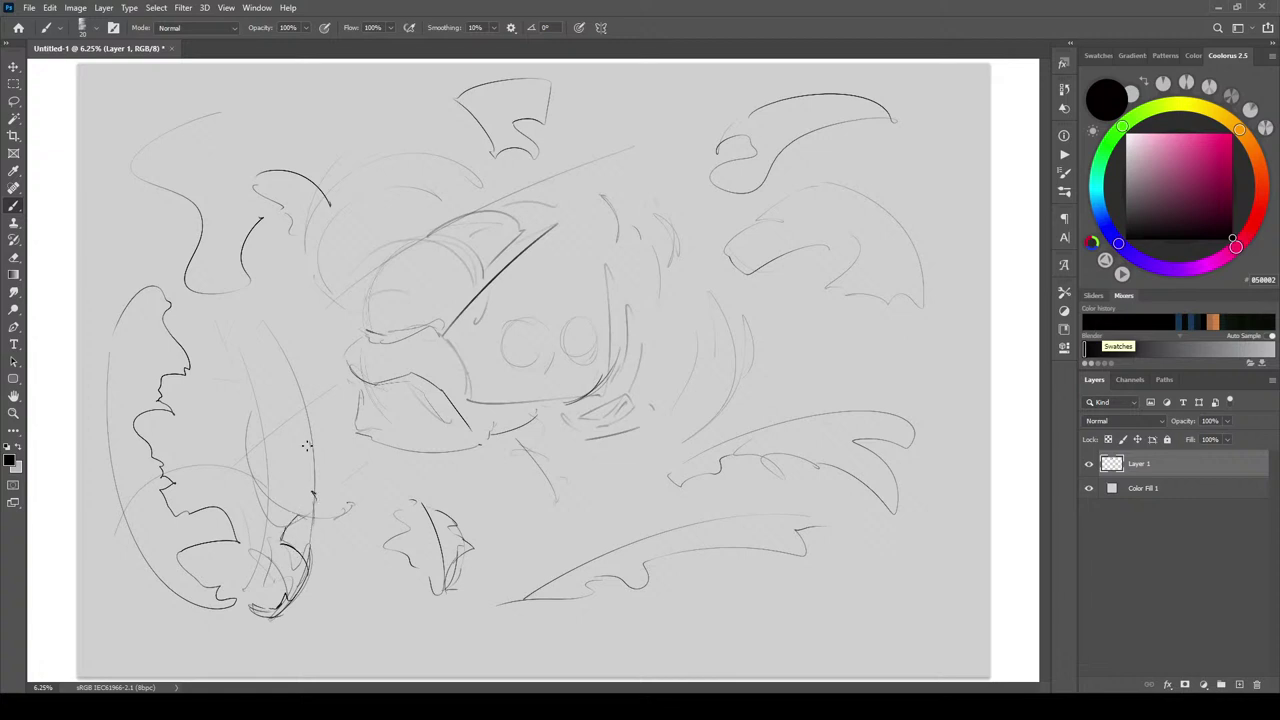
pyautogui.moveTo(310, 442); pyautogui.dragTo(286, 368)
# Sketch a cluster of looping, ragged curls around the base of the tall oval torso
pyautogui.moveTo(141, 586); pyautogui.dragTo(270, 626)
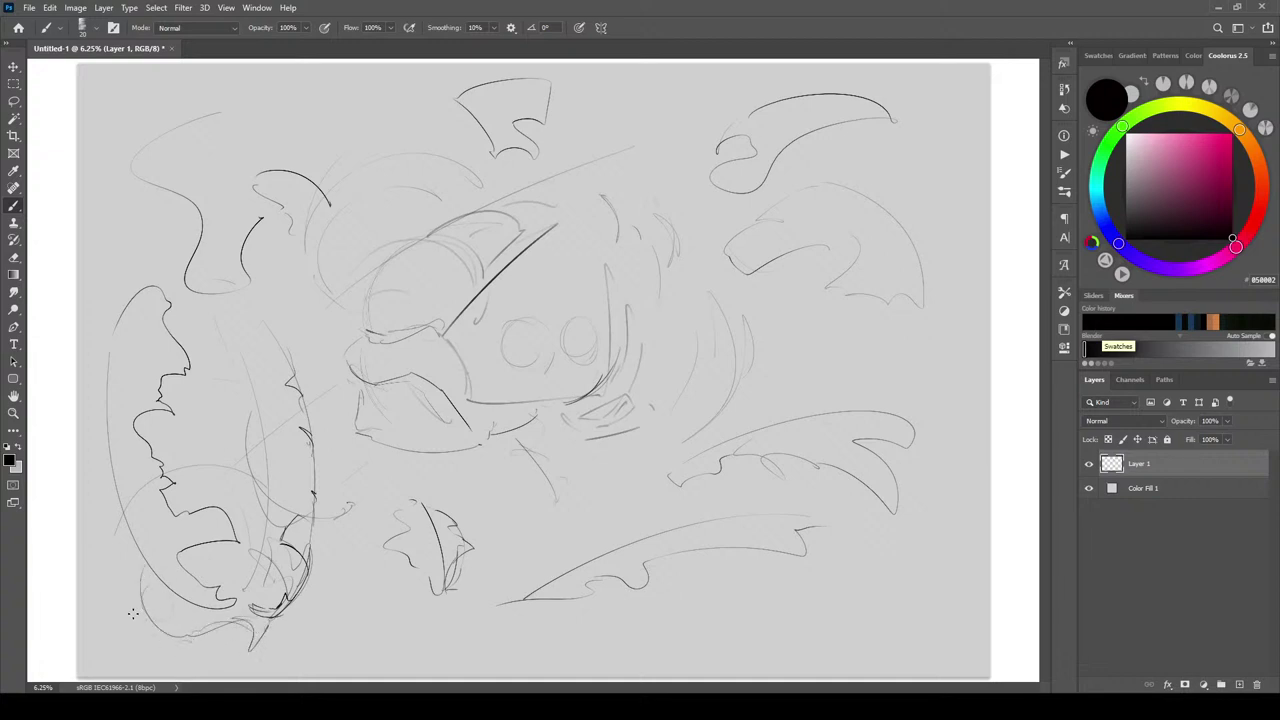
pyautogui.moveTo(115, 569)
pyautogui.mouseDown()
pyautogui.moveTo(118, 590)
pyautogui.moveTo(140, 580)
pyautogui.moveTo(140, 602)
pyautogui.moveTo(112, 617)
pyautogui.moveTo(160, 630)
pyautogui.mouseUp()
pyautogui.moveTo(270, 641); pyautogui.dragTo(261, 647)
pyautogui.moveTo(168, 653)
pyautogui.mouseDown()
pyautogui.moveTo(236, 652)
pyautogui.moveTo(245, 665)
pyautogui.mouseUp()
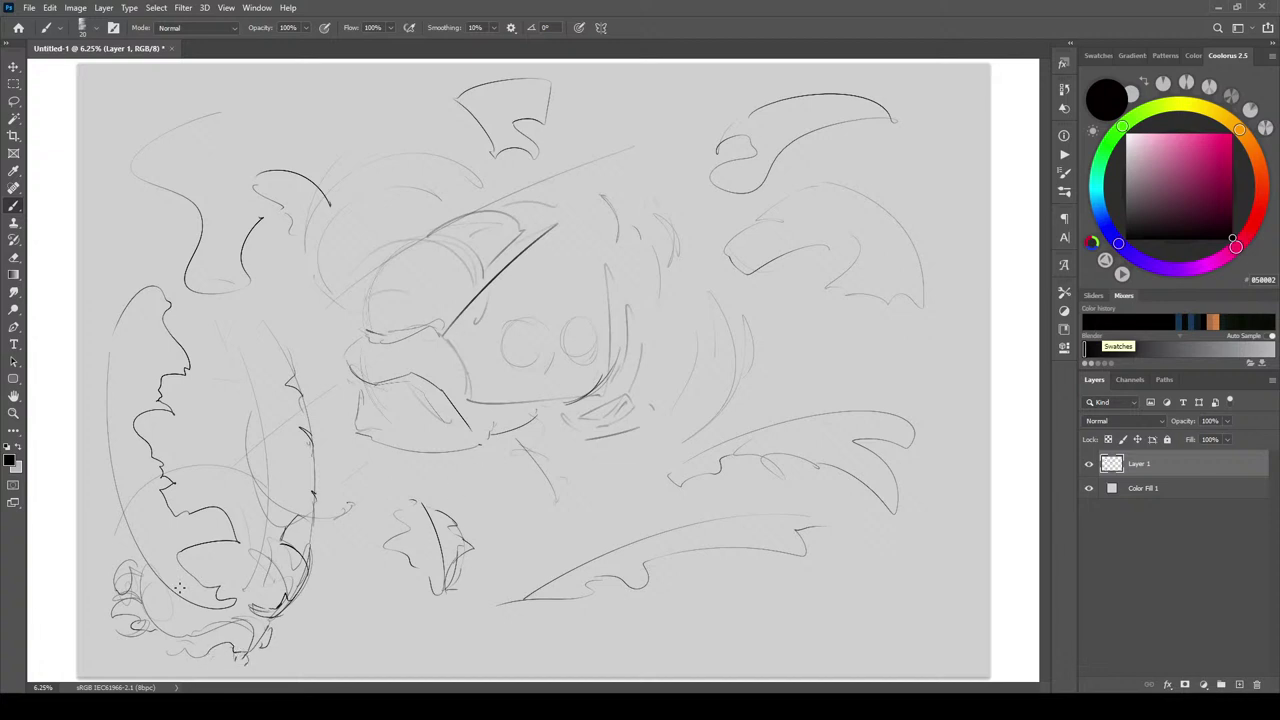
pyautogui.moveTo(252, 660); pyautogui.dragTo(242, 668)
# Develop the upper-left outline into a head by adding the cap, face contour, ear area and chin
pyautogui.moveTo(133, 170)
pyautogui.mouseDown()
pyautogui.moveTo(173, 230)
pyautogui.moveTo(152, 272)
pyautogui.moveTo(182, 285)
pyautogui.mouseUp()
pyautogui.moveTo(160, 196)
pyautogui.mouseDown()
pyautogui.moveTo(126, 182)
pyautogui.moveTo(127, 162)
pyautogui.moveTo(158, 189)
pyautogui.moveTo(215, 115)
pyautogui.moveTo(276, 165)
pyautogui.moveTo(273, 218)
pyautogui.moveTo(306, 142)
pyautogui.moveTo(331, 205)
pyautogui.mouseUp()
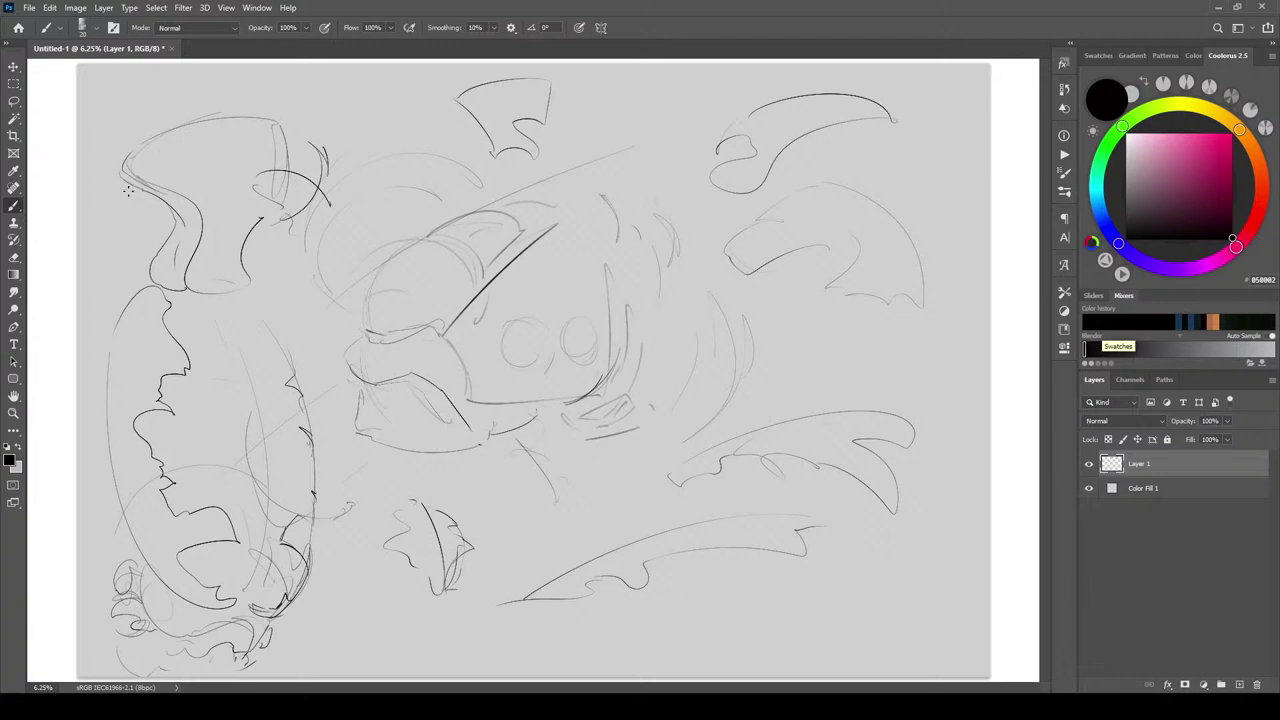
pyautogui.moveTo(126, 186)
pyautogui.mouseDown()
pyautogui.moveTo(190, 203)
pyautogui.moveTo(117, 212)
pyautogui.moveTo(189, 209)
pyautogui.moveTo(154, 242)
pyautogui.moveTo(162, 266)
pyautogui.moveTo(184, 272)
pyautogui.moveTo(191, 260)
pyautogui.moveTo(180, 292)
pyautogui.moveTo(200, 316)
pyautogui.moveTo(248, 286)
pyautogui.mouseUp()
pyautogui.moveTo(111, 216); pyautogui.dragTo(118, 282)
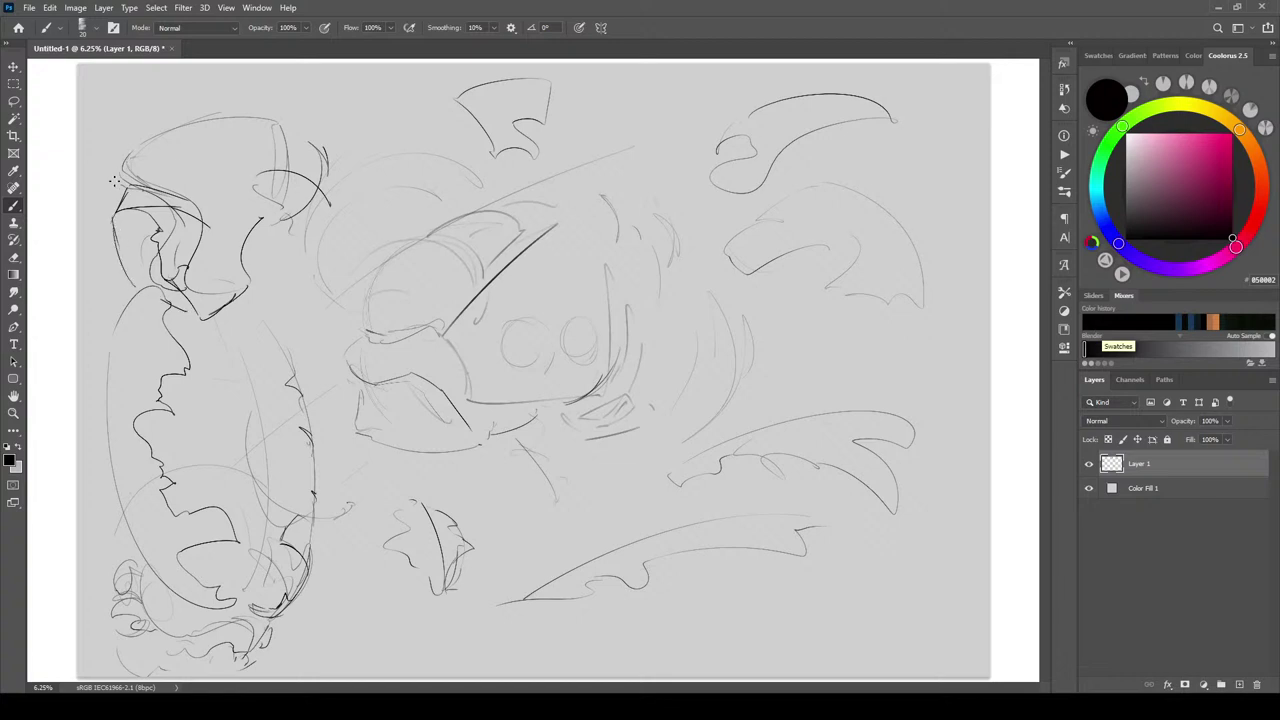
# Refine the upper-left head with a new back-of-cap stroke, a cap brim and details around the ear
pyautogui.moveTo(112, 217); pyautogui.dragTo(153, 143)
pyautogui.hotkey('ctrl', 'z')
pyautogui.moveTo(111, 217)
pyautogui.mouseDown()
pyautogui.moveTo(152, 147)
pyautogui.moveTo(278, 125)
pyautogui.mouseUp()
pyautogui.moveTo(161, 184)
pyautogui.mouseDown()
pyautogui.moveTo(237, 232)
pyautogui.moveTo(280, 208)
pyautogui.moveTo(210, 187)
pyautogui.moveTo(314, 192)
pyautogui.mouseUp()
pyautogui.moveTo(319, 187); pyautogui.dragTo(245, 225)
pyautogui.moveTo(126, 174); pyautogui.dragTo(243, 222)
pyautogui.moveTo(201, 193)
pyautogui.mouseDown()
pyautogui.moveTo(238, 218)
pyautogui.moveTo(245, 241)
pyautogui.moveTo(157, 286)
pyautogui.mouseUp()
pyautogui.moveTo(165, 241)
pyautogui.mouseDown()
pyautogui.moveTo(184, 249)
pyautogui.moveTo(170, 262)
pyautogui.moveTo(193, 250)
pyautogui.mouseUp()
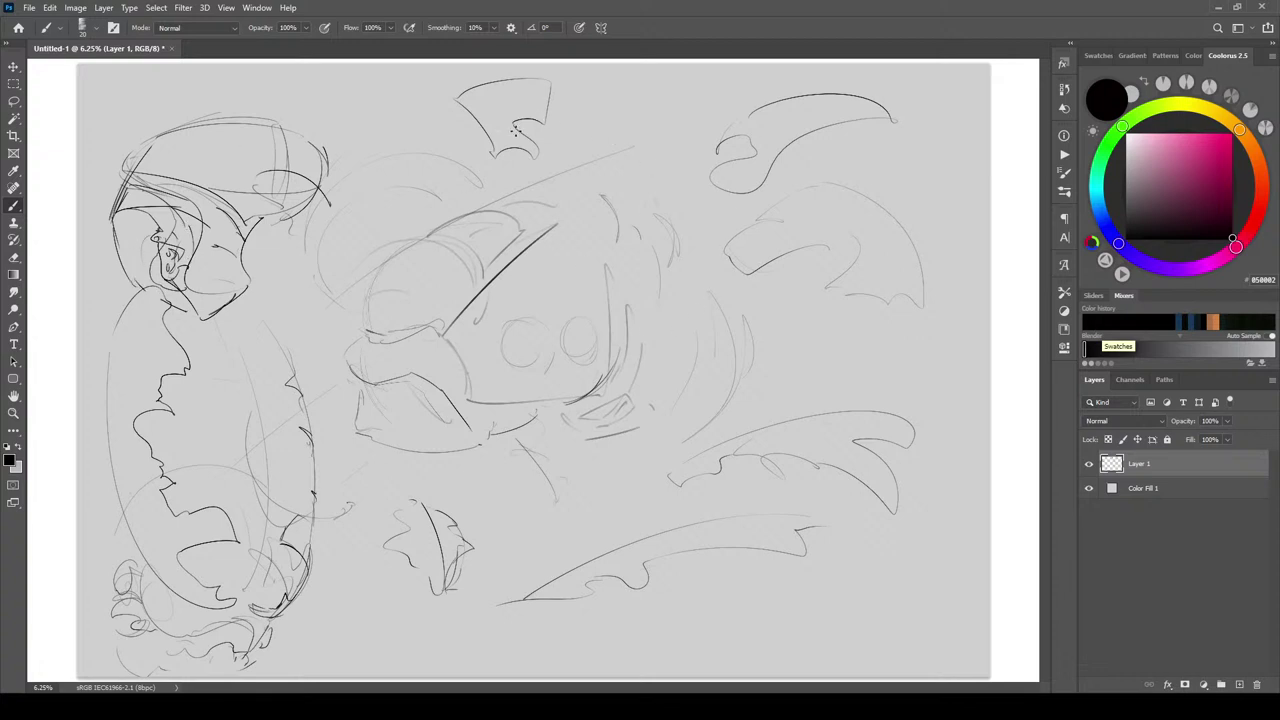
# Turn the pointed mask shape at the top centre into a small head with a jaw edge and a curled ear
pyautogui.moveTo(540, 152); pyautogui.dragTo(534, 176)
pyautogui.moveTo(557, 96); pyautogui.dragTo(561, 150)
pyautogui.moveTo(542, 159); pyautogui.dragTo(530, 185)
pyautogui.moveTo(440, 105)
pyautogui.mouseDown()
pyautogui.moveTo(446, 130)
pyautogui.moveTo(478, 137)
pyautogui.mouseUp()
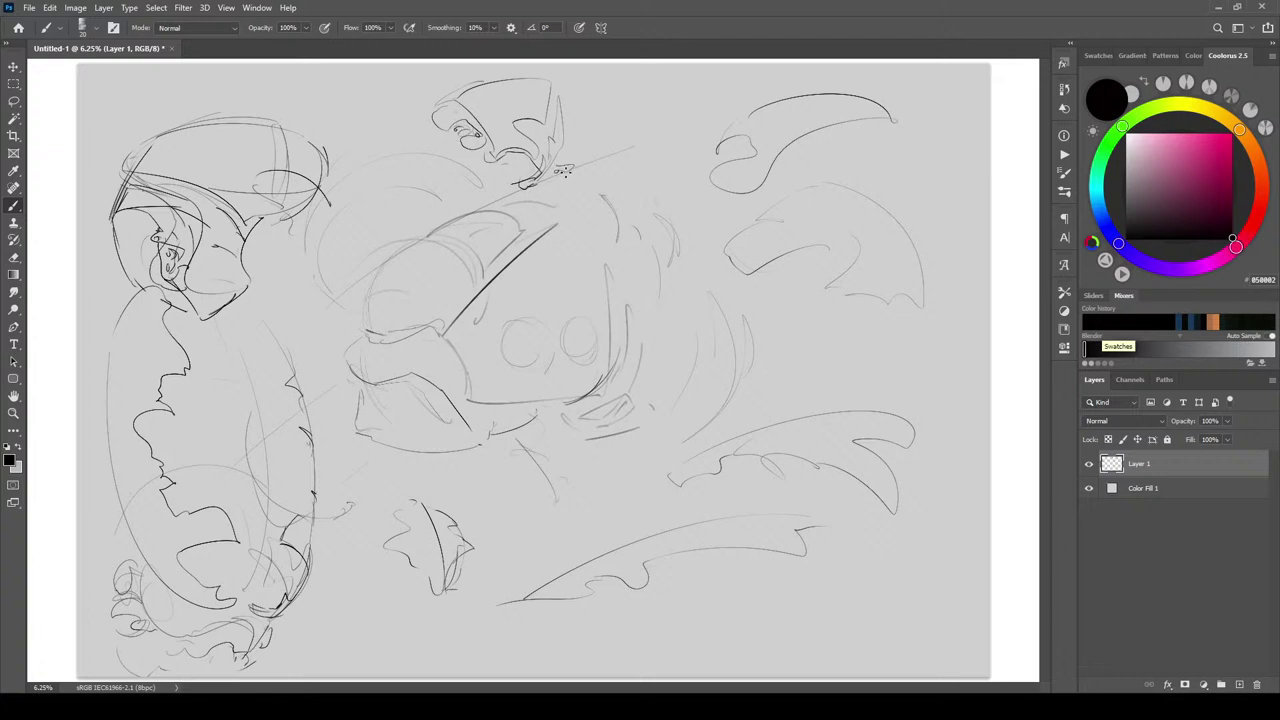
# Add a collar, neck folds and short accent strokes beneath the small head at the top centre
pyautogui.moveTo(574, 167)
pyautogui.mouseDown()
pyautogui.moveTo(565, 151)
pyautogui.moveTo(532, 186)
pyautogui.moveTo(505, 177)
pyautogui.moveTo(492, 198)
pyautogui.mouseUp()
pyautogui.moveTo(446, 142)
pyautogui.mouseDown()
pyautogui.moveTo(441, 168)
pyautogui.moveTo(420, 180)
pyautogui.mouseUp()
pyautogui.moveTo(490, 202); pyautogui.dragTo(468, 216)
pyautogui.moveTo(392, 173); pyautogui.dragTo(416, 168)
pyautogui.moveTo(497, 214); pyautogui.dragTo(512, 216)
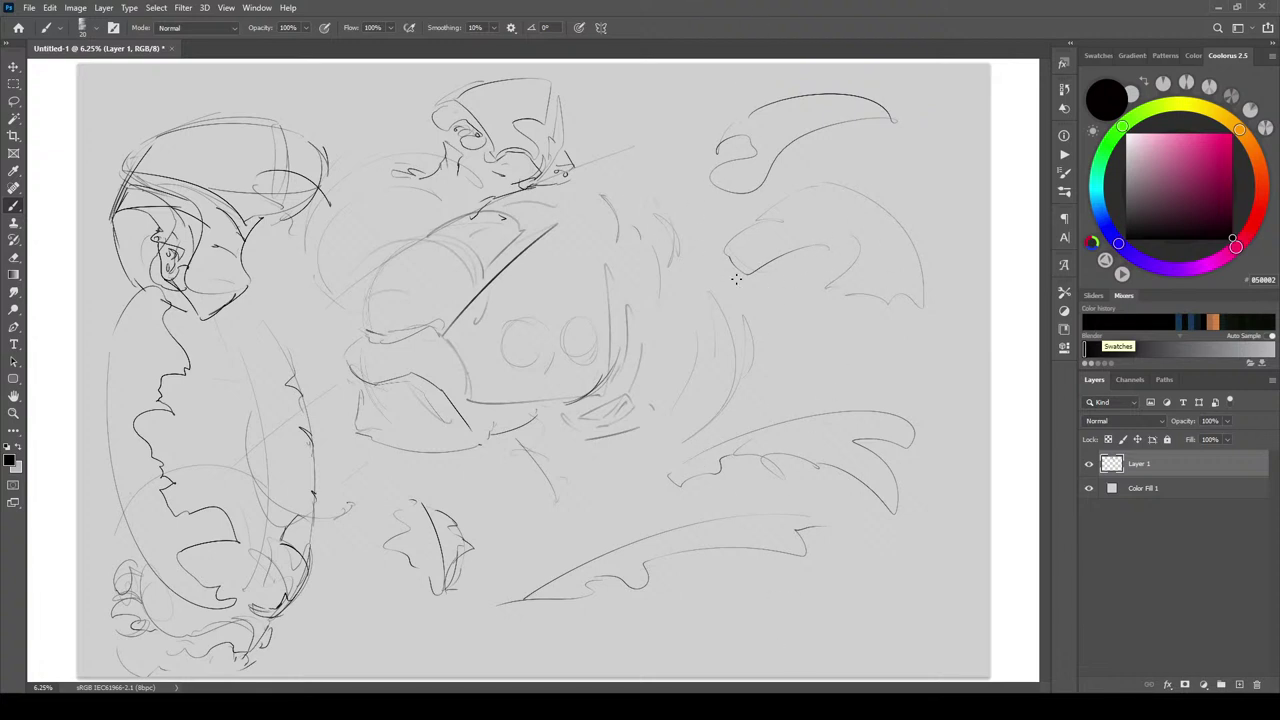
# Build the rounded shape on the right into a creature head with a slanted jaw, brow, eye area and neck opening
pyautogui.moveTo(736, 265)
pyautogui.mouseDown()
pyautogui.moveTo(800, 345)
pyautogui.moveTo(885, 321)
pyautogui.moveTo(905, 345)
pyautogui.moveTo(886, 371)
pyautogui.moveTo(830, 345)
pyautogui.mouseUp()
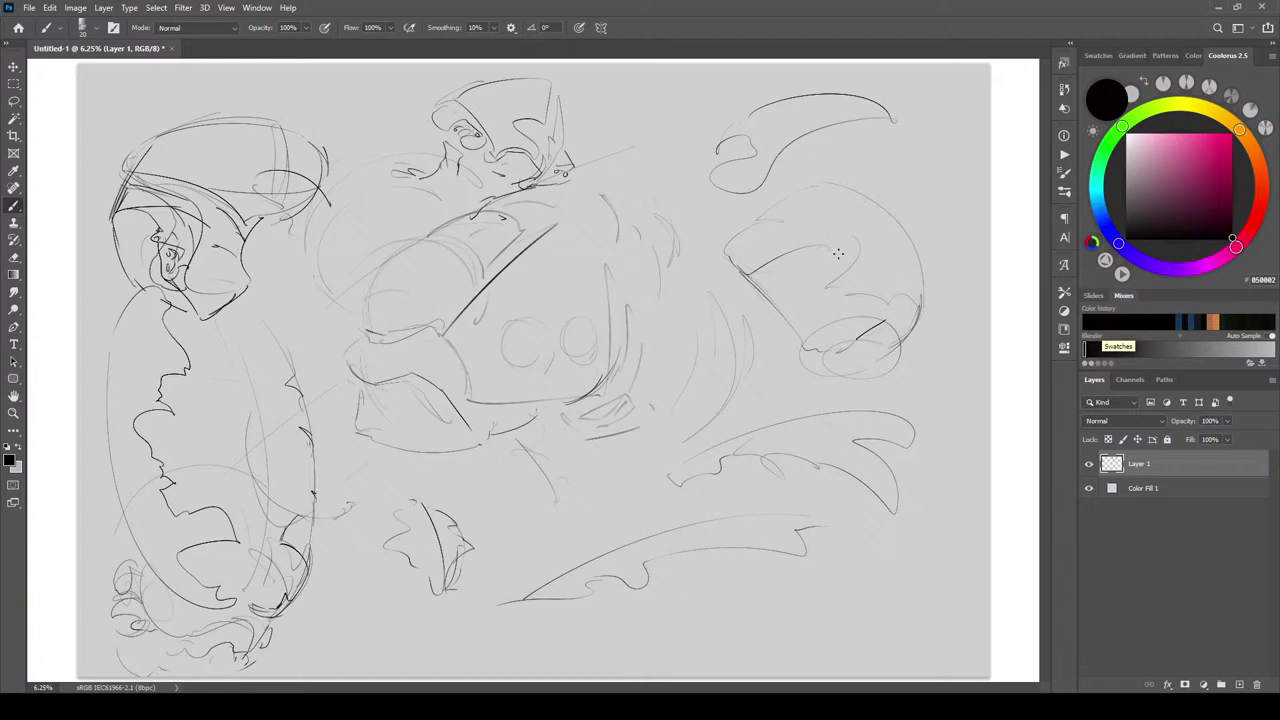
pyautogui.moveTo(838, 253)
pyautogui.mouseDown()
pyautogui.moveTo(775, 263)
pyautogui.moveTo(758, 245)
pyautogui.moveTo(820, 242)
pyautogui.moveTo(758, 219)
pyautogui.mouseUp()
pyautogui.moveTo(728, 259); pyautogui.dragTo(778, 273)
pyautogui.moveTo(842, 212)
pyautogui.mouseDown()
pyautogui.moveTo(852, 242)
pyautogui.moveTo(798, 208)
pyautogui.moveTo(831, 208)
pyautogui.moveTo(796, 218)
pyautogui.moveTo(847, 230)
pyautogui.moveTo(822, 223)
pyautogui.moveTo(836, 254)
pyautogui.moveTo(835, 230)
pyautogui.moveTo(837, 276)
pyautogui.moveTo(854, 219)
pyautogui.moveTo(854, 263)
pyautogui.mouseUp()
pyautogui.moveTo(853, 214)
pyautogui.mouseDown()
pyautogui.moveTo(869, 276)
pyautogui.moveTo(871, 256)
pyautogui.moveTo(884, 281)
pyautogui.moveTo(840, 286)
pyautogui.moveTo(894, 282)
pyautogui.moveTo(833, 293)
pyautogui.moveTo(908, 277)
pyautogui.moveTo(878, 226)
pyautogui.moveTo(910, 280)
pyautogui.mouseUp()
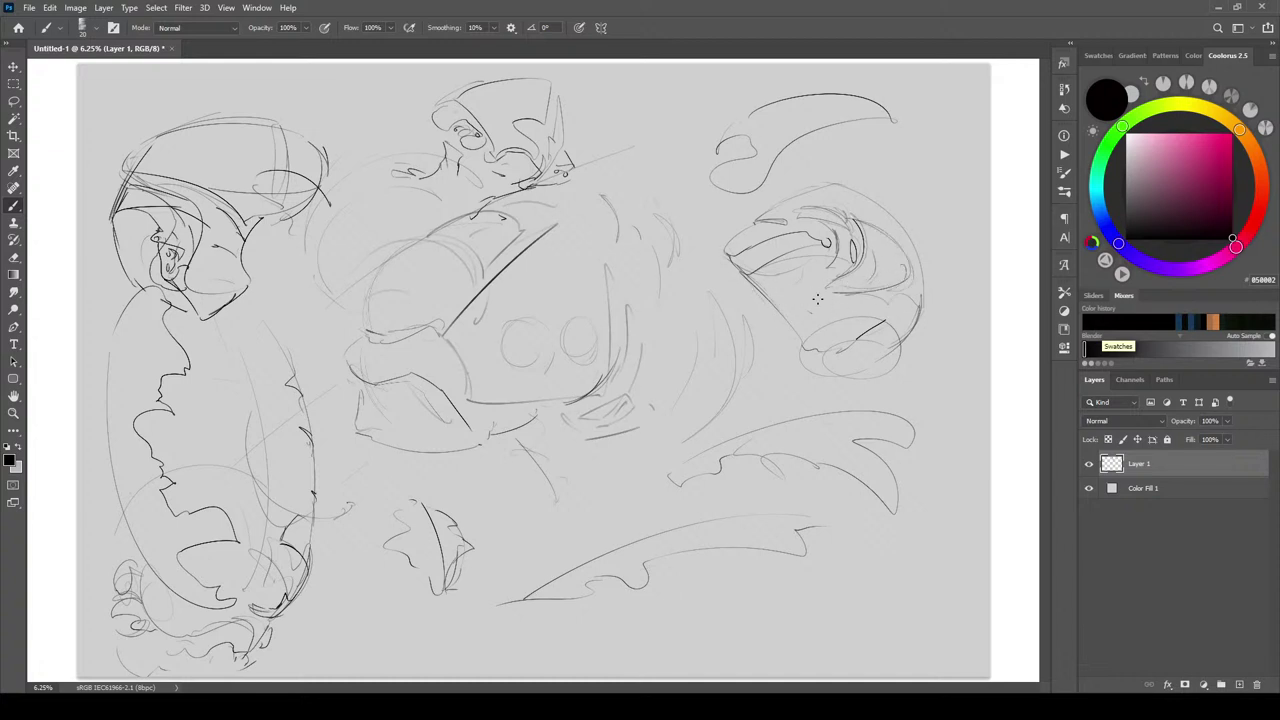
pyautogui.moveTo(820, 289); pyautogui.dragTo(831, 271)
pyautogui.moveTo(798, 341)
pyautogui.mouseDown()
pyautogui.moveTo(844, 332)
pyautogui.moveTo(798, 366)
pyautogui.moveTo(888, 350)
pyautogui.moveTo(922, 328)
pyautogui.mouseUp()
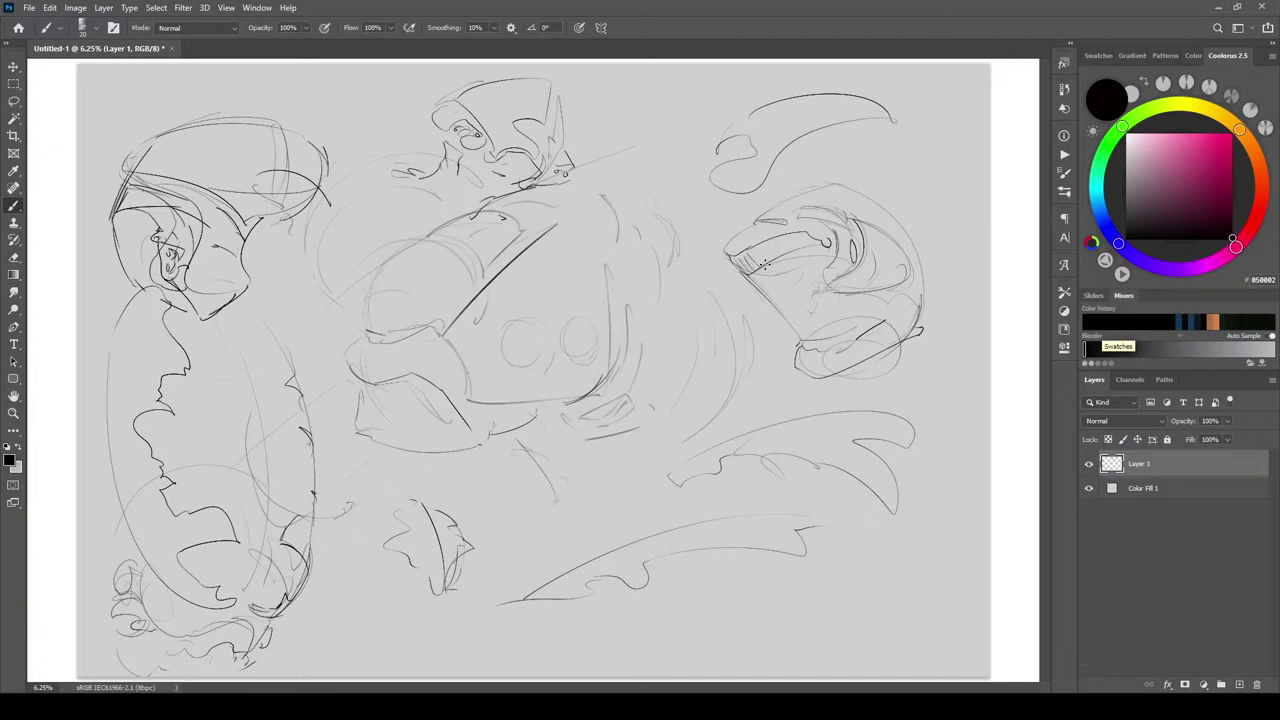
# Draw a row of teeth and jaw-hinge lines on the right creature head, undoing the extra snout stroke
pyautogui.moveTo(763, 263); pyautogui.dragTo(812, 240)
pyautogui.moveTo(733, 254); pyautogui.dragTo(819, 234)
pyautogui.moveTo(777, 312)
pyautogui.mouseDown()
pyautogui.moveTo(843, 318)
pyautogui.moveTo(904, 280)
pyautogui.mouseUp()
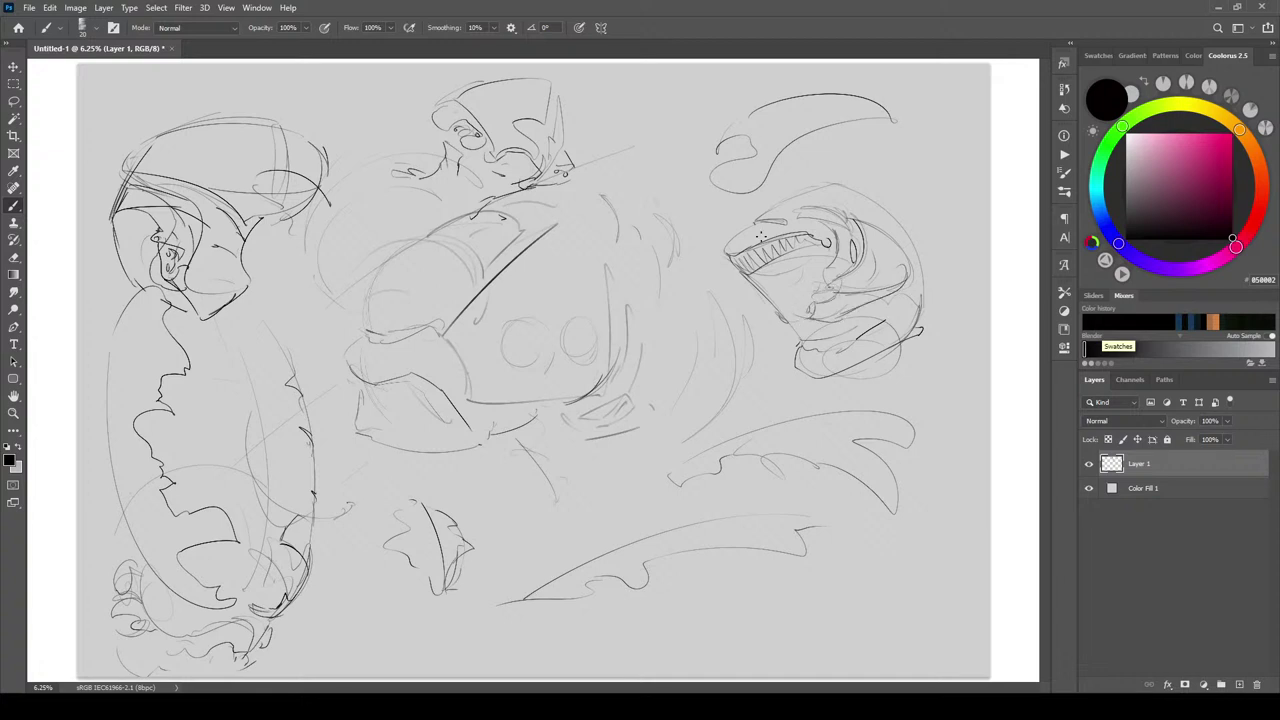
pyautogui.moveTo(725, 252); pyautogui.dragTo(772, 240)
pyautogui.hotkey('ctrl', 'z')
# Thicken the outer contours of the left figure's lower torso, the back of its head and the top of its cap
pyautogui.moveTo(309, 520); pyautogui.dragTo(270, 614)
pyautogui.moveTo(121, 450); pyautogui.dragTo(167, 578)
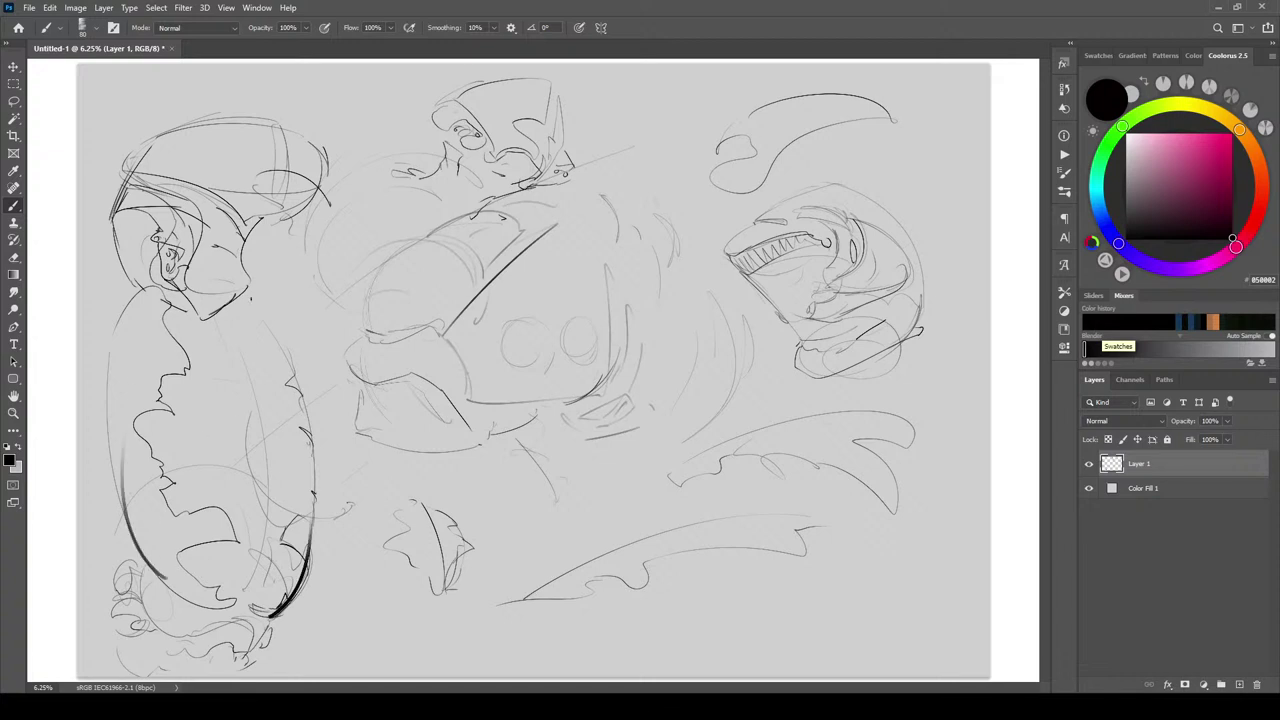
pyautogui.moveTo(134, 300); pyautogui.dragTo(109, 362)
pyautogui.moveTo(137, 291)
pyautogui.mouseDown()
pyautogui.moveTo(109, 210)
pyautogui.moveTo(150, 142)
pyautogui.moveTo(264, 125)
pyautogui.mouseUp()
# Outline the left figure's cap underside with a larger brush and its face profile and chin with a smaller one
pyautogui.press(']')
pyautogui.press(']')
pyautogui.moveTo(252, 222); pyautogui.dragTo(333, 155)
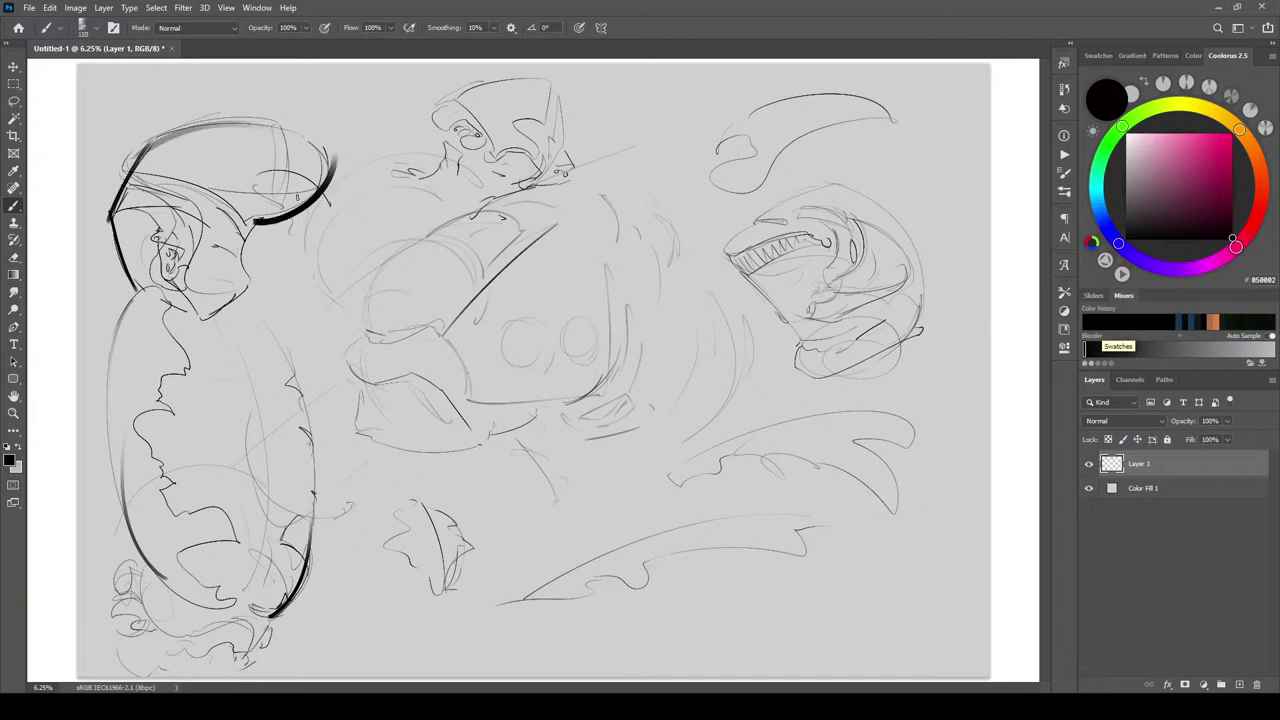
pyautogui.press('[')
pyautogui.press('[')
pyautogui.moveTo(259, 222)
pyautogui.mouseDown()
pyautogui.moveTo(240, 248)
pyautogui.moveTo(250, 280)
pyautogui.mouseUp()
pyautogui.moveTo(178, 303); pyautogui.dragTo(240, 293)
# Thicken the outer arc of the central form's dome with heavy brush strokes and undo the doubled stroke
pyautogui.moveTo(364, 332)
pyautogui.mouseDown()
pyautogui.moveTo(393, 250)
pyautogui.moveTo(390, 272)
pyautogui.moveTo(448, 226)
pyautogui.moveTo(635, 452)
pyautogui.mouseUp()
pyautogui.press(']')
pyautogui.hotkey('ctrl', '+')
pyautogui.hotkey('ctrl', '+')
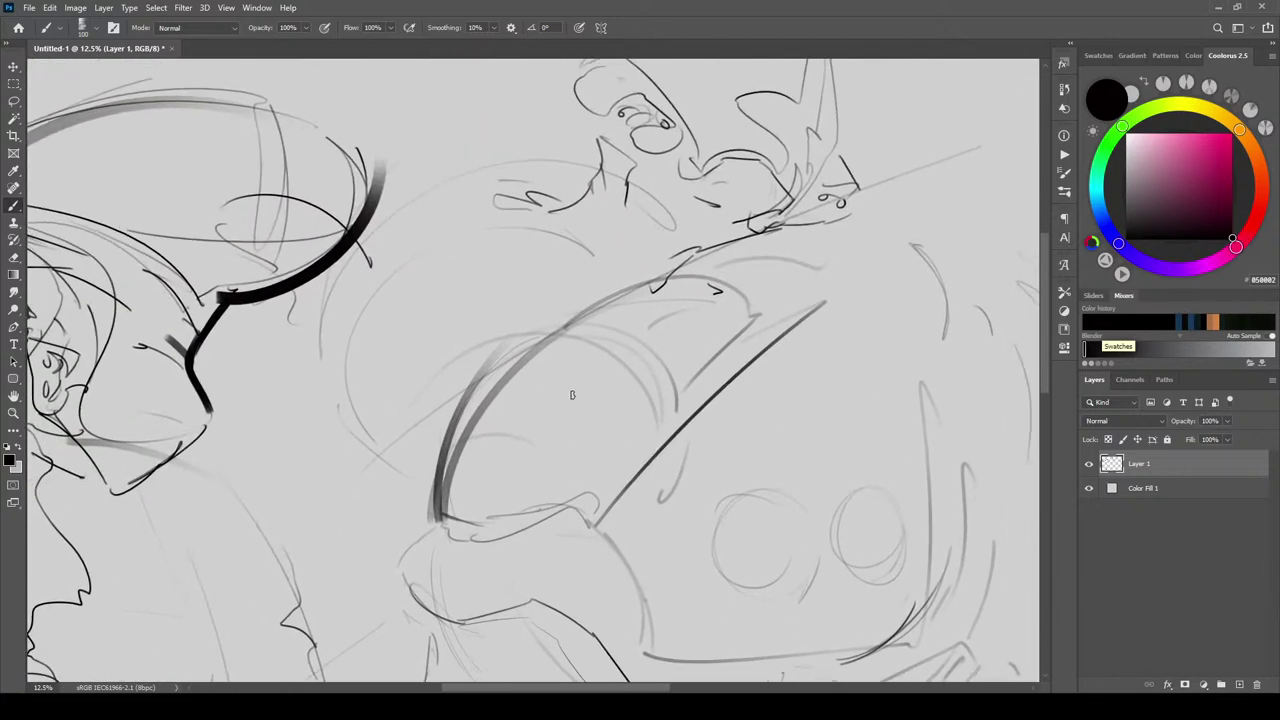
pyautogui.hotkey('ctrl', 'z')
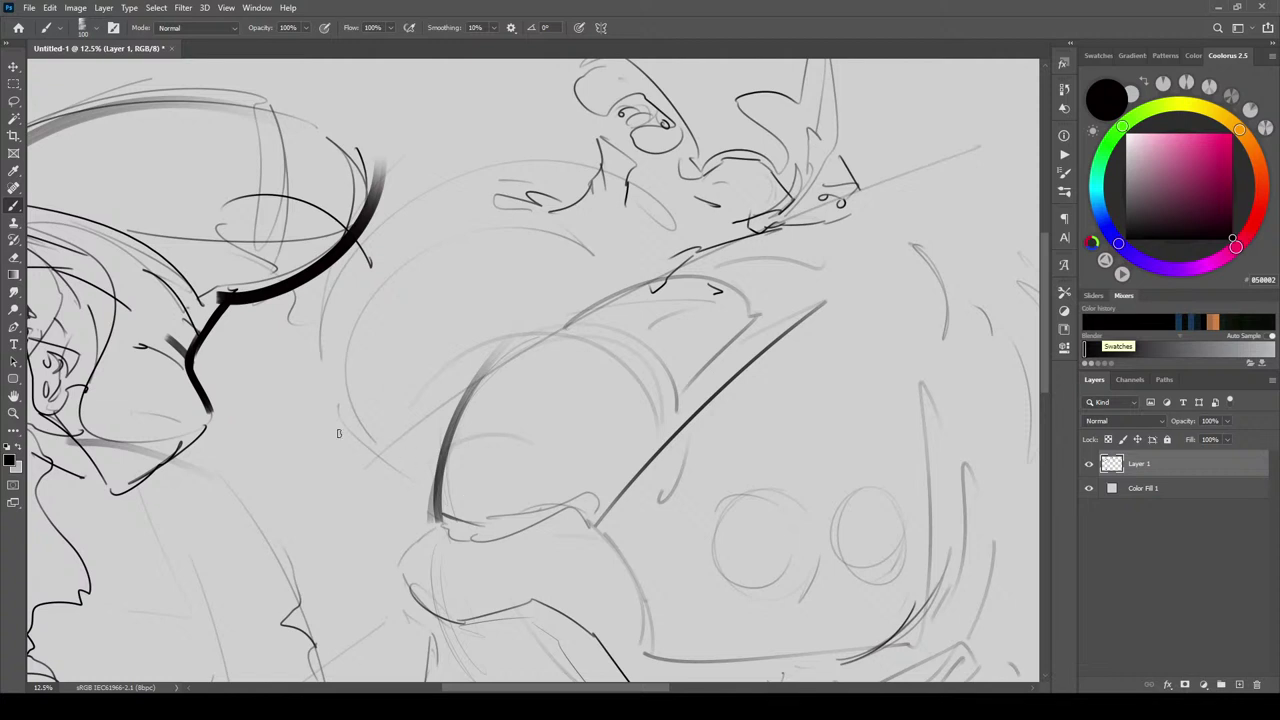
# Thicken the front contour of the central form's dome with heavy black strokes, from its lower edge up to the crown
pyautogui.moveTo(436, 535); pyautogui.dragTo(432, 506)
pyautogui.moveTo(506, 357); pyautogui.dragTo(430, 510)
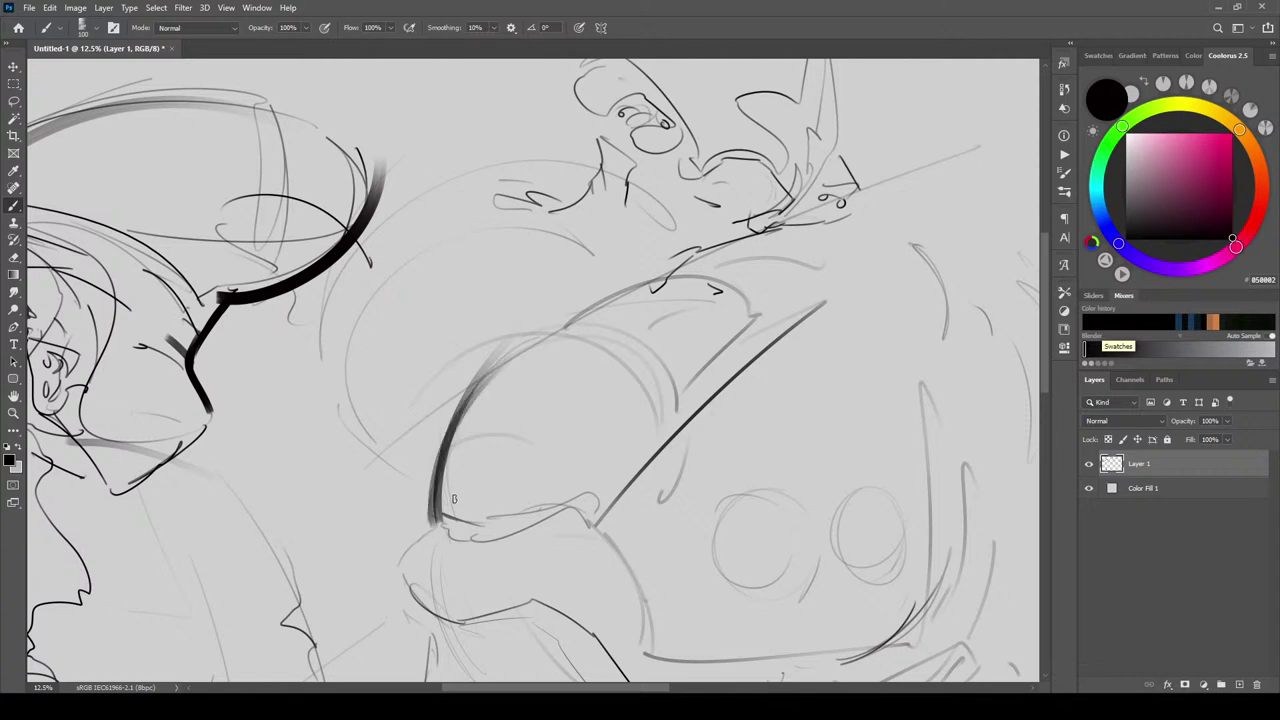
pyautogui.moveTo(445, 445)
pyautogui.mouseDown()
pyautogui.moveTo(429, 518)
pyautogui.moveTo(643, 267)
pyautogui.mouseUp()
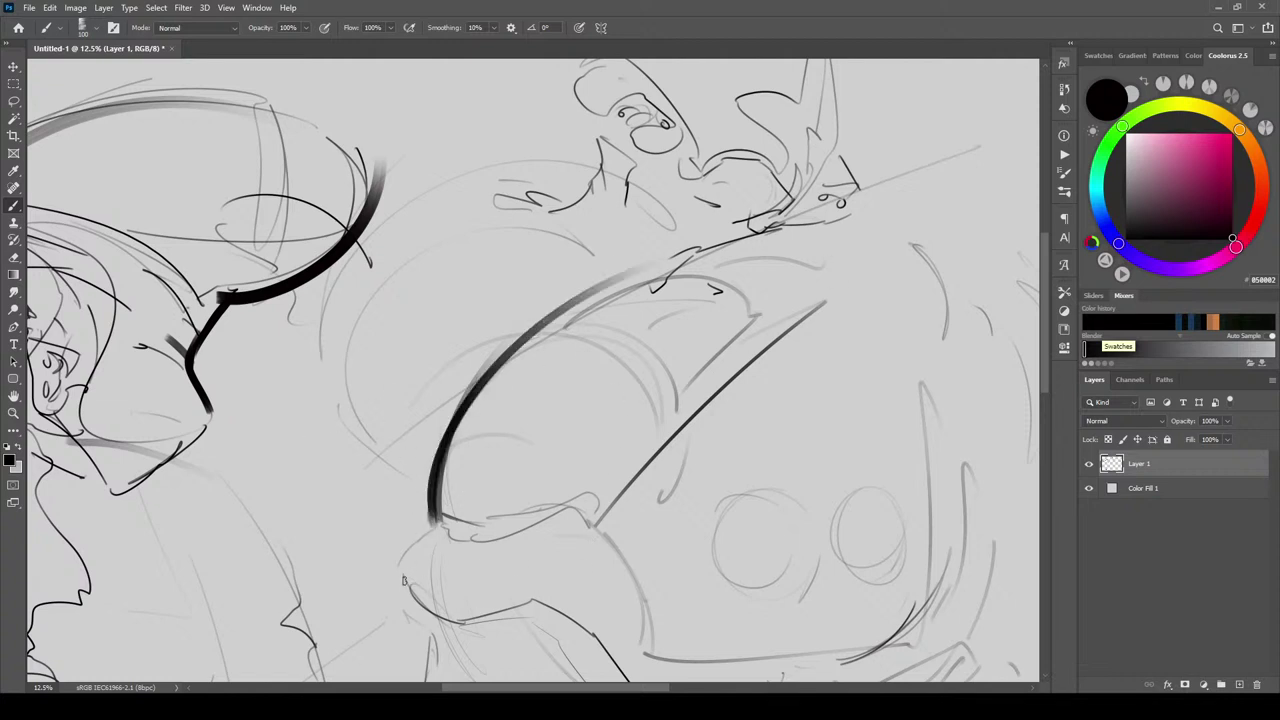
pyautogui.moveTo(398, 556)
pyautogui.mouseDown()
pyautogui.moveTo(495, 612)
pyautogui.moveTo(600, 640)
pyautogui.moveTo(632, 680)
pyautogui.mouseUp()
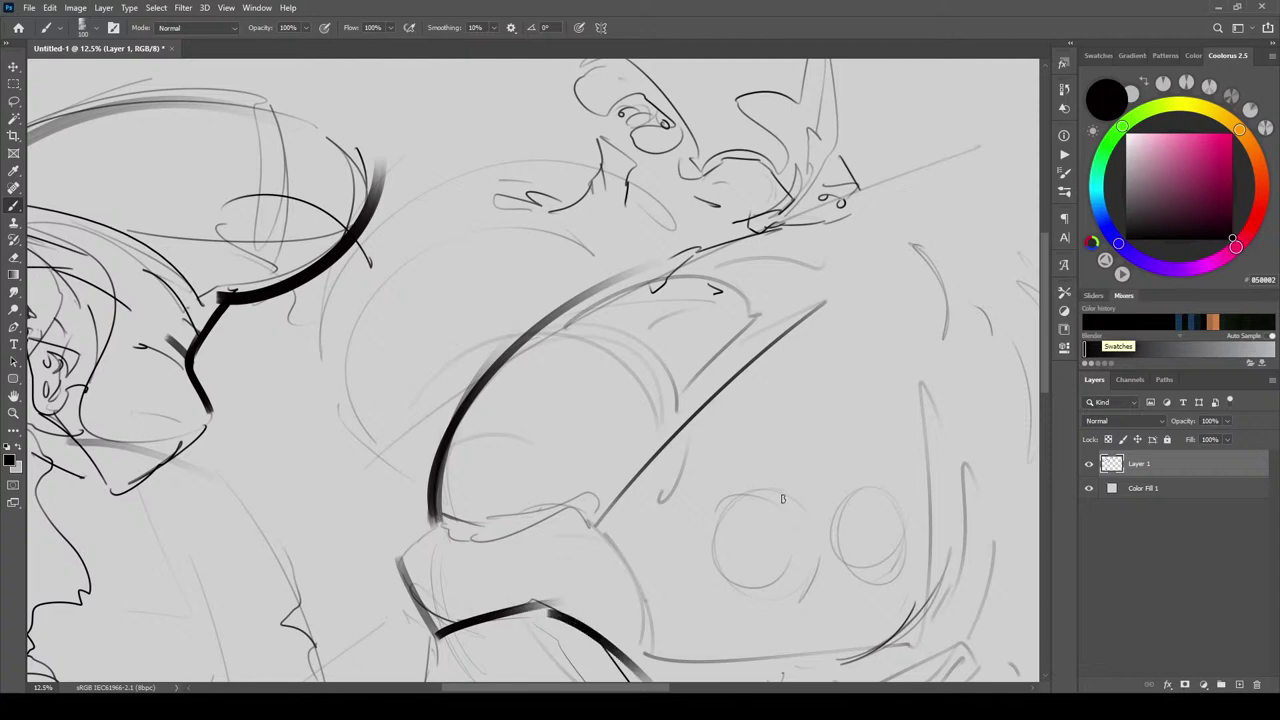
pyautogui.moveTo(788, 592)
pyautogui.mouseDown()
pyautogui.moveTo(834, 363)
pyautogui.moveTo(842, 411)
pyautogui.mouseUp()
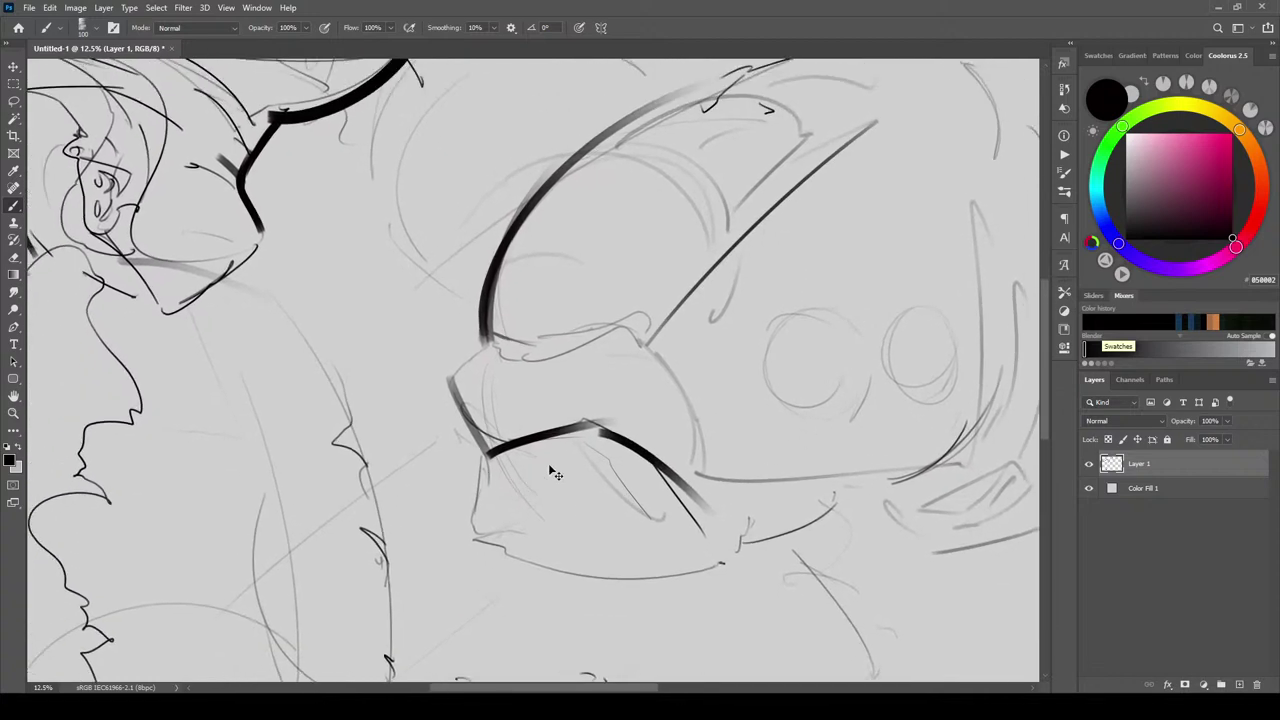
pyautogui.hotkey('ctrl', 'z')
pyautogui.hotkey('ctrl', 'z')
pyautogui.hotkey('ctrl', 'z')
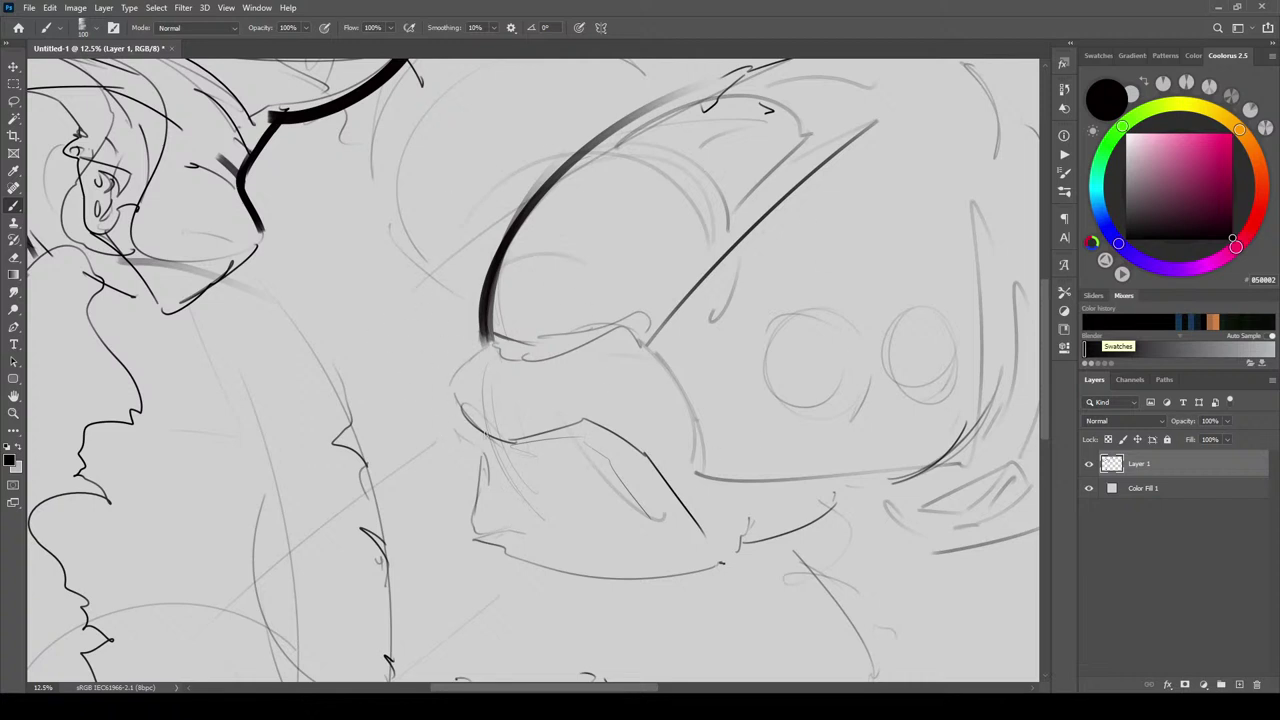
# Continue the dome's heavy front contour down and around the underside of the central form, finishing with faint strokes under the chin
pyautogui.moveTo(481, 335); pyautogui.dragTo(668, 580)
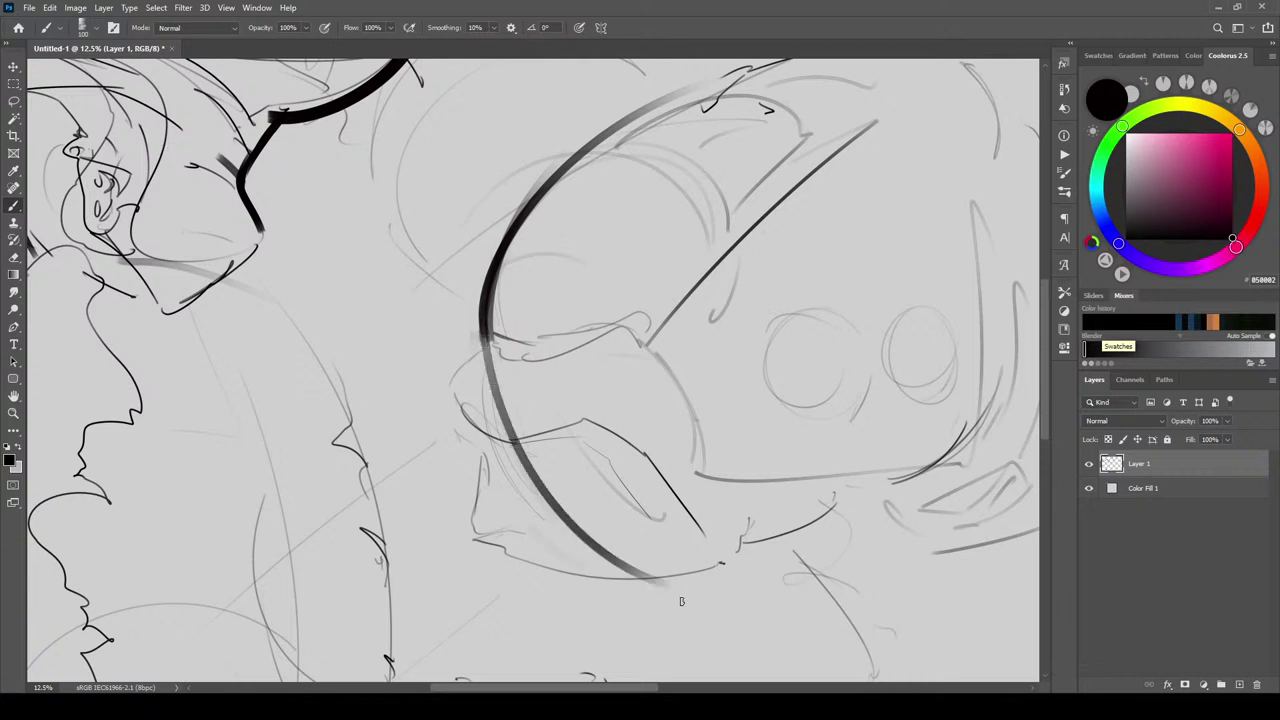
pyautogui.moveTo(742, 594); pyautogui.dragTo(862, 511)
pyautogui.moveTo(702, 594); pyautogui.dragTo(800, 558)
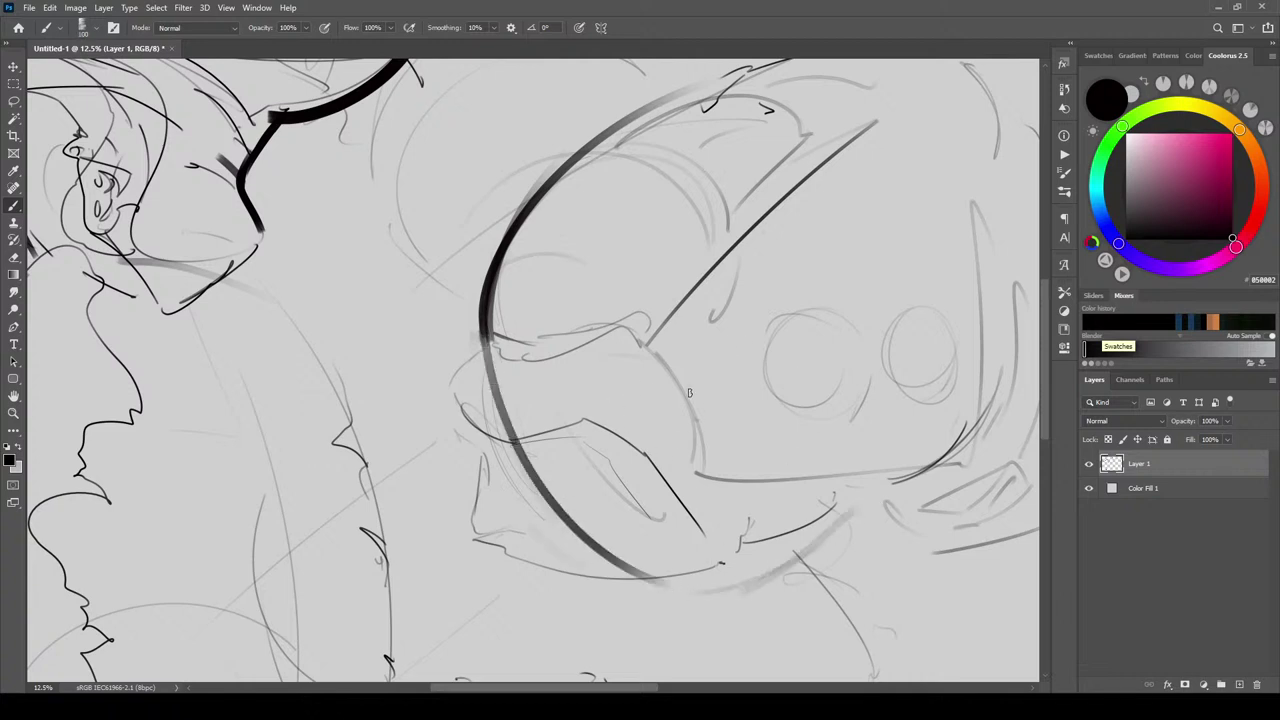
# Sweep heavy black curves up the back of the central form's jaw, shade between them, and add soft grey bands inside its contour
pyautogui.moveTo(698, 340)
pyautogui.mouseDown()
pyautogui.moveTo(725, 522)
pyautogui.moveTo(983, 268)
pyautogui.mouseUp()
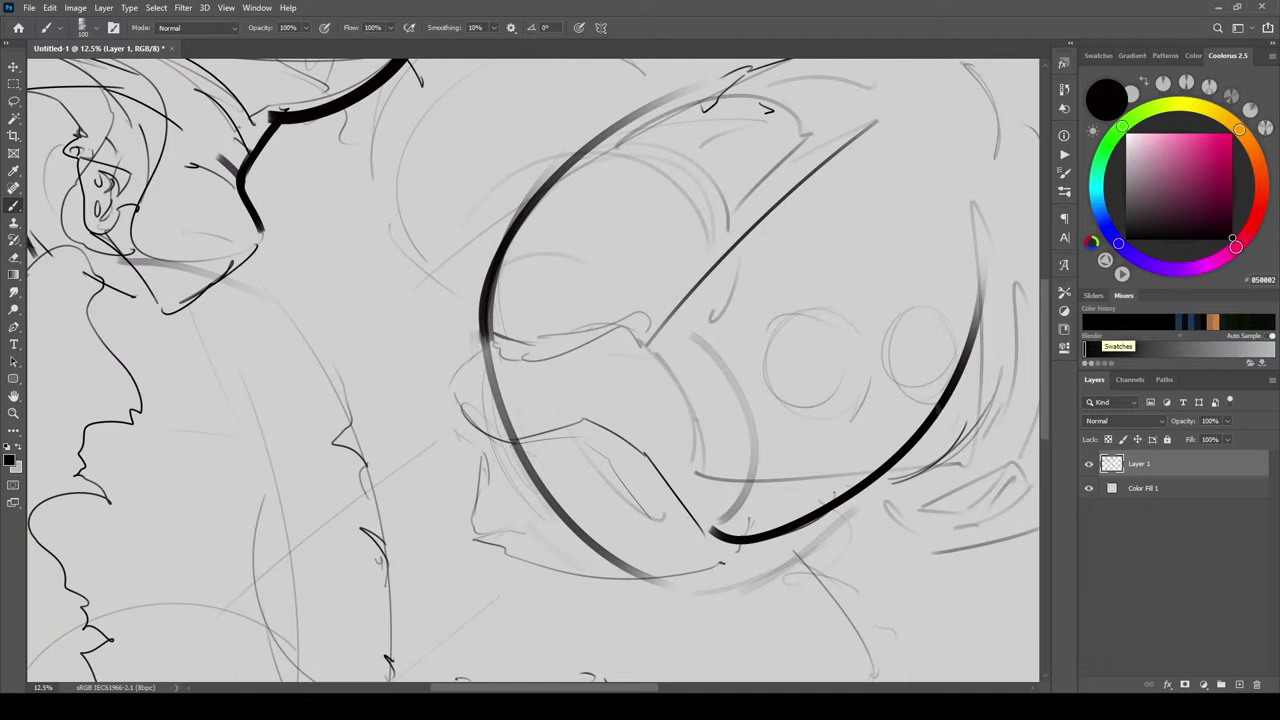
pyautogui.moveTo(808, 515)
pyautogui.mouseDown()
pyautogui.moveTo(890, 482)
pyautogui.moveTo(1030, 283)
pyautogui.mouseUp()
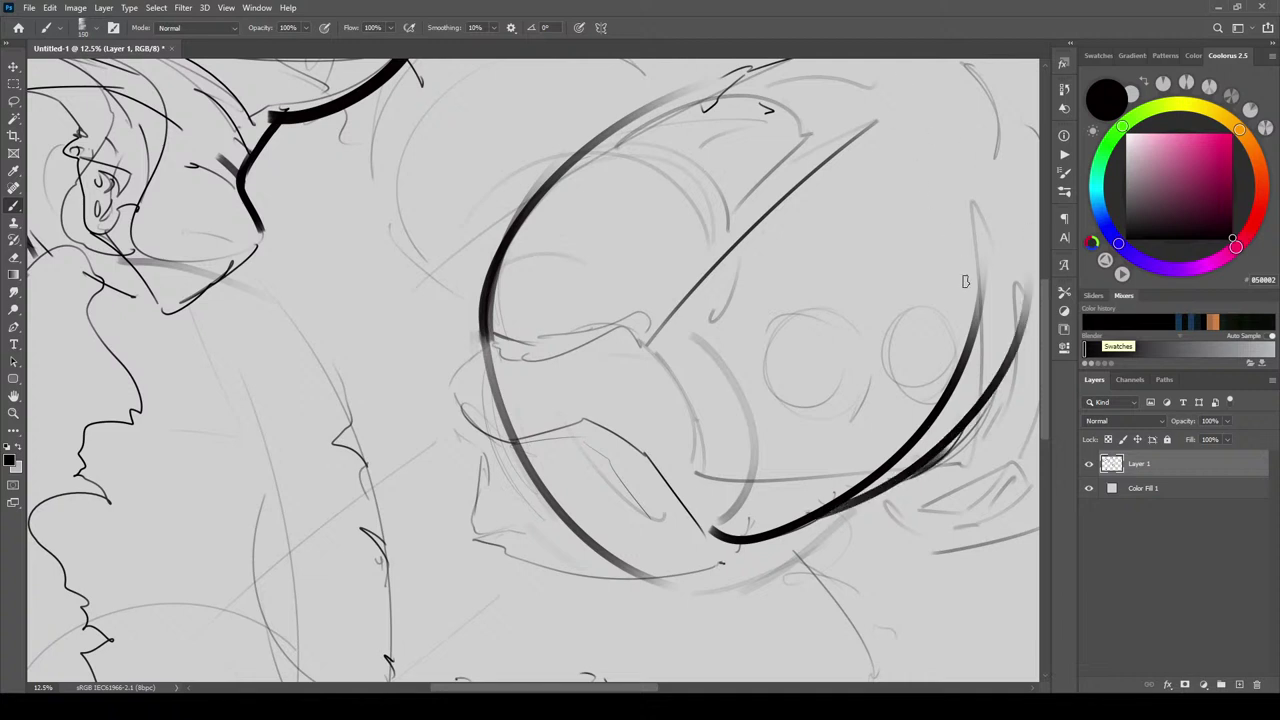
pyautogui.moveTo(860, 500); pyautogui.dragTo(948, 378)
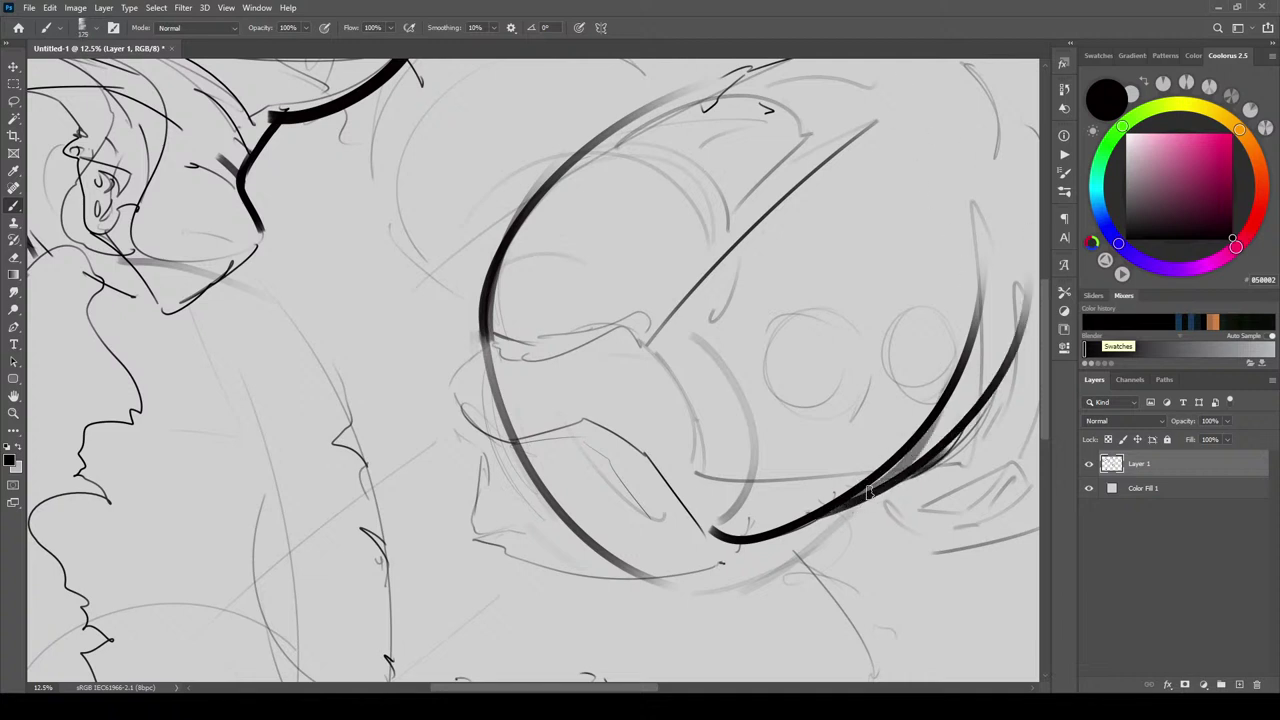
pyautogui.moveTo(862, 500); pyautogui.dragTo(1002, 246)
pyautogui.moveTo(499, 324); pyautogui.dragTo(878, 128)
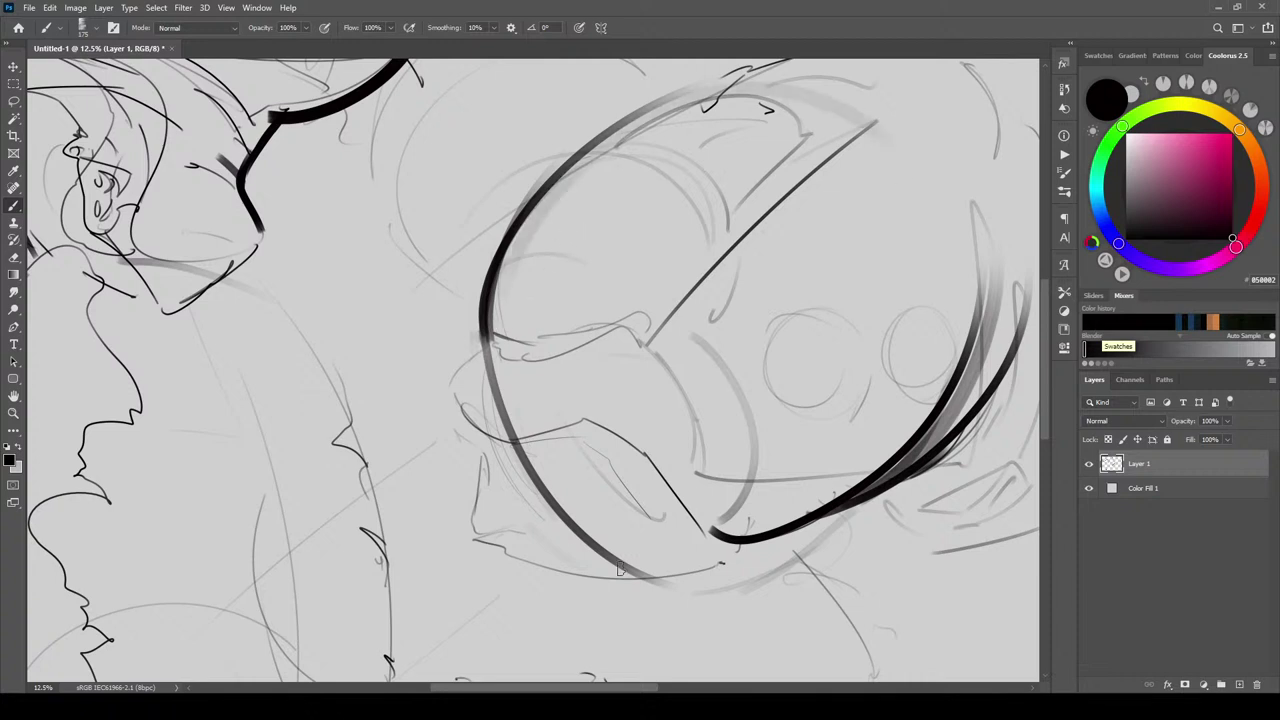
pyautogui.moveTo(557, 449); pyautogui.dragTo(900, 315)
# Draw the bump at the front of the central form and a thick spiral around its first eye circle with a dark inner accent
pyautogui.moveTo(662, 245)
pyautogui.mouseDown()
pyautogui.moveTo(636, 342)
pyautogui.moveTo(676, 388)
pyautogui.mouseUp()
pyautogui.moveTo(650, 340); pyautogui.dragTo(684, 394)
pyautogui.moveTo(458, 376); pyautogui.dragTo(512, 440)
pyautogui.moveTo(689, 393)
pyautogui.mouseDown()
pyautogui.moveTo(780, 289)
pyautogui.moveTo(760, 320)
pyautogui.mouseUp()
pyautogui.moveTo(466, 350); pyautogui.dragTo(456, 372)
pyautogui.press('[')
pyautogui.press('[')
pyautogui.press('[')
pyautogui.moveTo(768, 342); pyautogui.dragTo(780, 379)
# Shade the area below the central form's dome grey with a much larger brush, undoing unwanted strokes
pyautogui.press(']')
pyautogui.press(']')
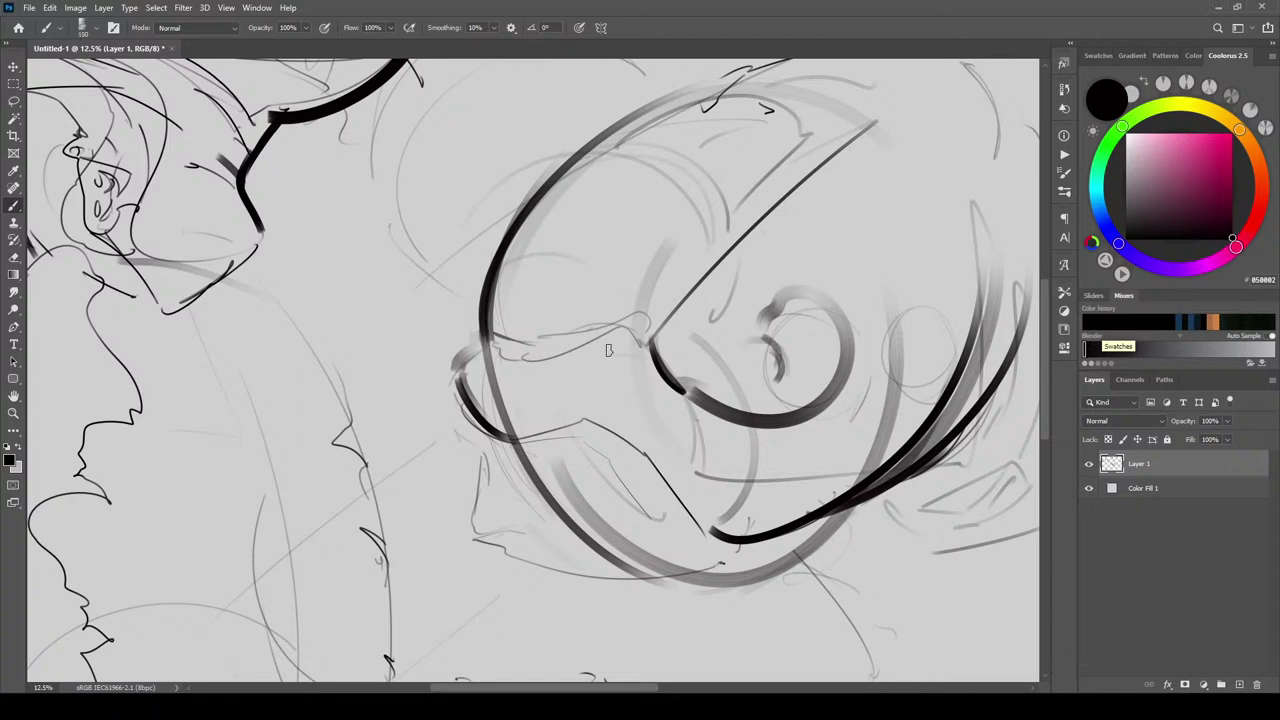
pyautogui.press(']')
pyautogui.press(']')
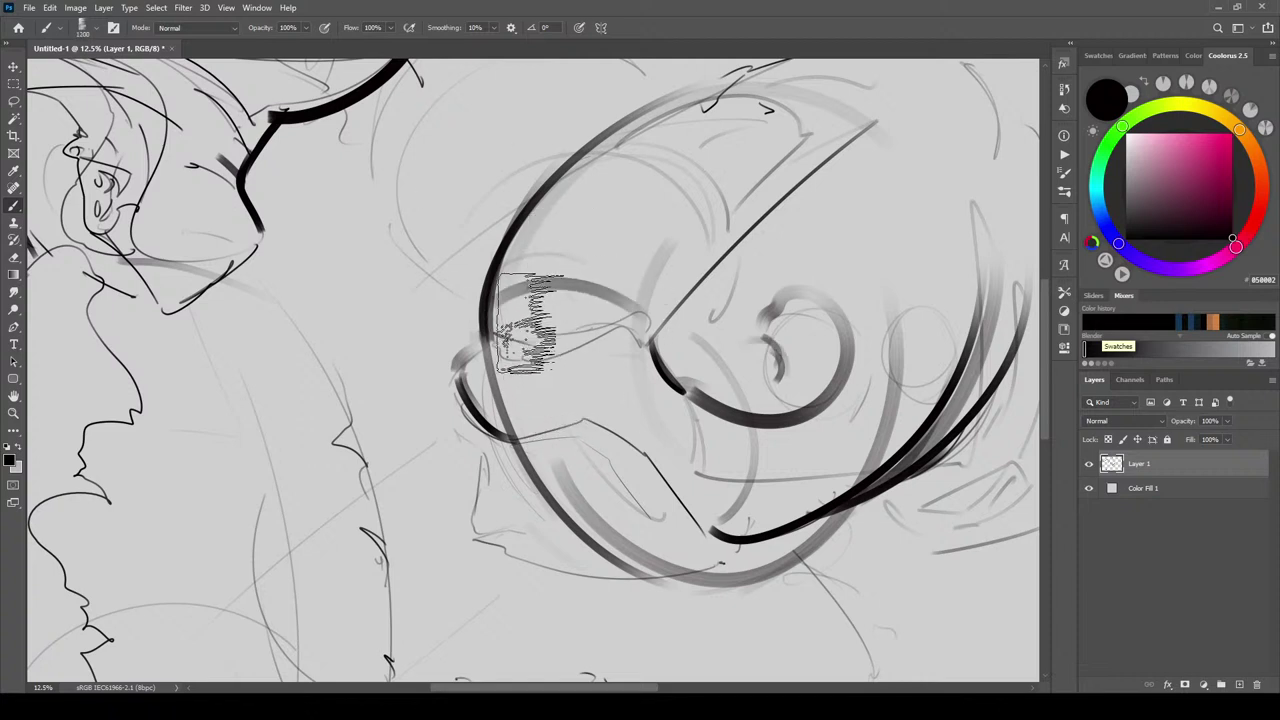
pyautogui.moveTo(532, 328)
pyautogui.mouseDown()
pyautogui.moveTo(572, 465)
pyautogui.moveTo(635, 520)
pyautogui.moveTo(612, 460)
pyautogui.mouseUp()
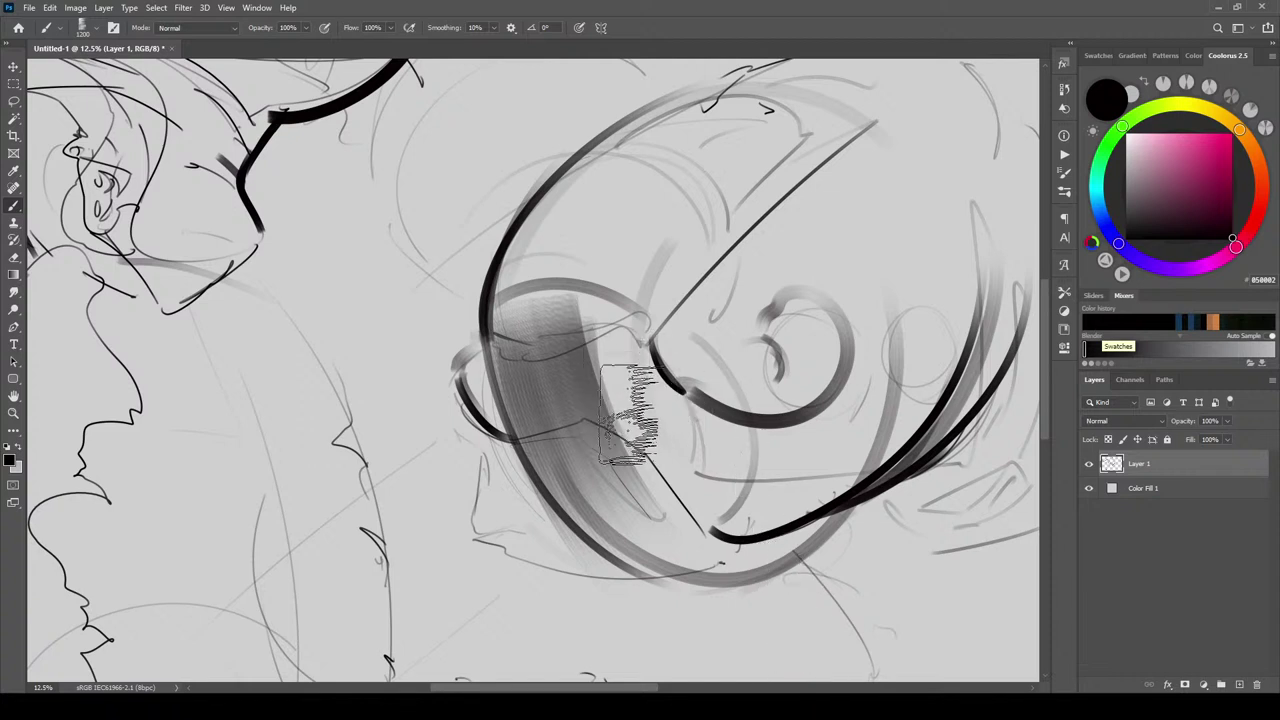
pyautogui.hotkey('ctrl', 'z')
pyautogui.hotkey('ctrl', 'z')
pyautogui.moveTo(640, 345)
pyautogui.mouseDown()
pyautogui.moveTo(663, 380)
pyautogui.moveTo(534, 357)
pyautogui.moveTo(600, 460)
pyautogui.mouseUp()
pyautogui.hotkey('ctrl', 'z')
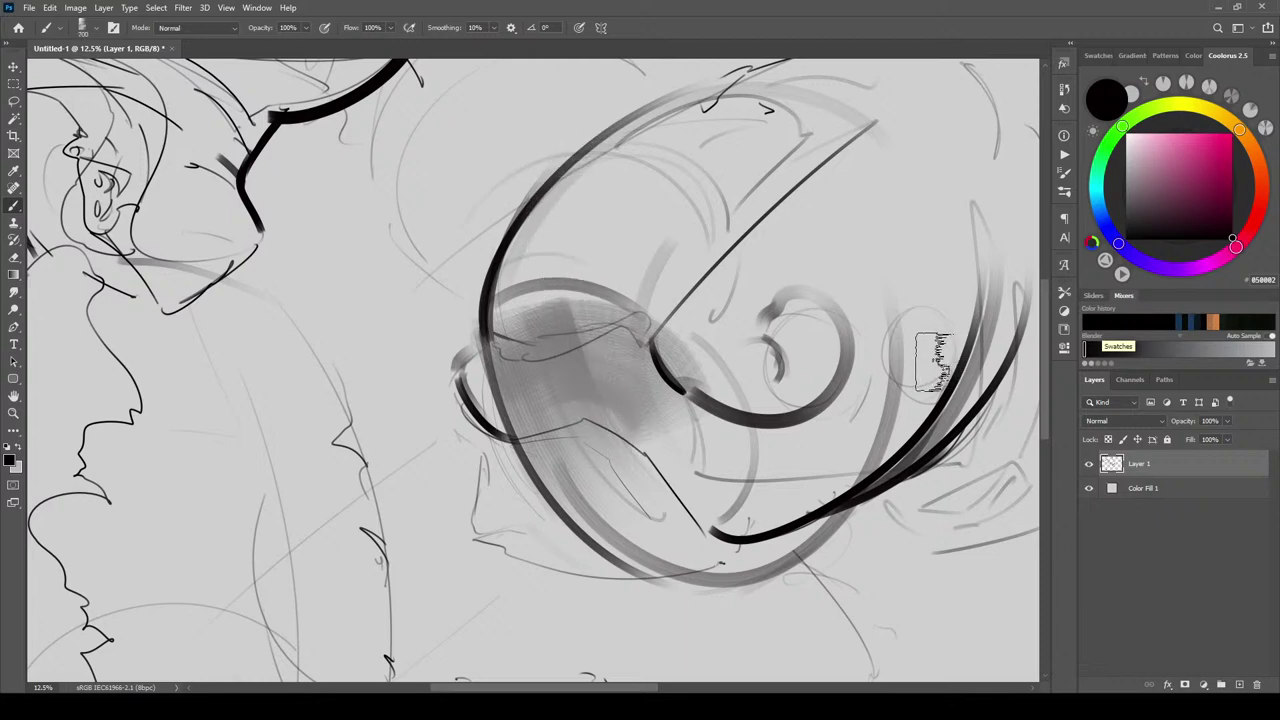
# Shade the underside of the left figure's cap and the brow area beneath it in grey with a smaller brush
pyautogui.moveTo(606, 503)
pyautogui.mouseDown()
pyautogui.moveTo(810, 485)
pyautogui.moveTo(651, 677)
pyautogui.mouseUp()
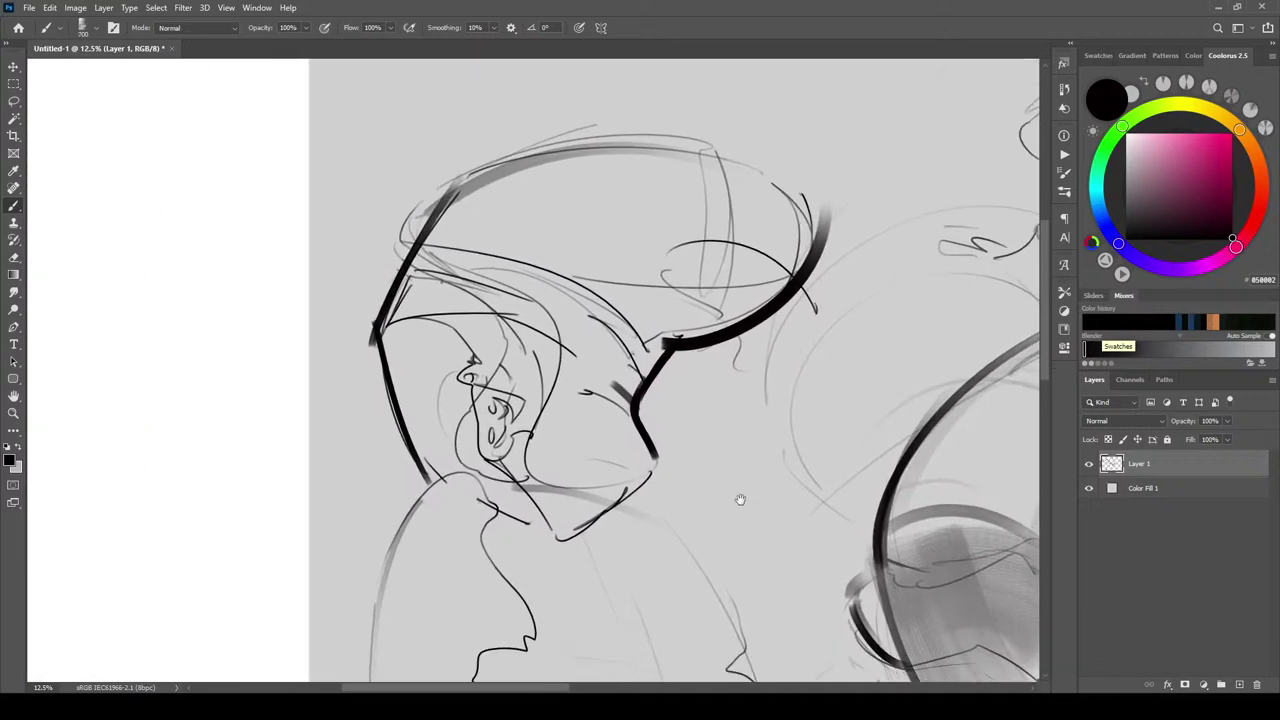
pyautogui.press('[')
pyautogui.moveTo(503, 246); pyautogui.dragTo(757, 280)
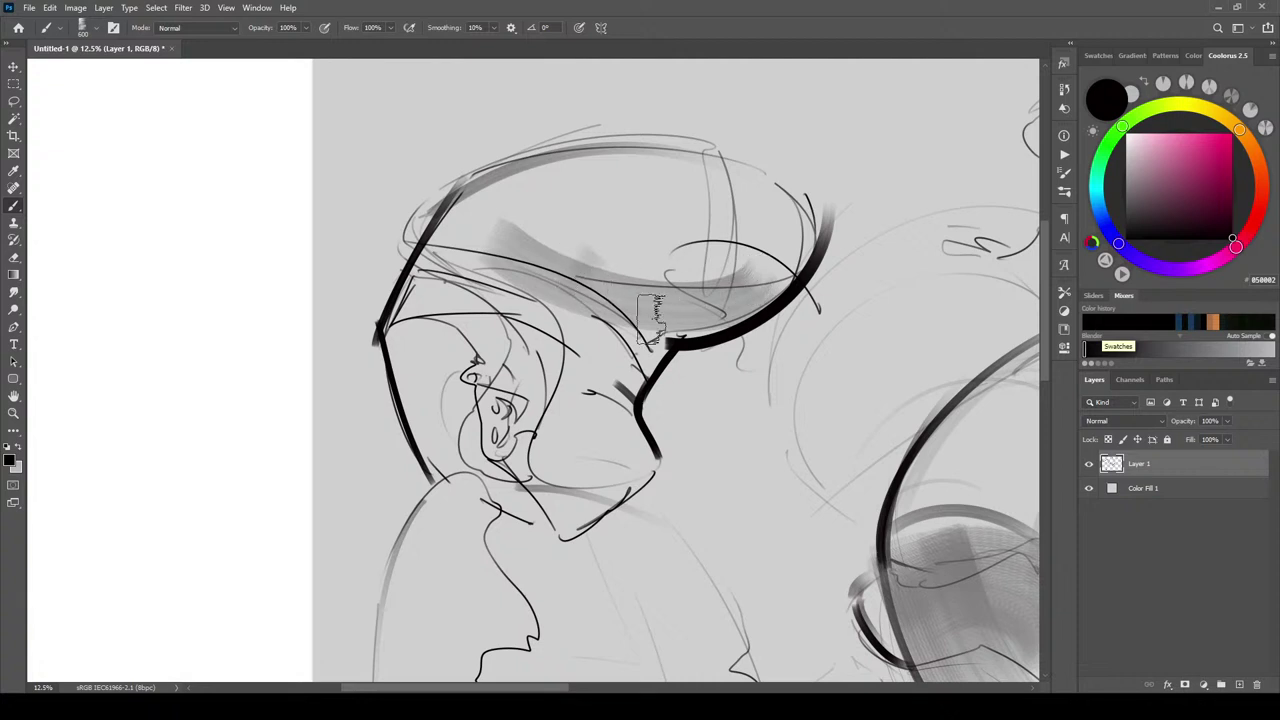
pyautogui.moveTo(600, 310)
pyautogui.mouseDown()
pyautogui.moveTo(790, 292)
pyautogui.moveTo(560, 255)
pyautogui.moveTo(815, 225)
pyautogui.mouseUp()
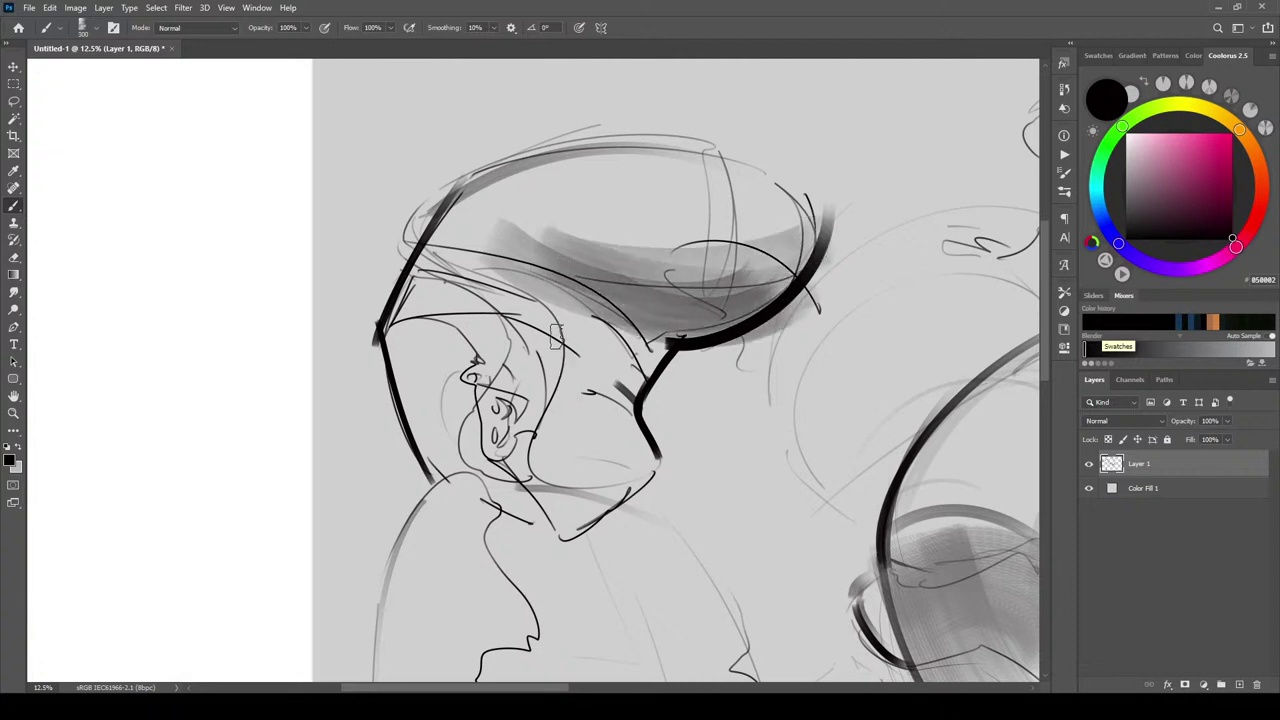
pyautogui.moveTo(564, 327); pyautogui.dragTo(645, 372)
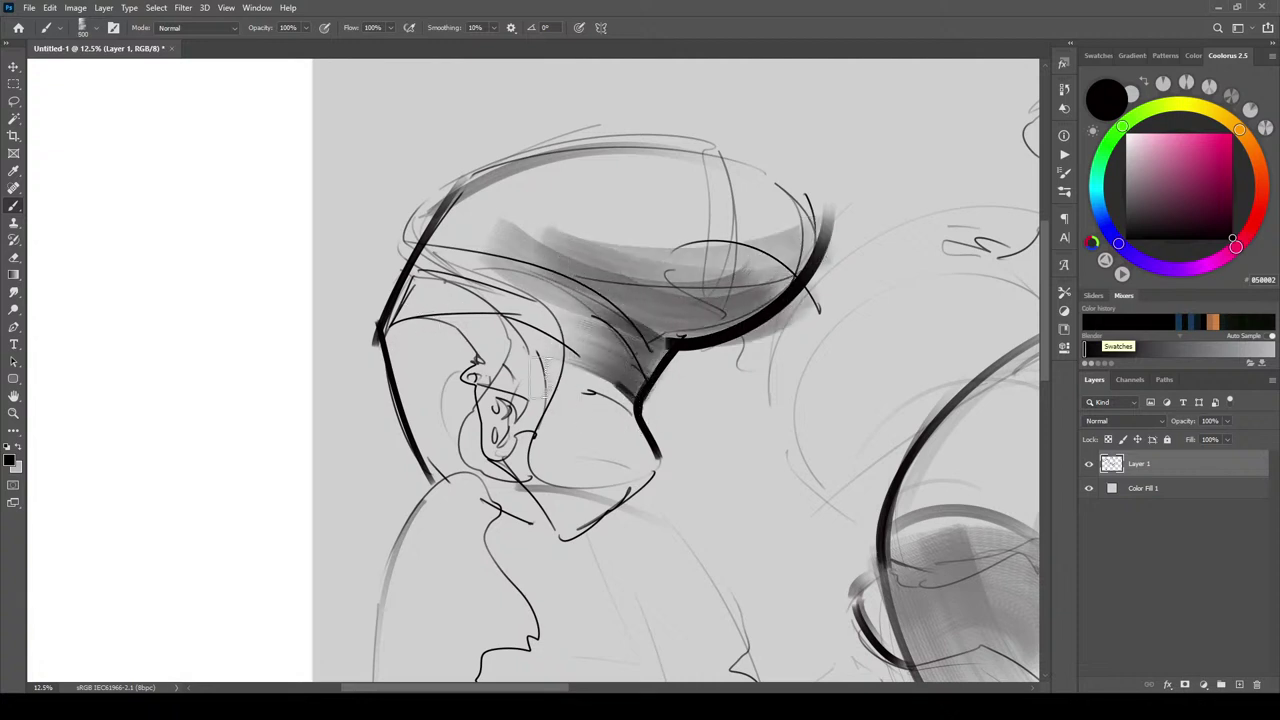
# Fill the side of the left figure's head and jaw with grey and add heavy dark strokes beneath the chin
pyautogui.moveTo(412, 350)
pyautogui.mouseDown()
pyautogui.moveTo(440, 490)
pyautogui.moveTo(470, 420)
pyautogui.moveTo(495, 492)
pyautogui.moveTo(485, 480)
pyautogui.moveTo(585, 550)
pyautogui.mouseUp()
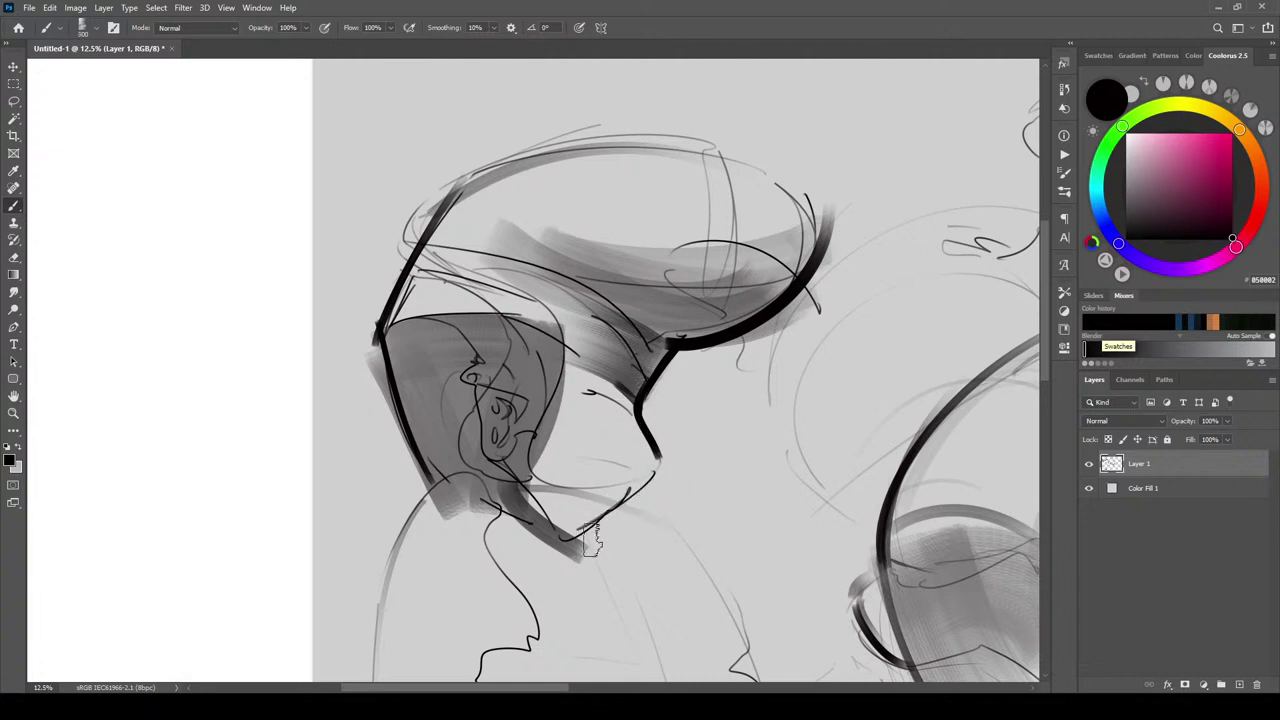
pyautogui.moveTo(545, 495)
pyautogui.mouseDown()
pyautogui.moveTo(592, 532)
pyautogui.moveTo(712, 478)
pyautogui.moveTo(610, 539)
pyautogui.moveTo(714, 482)
pyautogui.mouseUp()
pyautogui.press(']')
pyautogui.press(']')
pyautogui.press(']')
pyautogui.moveTo(714, 482); pyautogui.dragTo(607, 541)
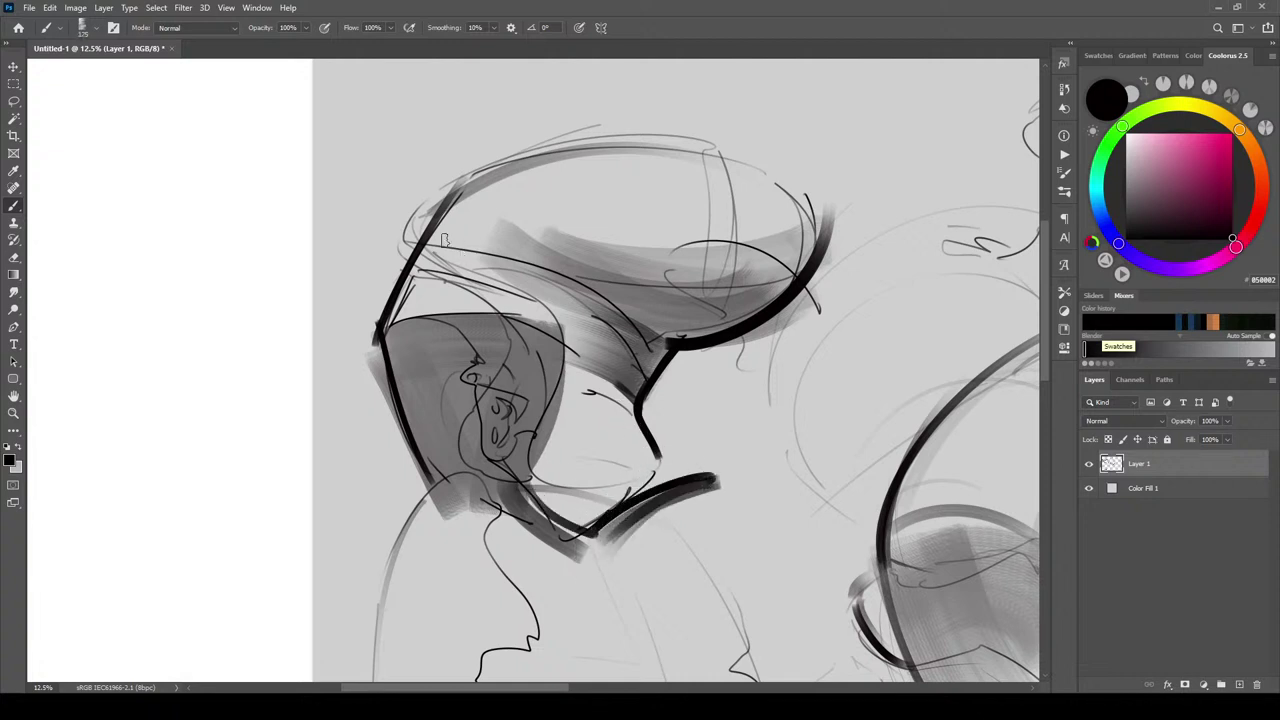
# Outline the upper front edge of the left figure's shaded head side in black and darken its back edge
pyautogui.press('[')
pyautogui.press('[')
pyautogui.press('[')
pyautogui.moveTo(452, 205); pyautogui.dragTo(403, 320)
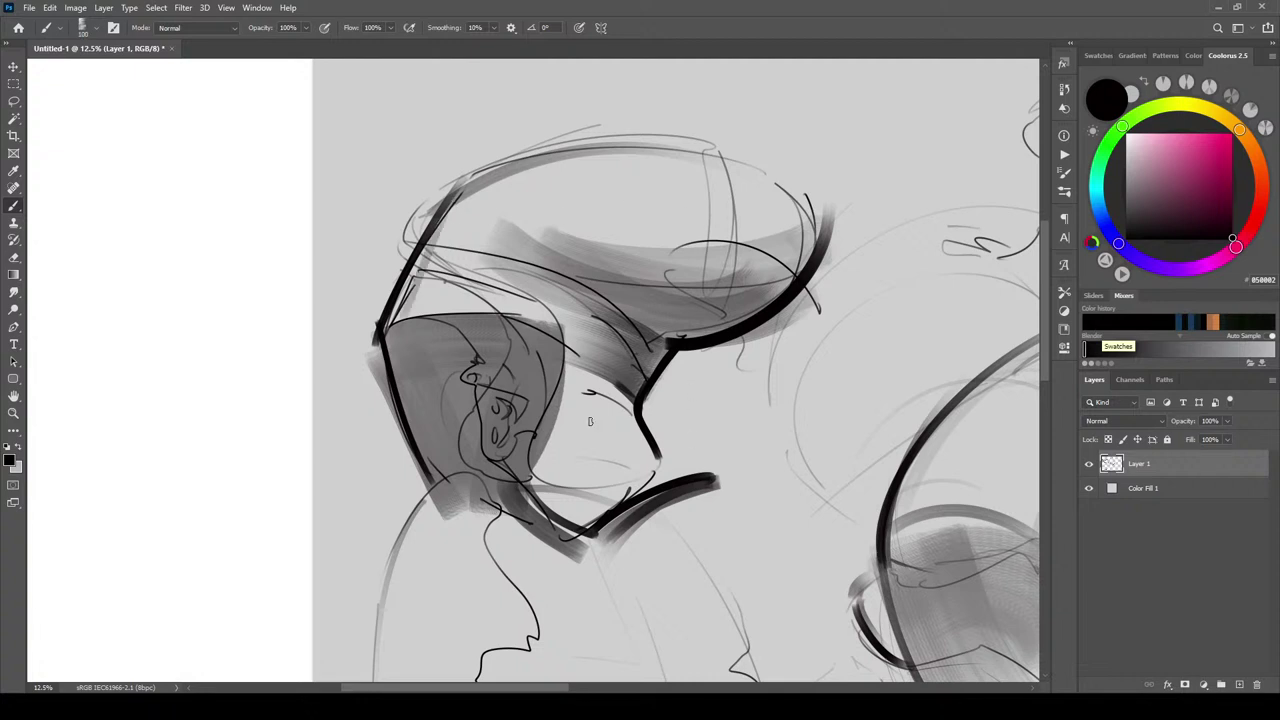
pyautogui.moveTo(568, 370)
pyautogui.mouseDown()
pyautogui.moveTo(508, 314)
pyautogui.moveTo(404, 318)
pyautogui.mouseUp()
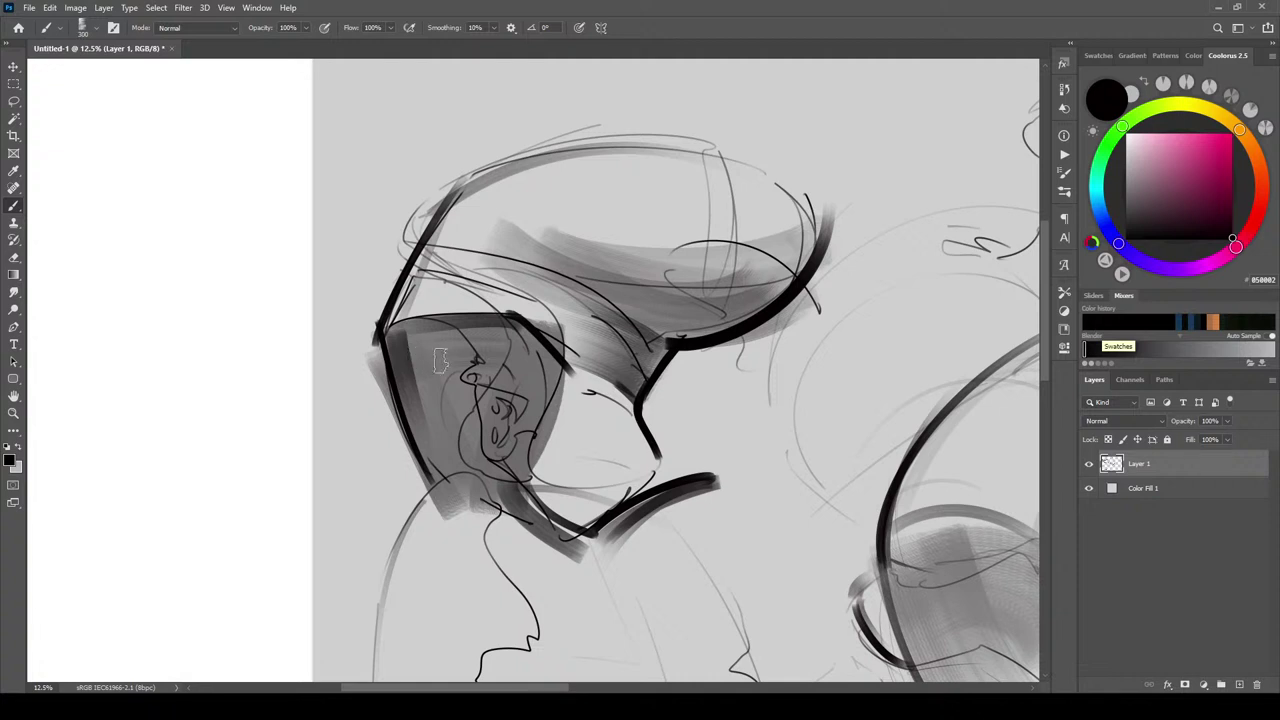
pyautogui.moveTo(388, 335); pyautogui.dragTo(414, 401)
pyautogui.moveTo(393, 332); pyautogui.dragTo(518, 316)
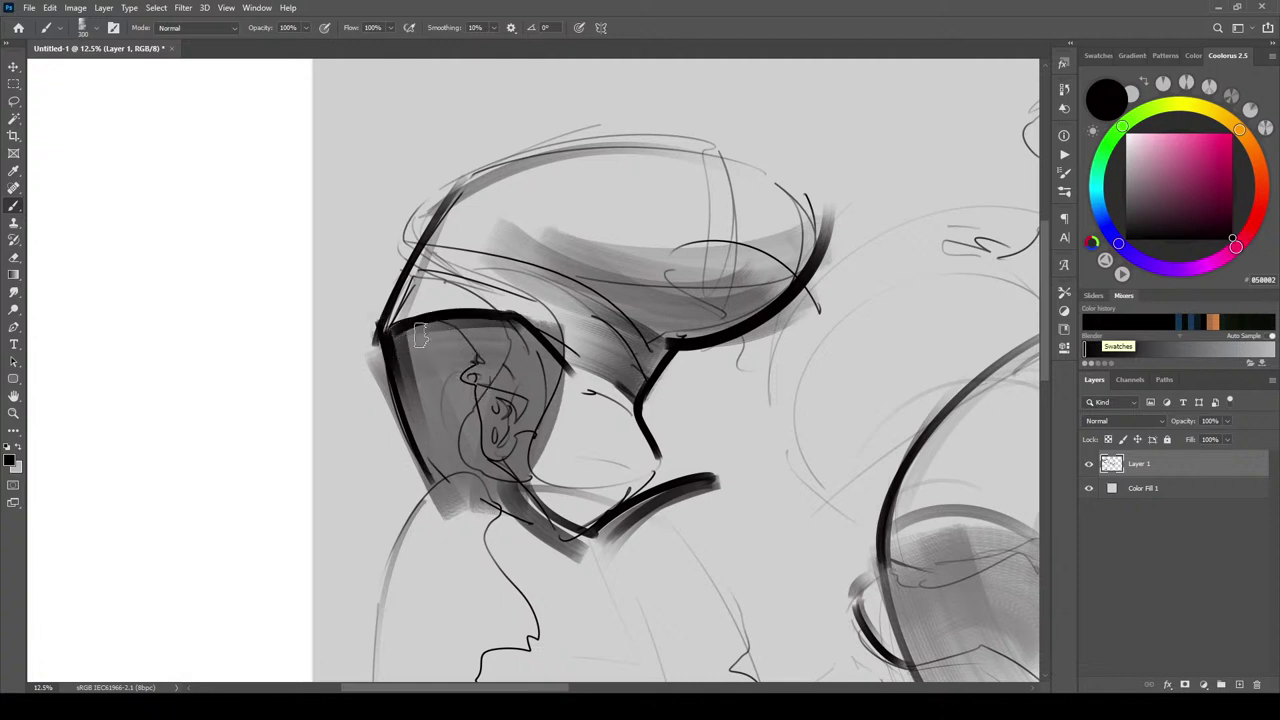
pyautogui.moveTo(420, 338)
pyautogui.mouseDown()
pyautogui.moveTo(485, 335)
pyautogui.moveTo(400, 362)
pyautogui.moveTo(557, 352)
pyautogui.moveTo(401, 378)
pyautogui.moveTo(535, 374)
pyautogui.moveTo(409, 393)
pyautogui.moveTo(533, 387)
pyautogui.moveTo(417, 405)
pyautogui.moveTo(527, 402)
pyautogui.moveTo(423, 425)
pyautogui.moveTo(517, 410)
pyautogui.mouseUp()
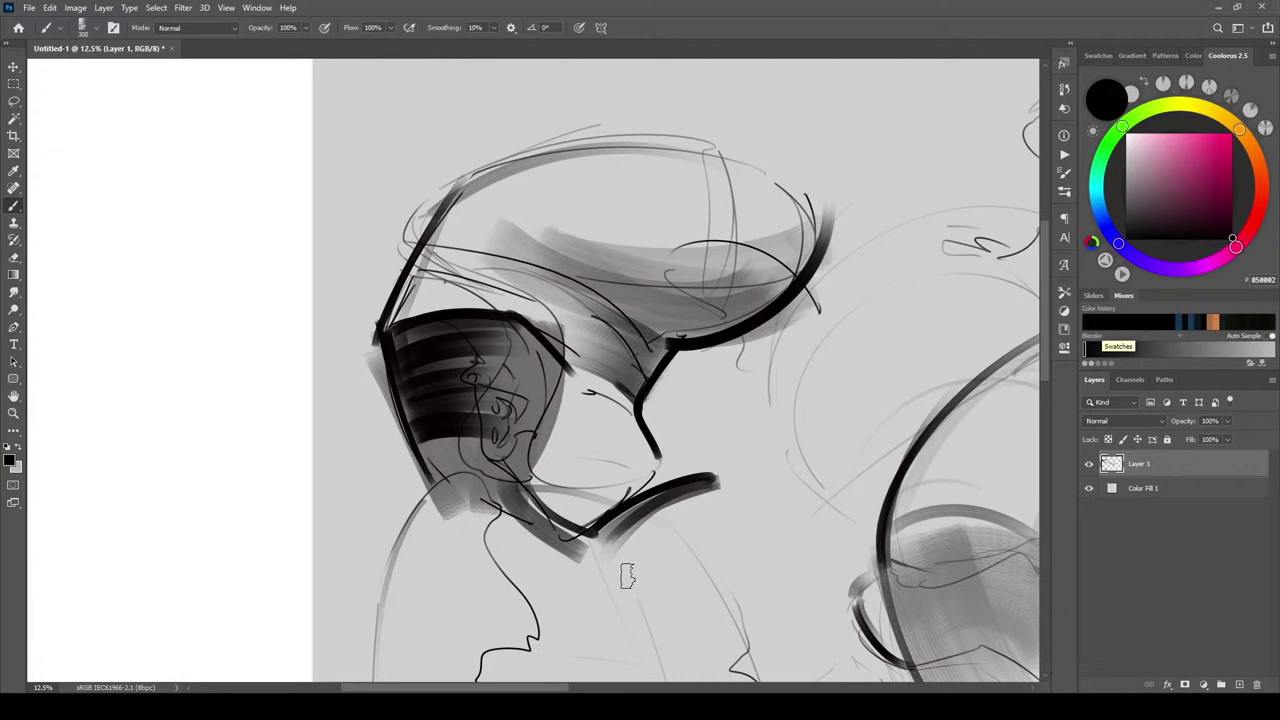
pyautogui.hotkey('ctrl', 'z')
pyautogui.hotkey('ctrl', 'z')
pyautogui.hotkey('ctrl', 'z')
pyautogui.hotkey('ctrl', 'z')
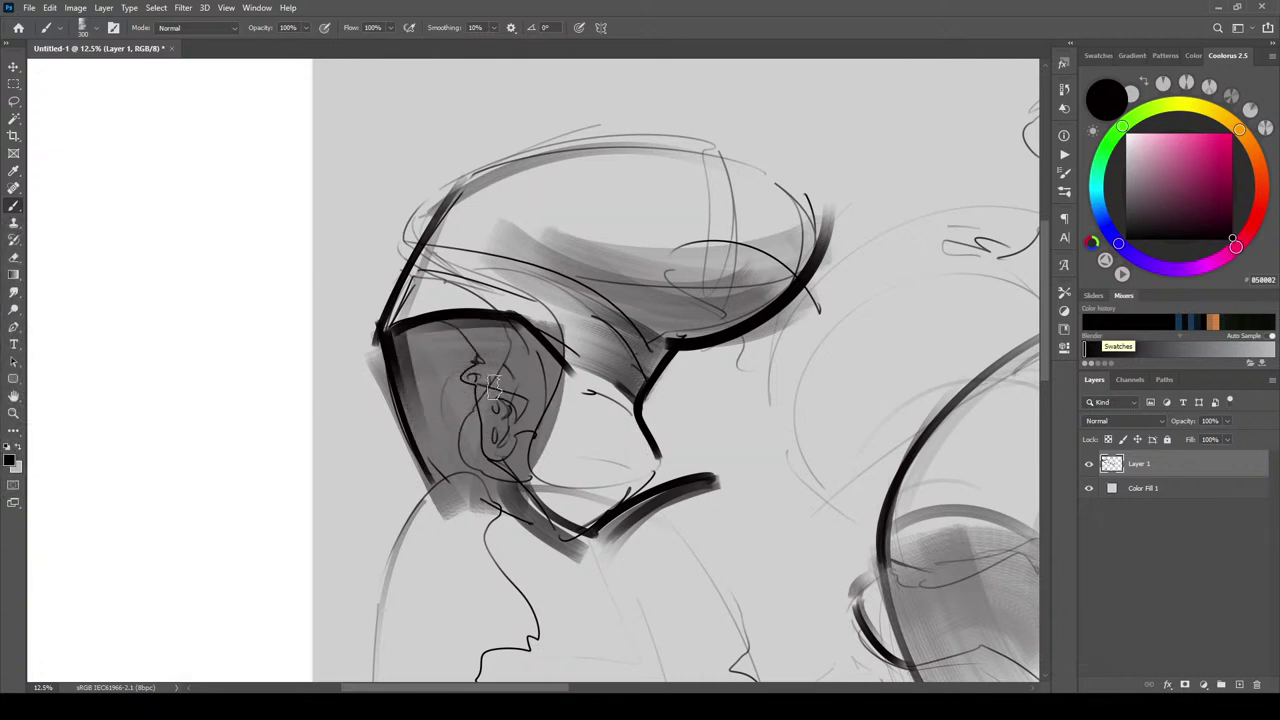
pyautogui.hotkey('ctrl', 'z')
# Darken the upper part of the left figure's shaded head side with a broad black band at brush size 900, undoing the vertical shading
pyautogui.press(']')
pyautogui.press(']')
pyautogui.press(']')
pyautogui.press(']')
pyautogui.press(']')
pyautogui.press(']')
pyautogui.press(']')
pyautogui.press(']')
pyautogui.press(']')
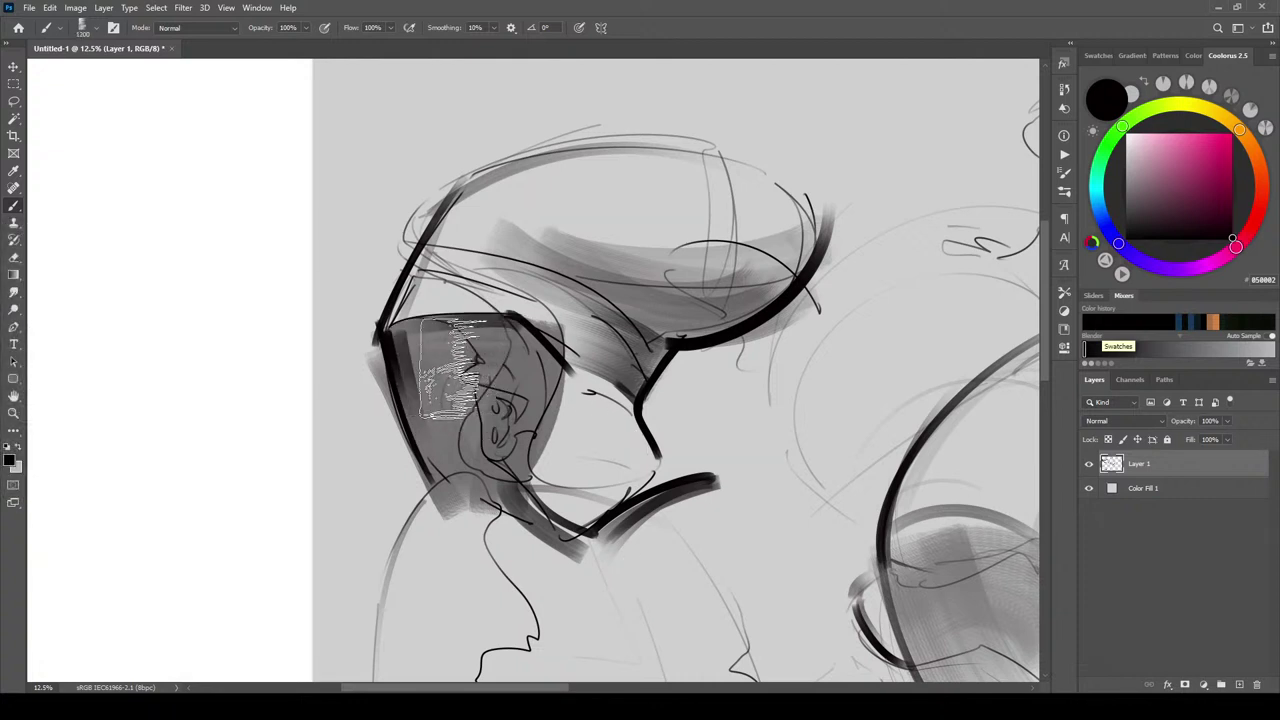
pyautogui.moveTo(454, 368)
pyautogui.mouseDown()
pyautogui.moveTo(445, 380)
pyautogui.moveTo(470, 420)
pyautogui.mouseUp()
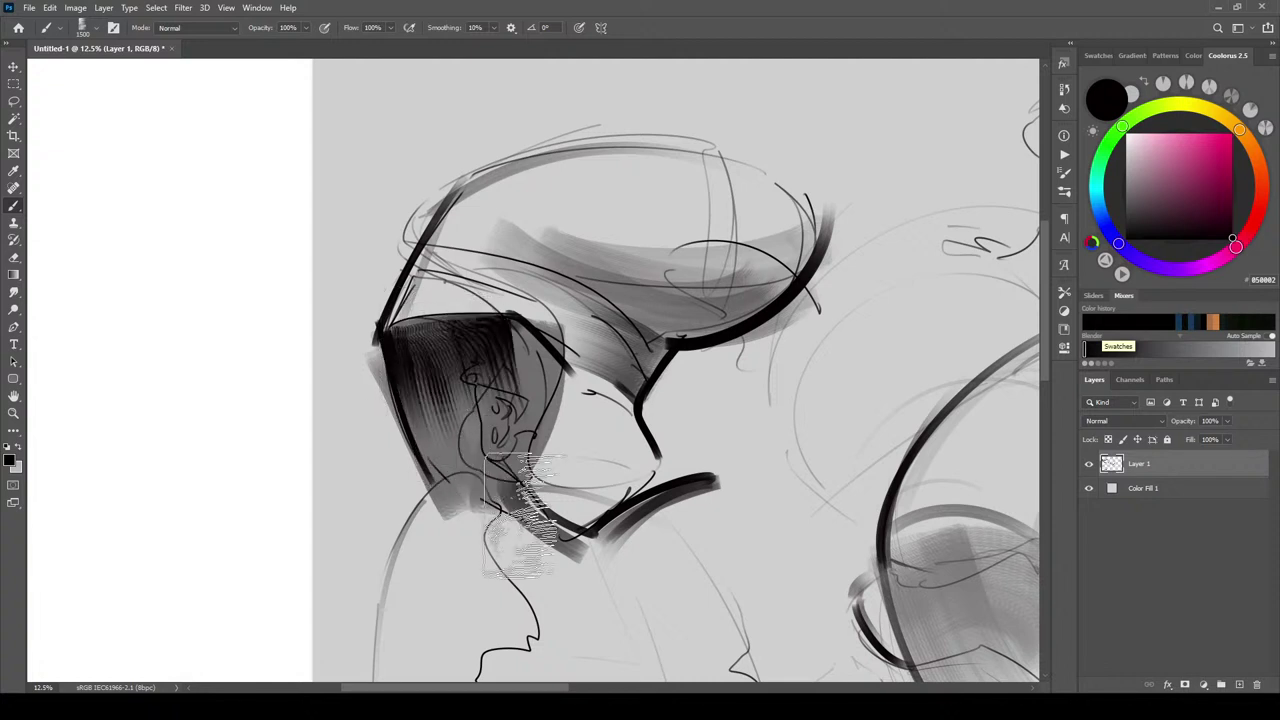
pyautogui.moveTo(520, 515); pyautogui.dragTo(540, 495)
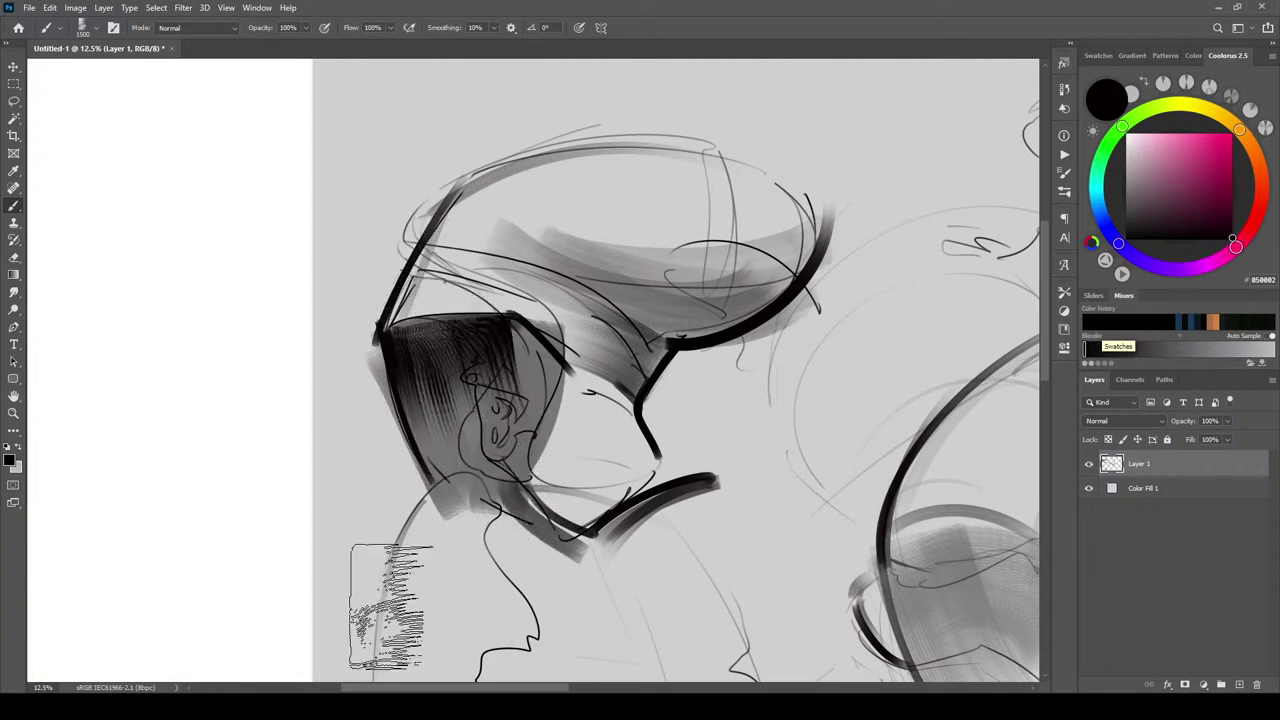
pyautogui.press('[')
pyautogui.press('[')
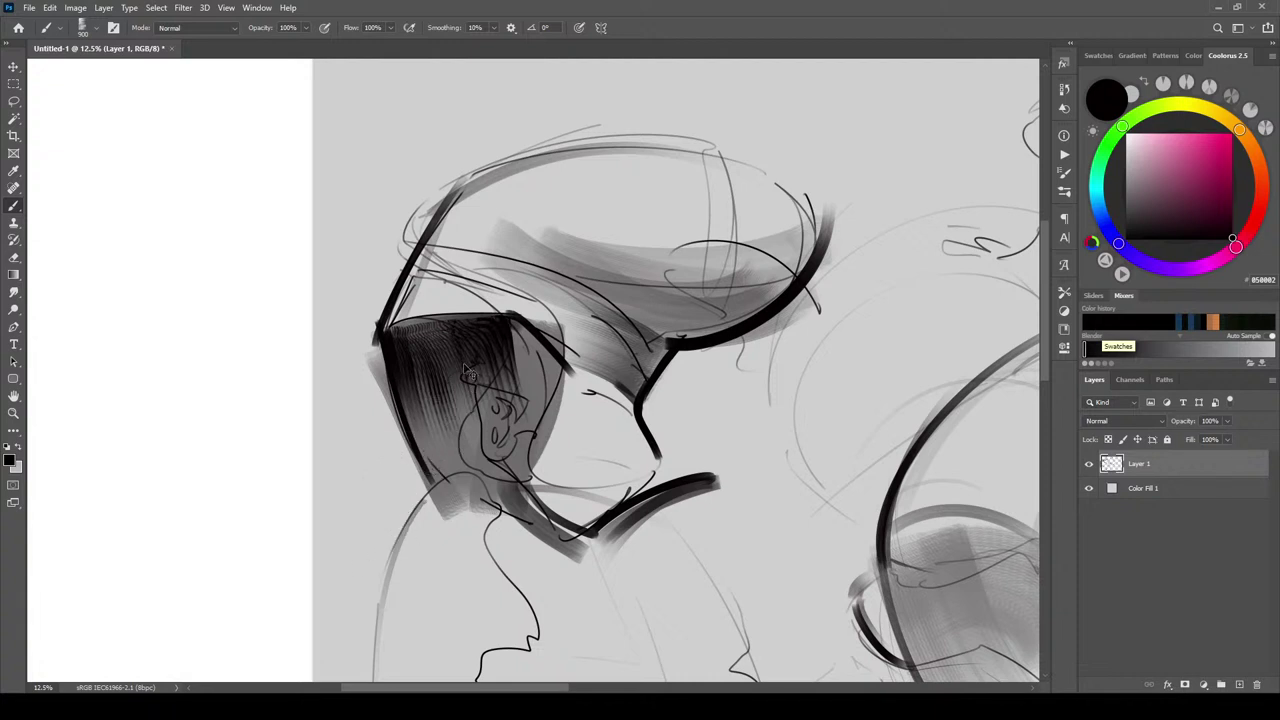
pyautogui.hotkey('ctrl', 'z')
pyautogui.moveTo(398, 367); pyautogui.dragTo(490, 335)
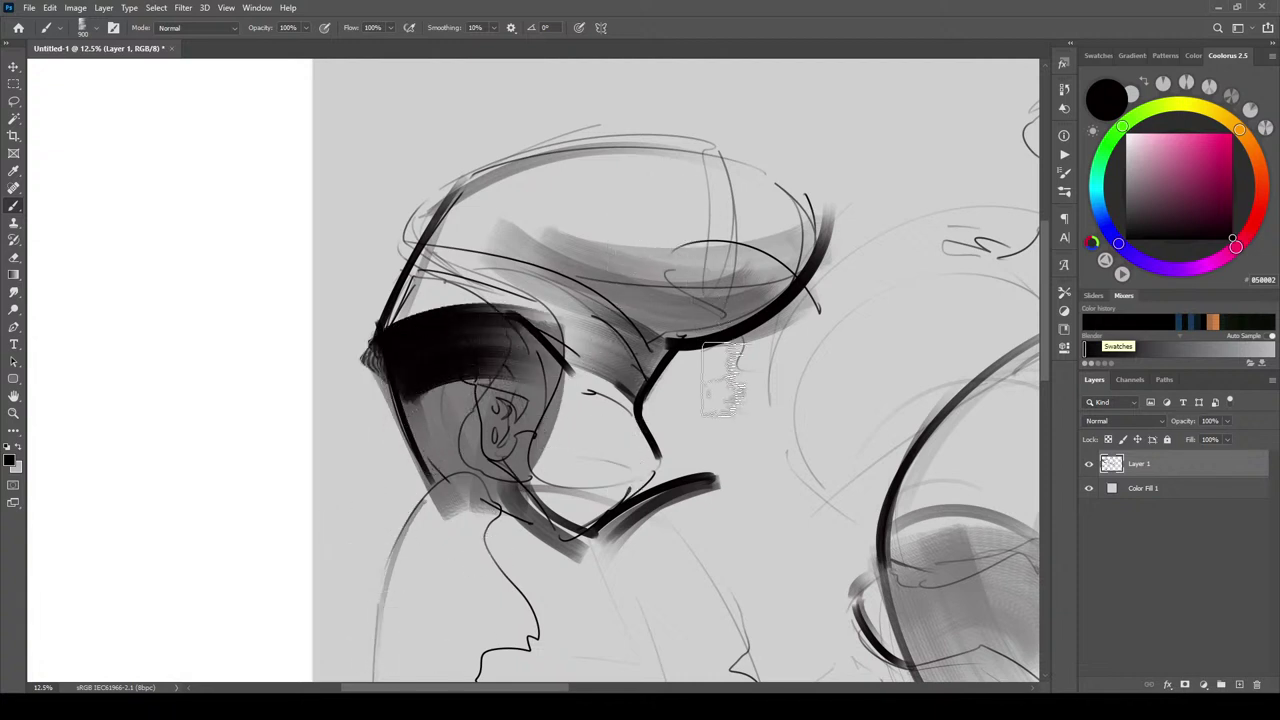
# Shade the upper creature's eye socket, lower face, neck and horn base in grey
pyautogui.moveTo(831, 485); pyautogui.dragTo(761, 339)
pyautogui.moveTo(900, 383)
pyautogui.mouseDown()
pyautogui.moveTo(683, 502)
pyautogui.moveTo(427, 578)
pyautogui.mouseUp()
pyautogui.moveTo(505, 200); pyautogui.dragTo(580, 245)
pyautogui.moveTo(751, 300)
pyautogui.mouseDown()
pyautogui.moveTo(658, 322)
pyautogui.moveTo(645, 262)
pyautogui.moveTo(600, 300)
pyautogui.moveTo(617, 283)
pyautogui.moveTo(557, 286)
pyautogui.moveTo(528, 243)
pyautogui.moveTo(508, 329)
pyautogui.moveTo(560, 360)
pyautogui.mouseUp()
pyautogui.moveTo(651, 201); pyautogui.dragTo(718, 248)
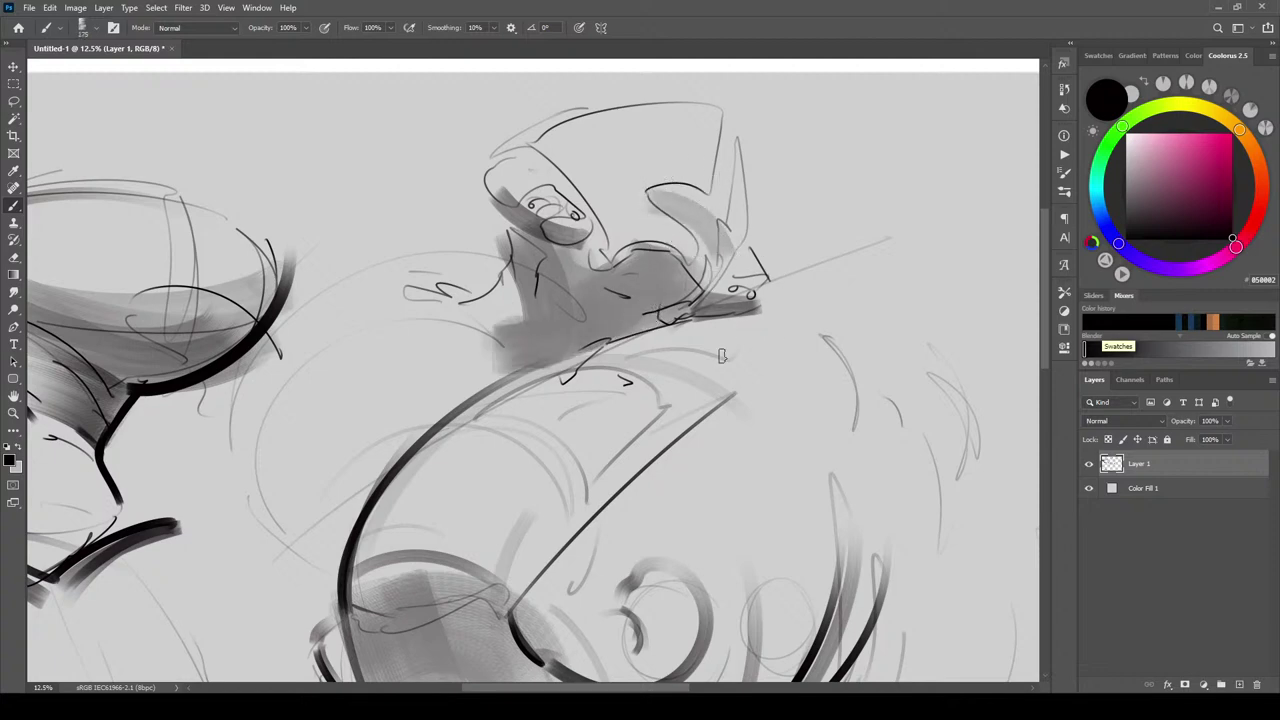
# Fill the right creature's row of teeth with a dark band using a 400-size brush, undoing the test strokes
pyautogui.moveTo(856, 496)
pyautogui.mouseDown()
pyautogui.moveTo(791, 414)
pyautogui.moveTo(686, 457)
pyautogui.moveTo(676, 354)
pyautogui.mouseUp()
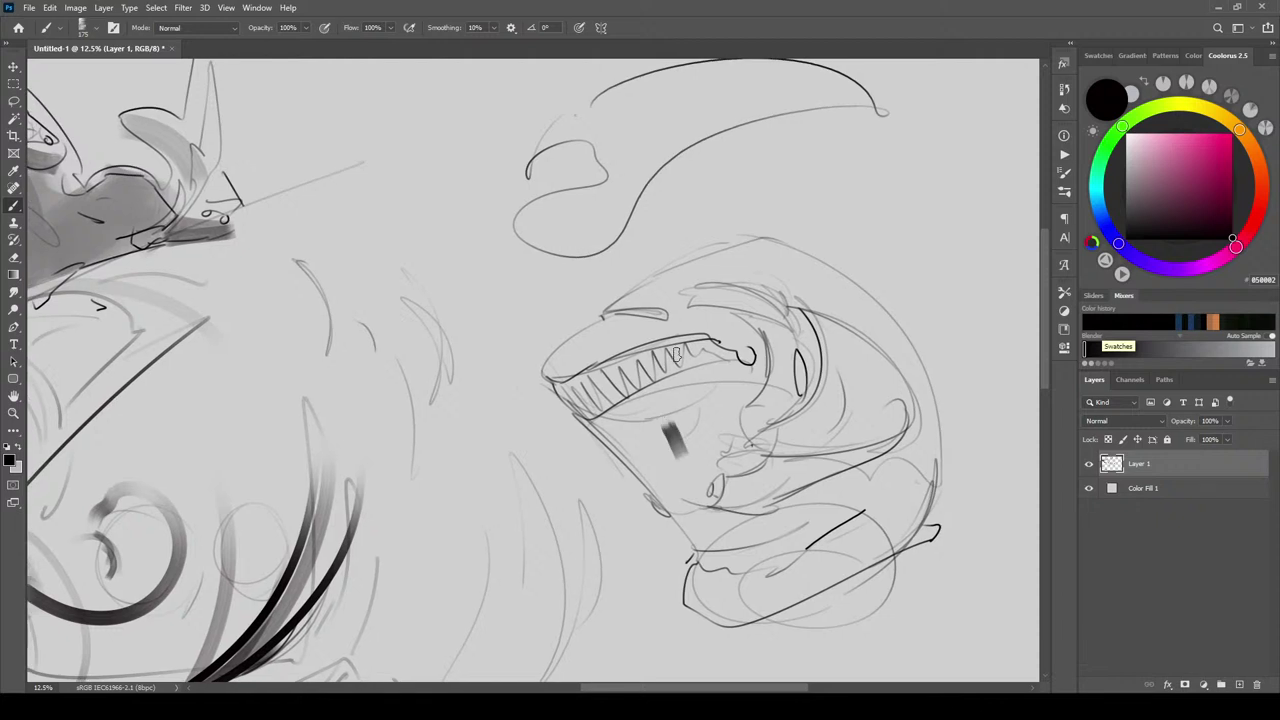
pyautogui.hotkey('ctrl', 'z')
pyautogui.press(']')
pyautogui.press(']')
pyautogui.moveTo(566, 395); pyautogui.dragTo(707, 350)
pyautogui.hotkey('ctrl', 'z')
pyautogui.moveTo(628, 378)
pyautogui.mouseDown()
pyautogui.moveTo(709, 370)
pyautogui.moveTo(565, 408)
pyautogui.mouseUp()
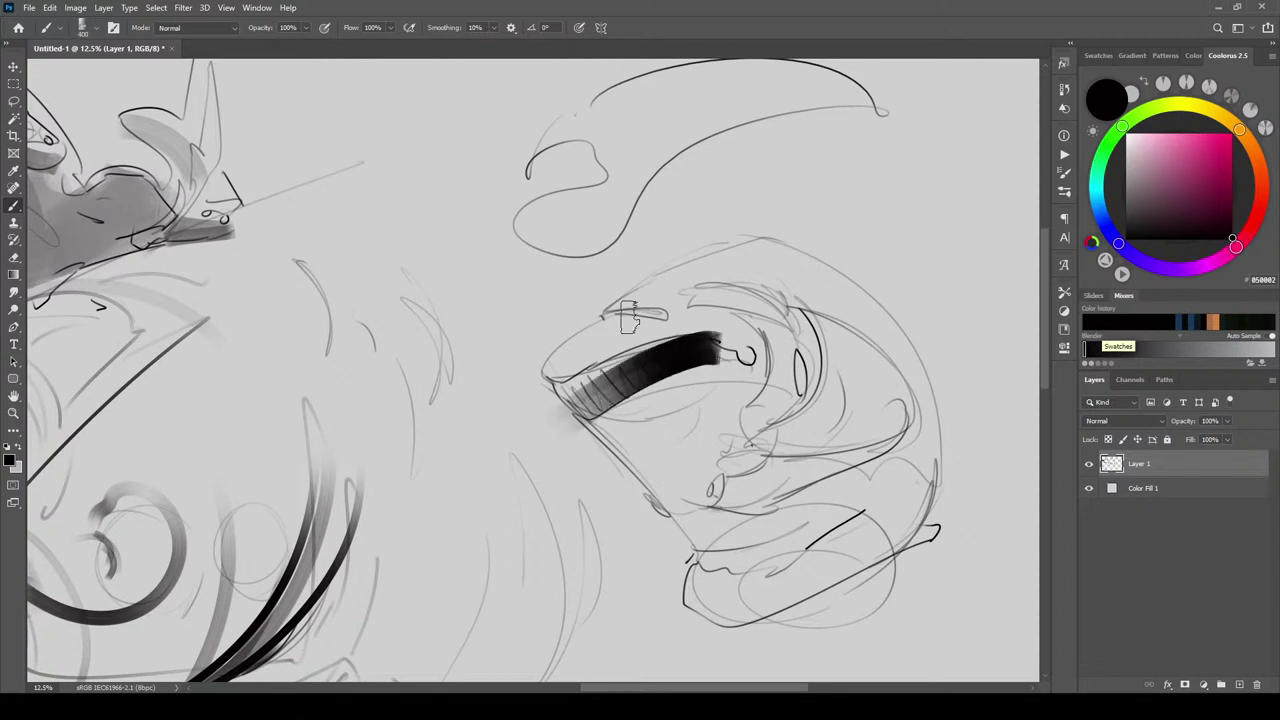
# Darken the right creature's upper lip from the snout tip to the jaw hinge, redoing the first stroke
pyautogui.press('[')
pyautogui.press('[')
pyautogui.press('[')
pyautogui.moveTo(546, 380); pyautogui.dragTo(702, 345)
pyautogui.hotkey('ctrl', 'z')
pyautogui.moveTo(547, 377); pyautogui.dragTo(716, 345)
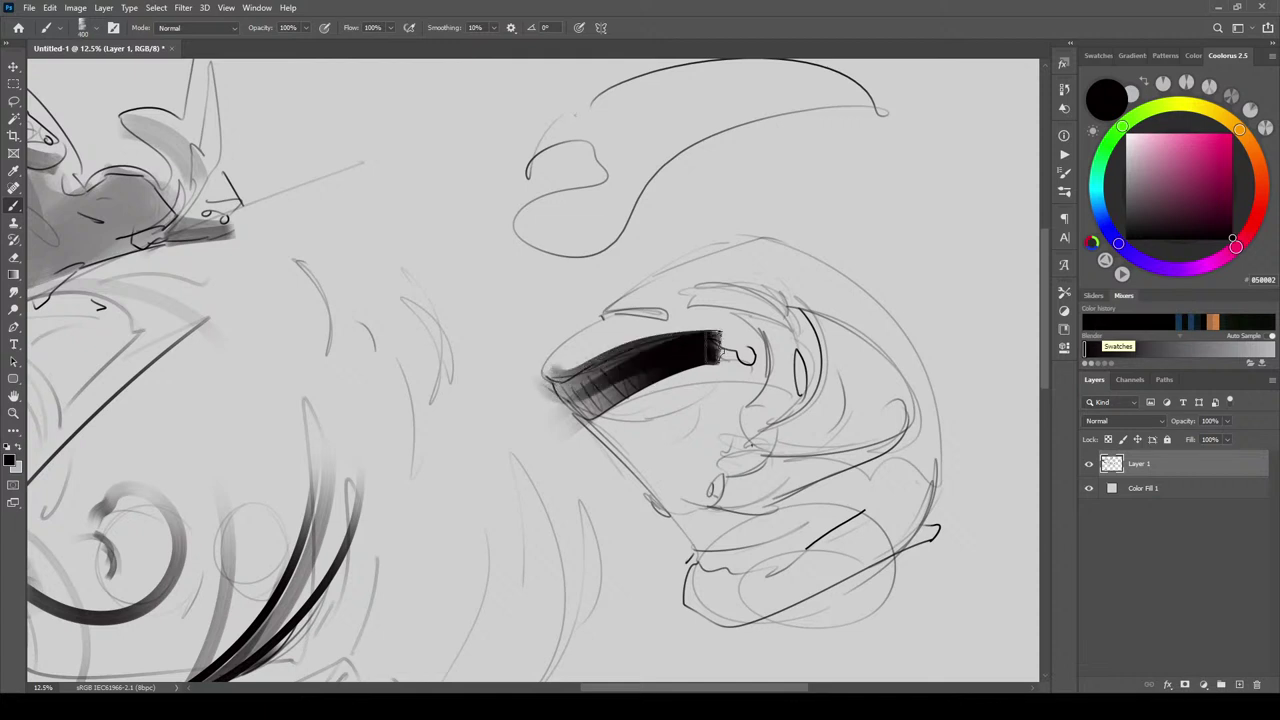
# Shade the right creature's open mouth with a broad grey band from upper lip to chin, using a 900-size brush
pyautogui.press(']')
pyautogui.press(']')
pyautogui.press(']')
pyautogui.press(']')
pyautogui.press(']')
pyautogui.moveTo(618, 393); pyautogui.dragTo(736, 560)
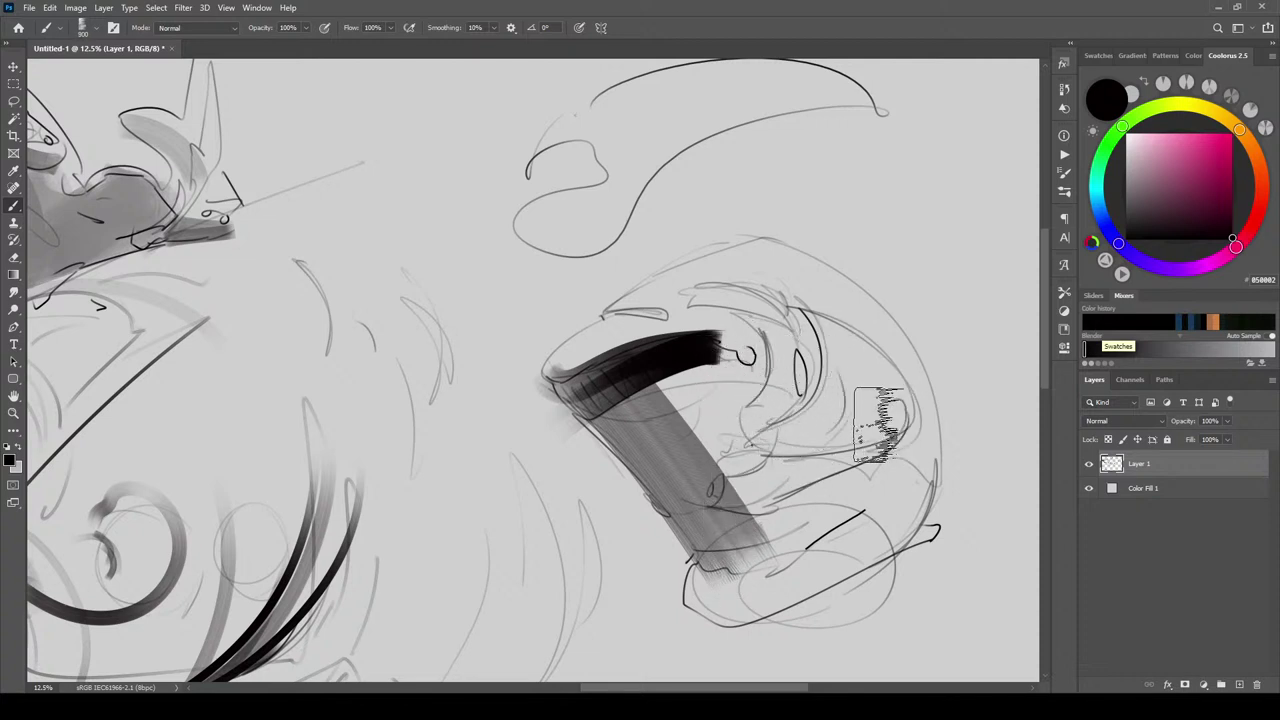
# Shade the right creature's cheek and jaw hinge in grey and darken its lower lip line with a smaller brush
pyautogui.moveTo(903, 418)
pyautogui.mouseDown()
pyautogui.moveTo(760, 440)
pyautogui.moveTo(896, 420)
pyautogui.moveTo(847, 418)
pyautogui.moveTo(730, 506)
pyautogui.moveTo(850, 471)
pyautogui.mouseUp()
pyautogui.press('[')
pyautogui.press('[')
pyautogui.press('[')
pyautogui.press('[')
pyautogui.moveTo(772, 463)
pyautogui.mouseDown()
pyautogui.moveTo(812, 460)
pyautogui.moveTo(824, 475)
pyautogui.moveTo(801, 458)
pyautogui.moveTo(830, 470)
pyautogui.moveTo(892, 443)
pyautogui.moveTo(780, 510)
pyautogui.mouseUp()
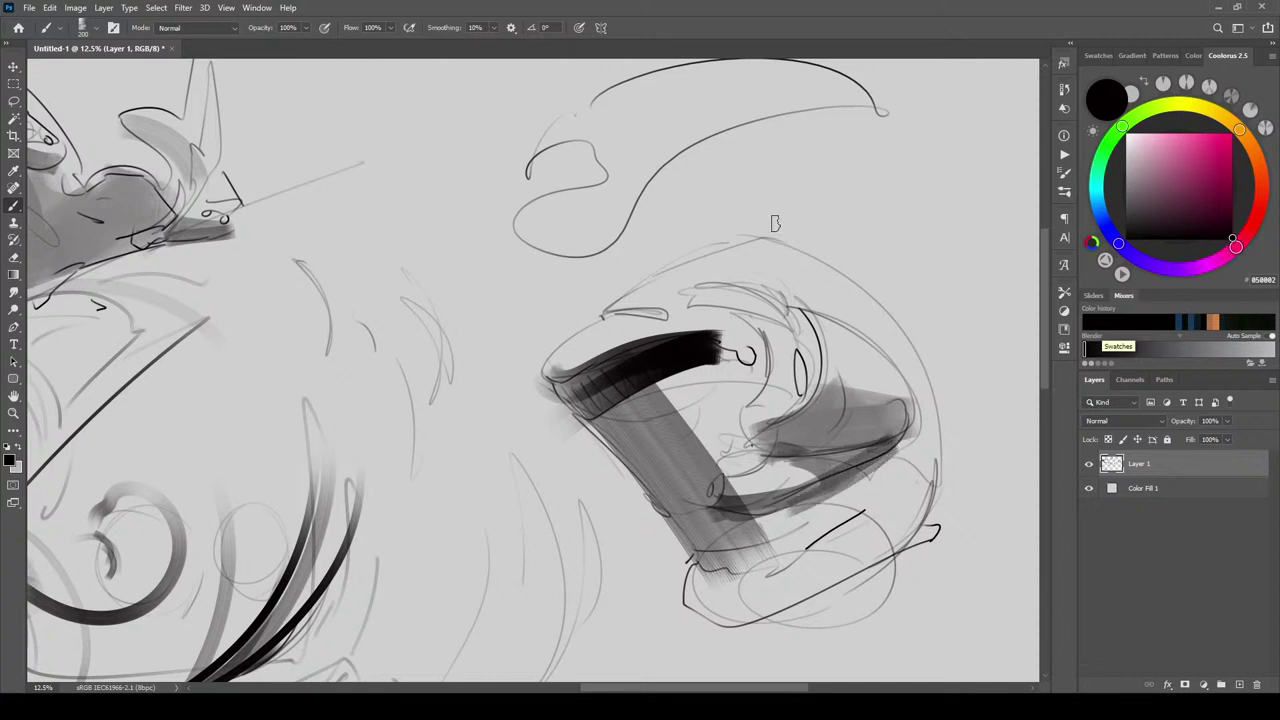
# Darken the right creature's eye and nostril, and shade its lower jaw, inner mouth and rounded head in grey
pyautogui.moveTo(766, 310)
pyautogui.mouseDown()
pyautogui.moveTo(815, 350)
pyautogui.moveTo(778, 322)
pyautogui.moveTo(807, 372)
pyautogui.moveTo(818, 372)
pyautogui.mouseUp()
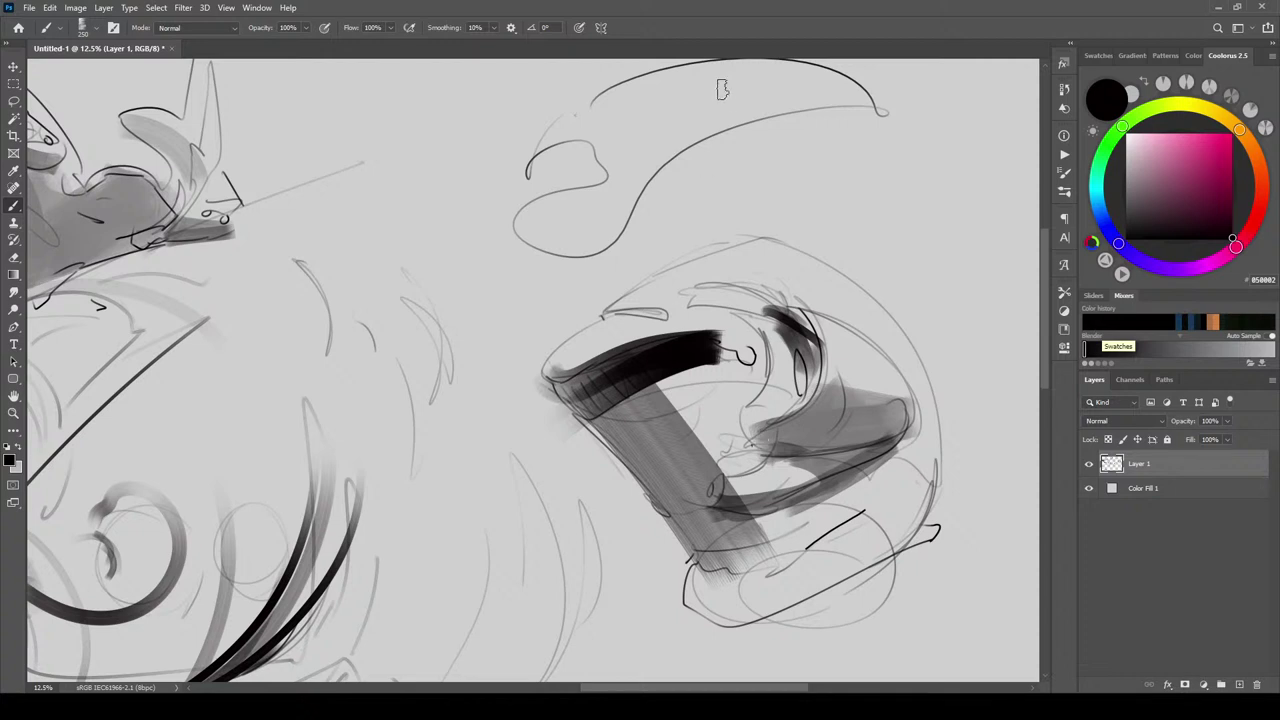
pyautogui.moveTo(603, 314); pyautogui.dragTo(668, 316)
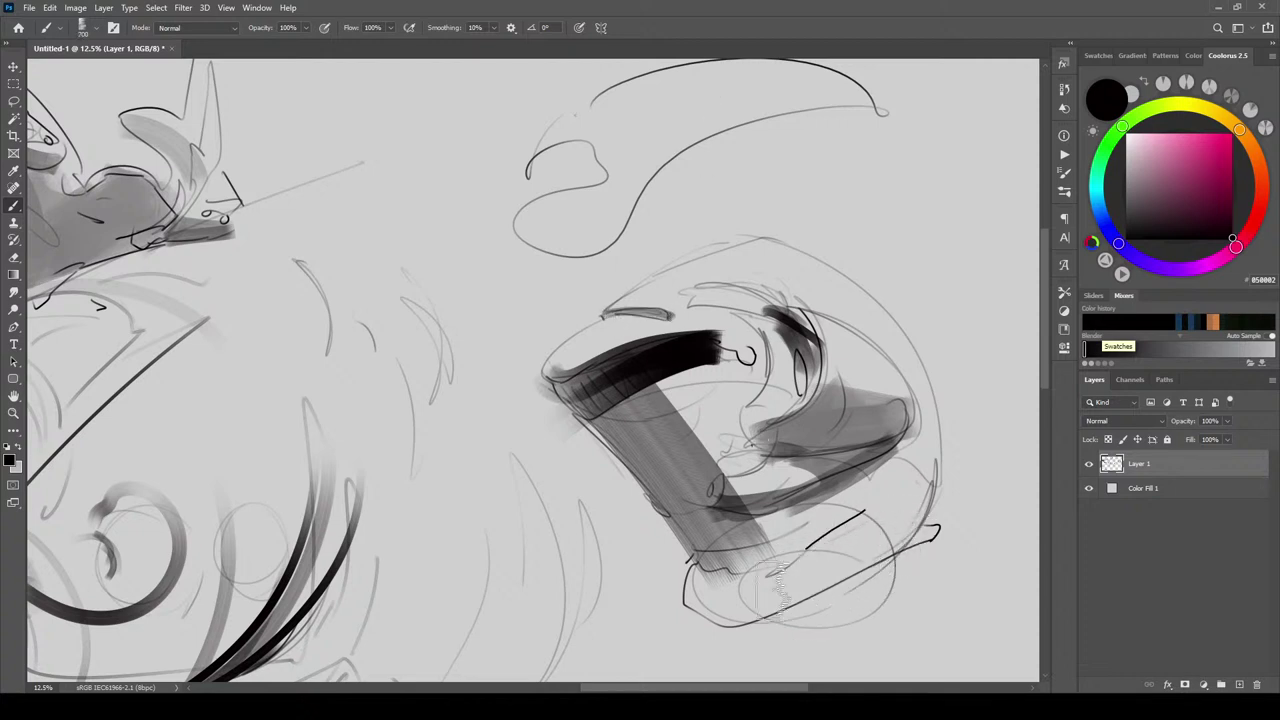
pyautogui.moveTo(710, 540)
pyautogui.mouseDown()
pyautogui.moveTo(815, 521)
pyautogui.moveTo(910, 470)
pyautogui.mouseUp()
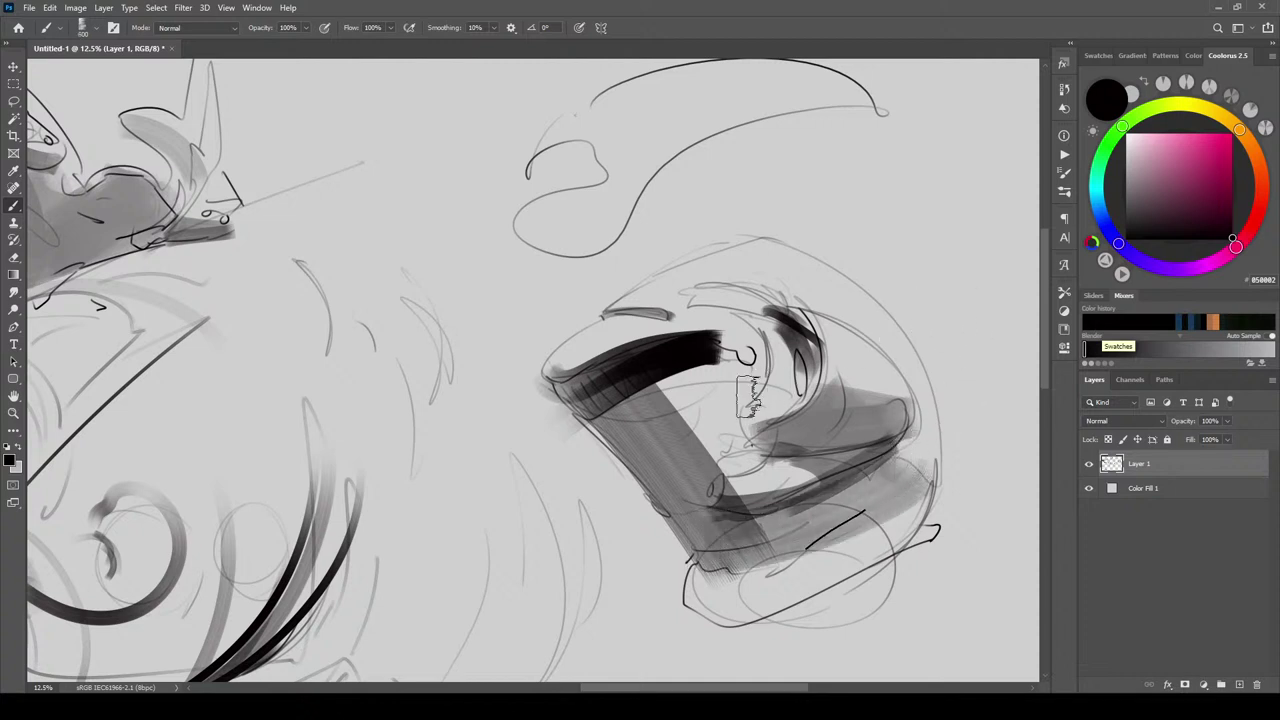
pyautogui.moveTo(715, 345); pyautogui.dragTo(725, 510)
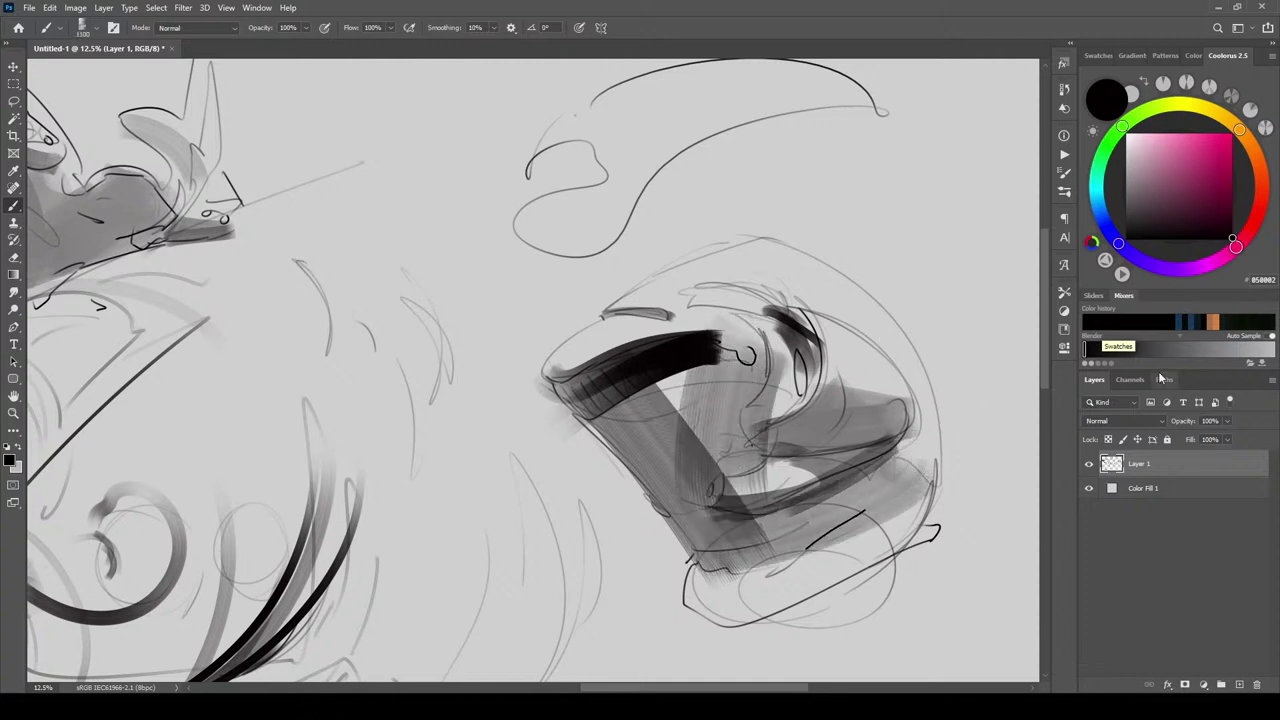
pyautogui.moveTo(945, 480)
pyautogui.mouseDown()
pyautogui.moveTo(816, 296)
pyautogui.moveTo(643, 304)
pyautogui.moveTo(628, 330)
pyautogui.mouseUp()
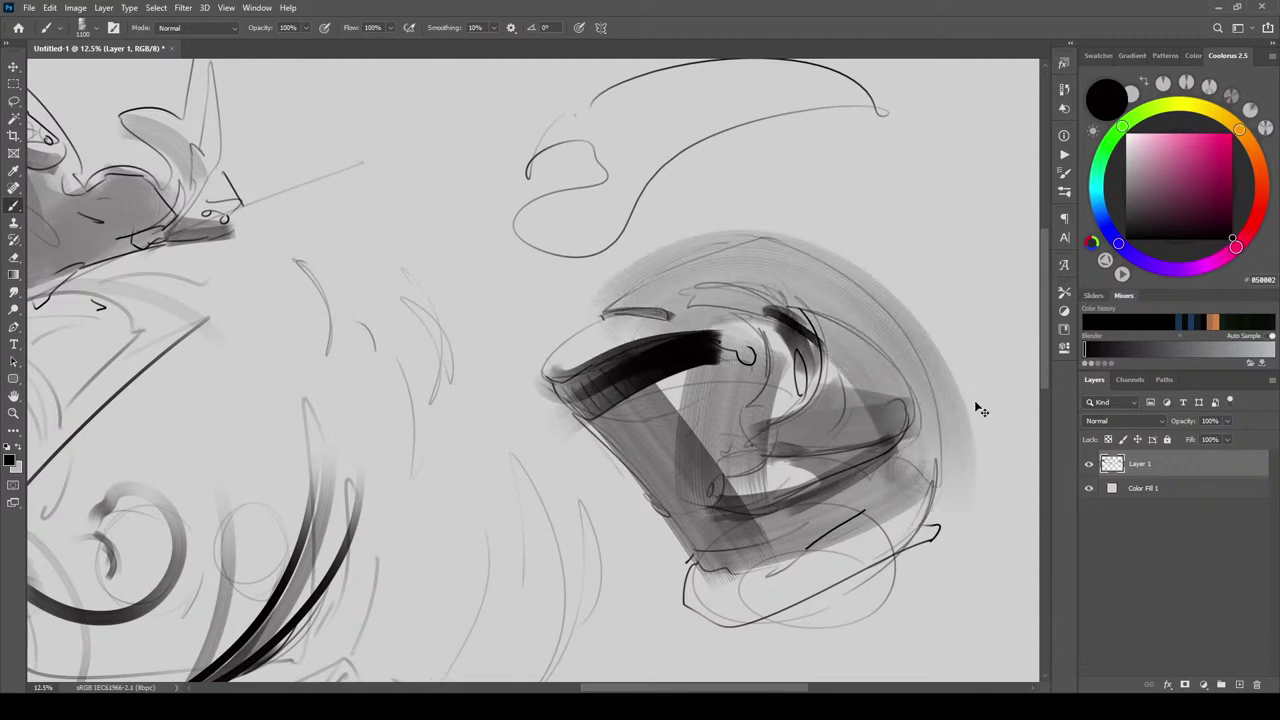
# Shade the bottom of the left figure's large oval body and the small shapes beneath it in soft grey
pyautogui.hotkey('ctrl', '-')
pyautogui.hotkey('ctrl', '-')
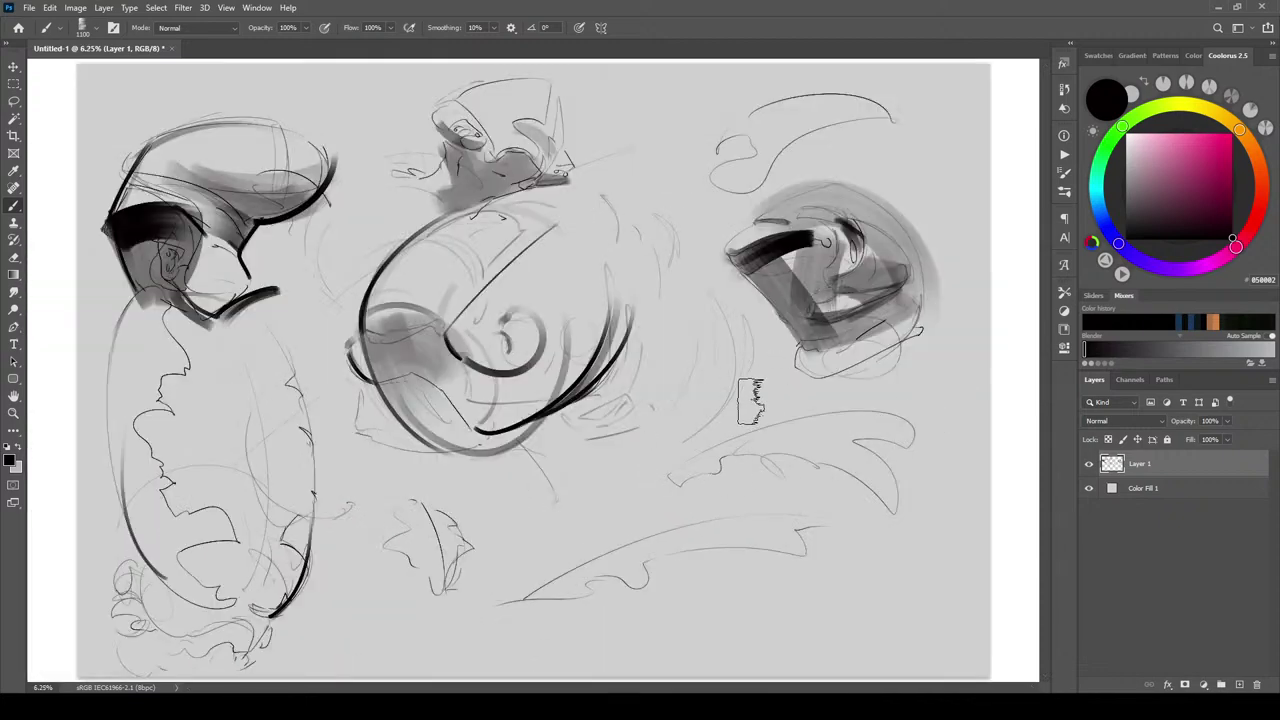
pyautogui.moveTo(163, 540)
pyautogui.mouseDown()
pyautogui.moveTo(250, 600)
pyautogui.moveTo(295, 606)
pyautogui.mouseUp()
pyautogui.moveTo(125, 585)
pyautogui.mouseDown()
pyautogui.moveTo(115, 625)
pyautogui.moveTo(165, 658)
pyautogui.moveTo(250, 648)
pyautogui.moveTo(243, 665)
pyautogui.moveTo(170, 655)
pyautogui.moveTo(255, 660)
pyautogui.mouseUp()
pyautogui.moveTo(145, 573)
pyautogui.mouseDown()
pyautogui.moveTo(110, 455)
pyautogui.moveTo(157, 597)
pyautogui.moveTo(106, 545)
pyautogui.mouseUp()
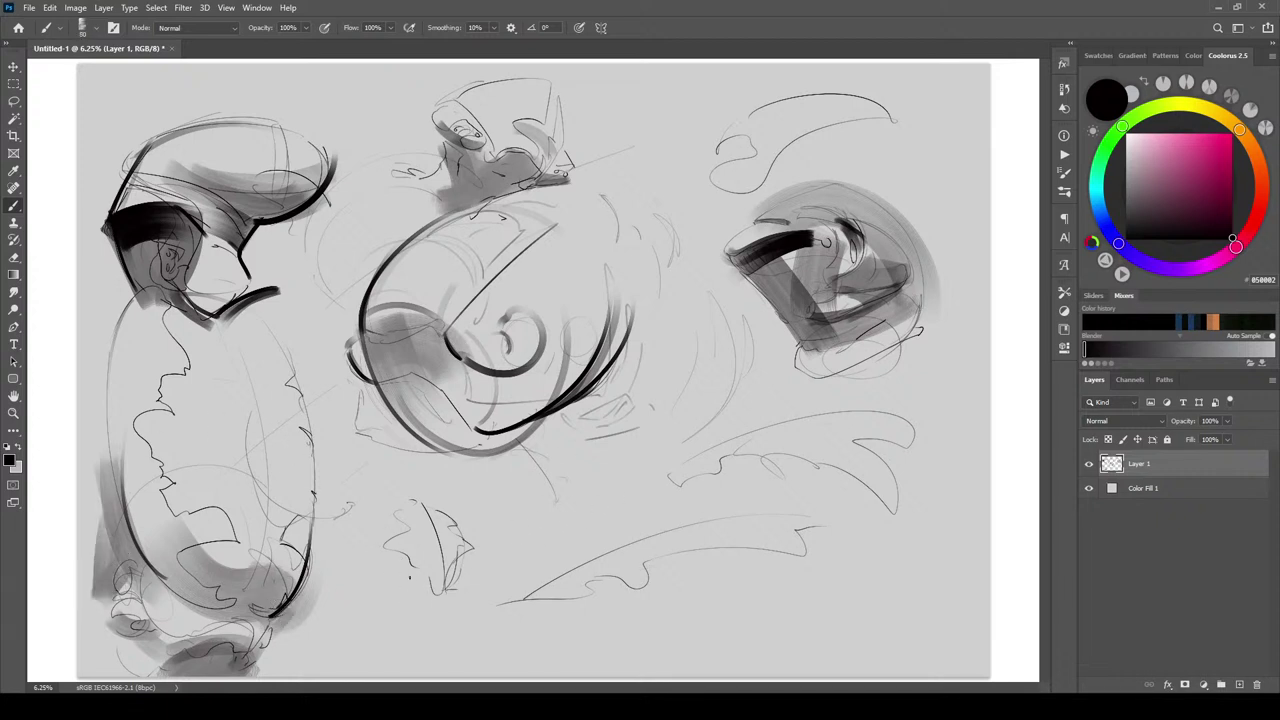
# Shade the small jagged sketch below the central figure with vertical grey strokes and a dark rounded base
pyautogui.press(']')
pyautogui.press(']')
pyautogui.press(']')
pyautogui.press(']')
pyautogui.press(']')
pyautogui.press(']')
pyautogui.moveTo(428, 532)
pyautogui.mouseDown()
pyautogui.moveTo(438, 585)
pyautogui.moveTo(411, 495)
pyautogui.moveTo(436, 591)
pyautogui.moveTo(386, 515)
pyautogui.moveTo(374, 567)
pyautogui.moveTo(470, 586)
pyautogui.mouseUp()
pyautogui.press('[')
pyautogui.press('[')
pyautogui.press('[')
pyautogui.press('[')
pyautogui.press('[')
pyautogui.press('[')
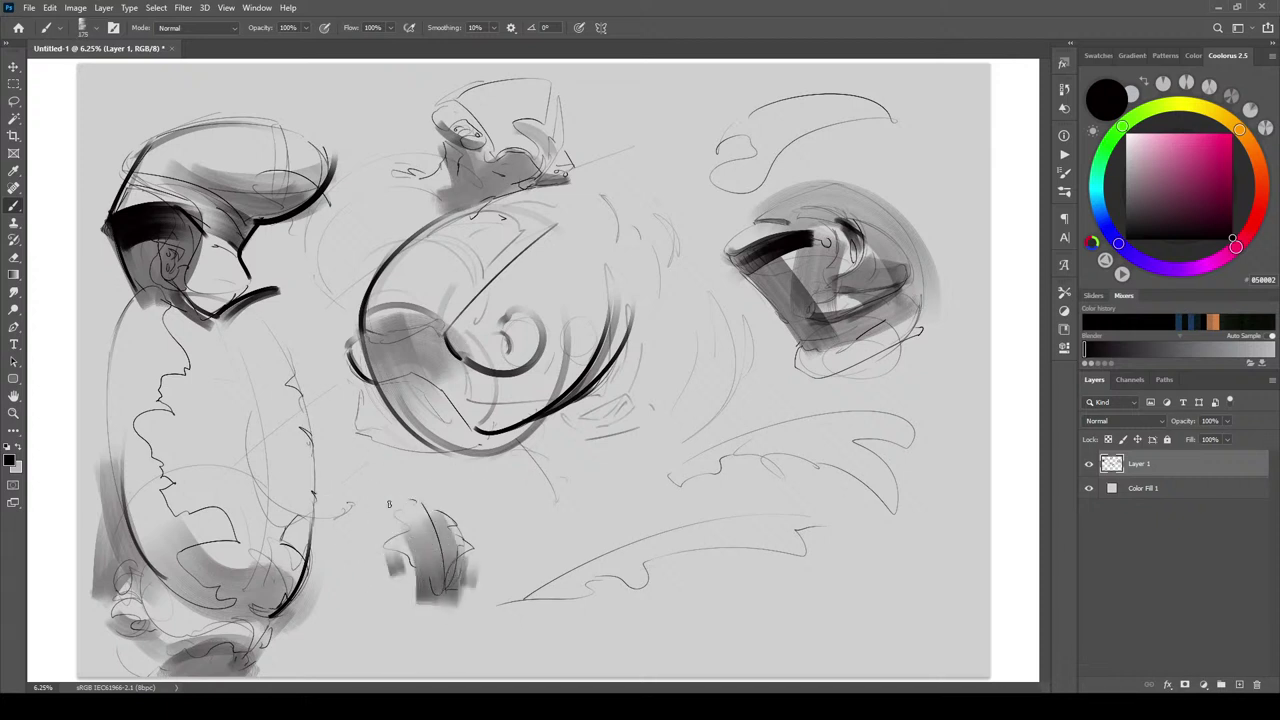
pyautogui.moveTo(391, 594)
pyautogui.mouseDown()
pyautogui.moveTo(446, 619)
pyautogui.moveTo(416, 623)
pyautogui.moveTo(452, 605)
pyautogui.moveTo(395, 597)
pyautogui.moveTo(413, 613)
pyautogui.moveTo(457, 609)
pyautogui.moveTo(400, 601)
pyautogui.mouseUp()
pyautogui.press('[')
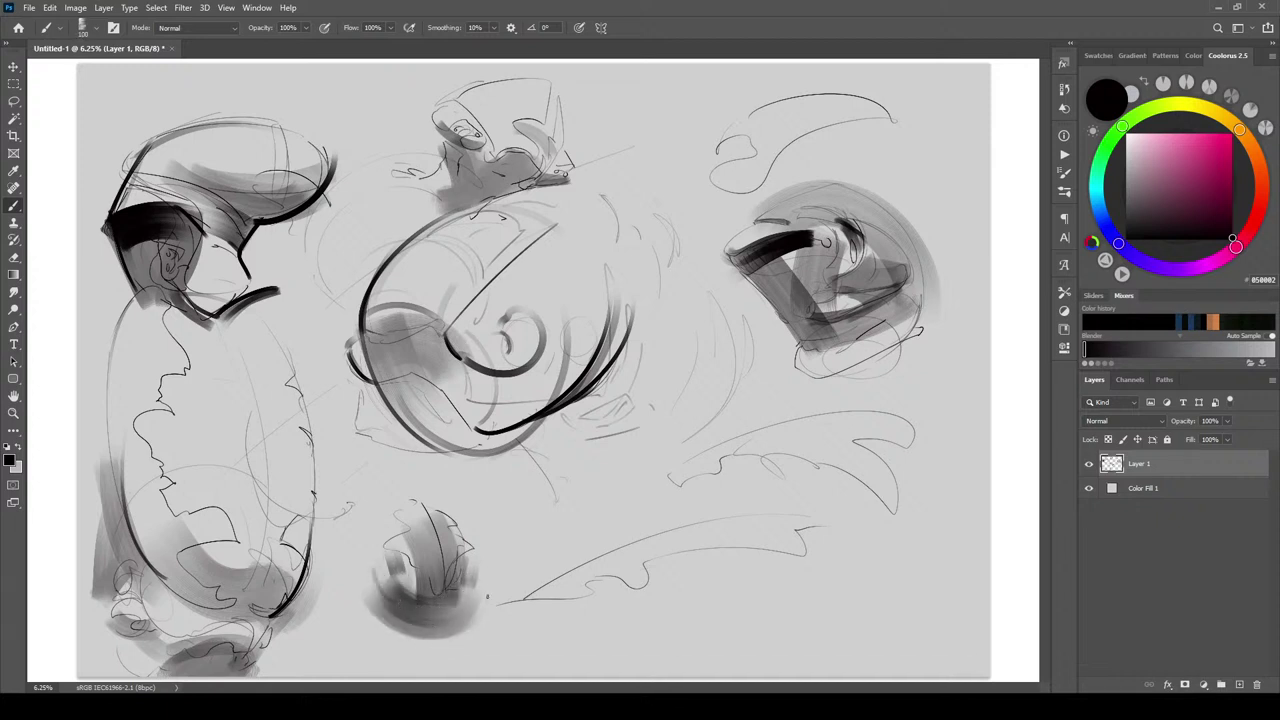
# Flank the small jagged sketch with broad grey strokes on both sides, enlarging the brush to 1500
pyautogui.moveTo(482, 535); pyautogui.dragTo(481, 593)
pyautogui.press(']')
pyautogui.press(']')
pyautogui.press(']')
pyautogui.press(']')
pyautogui.press(']')
pyautogui.moveTo(483, 531)
pyautogui.mouseDown()
pyautogui.moveTo(504, 575)
pyautogui.moveTo(489, 593)
pyautogui.mouseUp()
pyautogui.moveTo(373, 522)
pyautogui.mouseDown()
pyautogui.moveTo(361, 573)
pyautogui.moveTo(357, 543)
pyautogui.mouseUp()
pyautogui.press(']')
pyautogui.press(']')
pyautogui.moveTo(499, 511)
pyautogui.mouseDown()
pyautogui.moveTo(518, 537)
pyautogui.moveTo(529, 574)
pyautogui.mouseUp()
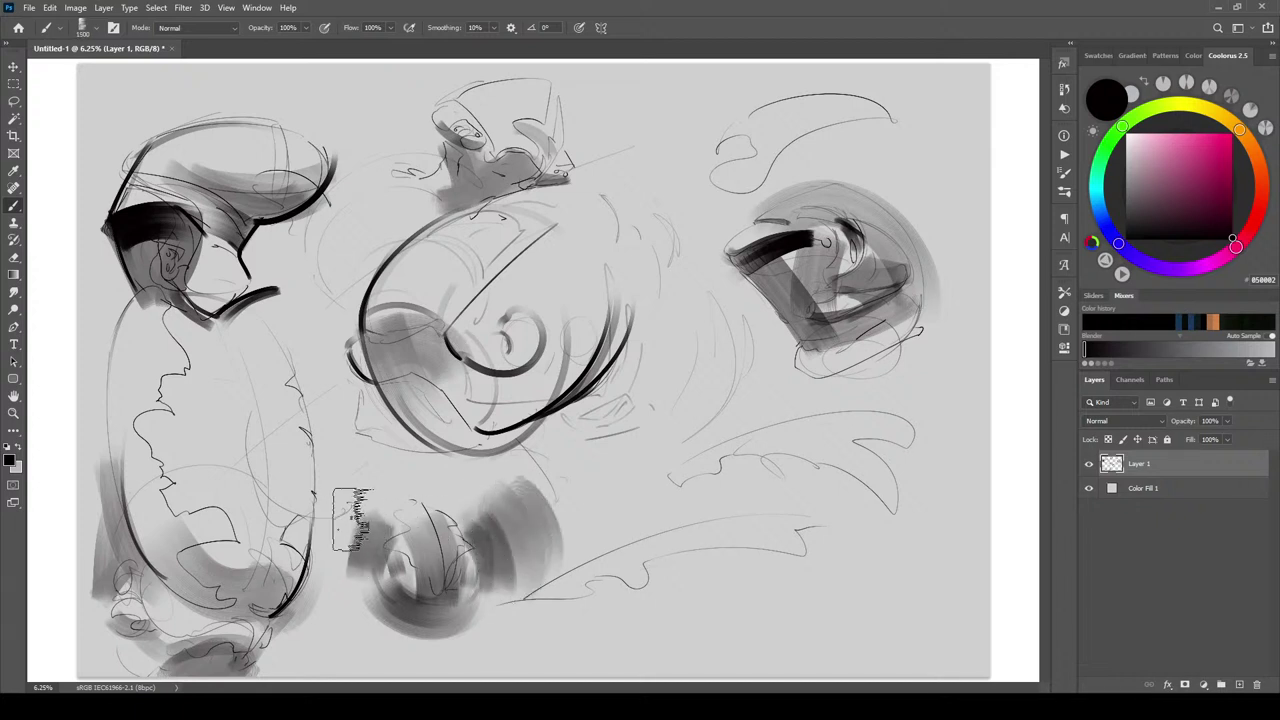
pyautogui.moveTo(350, 505)
pyautogui.mouseDown()
pyautogui.moveTo(335, 574)
pyautogui.moveTo(352, 517)
pyautogui.moveTo(342, 547)
pyautogui.moveTo(344, 470)
pyautogui.mouseUp()
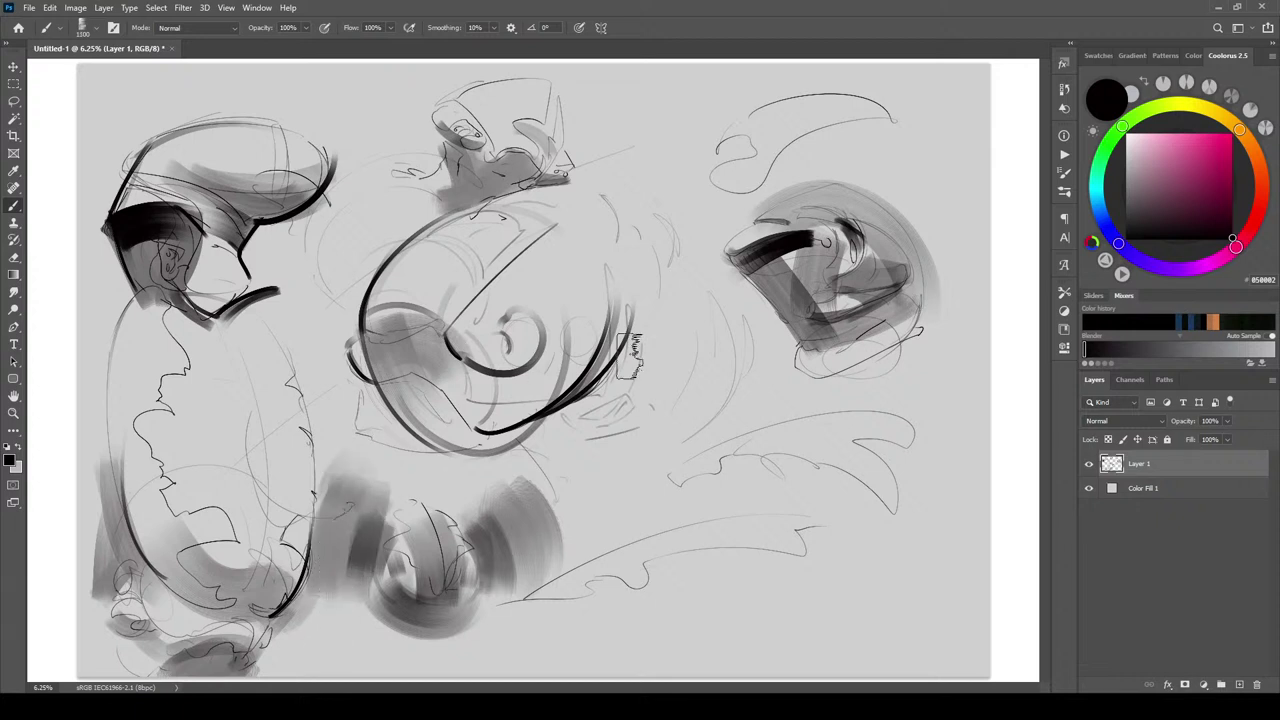
# Sweep a narrow grey stroke along the lower-right form's front edge and fill its body with a broad grey band
pyautogui.press('[')
pyautogui.press('[')
pyautogui.press('[')
pyautogui.moveTo(573, 561)
pyautogui.mouseDown()
pyautogui.moveTo(703, 501)
pyautogui.moveTo(697, 486)
pyautogui.moveTo(715, 486)
pyautogui.moveTo(692, 506)
pyautogui.moveTo(816, 484)
pyautogui.mouseUp()
pyautogui.press(']')
pyautogui.press(']')
pyautogui.press(']')
pyautogui.press(']')
pyautogui.press(']')
pyautogui.press(']')
pyautogui.press(']')
pyautogui.press(']')
pyautogui.moveTo(697, 505); pyautogui.dragTo(862, 517)
# Shade the lower-right form's hooked back tip in grey with a 600-size brush, undoing the long stroke down from it
pyautogui.press('[')
pyautogui.press('[')
pyautogui.press('[')
pyautogui.press('[')
pyautogui.press('[')
pyautogui.press('[')
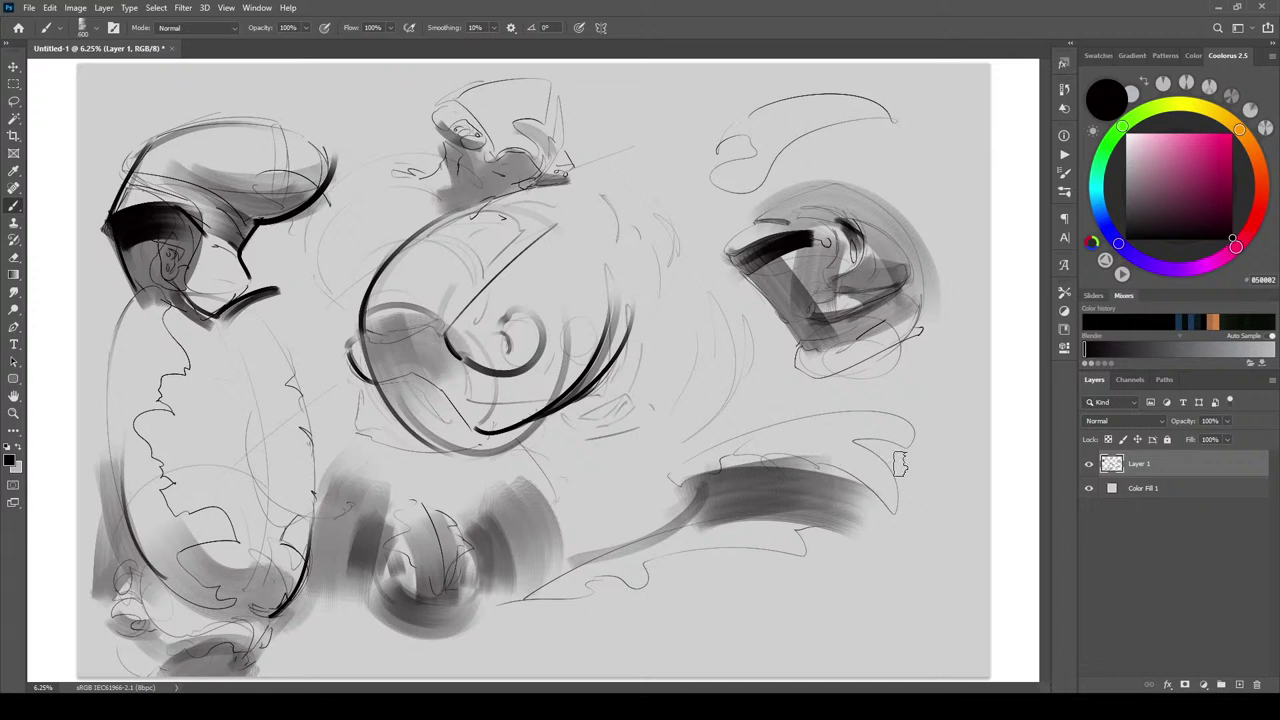
pyautogui.moveTo(862, 443); pyautogui.dragTo(918, 496)
pyautogui.moveTo(873, 446)
pyautogui.mouseDown()
pyautogui.moveTo(922, 486)
pyautogui.moveTo(790, 613)
pyautogui.mouseUp()
pyautogui.hotkey('ctrl', 'z')
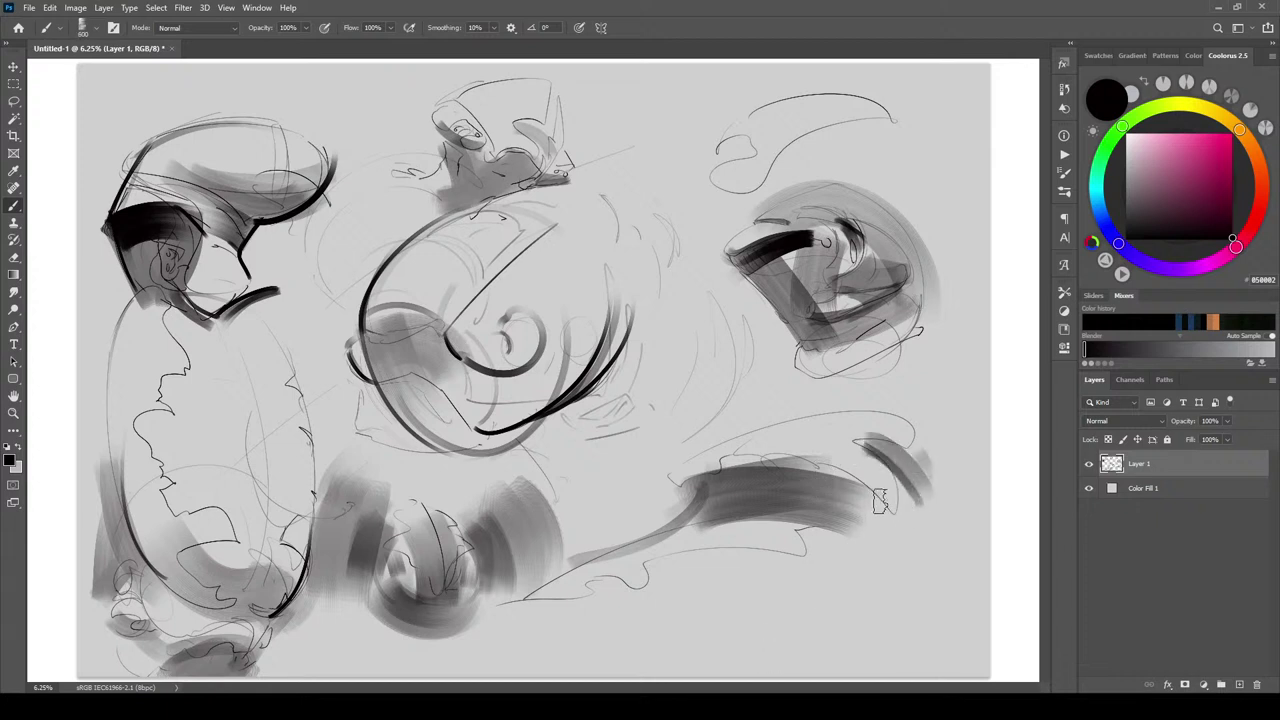
# Curve grey shading down from the hooked tip and fill the upper jaw-like band of the lower-right form in solid black
pyautogui.moveTo(908, 470); pyautogui.dragTo(884, 564)
pyautogui.moveTo(910, 480); pyautogui.dragTo(885, 566)
pyautogui.moveTo(843, 494)
pyautogui.mouseDown()
pyautogui.moveTo(892, 543)
pyautogui.moveTo(832, 476)
pyautogui.moveTo(826, 570)
pyautogui.moveTo(815, 540)
pyautogui.moveTo(870, 560)
pyautogui.moveTo(859, 520)
pyautogui.moveTo(812, 482)
pyautogui.moveTo(735, 485)
pyautogui.moveTo(878, 505)
pyautogui.moveTo(752, 480)
pyautogui.mouseUp()
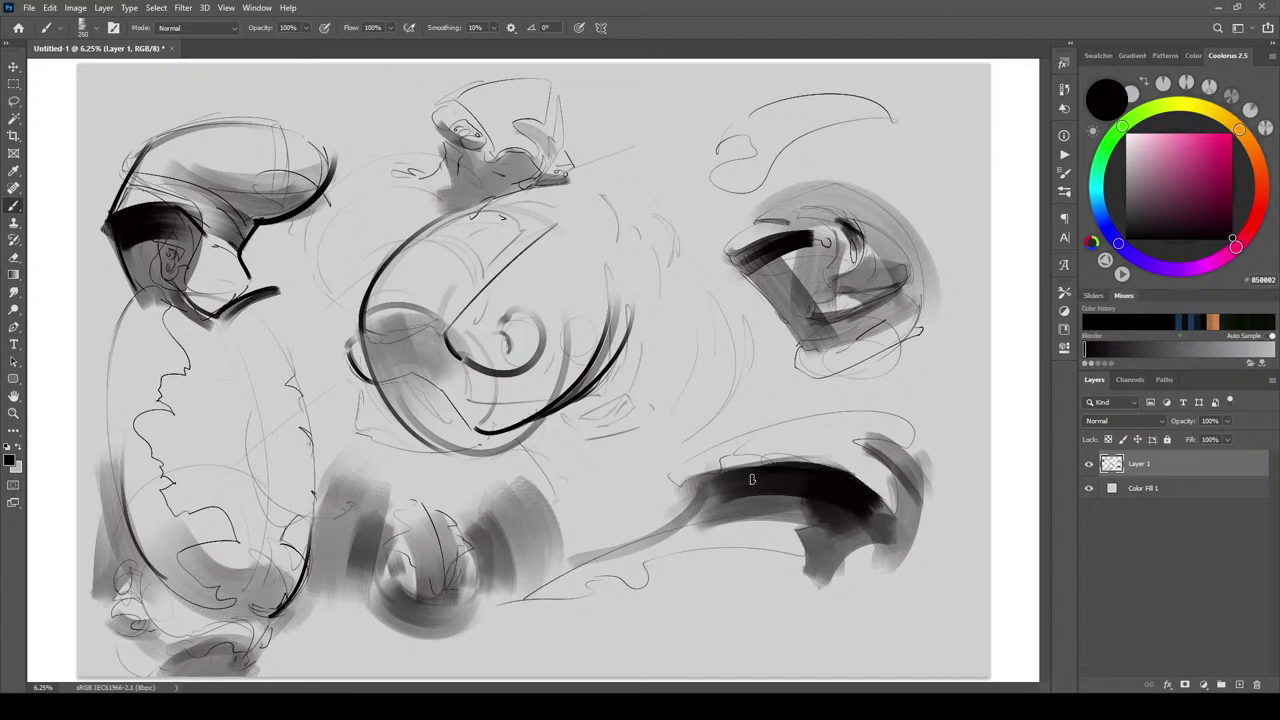
pyautogui.moveTo(872, 512)
pyautogui.mouseDown()
pyautogui.moveTo(764, 484)
pyautogui.moveTo(796, 470)
pyautogui.moveTo(706, 486)
pyautogui.moveTo(745, 484)
pyautogui.moveTo(714, 494)
pyautogui.mouseUp()
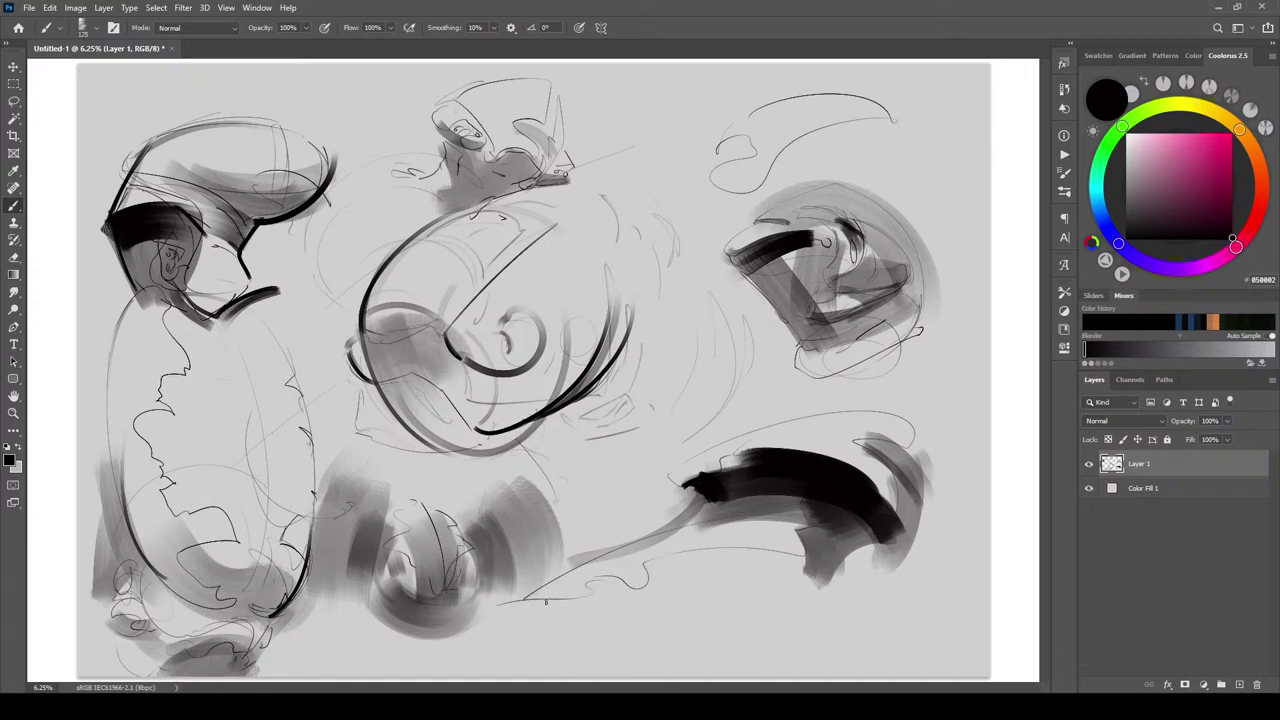
# Draw the angular front underside of the lower jaw-like shape and fill its pointed end with dark grey
pyautogui.moveTo(600, 639); pyautogui.dragTo(730, 603)
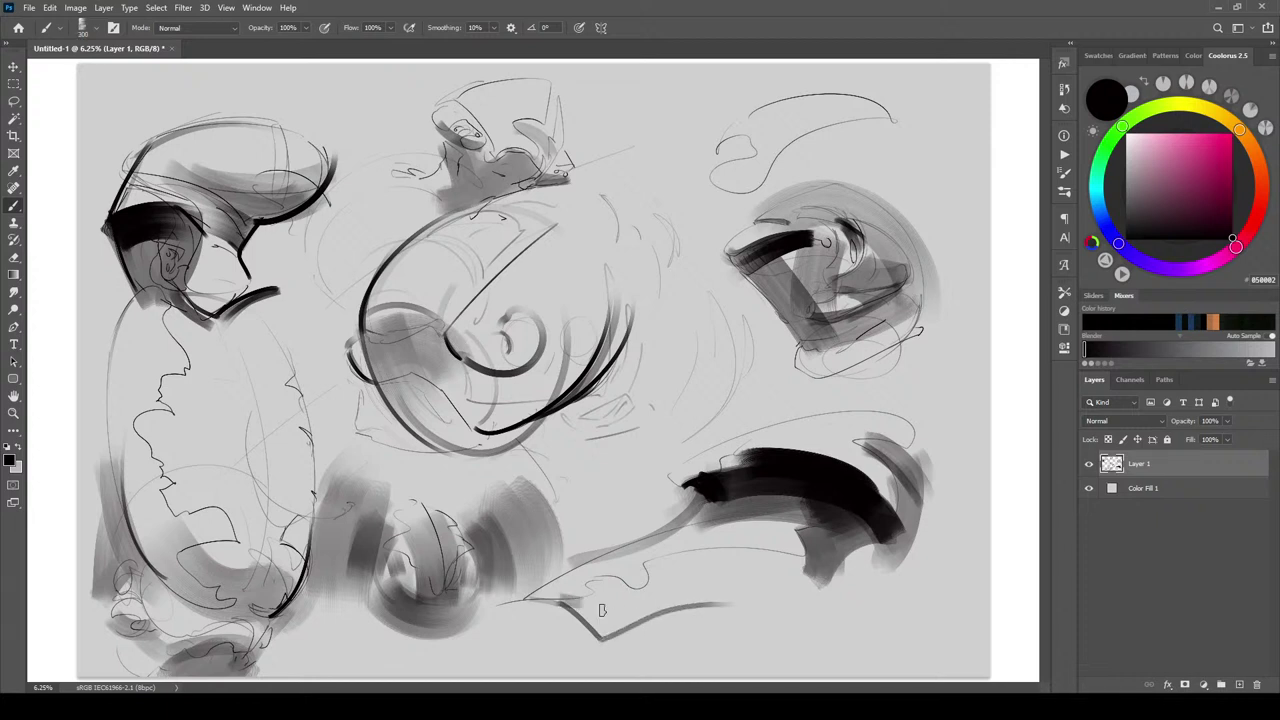
pyautogui.moveTo(562, 601)
pyautogui.mouseDown()
pyautogui.moveTo(606, 611)
pyautogui.moveTo(602, 634)
pyautogui.moveTo(690, 612)
pyautogui.mouseUp()
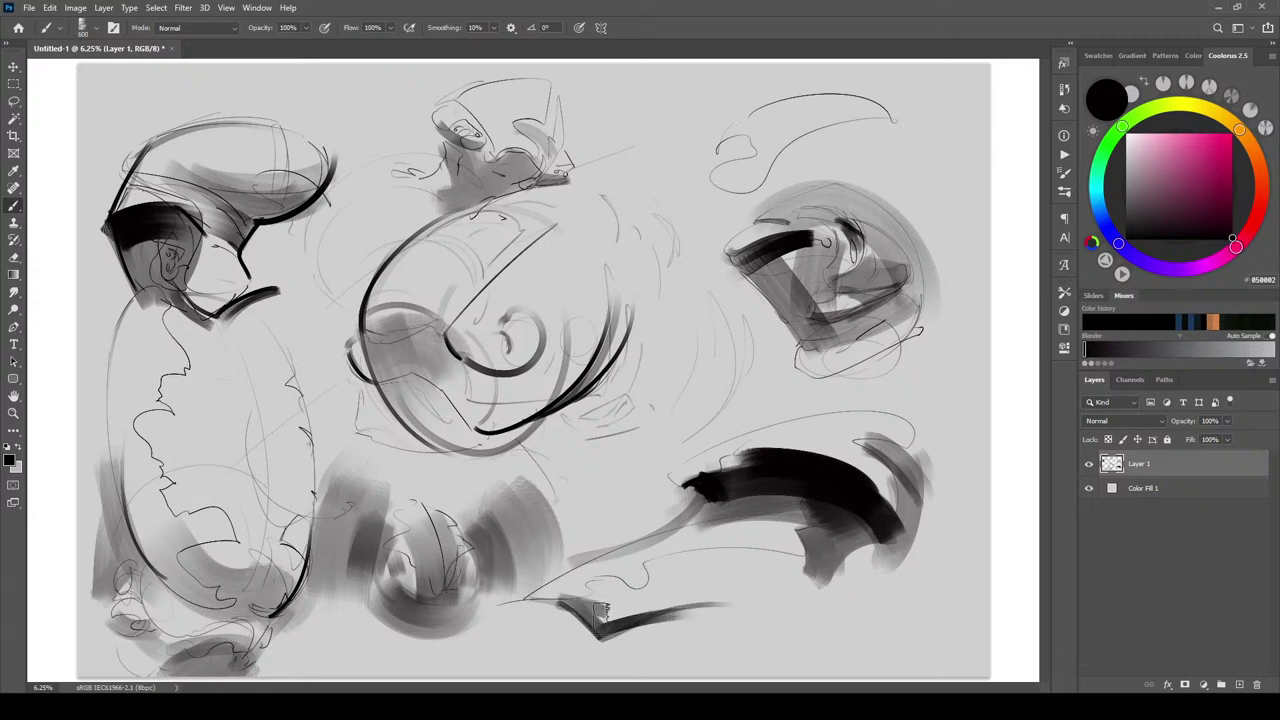
pyautogui.moveTo(603, 612); pyautogui.dragTo(696, 600)
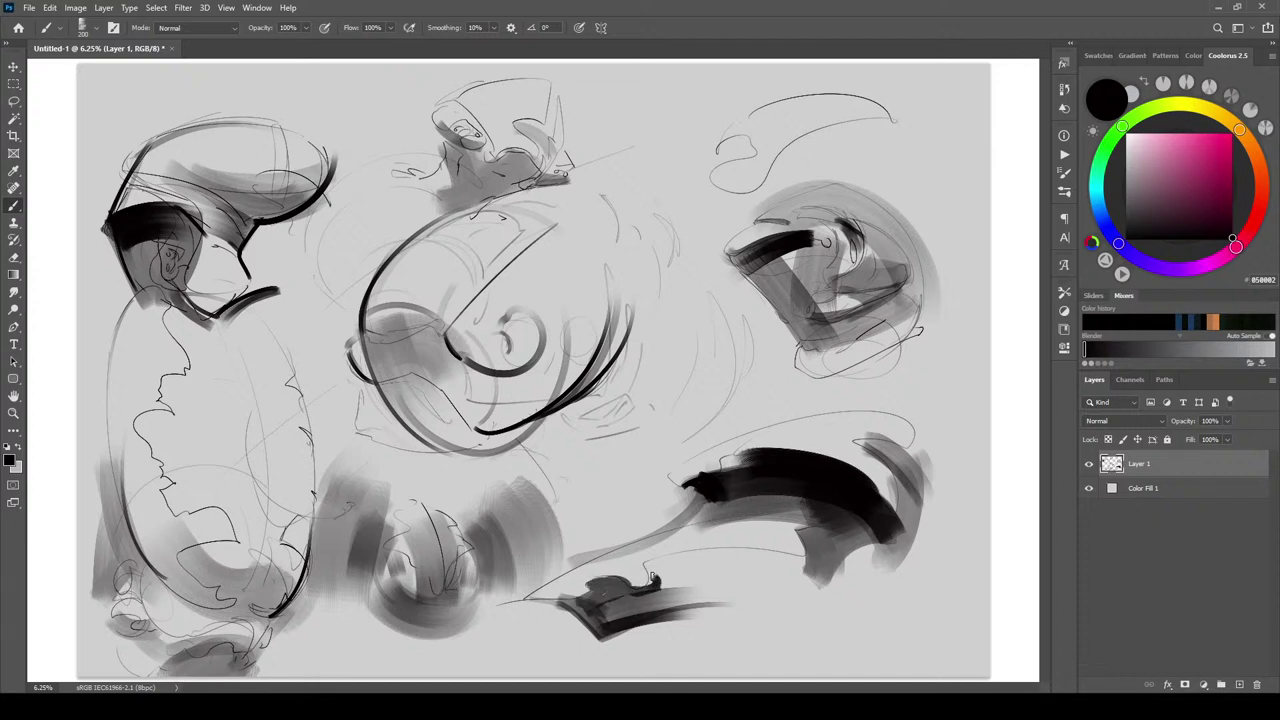
# Run a thick black band along the top edge of the lower jaw-like shape toward the back
pyautogui.moveTo(650, 570); pyautogui.dragTo(760, 562)
pyautogui.moveTo(660, 588); pyautogui.dragTo(774, 592)
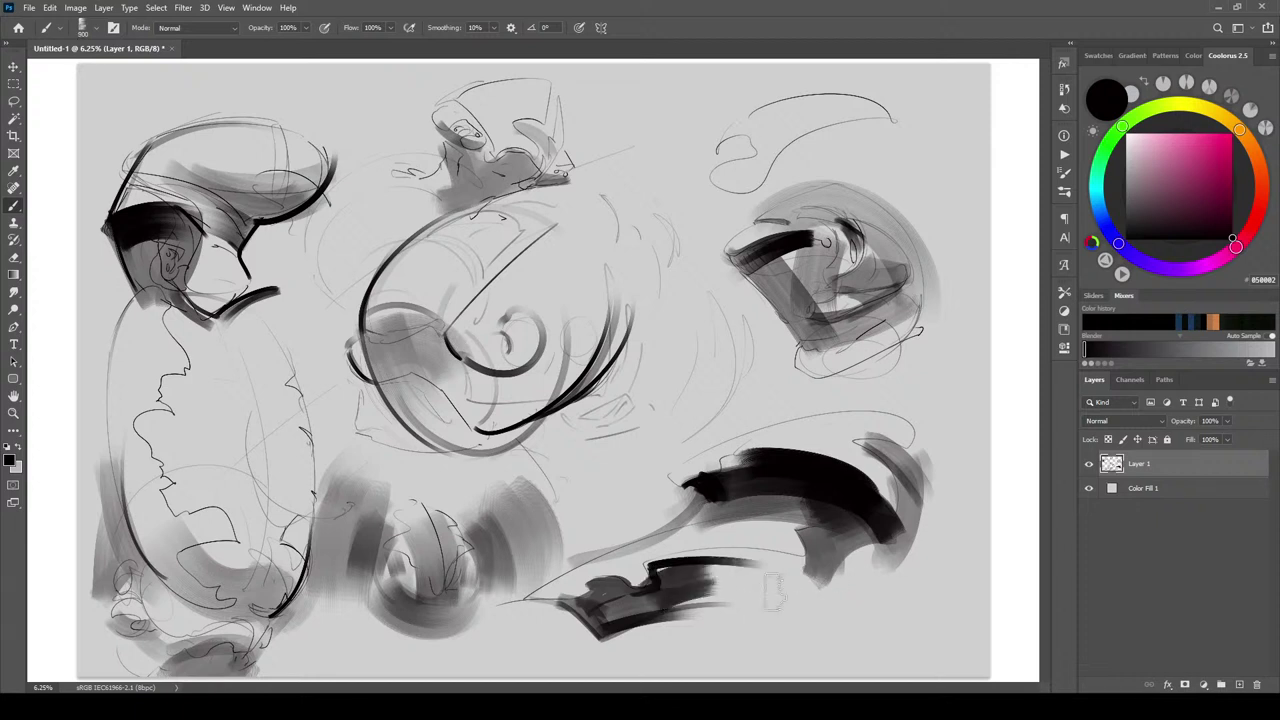
pyautogui.moveTo(663, 580); pyautogui.dragTo(820, 586)
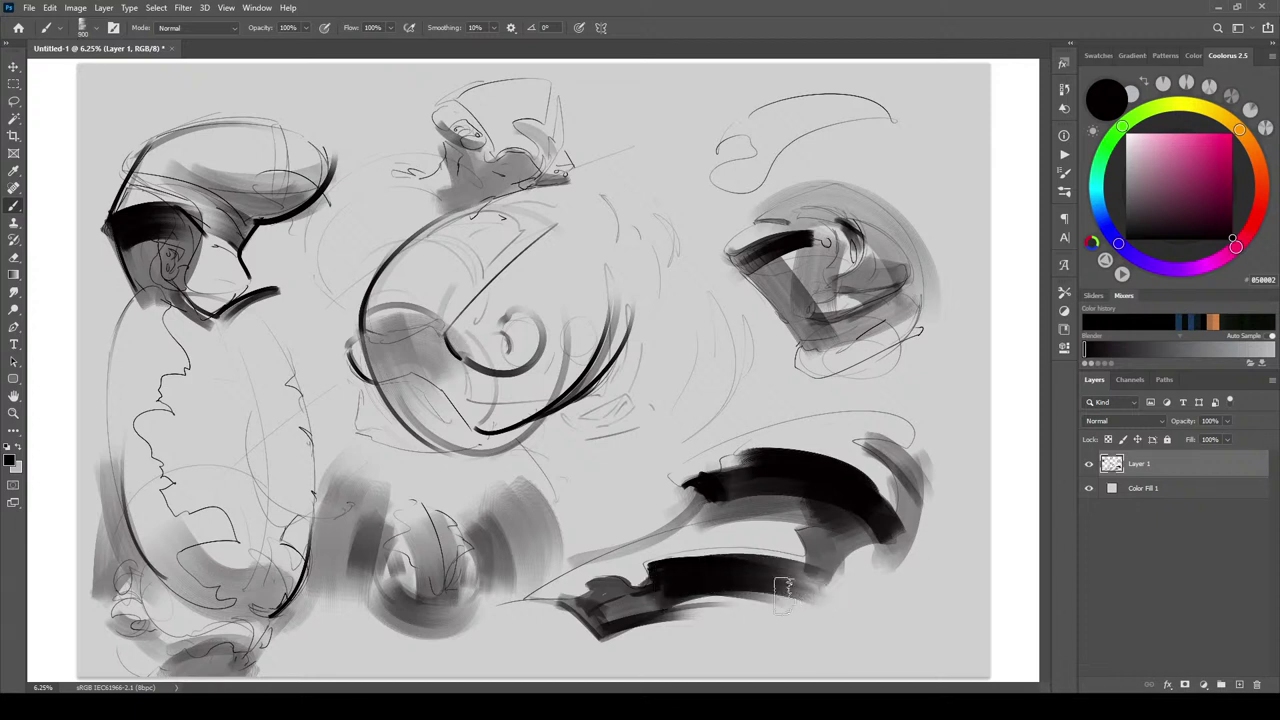
# Shade the jaw-like form's underside and rounded back in dark grey, and deepen its front and hooked tips in black
pyautogui.press(']')
pyautogui.moveTo(670, 602)
pyautogui.mouseDown()
pyautogui.moveTo(854, 588)
pyautogui.moveTo(792, 592)
pyautogui.moveTo(912, 556)
pyautogui.moveTo(930, 530)
pyautogui.moveTo(920, 480)
pyautogui.moveTo(910, 548)
pyautogui.moveTo(934, 529)
pyautogui.moveTo(910, 462)
pyautogui.moveTo(950, 520)
pyautogui.moveTo(932, 585)
pyautogui.moveTo(852, 615)
pyautogui.mouseUp()
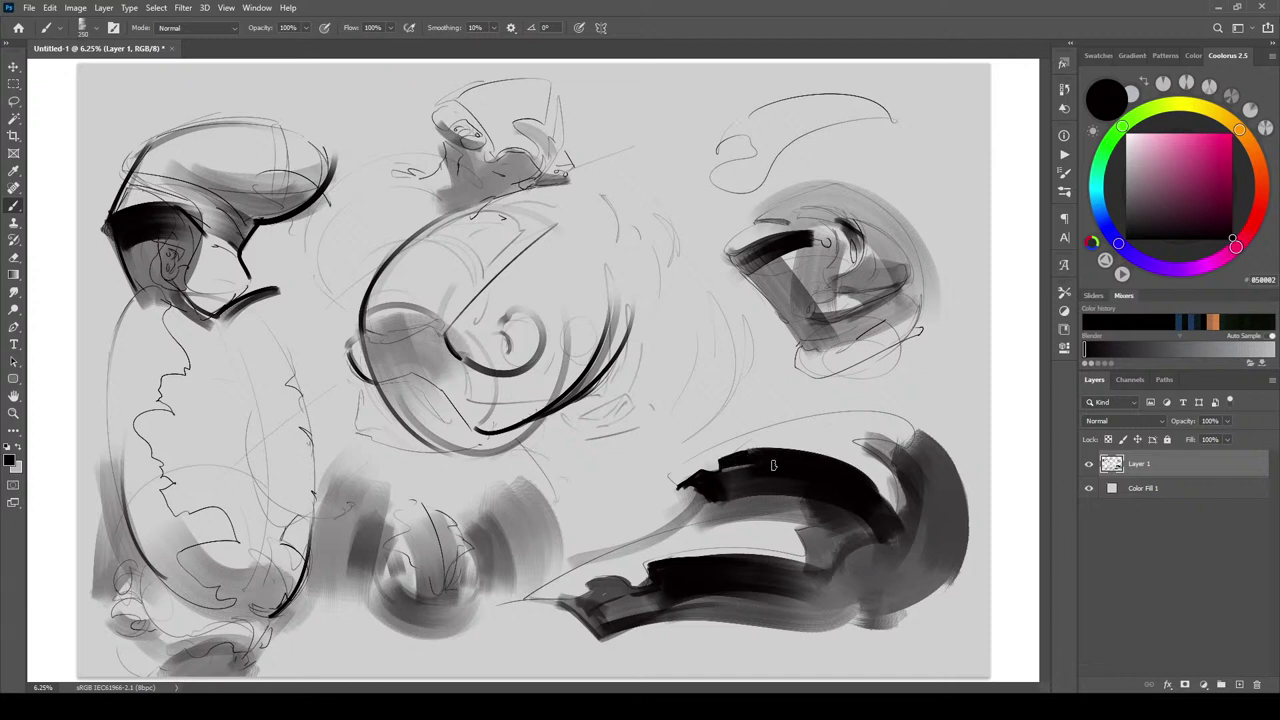
pyautogui.moveTo(770, 470); pyautogui.dragTo(828, 502)
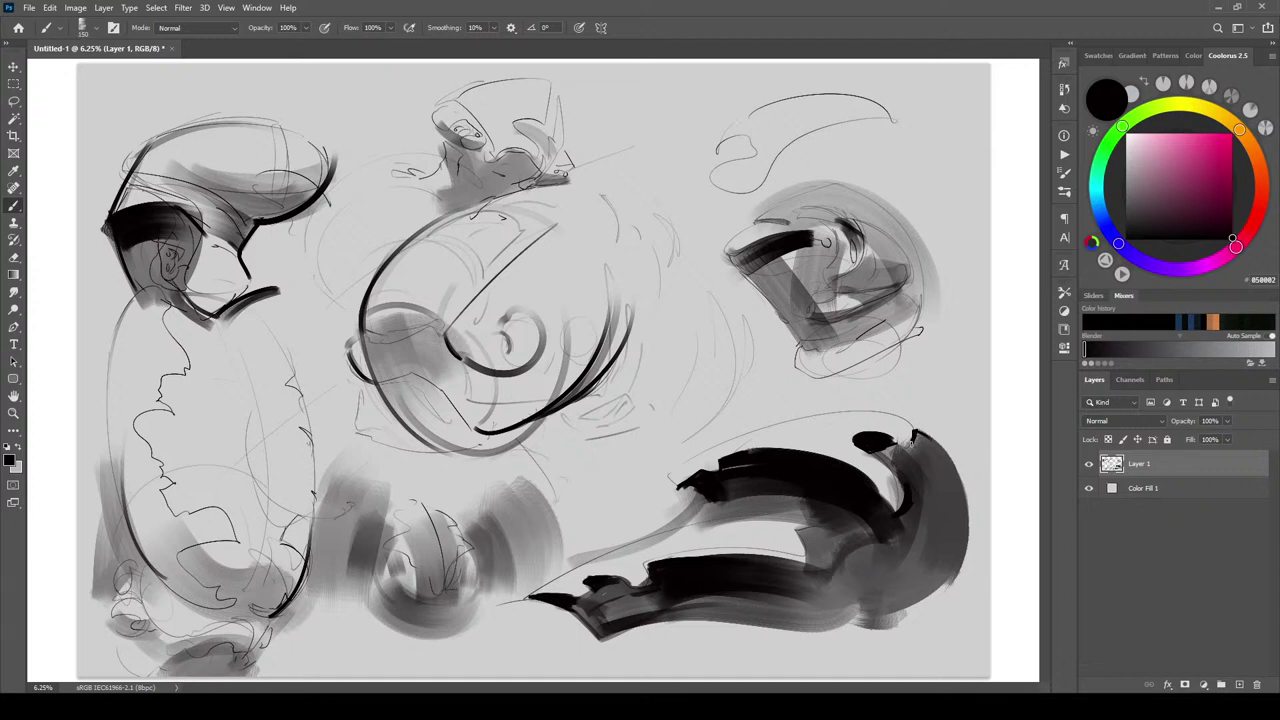
pyautogui.moveTo(914, 430)
pyautogui.mouseDown()
pyautogui.moveTo(938, 456)
pyautogui.moveTo(915, 438)
pyautogui.moveTo(934, 454)
pyautogui.moveTo(953, 547)
pyautogui.mouseUp()
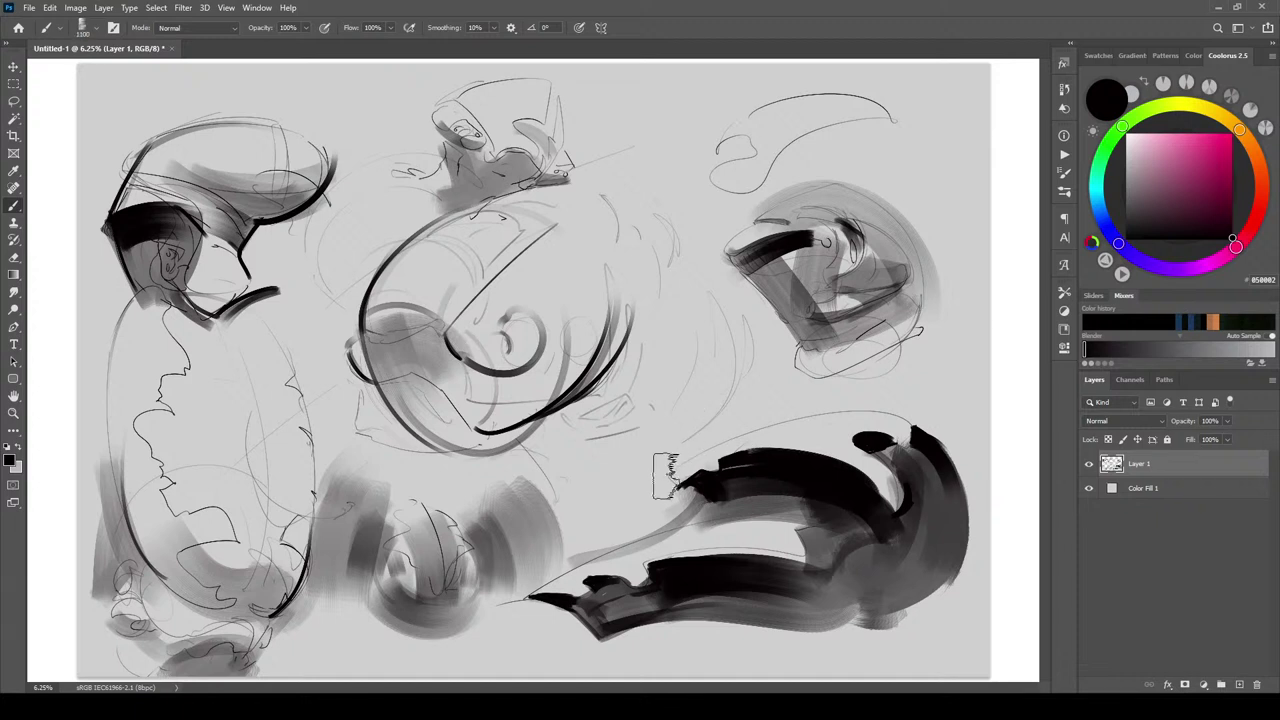
# Layer a wide grey arc above the jaw-like form and soft grey strokes down along its front opening
pyautogui.moveTo(650, 465); pyautogui.dragTo(905, 410)
pyautogui.moveTo(712, 505); pyautogui.dragTo(558, 598)
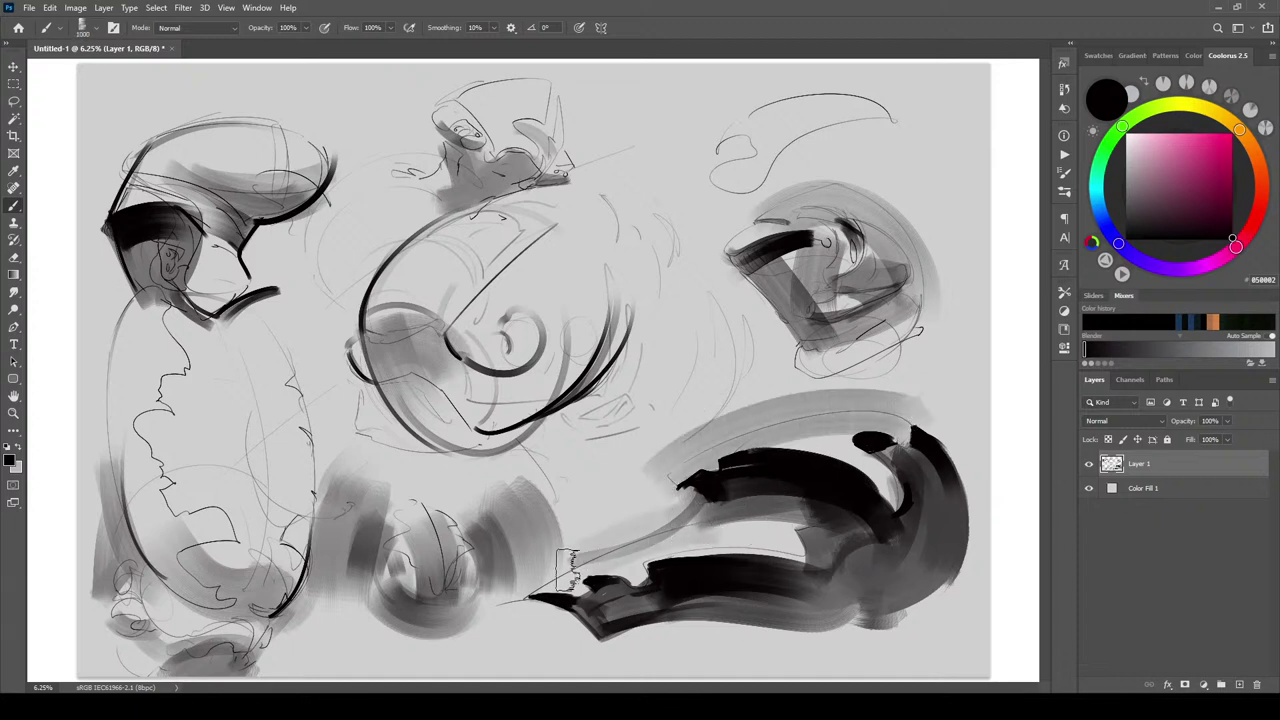
pyautogui.moveTo(668, 470)
pyautogui.mouseDown()
pyautogui.moveTo(726, 429)
pyautogui.moveTo(820, 398)
pyautogui.mouseUp()
pyautogui.moveTo(656, 468)
pyautogui.mouseDown()
pyautogui.moveTo(819, 396)
pyautogui.moveTo(656, 471)
pyautogui.moveTo(737, 411)
pyautogui.moveTo(857, 394)
pyautogui.mouseUp()
pyautogui.moveTo(716, 417)
pyautogui.mouseDown()
pyautogui.moveTo(648, 474)
pyautogui.moveTo(664, 504)
pyautogui.moveTo(655, 520)
pyautogui.moveTo(583, 533)
pyautogui.mouseUp()
# Extend the grey arc behind the jaw-like form to the canvas edge with a larger brush
pyautogui.press(']')
pyautogui.press(']')
pyautogui.press(']')
pyautogui.press(']')
pyautogui.press(']')
pyautogui.moveTo(900, 370); pyautogui.dragTo(1000, 485)
# Draw a heavy black line rising from the right creature's snout over its head, using a 300-size brush
pyautogui.press('[')
pyautogui.press('[')
pyautogui.press('[')
pyautogui.press('[')
pyautogui.press('[')
pyautogui.press('[')
pyautogui.press('[')
pyautogui.press('[')
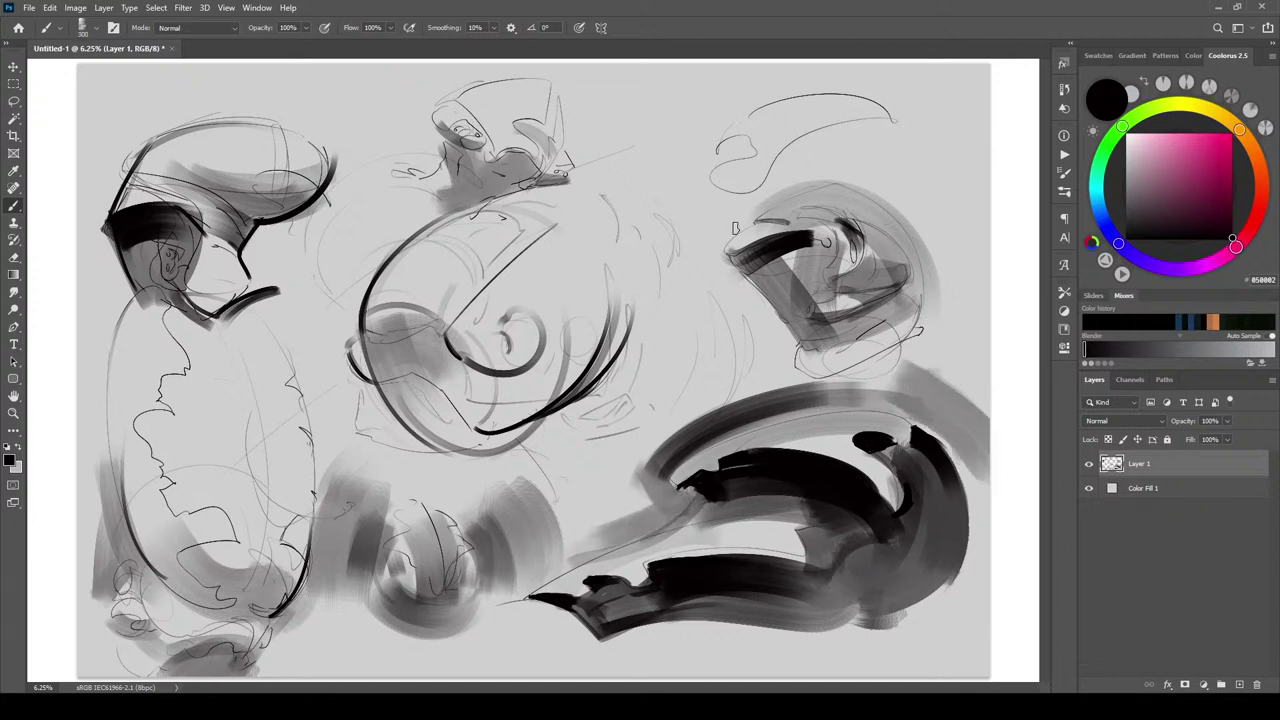
pyautogui.moveTo(708, 256); pyautogui.dragTo(755, 213)
pyautogui.moveTo(700, 256)
pyautogui.mouseDown()
pyautogui.moveTo(820, 176)
pyautogui.moveTo(922, 158)
pyautogui.mouseUp()
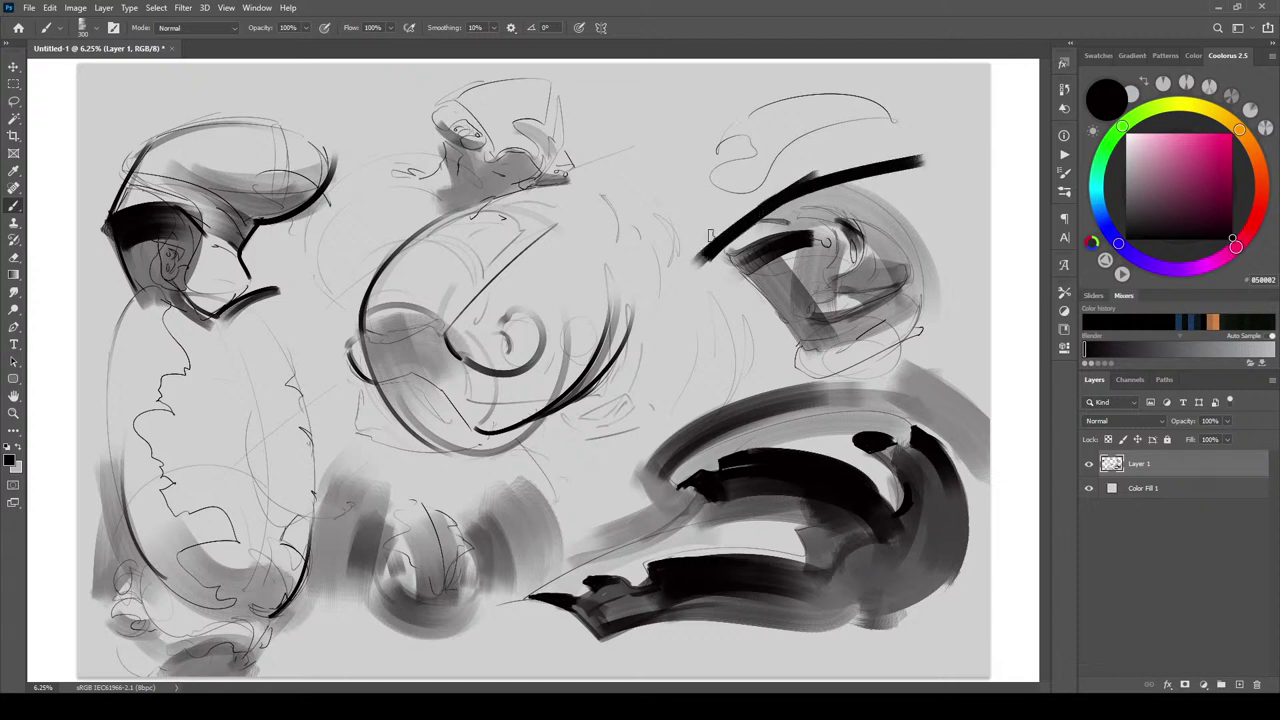
# Draw a thick black line down the front of the right creature's face to the chin and widen its lower part
pyautogui.moveTo(710, 231); pyautogui.dragTo(787, 370)
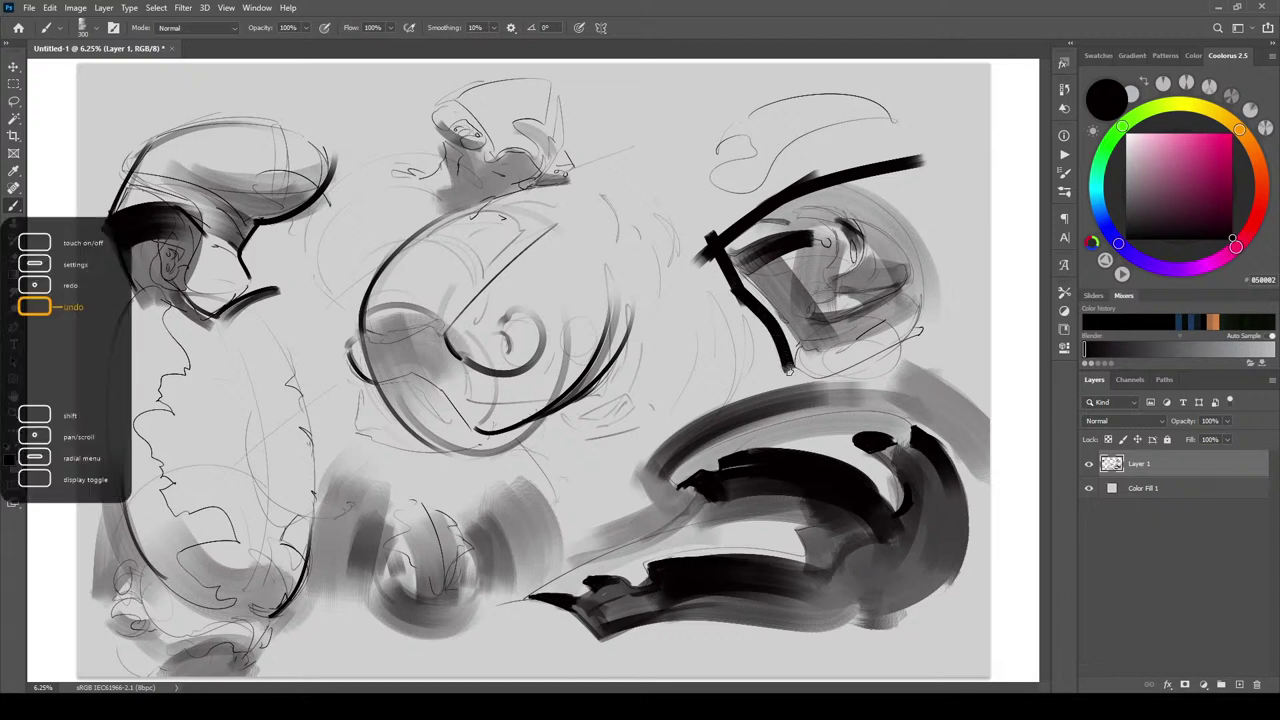
pyautogui.moveTo(740, 293); pyautogui.dragTo(790, 368)
pyautogui.moveTo(742, 298)
pyautogui.mouseDown()
pyautogui.moveTo(778, 348)
pyautogui.moveTo(798, 352)
pyautogui.mouseUp()
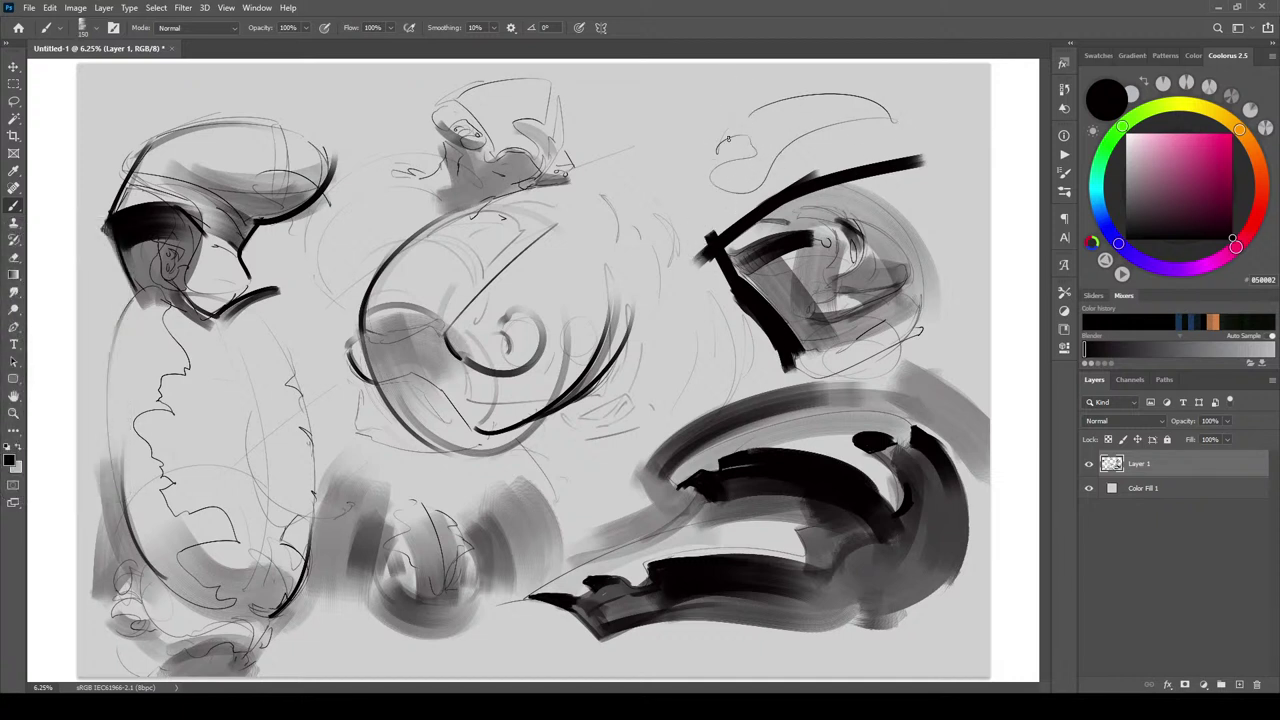
# Paint two black eye patches on the curved sketch above the right creature and shade its lower edge in grey
pyautogui.moveTo(716, 148)
pyautogui.mouseDown()
pyautogui.moveTo(755, 150)
pyautogui.moveTo(733, 134)
pyautogui.moveTo(740, 150)
pyautogui.moveTo(744, 140)
pyautogui.moveTo(725, 150)
pyautogui.moveTo(741, 155)
pyautogui.moveTo(804, 140)
pyautogui.moveTo(834, 152)
pyautogui.moveTo(791, 148)
pyautogui.moveTo(808, 160)
pyautogui.moveTo(826, 150)
pyautogui.moveTo(795, 155)
pyautogui.moveTo(828, 150)
pyautogui.mouseUp()
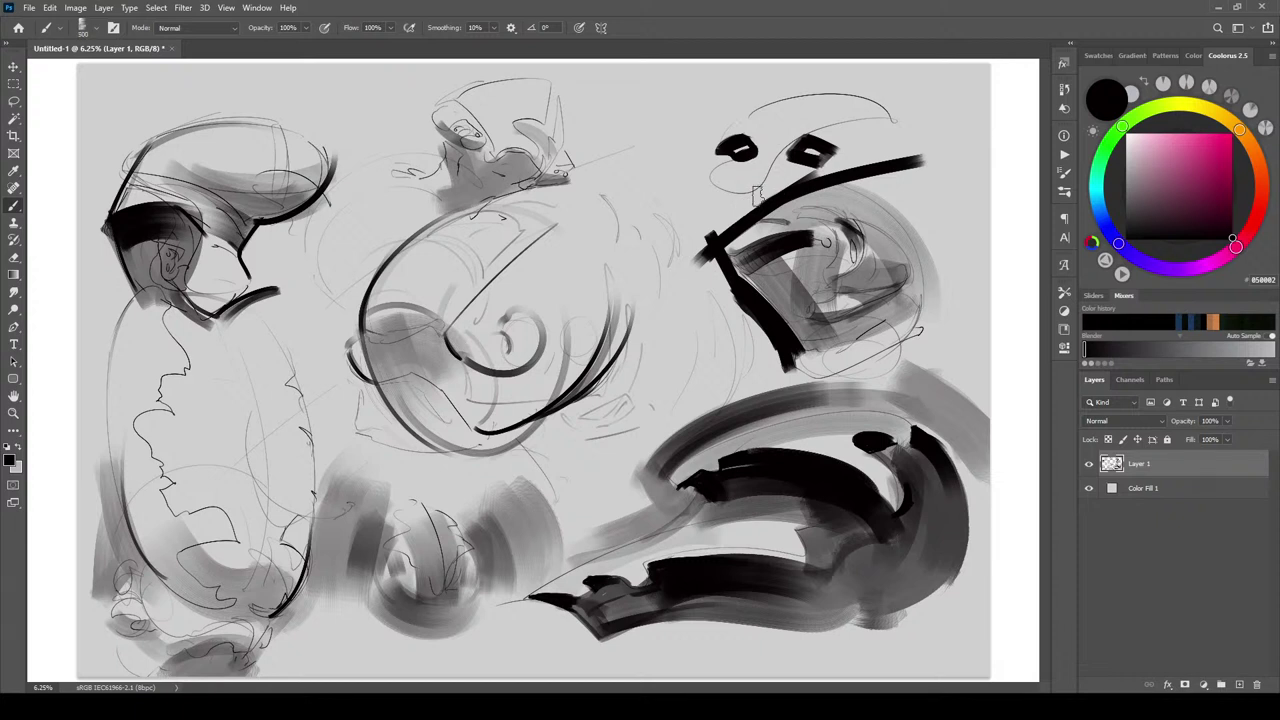
pyautogui.moveTo(743, 201)
pyautogui.mouseDown()
pyautogui.moveTo(712, 192)
pyautogui.moveTo(780, 172)
pyautogui.moveTo(732, 205)
pyautogui.moveTo(858, 155)
pyautogui.moveTo(905, 158)
pyautogui.mouseUp()
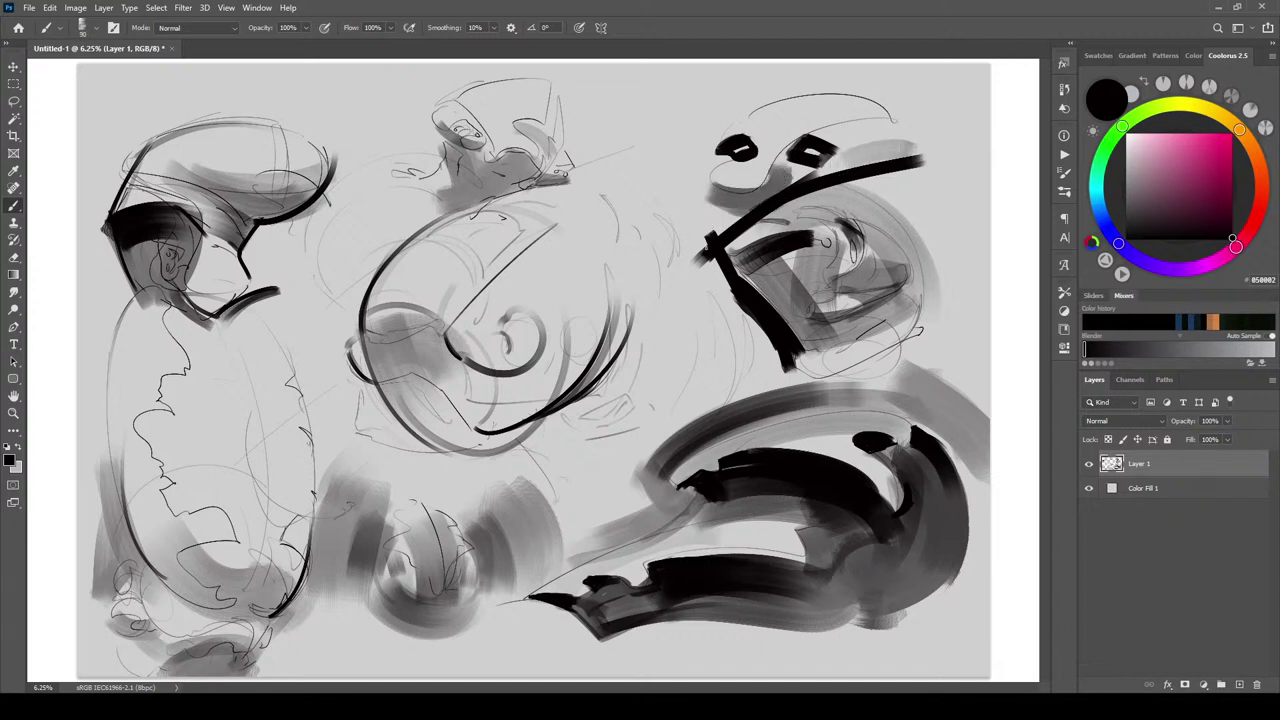
# Frame the right creature's head with a broad black band before the face and a curved black band behind the head
pyautogui.moveTo(719, 234)
pyautogui.mouseDown()
pyautogui.moveTo(733, 220)
pyautogui.moveTo(691, 259)
pyautogui.moveTo(735, 334)
pyautogui.mouseUp()
pyautogui.press(']')
pyautogui.press(']')
pyautogui.press(']')
pyautogui.press(']')
pyautogui.press(']')
pyautogui.press(']')
pyautogui.press(']')
pyautogui.press(']')
pyautogui.press(']')
pyautogui.press(']')
pyautogui.press(']')
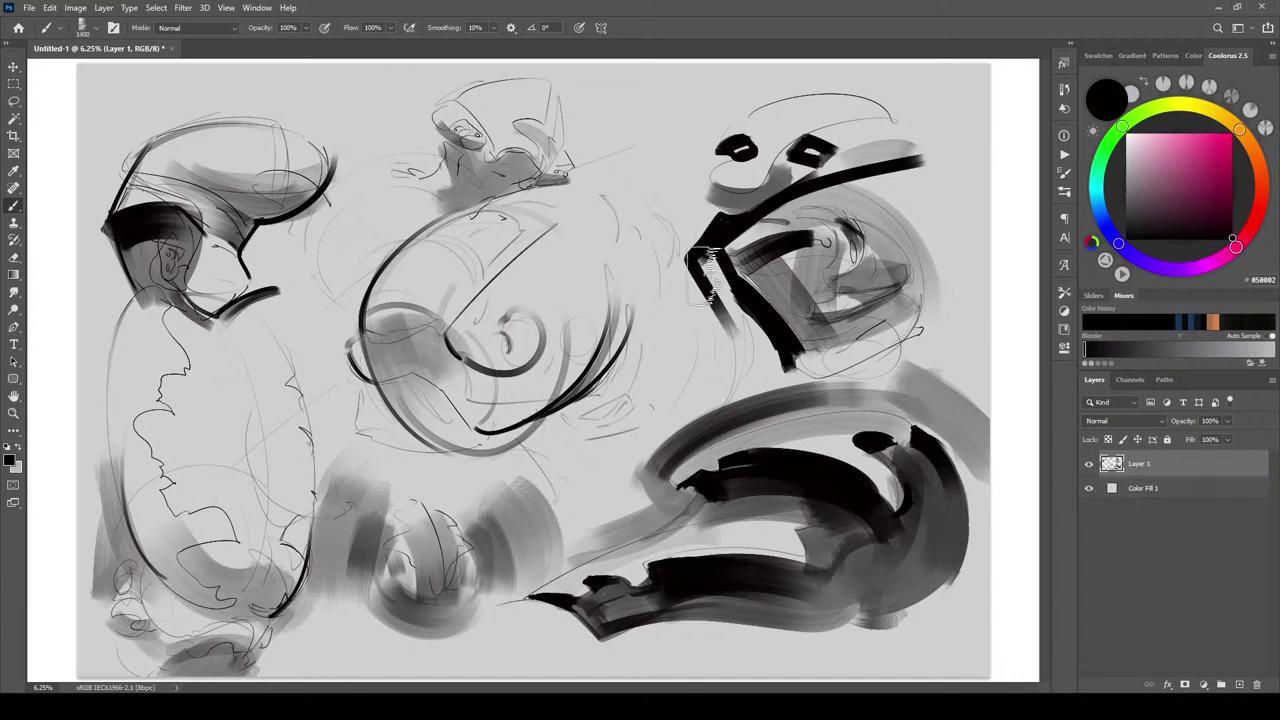
pyautogui.moveTo(706, 277); pyautogui.dragTo(765, 368)
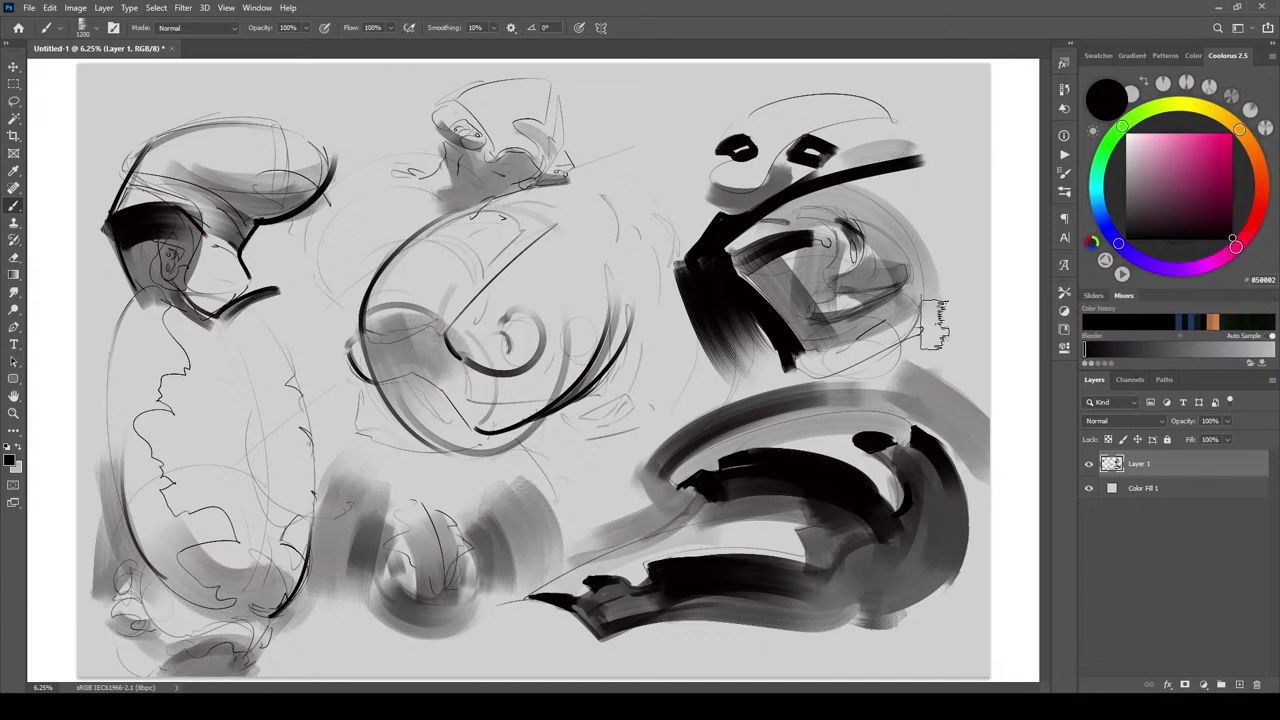
pyautogui.moveTo(935, 322); pyautogui.dragTo(905, 158)
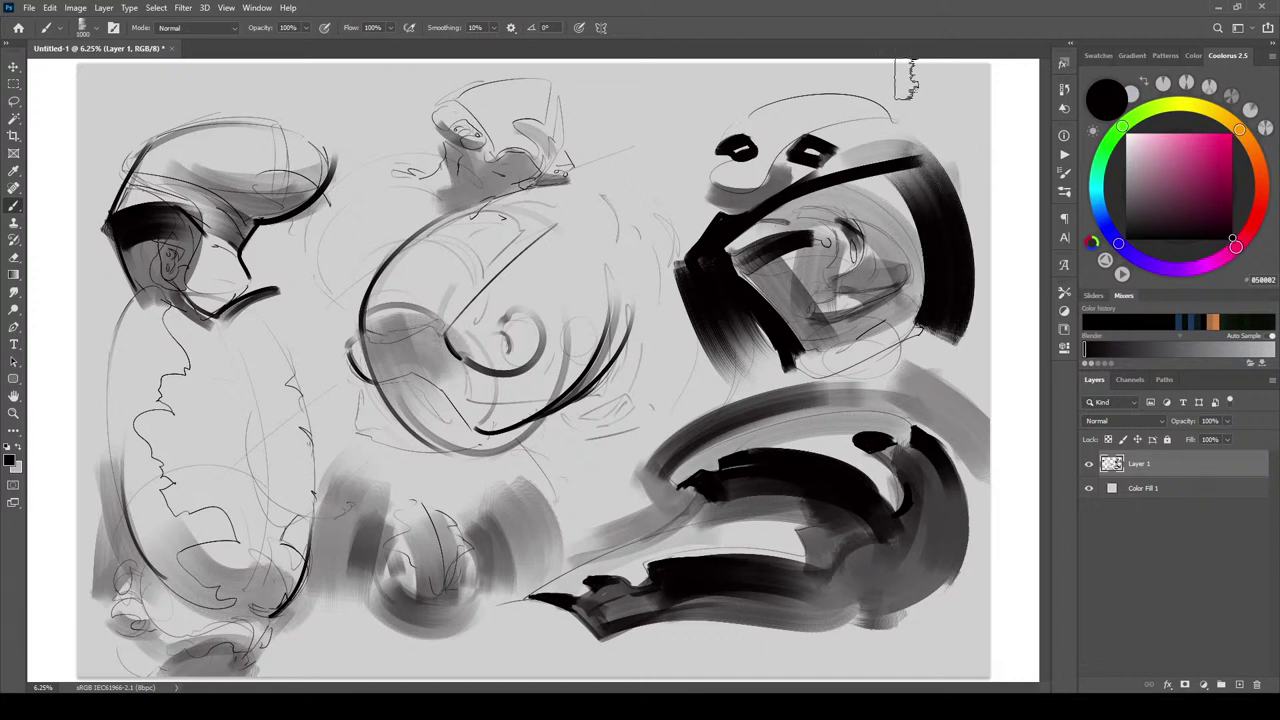
# Paint a thick black arch over the curved head above the right creature, from its back across the top and down its front
pyautogui.moveTo(906, 78); pyautogui.dragTo(931, 184)
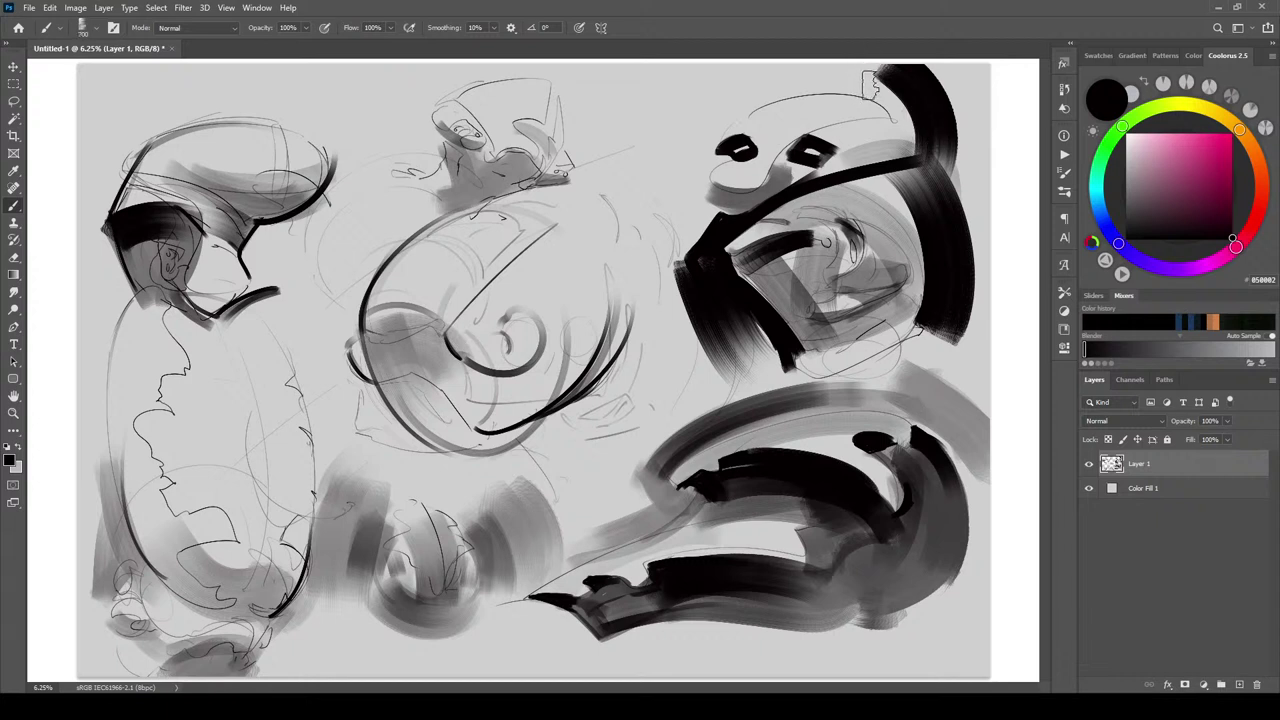
pyautogui.moveTo(873, 85)
pyautogui.mouseDown()
pyautogui.moveTo(810, 75)
pyautogui.moveTo(758, 88)
pyautogui.moveTo(790, 62)
pyautogui.moveTo(695, 133)
pyautogui.moveTo(733, 101)
pyautogui.moveTo(705, 121)
pyautogui.moveTo(693, 140)
pyautogui.moveTo(715, 163)
pyautogui.moveTo(691, 193)
pyautogui.moveTo(702, 228)
pyautogui.mouseUp()
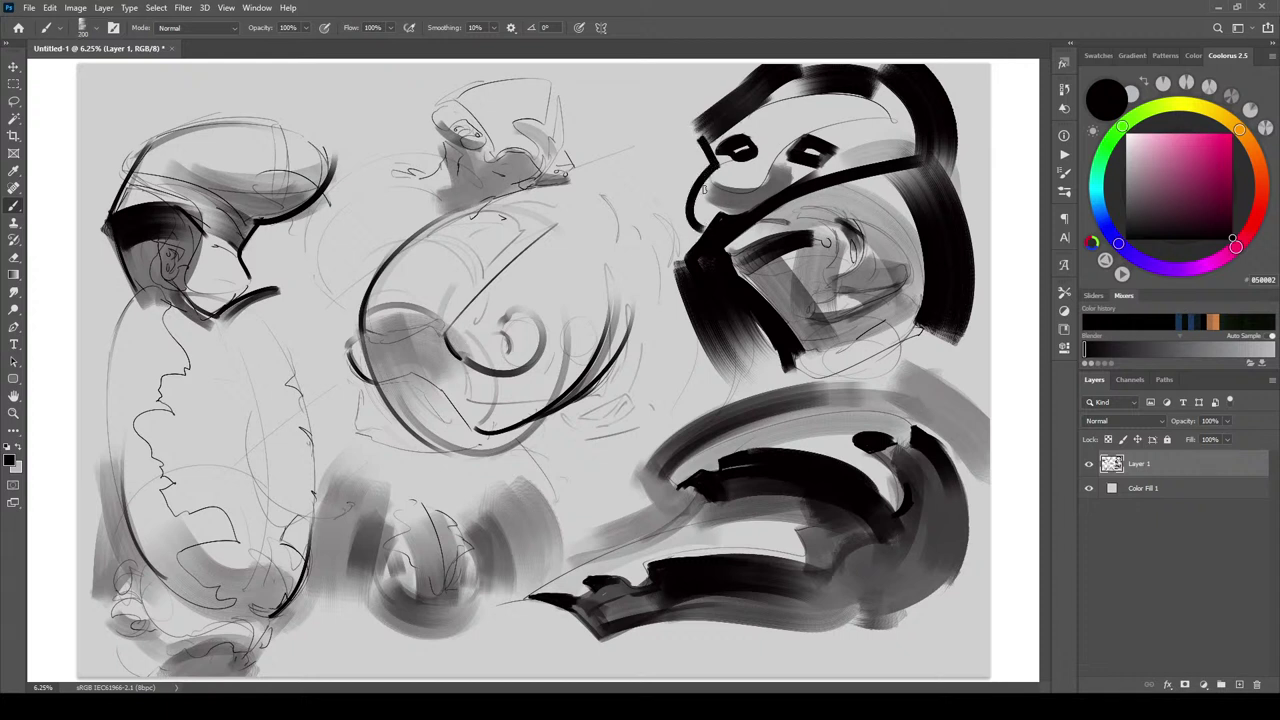
pyautogui.moveTo(711, 165); pyautogui.dragTo(711, 225)
pyautogui.moveTo(716, 165); pyautogui.dragTo(720, 218)
# Widen the black band in front of the upper right head and fill its outer upper corner and top edge with black
pyautogui.press(']')
pyautogui.press(']')
pyautogui.press(']')
pyautogui.press(']')
pyautogui.press(']')
pyautogui.press(']')
pyautogui.moveTo(693, 172)
pyautogui.mouseDown()
pyautogui.moveTo(702, 238)
pyautogui.moveTo(679, 205)
pyautogui.moveTo(688, 140)
pyautogui.moveTo(748, 67)
pyautogui.moveTo(666, 110)
pyautogui.mouseUp()
pyautogui.press('[')
pyautogui.press(']')
pyautogui.press(']')
pyautogui.press(']')
pyautogui.press(']')
pyautogui.press('[')
pyautogui.press('[')
pyautogui.press('[')
pyautogui.press('[')
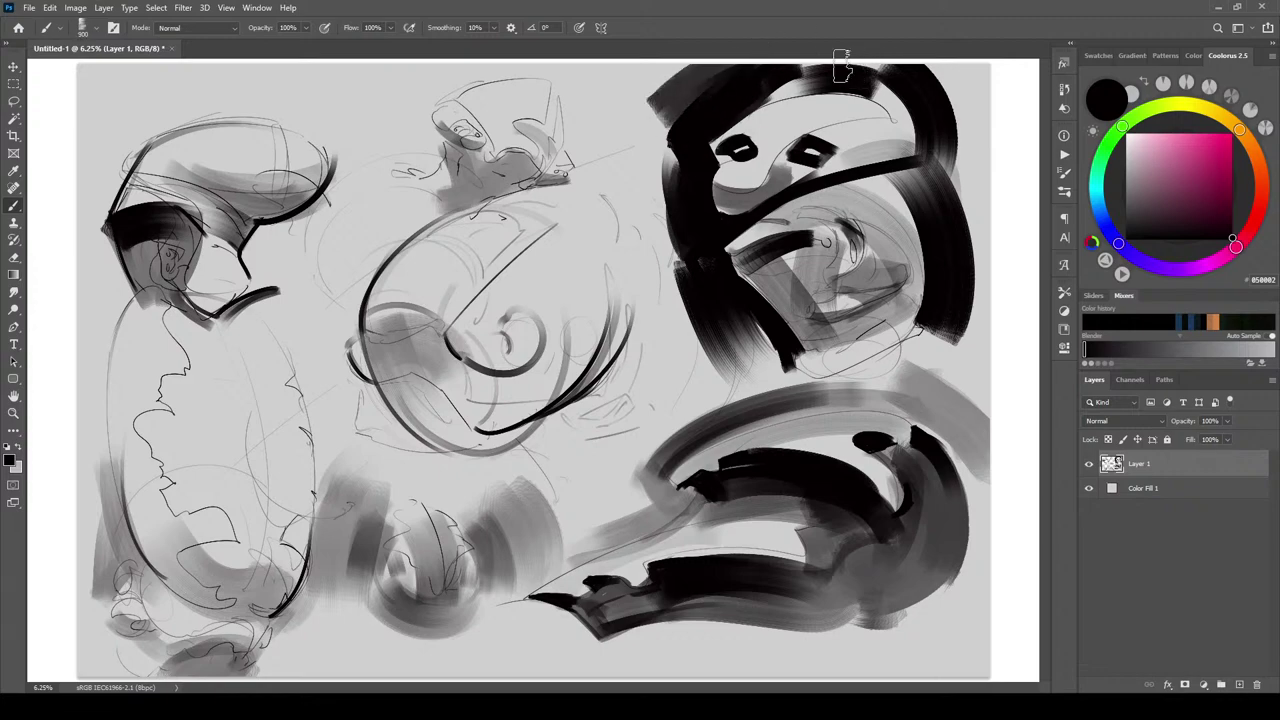
pyautogui.moveTo(795, 54); pyautogui.dragTo(865, 38)
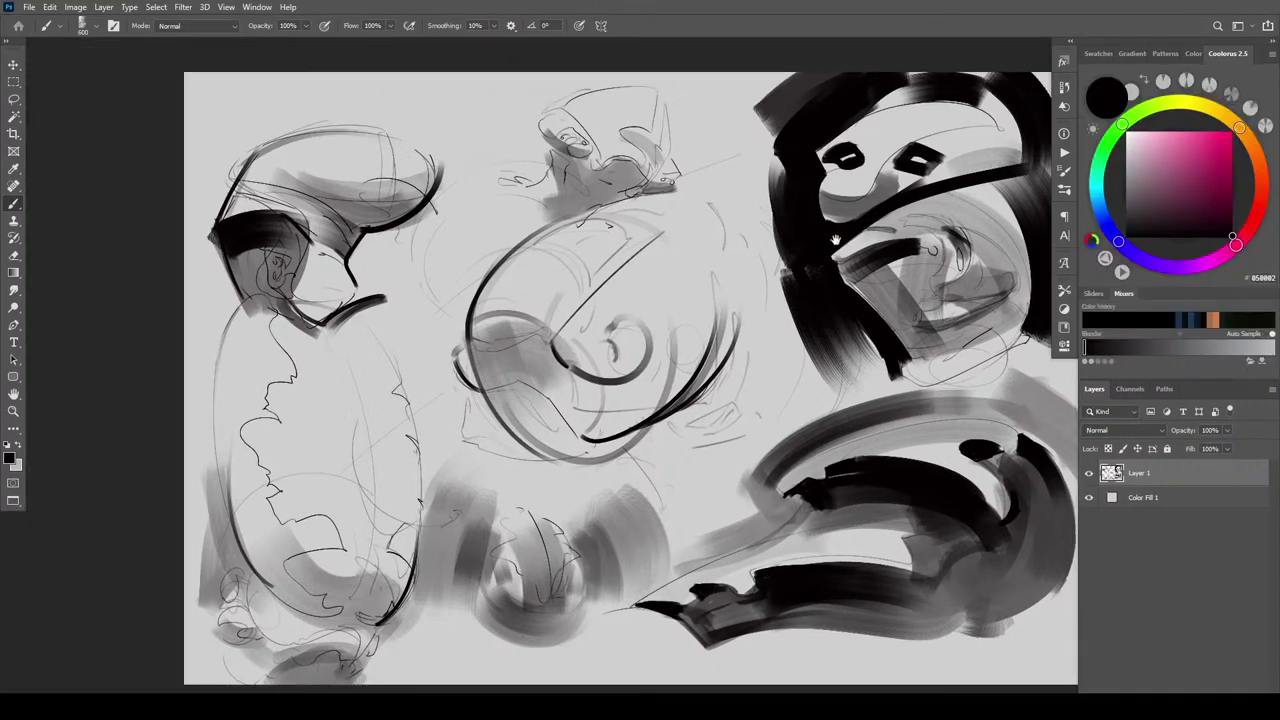
# Close the black ring around the central head's large eye and shade the area beneath it in grey
pyautogui.moveTo(836, 240); pyautogui.dragTo(727, 240)
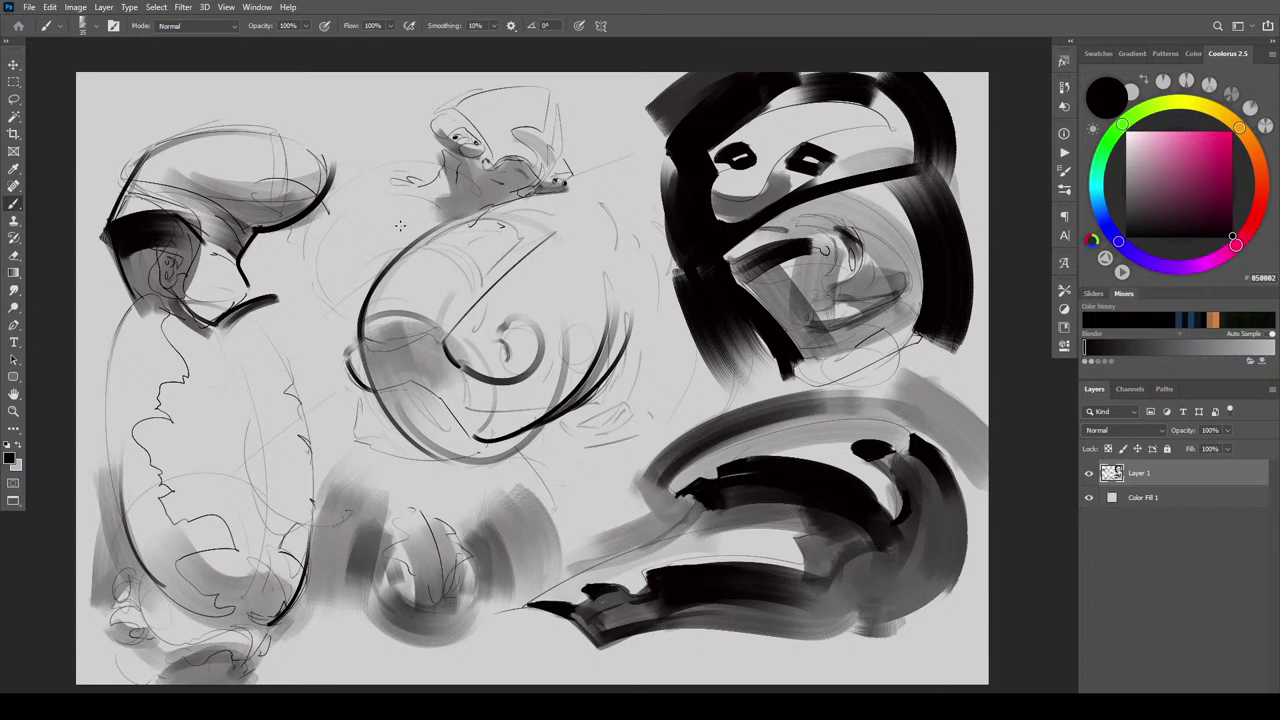
pyautogui.moveTo(447, 347)
pyautogui.mouseDown()
pyautogui.moveTo(544, 342)
pyautogui.moveTo(466, 360)
pyautogui.mouseUp()
pyautogui.press(']')
pyautogui.press(']')
pyautogui.press(']')
pyautogui.press(']')
pyautogui.press(']')
pyautogui.press(']')
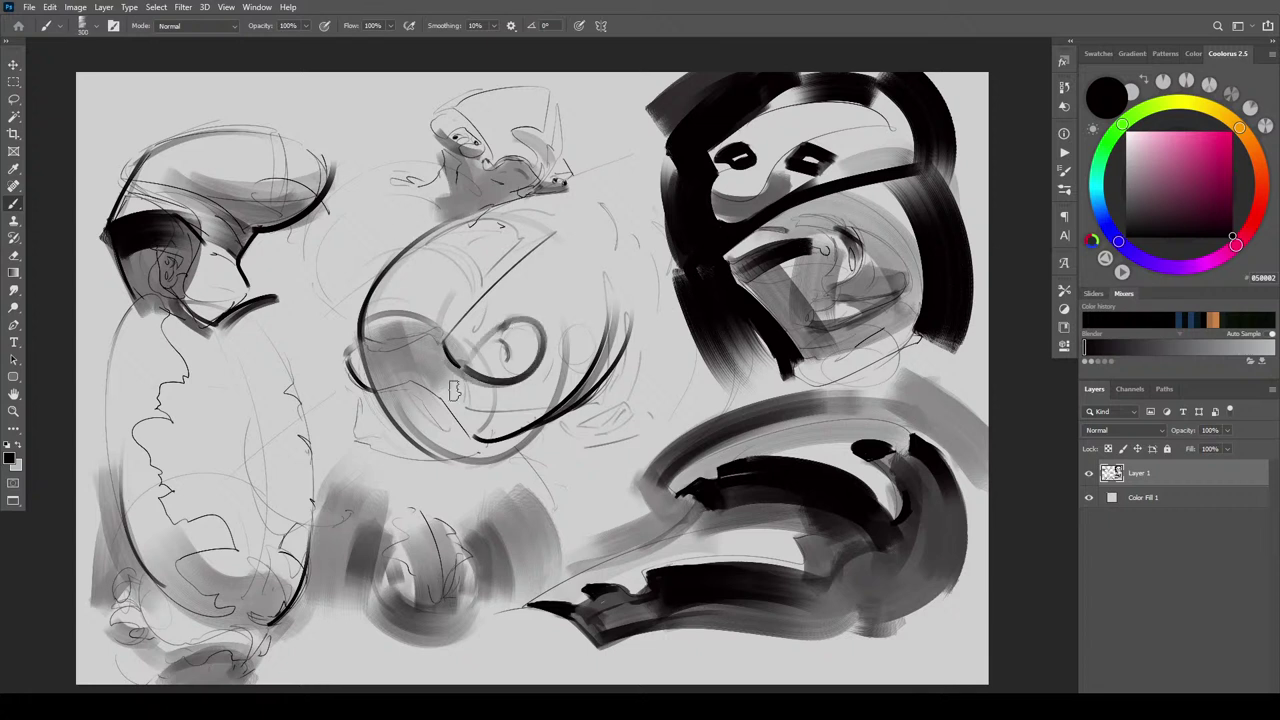
pyautogui.moveTo(510, 322); pyautogui.dragTo(508, 454)
pyautogui.moveTo(566, 424); pyautogui.dragTo(526, 448)
# Shade the central head in soft grey around the eye ring, across the forehead and along the back of the head
pyautogui.press(']')
pyautogui.press(']')
pyautogui.press(']')
pyautogui.press(']')
pyautogui.press(']')
pyautogui.moveTo(395, 328)
pyautogui.mouseDown()
pyautogui.moveTo(471, 445)
pyautogui.moveTo(433, 333)
pyautogui.moveTo(545, 447)
pyautogui.moveTo(505, 305)
pyautogui.moveTo(512, 410)
pyautogui.moveTo(475, 407)
pyautogui.moveTo(535, 415)
pyautogui.moveTo(523, 380)
pyautogui.moveTo(567, 375)
pyautogui.moveTo(495, 405)
pyautogui.moveTo(578, 318)
pyautogui.moveTo(510, 265)
pyautogui.moveTo(517, 280)
pyautogui.moveTo(477, 327)
pyautogui.moveTo(523, 293)
pyautogui.moveTo(578, 345)
pyautogui.moveTo(471, 278)
pyautogui.mouseUp()
pyautogui.moveTo(347, 337)
pyautogui.mouseDown()
pyautogui.moveTo(355, 390)
pyautogui.moveTo(395, 415)
pyautogui.moveTo(382, 427)
pyautogui.moveTo(415, 422)
pyautogui.moveTo(342, 322)
pyautogui.moveTo(398, 280)
pyautogui.mouseUp()
pyautogui.moveTo(607, 352)
pyautogui.mouseDown()
pyautogui.moveTo(596, 241)
pyautogui.moveTo(554, 262)
pyautogui.mouseUp()
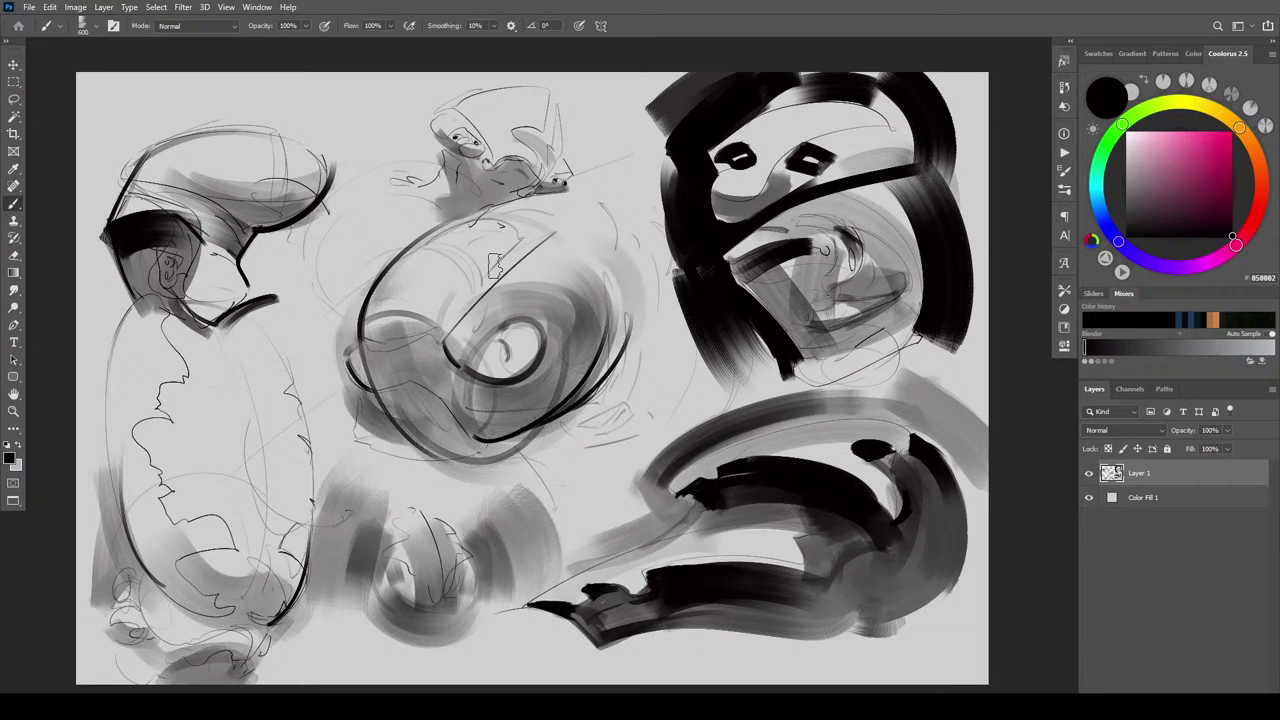
pyautogui.moveTo(388, 266)
pyautogui.mouseDown()
pyautogui.moveTo(462, 272)
pyautogui.moveTo(385, 270)
pyautogui.moveTo(368, 288)
pyautogui.mouseUp()
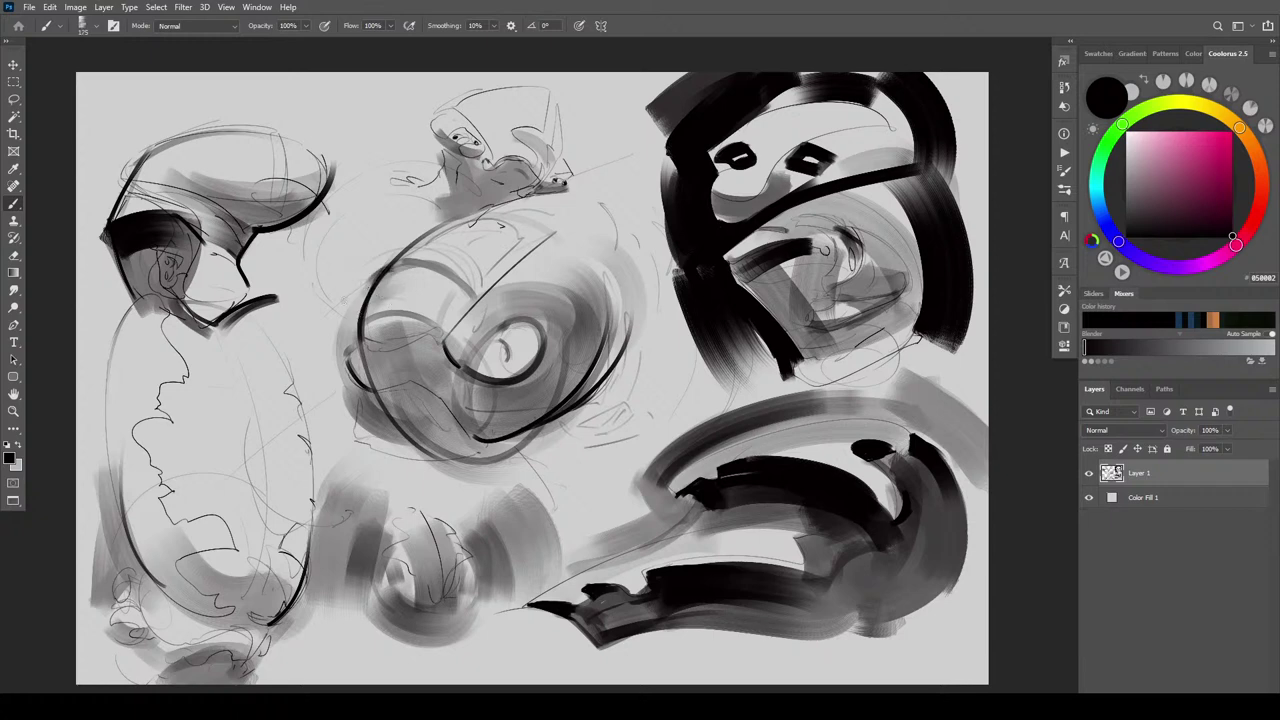
# Draw a thick sweeping line from the central head's front over its crown, down its back and into a grey loop behind it
pyautogui.moveTo(306, 273)
pyautogui.mouseDown()
pyautogui.moveTo(352, 310)
pyautogui.moveTo(345, 212)
pyautogui.moveTo(436, 206)
pyautogui.mouseUp()
pyautogui.hotkey('ctrl', 'z')
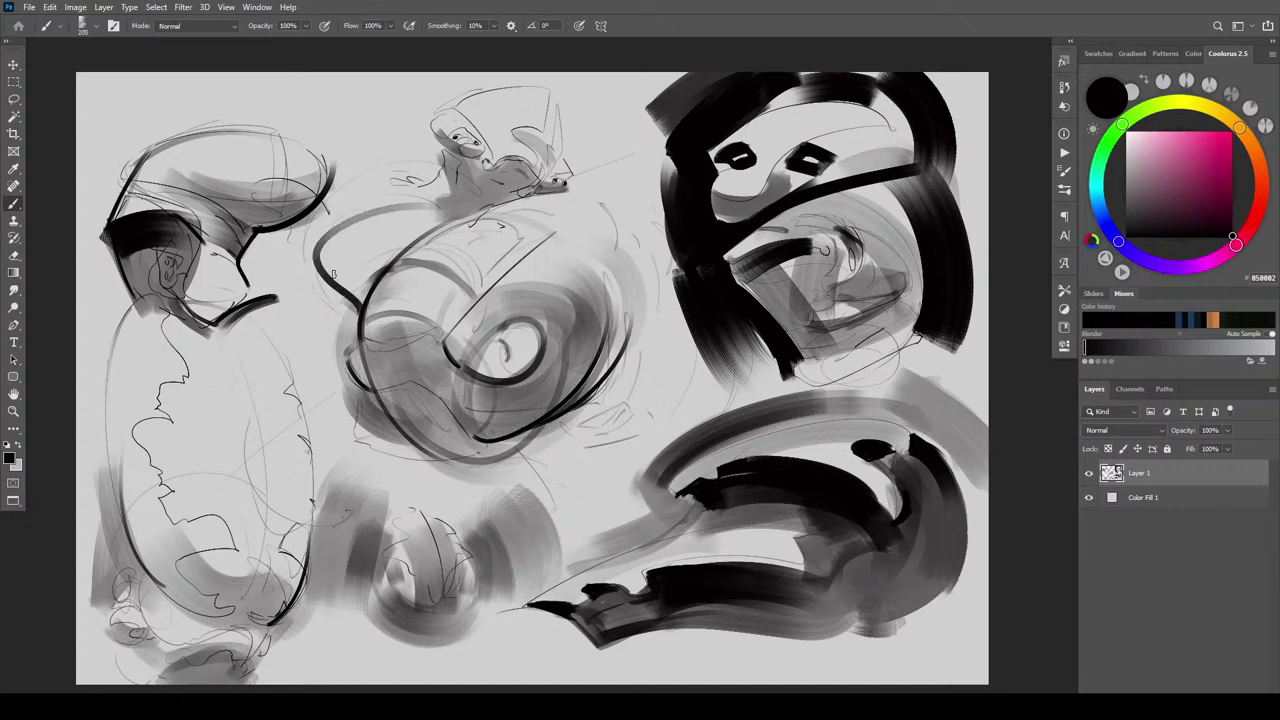
pyautogui.moveTo(333, 273)
pyautogui.mouseDown()
pyautogui.moveTo(341, 225)
pyautogui.moveTo(548, 306)
pyautogui.mouseUp()
pyautogui.moveTo(552, 350)
pyautogui.mouseDown()
pyautogui.moveTo(670, 270)
pyautogui.moveTo(625, 226)
pyautogui.mouseUp()
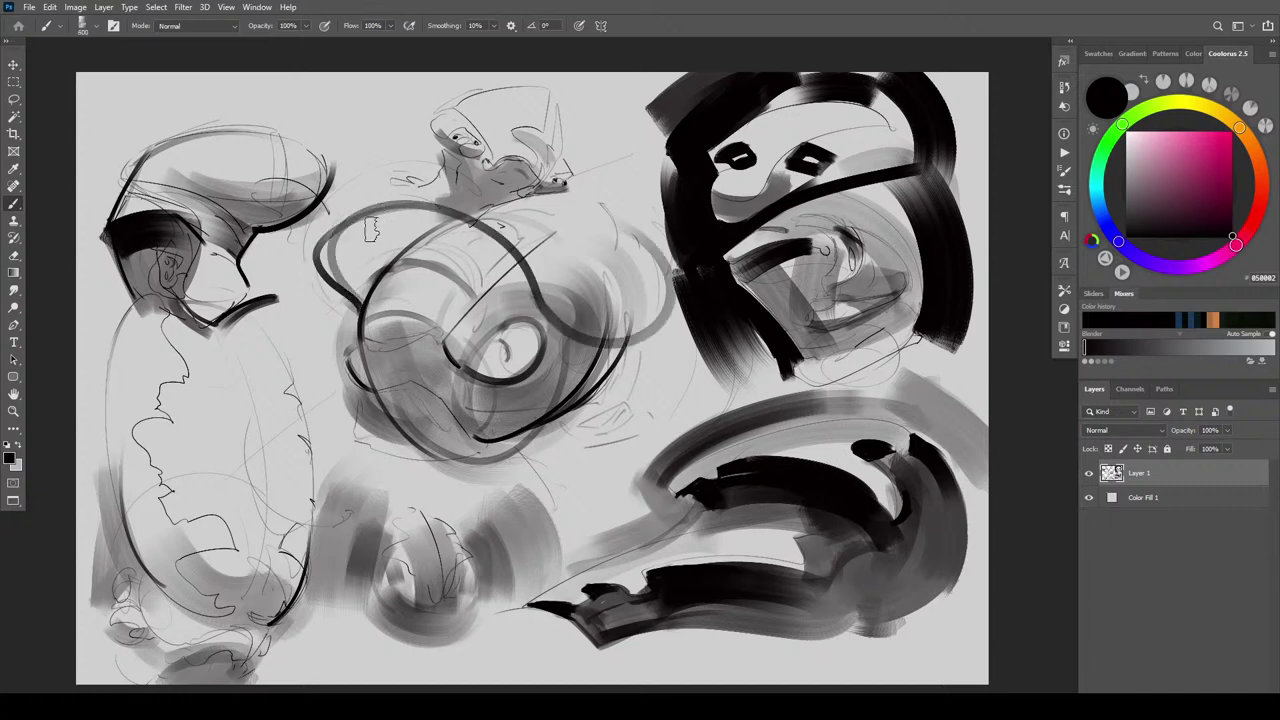
# Fill the front and top of the central head's outline with solid black to form a cap-like shape
pyautogui.moveTo(446, 208)
pyautogui.mouseDown()
pyautogui.moveTo(345, 274)
pyautogui.moveTo(366, 262)
pyautogui.moveTo(354, 284)
pyautogui.mouseUp()
pyautogui.press('[')
pyautogui.press('[')
pyautogui.press('[')
pyautogui.press('[')
pyautogui.press('[')
pyautogui.press('[')
pyautogui.press('[')
pyautogui.press('[')
pyautogui.press('[')
pyautogui.press('[')
pyautogui.moveTo(432, 218)
pyautogui.mouseDown()
pyautogui.moveTo(472, 223)
pyautogui.moveTo(460, 228)
pyautogui.moveTo(518, 278)
pyautogui.moveTo(430, 216)
pyautogui.moveTo(366, 230)
pyautogui.moveTo(400, 216)
pyautogui.mouseUp()
pyautogui.press(']')
pyautogui.press(']')
pyautogui.press(']')
pyautogui.press(']')
pyautogui.press(']')
pyautogui.press(']')
pyautogui.press(']')
pyautogui.press(']')
pyautogui.press(']')
pyautogui.moveTo(333, 238); pyautogui.dragTo(326, 262)
pyautogui.moveTo(401, 222)
pyautogui.mouseDown()
pyautogui.moveTo(330, 269)
pyautogui.moveTo(400, 215)
pyautogui.moveTo(354, 238)
pyautogui.moveTo(330, 276)
pyautogui.moveTo(340, 282)
pyautogui.moveTo(386, 222)
pyautogui.mouseUp()
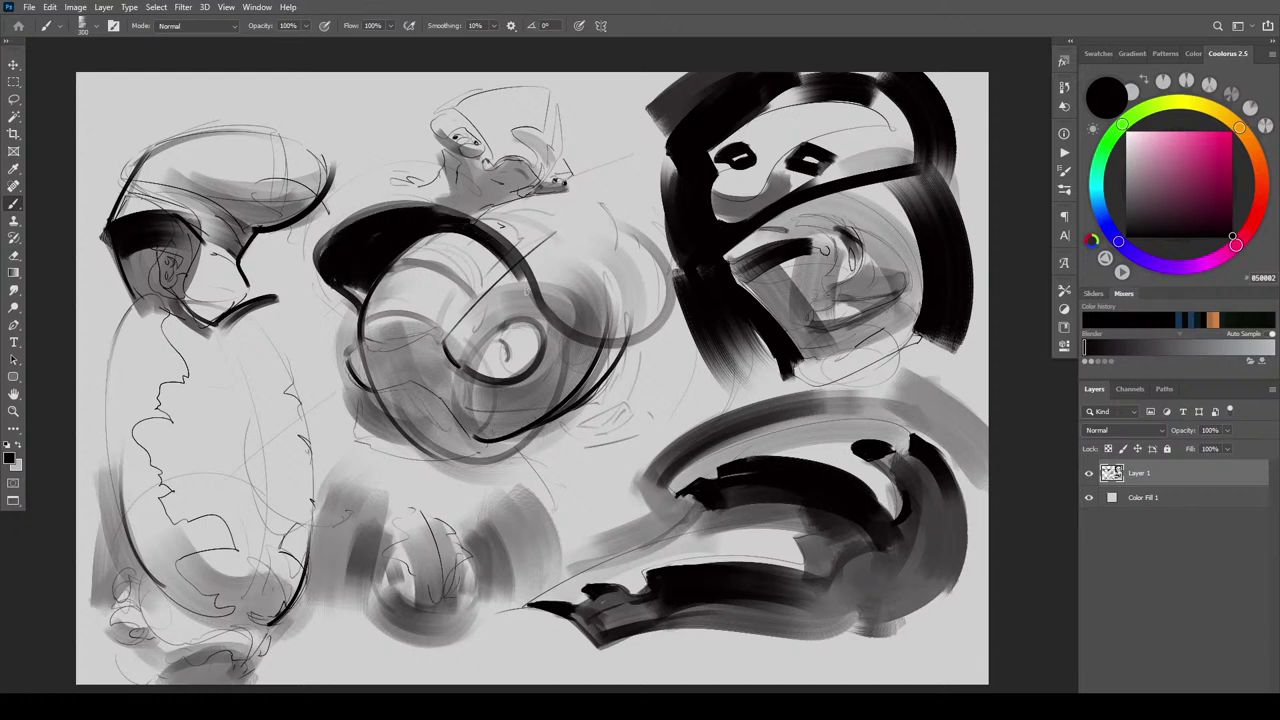
# Fill a solid black pointed shape behind the central head's eye ring, extending outwards from the lower back of the head
pyautogui.moveTo(552, 328)
pyautogui.mouseDown()
pyautogui.moveTo(570, 400)
pyautogui.moveTo(618, 352)
pyautogui.moveTo(640, 372)
pyautogui.moveTo(610, 346)
pyautogui.moveTo(637, 342)
pyautogui.mouseUp()
pyautogui.moveTo(565, 334); pyautogui.dragTo(632, 345)
pyautogui.moveTo(556, 330); pyautogui.dragTo(638, 342)
pyautogui.moveTo(571, 366); pyautogui.dragTo(617, 350)
pyautogui.moveTo(570, 394); pyautogui.dragTo(638, 361)
# Draw thin black jointed legs on both sides of the small rounded figure at the canvas bottom, with a jagged dark edge between them
pyautogui.press('[')
pyautogui.press('[')
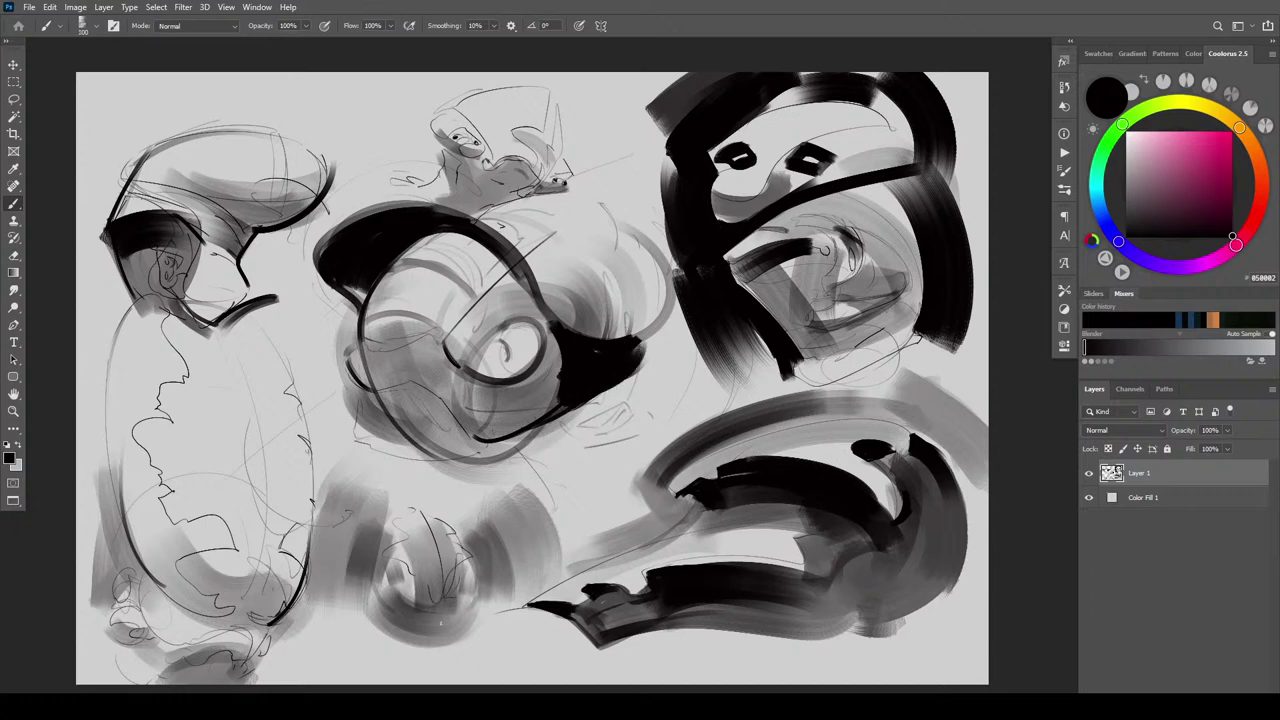
pyautogui.moveTo(390, 604); pyautogui.dragTo(372, 638)
pyautogui.moveTo(466, 592); pyautogui.dragTo(480, 655)
pyautogui.moveTo(373, 665)
pyautogui.mouseDown()
pyautogui.moveTo(380, 646)
pyautogui.moveTo(406, 658)
pyautogui.moveTo(468, 646)
pyautogui.moveTo(418, 655)
pyautogui.moveTo(427, 612)
pyautogui.moveTo(428, 636)
pyautogui.moveTo(394, 634)
pyautogui.moveTo(450, 630)
pyautogui.mouseUp()
# Darken the lower face of the small legged figure with soft black shading
pyautogui.press(']')
pyautogui.press(']')
pyautogui.press(']')
pyautogui.press(']')
pyautogui.press(']')
pyautogui.press(']')
pyautogui.press(']')
pyautogui.press(']')
pyautogui.press(']')
pyautogui.press(']')
pyautogui.press(']')
pyautogui.press('[')
pyautogui.press('[')
pyautogui.press('[')
pyautogui.press('[')
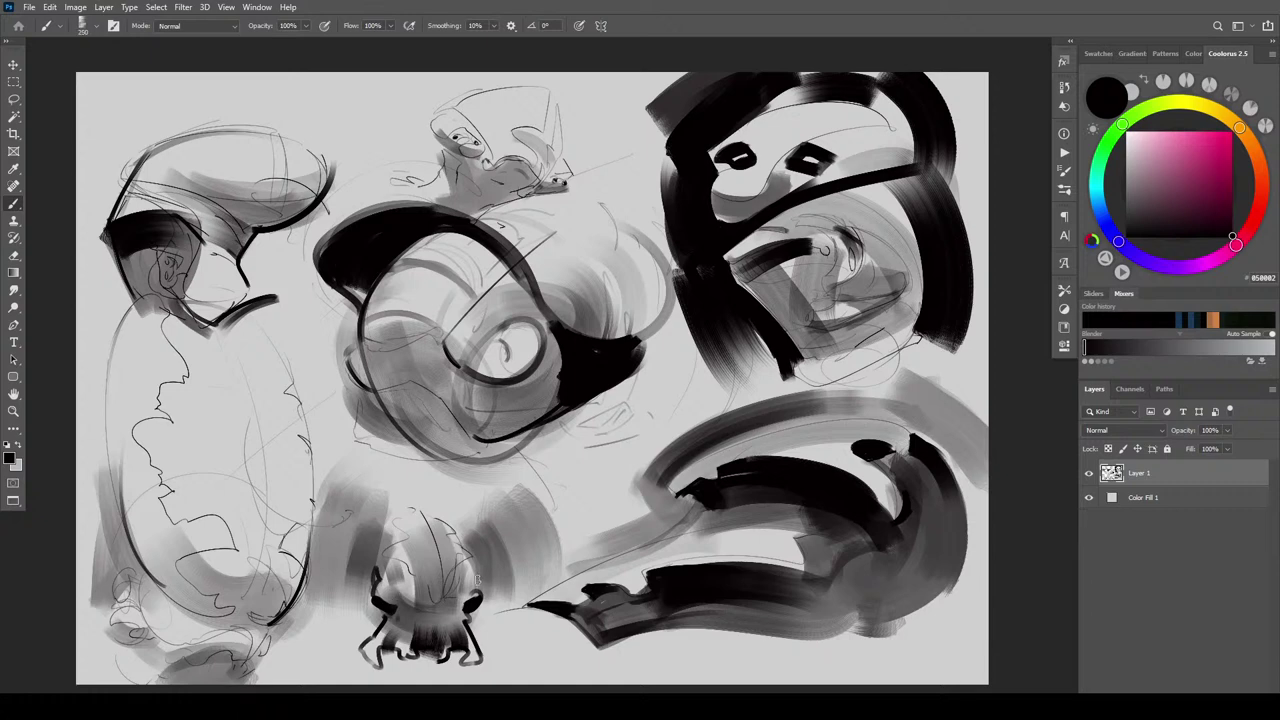
pyautogui.moveTo(481, 574); pyautogui.dragTo(418, 611)
pyautogui.press(']')
pyautogui.press(']')
pyautogui.press(']')
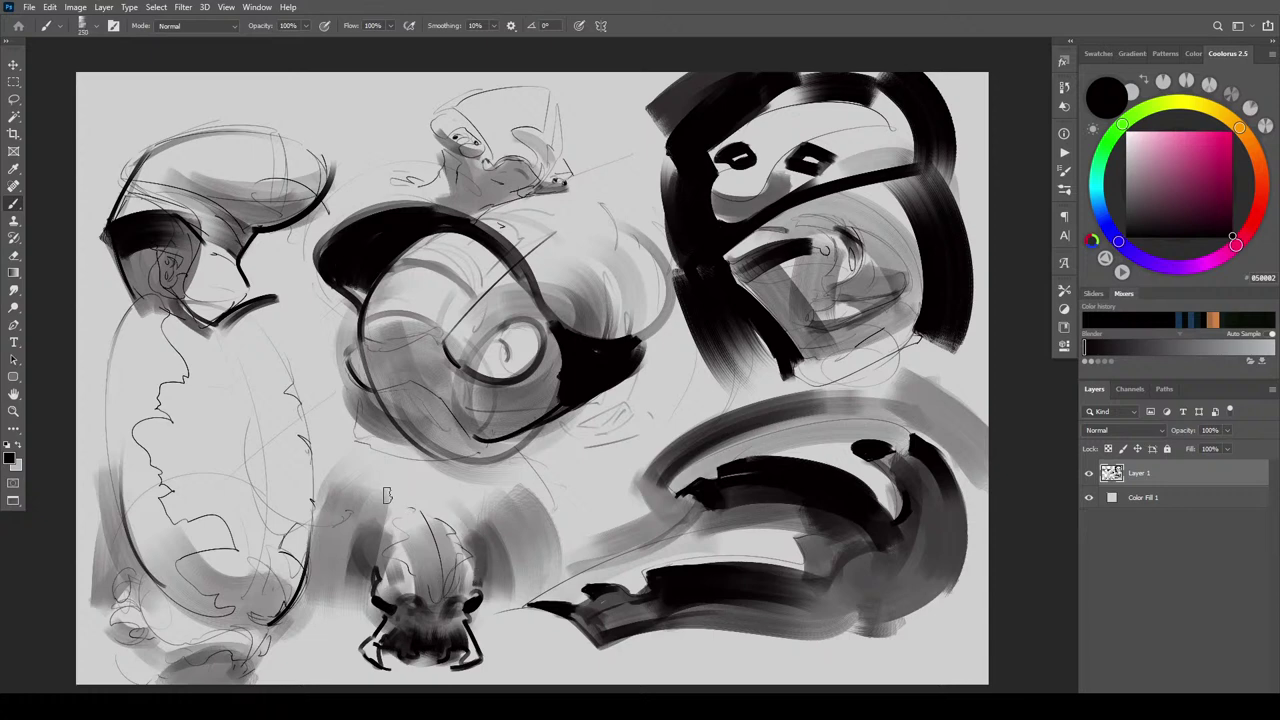
# Paint a broad dark grey arch over the head of the small legged figure
pyautogui.moveTo(465, 488)
pyautogui.mouseDown()
pyautogui.moveTo(355, 486)
pyautogui.moveTo(448, 474)
pyautogui.moveTo(503, 511)
pyautogui.moveTo(347, 496)
pyautogui.moveTo(390, 529)
pyautogui.moveTo(420, 486)
pyautogui.moveTo(363, 516)
pyautogui.moveTo(497, 531)
pyautogui.moveTo(342, 533)
pyautogui.mouseUp()
pyautogui.press(']')
pyautogui.press(']')
pyautogui.press(']')
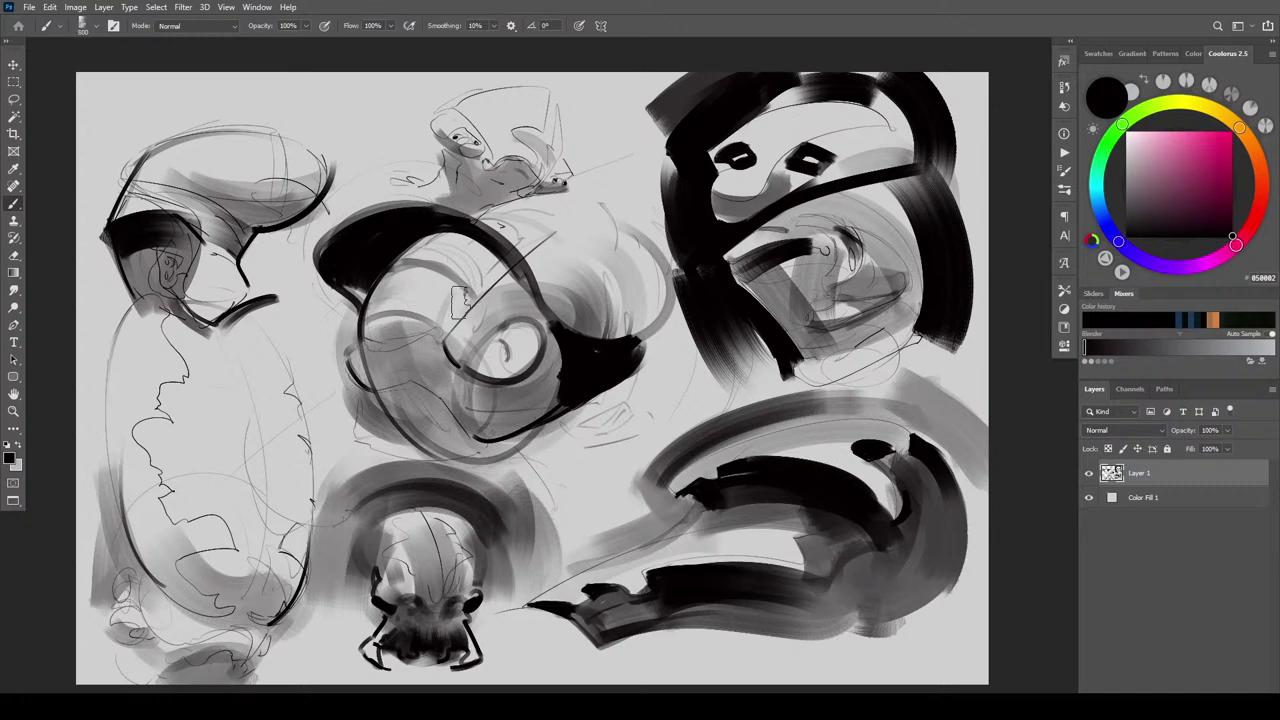
# Thicken the black brow line linking the central head's two eye rings and add dark strokes beneath both rings
pyautogui.moveTo(375, 328)
pyautogui.mouseDown()
pyautogui.moveTo(432, 332)
pyautogui.moveTo(452, 368)
pyautogui.moveTo(430, 331)
pyautogui.moveTo(361, 350)
pyautogui.moveTo(398, 320)
pyautogui.moveTo(451, 375)
pyautogui.moveTo(479, 345)
pyautogui.moveTo(430, 339)
pyautogui.moveTo(507, 380)
pyautogui.moveTo(418, 329)
pyautogui.moveTo(371, 321)
pyautogui.moveTo(374, 380)
pyautogui.moveTo(340, 387)
pyautogui.mouseUp()
pyautogui.moveTo(344, 335)
pyautogui.mouseDown()
pyautogui.moveTo(340, 385)
pyautogui.moveTo(350, 340)
pyautogui.mouseUp()
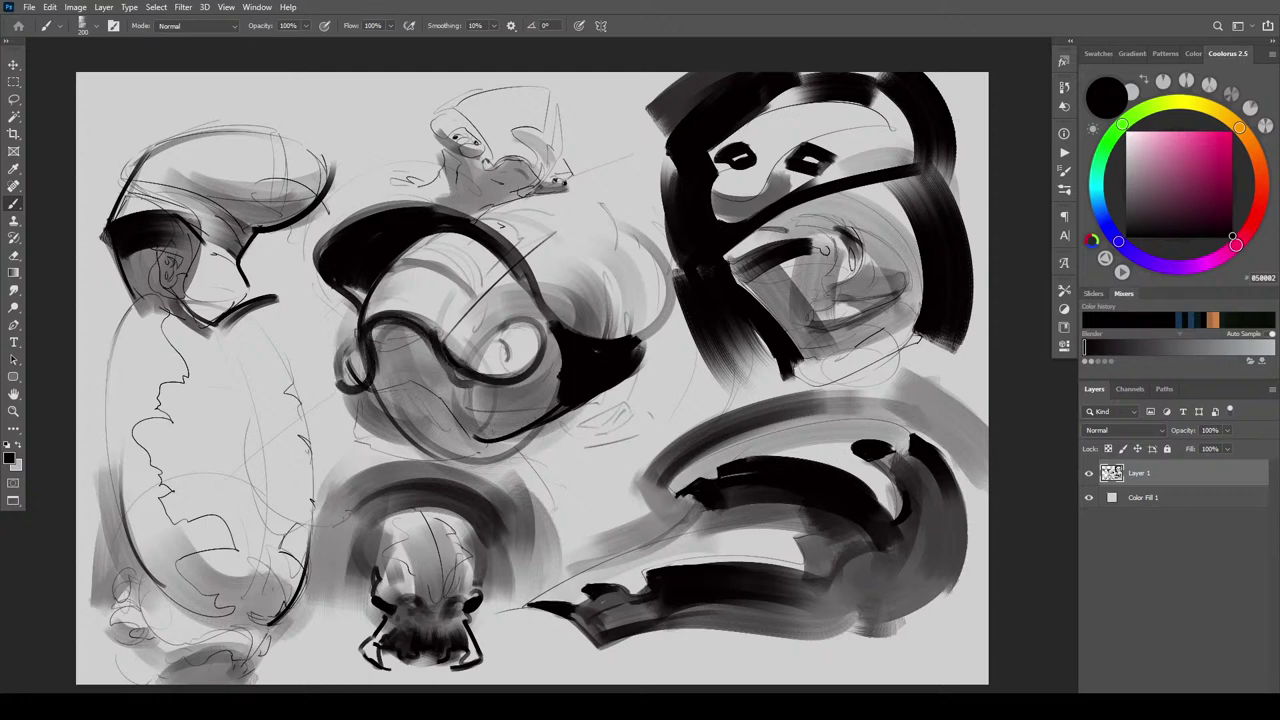
pyautogui.moveTo(357, 388)
pyautogui.mouseDown()
pyautogui.moveTo(350, 402)
pyautogui.moveTo(384, 400)
pyautogui.mouseUp()
pyautogui.moveTo(492, 391)
pyautogui.mouseDown()
pyautogui.moveTo(473, 385)
pyautogui.moveTo(522, 394)
pyautogui.moveTo(477, 399)
pyautogui.mouseUp()
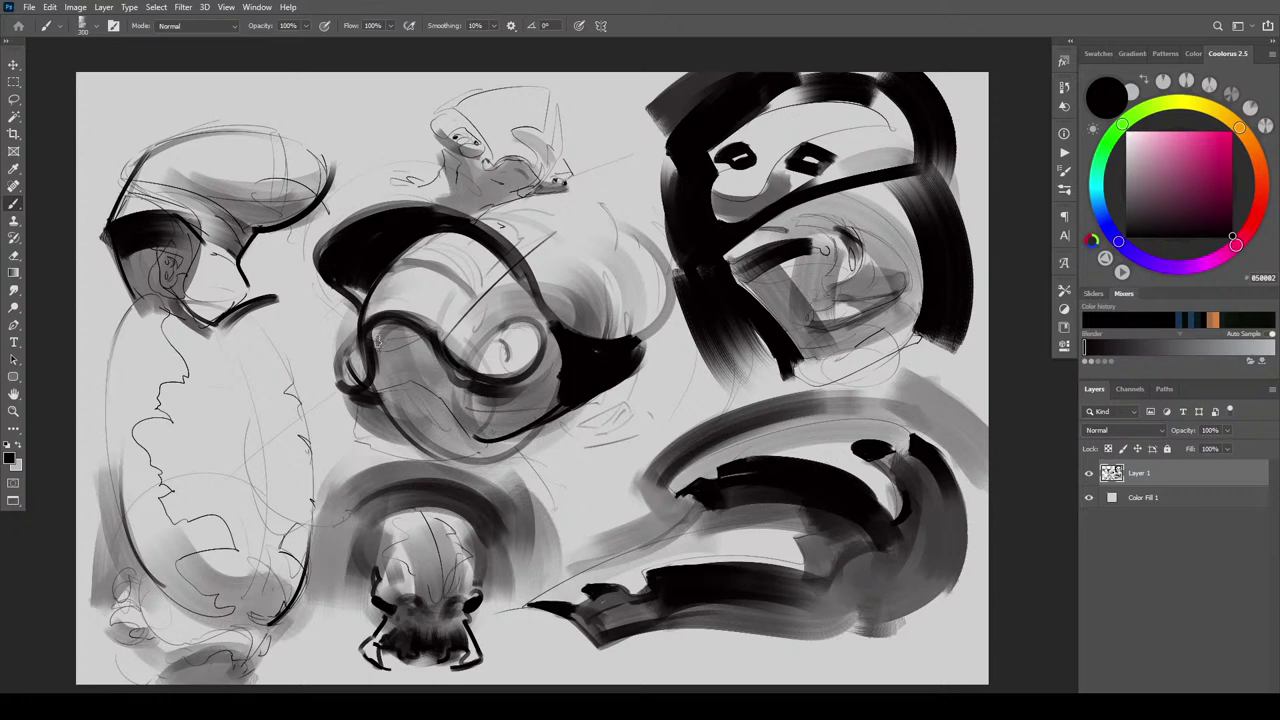
# Paint dark shading under the central head's brow and a black stripe down the side of its snout
pyautogui.moveTo(374, 331)
pyautogui.mouseDown()
pyautogui.moveTo(379, 383)
pyautogui.moveTo(377, 355)
pyautogui.moveTo(457, 406)
pyautogui.mouseUp()
pyautogui.moveTo(438, 358); pyautogui.dragTo(464, 418)
pyautogui.moveTo(435, 345)
pyautogui.mouseDown()
pyautogui.moveTo(465, 438)
pyautogui.moveTo(399, 342)
pyautogui.moveTo(379, 339)
pyautogui.moveTo(419, 329)
pyautogui.moveTo(383, 335)
pyautogui.moveTo(432, 347)
pyautogui.moveTo(372, 344)
pyautogui.moveTo(398, 367)
pyautogui.mouseUp()
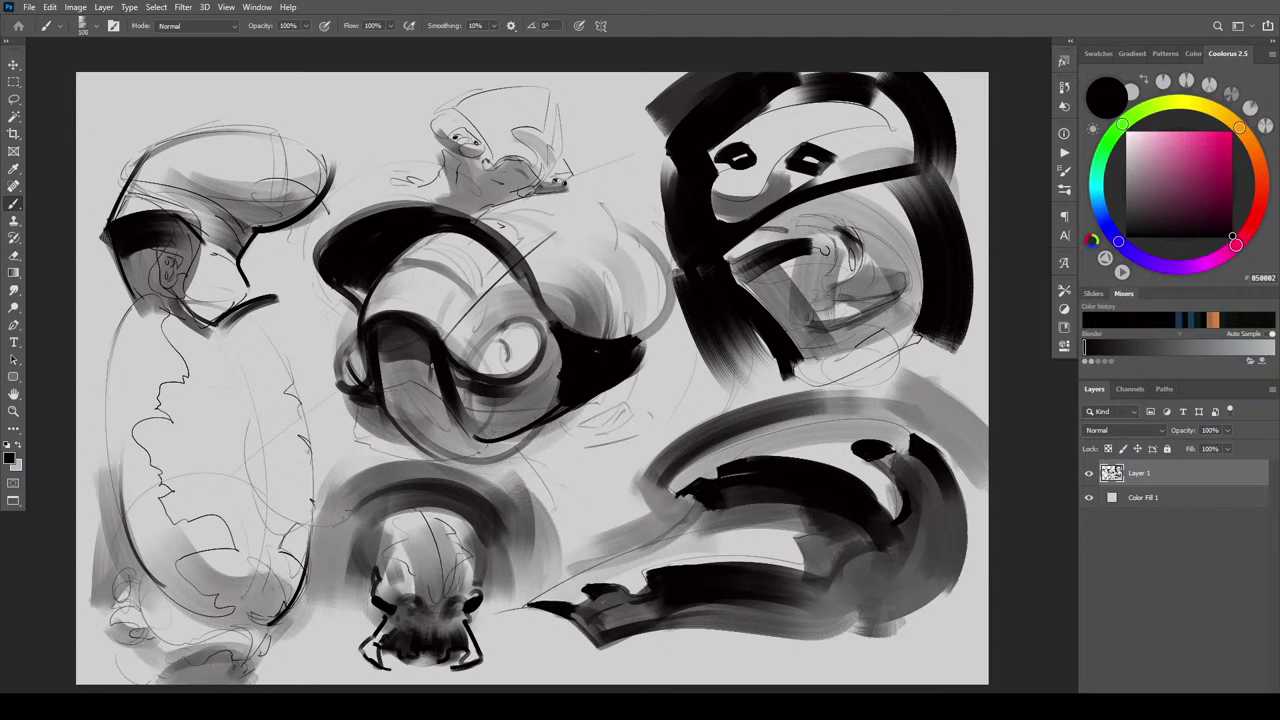
# Shape a black notch beside the central head's snout and sweep a dark grey band around the lower jaw
pyautogui.moveTo(374, 371); pyautogui.dragTo(402, 373)
pyautogui.moveTo(411, 428)
pyautogui.mouseDown()
pyautogui.moveTo(449, 432)
pyautogui.moveTo(407, 442)
pyautogui.moveTo(452, 453)
pyautogui.moveTo(519, 443)
pyautogui.moveTo(506, 451)
pyautogui.moveTo(560, 405)
pyautogui.mouseUp()
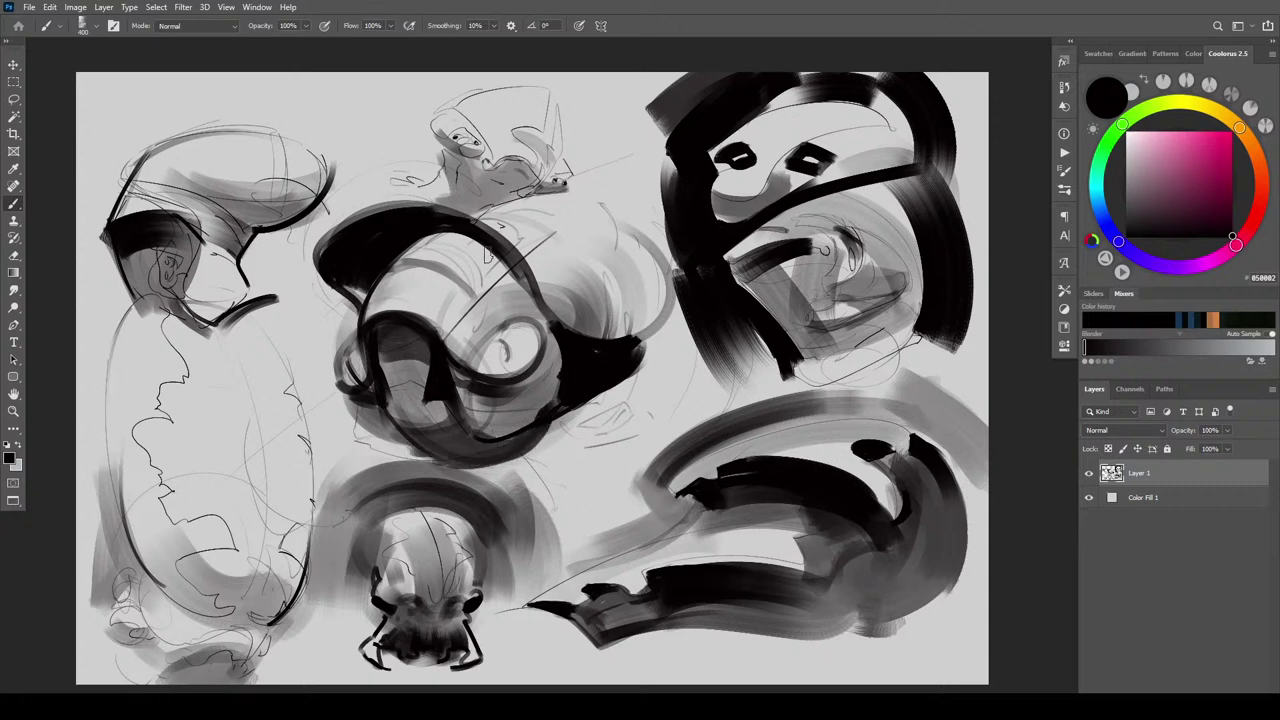
pyautogui.moveTo(407, 443); pyautogui.dragTo(448, 460)
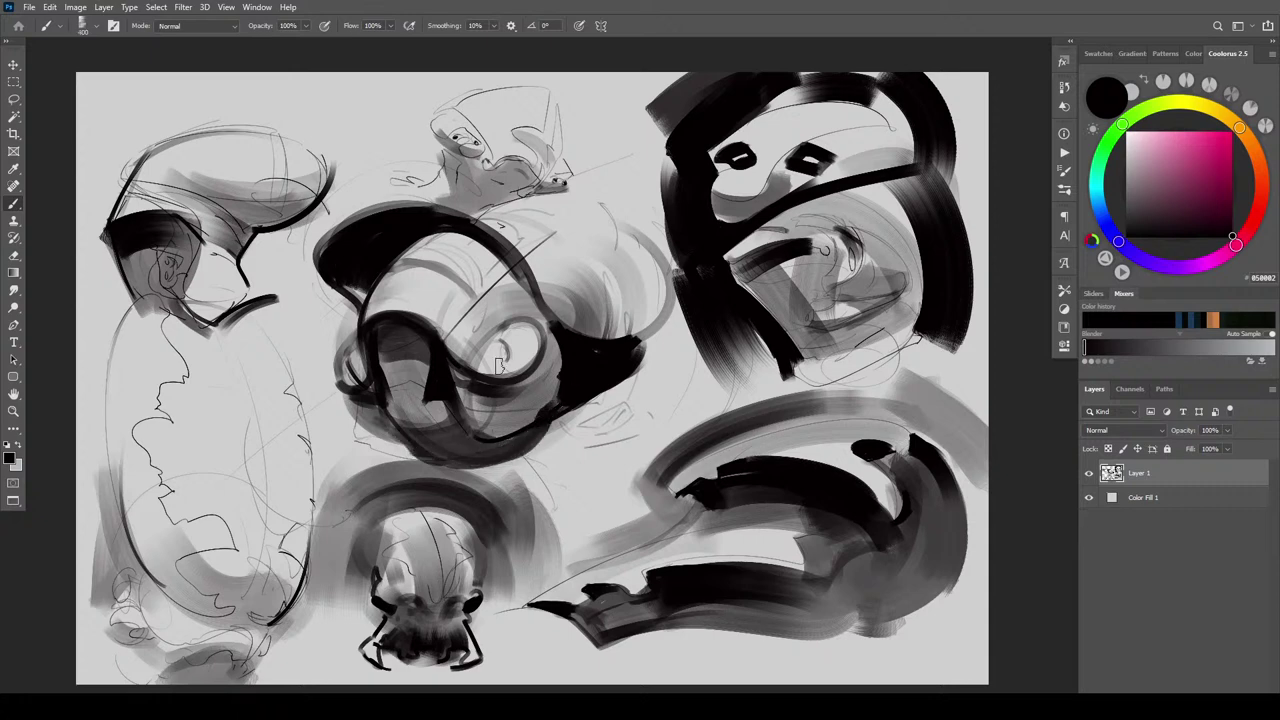
# Shade the inside of the central head's large eye ring in grey and darken the small eye ring at its front
pyautogui.moveTo(498, 365)
pyautogui.mouseDown()
pyautogui.moveTo(540, 352)
pyautogui.moveTo(500, 336)
pyautogui.moveTo(530, 330)
pyautogui.moveTo(493, 340)
pyautogui.moveTo(528, 343)
pyautogui.moveTo(542, 326)
pyautogui.mouseUp()
pyautogui.moveTo(542, 326); pyautogui.dragTo(512, 302)
pyautogui.press('[')
pyautogui.press('[')
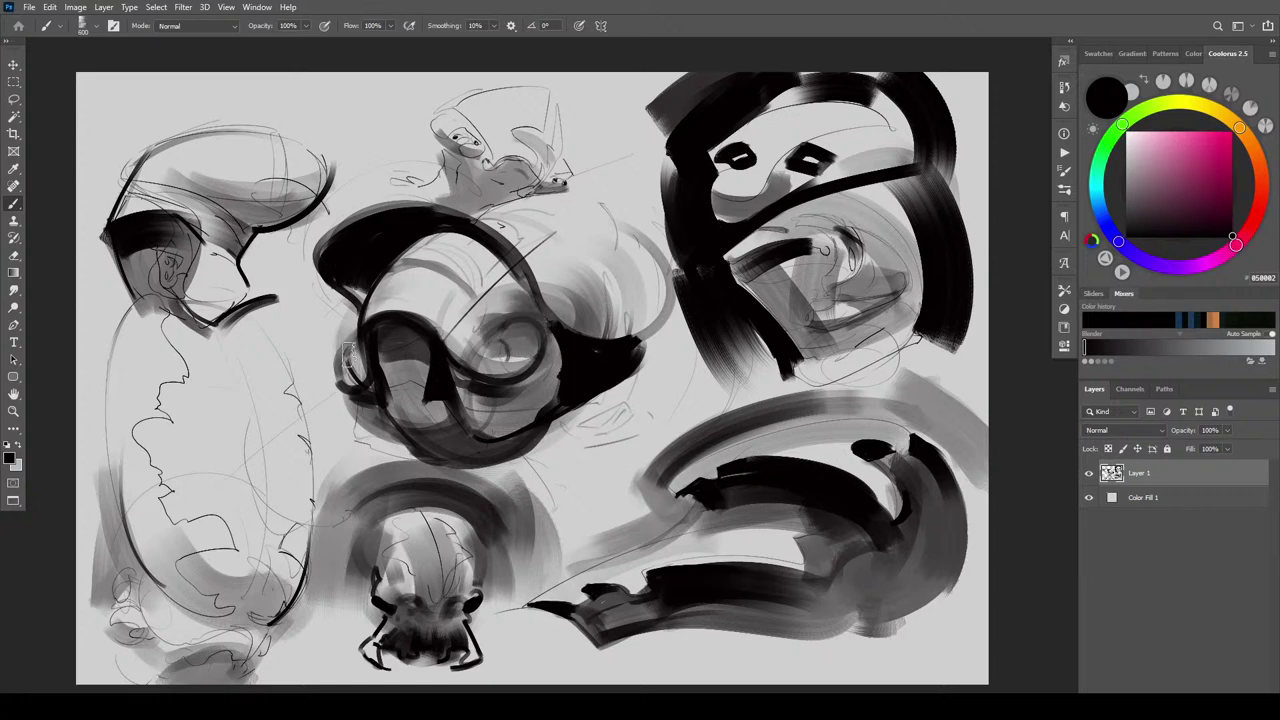
pyautogui.moveTo(347, 366); pyautogui.dragTo(340, 330)
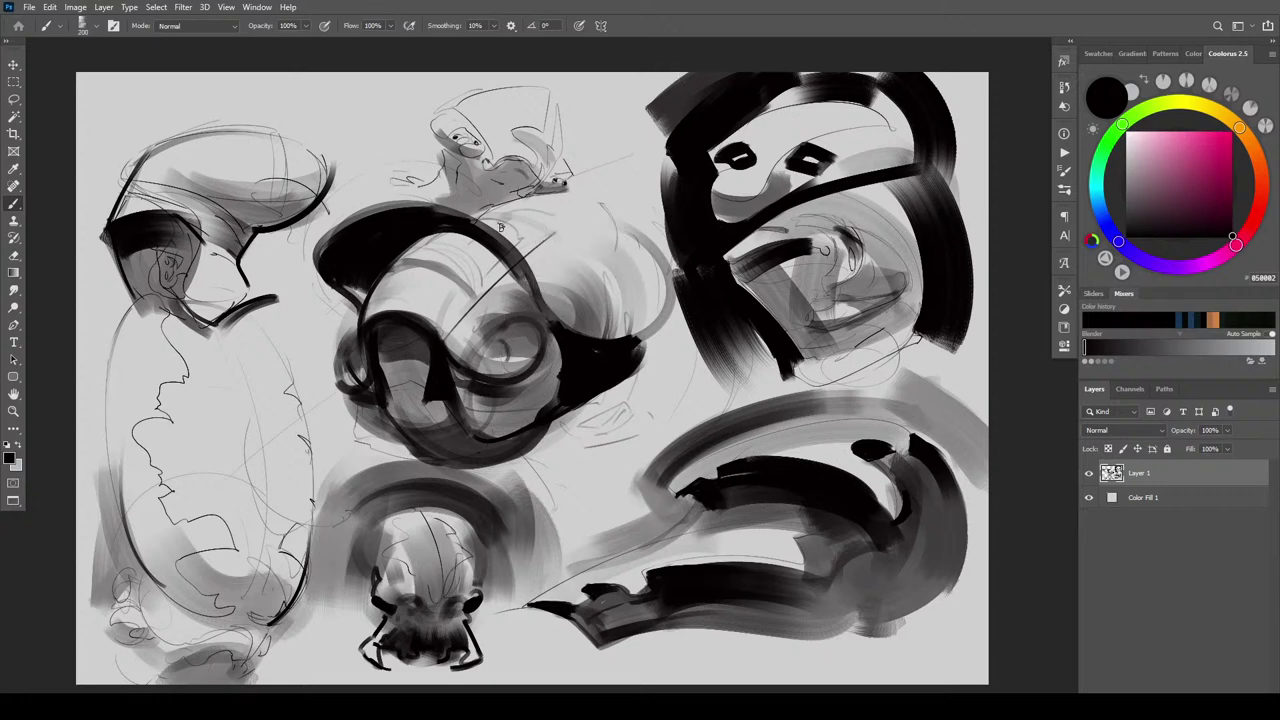
# Brush loose grey loops and curved strokes above and in front of the central head's black cap
pyautogui.moveTo(409, 190)
pyautogui.mouseDown()
pyautogui.moveTo(348, 146)
pyautogui.moveTo(360, 160)
pyautogui.mouseUp()
pyautogui.moveTo(378, 210); pyautogui.dragTo(343, 146)
pyautogui.moveTo(324, 246)
pyautogui.mouseDown()
pyautogui.moveTo(375, 179)
pyautogui.moveTo(364, 248)
pyautogui.mouseUp()
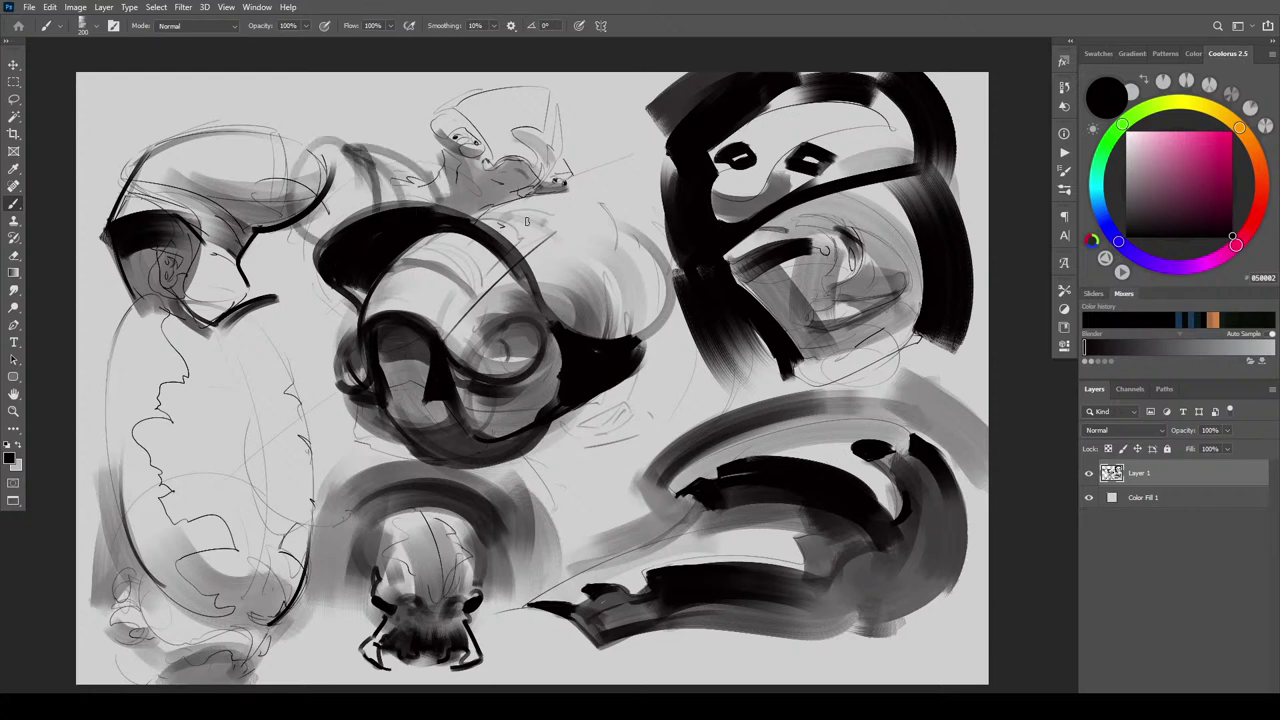
pyautogui.moveTo(494, 211); pyautogui.dragTo(460, 249)
pyautogui.moveTo(324, 242)
pyautogui.mouseDown()
pyautogui.moveTo(334, 292)
pyautogui.moveTo(314, 290)
pyautogui.moveTo(312, 272)
pyautogui.moveTo(336, 226)
pyautogui.moveTo(310, 300)
pyautogui.mouseUp()
# Enlarge the brush and extend the front of the central head's cap with a broad black mass
pyautogui.press(']')
pyautogui.press(']')
pyautogui.press(']')
pyautogui.press(']')
pyautogui.press(']')
pyautogui.press(']')
pyautogui.press(']')
pyautogui.moveTo(340, 200)
pyautogui.mouseDown()
pyautogui.moveTo(379, 263)
pyautogui.moveTo(338, 290)
pyautogui.mouseUp()
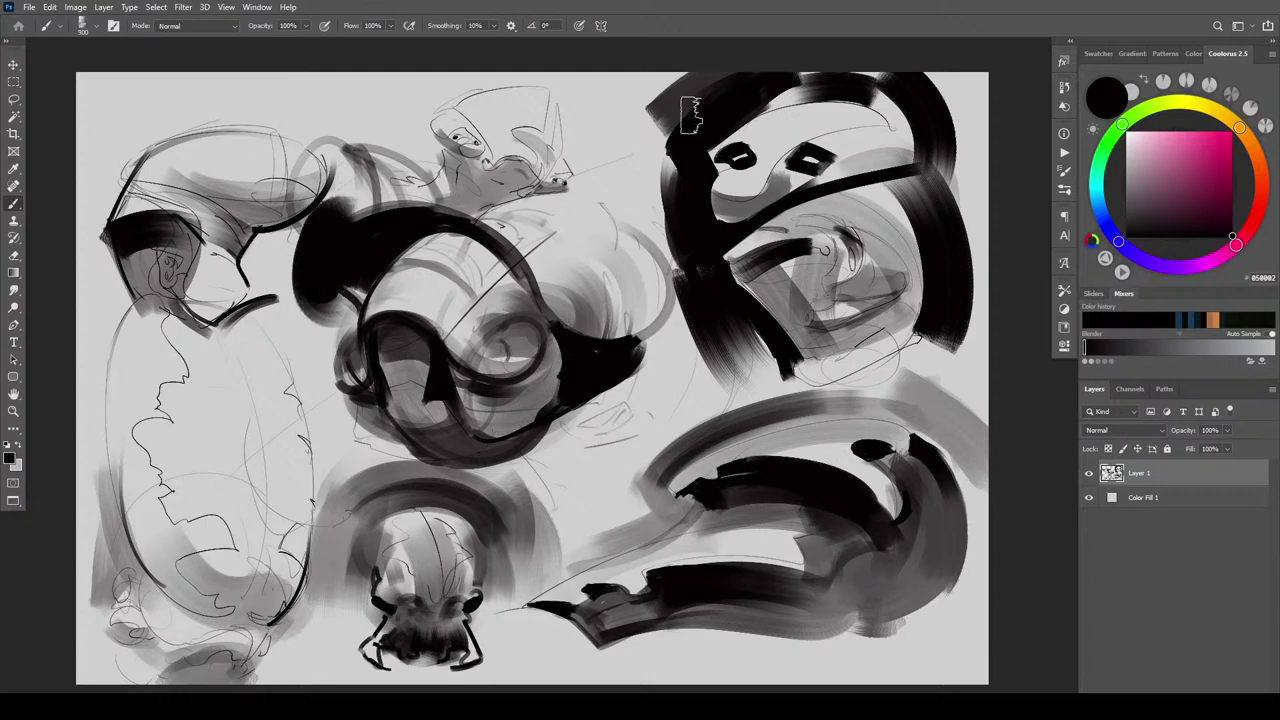
# Sample a light grey from the canvas and brush light patches onto the small head at the top centre
pyautogui.keyDown('alt'); pyautogui.click(490, 290); pyautogui.keyUp('alt')
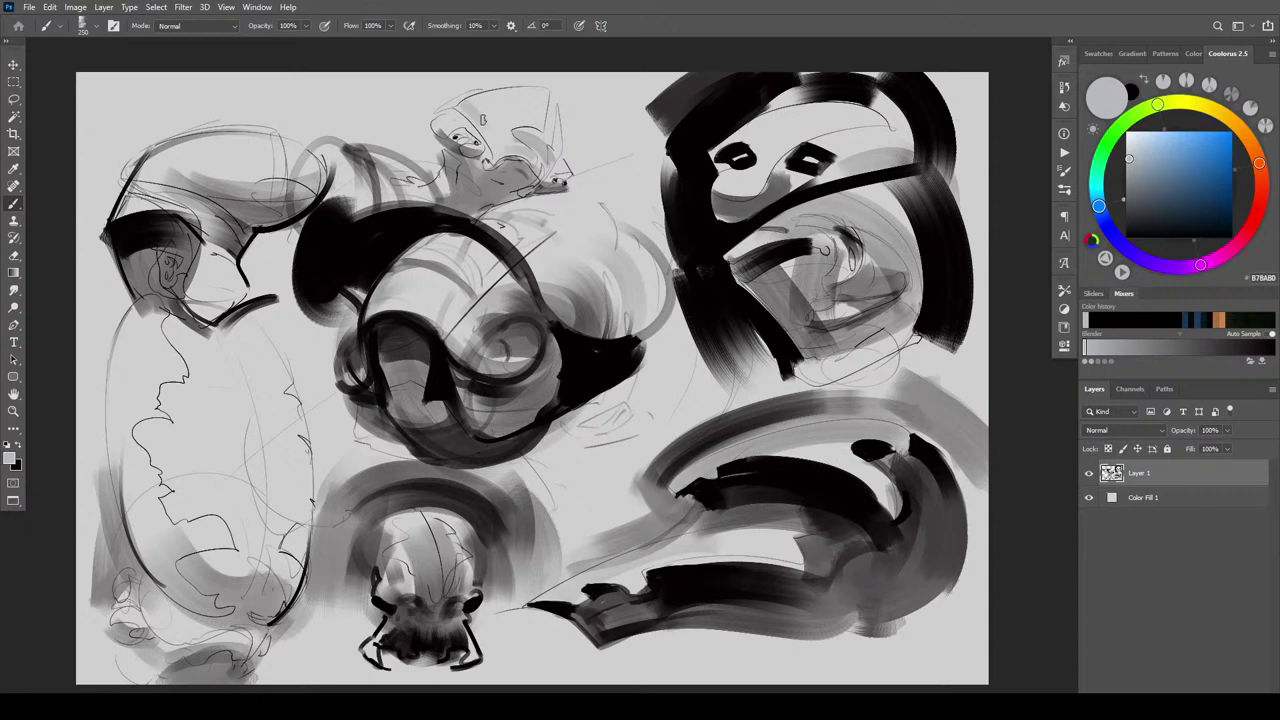
pyautogui.moveTo(544, 95); pyautogui.dragTo(535, 114)
pyautogui.press('[')
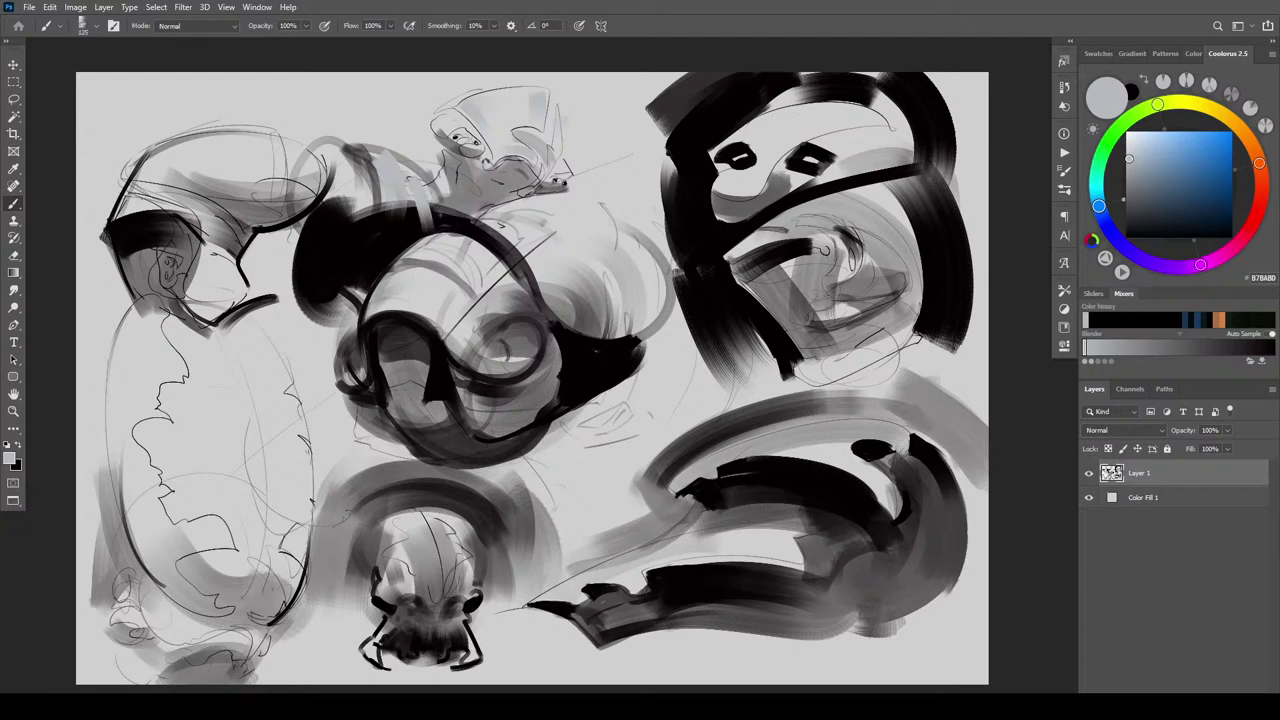
# Cut light grey stripes across the central head's black cap and lighten its forehead and the loops above it
pyautogui.moveTo(436, 204)
pyautogui.mouseDown()
pyautogui.moveTo(482, 231)
pyautogui.moveTo(412, 210)
pyautogui.moveTo(456, 240)
pyautogui.mouseUp()
pyautogui.press(']')
pyautogui.press(']')
pyautogui.press(']')
pyautogui.press(']')
pyautogui.press(']')
pyautogui.press(']')
pyautogui.press(']')
pyautogui.press(']')
pyautogui.moveTo(388, 265); pyautogui.dragTo(452, 268)
pyautogui.moveTo(330, 167); pyautogui.dragTo(379, 178)
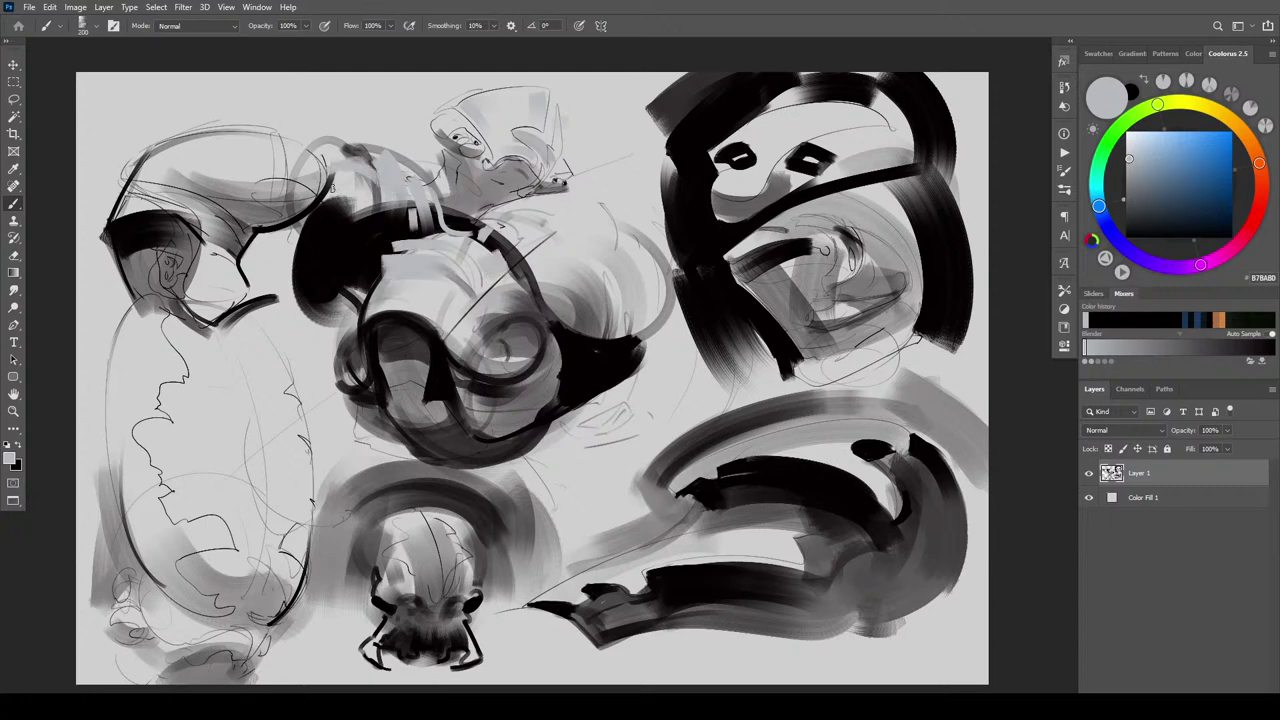
# Cover the lower front of the central head's black cap with broad light grey strokes to reshape its silhouette
pyautogui.press(']')
pyautogui.press(']')
pyautogui.press(']')
pyautogui.press(']')
pyautogui.press(']')
pyautogui.moveTo(294, 265)
pyautogui.mouseDown()
pyautogui.moveTo(333, 290)
pyautogui.moveTo(334, 273)
pyautogui.moveTo(355, 322)
pyautogui.moveTo(326, 246)
pyautogui.moveTo(368, 310)
pyautogui.moveTo(346, 238)
pyautogui.mouseUp()
pyautogui.press('[')
pyautogui.press('[')
pyautogui.press('[')
pyautogui.press('[')
pyautogui.press(']')
pyautogui.press(']')
pyautogui.press(']')
pyautogui.press(']')
pyautogui.press(']')
pyautogui.moveTo(340, 283)
pyautogui.mouseDown()
pyautogui.moveTo(313, 268)
pyautogui.moveTo(298, 322)
pyautogui.moveTo(318, 350)
pyautogui.mouseUp()
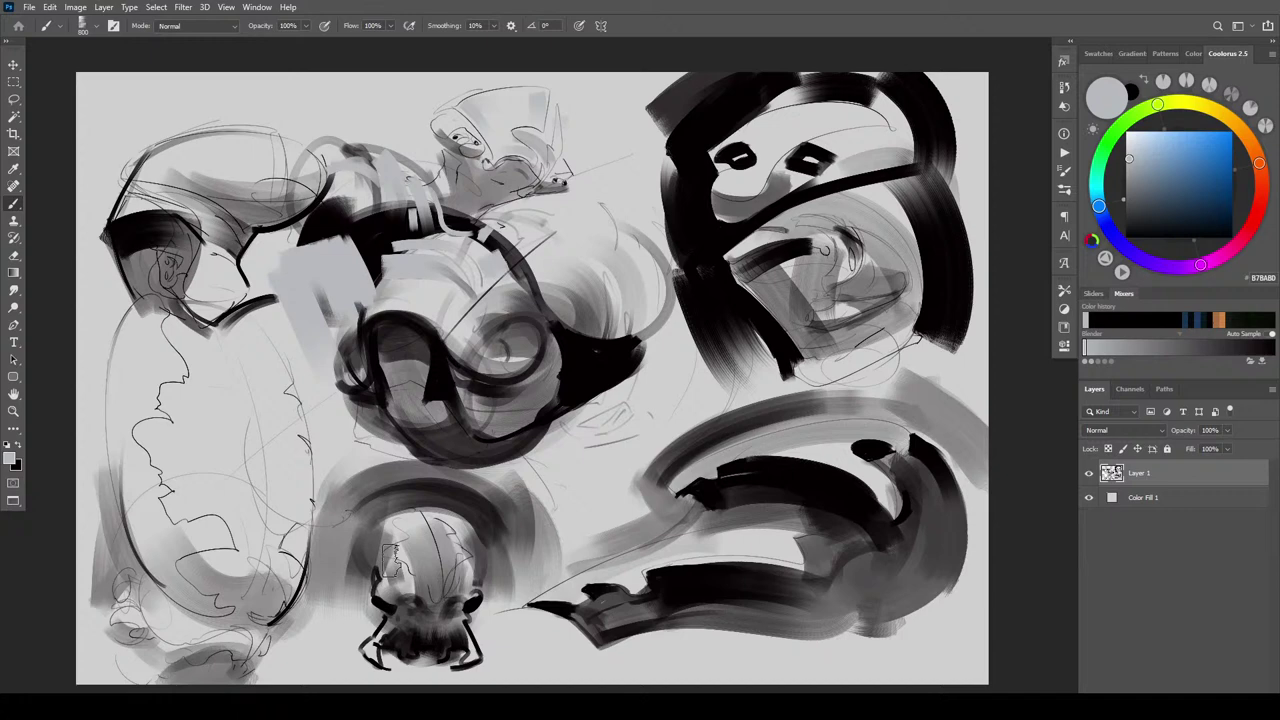
# Enlarge the brush to 1400 and cover the front of the central head and the area beside it with broad light grey strokes
pyautogui.press(']')
pyautogui.press(']')
pyautogui.press(']')
pyautogui.press(']')
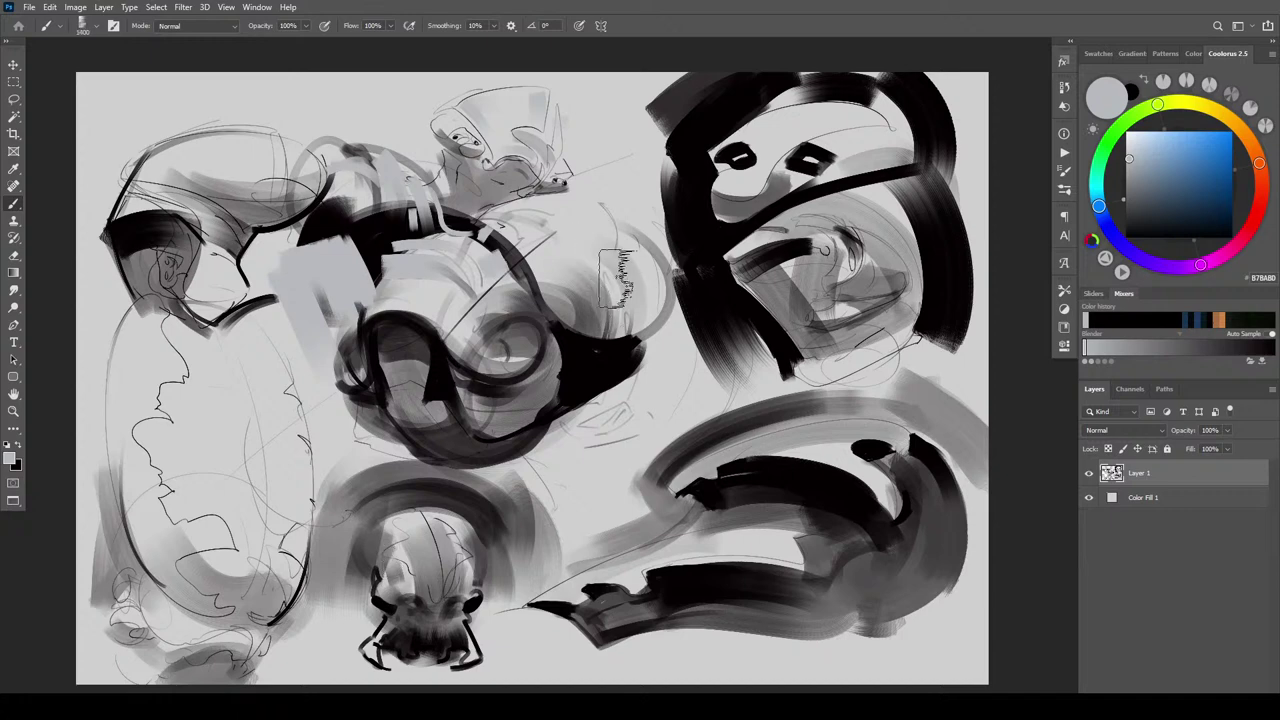
pyautogui.moveTo(612, 290)
pyautogui.mouseDown()
pyautogui.moveTo(583, 230)
pyautogui.moveTo(611, 305)
pyautogui.moveTo(558, 258)
pyautogui.moveTo(510, 242)
pyautogui.moveTo(598, 362)
pyautogui.moveTo(504, 242)
pyautogui.moveTo(538, 292)
pyautogui.moveTo(543, 348)
pyautogui.moveTo(505, 264)
pyautogui.mouseUp()
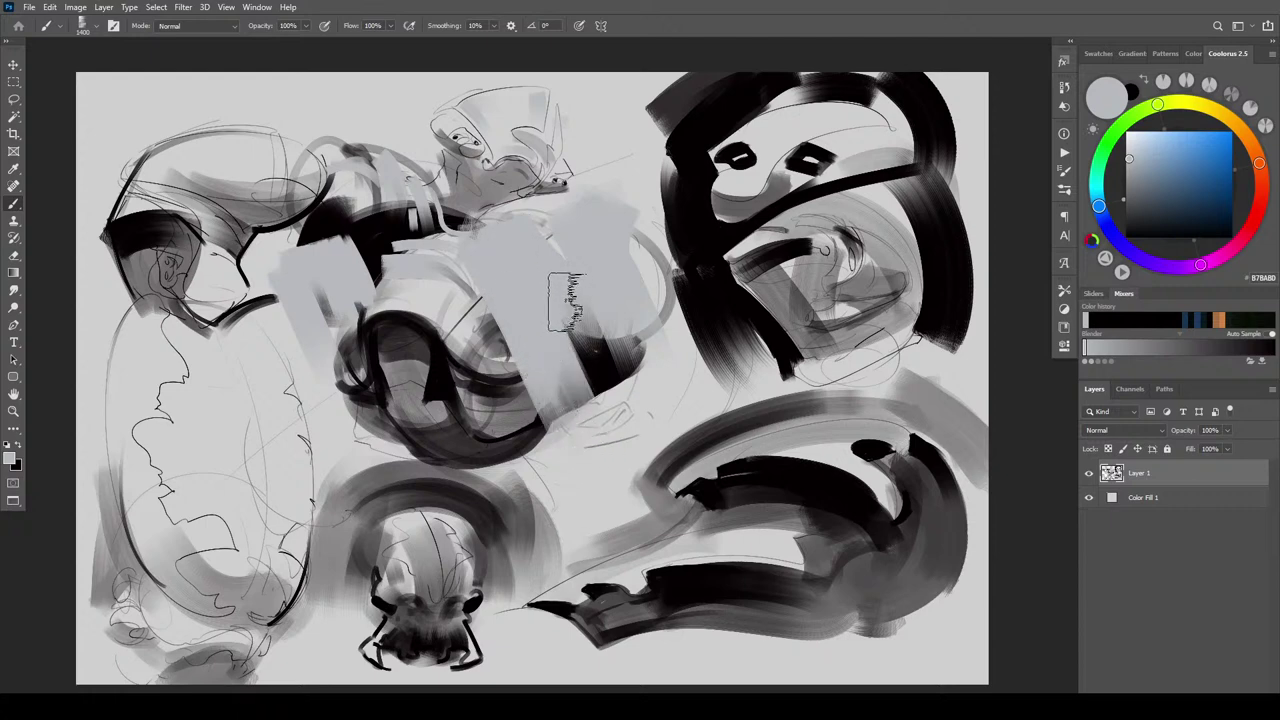
# Switch to black, sweep a soft dark arc over the top of the central form, and reinforce it with a smaller brush
pyautogui.press('x')
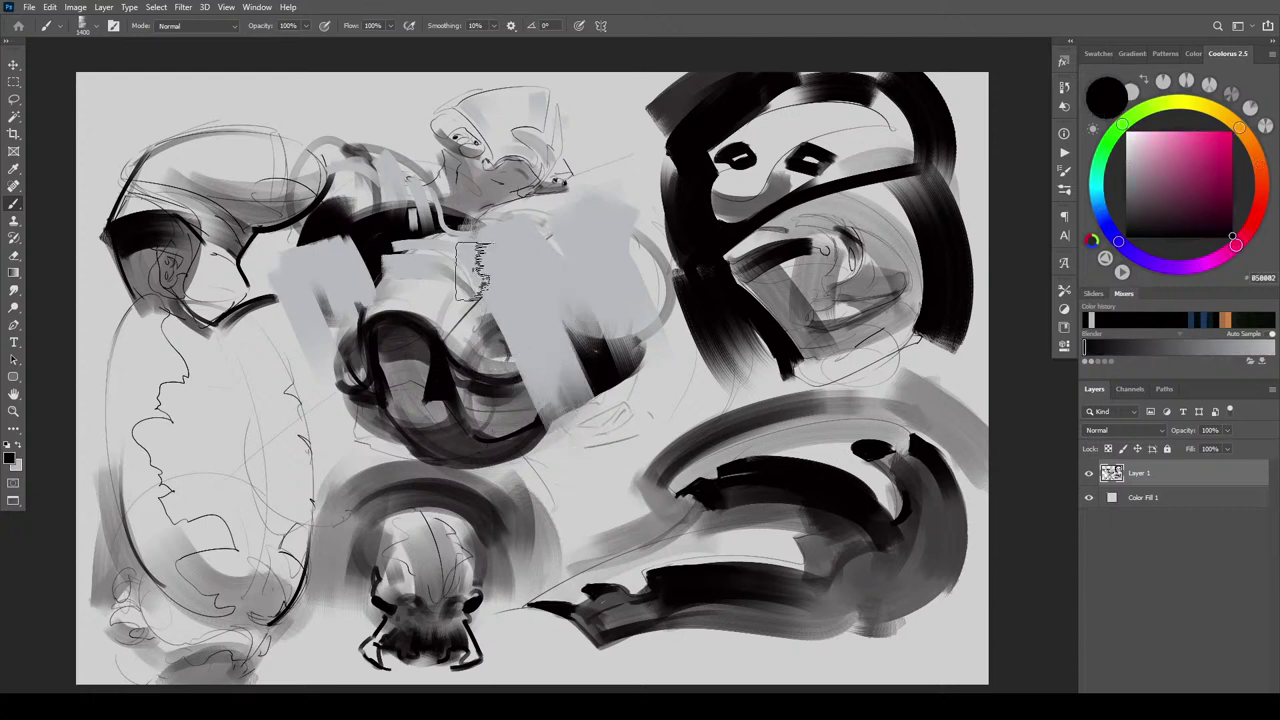
pyautogui.moveTo(412, 266)
pyautogui.mouseDown()
pyautogui.moveTo(488, 264)
pyautogui.moveTo(406, 270)
pyautogui.moveTo(524, 290)
pyautogui.mouseUp()
pyautogui.press('[')
pyautogui.press('[')
pyautogui.press('[')
pyautogui.press('[')
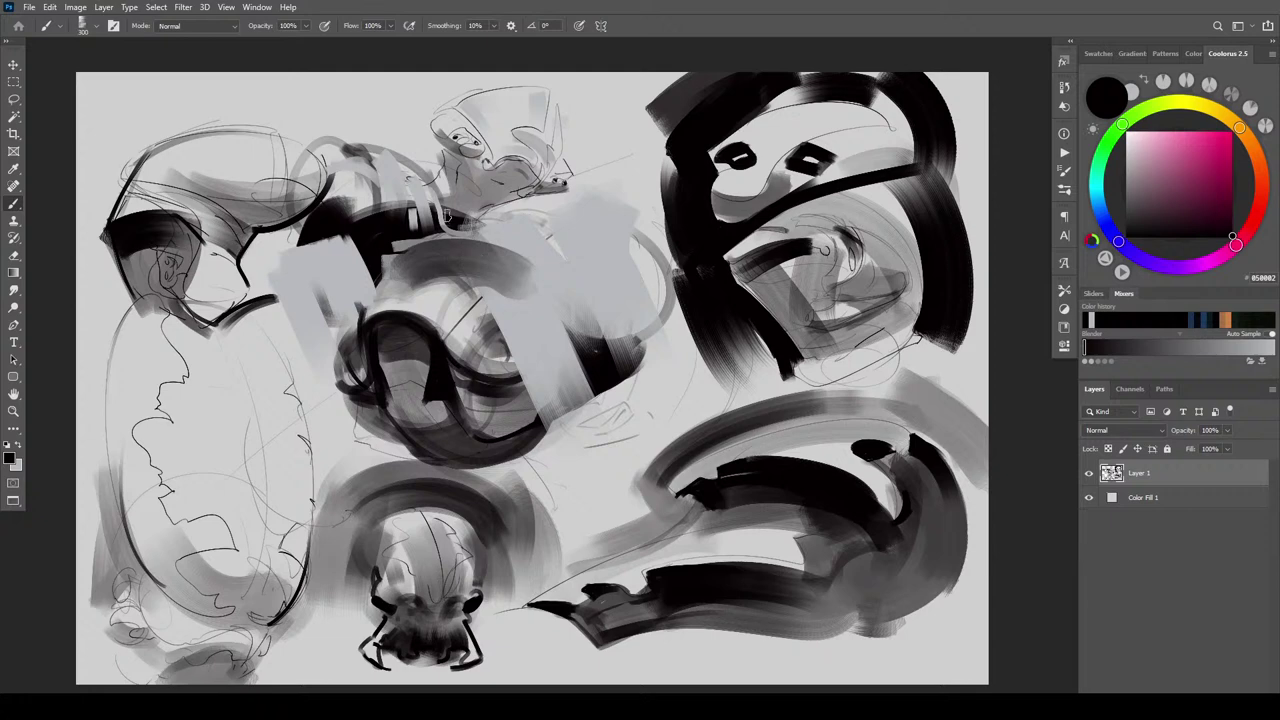
pyautogui.moveTo(448, 222)
pyautogui.mouseDown()
pyautogui.moveTo(490, 238)
pyautogui.moveTo(488, 266)
pyautogui.moveTo(524, 302)
pyautogui.mouseUp()
# Brush a ragged black mass between the upper-left helmet and the central form, undoing the last stroke
pyautogui.press('[')
pyautogui.press('[')
pyautogui.press('[')
pyautogui.press(']')
pyautogui.press(']')
pyautogui.press(']')
pyautogui.moveTo(345, 130)
pyautogui.mouseDown()
pyautogui.moveTo(275, 145)
pyautogui.moveTo(262, 190)
pyautogui.moveTo(335, 95)
pyautogui.moveTo(266, 188)
pyautogui.moveTo(276, 150)
pyautogui.moveTo(318, 133)
pyautogui.moveTo(366, 160)
pyautogui.moveTo(353, 167)
pyautogui.moveTo(373, 162)
pyautogui.moveTo(319, 180)
pyautogui.moveTo(320, 161)
pyautogui.moveTo(244, 186)
pyautogui.moveTo(328, 208)
pyautogui.moveTo(308, 218)
pyautogui.mouseUp()
pyautogui.hotkey('ctrl', 'z')
# Adjust the brush size and add short dark strokes over the light grey area beside the central arc
pyautogui.press('[')
pyautogui.press('[')
pyautogui.press('[')
pyautogui.press('[')
pyautogui.press('[')
pyautogui.press('[')
pyautogui.press(']')
pyautogui.press(']')
pyautogui.press(']')
pyautogui.press(']')
pyautogui.press(']')
pyautogui.press(']')
pyautogui.press('[')
pyautogui.press('[')
pyautogui.press('[')
pyautogui.moveTo(551, 270); pyautogui.dragTo(570, 320)
# Reduce the brush and draw dark bands from the central round form toward the lower right
pyautogui.press('[')
pyautogui.press('[')
pyautogui.press('[')
pyautogui.press('[')
pyautogui.moveTo(447, 333)
pyautogui.mouseDown()
pyautogui.moveTo(517, 330)
pyautogui.moveTo(427, 373)
pyautogui.moveTo(552, 365)
pyautogui.moveTo(449, 317)
pyautogui.moveTo(393, 322)
pyautogui.moveTo(465, 364)
pyautogui.moveTo(542, 373)
pyautogui.moveTo(498, 390)
pyautogui.moveTo(557, 365)
pyautogui.moveTo(617, 468)
pyautogui.mouseUp()
# Enlarge the brush and sweep two thick black limb shapes from the central form toward the lower-right creature
pyautogui.press('[')
pyautogui.press('[')
pyautogui.press('[')
pyautogui.press(']')
pyautogui.press(']')
pyautogui.press(']')
pyautogui.press(']')
pyautogui.press(']')
pyautogui.press(']')
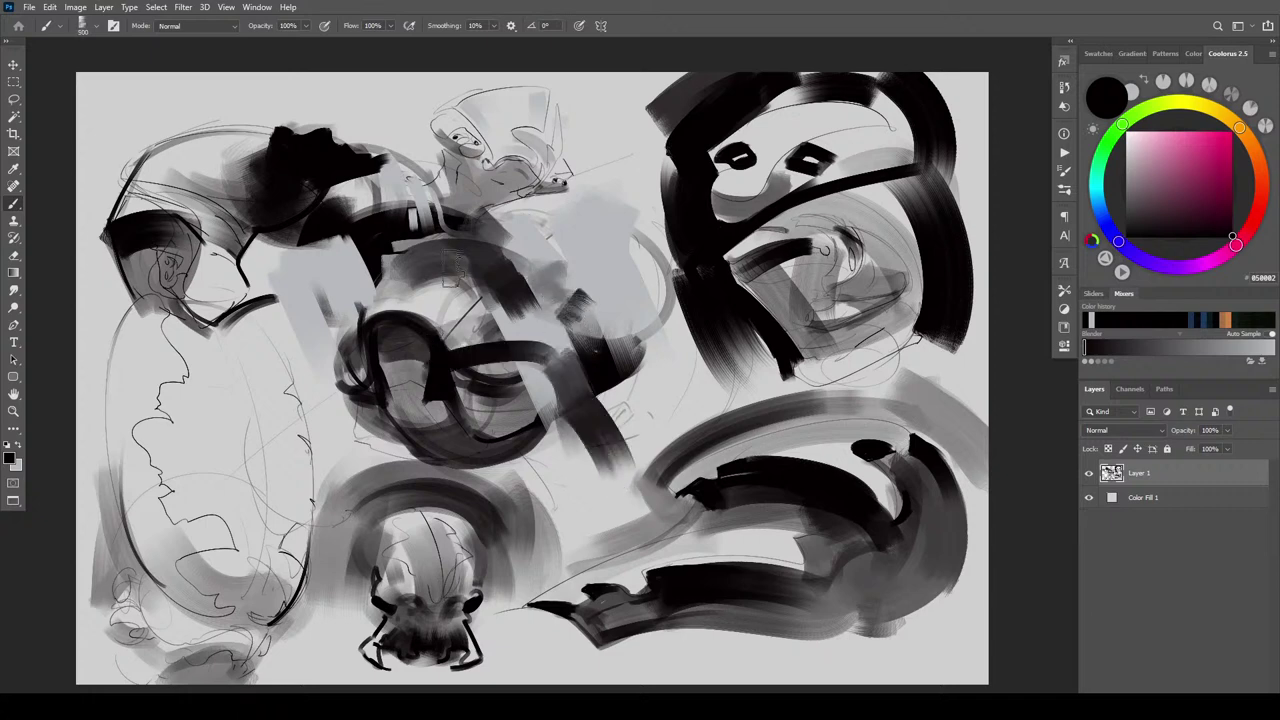
pyautogui.moveTo(440, 385)
pyautogui.mouseDown()
pyautogui.moveTo(513, 380)
pyautogui.moveTo(520, 425)
pyautogui.moveTo(680, 460)
pyautogui.mouseUp()
pyautogui.moveTo(600, 345)
pyautogui.mouseDown()
pyautogui.moveTo(740, 457)
pyautogui.moveTo(755, 412)
pyautogui.moveTo(785, 425)
pyautogui.mouseUp()
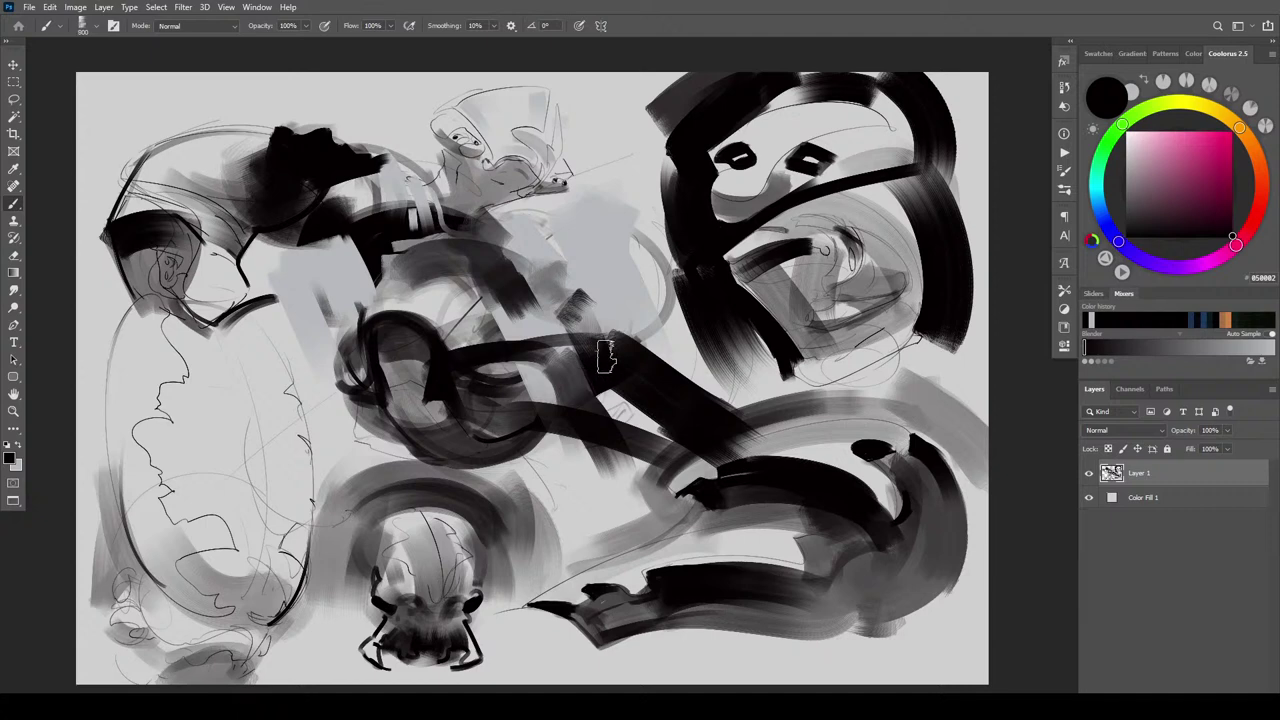
# Switch to light grey and brush highlights along the extended limb, the thigh and the round form's upper edge
pyautogui.press('x')
pyautogui.moveTo(617, 349)
pyautogui.mouseDown()
pyautogui.moveTo(606, 382)
pyautogui.moveTo(712, 424)
pyautogui.mouseUp()
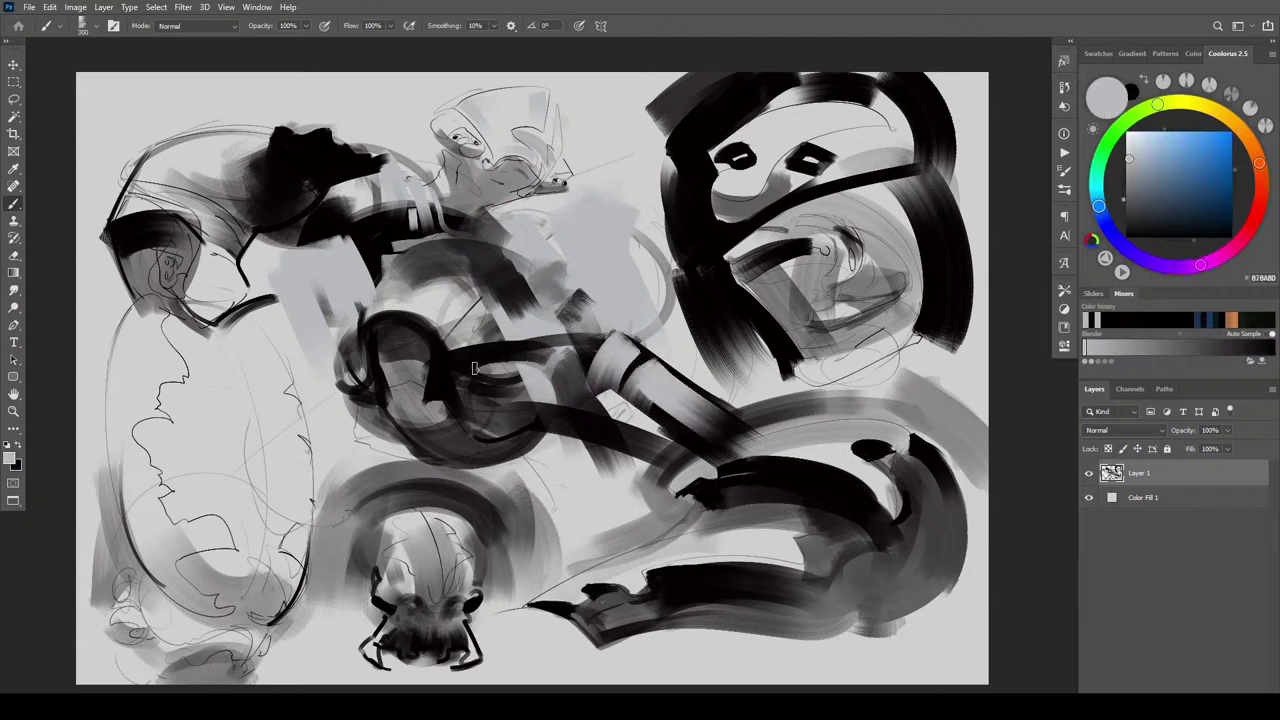
pyautogui.moveTo(456, 372); pyautogui.dragTo(572, 358)
pyautogui.press(']')
pyautogui.press(']')
pyautogui.press(']')
pyautogui.press(']')
pyautogui.moveTo(459, 389)
pyautogui.mouseDown()
pyautogui.moveTo(524, 359)
pyautogui.moveTo(590, 357)
pyautogui.mouseUp()
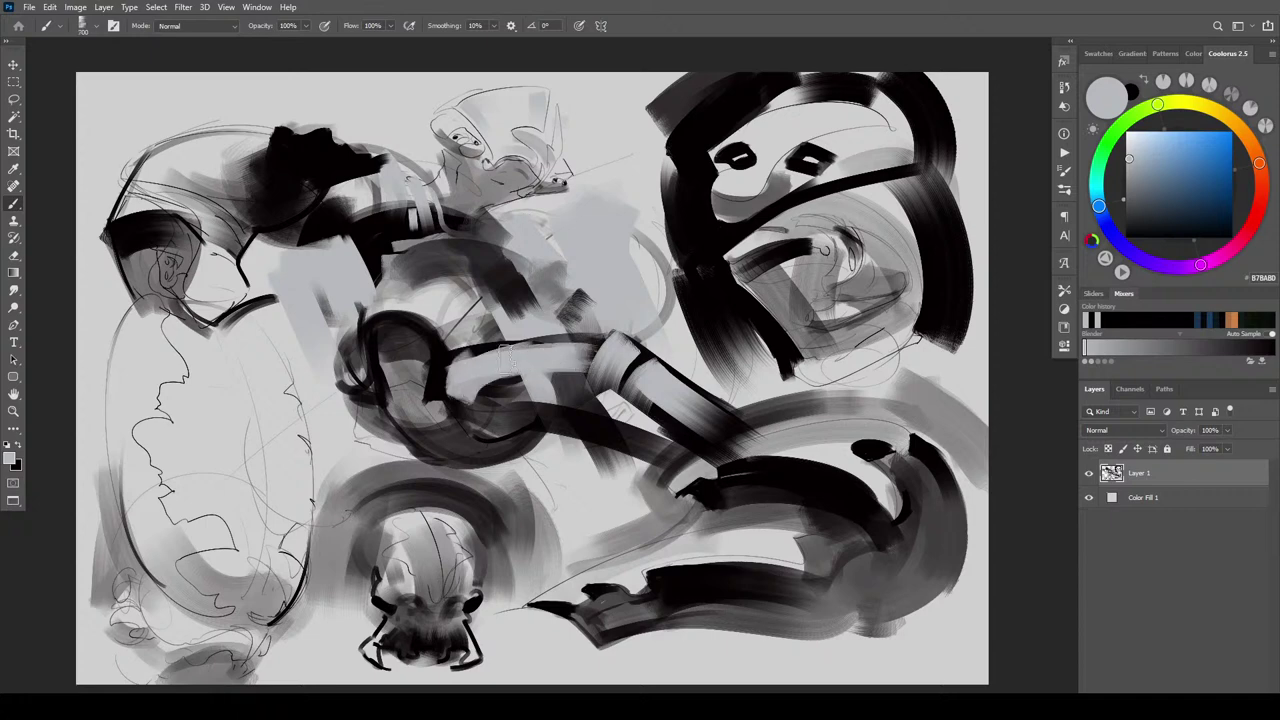
pyautogui.moveTo(419, 340)
pyautogui.mouseDown()
pyautogui.moveTo(371, 361)
pyautogui.moveTo(478, 352)
pyautogui.mouseUp()
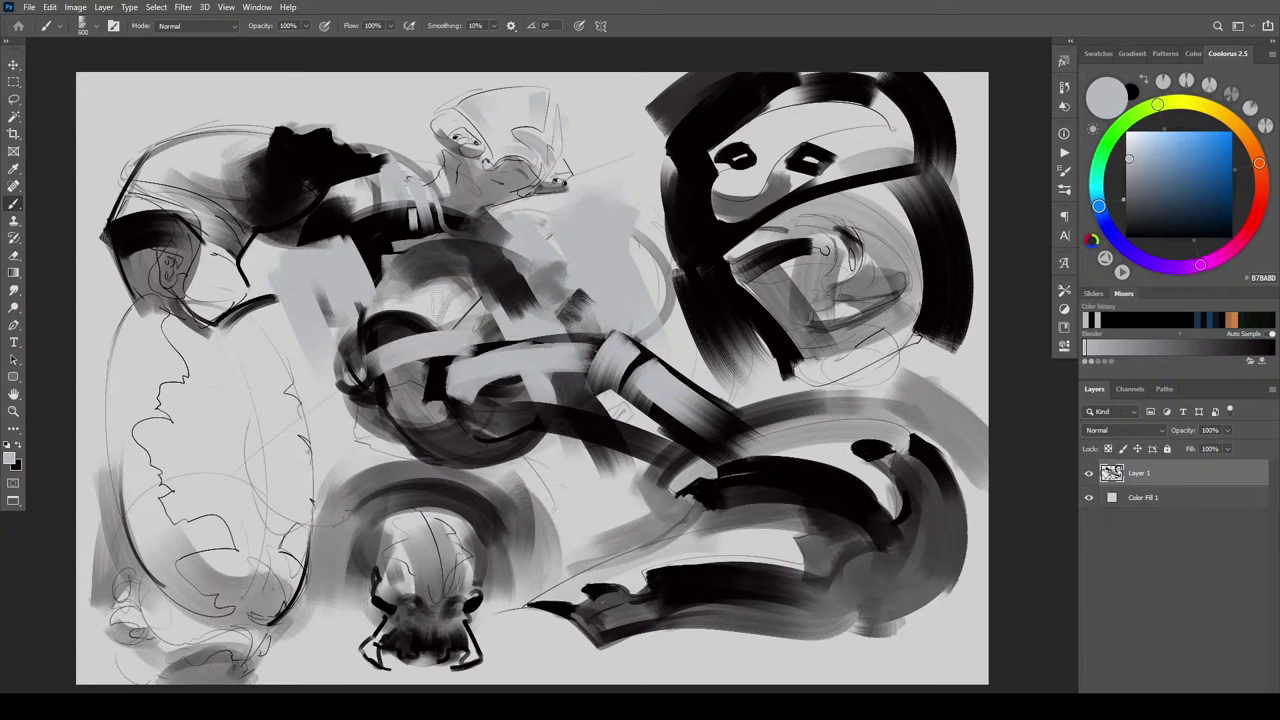
pyautogui.moveTo(393, 307); pyautogui.dragTo(444, 302)
# Sample black, undo the long curved attempts, and draw a small filled loop on the outer end of the central round form
pyautogui.keyDown('alt'); pyautogui.click(479, 346); pyautogui.keyUp('alt')
pyautogui.moveTo(463, 338)
pyautogui.mouseDown()
pyautogui.moveTo(365, 314)
pyautogui.moveTo(448, 346)
pyautogui.moveTo(300, 364)
pyautogui.mouseUp()
pyautogui.hotkey('ctrl', 'z')
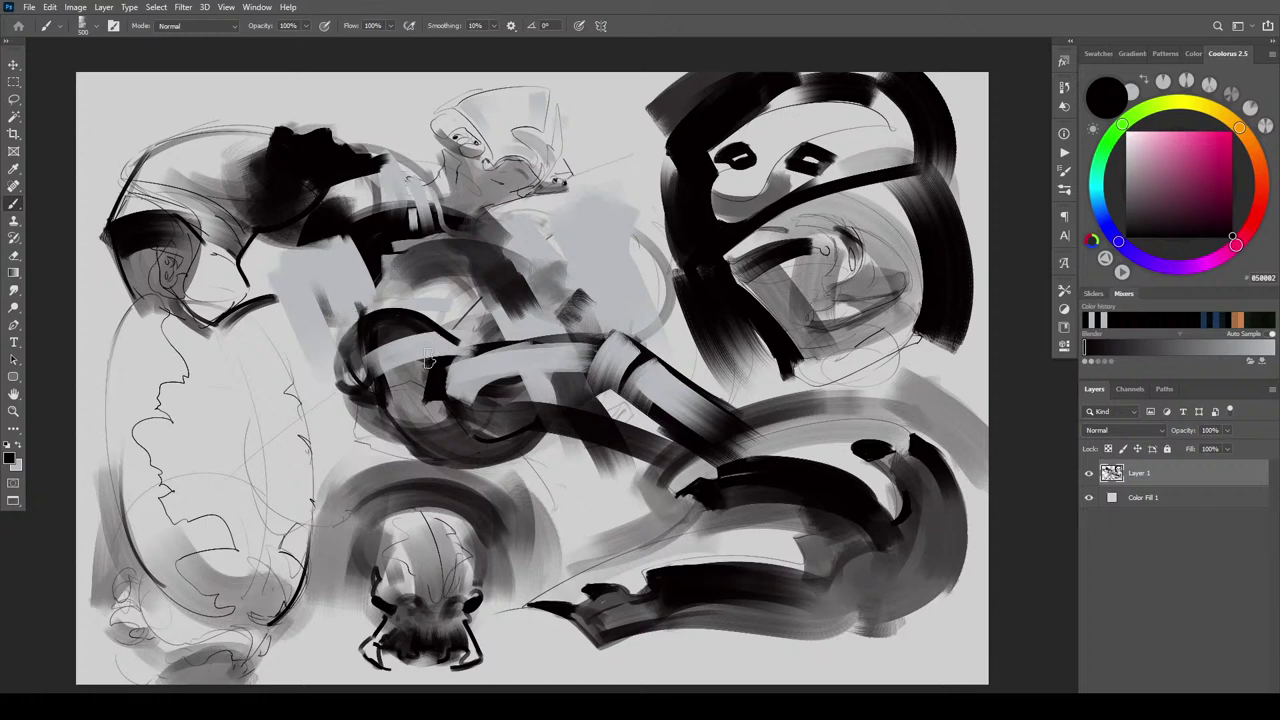
pyautogui.moveTo(410, 370)
pyautogui.mouseDown()
pyautogui.moveTo(290, 372)
pyautogui.moveTo(443, 339)
pyautogui.mouseUp()
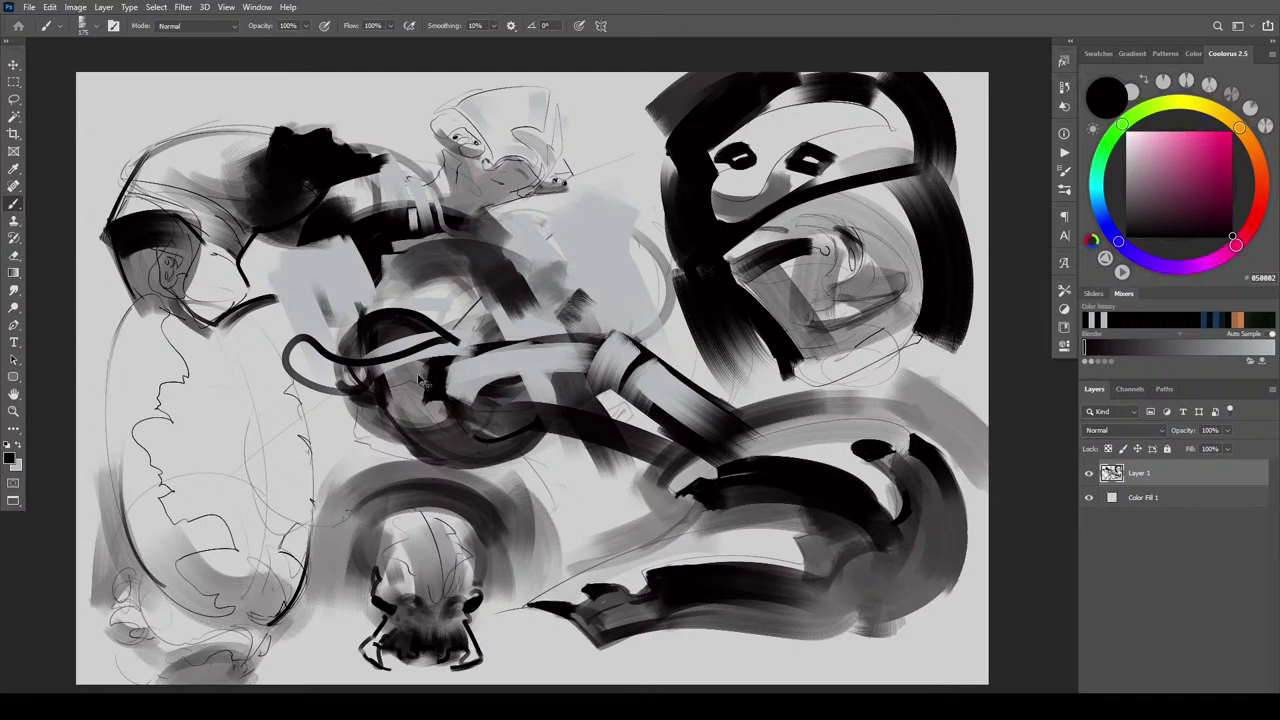
pyautogui.hotkey('ctrl', 'z')
pyautogui.moveTo(366, 388); pyautogui.dragTo(446, 350)
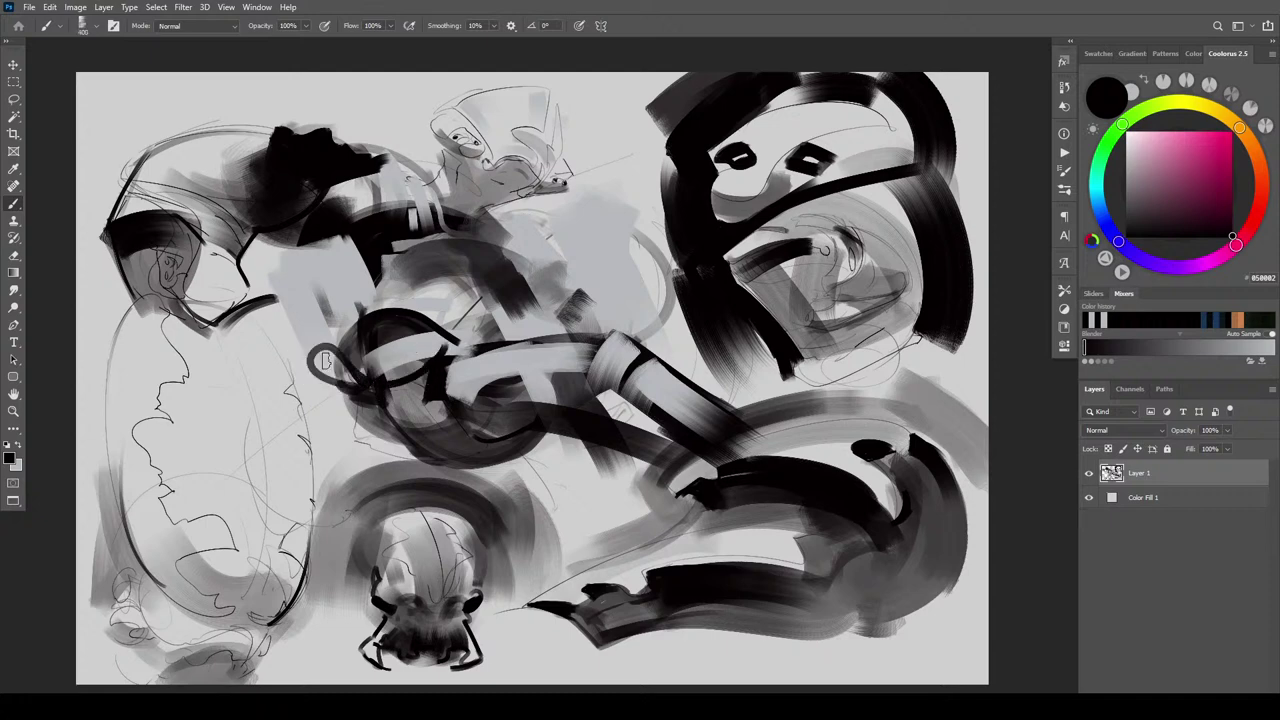
pyautogui.moveTo(325, 362)
pyautogui.mouseDown()
pyautogui.moveTo(350, 385)
pyautogui.moveTo(386, 382)
pyautogui.mouseUp()
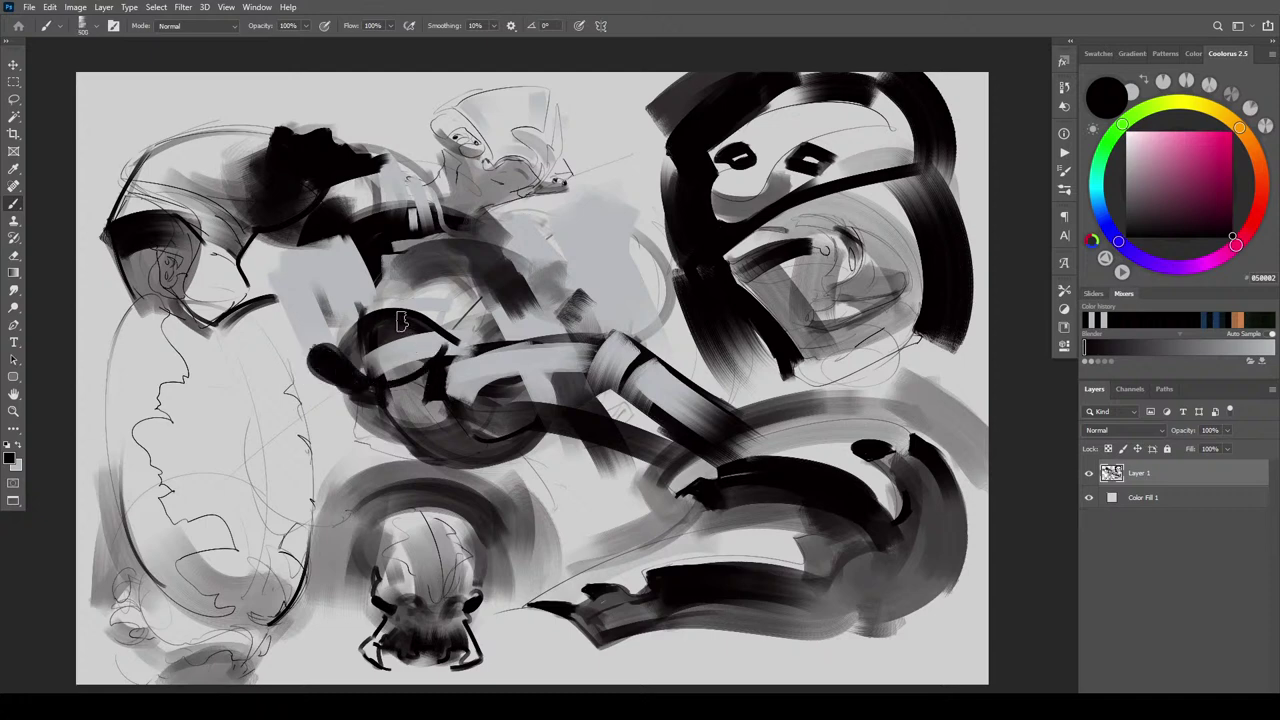
# Clean the central round form with light grey and cut light notches into the upper edge of the upper-left black mass
pyautogui.press('x')
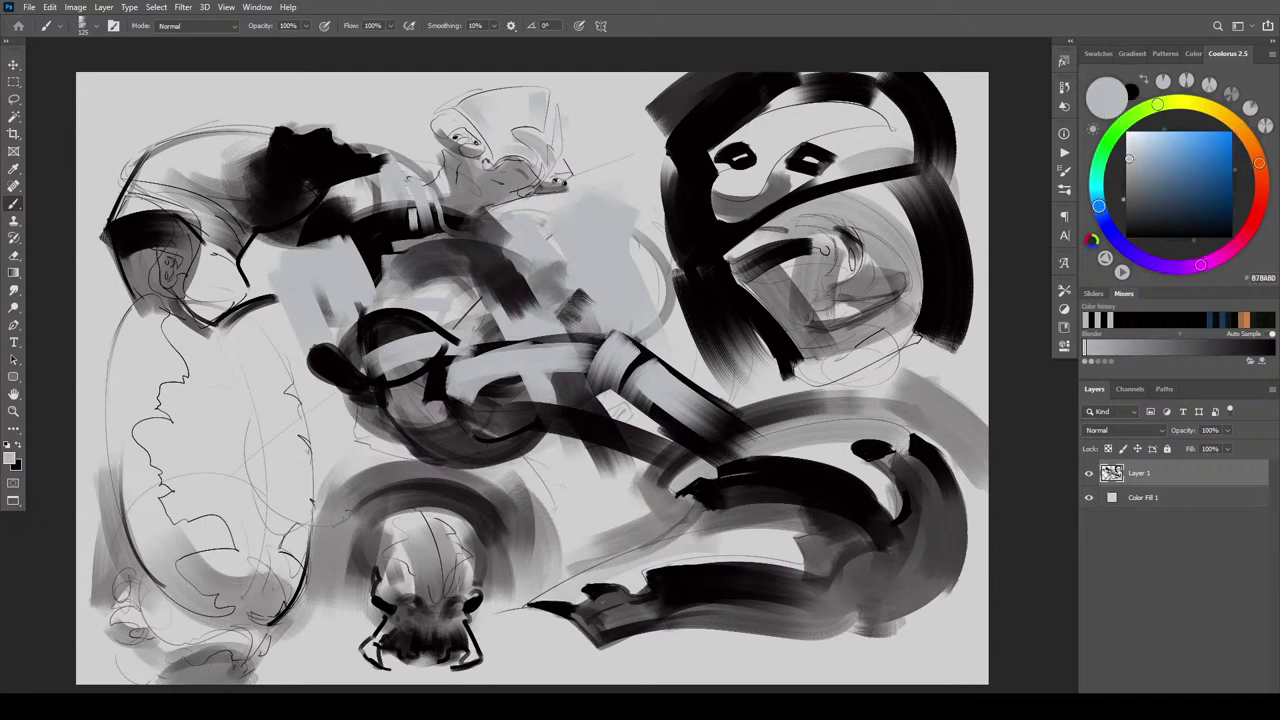
pyautogui.moveTo(338, 335)
pyautogui.mouseDown()
pyautogui.moveTo(383, 374)
pyautogui.moveTo(414, 365)
pyautogui.moveTo(424, 336)
pyautogui.mouseUp()
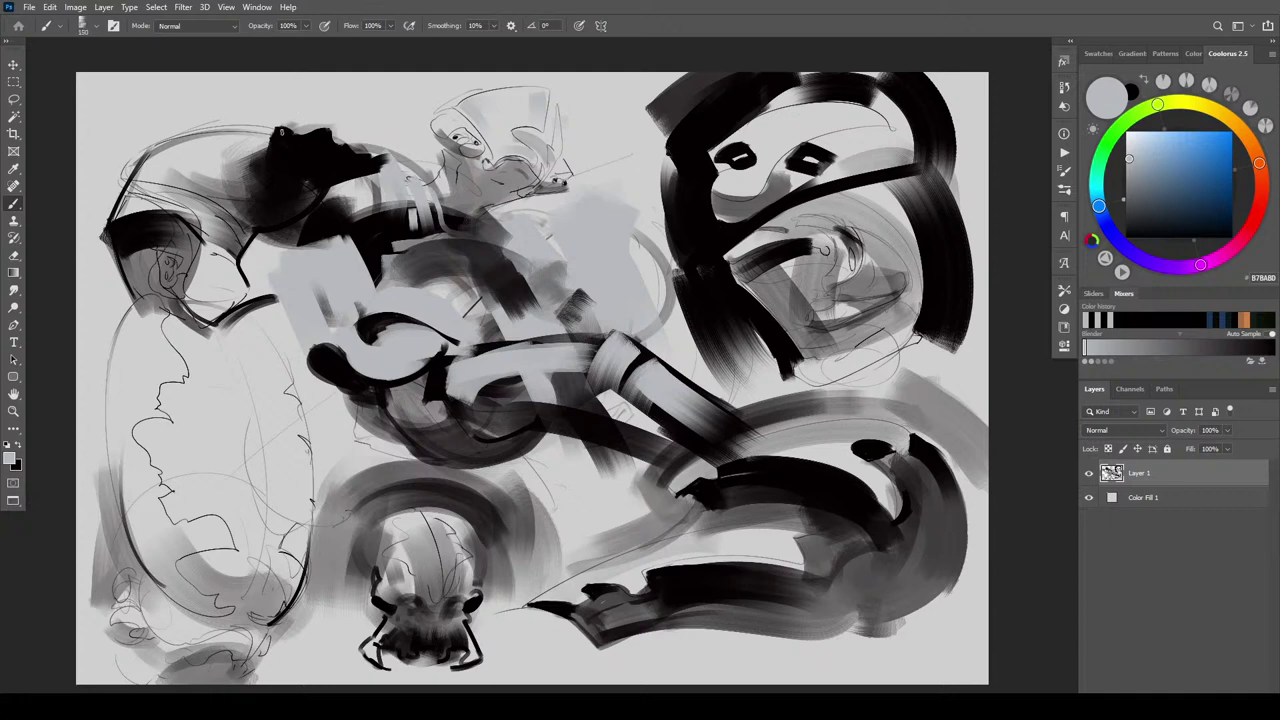
pyautogui.press(']')
pyautogui.press(']')
pyautogui.hotkey('ctrl', 'z')
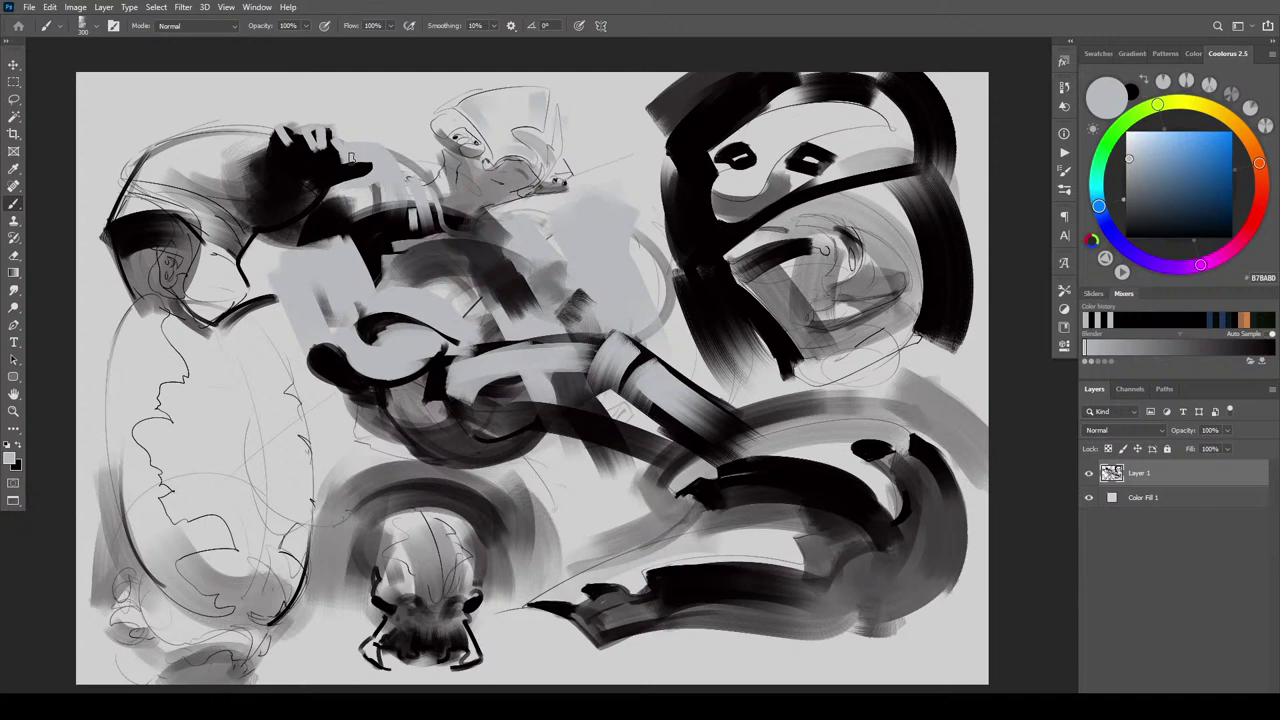
# Refine the fingers of the black hand shape with alternating black and light grey dabs
pyautogui.press('x')
pyautogui.moveTo(343, 143)
pyautogui.mouseDown()
pyautogui.moveTo(335, 156)
pyautogui.moveTo(336, 131)
pyautogui.mouseUp()
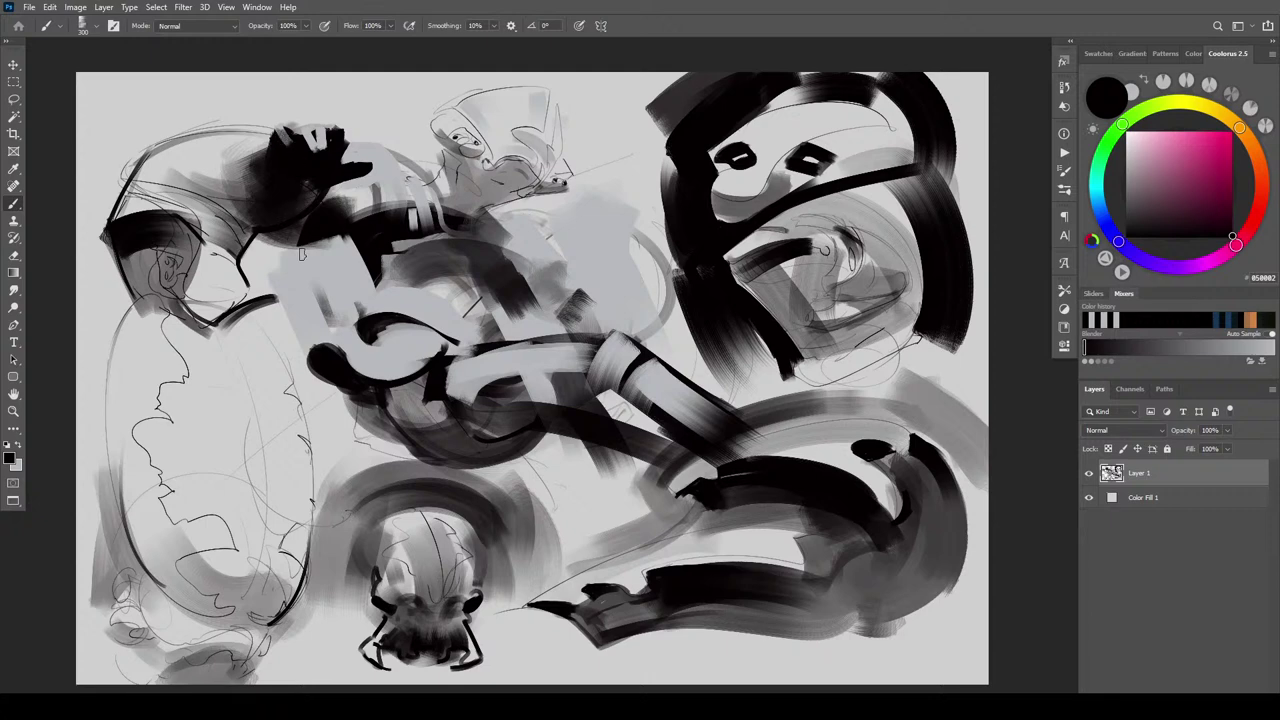
pyautogui.press('x')
pyautogui.moveTo(342, 135)
pyautogui.mouseDown()
pyautogui.moveTo(338, 154)
pyautogui.moveTo(358, 137)
pyautogui.moveTo(341, 133)
pyautogui.mouseUp()
pyautogui.press('x')
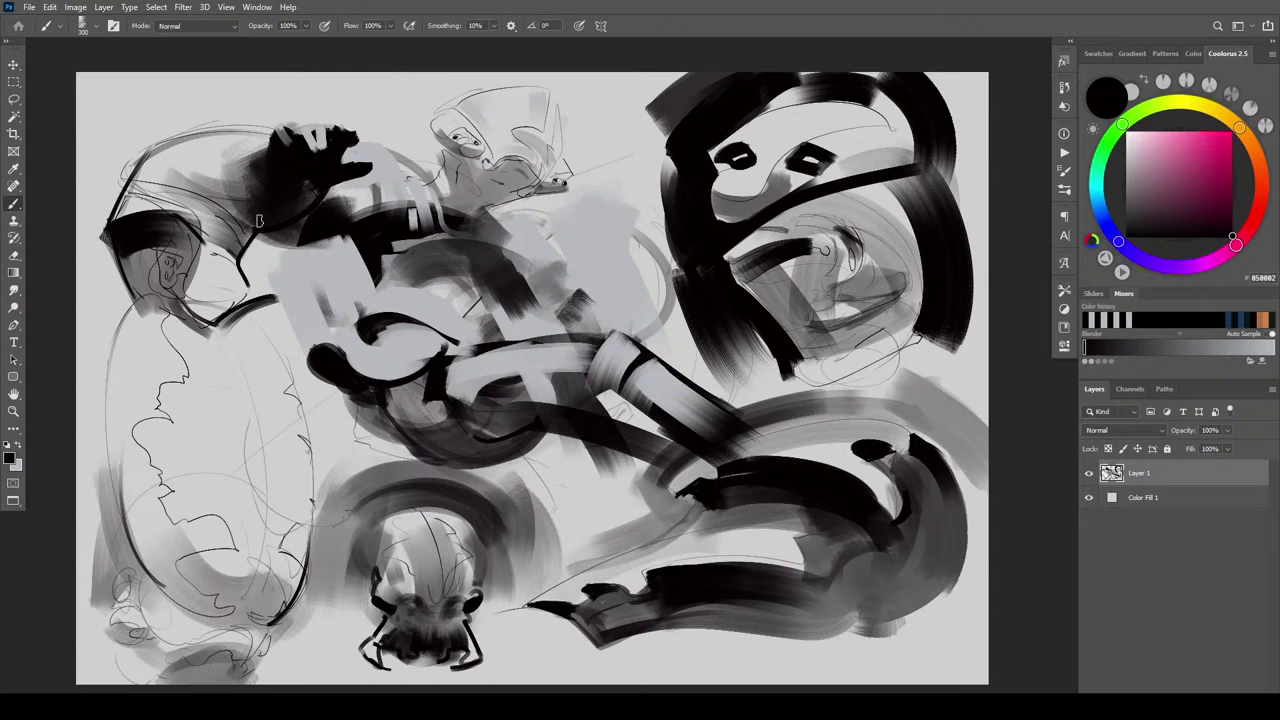
# Brush a light grey curve across the black hand's wrist and lighten the area beneath it
pyautogui.press('x')
pyautogui.moveTo(262, 194)
pyautogui.mouseDown()
pyautogui.moveTo(313, 202)
pyautogui.moveTo(274, 205)
pyautogui.moveTo(315, 205)
pyautogui.moveTo(264, 204)
pyautogui.moveTo(258, 188)
pyautogui.moveTo(315, 205)
pyautogui.moveTo(266, 197)
pyautogui.moveTo(309, 207)
pyautogui.moveTo(265, 202)
pyautogui.moveTo(293, 213)
pyautogui.moveTo(258, 231)
pyautogui.moveTo(282, 249)
pyautogui.moveTo(313, 252)
pyautogui.moveTo(365, 250)
pyautogui.mouseUp()
pyautogui.press('x')
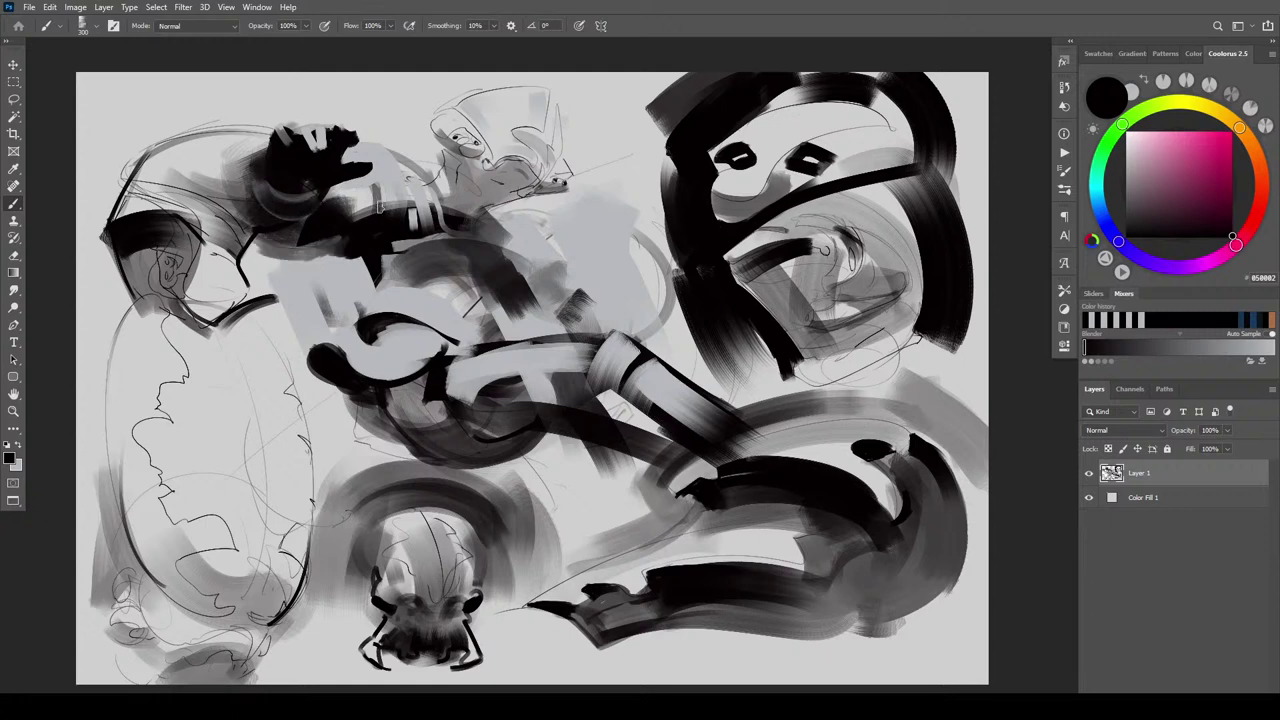
# Add a black wedge beside the hand, below the small top head, and touch up the shoulder with light grey
pyautogui.moveTo(384, 172)
pyautogui.mouseDown()
pyautogui.moveTo(430, 162)
pyautogui.moveTo(428, 150)
pyautogui.moveTo(418, 168)
pyautogui.moveTo(400, 150)
pyautogui.moveTo(412, 175)
pyautogui.moveTo(397, 154)
pyautogui.moveTo(426, 151)
pyautogui.moveTo(410, 168)
pyautogui.moveTo(404, 153)
pyautogui.moveTo(386, 165)
pyautogui.mouseUp()
pyautogui.press('x')
pyautogui.press('x')
pyautogui.keyDown('alt'); pyautogui.click(497, 214); pyautogui.keyUp('alt')
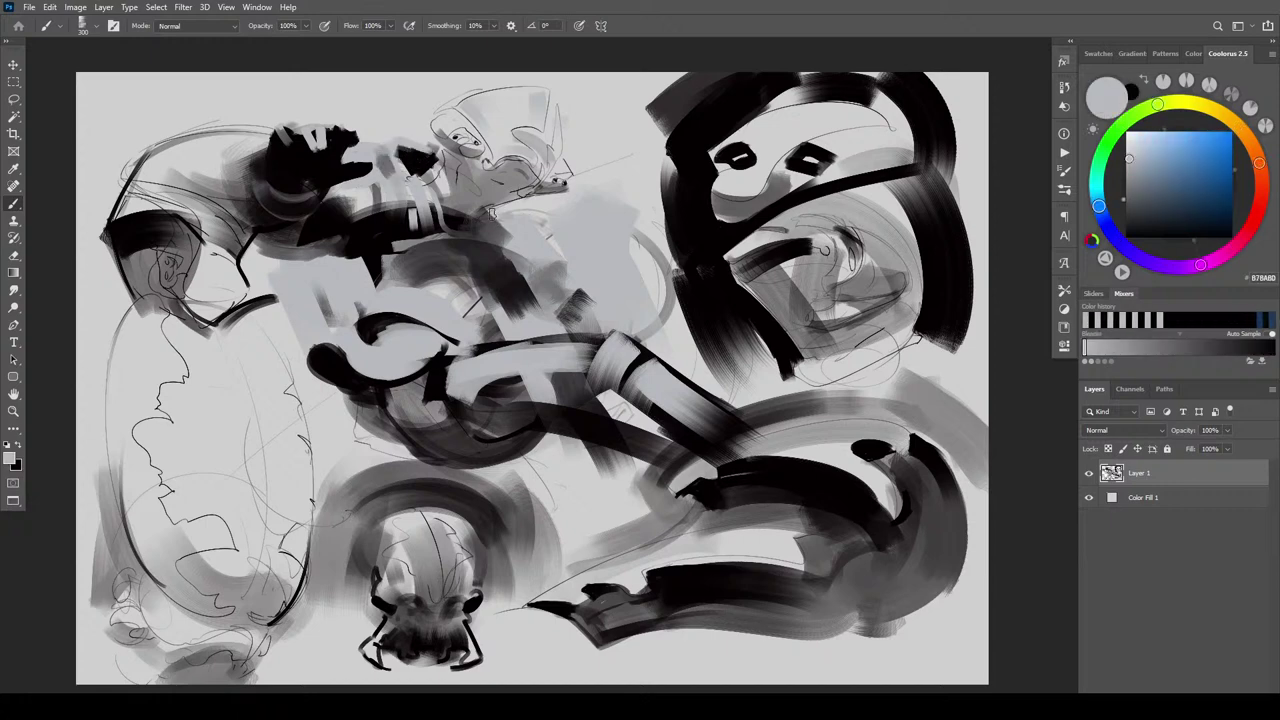
pyautogui.press('x')
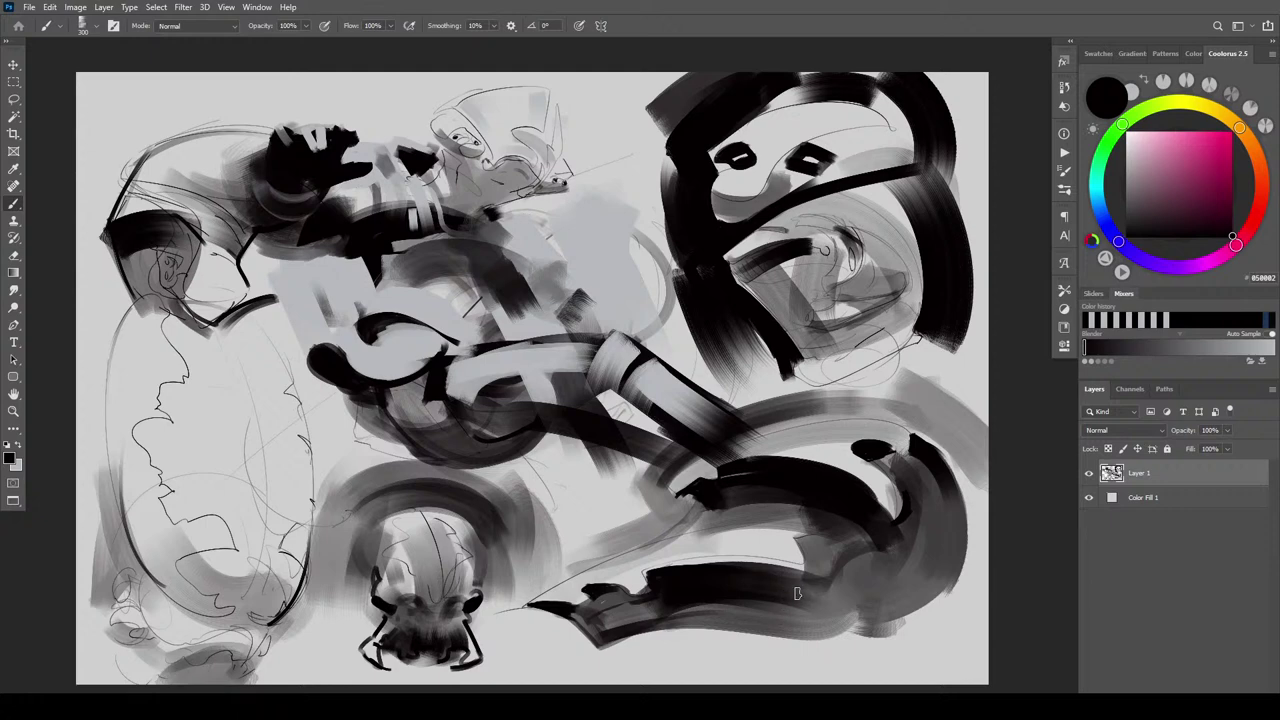
# Enlarge the brush and shade the area beneath the central figure's dark arc with dark grey
pyautogui.press(']')
pyautogui.press(']')
pyautogui.moveTo(413, 275)
pyautogui.mouseDown()
pyautogui.moveTo(482, 320)
pyautogui.moveTo(433, 250)
pyautogui.moveTo(472, 300)
pyautogui.moveTo(423, 272)
pyautogui.moveTo(438, 253)
pyautogui.moveTo(420, 258)
pyautogui.moveTo(476, 246)
pyautogui.mouseUp()
# Fill the central figure's lower body and thigh with solid black up to the light limb
pyautogui.press('[')
pyautogui.press('[')
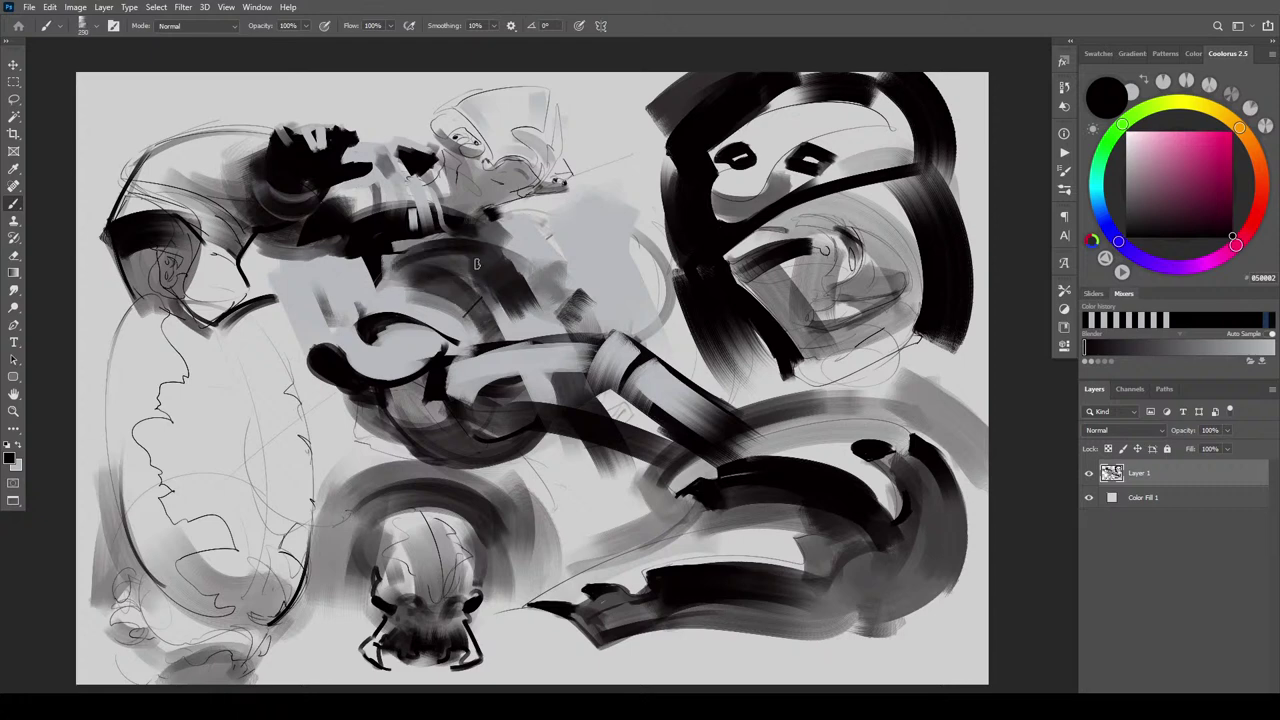
pyautogui.moveTo(480, 390)
pyautogui.mouseDown()
pyautogui.moveTo(386, 405)
pyautogui.moveTo(435, 371)
pyautogui.moveTo(393, 393)
pyautogui.moveTo(408, 427)
pyautogui.moveTo(379, 395)
pyautogui.moveTo(437, 380)
pyautogui.moveTo(445, 427)
pyautogui.moveTo(477, 425)
pyautogui.moveTo(448, 425)
pyautogui.moveTo(563, 375)
pyautogui.moveTo(437, 391)
pyautogui.moveTo(565, 347)
pyautogui.moveTo(463, 373)
pyautogui.moveTo(573, 360)
pyautogui.moveTo(528, 405)
pyautogui.moveTo(606, 364)
pyautogui.mouseUp()
# Extend a broad black limb from the central figure's lower body down between the two lower creatures
pyautogui.press('[')
pyautogui.press('[')
pyautogui.press('[')
pyautogui.press('[')
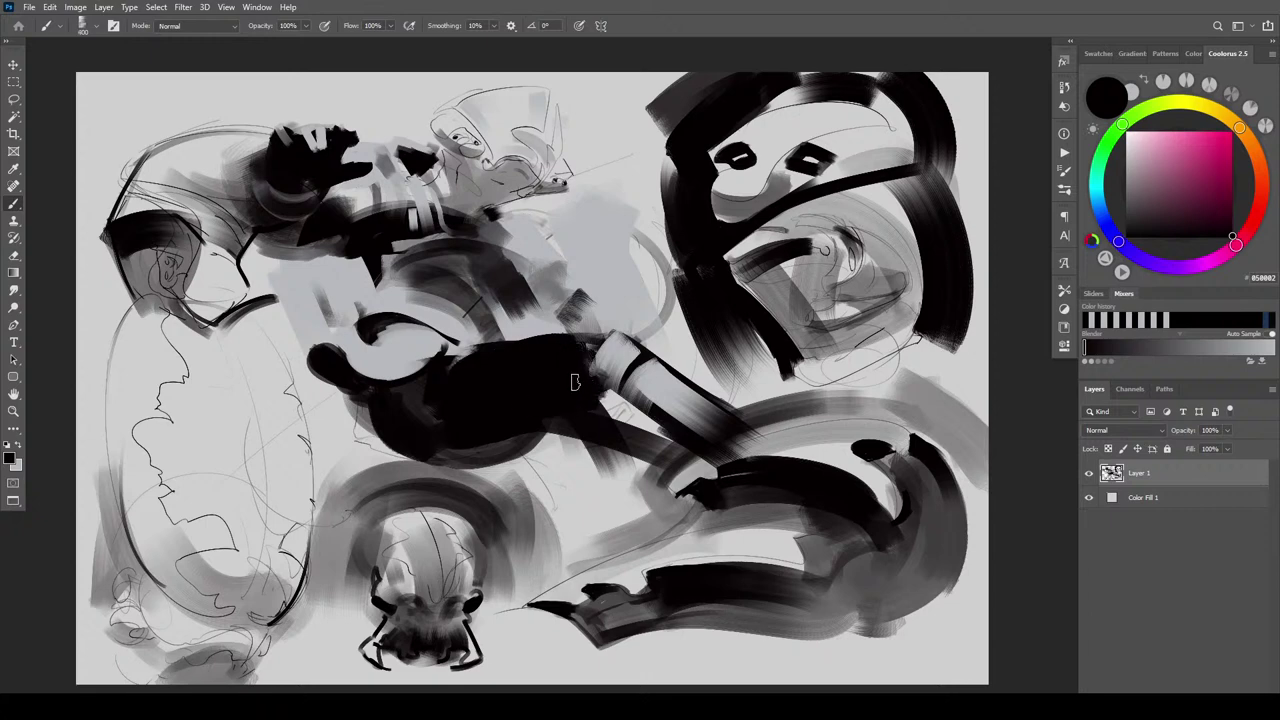
pyautogui.moveTo(546, 452)
pyautogui.mouseDown()
pyautogui.moveTo(592, 487)
pyautogui.moveTo(493, 443)
pyautogui.moveTo(483, 456)
pyautogui.moveTo(561, 504)
pyautogui.moveTo(514, 453)
pyautogui.moveTo(583, 511)
pyautogui.moveTo(550, 506)
pyautogui.moveTo(540, 489)
pyautogui.moveTo(609, 543)
pyautogui.mouseUp()
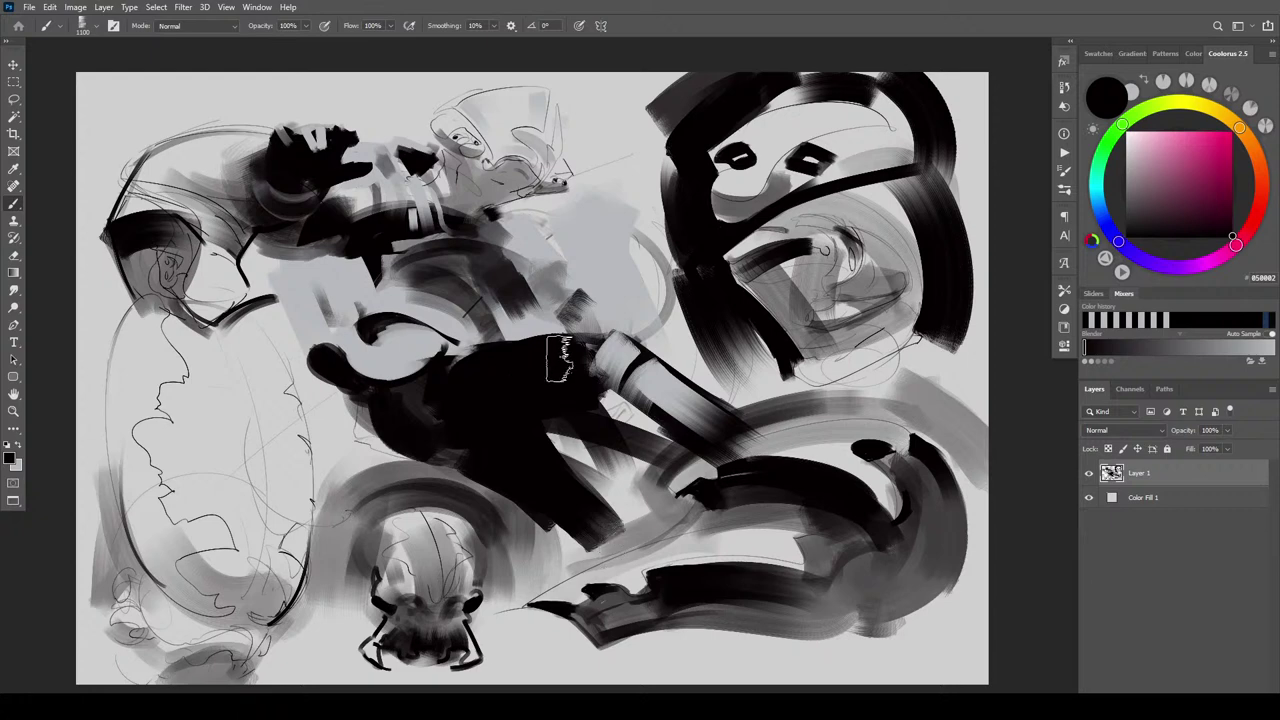
# Enlarge the brush and darken the lower face of the upper-right head with broad translucent black strokes
pyautogui.press('[')
pyautogui.press('[')
pyautogui.press('[')
pyautogui.press(']')
pyautogui.press(']')
pyautogui.press(']')
pyautogui.press(']')
pyautogui.moveTo(813, 246)
pyautogui.mouseDown()
pyautogui.moveTo(850, 263)
pyautogui.moveTo(770, 283)
pyautogui.moveTo(859, 263)
pyautogui.moveTo(762, 300)
pyautogui.moveTo(865, 303)
pyautogui.moveTo(804, 338)
pyautogui.moveTo(880, 313)
pyautogui.moveTo(778, 352)
pyautogui.moveTo(919, 283)
pyautogui.moveTo(779, 372)
pyautogui.moveTo(904, 262)
pyautogui.moveTo(850, 330)
pyautogui.moveTo(910, 236)
pyautogui.mouseUp()
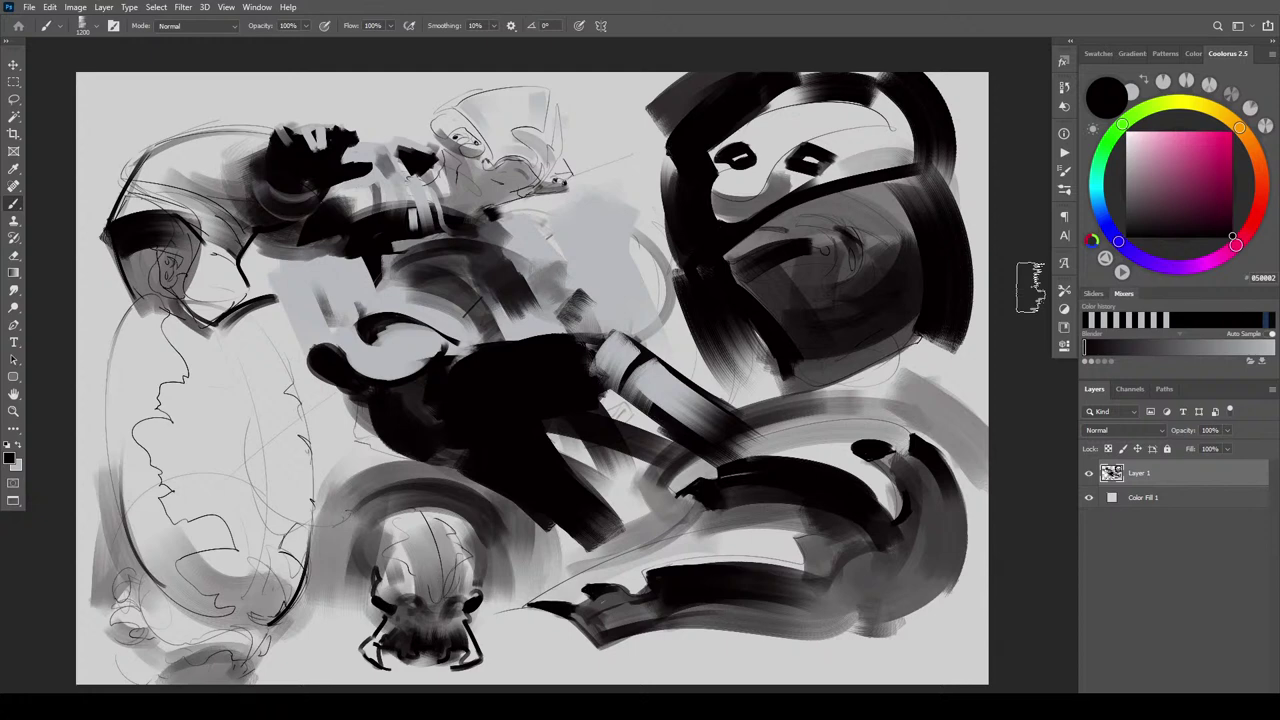
# Reduce the brush and add black accents below the upper-right head's diagonal band and across its lower face
pyautogui.press('[')
pyautogui.press('[')
pyautogui.press('[')
pyautogui.press('[')
pyautogui.press('[')
pyautogui.press('[')
pyautogui.press('[')
pyautogui.moveTo(868, 188)
pyautogui.mouseDown()
pyautogui.moveTo(902, 186)
pyautogui.moveTo(902, 199)
pyautogui.mouseUp()
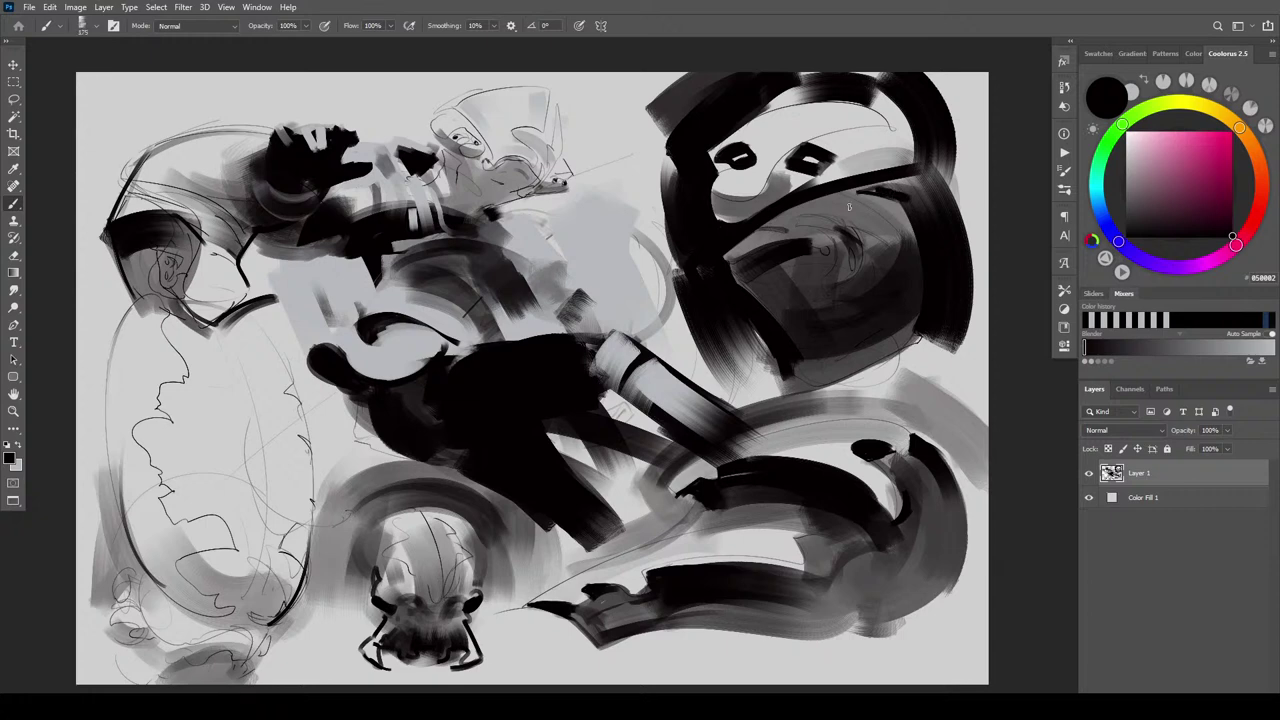
pyautogui.moveTo(758, 252)
pyautogui.mouseDown()
pyautogui.moveTo(803, 265)
pyautogui.moveTo(829, 256)
pyautogui.moveTo(800, 268)
pyautogui.moveTo(836, 258)
pyautogui.moveTo(753, 294)
pyautogui.moveTo(771, 285)
pyautogui.moveTo(780, 312)
pyautogui.moveTo(769, 295)
pyautogui.moveTo(842, 266)
pyautogui.mouseUp()
# Enlarge the brush and spread a solid black mass across the middle of the upper-right head's lower face
pyautogui.press(']')
pyautogui.press(']')
pyautogui.press(']')
pyautogui.press(']')
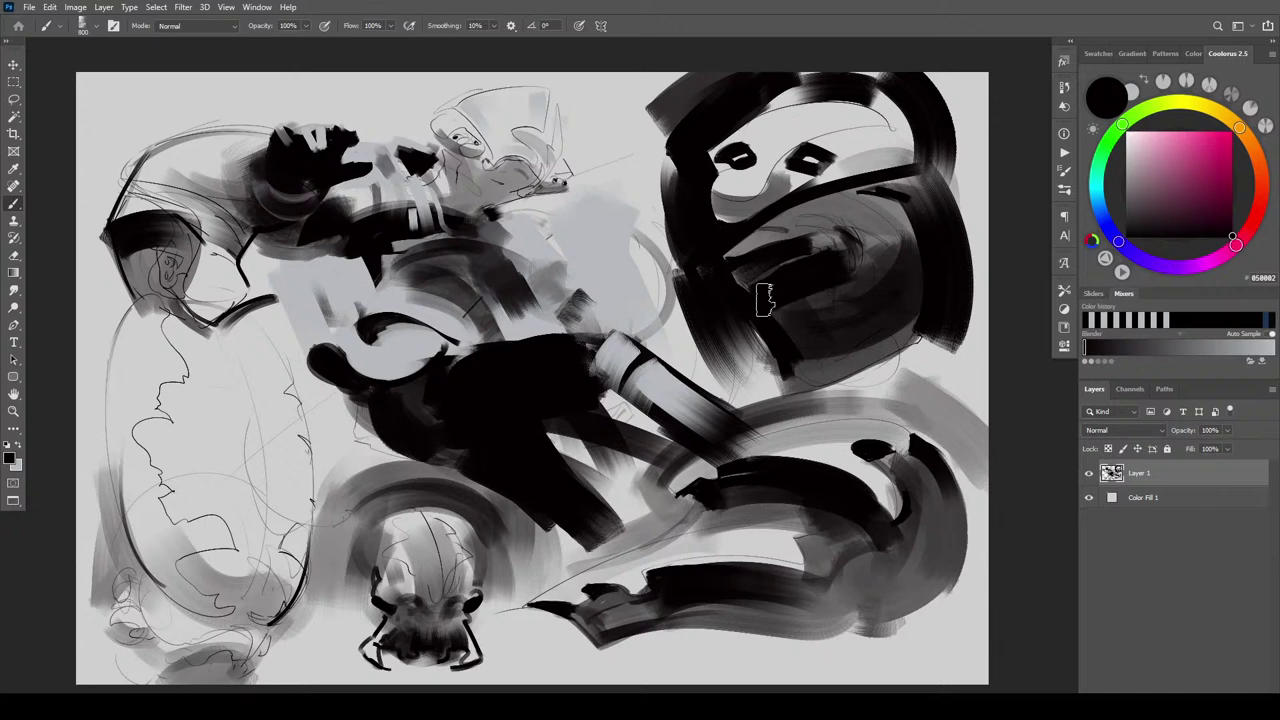
pyautogui.moveTo(765, 300); pyautogui.dragTo(840, 268)
pyautogui.press('[')
pyautogui.press('[')
pyautogui.press('[')
pyautogui.press(']')
pyautogui.press(']')
pyautogui.press(']')
pyautogui.press(']')
pyautogui.press(']')
pyautogui.moveTo(795, 317)
pyautogui.mouseDown()
pyautogui.moveTo(786, 306)
pyautogui.moveTo(836, 274)
pyautogui.mouseUp()
# Fill the remaining grey gaps along the inner side of the upper-right head's lower face with black
pyautogui.press('[')
pyautogui.press('[')
pyautogui.press('[')
pyautogui.press('[')
pyautogui.press('[')
pyautogui.press('[')
pyautogui.moveTo(745, 284)
pyautogui.mouseDown()
pyautogui.moveTo(842, 255)
pyautogui.moveTo(745, 289)
pyautogui.moveTo(938, 198)
pyautogui.moveTo(812, 278)
pyautogui.moveTo(909, 251)
pyautogui.moveTo(824, 275)
pyautogui.moveTo(905, 247)
pyautogui.moveTo(817, 290)
pyautogui.moveTo(833, 284)
pyautogui.moveTo(809, 307)
pyautogui.mouseUp()
pyautogui.press(']')
pyautogui.press(']')
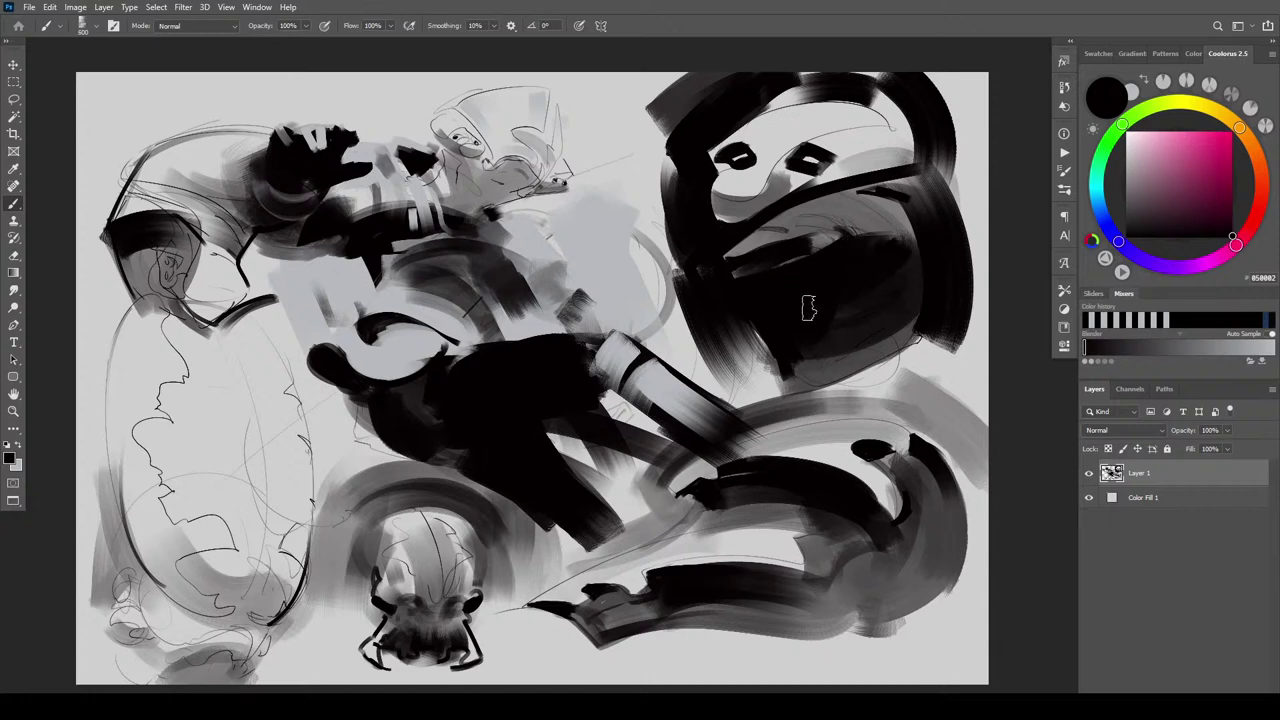
# Sample light grey, undo a trial stroke, and brush a light strip around the dark slit in the upper-right head's lower face
pyautogui.keyDown('alt'); pyautogui.click(722, 307); pyautogui.keyUp('alt')
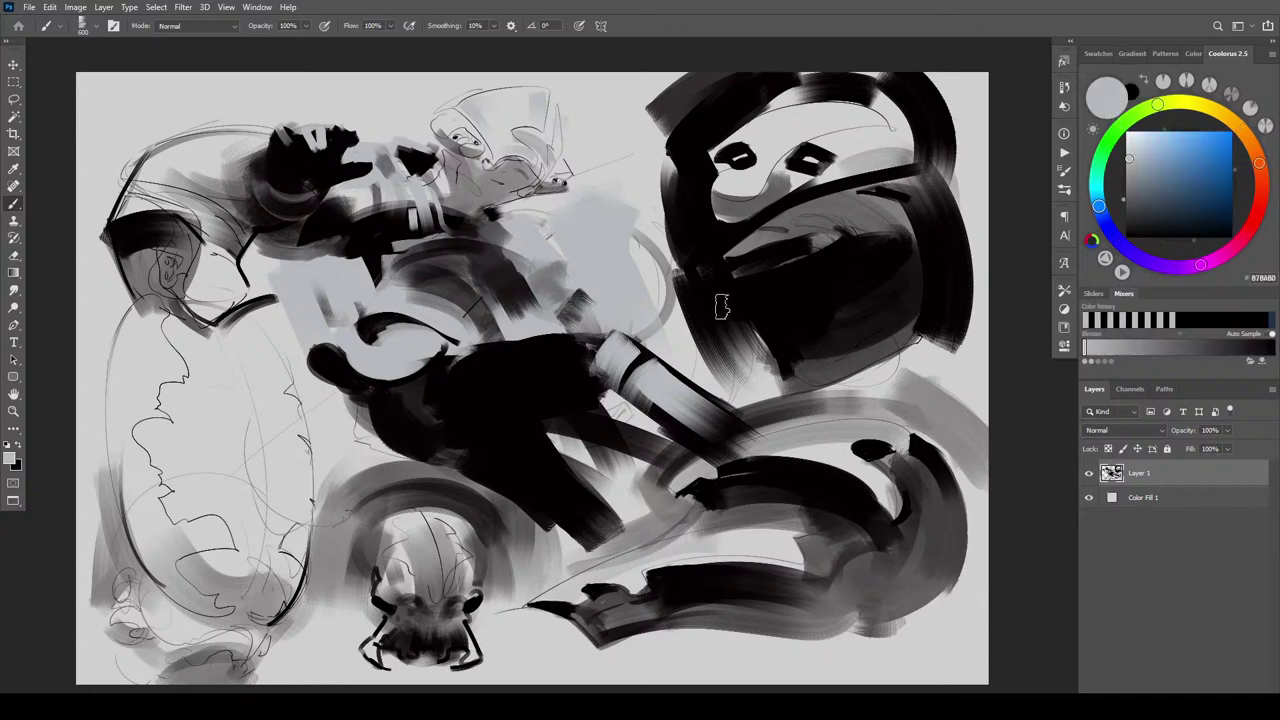
pyautogui.moveTo(807, 310)
pyautogui.mouseDown()
pyautogui.moveTo(848, 262)
pyautogui.moveTo(768, 240)
pyautogui.moveTo(837, 222)
pyautogui.moveTo(742, 246)
pyautogui.moveTo(861, 205)
pyautogui.moveTo(753, 248)
pyautogui.mouseUp()
pyautogui.hotkey('ctrl', 'z')
pyautogui.press('[')
pyautogui.press('[')
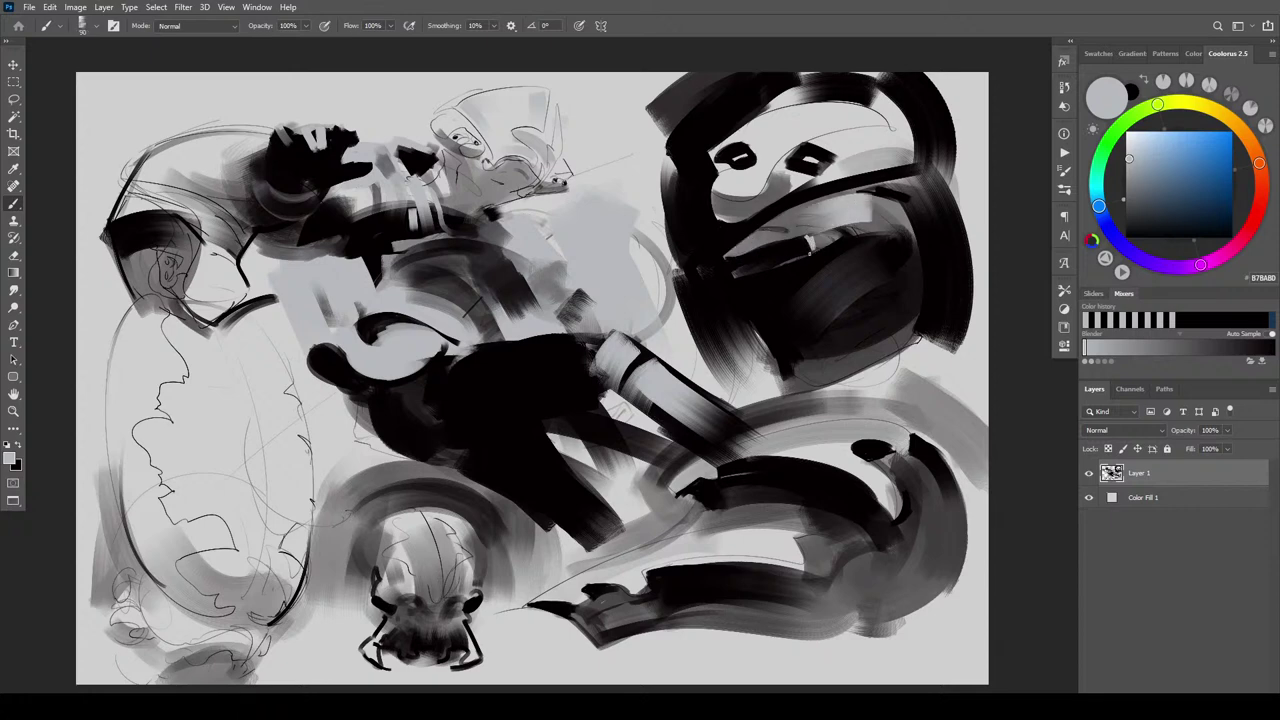
pyautogui.moveTo(733, 274); pyautogui.dragTo(819, 250)
pyautogui.moveTo(732, 258); pyautogui.dragTo(815, 234)
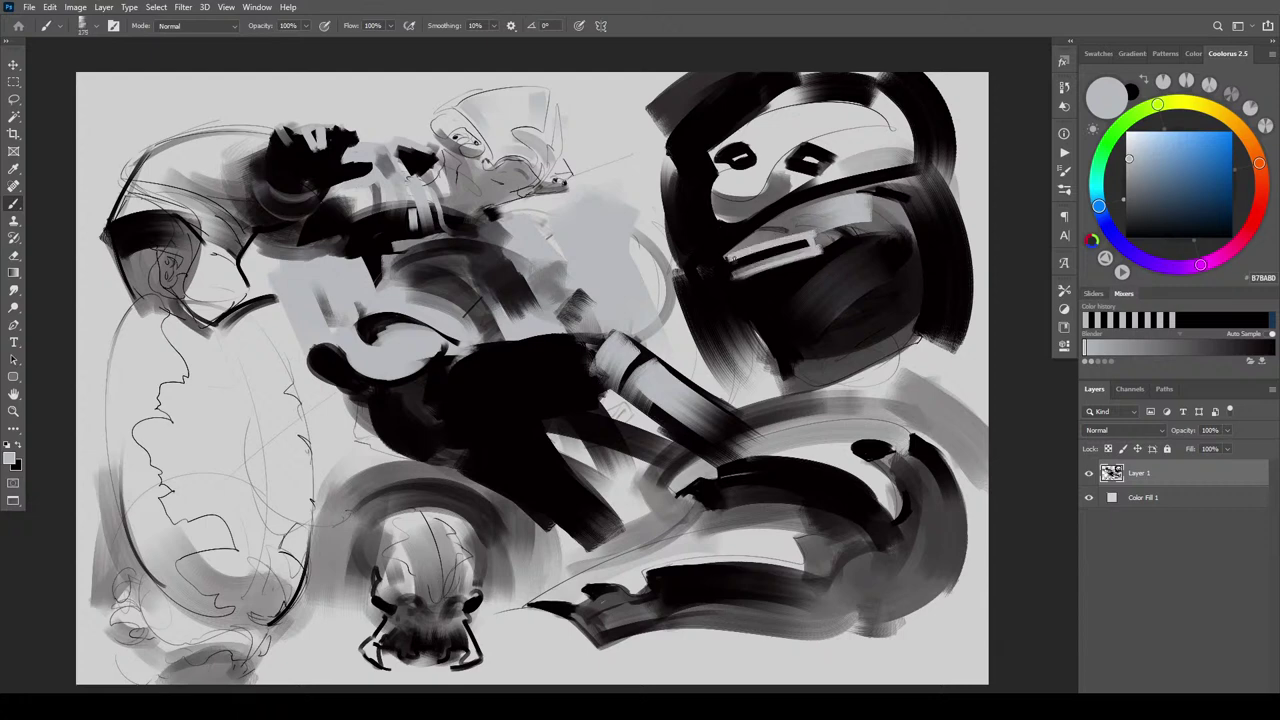
pyautogui.moveTo(733, 262); pyautogui.dragTo(822, 234)
pyautogui.moveTo(728, 264); pyautogui.dragTo(797, 220)
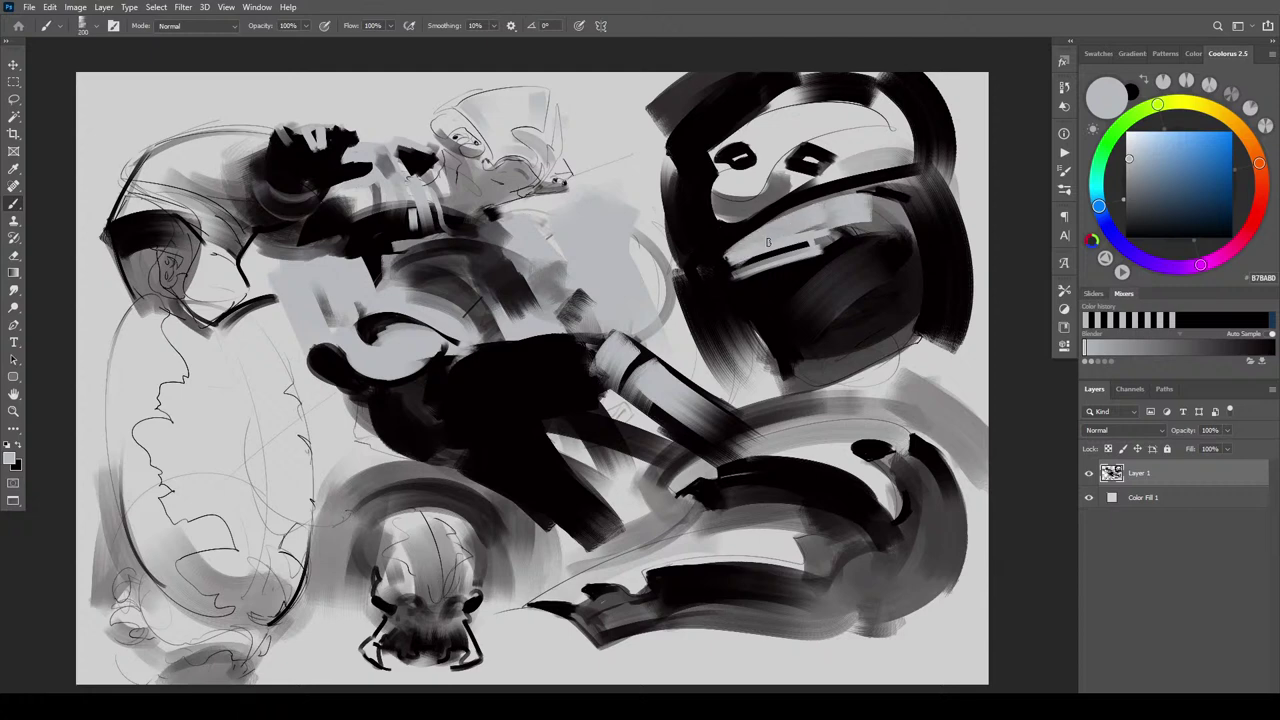
# Sample black and trim the edges of the light strip in the upper-right head's lower face
pyautogui.keyDown('alt'); pyautogui.click(760, 257); pyautogui.keyUp('alt')
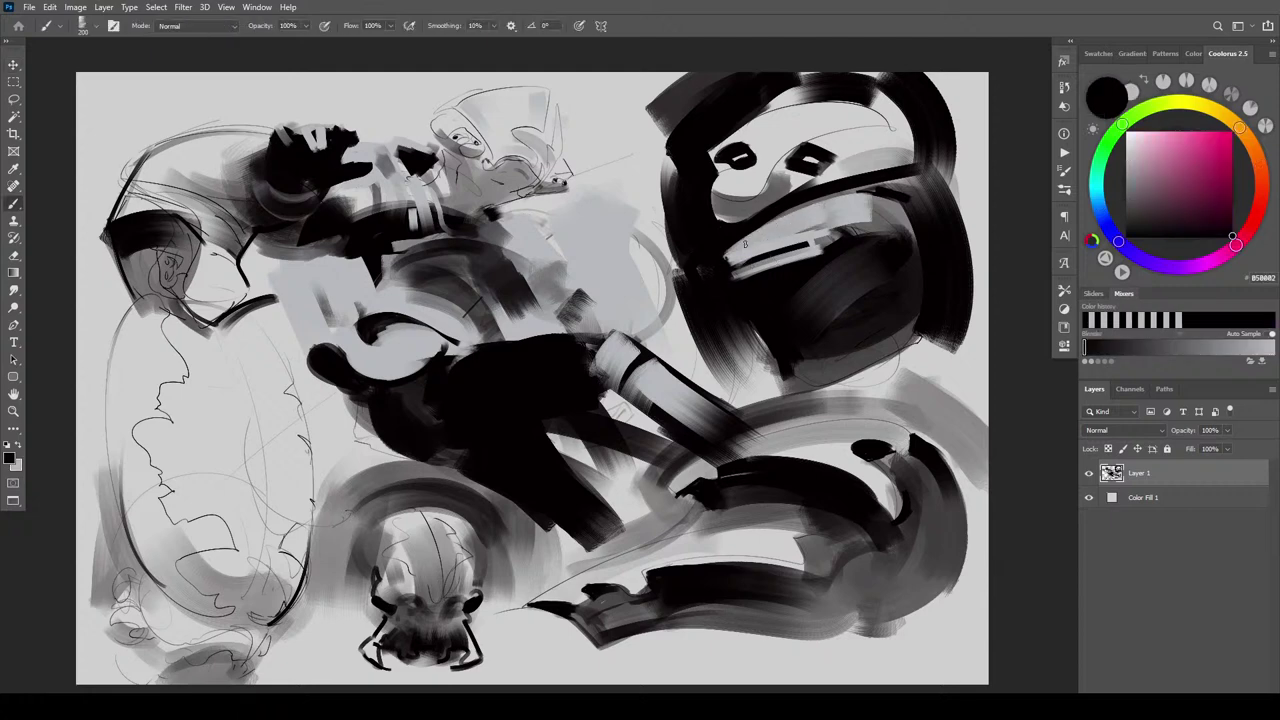
pyautogui.moveTo(727, 261)
pyautogui.mouseDown()
pyautogui.moveTo(778, 212)
pyautogui.moveTo(724, 268)
pyautogui.moveTo(809, 203)
pyautogui.mouseUp()
pyautogui.press(']')
pyautogui.moveTo(740, 272); pyautogui.dragTo(818, 254)
pyautogui.moveTo(732, 270); pyautogui.dragTo(812, 254)
# Switch to light grey with a brush size of 1000 and veil the upper-right head's eyes and side frame
pyautogui.press('x')
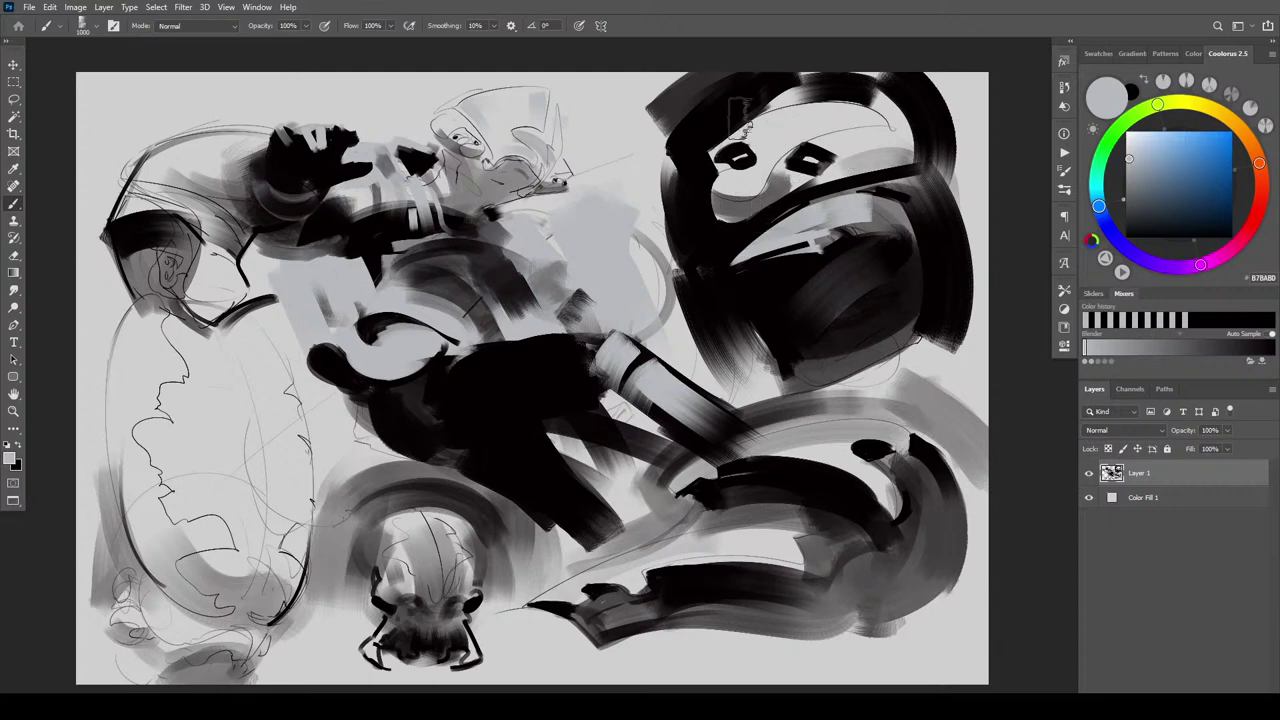
pyautogui.moveTo(792, 168)
pyautogui.mouseDown()
pyautogui.moveTo(815, 152)
pyautogui.moveTo(705, 220)
pyautogui.moveTo(800, 160)
pyautogui.moveTo(720, 205)
pyautogui.moveTo(736, 160)
pyautogui.moveTo(700, 192)
pyautogui.moveTo(745, 130)
pyautogui.mouseUp()
pyautogui.moveTo(684, 232)
pyautogui.mouseDown()
pyautogui.moveTo(705, 160)
pyautogui.moveTo(690, 225)
pyautogui.mouseUp()
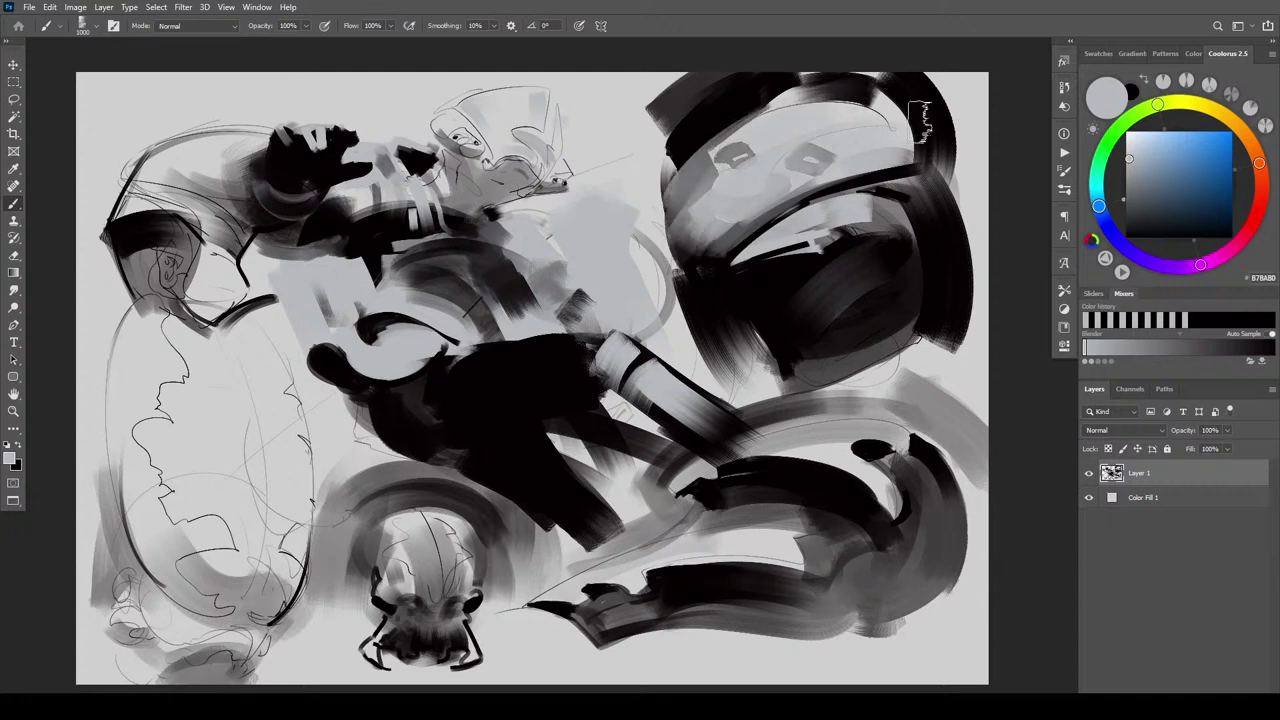
# Veil the upper-right head's side frames, cheek edges and the band above the mouth opening with broad light grey strokes
pyautogui.moveTo(920, 122); pyautogui.dragTo(948, 136)
pyautogui.moveTo(738, 230)
pyautogui.mouseDown()
pyautogui.moveTo(803, 175)
pyautogui.moveTo(757, 190)
pyautogui.mouseUp()
pyautogui.moveTo(690, 268)
pyautogui.mouseDown()
pyautogui.moveTo(770, 385)
pyautogui.moveTo(758, 357)
pyautogui.mouseUp()
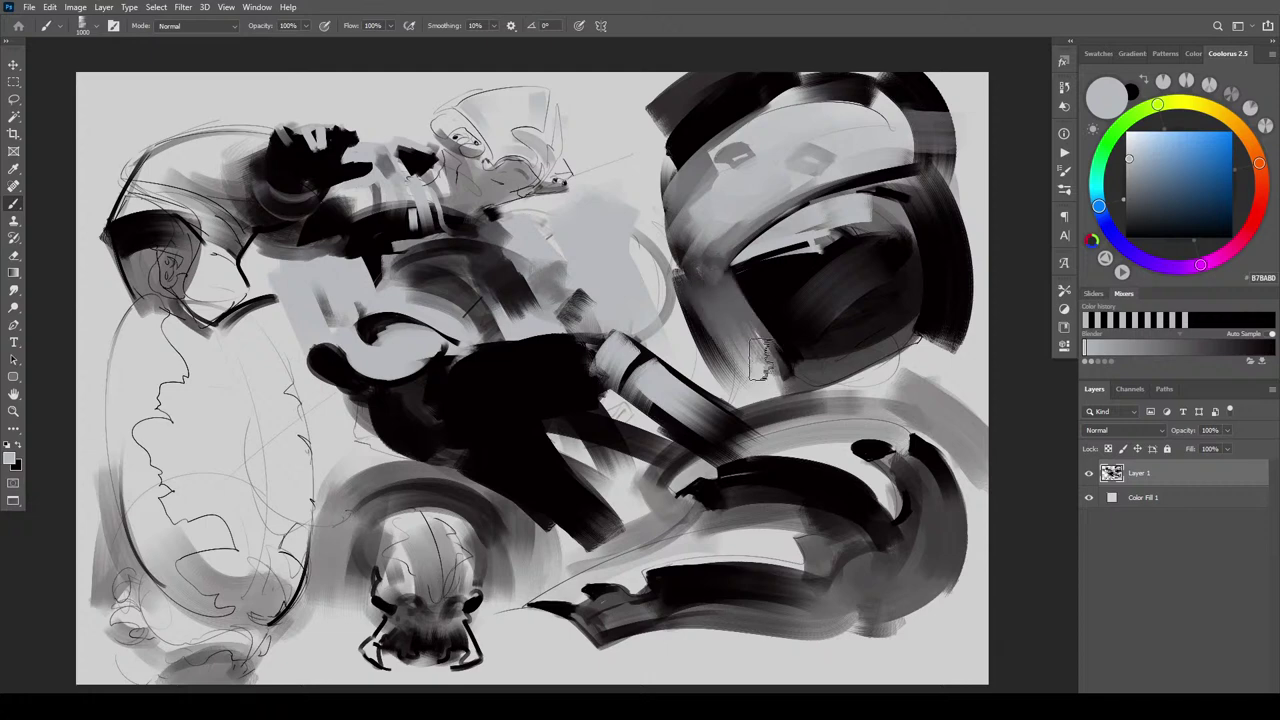
pyautogui.moveTo(752, 306); pyautogui.dragTo(782, 371)
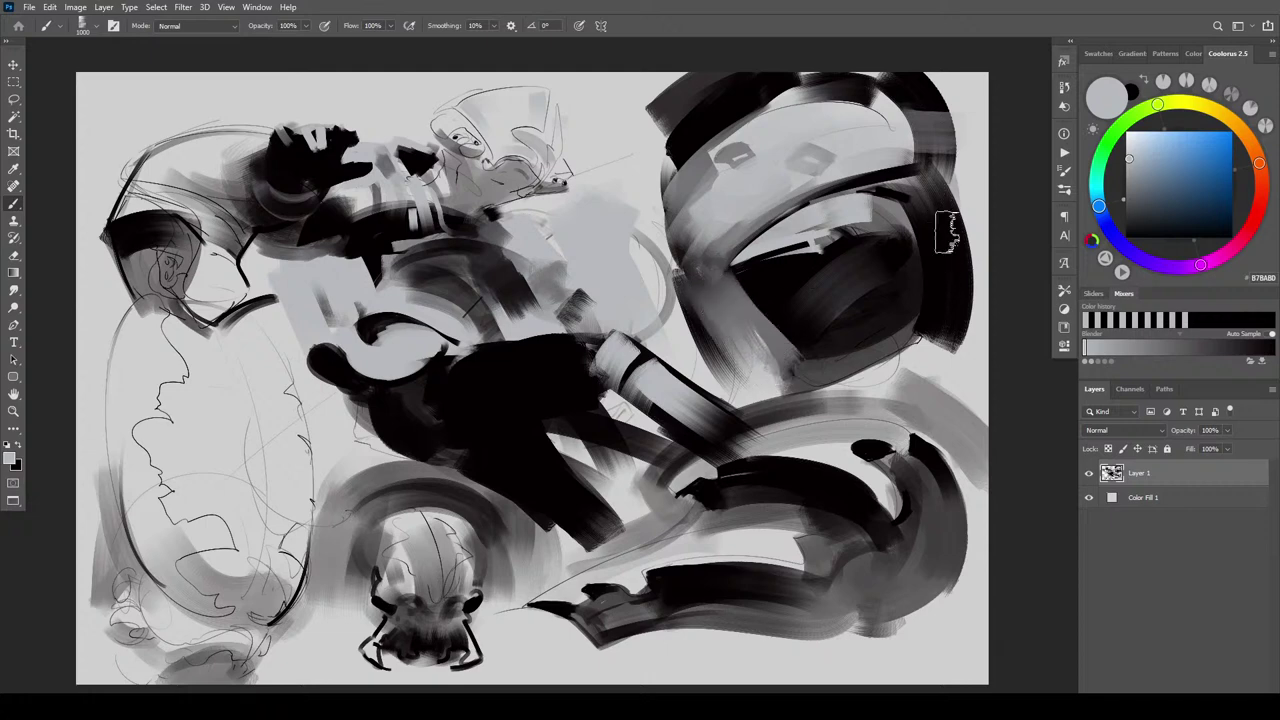
pyautogui.moveTo(947, 230)
pyautogui.mouseDown()
pyautogui.moveTo(950, 308)
pyautogui.moveTo(926, 250)
pyautogui.moveTo(950, 306)
pyautogui.moveTo(931, 277)
pyautogui.moveTo(942, 192)
pyautogui.mouseUp()
pyautogui.moveTo(820, 175)
pyautogui.mouseDown()
pyautogui.moveTo(960, 198)
pyautogui.moveTo(953, 206)
pyautogui.mouseUp()
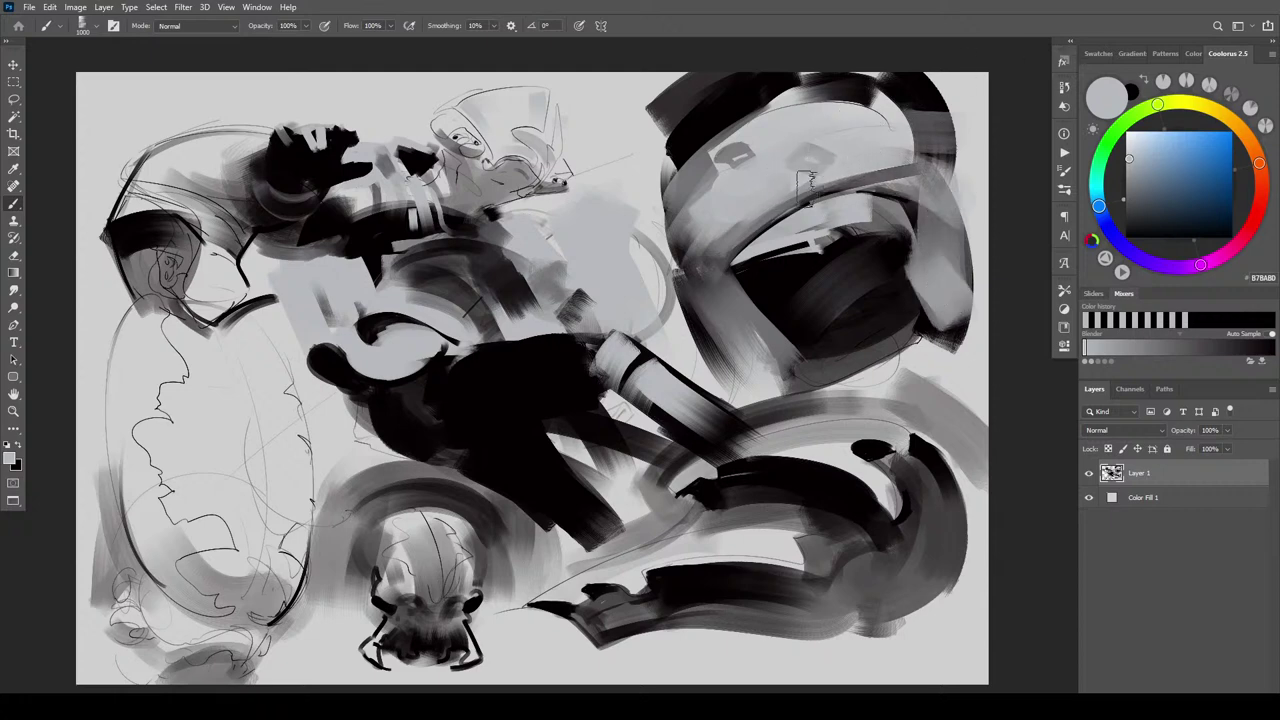
# Reduce the brush and add narrower light grey strokes along the curved band across the upper-right head, out to its side frame
pyautogui.press('[')
pyautogui.press('[')
pyautogui.press('[')
pyautogui.press('[')
pyautogui.press('[')
pyautogui.press('[')
pyautogui.press('[')
pyautogui.moveTo(809, 194); pyautogui.dragTo(790, 211)
pyautogui.press(']')
pyautogui.press(']')
pyautogui.press(']')
pyautogui.press(']')
pyautogui.moveTo(948, 150); pyautogui.dragTo(911, 156)
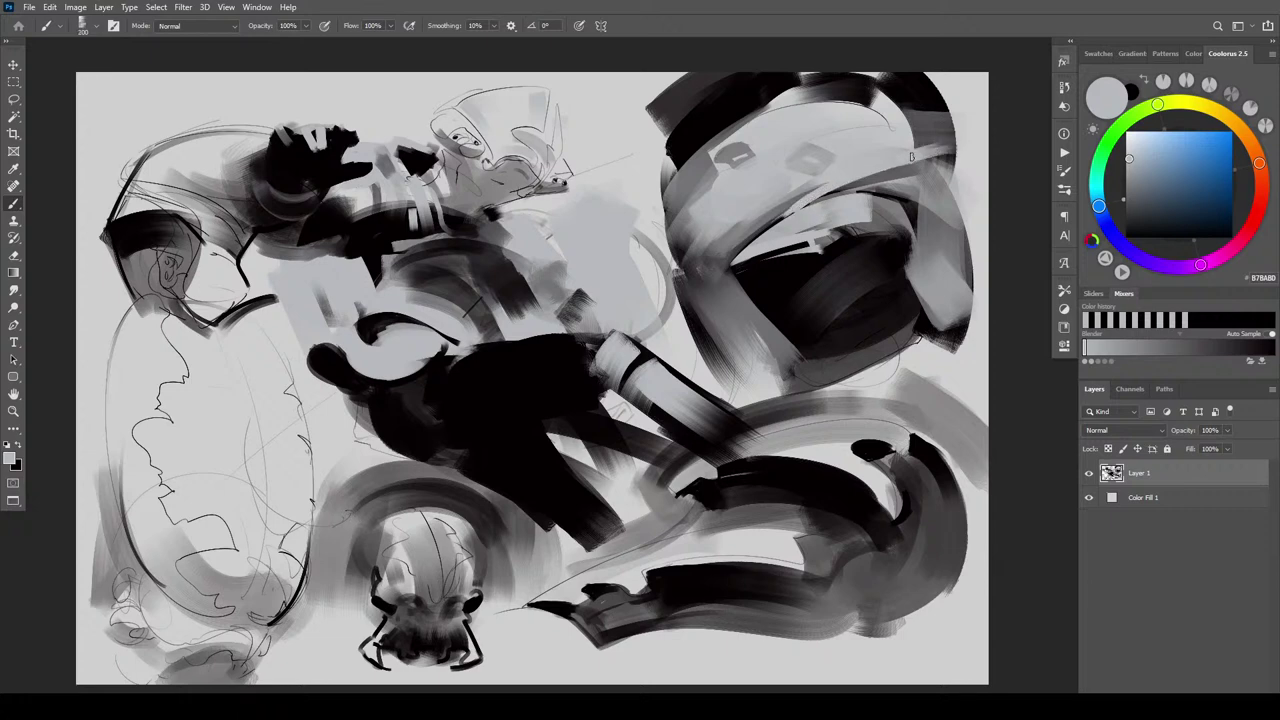
pyautogui.moveTo(799, 197); pyautogui.dragTo(985, 122)
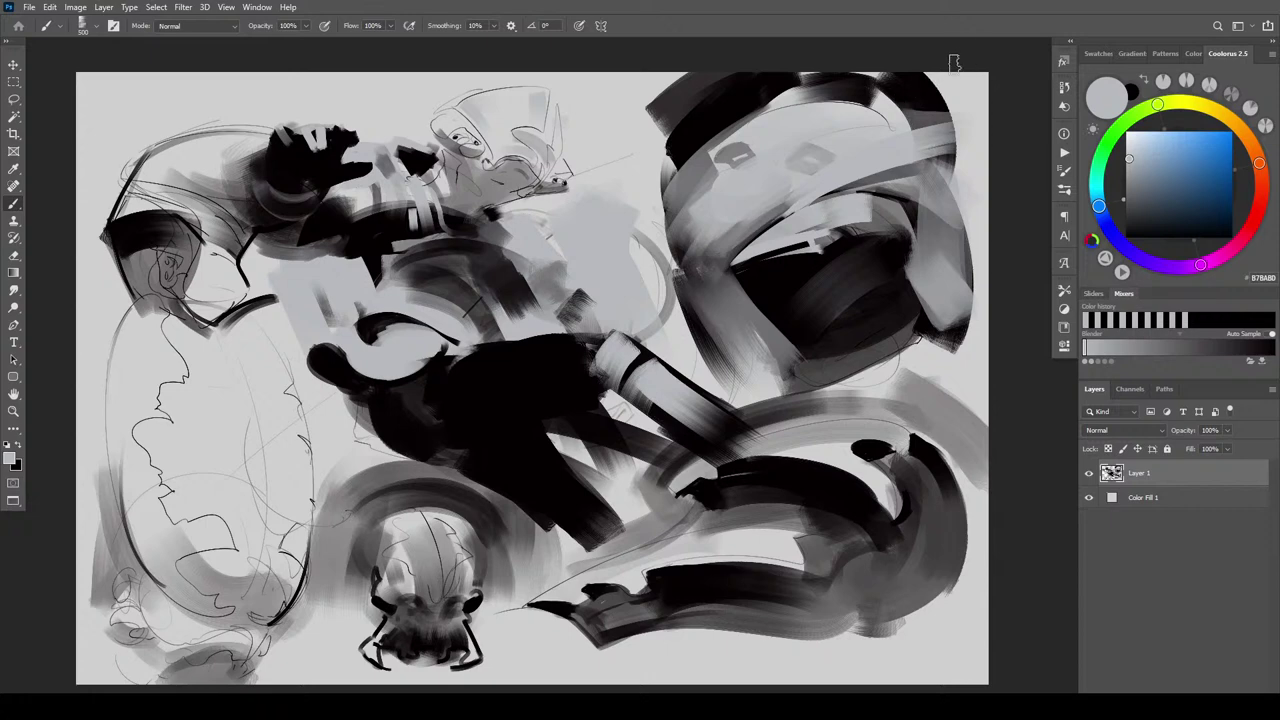
pyautogui.moveTo(709, 266)
pyautogui.mouseDown()
pyautogui.moveTo(781, 206)
pyautogui.moveTo(702, 273)
pyautogui.mouseUp()
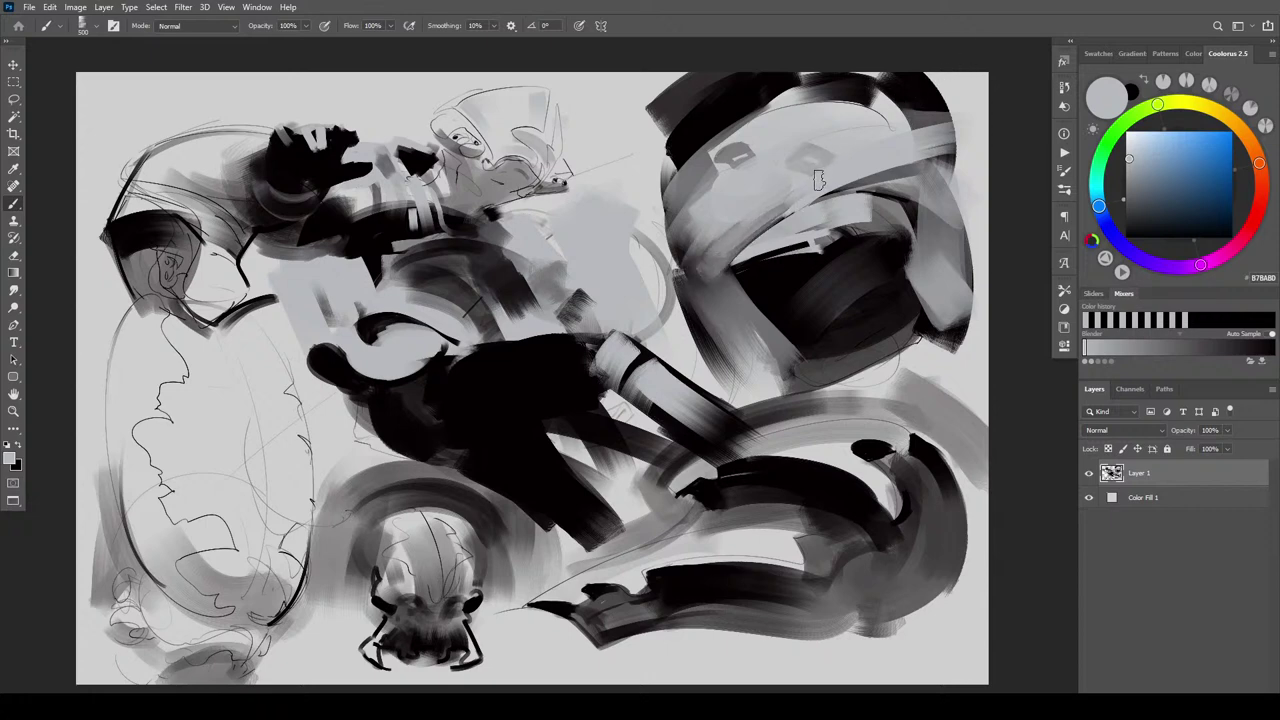
# Switch to black, undo a trial stroke along the curved band, and paint a dark accent above the upper-right head's mouth opening
pyautogui.press('x')
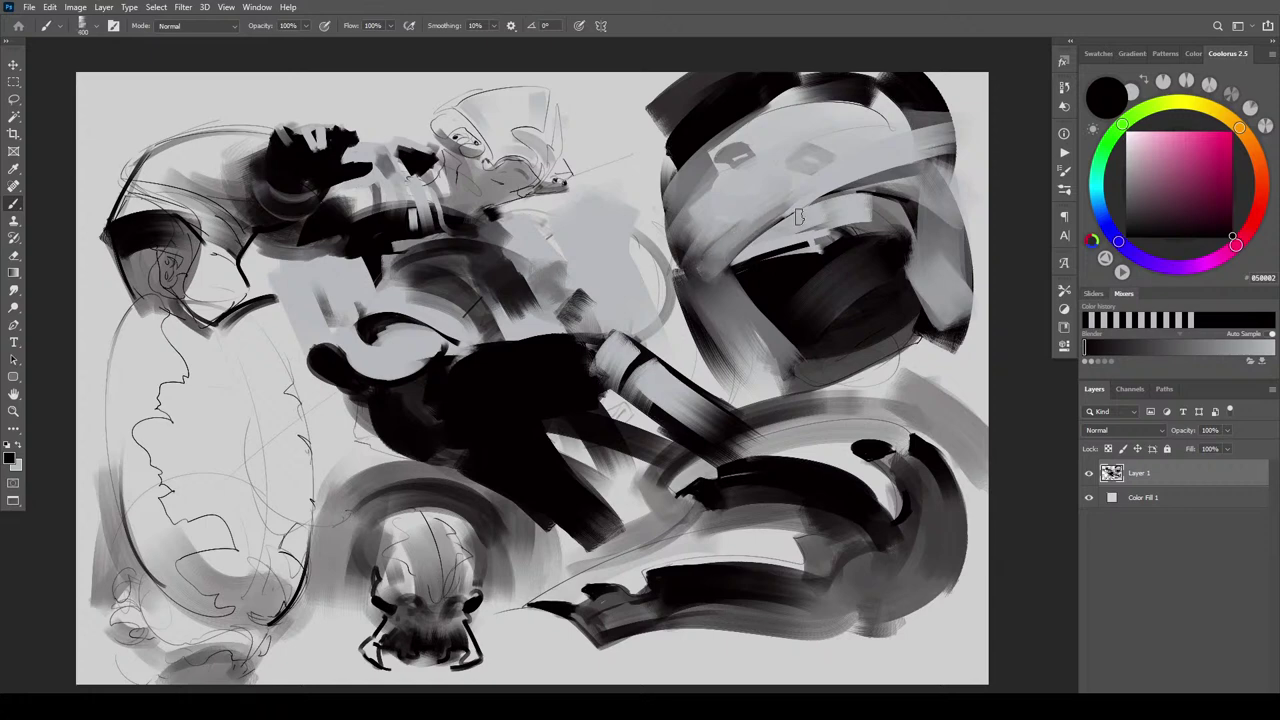
pyautogui.moveTo(731, 259); pyautogui.dragTo(823, 190)
pyautogui.moveTo(726, 270)
pyautogui.mouseDown()
pyautogui.moveTo(763, 229)
pyautogui.moveTo(915, 160)
pyautogui.mouseUp()
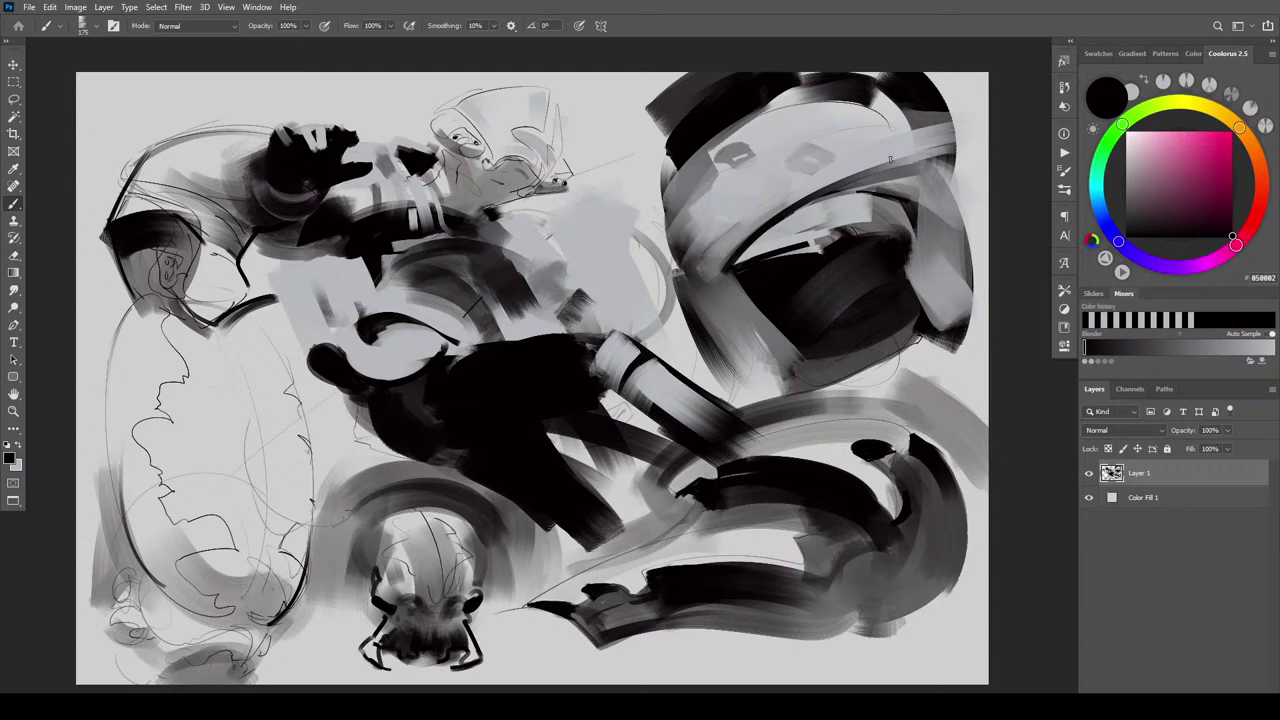
pyautogui.hotkey('ctrl', 'z')
pyautogui.moveTo(800, 206); pyautogui.dragTo(914, 146)
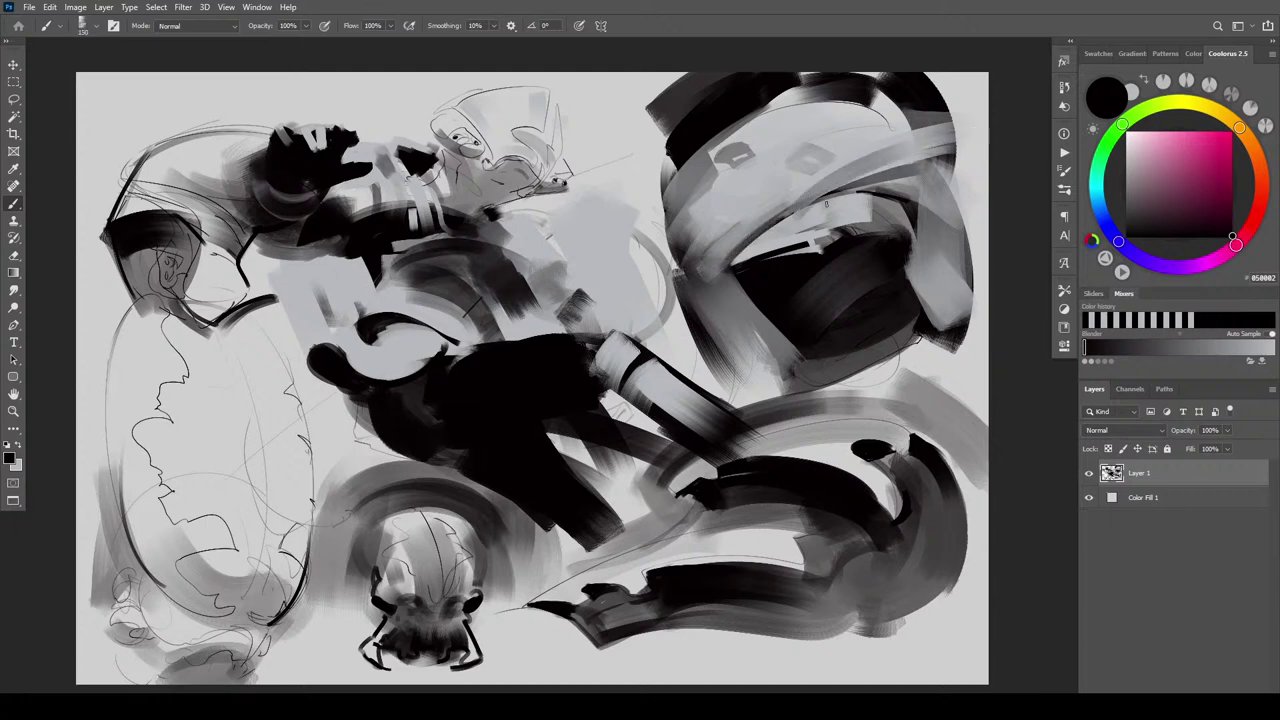
pyautogui.moveTo(824, 204); pyautogui.dragTo(877, 197)
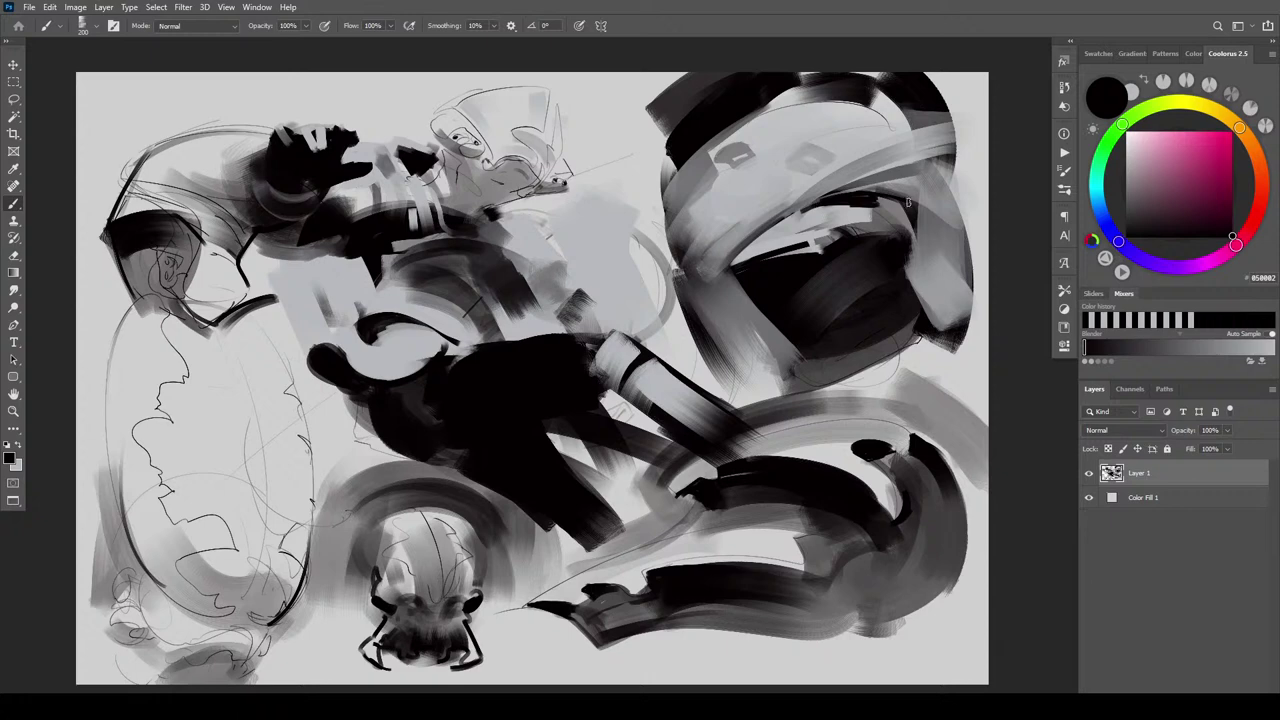
# Sample light grey and brush a pale plane down the upper-right head's cheek and along the band beside the mouth opening
pyautogui.keyDown('alt'); pyautogui.click(726, 196); pyautogui.keyUp('alt')
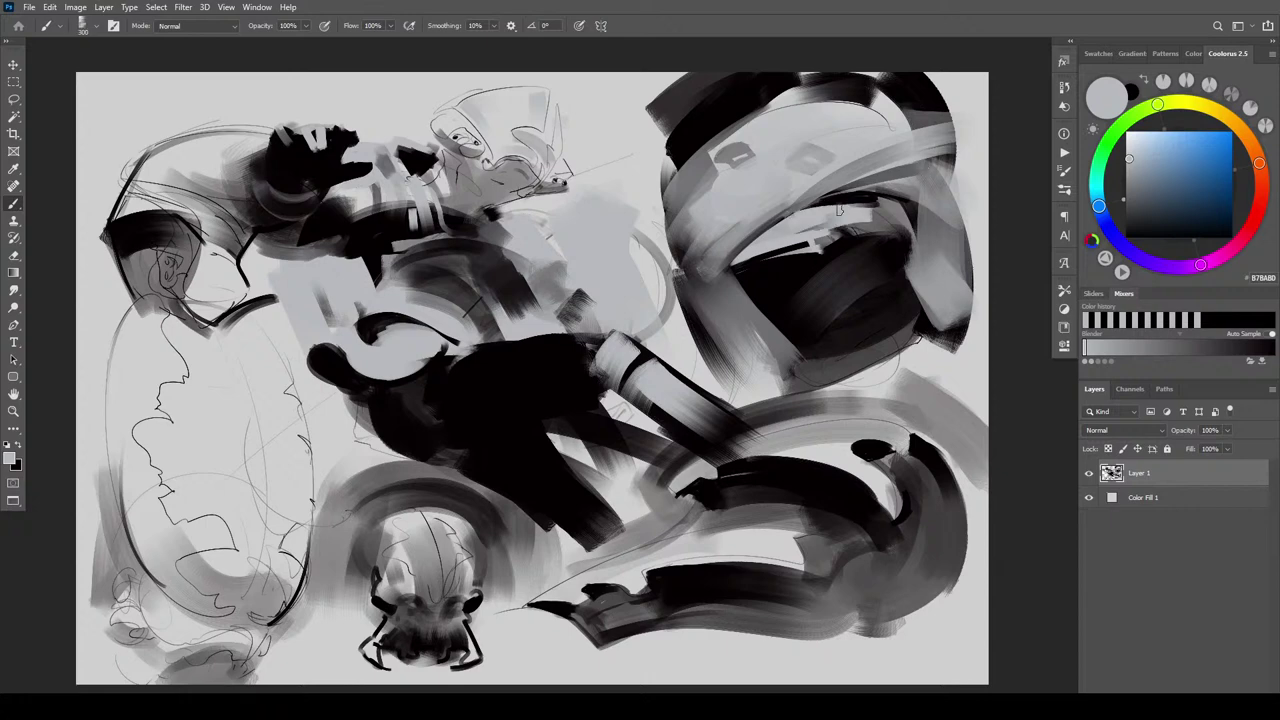
pyautogui.press(']')
pyautogui.moveTo(928, 212)
pyautogui.mouseDown()
pyautogui.moveTo(844, 191)
pyautogui.moveTo(943, 178)
pyautogui.moveTo(870, 190)
pyautogui.moveTo(920, 197)
pyautogui.moveTo(956, 222)
pyautogui.moveTo(950, 242)
pyautogui.mouseUp()
pyautogui.press(']')
pyautogui.press(']')
pyautogui.press(']')
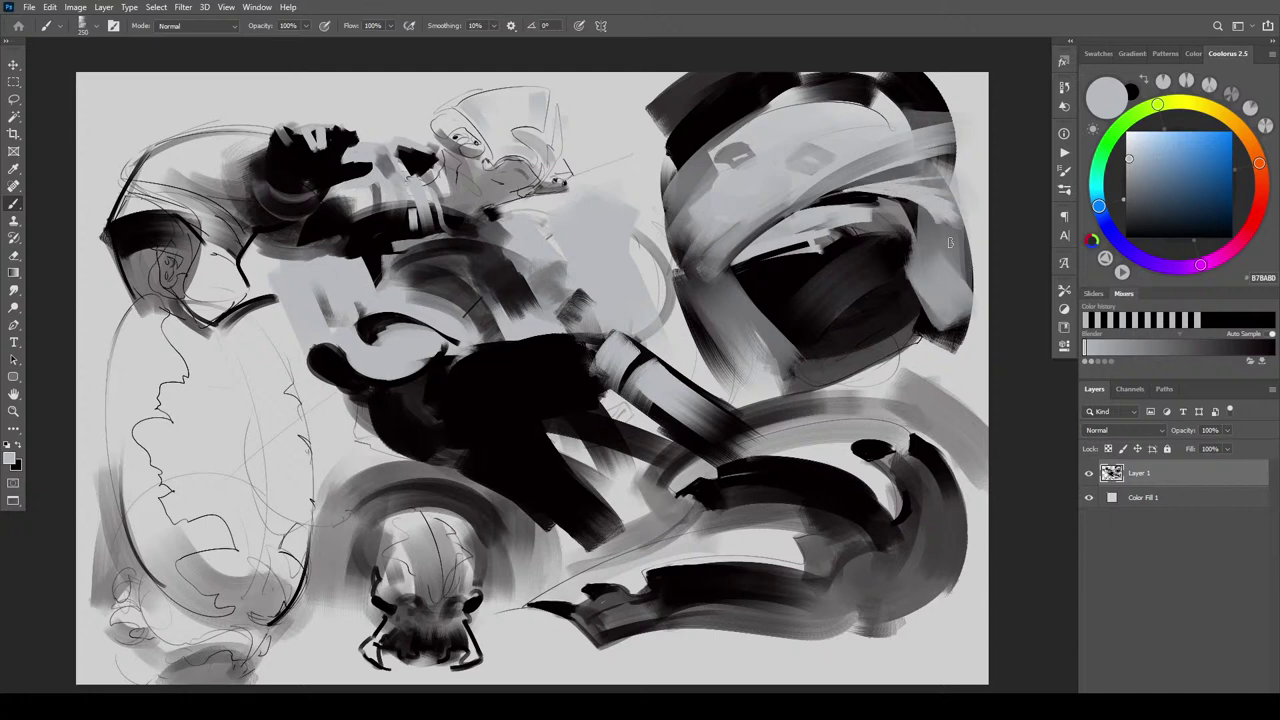
pyautogui.moveTo(906, 195)
pyautogui.mouseDown()
pyautogui.moveTo(933, 236)
pyautogui.moveTo(936, 260)
pyautogui.moveTo(920, 224)
pyautogui.moveTo(909, 278)
pyautogui.moveTo(926, 303)
pyautogui.mouseUp()
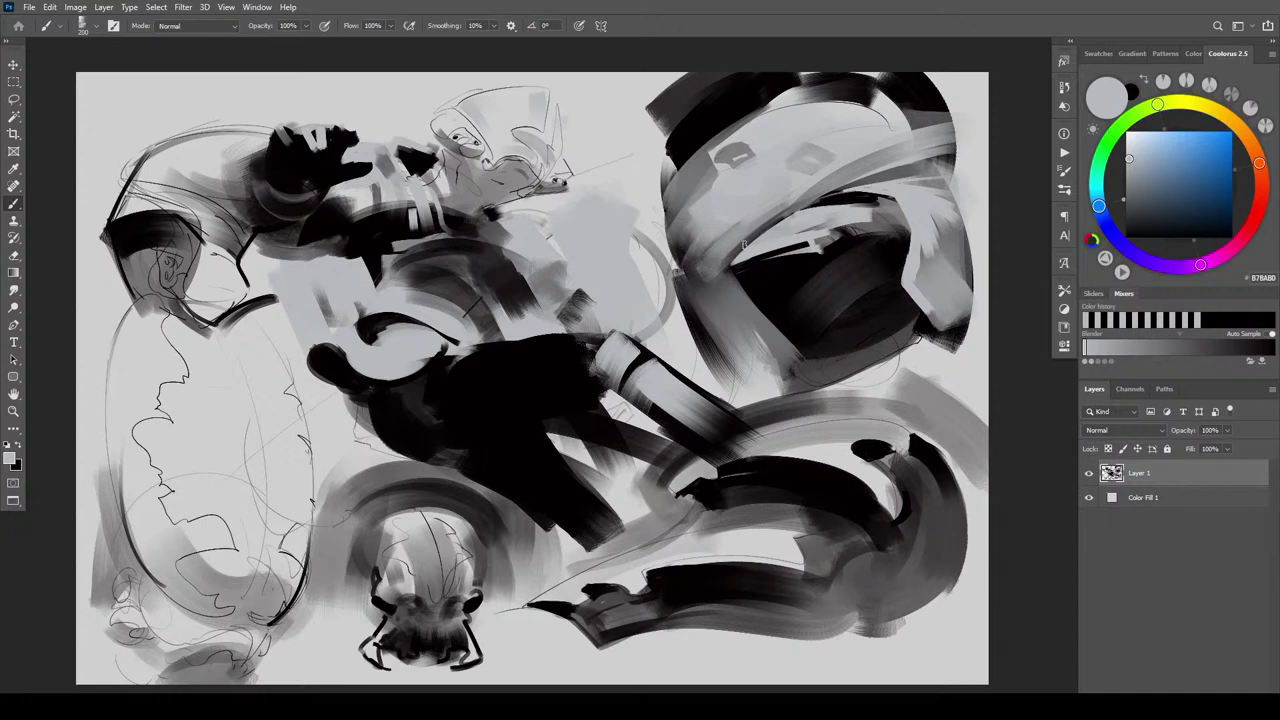
pyautogui.moveTo(765, 222)
pyautogui.mouseDown()
pyautogui.moveTo(721, 256)
pyautogui.moveTo(791, 203)
pyautogui.mouseUp()
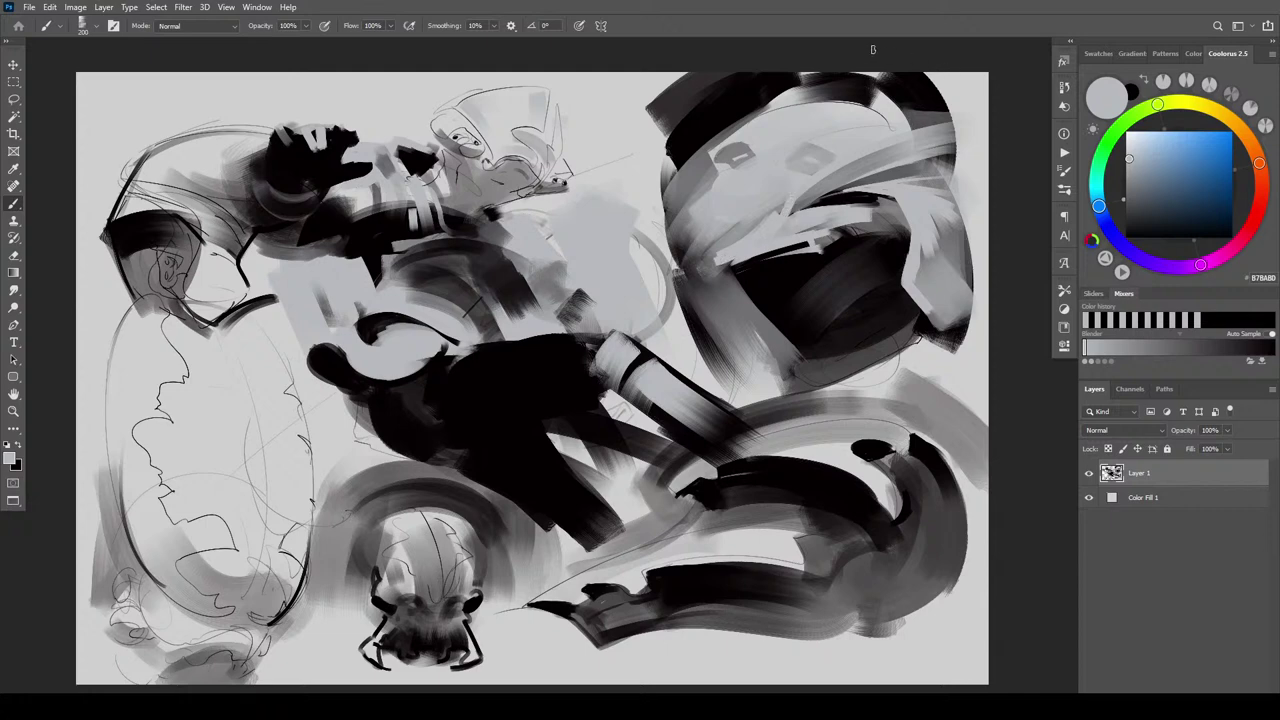
# Switch to black, sharpen the edge of the upper-right head's mouth opening, and lay a thick diagonal bar at size 300
pyautogui.press('x')
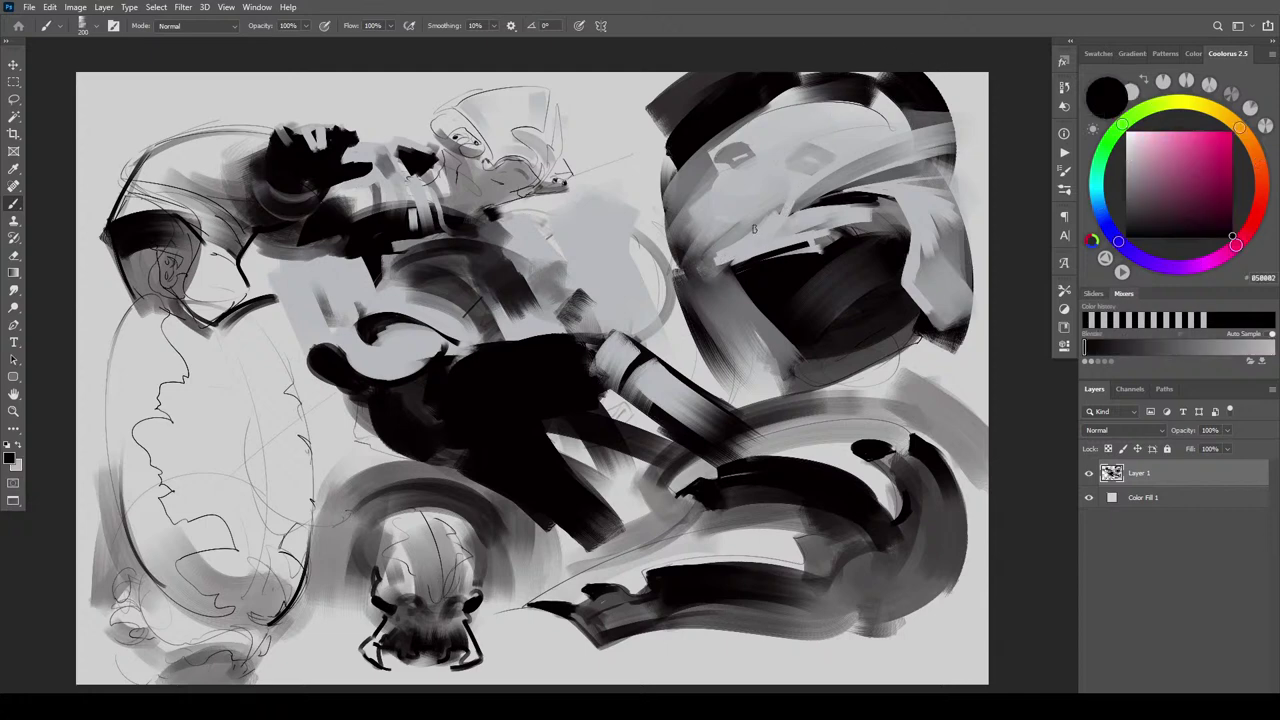
pyautogui.moveTo(758, 240); pyautogui.dragTo(800, 212)
pyautogui.moveTo(752, 246)
pyautogui.mouseDown()
pyautogui.moveTo(782, 216)
pyautogui.moveTo(808, 210)
pyautogui.moveTo(811, 228)
pyautogui.mouseUp()
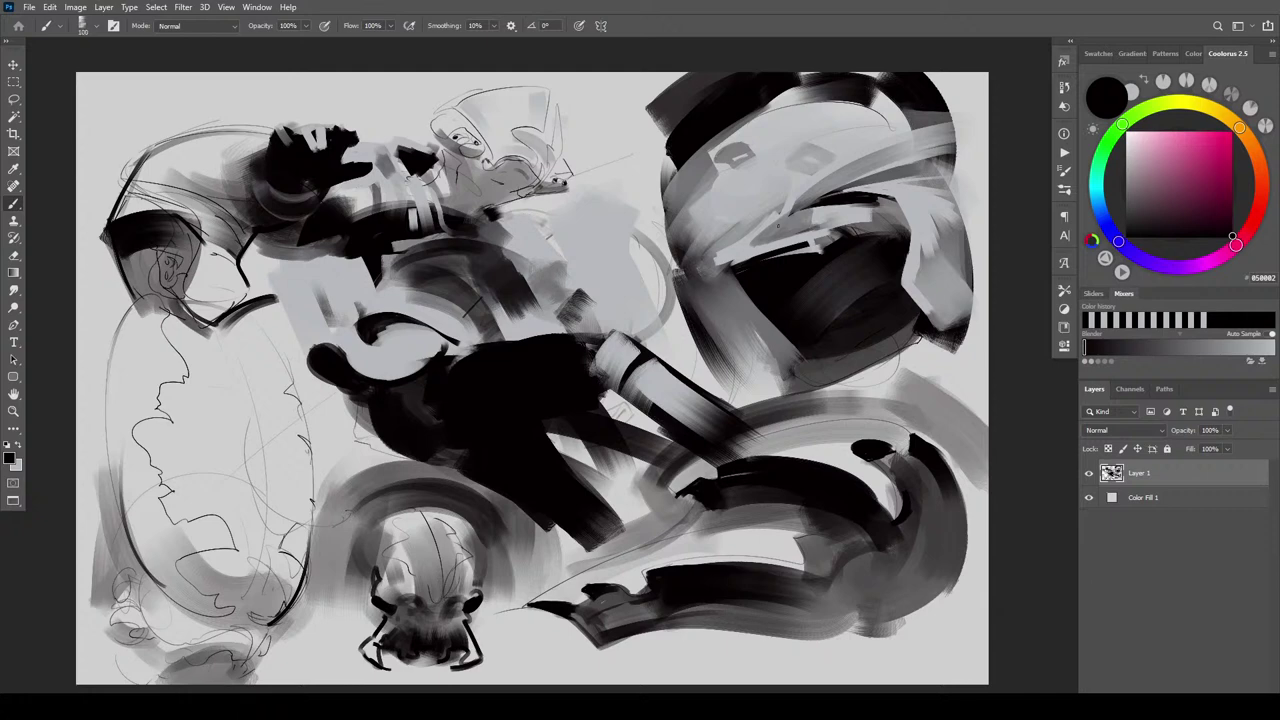
pyautogui.moveTo(728, 262); pyautogui.dragTo(756, 244)
pyautogui.press(']')
pyautogui.press(']')
pyautogui.press(']')
pyautogui.moveTo(768, 210)
pyautogui.mouseDown()
pyautogui.moveTo(716, 262)
pyautogui.moveTo(786, 207)
pyautogui.moveTo(712, 268)
pyautogui.mouseUp()
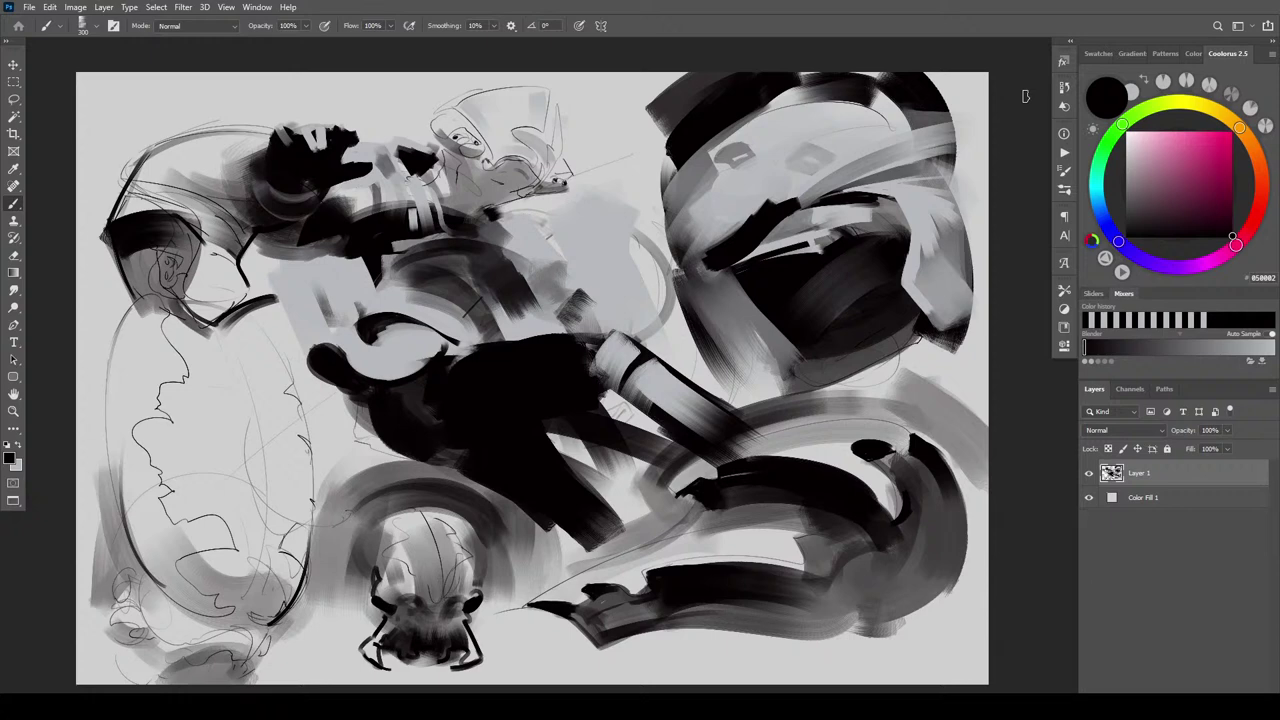
# Switch to light grey with a larger brush and cover the thick black diagonal bar on the upper-right head
pyautogui.press('x')
pyautogui.press(']')
pyautogui.press(']')
pyautogui.press(']')
pyautogui.press(']')
pyautogui.press(']')
pyautogui.press(']')
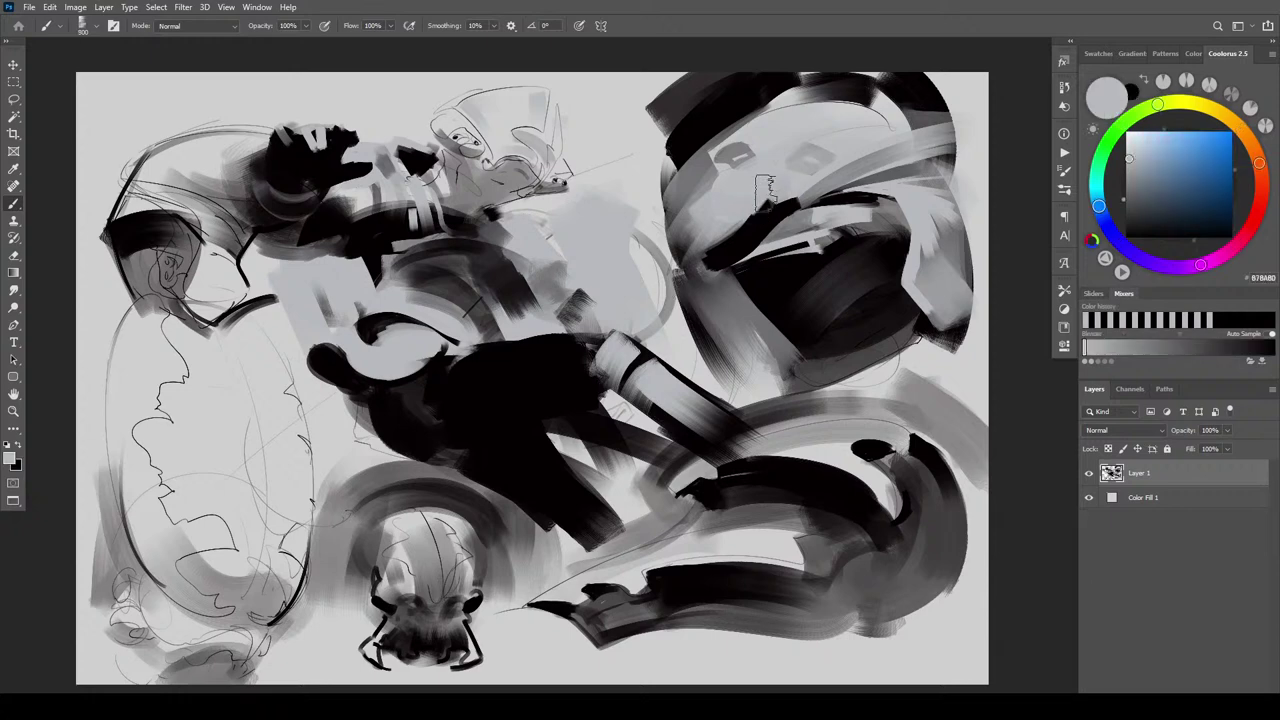
pyautogui.moveTo(765, 195)
pyautogui.mouseDown()
pyautogui.moveTo(706, 255)
pyautogui.moveTo(768, 205)
pyautogui.moveTo(707, 257)
pyautogui.moveTo(769, 186)
pyautogui.moveTo(737, 220)
pyautogui.moveTo(746, 186)
pyautogui.mouseUp()
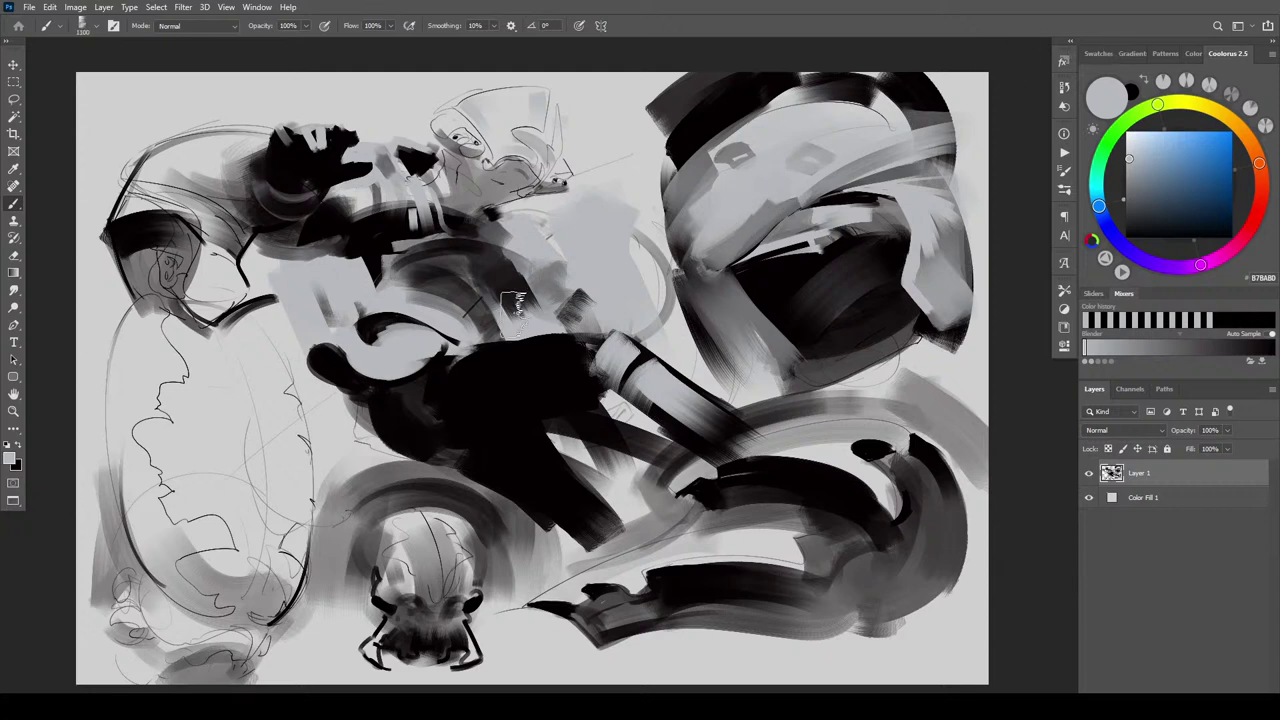
# Reduce the brush and paint light grey highlights over the reclining figure's thigh and knee
pyautogui.press('[')
pyautogui.press('[')
pyautogui.press('[')
pyautogui.press('[')
pyautogui.press('[')
pyautogui.press('[')
pyautogui.press(']')
pyautogui.press(']')
pyautogui.press('[')
pyautogui.press('[')
pyautogui.press('[')
pyautogui.press('[')
pyautogui.press('[')
pyautogui.press('[')
pyautogui.press('[')
pyautogui.press('[')
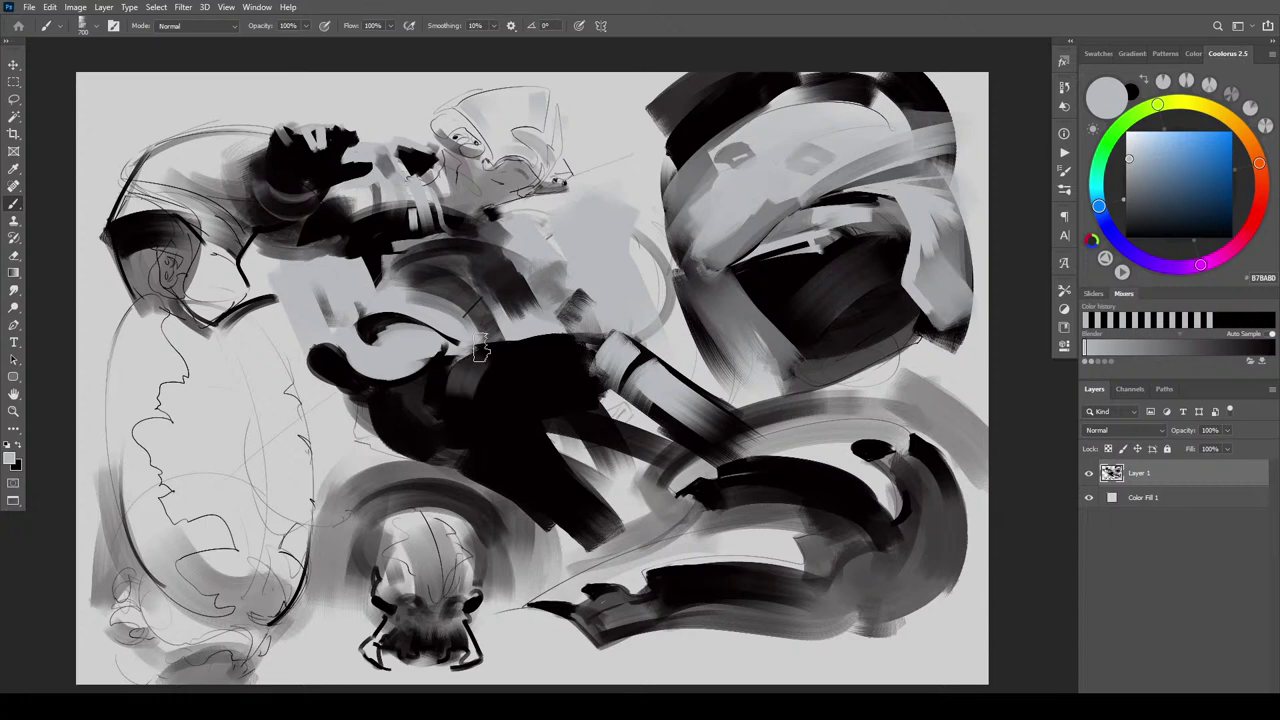
pyautogui.moveTo(565, 343)
pyautogui.mouseDown()
pyautogui.moveTo(556, 377)
pyautogui.moveTo(583, 381)
pyautogui.moveTo(542, 380)
pyautogui.moveTo(558, 348)
pyautogui.moveTo(500, 364)
pyautogui.moveTo(552, 340)
pyautogui.moveTo(476, 376)
pyautogui.mouseUp()
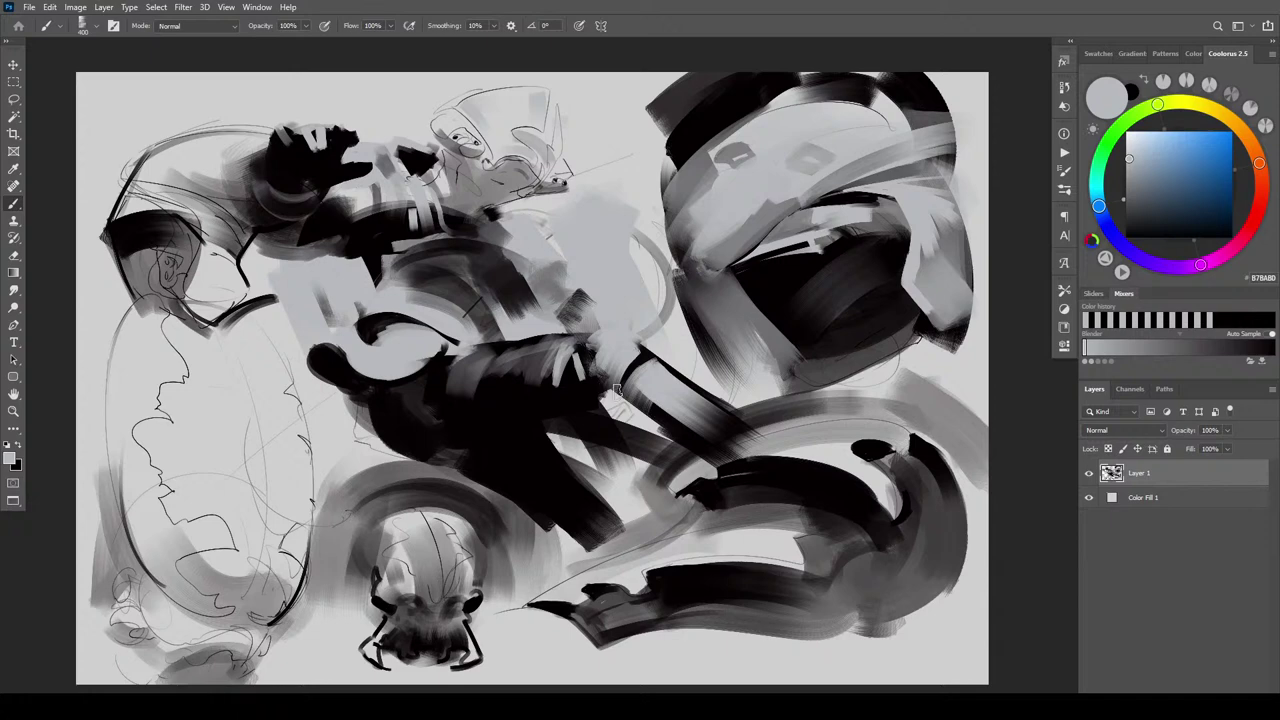
# Brush a light grey plane along the upper edge of the reclining figure's lower leg
pyautogui.press('[')
pyautogui.moveTo(671, 358); pyautogui.dragTo(760, 428)
pyautogui.press(']')
pyautogui.press(']')
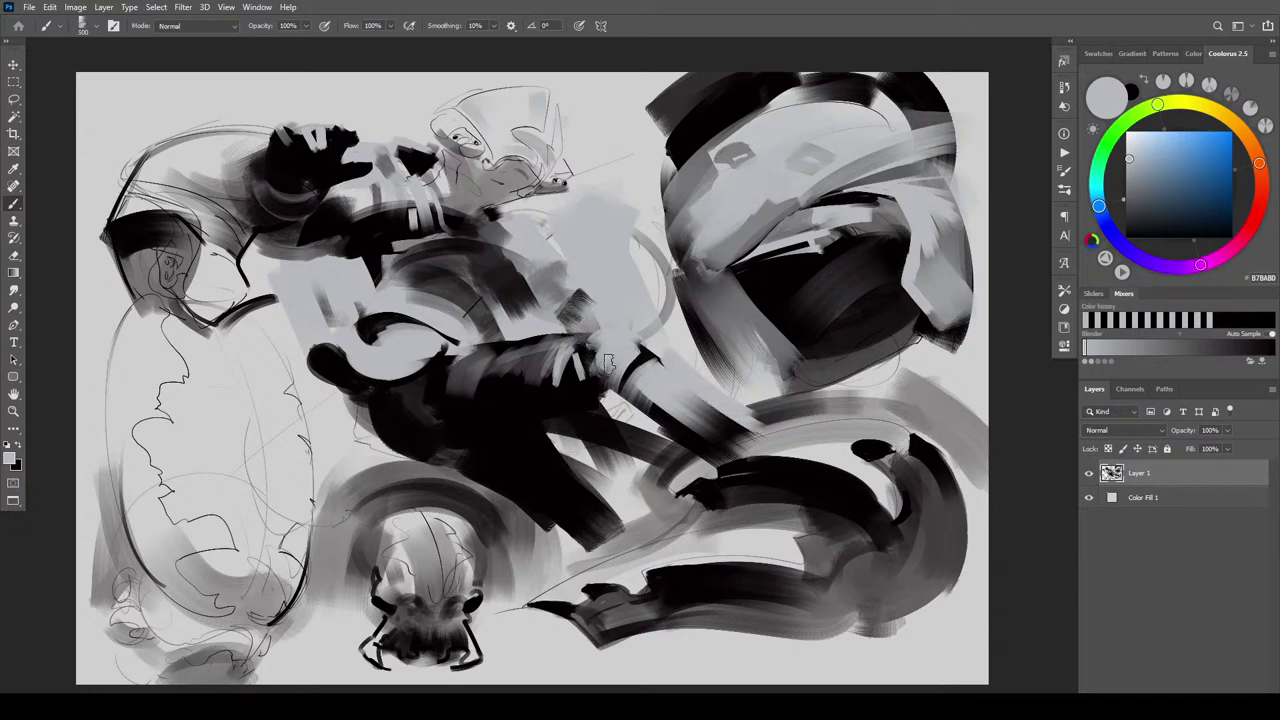
# Switch to black and darken the reclining figure's knee and the underside of the lower leg
pyautogui.press('x')
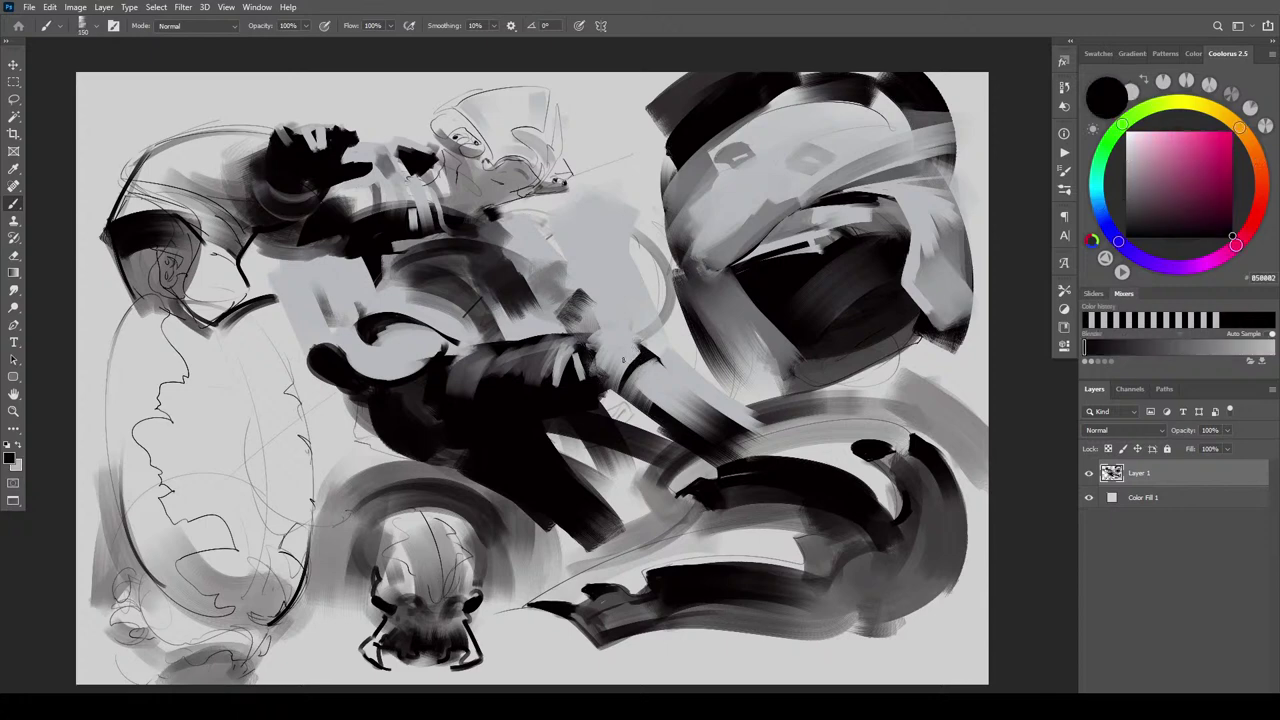
pyautogui.moveTo(615, 345)
pyautogui.mouseDown()
pyautogui.moveTo(584, 395)
pyautogui.moveTo(634, 362)
pyautogui.moveTo(605, 425)
pyautogui.mouseUp()
pyautogui.moveTo(670, 400); pyautogui.dragTo(635, 430)
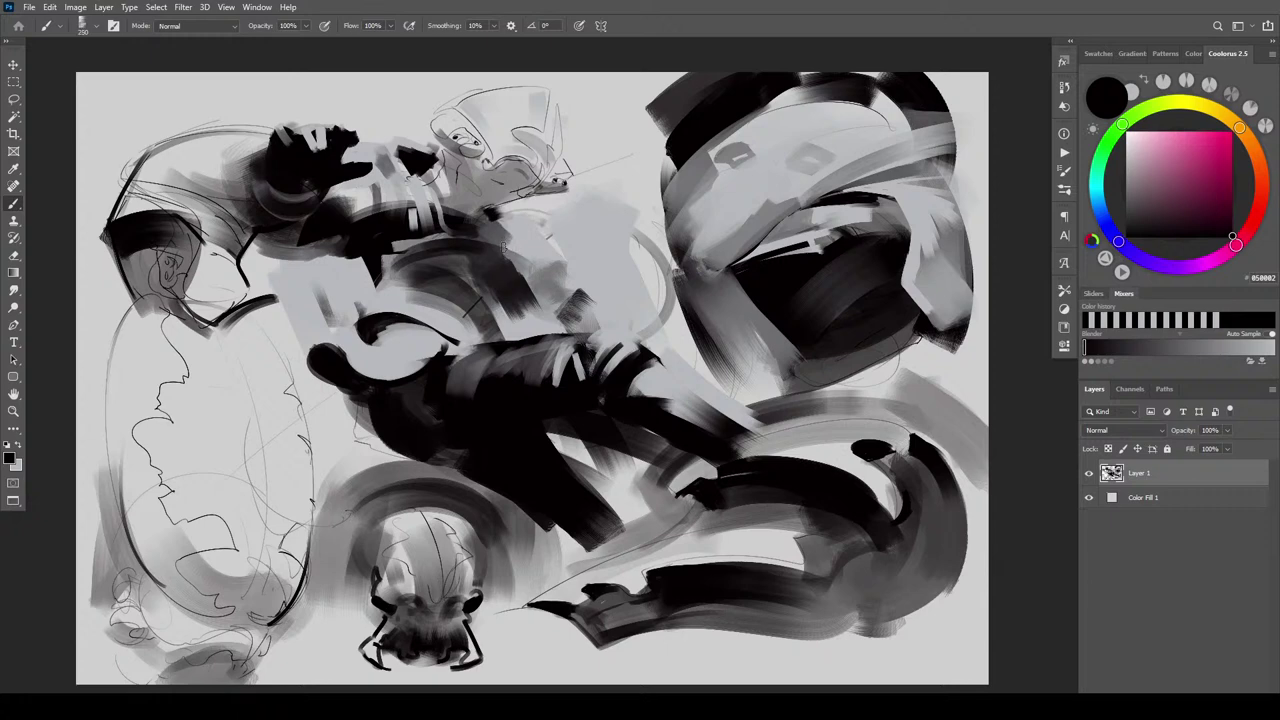
# Add small black accents to the reclining figure's torso, shoulder and hand, plus a black patch beside the waist
pyautogui.moveTo(512, 226); pyautogui.dragTo(518, 278)
pyautogui.press('[')
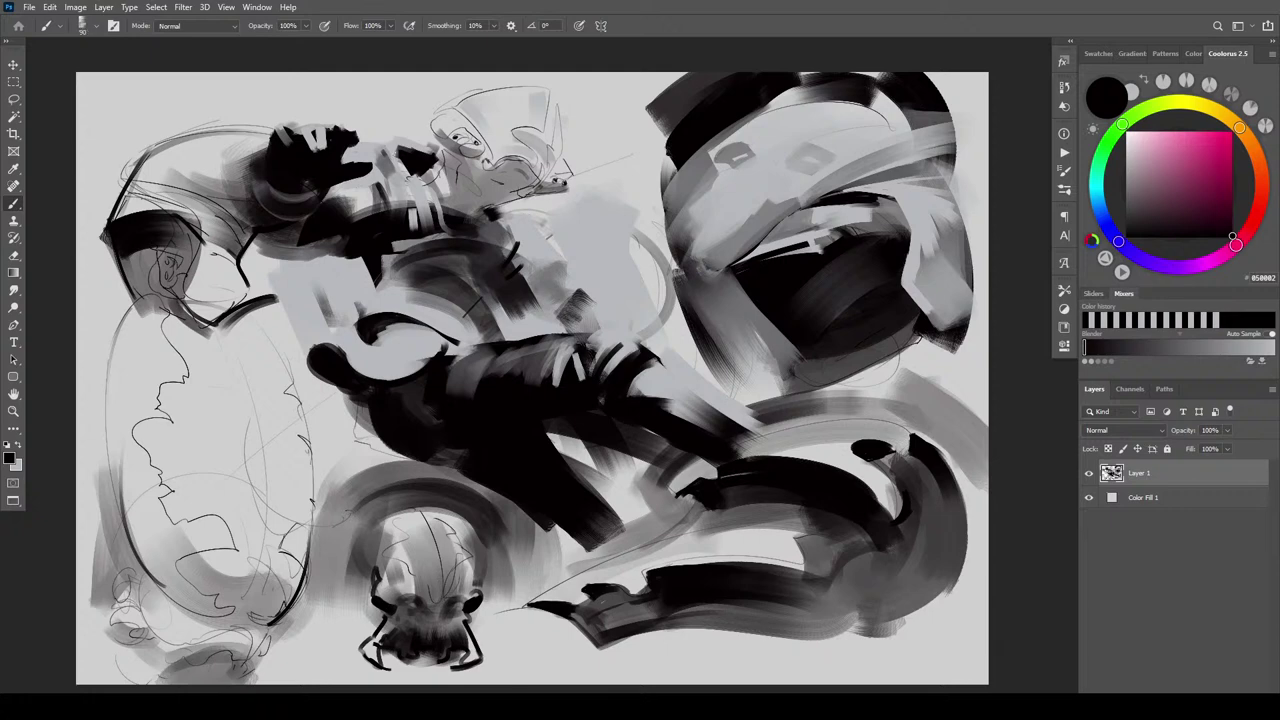
pyautogui.moveTo(402, 170); pyautogui.dragTo(368, 152)
pyautogui.moveTo(516, 214); pyautogui.dragTo(510, 208)
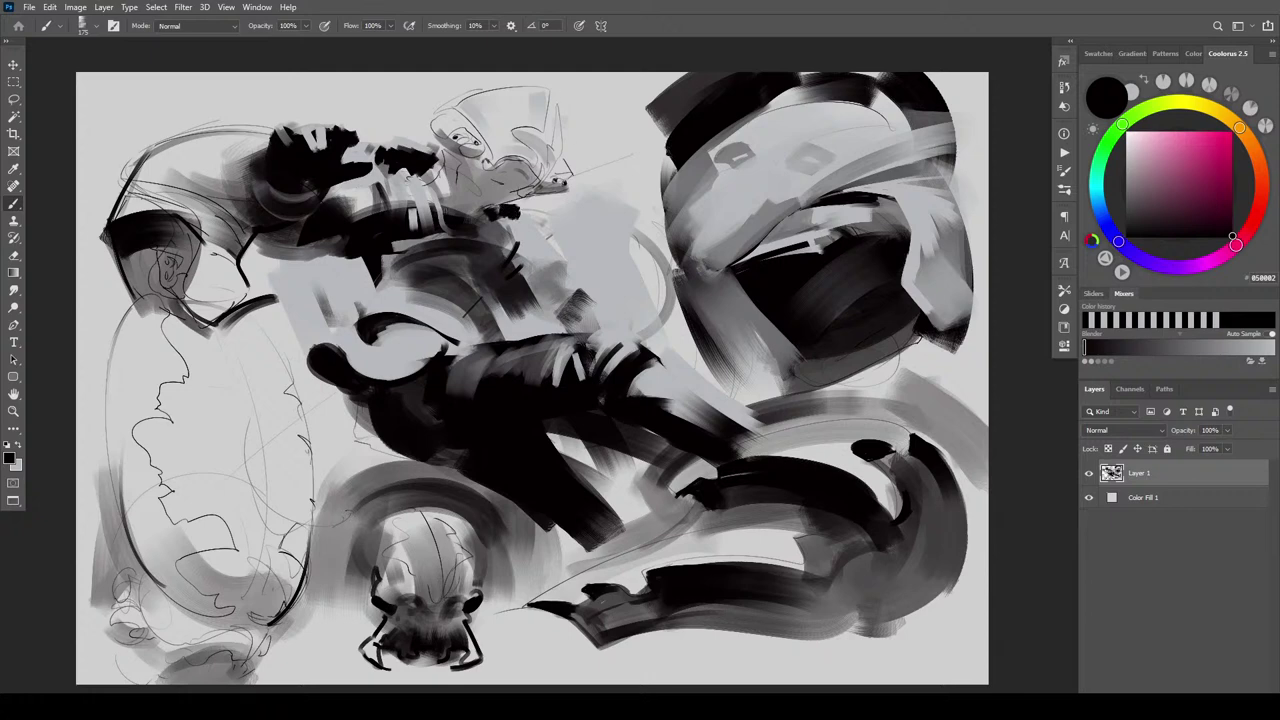
pyautogui.moveTo(356, 264)
pyautogui.mouseDown()
pyautogui.moveTo(342, 290)
pyautogui.moveTo(346, 280)
pyautogui.moveTo(346, 300)
pyautogui.moveTo(356, 296)
pyautogui.moveTo(342, 294)
pyautogui.mouseUp()
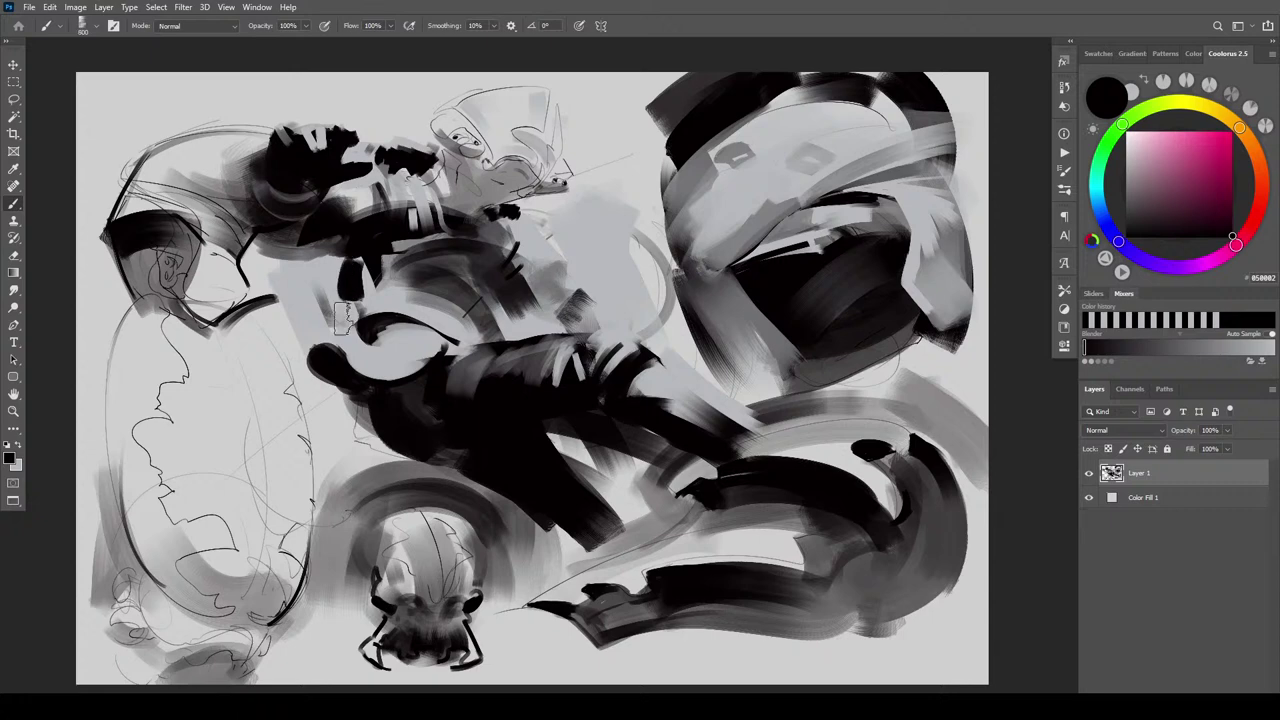
# Enlarge the brush to 2700 and scrub a broad black textured mass over the lower half of the lower-left oval sketch
pyautogui.press(']')
pyautogui.press(']')
pyautogui.press(']')
pyautogui.press(']')
pyautogui.press(']')
pyautogui.press(']')
pyautogui.press(']')
pyautogui.moveTo(314, 360)
pyautogui.mouseDown()
pyautogui.moveTo(290, 535)
pyautogui.moveTo(335, 412)
pyautogui.moveTo(280, 520)
pyautogui.moveTo(282, 495)
pyautogui.moveTo(297, 532)
pyautogui.moveTo(270, 550)
pyautogui.moveTo(215, 508)
pyautogui.moveTo(237, 448)
pyautogui.moveTo(300, 522)
pyautogui.moveTo(326, 470)
pyautogui.moveTo(300, 500)
pyautogui.mouseUp()
pyautogui.press(']')
pyautogui.press(']')
pyautogui.moveTo(278, 556)
pyautogui.mouseDown()
pyautogui.moveTo(225, 548)
pyautogui.moveTo(205, 488)
pyautogui.moveTo(168, 518)
pyautogui.moveTo(172, 556)
pyautogui.moveTo(118, 556)
pyautogui.moveTo(130, 480)
pyautogui.mouseUp()
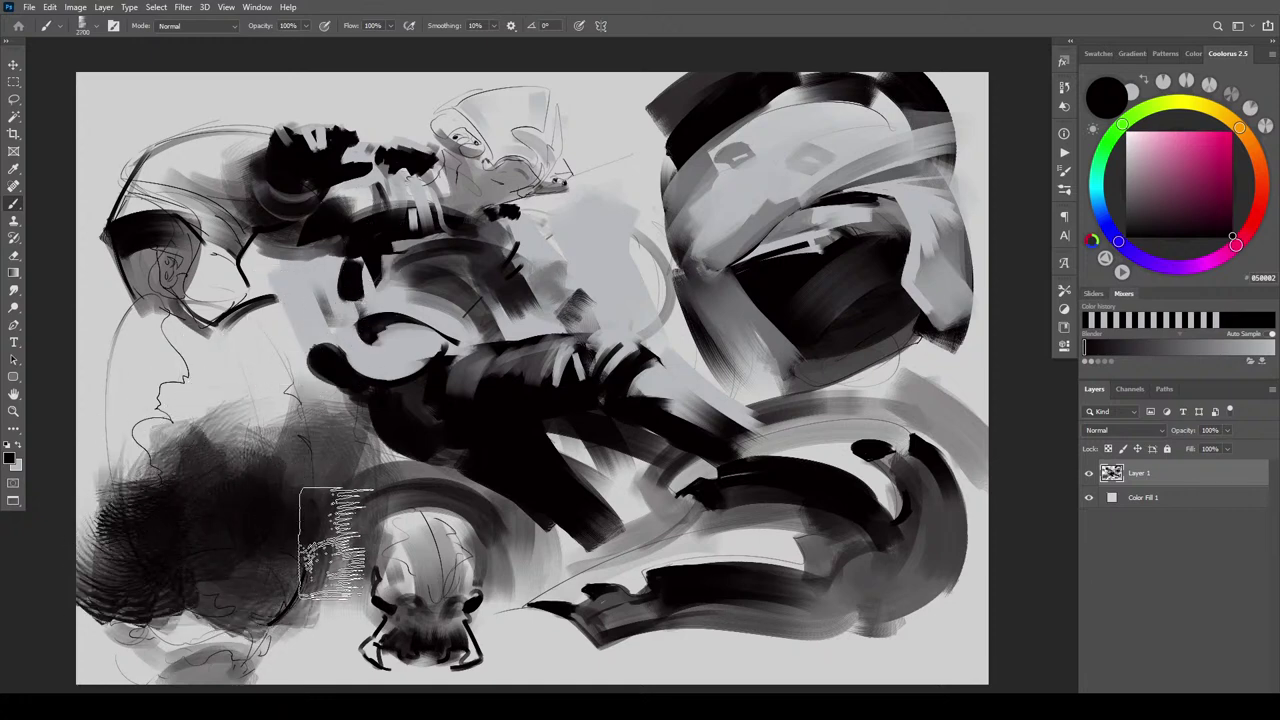
# Sample light grey and, with progressively smaller brushes, work soft pale patches into the middle of the lower-left black mass
pyautogui.keyDown('alt'); pyautogui.click(322, 528); pyautogui.keyUp('alt')
pyautogui.press('[')
pyautogui.press('[')
pyautogui.press('[')
pyautogui.press('[')
pyautogui.press('[')
pyautogui.press('[')
pyautogui.press('[')
pyautogui.moveTo(236, 517); pyautogui.dragTo(282, 522)
pyautogui.press('[')
pyautogui.press('[')
pyautogui.press('[')
pyautogui.press('[')
pyautogui.press('[')
pyautogui.press('[')
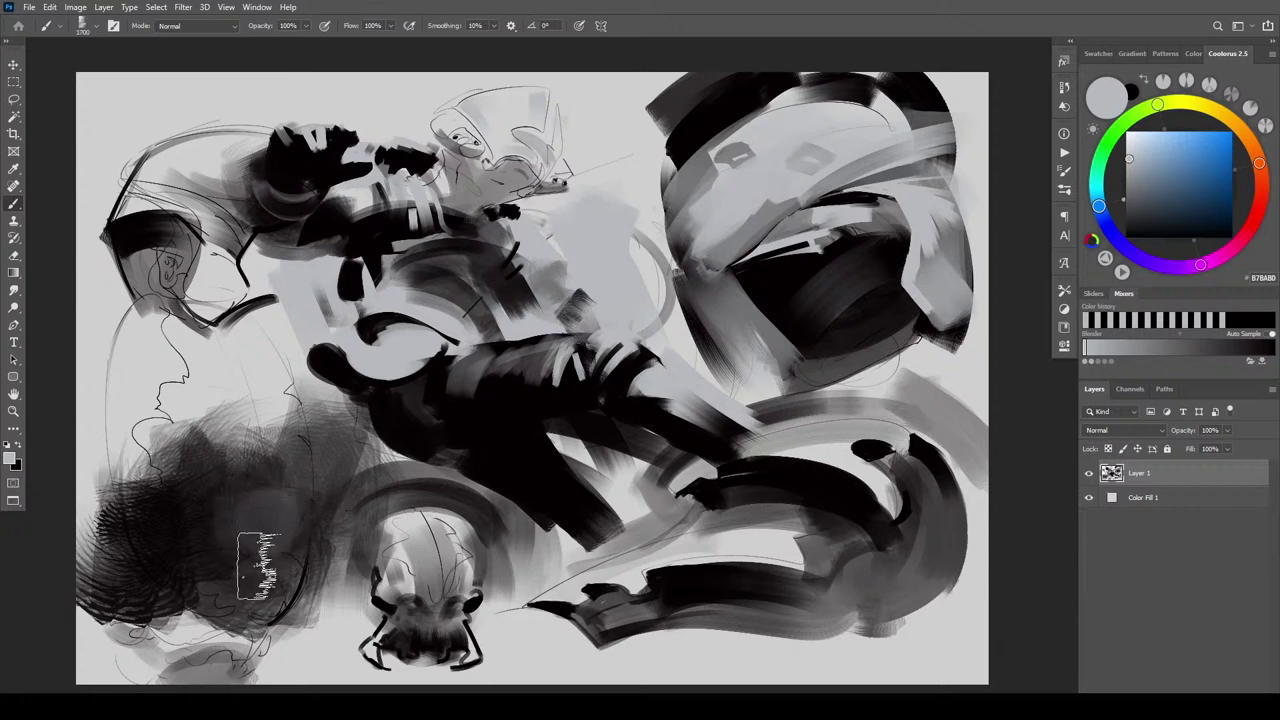
pyautogui.moveTo(258, 564)
pyautogui.mouseDown()
pyautogui.moveTo(253, 524)
pyautogui.moveTo(189, 514)
pyautogui.moveTo(188, 526)
pyautogui.moveTo(160, 470)
pyautogui.moveTo(234, 451)
pyautogui.moveTo(228, 490)
pyautogui.mouseUp()
pyautogui.press('[')
pyautogui.press('[')
pyautogui.press('[')
pyautogui.moveTo(168, 506)
pyautogui.mouseDown()
pyautogui.moveTo(134, 526)
pyautogui.moveTo(152, 508)
pyautogui.mouseUp()
pyautogui.moveTo(260, 518)
pyautogui.mouseDown()
pyautogui.moveTo(294, 497)
pyautogui.moveTo(299, 464)
pyautogui.mouseUp()
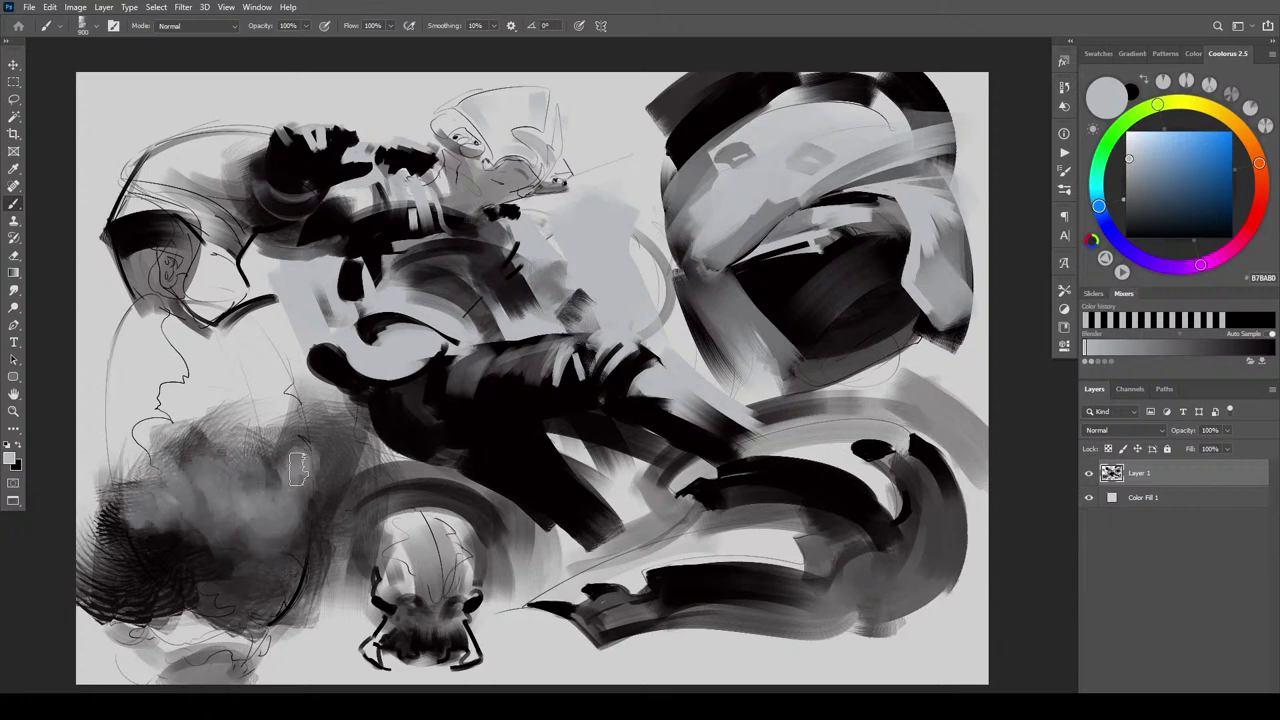
# Reduce the brush further and add smaller light grey touches along the inner side of the lower-left mass
pyautogui.press('[')
pyautogui.press('[')
pyautogui.press('[')
pyautogui.press('[')
pyautogui.press('[')
pyautogui.press('[')
pyautogui.moveTo(325, 512)
pyautogui.mouseDown()
pyautogui.moveTo(321, 534)
pyautogui.moveTo(277, 482)
pyautogui.mouseUp()
# Cut a light stripe into the black patch beside the reclining figure's waist and undo the trial strokes around the rounded black end below
pyautogui.press('[')
pyautogui.press('[')
pyautogui.moveTo(339, 286); pyautogui.dragTo(363, 290)
pyautogui.moveTo(322, 376)
pyautogui.mouseDown()
pyautogui.moveTo(350, 356)
pyautogui.moveTo(378, 340)
pyautogui.mouseUp()
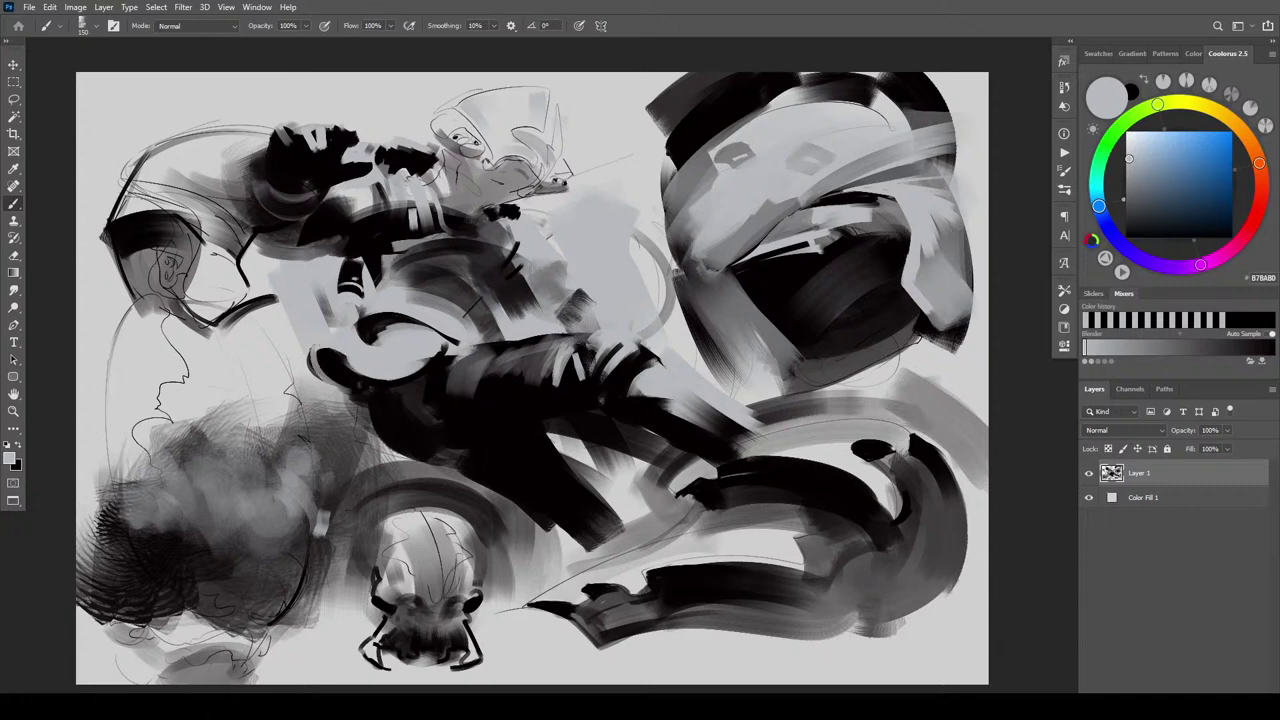
pyautogui.moveTo(359, 385)
pyautogui.mouseDown()
pyautogui.moveTo(316, 378)
pyautogui.moveTo(348, 356)
pyautogui.mouseUp()
pyautogui.hotkey('ctrl', 'z')
pyautogui.hotkey('ctrl', 'z')
pyautogui.hotkey('ctrl', 'z')
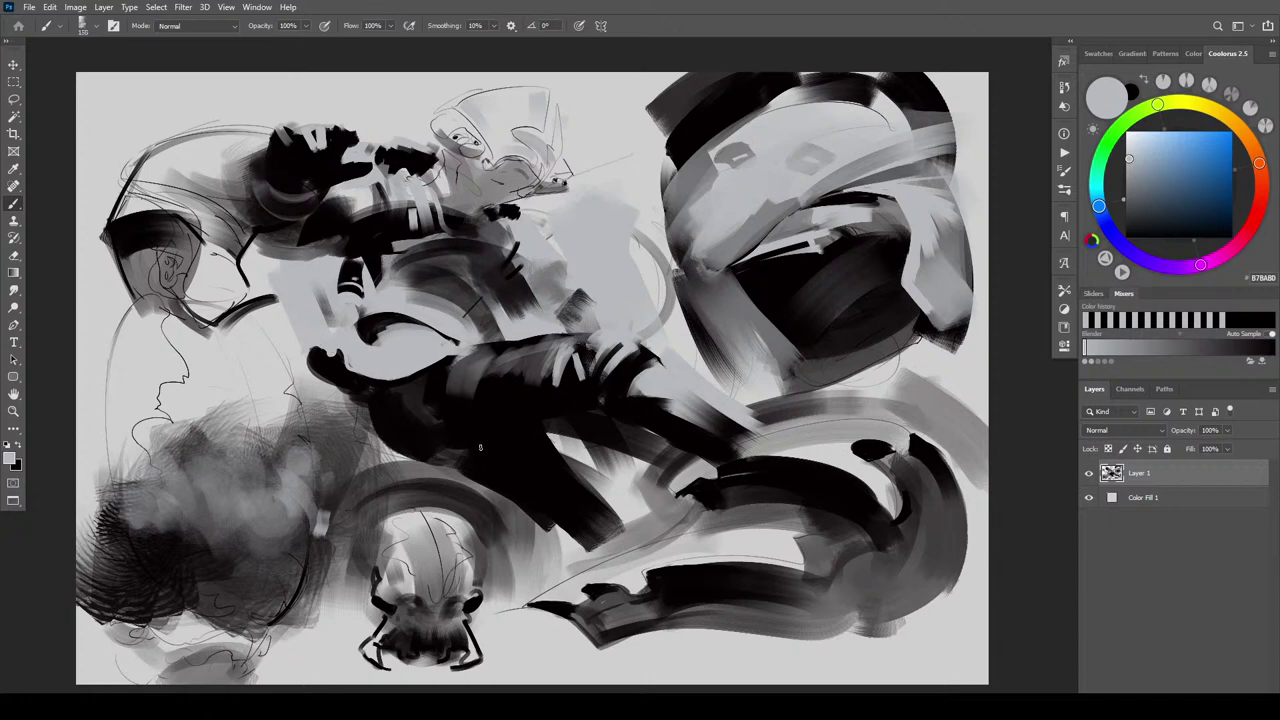
# Carve the reclining figure's rounded black end with light grey, sample black, and rebuild its lumpy outer edge
pyautogui.moveTo(352, 366); pyautogui.dragTo(318, 350)
pyautogui.moveTo(351, 393)
pyautogui.mouseDown()
pyautogui.moveTo(312, 355)
pyautogui.moveTo(356, 409)
pyautogui.moveTo(329, 378)
pyautogui.mouseUp()
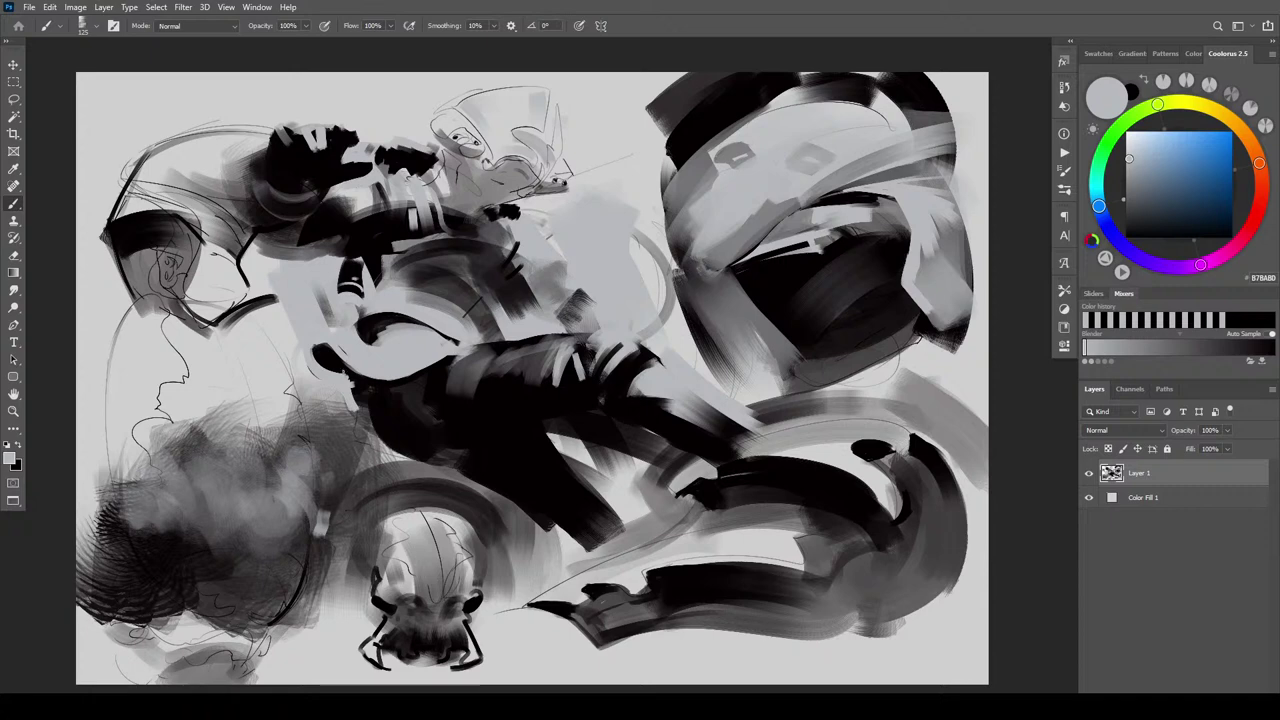
pyautogui.keyDown('alt'); pyautogui.click(330, 361); pyautogui.keyUp('alt')
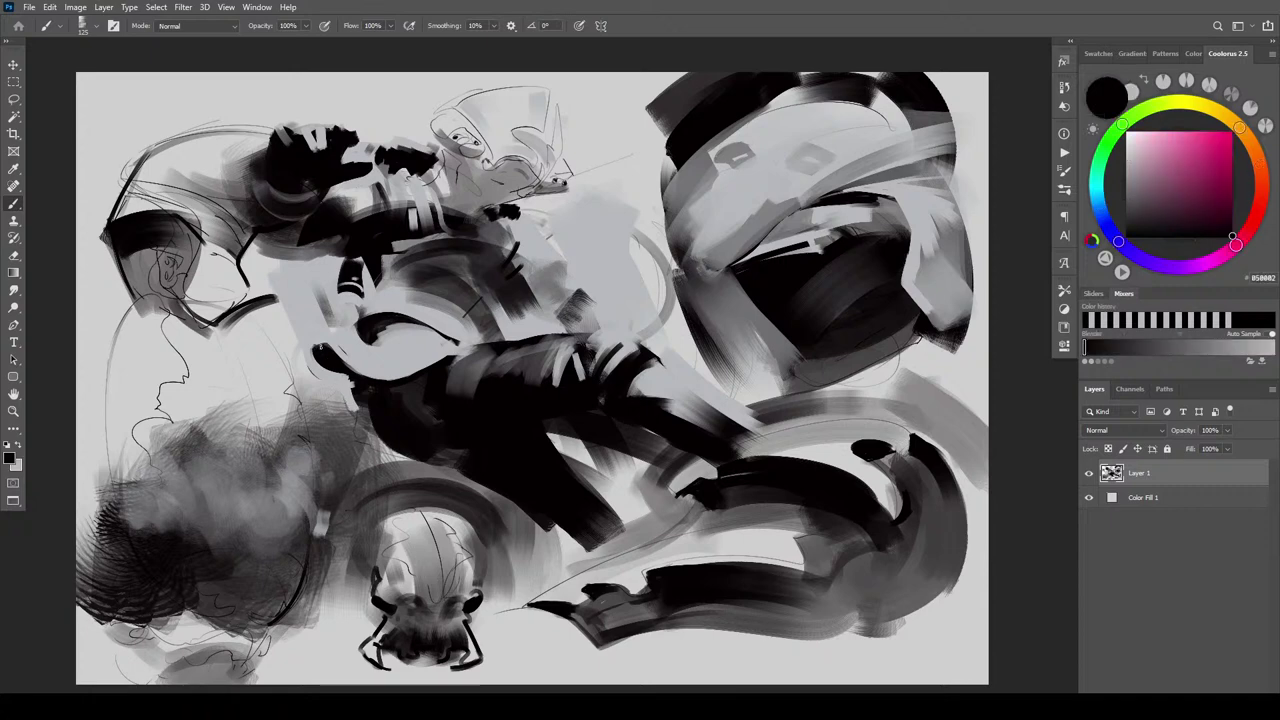
pyautogui.moveTo(322, 370); pyautogui.dragTo(358, 402)
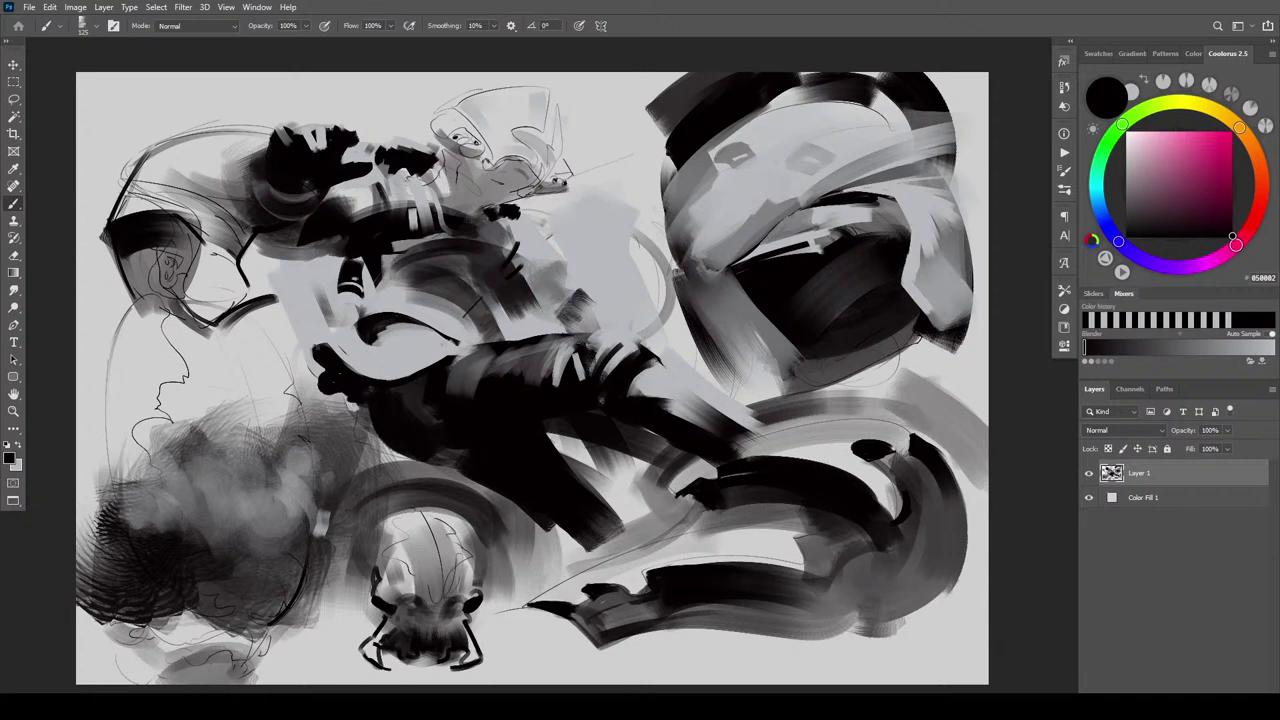
# Extend the reclining figure's lumpy black end into an upward-pointing tip and enlarge the brush to darken the area just below it
pyautogui.moveTo(312, 362)
pyautogui.mouseDown()
pyautogui.moveTo(347, 375)
pyautogui.moveTo(308, 343)
pyautogui.mouseUp()
pyautogui.moveTo(396, 346)
pyautogui.mouseDown()
pyautogui.moveTo(341, 328)
pyautogui.moveTo(356, 326)
pyautogui.mouseUp()
pyautogui.press(']')
pyautogui.press(']')
pyautogui.press(']')
pyautogui.press(']')
pyautogui.press(']')
pyautogui.press(']')
pyautogui.press(']')
pyautogui.press(']')
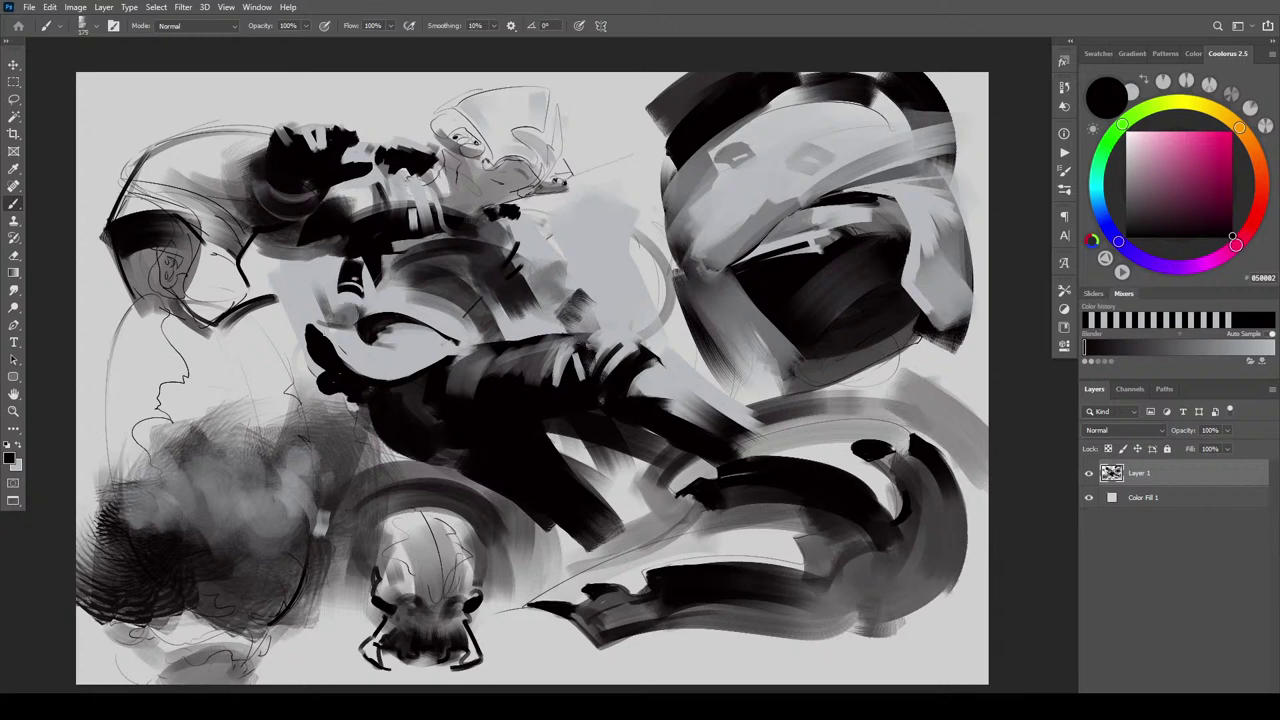
pyautogui.moveTo(330, 416)
pyautogui.mouseDown()
pyautogui.moveTo(336, 404)
pyautogui.moveTo(314, 398)
pyautogui.moveTo(306, 372)
pyautogui.moveTo(340, 410)
pyautogui.moveTo(320, 390)
pyautogui.mouseUp()
# Switch to light grey and carve a ragged pale lower edge into the reclining figure's lumpy black end
pyautogui.press('x')
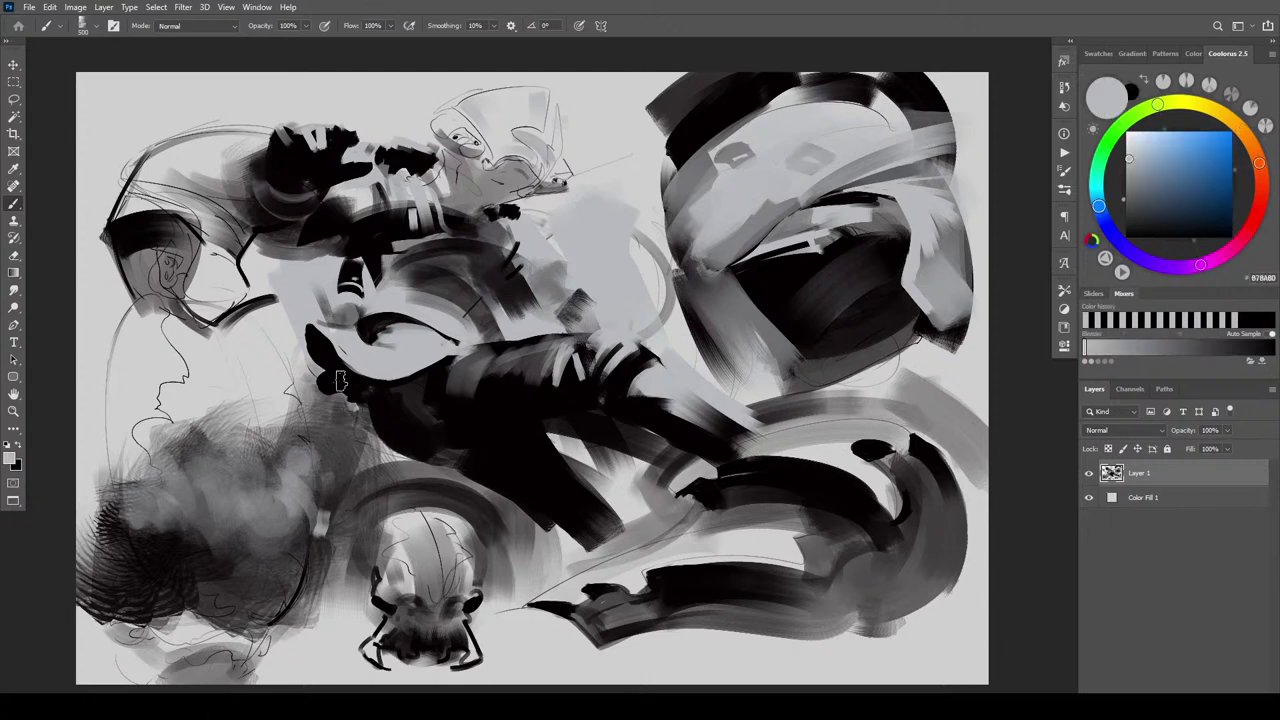
pyautogui.press('[')
pyautogui.press('[')
pyautogui.press(']')
pyautogui.press(']')
pyautogui.press(']')
pyautogui.press(']')
pyautogui.press(']')
pyautogui.press(']')
pyautogui.press(']')
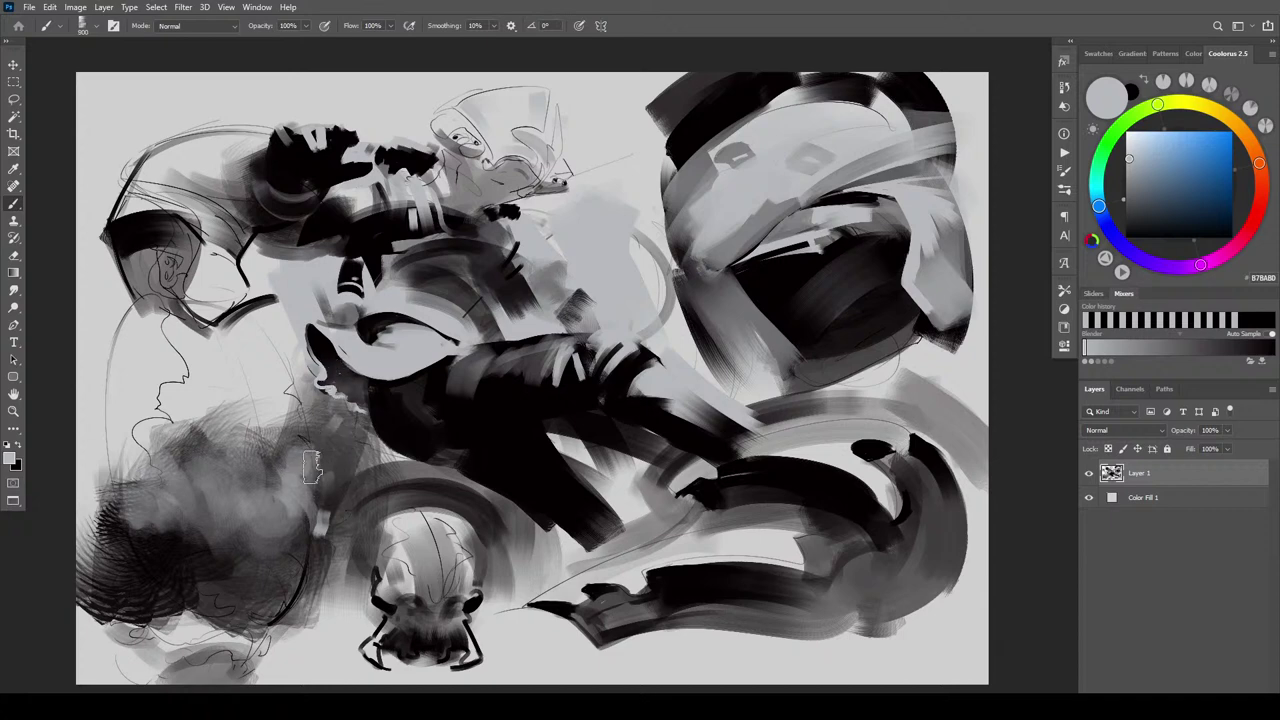
# Shrink the brush and paint soft light grey highlights across the start and upper side of the reclining figure's black thigh
pyautogui.press('[')
pyautogui.press('[')
pyautogui.press('[')
pyautogui.press('[')
pyautogui.press('[')
pyautogui.press('[')
pyautogui.press('[')
pyautogui.press('[')
pyautogui.press('[')
pyautogui.press('[')
pyautogui.press('[')
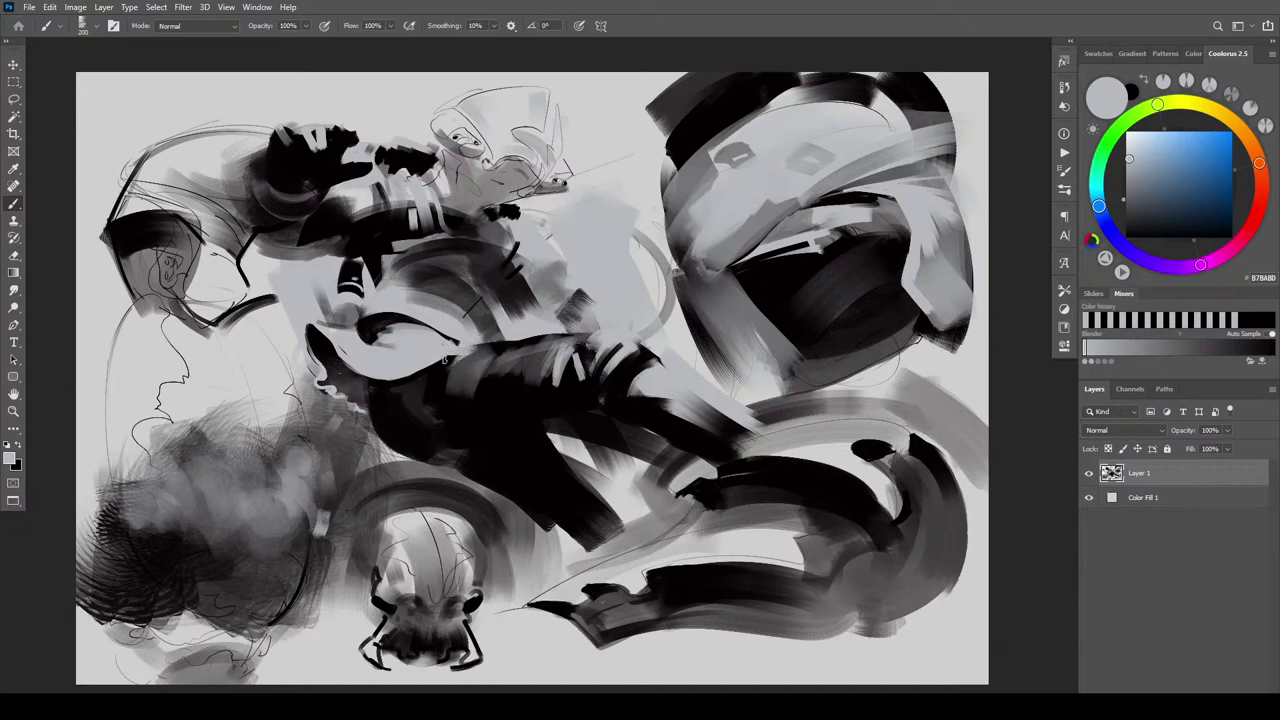
pyautogui.press('[')
pyautogui.press('[')
pyautogui.moveTo(463, 356); pyautogui.dragTo(427, 400)
pyautogui.moveTo(466, 357)
pyautogui.mouseDown()
pyautogui.moveTo(516, 389)
pyautogui.moveTo(518, 352)
pyautogui.moveTo(469, 361)
pyautogui.moveTo(576, 340)
pyautogui.mouseUp()
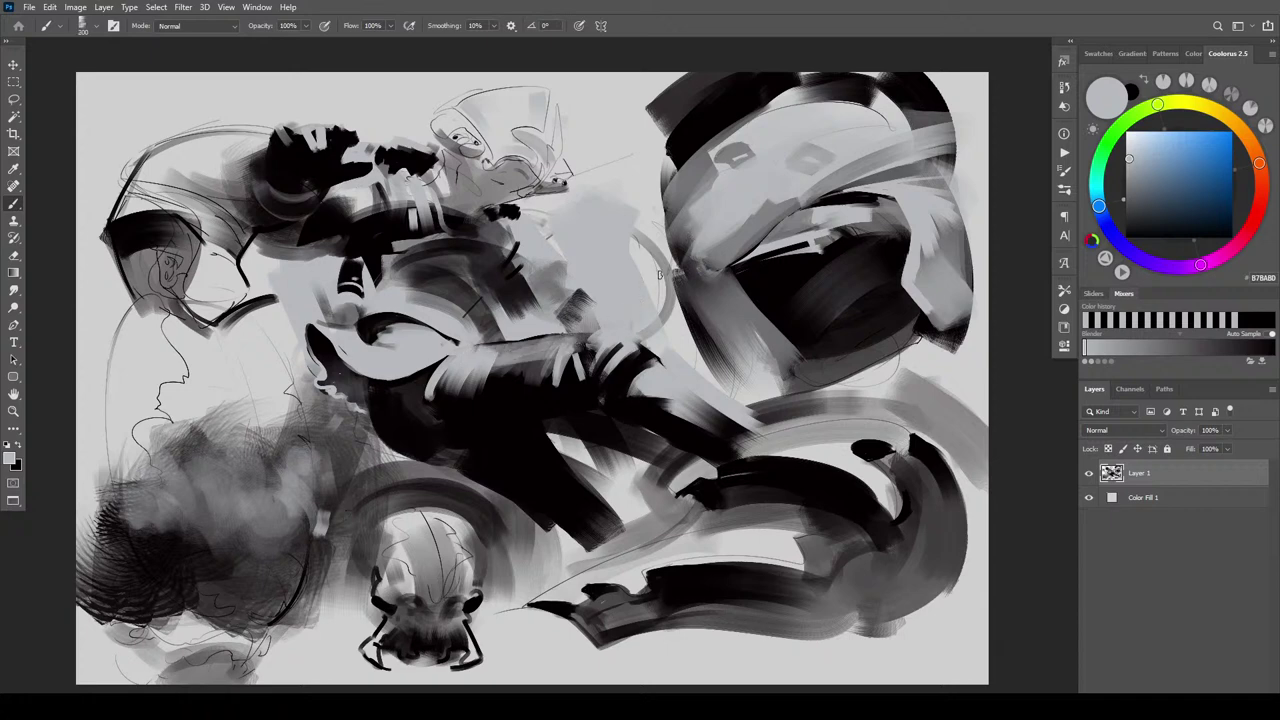
# Darken the thigh's upper contour and the knee with black, and add a small light grey accent beside the knee
pyautogui.press('x')
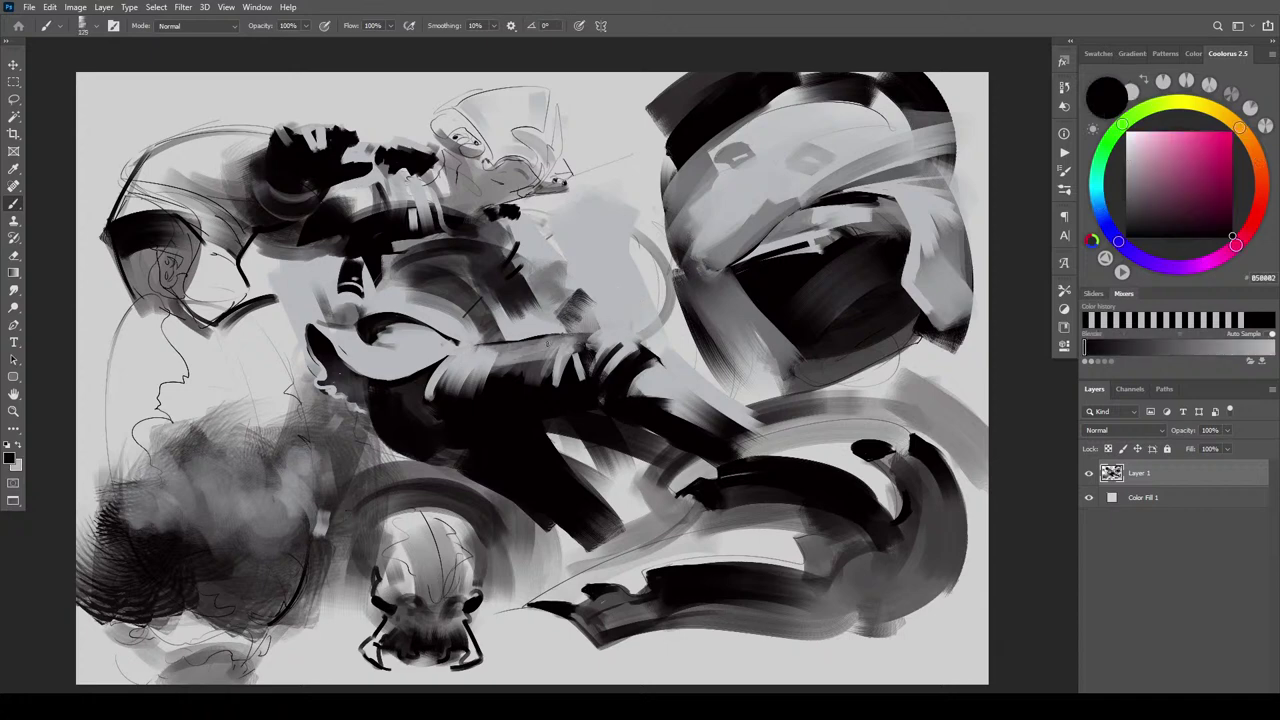
pyautogui.moveTo(540, 341)
pyautogui.mouseDown()
pyautogui.moveTo(584, 328)
pyautogui.moveTo(566, 350)
pyautogui.moveTo(606, 328)
pyautogui.moveTo(635, 353)
pyautogui.moveTo(600, 341)
pyautogui.moveTo(628, 336)
pyautogui.moveTo(608, 326)
pyautogui.mouseUp()
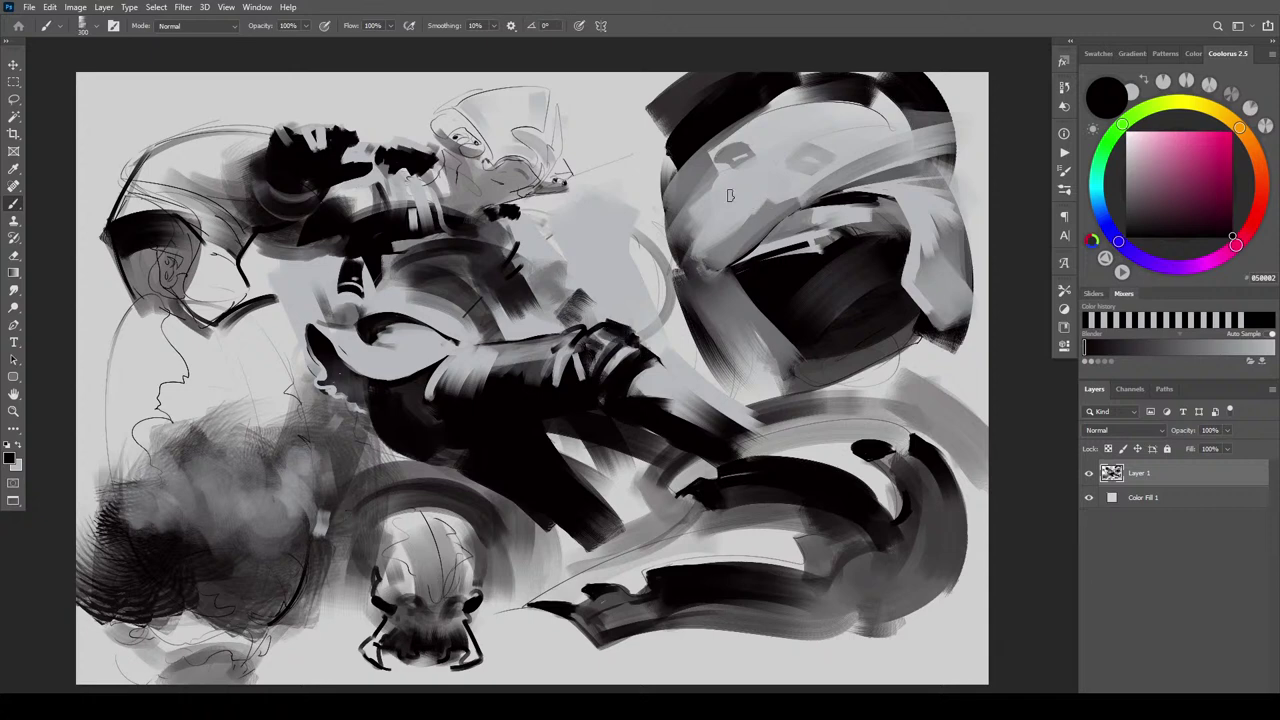
pyautogui.keyDown('alt'); pyautogui.click(663, 311); pyautogui.keyUp('alt')
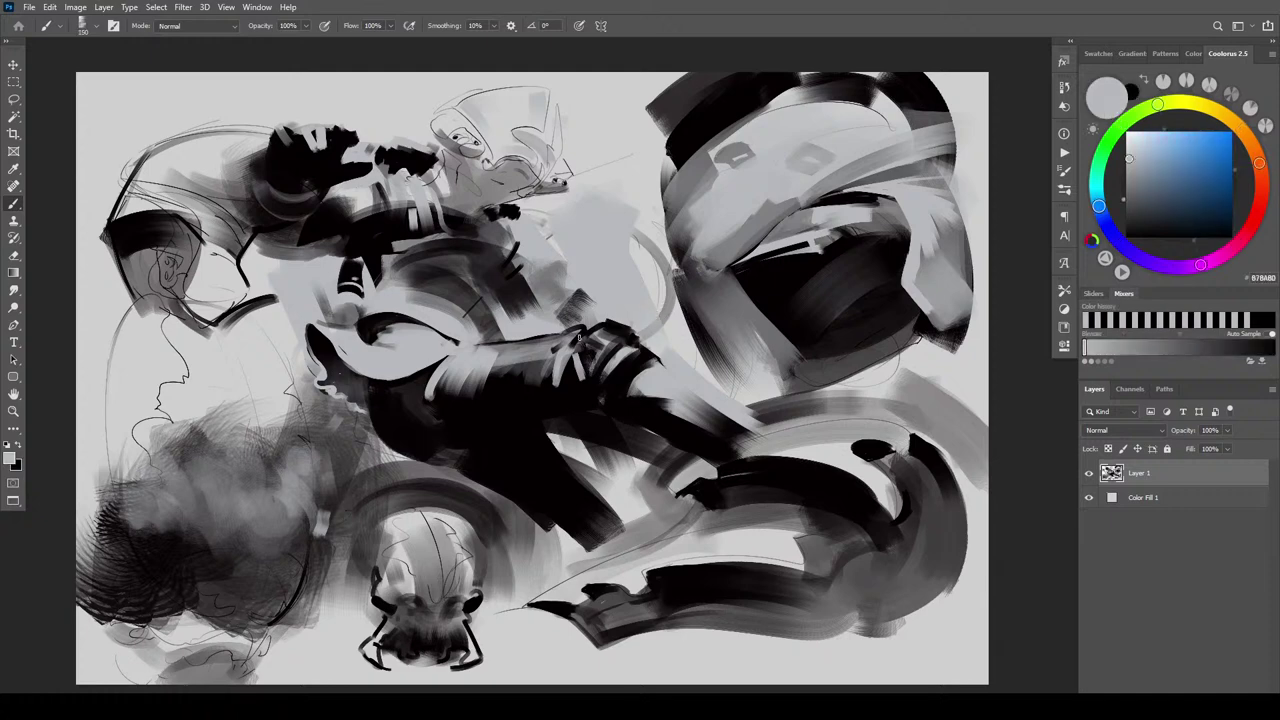
pyautogui.moveTo(578, 336); pyautogui.dragTo(580, 340)
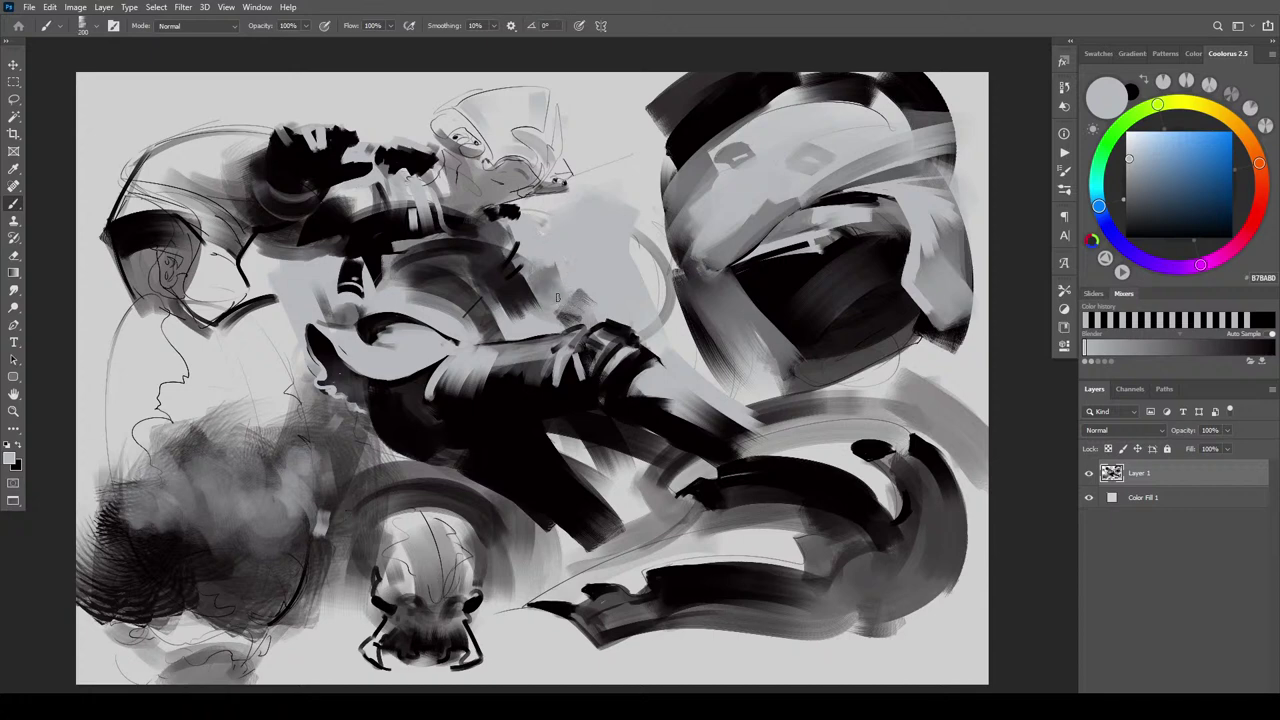
# Cover the dark marks beside the torso with light grey and draw thin crossing light strokes over the torso
pyautogui.moveTo(557, 296); pyautogui.dragTo(552, 266)
pyautogui.moveTo(459, 309)
pyautogui.mouseDown()
pyautogui.moveTo(493, 263)
pyautogui.moveTo(463, 320)
pyautogui.moveTo(508, 318)
pyautogui.mouseUp()
pyautogui.moveTo(438, 263); pyautogui.dragTo(493, 321)
pyautogui.moveTo(429, 255); pyautogui.dragTo(488, 310)
pyautogui.moveTo(503, 248)
pyautogui.mouseDown()
pyautogui.moveTo(490, 279)
pyautogui.moveTo(506, 294)
pyautogui.mouseUp()
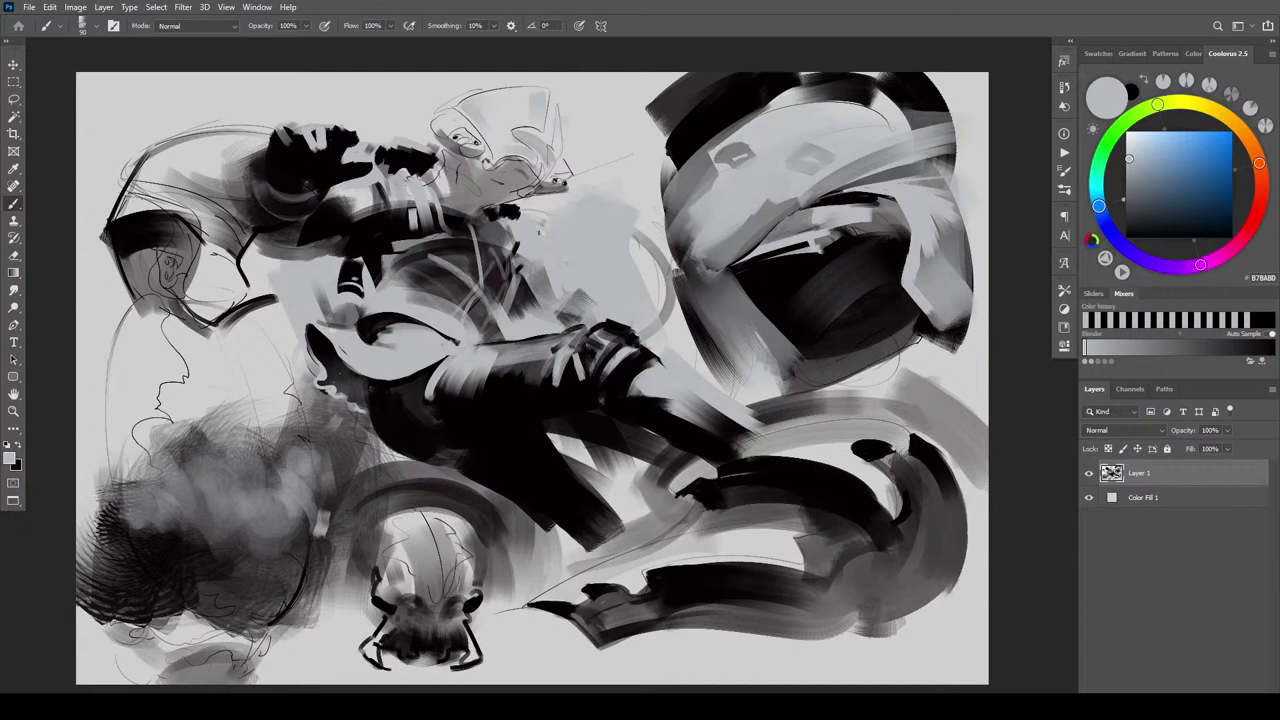
# Enlarge the brush and drag soft grey bands along the reclining figure's hip and the underside of its thigh
pyautogui.press(']')
pyautogui.press(']')
pyautogui.moveTo(386, 408)
pyautogui.mouseDown()
pyautogui.moveTo(479, 445)
pyautogui.moveTo(525, 426)
pyautogui.mouseUp()
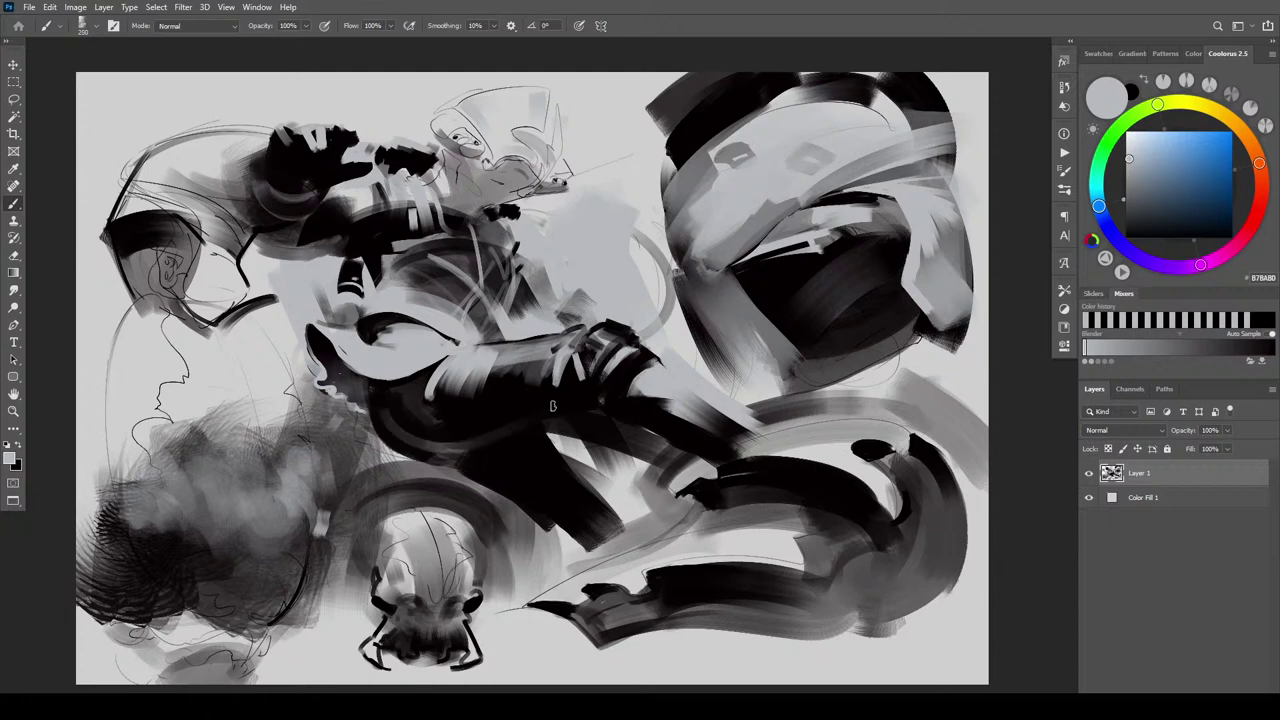
pyautogui.moveTo(436, 445); pyautogui.dragTo(499, 473)
# Cut broad light grey bands along the inner edges of both legs to separate their silhouettes
pyautogui.press('[')
pyautogui.press('[')
pyautogui.press('[')
pyautogui.press('[')
pyautogui.press('[')
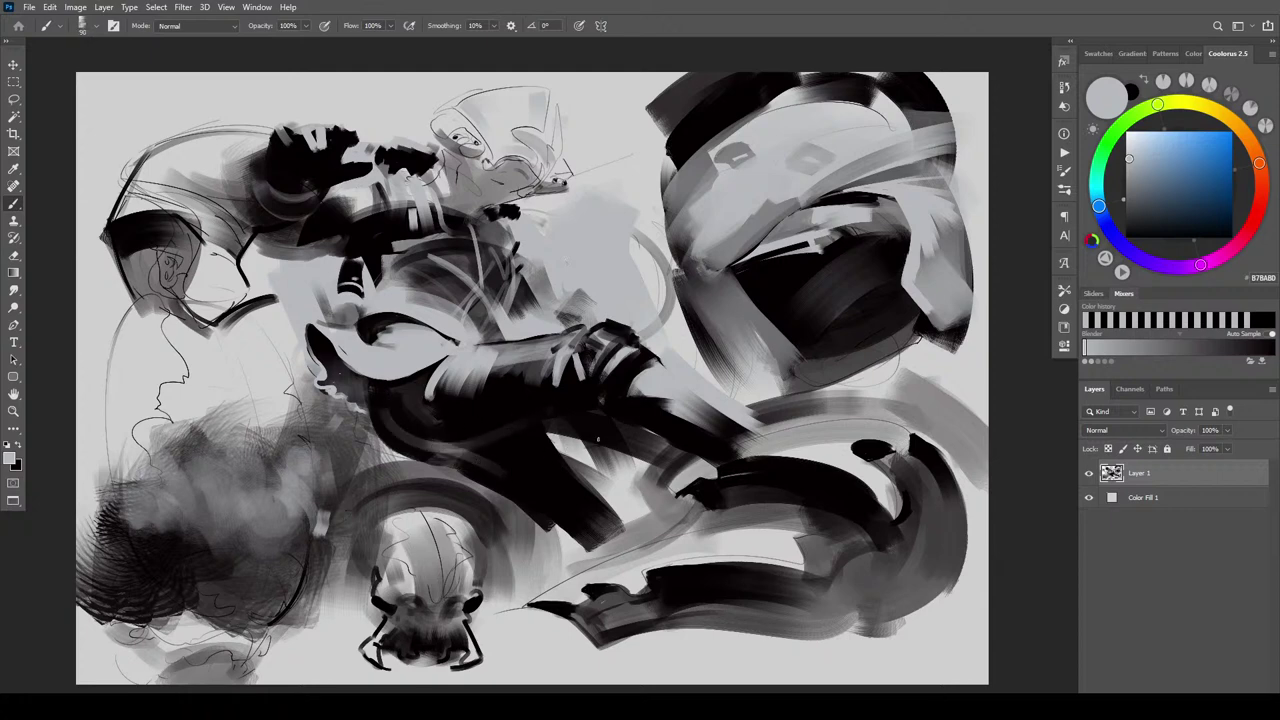
pyautogui.moveTo(694, 468); pyautogui.dragTo(616, 428)
pyautogui.moveTo(708, 476)
pyautogui.mouseDown()
pyautogui.moveTo(608, 424)
pyautogui.moveTo(603, 405)
pyautogui.moveTo(555, 425)
pyautogui.moveTo(618, 530)
pyautogui.mouseUp()
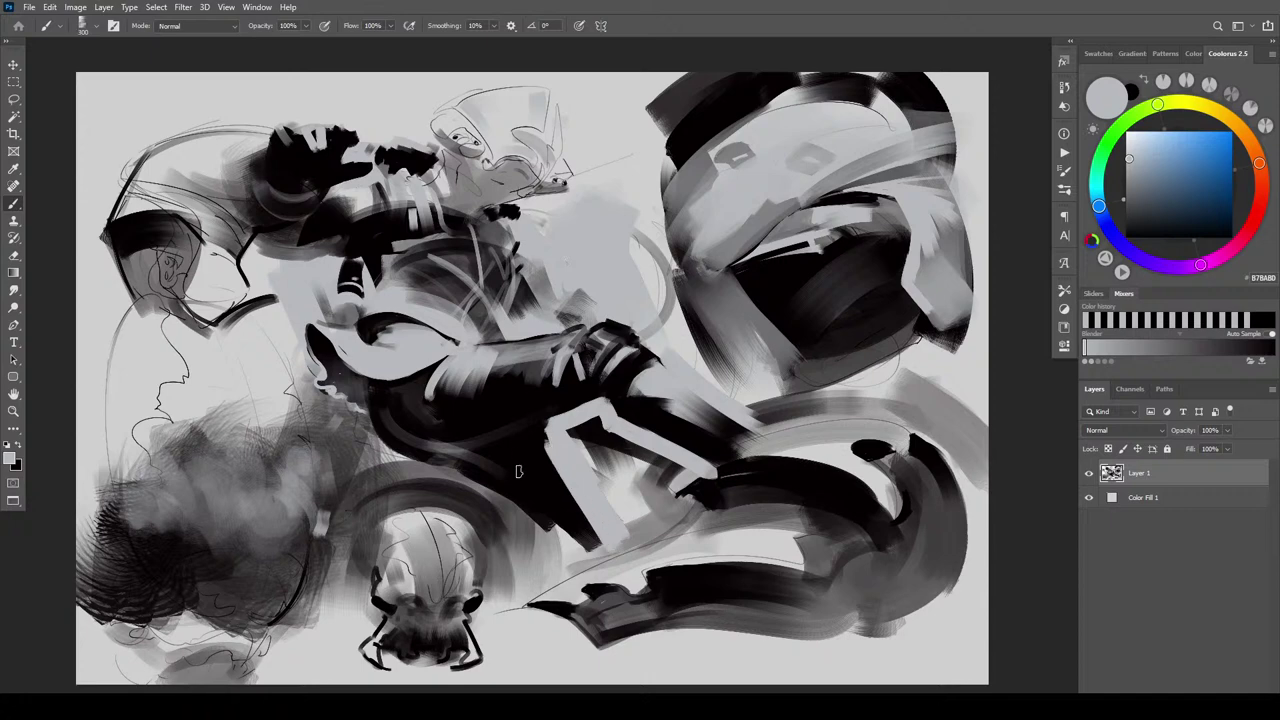
# Sample black, fill out the hanging thigh's lower contour, and extend a dark shin diagonally to the canvas's lower edge
pyautogui.keyDown('alt'); pyautogui.click(524, 465); pyautogui.keyUp('alt')
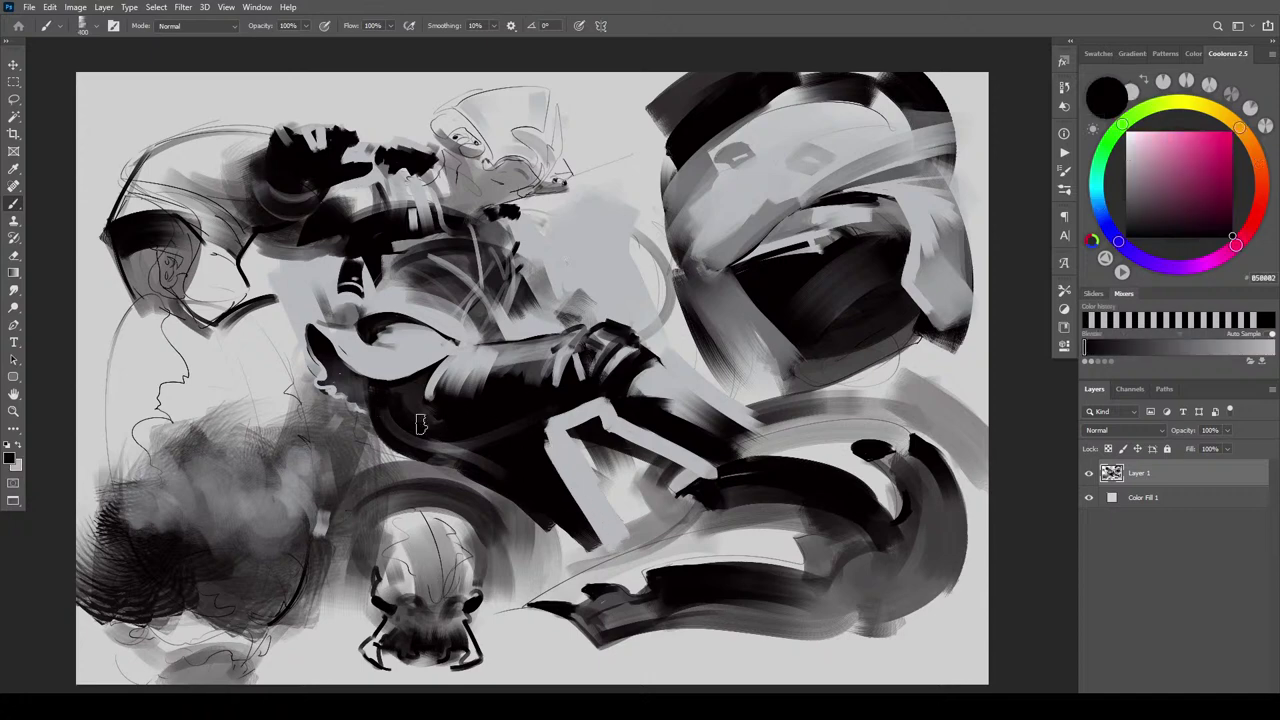
pyautogui.press('[')
pyautogui.press('[')
pyautogui.moveTo(457, 451); pyautogui.dragTo(537, 529)
pyautogui.press('[')
pyautogui.moveTo(478, 488)
pyautogui.mouseDown()
pyautogui.moveTo(558, 550)
pyautogui.moveTo(583, 545)
pyautogui.moveTo(562, 535)
pyautogui.moveTo(601, 571)
pyautogui.moveTo(606, 558)
pyautogui.moveTo(574, 567)
pyautogui.moveTo(606, 577)
pyautogui.mouseUp()
pyautogui.press('[')
pyautogui.press('[')
pyautogui.moveTo(588, 592); pyautogui.dragTo(649, 681)
# Adjust the brush size and paint an upturned black foot at the end of the reclining figure's outstretched leg
pyautogui.press(']')
pyautogui.press(']')
pyautogui.press(']')
pyautogui.press(']')
pyautogui.press(']')
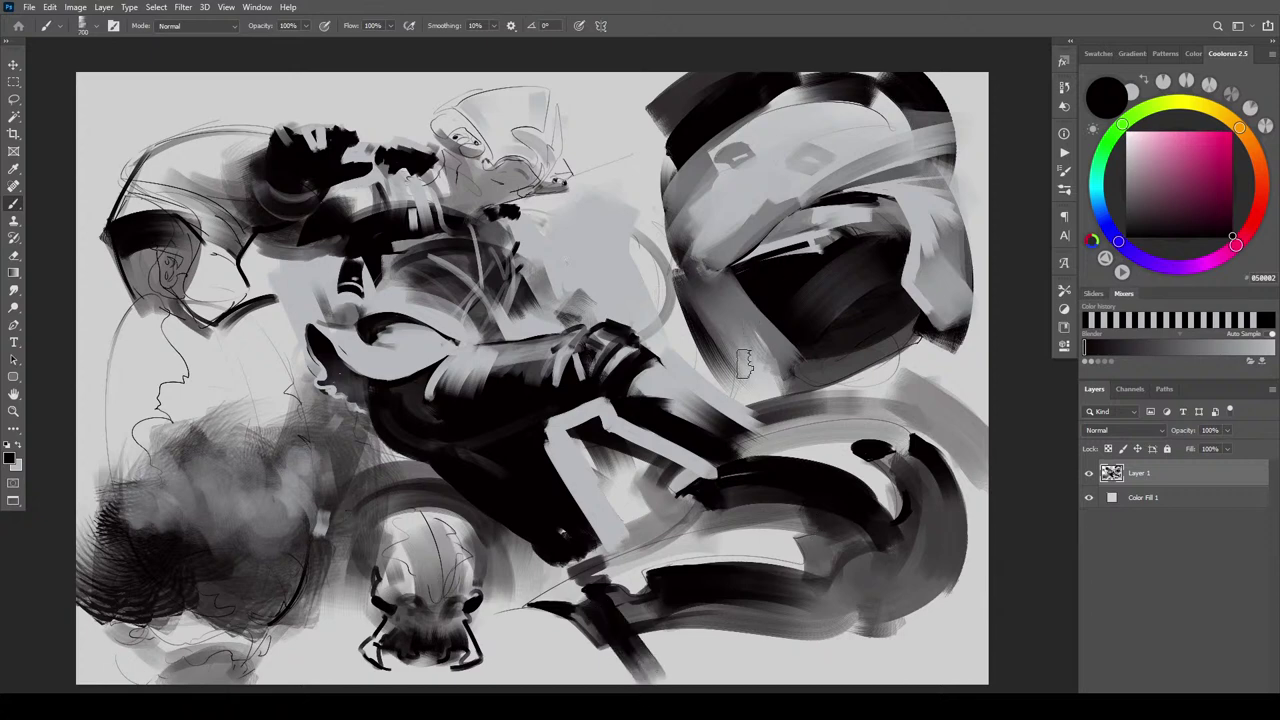
pyautogui.press('[')
pyautogui.press('[')
pyautogui.press('[')
pyautogui.moveTo(748, 462)
pyautogui.mouseDown()
pyautogui.moveTo(821, 436)
pyautogui.moveTo(813, 459)
pyautogui.moveTo(842, 412)
pyautogui.mouseUp()
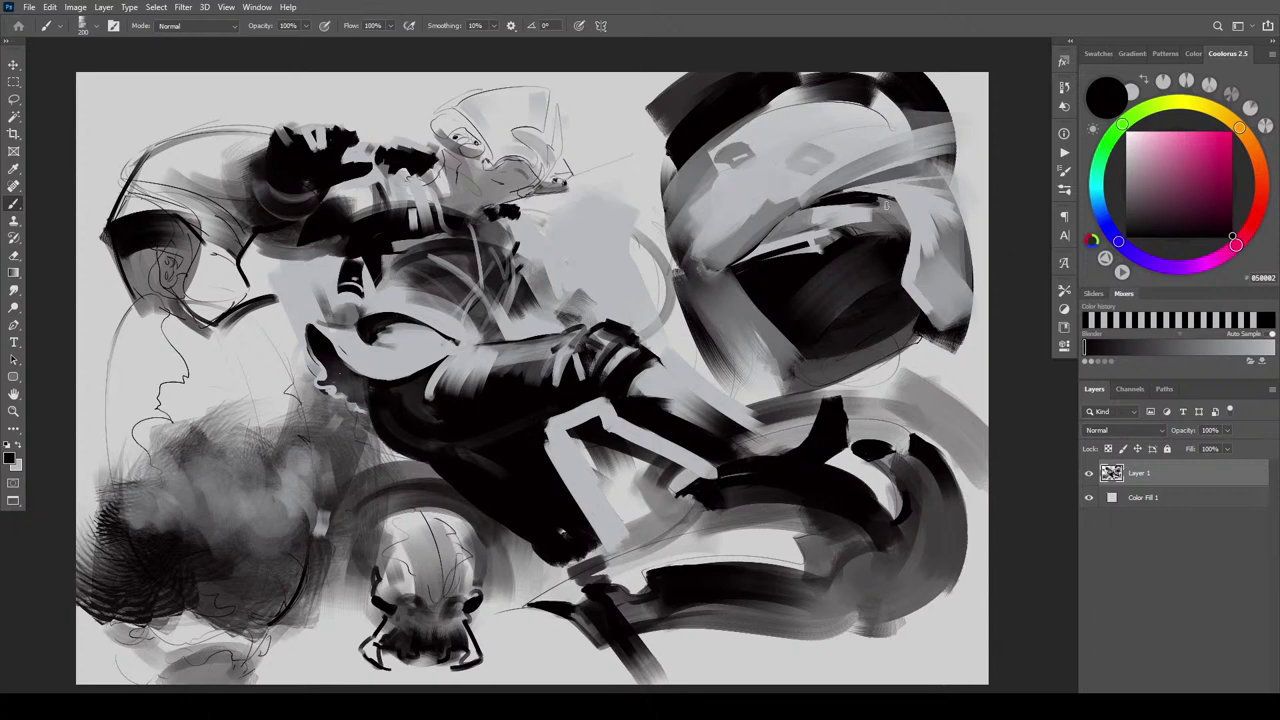
# Sample light grey, carve pale strokes around the outstretched leg's foot and ankle, and undo the excess strokes
pyautogui.keyDown('alt'); pyautogui.click(780, 395); pyautogui.keyUp('alt')
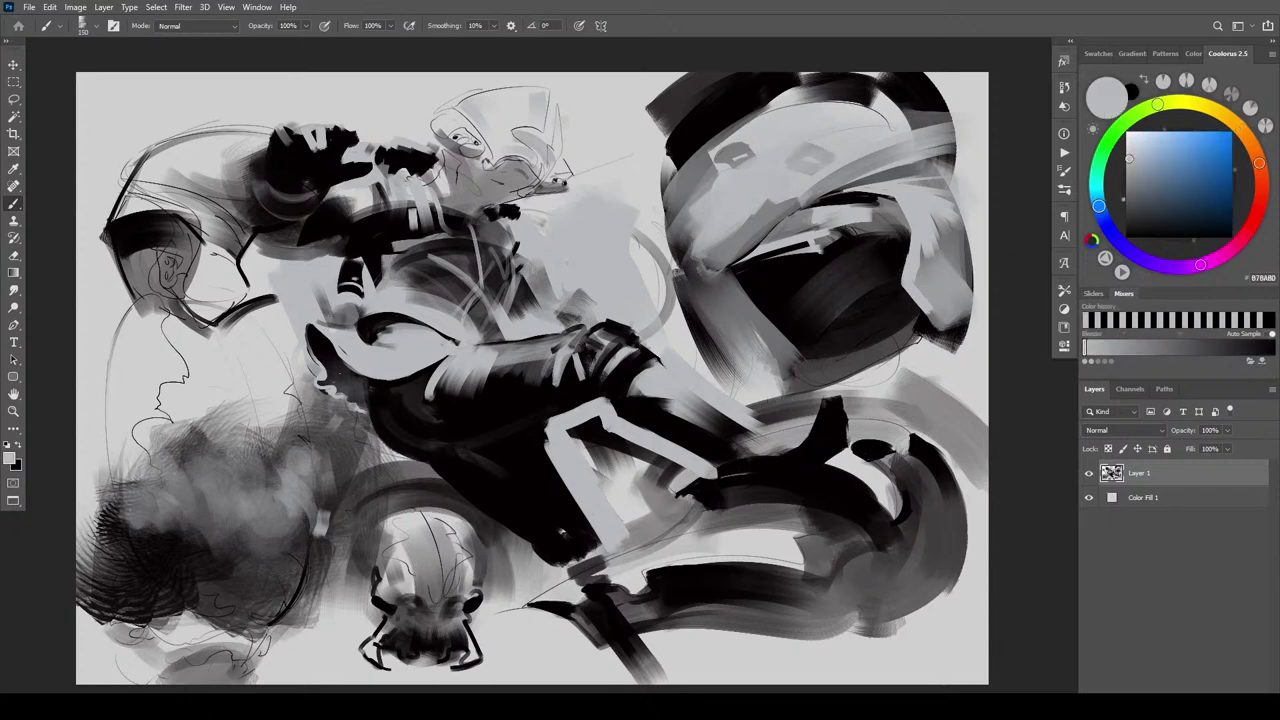
pyautogui.moveTo(770, 468)
pyautogui.mouseDown()
pyautogui.moveTo(776, 442)
pyautogui.moveTo(808, 444)
pyautogui.moveTo(815, 408)
pyautogui.moveTo(834, 396)
pyautogui.moveTo(846, 448)
pyautogui.moveTo(817, 472)
pyautogui.moveTo(826, 397)
pyautogui.moveTo(840, 440)
pyautogui.moveTo(800, 475)
pyautogui.mouseUp()
pyautogui.hotkey('ctrl', 'z')
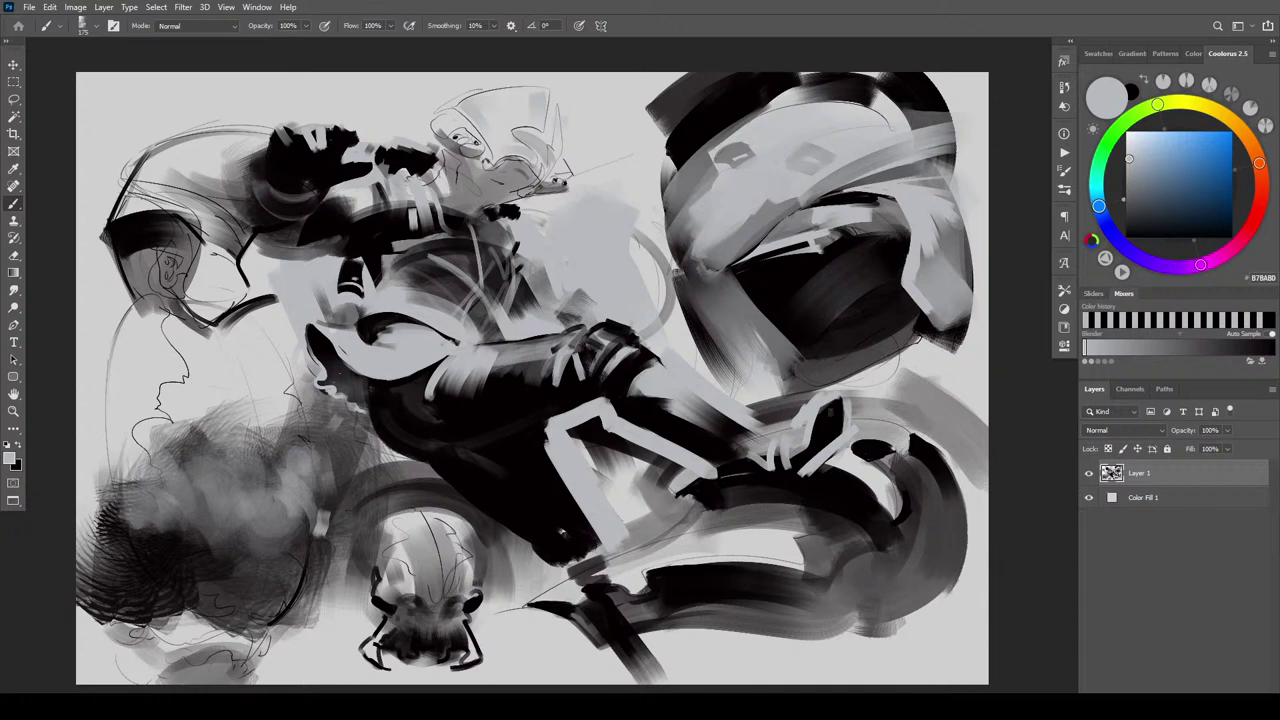
pyautogui.moveTo(801, 455)
pyautogui.mouseDown()
pyautogui.moveTo(752, 488)
pyautogui.moveTo(736, 478)
pyautogui.moveTo(768, 474)
pyautogui.moveTo(752, 498)
pyautogui.moveTo(786, 471)
pyautogui.mouseUp()
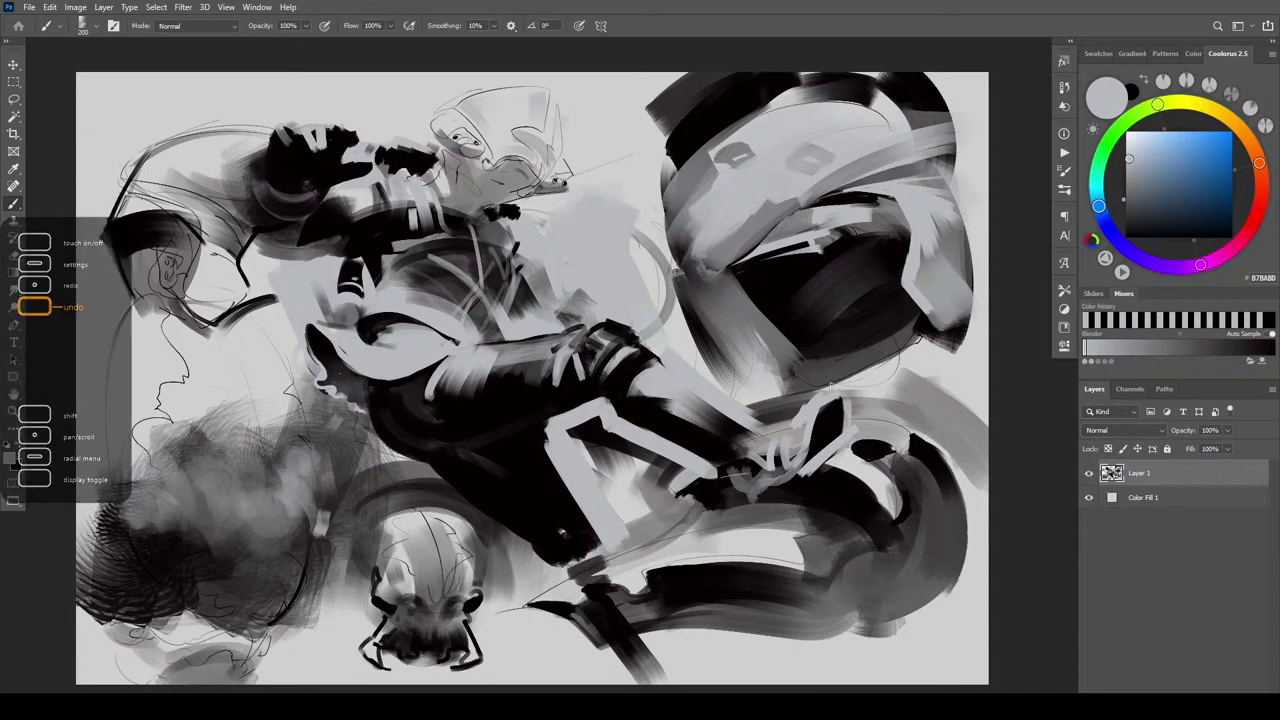
pyautogui.hotkey('ctrl', 'z')
pyautogui.hotkey('ctrl', 'z')
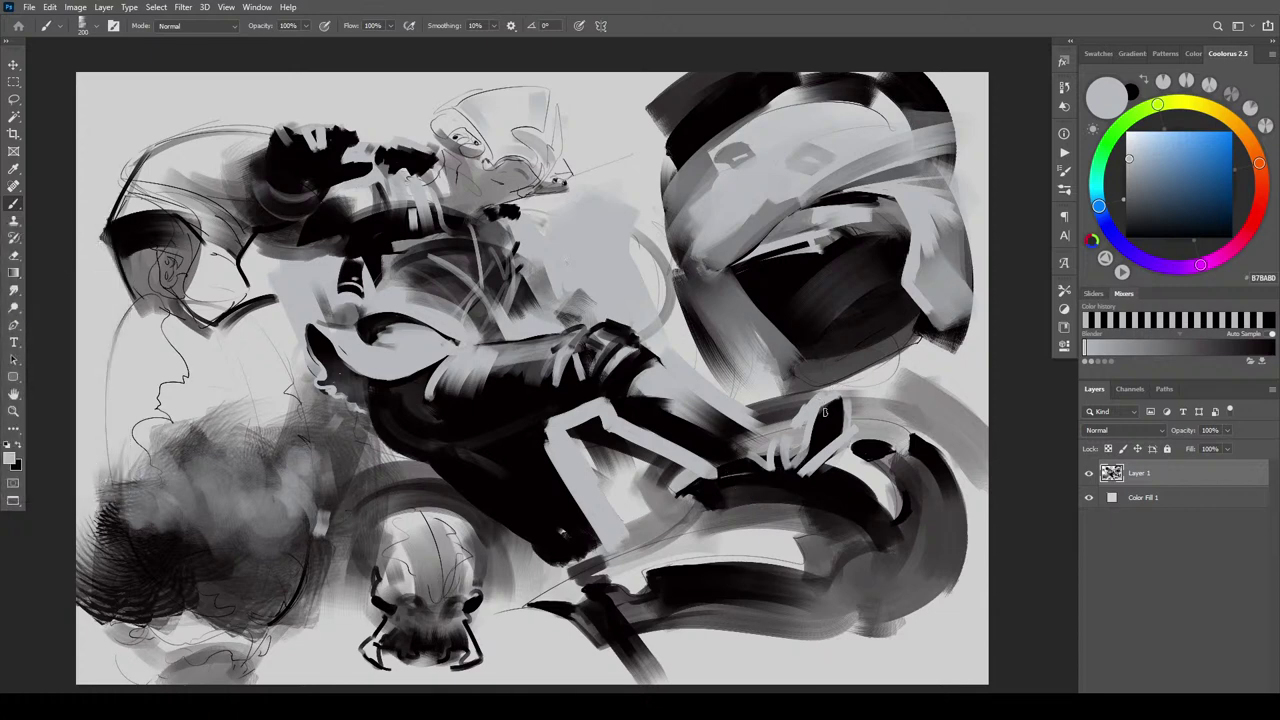
# Sample black and restore the dark shapes around the outstretched leg's foot and heel
pyautogui.keyDown('alt'); pyautogui.click(819, 425); pyautogui.keyUp('alt')
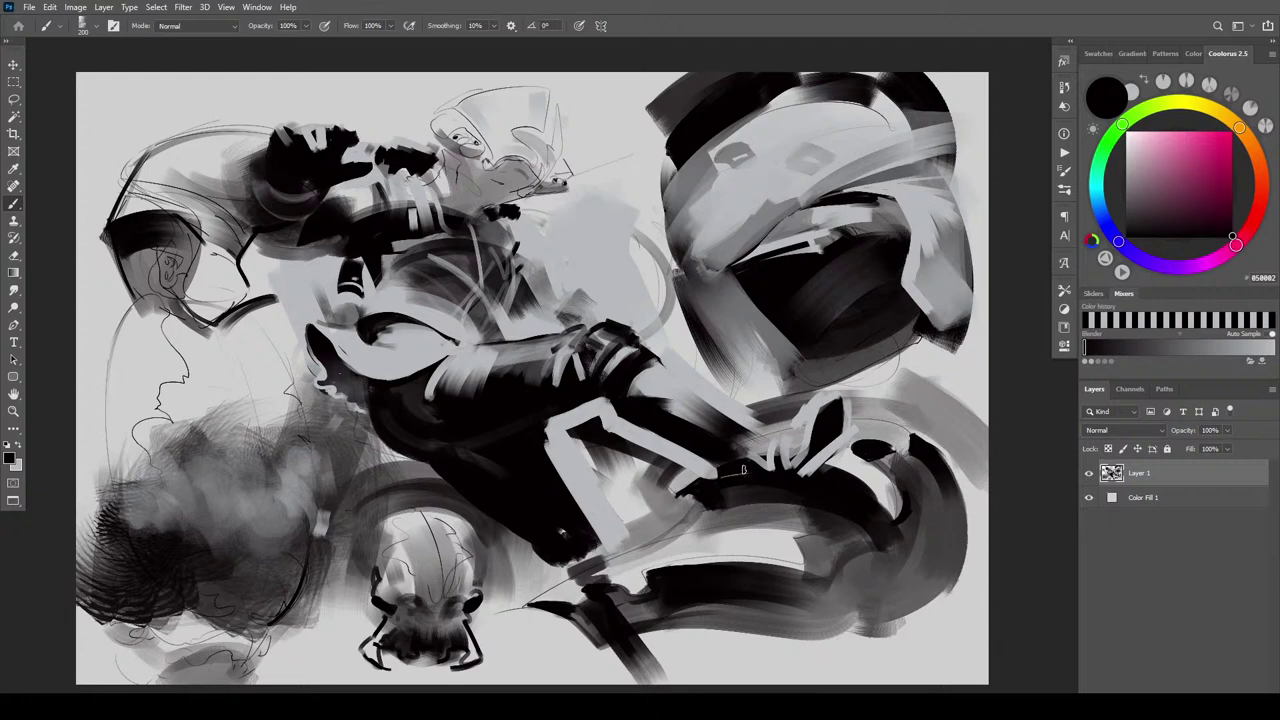
pyautogui.moveTo(807, 472); pyautogui.dragTo(797, 483)
pyautogui.moveTo(835, 433); pyautogui.dragTo(788, 486)
pyautogui.moveTo(799, 415); pyautogui.dragTo(794, 451)
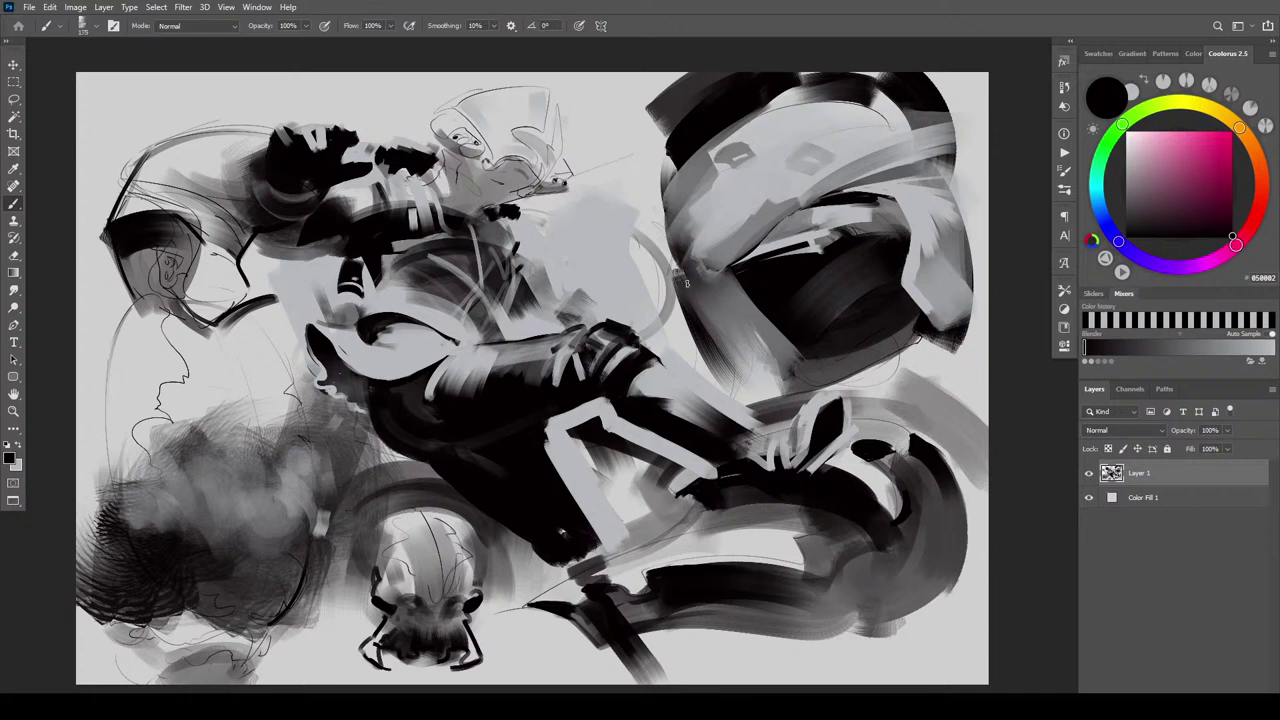
# Paint a black line along the outstretched shin's upper edge and thicken it with a larger brush
pyautogui.moveTo(698, 382); pyautogui.dragTo(753, 416)
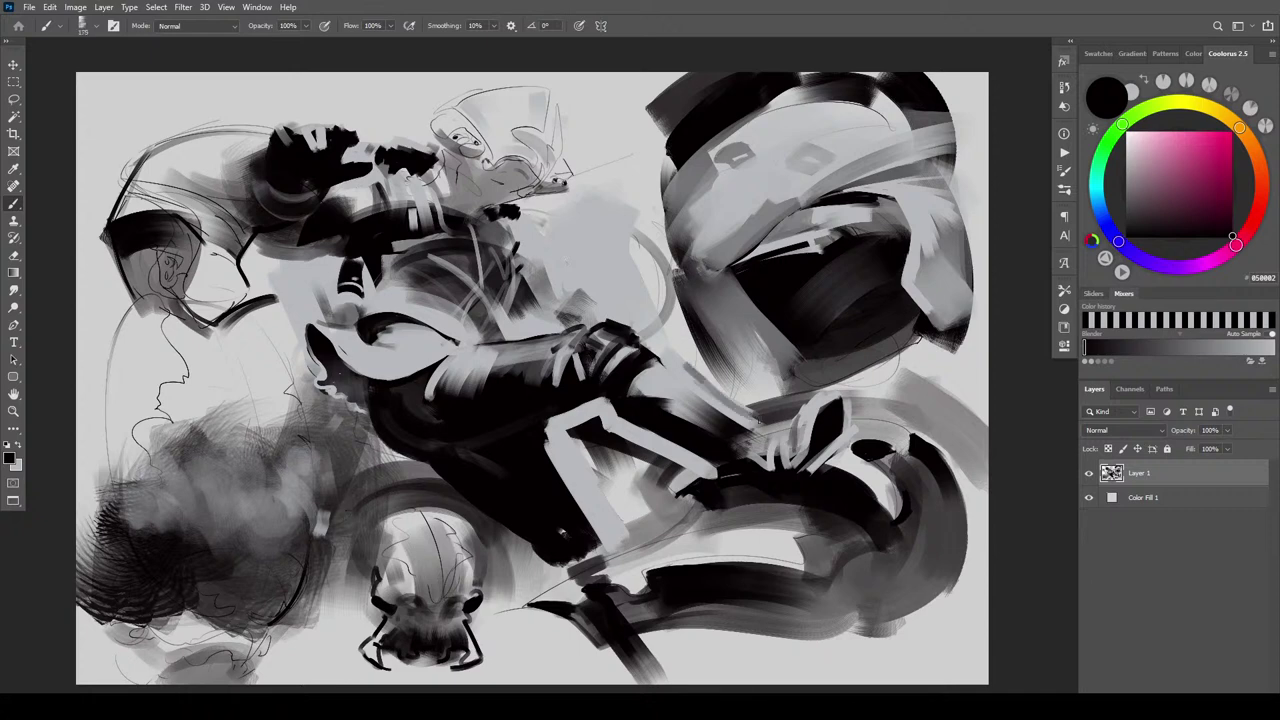
pyautogui.press(']')
pyautogui.press(']')
pyautogui.press(']')
pyautogui.moveTo(690, 371)
pyautogui.mouseDown()
pyautogui.moveTo(759, 416)
pyautogui.moveTo(740, 408)
pyautogui.mouseUp()
# Darken the gap between the shin and the large helmeted head with a bigger black brush, and soften it with light grey
pyautogui.press(']')
pyautogui.press(']')
pyautogui.press(']')
pyautogui.press(']')
pyautogui.press(']')
pyautogui.press(']')
pyautogui.press(']')
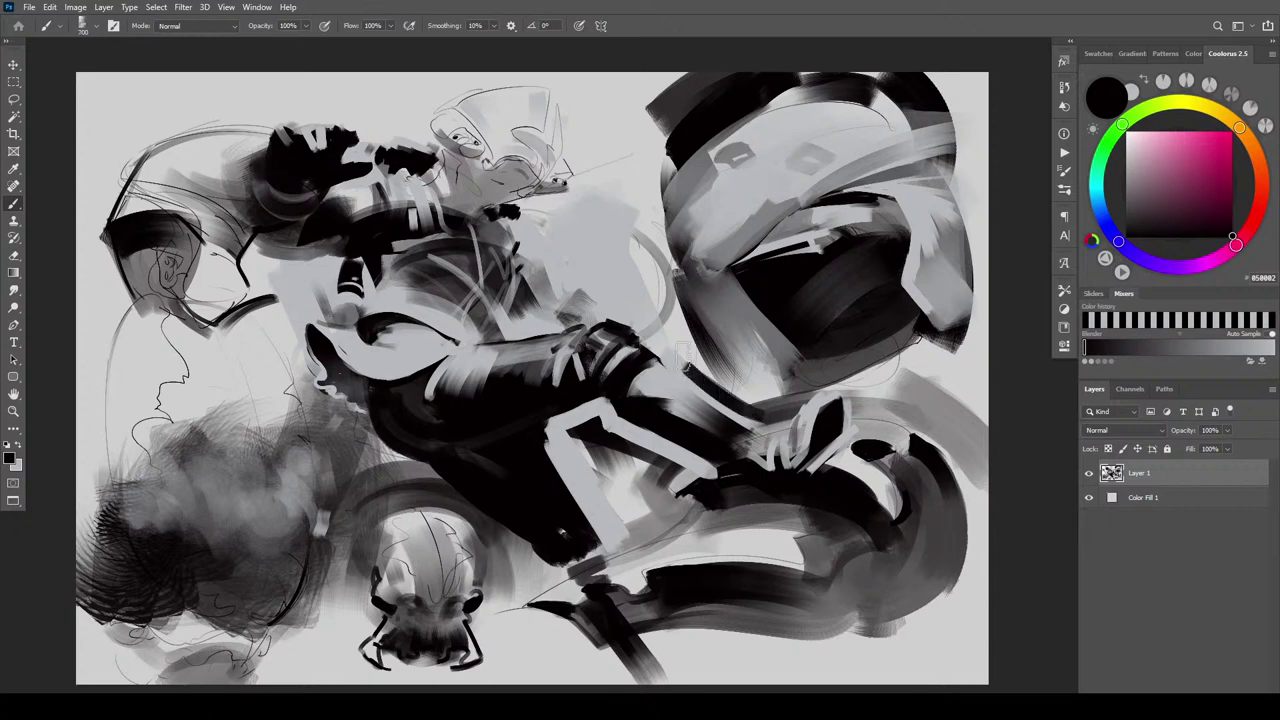
pyautogui.moveTo(687, 363); pyautogui.dragTo(764, 392)
pyautogui.moveTo(686, 345); pyautogui.dragTo(741, 383)
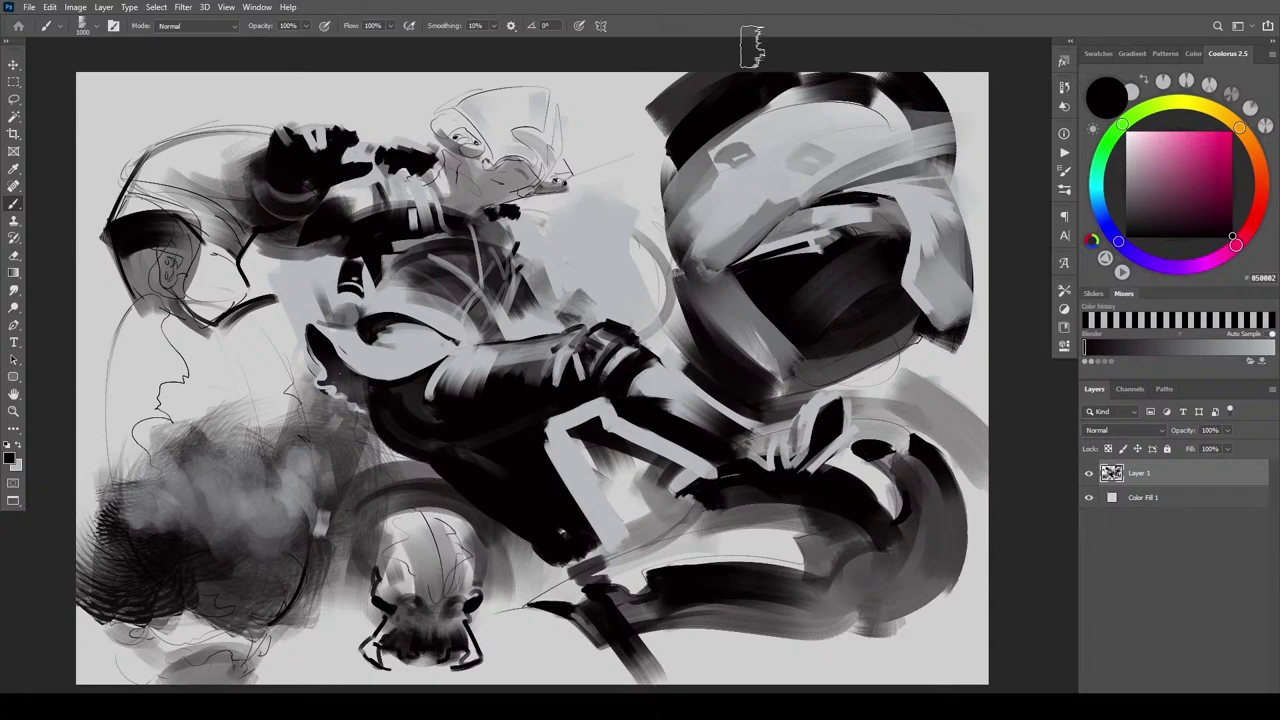
pyautogui.press('x')
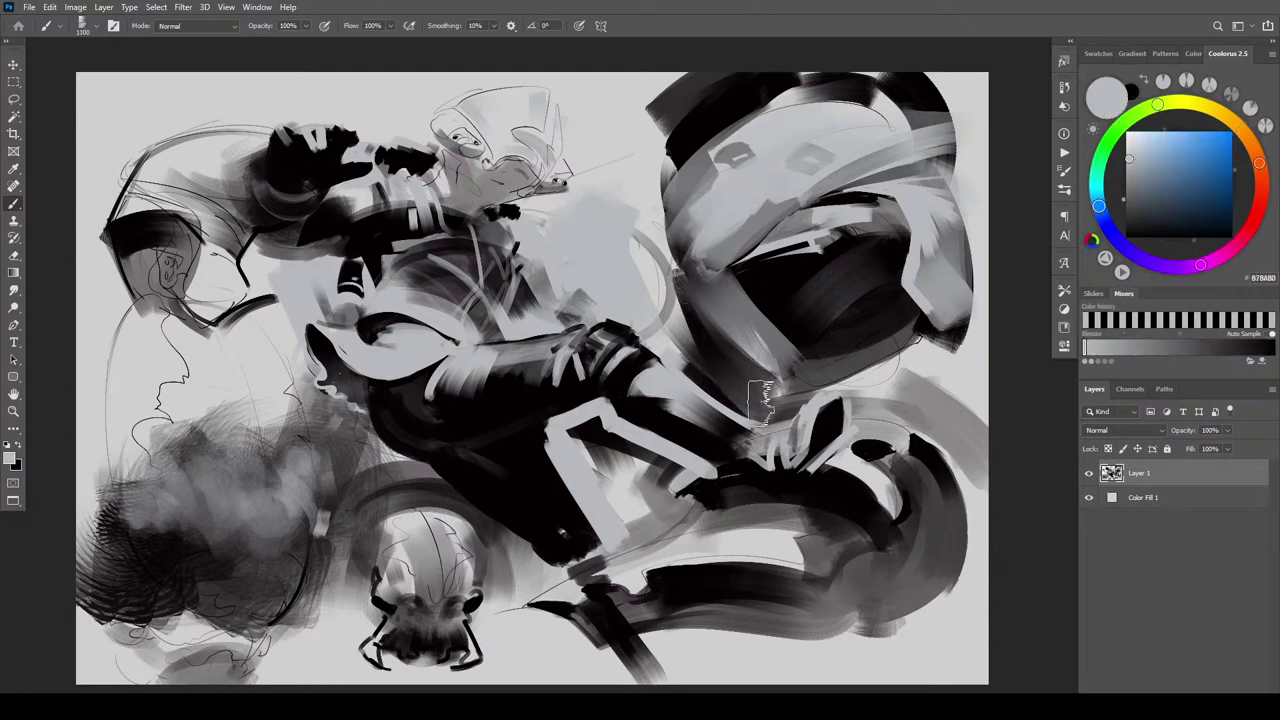
pyautogui.press('[')
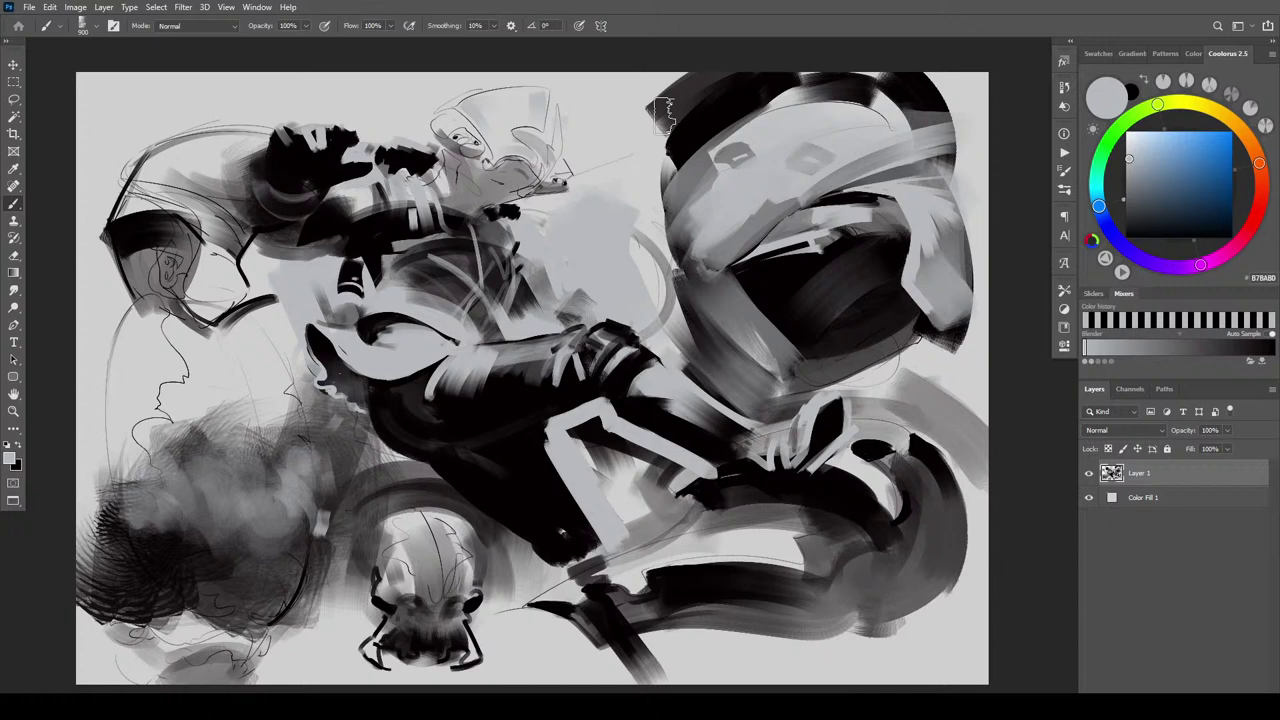
# Switch to black, fill out the outstretched leg's foot, and undo the trial strokes around the ankle
pyautogui.press('x')
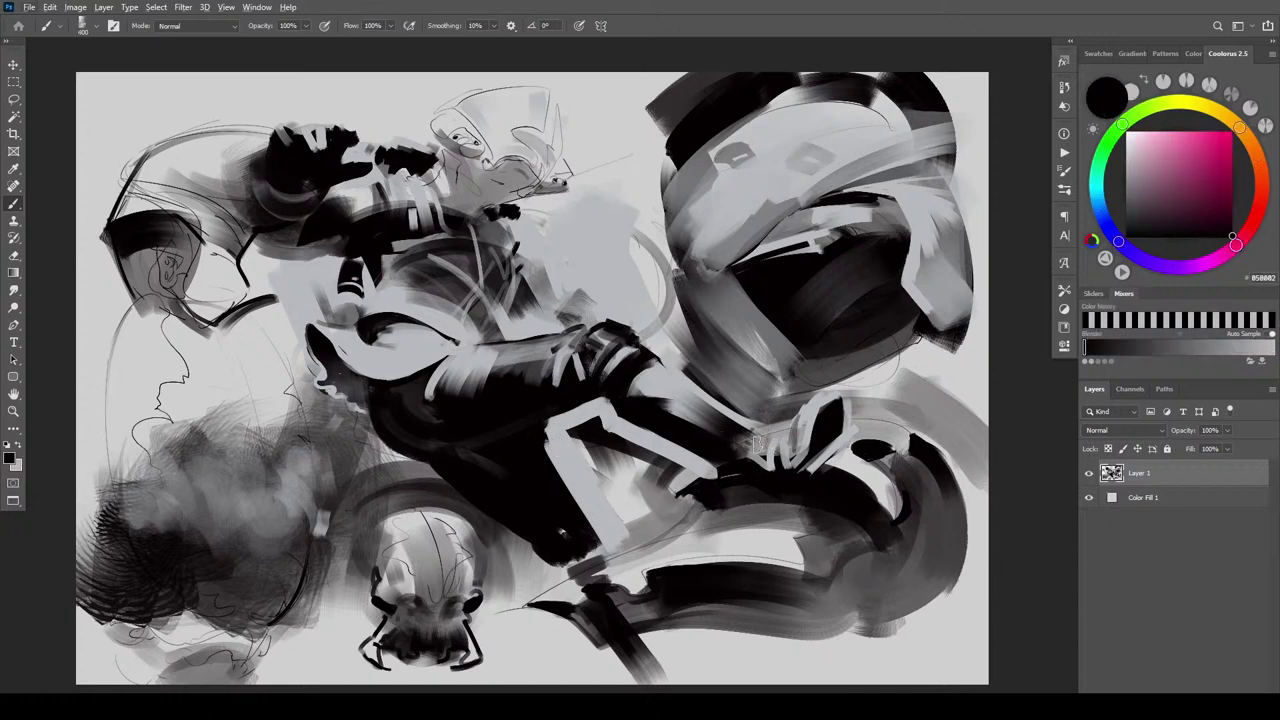
pyautogui.moveTo(838, 394); pyautogui.dragTo(832, 399)
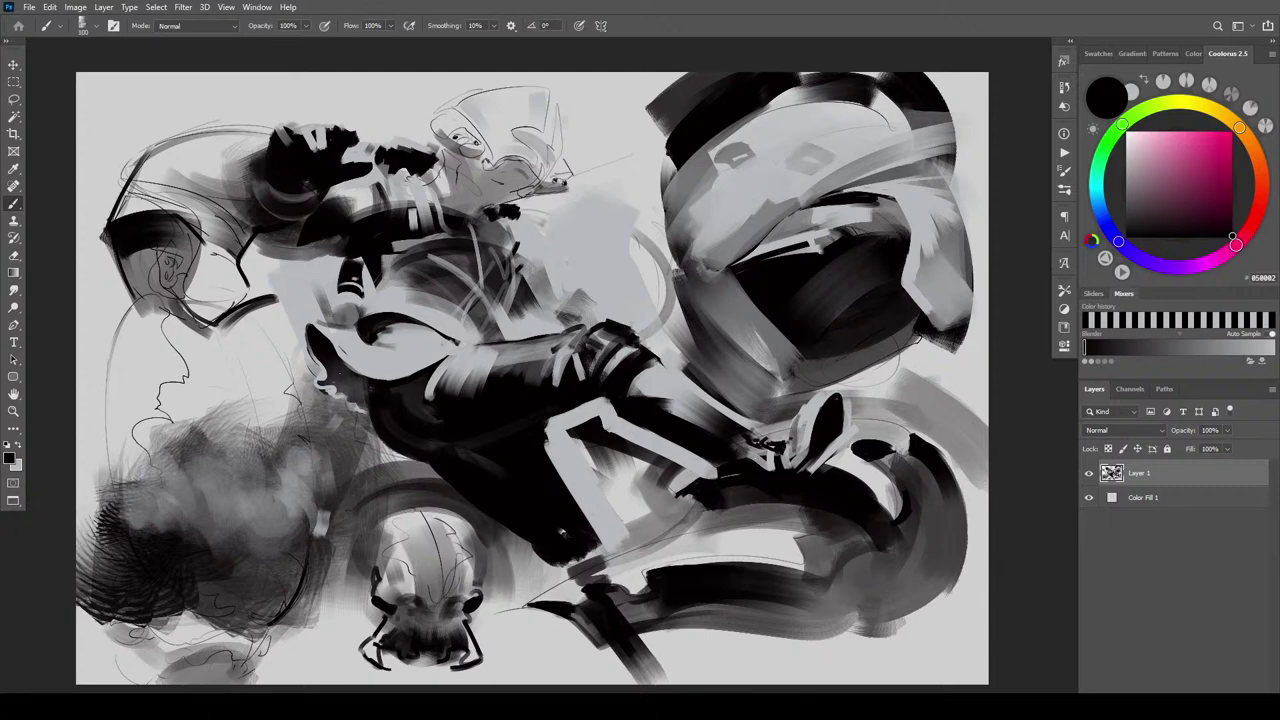
pyautogui.moveTo(745, 451); pyautogui.dragTo(776, 470)
pyautogui.moveTo(810, 398)
pyautogui.mouseDown()
pyautogui.moveTo(796, 422)
pyautogui.moveTo(834, 388)
pyautogui.mouseUp()
pyautogui.hotkey('ctrl', 'z')
pyautogui.hotkey('ctrl', 'z')
pyautogui.hotkey('ctrl', 'z')
pyautogui.hotkey('ctrl', 'z')
pyautogui.hotkey('ctrl', 'z')
pyautogui.press(']')
pyautogui.press(']')
pyautogui.press(']')
pyautogui.press(']')
pyautogui.press(']')
pyautogui.hotkey('ctrl', 'z')
pyautogui.hotkey('ctrl', 'z')
pyautogui.hotkey('ctrl', 'z')
# Shrink the brush and rework the outstretched leg's ankle and the gap between the legs with small dark strokes
pyautogui.press('[')
pyautogui.press('[')
pyautogui.press('[')
pyautogui.press('[')
pyautogui.press('[')
pyautogui.moveTo(768, 429)
pyautogui.mouseDown()
pyautogui.moveTo(766, 462)
pyautogui.moveTo(778, 432)
pyautogui.moveTo(782, 446)
pyautogui.mouseUp()
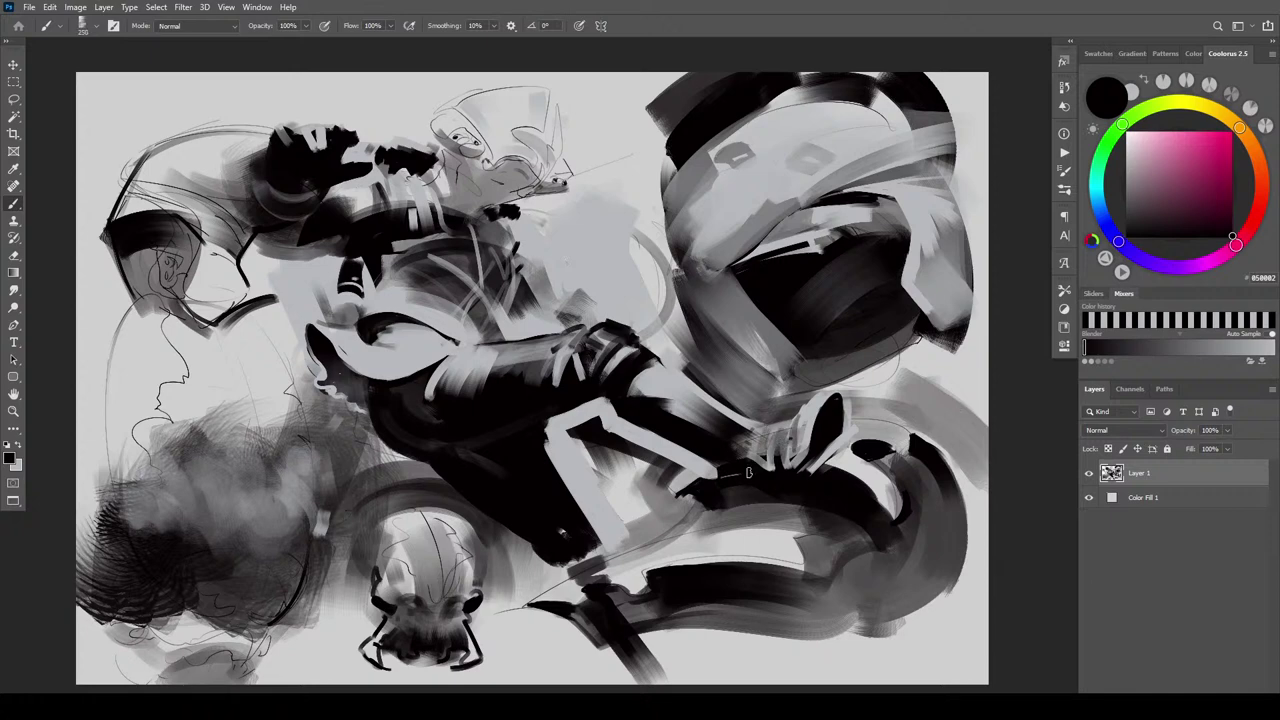
pyautogui.moveTo(810, 422)
pyautogui.mouseDown()
pyautogui.moveTo(784, 468)
pyautogui.moveTo(797, 465)
pyautogui.moveTo(812, 418)
pyautogui.moveTo(770, 472)
pyautogui.moveTo(790, 460)
pyautogui.moveTo(792, 488)
pyautogui.moveTo(692, 509)
pyautogui.mouseUp()
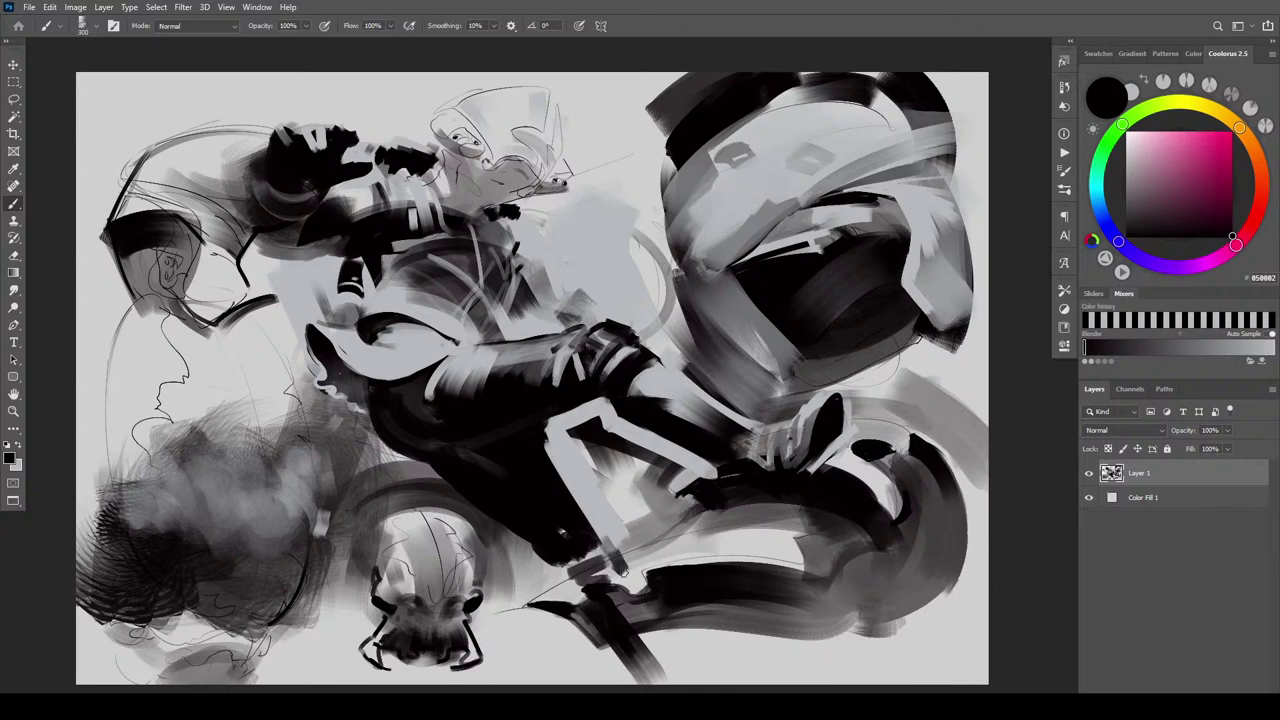
# Thicken the lower leg beneath the hanging knee with black strokes down to the canvas's lower edge
pyautogui.moveTo(620, 585); pyautogui.dragTo(686, 682)
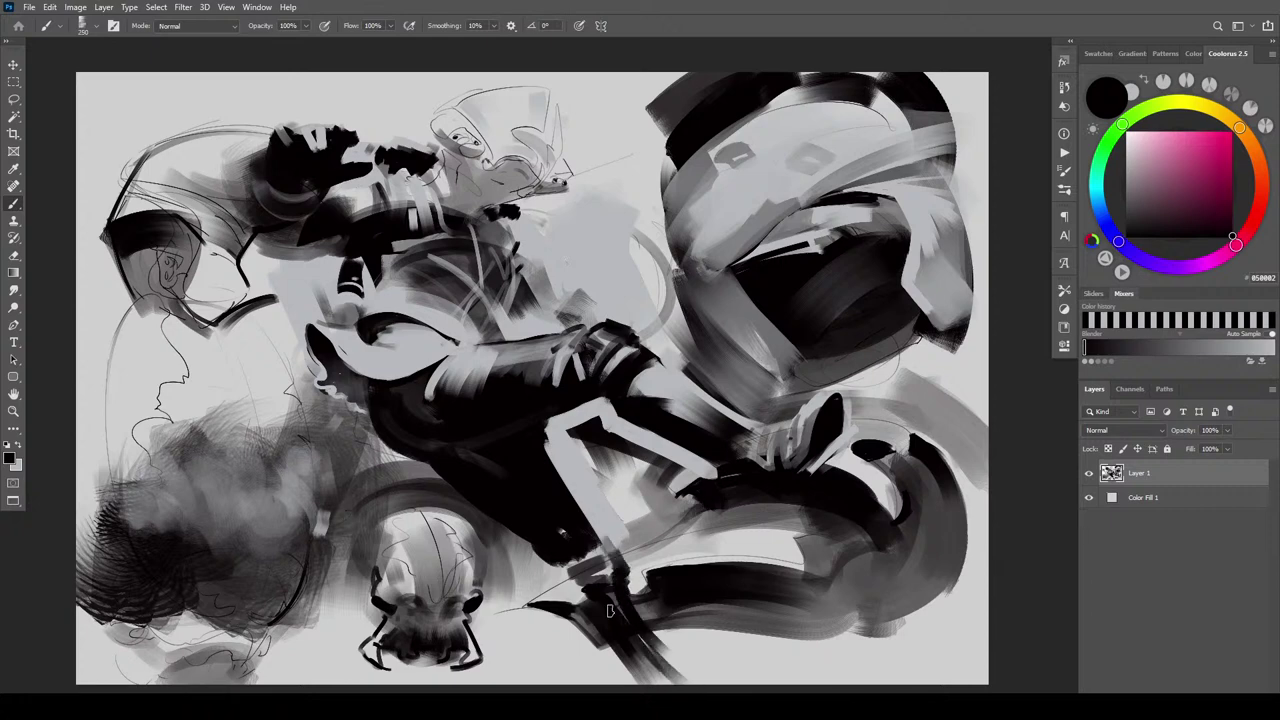
pyautogui.press(']')
pyautogui.press(']')
pyautogui.moveTo(580, 591)
pyautogui.mouseDown()
pyautogui.moveTo(594, 626)
pyautogui.moveTo(651, 676)
pyautogui.mouseUp()
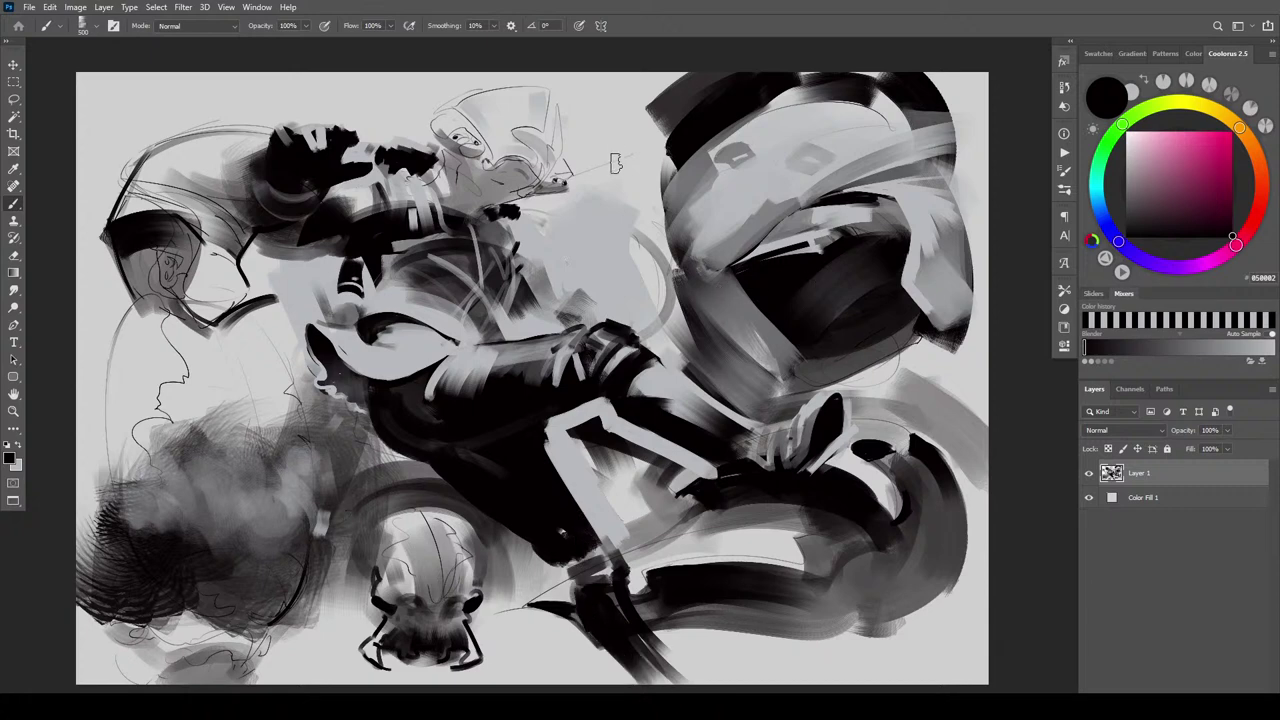
# Brush a dark arch over the small creature's head and reinforce its inner edge with black
pyautogui.moveTo(362, 598)
pyautogui.mouseDown()
pyautogui.moveTo(372, 523)
pyautogui.moveTo(404, 500)
pyautogui.moveTo(365, 518)
pyautogui.moveTo(397, 487)
pyautogui.moveTo(362, 519)
pyautogui.moveTo(424, 492)
pyautogui.mouseUp()
pyautogui.press('[')
pyautogui.press('[')
pyautogui.press('[')
pyautogui.moveTo(364, 538)
pyautogui.mouseDown()
pyautogui.moveTo(452, 506)
pyautogui.moveTo(366, 535)
pyautogui.moveTo(475, 520)
pyautogui.moveTo(367, 533)
pyautogui.moveTo(362, 545)
pyautogui.moveTo(402, 528)
pyautogui.moveTo(466, 536)
pyautogui.moveTo(416, 522)
pyautogui.moveTo(478, 544)
pyautogui.moveTo(459, 569)
pyautogui.mouseUp()
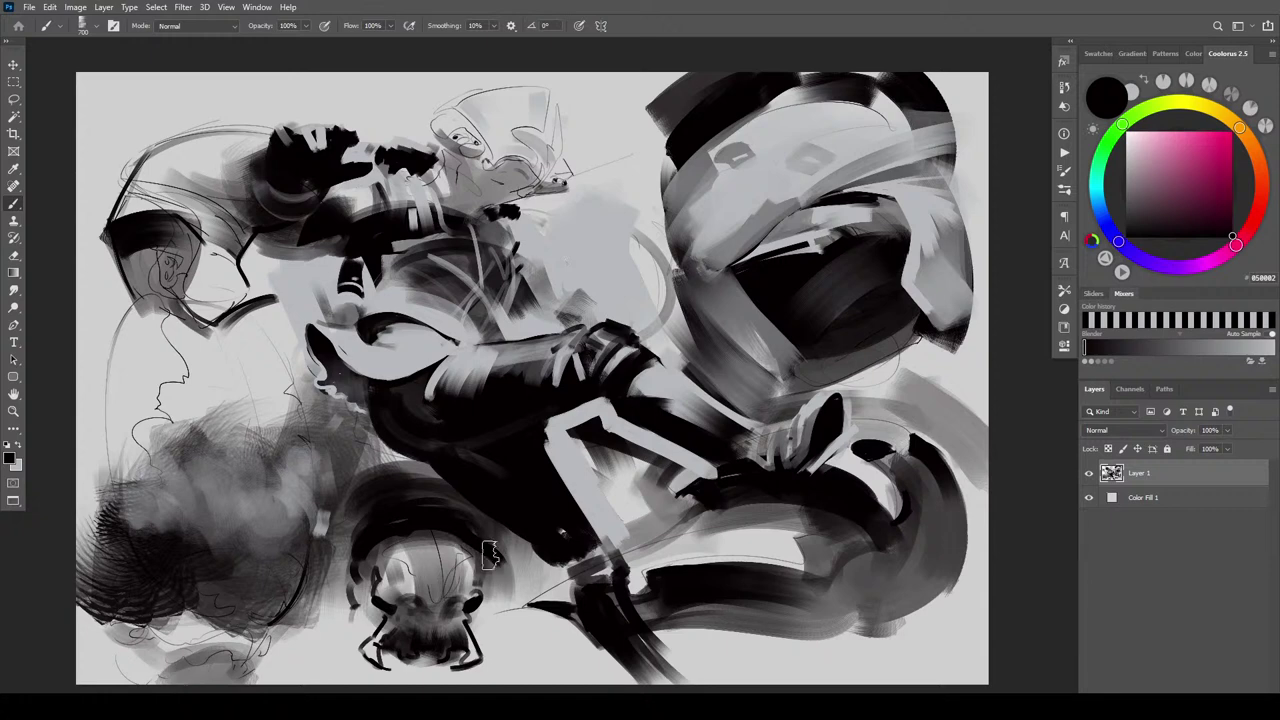
# Reduce the brush and add jagged black marks down the arch's side beside the small creature's head
pyautogui.press('[')
pyautogui.press('[')
pyautogui.press('[')
pyautogui.press('[')
pyautogui.press('[')
pyautogui.moveTo(486, 552); pyautogui.dragTo(484, 640)
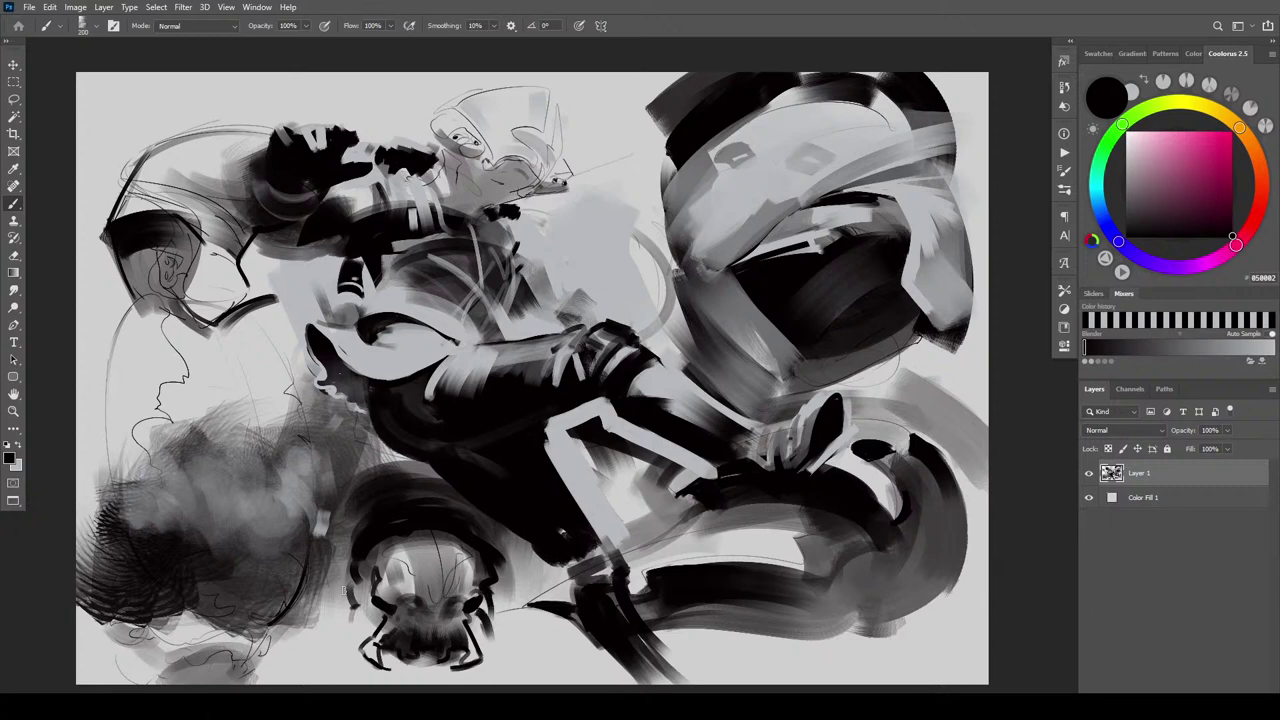
# Paint black strokes down both sides of the small creature's head and beneath its jaw to the canvas's lower edge
pyautogui.moveTo(358, 590)
pyautogui.mouseDown()
pyautogui.moveTo(333, 634)
pyautogui.moveTo(368, 624)
pyautogui.moveTo(334, 636)
pyautogui.mouseUp()
pyautogui.moveTo(378, 608); pyautogui.dragTo(340, 638)
pyautogui.moveTo(360, 580); pyautogui.dragTo(333, 643)
pyautogui.moveTo(492, 622)
pyautogui.mouseDown()
pyautogui.moveTo(482, 660)
pyautogui.moveTo(492, 650)
pyautogui.mouseUp()
pyautogui.moveTo(365, 615)
pyautogui.mouseDown()
pyautogui.moveTo(348, 652)
pyautogui.moveTo(424, 686)
pyautogui.moveTo(425, 662)
pyautogui.moveTo(416, 669)
pyautogui.mouseUp()
pyautogui.moveTo(429, 658)
pyautogui.mouseDown()
pyautogui.moveTo(438, 684)
pyautogui.moveTo(462, 649)
pyautogui.moveTo(459, 676)
pyautogui.moveTo(436, 681)
pyautogui.moveTo(480, 673)
pyautogui.mouseUp()
pyautogui.moveTo(480, 673)
pyautogui.mouseDown()
pyautogui.moveTo(494, 664)
pyautogui.moveTo(444, 684)
pyautogui.mouseUp()
pyautogui.moveTo(380, 652)
pyautogui.mouseDown()
pyautogui.moveTo(346, 680)
pyautogui.moveTo(404, 688)
pyautogui.mouseUp()
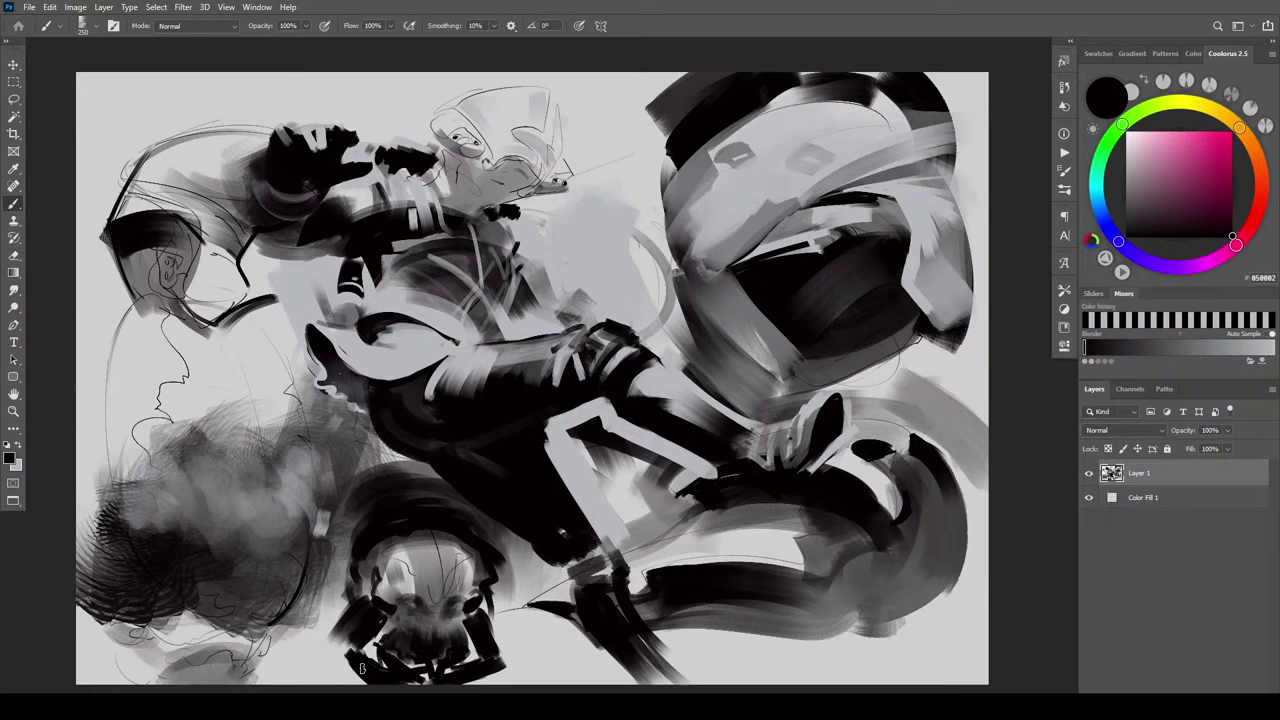
pyautogui.moveTo(356, 634)
pyautogui.mouseDown()
pyautogui.moveTo(346, 668)
pyautogui.moveTo(334, 661)
pyautogui.moveTo(339, 688)
pyautogui.moveTo(439, 683)
pyautogui.moveTo(322, 687)
pyautogui.mouseUp()
pyautogui.moveTo(455, 682)
pyautogui.mouseDown()
pyautogui.moveTo(505, 679)
pyautogui.moveTo(510, 648)
pyautogui.moveTo(488, 627)
pyautogui.moveTo(526, 622)
pyautogui.mouseUp()
# Enlarge the brush, broaden the dark halo around the small creature's head and shade the light gap beneath the reclining figure's knee
pyautogui.press(']')
pyautogui.press(']')
pyautogui.press(']')
pyautogui.press(']')
pyautogui.moveTo(329, 626)
pyautogui.mouseDown()
pyautogui.moveTo(339, 577)
pyautogui.moveTo(312, 630)
pyautogui.mouseUp()
pyautogui.moveTo(512, 636)
pyautogui.mouseDown()
pyautogui.moveTo(506, 600)
pyautogui.moveTo(534, 627)
pyautogui.mouseUp()
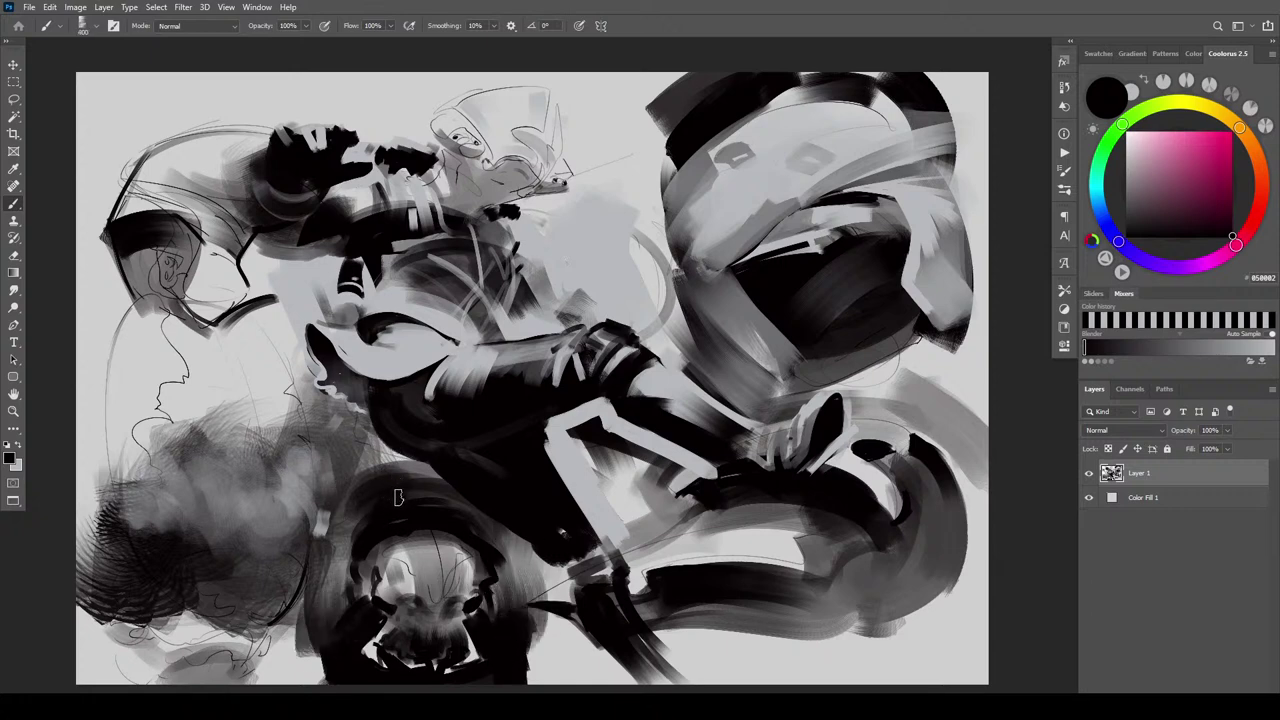
pyautogui.moveTo(370, 455)
pyautogui.mouseDown()
pyautogui.moveTo(409, 479)
pyautogui.moveTo(433, 457)
pyautogui.mouseUp()
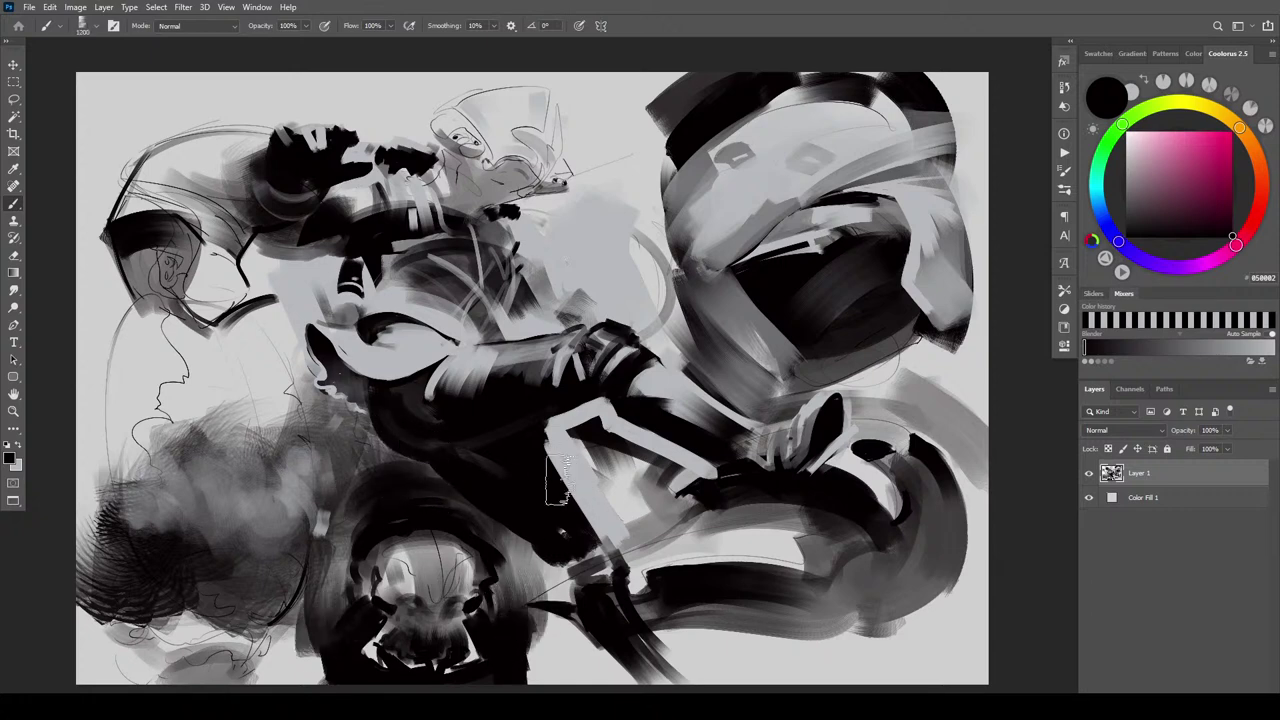
pyautogui.moveTo(558, 480)
pyautogui.mouseDown()
pyautogui.moveTo(587, 498)
pyautogui.moveTo(535, 525)
pyautogui.moveTo(547, 553)
pyautogui.moveTo(630, 432)
pyautogui.mouseUp()
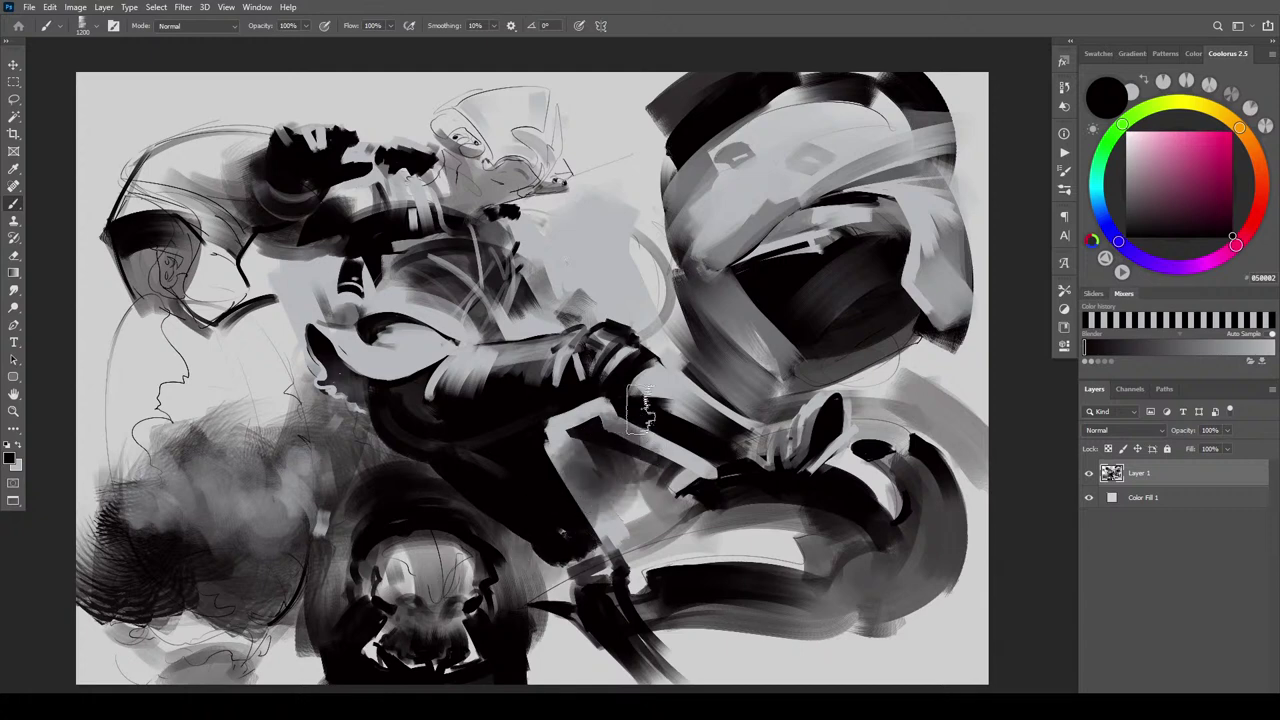
# Shrink the brush and add short dark strokes along the upper edge of the smoky mass beside the reclining figure
pyautogui.press('[')
pyautogui.press('[')
pyautogui.press('[')
pyautogui.press('[')
pyautogui.press('[')
pyautogui.press('[')
pyautogui.press('[')
pyautogui.press('[')
pyautogui.moveTo(291, 398)
pyautogui.mouseDown()
pyautogui.moveTo(280, 444)
pyautogui.moveTo(270, 441)
pyautogui.moveTo(291, 456)
pyautogui.moveTo(283, 426)
pyautogui.moveTo(262, 446)
pyautogui.moveTo(175, 438)
pyautogui.mouseUp()
# Adjust the brush size and darken the lower edge of the smoky mass with a medium brush
pyautogui.press(']')
pyautogui.press(']')
pyautogui.press(']')
pyautogui.press(']')
pyautogui.press(']')
pyautogui.press(']')
pyautogui.press('[')
pyautogui.press('[')
pyautogui.press('[')
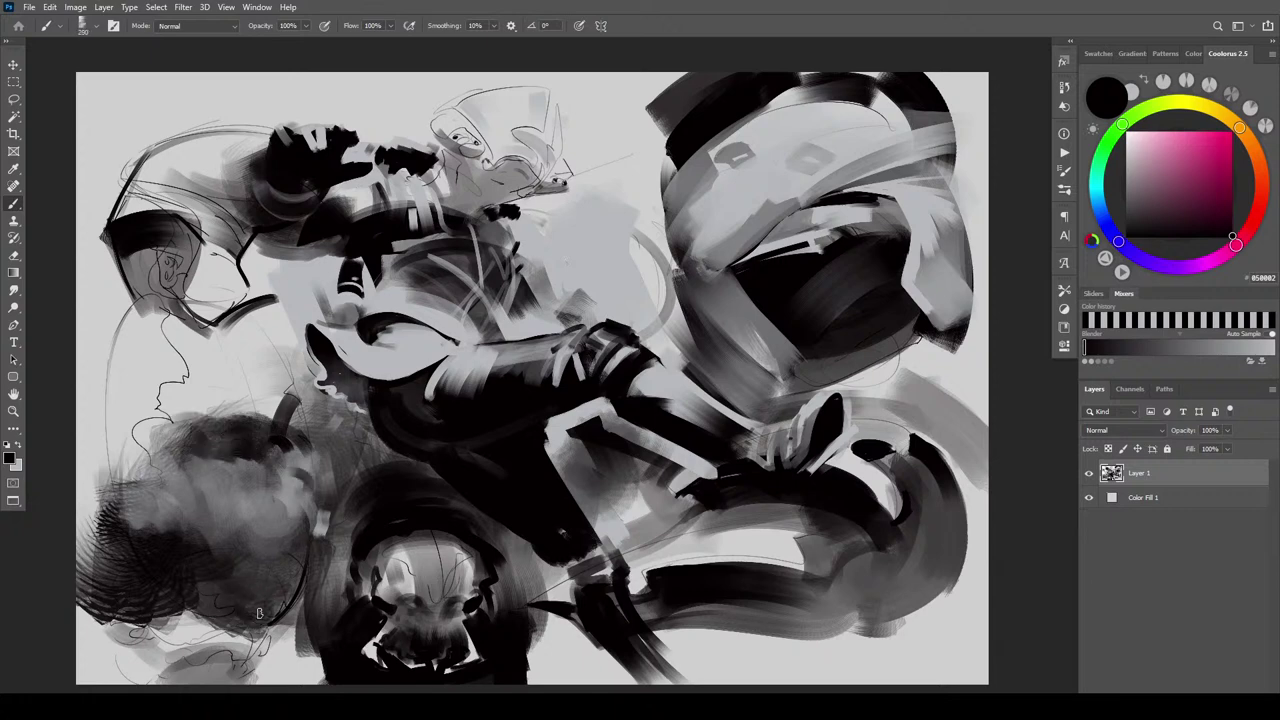
pyautogui.moveTo(272, 608)
pyautogui.mouseDown()
pyautogui.moveTo(254, 640)
pyautogui.moveTo(315, 665)
pyautogui.moveTo(190, 665)
pyautogui.mouseUp()
# Enlarge the brush and spread broad dark grey tones from the canvas's lower edge up over the smoky mass
pyautogui.press(']')
pyautogui.press(']')
pyautogui.press(']')
pyautogui.press(']')
pyautogui.press(']')
pyautogui.press(']')
pyautogui.press(']')
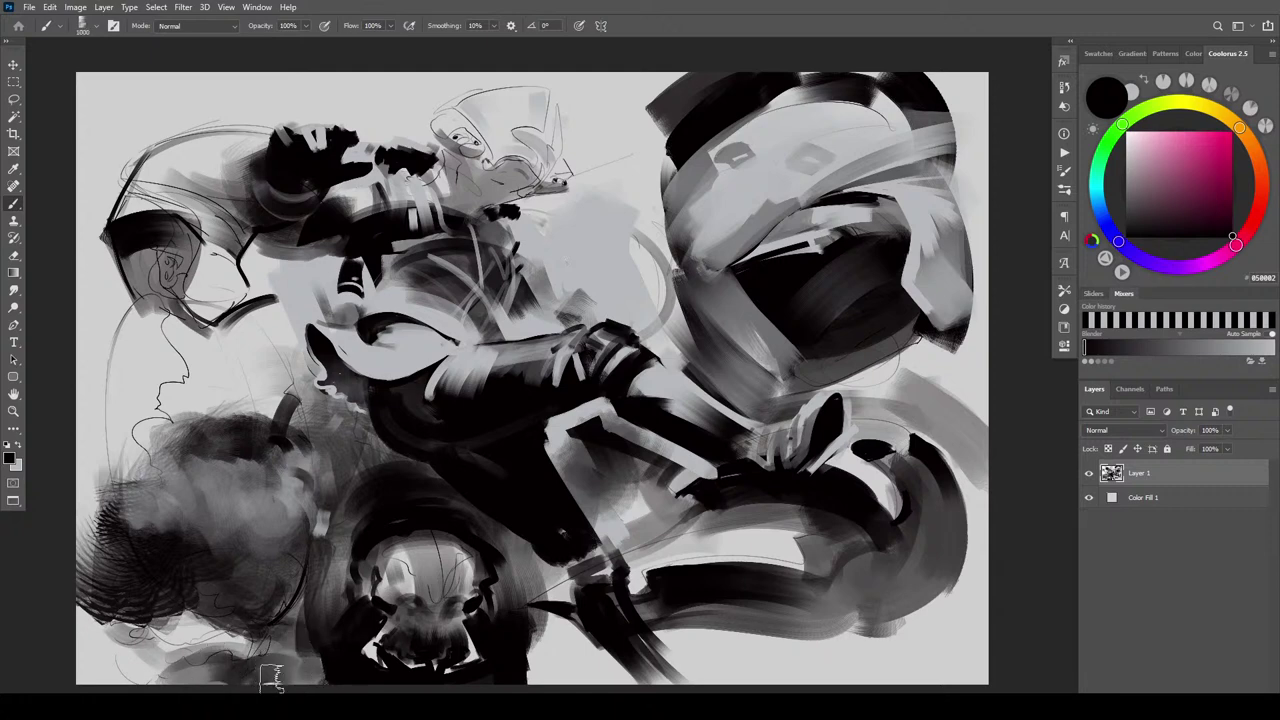
pyautogui.moveTo(271, 677); pyautogui.dragTo(325, 678)
pyautogui.moveTo(218, 676)
pyautogui.mouseDown()
pyautogui.moveTo(195, 653)
pyautogui.moveTo(190, 672)
pyautogui.moveTo(118, 657)
pyautogui.moveTo(125, 612)
pyautogui.moveTo(225, 650)
pyautogui.moveTo(240, 628)
pyautogui.moveTo(290, 652)
pyautogui.moveTo(140, 605)
pyautogui.moveTo(153, 600)
pyautogui.moveTo(80, 550)
pyautogui.moveTo(143, 400)
pyautogui.moveTo(69, 423)
pyautogui.moveTo(119, 381)
pyautogui.moveTo(92, 428)
pyautogui.moveTo(183, 415)
pyautogui.moveTo(135, 382)
pyautogui.moveTo(196, 397)
pyautogui.moveTo(203, 431)
pyautogui.moveTo(234, 438)
pyautogui.mouseUp()
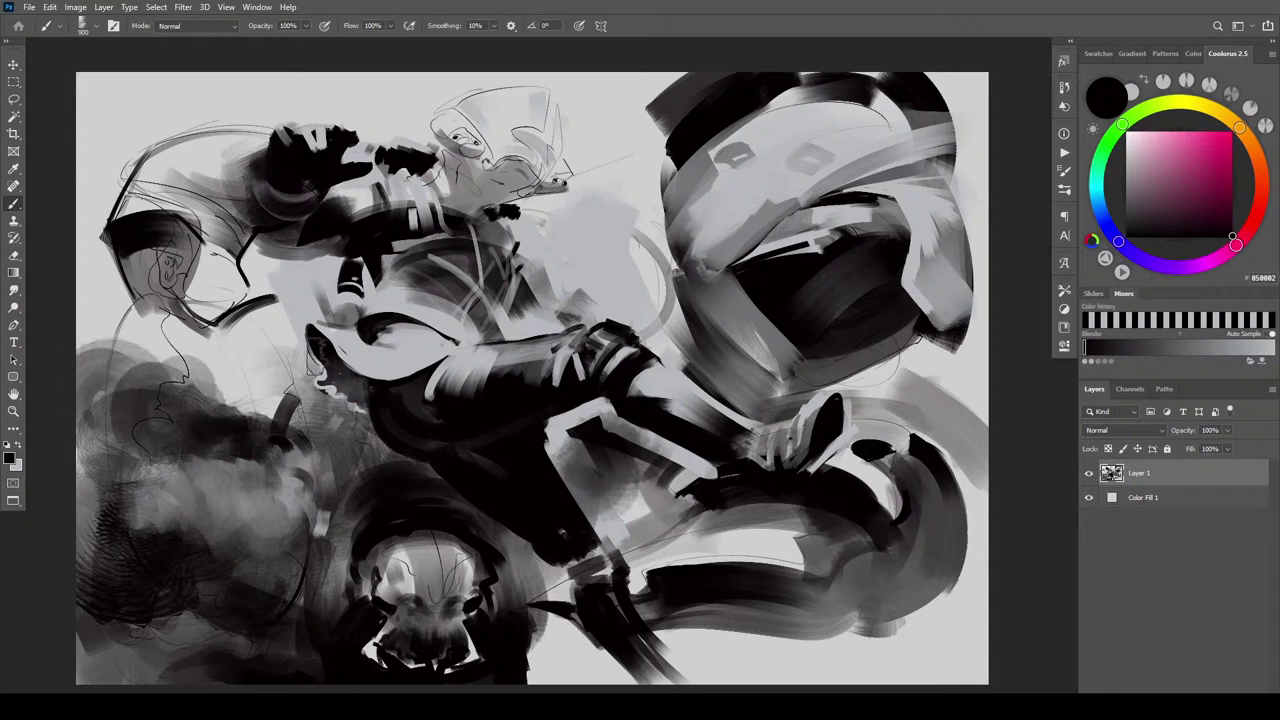
# Reduce the brush and touch in small dark marks between the smoky mass and the reclining figure's hip
pyautogui.press('[')
pyautogui.press('[')
pyautogui.press('[')
pyautogui.press('[')
pyautogui.press('[')
pyautogui.press('[')
pyautogui.press('[')
pyautogui.moveTo(296, 381); pyautogui.dragTo(300, 360)
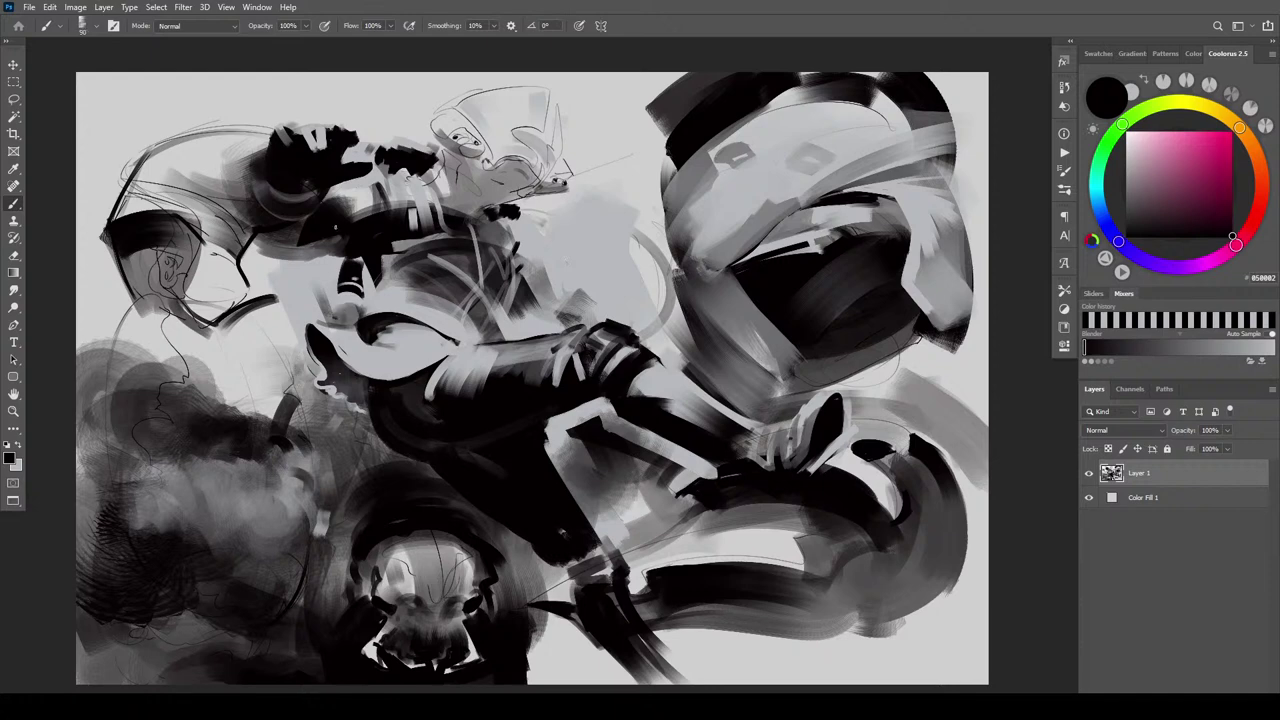
# Switch to light grey and dab short highlights between the smoky mass and the reclining figure's hip
pyautogui.press('x')
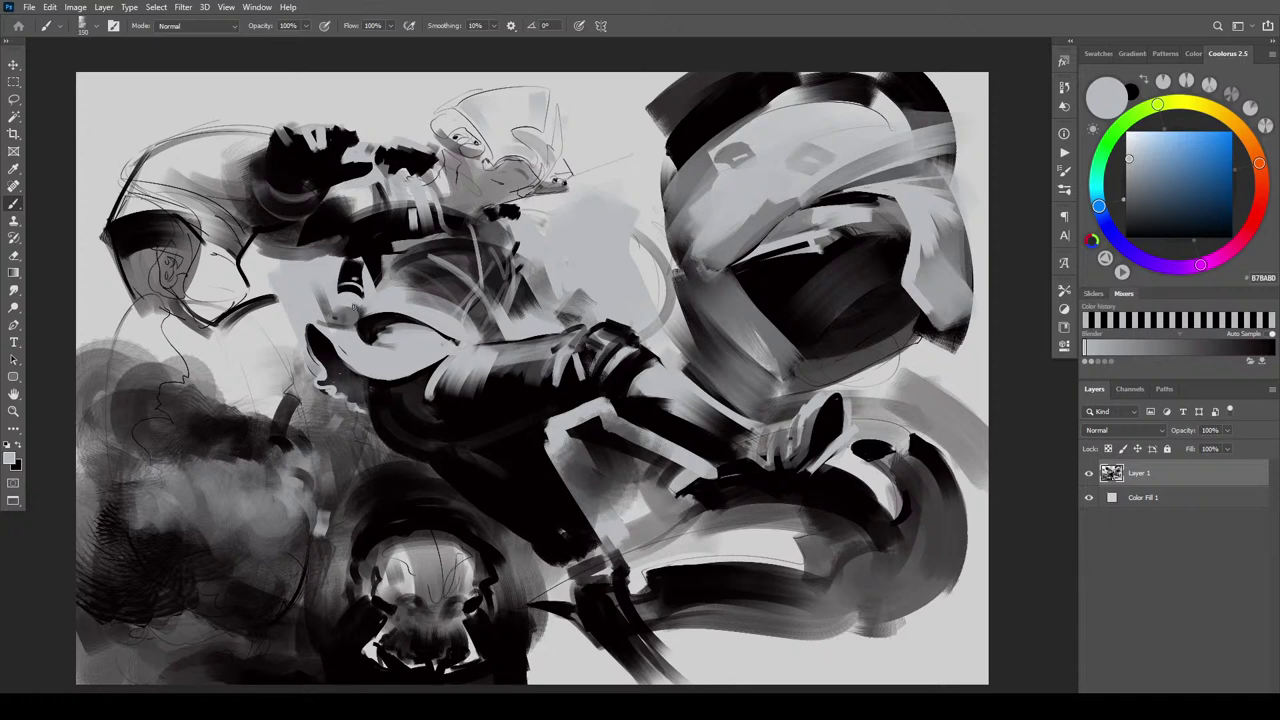
pyautogui.moveTo(352, 301)
pyautogui.mouseDown()
pyautogui.moveTo(357, 312)
pyautogui.moveTo(338, 312)
pyautogui.mouseUp()
pyautogui.moveTo(312, 440)
pyautogui.mouseDown()
pyautogui.moveTo(321, 408)
pyautogui.moveTo(324, 474)
pyautogui.mouseUp()
pyautogui.press(']')
pyautogui.moveTo(290, 434)
pyautogui.mouseDown()
pyautogui.moveTo(304, 430)
pyautogui.moveTo(306, 456)
pyautogui.moveTo(270, 447)
pyautogui.moveTo(311, 370)
pyautogui.mouseUp()
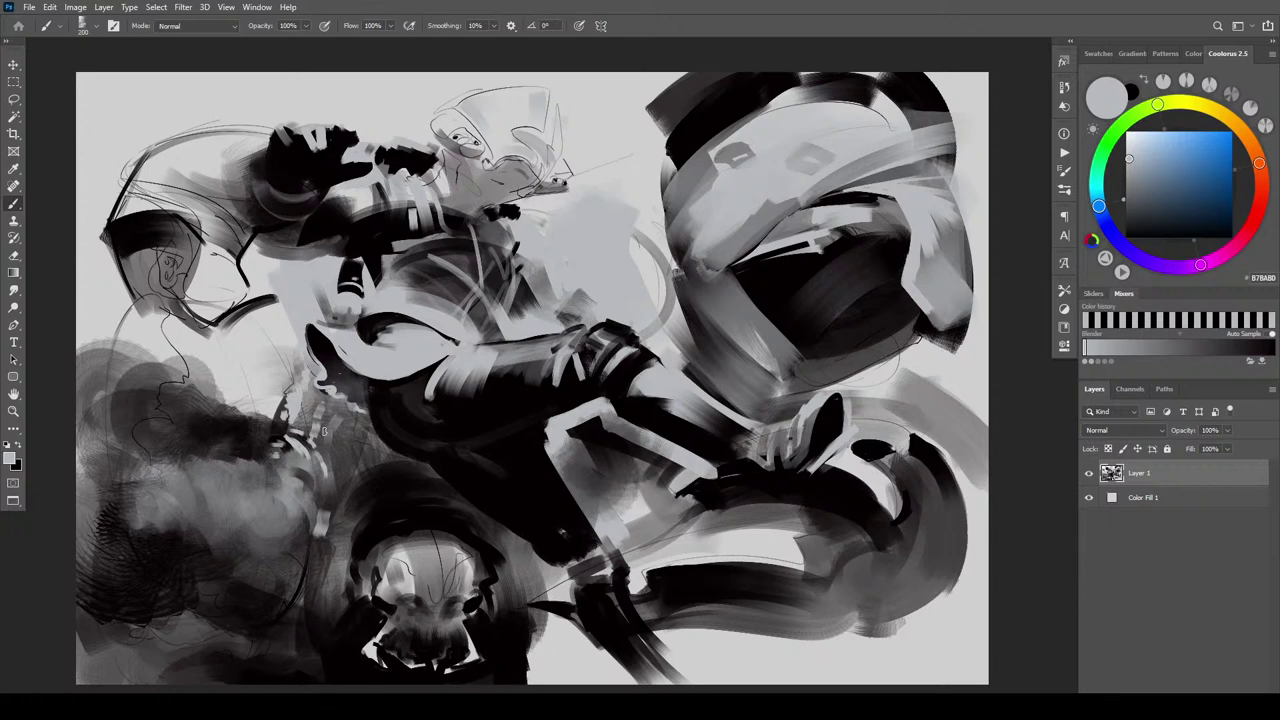
# Brush long light grey strands hanging below the reclining figure's hip toward the small creature
pyautogui.press('[')
pyautogui.moveTo(326, 394); pyautogui.dragTo(308, 444)
pyautogui.moveTo(326, 397); pyautogui.dragTo(316, 442)
pyautogui.moveTo(338, 400); pyautogui.dragTo(336, 482)
pyautogui.moveTo(352, 416); pyautogui.dragTo(350, 518)
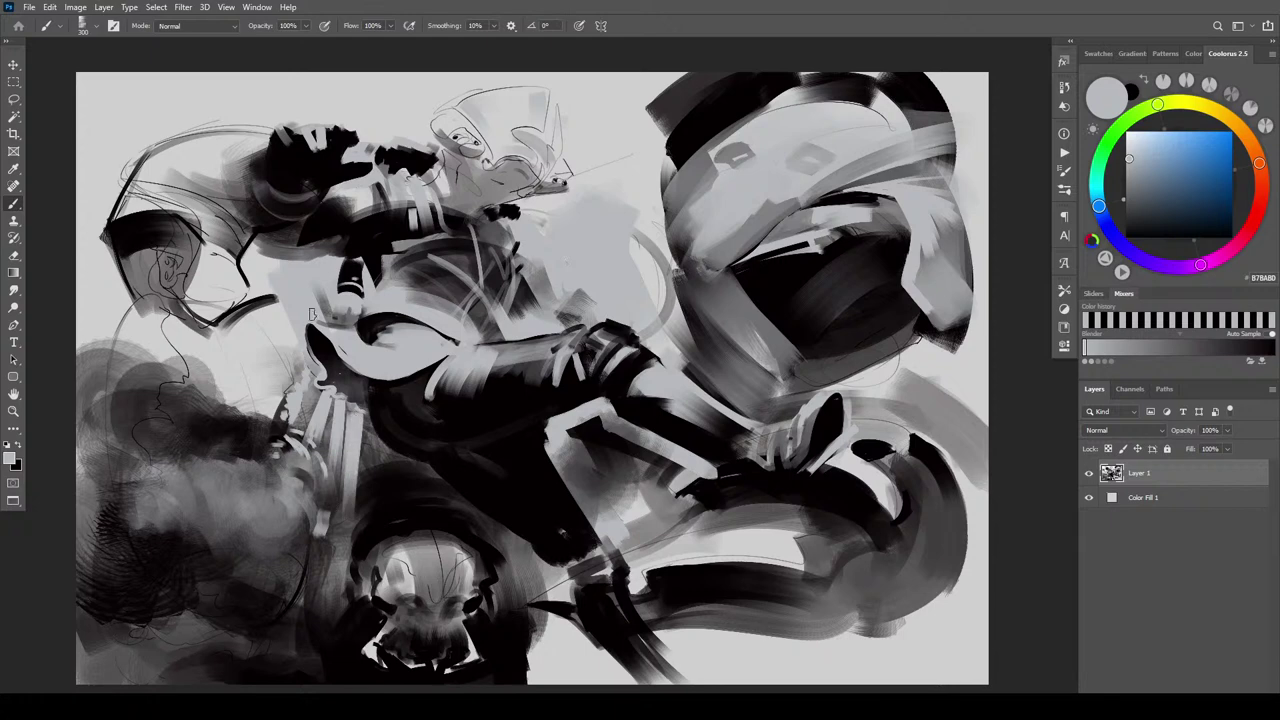
# Fan more light grey strokes out toward the smoky mass and add thin strands beside the hanging ones
pyautogui.moveTo(316, 396); pyautogui.dragTo(304, 430)
pyautogui.moveTo(314, 362)
pyautogui.mouseDown()
pyautogui.moveTo(306, 418)
pyautogui.moveTo(302, 402)
pyautogui.moveTo(278, 418)
pyautogui.mouseUp()
pyautogui.moveTo(296, 358); pyautogui.dragTo(264, 430)
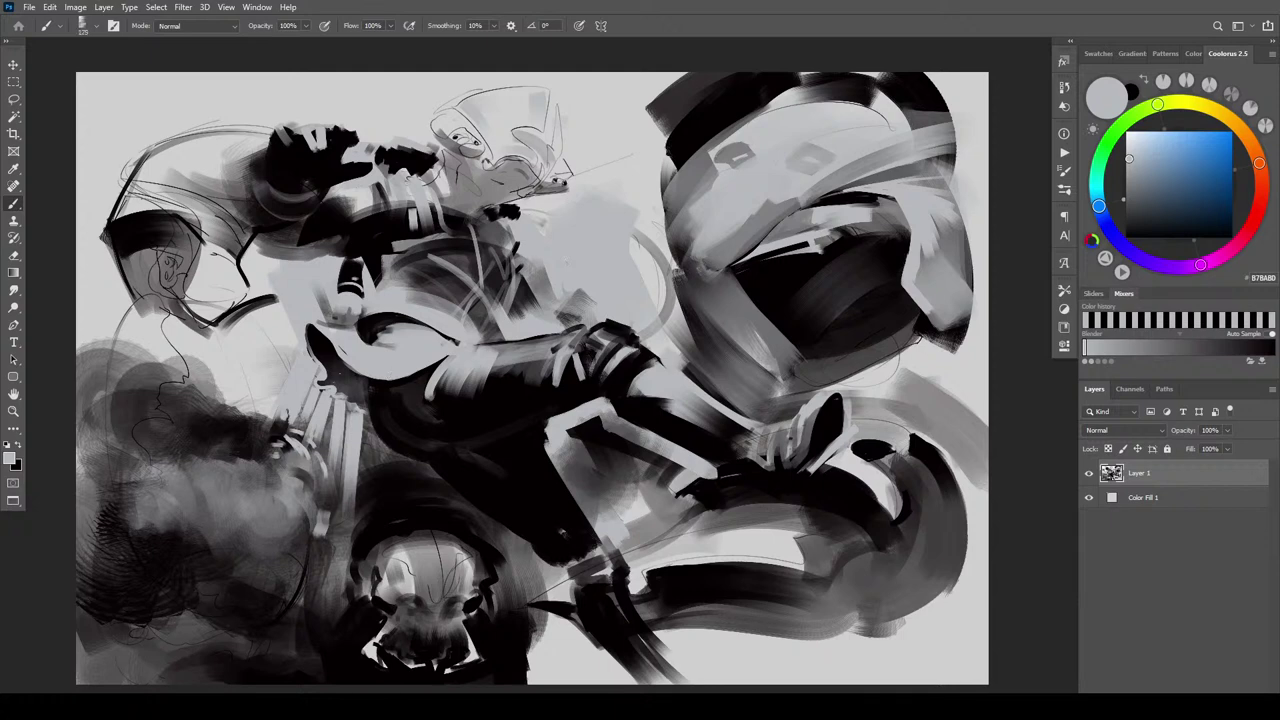
pyautogui.moveTo(358, 450)
pyautogui.mouseDown()
pyautogui.moveTo(343, 530)
pyautogui.moveTo(330, 506)
pyautogui.moveTo(366, 476)
pyautogui.moveTo(368, 452)
pyautogui.moveTo(368, 514)
pyautogui.mouseUp()
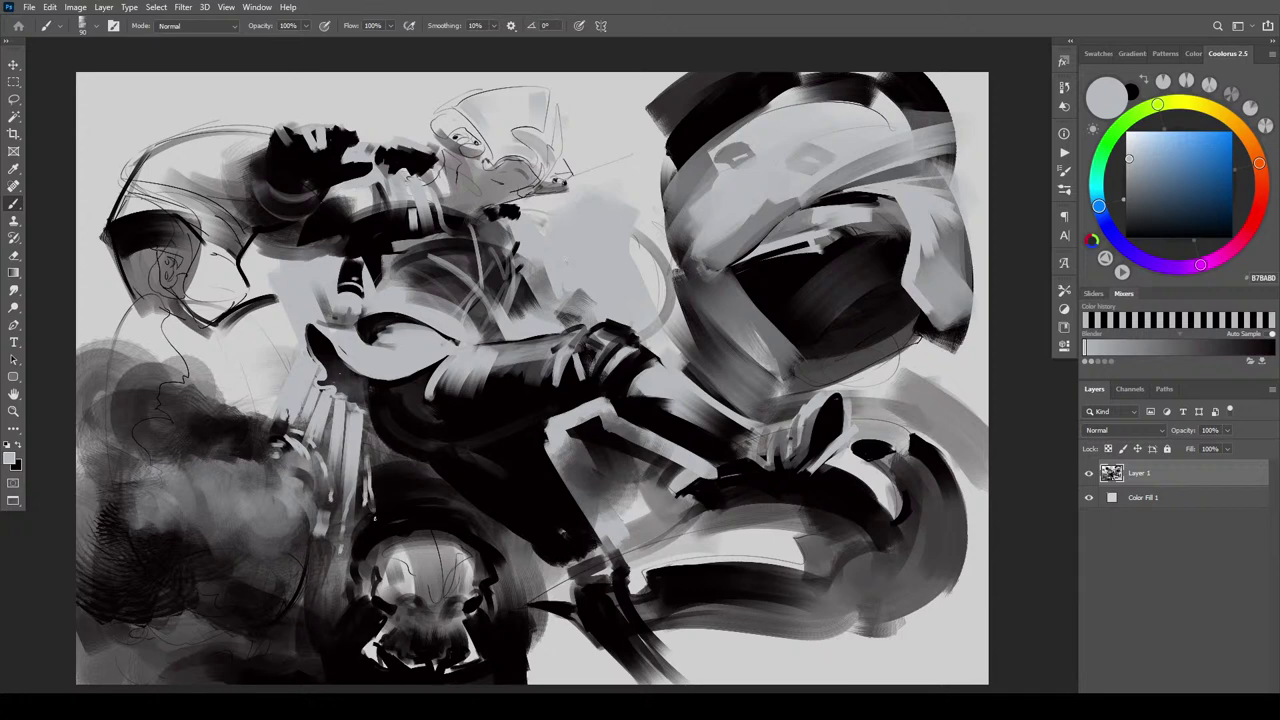
# Resize the brush and add small light grey dashes along the lower part of the smoky mass
pyautogui.press(']')
pyautogui.press(']')
pyautogui.press(']')
pyautogui.press(']')
pyautogui.press(']')
pyautogui.moveTo(289, 622)
pyautogui.mouseDown()
pyautogui.moveTo(307, 632)
pyautogui.moveTo(266, 624)
pyautogui.moveTo(250, 586)
pyautogui.mouseUp()
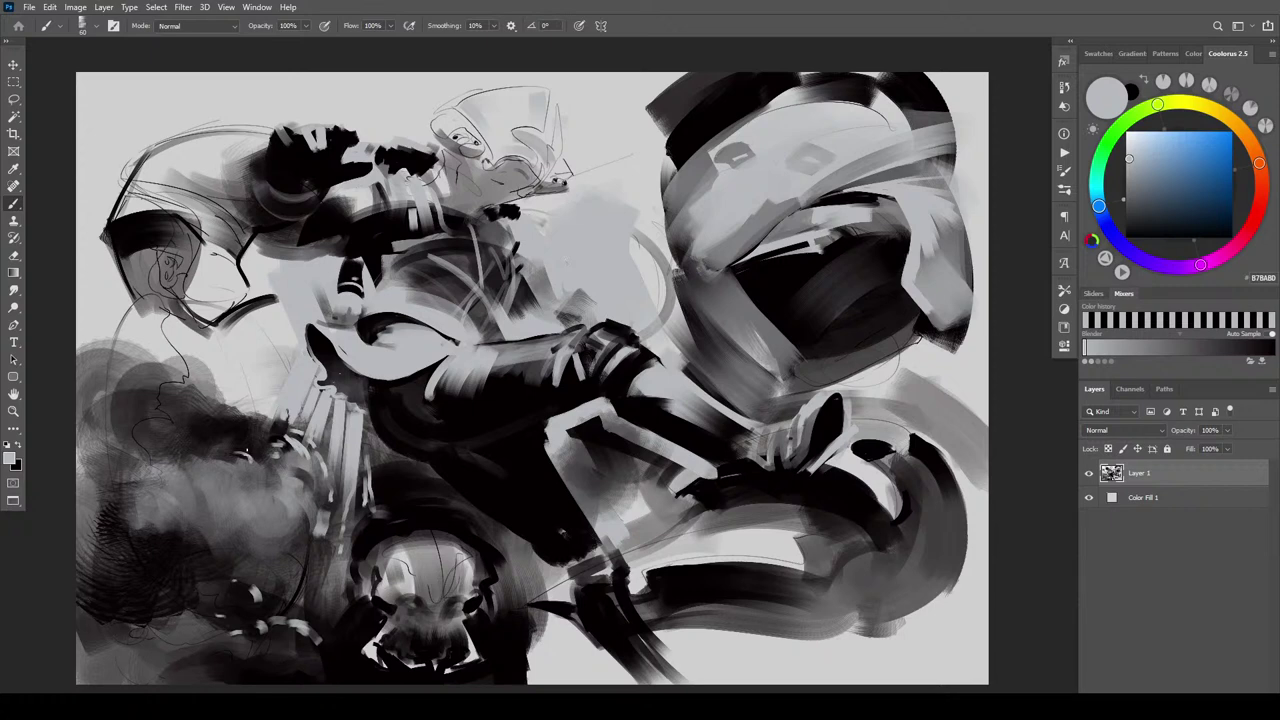
# Switch to black and cut dark gaps between the light strands fanning toward the smoky mass
pyautogui.press('x')
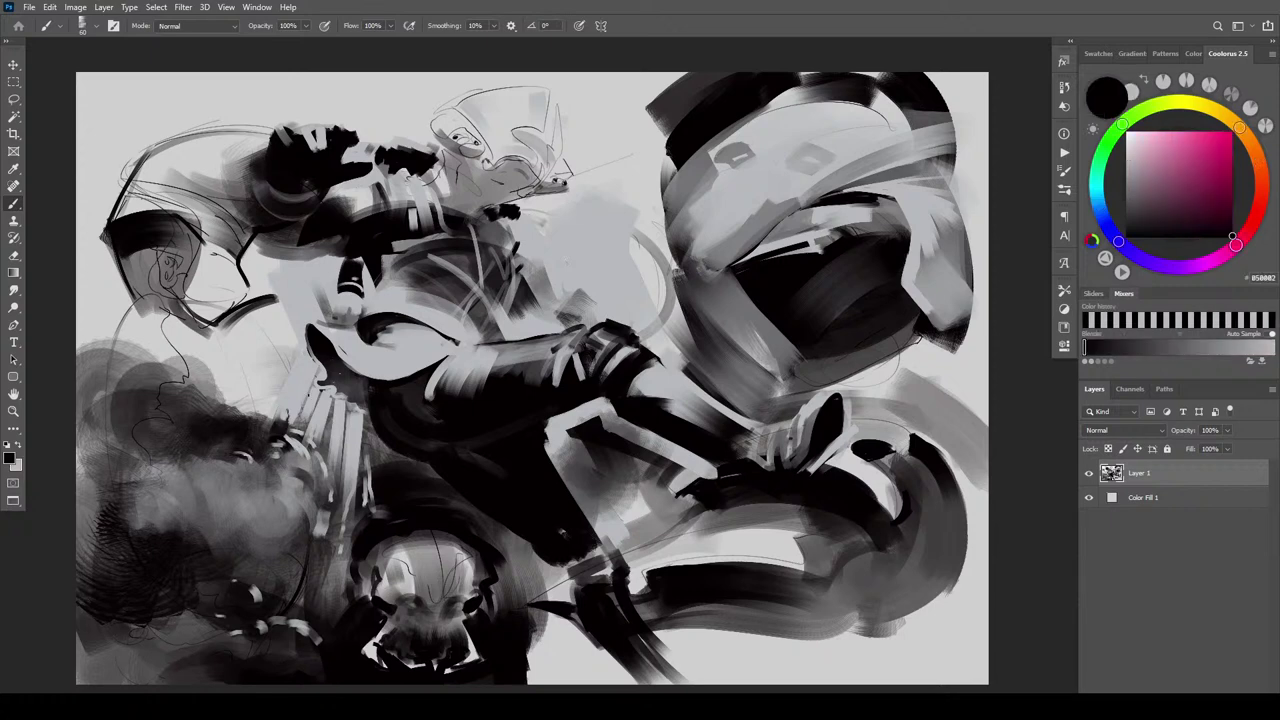
pyautogui.moveTo(306, 399); pyautogui.dragTo(292, 436)
pyautogui.press(']')
pyautogui.press(']')
pyautogui.press(']')
pyautogui.press(']')
pyautogui.press(']')
pyautogui.press(']')
pyautogui.press(']')
pyautogui.moveTo(294, 386); pyautogui.dragTo(271, 432)
# Darken the upper end of the fanned strands and draw thin black lines between the hanging ones
pyautogui.press(']')
pyautogui.press(']')
pyautogui.press(']')
pyautogui.press(']')
pyautogui.press(']')
pyautogui.press(']')
pyautogui.press(']')
pyautogui.moveTo(292, 378)
pyautogui.mouseDown()
pyautogui.moveTo(252, 434)
pyautogui.moveTo(298, 372)
pyautogui.mouseUp()
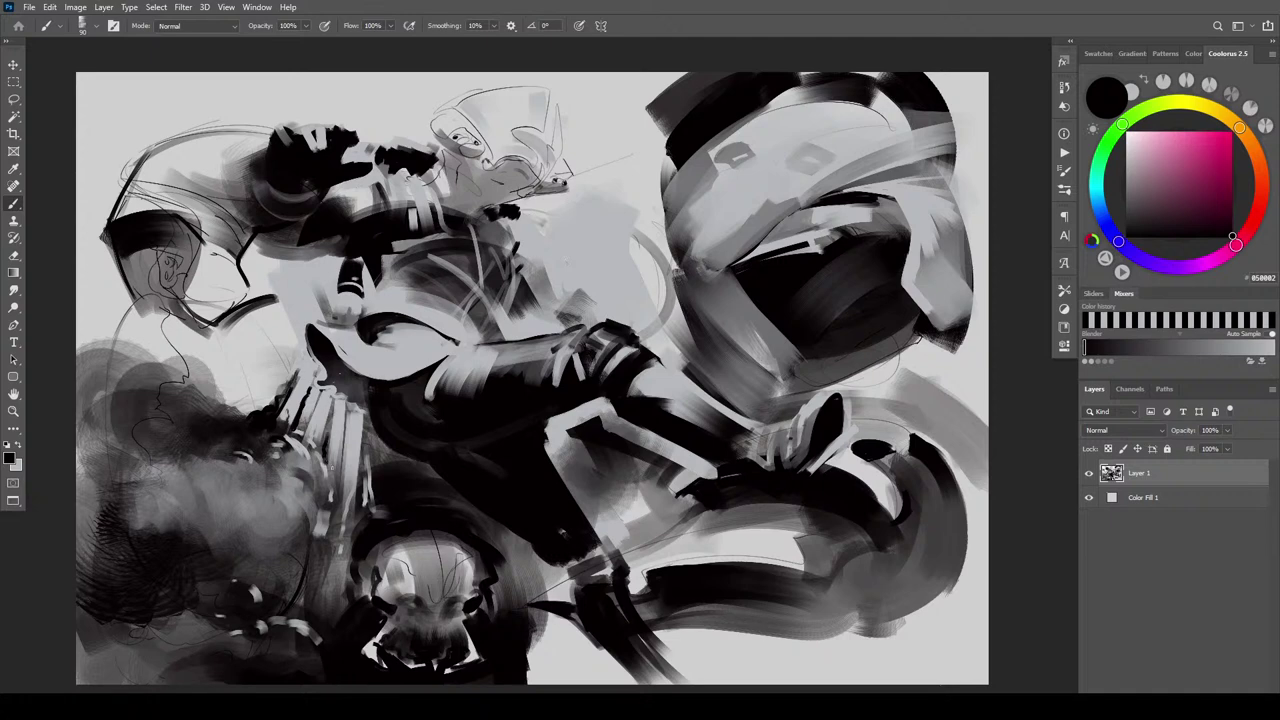
pyautogui.moveTo(343, 437)
pyautogui.mouseDown()
pyautogui.moveTo(339, 511)
pyautogui.moveTo(343, 453)
pyautogui.mouseUp()
pyautogui.moveTo(358, 408); pyautogui.dragTo(357, 478)
pyautogui.moveTo(366, 414)
pyautogui.mouseDown()
pyautogui.moveTo(367, 477)
pyautogui.moveTo(373, 447)
pyautogui.mouseUp()
# Adjust the brush size and extend the black lines down through the hanging strands to the small creature's arch
pyautogui.press(']')
pyautogui.press(']')
pyautogui.press(']')
pyautogui.press(']')
pyautogui.press(']')
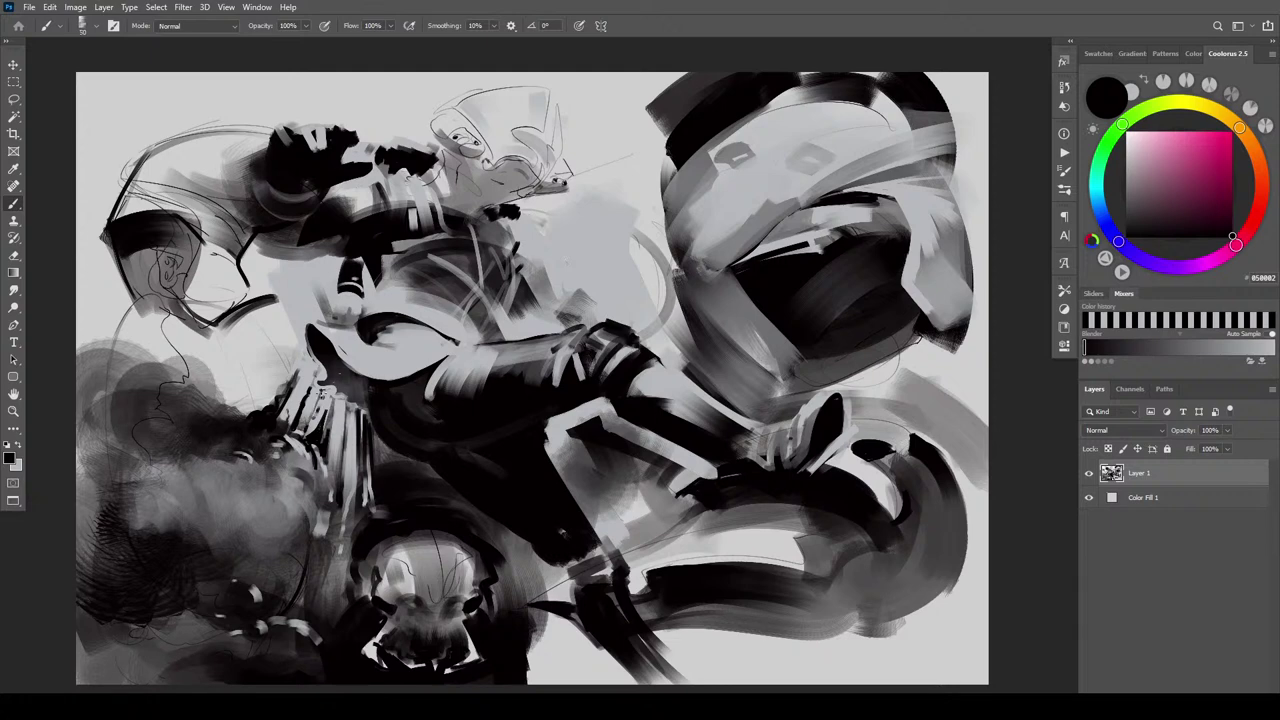
pyautogui.moveTo(323, 389)
pyautogui.mouseDown()
pyautogui.moveTo(304, 438)
pyautogui.moveTo(334, 386)
pyautogui.moveTo(310, 420)
pyautogui.moveTo(340, 486)
pyautogui.mouseUp()
pyautogui.moveTo(341, 442); pyautogui.dragTo(350, 528)
pyautogui.moveTo(350, 468); pyautogui.dragTo(350, 492)
pyautogui.moveTo(352, 524)
pyautogui.mouseDown()
pyautogui.moveTo(347, 548)
pyautogui.moveTo(342, 522)
pyautogui.moveTo(343, 535)
pyautogui.mouseUp()
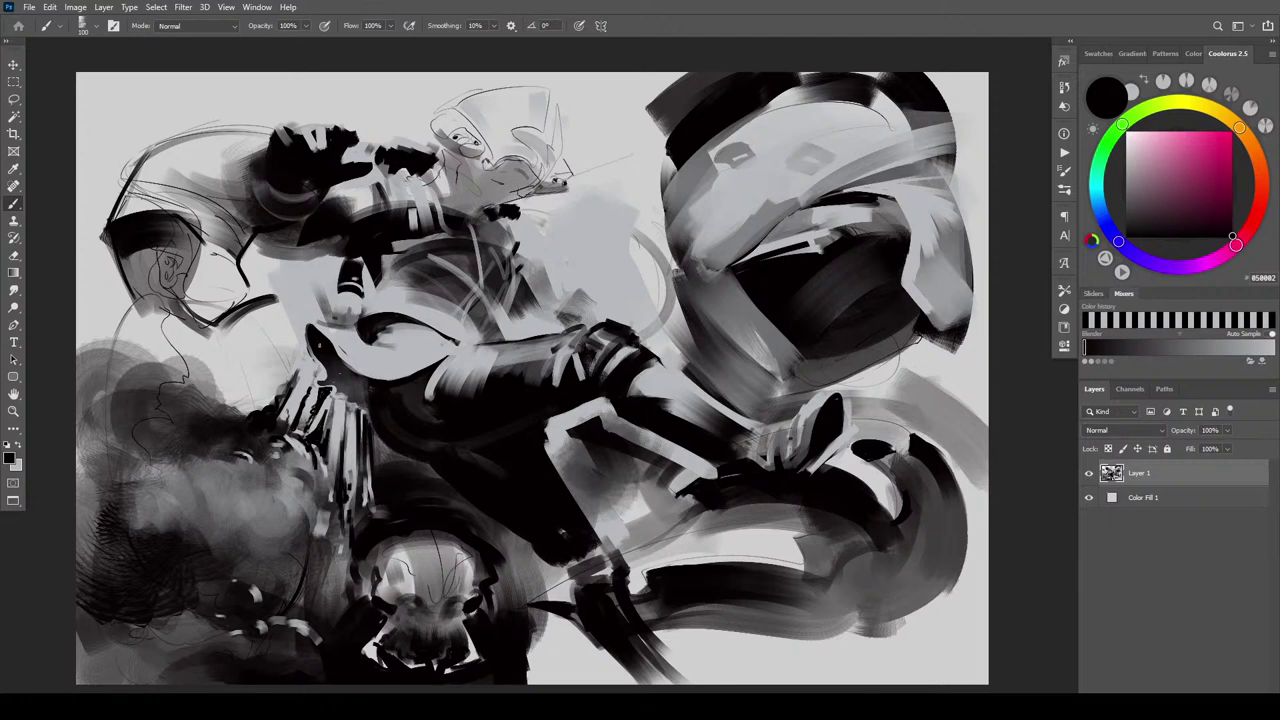
# Shade over the fanned and hanging strands with a larger black brush to knock back their light tones
pyautogui.moveTo(282, 382)
pyautogui.mouseDown()
pyautogui.moveTo(280, 402)
pyautogui.moveTo(300, 414)
pyautogui.mouseUp()
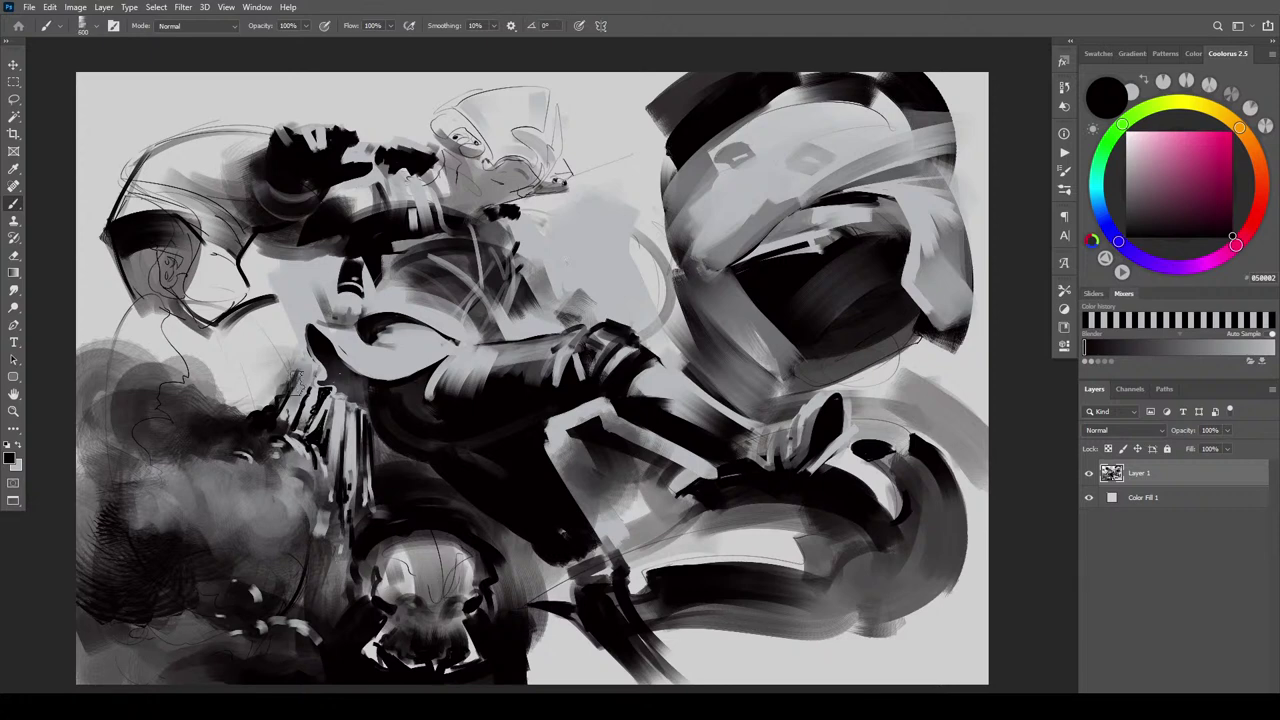
pyautogui.moveTo(300, 356)
pyautogui.mouseDown()
pyautogui.moveTo(330, 436)
pyautogui.moveTo(330, 476)
pyautogui.mouseUp()
pyautogui.moveTo(330, 422)
pyautogui.mouseDown()
pyautogui.moveTo(342, 506)
pyautogui.moveTo(362, 506)
pyautogui.mouseUp()
pyautogui.moveTo(306, 425)
pyautogui.mouseDown()
pyautogui.moveTo(331, 446)
pyautogui.moveTo(292, 441)
pyautogui.mouseUp()
pyautogui.moveTo(346, 486)
pyautogui.mouseDown()
pyautogui.moveTo(354, 530)
pyautogui.moveTo(372, 514)
pyautogui.moveTo(356, 536)
pyautogui.moveTo(322, 540)
pyautogui.mouseUp()
pyautogui.moveTo(298, 484); pyautogui.dragTo(308, 522)
pyautogui.moveTo(272, 450); pyautogui.dragTo(244, 441)
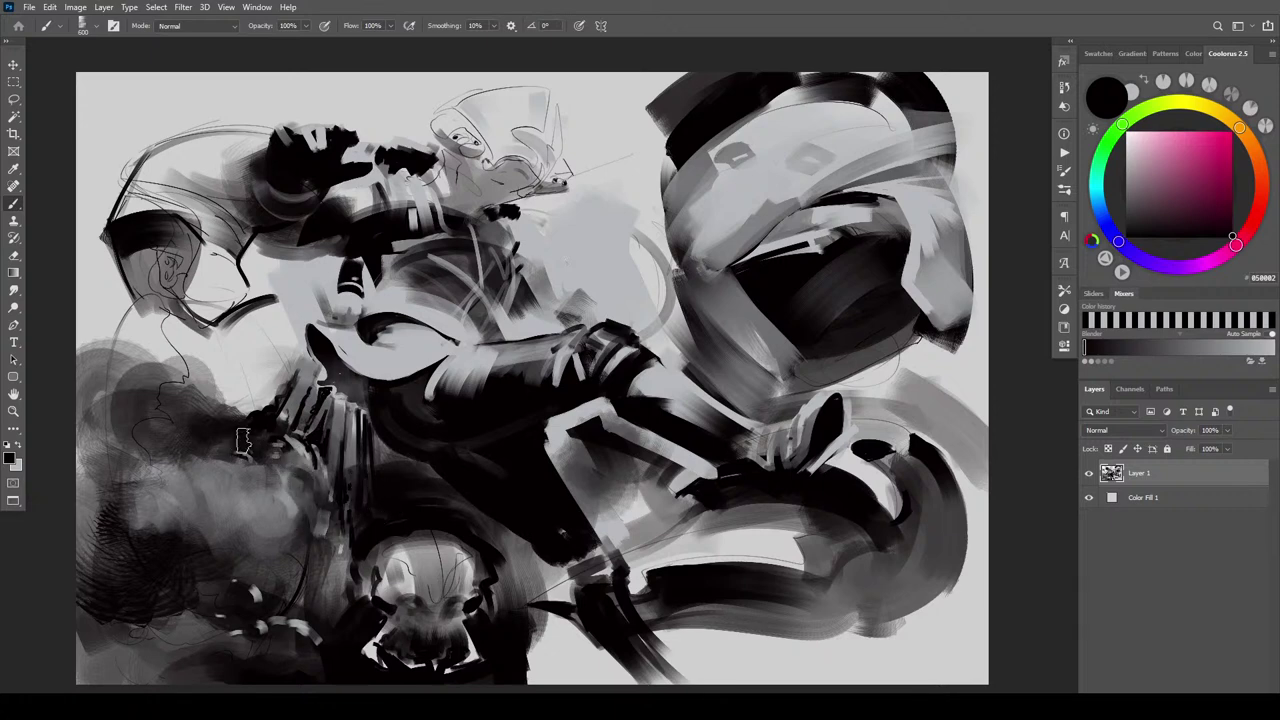
# Brush a soft grey patch between the smoky mass and the chin of the helmeted head above it
pyautogui.press('[')
pyautogui.press('[')
pyautogui.press('[')
pyautogui.press('[')
pyautogui.press(']')
pyautogui.press(']')
pyautogui.press(']')
pyautogui.moveTo(209, 413)
pyautogui.mouseDown()
pyautogui.moveTo(252, 398)
pyautogui.moveTo(207, 399)
pyautogui.moveTo(267, 386)
pyautogui.moveTo(257, 403)
pyautogui.moveTo(190, 386)
pyautogui.moveTo(244, 344)
pyautogui.moveTo(262, 363)
pyautogui.moveTo(214, 365)
pyautogui.moveTo(199, 390)
pyautogui.moveTo(226, 346)
pyautogui.moveTo(192, 336)
pyautogui.moveTo(200, 324)
pyautogui.moveTo(237, 341)
pyautogui.moveTo(253, 321)
pyautogui.moveTo(205, 337)
pyautogui.moveTo(240, 322)
pyautogui.moveTo(241, 377)
pyautogui.moveTo(188, 368)
pyautogui.moveTo(232, 342)
pyautogui.moveTo(228, 376)
pyautogui.mouseUp()
pyautogui.press('[')
pyautogui.press('[')
pyautogui.press('[')
pyautogui.press('[')
pyautogui.press('[')
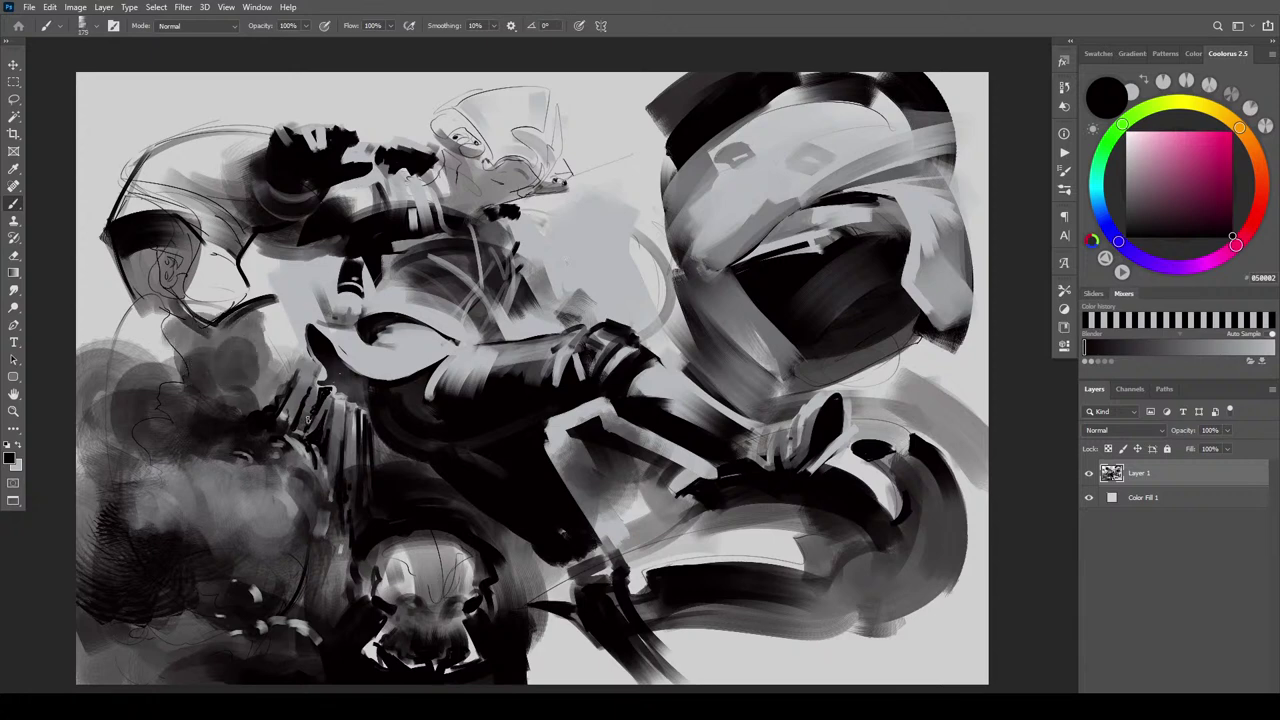
# Resize the brush and restate the dark tones among the fanned strands beside the smoky mass
pyautogui.press(']')
pyautogui.press(']')
pyautogui.moveTo(279, 425); pyautogui.dragTo(299, 394)
pyautogui.press(']')
pyautogui.press(']')
# Switch to light grey, shrink the brush and brighten the strands beneath the reclining figure's hip
pyautogui.press('x')
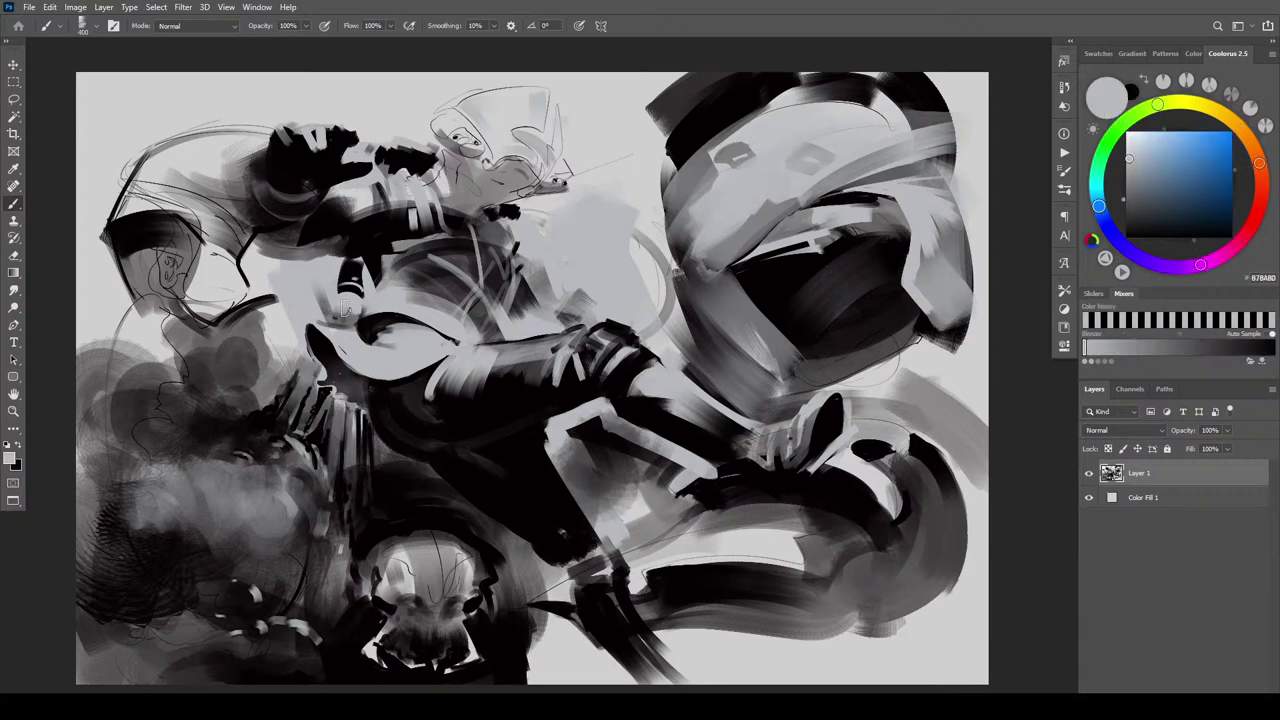
pyautogui.press('[')
pyautogui.press('[')
pyautogui.press('[')
pyautogui.press('[')
pyautogui.press('[')
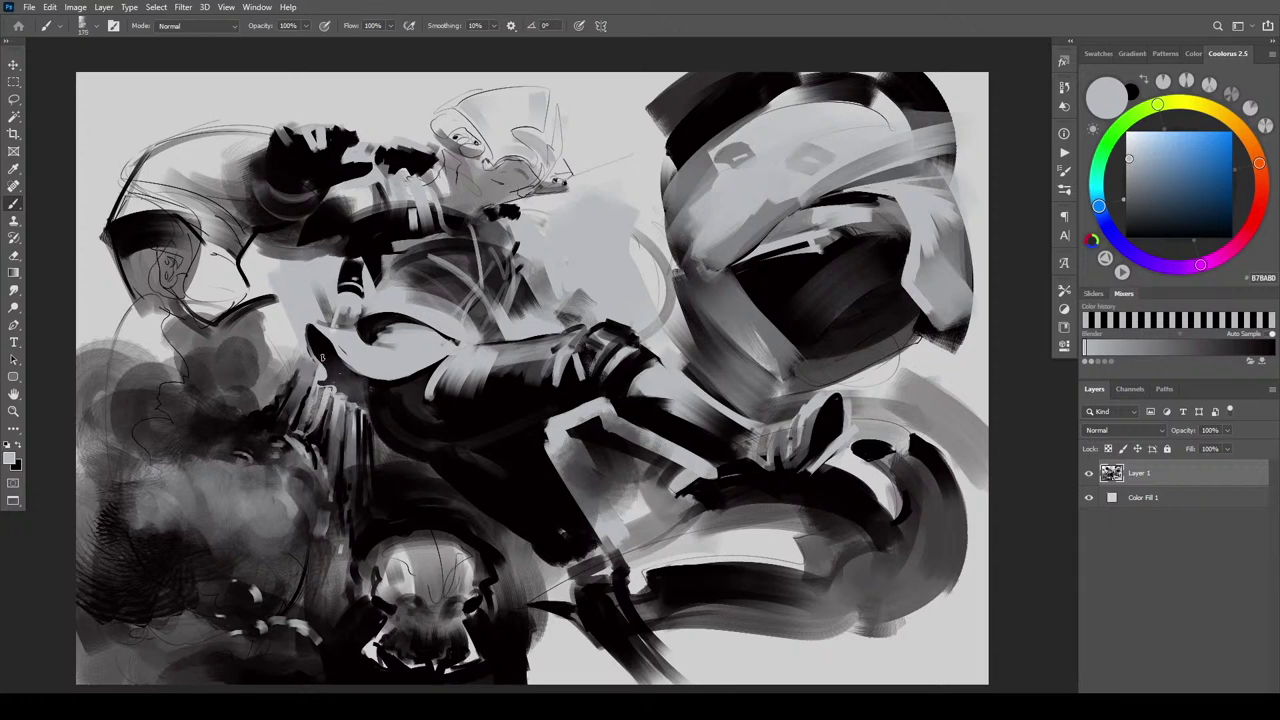
# Reduce the brush further and add tiny light curls at the tips of the strands
pyautogui.press('[')
pyautogui.press('[')
pyautogui.press('[')
pyautogui.press('[')
pyautogui.press('[')
pyautogui.press('[')
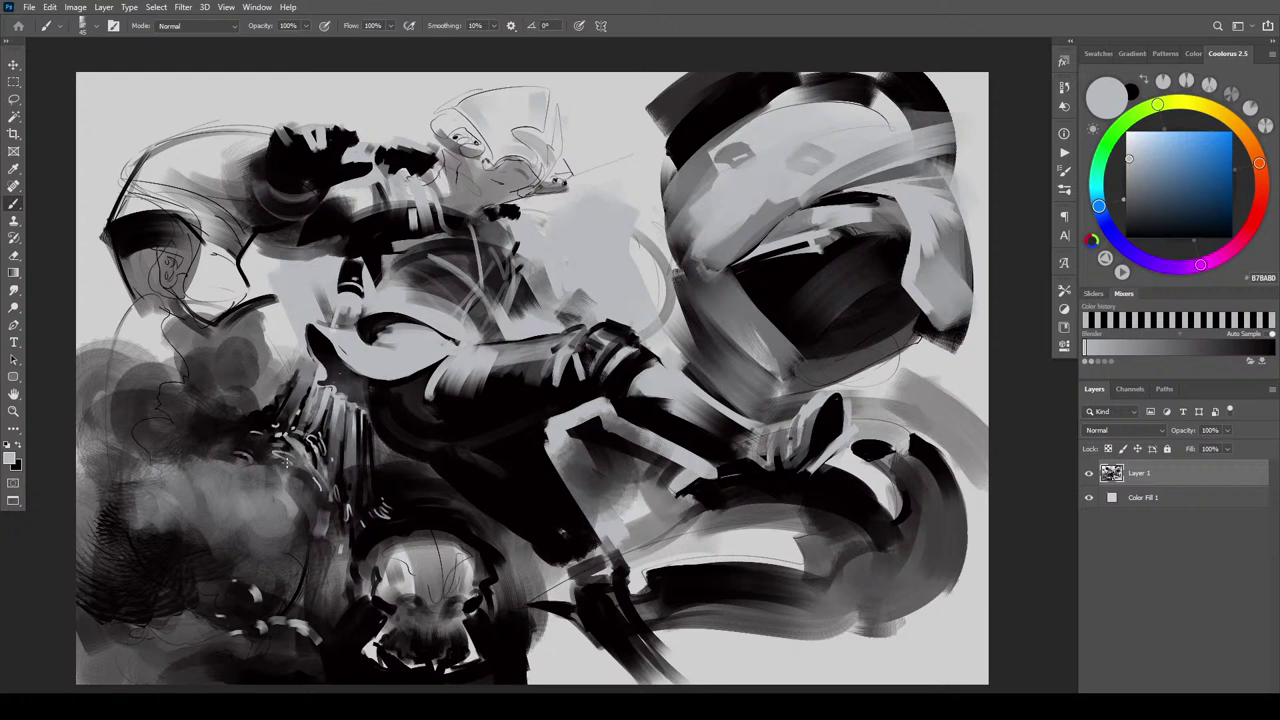
# Add small light dashes at the smoky mass's edge and pale strokes above the fanned strands
pyautogui.moveTo(247, 418); pyautogui.dragTo(271, 415)
pyautogui.moveTo(299, 370)
pyautogui.mouseDown()
pyautogui.moveTo(284, 406)
pyautogui.moveTo(290, 386)
pyautogui.moveTo(261, 397)
pyautogui.moveTo(269, 375)
pyautogui.mouseUp()
pyautogui.press(']')
pyautogui.press(']')
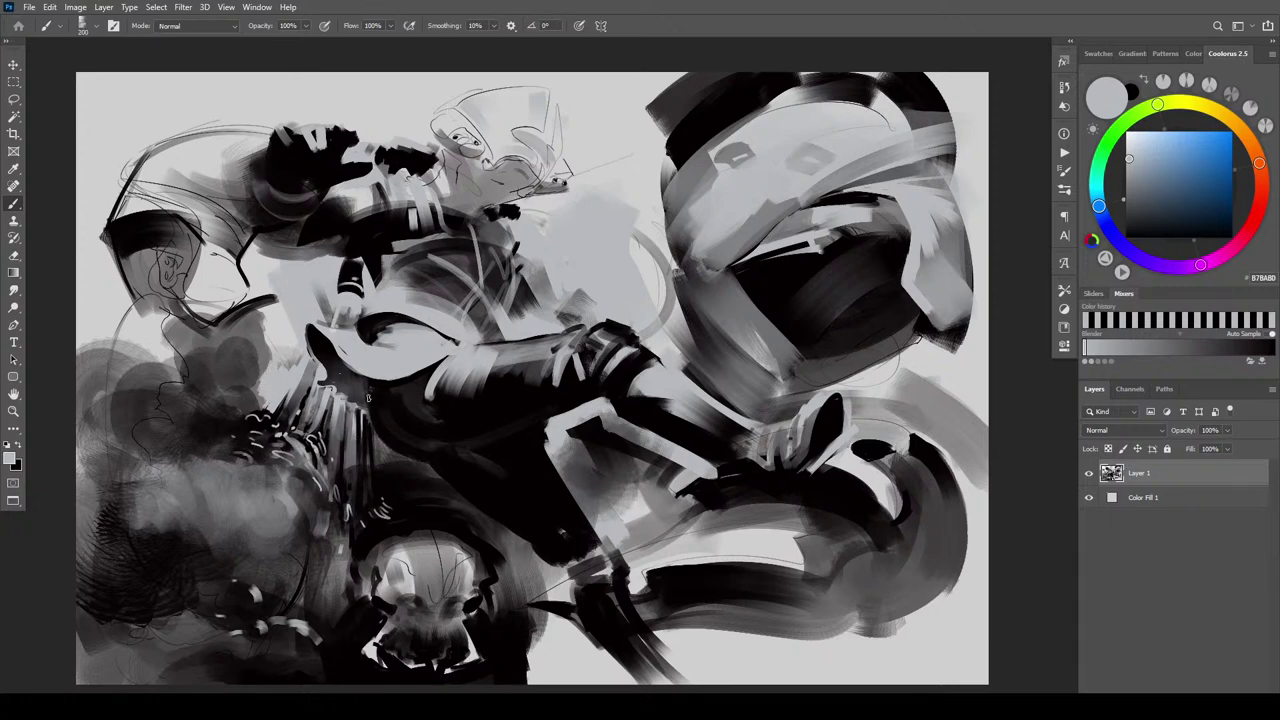
# Brush light grey strokes along the underside of the reclining figure's thigh, above the small creature's arch, enlarging the brush
pyautogui.moveTo(370, 439)
pyautogui.mouseDown()
pyautogui.moveTo(369, 475)
pyautogui.moveTo(376, 444)
pyautogui.moveTo(384, 481)
pyautogui.moveTo(410, 498)
pyautogui.moveTo(385, 447)
pyautogui.moveTo(448, 491)
pyautogui.mouseUp()
pyautogui.press(']')
pyautogui.press(']')
pyautogui.press(']')
pyautogui.press(']')
pyautogui.press(']')
pyautogui.moveTo(421, 462); pyautogui.dragTo(455, 495)
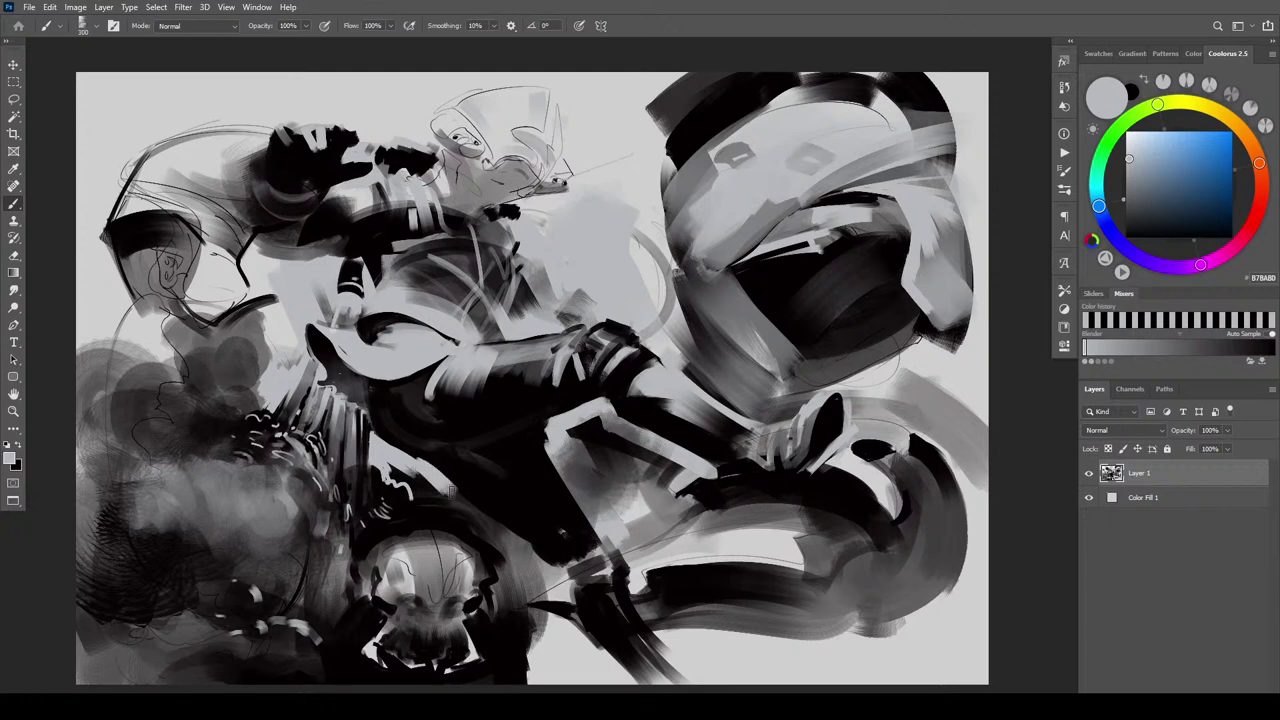
# Shrink the brush and add small light grey curls between the hanging strands and the small creature's arch
pyautogui.press('[')
pyautogui.press('[')
pyautogui.press('[')
pyautogui.press('[')
pyautogui.press('[')
pyautogui.press('[')
pyautogui.moveTo(394, 467); pyautogui.dragTo(408, 480)
pyautogui.moveTo(422, 500); pyautogui.dragTo(418, 490)
# Switch to black and add small dark strokes around the strand tips along the smoky mass's upper edge
pyautogui.press('x')
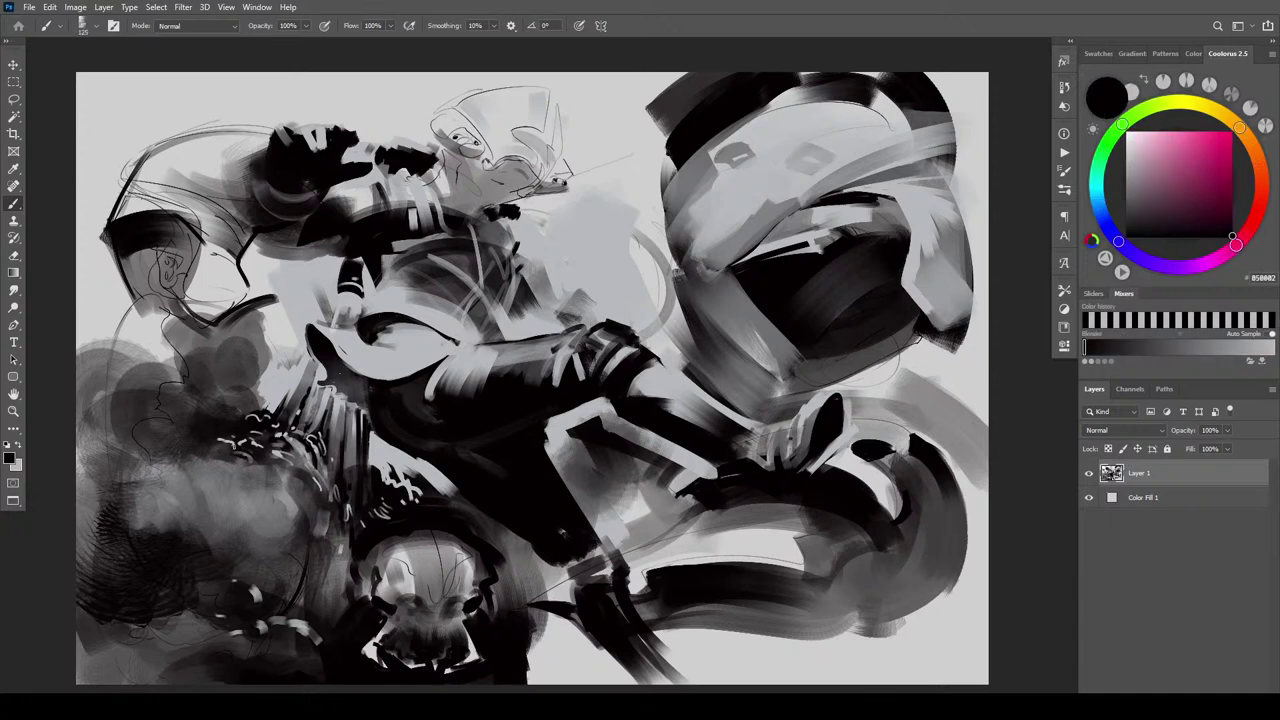
pyautogui.moveTo(233, 443); pyautogui.dragTo(217, 445)
pyautogui.moveTo(279, 457); pyautogui.dragTo(302, 449)
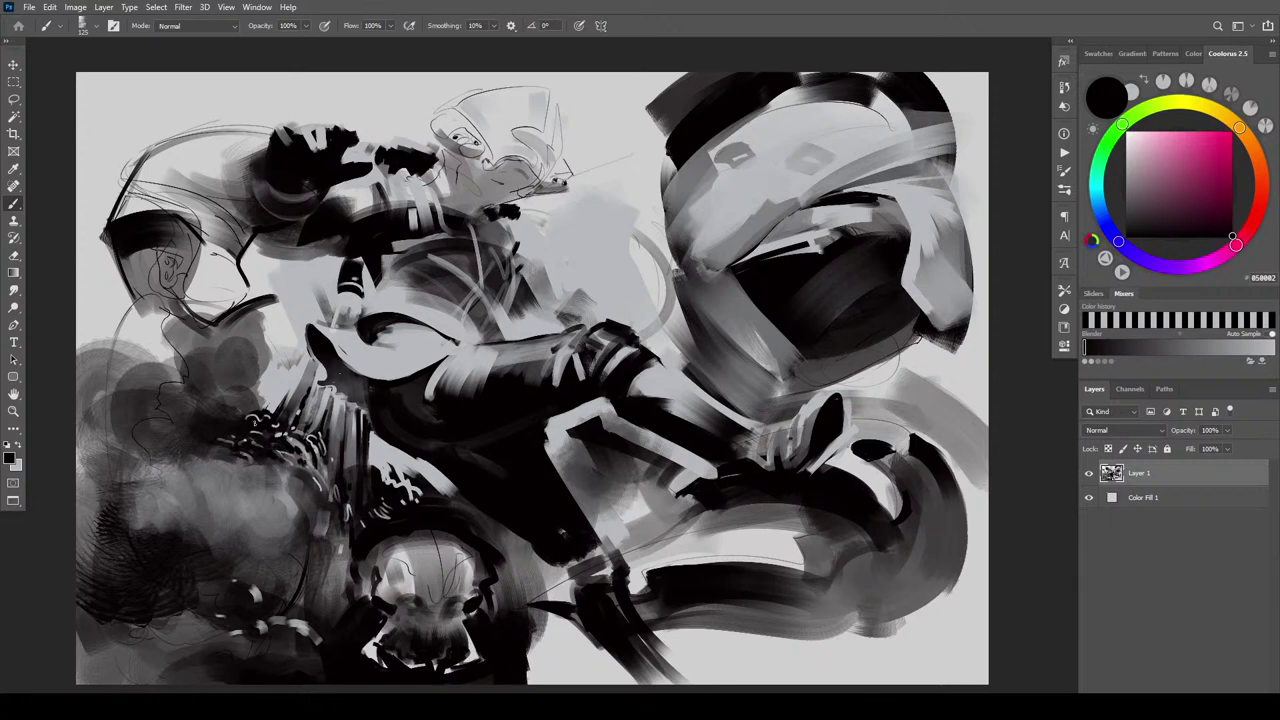
pyautogui.moveTo(240, 417)
pyautogui.mouseDown()
pyautogui.moveTo(290, 456)
pyautogui.moveTo(234, 408)
pyautogui.moveTo(230, 379)
pyautogui.moveTo(221, 403)
pyautogui.moveTo(231, 420)
pyautogui.moveTo(243, 360)
pyautogui.mouseUp()
# Enlarge the brush to about 400 and darken the gaps among the strands beneath the reclining figure's hip
pyautogui.press(']')
pyautogui.press(']')
pyautogui.press(']')
pyautogui.press(']')
pyautogui.press(']')
pyautogui.press(']')
pyautogui.press('[')
pyautogui.press('[')
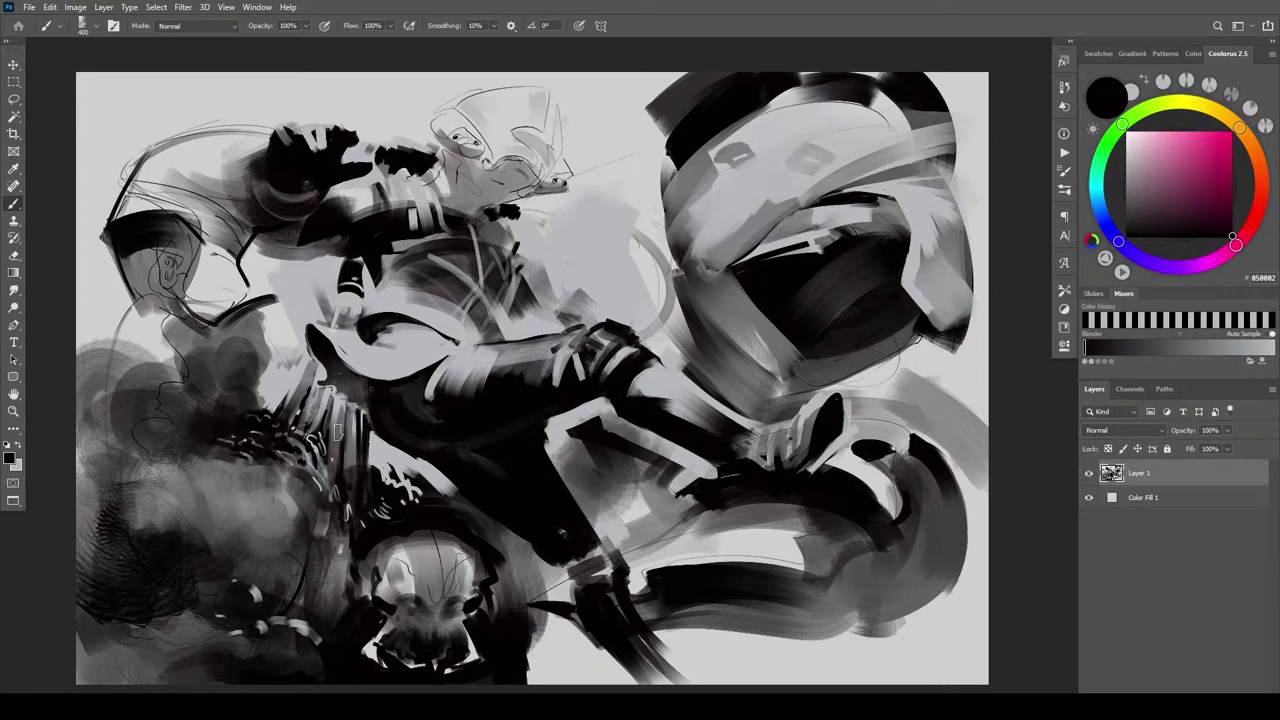
pyautogui.moveTo(301, 449); pyautogui.dragTo(318, 467)
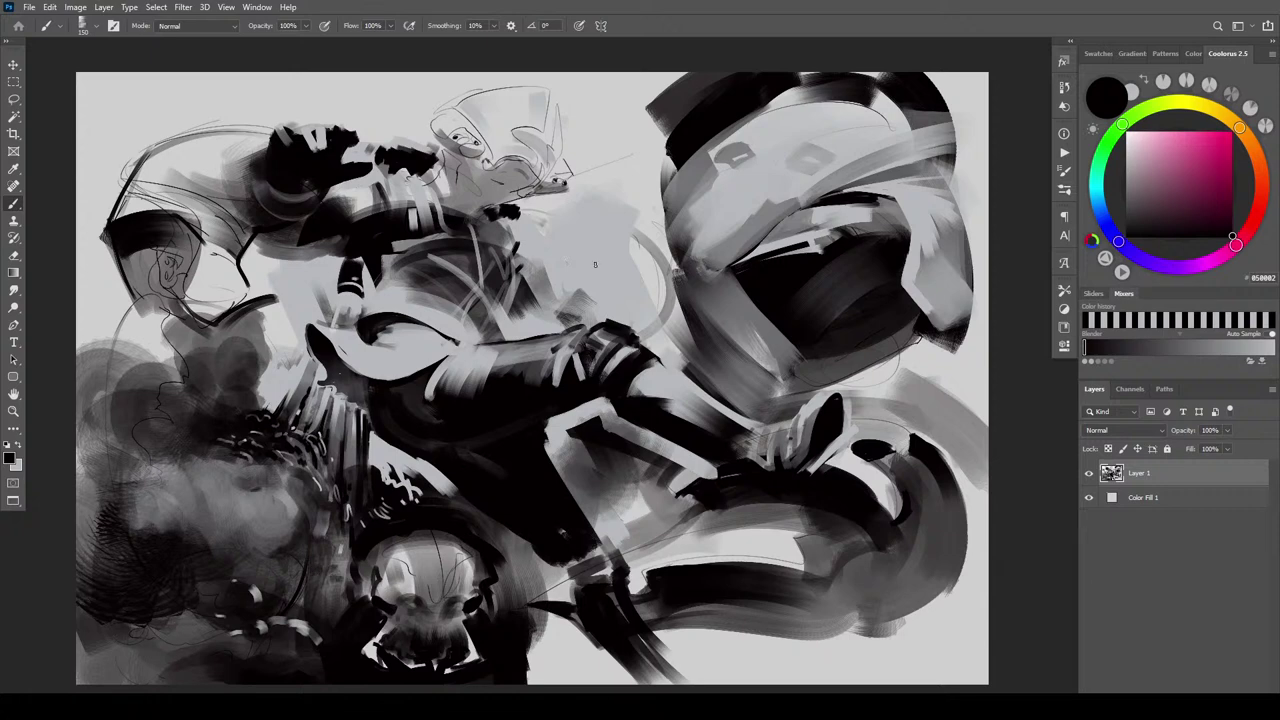
# Pick light grey, adjust the brush size and brush bright vertical strokes over the strands below the hip
pyautogui.keyDown('alt'); pyautogui.click(363, 443); pyautogui.keyUp('alt')
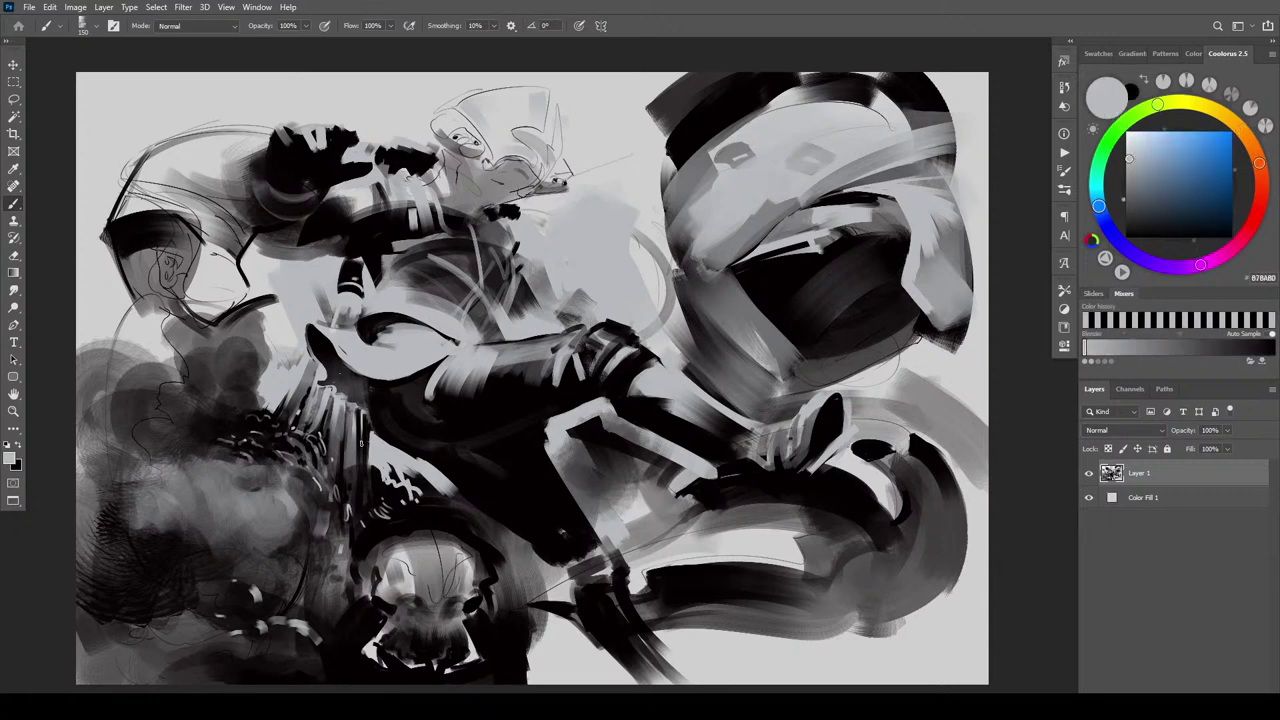
pyautogui.press(']')
pyautogui.press(']')
pyautogui.press(']')
pyautogui.press(']')
pyautogui.press(']')
pyautogui.press(']')
pyautogui.press(']')
pyautogui.moveTo(324, 414); pyautogui.dragTo(309, 446)
pyautogui.moveTo(328, 396)
pyautogui.mouseDown()
pyautogui.moveTo(319, 447)
pyautogui.moveTo(337, 462)
pyautogui.mouseUp()
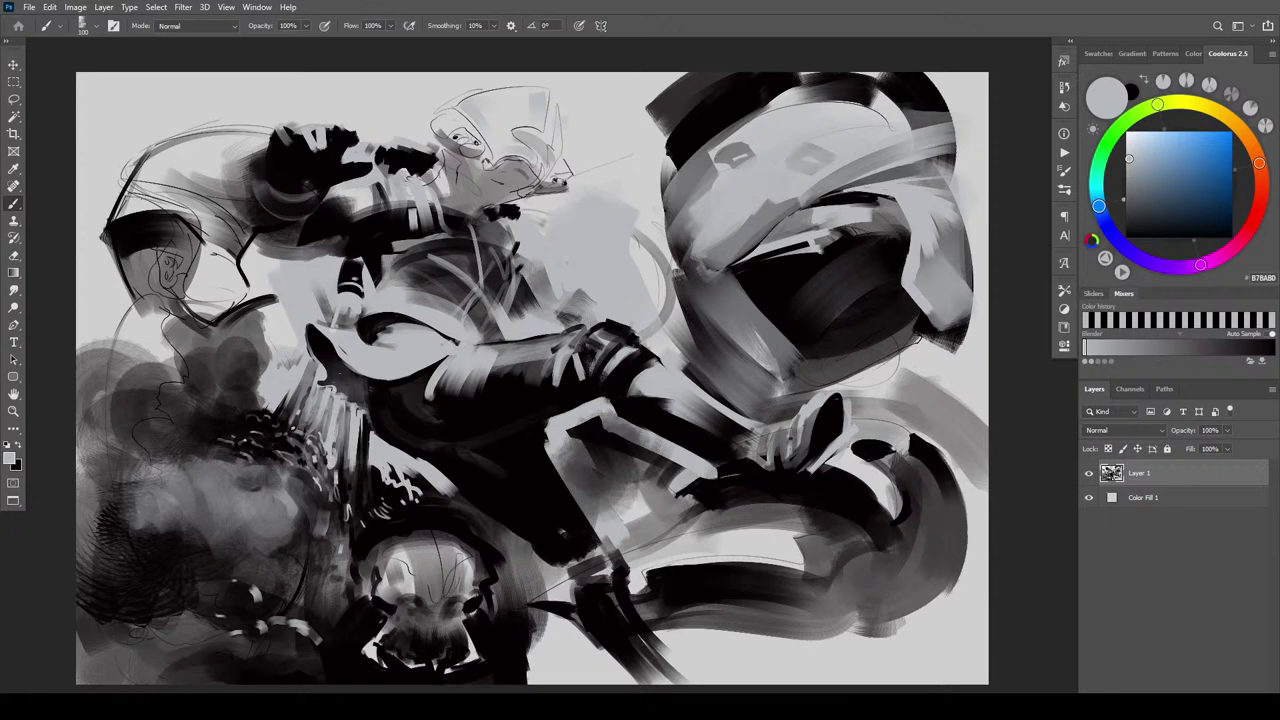
# Fill the dark gap between the strands and the figure's thigh with light grey, reducing the brush size
pyautogui.moveTo(369, 428); pyautogui.dragTo(353, 496)
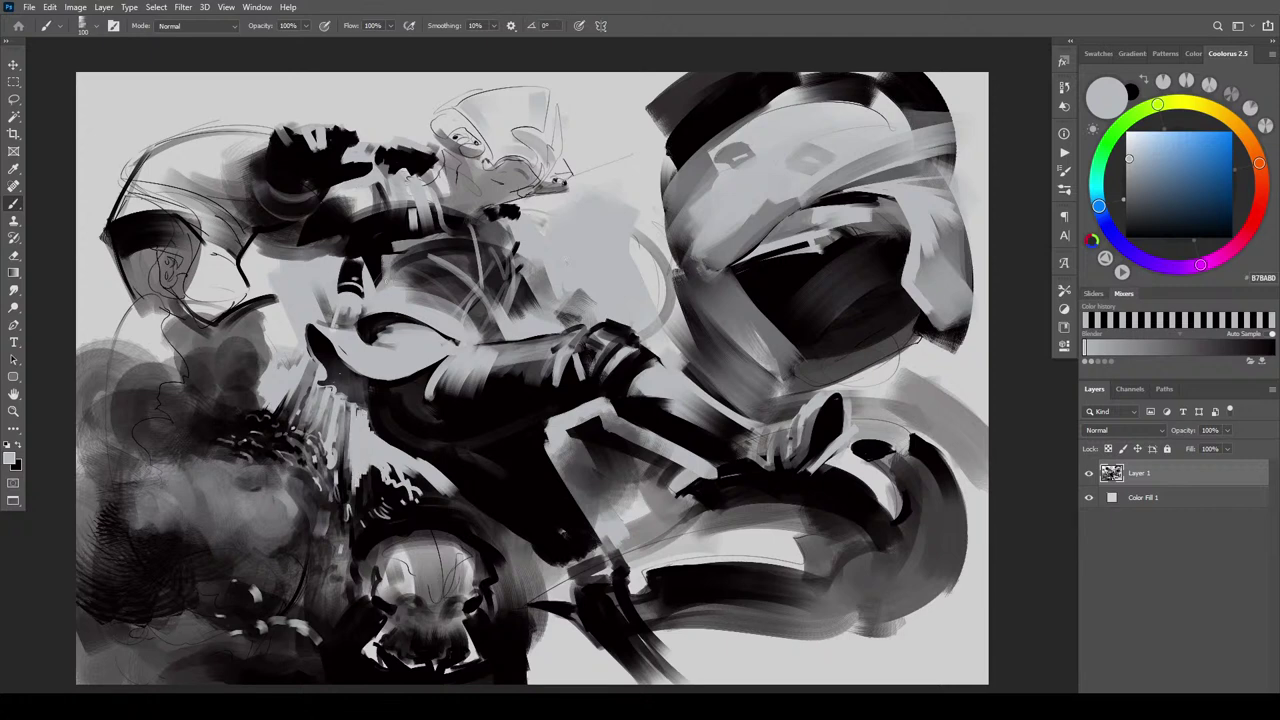
pyautogui.moveTo(348, 410); pyautogui.dragTo(340, 476)
pyautogui.moveTo(302, 364); pyautogui.dragTo(289, 408)
pyautogui.press('[')
pyautogui.press('[')
pyautogui.press('[')
pyautogui.press('[')
pyautogui.press('[')
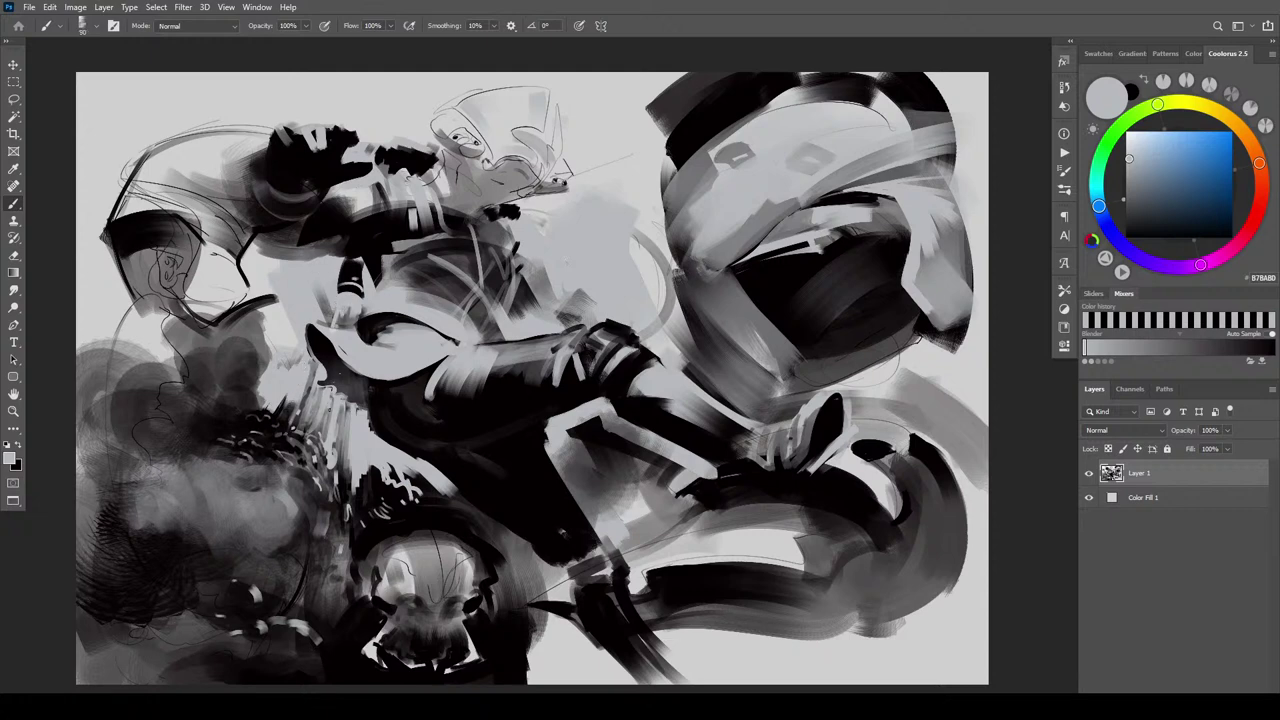
# Enlarge the brush slightly and brighten the upper ends of the strands beside the figure's hip
pyautogui.press(']')
pyautogui.press(']')
pyautogui.press(']')
pyautogui.press(']')
pyautogui.moveTo(312, 366); pyautogui.dragTo(300, 416)
pyautogui.moveTo(330, 308)
pyautogui.mouseDown()
pyautogui.moveTo(327, 326)
pyautogui.moveTo(312, 312)
pyautogui.mouseUp()
# Switch to black and shade the background grey beside the figure's waist and between the masked head and the large helmet
pyautogui.press('x')
pyautogui.moveTo(318, 260)
pyautogui.mouseDown()
pyautogui.moveTo(296, 320)
pyautogui.moveTo(292, 286)
pyautogui.moveTo(279, 358)
pyautogui.moveTo(276, 278)
pyautogui.moveTo(264, 278)
pyautogui.moveTo(259, 247)
pyautogui.moveTo(262, 270)
pyautogui.moveTo(287, 285)
pyautogui.moveTo(305, 268)
pyautogui.moveTo(318, 300)
pyautogui.moveTo(316, 270)
pyautogui.moveTo(264, 322)
pyautogui.mouseUp()
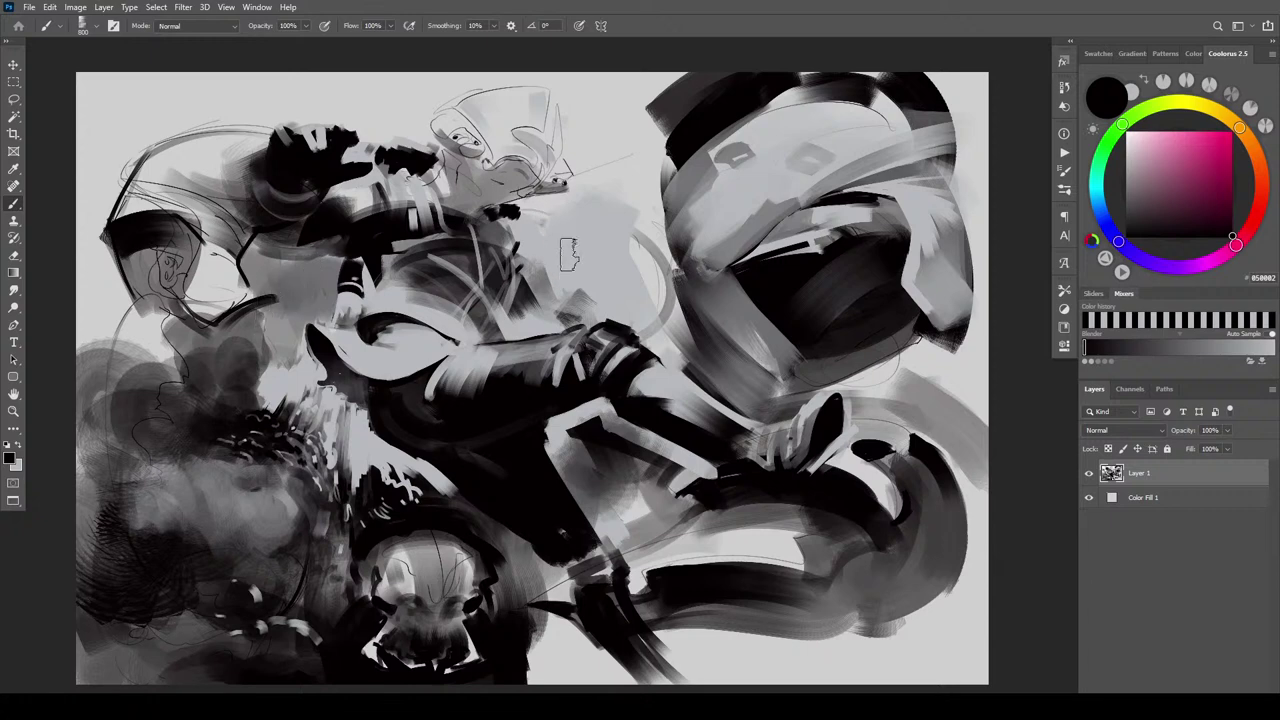
pyautogui.moveTo(568, 252)
pyautogui.mouseDown()
pyautogui.moveTo(530, 201)
pyautogui.moveTo(577, 283)
pyautogui.moveTo(562, 276)
pyautogui.mouseUp()
pyautogui.moveTo(556, 280)
pyautogui.mouseDown()
pyautogui.moveTo(540, 222)
pyautogui.moveTo(560, 295)
pyautogui.moveTo(552, 272)
pyautogui.moveTo(558, 290)
pyautogui.moveTo(590, 285)
pyautogui.moveTo(600, 228)
pyautogui.moveTo(542, 222)
pyautogui.moveTo(600, 202)
pyautogui.moveTo(542, 214)
pyautogui.moveTo(582, 214)
pyautogui.moveTo(598, 178)
pyautogui.moveTo(578, 152)
pyautogui.moveTo(570, 90)
pyautogui.moveTo(583, 115)
pyautogui.moveTo(588, 100)
pyautogui.moveTo(613, 233)
pyautogui.moveTo(587, 295)
pyautogui.moveTo(638, 298)
pyautogui.moveTo(663, 326)
pyautogui.moveTo(623, 300)
pyautogui.moveTo(682, 350)
pyautogui.moveTo(648, 298)
pyautogui.moveTo(637, 242)
pyautogui.moveTo(659, 315)
pyautogui.moveTo(618, 100)
pyautogui.moveTo(642, 172)
pyautogui.moveTo(655, 65)
pyautogui.moveTo(654, 183)
pyautogui.moveTo(615, 50)
pyautogui.mouseUp()
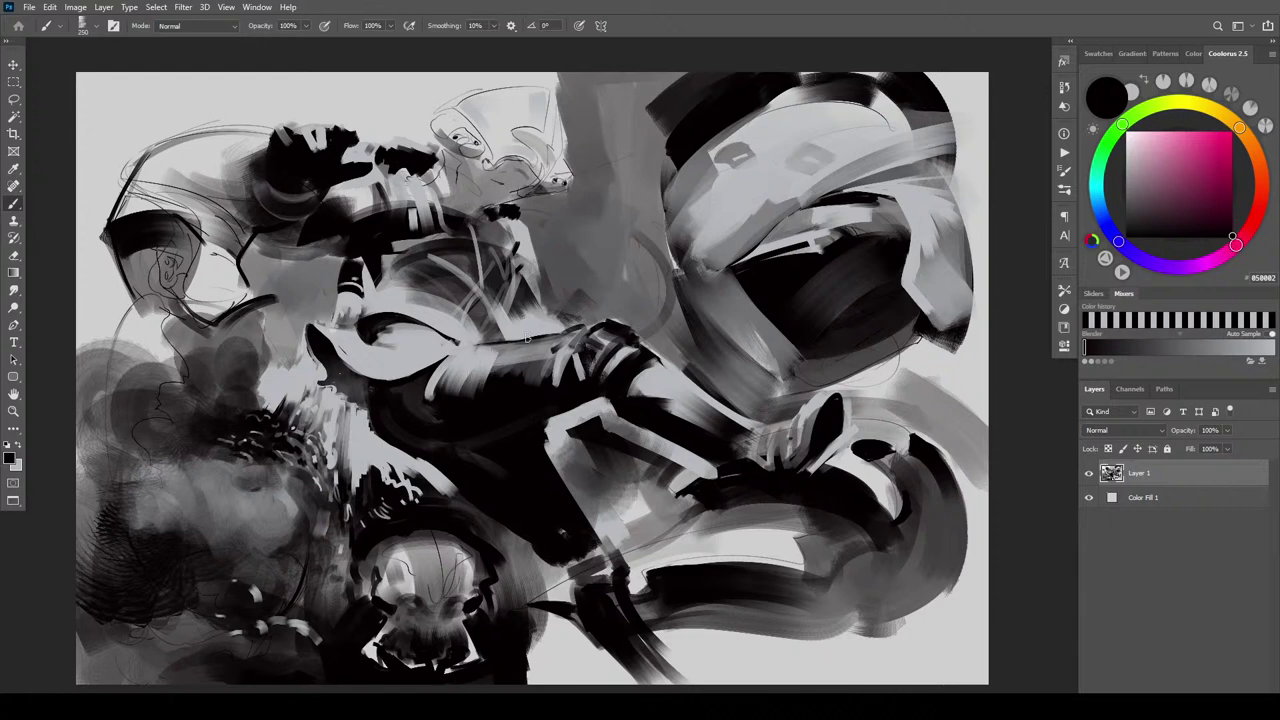
# Enlarge the brush and darken the pale patch between the reclining figure's torso and raised knee
pyautogui.press(']')
pyautogui.press(']')
pyautogui.press(']')
pyautogui.moveTo(512, 333)
pyautogui.mouseDown()
pyautogui.moveTo(542, 308)
pyautogui.moveTo(574, 318)
pyautogui.moveTo(545, 282)
pyautogui.moveTo(535, 295)
pyautogui.mouseUp()
# Shrink the brush and paint a black upward-pointing pistol above the knee, with a dark arm leading to it
pyautogui.press('[')
pyautogui.press('[')
pyautogui.press('[')
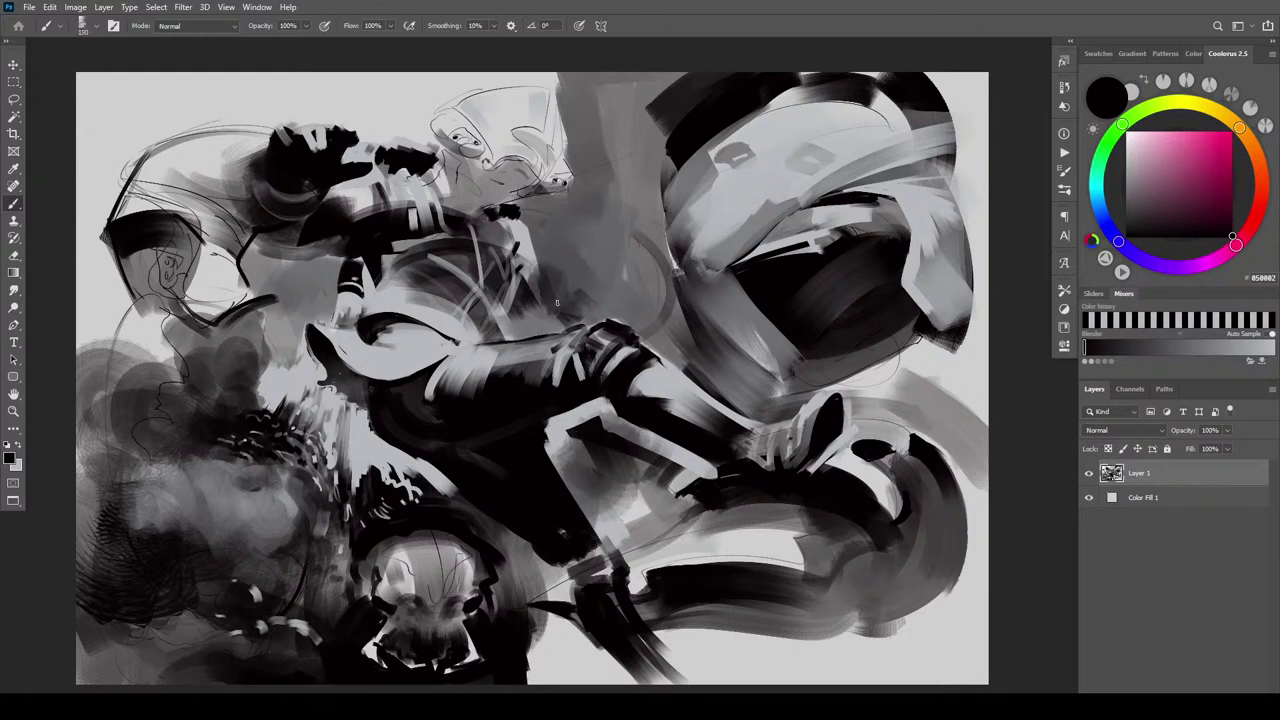
pyautogui.moveTo(564, 302)
pyautogui.mouseDown()
pyautogui.moveTo(623, 234)
pyautogui.moveTo(568, 285)
pyautogui.moveTo(585, 258)
pyautogui.moveTo(635, 211)
pyautogui.mouseUp()
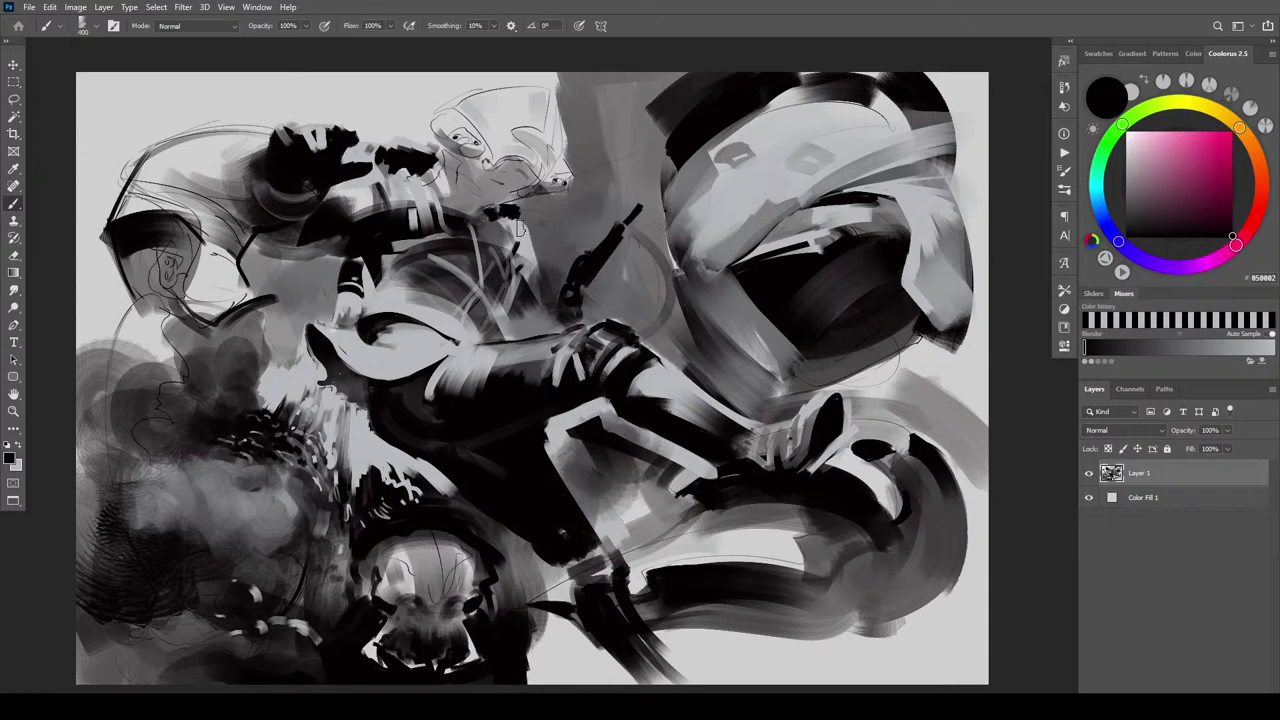
pyautogui.moveTo(508, 208)
pyautogui.mouseDown()
pyautogui.moveTo(506, 258)
pyautogui.moveTo(532, 280)
pyautogui.moveTo(520, 280)
pyautogui.moveTo(520, 340)
pyautogui.moveTo(551, 288)
pyautogui.moveTo(548, 318)
pyautogui.mouseUp()
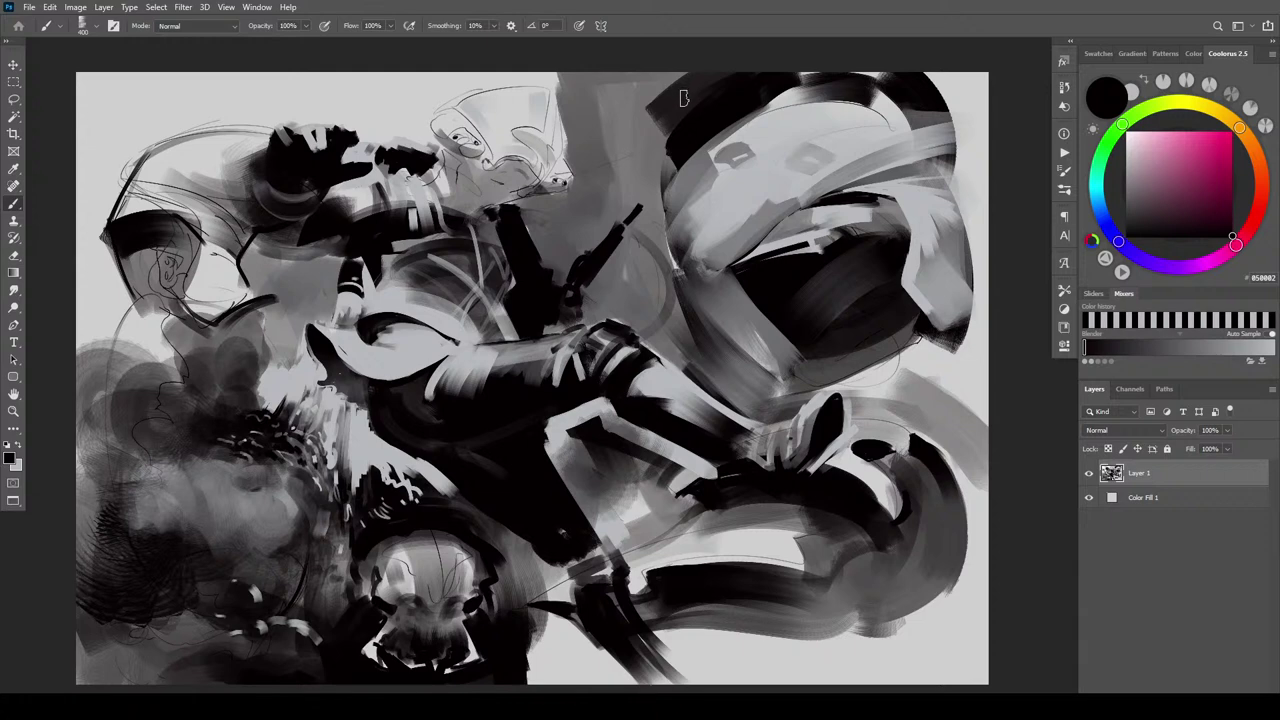
# Pick light grey and brush over the background behind the masked head and pistol arm, plus a broad patch above the fanned strands
pyautogui.keyDown('alt'); pyautogui.click(660, 152); pyautogui.keyUp('alt')
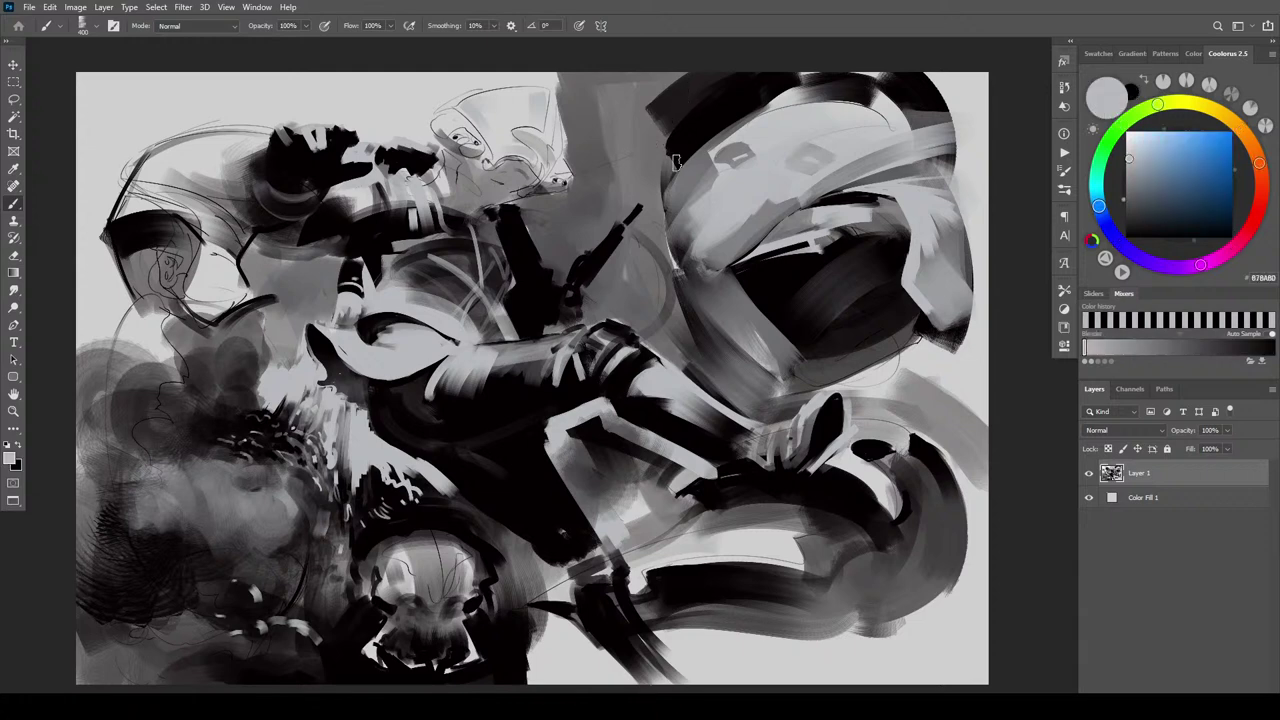
pyautogui.moveTo(520, 235)
pyautogui.mouseDown()
pyautogui.moveTo(542, 267)
pyautogui.moveTo(528, 309)
pyautogui.moveTo(556, 251)
pyautogui.moveTo(543, 249)
pyautogui.moveTo(544, 270)
pyautogui.moveTo(525, 243)
pyautogui.moveTo(544, 280)
pyautogui.moveTo(540, 232)
pyautogui.moveTo(518, 228)
pyautogui.moveTo(522, 215)
pyautogui.moveTo(585, 213)
pyautogui.moveTo(593, 200)
pyautogui.moveTo(542, 224)
pyautogui.moveTo(580, 207)
pyautogui.moveTo(545, 210)
pyautogui.moveTo(590, 200)
pyautogui.moveTo(620, 160)
pyautogui.moveTo(607, 183)
pyautogui.moveTo(585, 150)
pyautogui.moveTo(593, 175)
pyautogui.moveTo(590, 78)
pyautogui.moveTo(585, 140)
pyautogui.moveTo(555, 58)
pyautogui.moveTo(617, 95)
pyautogui.moveTo(633, 86)
pyautogui.moveTo(636, 130)
pyautogui.moveTo(643, 76)
pyautogui.mouseUp()
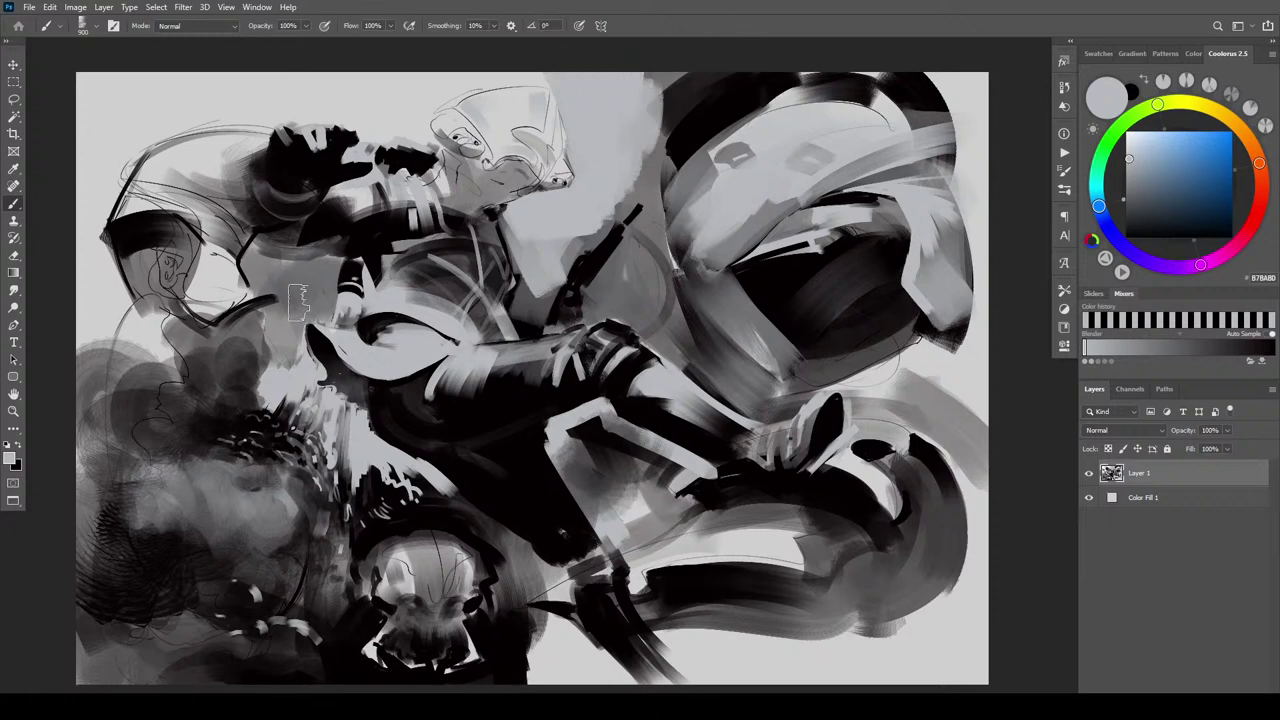
pyautogui.moveTo(272, 422)
pyautogui.mouseDown()
pyautogui.moveTo(300, 420)
pyautogui.moveTo(210, 420)
pyautogui.moveTo(225, 402)
pyautogui.moveTo(185, 412)
pyautogui.moveTo(195, 380)
pyautogui.mouseUp()
pyautogui.press(']')
pyautogui.press(']')
pyautogui.press(']')
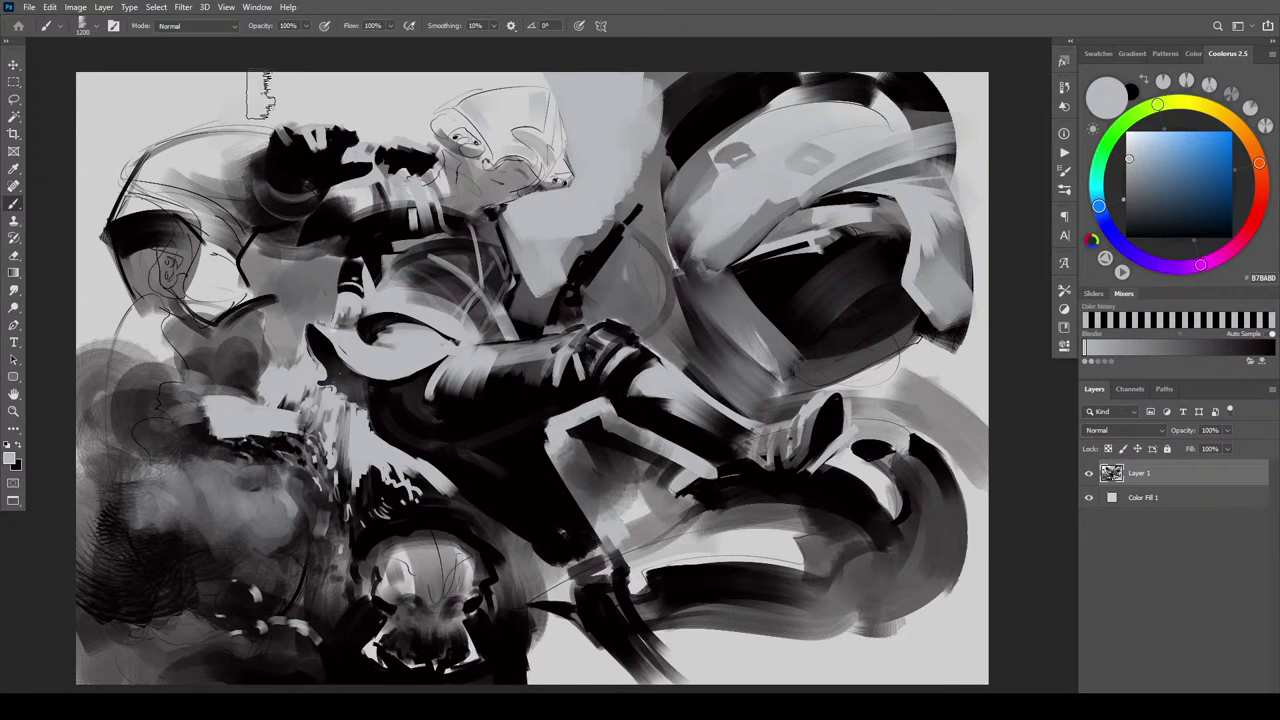
pyautogui.moveTo(257, 95)
pyautogui.mouseDown()
pyautogui.moveTo(249, 140)
pyautogui.moveTo(227, 144)
pyautogui.moveTo(233, 163)
pyautogui.moveTo(214, 162)
pyautogui.moveTo(234, 248)
pyautogui.moveTo(222, 237)
pyautogui.moveTo(220, 305)
pyautogui.mouseUp()
pyautogui.hotkey('ctrl', 'z')
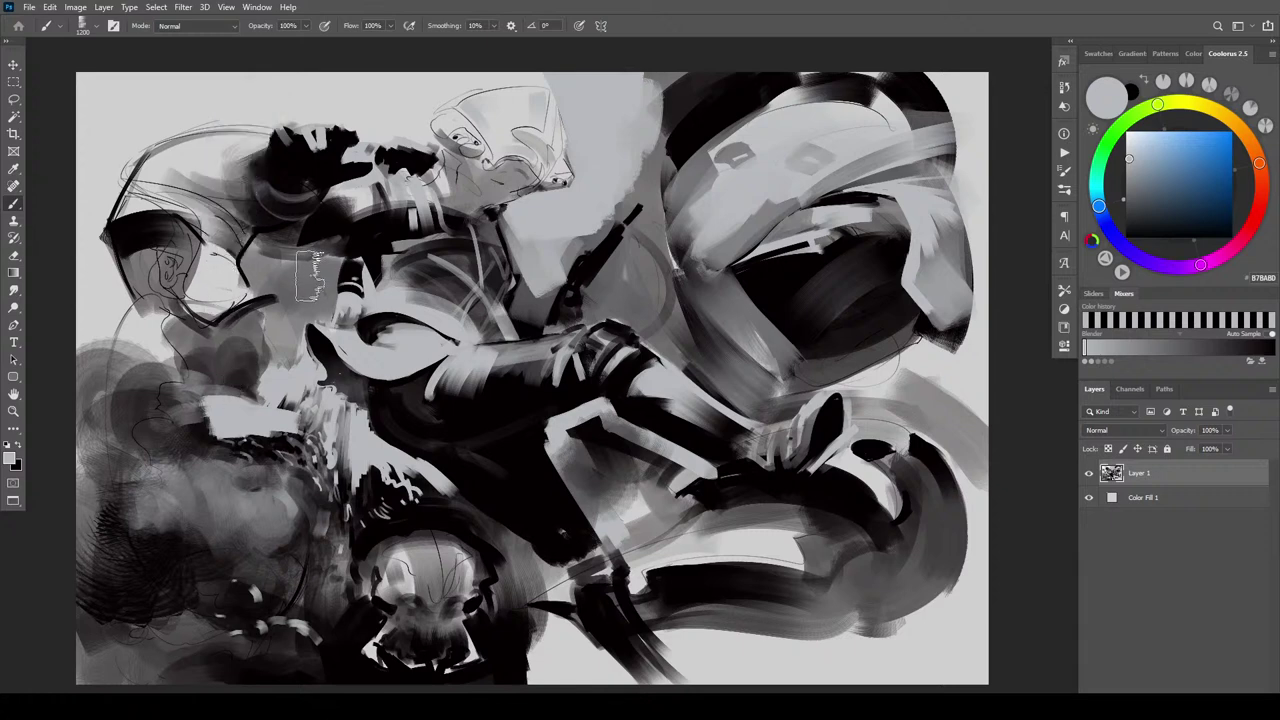
# Shrink the brush to 300 and lighten the figure's shoulder and the gap between the raised hand and masked head
pyautogui.press('[')
pyautogui.press('[')
pyautogui.press('[')
pyautogui.press('[')
pyautogui.press('[')
pyautogui.press('[')
pyautogui.press('[')
pyautogui.press('[')
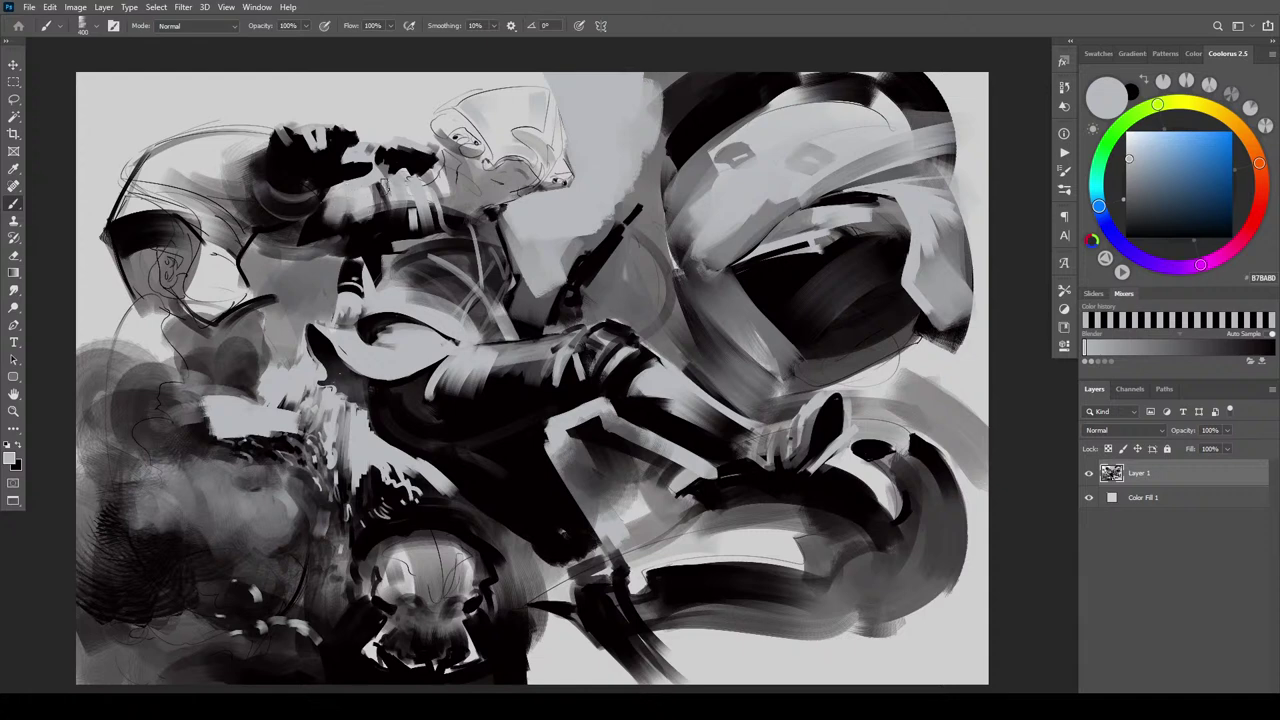
pyautogui.press('[')
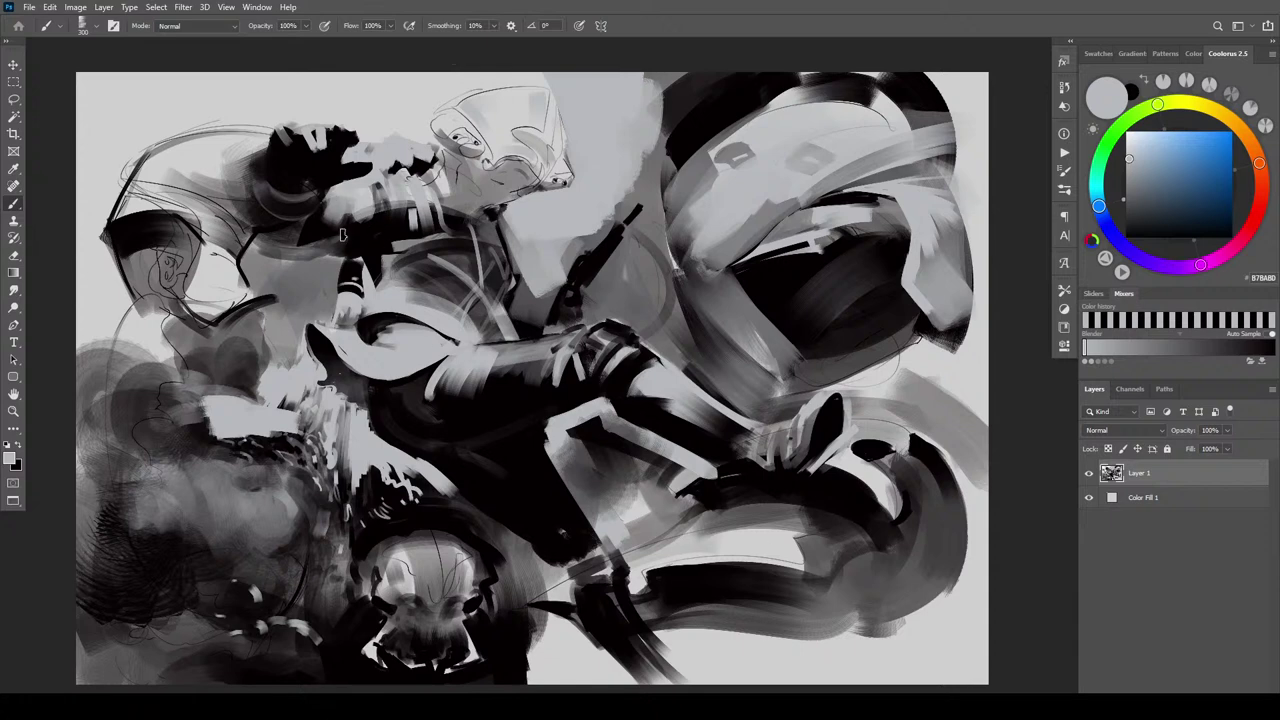
# Switch to black, adjust the brush size and darken the underside of the figure's raised upper arm
pyautogui.press('x')
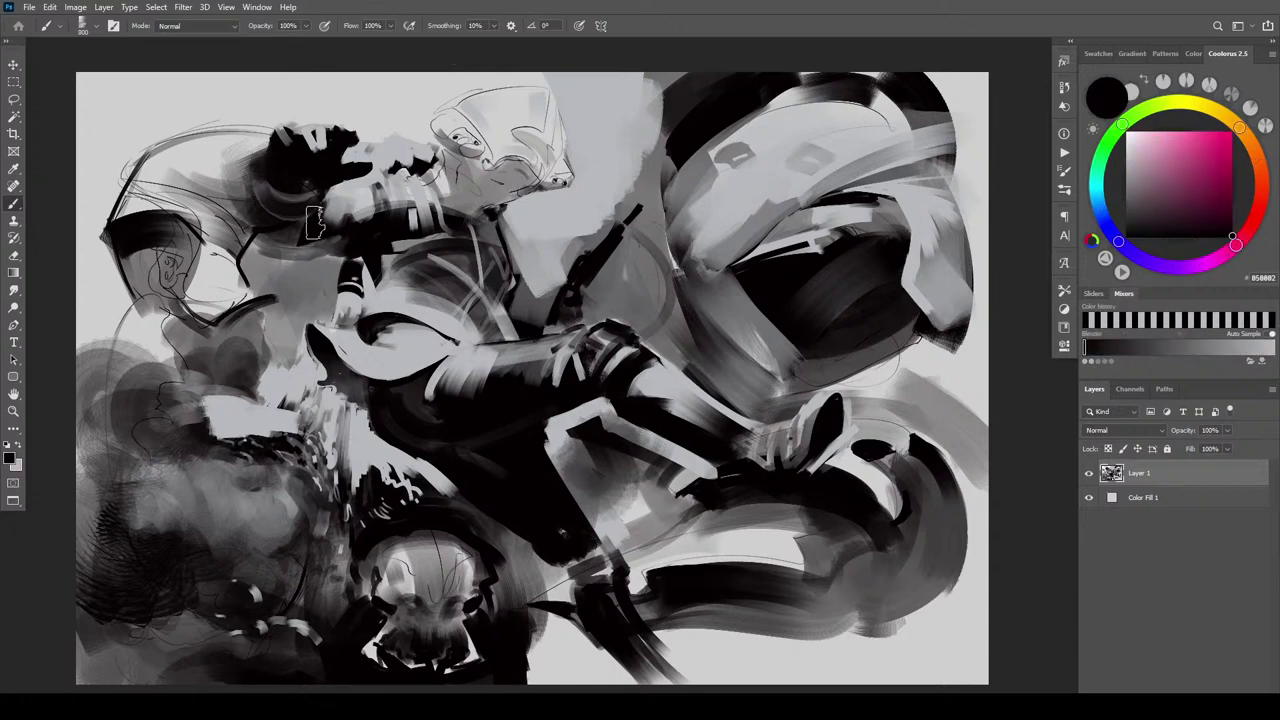
pyautogui.press('[')
pyautogui.press('[')
pyautogui.press('[')
pyautogui.moveTo(313, 217); pyautogui.dragTo(367, 223)
pyautogui.press('[')
pyautogui.press('[')
pyautogui.press('[')
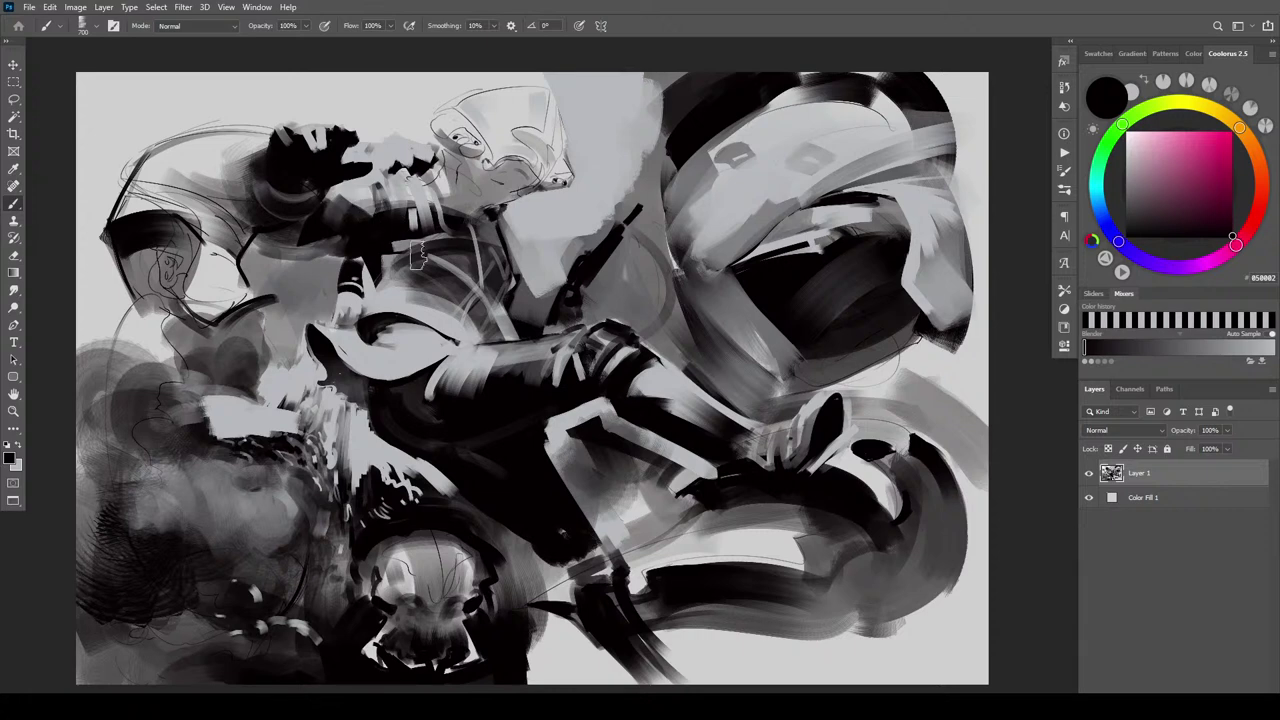
# Undo a broad dark stroke on the chest and add black strokes beneath the shoulder instead
pyautogui.moveTo(404, 262); pyautogui.dragTo(374, 290)
pyautogui.hotkey('ctrl', 'z')
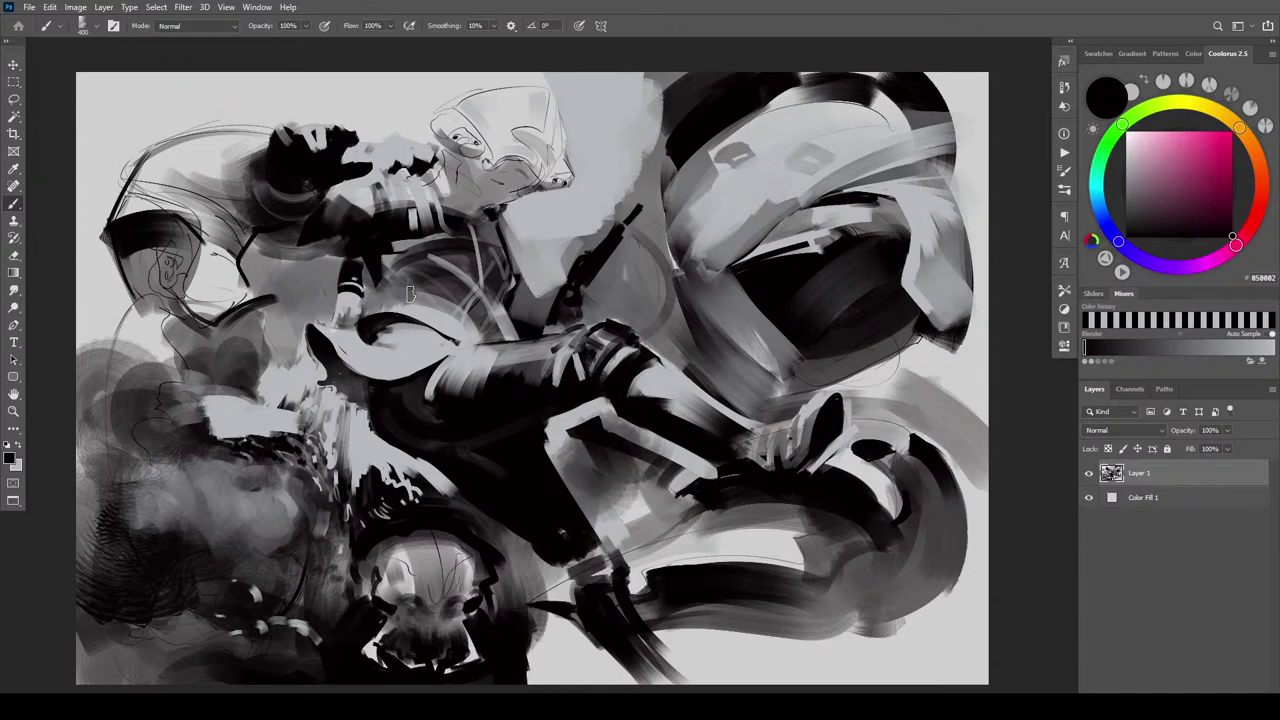
pyautogui.moveTo(406, 293)
pyautogui.mouseDown()
pyautogui.moveTo(378, 264)
pyautogui.moveTo(390, 281)
pyautogui.mouseUp()
# Cover the dark marks above the shoulder with light grey and paint a small black knob shape there
pyautogui.keyDown('alt'); pyautogui.click(409, 203); pyautogui.keyUp('alt')
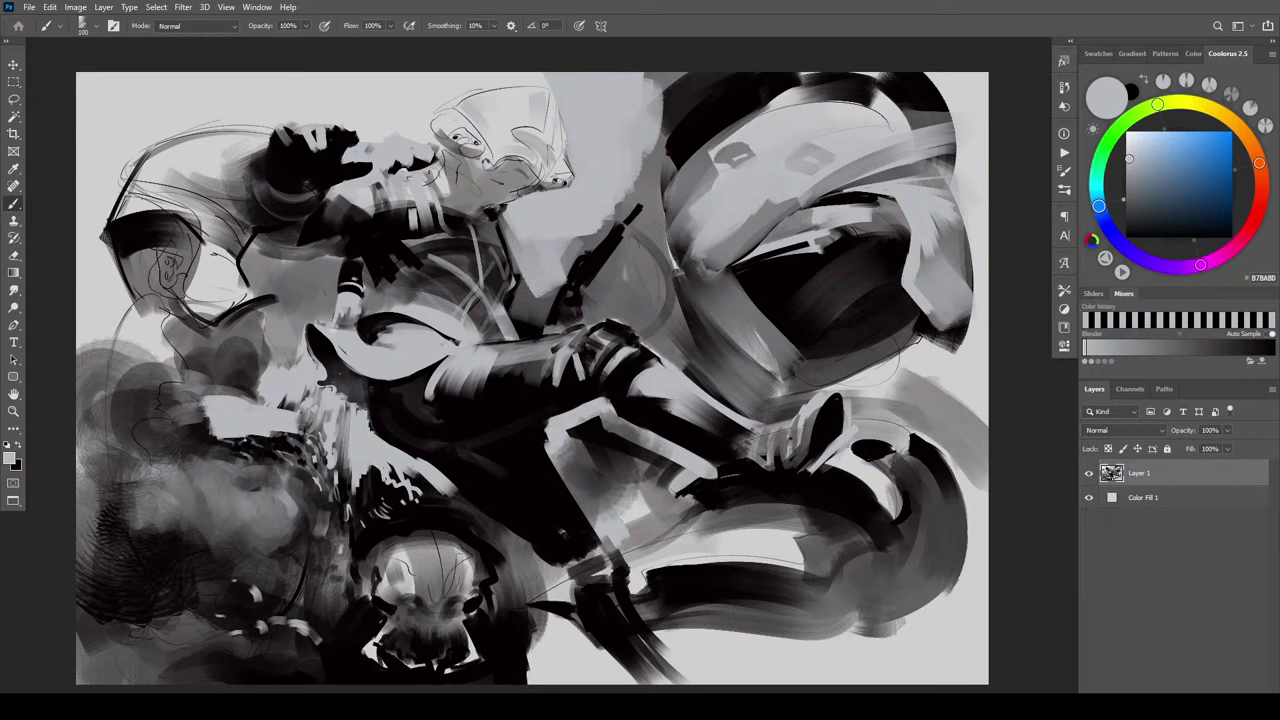
pyautogui.moveTo(404, 174); pyautogui.dragTo(380, 166)
pyautogui.press('x')
pyautogui.moveTo(394, 149)
pyautogui.mouseDown()
pyautogui.moveTo(430, 154)
pyautogui.moveTo(403, 147)
pyautogui.moveTo(408, 124)
pyautogui.mouseUp()
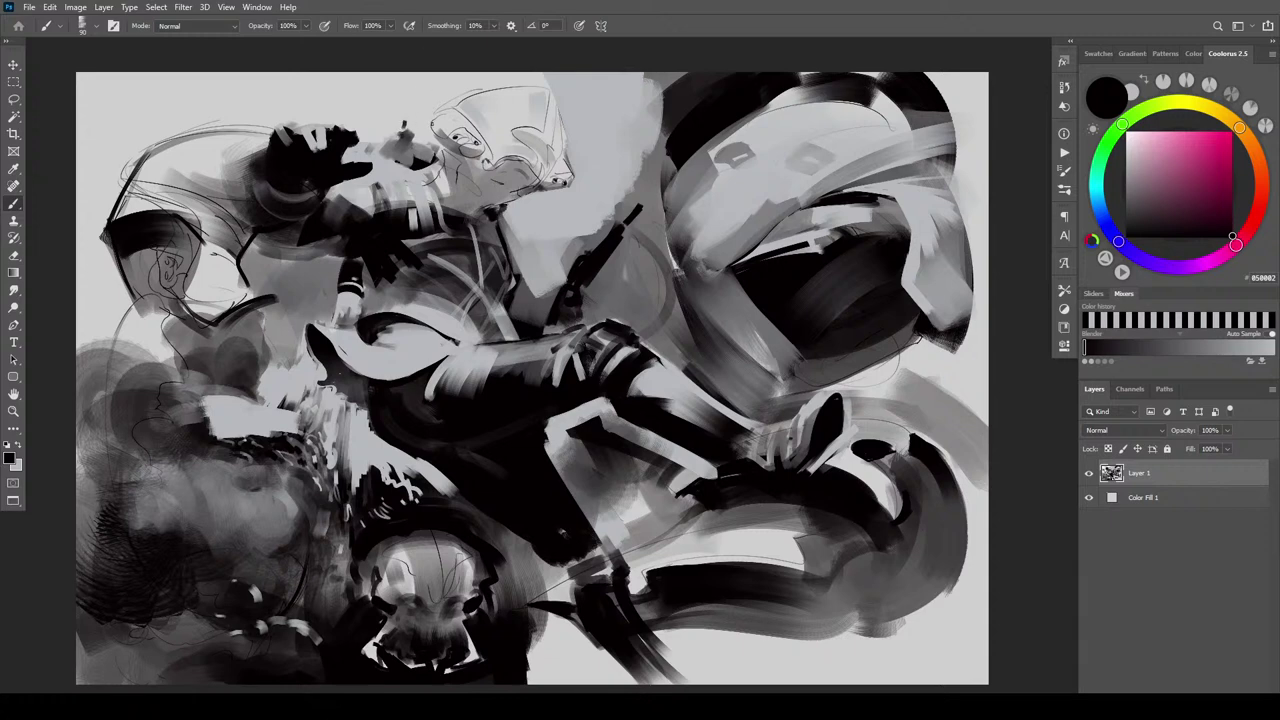
pyautogui.moveTo(390, 152); pyautogui.dragTo(401, 90)
pyautogui.hotkey('ctrl', 'z')
pyautogui.hotkey('ctrl', 'z')
pyautogui.hotkey('ctrl', 'z')
pyautogui.hotkey('ctrl', 'z')
# Add thin black strokes on the shoulder, between the raised hand and arm, and along the collar
pyautogui.moveTo(368, 178); pyautogui.dragTo(369, 206)
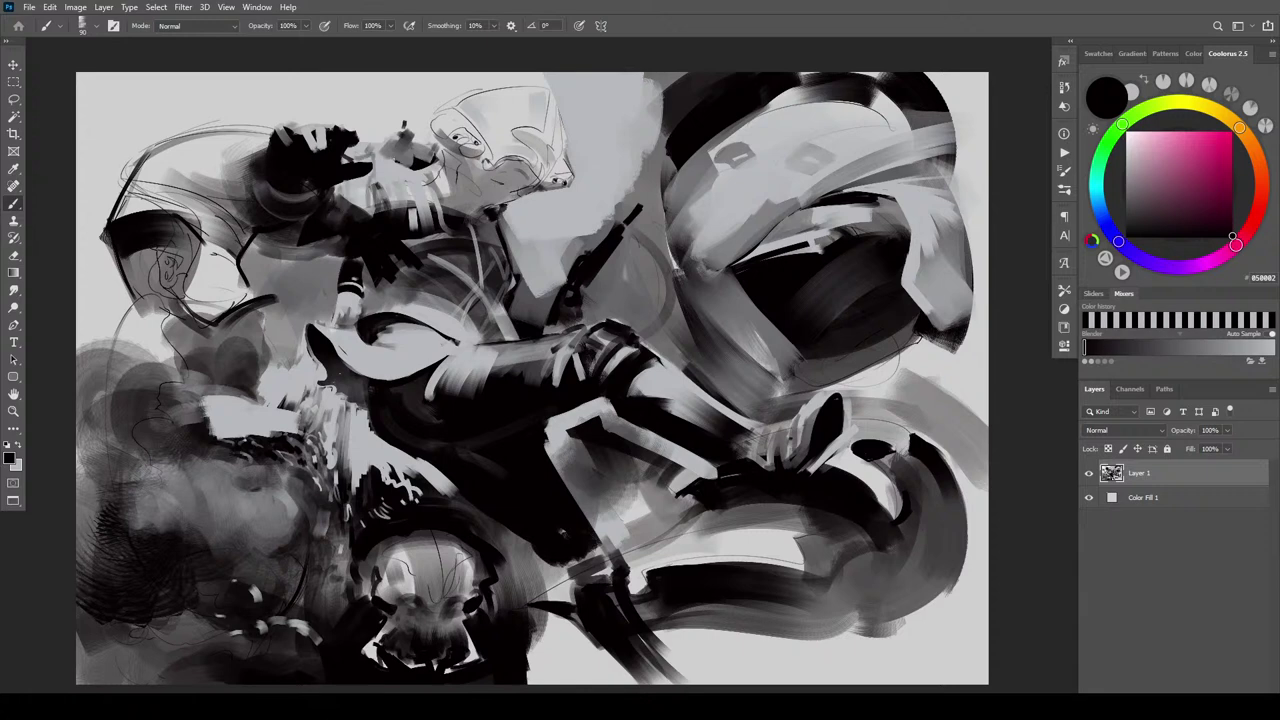
pyautogui.moveTo(359, 160)
pyautogui.mouseDown()
pyautogui.moveTo(384, 157)
pyautogui.moveTo(429, 202)
pyautogui.mouseUp()
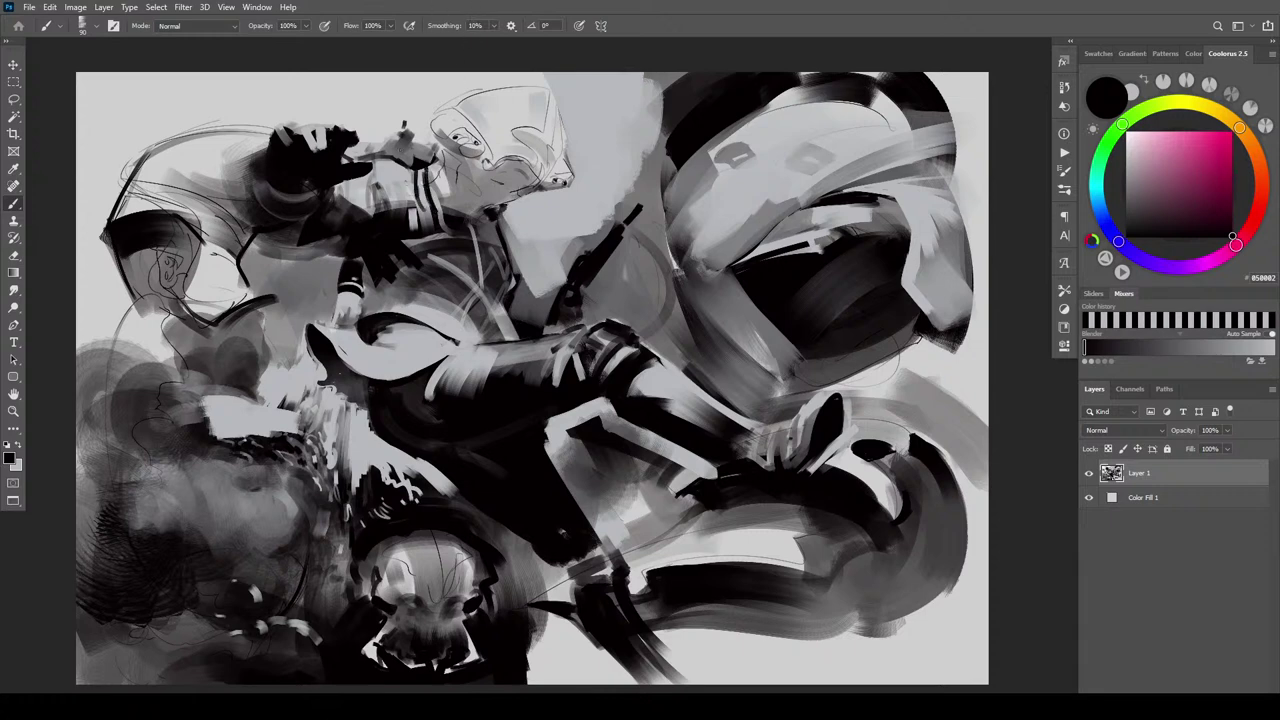
# Switch to light grey and paint the edge of the pistol arm and small highlights on the pistol
pyautogui.press('x')
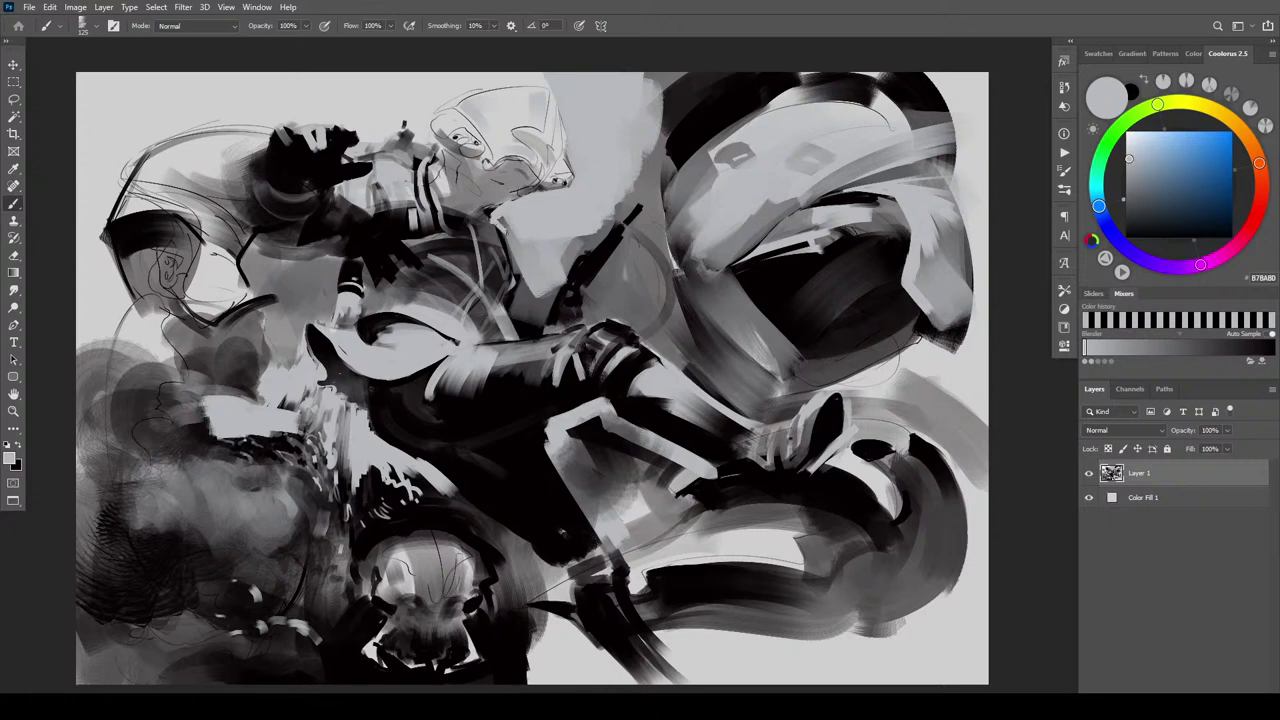
pyautogui.moveTo(523, 243); pyautogui.dragTo(521, 251)
pyautogui.press(']')
pyautogui.moveTo(521, 248); pyautogui.dragTo(530, 290)
pyautogui.moveTo(500, 208)
pyautogui.mouseDown()
pyautogui.moveTo(522, 262)
pyautogui.moveTo(523, 318)
pyautogui.moveTo(545, 285)
pyautogui.mouseUp()
pyautogui.moveTo(593, 249); pyautogui.dragTo(579, 271)
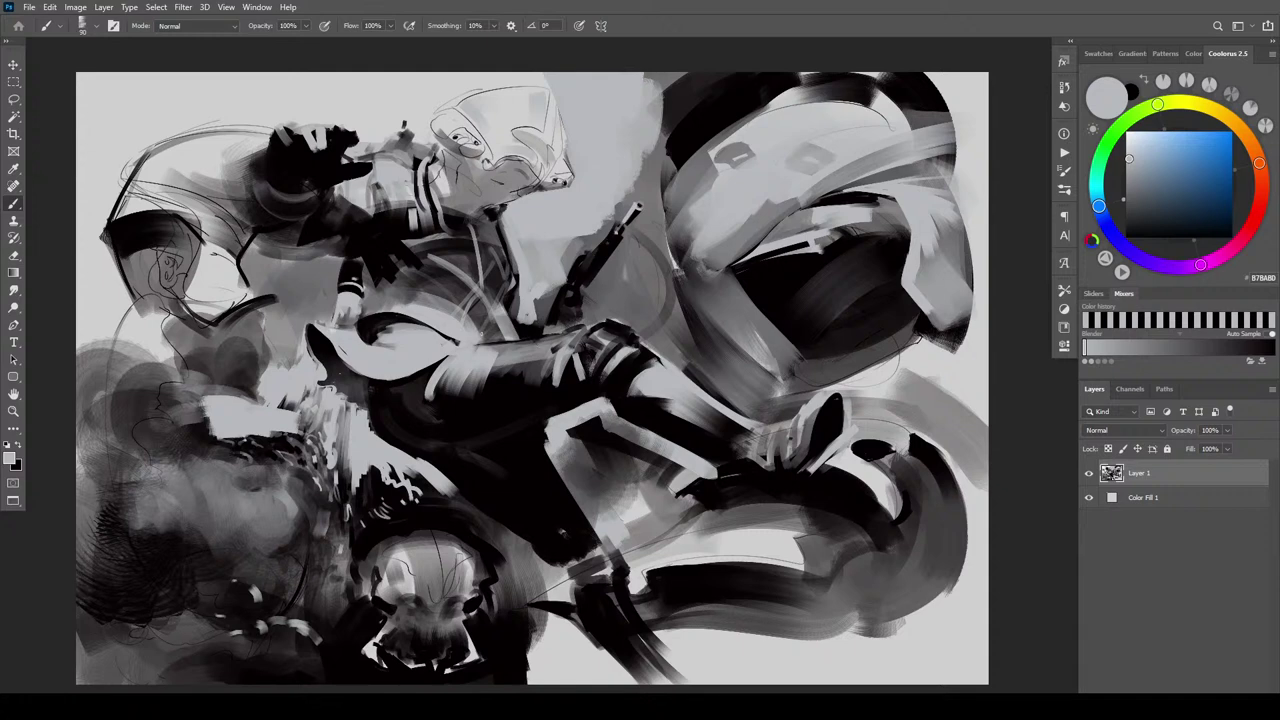
# Enlarge the brush to 600, pick black, and extend the dark underside of the raised arm to the elbow, shading the shoulder
pyautogui.press(']')
pyautogui.press(']')
pyautogui.press(']')
pyautogui.press(']')
pyautogui.press(']')
pyautogui.press(']')
pyautogui.press(']')
pyautogui.press(']')
pyautogui.press(']')
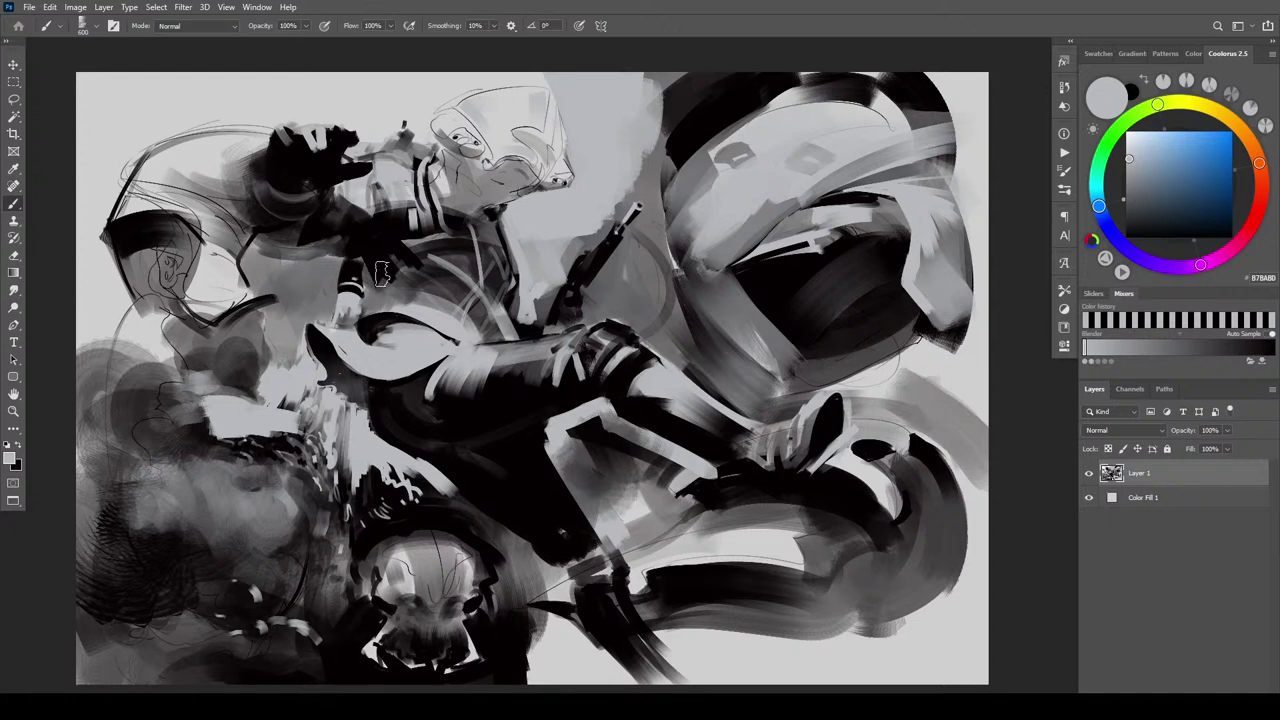
pyautogui.keyDown('alt'); pyautogui.click(354, 243); pyautogui.keyUp('alt')
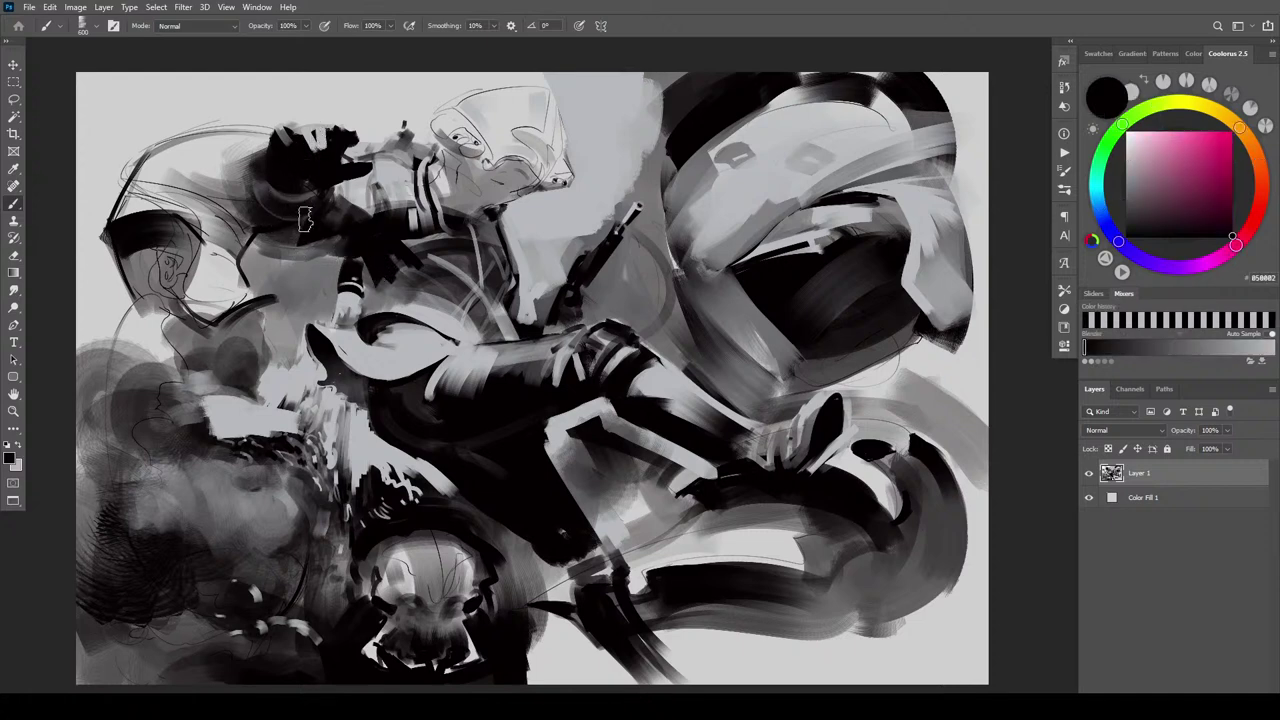
pyautogui.moveTo(298, 238)
pyautogui.mouseDown()
pyautogui.moveTo(261, 241)
pyautogui.moveTo(342, 241)
pyautogui.mouseUp()
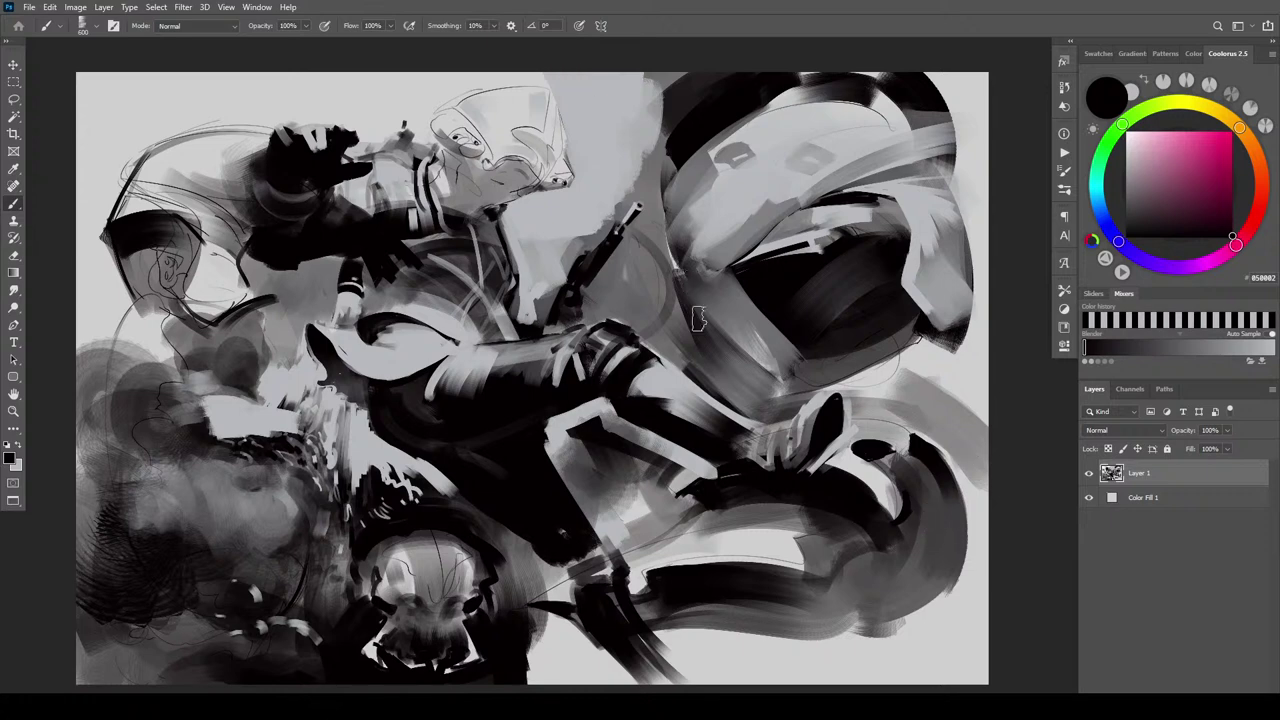
pyautogui.moveTo(365, 214)
pyautogui.mouseDown()
pyautogui.moveTo(352, 196)
pyautogui.moveTo(392, 204)
pyautogui.moveTo(408, 189)
pyautogui.moveTo(393, 210)
pyautogui.mouseUp()
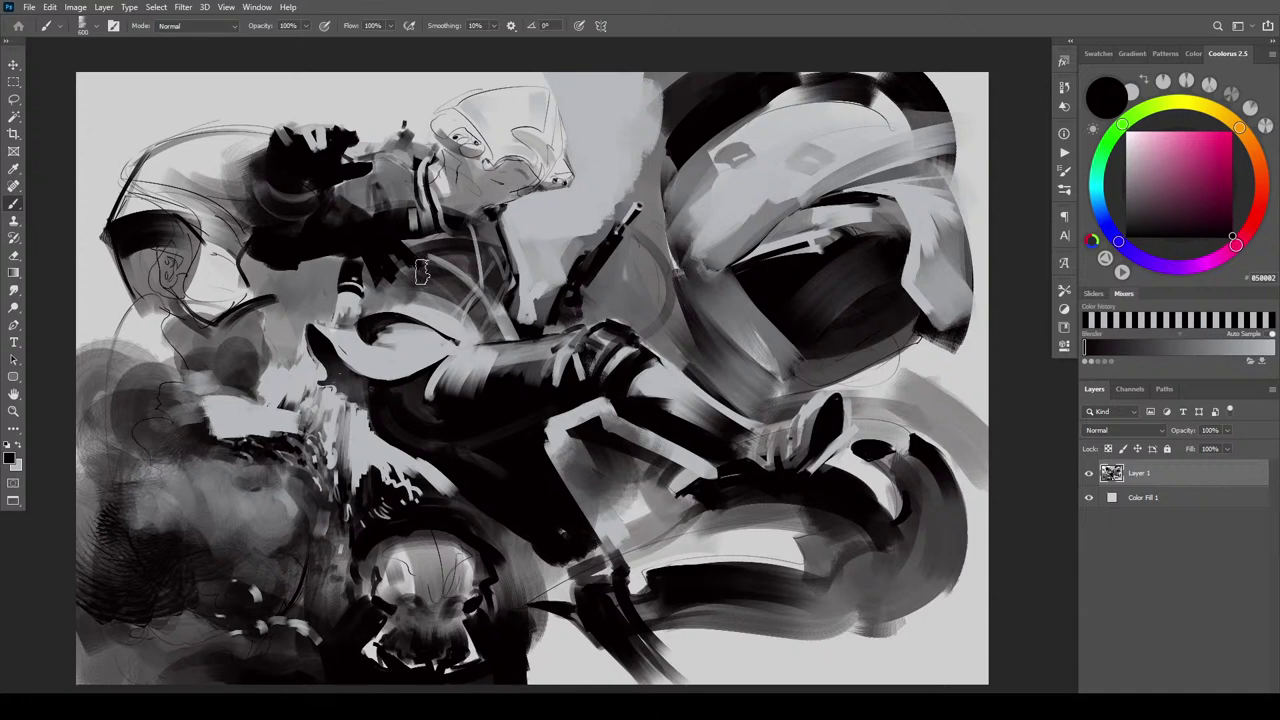
# Pick light grey and brush lighter planes over the figure's shoulder and upper chest
pyautogui.keyDown('alt'); pyautogui.click(410, 196); pyautogui.keyUp('alt')
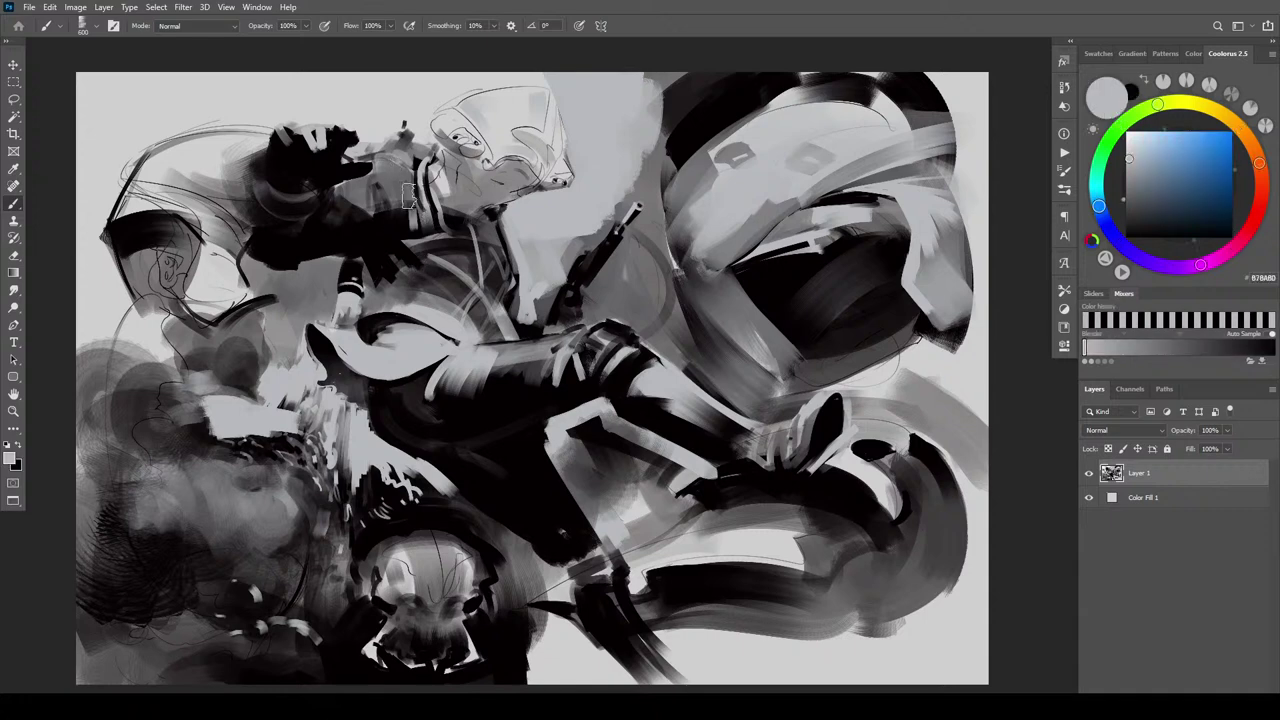
pyautogui.moveTo(397, 190)
pyautogui.mouseDown()
pyautogui.moveTo(423, 235)
pyautogui.moveTo(415, 245)
pyautogui.moveTo(470, 262)
pyautogui.moveTo(397, 207)
pyautogui.moveTo(480, 270)
pyautogui.moveTo(495, 248)
pyautogui.moveTo(445, 222)
pyautogui.mouseUp()
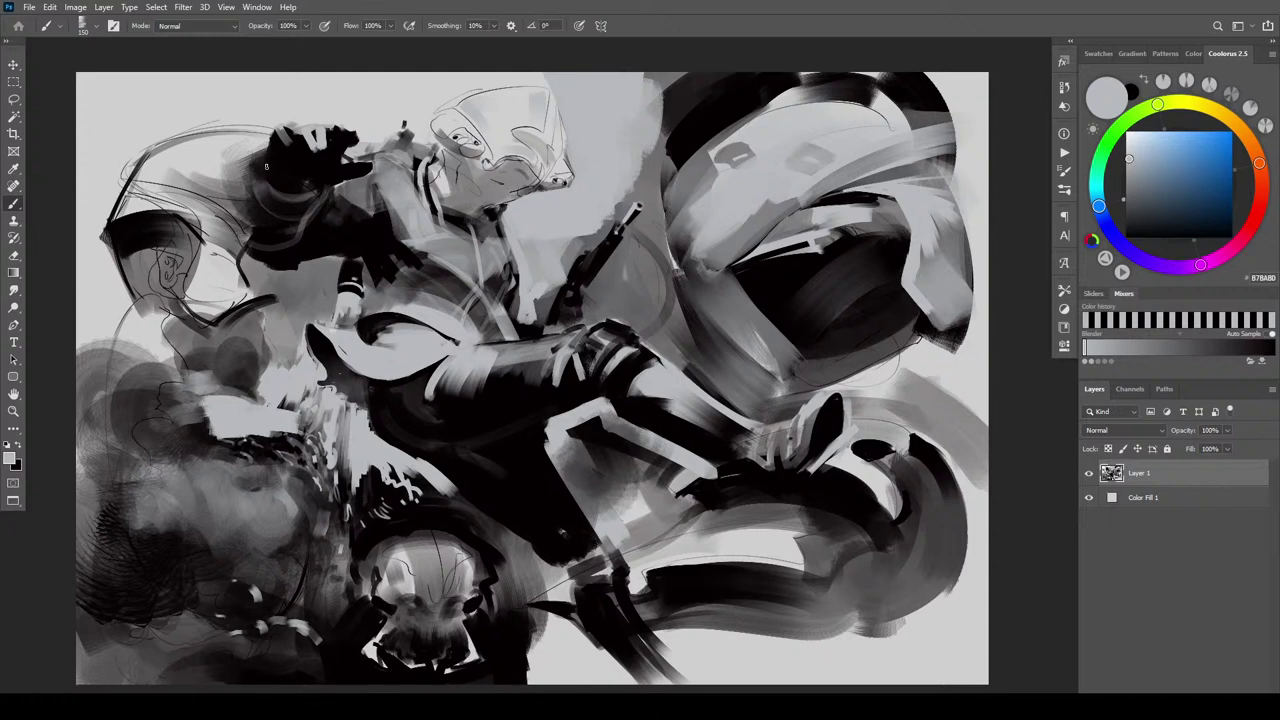
# Brush a light grey contour around the elbow and beneath the raised arm, adjusting the brush size
pyautogui.moveTo(261, 185)
pyautogui.mouseDown()
pyautogui.moveTo(243, 246)
pyautogui.moveTo(266, 259)
pyautogui.moveTo(338, 256)
pyautogui.moveTo(262, 263)
pyautogui.mouseUp()
pyautogui.moveTo(319, 263); pyautogui.dragTo(243, 260)
pyautogui.press(']')
pyautogui.press(']')
pyautogui.press(']')
pyautogui.press(']')
pyautogui.press('[')
pyautogui.press('[')
pyautogui.press('[')
pyautogui.press('[')
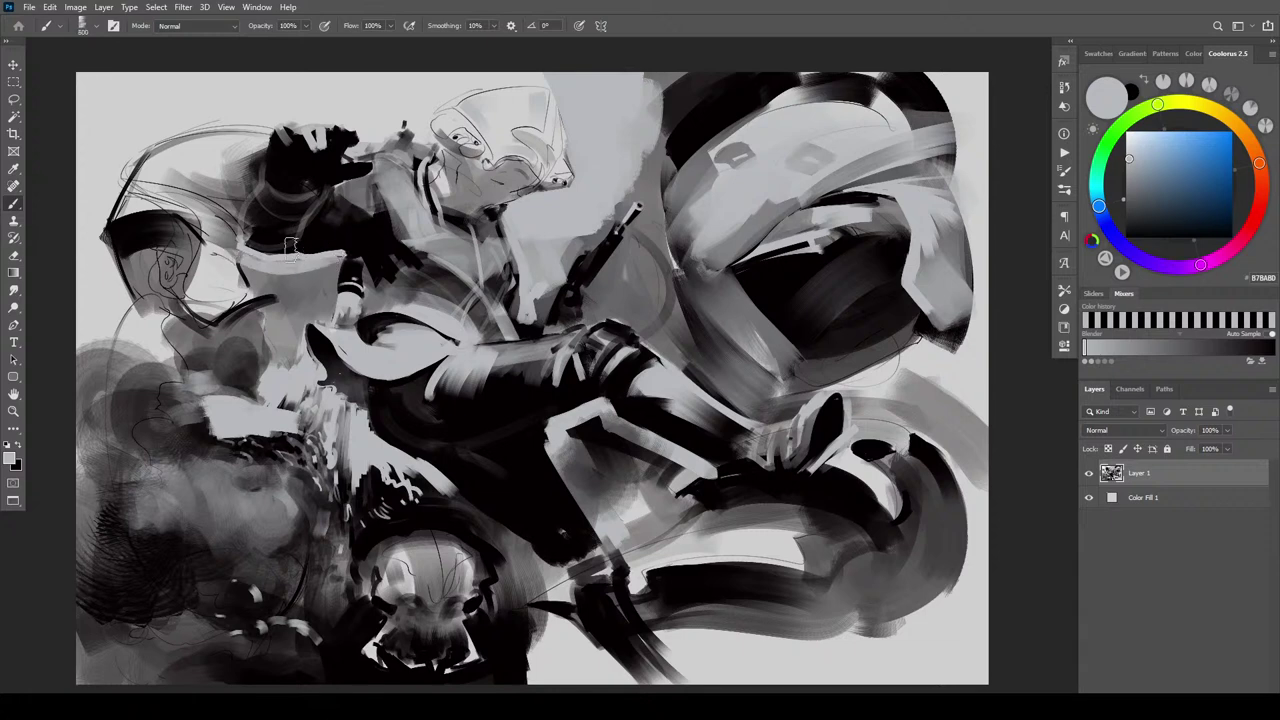
# Brush a light grey edge beneath the raised forearm, trimming its dark underside, and set the brush size to 300
pyautogui.moveTo(273, 257)
pyautogui.mouseDown()
pyautogui.moveTo(350, 232)
pyautogui.moveTo(287, 258)
pyautogui.moveTo(338, 244)
pyautogui.moveTo(320, 240)
pyautogui.moveTo(338, 256)
pyautogui.mouseUp()
pyautogui.press(']')
pyautogui.press(']')
pyautogui.press(']')
pyautogui.press(']')
pyautogui.press(']')
pyautogui.press(']')
pyautogui.press('[')
pyautogui.press('[')
pyautogui.press('[')
pyautogui.press('[')
pyautogui.press('[')
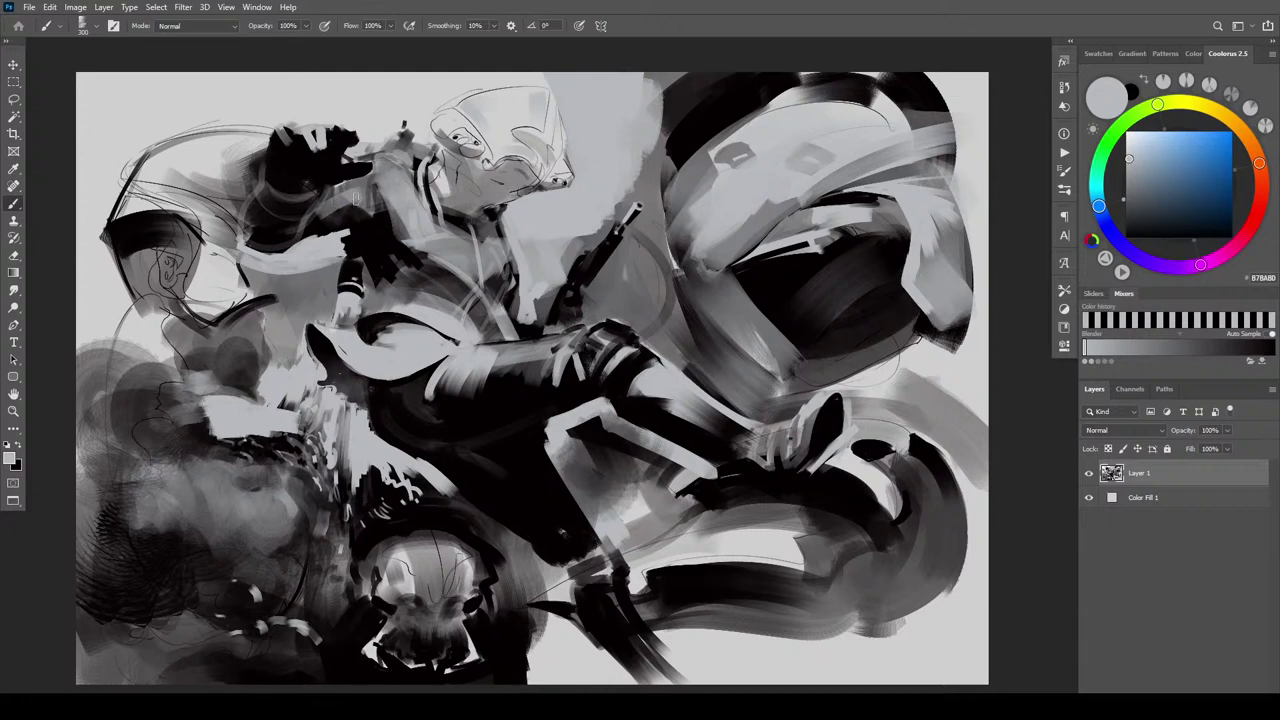
# Switch to black, darken the raised arm's underside, and draw a thin fold line from the upper arm across the shoulder at brush size 90
pyautogui.press('x')
pyautogui.moveTo(313, 220)
pyautogui.mouseDown()
pyautogui.moveTo(362, 203)
pyautogui.moveTo(278, 247)
pyautogui.mouseUp()
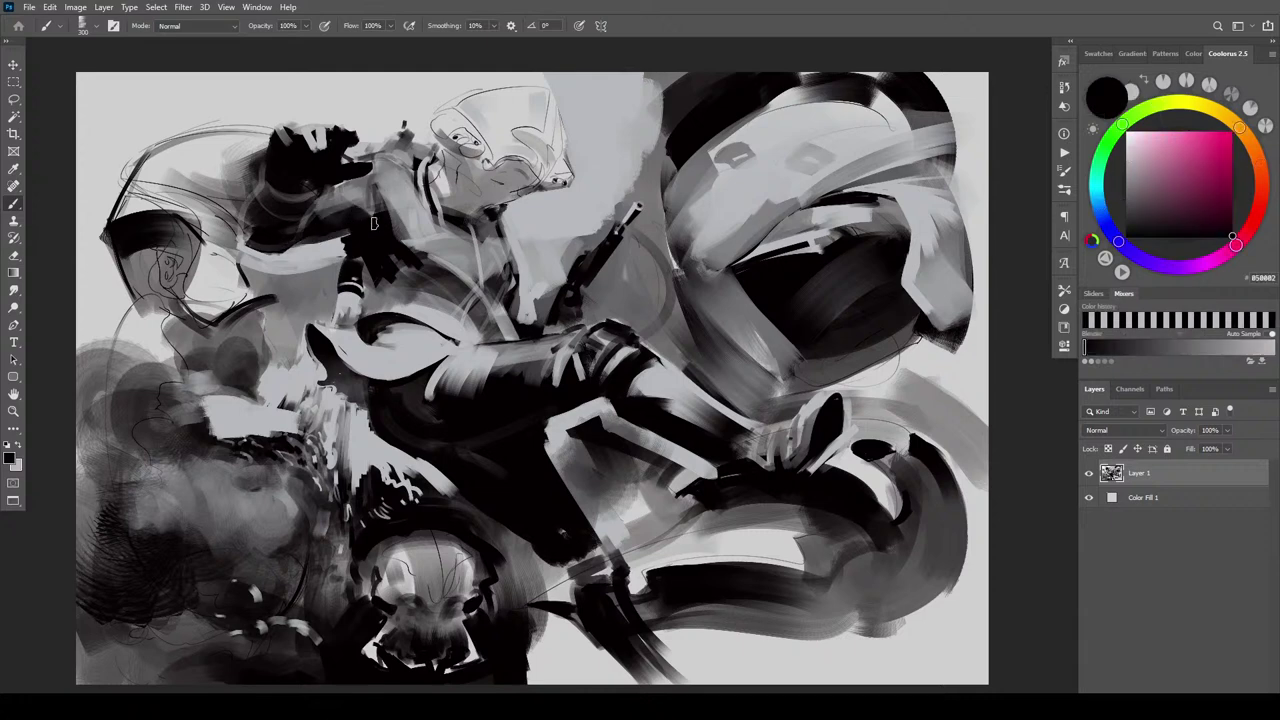
pyautogui.press('[')
pyautogui.press('[')
pyautogui.press('[')
pyautogui.press('[')
pyautogui.press('[')
pyautogui.moveTo(332, 186); pyautogui.dragTo(420, 228)
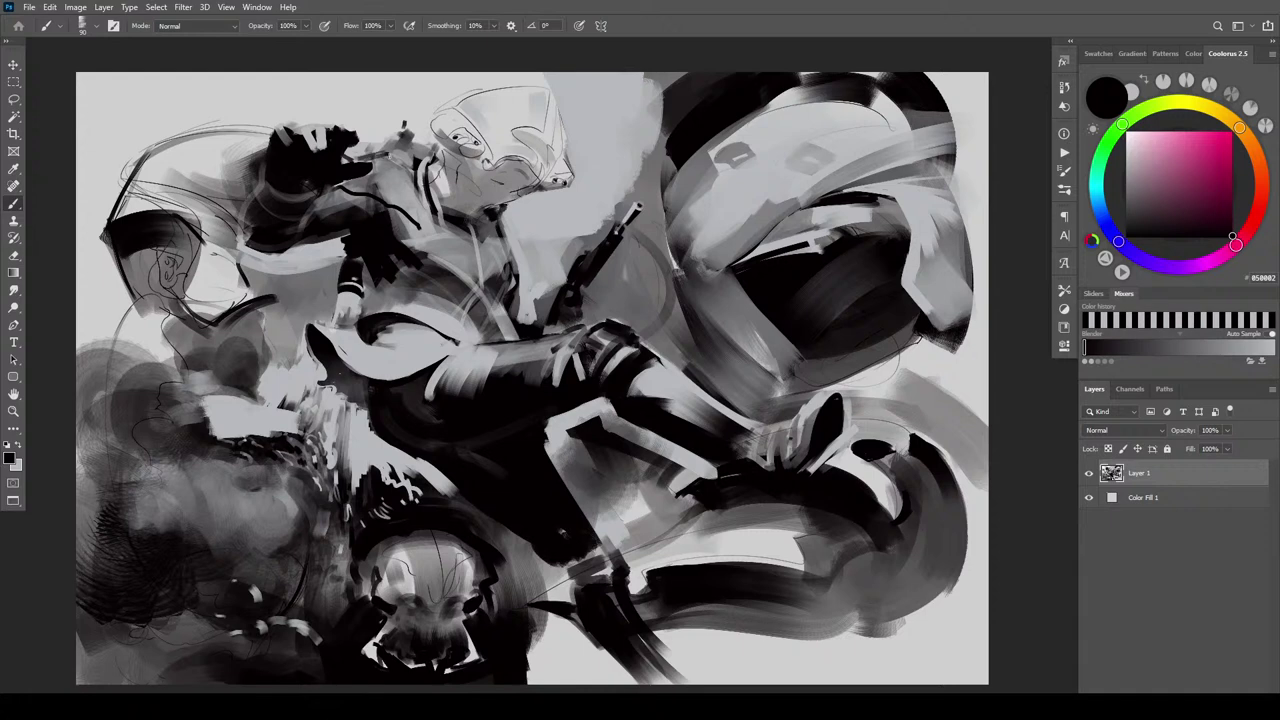
# Draw black fold lines and accents on the jacket's collar, chest, side and waist
pyautogui.moveTo(386, 154); pyautogui.dragTo(398, 172)
pyautogui.moveTo(494, 240); pyautogui.dragTo(516, 278)
pyautogui.moveTo(508, 264); pyautogui.dragTo(490, 272)
pyautogui.moveTo(422, 228)
pyautogui.mouseDown()
pyautogui.moveTo(436, 224)
pyautogui.moveTo(471, 256)
pyautogui.moveTo(447, 269)
pyautogui.moveTo(442, 258)
pyautogui.moveTo(474, 270)
pyautogui.mouseUp()
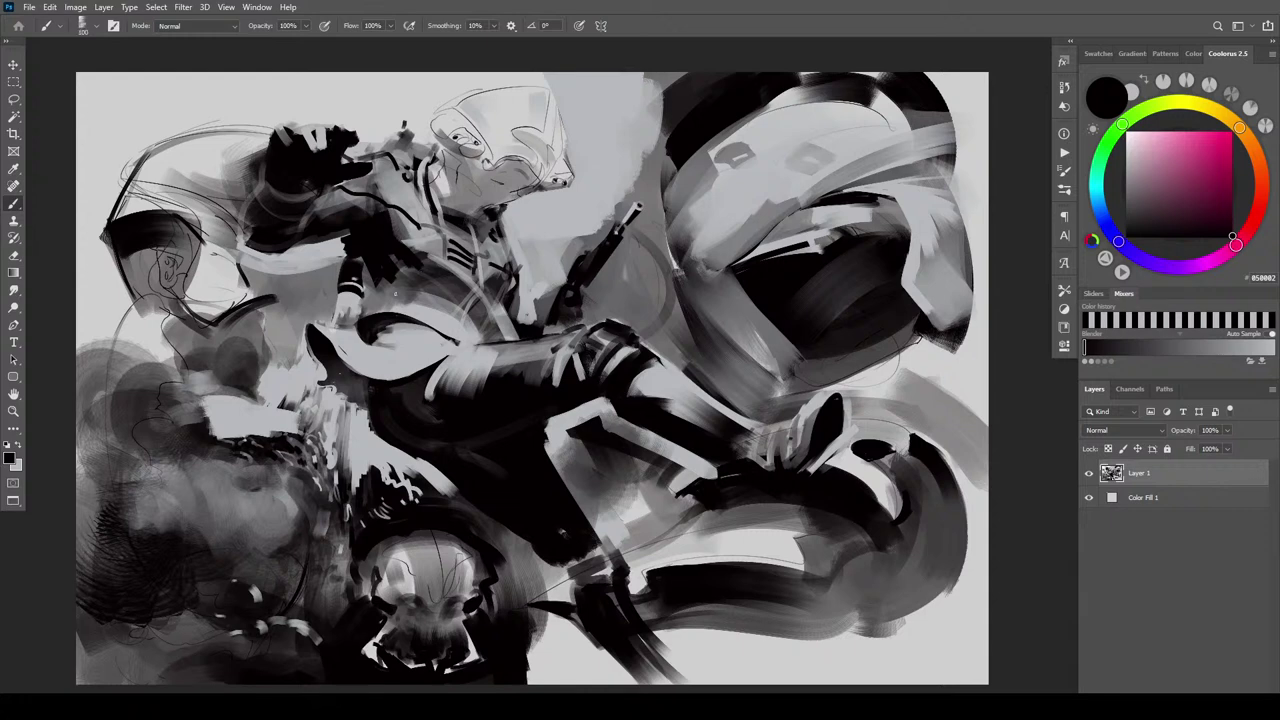
pyautogui.moveTo(384, 294); pyautogui.dragTo(442, 307)
pyautogui.moveTo(394, 220); pyautogui.dragTo(410, 248)
pyautogui.press('[')
pyautogui.moveTo(366, 197); pyautogui.dragTo(379, 206)
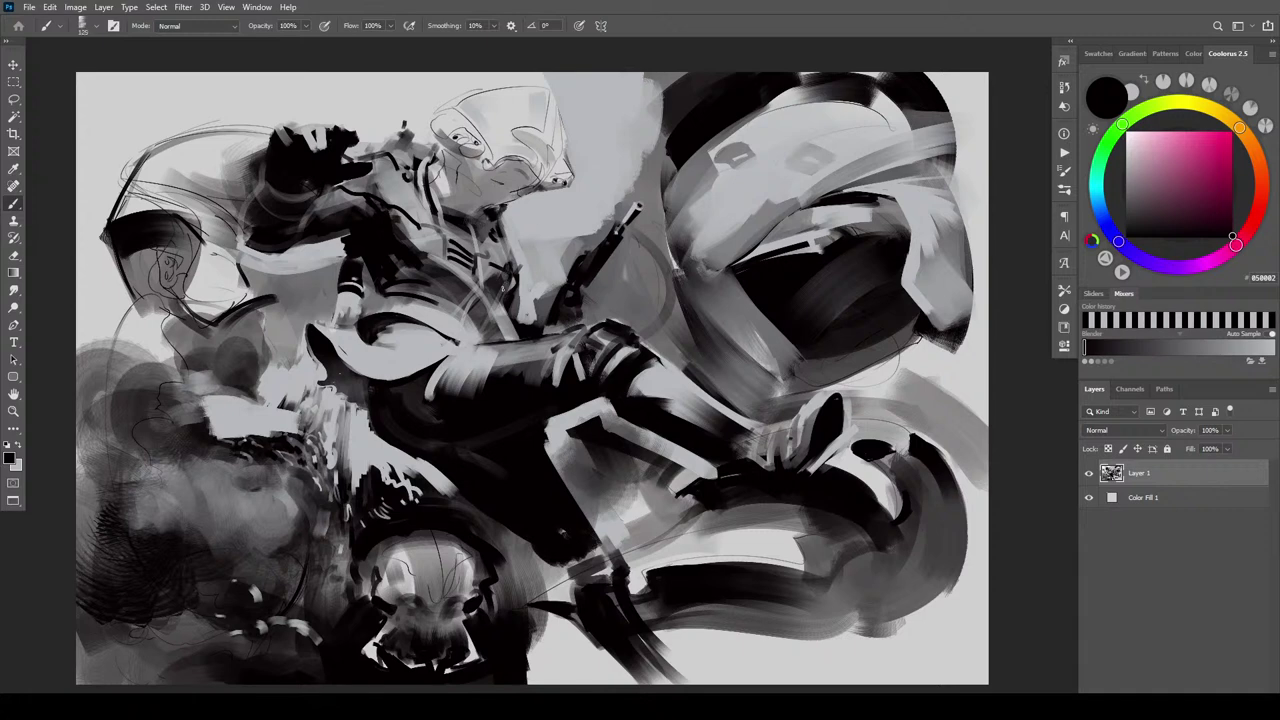
# Darken the jacket's front edge and its lower hem above the thigh with black strokes of varying brush size
pyautogui.press('[')
pyautogui.press('[')
pyautogui.moveTo(503, 276)
pyautogui.mouseDown()
pyautogui.moveTo(492, 295)
pyautogui.moveTo(477, 271)
pyautogui.moveTo(490, 290)
pyautogui.moveTo(468, 306)
pyautogui.moveTo(515, 337)
pyautogui.mouseUp()
pyautogui.press(']')
pyautogui.press(']')
pyautogui.press(']')
pyautogui.press(']')
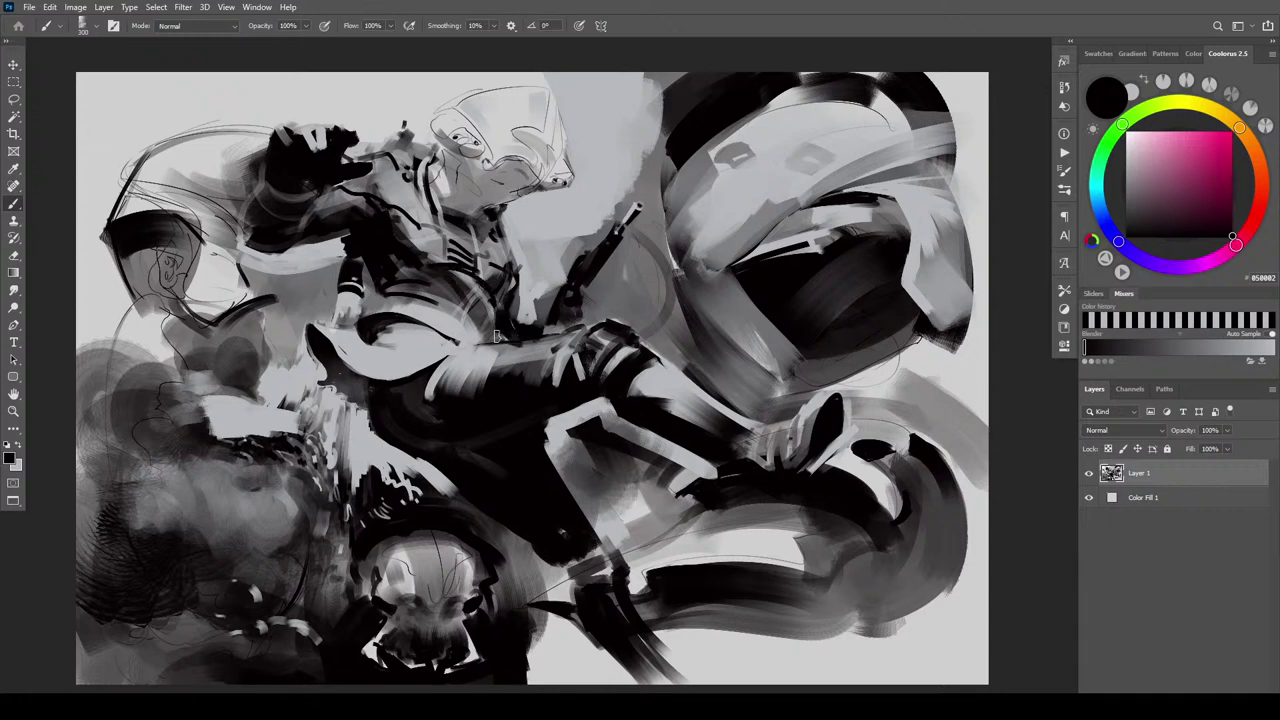
pyautogui.press('[')
pyautogui.press('[')
pyautogui.press('[')
pyautogui.moveTo(468, 334)
pyautogui.mouseDown()
pyautogui.moveTo(466, 318)
pyautogui.moveTo(506, 314)
pyautogui.mouseUp()
pyautogui.press('[')
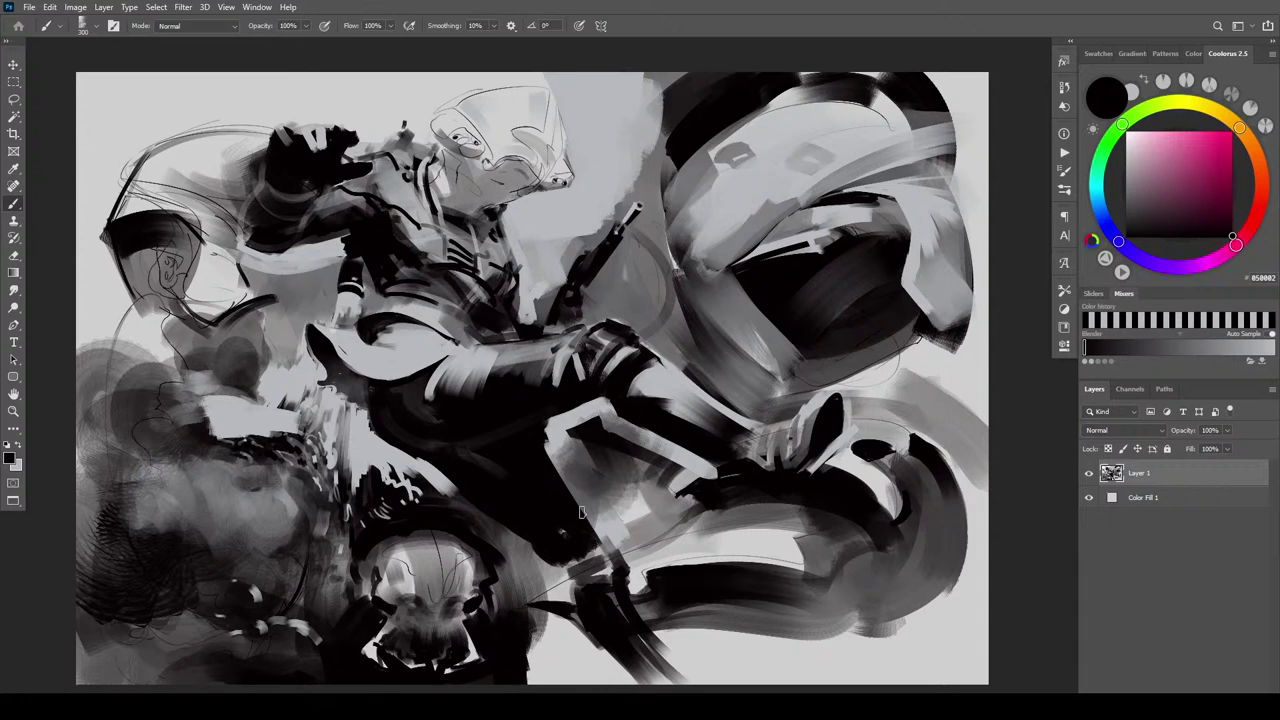
# Fill the figure's lower leg with solid black and brush dark tones behind the raised foot at size 900
pyautogui.moveTo(592, 558)
pyautogui.mouseDown()
pyautogui.moveTo(585, 540)
pyautogui.moveTo(604, 550)
pyautogui.moveTo(660, 660)
pyautogui.moveTo(615, 590)
pyautogui.moveTo(603, 615)
pyautogui.moveTo(657, 685)
pyautogui.moveTo(668, 680)
pyautogui.mouseUp()
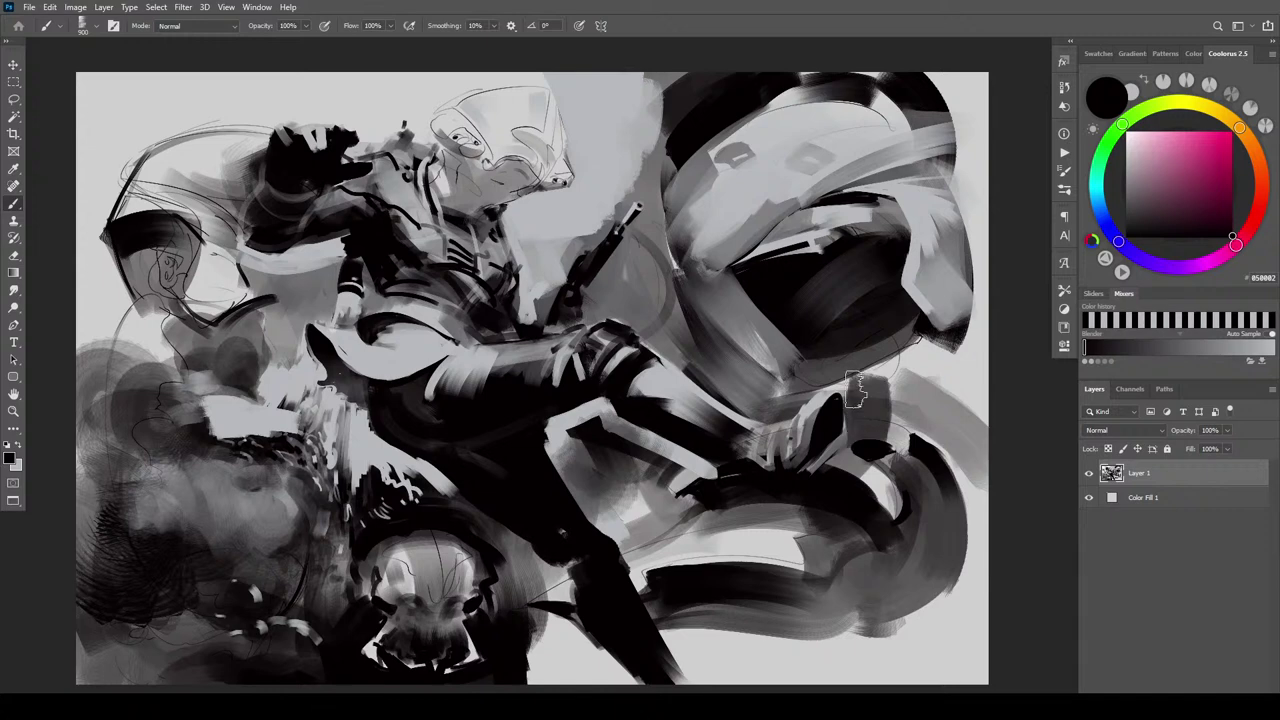
pyautogui.moveTo(890, 375)
pyautogui.mouseDown()
pyautogui.moveTo(939, 372)
pyautogui.moveTo(872, 400)
pyautogui.moveTo(985, 345)
pyautogui.moveTo(883, 415)
pyautogui.moveTo(932, 394)
pyautogui.moveTo(968, 400)
pyautogui.moveTo(898, 488)
pyautogui.moveTo(941, 493)
pyautogui.moveTo(864, 560)
pyautogui.moveTo(805, 640)
pyautogui.mouseUp()
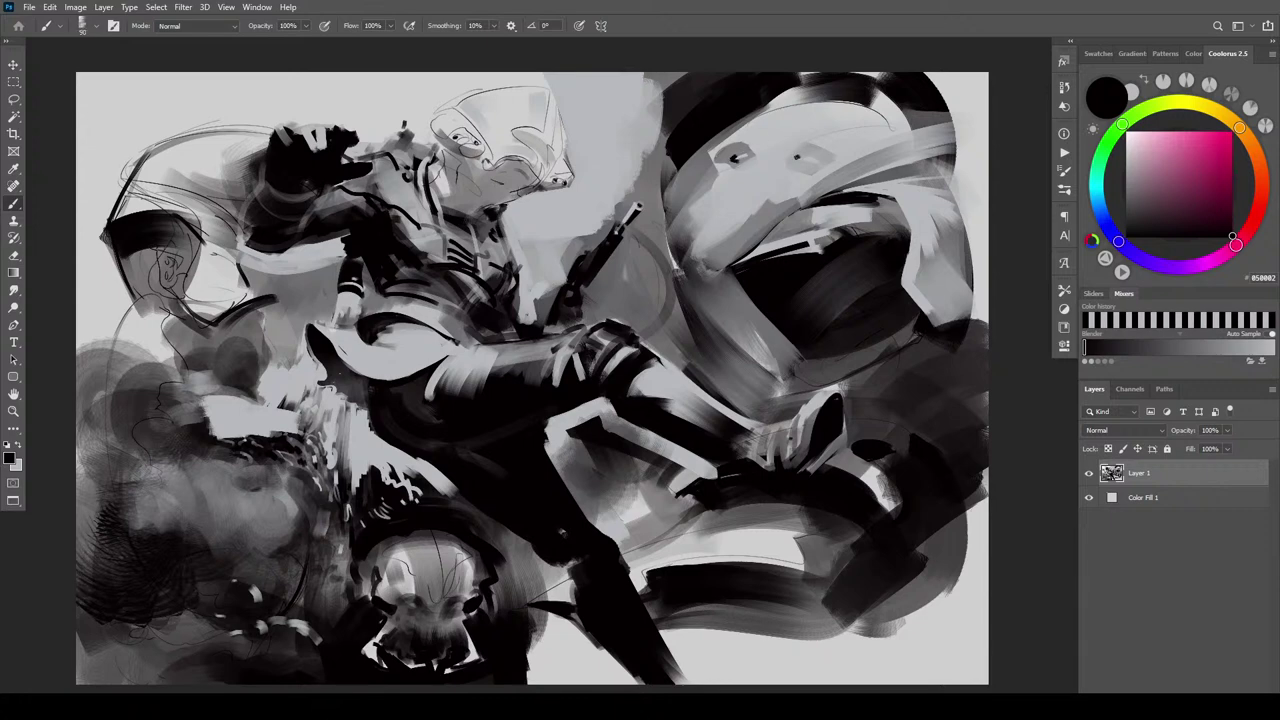
# Use a small black brush to mark the large creature head's eyes and brows and block in its dark nose
pyautogui.click(798, 160)
pyautogui.moveTo(742, 152)
pyautogui.mouseDown()
pyautogui.moveTo(692, 224)
pyautogui.moveTo(718, 226)
pyautogui.moveTo(688, 234)
pyautogui.moveTo(705, 238)
pyautogui.moveTo(726, 286)
pyautogui.moveTo(714, 306)
pyautogui.moveTo(742, 315)
pyautogui.mouseUp()
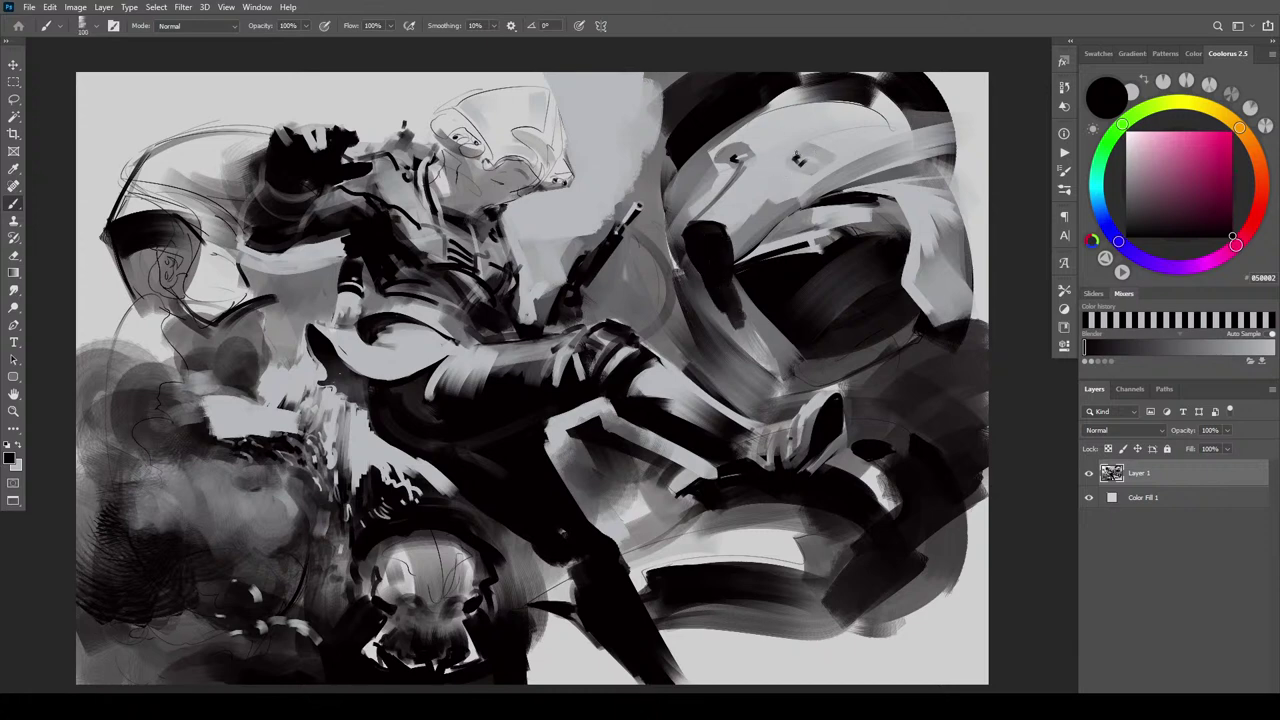
pyautogui.moveTo(780, 152); pyautogui.dragTo(822, 146)
pyautogui.moveTo(716, 159); pyautogui.dragTo(748, 152)
# Shape the creature's nose and mouth by alternating light grey and black strokes at brush size 150
pyautogui.keyDown('alt'); pyautogui.click(736, 228); pyautogui.keyUp('alt')
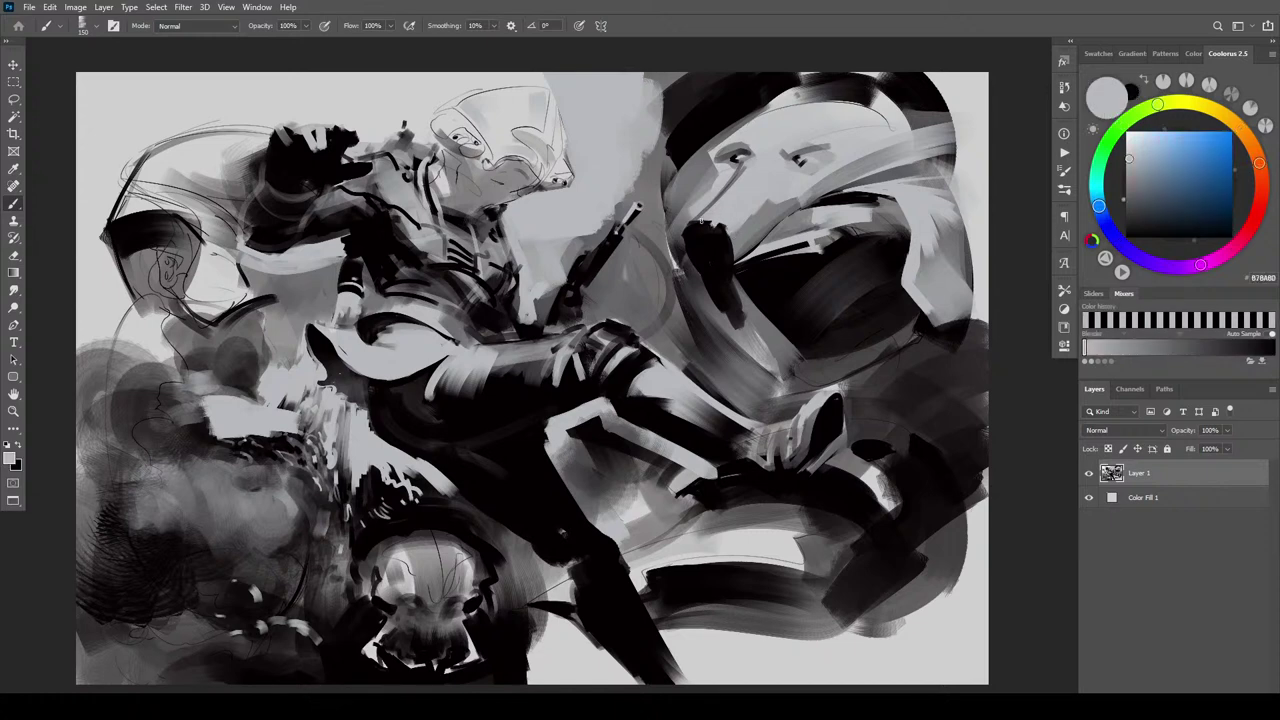
pyautogui.moveTo(703, 224); pyautogui.dragTo(707, 225)
pyautogui.moveTo(714, 222)
pyautogui.mouseDown()
pyautogui.moveTo(734, 242)
pyautogui.moveTo(690, 248)
pyautogui.moveTo(735, 256)
pyautogui.moveTo(701, 267)
pyautogui.moveTo(726, 285)
pyautogui.moveTo(713, 282)
pyautogui.moveTo(733, 282)
pyautogui.moveTo(725, 271)
pyautogui.mouseUp()
pyautogui.press('x')
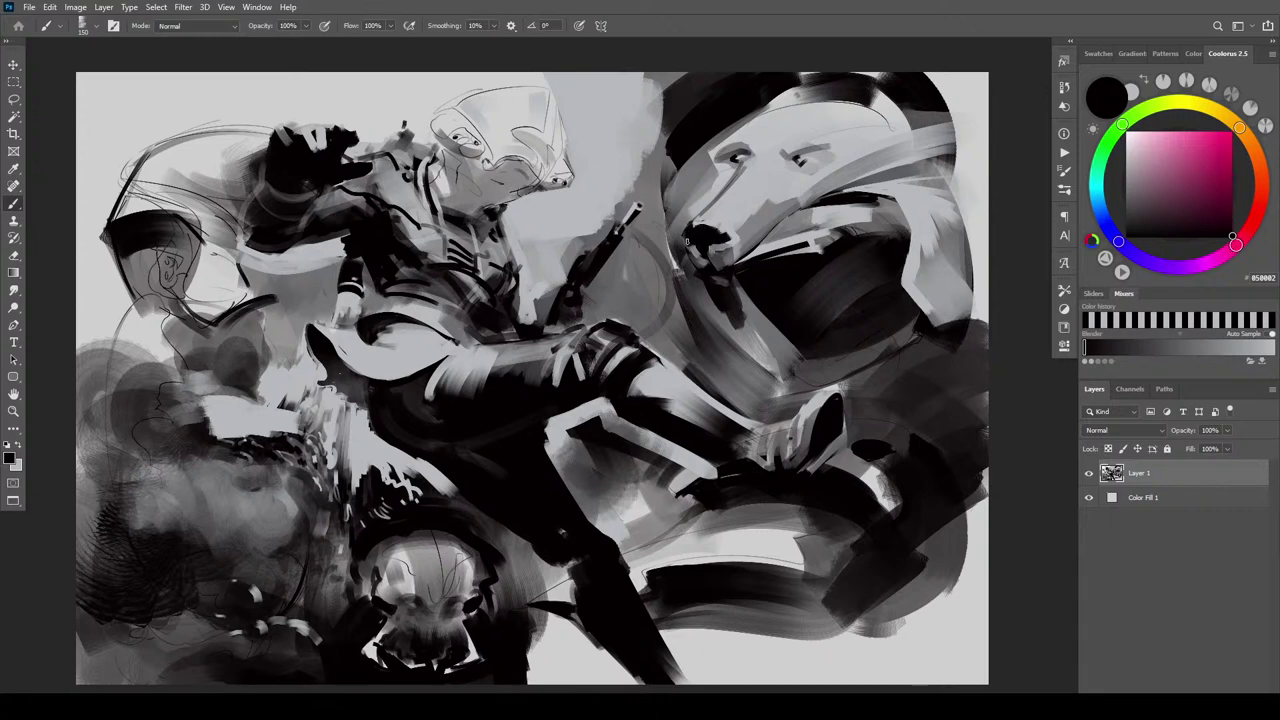
pyautogui.moveTo(693, 243); pyautogui.dragTo(716, 249)
pyautogui.keyDown('alt'); pyautogui.click(717, 235); pyautogui.keyUp('alt')
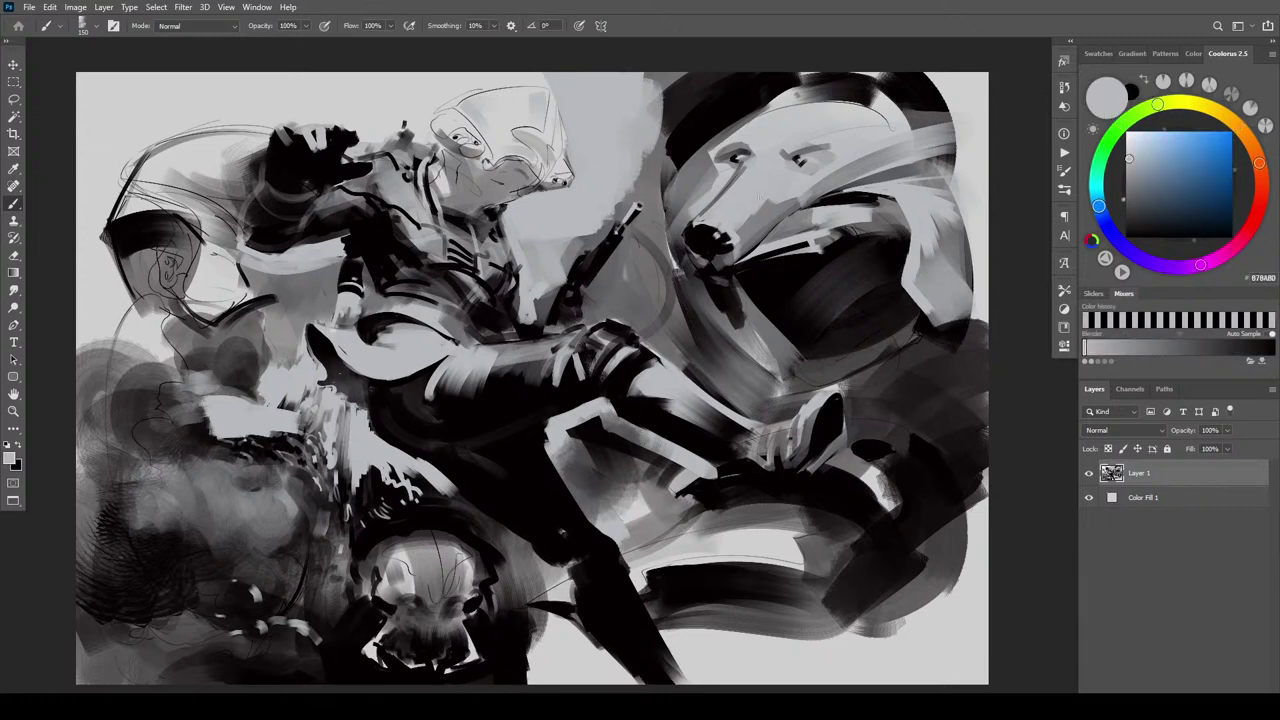
pyautogui.keyDown('alt'); pyautogui.click(740, 240); pyautogui.keyUp('alt')
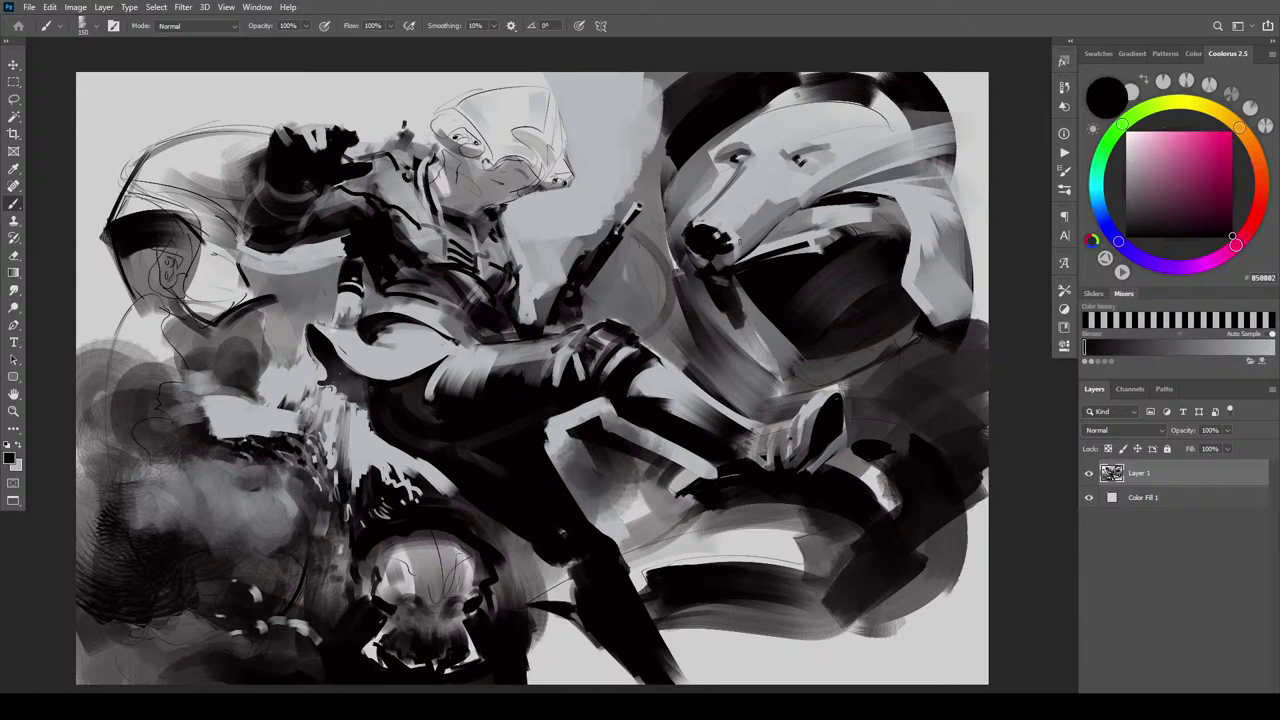
pyautogui.moveTo(732, 233); pyautogui.dragTo(724, 251)
# Add a black dab to the creature's nose and deepen both eyes with small black strokes, adjusting the brush size
pyautogui.press(']')
pyautogui.press(']')
pyautogui.press(']')
pyautogui.press(']')
pyautogui.press(']')
pyautogui.press(']')
pyautogui.press(']')
pyautogui.press(']')
pyautogui.press(']')
pyautogui.press(']')
pyautogui.press(']')
pyautogui.click(720, 232)
pyautogui.press('[')
pyautogui.press('[')
pyautogui.press('[')
pyautogui.press('[')
pyautogui.press('[')
pyautogui.press('[')
pyautogui.press('[')
pyautogui.press('[')
pyautogui.press('[')
pyautogui.press('[')
pyautogui.press('[')
pyautogui.press('[')
pyautogui.moveTo(794, 162); pyautogui.dragTo(818, 168)
pyautogui.moveTo(732, 164); pyautogui.dragTo(745, 166)
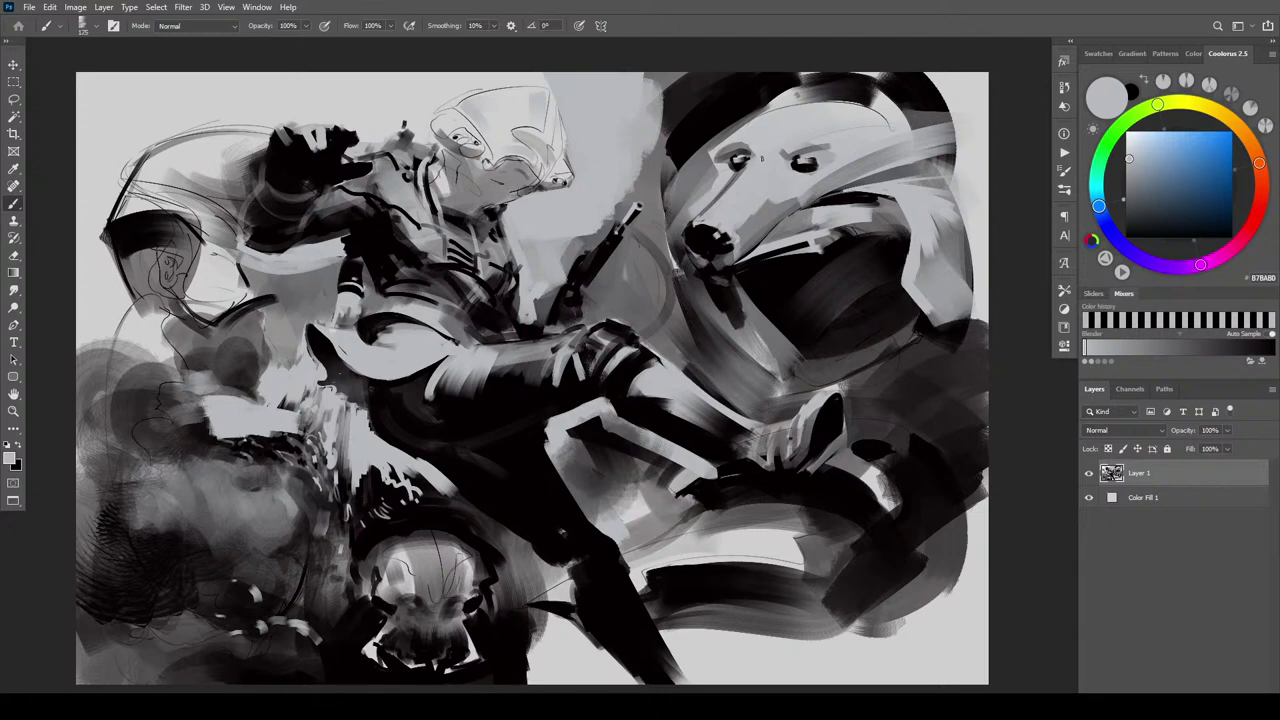
# Refine the creature's eyes by alternating black and light grey, and paint a dark contour down the far side of its snout
pyautogui.press('x')
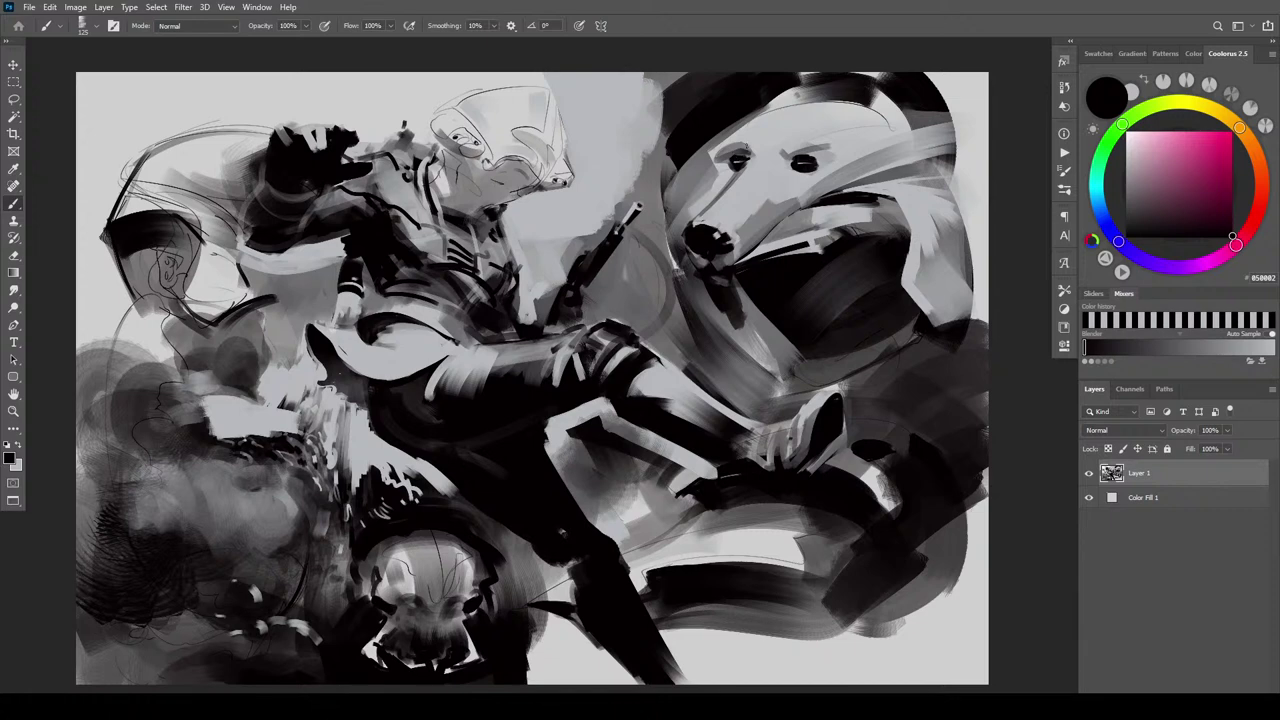
pyautogui.press('x')
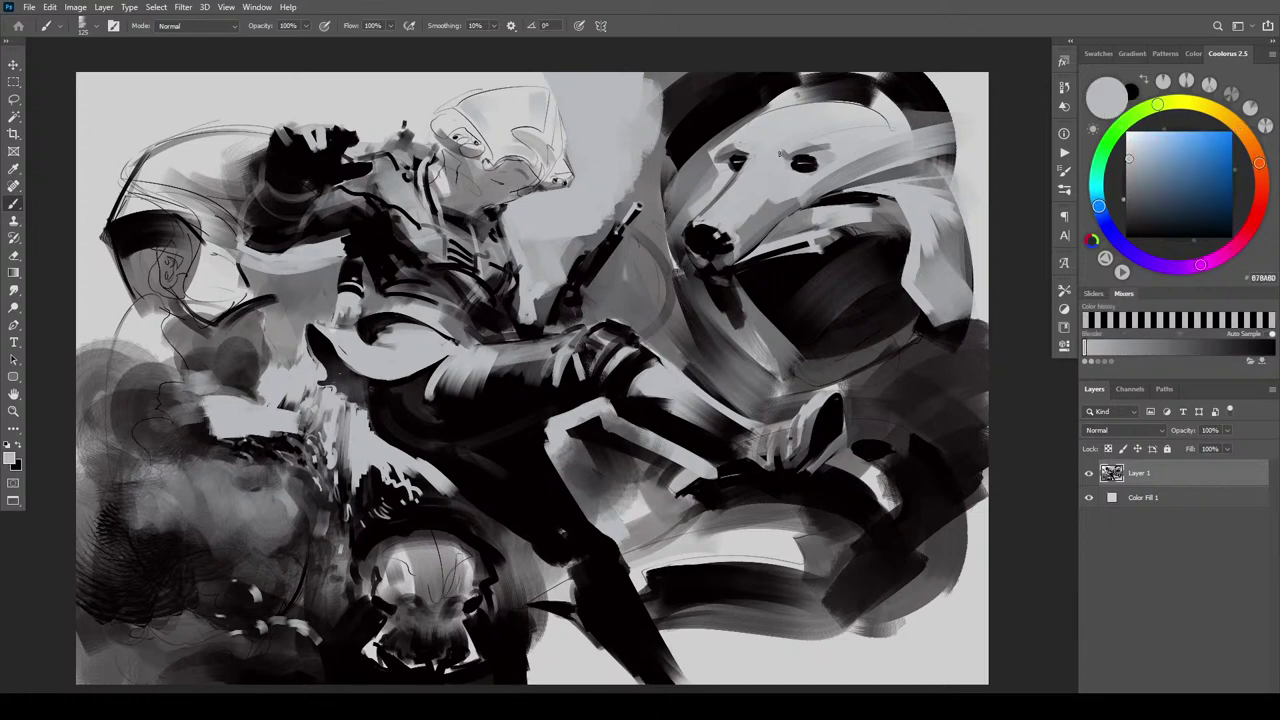
pyautogui.press('x')
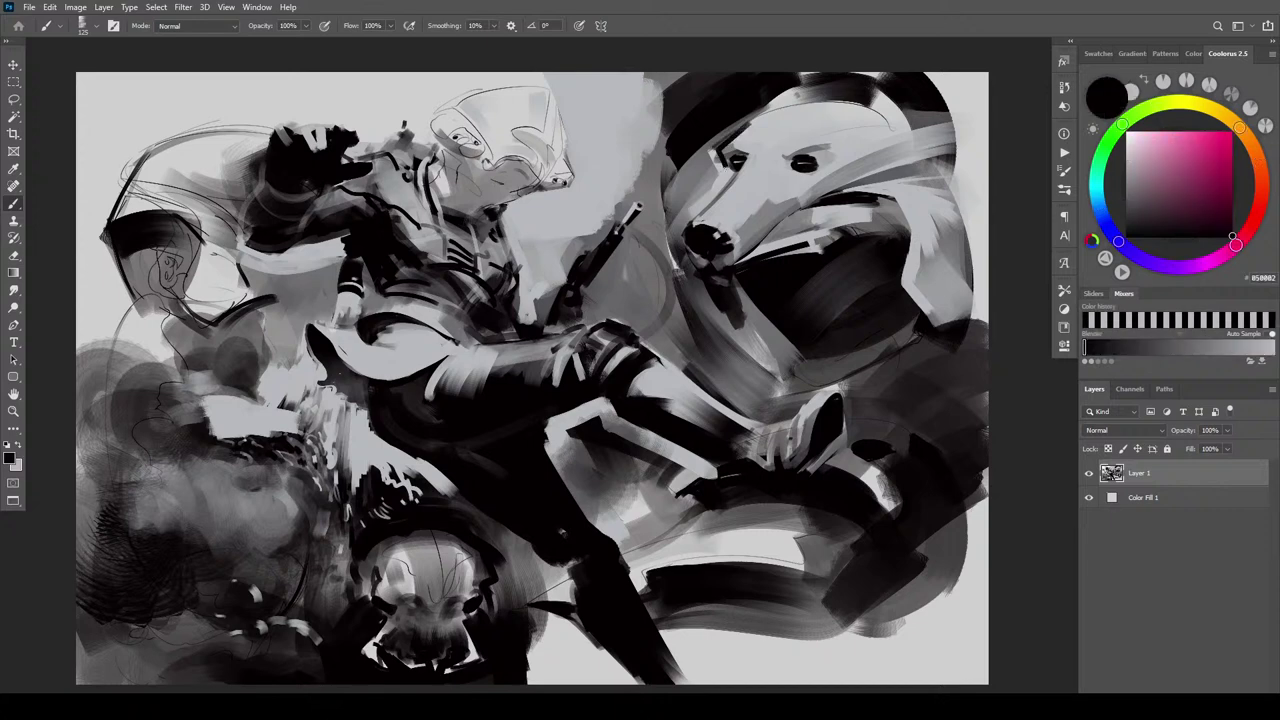
pyautogui.moveTo(728, 167); pyautogui.dragTo(690, 222)
pyautogui.moveTo(713, 176); pyautogui.dragTo(709, 197)
pyautogui.moveTo(719, 141); pyautogui.dragTo(710, 175)
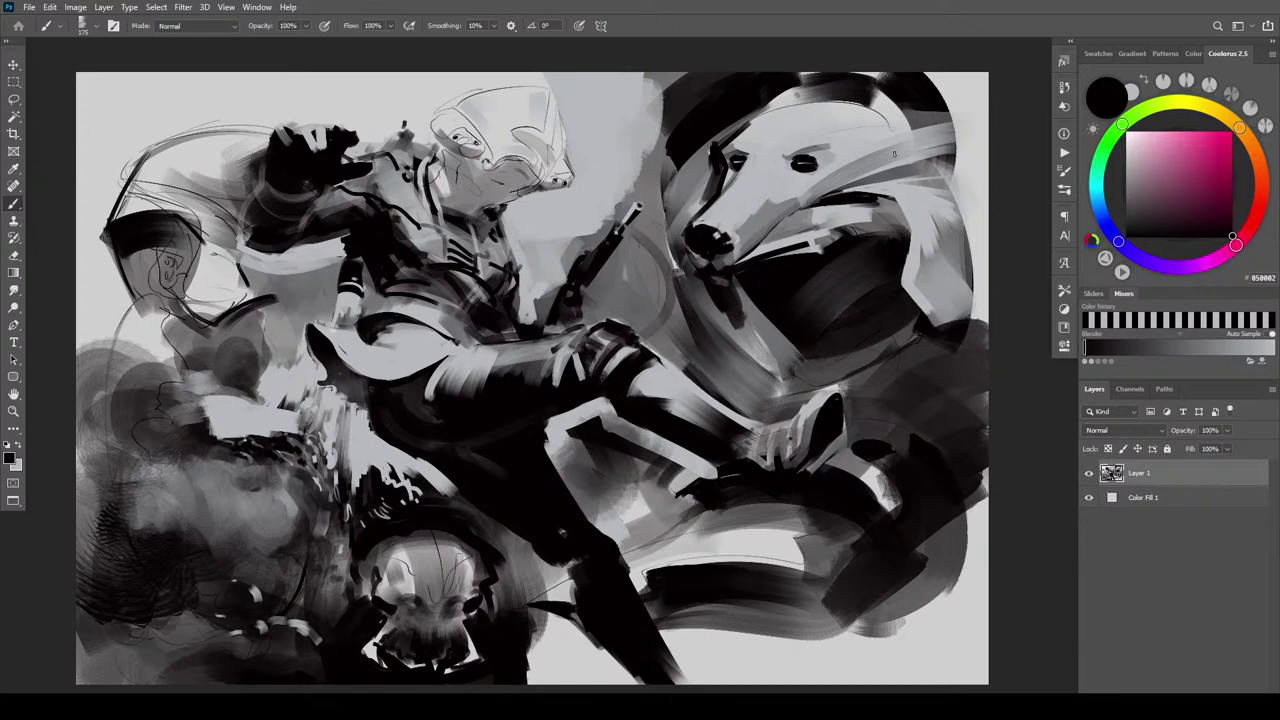
# Enlarge the brush to 900 and sweep broad black fur strokes across the back of the creature's cheek
pyautogui.press(']')
pyautogui.press(']')
pyautogui.press(']')
pyautogui.press(']')
pyautogui.press(']')
pyautogui.press(']')
pyautogui.press(']')
pyautogui.moveTo(968, 140); pyautogui.dragTo(833, 193)
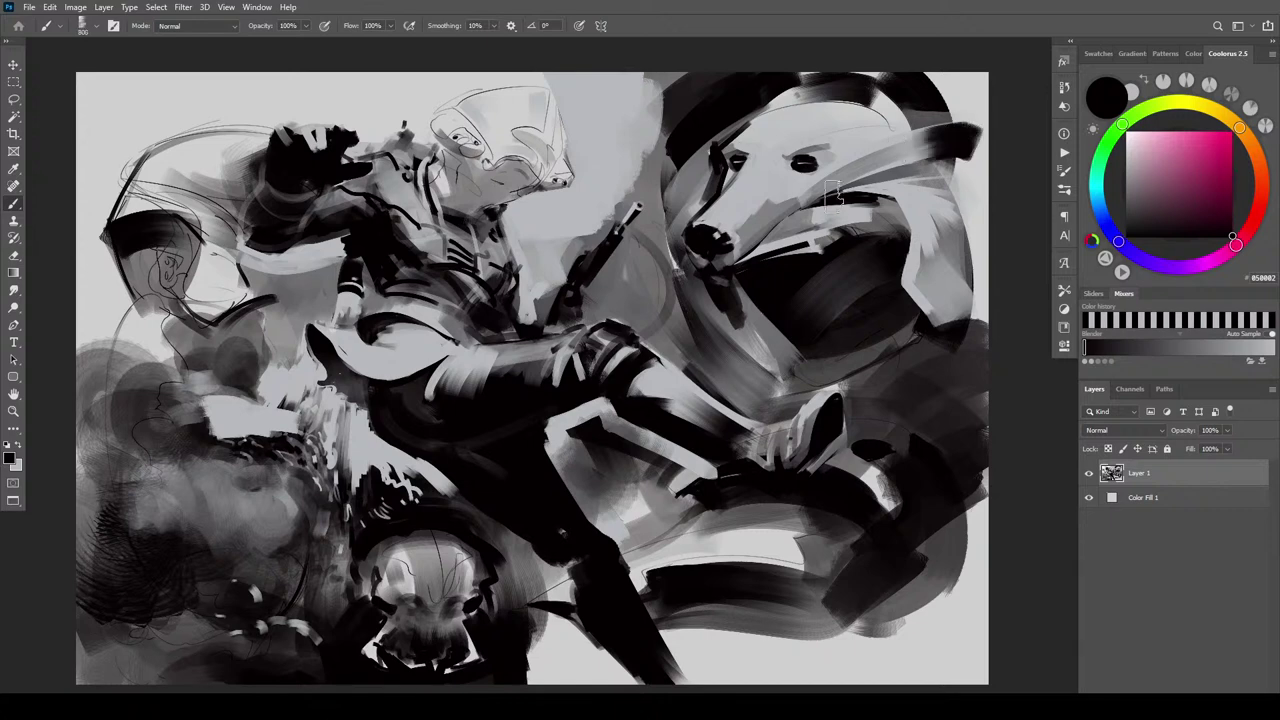
pyautogui.moveTo(965, 191); pyautogui.dragTo(860, 165)
# Reduce the brush and add narrower black fur strokes beneath the creature's cheek and along its neck
pyautogui.press('[')
pyautogui.press('[')
pyautogui.press('[')
pyautogui.press('[')
pyautogui.moveTo(961, 225)
pyautogui.mouseDown()
pyautogui.moveTo(937, 206)
pyautogui.moveTo(868, 203)
pyautogui.mouseUp()
pyautogui.press('[')
pyautogui.press('[')
pyautogui.moveTo(934, 246); pyautogui.dragTo(925, 240)
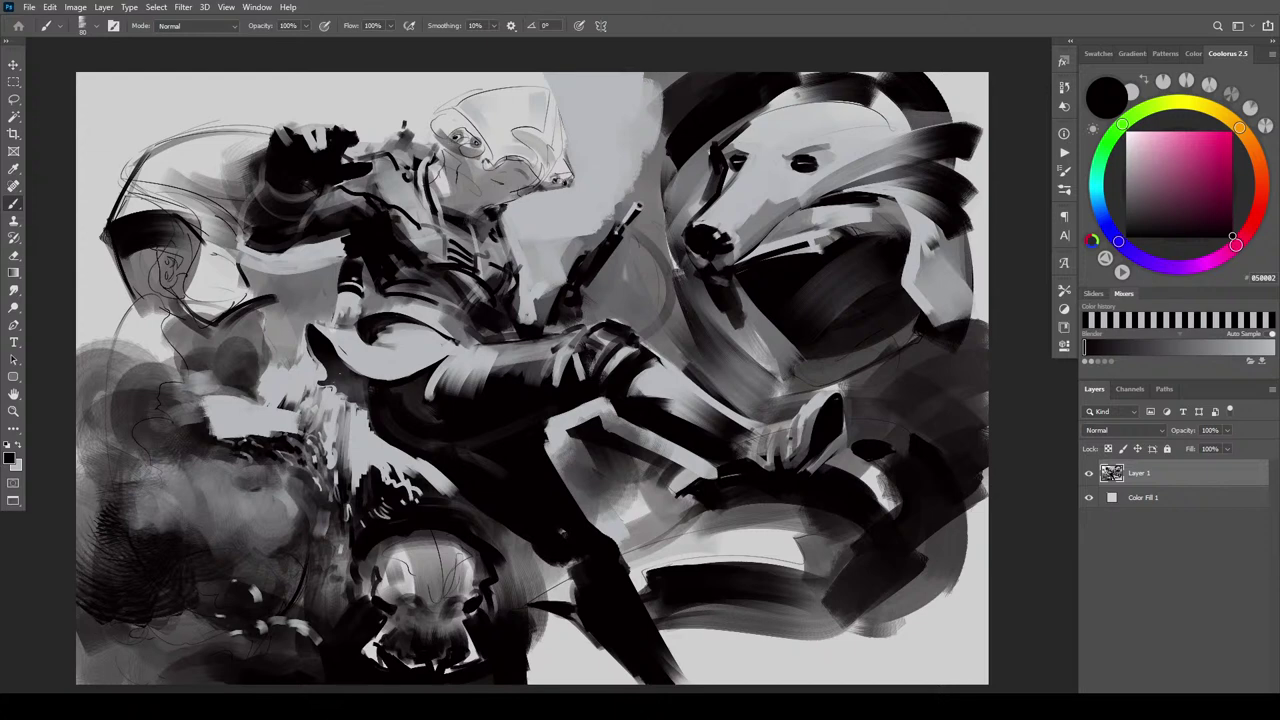
# Add small black accents to the reclining figure's face, and brush grey tone around its helmet at size 800
pyautogui.moveTo(482, 152); pyautogui.dragTo(492, 164)
pyautogui.press(']')
pyautogui.press(']')
pyautogui.press(']')
pyautogui.press(']')
pyautogui.moveTo(437, 103)
pyautogui.mouseDown()
pyautogui.moveTo(497, 68)
pyautogui.moveTo(540, 70)
pyautogui.mouseUp()
pyautogui.moveTo(457, 84)
pyautogui.mouseDown()
pyautogui.moveTo(565, 75)
pyautogui.moveTo(453, 72)
pyautogui.moveTo(467, 65)
pyautogui.moveTo(406, 112)
pyautogui.mouseUp()
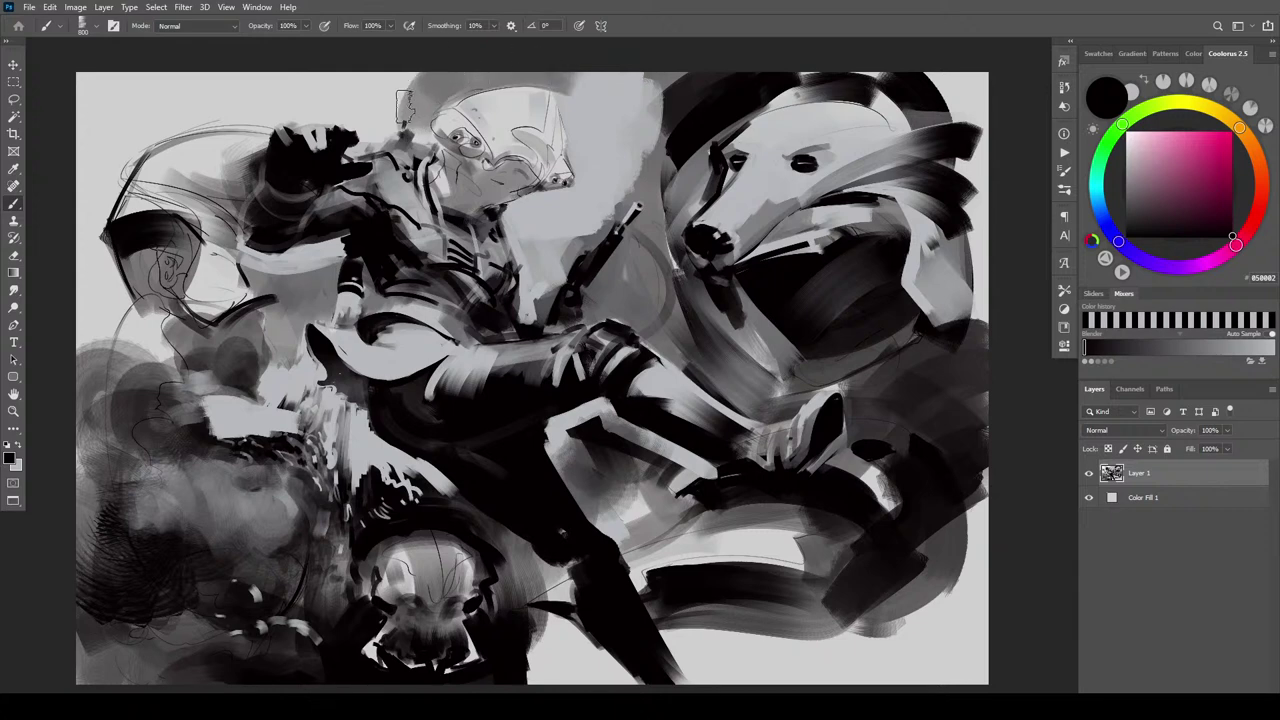
# Brush dark tone across the background above the raised hand and fill the canvas's upper-left corner with black, enlarging the brush past 1300
pyautogui.moveTo(437, 59)
pyautogui.mouseDown()
pyautogui.moveTo(383, 97)
pyautogui.moveTo(405, 65)
pyautogui.moveTo(362, 100)
pyautogui.moveTo(375, 70)
pyautogui.moveTo(317, 100)
pyautogui.moveTo(376, 42)
pyautogui.moveTo(312, 82)
pyautogui.moveTo(373, 38)
pyautogui.moveTo(264, 110)
pyautogui.moveTo(303, 60)
pyautogui.moveTo(240, 113)
pyautogui.moveTo(265, 95)
pyautogui.moveTo(212, 168)
pyautogui.moveTo(310, 45)
pyautogui.moveTo(228, 112)
pyautogui.moveTo(272, 60)
pyautogui.moveTo(150, 170)
pyautogui.moveTo(233, 66)
pyautogui.moveTo(212, 60)
pyautogui.moveTo(100, 145)
pyautogui.moveTo(80, 78)
pyautogui.mouseUp()
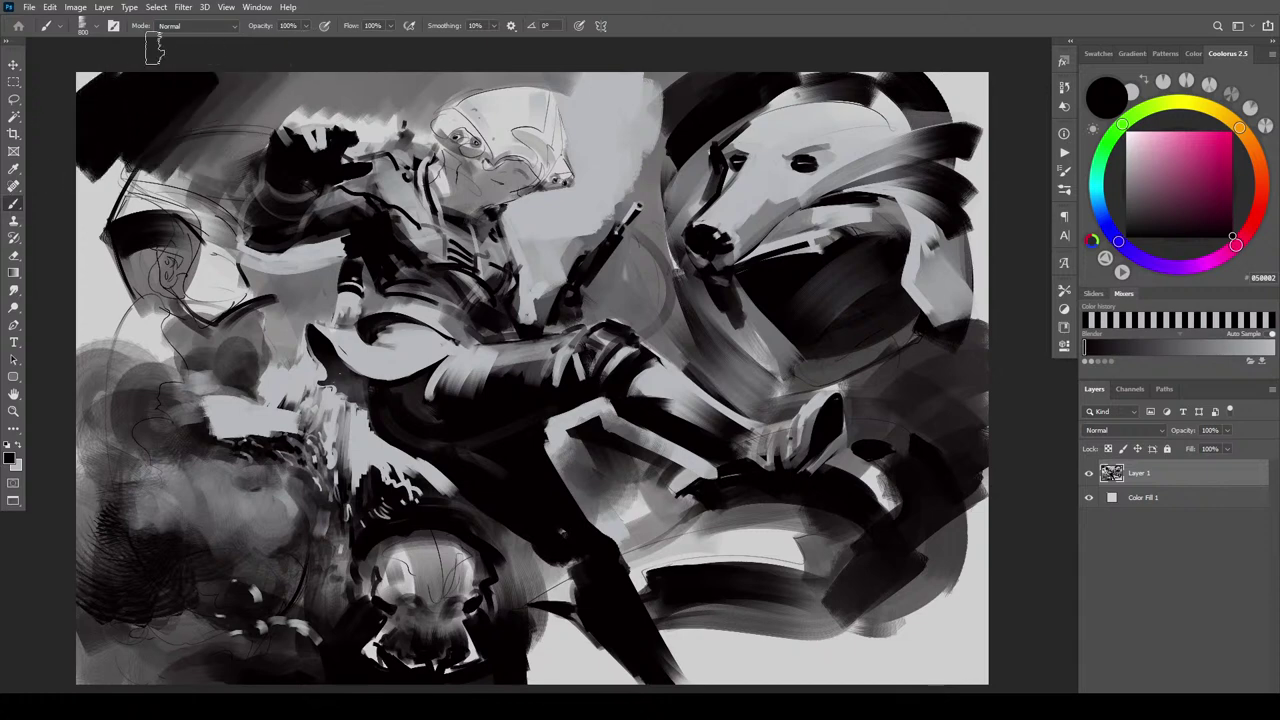
pyautogui.press(']')
pyautogui.press(']')
pyautogui.press(']')
pyautogui.press(']')
pyautogui.press(']')
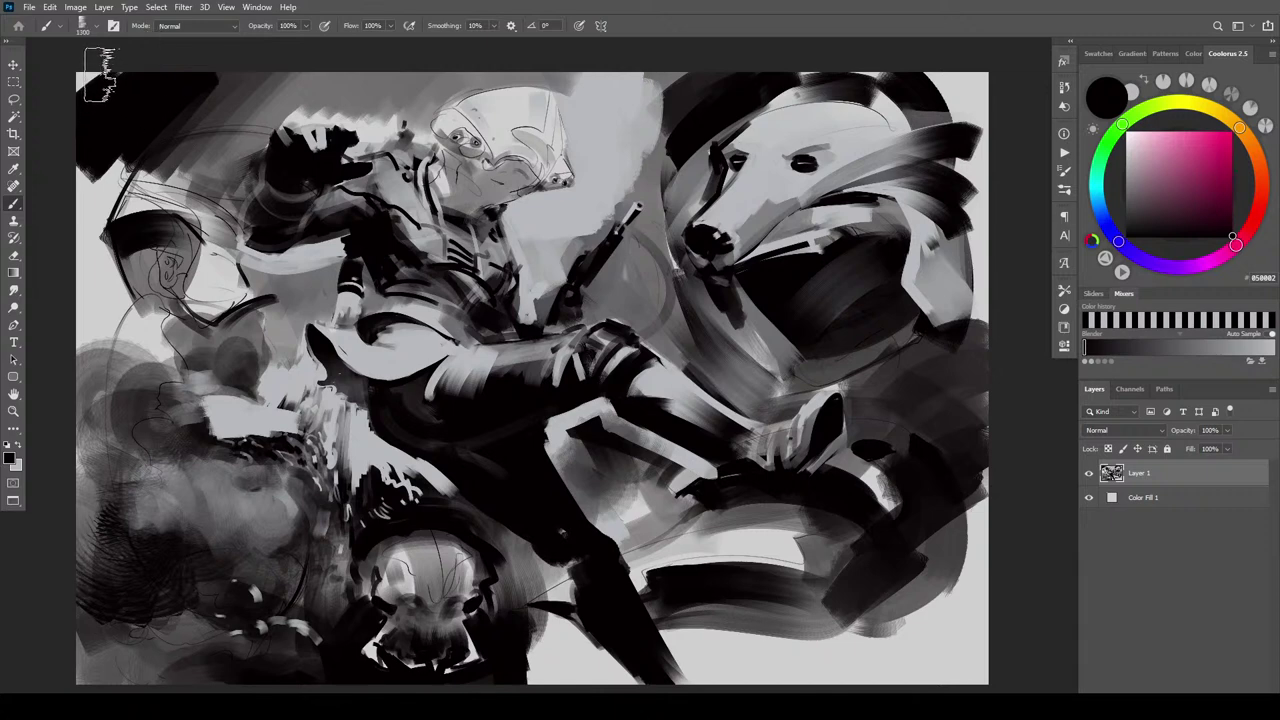
pyautogui.moveTo(99, 74)
pyautogui.mouseDown()
pyautogui.moveTo(55, 108)
pyautogui.moveTo(92, 153)
pyautogui.mouseUp()
pyautogui.press(']')
pyautogui.press(']')
pyautogui.press(']')
pyautogui.press(']')
pyautogui.moveTo(125, 81)
pyautogui.mouseDown()
pyautogui.moveTo(51, 216)
pyautogui.moveTo(107, 167)
pyautogui.moveTo(130, 218)
pyautogui.mouseUp()
# Shrink the brush, switch to light grey, and paint a thin light rim along the raised hand and forearm
pyautogui.press('[')
pyautogui.press('[')
pyautogui.press('[')
pyautogui.press('[')
pyautogui.press('[')
pyautogui.press('[')
pyautogui.press('[')
pyautogui.press('[')
pyautogui.press('[')
pyautogui.press('[')
pyautogui.press('[')
pyautogui.press('[')
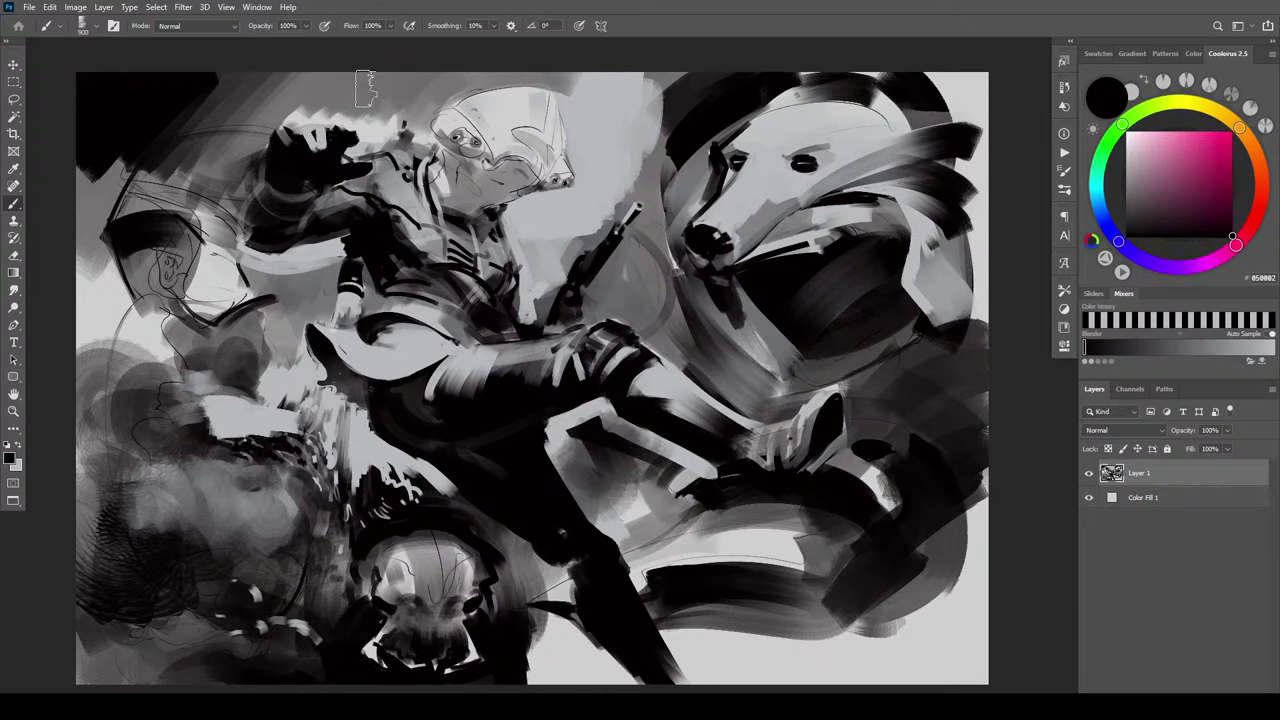
pyautogui.press('x')
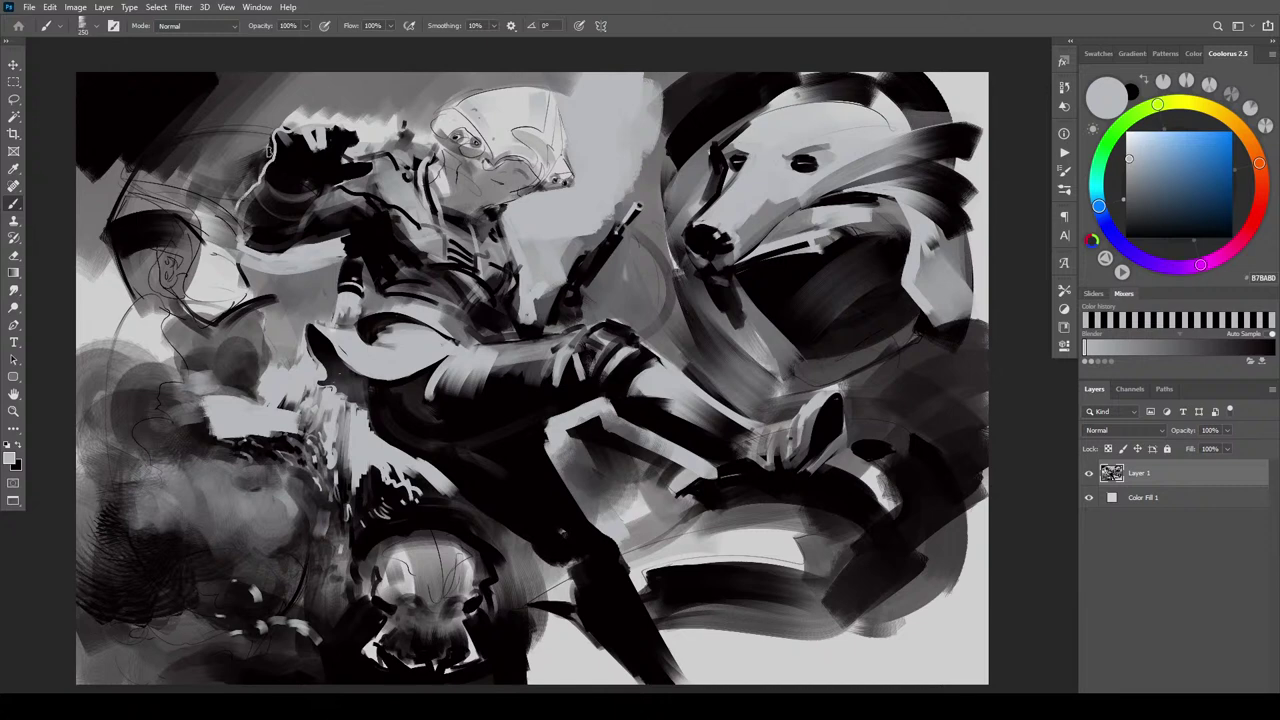
# Brush a soft light grey glow in the background around the raised hand, varying the brush size between 600 and 700
pyautogui.press(']')
pyautogui.press(']')
pyautogui.press(']')
pyautogui.press(']')
pyautogui.press(']')
pyautogui.press('[')
pyautogui.press('[')
pyautogui.press('[')
pyautogui.press('[')
pyautogui.press(']')
pyautogui.press(']')
pyautogui.press(']')
pyautogui.press(']')
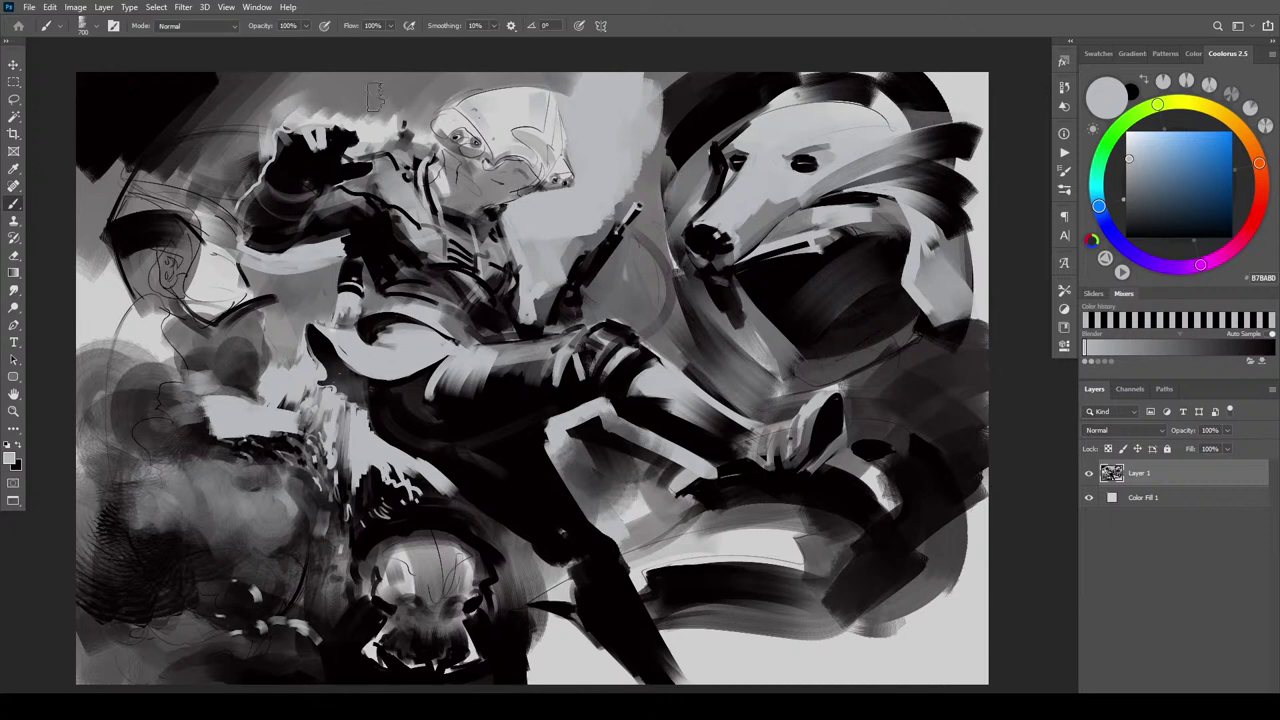
pyautogui.press('[')
pyautogui.press('[')
pyautogui.press('[')
pyautogui.press('[')
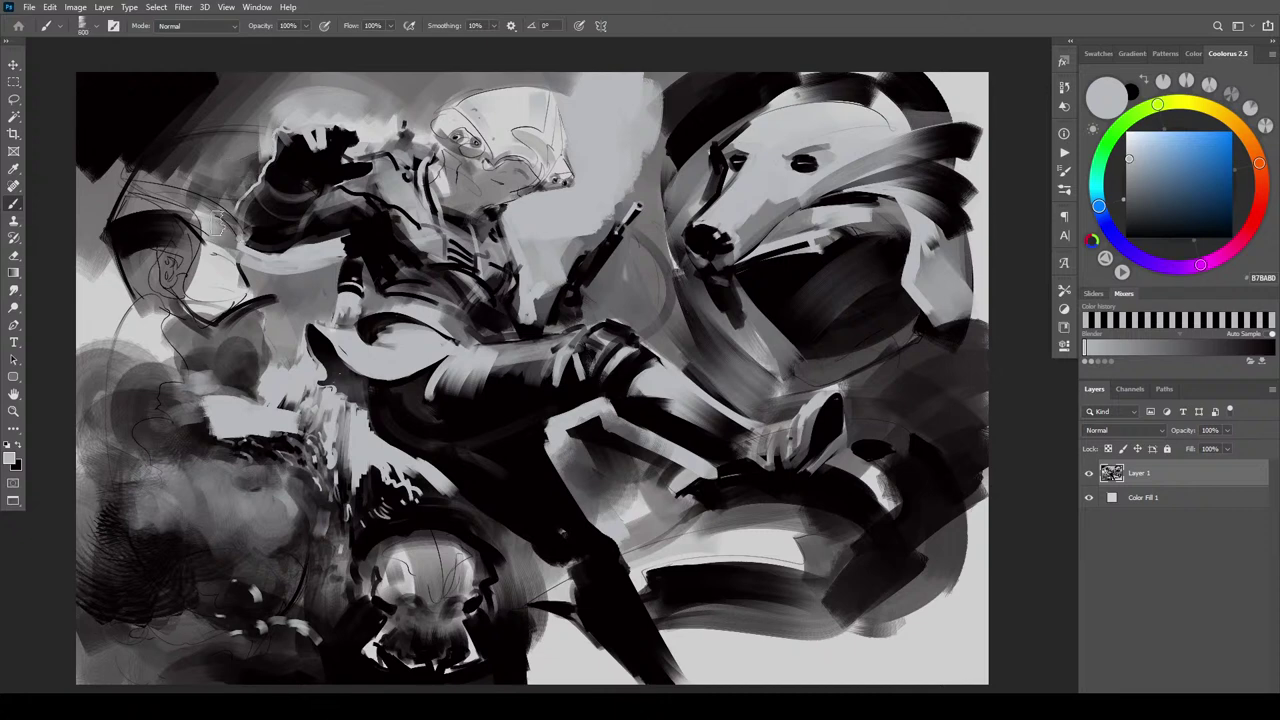
# Enlarge the brush to 1500 and sweep a faint light grey haze over the raised hand and arm
pyautogui.press(']')
pyautogui.press(']')
pyautogui.press(']')
pyautogui.press(']')
pyautogui.press(']')
pyautogui.press(']')
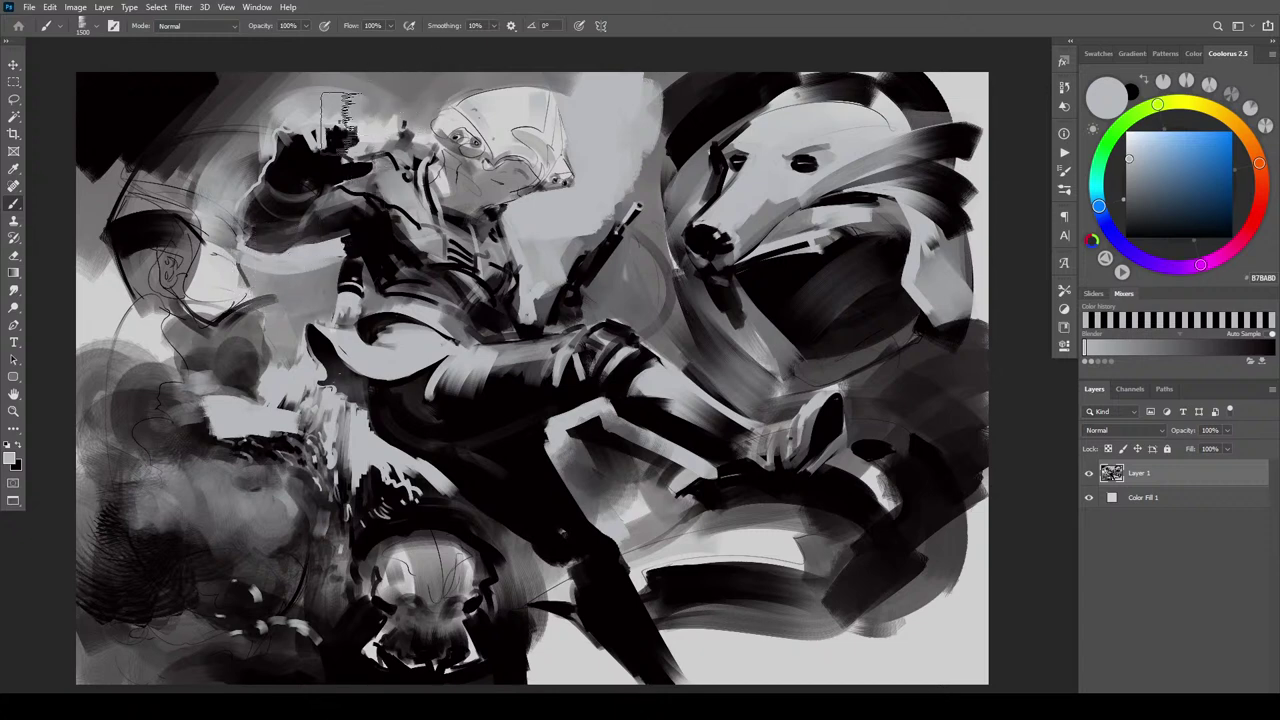
# Shrink the brush well below 400 and paint light grey strokes across the reclining figure's waist
pyautogui.press('[')
pyautogui.press('[')
pyautogui.press('[')
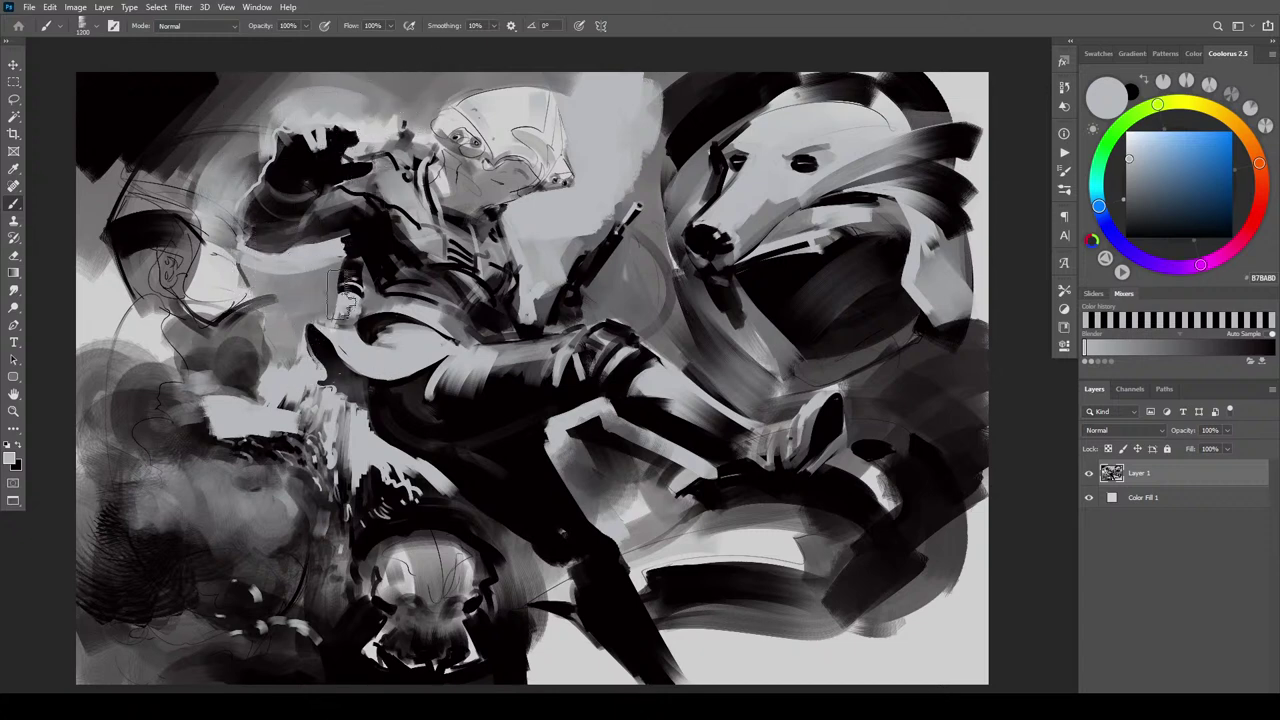
pyautogui.press('[')
pyautogui.press('[')
pyautogui.press('[')
pyautogui.press('[')
pyautogui.press('[')
pyautogui.press('[')
pyautogui.press('[')
pyautogui.press('[')
pyautogui.press('[')
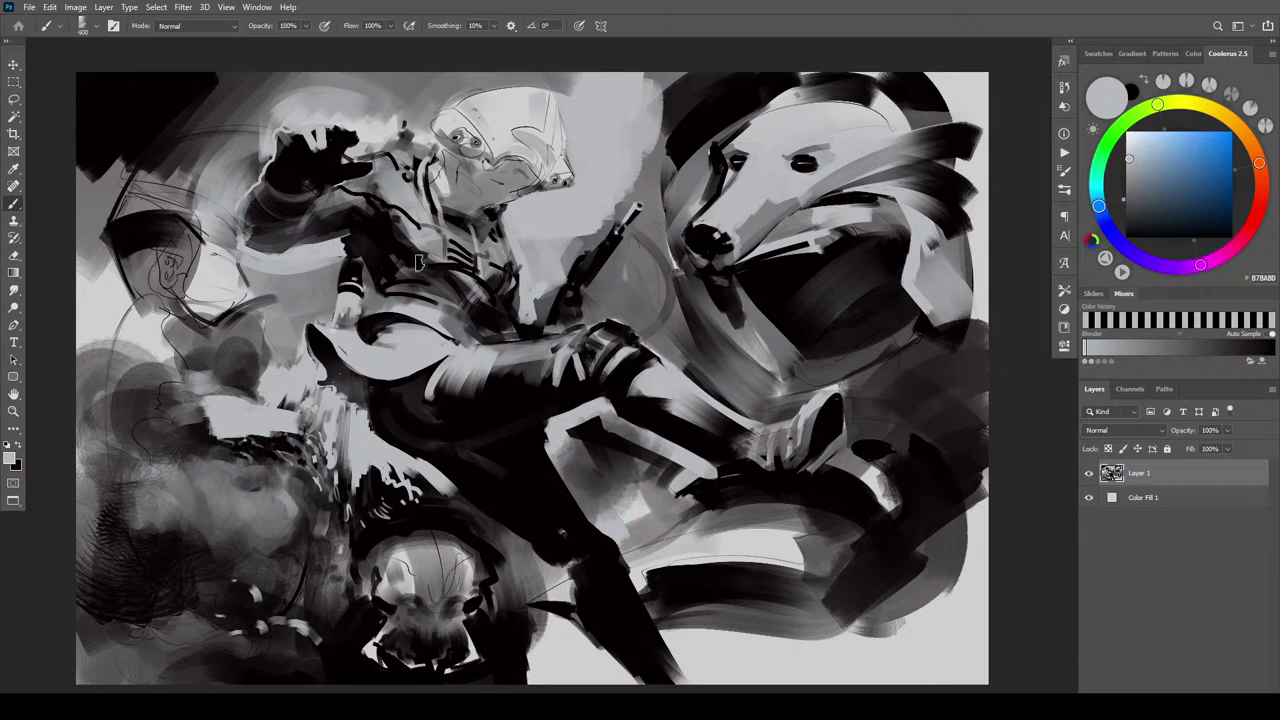
pyautogui.press('[')
pyautogui.press('[')
pyautogui.press('[')
pyautogui.press('[')
pyautogui.moveTo(403, 267)
pyautogui.mouseDown()
pyautogui.moveTo(431, 272)
pyautogui.moveTo(434, 298)
pyautogui.moveTo(456, 294)
pyautogui.moveTo(460, 306)
pyautogui.mouseUp()
# Sample near-black from the thigh and, with the brush at 1100, darken the raised thigh, shin and foot
pyautogui.press(']')
pyautogui.press(']')
pyautogui.press(']')
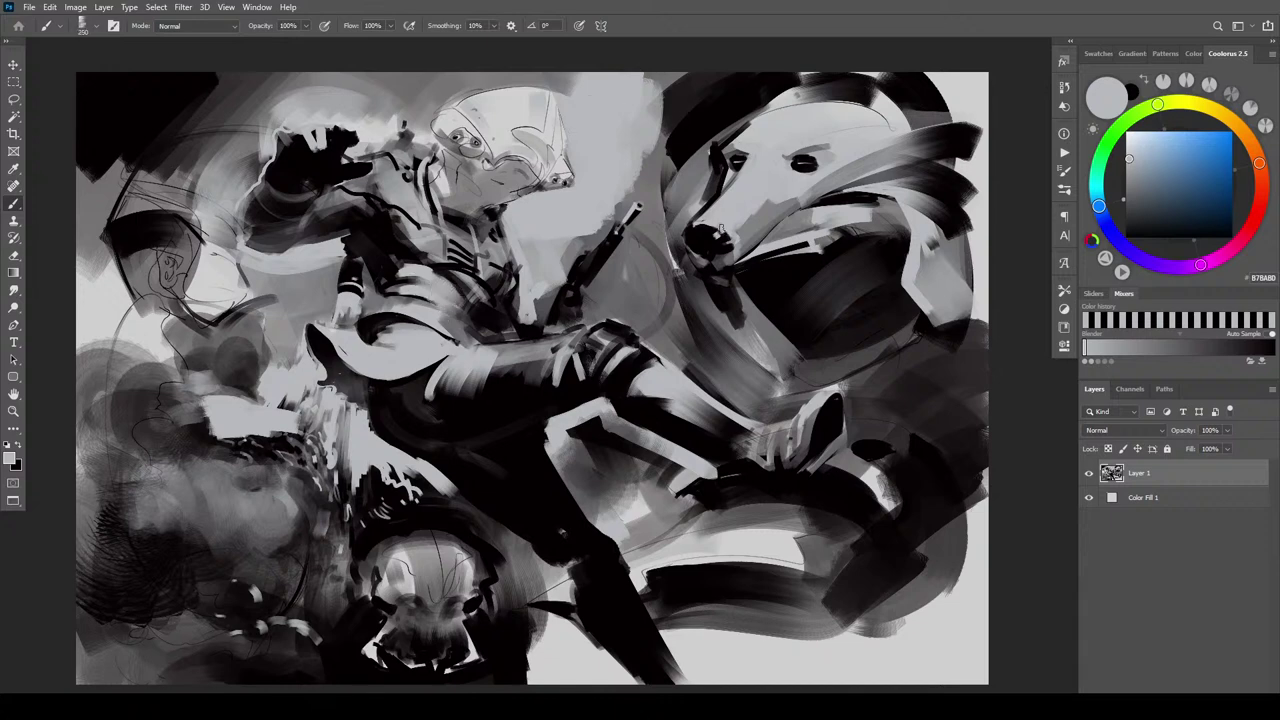
pyautogui.press(']')
pyautogui.press(']')
pyautogui.press(']')
pyautogui.press(']')
pyautogui.press(']')
pyautogui.press(']')
pyautogui.press(']')
pyautogui.press(']')
pyautogui.press(']')
pyautogui.press(']')
pyautogui.press(']')
pyautogui.keyDown('alt'); pyautogui.click(505, 380); pyautogui.keyUp('alt')
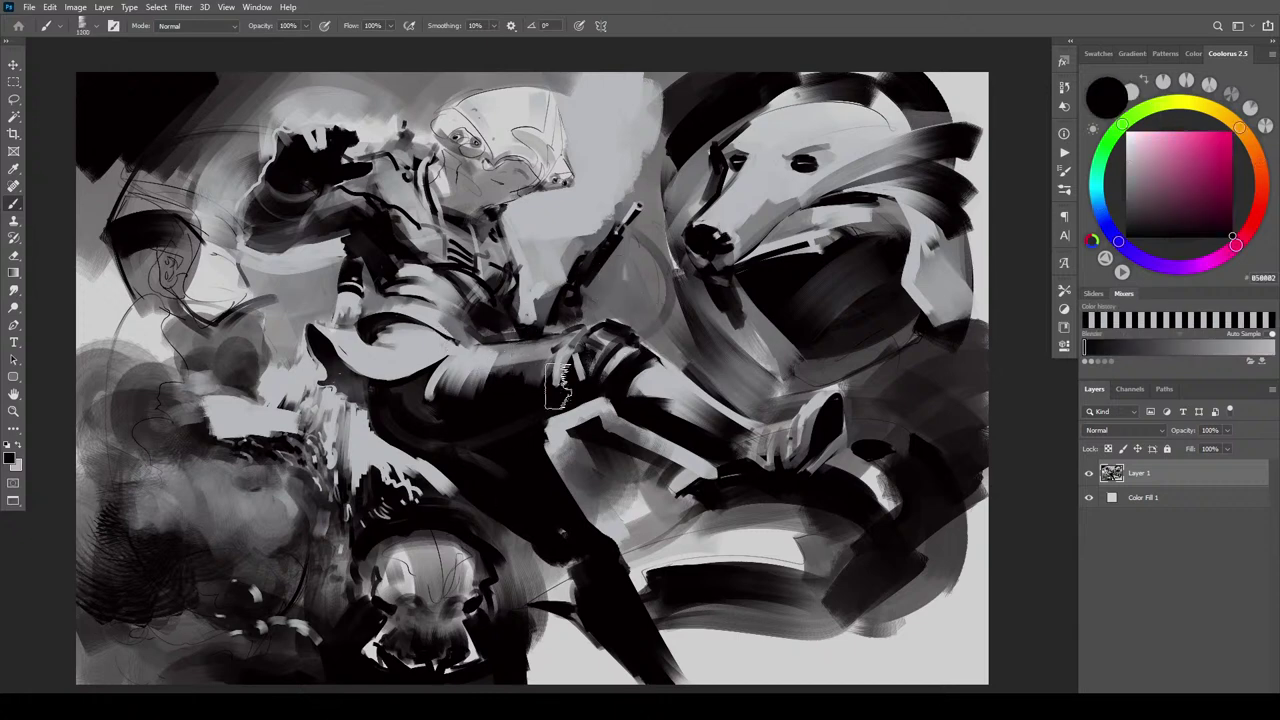
pyautogui.press('[')
pyautogui.press('[')
pyautogui.moveTo(442, 400)
pyautogui.mouseDown()
pyautogui.moveTo(486, 363)
pyautogui.moveTo(430, 380)
pyautogui.moveTo(456, 352)
pyautogui.moveTo(468, 370)
pyautogui.moveTo(590, 365)
pyautogui.mouseUp()
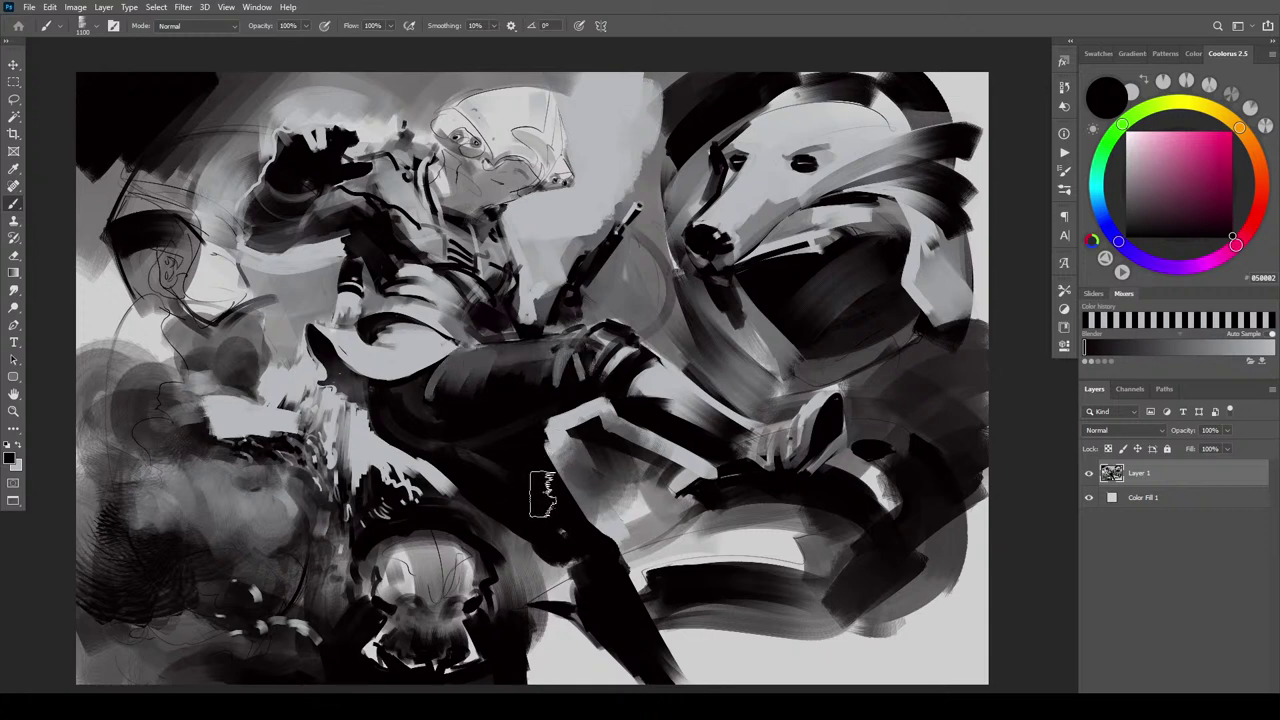
pyautogui.moveTo(657, 393)
pyautogui.mouseDown()
pyautogui.moveTo(625, 365)
pyautogui.moveTo(779, 457)
pyautogui.moveTo(838, 410)
pyautogui.mouseUp()
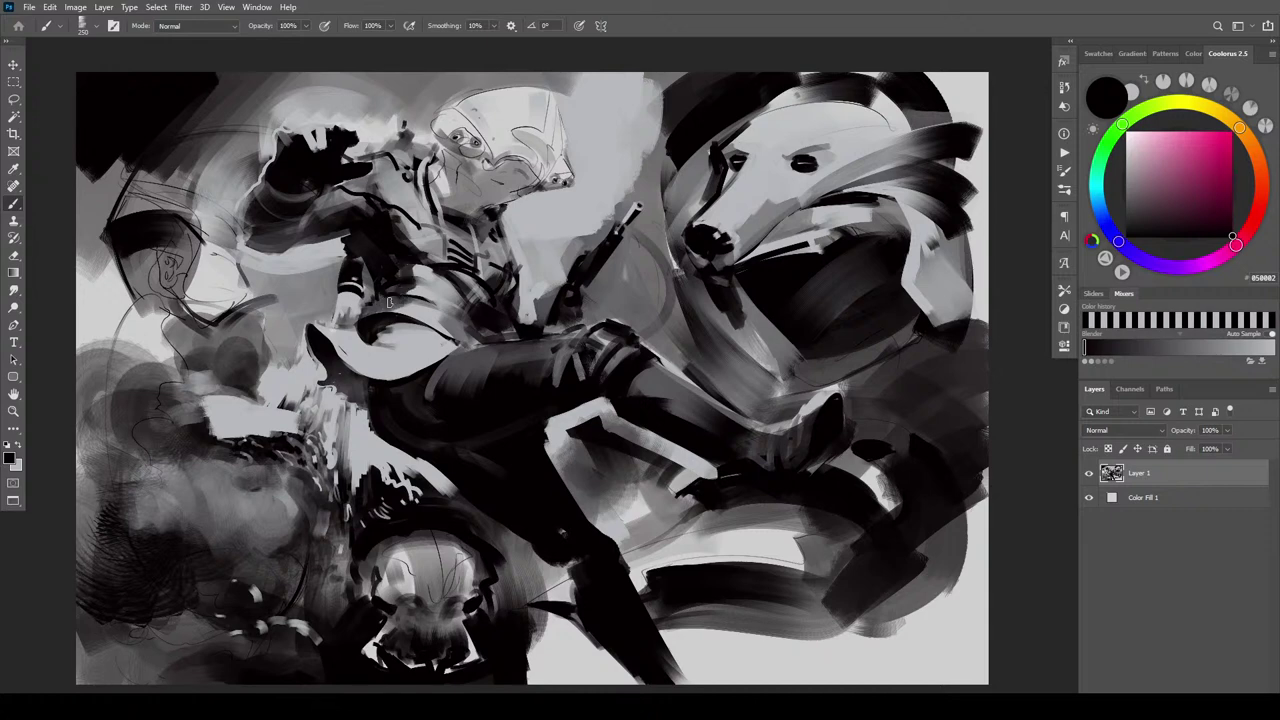
pyautogui.moveTo(389, 302)
pyautogui.mouseDown()
pyautogui.moveTo(398, 335)
pyautogui.moveTo(378, 350)
pyautogui.moveTo(338, 340)
pyautogui.moveTo(410, 328)
pyautogui.mouseUp()
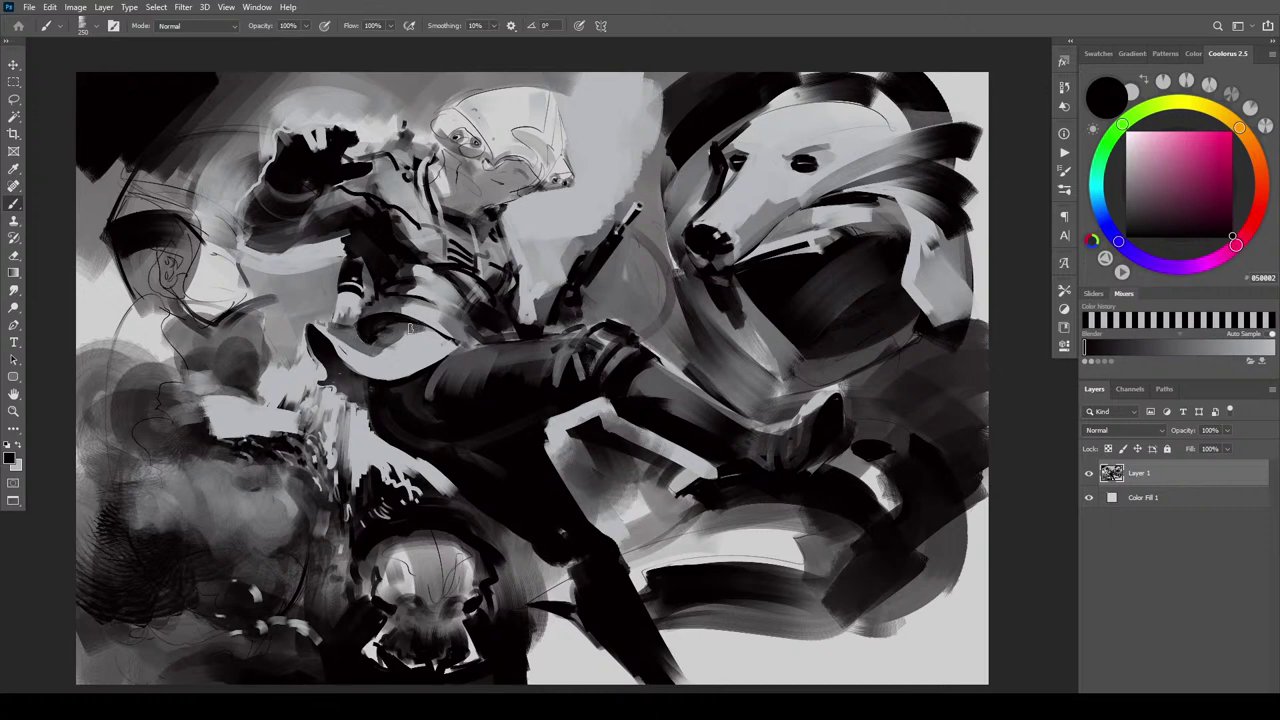
pyautogui.moveTo(563, 114); pyautogui.dragTo(558, 146)
pyautogui.hotkey('ctrl', 'z')
pyautogui.hotkey('ctrl', 'z')
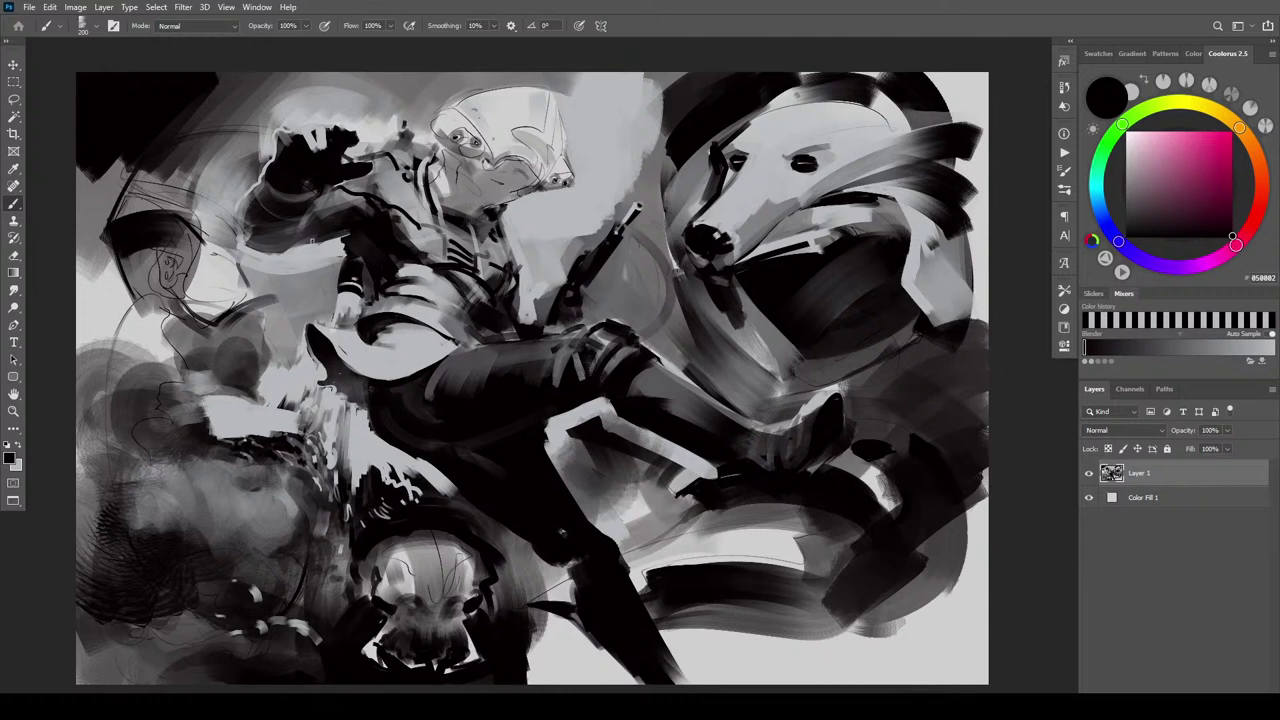
# Sample light grey from the jacket and paint light strokes on the raised arm's sleeve and beside the figure's waist
pyautogui.keyDown('alt'); pyautogui.click(428, 228); pyautogui.keyUp('alt')
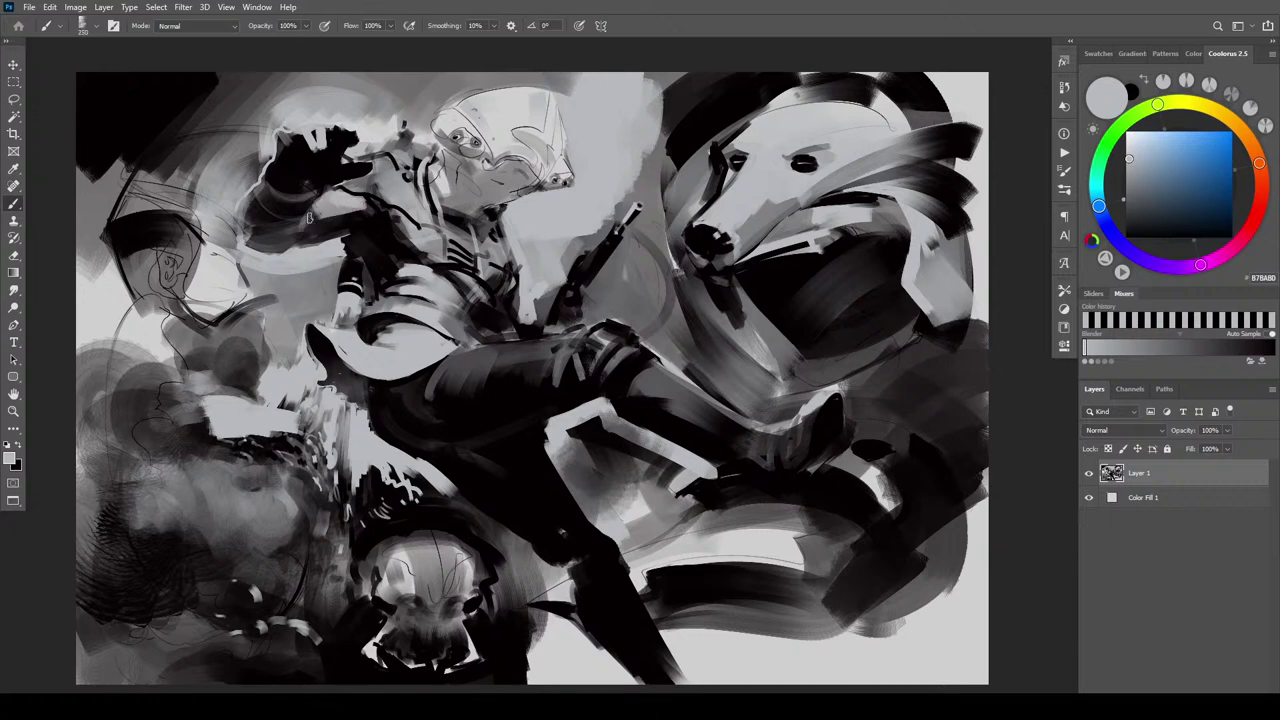
pyautogui.moveTo(310, 217)
pyautogui.mouseDown()
pyautogui.moveTo(355, 212)
pyautogui.moveTo(303, 226)
pyautogui.moveTo(367, 214)
pyautogui.moveTo(331, 194)
pyautogui.moveTo(303, 241)
pyautogui.mouseUp()
pyautogui.moveTo(503, 305)
pyautogui.mouseDown()
pyautogui.moveTo(505, 324)
pyautogui.moveTo(516, 300)
pyautogui.moveTo(508, 314)
pyautogui.mouseUp()
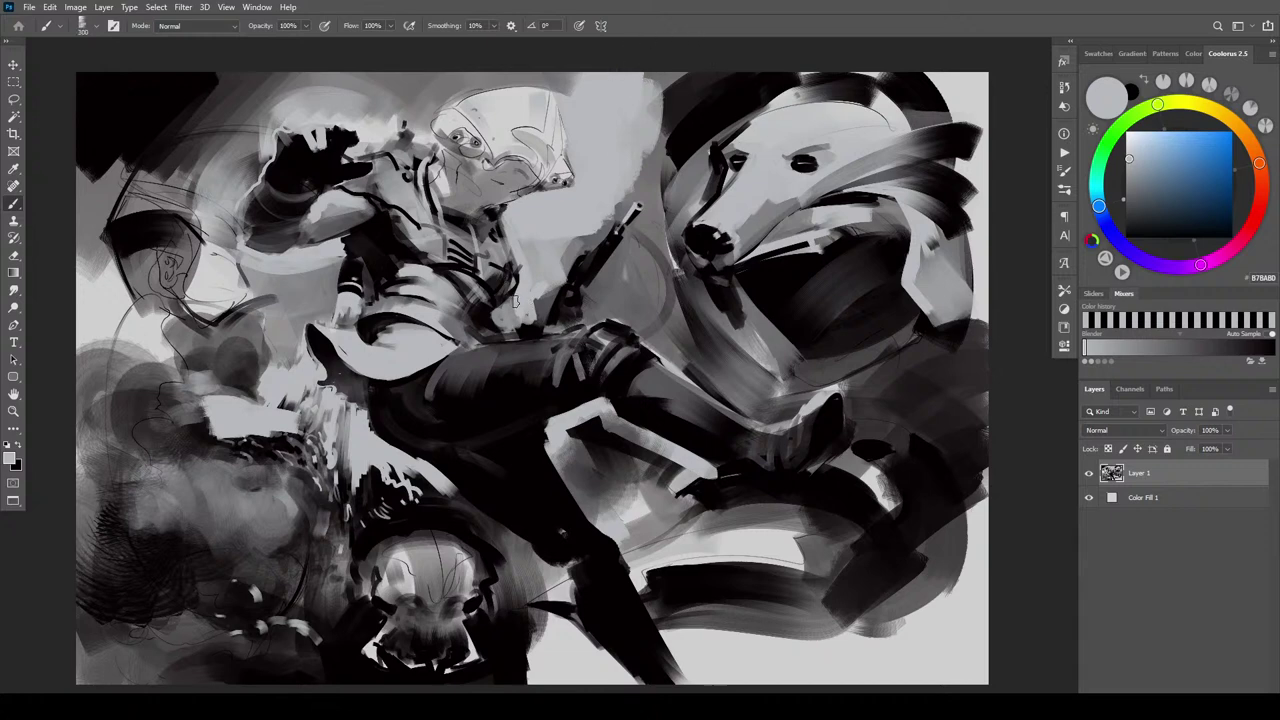
pyautogui.moveTo(498, 339)
pyautogui.mouseDown()
pyautogui.moveTo(476, 313)
pyautogui.moveTo(499, 329)
pyautogui.moveTo(508, 312)
pyautogui.mouseUp()
# Switch to near-black and, with a 900 brush, sweep soft shadow over the figure's waist and jacket hem
pyautogui.press('x')
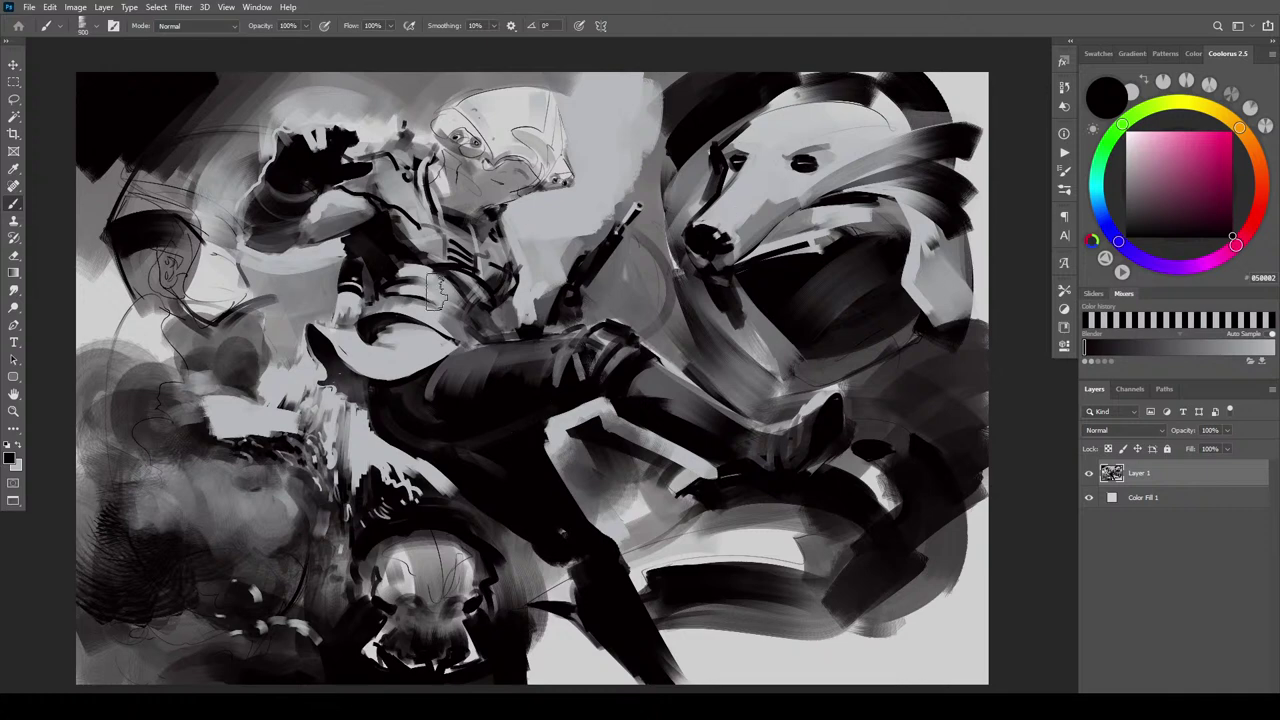
pyautogui.moveTo(441, 308)
pyautogui.mouseDown()
pyautogui.moveTo(402, 270)
pyautogui.moveTo(442, 312)
pyautogui.moveTo(404, 290)
pyautogui.moveTo(446, 324)
pyautogui.moveTo(380, 355)
pyautogui.moveTo(445, 340)
pyautogui.mouseUp()
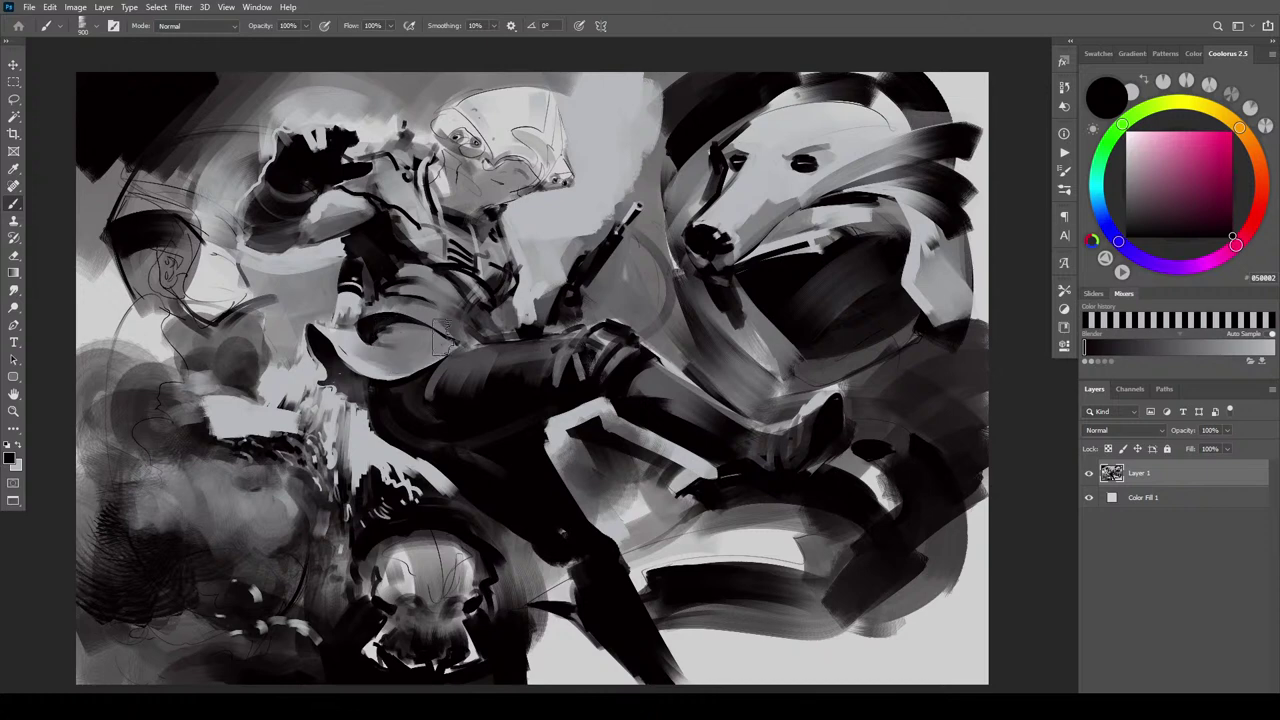
pyautogui.moveTo(375, 362)
pyautogui.mouseDown()
pyautogui.moveTo(355, 345)
pyautogui.moveTo(374, 323)
pyautogui.mouseUp()
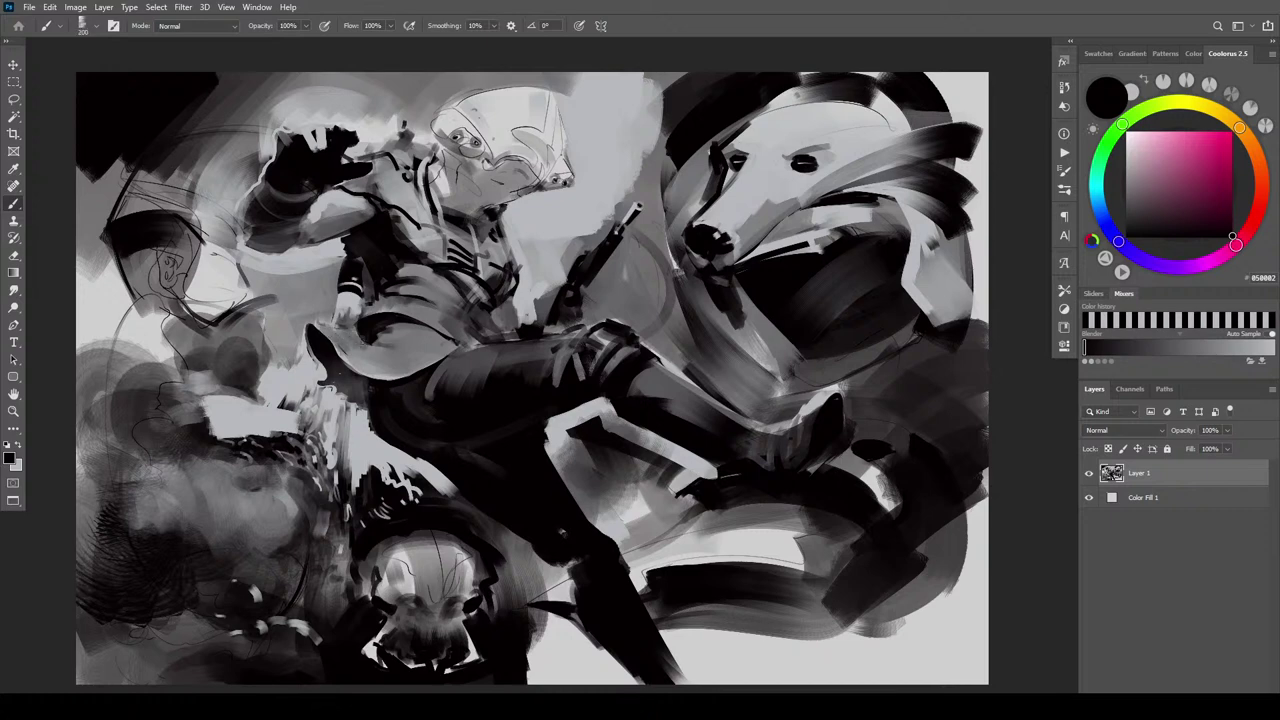
# Sample light grey, paint over the dark opening at the jacket hem, and undo the last stroke
pyautogui.keyDown('alt'); pyautogui.click(388, 350); pyautogui.keyUp('alt')
pyautogui.moveTo(388, 349)
pyautogui.mouseDown()
pyautogui.moveTo(346, 338)
pyautogui.moveTo(384, 346)
pyautogui.moveTo(402, 330)
pyautogui.moveTo(324, 328)
pyautogui.moveTo(386, 350)
pyautogui.moveTo(332, 341)
pyautogui.moveTo(340, 353)
pyautogui.mouseUp()
pyautogui.press(']')
pyautogui.press(']')
pyautogui.press(']')
pyautogui.press(']')
pyautogui.press(']')
pyautogui.press(']')
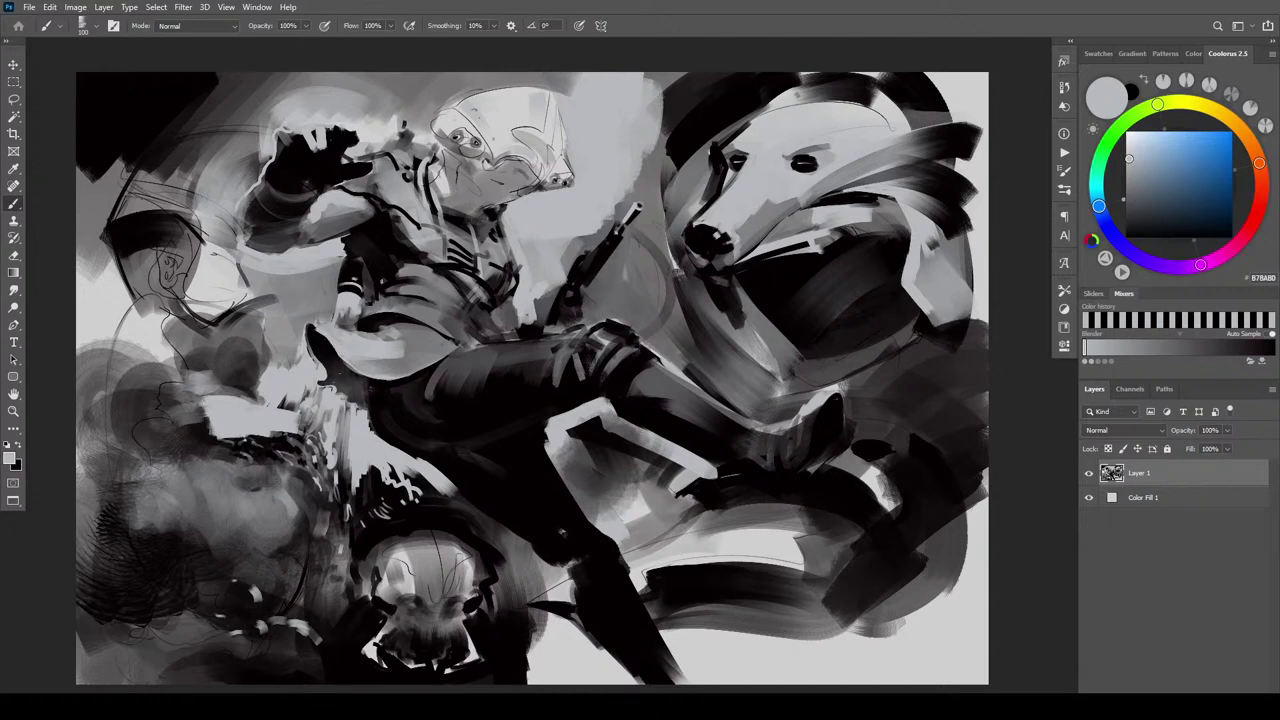
pyautogui.hotkey('ctrl', 'z')
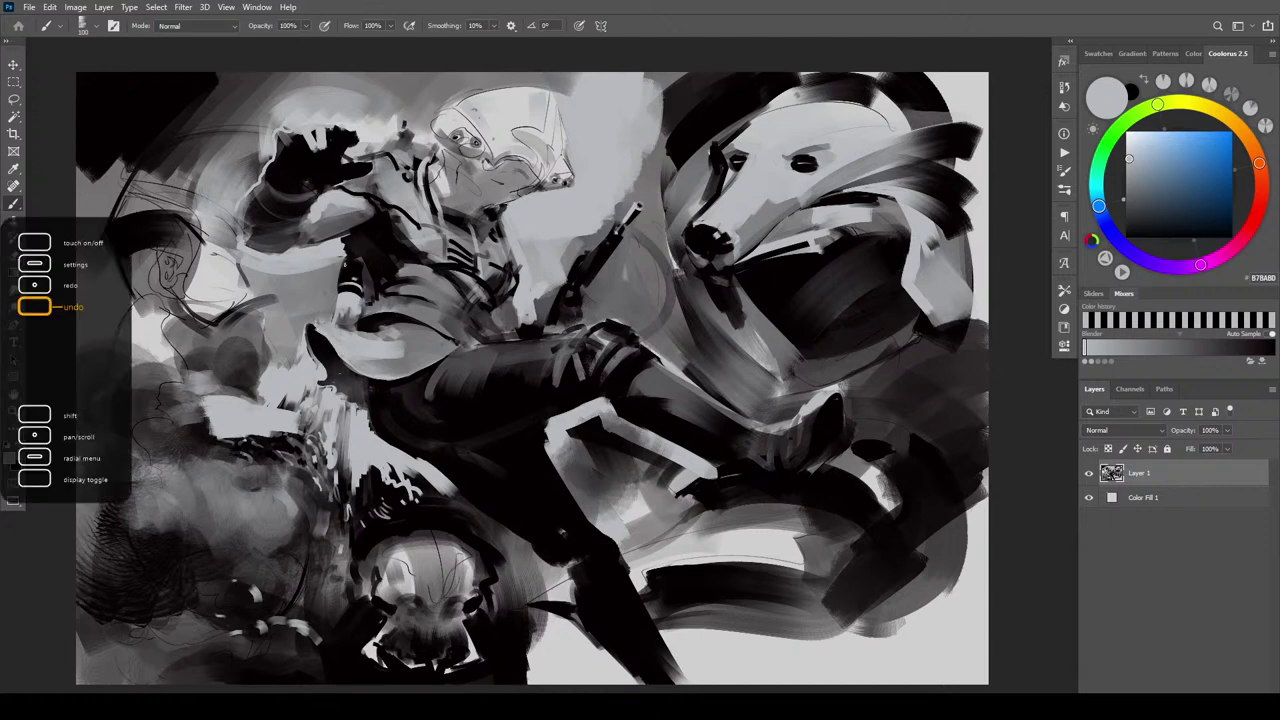
# Switch to near-black and use a small brush to reshape the dark form behind the hip and line the jacket hem
pyautogui.press('x')
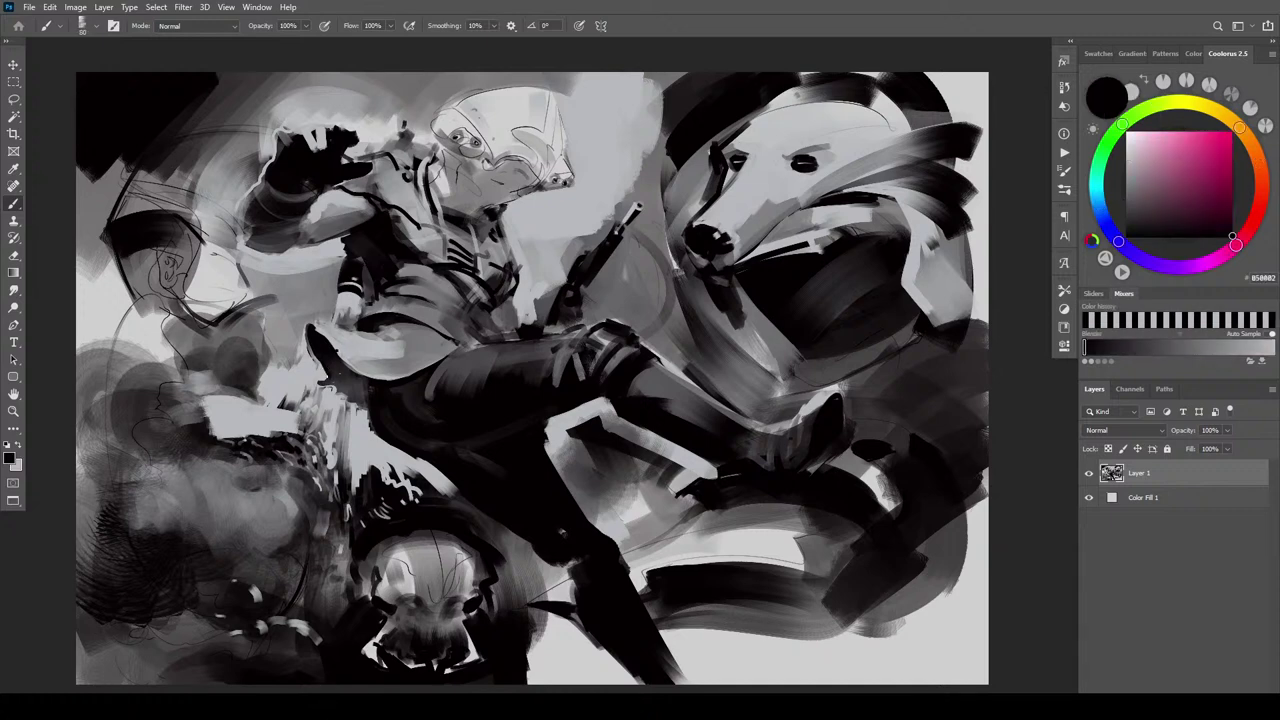
pyautogui.moveTo(320, 362); pyautogui.dragTo(326, 377)
pyautogui.moveTo(336, 382); pyautogui.dragTo(320, 386)
pyautogui.moveTo(361, 367)
pyautogui.mouseDown()
pyautogui.moveTo(364, 377)
pyautogui.moveTo(440, 354)
pyautogui.mouseUp()
pyautogui.press(']')
pyautogui.press(']')
pyautogui.press(']')
pyautogui.press(']')
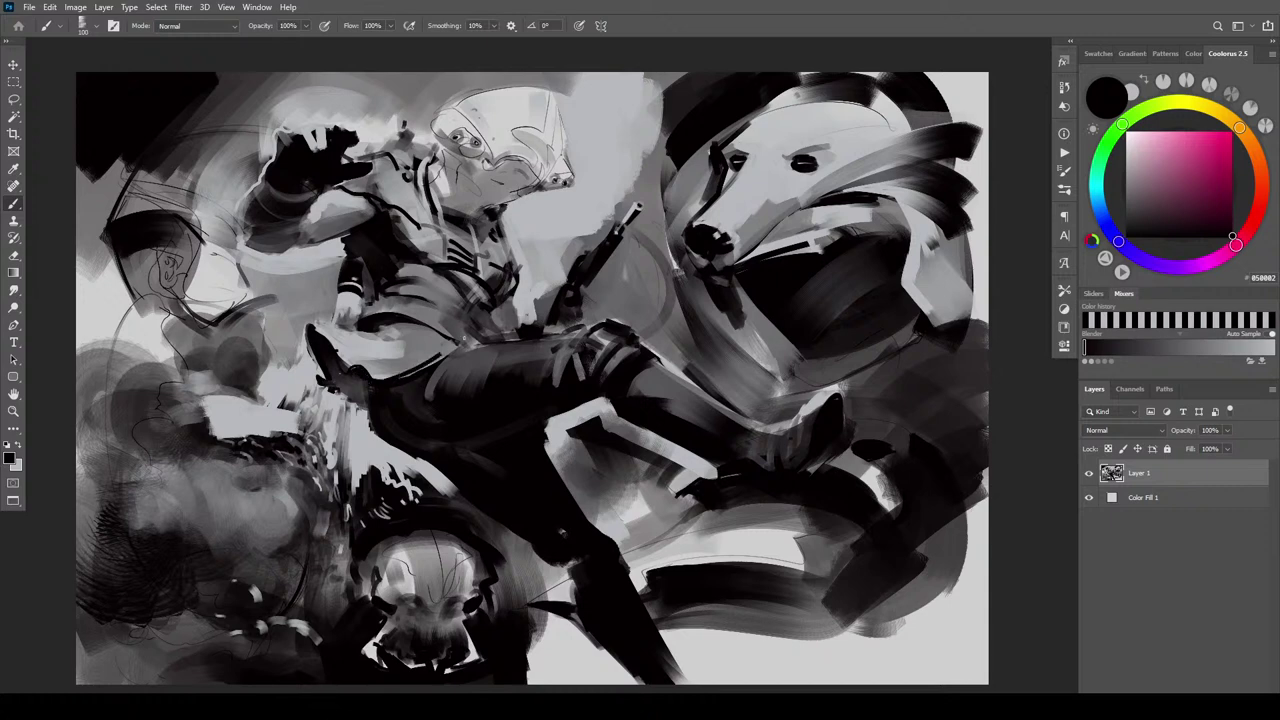
pyautogui.press(']')
pyautogui.press(']')
pyautogui.press(']')
pyautogui.press(']')
pyautogui.press(']')
pyautogui.press(']')
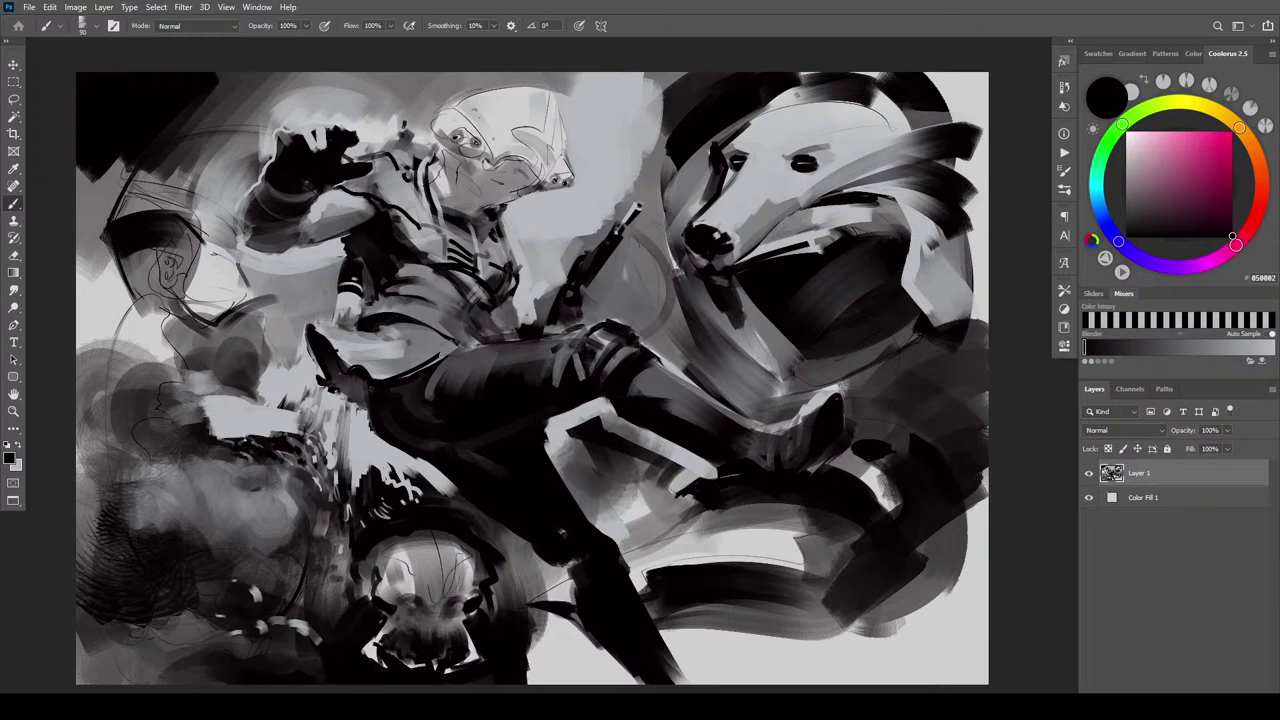
pyautogui.press(']')
# Switch to light grey and brighten the jacket hem and the figure's belly, enlarging the brush to 175
pyautogui.press('x')
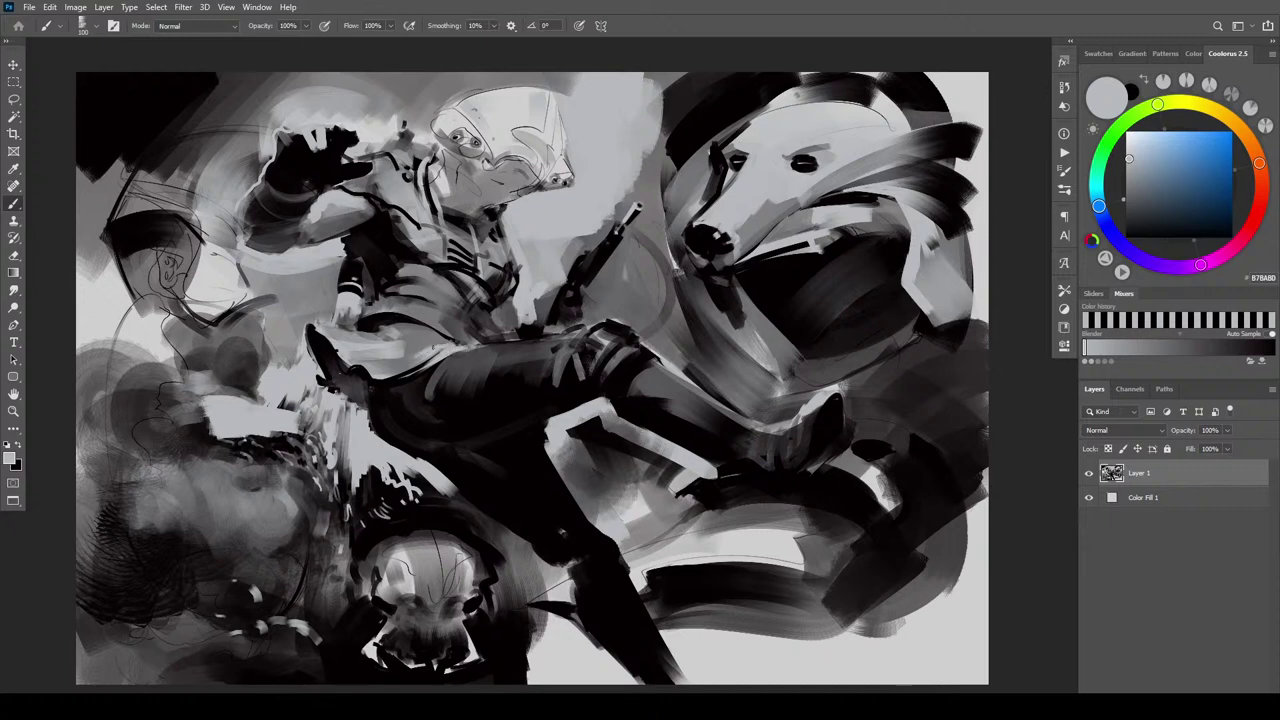
pyautogui.keyDown('alt'); pyautogui.click(440, 348); pyautogui.keyUp('alt')
pyautogui.moveTo(472, 346); pyautogui.dragTo(447, 363)
pyautogui.press('x')
pyautogui.press('[')
pyautogui.press(']')
pyautogui.press(']')
pyautogui.press(']')
pyautogui.press(']')
pyautogui.press(']')
pyautogui.press(']')
pyautogui.press(']')
pyautogui.press(']')
pyautogui.press(']')
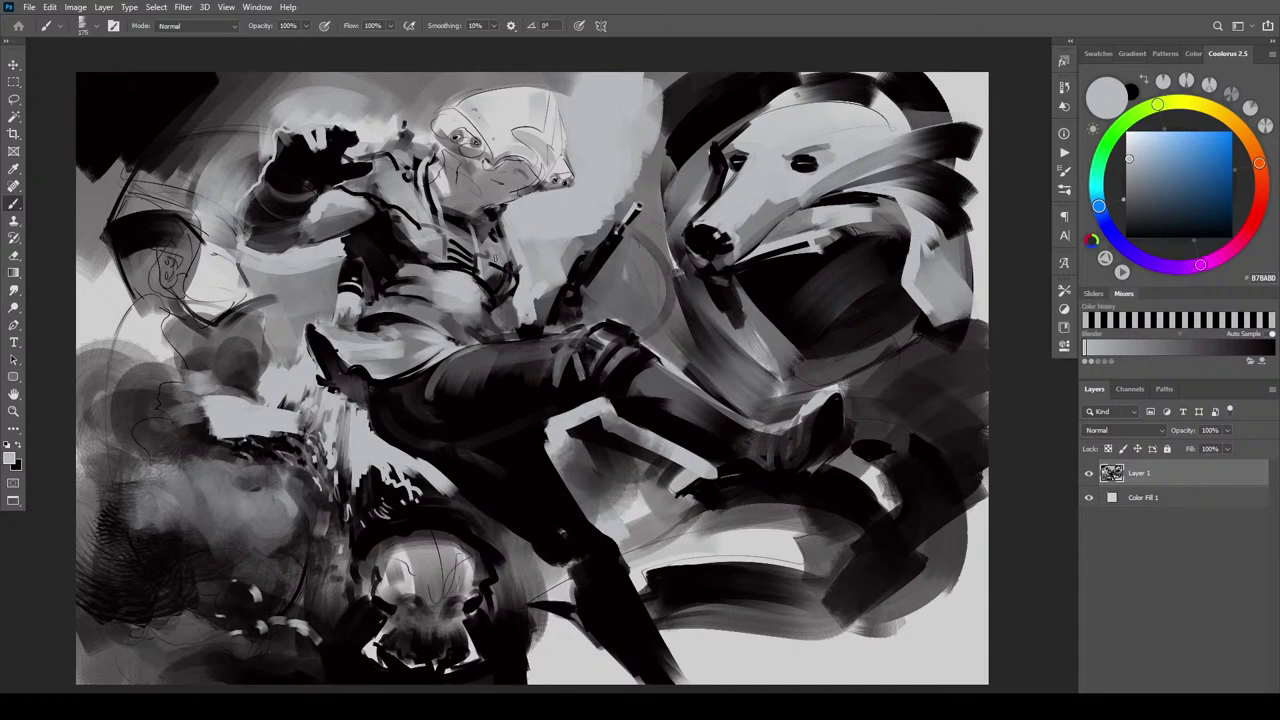
# Sample near-black, outline the light belly area, undo one stroke, and shade the waist beside it with a 300 brush
pyautogui.keyDown('alt'); pyautogui.click(493, 297); pyautogui.keyUp('alt')
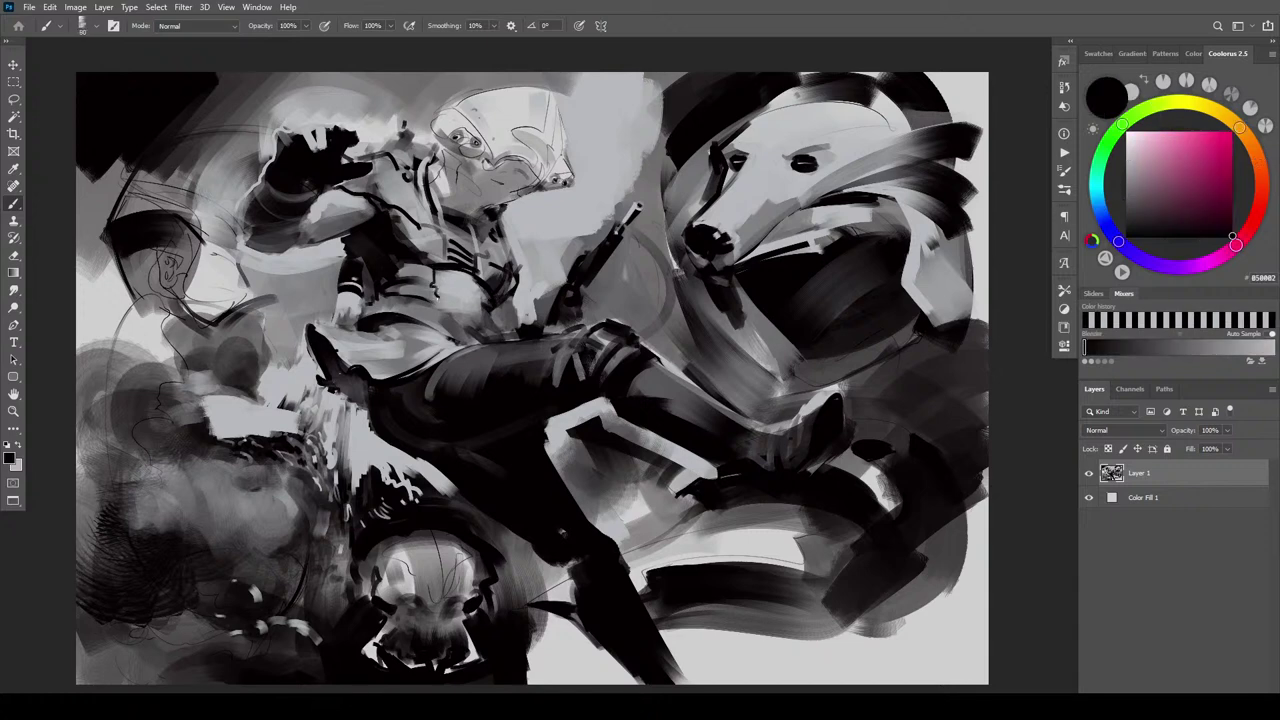
pyautogui.moveTo(436, 296)
pyautogui.mouseDown()
pyautogui.moveTo(438, 307)
pyautogui.moveTo(489, 305)
pyautogui.moveTo(490, 343)
pyautogui.moveTo(461, 331)
pyautogui.mouseUp()
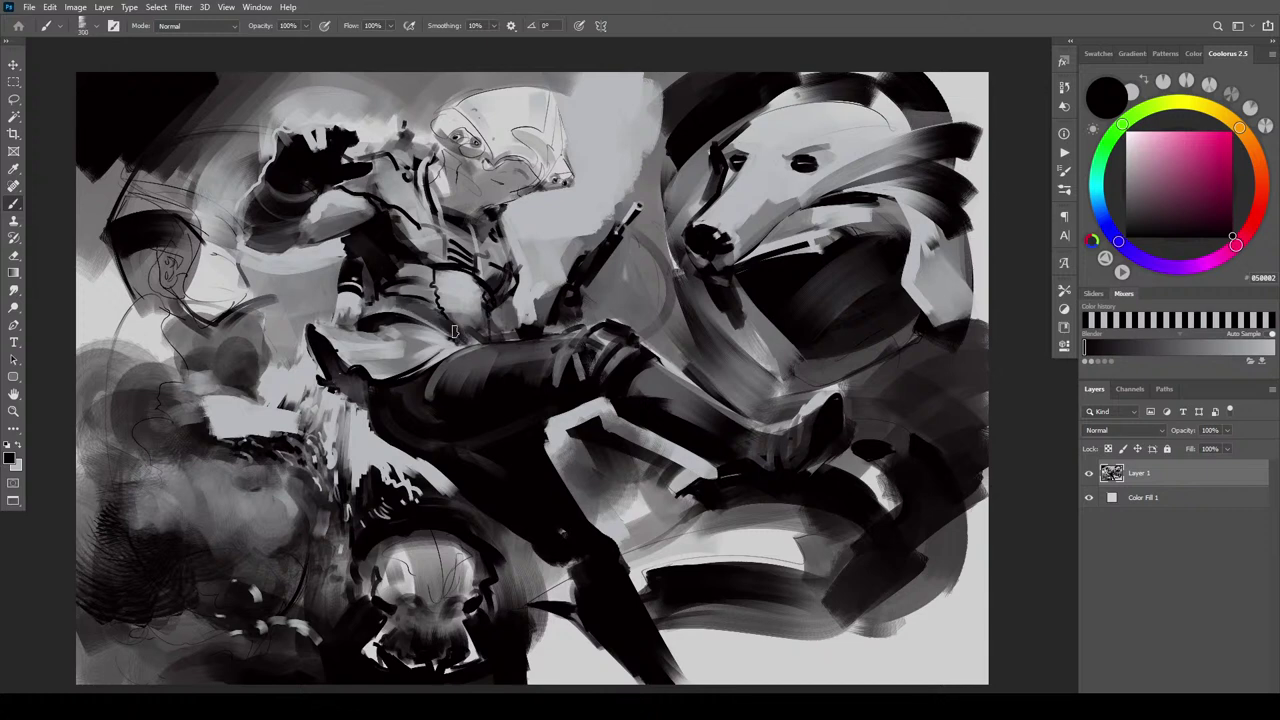
pyautogui.hotkey('ctrl', 'z')
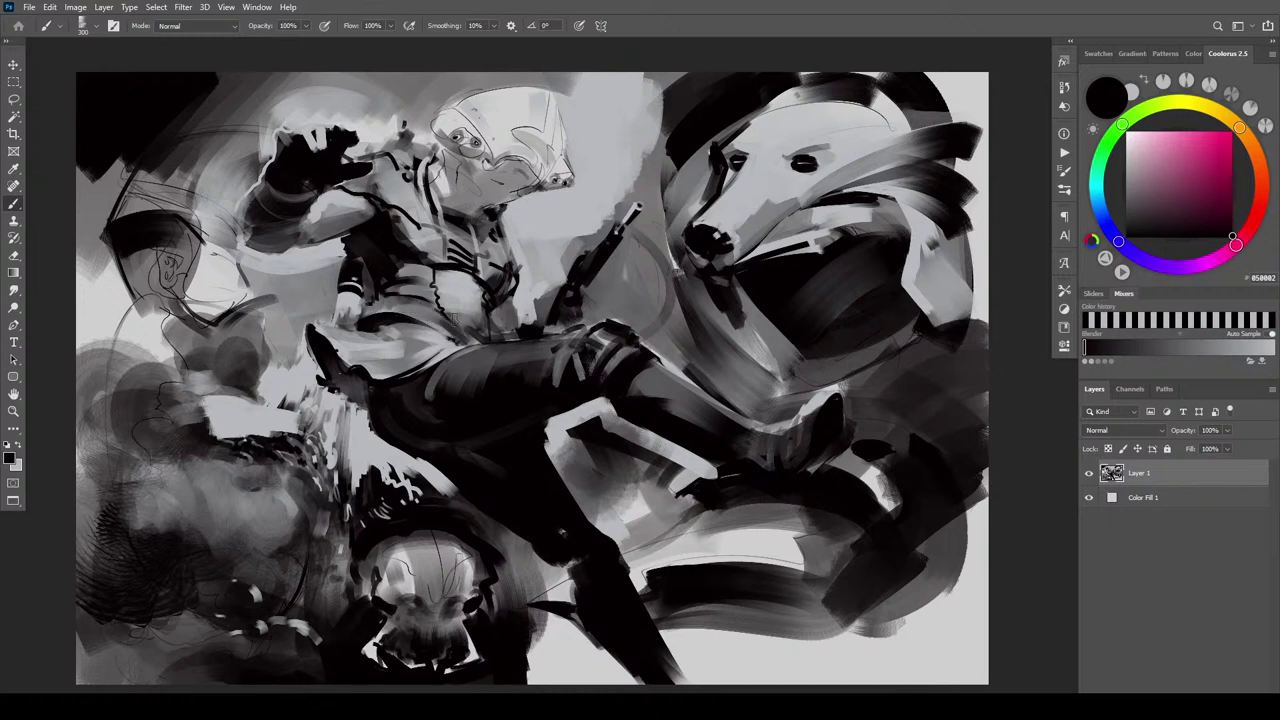
pyautogui.moveTo(372, 306)
pyautogui.mouseDown()
pyautogui.moveTo(426, 316)
pyautogui.moveTo(470, 345)
pyautogui.mouseUp()
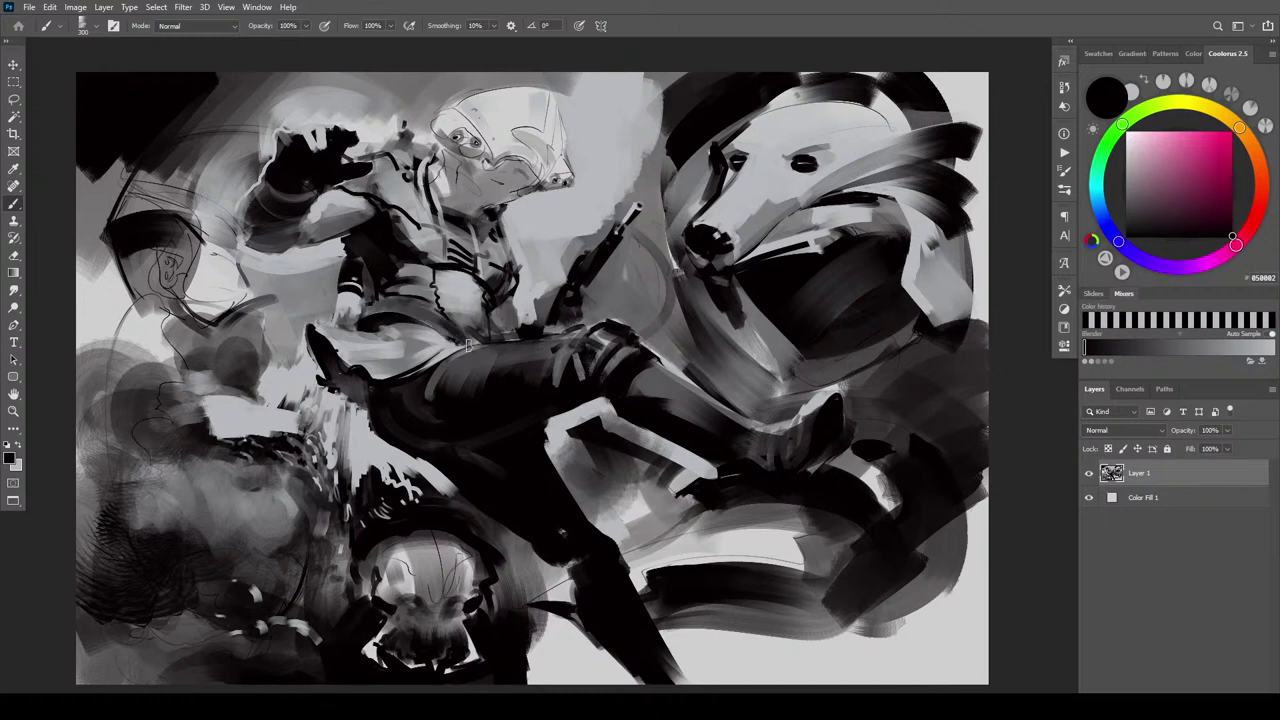
# Shrink the brush to 125 and paint dark strokes defining a belt around the figure's waist
pyautogui.press('[')
pyautogui.press('[')
pyautogui.press('[')
pyautogui.press('[')
pyautogui.press('[')
pyautogui.moveTo(411, 308); pyautogui.dragTo(453, 340)
pyautogui.moveTo(412, 323); pyautogui.dragTo(455, 348)
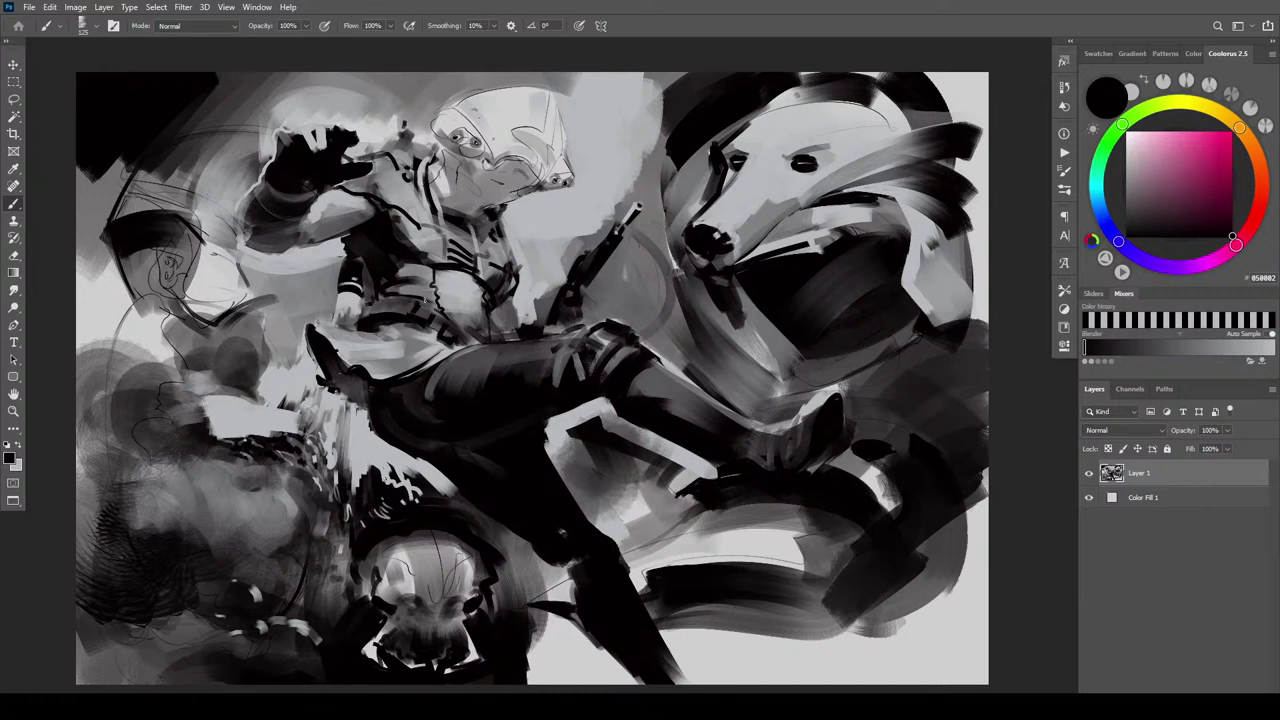
# Dab light grey pouch shapes onto the belt and separate them with near-black strokes
pyautogui.keyDown('alt'); pyautogui.click(446, 332); pyautogui.keyUp('alt')
pyautogui.moveTo(444, 336)
pyautogui.mouseDown()
pyautogui.moveTo(452, 324)
pyautogui.moveTo(430, 306)
pyautogui.mouseUp()
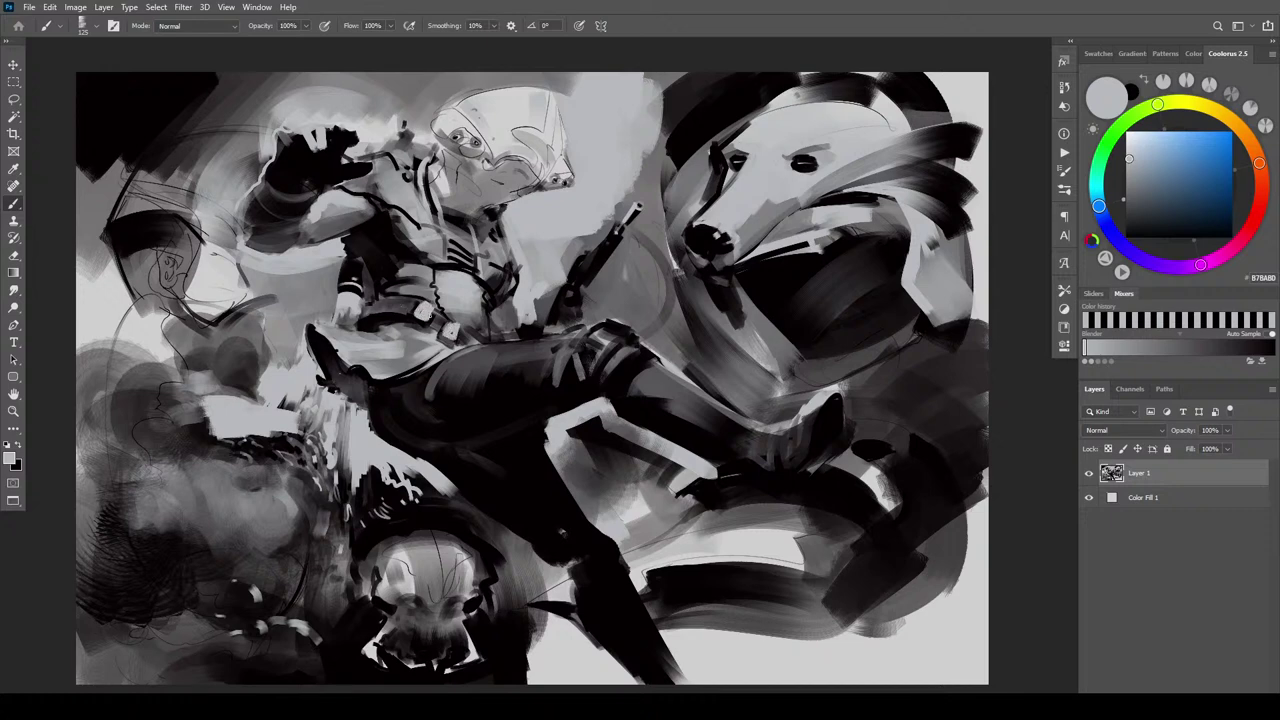
pyautogui.press('x')
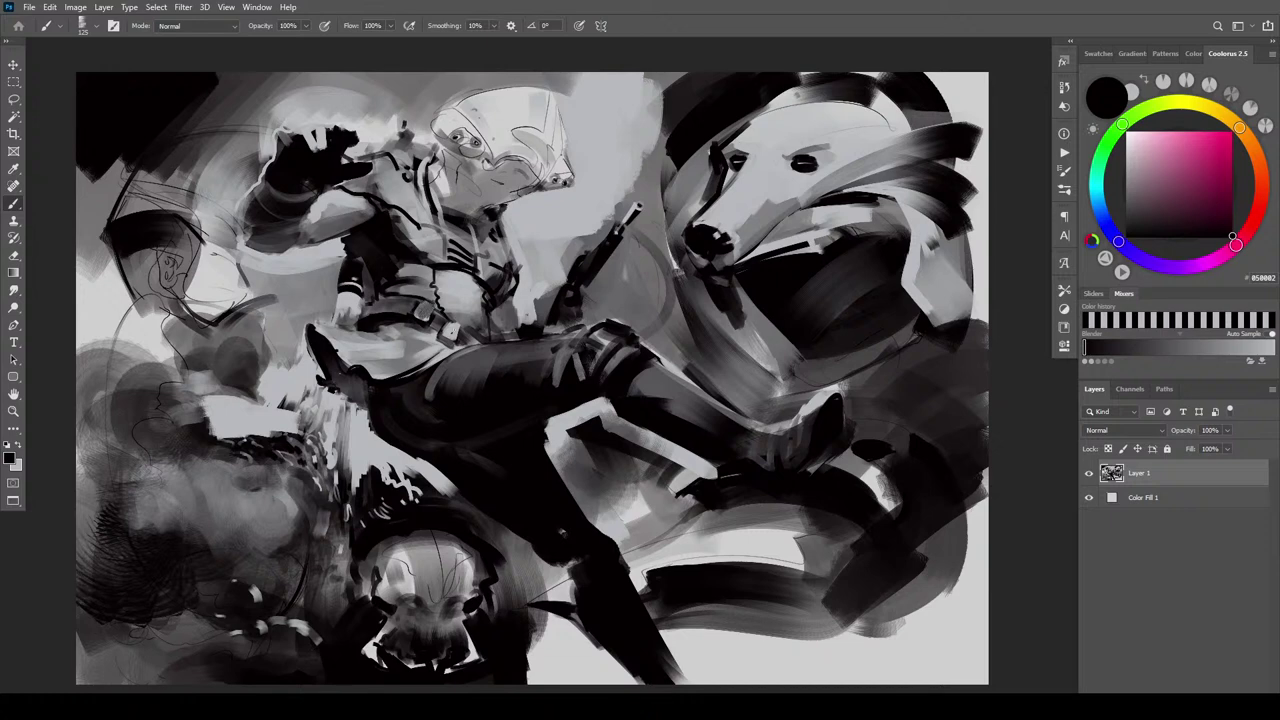
pyautogui.moveTo(454, 324)
pyautogui.mouseDown()
pyautogui.moveTo(453, 341)
pyautogui.moveTo(478, 338)
pyautogui.mouseUp()
# Sample light grey and use a small brush to add thin light and near-black fold lines on the belly
pyautogui.keyDown('alt'); pyautogui.click(476, 340); pyautogui.keyUp('alt')
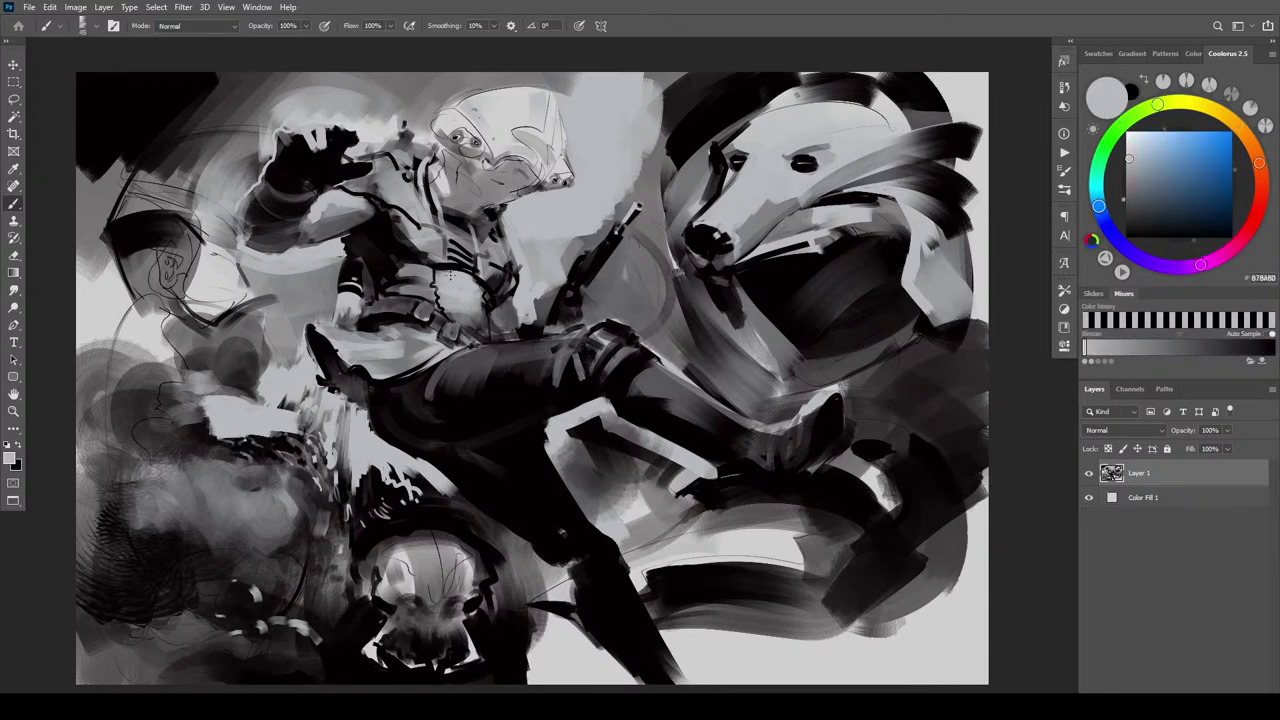
pyautogui.keyDown('alt'); pyautogui.click(450, 272); pyautogui.keyUp('alt')
pyautogui.press('x')
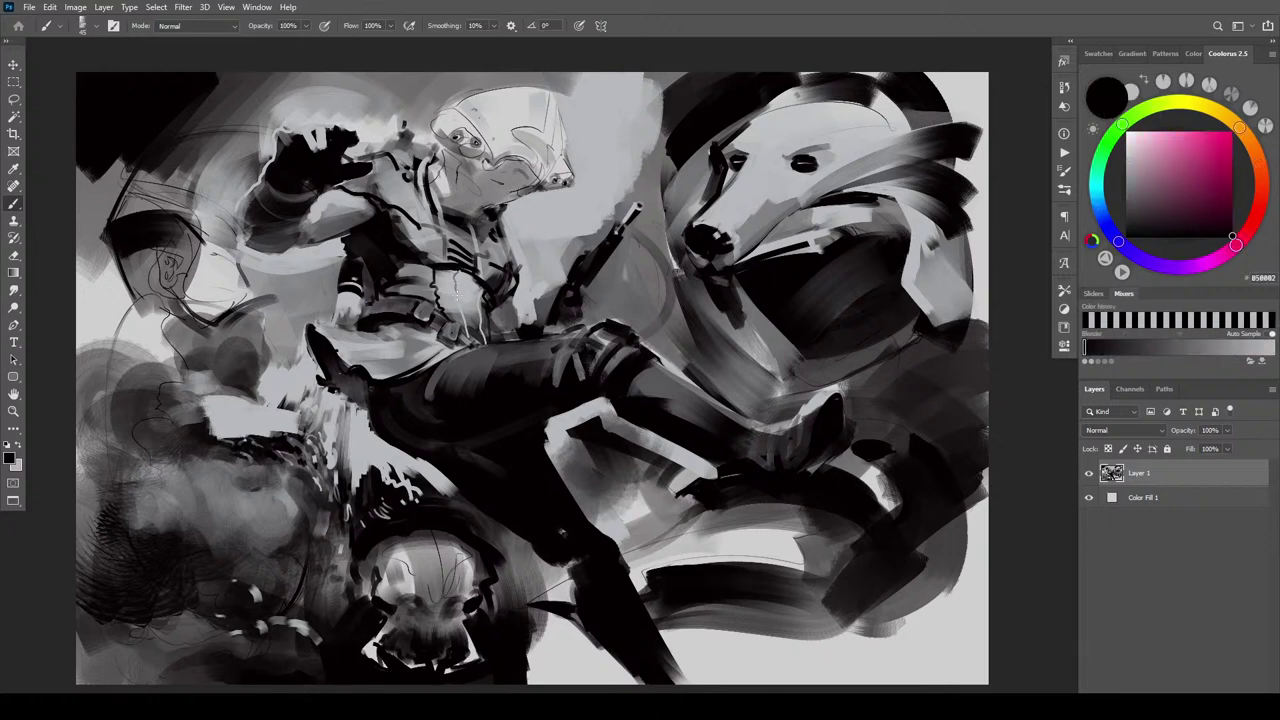
pyautogui.moveTo(461, 306); pyautogui.dragTo(470, 338)
pyautogui.moveTo(485, 285); pyautogui.dragTo(483, 329)
# Enlarge the brush to 500 and darken the figure's hip and lowered thigh with near-black strokes
pyautogui.moveTo(433, 443); pyautogui.dragTo(484, 438)
pyautogui.press(']')
pyautogui.press(']')
pyautogui.press(']')
pyautogui.press(']')
pyautogui.press(']')
pyautogui.press(']')
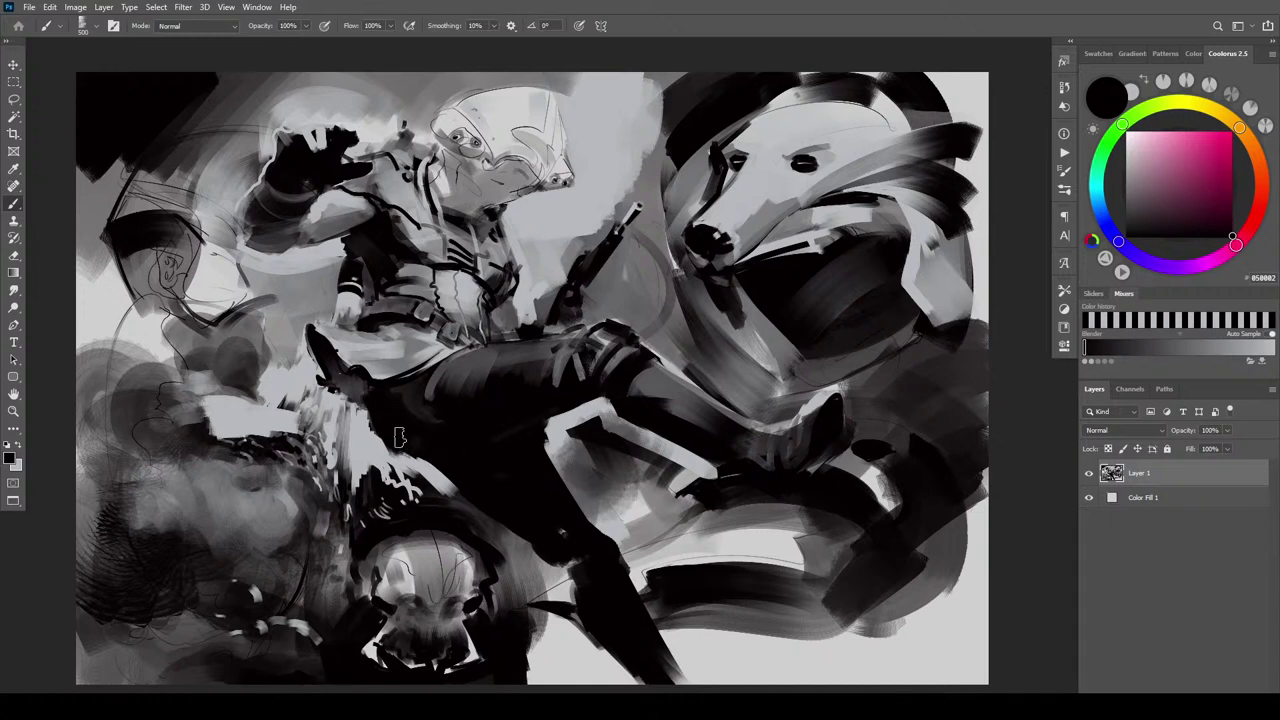
pyautogui.moveTo(373, 415)
pyautogui.mouseDown()
pyautogui.moveTo(412, 465)
pyautogui.moveTo(527, 516)
pyautogui.mouseUp()
pyautogui.moveTo(429, 464); pyautogui.dragTo(547, 546)
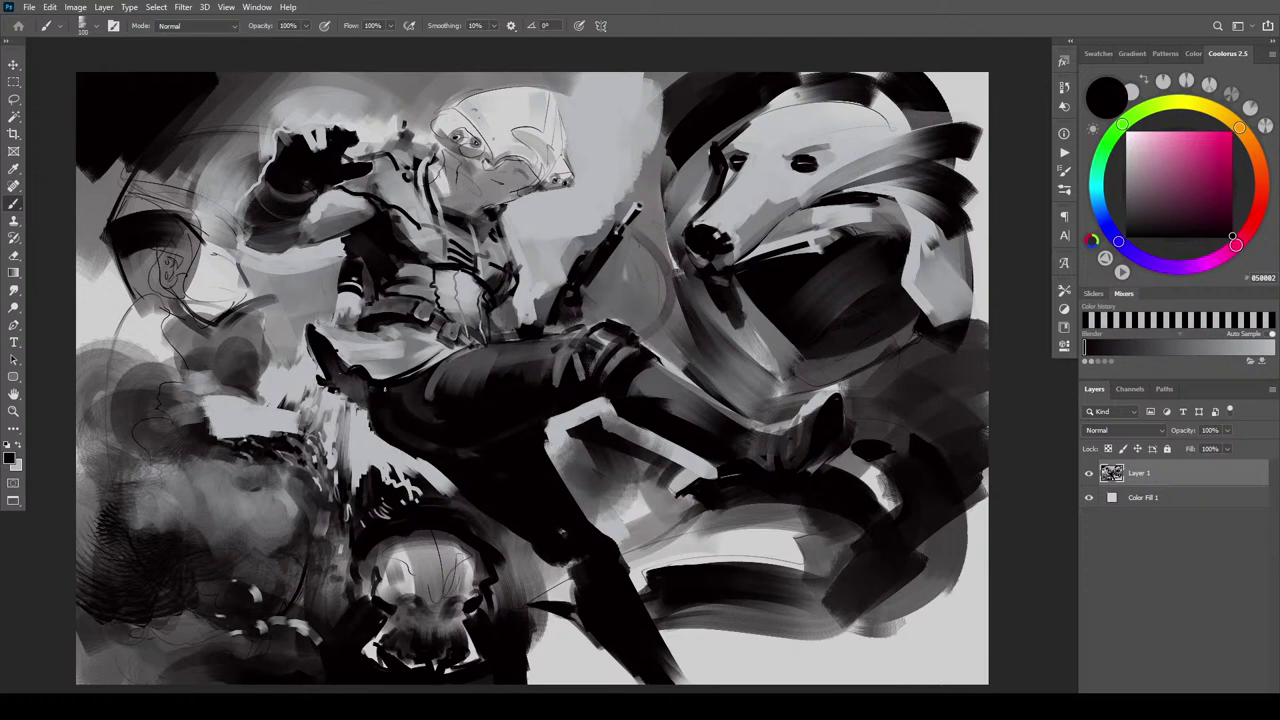
# With a 300 brush, reshape the underside of the hip and thigh, alternating near-black strokes with sampled light grey
pyautogui.press(']')
pyautogui.press(']')
pyautogui.press(']')
pyautogui.moveTo(424, 445); pyautogui.dragTo(382, 433)
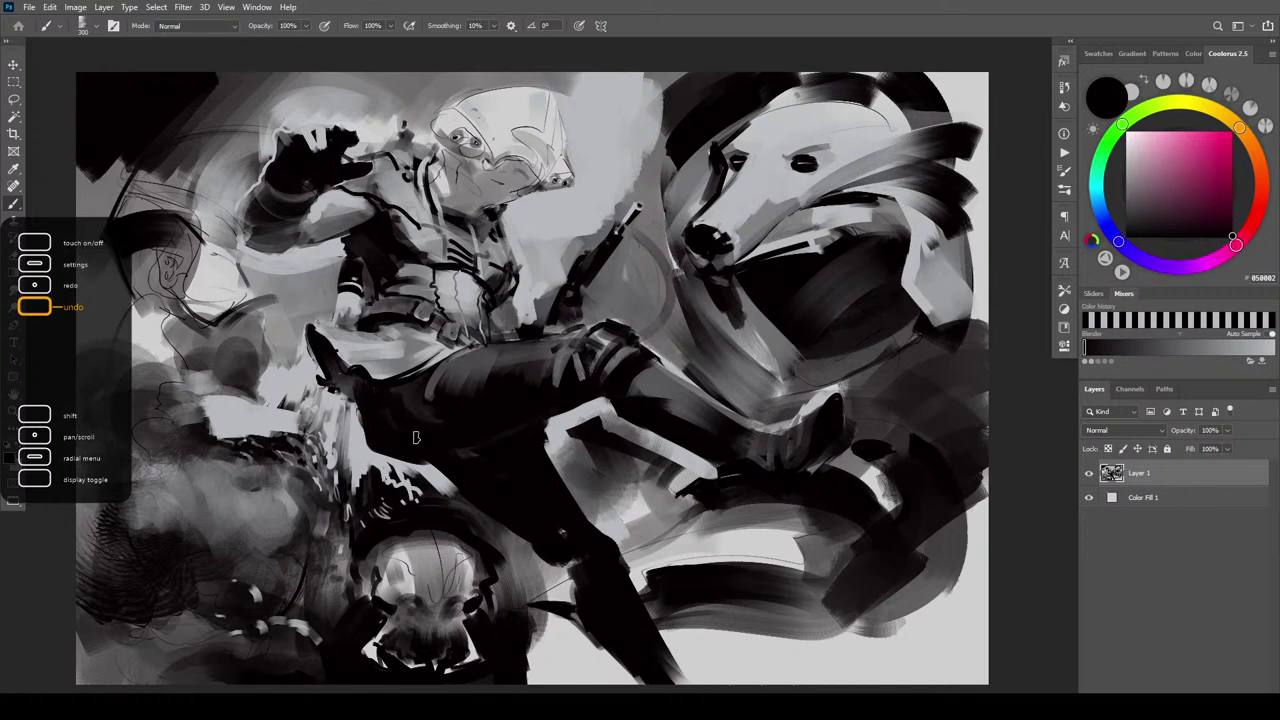
pyautogui.keyDown('alt'); pyautogui.click(394, 472); pyautogui.keyUp('alt')
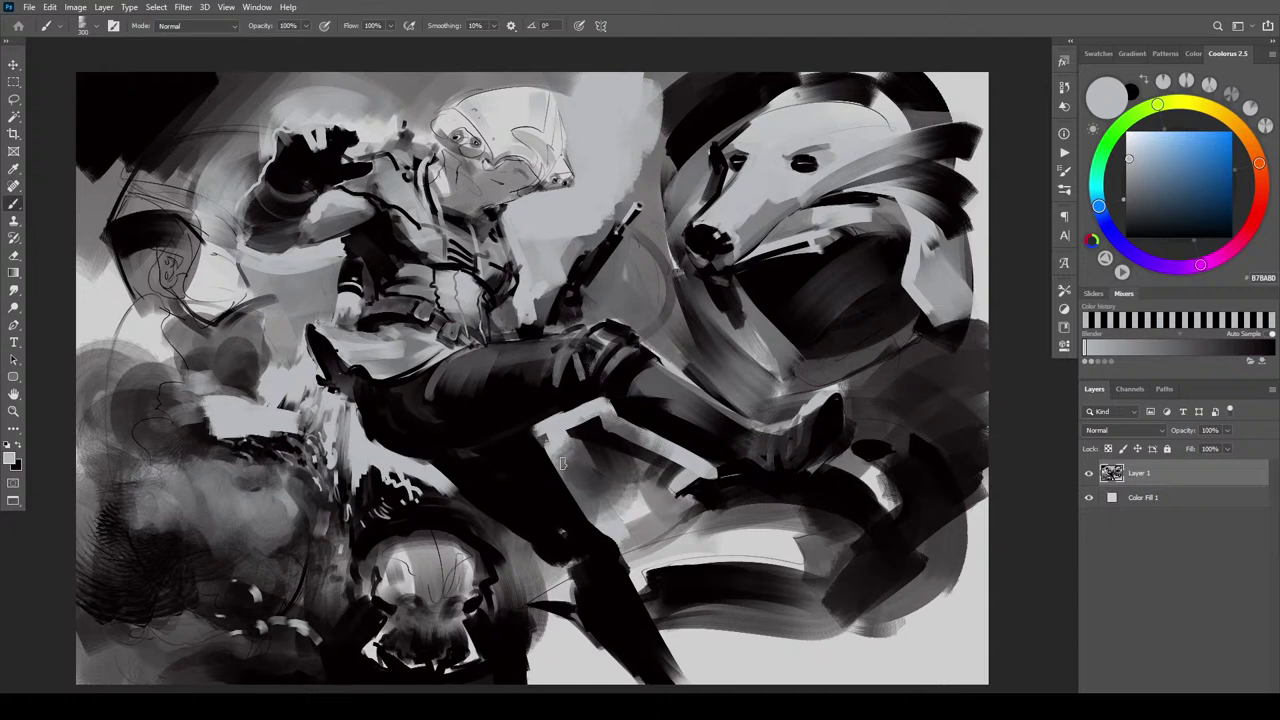
pyautogui.keyDown('alt'); pyautogui.click(548, 450); pyautogui.keyUp('alt')
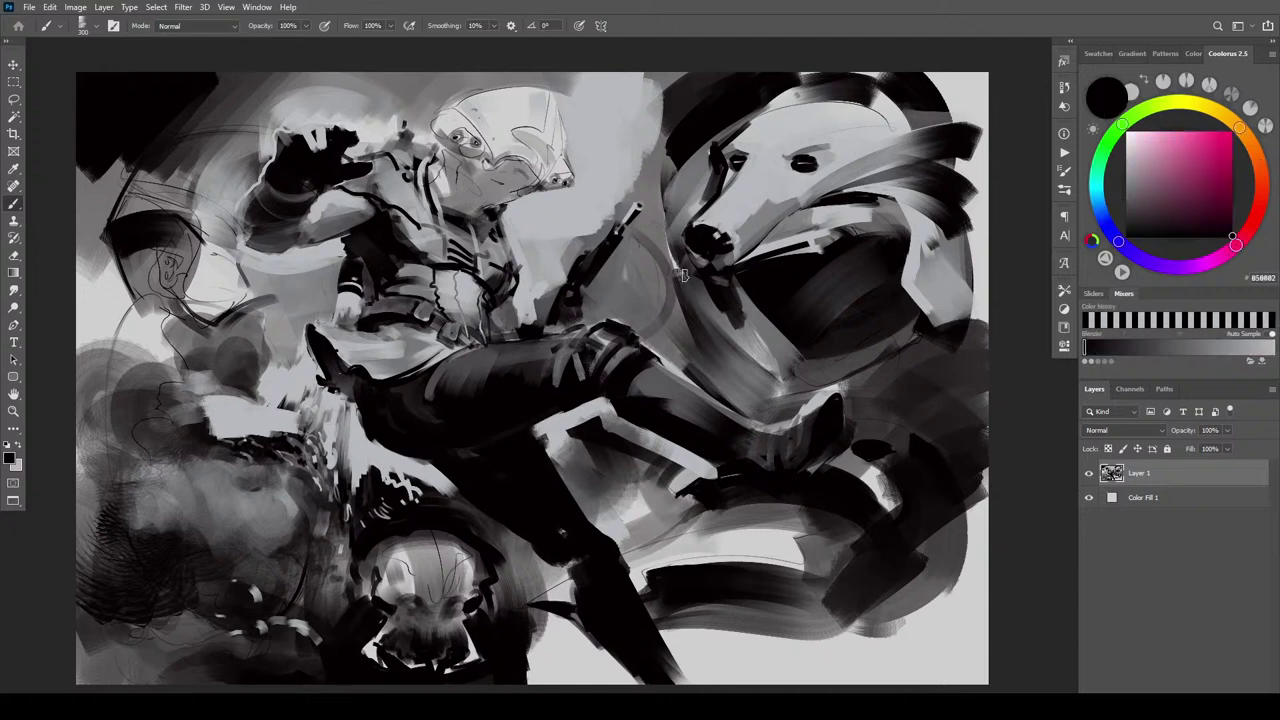
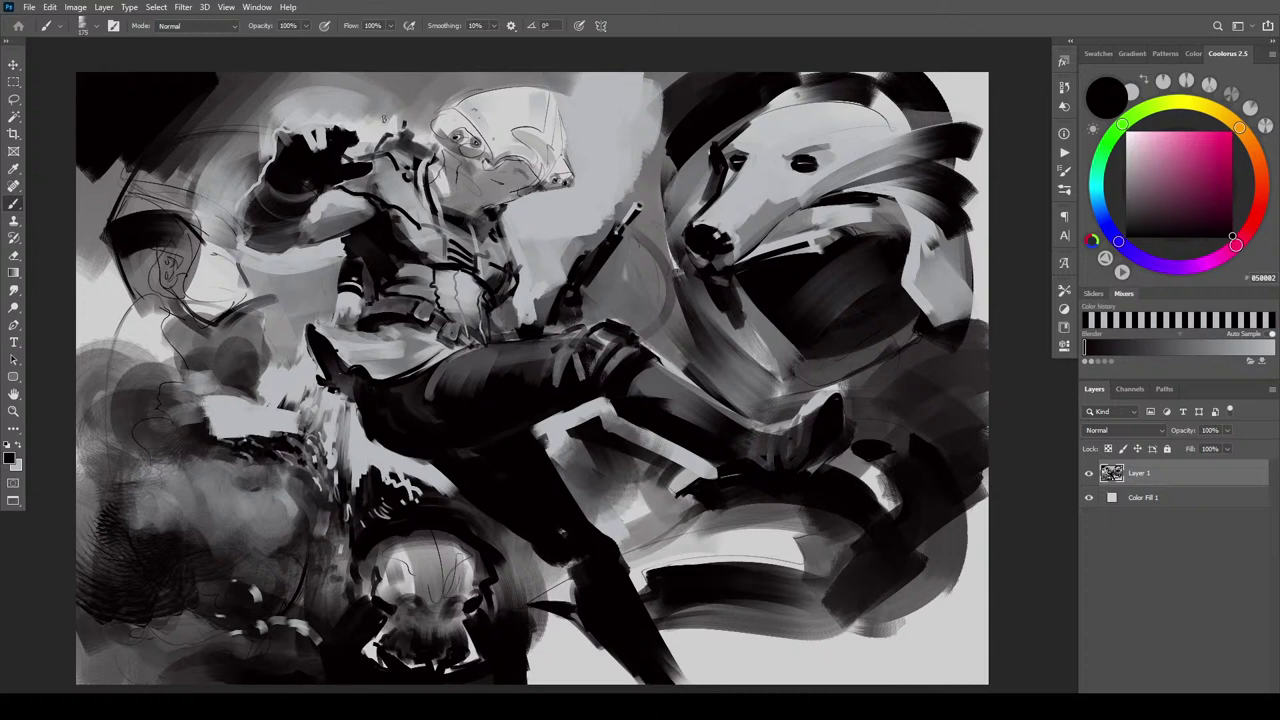
# Darken the background above and beside the raised hand with loose near-black strokes
pyautogui.moveTo(398, 97)
pyautogui.mouseDown()
pyautogui.moveTo(370, 140)
pyautogui.moveTo(399, 88)
pyautogui.moveTo(405, 130)
pyautogui.moveTo(428, 130)
pyautogui.moveTo(418, 140)
pyautogui.moveTo(455, 88)
pyautogui.moveTo(427, 118)
pyautogui.moveTo(508, 75)
pyautogui.moveTo(407, 108)
pyautogui.moveTo(384, 88)
pyautogui.moveTo(368, 133)
pyautogui.moveTo(328, 113)
pyautogui.moveTo(280, 123)
pyautogui.moveTo(337, 102)
pyautogui.moveTo(301, 106)
pyautogui.moveTo(322, 93)
pyautogui.moveTo(315, 107)
pyautogui.moveTo(347, 106)
pyautogui.moveTo(272, 110)
pyautogui.moveTo(262, 154)
pyautogui.moveTo(224, 140)
pyautogui.mouseUp()
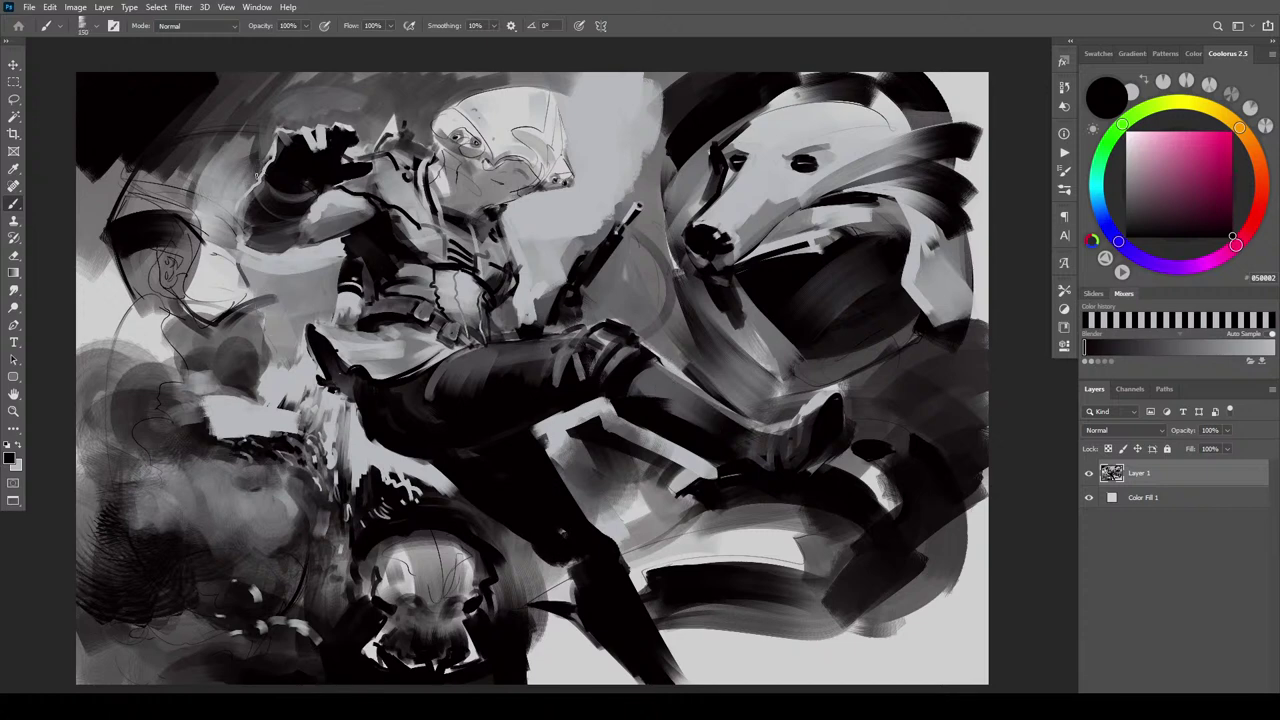
pyautogui.moveTo(260, 172); pyautogui.dragTo(246, 226)
pyautogui.hotkey('ctrl', 'z')
# Sample light grey, trim the outer edge of the raised forearm, and brighten the background beside it with a larger brush
pyautogui.keyDown('alt'); pyautogui.click(236, 212); pyautogui.keyUp('alt')
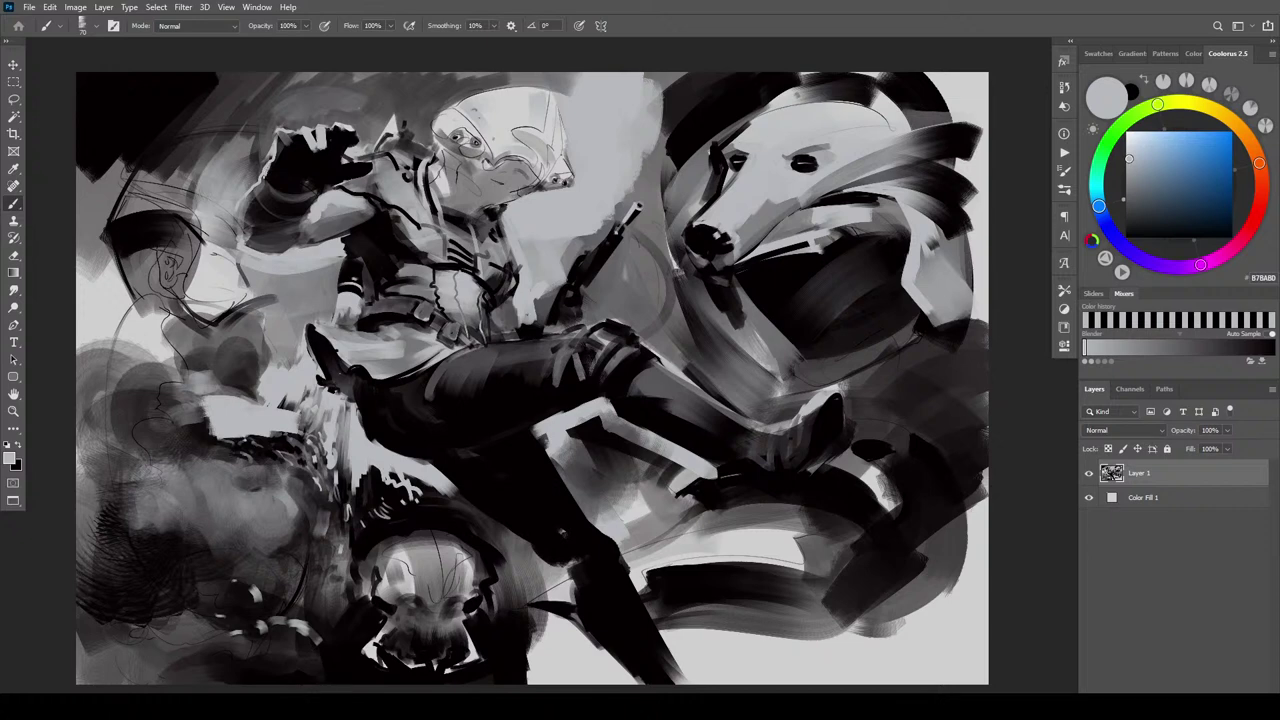
pyautogui.moveTo(249, 207); pyautogui.dragTo(239, 221)
pyautogui.press(']')
pyautogui.press(']')
pyautogui.press(']')
pyautogui.press(']')
pyautogui.press(']')
pyautogui.press(']')
pyautogui.press(']')
pyautogui.press(']')
pyautogui.press(']')
pyautogui.press(']')
pyautogui.press(']')
pyautogui.moveTo(250, 148); pyautogui.dragTo(236, 182)
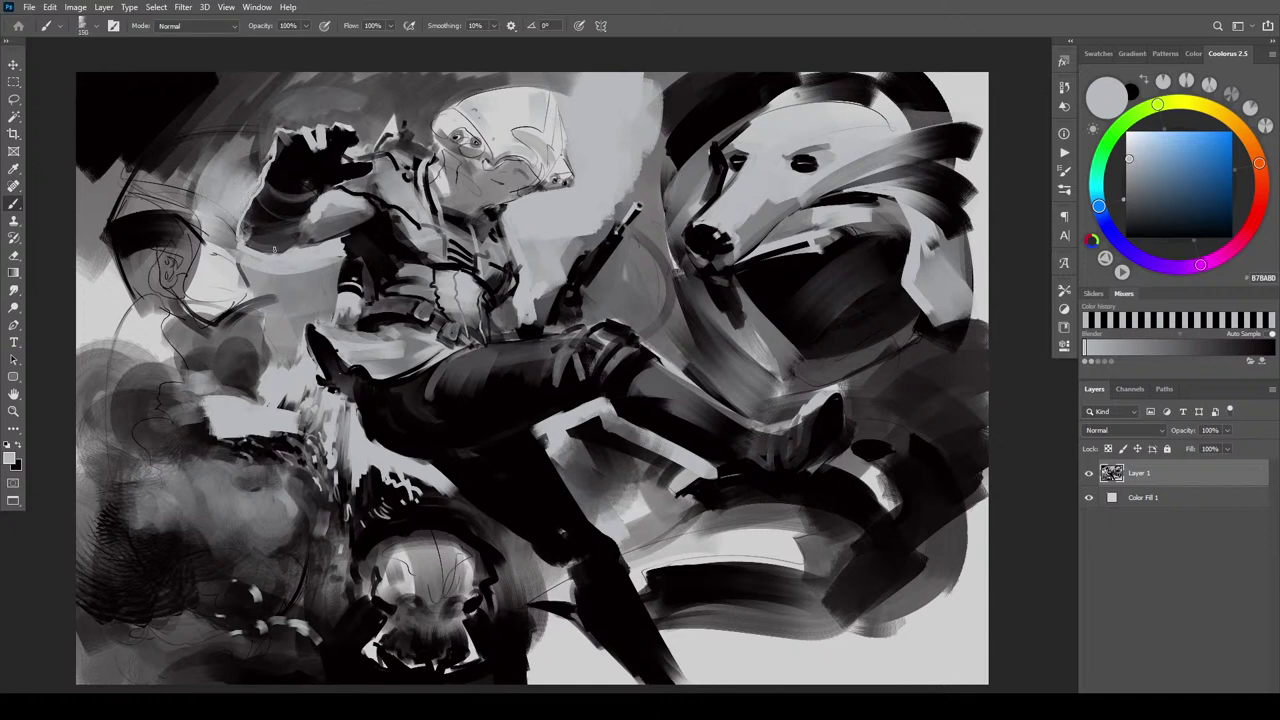
# With a 200 brush, reshape the raised forearm's glove and sleeve toward the elbow, alternating sampled near-black and light grey
pyautogui.press(']')
pyautogui.press(']')
pyautogui.keyDown('alt'); pyautogui.click(294, 214); pyautogui.keyUp('alt')
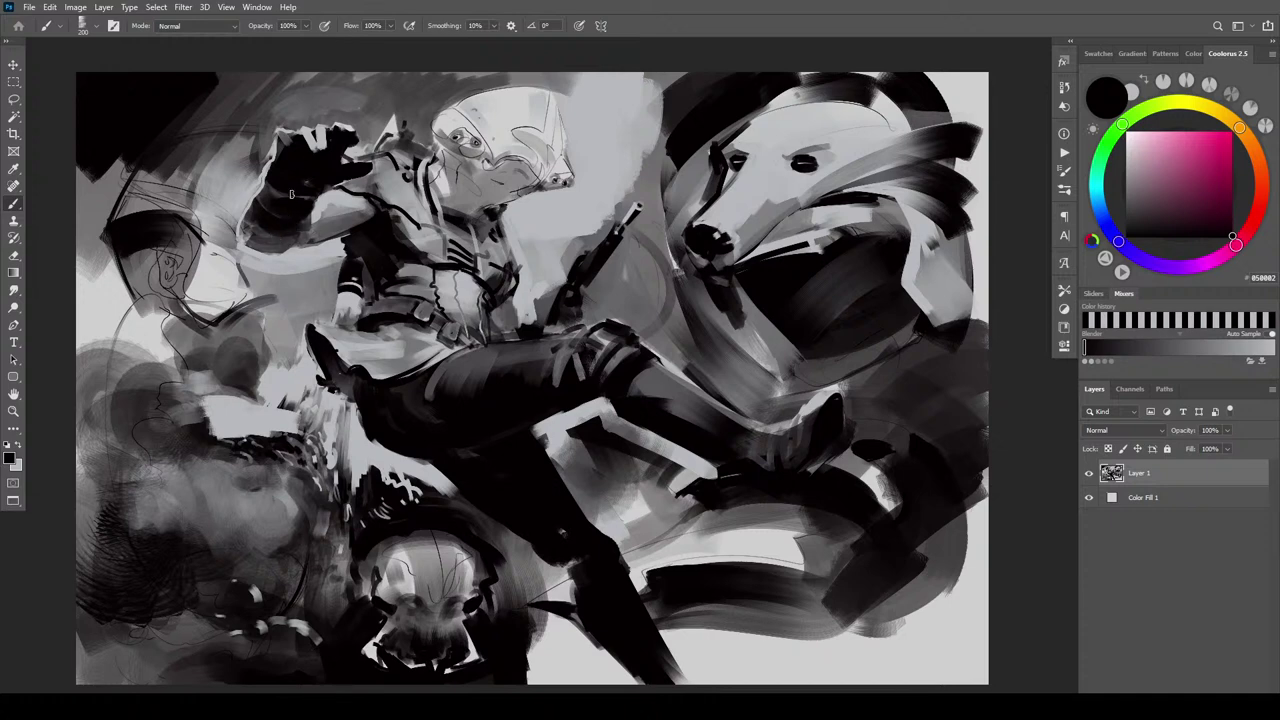
pyautogui.press('x')
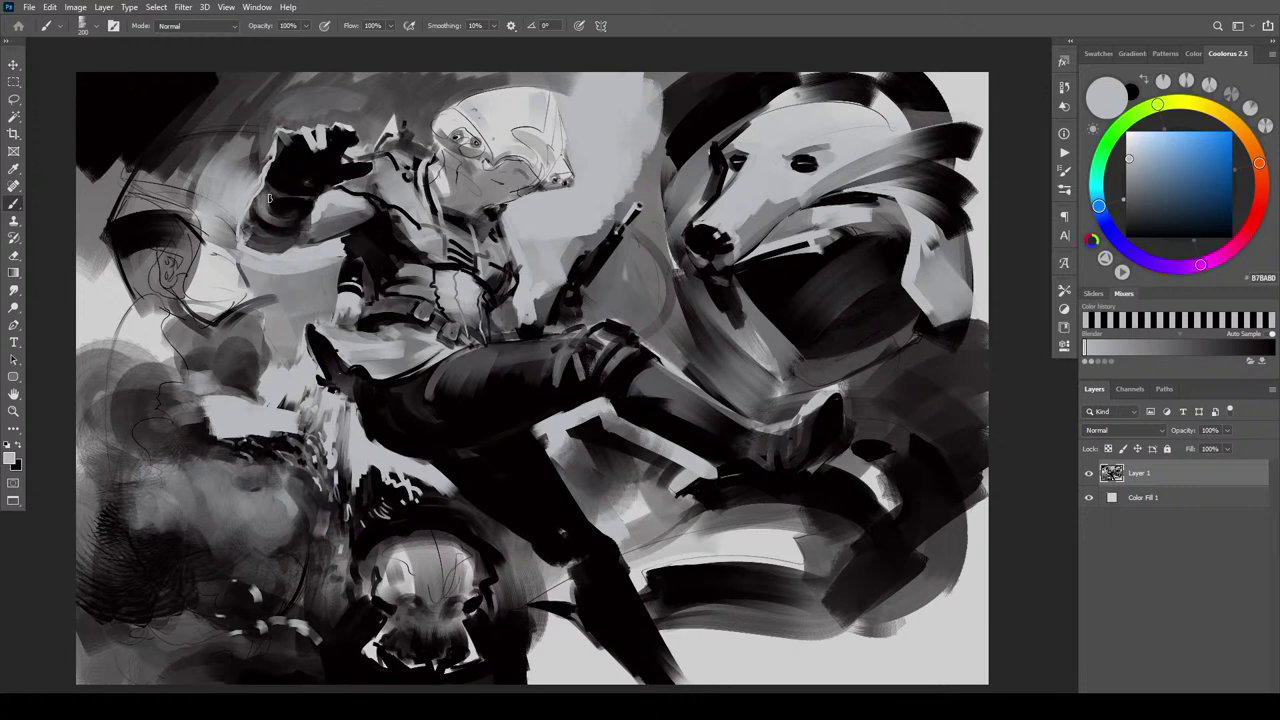
pyautogui.keyDown('alt'); pyautogui.click(268, 205); pyautogui.keyUp('alt')
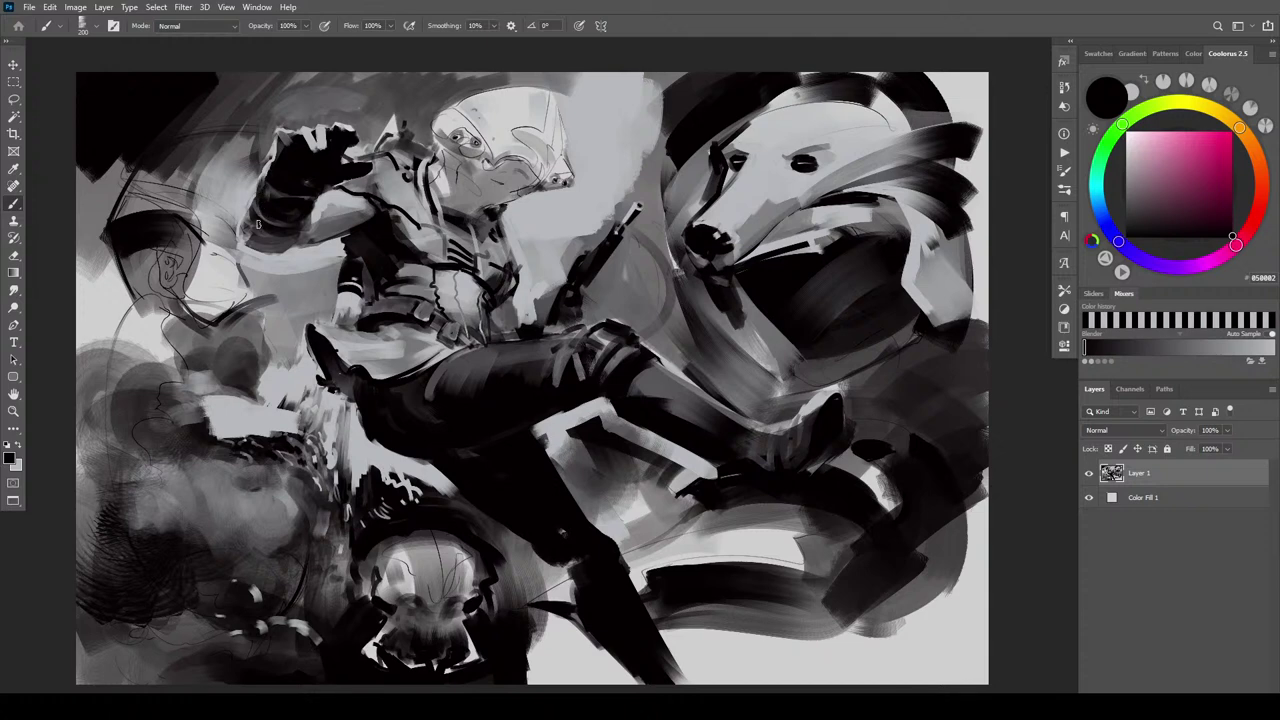
pyautogui.keyDown('alt'); pyautogui.click(258, 226); pyautogui.keyUp('alt')
pyautogui.moveTo(257, 222)
pyautogui.mouseDown()
pyautogui.moveTo(319, 234)
pyautogui.moveTo(292, 248)
pyautogui.mouseUp()
# With a smaller brush, add near-black strokes above the raised hand's fingers and light grey touches along their edges
pyautogui.keyDown('alt'); pyautogui.click(351, 139); pyautogui.keyUp('alt')
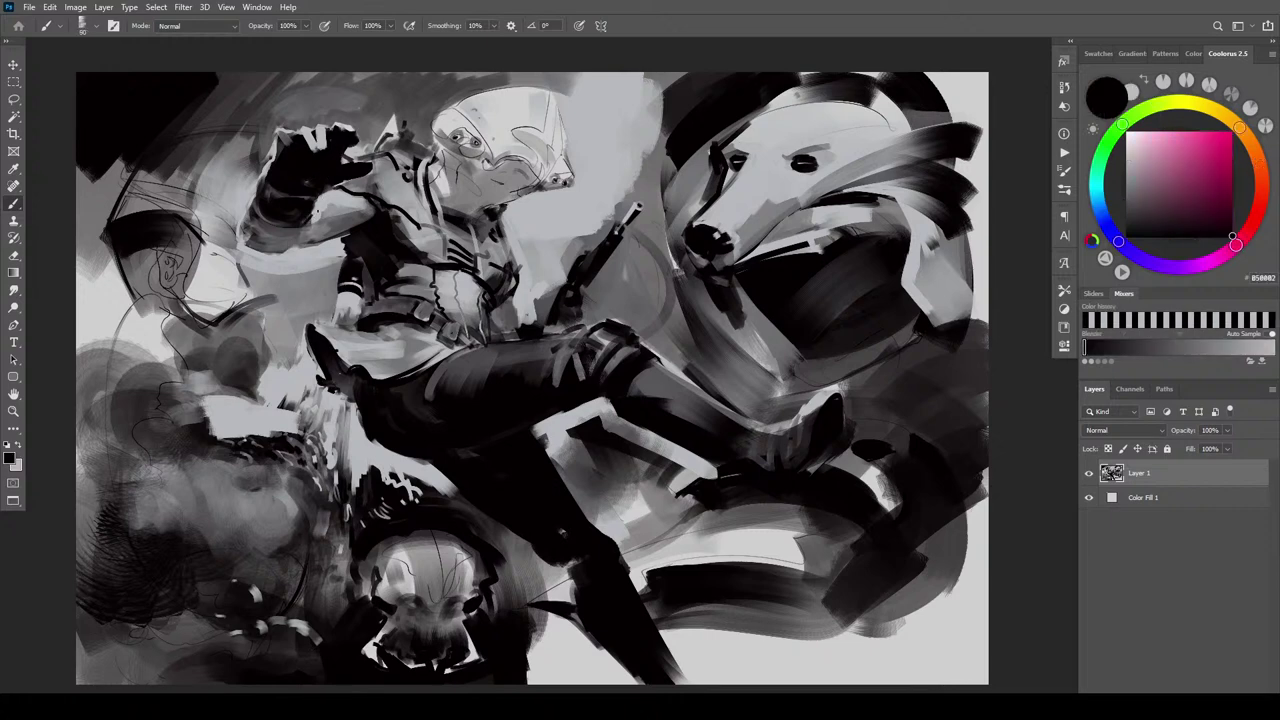
pyautogui.press('x')
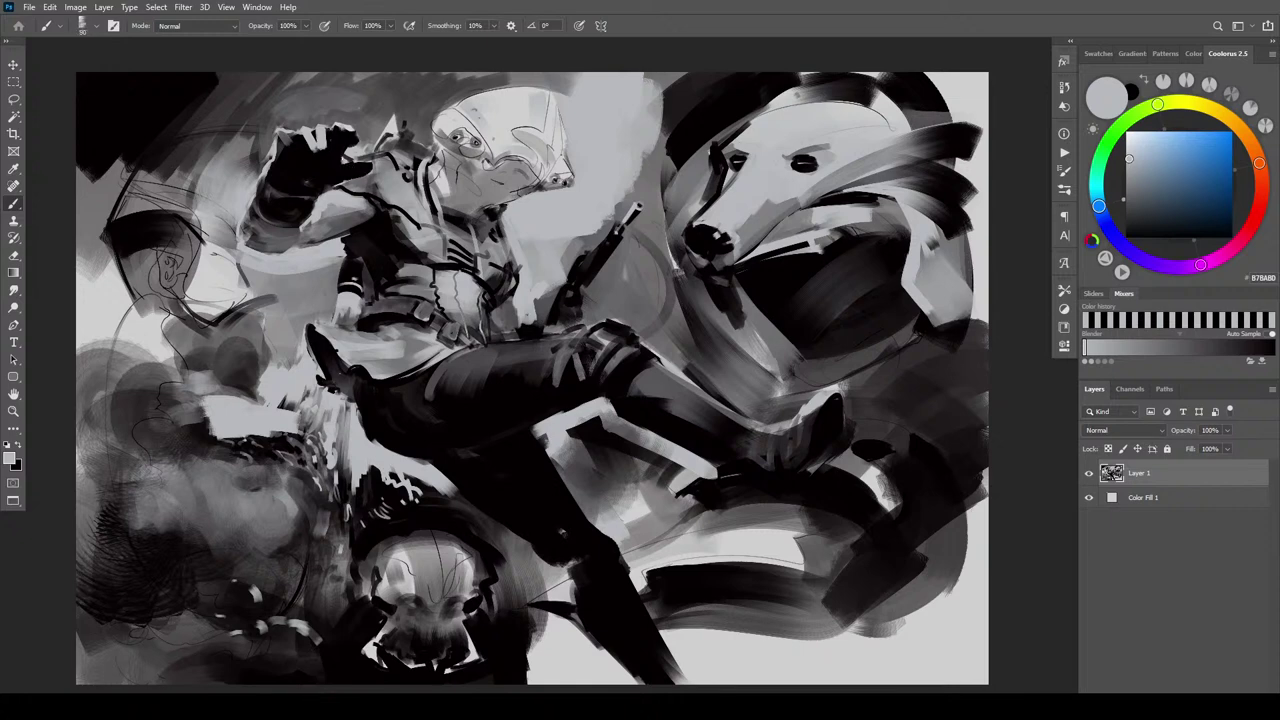
pyautogui.press('[')
pyautogui.press('x')
pyautogui.moveTo(350, 123)
pyautogui.mouseDown()
pyautogui.moveTo(359, 136)
pyautogui.moveTo(364, 119)
pyautogui.mouseUp()
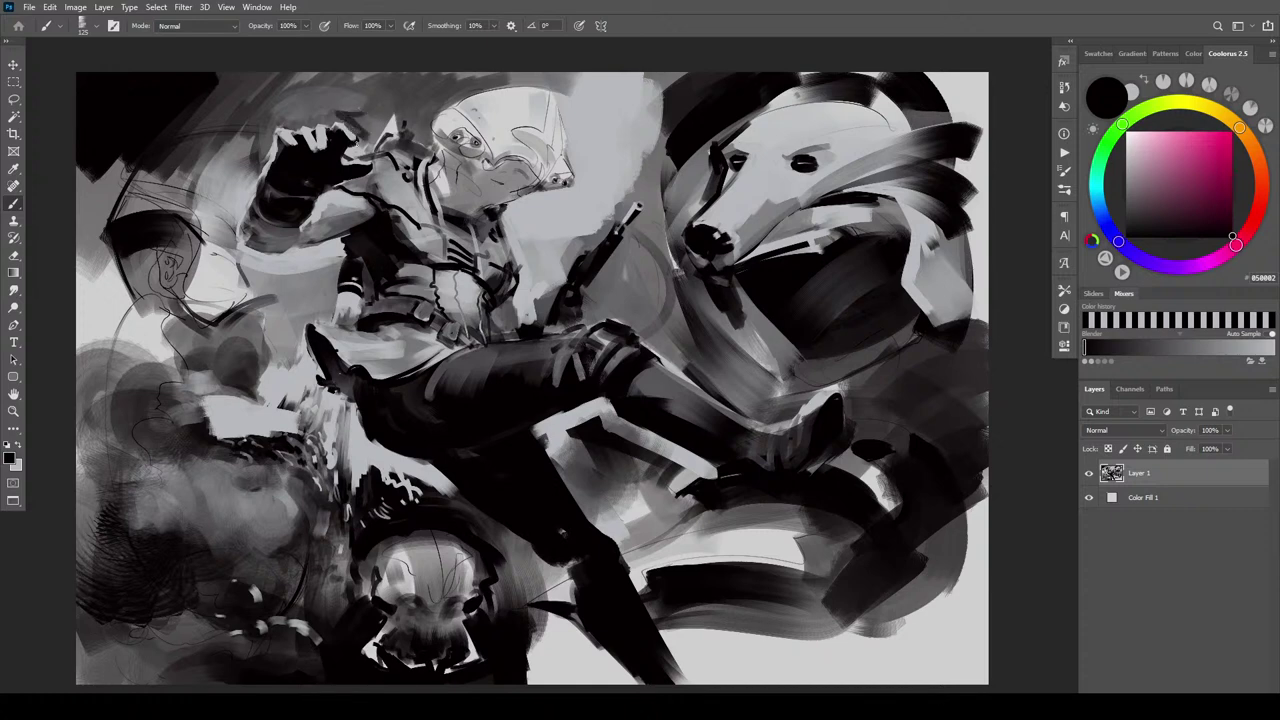
pyautogui.press('x')
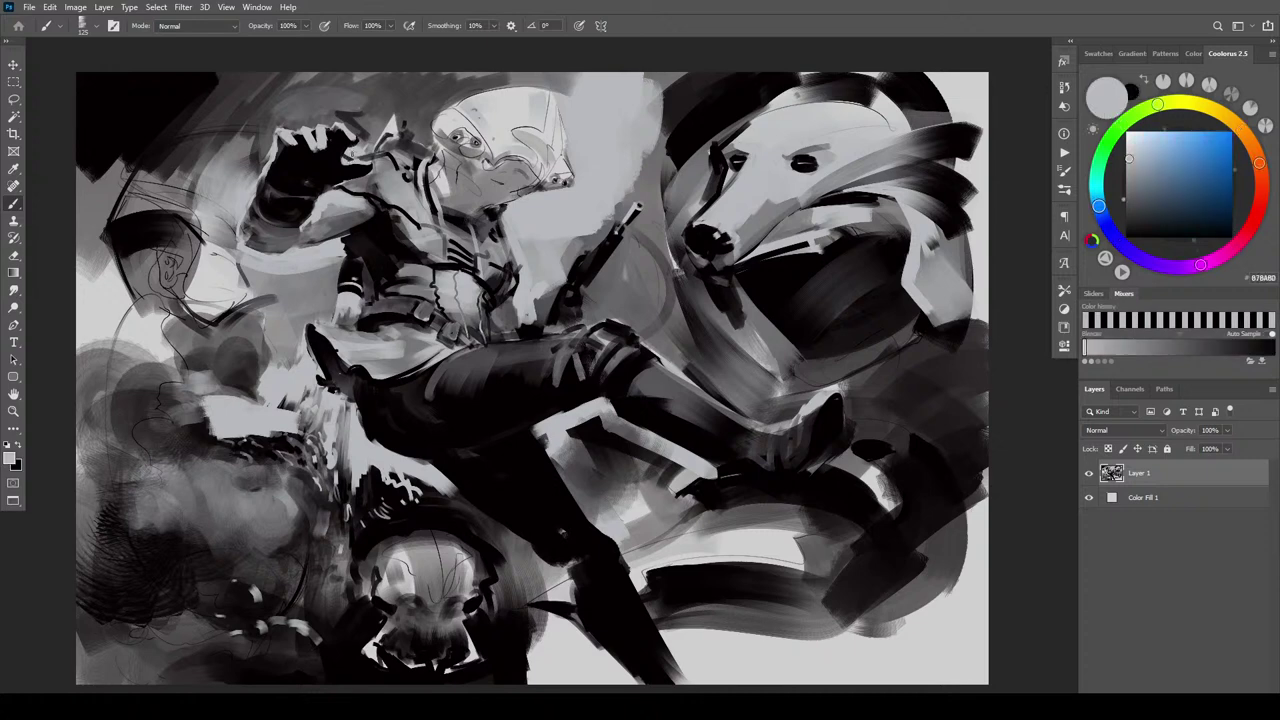
pyautogui.moveTo(340, 151); pyautogui.dragTo(356, 145)
pyautogui.press('x')
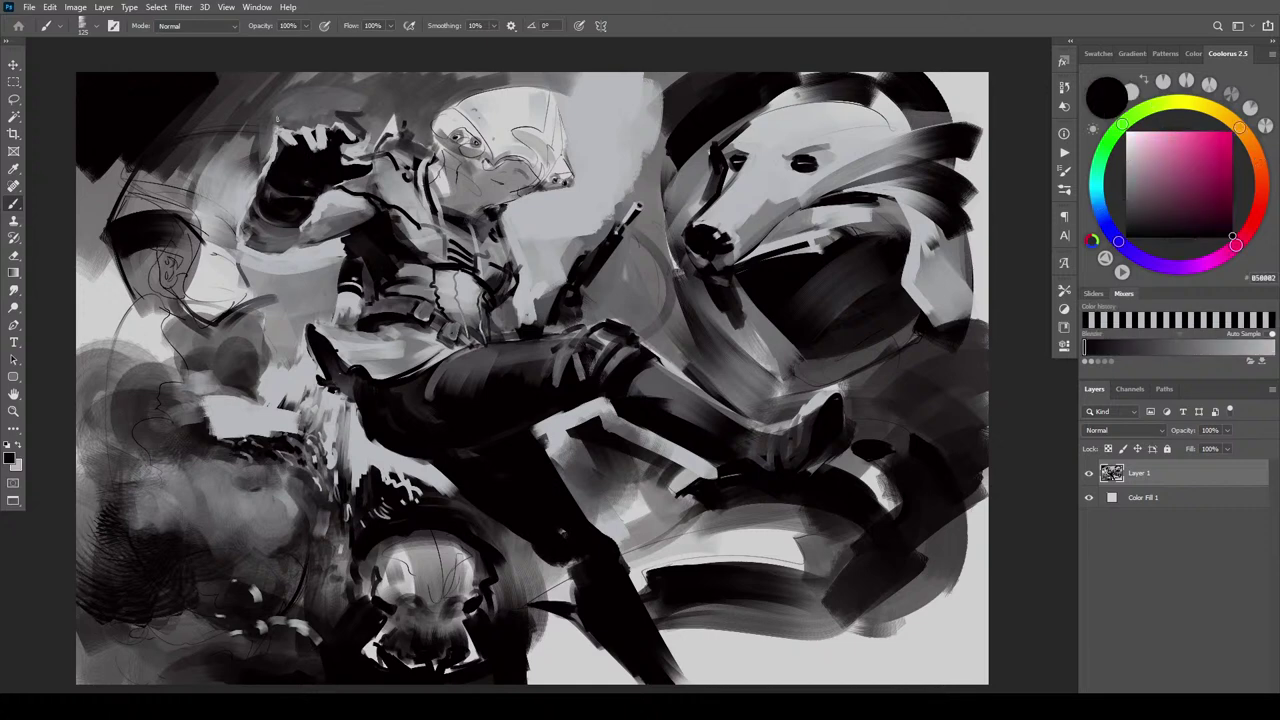
# Paint a dark stroke on the outer edge of the raised gloved hand and ready a smaller light grey brush
pyautogui.moveTo(287, 126); pyautogui.dragTo(286, 142)
pyautogui.press('[')
pyautogui.press('[')
pyautogui.press('[')
pyautogui.press('[')
pyautogui.press('[')
pyautogui.press('[')
pyautogui.press('[')
pyautogui.press('[')
pyautogui.press('[')
pyautogui.press('[')
pyautogui.press('[')
pyautogui.press('x')
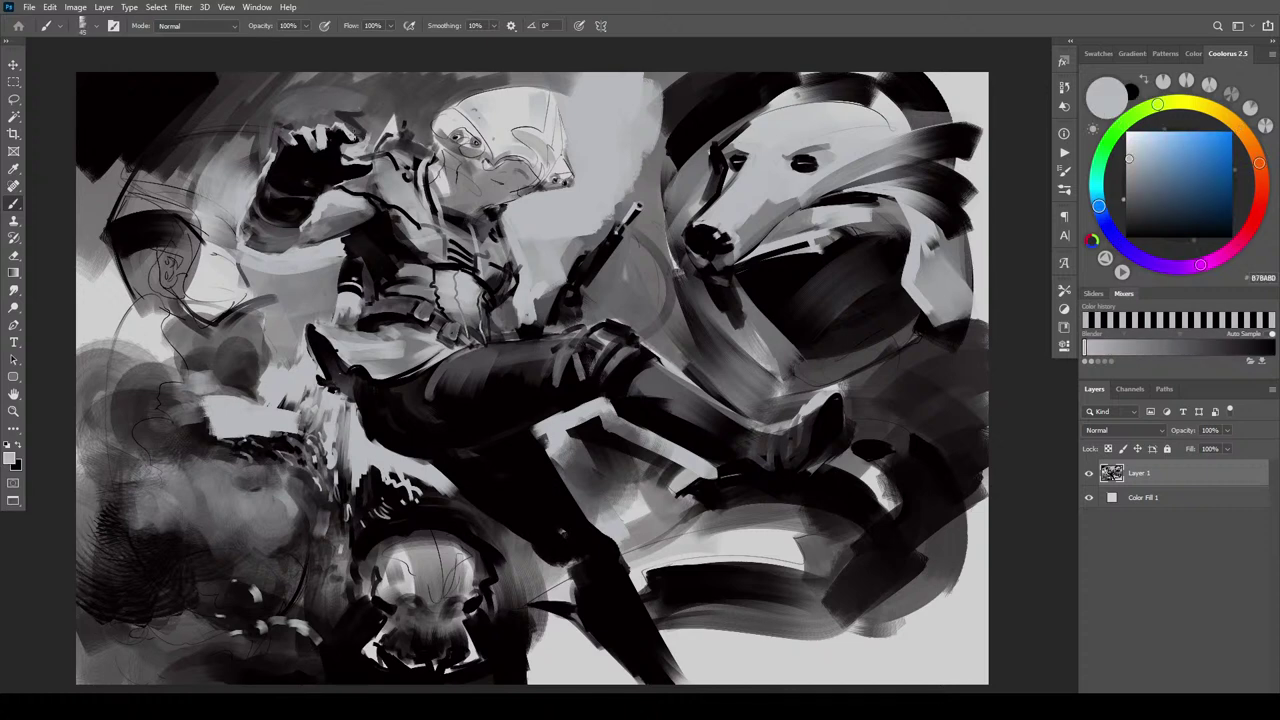
# Paint light grey over the fingertips of the raised hand with a brush enlarged to about 150 px
pyautogui.press(']')
pyautogui.press(']')
pyautogui.press(']')
pyautogui.press(']')
pyautogui.press(']')
pyautogui.press(']')
pyautogui.press(']')
pyautogui.press(']')
pyautogui.press(']')
pyautogui.press(']')
pyautogui.press(']')
pyautogui.moveTo(346, 114); pyautogui.dragTo(364, 130)
pyautogui.press('x')
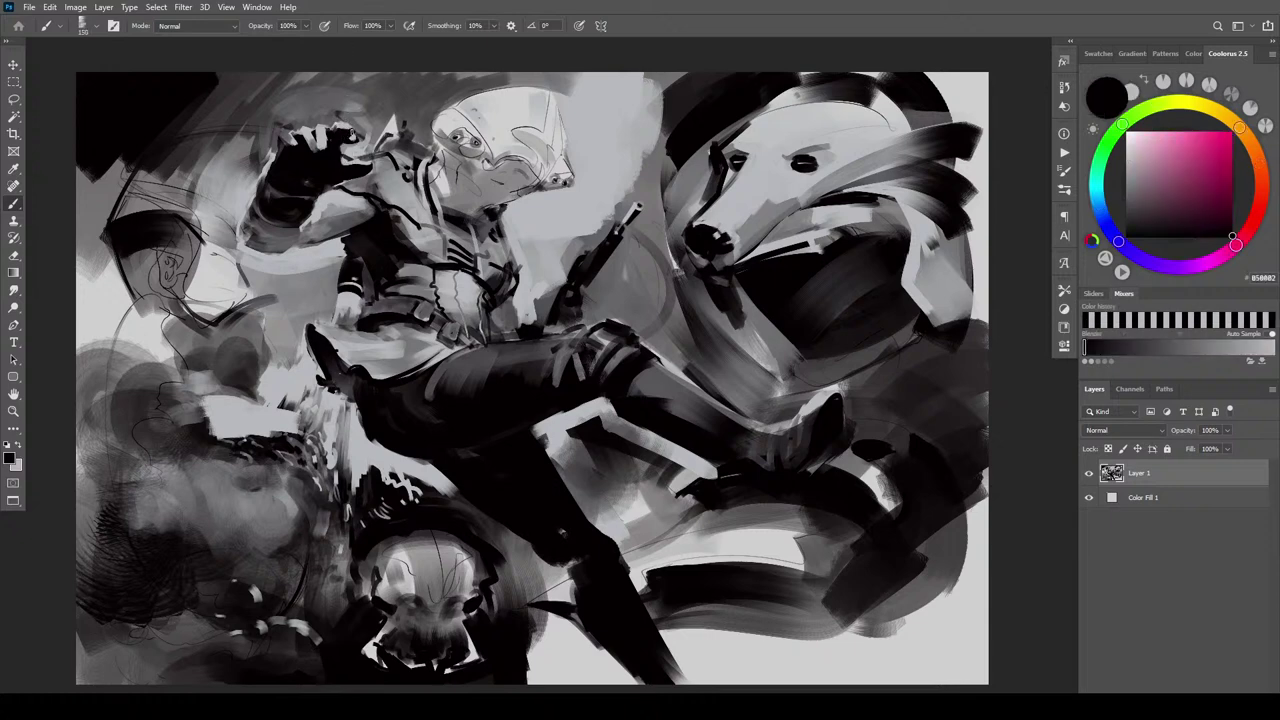
# Refine the raised hand's index fingertip by alternating light grey and near-black strokes
pyautogui.press('x')
pyautogui.moveTo(361, 132); pyautogui.dragTo(353, 136)
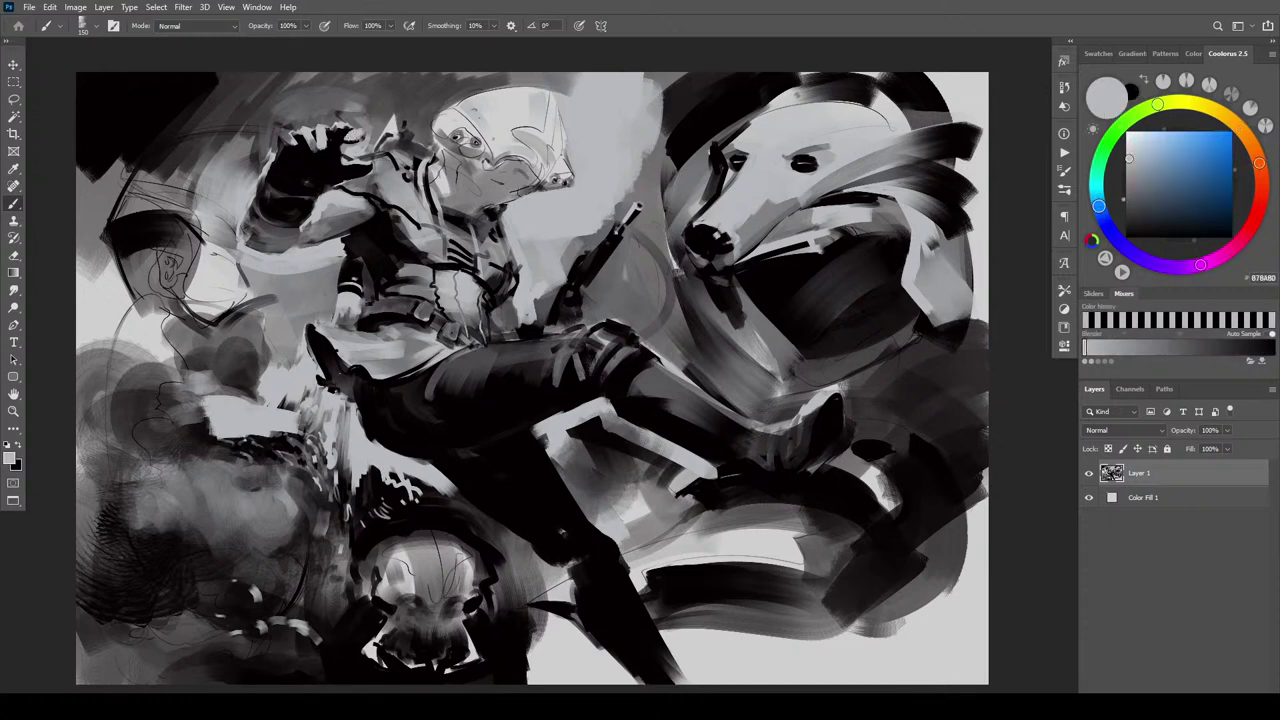
pyautogui.press('x')
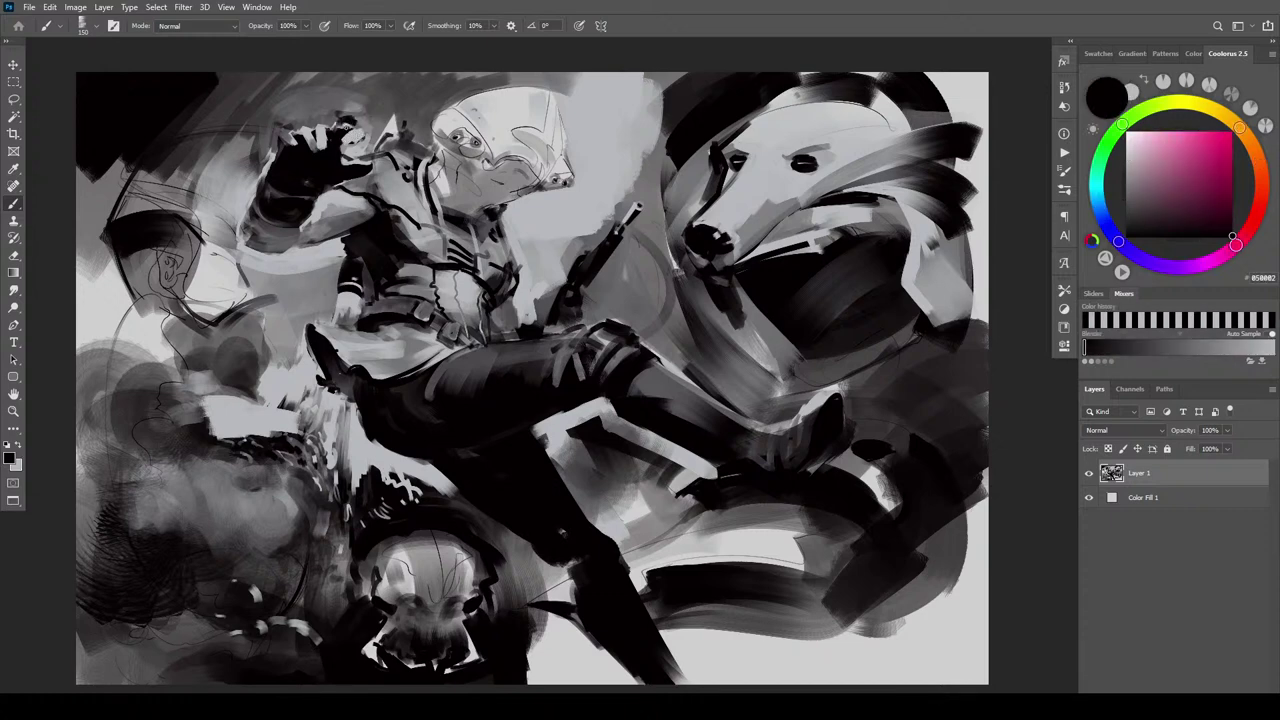
pyautogui.press('x')
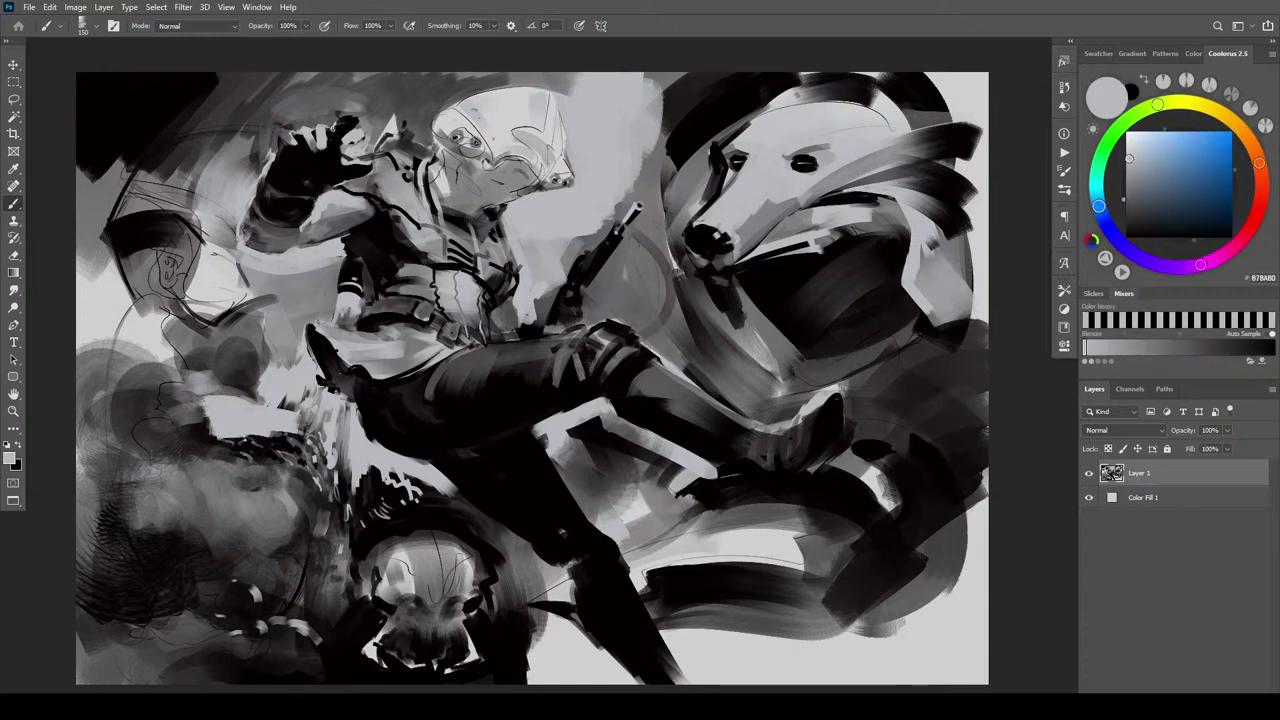
pyautogui.press('x')
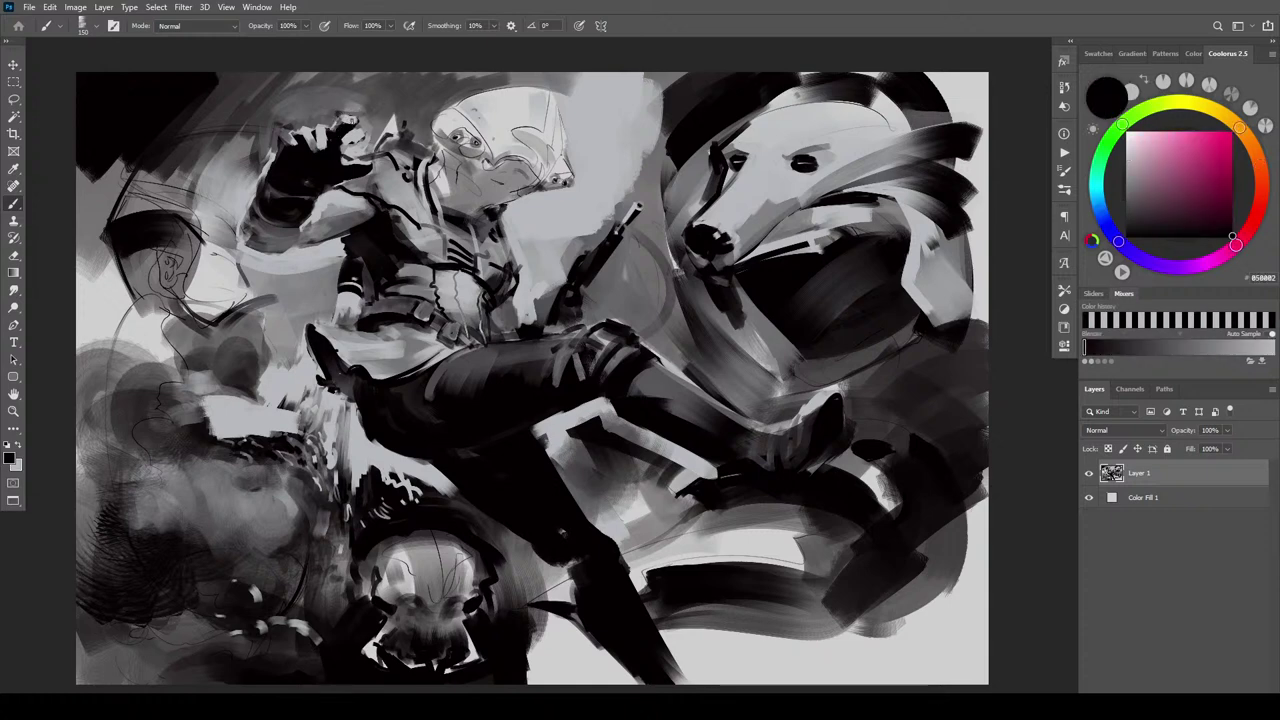
pyautogui.press('x')
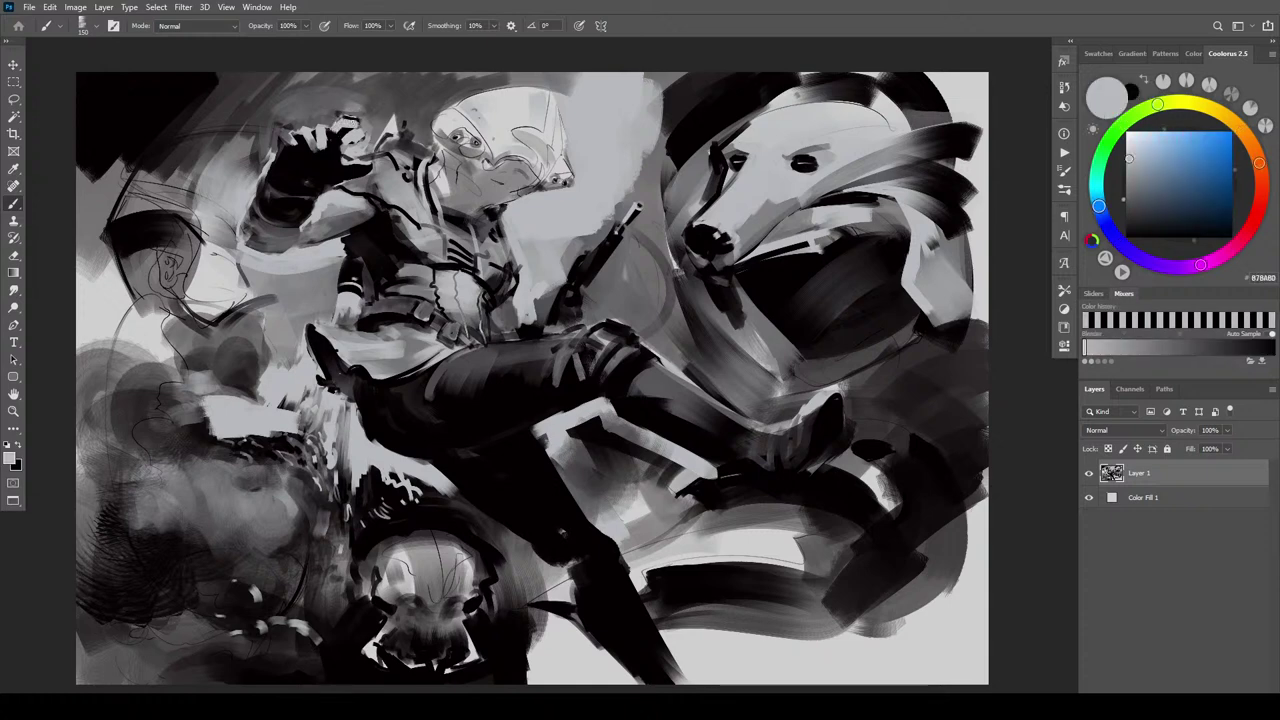
pyautogui.press('x')
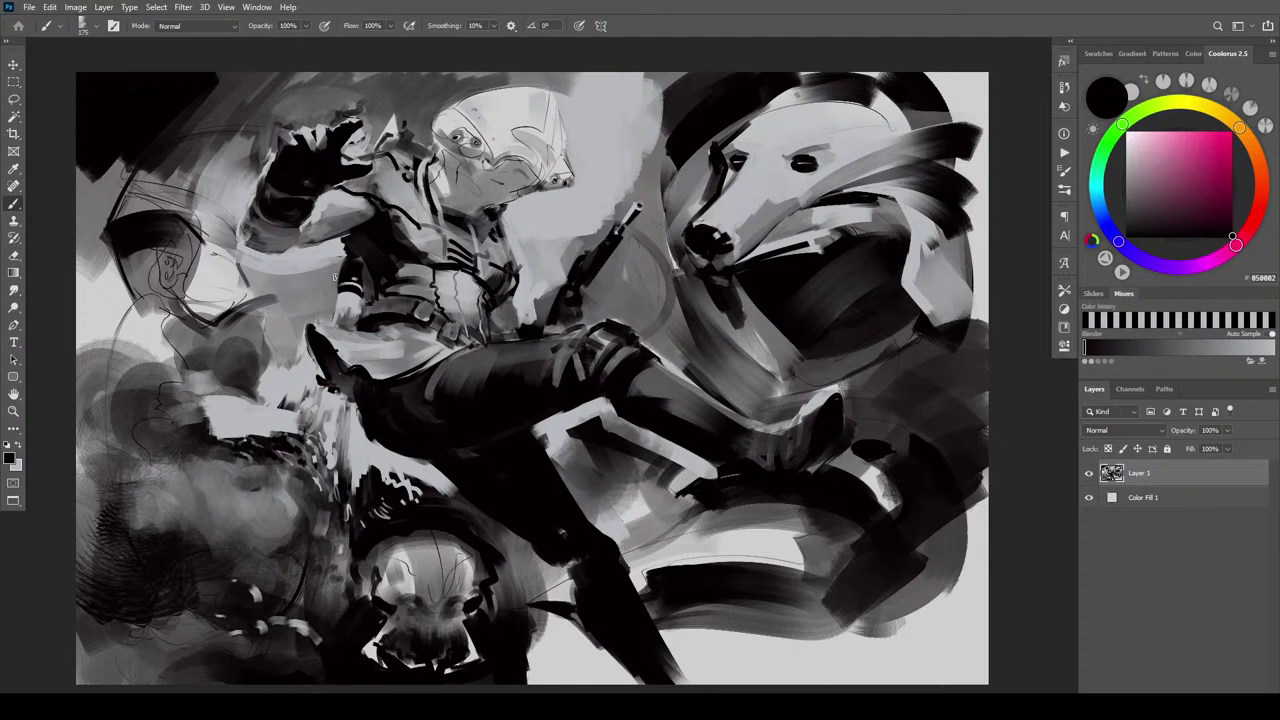
# Rework the outer contour of the raised hand with a near-black stroke and sampled light grey trimming
pyautogui.moveTo(282, 134)
pyautogui.mouseDown()
pyautogui.moveTo(291, 126)
pyautogui.moveTo(276, 154)
pyautogui.mouseUp()
pyautogui.keyDown('alt'); pyautogui.click(289, 139); pyautogui.keyUp('alt')
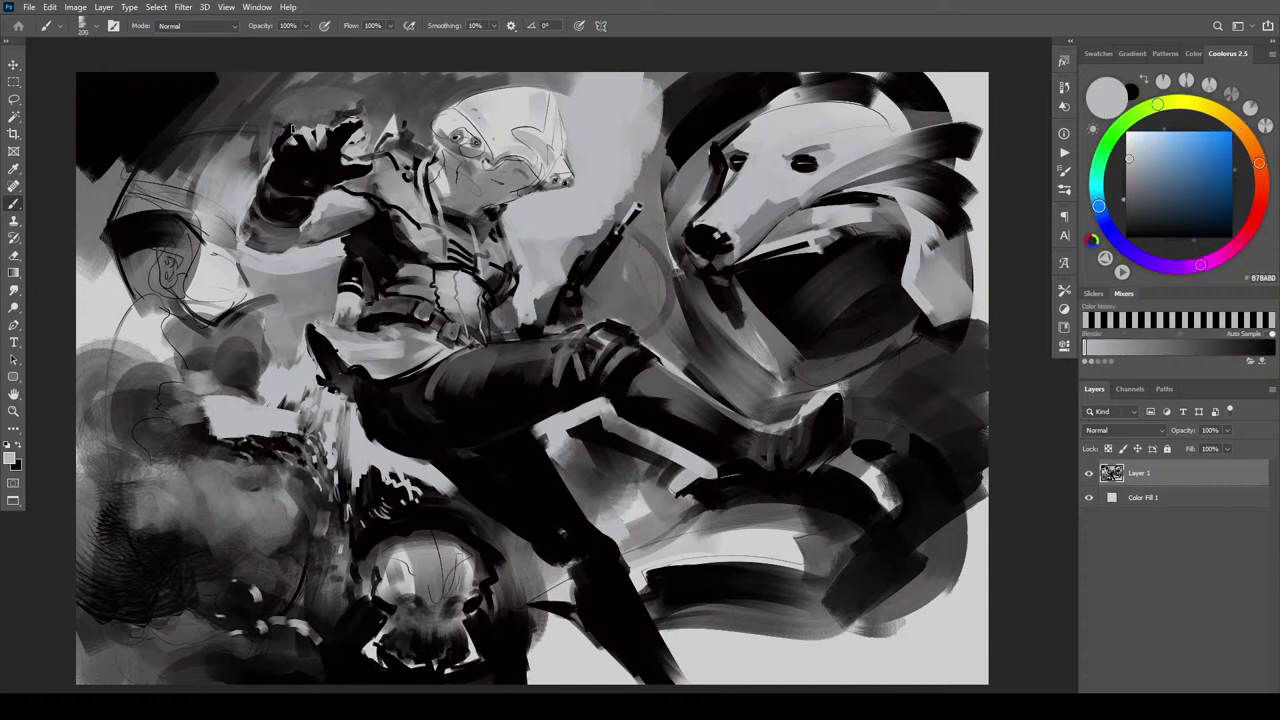
pyautogui.moveTo(292, 129)
pyautogui.mouseDown()
pyautogui.moveTo(284, 140)
pyautogui.moveTo(298, 142)
pyautogui.moveTo(274, 147)
pyautogui.moveTo(270, 172)
pyautogui.mouseUp()
pyautogui.press('[')
pyautogui.press('[')
pyautogui.press('[')
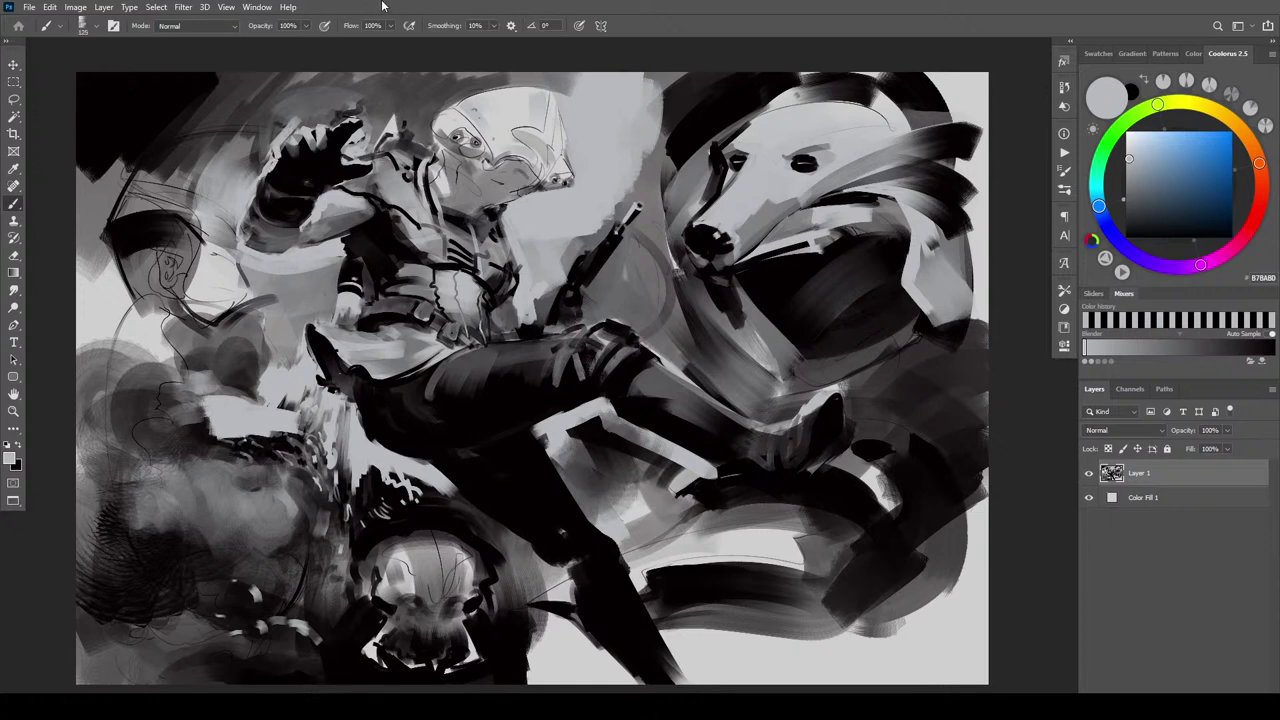
# Brighten the background around and above the raised hand with a light grey brush of about 200 px, undoing the last stroke
pyautogui.press(']')
pyautogui.press(']')
pyautogui.press(']')
pyautogui.press(']')
pyautogui.press(']')
pyautogui.moveTo(284, 122); pyautogui.dragTo(252, 160)
pyautogui.moveTo(302, 102)
pyautogui.mouseDown()
pyautogui.moveTo(258, 145)
pyautogui.moveTo(340, 100)
pyautogui.moveTo(342, 116)
pyautogui.mouseUp()
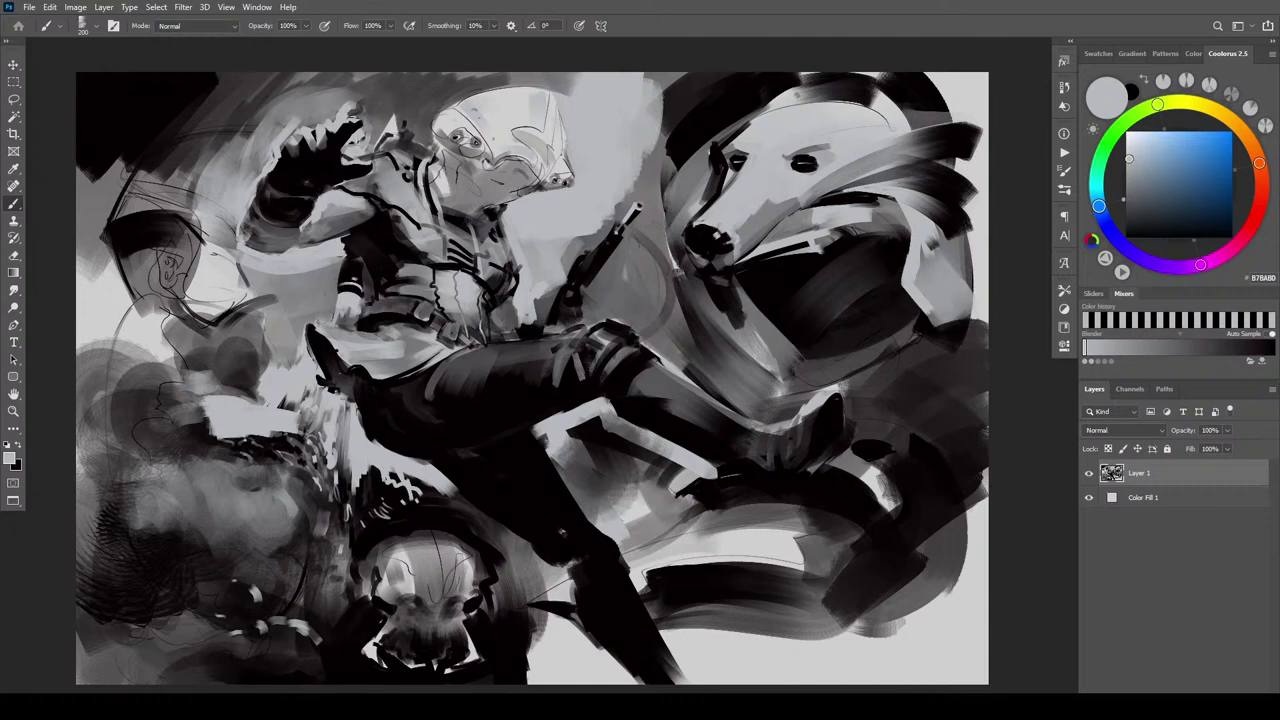
pyautogui.hotkey('ctrl', 'z')
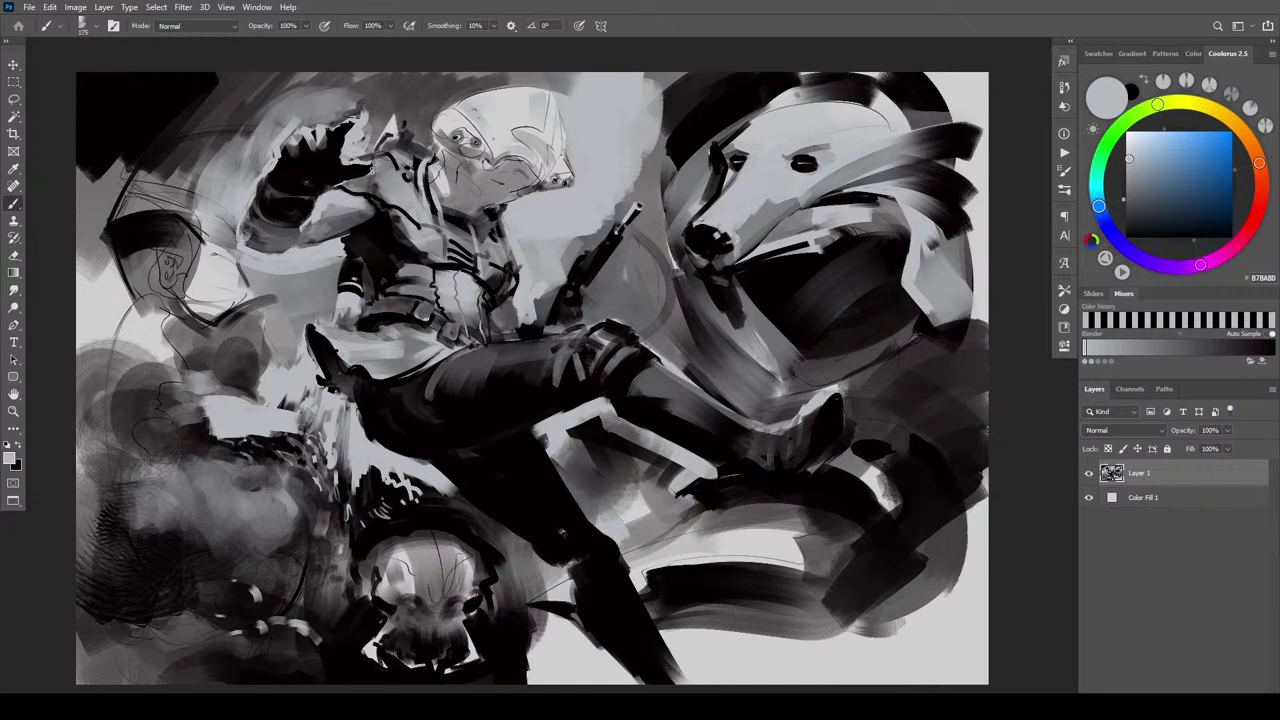
# Clean up the area below the thumb in light grey and darken the thumb with a brush of about 90 px
pyautogui.press('[')
pyautogui.press('[')
pyautogui.press('[')
pyautogui.press('[')
pyautogui.press('[')
pyautogui.moveTo(371, 173); pyautogui.dragTo(349, 184)
pyautogui.press('x')
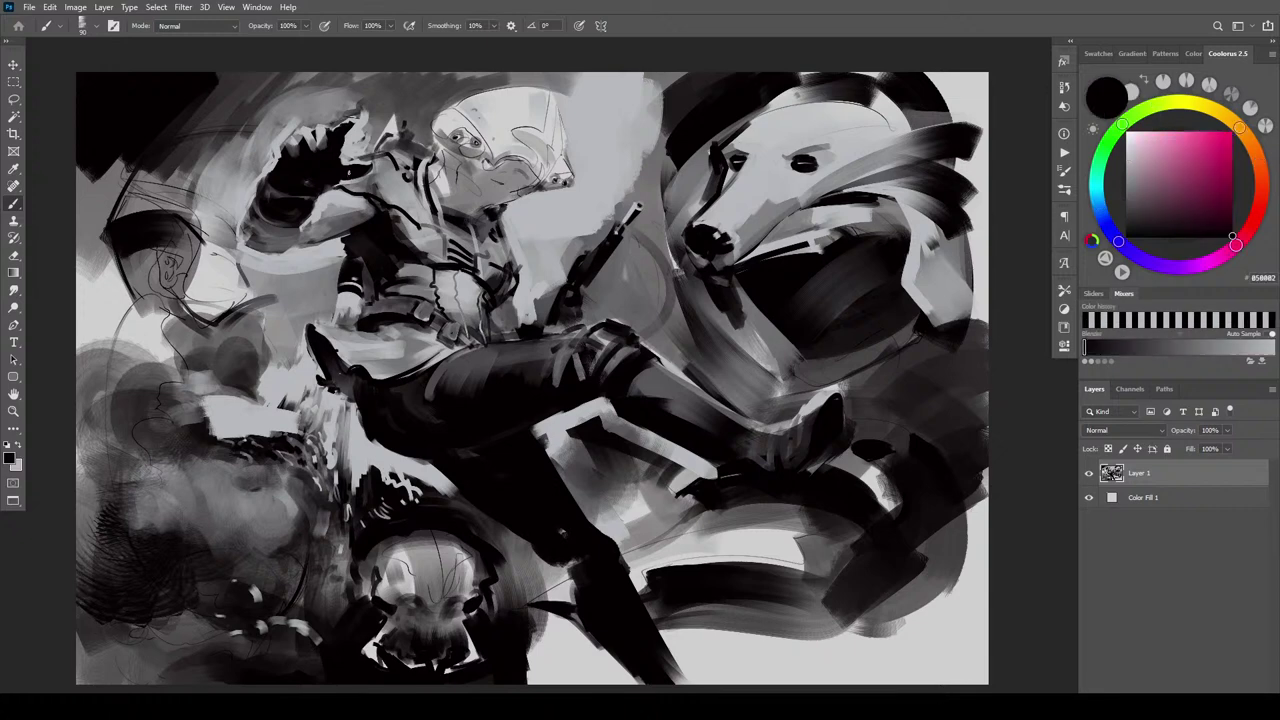
pyautogui.moveTo(347, 168); pyautogui.dragTo(361, 163)
pyautogui.keyDown('alt'); pyautogui.click(348, 130); pyautogui.keyUp('alt')
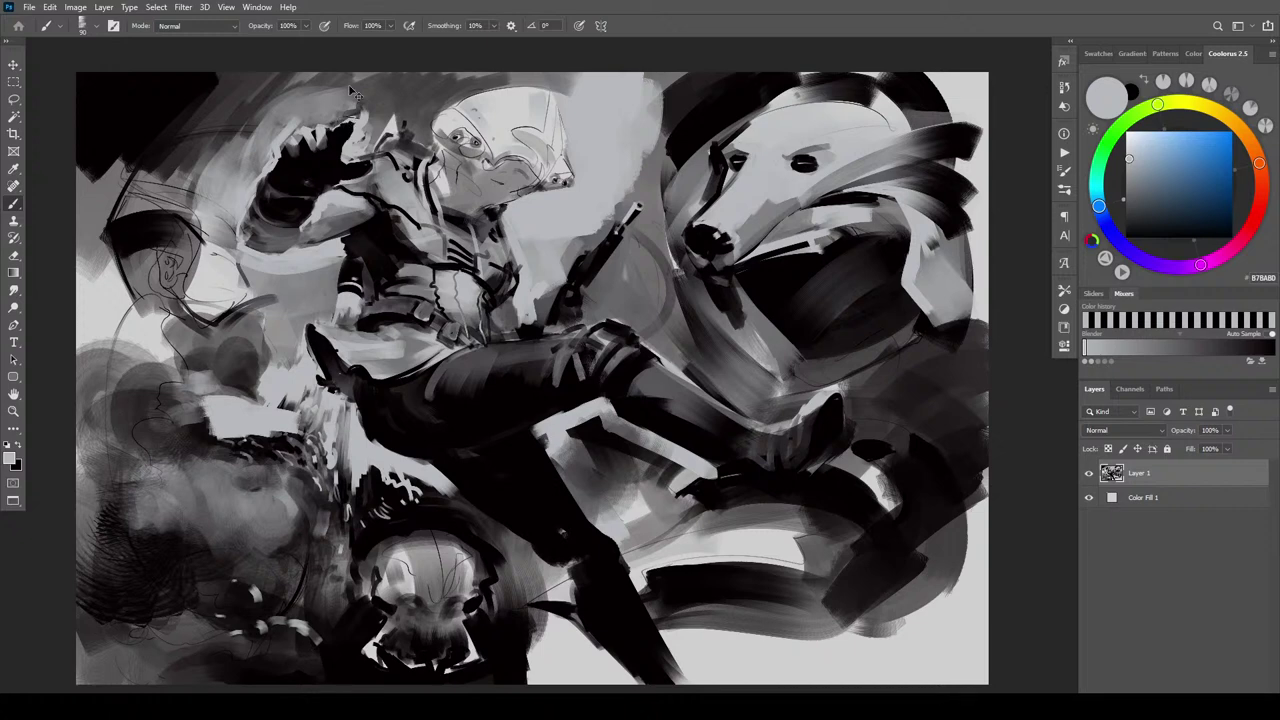
# Trim the fingers of the raised hand with sampled light grey strokes, using a brush of about 150 px
pyautogui.press(']')
pyautogui.press(']')
pyautogui.keyDown('alt'); pyautogui.click(290, 170); pyautogui.keyUp('alt')
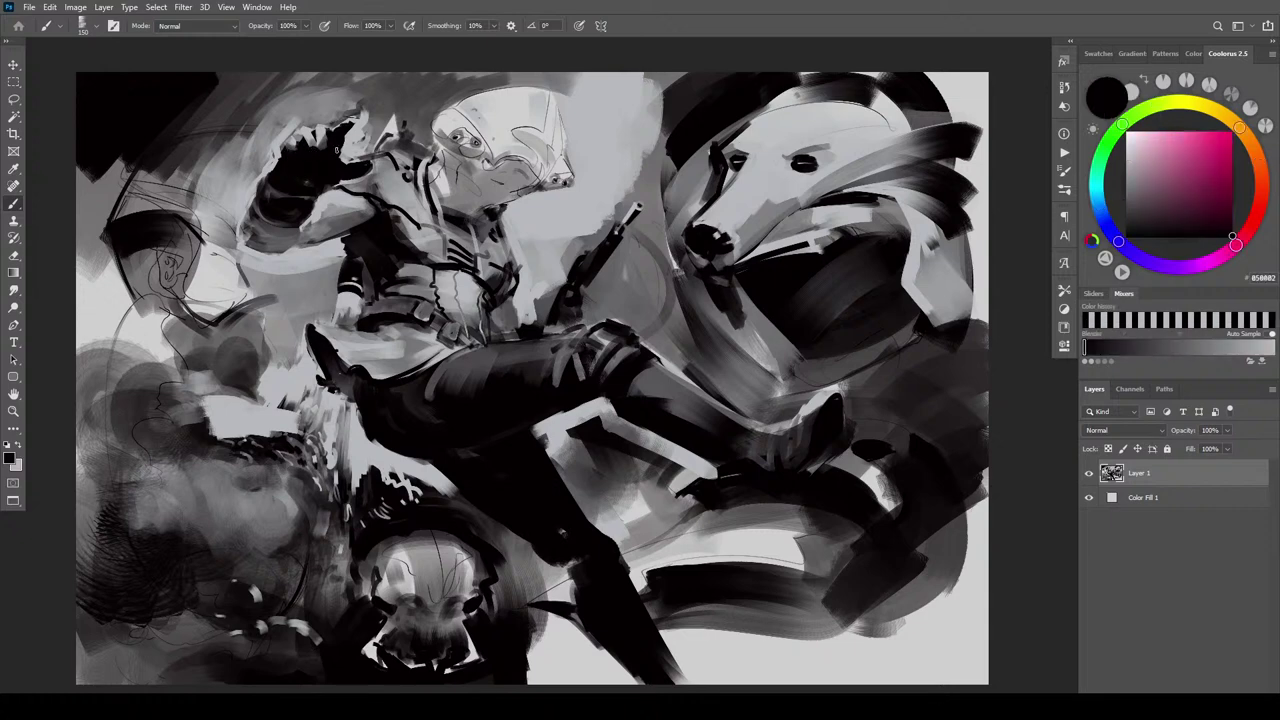
pyautogui.keyDown('alt'); pyautogui.click(342, 146); pyautogui.keyUp('alt')
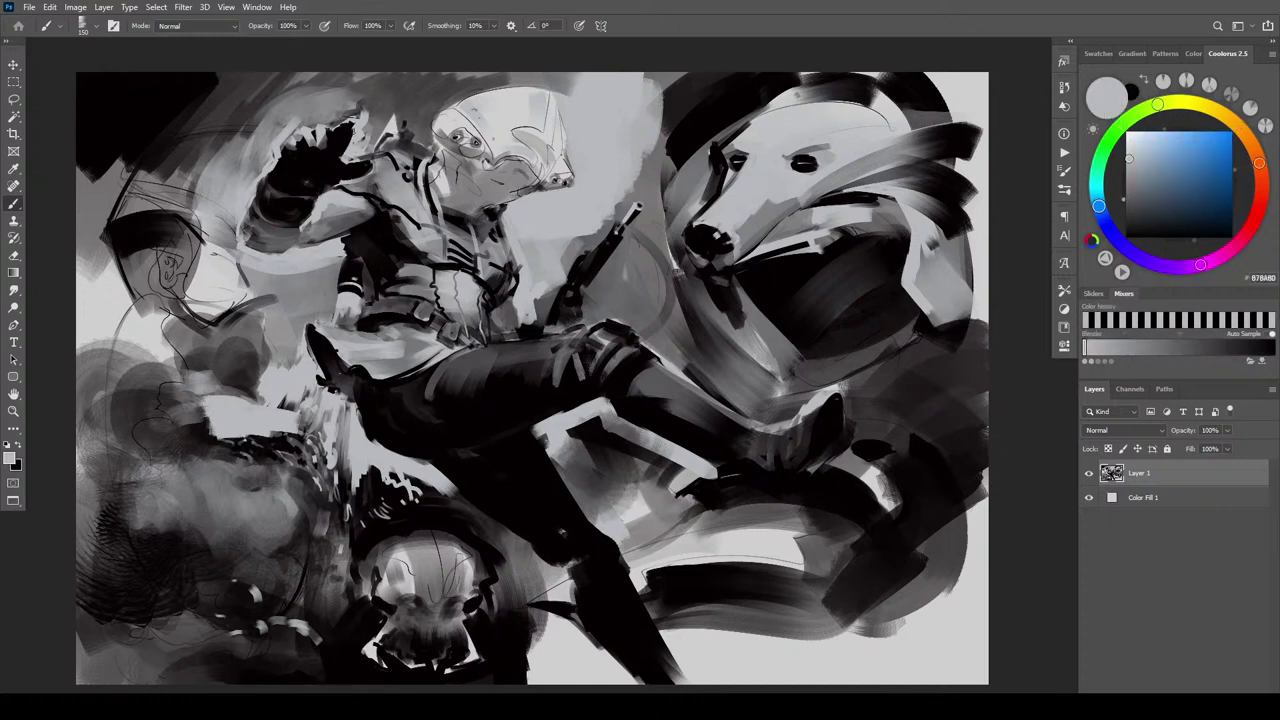
pyautogui.moveTo(353, 133); pyautogui.dragTo(334, 128)
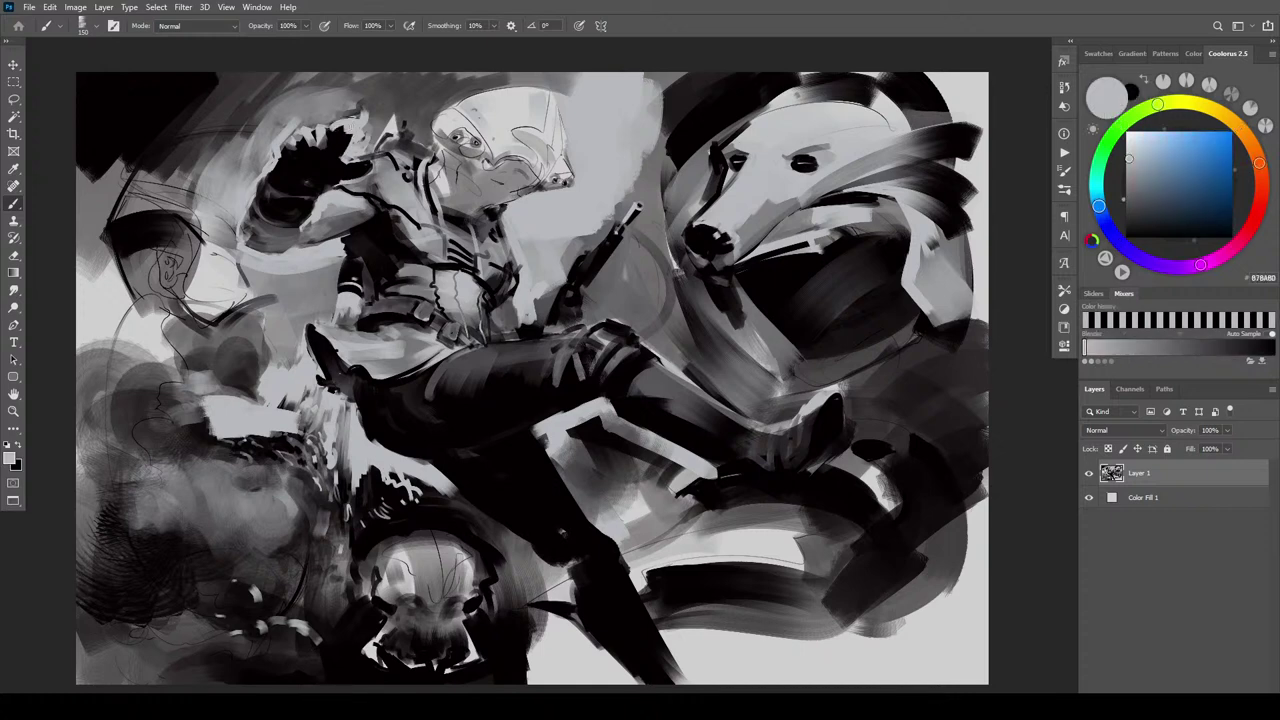
pyautogui.keyDown('alt'); pyautogui.click(345, 141); pyautogui.keyUp('alt')
pyautogui.keyDown('alt'); pyautogui.click(342, 142); pyautogui.keyUp('alt')
pyautogui.moveTo(317, 126); pyautogui.dragTo(280, 147)
pyautogui.moveTo(342, 124); pyautogui.dragTo(277, 132)
pyautogui.keyDown('alt'); pyautogui.click(335, 145); pyautogui.keyUp('alt')
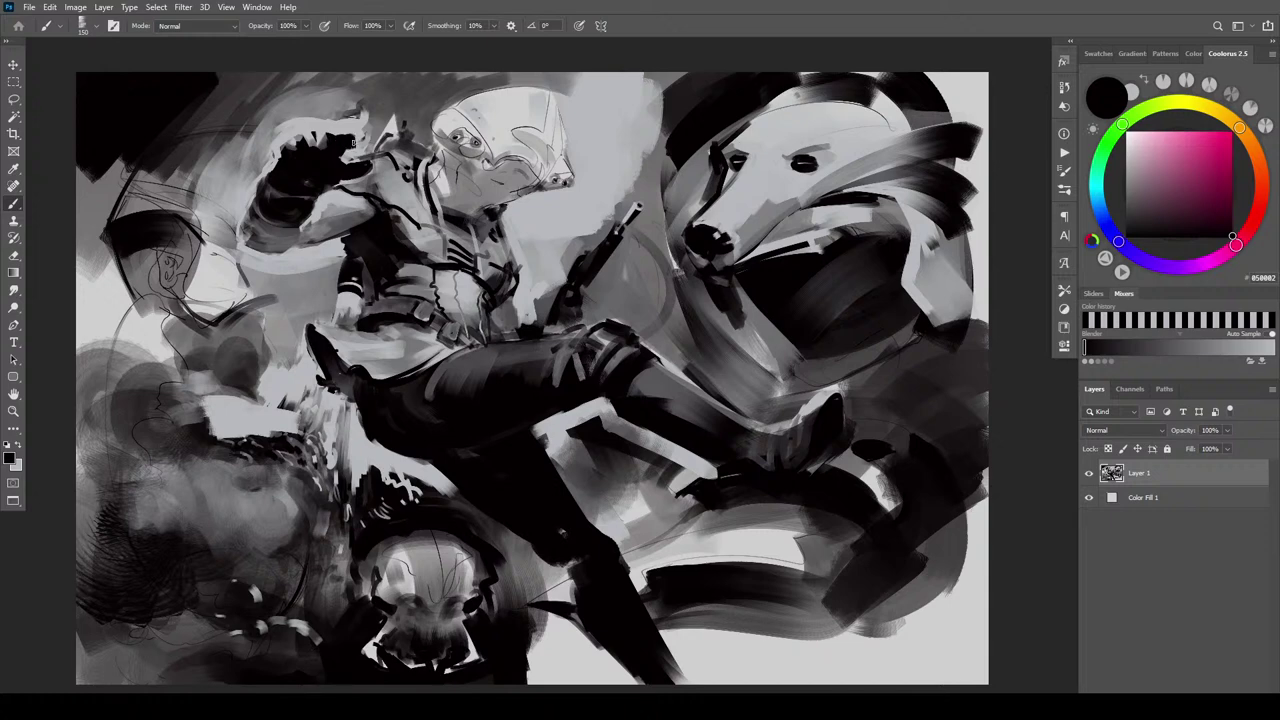
# Repaint the index finger and knuckles of the raised hand in sampled near-black
pyautogui.keyDown('alt'); pyautogui.click(340, 138); pyautogui.keyUp('alt')
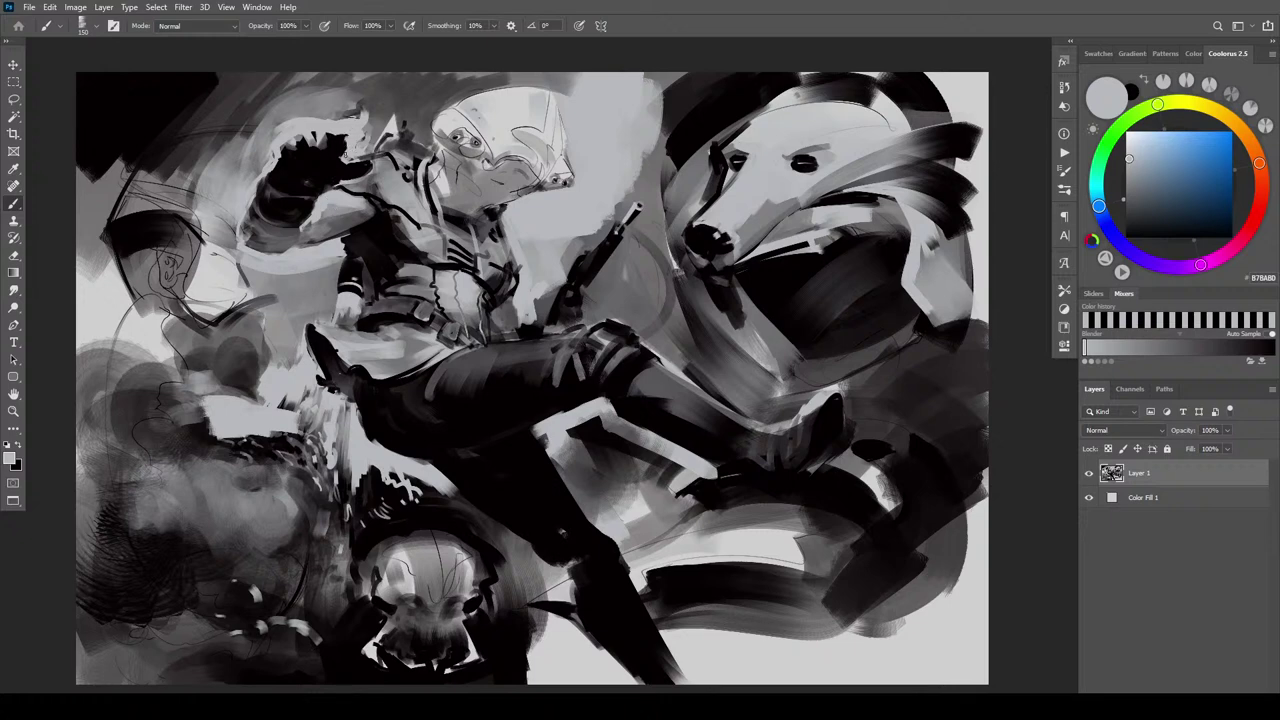
pyautogui.keyDown('alt'); pyautogui.click(336, 147); pyautogui.keyUp('alt')
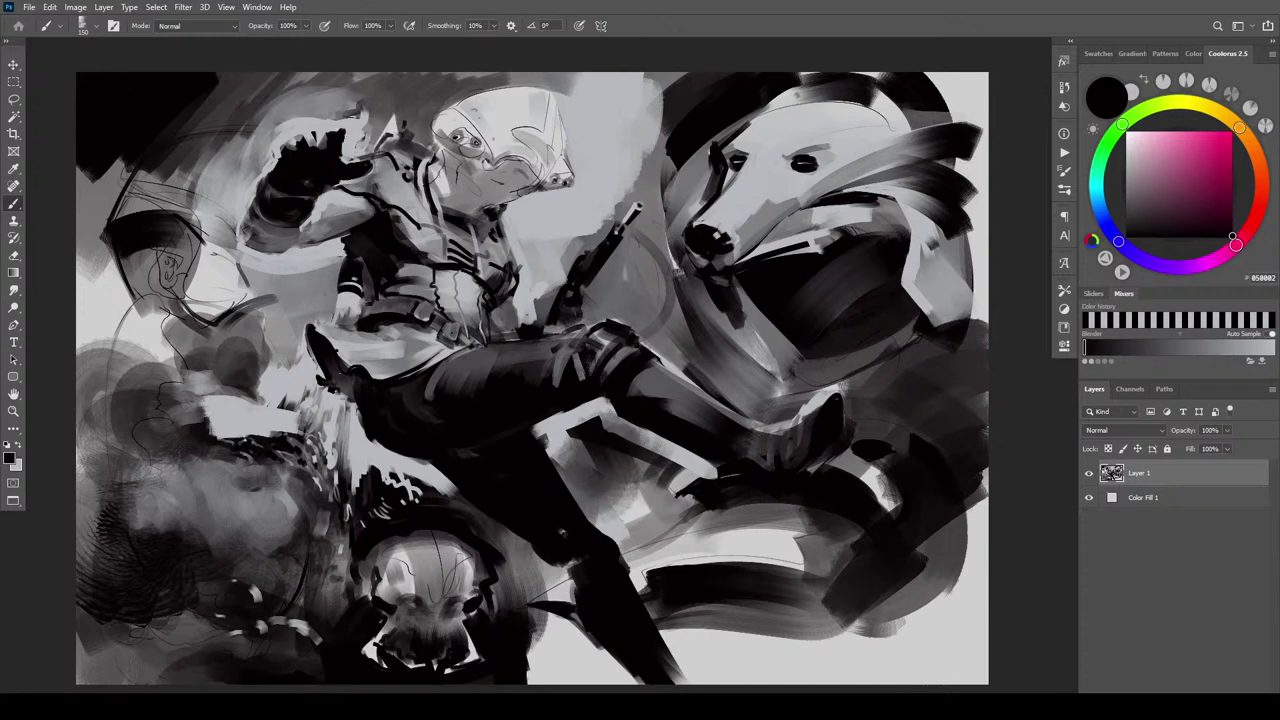
pyautogui.moveTo(348, 128)
pyautogui.mouseDown()
pyautogui.moveTo(360, 119)
pyautogui.moveTo(356, 132)
pyautogui.mouseUp()
pyautogui.moveTo(312, 142)
pyautogui.mouseDown()
pyautogui.moveTo(326, 129)
pyautogui.moveTo(290, 155)
pyautogui.mouseUp()
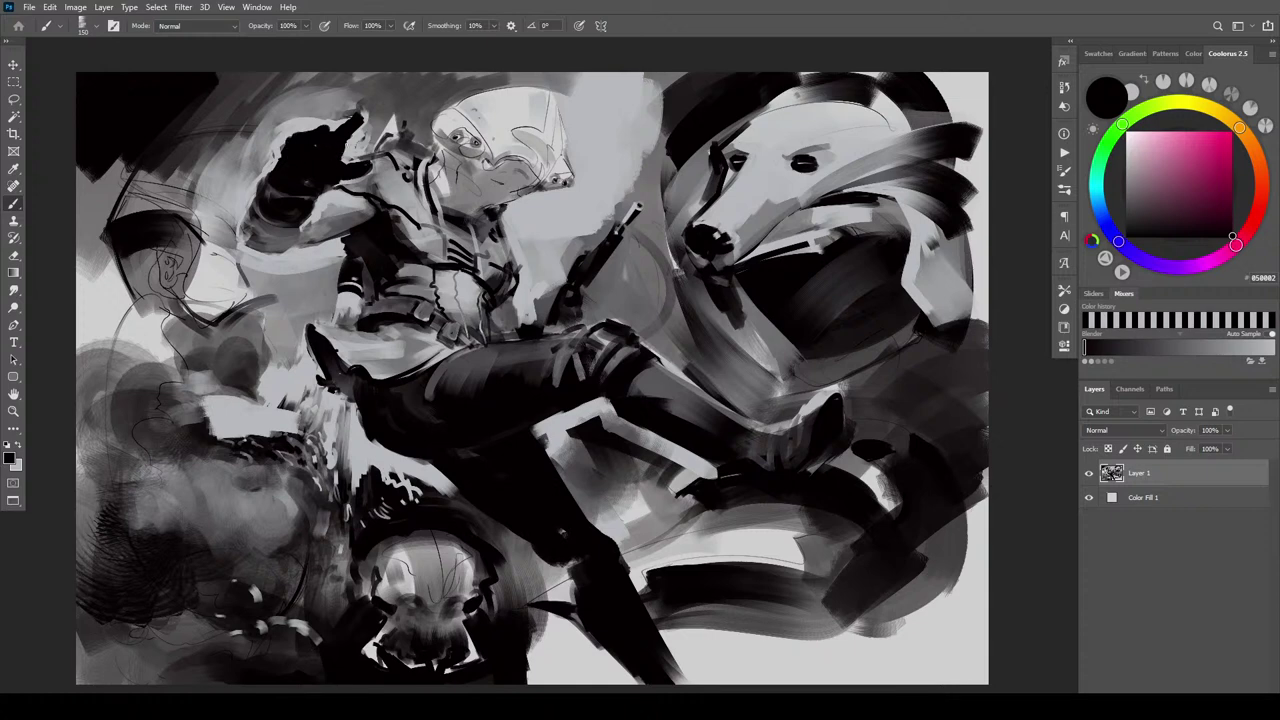
# Try to extend the index fingertip, undo that stroke, and darken the thumb in near-black
pyautogui.moveTo(358, 119); pyautogui.dragTo(364, 110)
pyautogui.hotkey('ctrl', 'z')
pyautogui.moveTo(343, 157)
pyautogui.mouseDown()
pyautogui.moveTo(354, 122)
pyautogui.moveTo(336, 135)
pyautogui.moveTo(358, 117)
pyautogui.moveTo(371, 162)
pyautogui.mouseUp()
pyautogui.keyDown('alt'); pyautogui.click(370, 176); pyautogui.keyUp('alt')
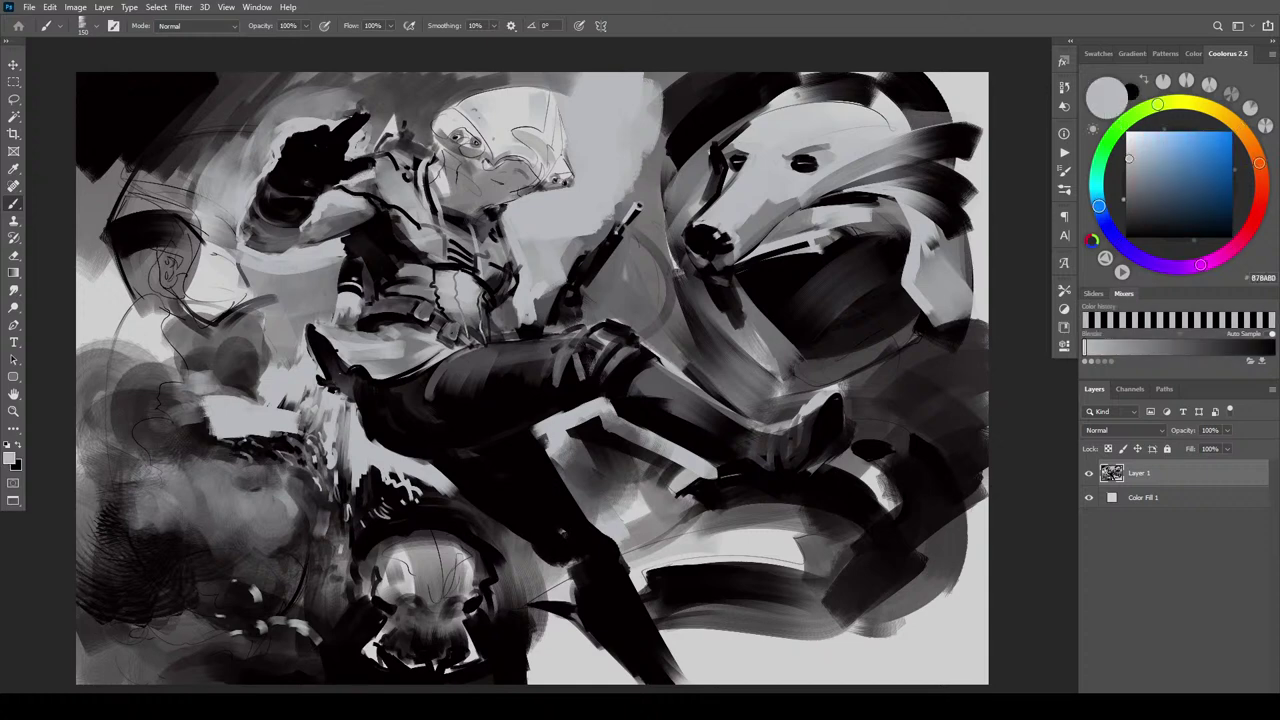
# Cut light grey into the gap between the thumb and fingers, undoing the last stroke
pyautogui.moveTo(363, 164)
pyautogui.mouseDown()
pyautogui.moveTo(377, 157)
pyautogui.moveTo(299, 138)
pyautogui.moveTo(326, 138)
pyautogui.moveTo(362, 112)
pyautogui.moveTo(372, 126)
pyautogui.moveTo(346, 122)
pyautogui.moveTo(368, 120)
pyautogui.moveTo(354, 132)
pyautogui.moveTo(355, 114)
pyautogui.moveTo(347, 140)
pyautogui.mouseUp()
pyautogui.keyDown('alt'); pyautogui.click(348, 141); pyautogui.keyUp('alt')
pyautogui.press('x')
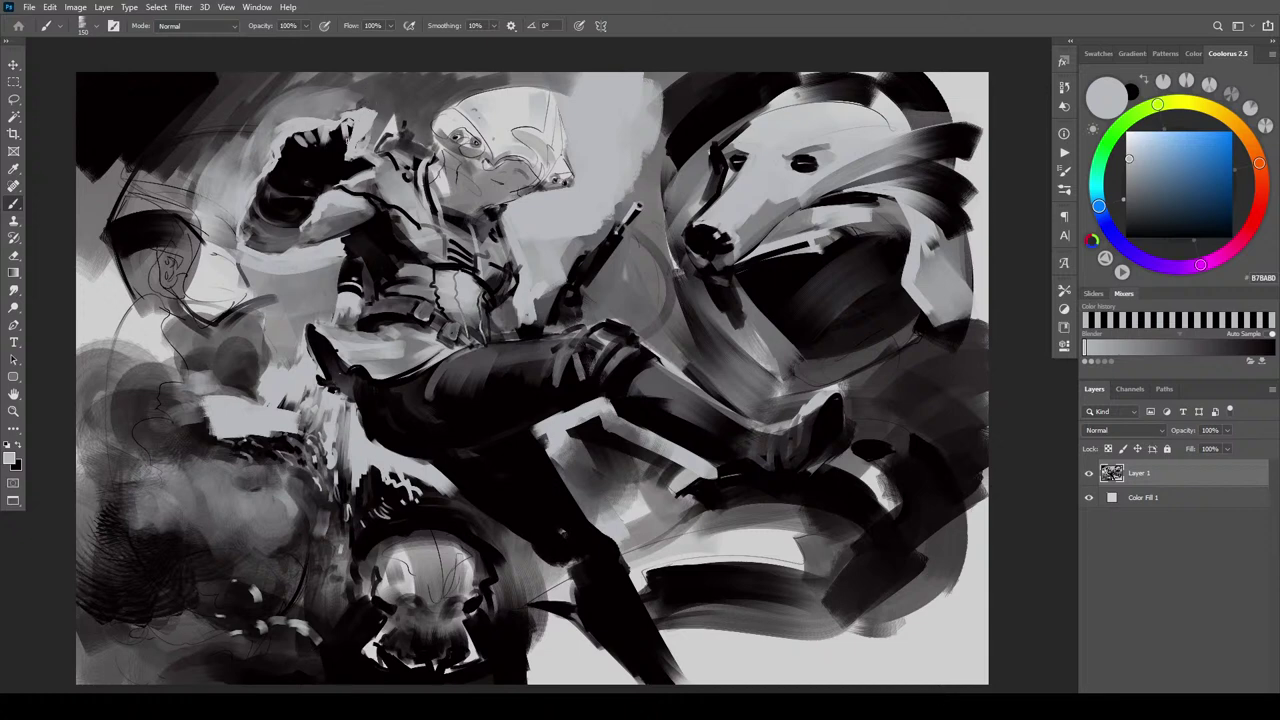
pyautogui.hotkey('ctrl', 'z')
# Separate the fingers of the raised hand by alternating short light grey and near-black strokes
pyautogui.moveTo(338, 130); pyautogui.dragTo(352, 126)
pyautogui.keyDown('alt'); pyautogui.click(314, 156); pyautogui.keyUp('alt')
pyautogui.moveTo(326, 134); pyautogui.dragTo(316, 144)
pyautogui.press('x')
pyautogui.keyDown('alt'); pyautogui.click(318, 152); pyautogui.keyUp('alt')
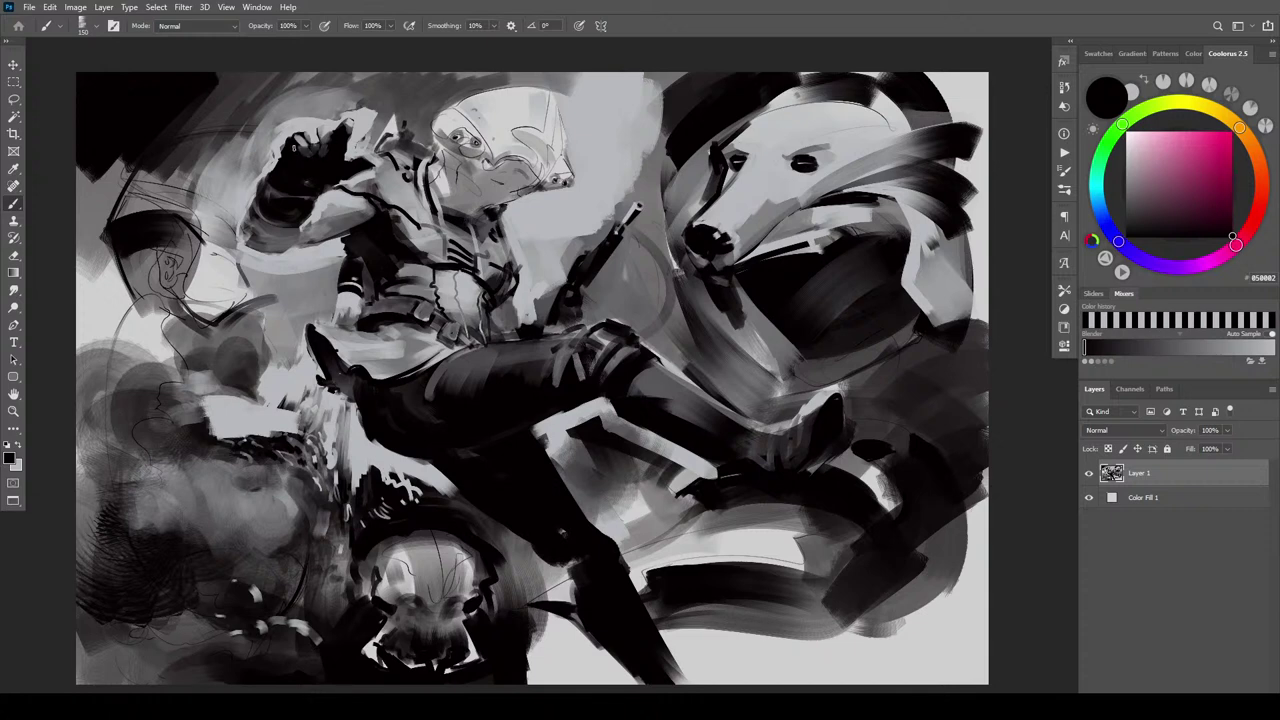
pyautogui.press('x')
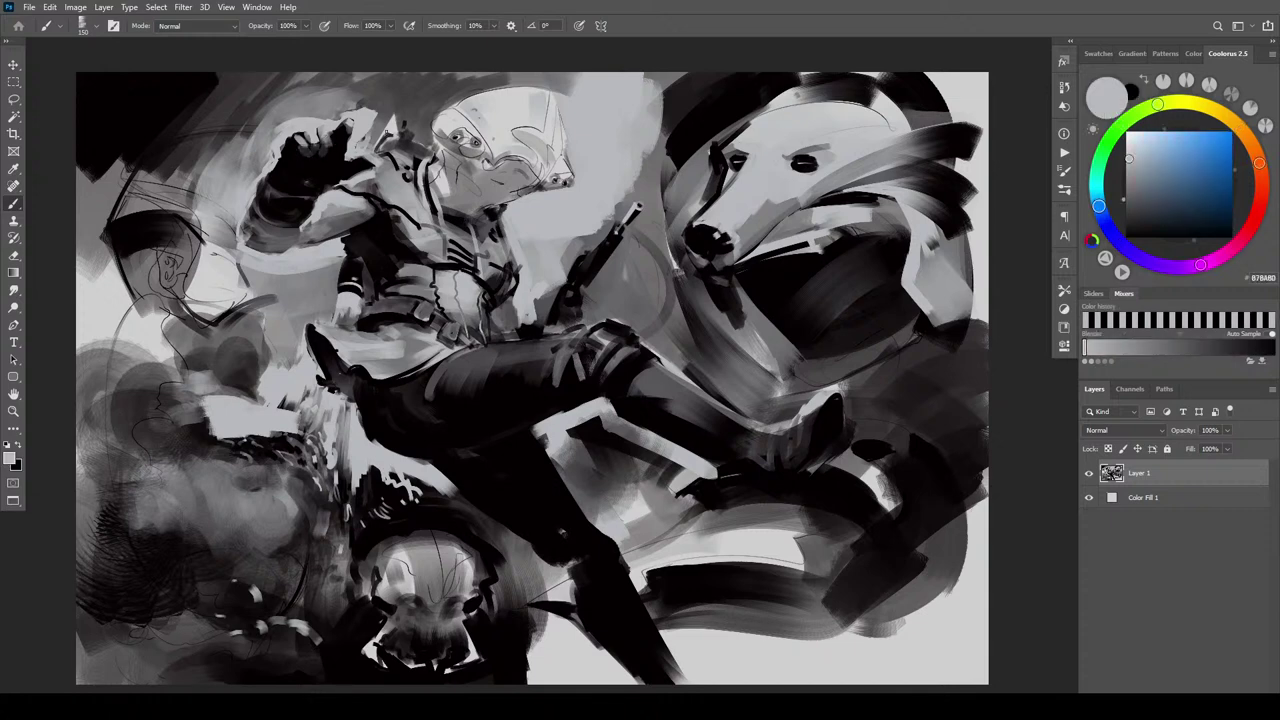
pyautogui.press('x')
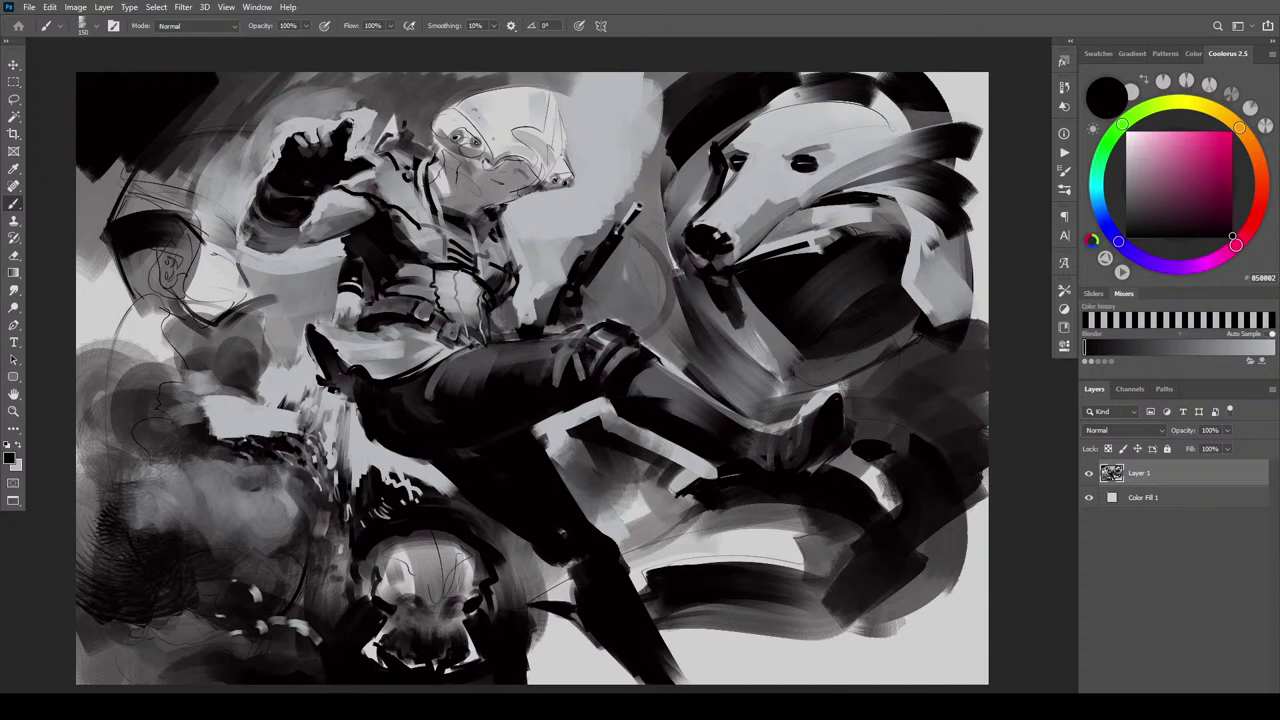
# Reshape the tip of the raised hand's index finger with small near-black and light grey touches
pyautogui.moveTo(351, 127)
pyautogui.mouseDown()
pyautogui.moveTo(366, 121)
pyautogui.moveTo(350, 124)
pyautogui.mouseUp()
pyautogui.keyDown('alt'); pyautogui.click(348, 128); pyautogui.keyUp('alt')
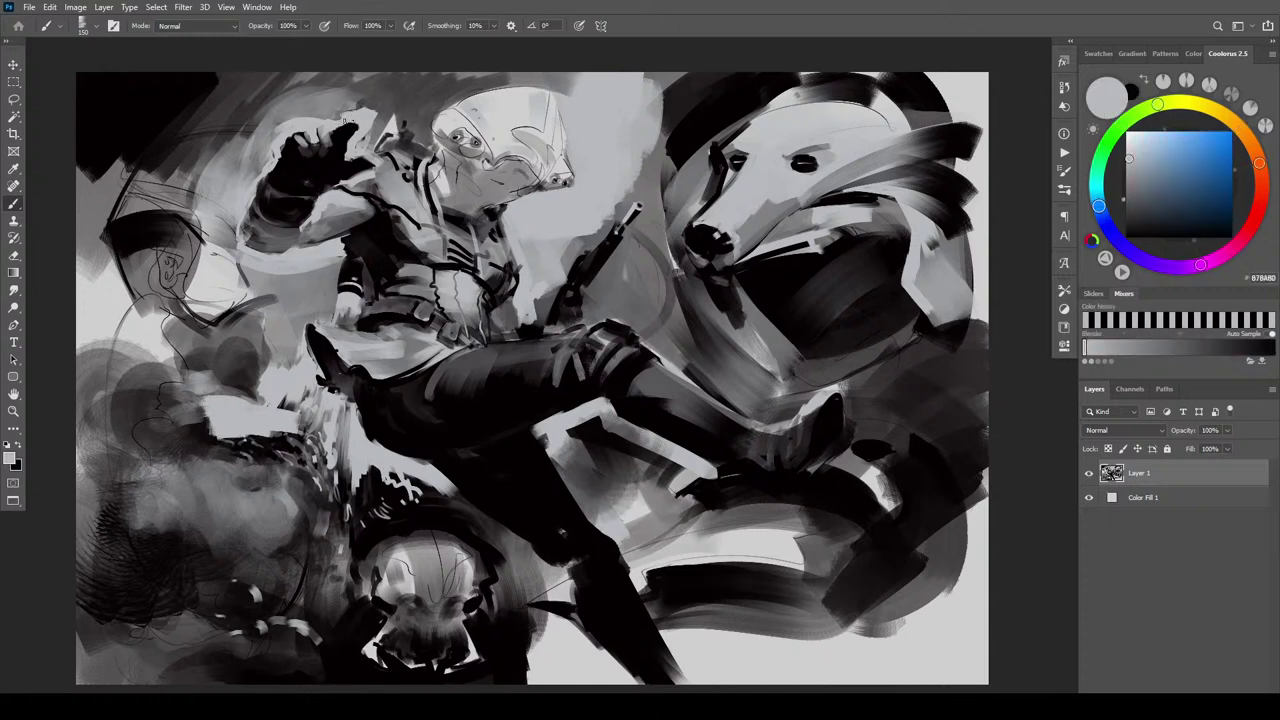
pyautogui.press('x')
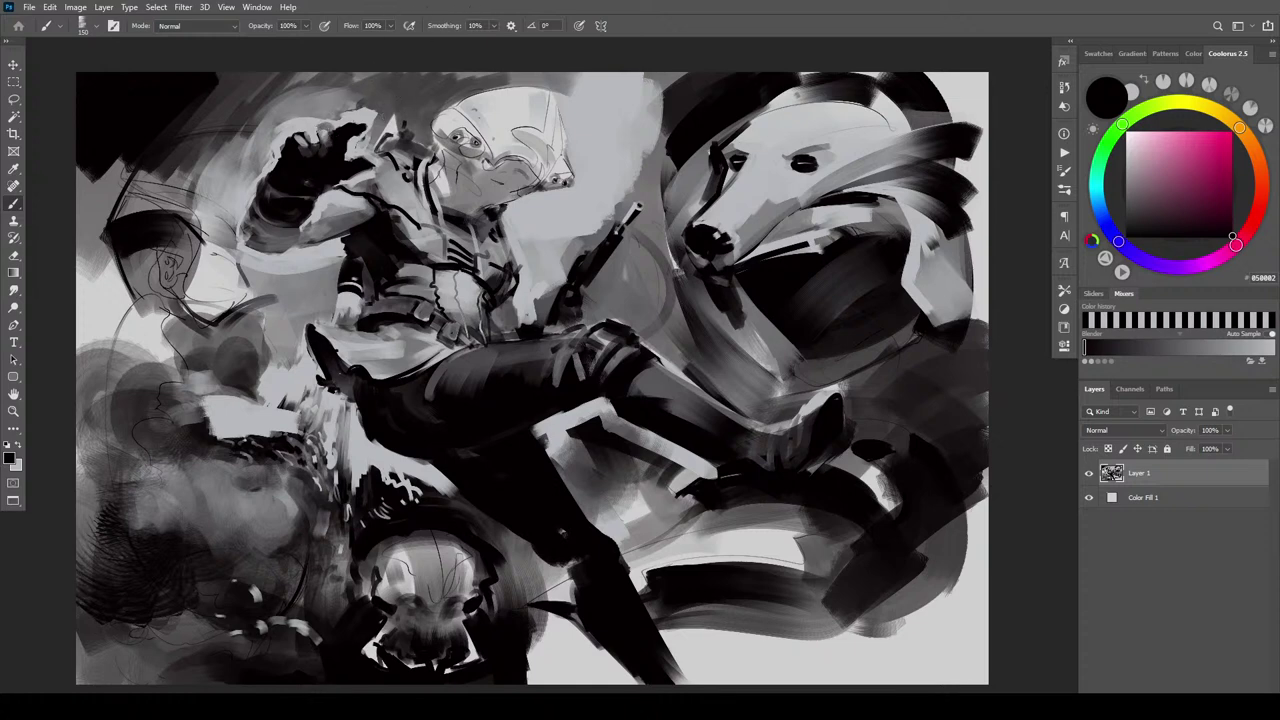
pyautogui.keyDown('alt'); pyautogui.click(325, 126); pyautogui.keyUp('alt')
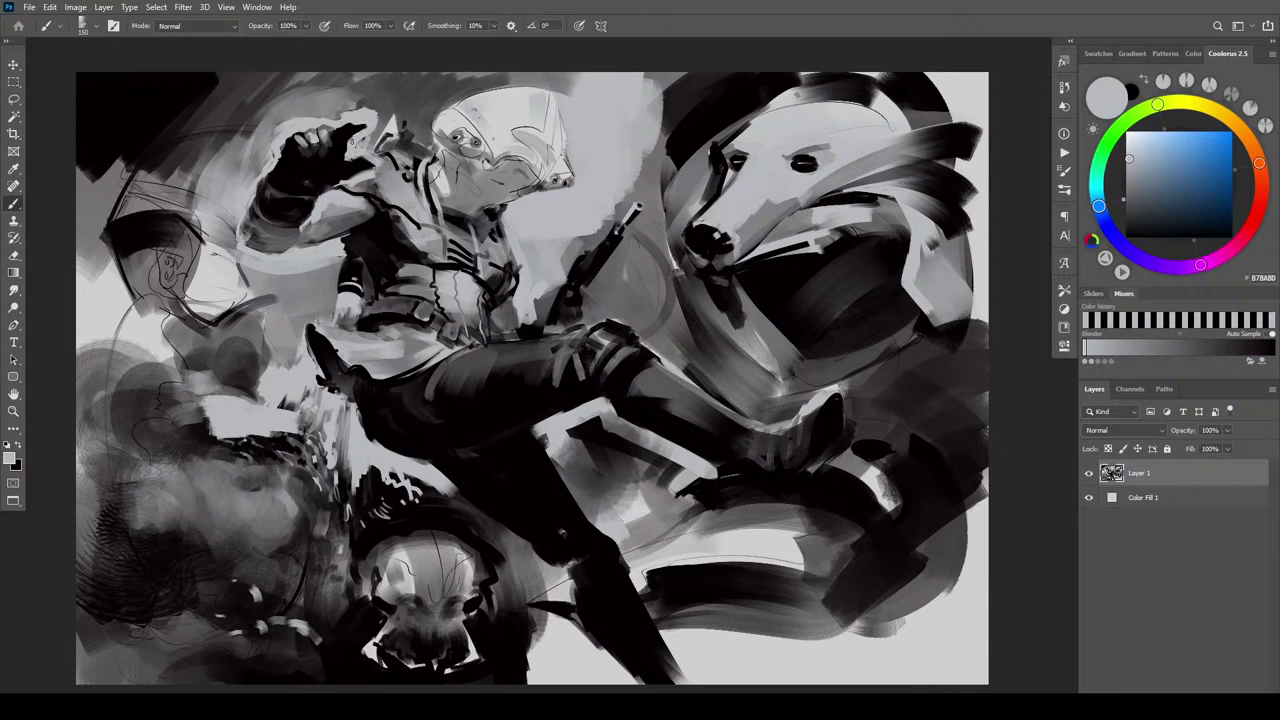
pyautogui.keyDown('alt'); pyautogui.click(336, 144); pyautogui.keyUp('alt')
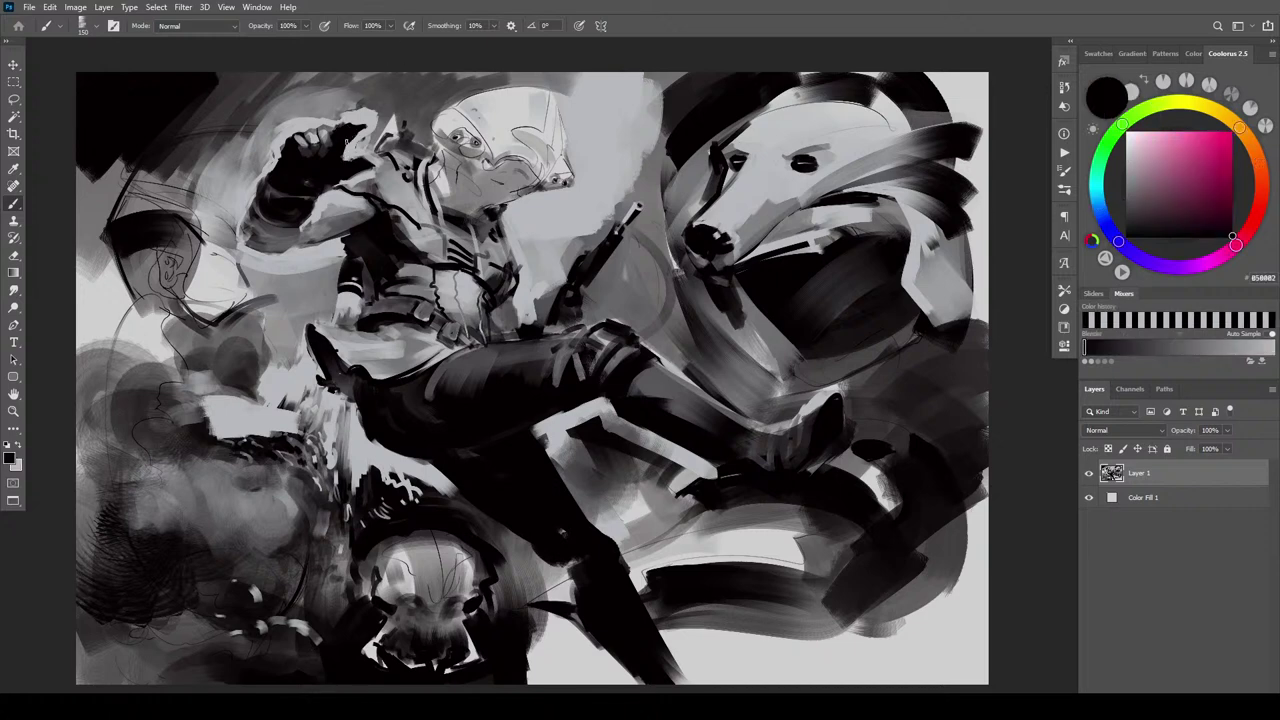
pyautogui.press('x')
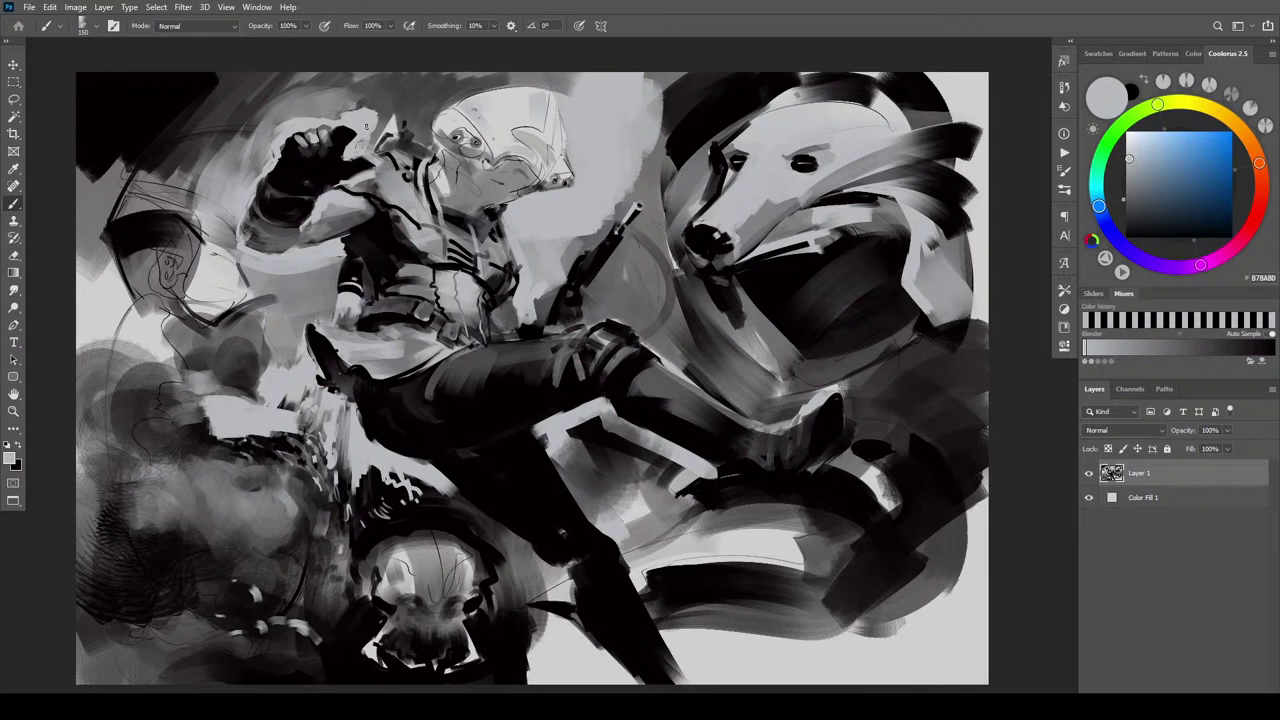
# Trim the underside of the index finger in light grey and fill the neighbouring finger in near-black
pyautogui.moveTo(361, 128); pyautogui.dragTo(355, 146)
pyautogui.press('x')
pyautogui.moveTo(342, 126)
pyautogui.mouseDown()
pyautogui.moveTo(369, 119)
pyautogui.moveTo(331, 130)
pyautogui.mouseUp()
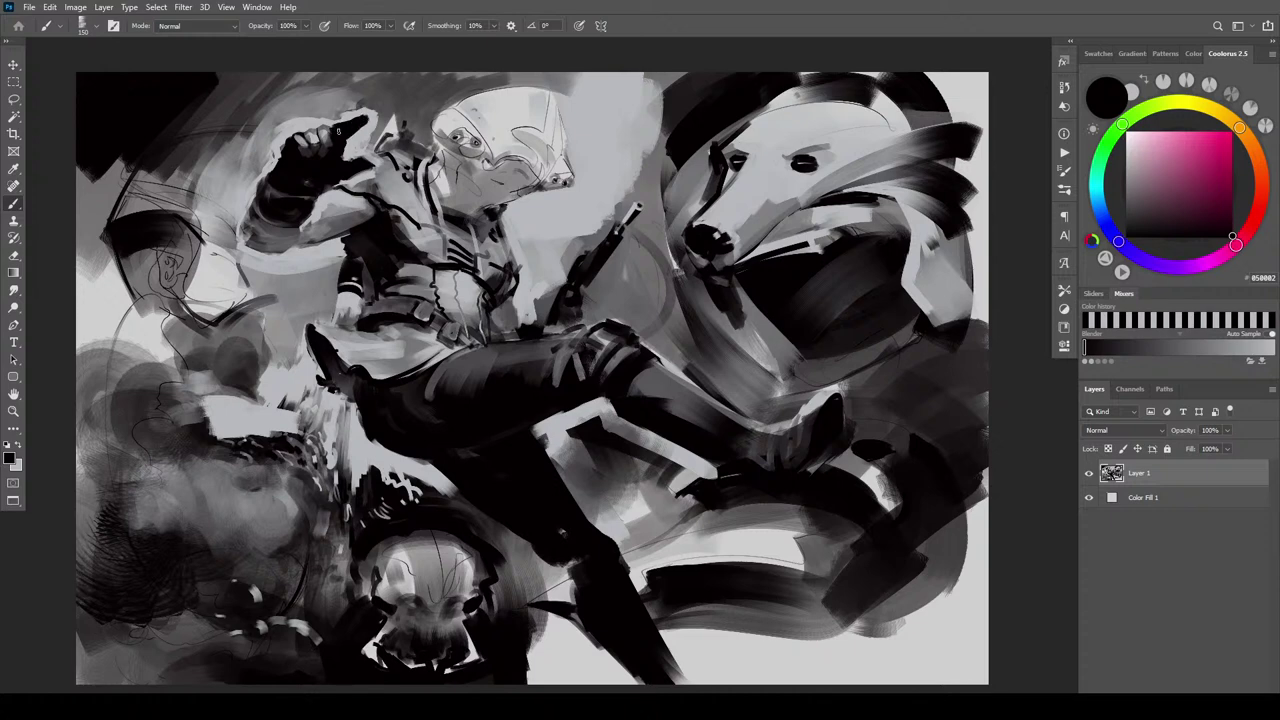
# Paint out the extended index finger of the raised hand with sampled light grey strokes
pyautogui.keyDown('alt'); pyautogui.click(366, 127); pyautogui.keyUp('alt')
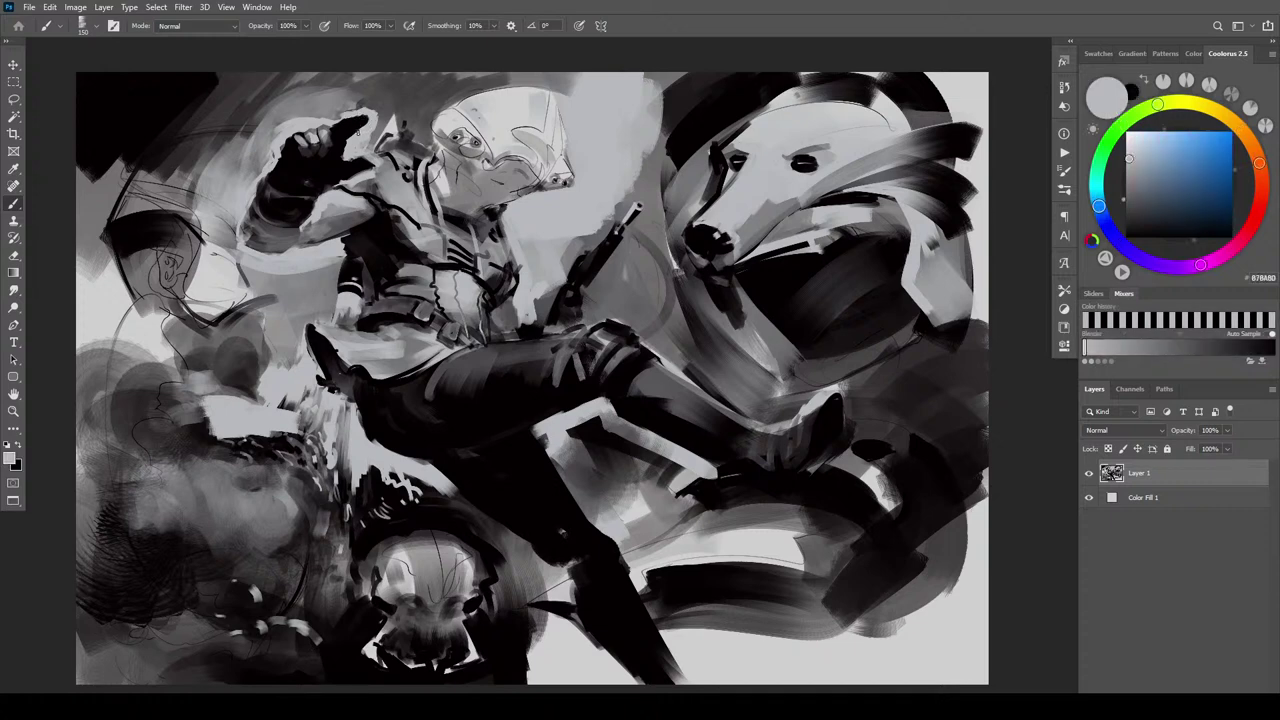
pyautogui.click(364, 128)
pyautogui.moveTo(370, 118)
pyautogui.mouseDown()
pyautogui.moveTo(356, 117)
pyautogui.moveTo(349, 138)
pyautogui.mouseUp()
pyautogui.moveTo(367, 123); pyautogui.dragTo(341, 126)
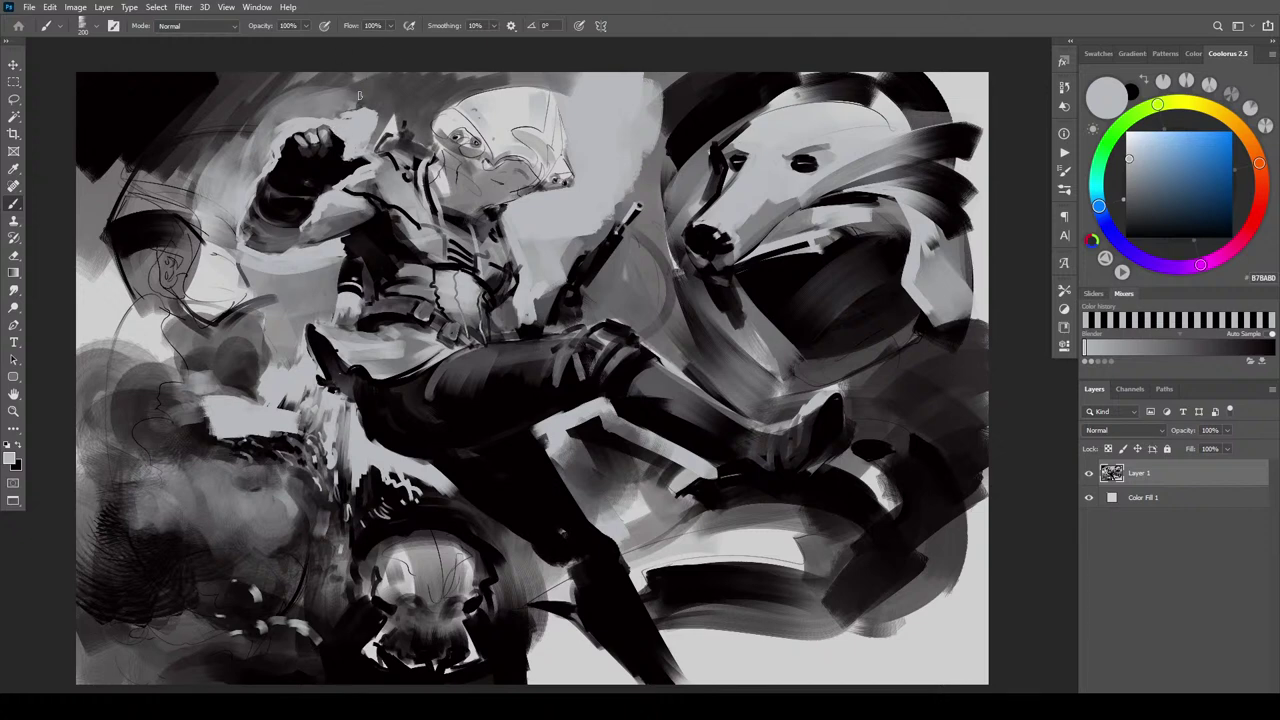
# Repaint the spread fingers of the raised hand in near-black against the light background
pyautogui.press('x')
pyautogui.moveTo(330, 134)
pyautogui.mouseDown()
pyautogui.moveTo(344, 146)
pyautogui.moveTo(326, 150)
pyautogui.moveTo(318, 122)
pyautogui.moveTo(298, 144)
pyautogui.moveTo(310, 130)
pyautogui.moveTo(340, 142)
pyautogui.moveTo(352, 122)
pyautogui.mouseUp()
pyautogui.press('x')
pyautogui.press('x')
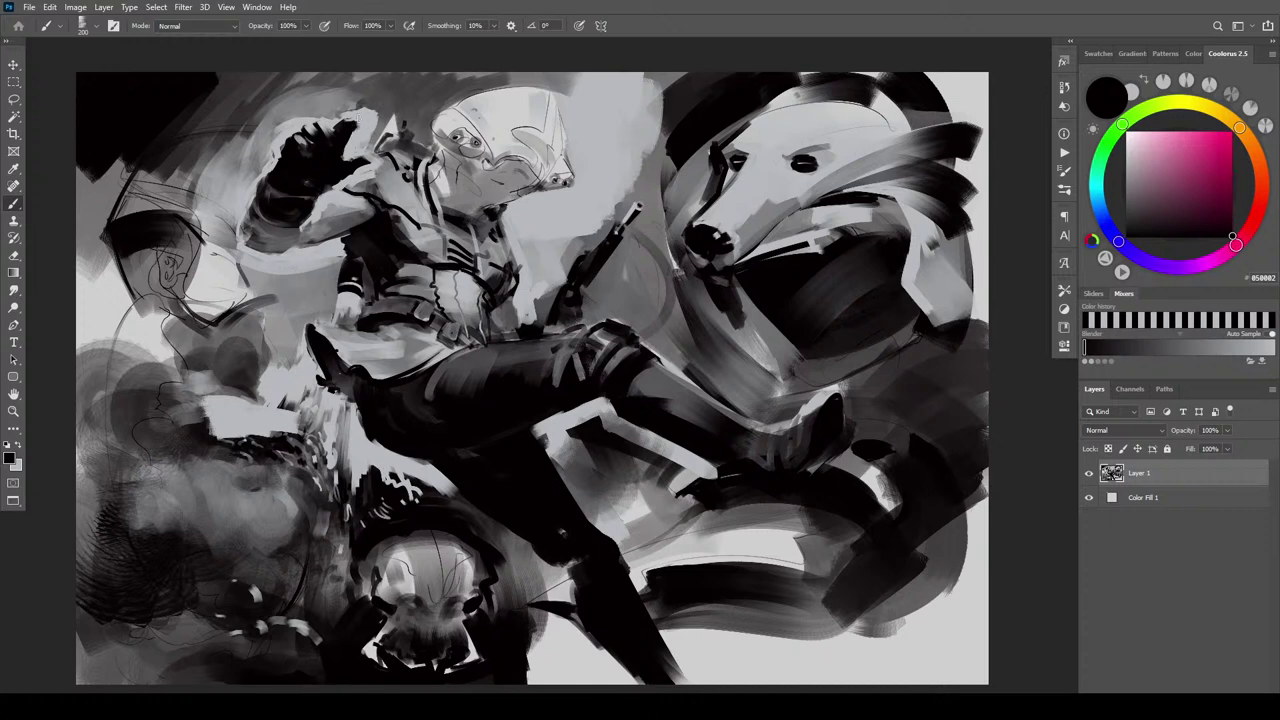
# Block in a light grey patch over the top of the figure's raised knee with a brush size of 300
pyautogui.press('x')
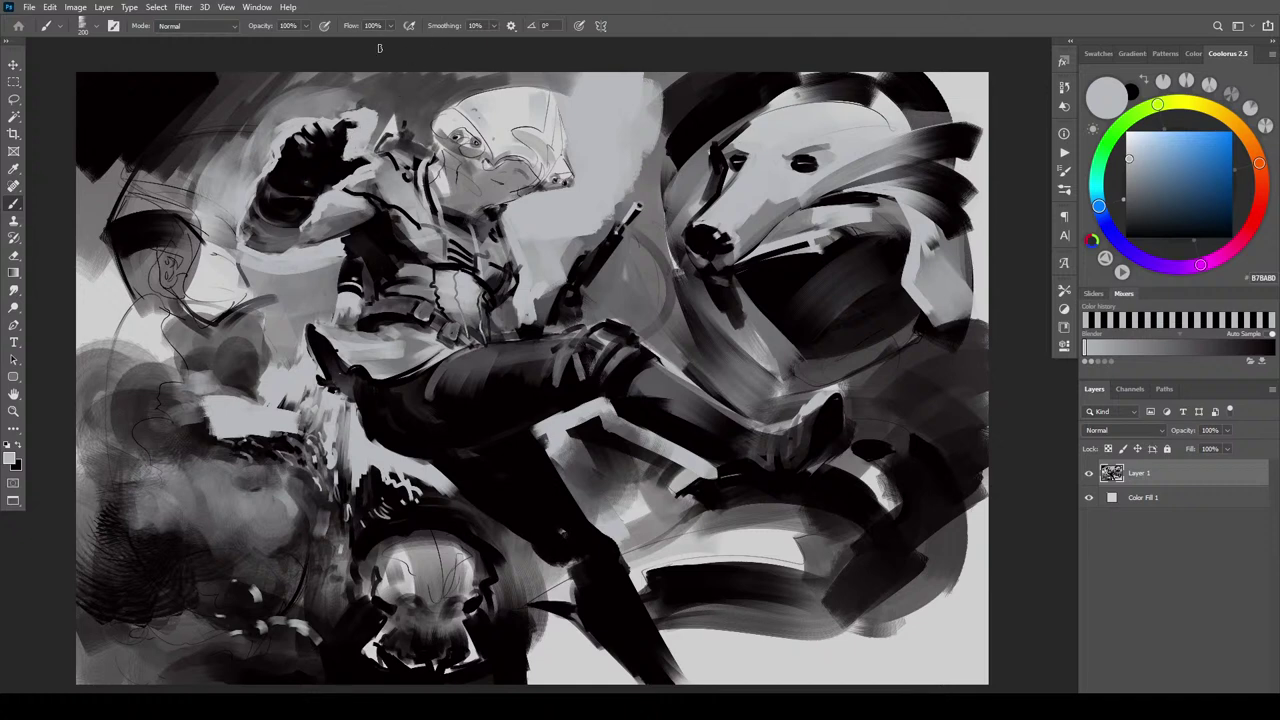
pyautogui.press(']')
pyautogui.press(']')
pyautogui.press(']')
pyautogui.press(']')
pyautogui.press(']')
pyautogui.press('[')
pyautogui.press('[')
pyautogui.press('[')
pyautogui.moveTo(613, 340)
pyautogui.mouseDown()
pyautogui.moveTo(618, 326)
pyautogui.moveTo(596, 336)
pyautogui.moveTo(630, 327)
pyautogui.mouseUp()
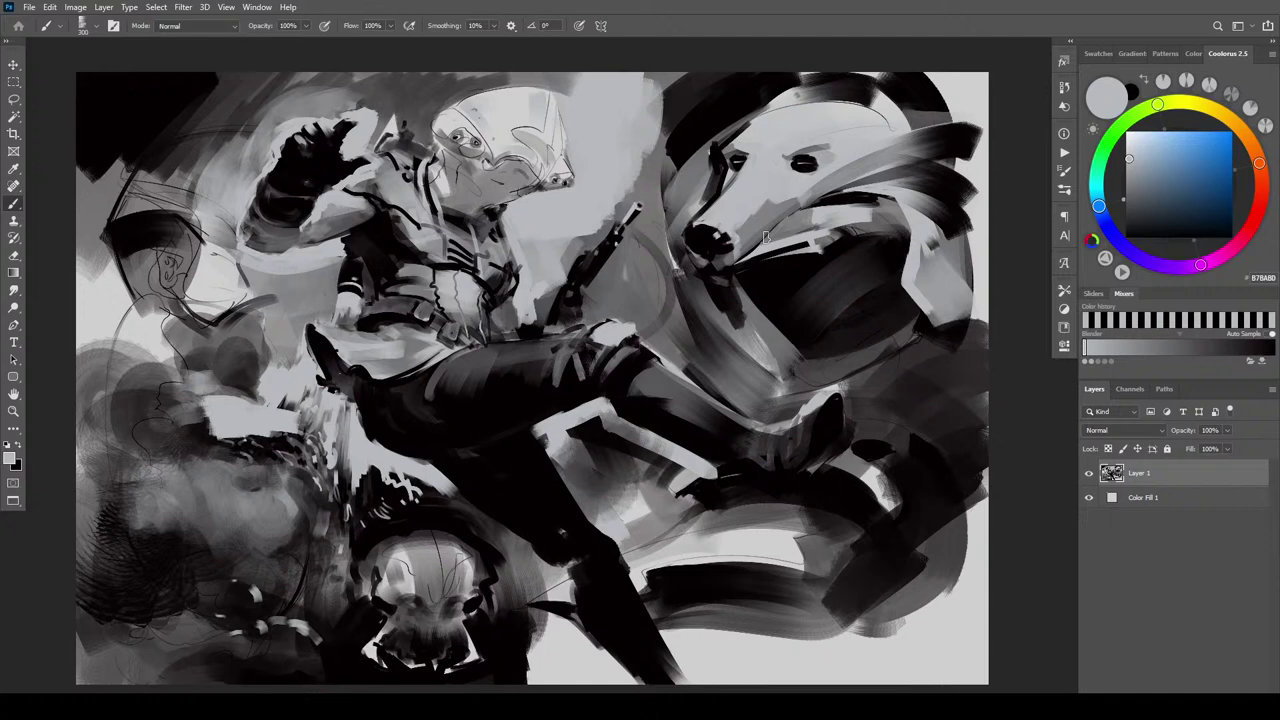
# Shade part of the light knee patch with the near-black sampled from the lower leg
pyautogui.keyDown('alt'); pyautogui.click(643, 373); pyautogui.keyUp('alt')
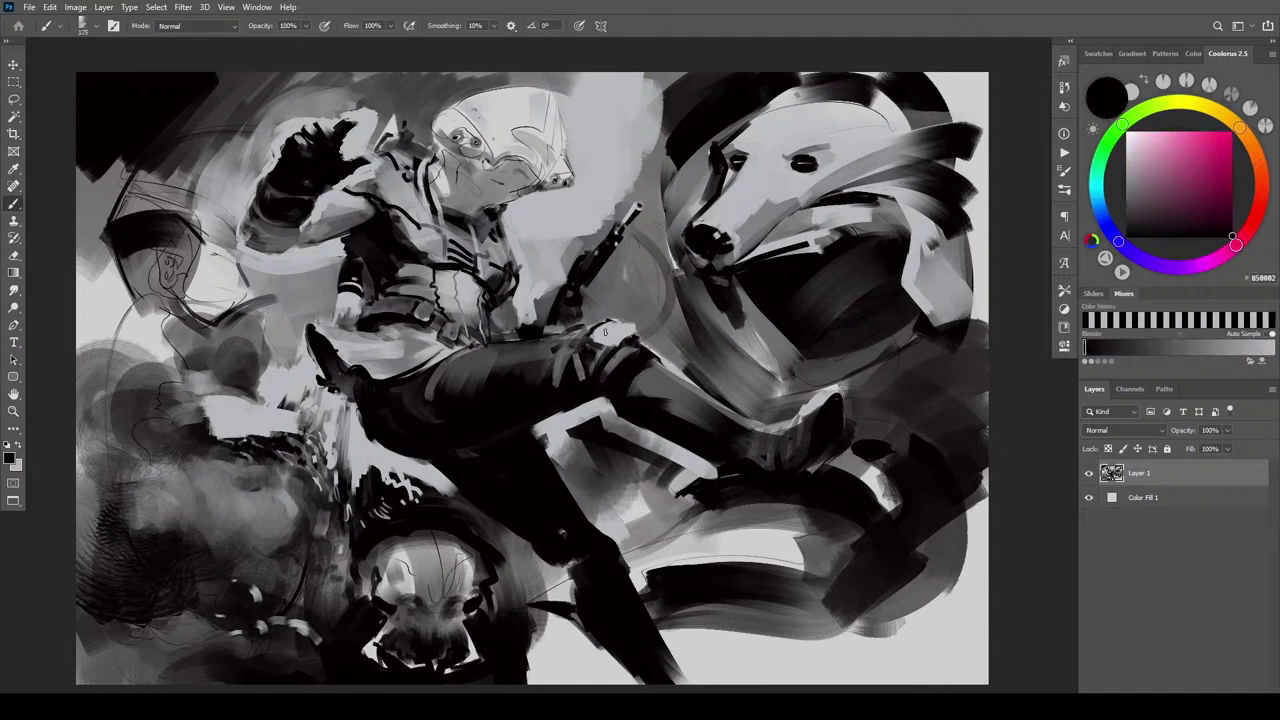
pyautogui.press(']')
pyautogui.press(']')
pyautogui.press(']')
pyautogui.press(']')
pyautogui.moveTo(606, 341)
pyautogui.mouseDown()
pyautogui.moveTo(636, 335)
pyautogui.moveTo(599, 334)
pyautogui.mouseUp()
# Add small near-black and light grey detail marks to the raised knee with a reduced brush
pyautogui.press('[')
pyautogui.press('[')
pyautogui.press('[')
pyautogui.press('[')
pyautogui.press('[')
pyautogui.press('[')
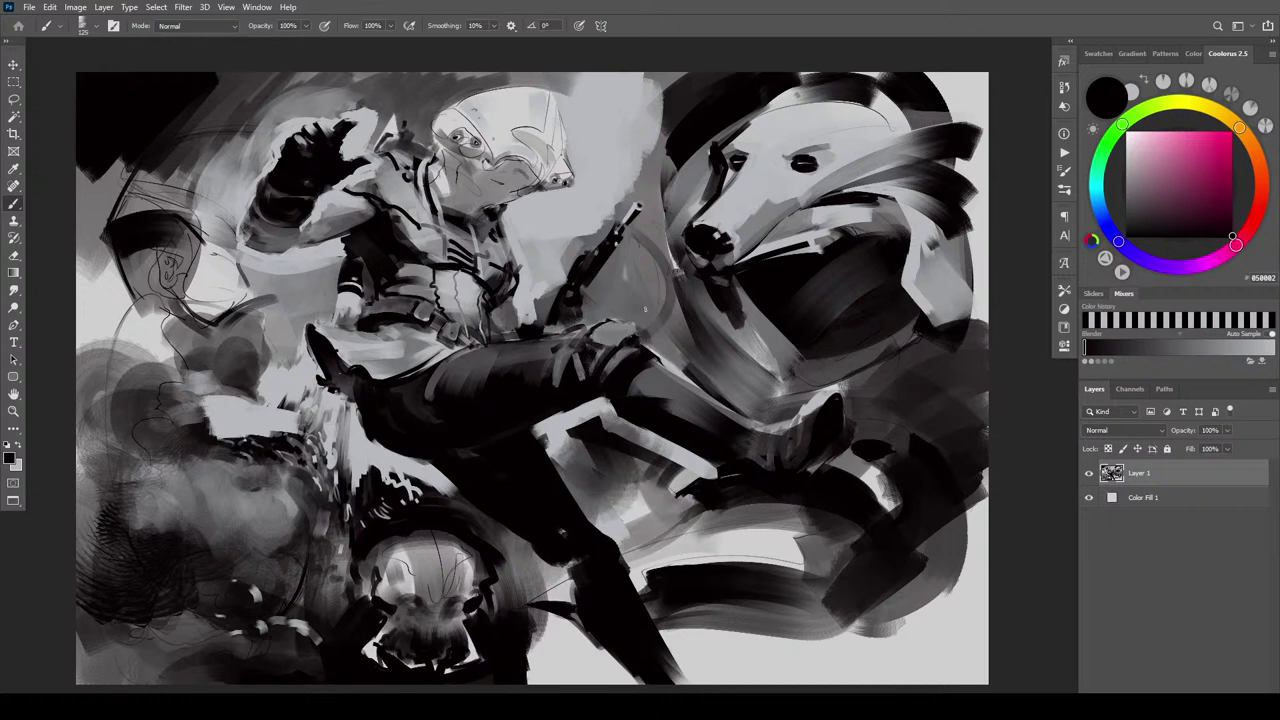
pyautogui.press('[')
pyautogui.press('[')
pyautogui.press('[')
pyautogui.press('[')
pyautogui.press('[')
pyautogui.keyDown('alt'); pyautogui.click(624, 336); pyautogui.keyUp('alt')
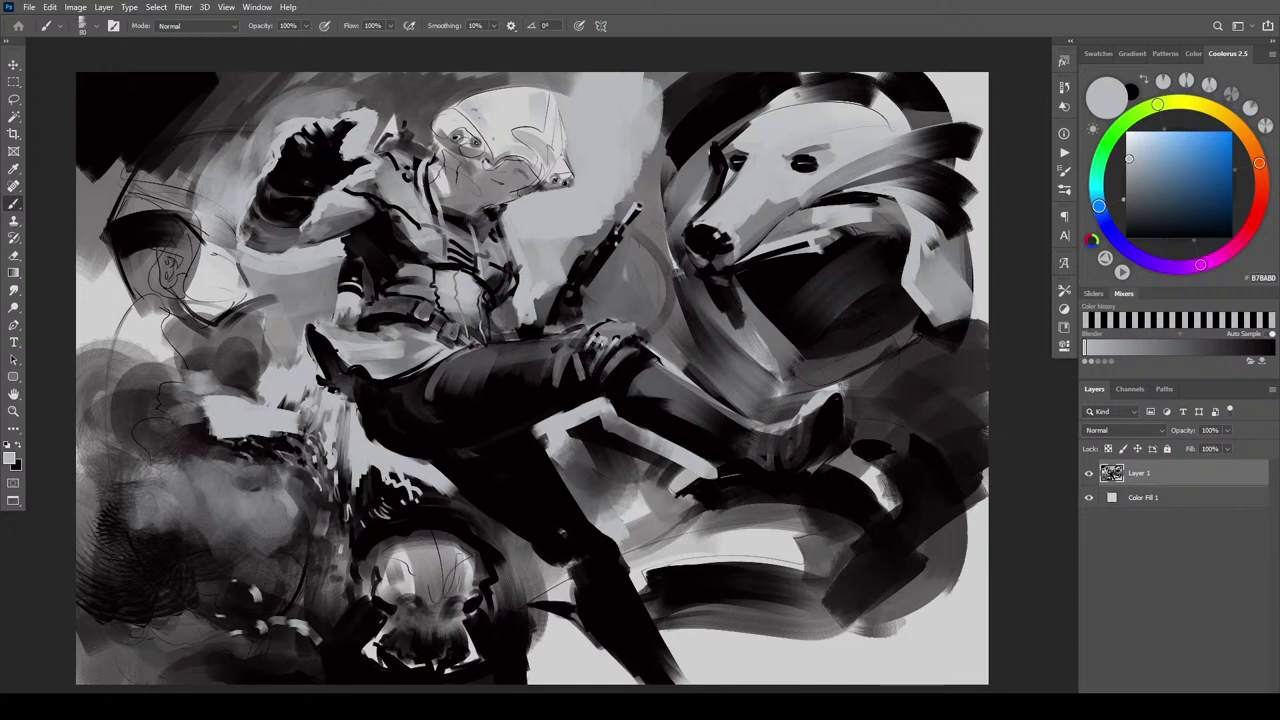
pyautogui.press('x')
pyautogui.moveTo(604, 334)
pyautogui.mouseDown()
pyautogui.moveTo(648, 346)
pyautogui.moveTo(646, 334)
pyautogui.mouseUp()
# Repaint the kneecap as a broad light grey shape with a larger brush and the sampled light tone
pyautogui.keyDown('alt'); pyautogui.click(624, 336); pyautogui.keyUp('alt')
pyautogui.press(']')
pyautogui.press(']')
pyautogui.press(']')
pyautogui.press(']')
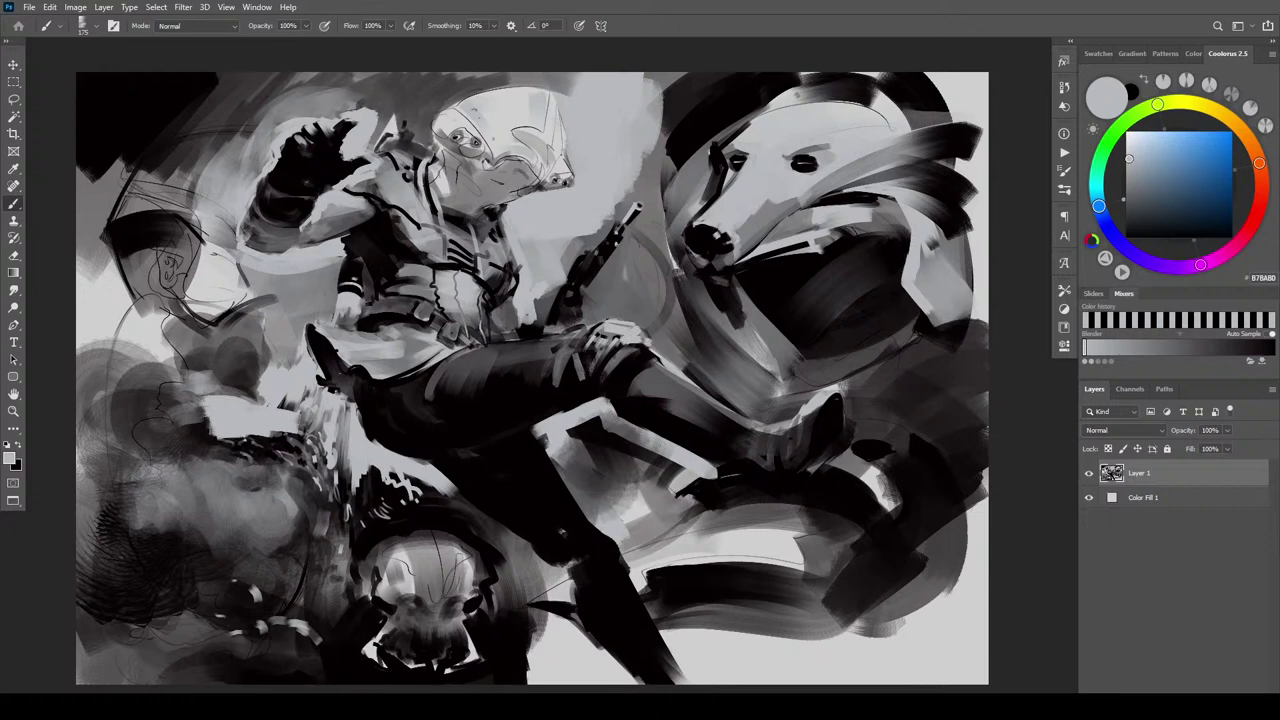
pyautogui.press(']')
pyautogui.press(']')
pyautogui.press(']')
pyautogui.press(']')
pyautogui.press(']')
pyautogui.moveTo(608, 330)
pyautogui.mouseDown()
pyautogui.moveTo(628, 336)
pyautogui.moveTo(606, 340)
pyautogui.mouseUp()
# Trim the lower edge of the light kneecap with a smaller near-black brush
pyautogui.press('[')
pyautogui.press('[')
pyautogui.press('[')
pyautogui.press('[')
pyautogui.keyDown('alt'); pyautogui.click(644, 330); pyautogui.keyUp('alt')
pyautogui.moveTo(649, 349); pyautogui.dragTo(606, 350)
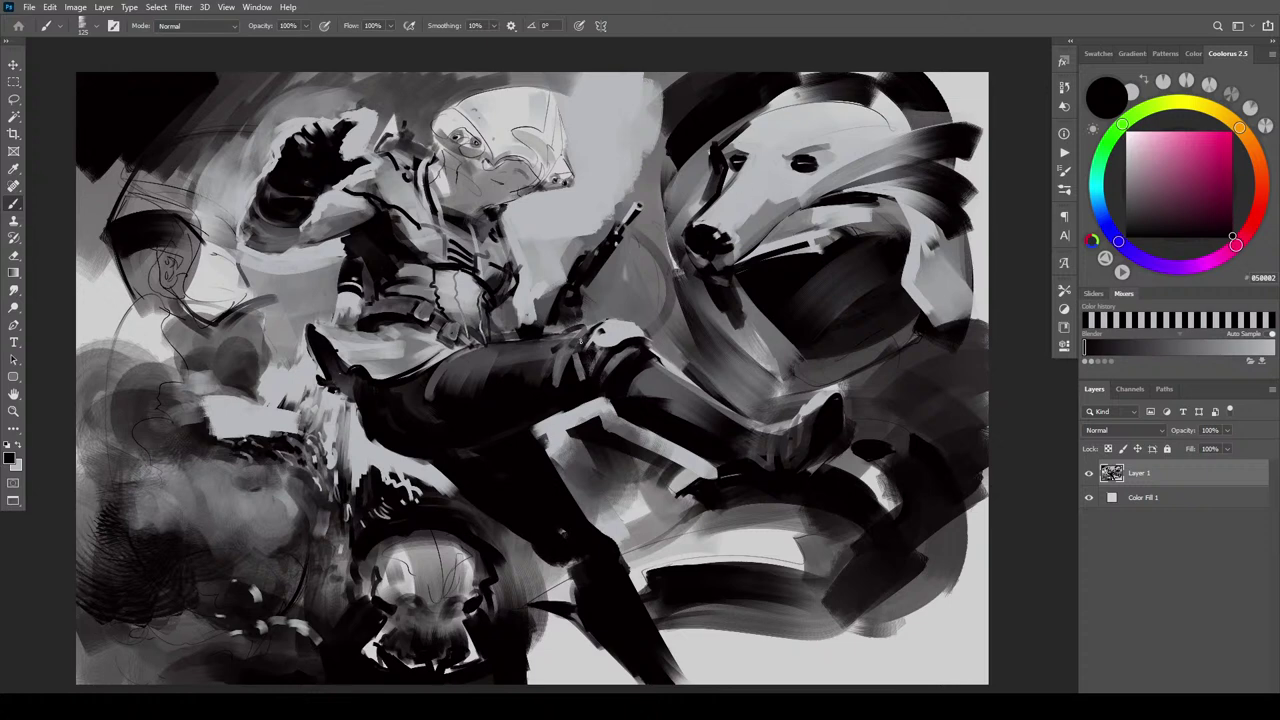
# Paint a short horizontal light grey band across the raised thigh with a sampled light grey
pyautogui.keyDown('alt'); pyautogui.click(582, 335); pyautogui.keyUp('alt')
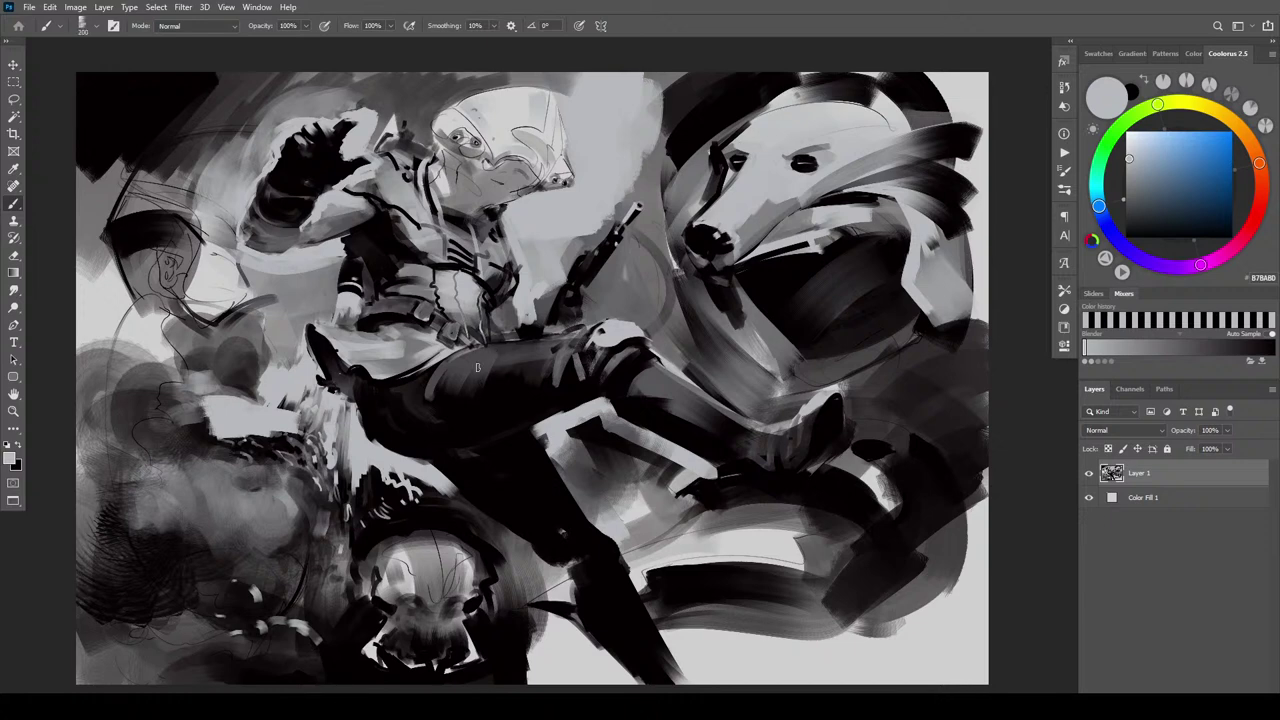
pyautogui.moveTo(500, 346); pyautogui.dragTo(487, 404)
pyautogui.hotkey('ctrl', 'z')
pyautogui.moveTo(446, 376); pyautogui.dragTo(516, 376)
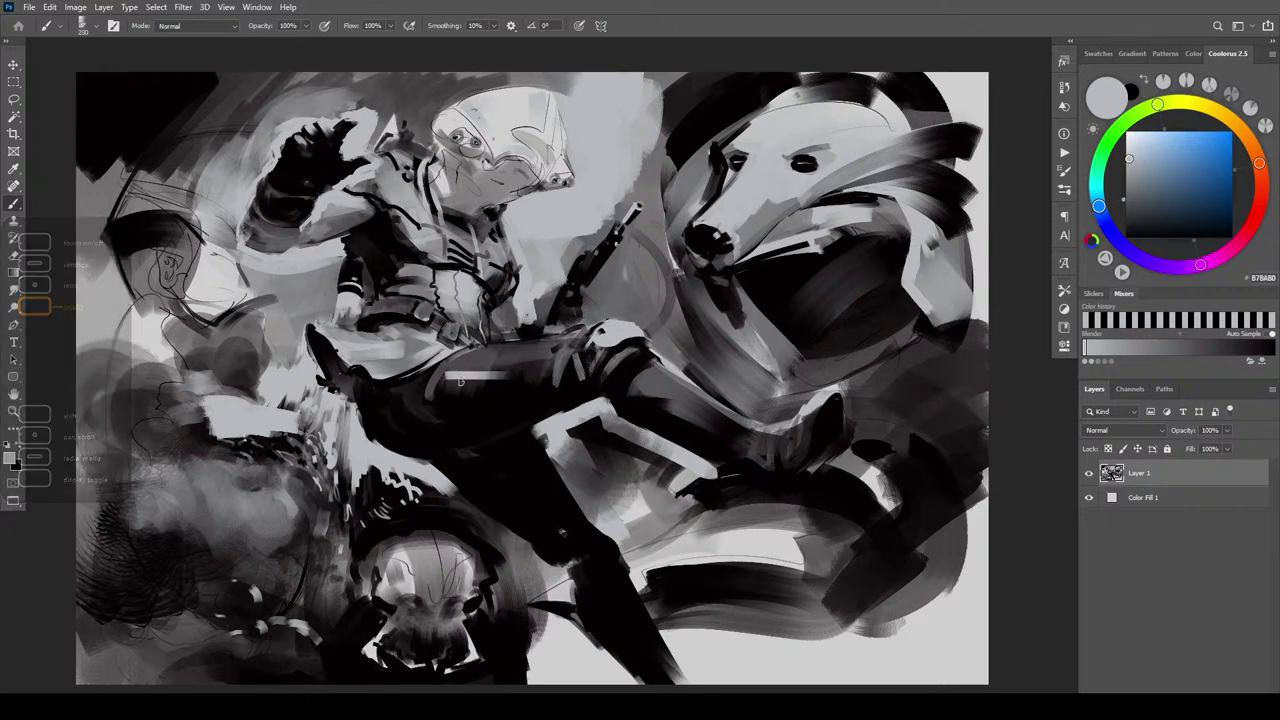
pyautogui.press(']')
pyautogui.press(']')
pyautogui.moveTo(450, 376); pyautogui.dragTo(517, 376)
pyautogui.hotkey('ctrl', 'z')
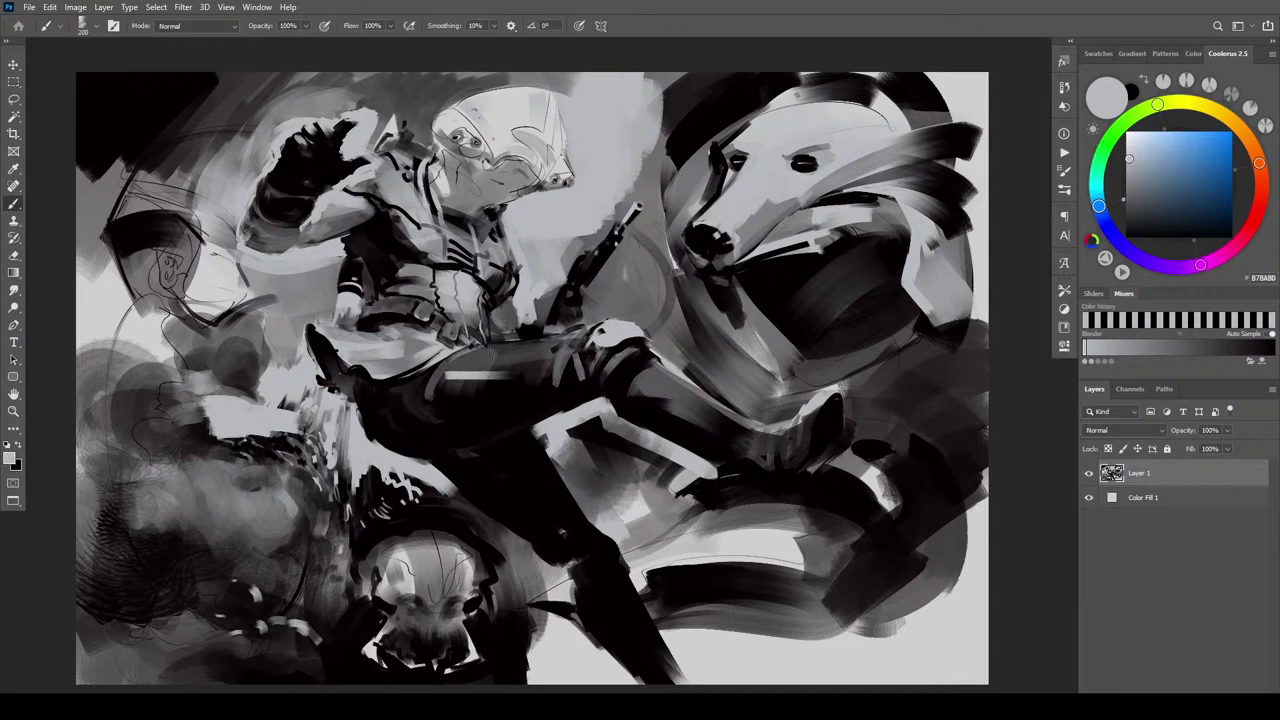
# Cut into the underside of the light thigh band with the near-black sampled from the trousers
pyautogui.press('[')
pyautogui.press('[')
pyautogui.press('[')
pyautogui.press('[')
pyautogui.press('[')
pyautogui.press('[')
pyautogui.press('[')
pyautogui.press('[')
pyautogui.press('[')
pyautogui.press('[')
pyautogui.press(']')
pyautogui.press(']')
pyautogui.keyDown('alt'); pyautogui.click(517, 362); pyautogui.keyUp('alt')
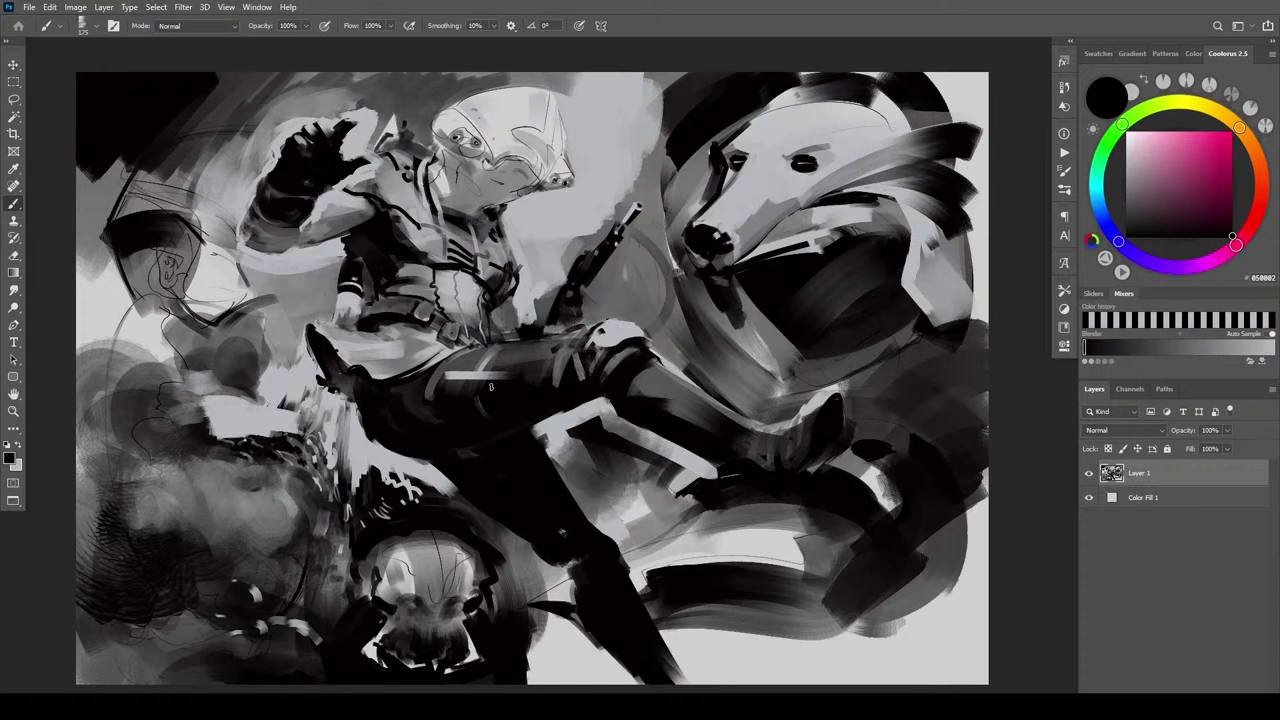
pyautogui.moveTo(460, 382); pyautogui.dragTo(516, 382)
# Draw a small light grey looped fitting and a thin slanted line beside it on the thigh
pyautogui.keyDown('alt'); pyautogui.click(466, 360); pyautogui.keyUp('alt')
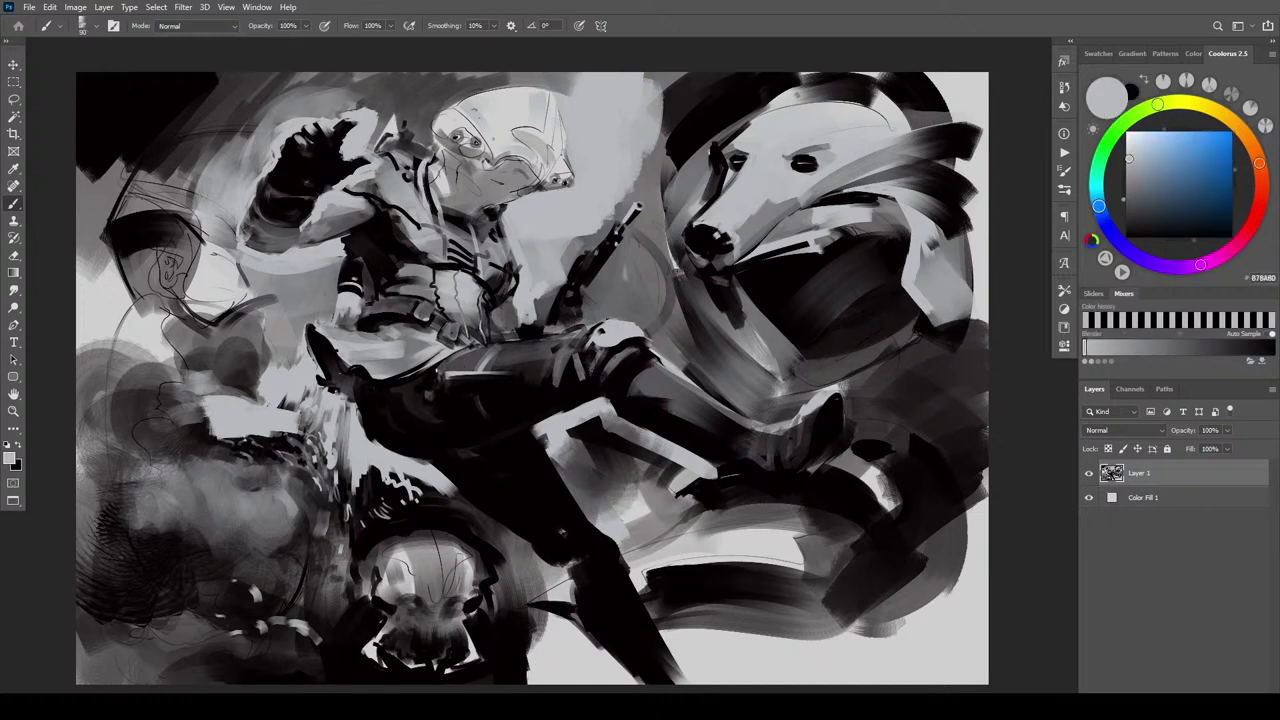
pyautogui.moveTo(435, 368); pyautogui.dragTo(426, 406)
pyautogui.moveTo(442, 382); pyautogui.dragTo(526, 366)
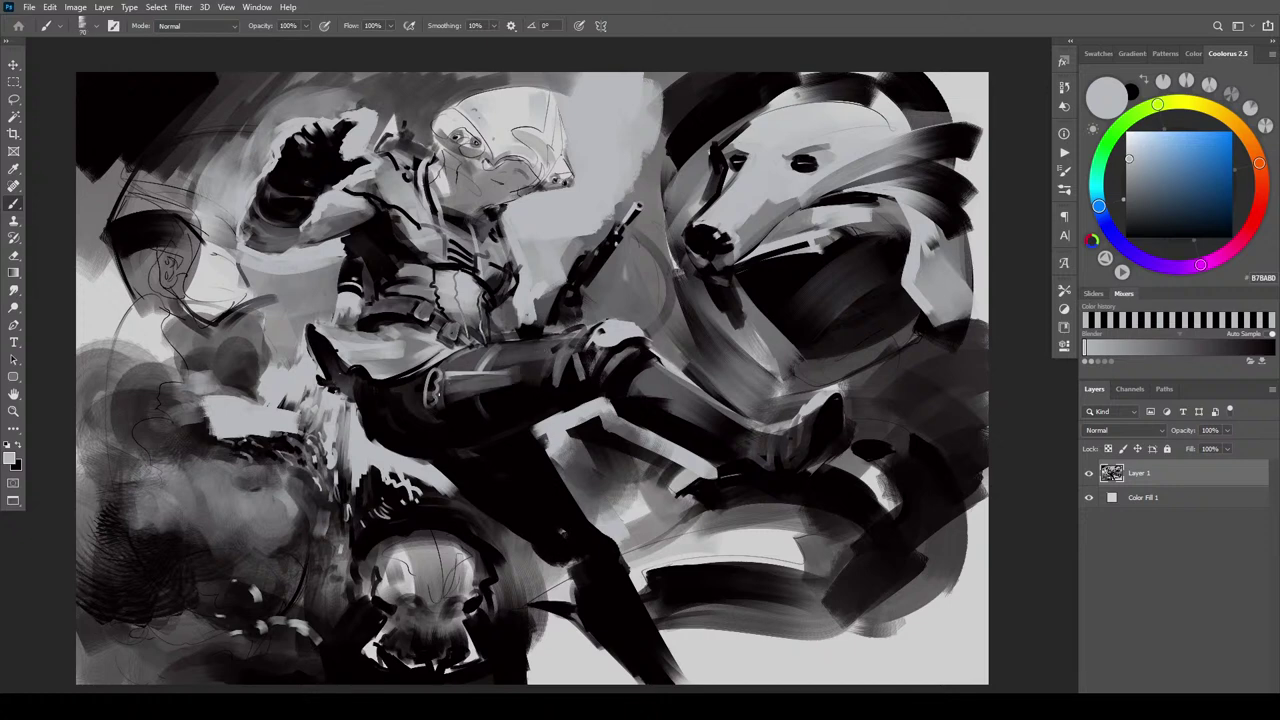
pyautogui.moveTo(439, 393)
pyautogui.mouseDown()
pyautogui.moveTo(448, 382)
pyautogui.moveTo(452, 392)
pyautogui.mouseUp()
# Carve the looped thigh fitting and the start of its slanted bar into shape with near-black strokes
pyautogui.press(']')
pyautogui.press(']')
pyautogui.press(']')
pyautogui.press(']')
pyautogui.press(']')
pyautogui.press(']')
pyautogui.press(']')
pyautogui.press(']')
pyautogui.press('x')
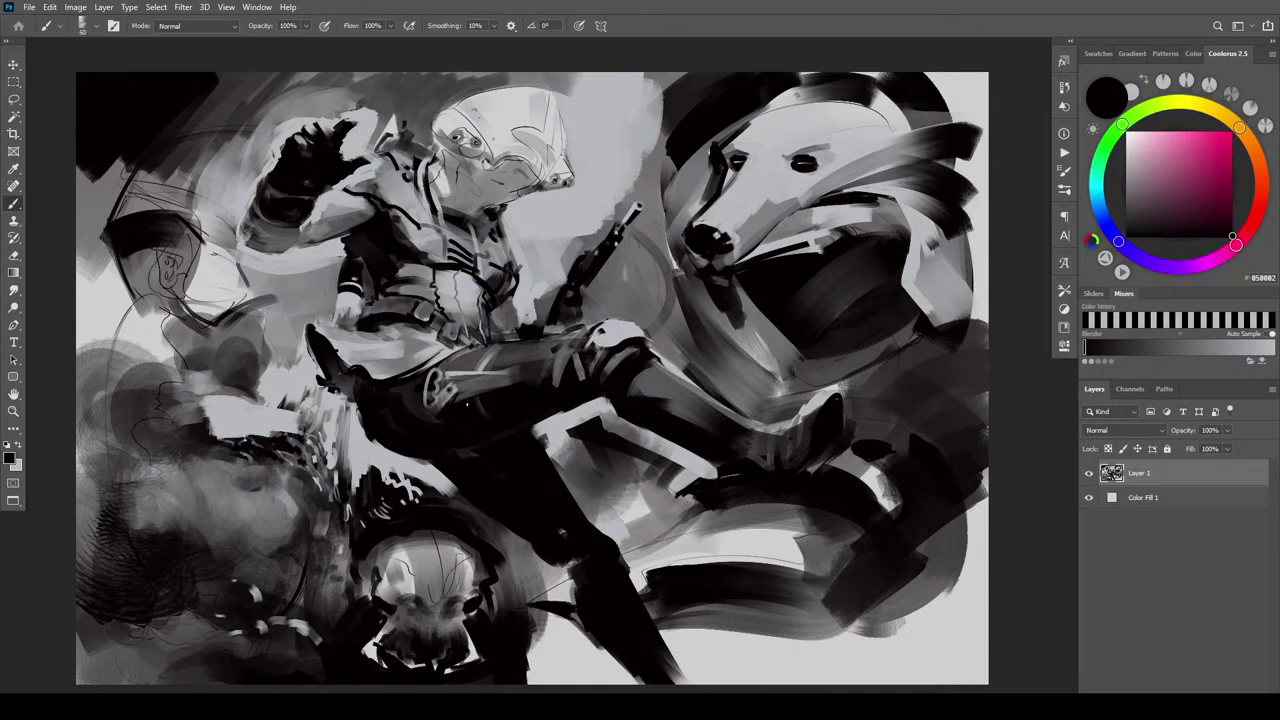
pyautogui.moveTo(446, 383); pyautogui.dragTo(480, 384)
pyautogui.press(']')
pyautogui.press(']')
pyautogui.press(']')
pyautogui.press(']')
pyautogui.press(']')
pyautogui.moveTo(427, 377); pyautogui.dragTo(427, 404)
pyautogui.moveTo(440, 380); pyautogui.dragTo(435, 395)
# Trim the upper edge of the slanted bar on the thigh with a near-black stroke
pyautogui.press(']')
pyautogui.press(']')
pyautogui.press(']')
pyautogui.press(']')
pyautogui.press(']')
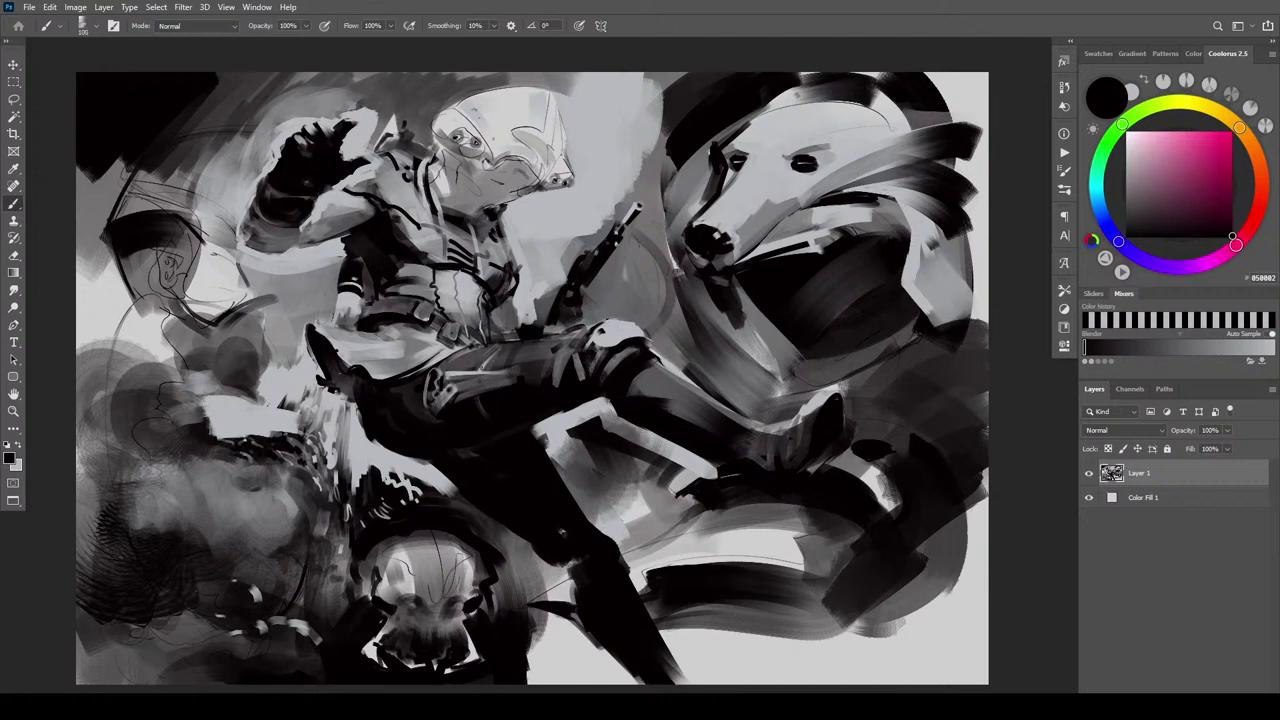
pyautogui.moveTo(482, 354); pyautogui.dragTo(488, 373)
# Form a small light grey end piece on the thigh bar and define its underside in near-black
pyautogui.press('x')
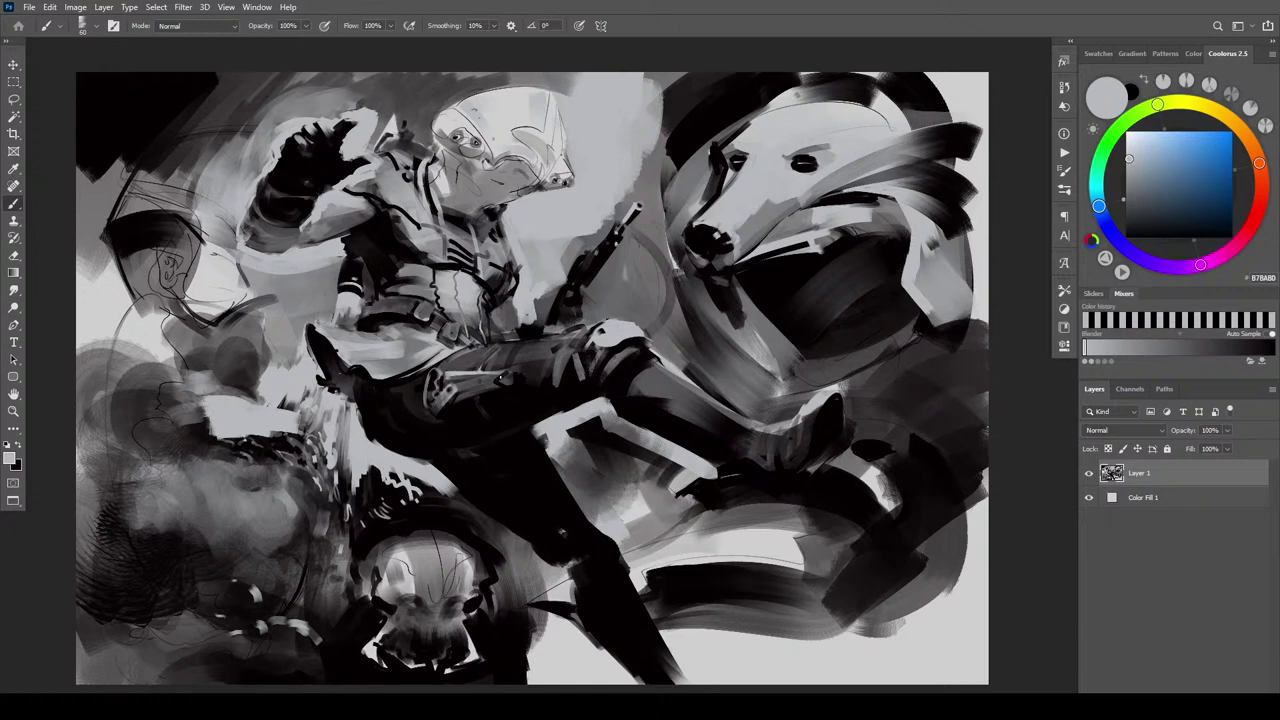
pyautogui.moveTo(507, 371); pyautogui.dragTo(496, 382)
pyautogui.hotkey('ctrl', 'z')
pyautogui.press('x')
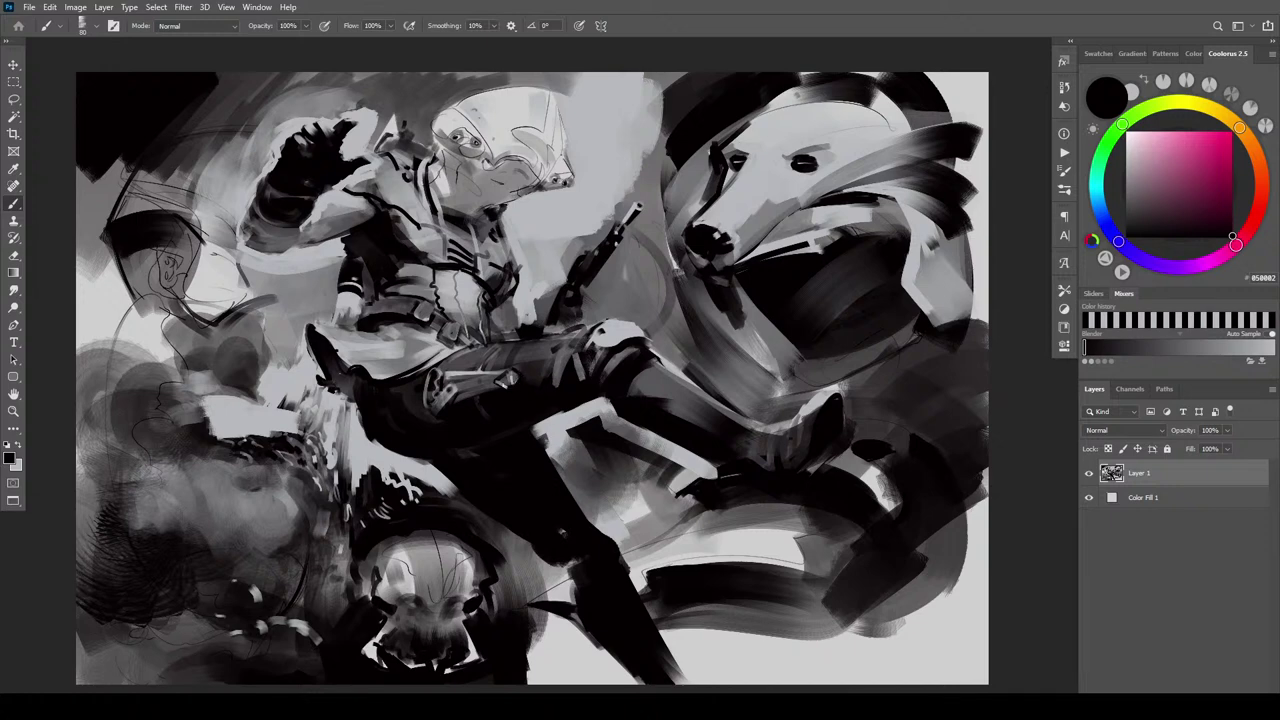
pyautogui.moveTo(507, 380); pyautogui.dragTo(493, 384)
# Refine the end piece and upper edge of the thigh bar with small light grey and near-black touches
pyautogui.press(']')
pyautogui.press(']')
pyautogui.press(']')
pyautogui.press(']')
pyautogui.press(']')
pyautogui.press(']')
pyautogui.press('x')
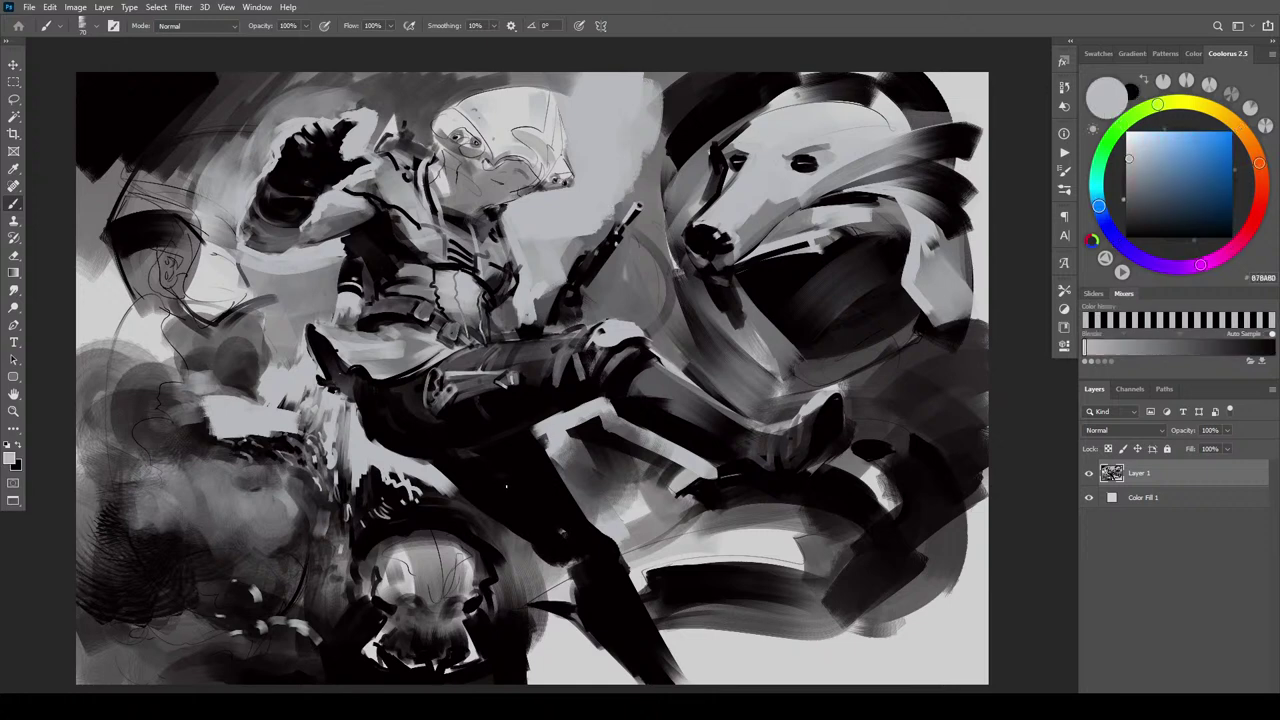
pyautogui.moveTo(514, 372); pyautogui.dragTo(518, 382)
pyautogui.hotkey('ctrl', 'z')
pyautogui.keyDown('alt'); pyautogui.click(521, 363); pyautogui.keyUp('alt')
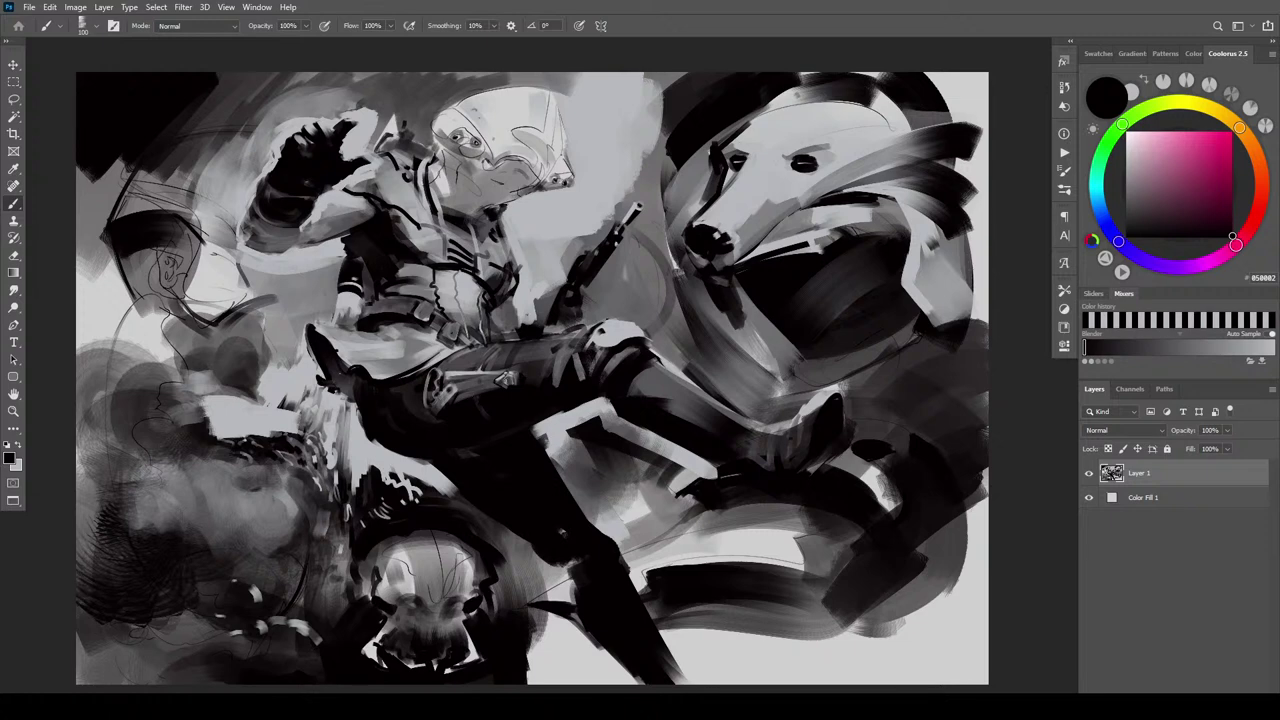
pyautogui.press('[')
pyautogui.press('x')
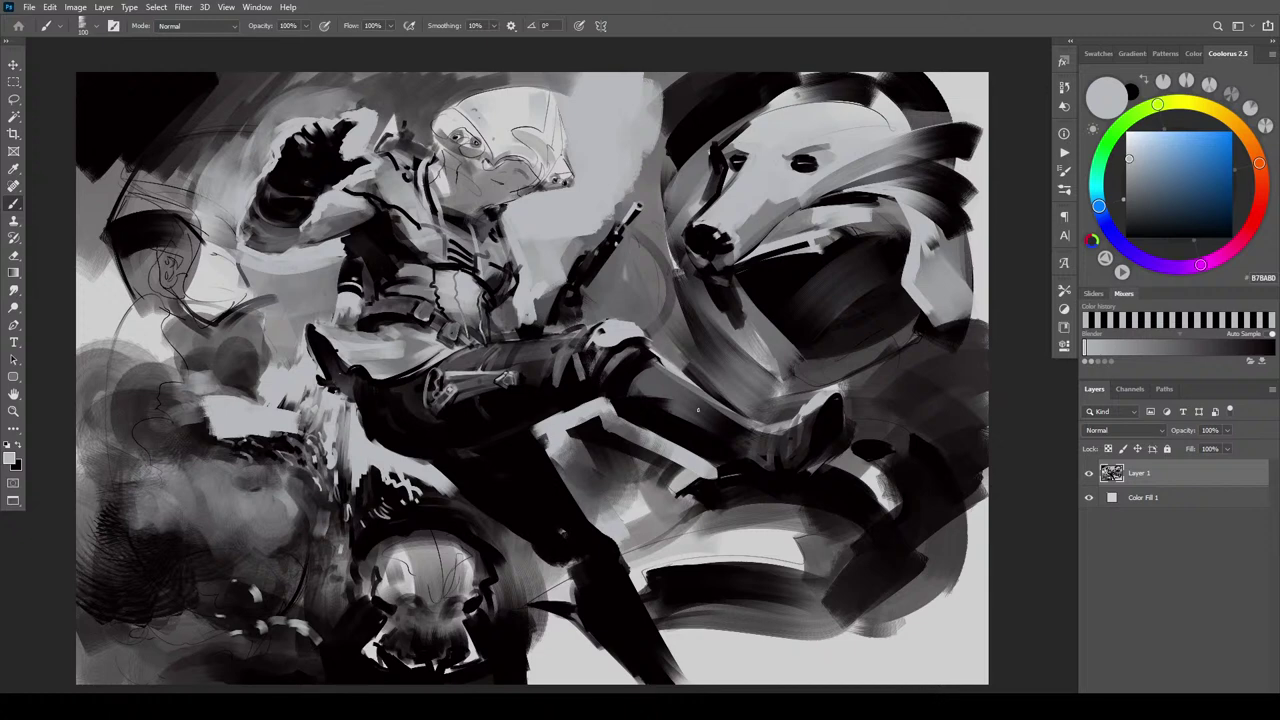
pyautogui.click(457, 367)
# Darken the light background around the held gun with near-black strokes, using a brush size up to 900
pyautogui.keyDown('alt'); pyautogui.click(408, 503); pyautogui.keyUp('alt')
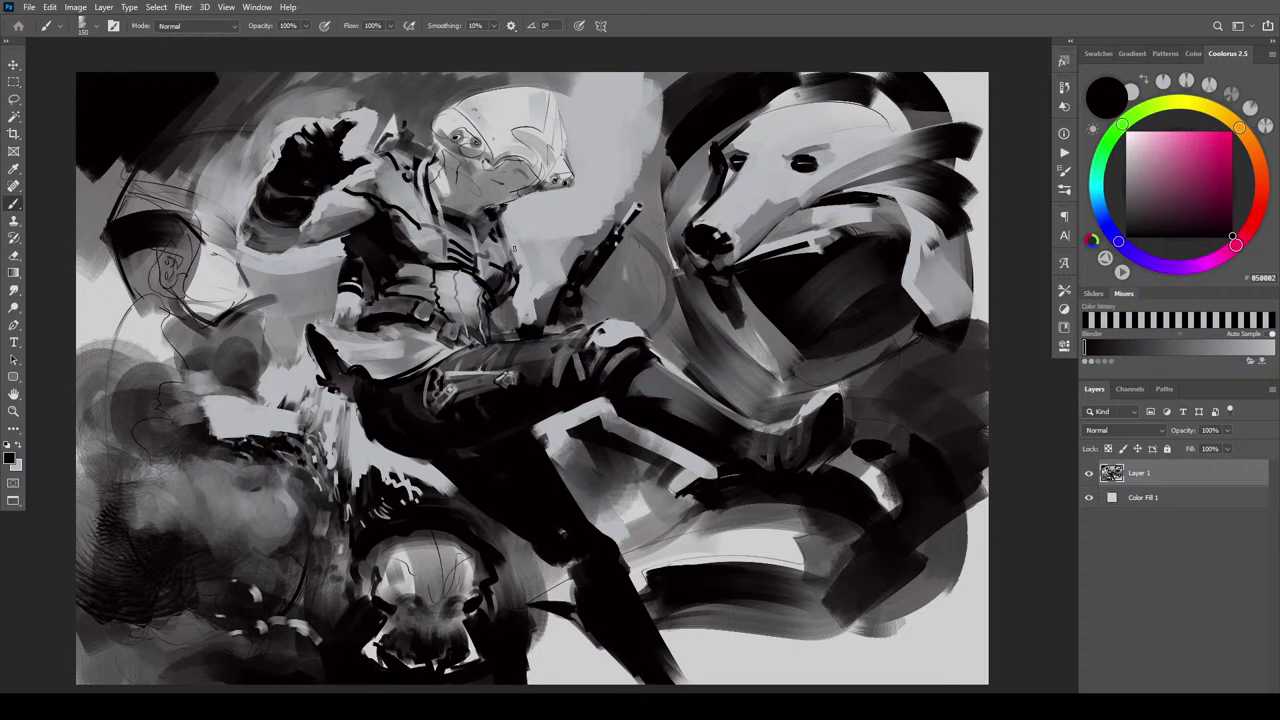
pyautogui.moveTo(514, 258)
pyautogui.mouseDown()
pyautogui.moveTo(549, 257)
pyautogui.moveTo(607, 207)
pyautogui.moveTo(527, 276)
pyautogui.moveTo(604, 215)
pyautogui.mouseUp()
pyautogui.press(']')
pyautogui.press(']')
pyautogui.press(']')
pyautogui.press(']')
pyautogui.press(']')
pyautogui.press('[')
pyautogui.press('[')
pyautogui.press('[')
pyautogui.press(']')
pyautogui.press(']')
pyautogui.press(']')
pyautogui.press(']')
pyautogui.press(']')
pyautogui.press(']')
pyautogui.press(']')
pyautogui.press(']')
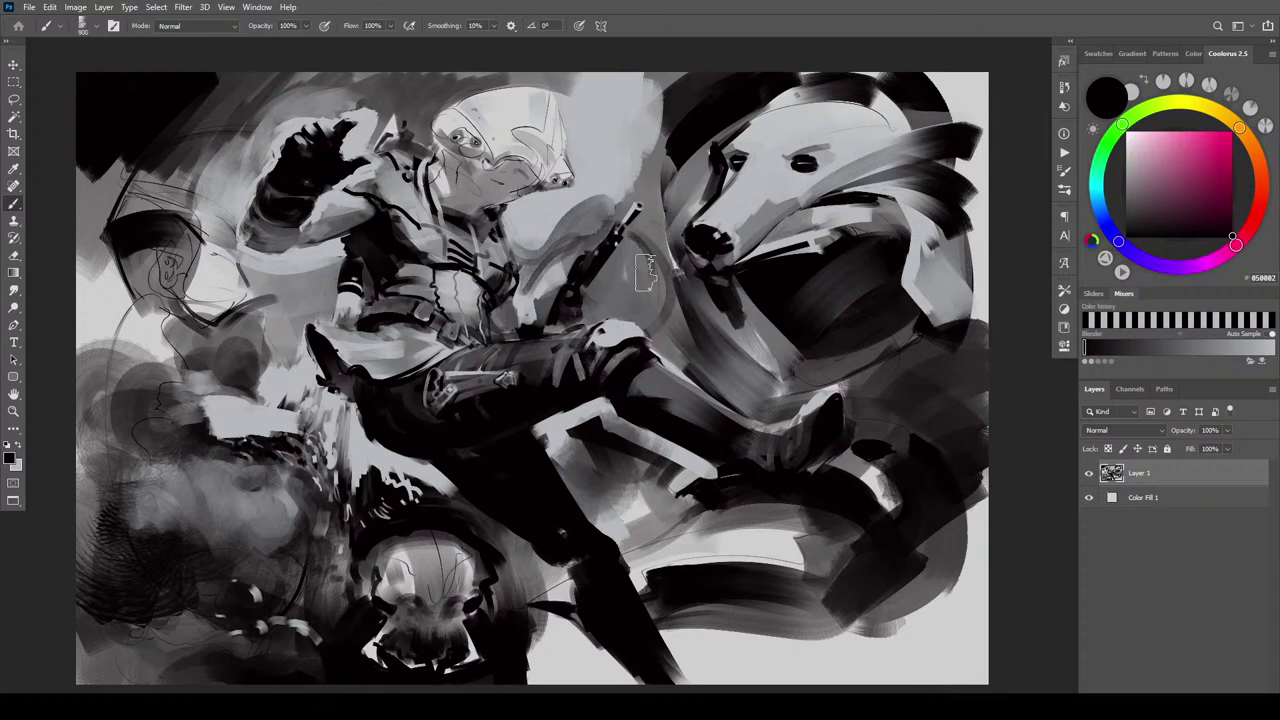
pyautogui.moveTo(643, 272)
pyautogui.mouseDown()
pyautogui.moveTo(638, 290)
pyautogui.moveTo(630, 278)
pyautogui.mouseUp()
# Shade the background beside the figure's chest and above the gun in near-black with a smaller brush
pyautogui.press('[')
pyautogui.press('[')
pyautogui.press('[')
pyautogui.press('[')
pyautogui.press('[')
pyautogui.press('[')
pyautogui.press('[')
pyautogui.press('[')
pyautogui.press('[')
pyautogui.press('[')
pyautogui.press('[')
pyautogui.press('[')
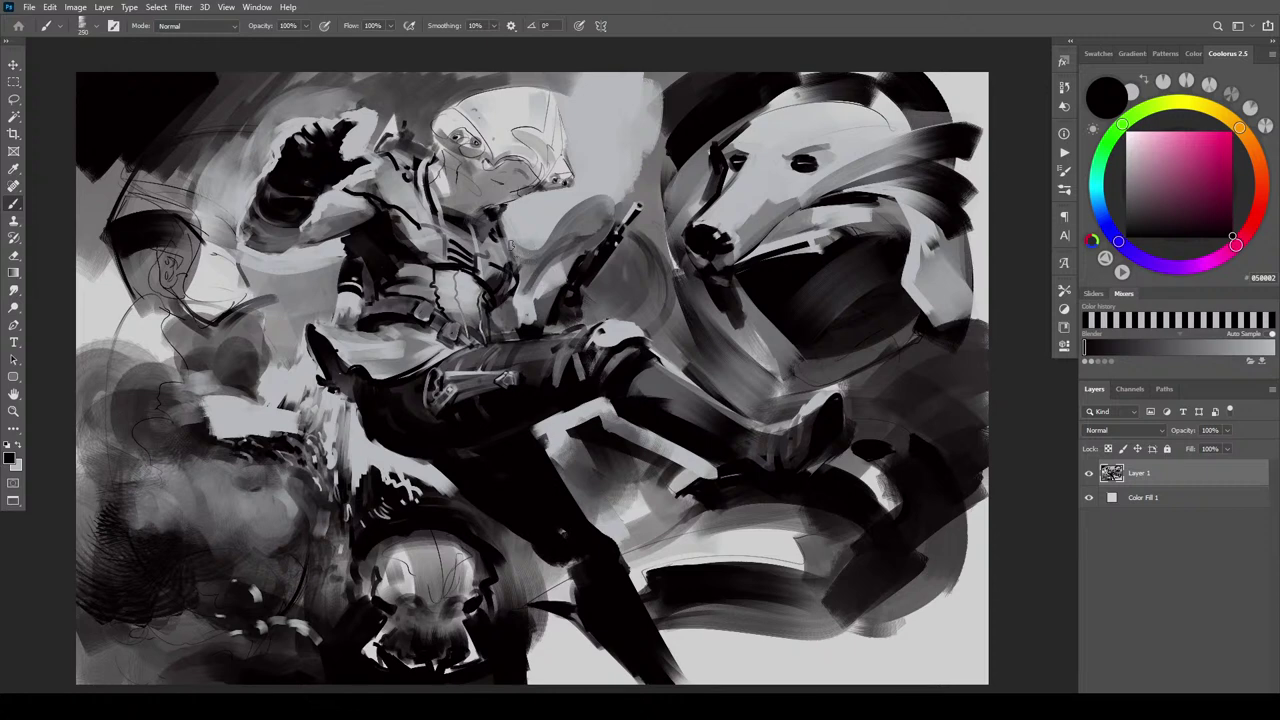
pyautogui.press(']')
pyautogui.press(']')
pyautogui.moveTo(503, 241)
pyautogui.mouseDown()
pyautogui.moveTo(527, 264)
pyautogui.moveTo(515, 305)
pyautogui.mouseUp()
pyautogui.moveTo(567, 237)
pyautogui.mouseDown()
pyautogui.moveTo(534, 267)
pyautogui.moveTo(607, 211)
pyautogui.mouseUp()
# Shade the underside of the figure's mask along the jaw in near-black
pyautogui.press('[')
pyautogui.press('[')
pyautogui.press('[')
pyautogui.press('[')
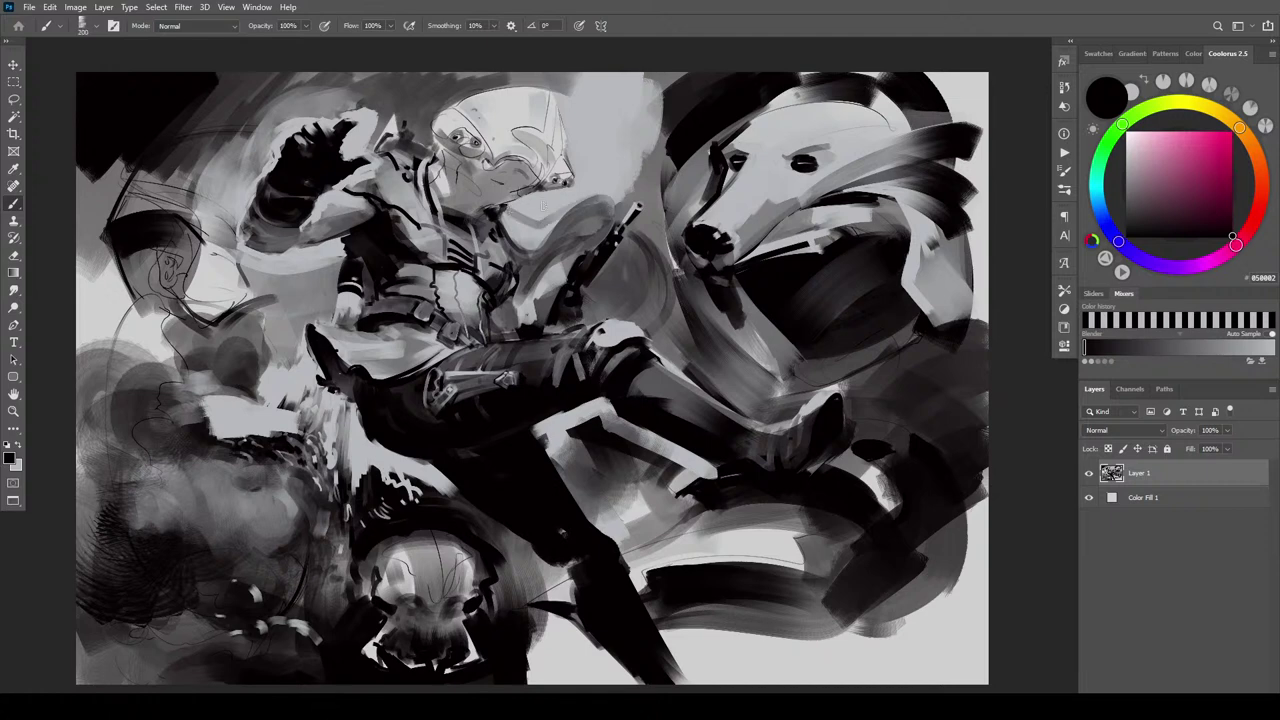
pyautogui.moveTo(558, 197)
pyautogui.mouseDown()
pyautogui.moveTo(514, 209)
pyautogui.moveTo(529, 213)
pyautogui.mouseUp()
pyautogui.press(']')
pyautogui.press(']')
pyautogui.press(']')
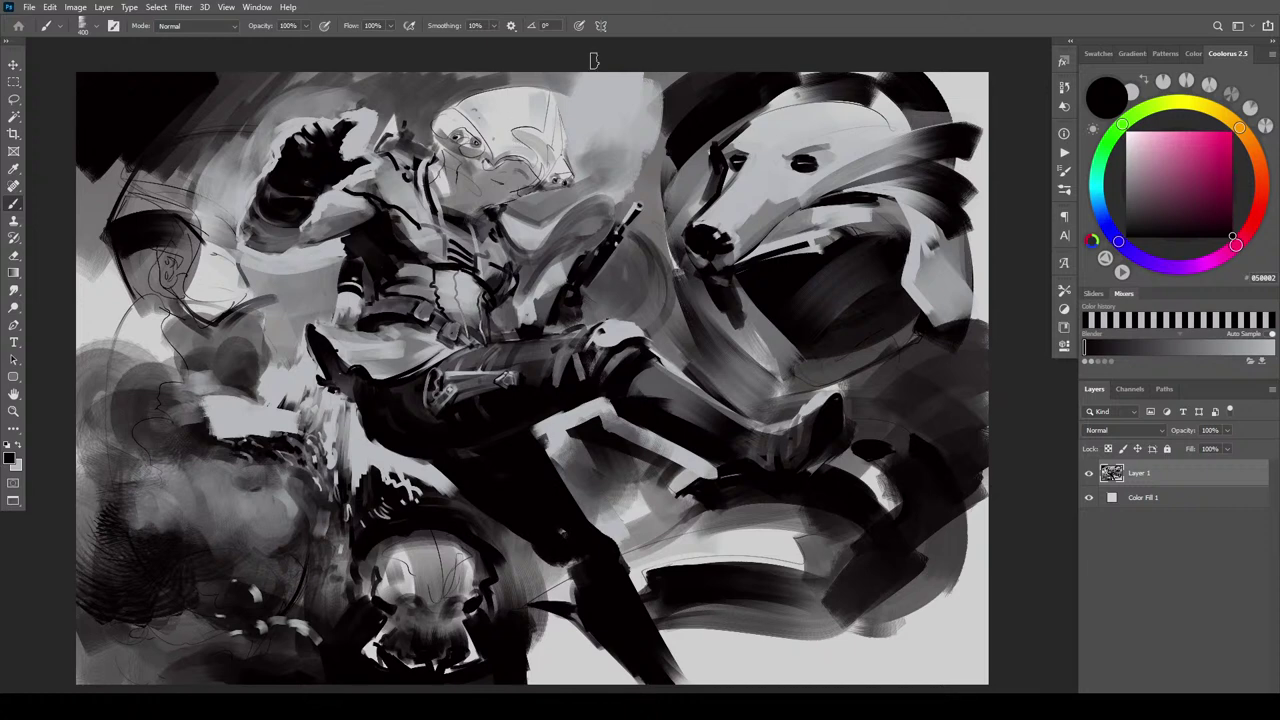
# Darken the curved background shape beside the held gun with small and then broader near-black strokes
pyautogui.press('[')
pyautogui.moveTo(564, 446)
pyautogui.mouseDown()
pyautogui.moveTo(594, 438)
pyautogui.moveTo(564, 448)
pyautogui.mouseUp()
pyautogui.press('[')
pyautogui.press('[')
pyautogui.press('[')
pyautogui.press('[')
pyautogui.press('[')
pyautogui.press('[')
pyautogui.press('[')
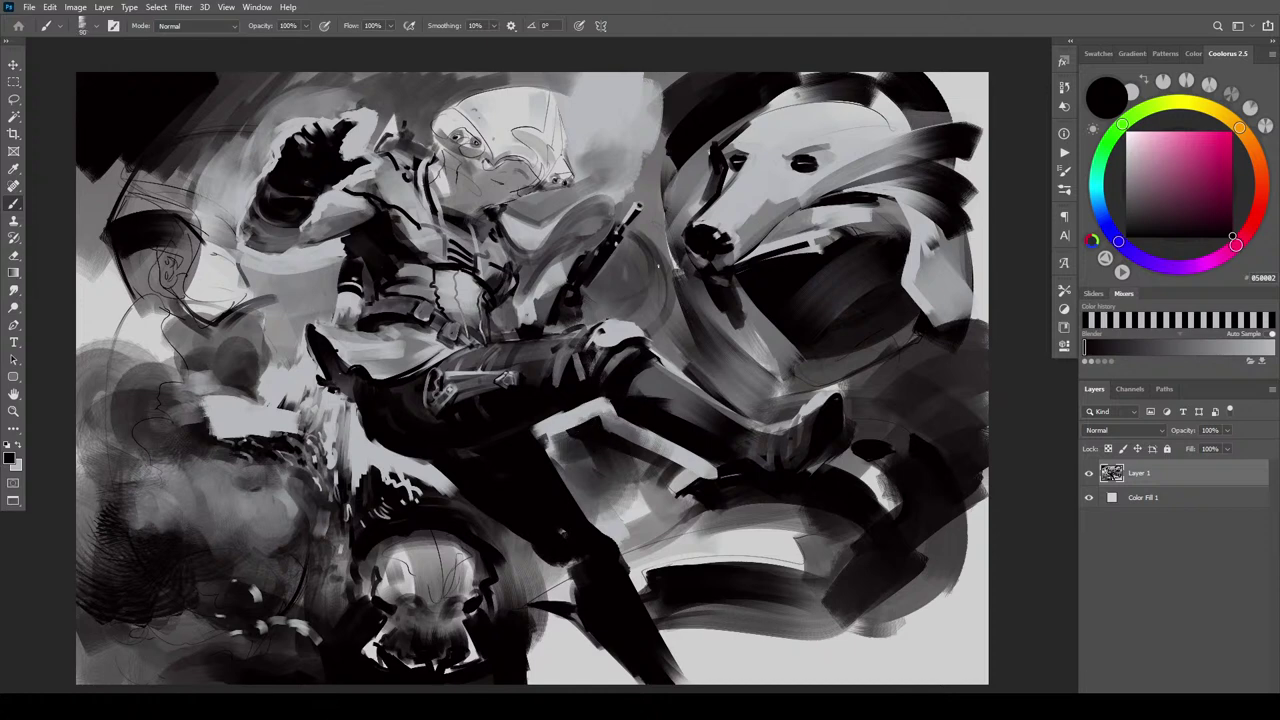
pyautogui.moveTo(658, 268)
pyautogui.mouseDown()
pyautogui.moveTo(607, 313)
pyautogui.moveTo(637, 234)
pyautogui.mouseUp()
pyautogui.press(']')
pyautogui.press(']')
pyautogui.press(']')
pyautogui.press(']')
pyautogui.press(']')
pyautogui.press(']')
pyautogui.moveTo(630, 305); pyautogui.dragTo(644, 240)
# Paint a rounded near-black shape below the sketched head in the background behind the figure
pyautogui.press('[')
pyautogui.press('[')
pyautogui.press('[')
pyautogui.press('[')
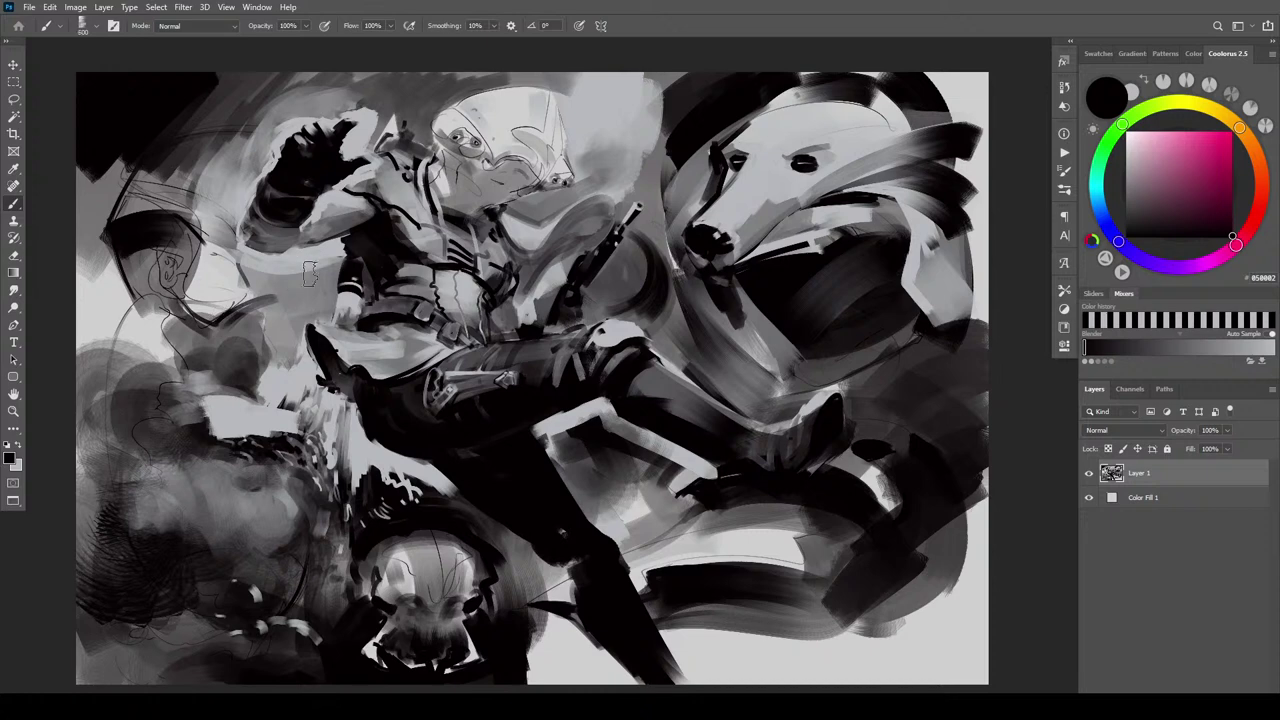
pyautogui.moveTo(245, 292)
pyautogui.mouseDown()
pyautogui.moveTo(182, 292)
pyautogui.moveTo(212, 328)
pyautogui.moveTo(195, 303)
pyautogui.mouseUp()
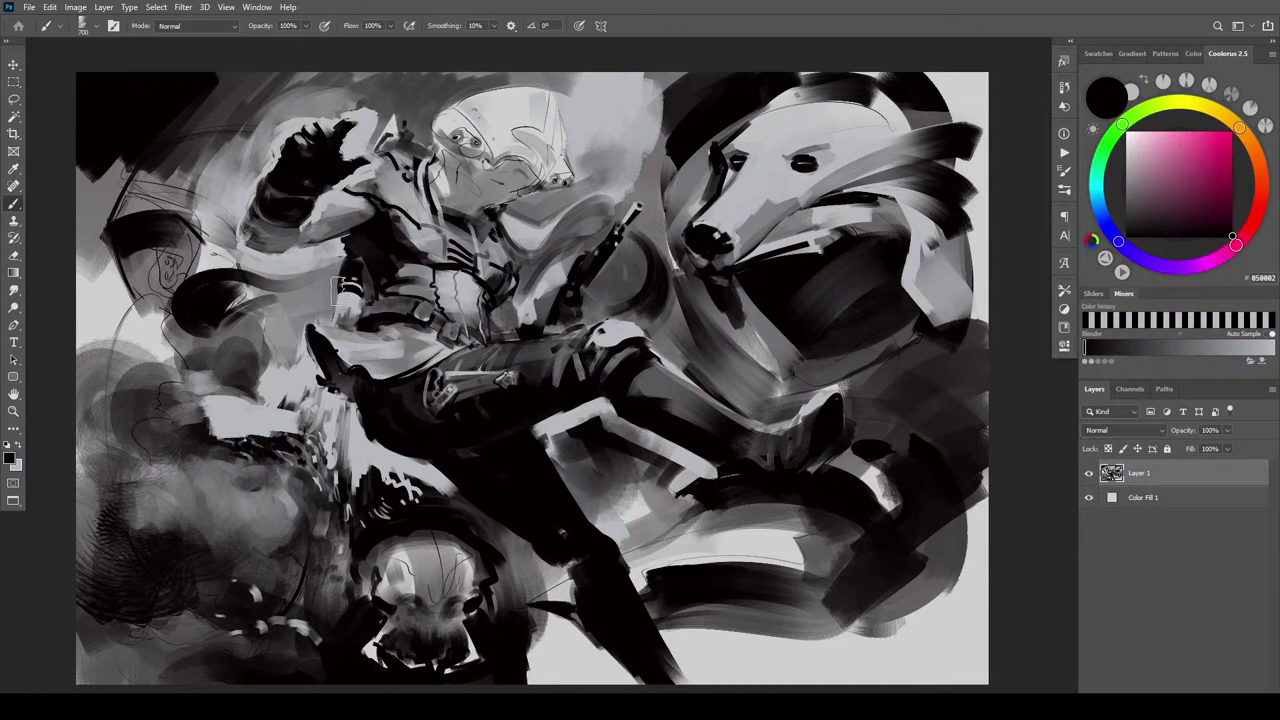
# Brighten the band above the rounded dark shape behind the figure with light grey strokes at brush size 300
pyautogui.press('x')
pyautogui.press('[')
pyautogui.press('[')
pyautogui.press('[')
pyautogui.press('[')
pyautogui.moveTo(174, 292)
pyautogui.mouseDown()
pyautogui.moveTo(293, 281)
pyautogui.moveTo(189, 272)
pyautogui.moveTo(328, 265)
pyautogui.mouseUp()
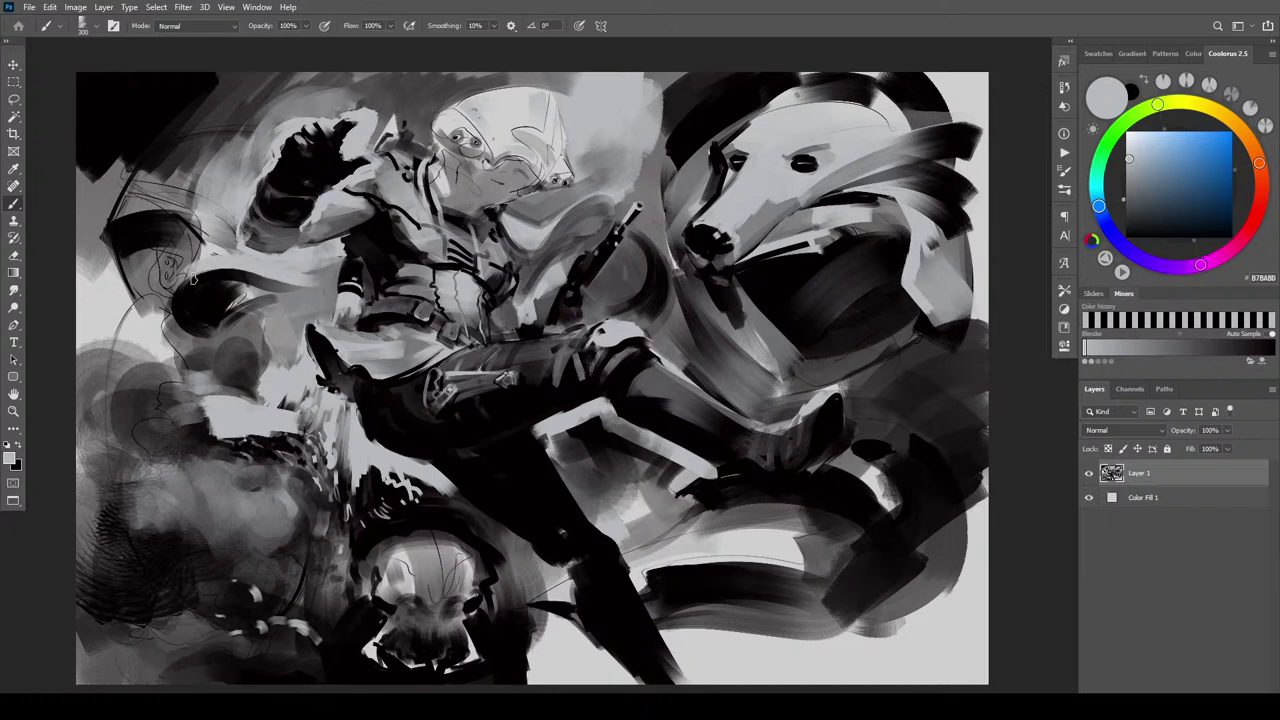
pyautogui.moveTo(193, 279)
pyautogui.mouseDown()
pyautogui.moveTo(329, 281)
pyautogui.moveTo(284, 277)
pyautogui.mouseUp()
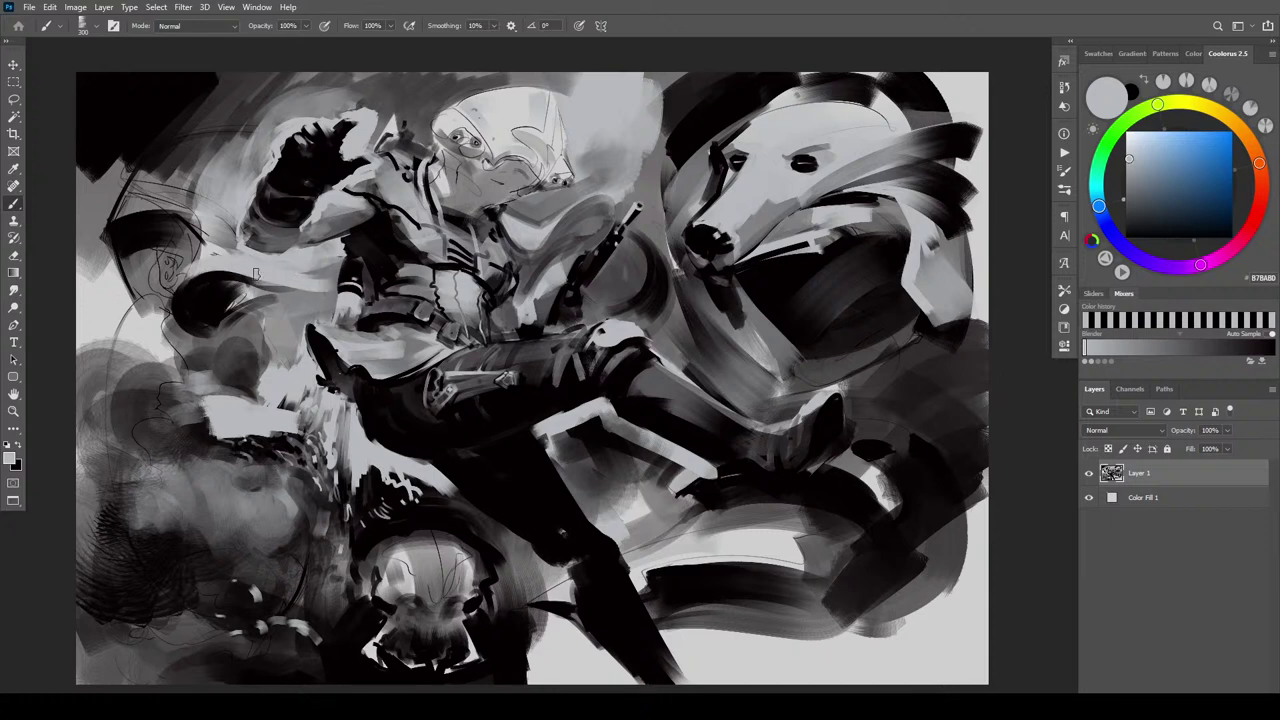
# Paint a light grey curve in the background between the gun and the bear's neck, using brush size 400
pyautogui.press(']')
pyautogui.press(']')
pyautogui.press(']')
pyautogui.press('[')
pyautogui.press('[')
pyautogui.moveTo(641, 224); pyautogui.dragTo(668, 276)
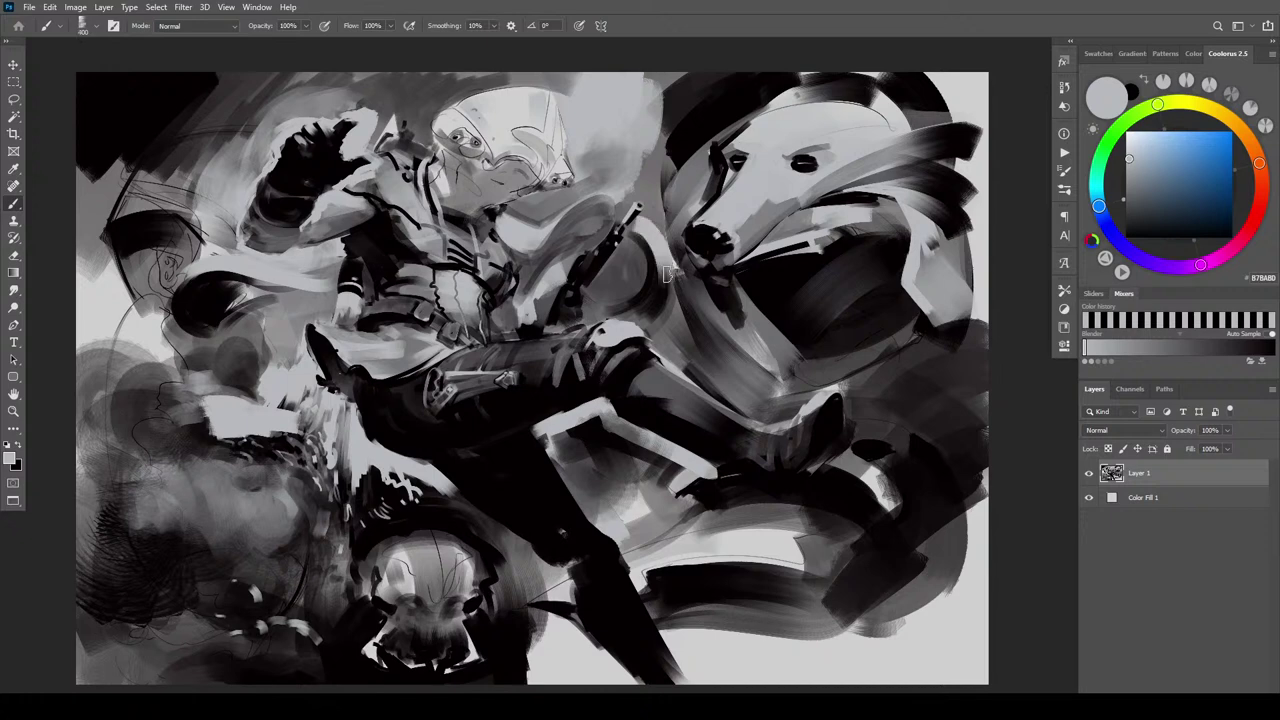
pyautogui.press(']')
pyautogui.press(']')
pyautogui.press(']')
pyautogui.press(']')
pyautogui.hotkey('ctrl', 'z')
pyautogui.press('[')
pyautogui.press('[')
pyautogui.press('[')
pyautogui.press('[')
pyautogui.moveTo(648, 318); pyautogui.dragTo(648, 258)
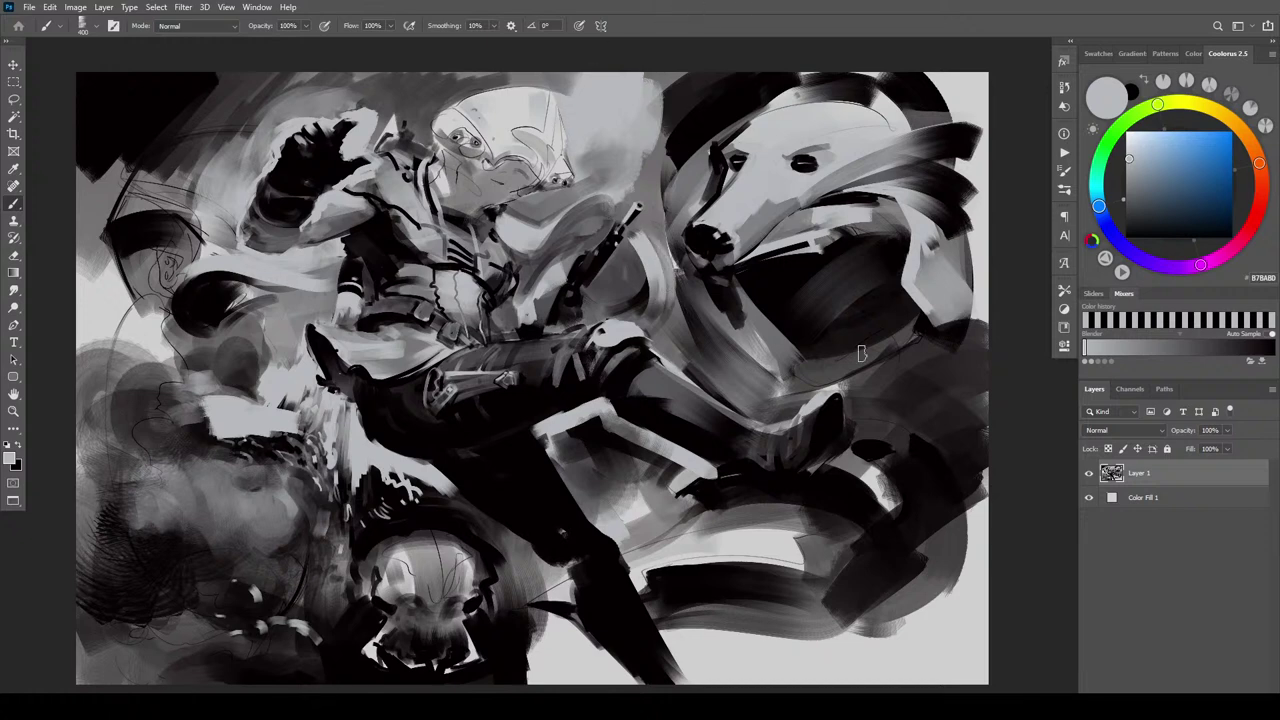
# Add a light grey stroke to the background between the mask and the gun
pyautogui.press('alt')
pyautogui.press('[')
pyautogui.press('[')
pyautogui.press('[')
pyautogui.press(']')
pyautogui.press(']')
pyautogui.moveTo(564, 217)
pyautogui.mouseDown()
pyautogui.moveTo(611, 214)
pyautogui.moveTo(559, 229)
pyautogui.moveTo(608, 215)
pyautogui.moveTo(616, 181)
pyautogui.moveTo(656, 215)
pyautogui.moveTo(640, 191)
pyautogui.moveTo(605, 188)
pyautogui.moveTo(642, 151)
pyautogui.moveTo(616, 195)
pyautogui.mouseUp()
# Paint a broad light grey patch above the gun's muzzle with the brush at size 700
pyautogui.press('[')
pyautogui.press('[')
pyautogui.press('[')
pyautogui.press('[')
pyautogui.press('[')
pyautogui.press('[')
pyautogui.press('[')
pyautogui.press(']')
pyautogui.press(']')
pyautogui.press(']')
pyautogui.press(']')
pyautogui.press(']')
pyautogui.press(']')
pyautogui.press(']')
pyautogui.press(']')
pyautogui.press(']')
pyautogui.press(']')
pyautogui.press(']')
pyautogui.moveTo(654, 147)
pyautogui.mouseDown()
pyautogui.moveTo(626, 182)
pyautogui.moveTo(668, 184)
pyautogui.mouseUp()
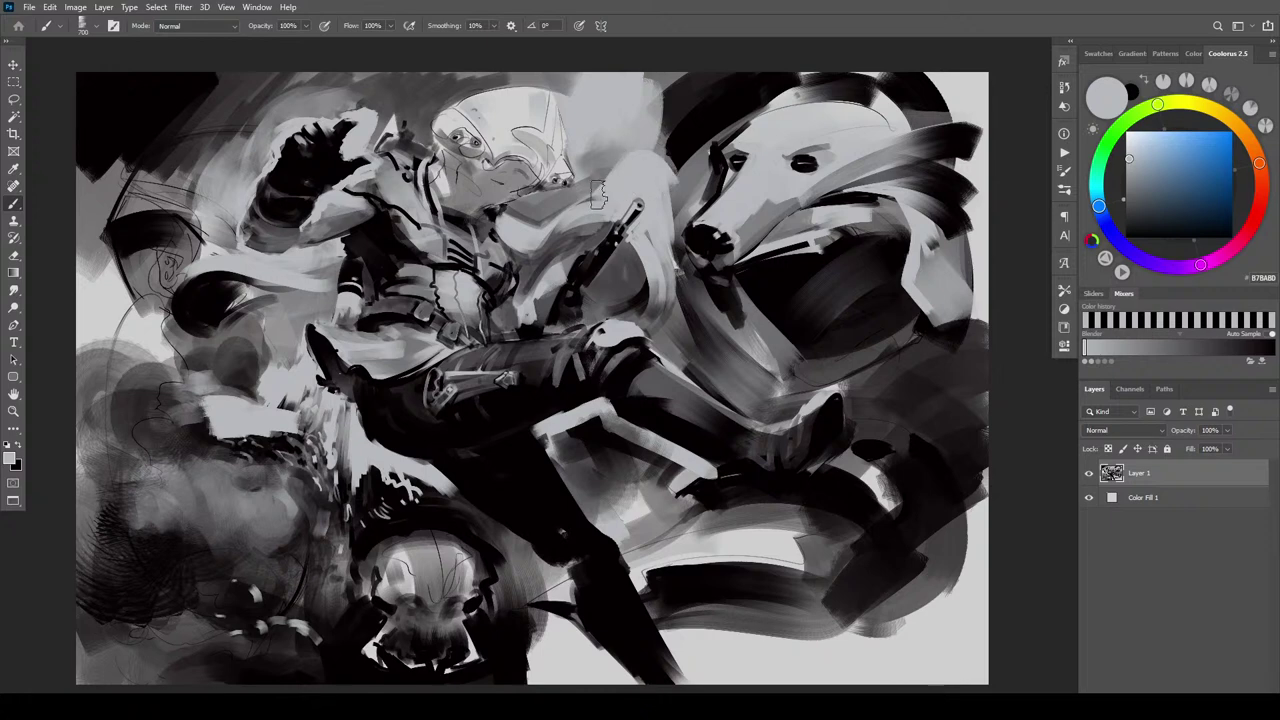
# Brighten the background along both sides of the gun in light grey, using brush size 400
pyautogui.press('[')
pyautogui.press('[')
pyautogui.press('[')
pyautogui.press('[')
pyautogui.press('[')
pyautogui.press('[')
pyautogui.moveTo(625, 242)
pyautogui.mouseDown()
pyautogui.moveTo(600, 277)
pyautogui.moveTo(609, 304)
pyautogui.mouseUp()
pyautogui.moveTo(642, 276); pyautogui.dragTo(622, 306)
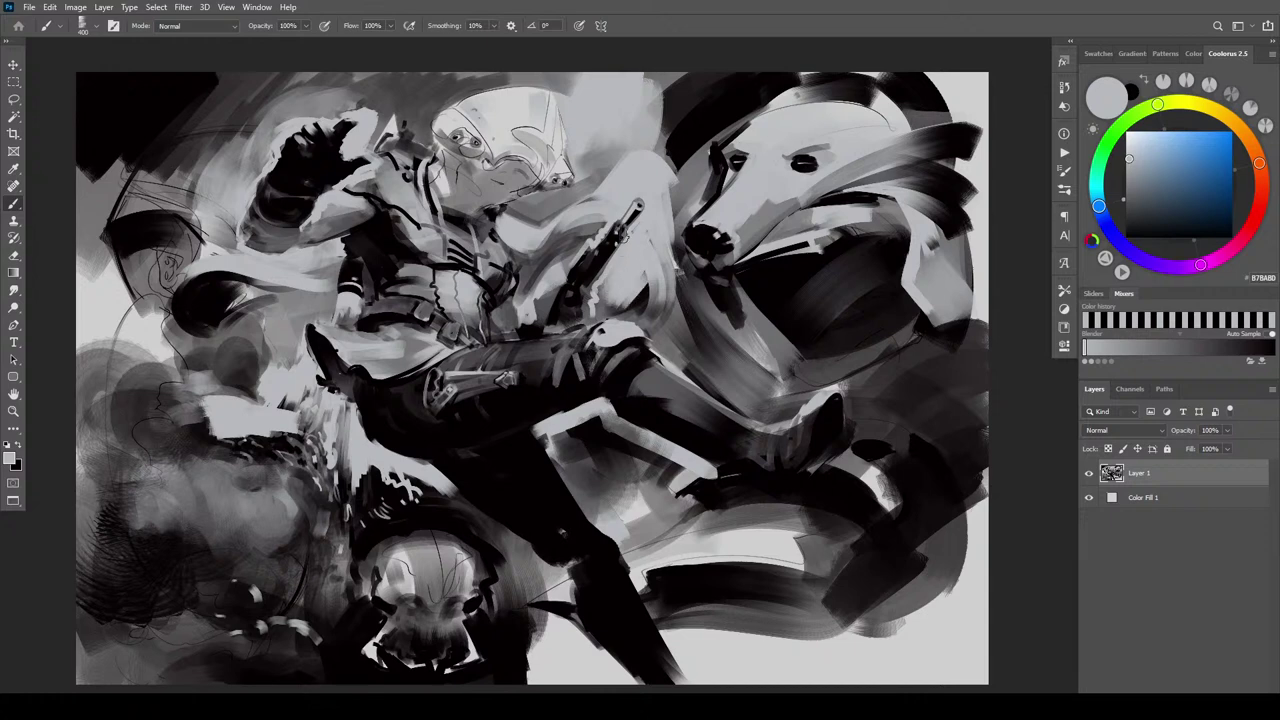
pyautogui.moveTo(603, 210); pyautogui.dragTo(560, 268)
pyautogui.moveTo(602, 223)
pyautogui.mouseDown()
pyautogui.moveTo(535, 286)
pyautogui.moveTo(562, 248)
pyautogui.moveTo(526, 302)
pyautogui.mouseUp()
pyautogui.press(']')
pyautogui.press(']')
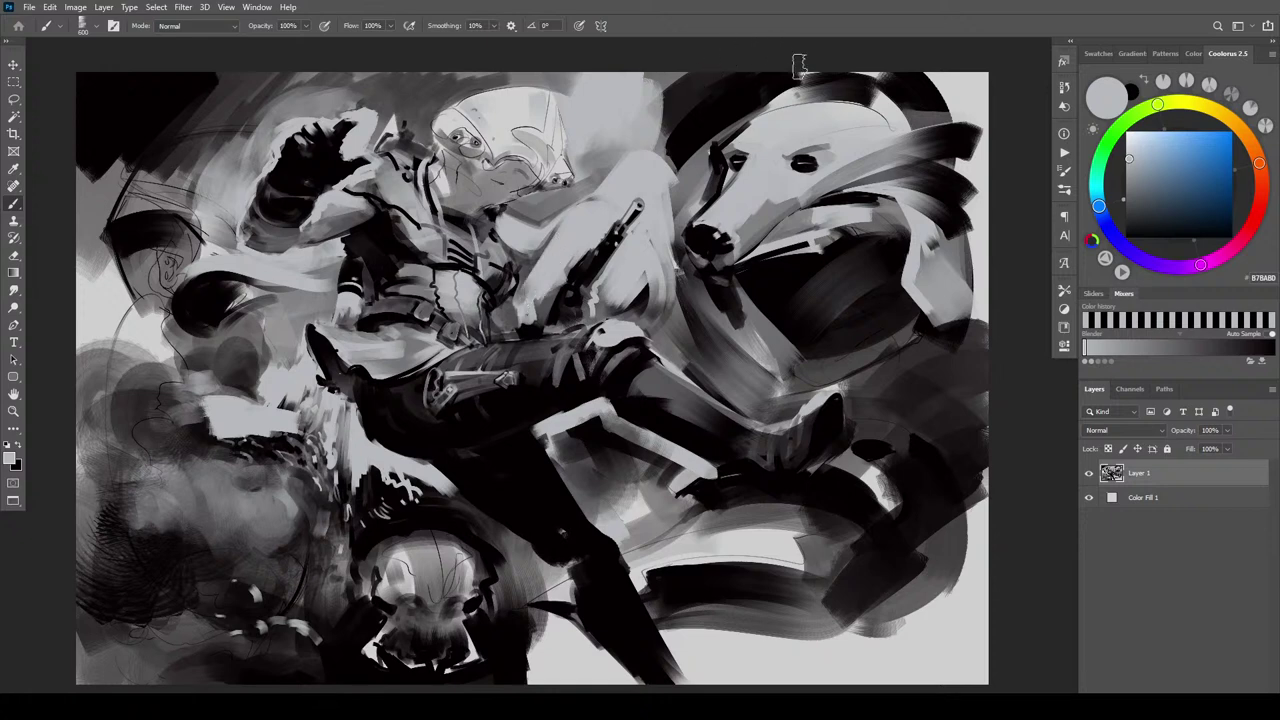
# Tone down the light background around the gun and beside the figure's torso with near-black strokes at brush size 600
pyautogui.keyDown('alt'); pyautogui.click(643, 376); pyautogui.keyUp('alt')
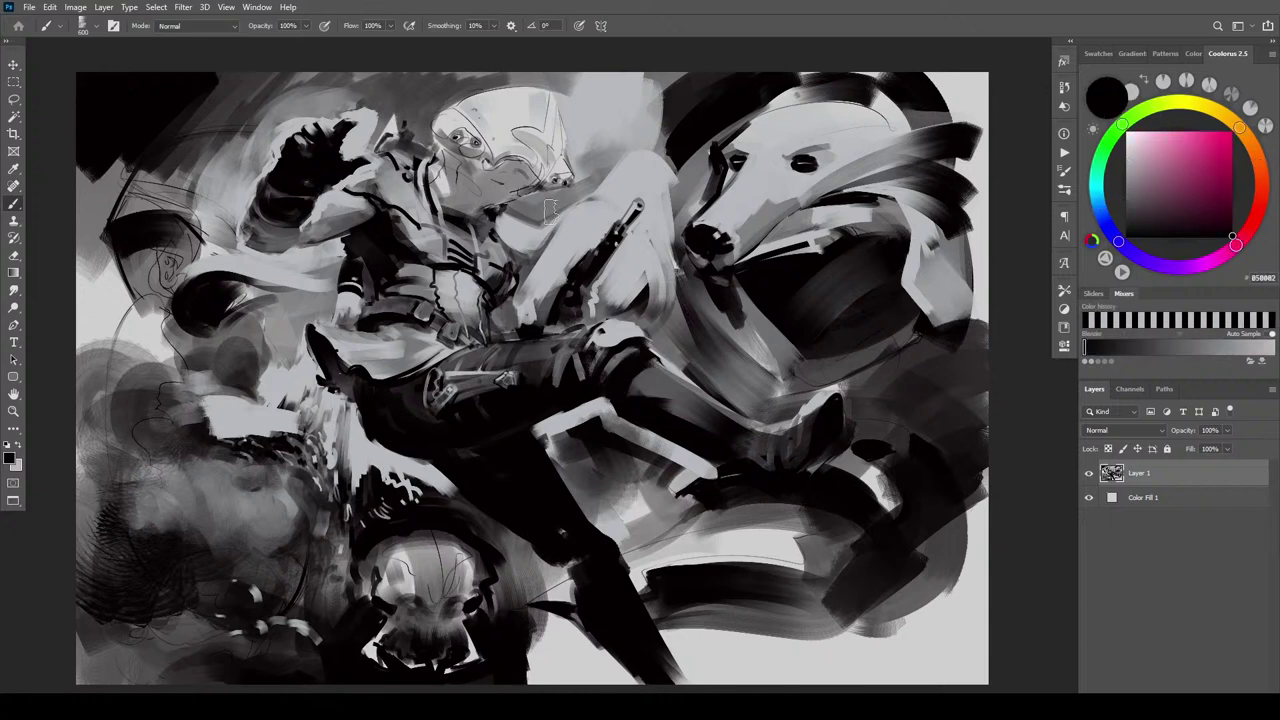
pyautogui.moveTo(550, 209)
pyautogui.mouseDown()
pyautogui.moveTo(543, 285)
pyautogui.moveTo(560, 262)
pyautogui.moveTo(530, 295)
pyautogui.moveTo(630, 160)
pyautogui.moveTo(665, 185)
pyautogui.moveTo(600, 310)
pyautogui.moveTo(650, 240)
pyautogui.moveTo(637, 285)
pyautogui.moveTo(680, 300)
pyautogui.moveTo(685, 250)
pyautogui.mouseUp()
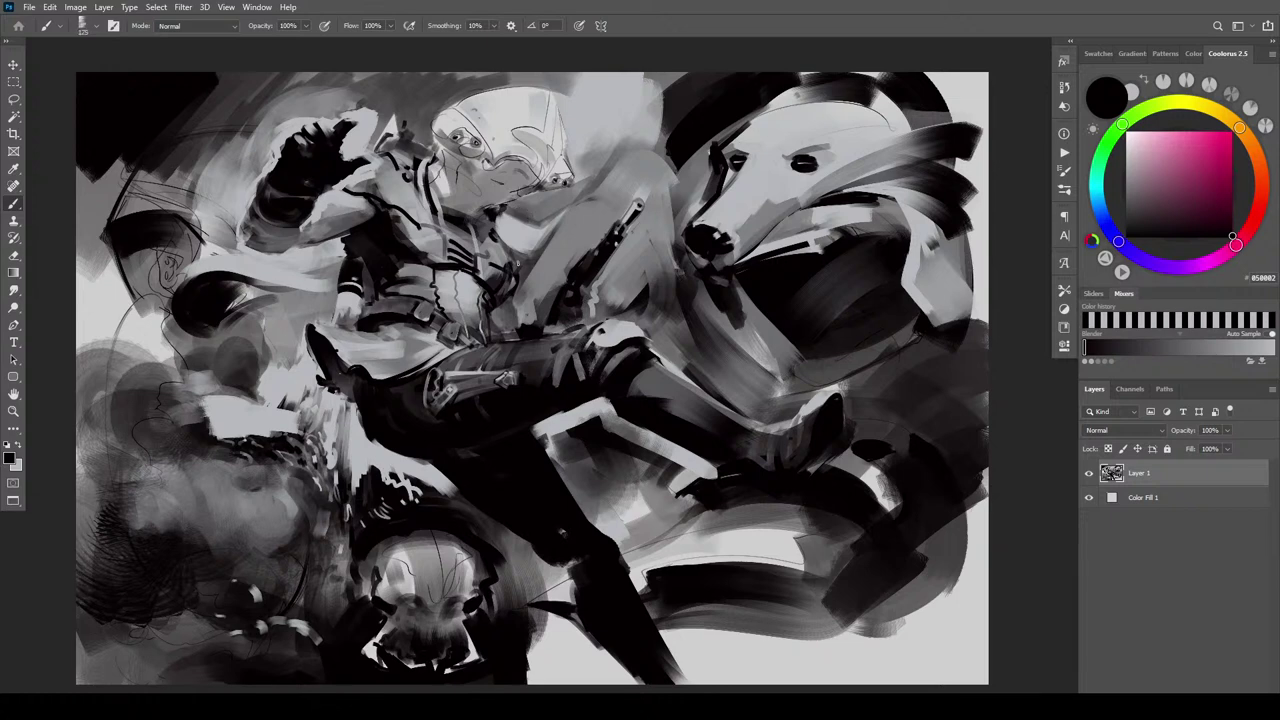
pyautogui.moveTo(516, 234)
pyautogui.mouseDown()
pyautogui.moveTo(492, 228)
pyautogui.moveTo(525, 240)
pyautogui.moveTo(520, 255)
pyautogui.mouseUp()
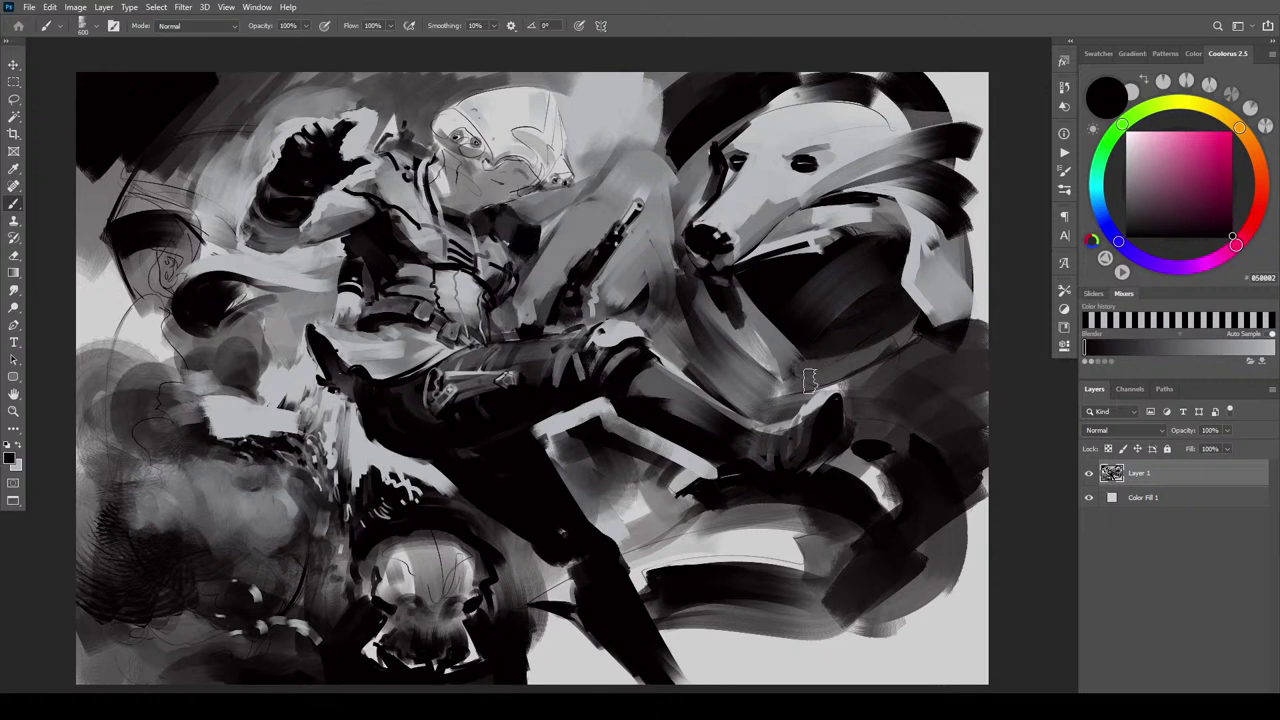
pyautogui.hotkey('ctrl', 'z')
pyautogui.press('[')
pyautogui.press('[')
pyautogui.press('[')
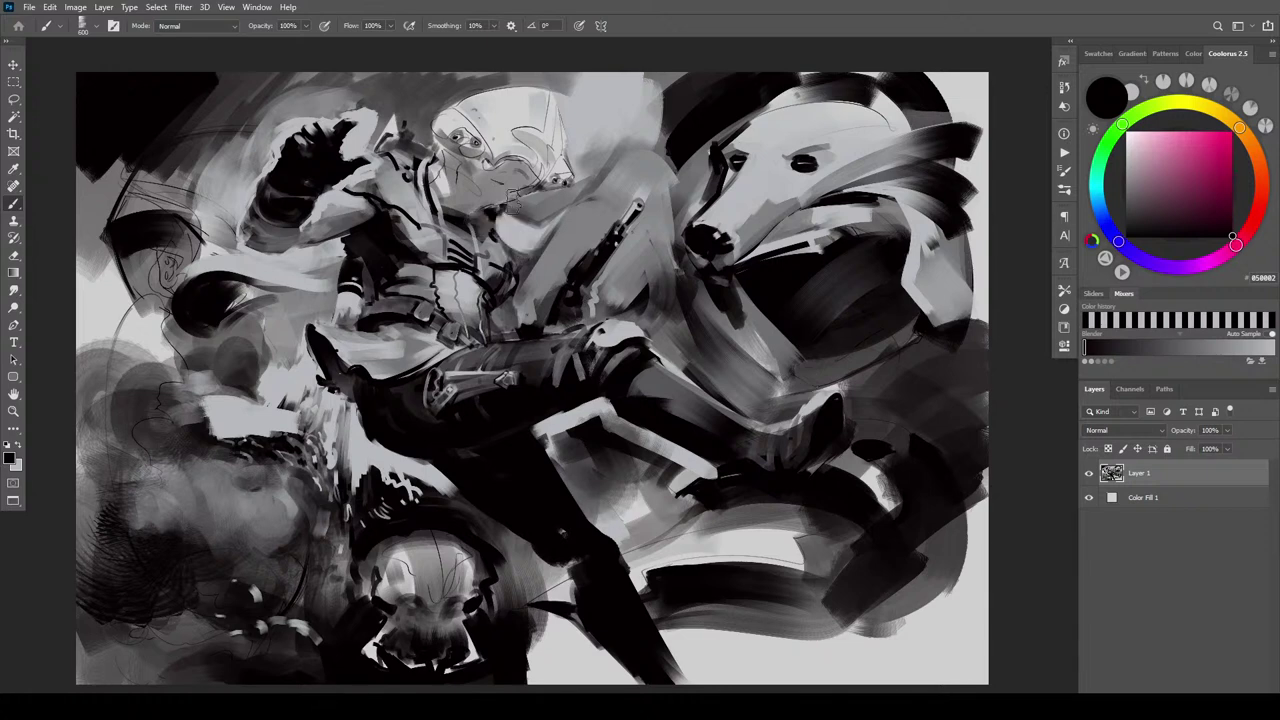
pyautogui.moveTo(512, 262)
pyautogui.mouseDown()
pyautogui.moveTo(500, 230)
pyautogui.moveTo(514, 270)
pyautogui.moveTo(498, 310)
pyautogui.moveTo(518, 292)
pyautogui.moveTo(526, 317)
pyautogui.moveTo(503, 331)
pyautogui.moveTo(514, 328)
pyautogui.mouseUp()
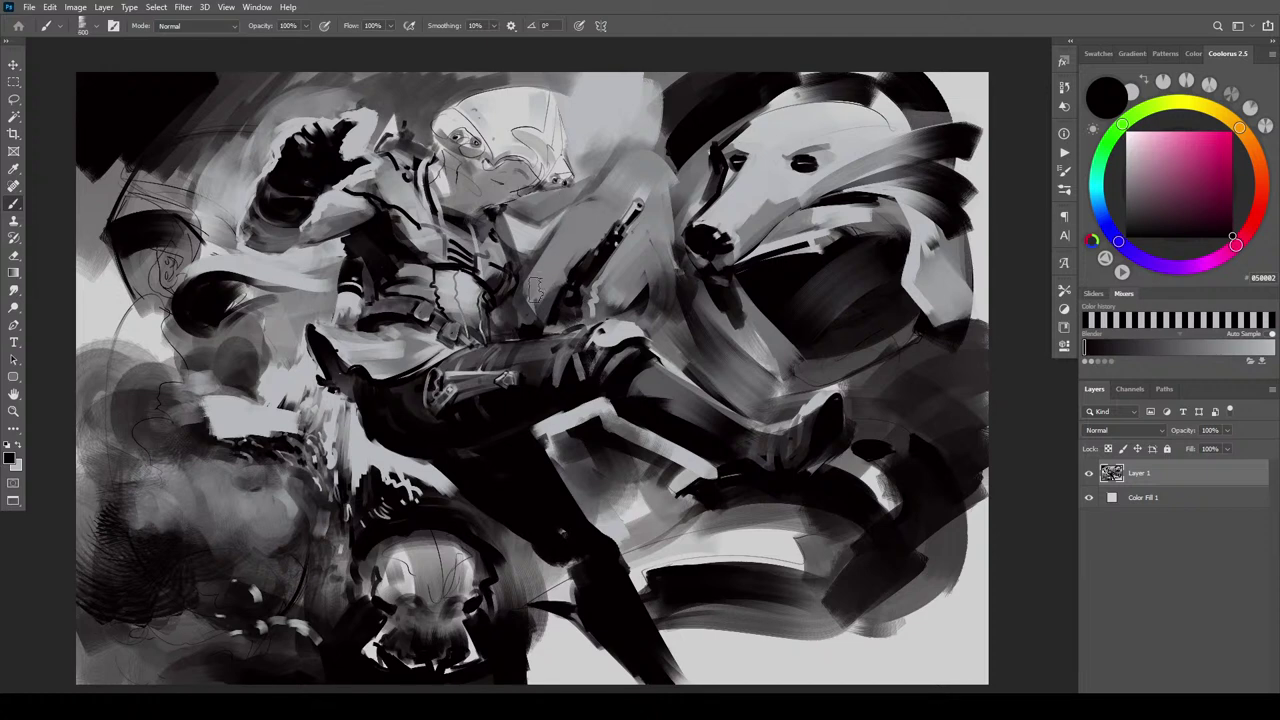
# Add light grey strokes to the background between the figure's chest and the gun at brush size 600
pyautogui.keyDown('alt'); pyautogui.click(534, 298); pyautogui.keyUp('alt')
pyautogui.moveTo(558, 242); pyautogui.dragTo(519, 252)
pyautogui.moveTo(588, 203); pyautogui.dragTo(605, 192)
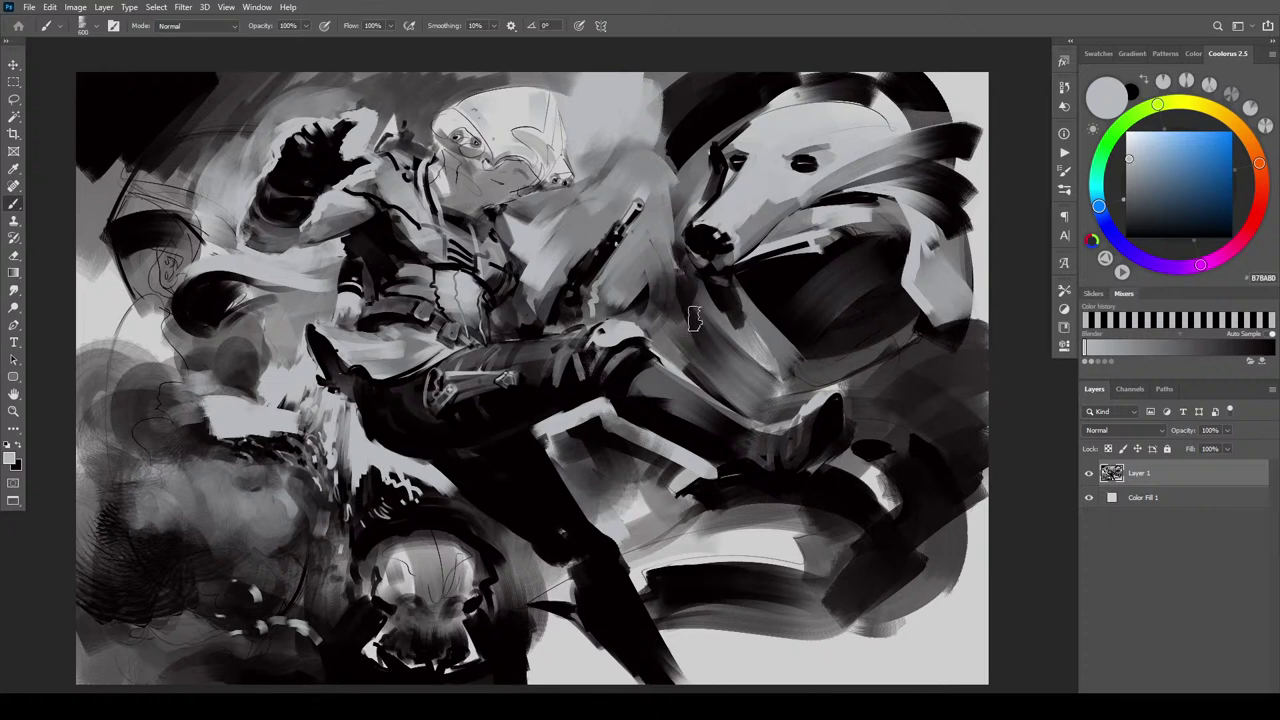
pyautogui.press(']')
pyautogui.press(']')
pyautogui.press(']')
pyautogui.press(']')
pyautogui.press(']')
pyautogui.press(']')
pyautogui.press(']')
pyautogui.moveTo(686, 347); pyautogui.dragTo(709, 340)
pyautogui.press(']')
pyautogui.hotkey('ctrl', 'z')
pyautogui.moveTo(584, 440); pyautogui.dragTo(650, 480)
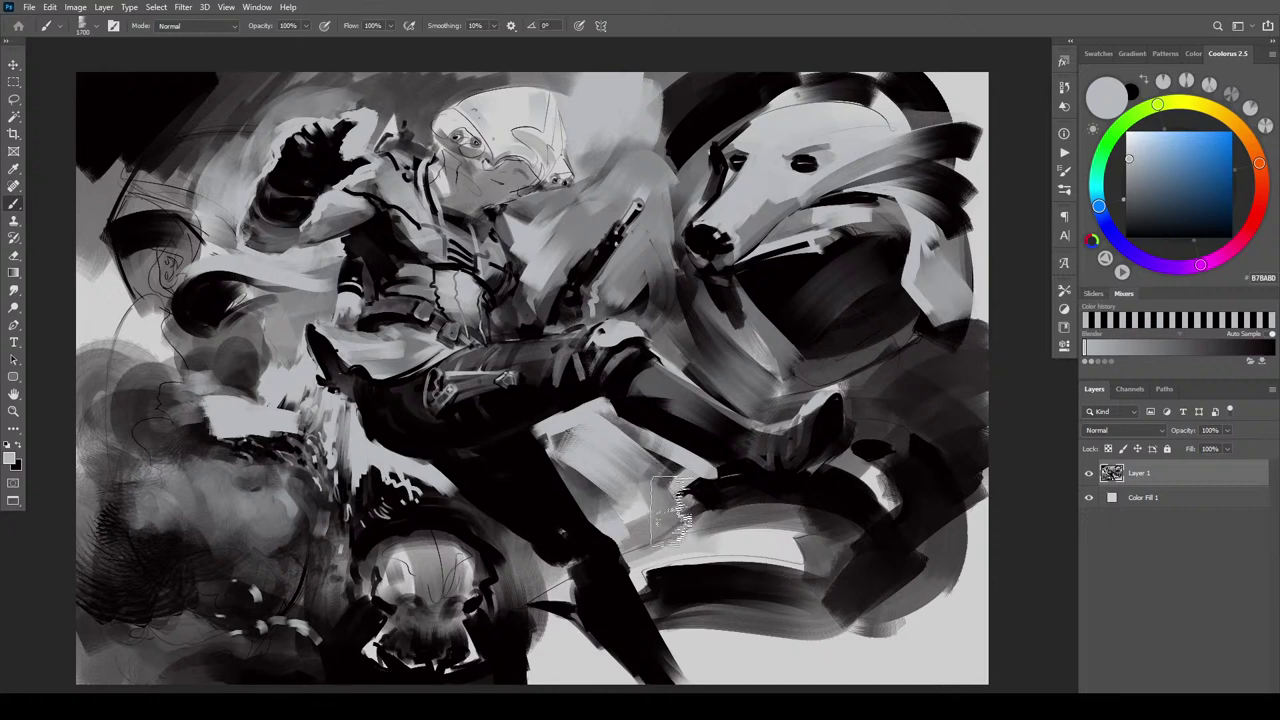
pyautogui.press(']')
pyautogui.press(']')
pyautogui.press(']')
pyautogui.hotkey('ctrl', 'z')
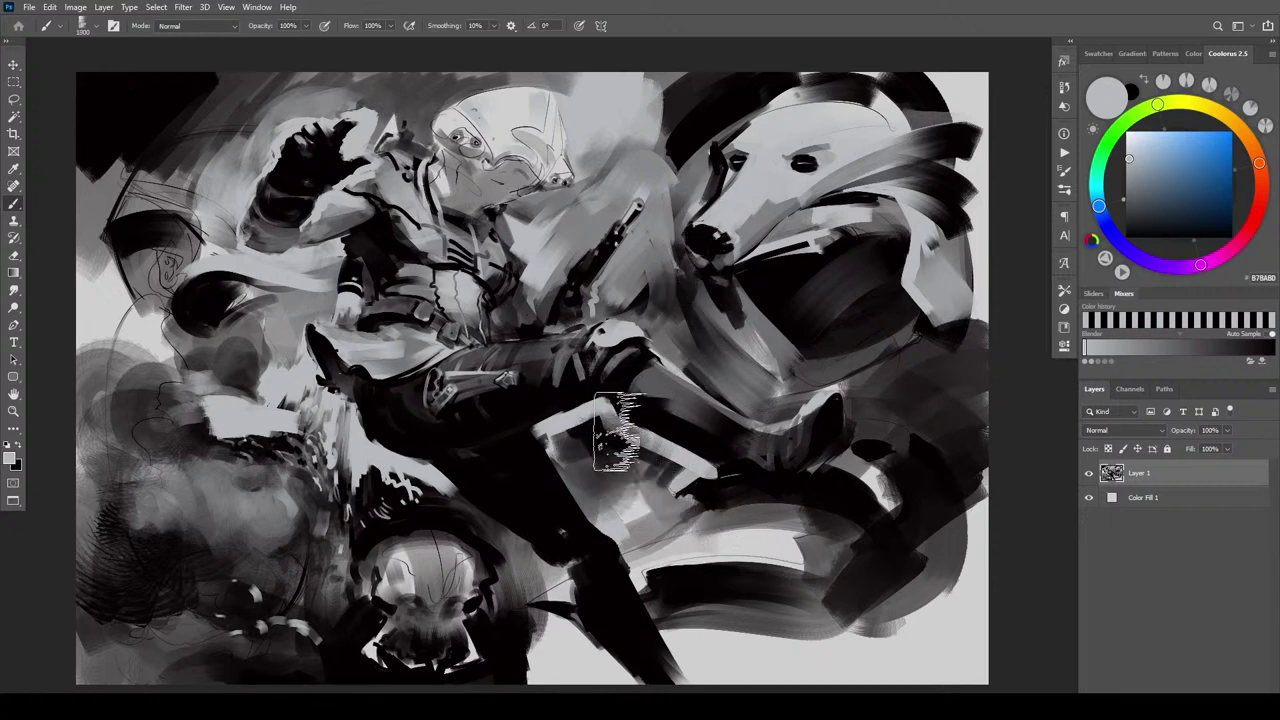
# Lighten the background between the two legs with a broad light grey stroke
pyautogui.press('[')
pyautogui.press('[')
pyautogui.press('[')
pyautogui.press('[')
pyautogui.moveTo(600, 430); pyautogui.dragTo(705, 540)
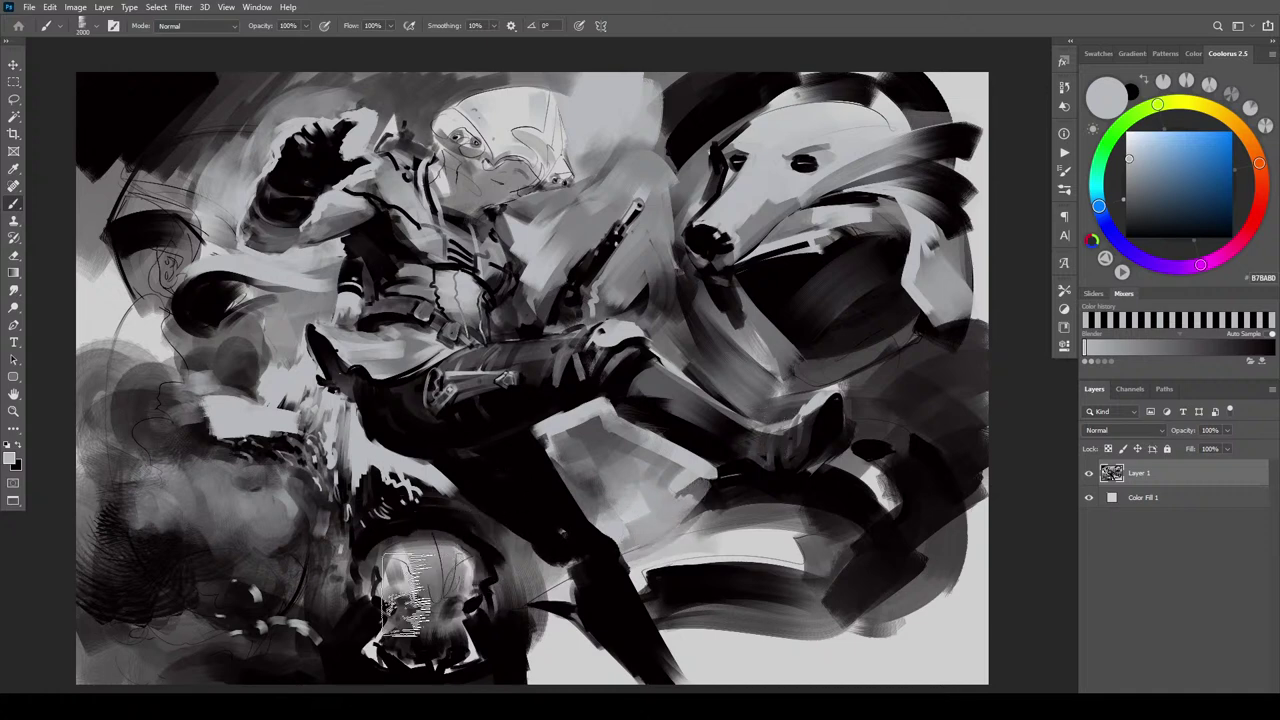
pyautogui.moveTo(460, 540); pyautogui.dragTo(345, 635)
pyautogui.moveTo(389, 550)
pyautogui.mouseDown()
pyautogui.moveTo(360, 510)
pyautogui.moveTo(485, 560)
pyautogui.moveTo(515, 640)
pyautogui.moveTo(520, 580)
pyautogui.mouseUp()
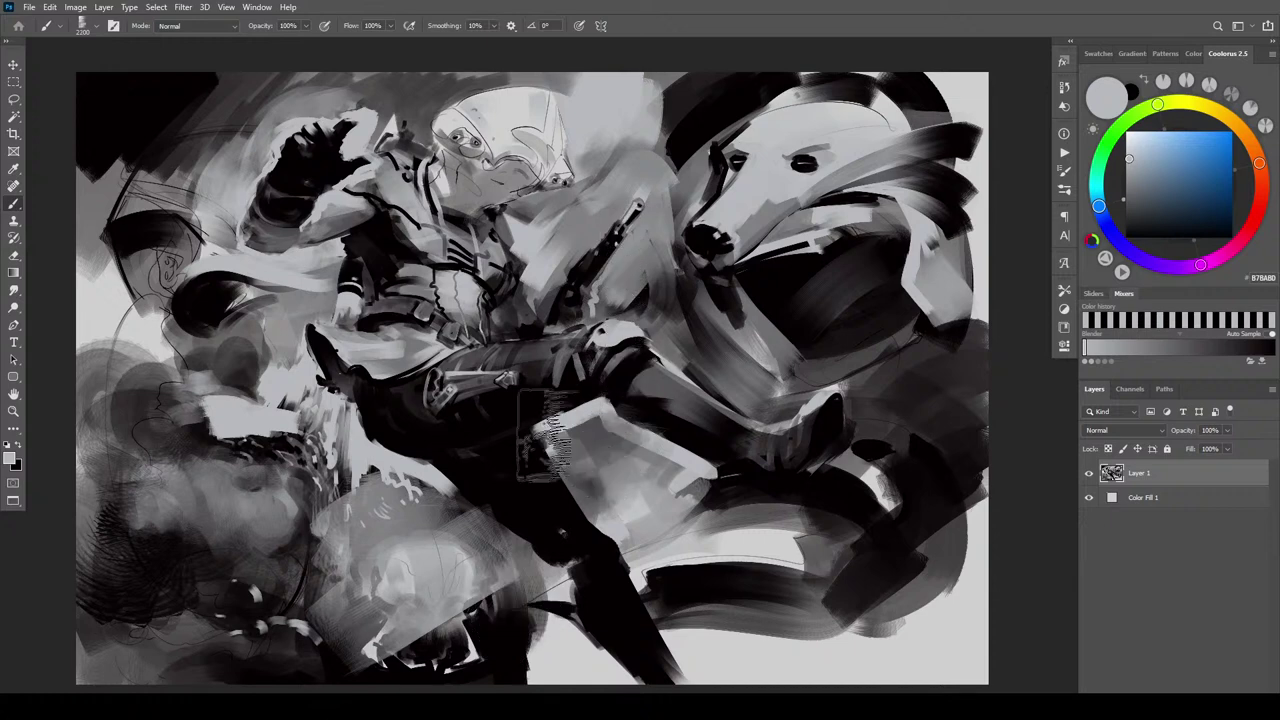
pyautogui.moveTo(523, 429)
pyautogui.mouseDown()
pyautogui.moveTo(585, 457)
pyautogui.moveTo(463, 505)
pyautogui.moveTo(405, 505)
pyautogui.mouseUp()
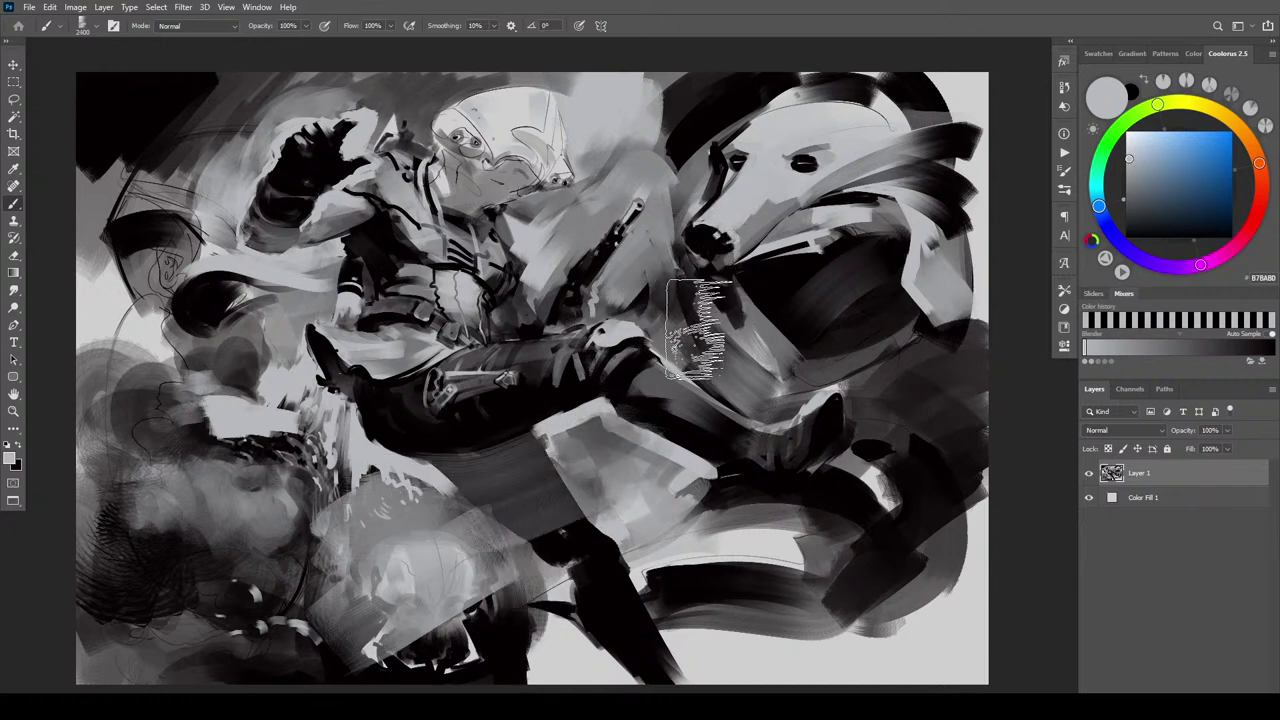
pyautogui.hotkey('ctrl', 'z')
pyautogui.hotkey('ctrl', 'z')
pyautogui.hotkey('ctrl', 'z')
pyautogui.press('[')
pyautogui.press('[')
pyautogui.press('[')
pyautogui.press('[')
pyautogui.moveTo(398, 504); pyautogui.dragTo(568, 441)
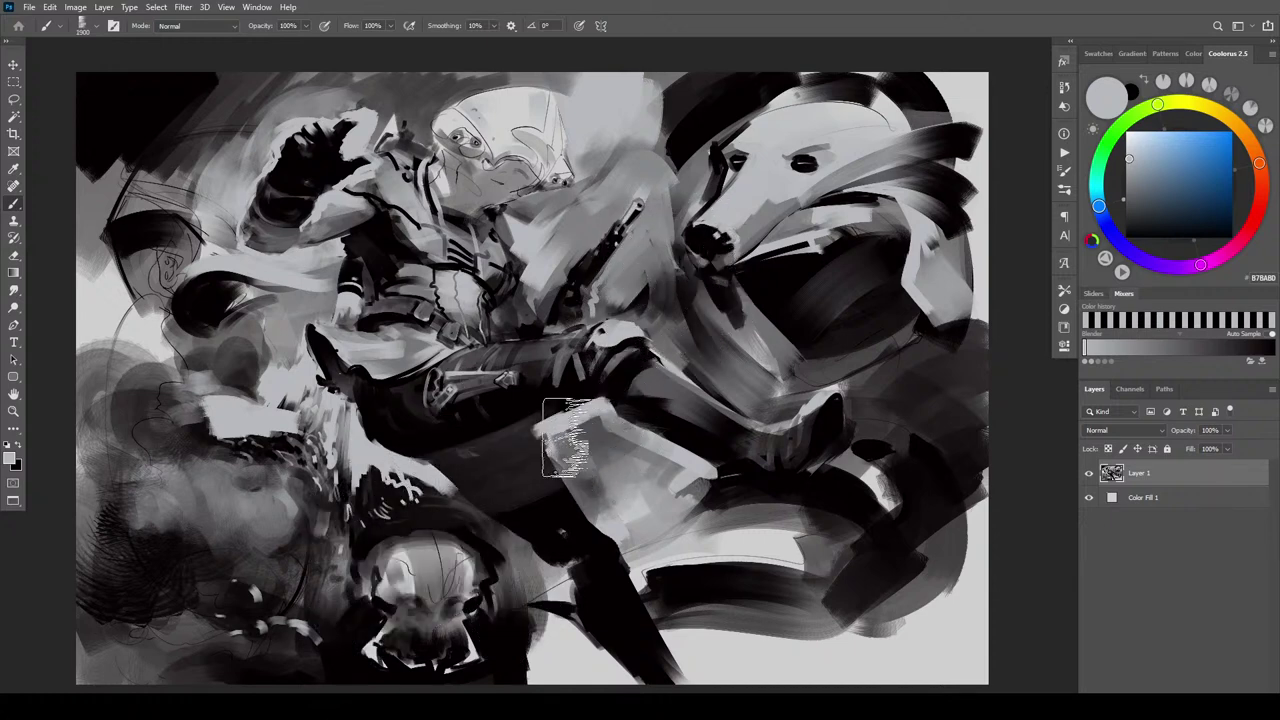
pyautogui.hotkey('ctrl', 'z')
# Lighten the figure's standing leg from thigh to shin with light grey strokes at brush size 1900
pyautogui.moveTo(438, 490); pyautogui.dragTo(578, 457)
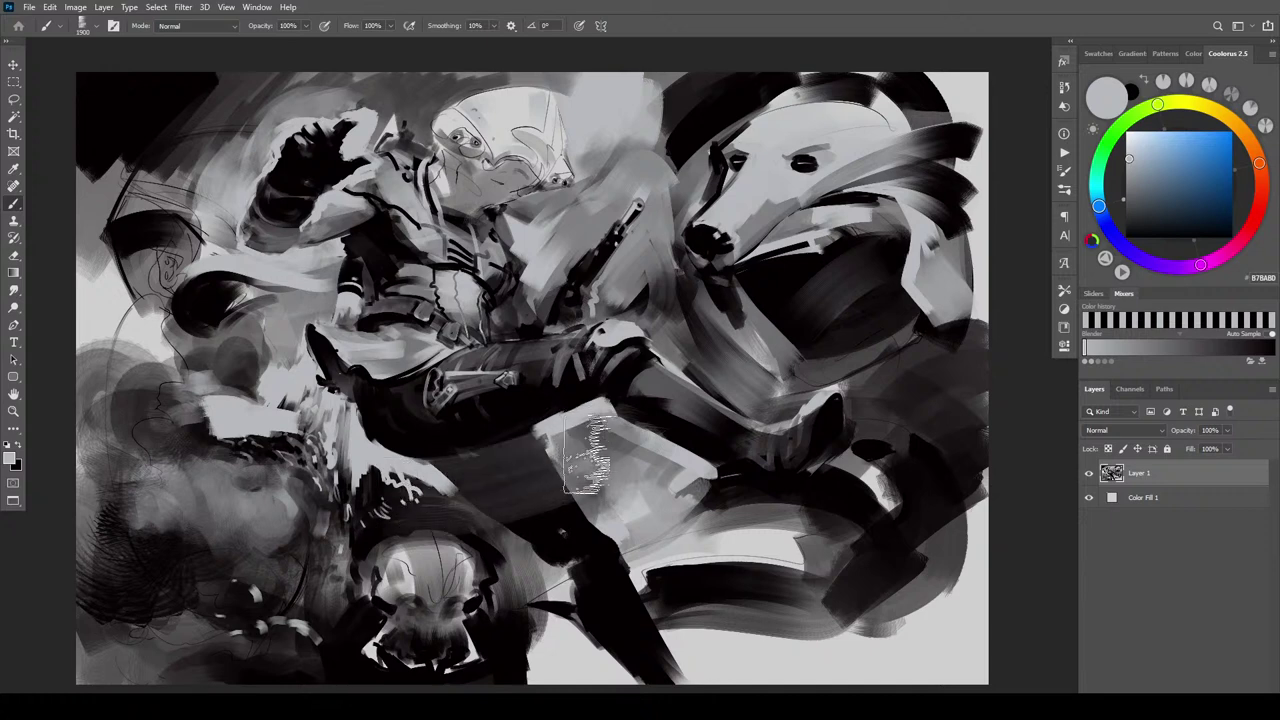
pyautogui.moveTo(496, 518); pyautogui.dragTo(632, 484)
pyautogui.moveTo(604, 588)
pyautogui.mouseDown()
pyautogui.moveTo(622, 648)
pyautogui.moveTo(658, 660)
pyautogui.mouseUp()
pyautogui.moveTo(547, 558); pyautogui.dragTo(570, 556)
# Add light grey accents to the raised leg's knee and along the sole of its boot with a smaller brush
pyautogui.press('[')
pyautogui.press('[')
pyautogui.press('[')
pyautogui.press('[')
pyautogui.press('[')
pyautogui.press('[')
pyautogui.press('[')
pyautogui.press('[')
pyautogui.press('[')
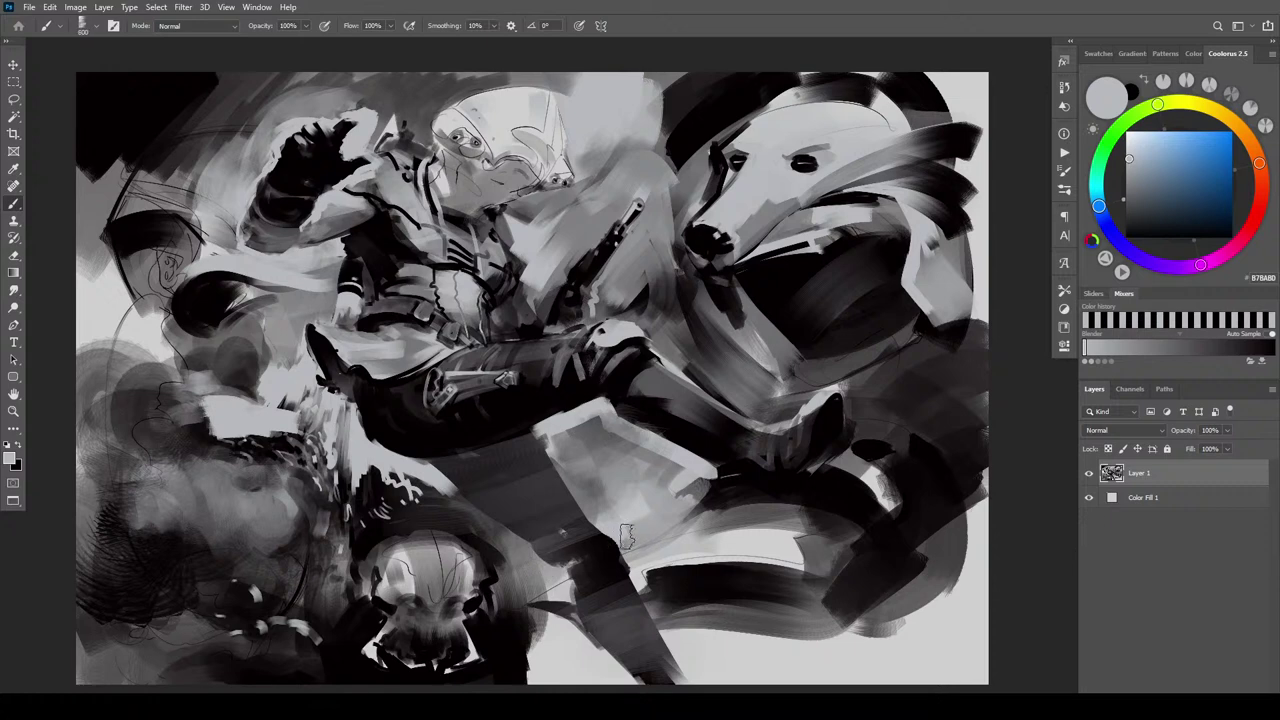
pyautogui.press('[')
pyautogui.press('[')
pyautogui.moveTo(594, 372); pyautogui.dragTo(590, 394)
pyautogui.moveTo(573, 346); pyautogui.dragTo(575, 394)
pyautogui.moveTo(715, 470)
pyautogui.mouseDown()
pyautogui.moveTo(785, 374)
pyautogui.moveTo(745, 533)
pyautogui.mouseUp()
pyautogui.moveTo(842, 408)
pyautogui.mouseDown()
pyautogui.moveTo(848, 392)
pyautogui.moveTo(826, 456)
pyautogui.moveTo(784, 512)
pyautogui.mouseUp()
# Widen the light grey edge around the raised boot's sole and add light strokes to the boot's toe
pyautogui.press(']')
pyautogui.press(']')
pyautogui.press(']')
pyautogui.press(']')
pyautogui.press(']')
pyautogui.press(']')
pyautogui.press(']')
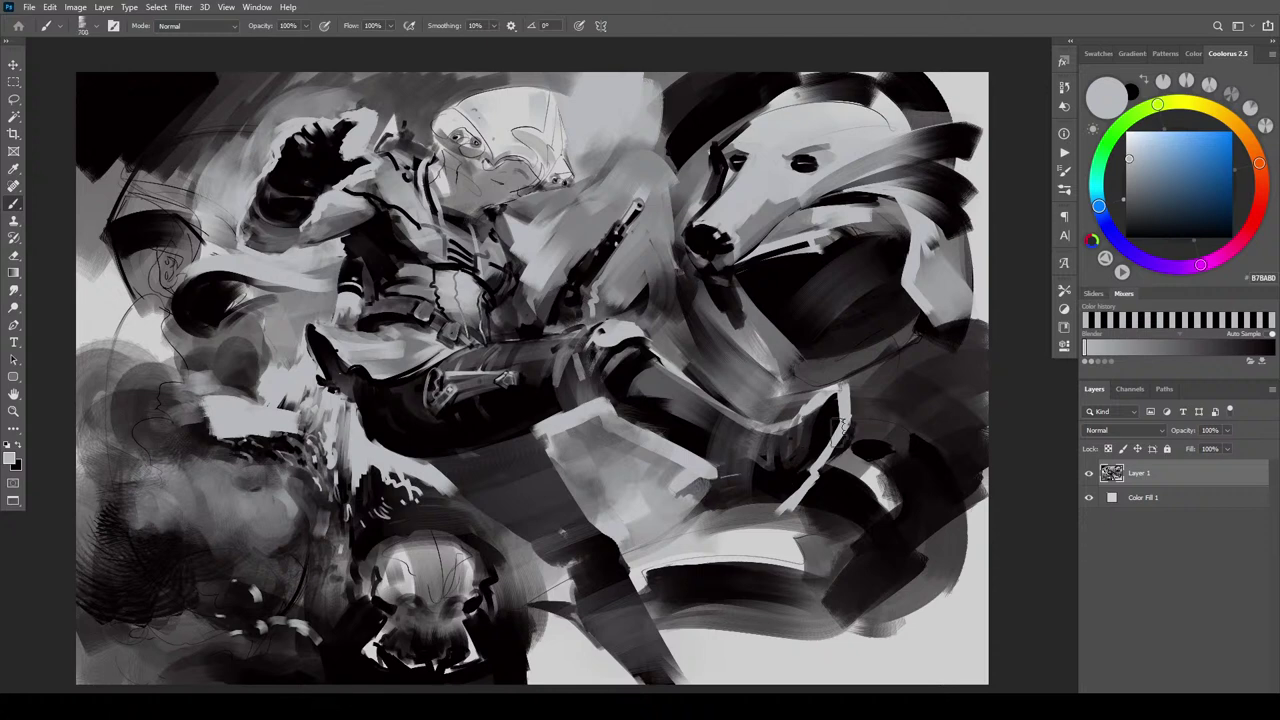
pyautogui.moveTo(850, 440); pyautogui.dragTo(852, 386)
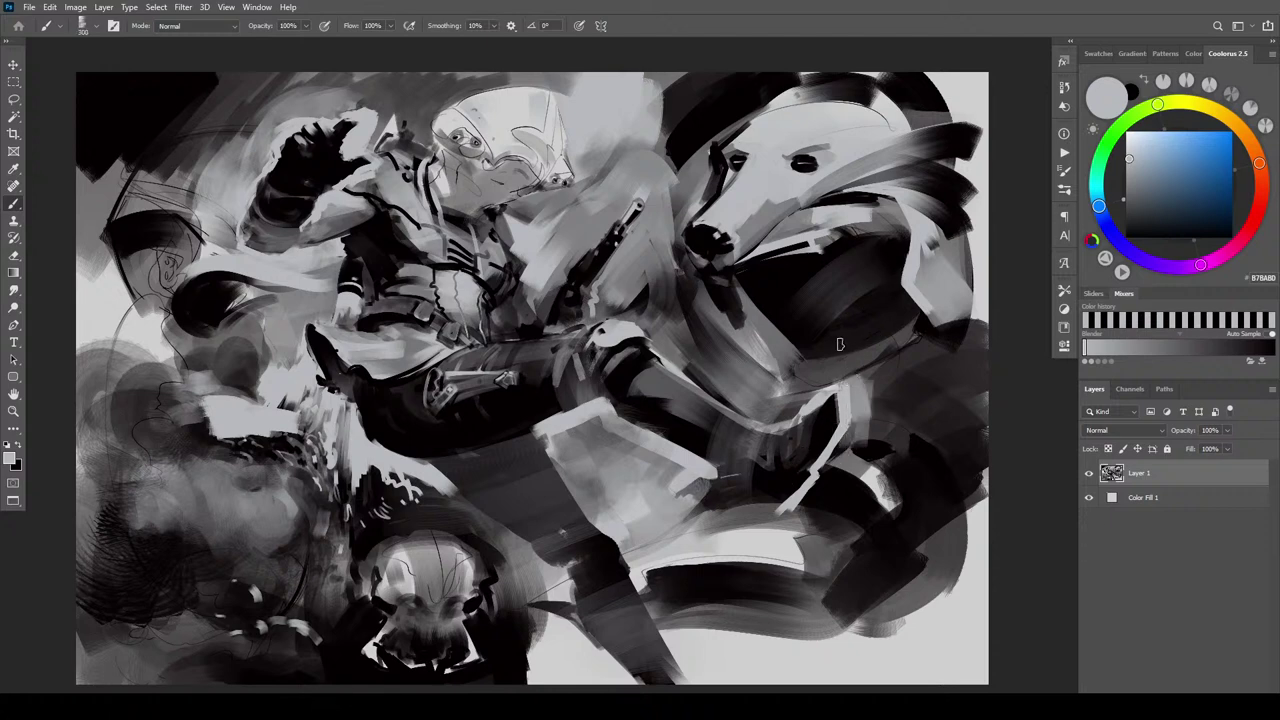
pyautogui.keyDown('alt'); pyautogui.click(836, 357); pyautogui.keyUp('alt')
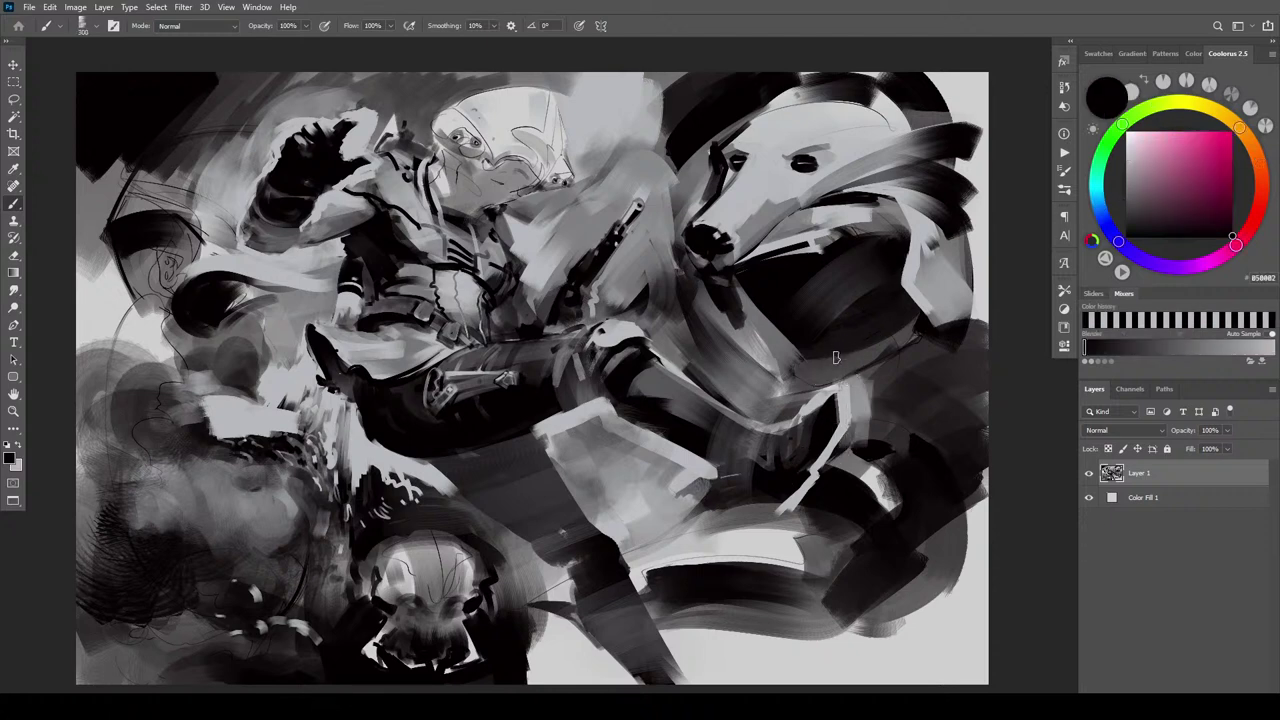
pyautogui.keyDown('alt'); pyautogui.click(826, 408); pyautogui.keyUp('alt')
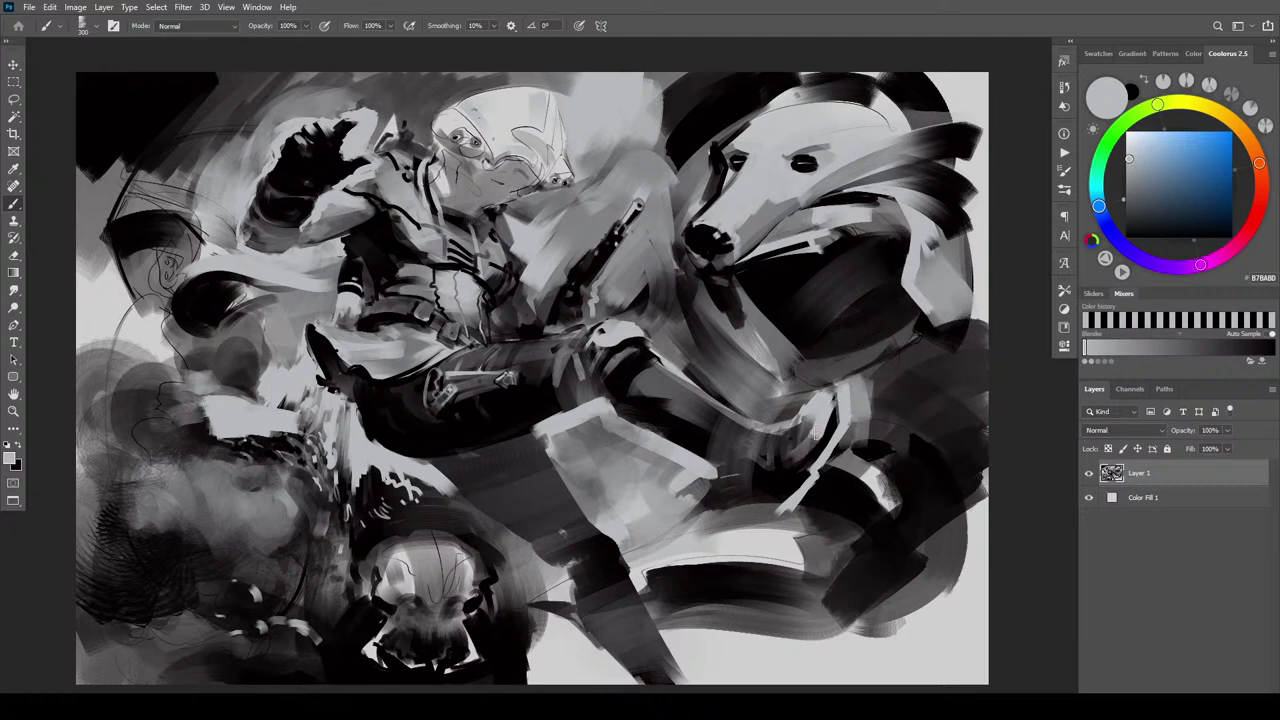
# Outline the raised boot's toe and sole and darken its underside in near-black
pyautogui.keyDown('alt'); pyautogui.click(800, 400); pyautogui.keyUp('alt')
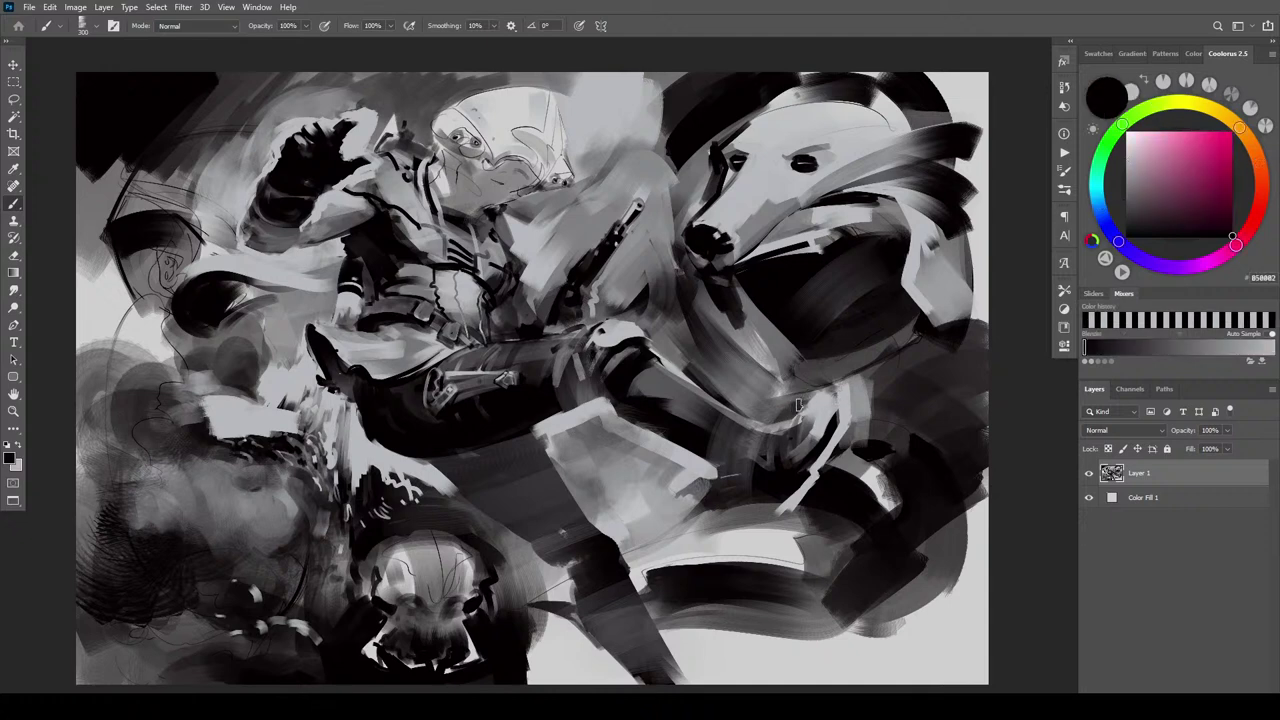
pyautogui.moveTo(844, 390)
pyautogui.mouseDown()
pyautogui.moveTo(859, 405)
pyautogui.moveTo(848, 398)
pyautogui.moveTo(836, 460)
pyautogui.moveTo(812, 480)
pyautogui.moveTo(824, 450)
pyautogui.mouseUp()
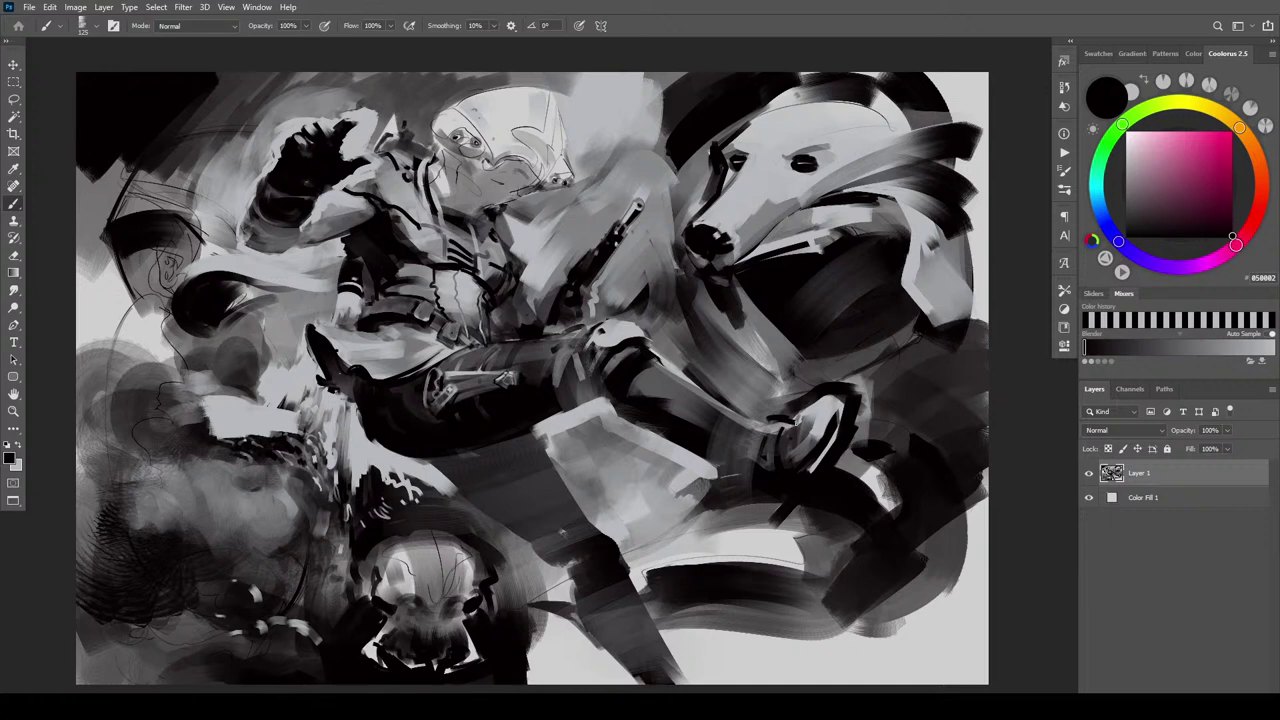
pyautogui.moveTo(795, 417)
pyautogui.mouseDown()
pyautogui.moveTo(840, 382)
pyautogui.moveTo(848, 392)
pyautogui.moveTo(806, 407)
pyautogui.mouseUp()
pyautogui.hotkey('ctrl', 'z')
pyautogui.moveTo(812, 470)
pyautogui.mouseDown()
pyautogui.moveTo(845, 408)
pyautogui.moveTo(811, 470)
pyautogui.mouseUp()
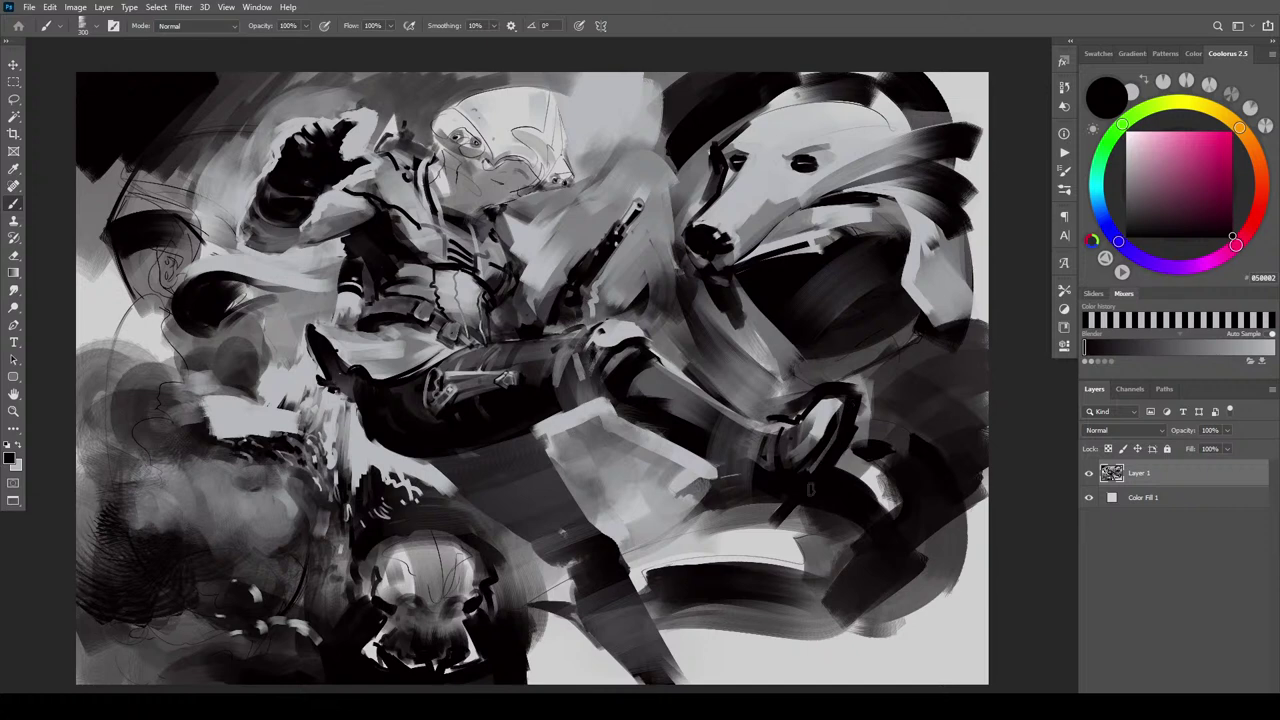
# Try covering the raised boot's light side with broad near-black strokes, and undo the attempt
pyautogui.press(']')
pyautogui.press(']')
pyautogui.moveTo(770, 386)
pyautogui.mouseDown()
pyautogui.moveTo(812, 382)
pyautogui.moveTo(777, 406)
pyautogui.moveTo(845, 380)
pyautogui.moveTo(858, 395)
pyautogui.moveTo(803, 458)
pyautogui.moveTo(826, 418)
pyautogui.mouseUp()
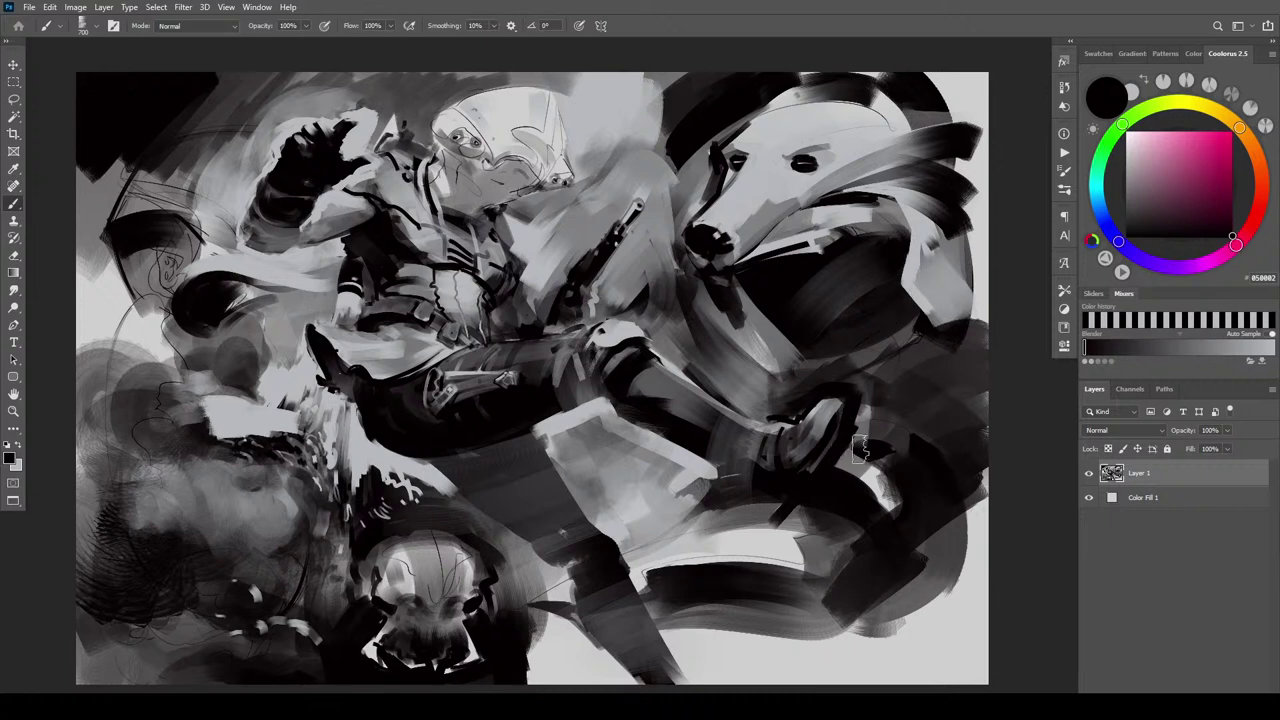
pyautogui.hotkey('ctrl', 'z')
pyautogui.hotkey('ctrl', 'z')
pyautogui.hotkey('ctrl', 'z')
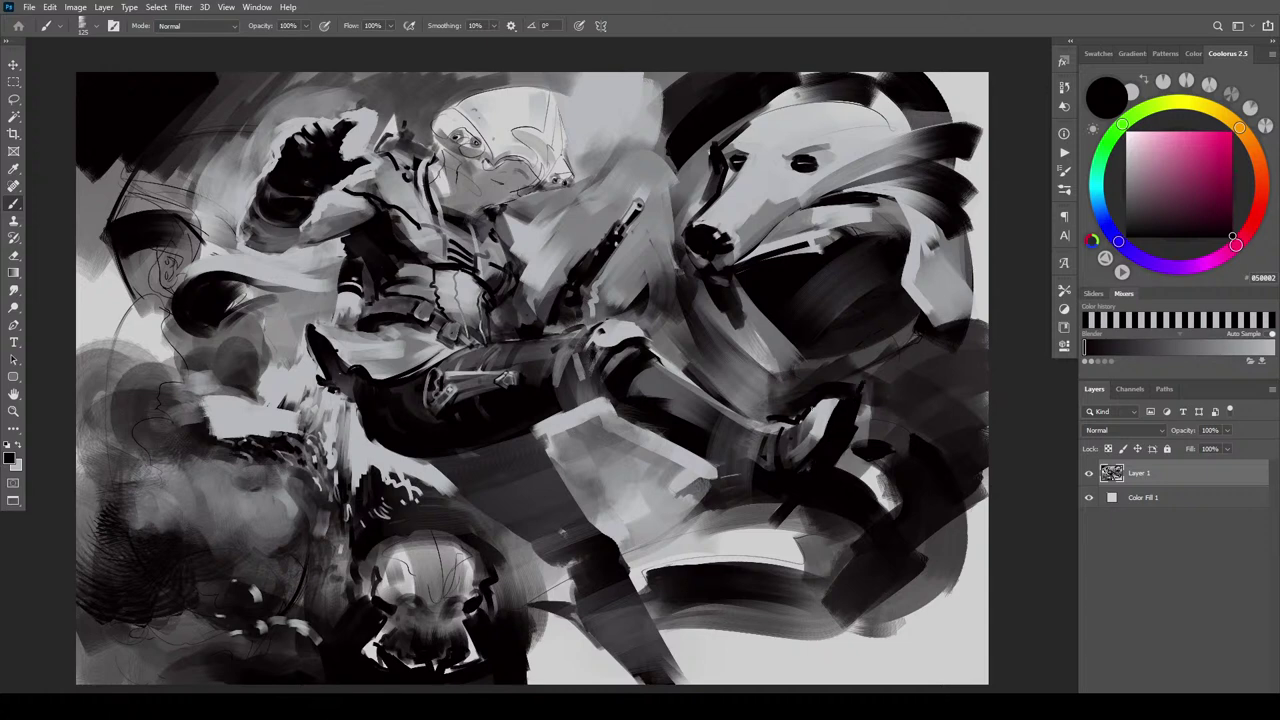
# Sample light grey and paint it along the lower leg's underside, the background above the shin, and the raised boot's upper part
pyautogui.keyDown('alt'); pyautogui.click(814, 448); pyautogui.keyUp('alt')
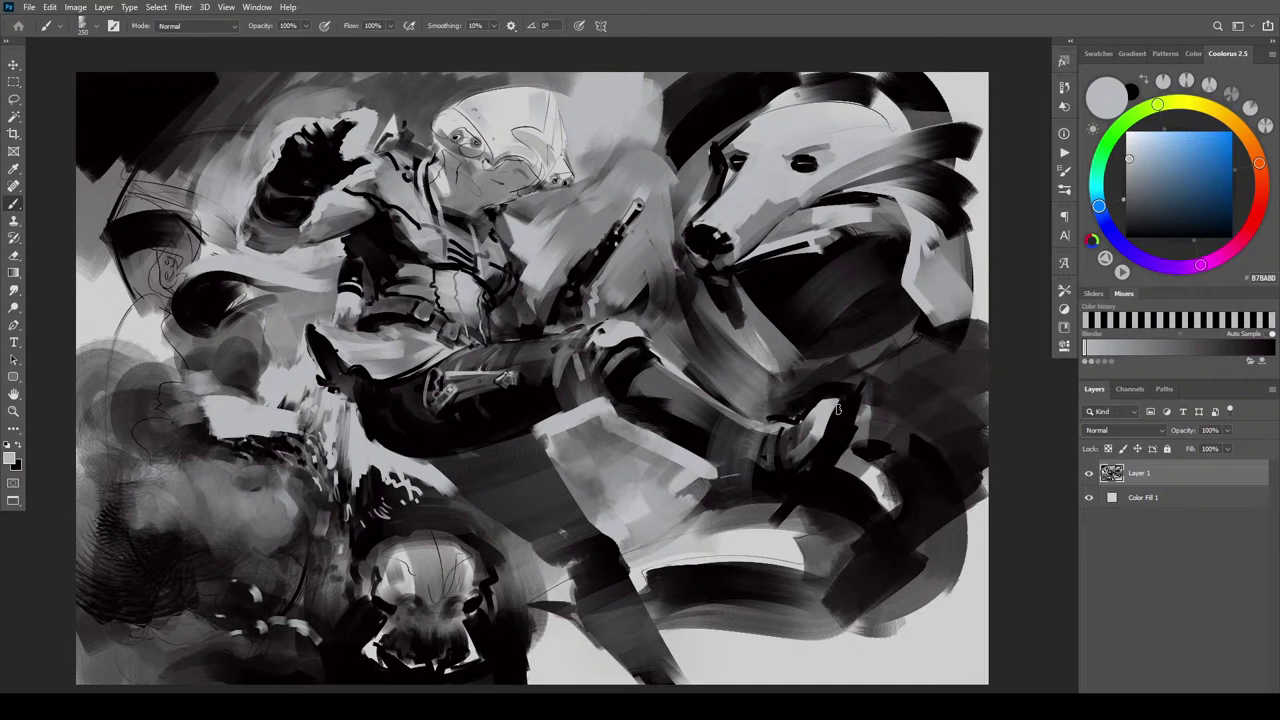
pyautogui.moveTo(826, 436)
pyautogui.mouseDown()
pyautogui.moveTo(842, 404)
pyautogui.moveTo(828, 440)
pyautogui.mouseUp()
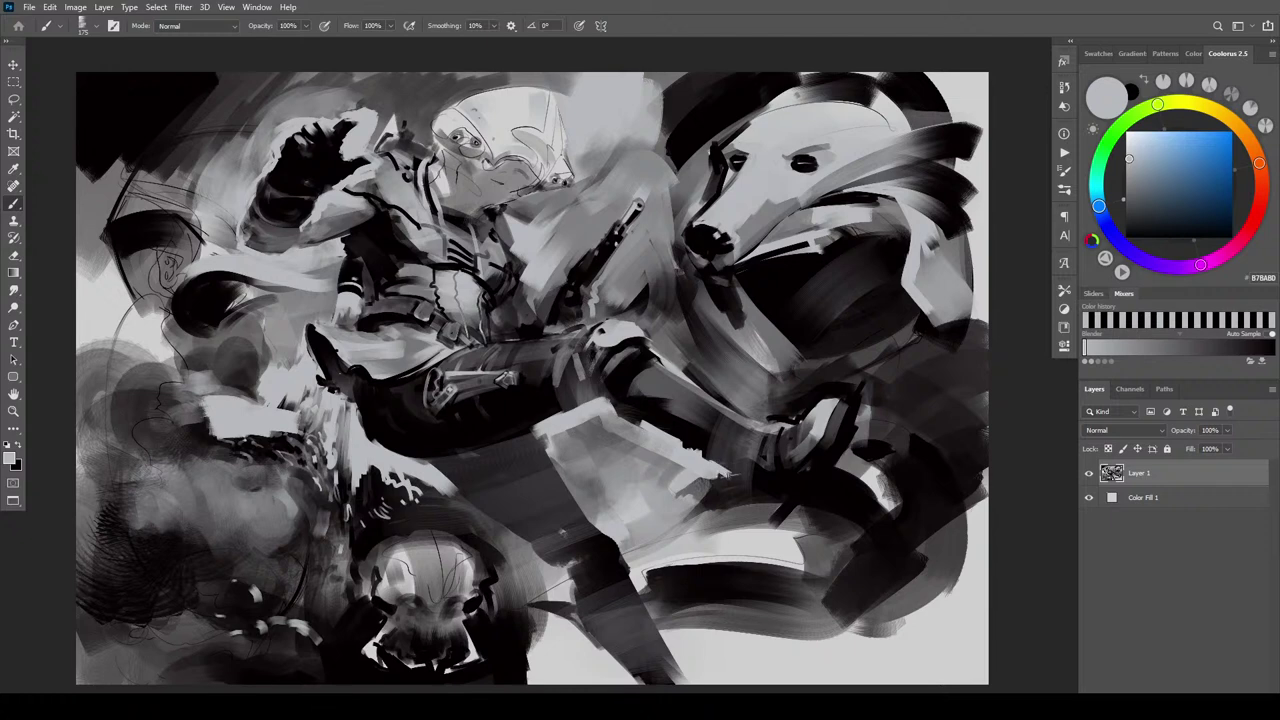
pyautogui.moveTo(724, 478); pyautogui.dragTo(744, 494)
pyautogui.moveTo(683, 358)
pyautogui.mouseDown()
pyautogui.moveTo(758, 420)
pyautogui.moveTo(803, 401)
pyautogui.moveTo(787, 381)
pyautogui.moveTo(813, 319)
pyautogui.moveTo(795, 399)
pyautogui.moveTo(748, 408)
pyautogui.moveTo(786, 410)
pyautogui.moveTo(808, 393)
pyautogui.moveTo(776, 415)
pyautogui.moveTo(815, 389)
pyautogui.moveTo(871, 393)
pyautogui.moveTo(770, 381)
pyautogui.moveTo(862, 390)
pyautogui.mouseUp()
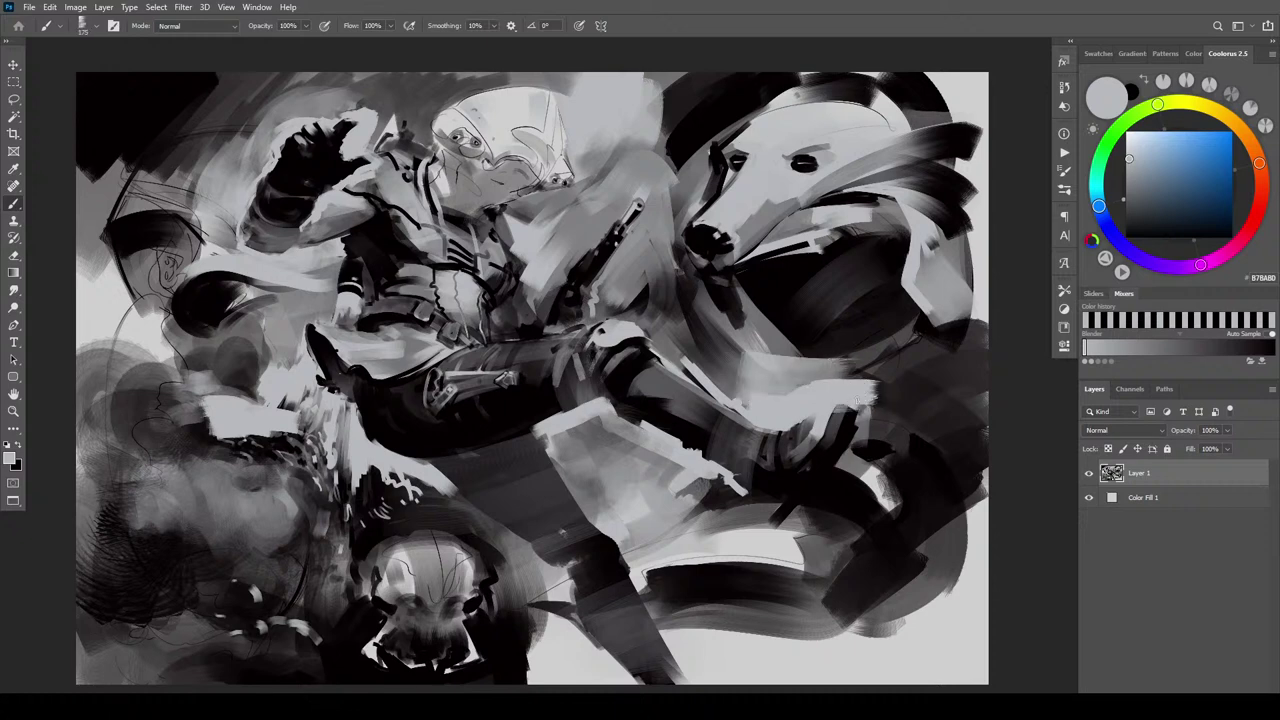
pyautogui.moveTo(860, 404)
pyautogui.mouseDown()
pyautogui.moveTo(851, 438)
pyautogui.moveTo(849, 418)
pyautogui.mouseUp()
pyautogui.moveTo(837, 416); pyautogui.dragTo(830, 430)
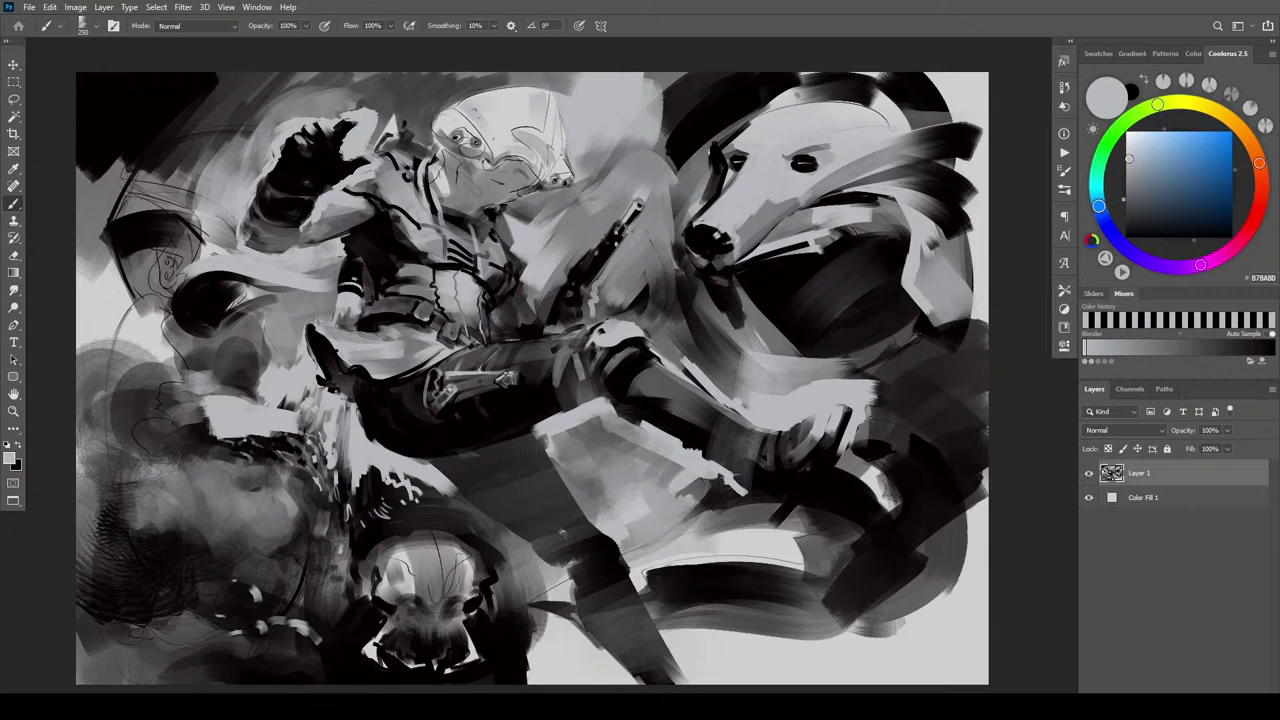
# Lighten the curved dark band just below the raised boot with light grey strokes
pyautogui.press(']')
pyautogui.press(']')
pyautogui.press(']')
pyautogui.press(']')
pyautogui.press(']')
pyautogui.press(']')
pyautogui.press(']')
pyautogui.press(']')
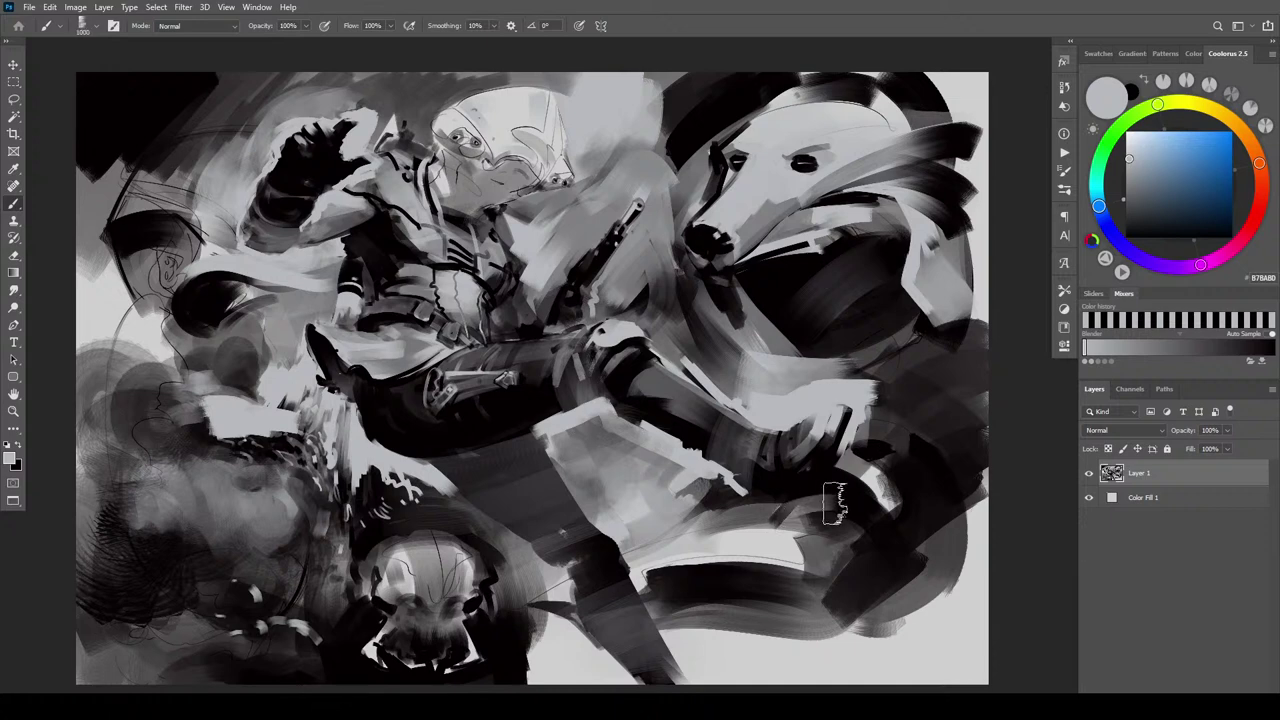
pyautogui.press('[')
pyautogui.press('[')
pyautogui.press('[')
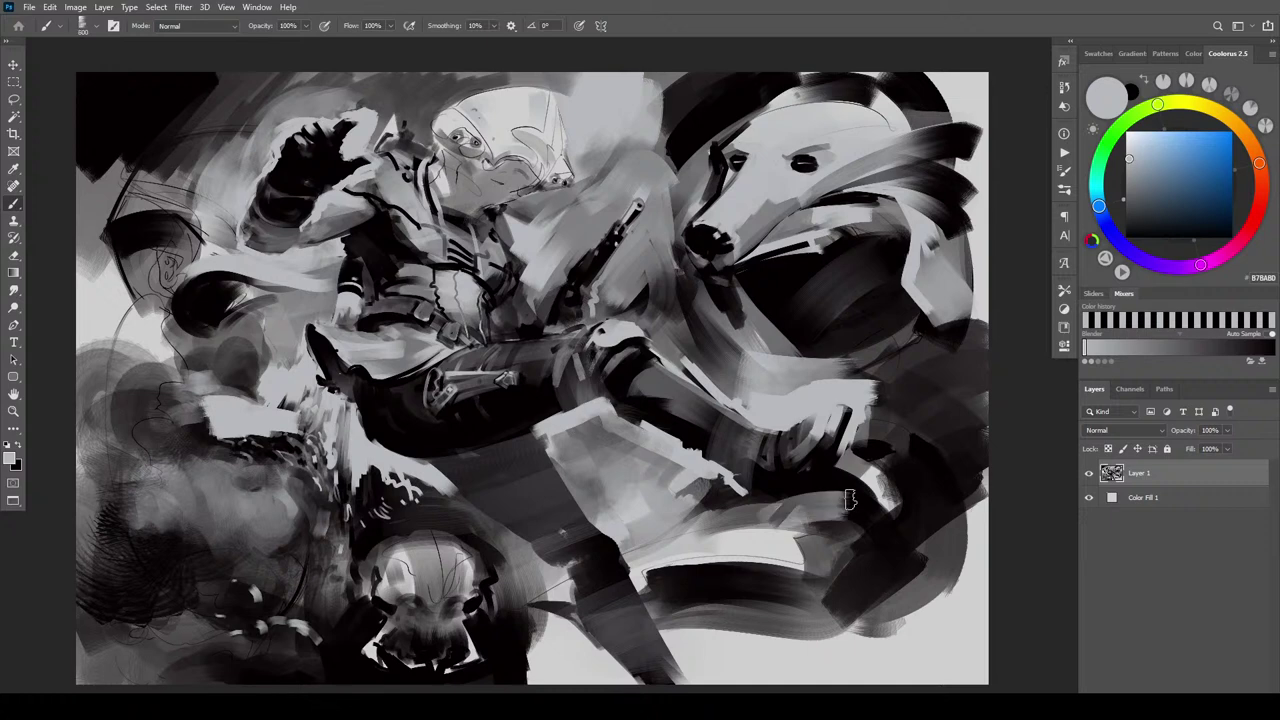
pyautogui.moveTo(843, 494)
pyautogui.mouseDown()
pyautogui.moveTo(898, 502)
pyautogui.moveTo(812, 519)
pyautogui.mouseUp()
# Add light grey streaks across the dark sweeping shapes beside the standing leg's lower part, widening the brush for the outer strokes
pyautogui.press(']')
pyautogui.press(']')
pyautogui.press(']')
pyautogui.press(']')
pyautogui.press(']')
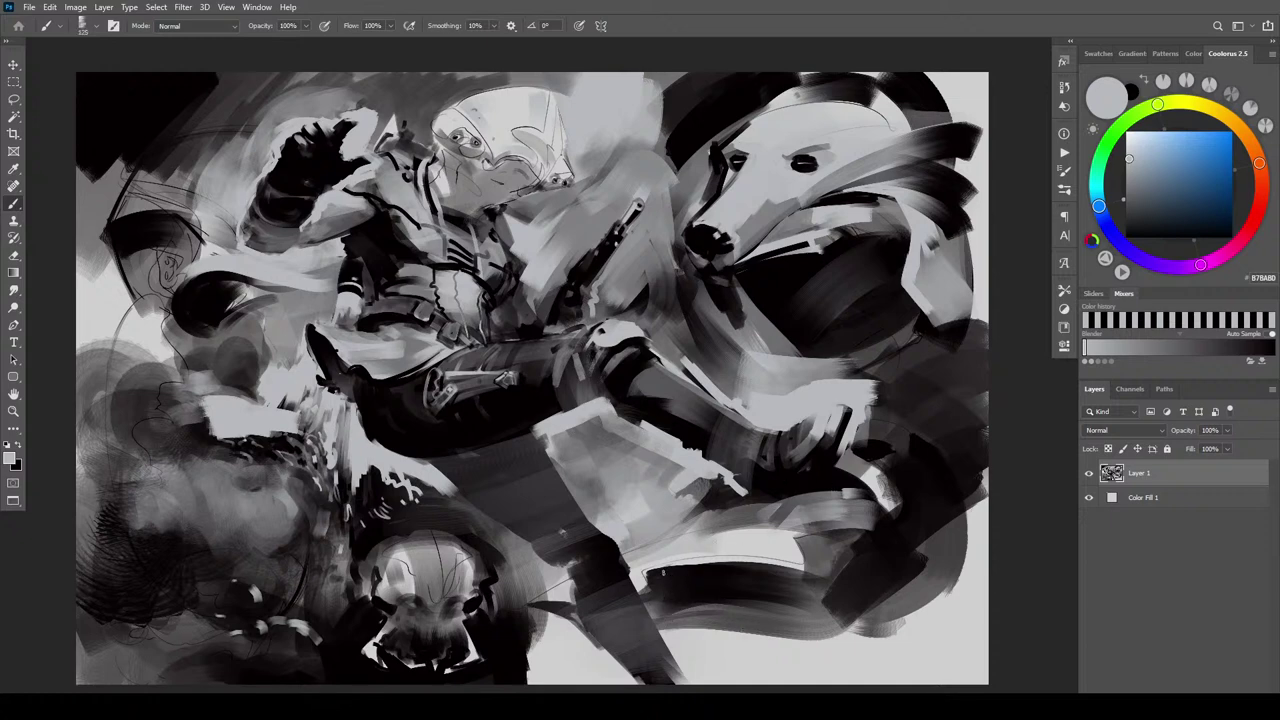
pyautogui.moveTo(647, 591)
pyautogui.mouseDown()
pyautogui.moveTo(705, 564)
pyautogui.moveTo(668, 586)
pyautogui.moveTo(698, 574)
pyautogui.moveTo(759, 587)
pyautogui.mouseUp()
pyautogui.press(']')
pyautogui.press(']')
pyautogui.press(']')
pyautogui.press(']')
pyautogui.press(']')
pyautogui.press(']')
pyautogui.moveTo(663, 617)
pyautogui.mouseDown()
pyautogui.moveTo(826, 617)
pyautogui.moveTo(905, 590)
pyautogui.mouseUp()
pyautogui.press(']')
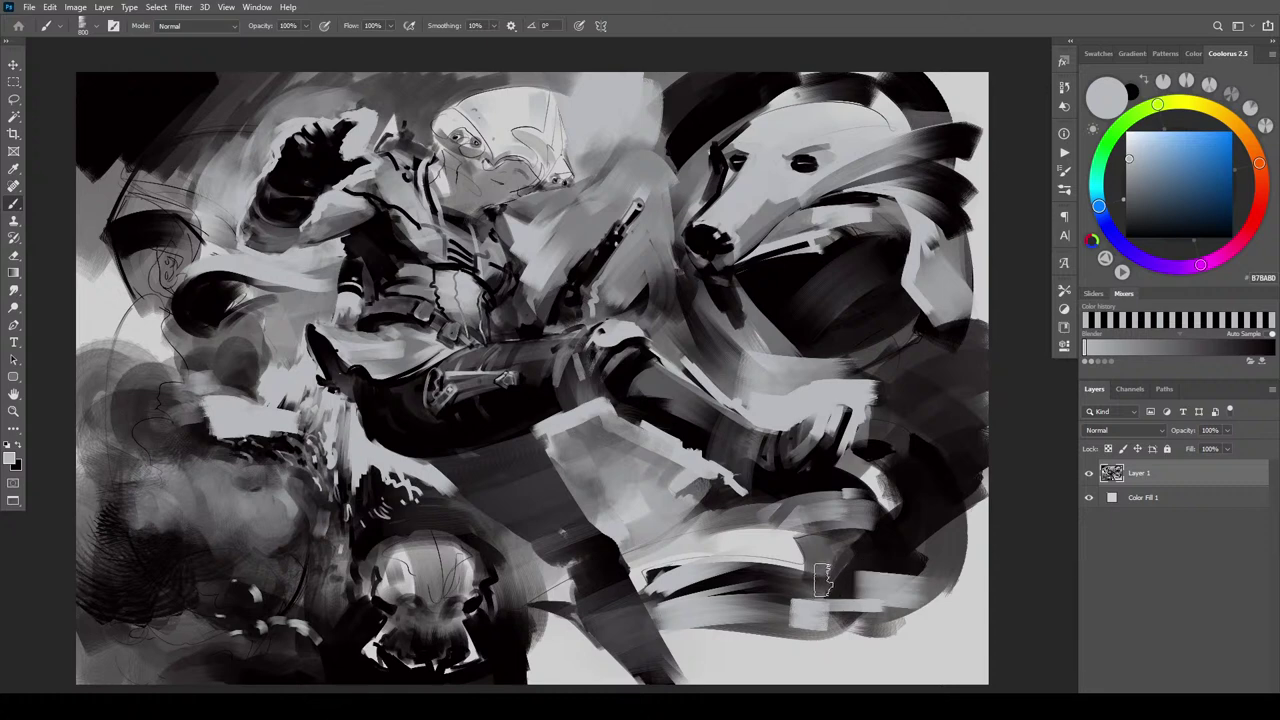
# Sample near-black and block in broad dark strokes across the middle of the sweeping shapes below the raised boot
pyautogui.keyDown('alt'); pyautogui.click(822, 578); pyautogui.keyUp('alt')
pyautogui.moveTo(706, 558); pyautogui.dragTo(817, 563)
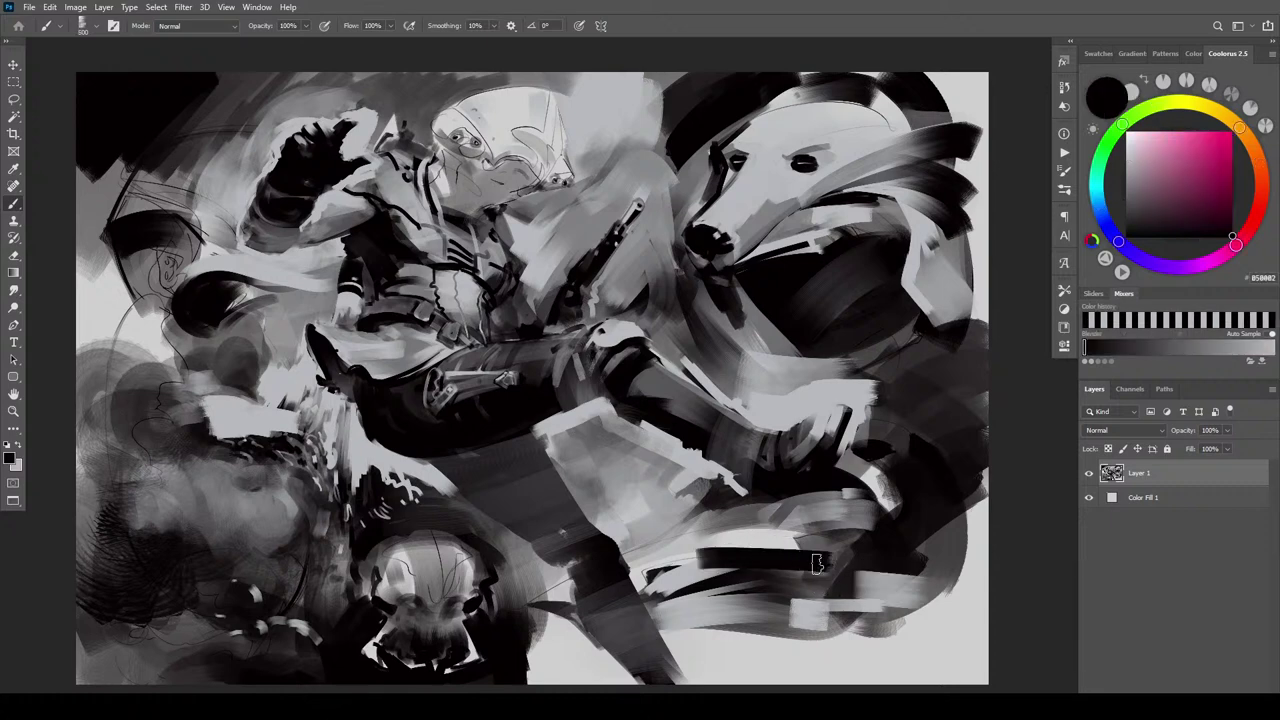
pyautogui.moveTo(808, 575)
pyautogui.mouseDown()
pyautogui.moveTo(818, 614)
pyautogui.moveTo(729, 582)
pyautogui.moveTo(802, 590)
pyautogui.moveTo(744, 590)
pyautogui.moveTo(790, 620)
pyautogui.mouseUp()
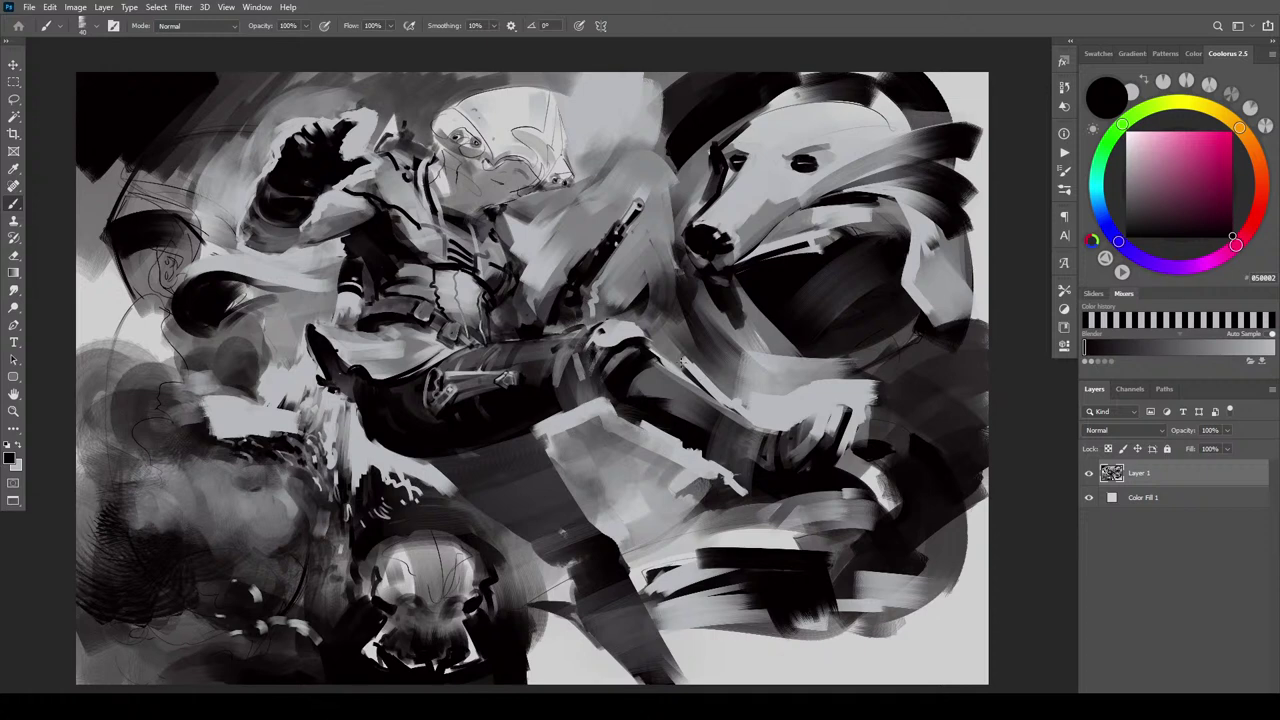
# Try widening the dark edge along the raised shin with near-black strokes, and undo them
pyautogui.moveTo(684, 364); pyautogui.dragTo(732, 410)
pyautogui.press(']')
pyautogui.press(']')
pyautogui.press(']')
pyautogui.press(']')
pyautogui.press(']')
pyautogui.press(']')
pyautogui.moveTo(685, 364)
pyautogui.mouseDown()
pyautogui.moveTo(738, 416)
pyautogui.moveTo(687, 399)
pyautogui.moveTo(712, 409)
pyautogui.mouseUp()
pyautogui.moveTo(688, 386)
pyautogui.mouseDown()
pyautogui.moveTo(722, 412)
pyautogui.moveTo(700, 388)
pyautogui.mouseUp()
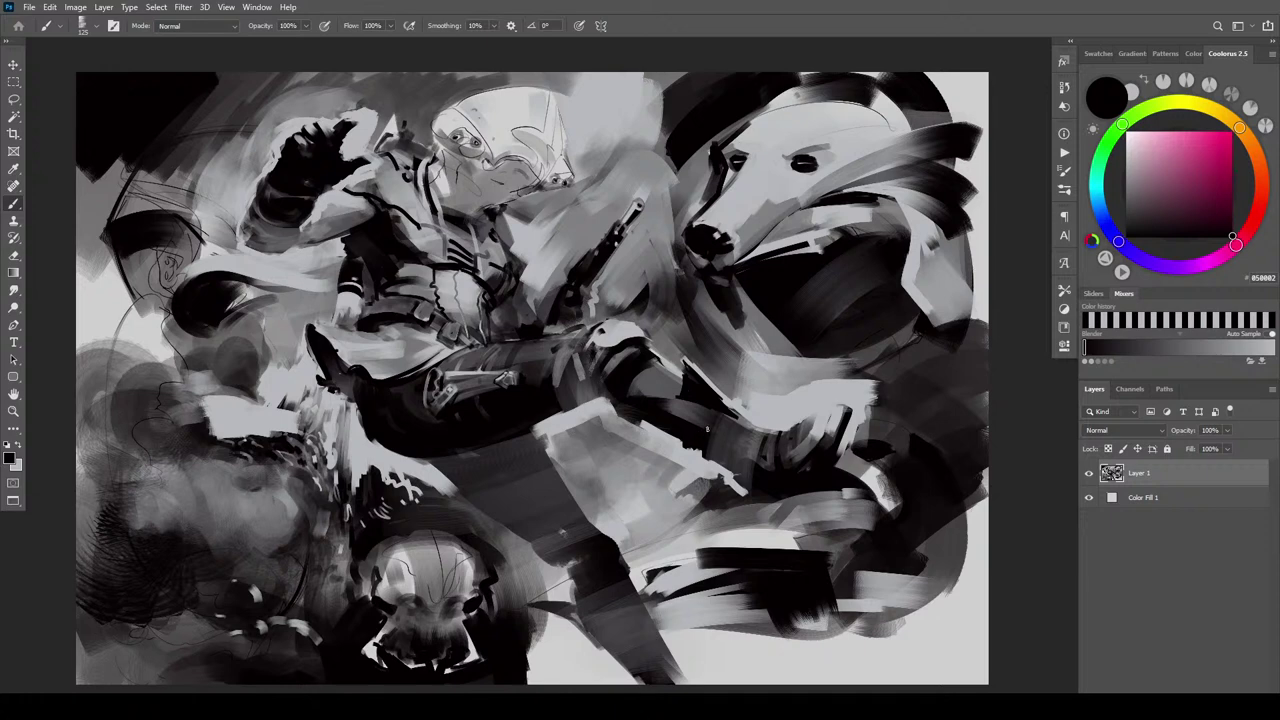
pyautogui.hotkey('ctrl', 'z')
pyautogui.hotkey('ctrl', 'z')
pyautogui.hotkey('ctrl', 'z')
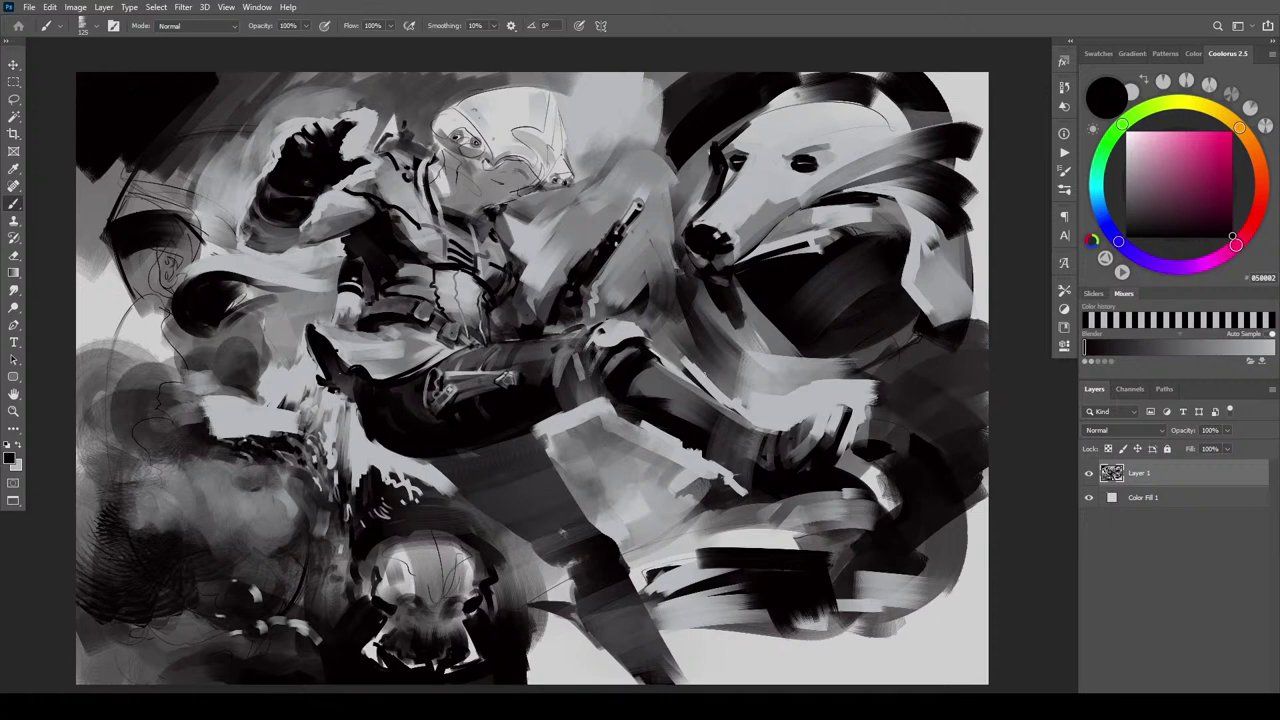
# Draw thin near-black accents along the raised shin's upper edge below the knee
pyautogui.moveTo(684, 355)
pyautogui.mouseDown()
pyautogui.moveTo(730, 400)
pyautogui.moveTo(676, 338)
pyautogui.mouseUp()
pyautogui.press(']')
pyautogui.press(']')
pyautogui.press(']')
# Try washing light grey over the torso and gun at brush size 250, and undo it
pyautogui.press('x')
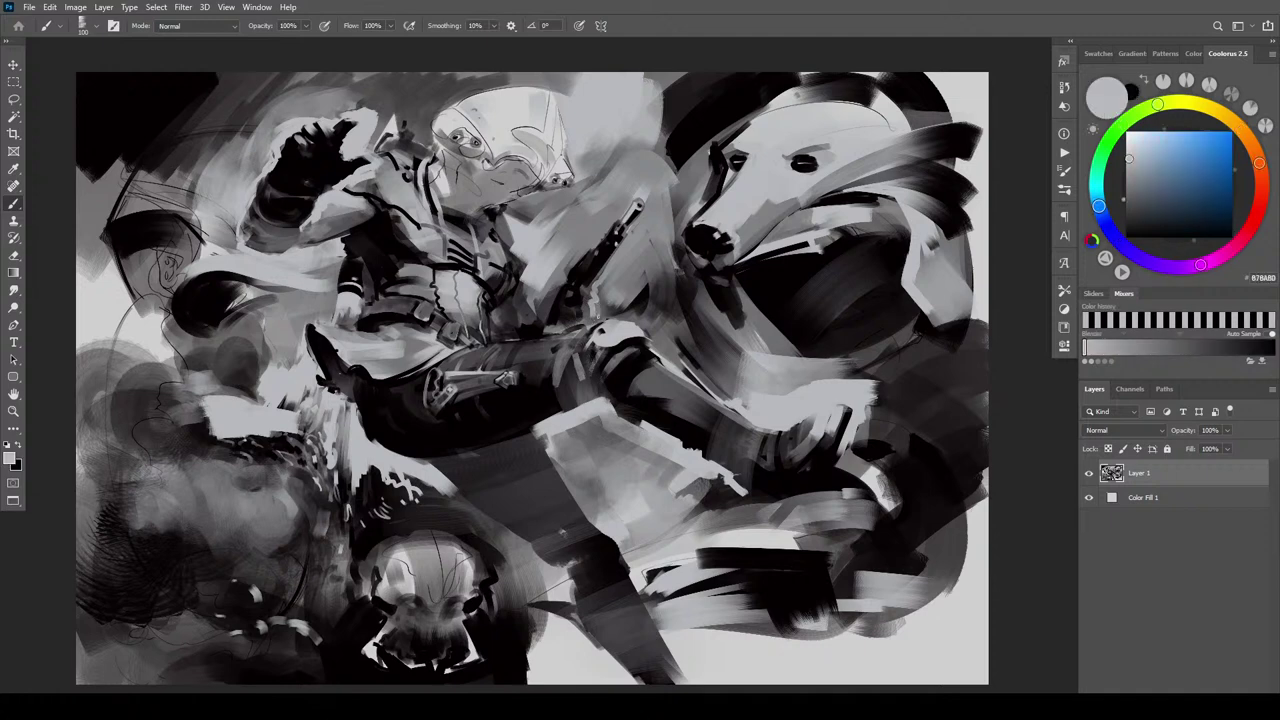
pyautogui.press('[')
pyautogui.press(']')
pyautogui.press(']')
pyautogui.press(']')
pyautogui.press(']')
pyautogui.press(']')
pyautogui.press(']')
pyautogui.press(']')
pyautogui.moveTo(458, 258)
pyautogui.mouseDown()
pyautogui.moveTo(482, 256)
pyautogui.moveTo(537, 326)
pyautogui.moveTo(502, 332)
pyautogui.moveTo(578, 320)
pyautogui.moveTo(595, 255)
pyautogui.moveTo(630, 215)
pyautogui.moveTo(615, 290)
pyautogui.moveTo(648, 302)
pyautogui.mouseUp()
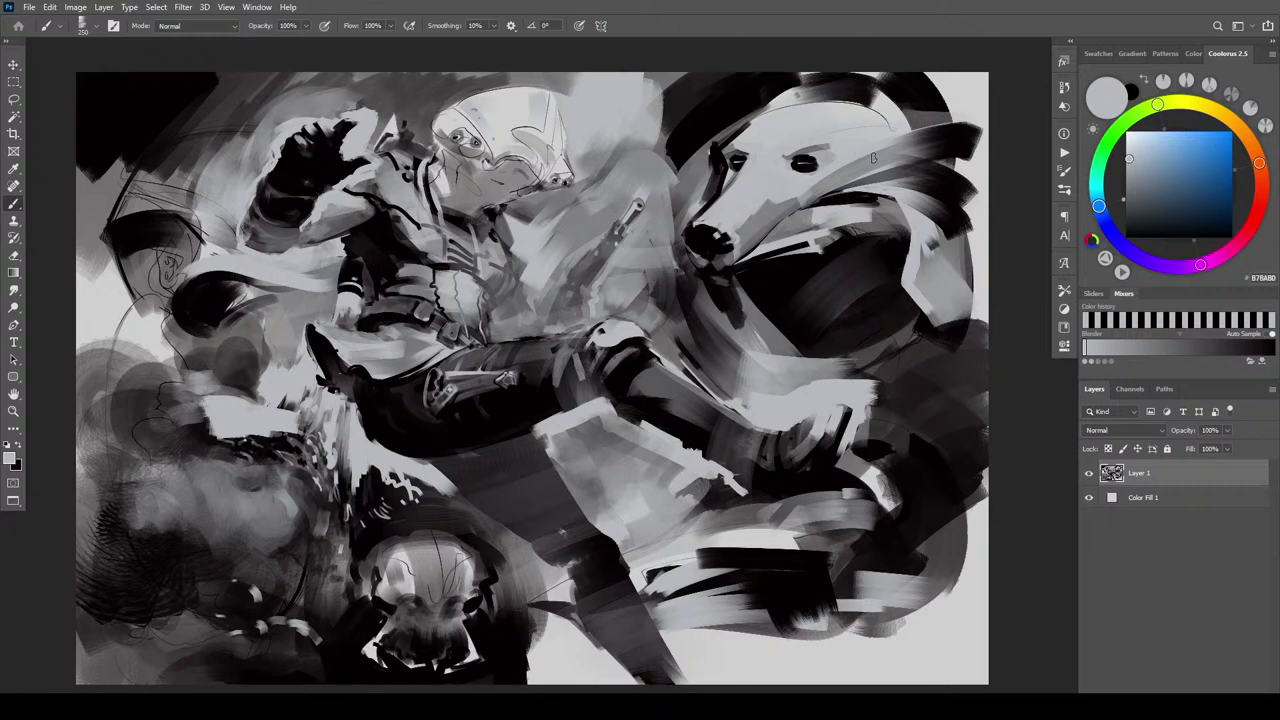
pyautogui.hotkey('ctrl', 'z')
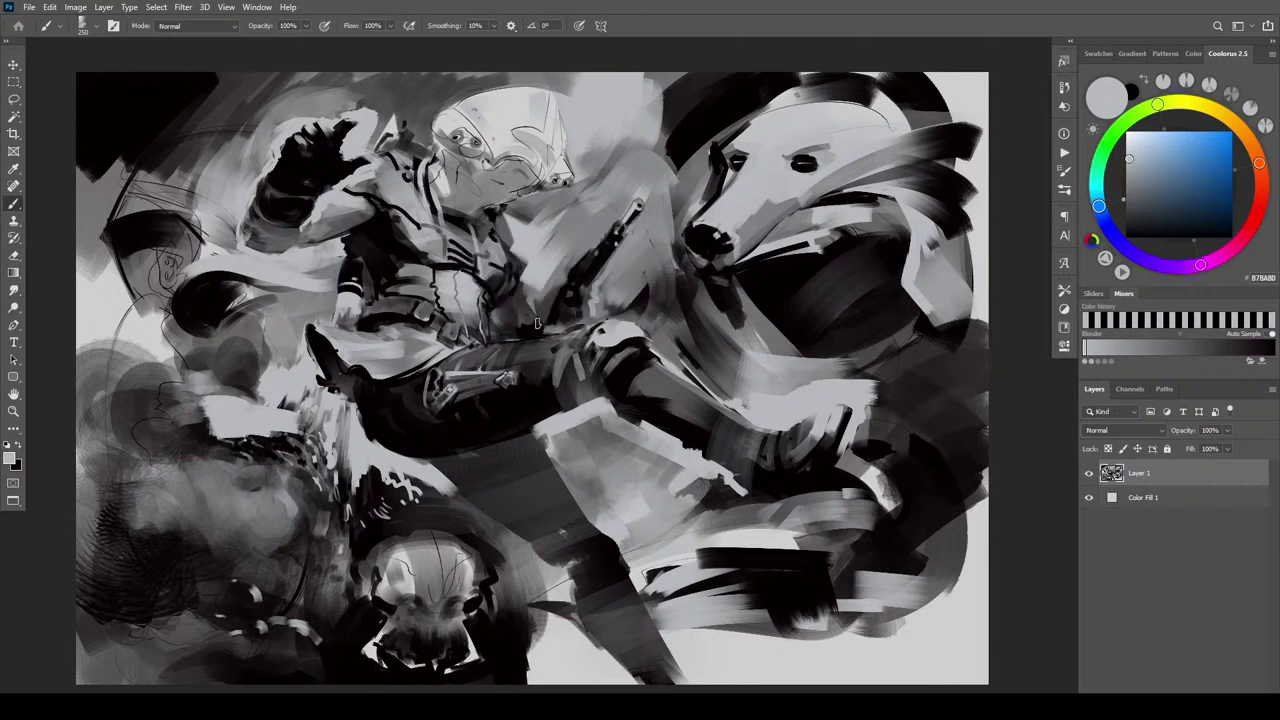
# Sample near-black and paint thin curved fold lines across the figure's abdomen and raised thigh, undoing the unwanted strokes
pyautogui.press('[')
pyautogui.press('[')
pyautogui.press('[')
pyautogui.press('[')
pyautogui.press('[')
pyautogui.press('[')
pyautogui.keyDown('alt'); pyautogui.click(494, 342); pyautogui.keyUp('alt')
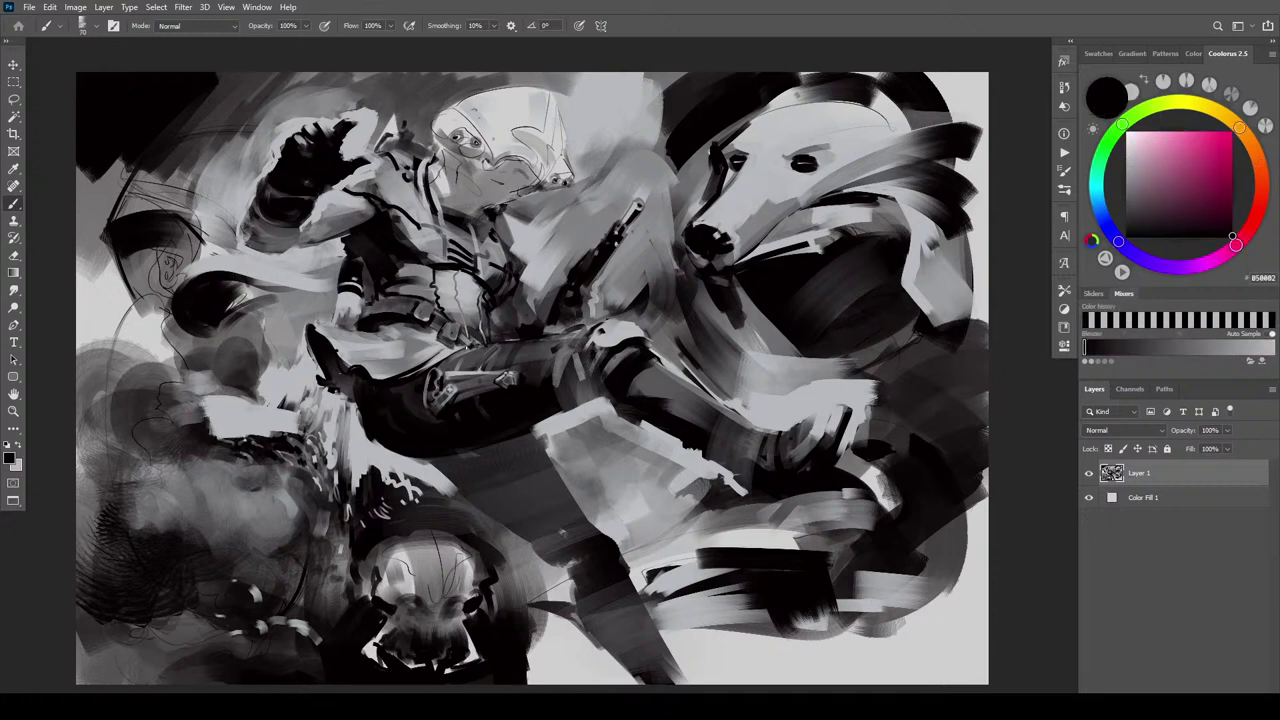
pyautogui.moveTo(463, 343); pyautogui.dragTo(636, 318)
pyautogui.hotkey('ctrl', 'z')
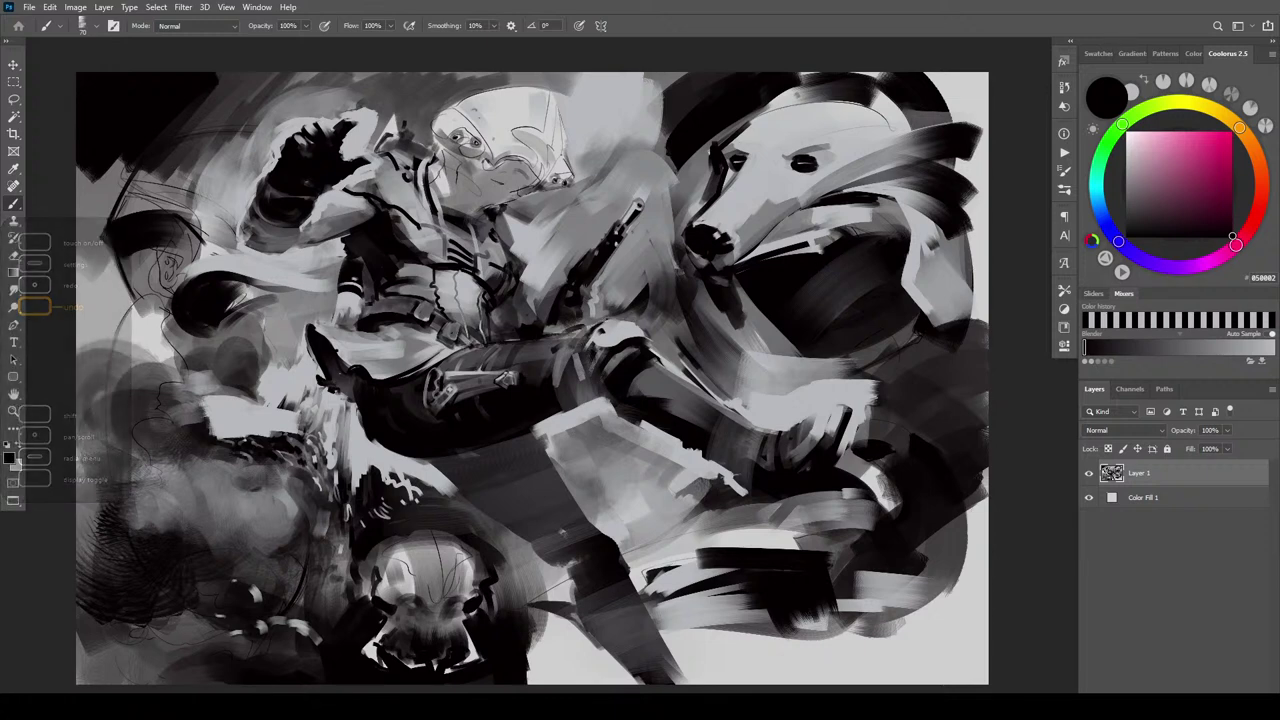
pyautogui.press(']')
pyautogui.press(']')
pyautogui.press(']')
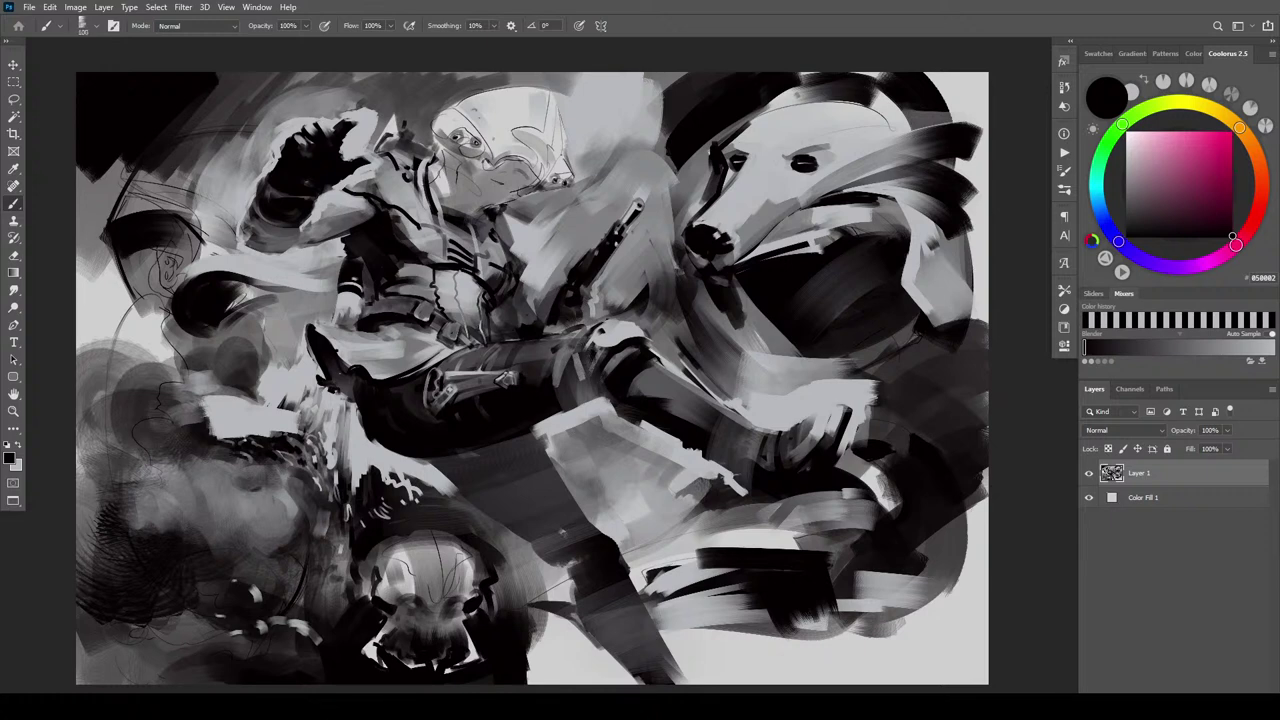
pyautogui.moveTo(494, 341)
pyautogui.mouseDown()
pyautogui.moveTo(437, 318)
pyautogui.moveTo(443, 292)
pyautogui.mouseUp()
pyautogui.moveTo(491, 344)
pyautogui.mouseDown()
pyautogui.moveTo(464, 373)
pyautogui.moveTo(550, 334)
pyautogui.moveTo(448, 316)
pyautogui.moveTo(490, 308)
pyautogui.moveTo(466, 284)
pyautogui.mouseUp()
pyautogui.hotkey('ctrl', 'z')
pyautogui.hotkey('ctrl', 'z')
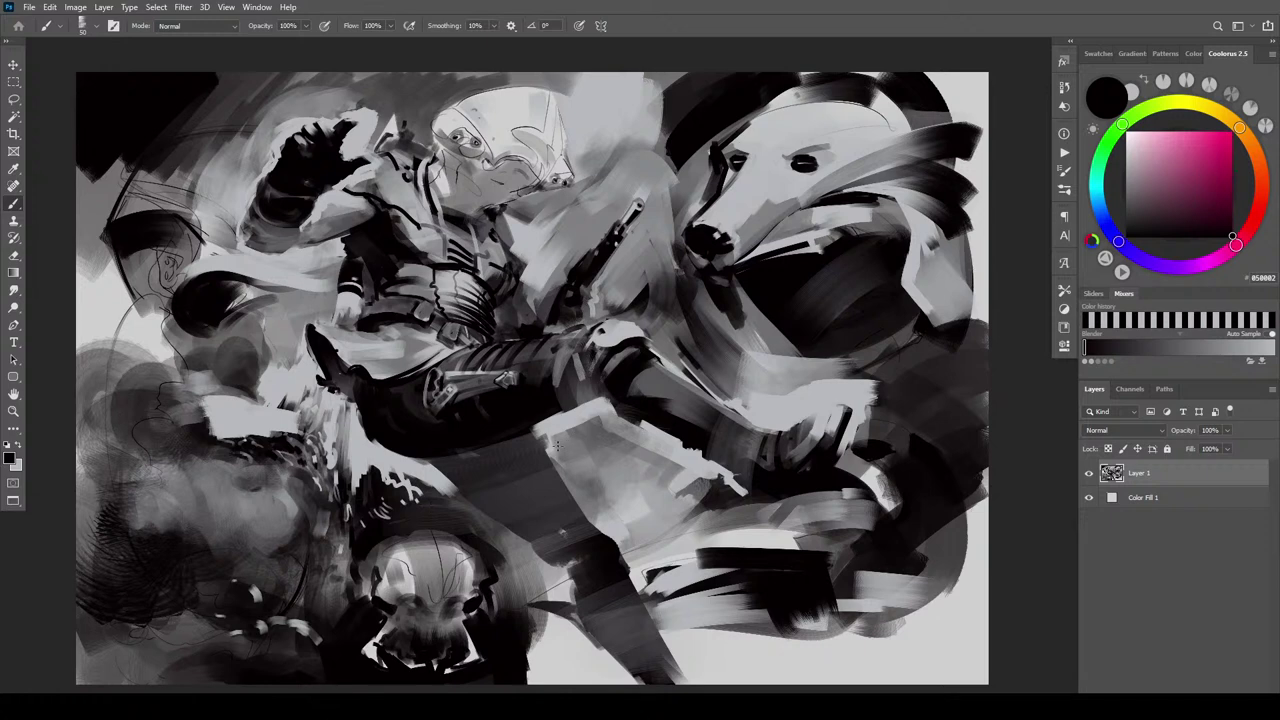
# Sample light grey and paint thin highlights along the raised thigh's upper edge and the side of the torso
pyautogui.keyDown('alt'); pyautogui.click(558, 446); pyautogui.keyUp('alt')
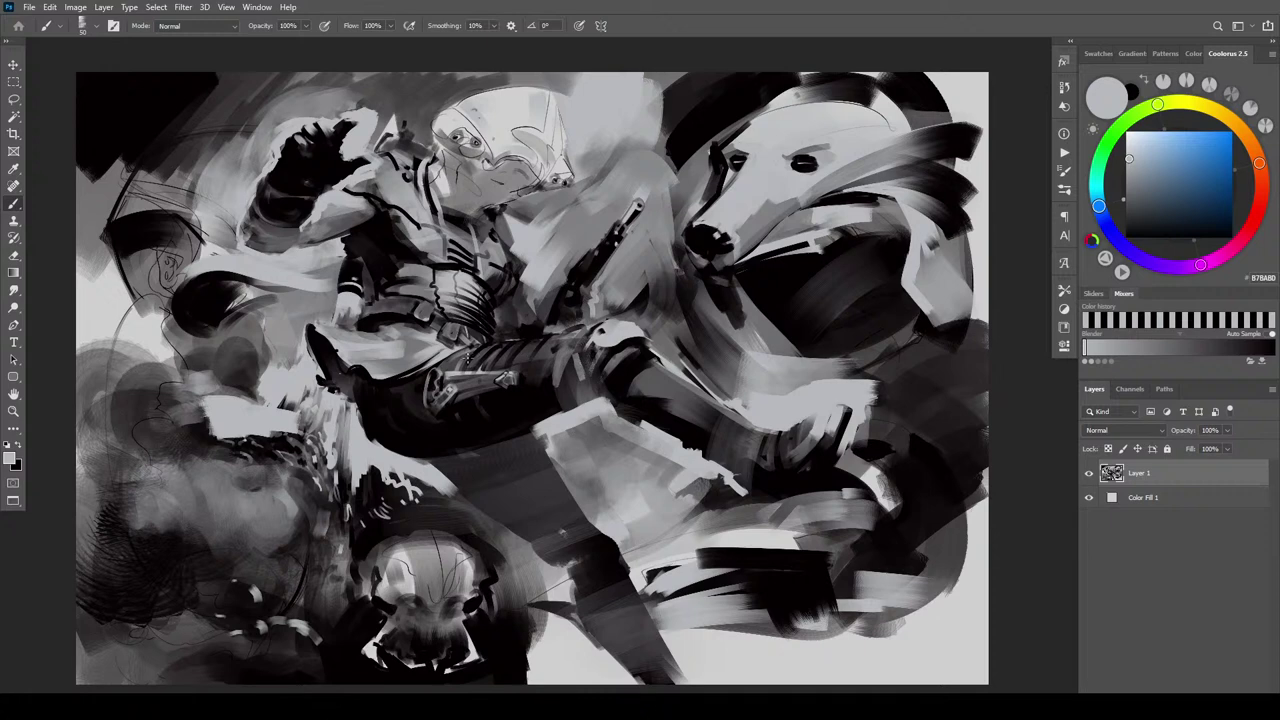
pyautogui.moveTo(487, 343); pyautogui.dragTo(602, 322)
pyautogui.press(']')
pyautogui.press(']')
pyautogui.press(']')
pyautogui.press(']')
pyautogui.press(']')
pyautogui.press(']')
pyautogui.press(']')
pyautogui.press(']')
pyautogui.press(']')
pyautogui.press(']')
pyautogui.press(']')
pyautogui.press(']')
pyautogui.press(']')
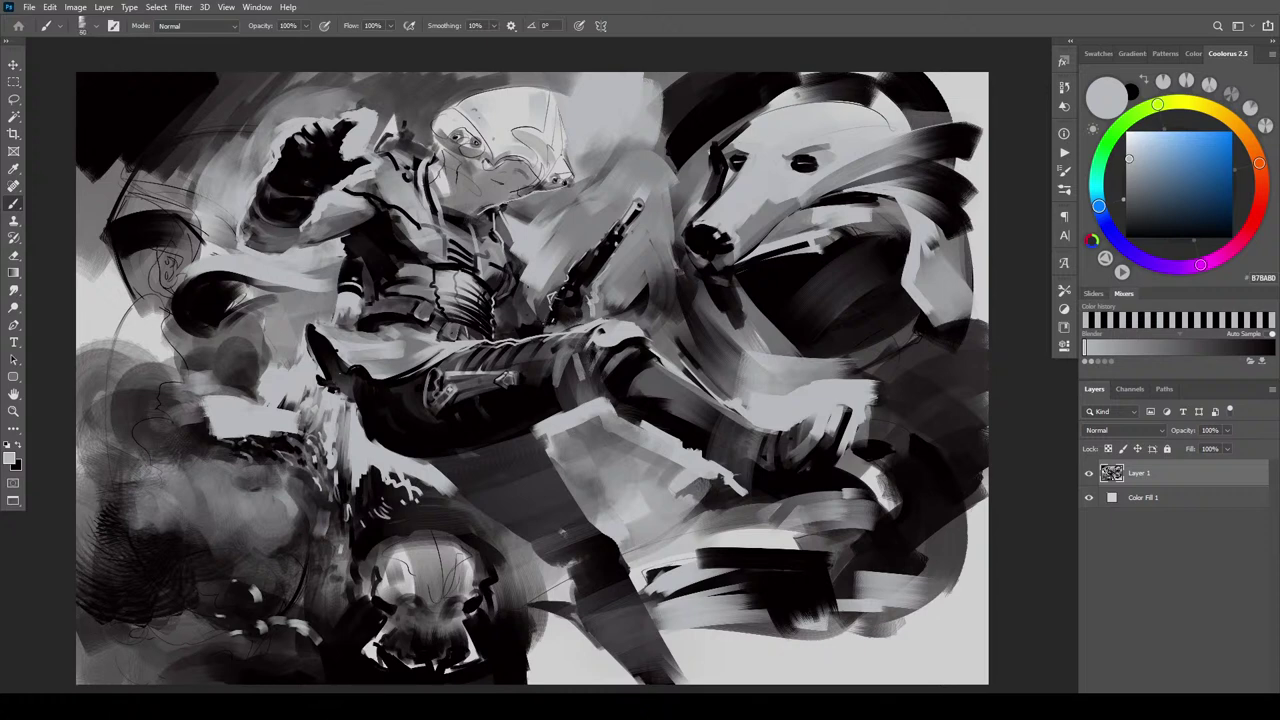
# Add light grey edge strokes to the open jacket's side and around the gun's body
pyautogui.moveTo(517, 284); pyautogui.dragTo(525, 299)
pyautogui.press(']')
pyautogui.press(']')
pyautogui.press(']')
pyautogui.moveTo(528, 263)
pyautogui.mouseDown()
pyautogui.moveTo(516, 328)
pyautogui.moveTo(534, 320)
pyautogui.mouseUp()
pyautogui.moveTo(567, 253)
pyautogui.mouseDown()
pyautogui.moveTo(556, 303)
pyautogui.moveTo(588, 252)
pyautogui.moveTo(592, 273)
pyautogui.mouseUp()
# Try painting light grey accents and a pointed shape above the shoulder behind the helmet, and undo them
pyautogui.press('[')
pyautogui.press('[')
pyautogui.press('[')
pyautogui.press('[')
pyautogui.press('[')
pyautogui.press('[')
pyautogui.press('[')
pyautogui.press('[')
pyautogui.press('[')
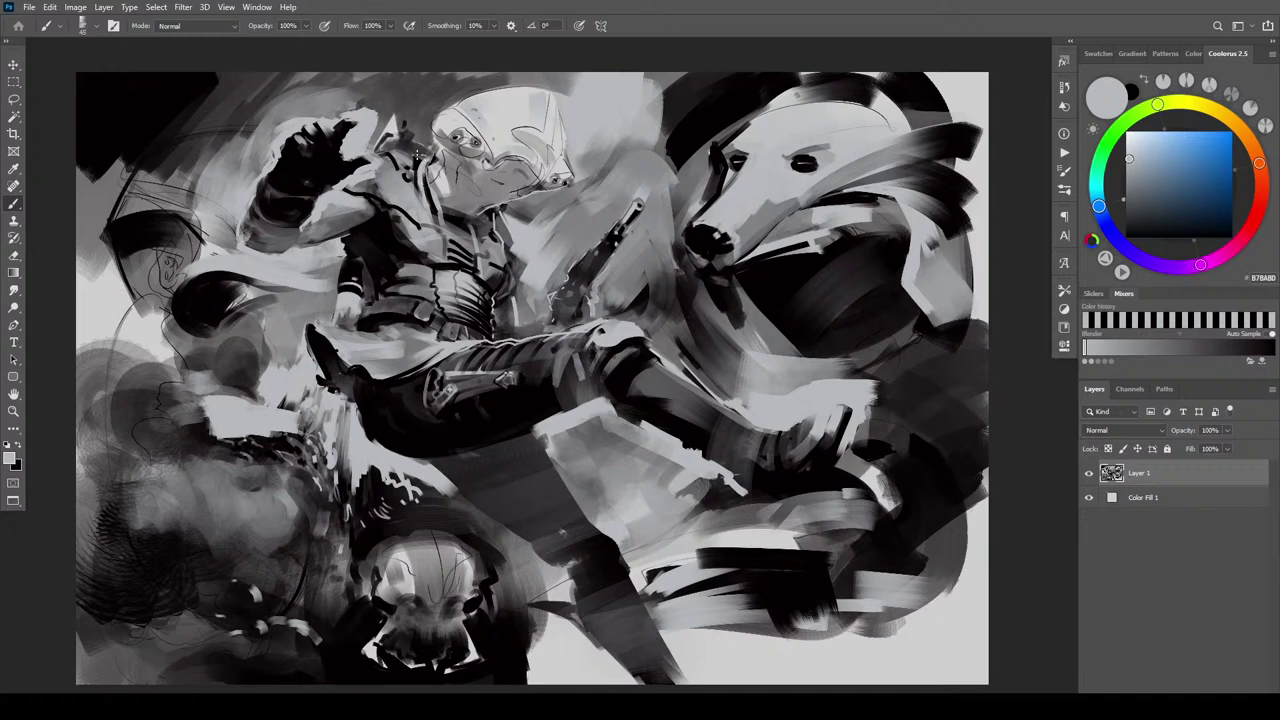
pyautogui.moveTo(420, 153); pyautogui.dragTo(413, 158)
pyautogui.moveTo(416, 130)
pyautogui.mouseDown()
pyautogui.moveTo(422, 104)
pyautogui.moveTo(427, 130)
pyautogui.moveTo(412, 130)
pyautogui.moveTo(424, 134)
pyautogui.mouseUp()
pyautogui.press(']')
pyautogui.press(']')
pyautogui.press(']')
pyautogui.moveTo(433, 106)
pyautogui.mouseDown()
pyautogui.moveTo(431, 89)
pyautogui.moveTo(429, 109)
pyautogui.mouseUp()
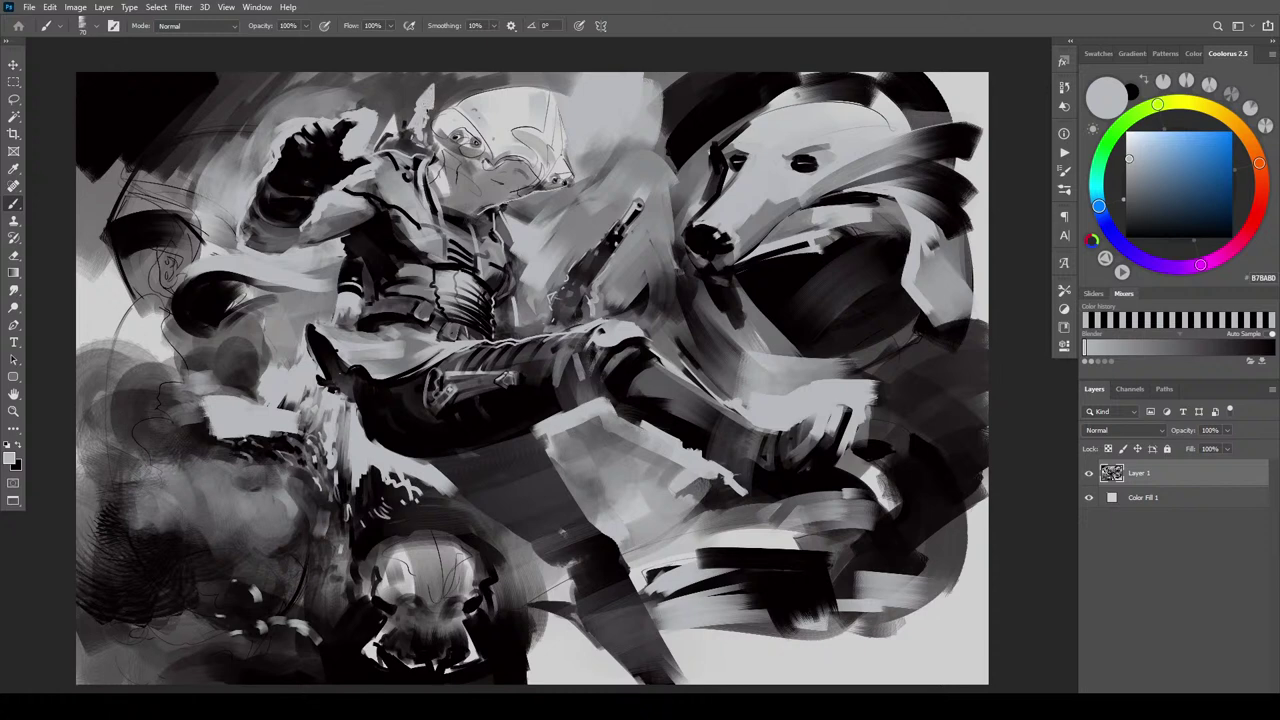
pyautogui.press(']')
pyautogui.press(']')
pyautogui.press(']')
pyautogui.press(']')
pyautogui.hotkey('ctrl', 'z')
pyautogui.hotkey('ctrl', 'z')
pyautogui.hotkey('ctrl', 'z')
pyautogui.hotkey('ctrl', 'z')
# Switch to near-black and paint a dark spike behind the helmet with small dark marks on the shoulder and collar
pyautogui.press('x')
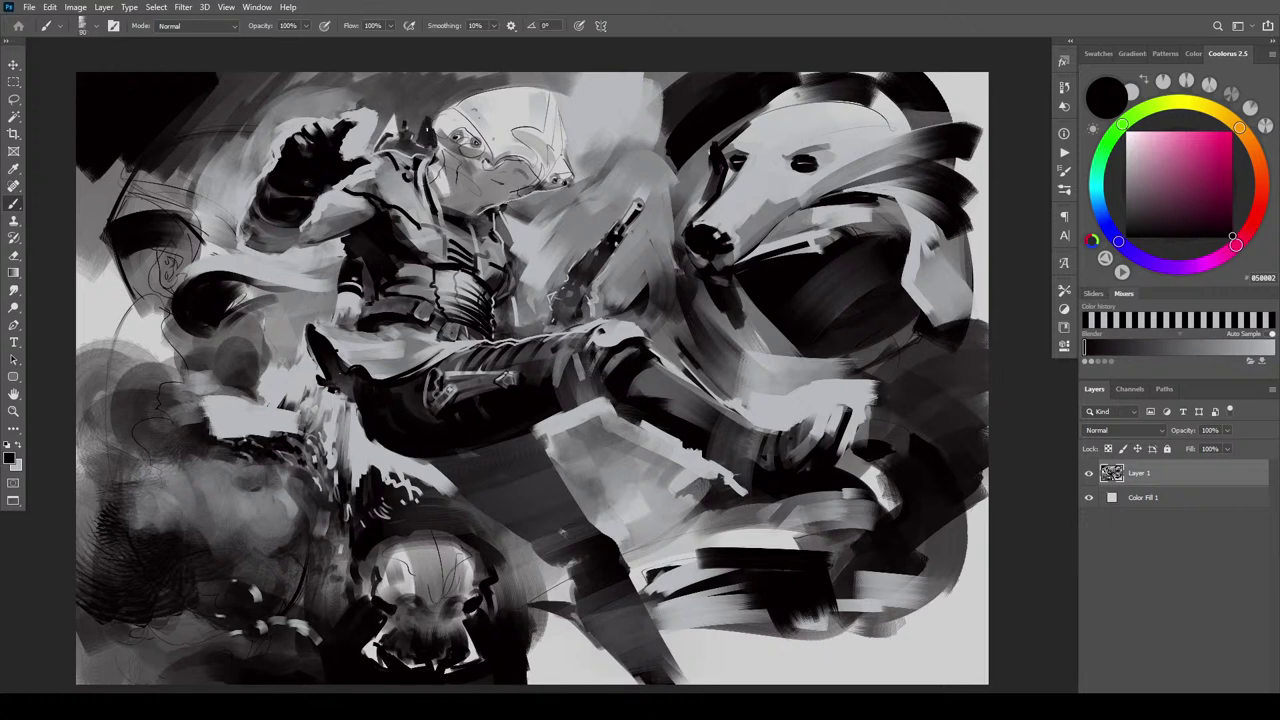
pyautogui.moveTo(428, 114)
pyautogui.mouseDown()
pyautogui.moveTo(425, 101)
pyautogui.moveTo(443, 82)
pyautogui.moveTo(445, 107)
pyautogui.moveTo(460, 76)
pyautogui.mouseUp()
pyautogui.moveTo(393, 131); pyautogui.dragTo(392, 145)
pyautogui.moveTo(403, 138); pyautogui.dragTo(385, 148)
pyautogui.moveTo(402, 132)
pyautogui.mouseDown()
pyautogui.moveTo(431, 153)
pyautogui.moveTo(434, 141)
pyautogui.moveTo(419, 206)
pyautogui.moveTo(439, 224)
pyautogui.mouseUp()
# Darken the jacket's collar, shoulder and upper chest with near-black strokes at brush size 300
pyautogui.press(']')
pyautogui.press(']')
pyautogui.press(']')
pyautogui.press(']')
pyautogui.moveTo(416, 162); pyautogui.dragTo(427, 216)
pyautogui.moveTo(420, 190); pyautogui.dragTo(439, 221)
pyautogui.moveTo(418, 165)
pyautogui.mouseDown()
pyautogui.moveTo(439, 219)
pyautogui.moveTo(420, 192)
pyautogui.mouseUp()
pyautogui.moveTo(395, 155)
pyautogui.mouseDown()
pyautogui.moveTo(420, 218)
pyautogui.moveTo(346, 190)
pyautogui.moveTo(366, 164)
pyautogui.mouseUp()
pyautogui.moveTo(400, 205)
pyautogui.mouseDown()
pyautogui.moveTo(494, 258)
pyautogui.moveTo(497, 238)
pyautogui.moveTo(446, 236)
pyautogui.moveTo(420, 214)
pyautogui.mouseUp()
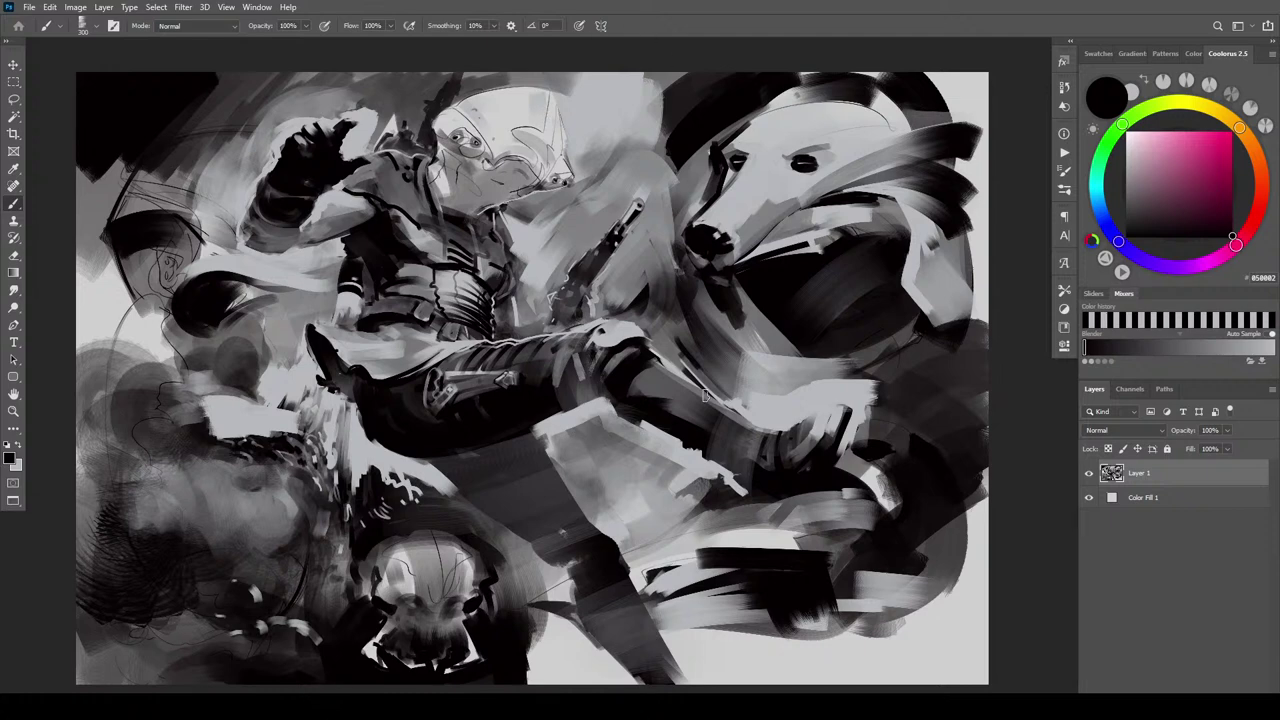
# Sample light grey and lighten the jacket's shoulder and upper chest with a smaller brush
pyautogui.press('[')
pyautogui.press('[')
pyautogui.press('[')
pyautogui.press('[')
pyautogui.keyDown('alt'); pyautogui.click(380, 168); pyautogui.keyUp('alt')
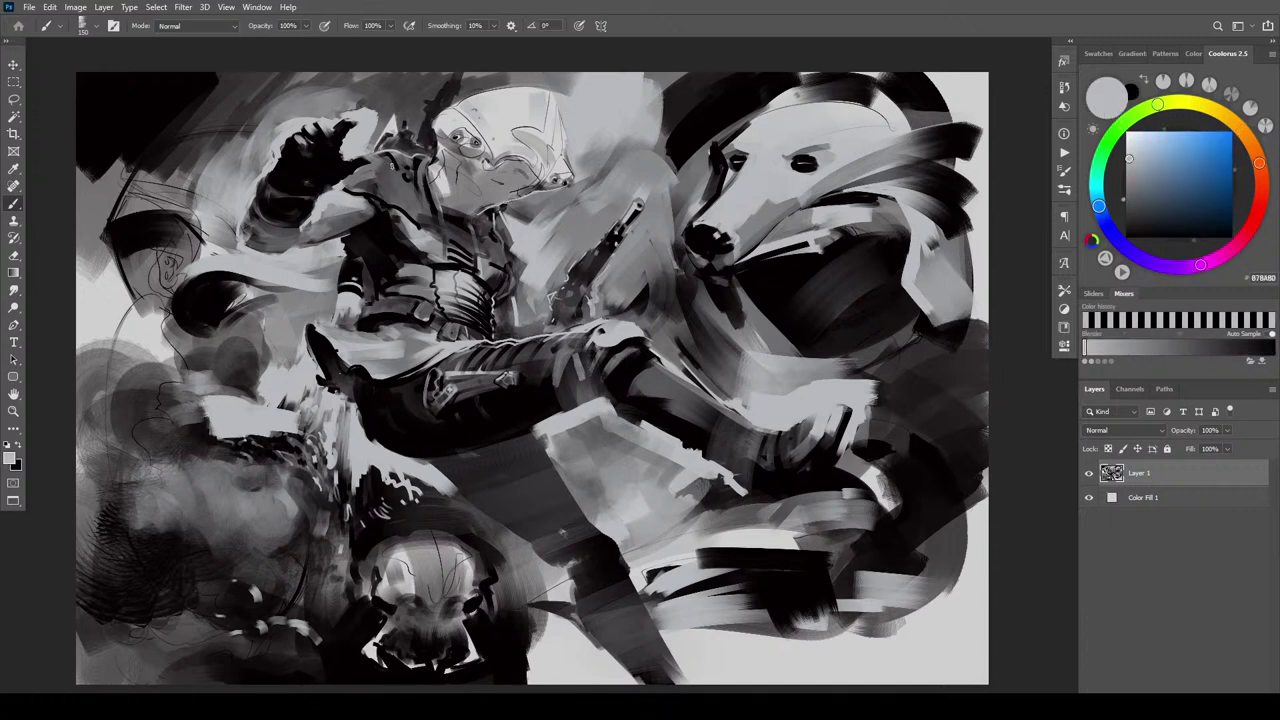
pyautogui.moveTo(385, 173)
pyautogui.mouseDown()
pyautogui.moveTo(384, 160)
pyautogui.moveTo(388, 175)
pyautogui.moveTo(380, 168)
pyautogui.moveTo(405, 172)
pyautogui.moveTo(408, 160)
pyautogui.moveTo(424, 174)
pyautogui.moveTo(418, 162)
pyautogui.moveTo(432, 212)
pyautogui.mouseUp()
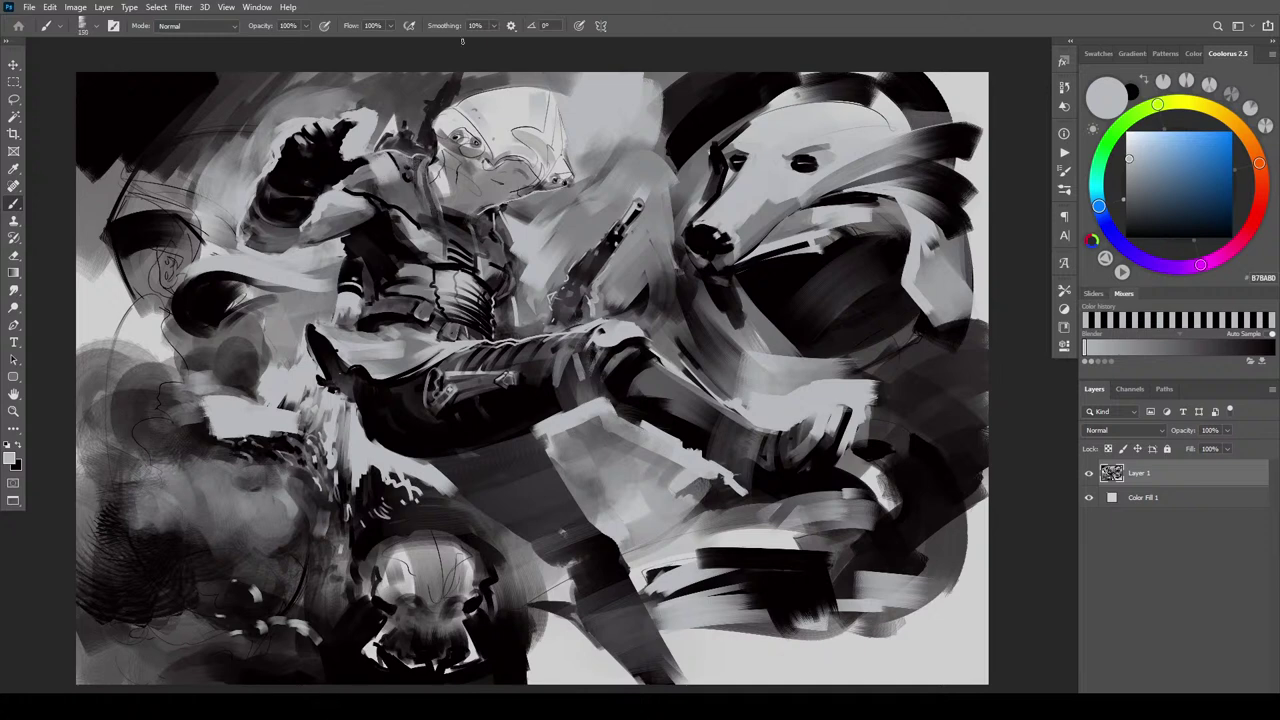
# Detail the jacket's lapel and chest with thin near-black shapes and small light grey accents
pyautogui.press('[')
pyautogui.press('x')
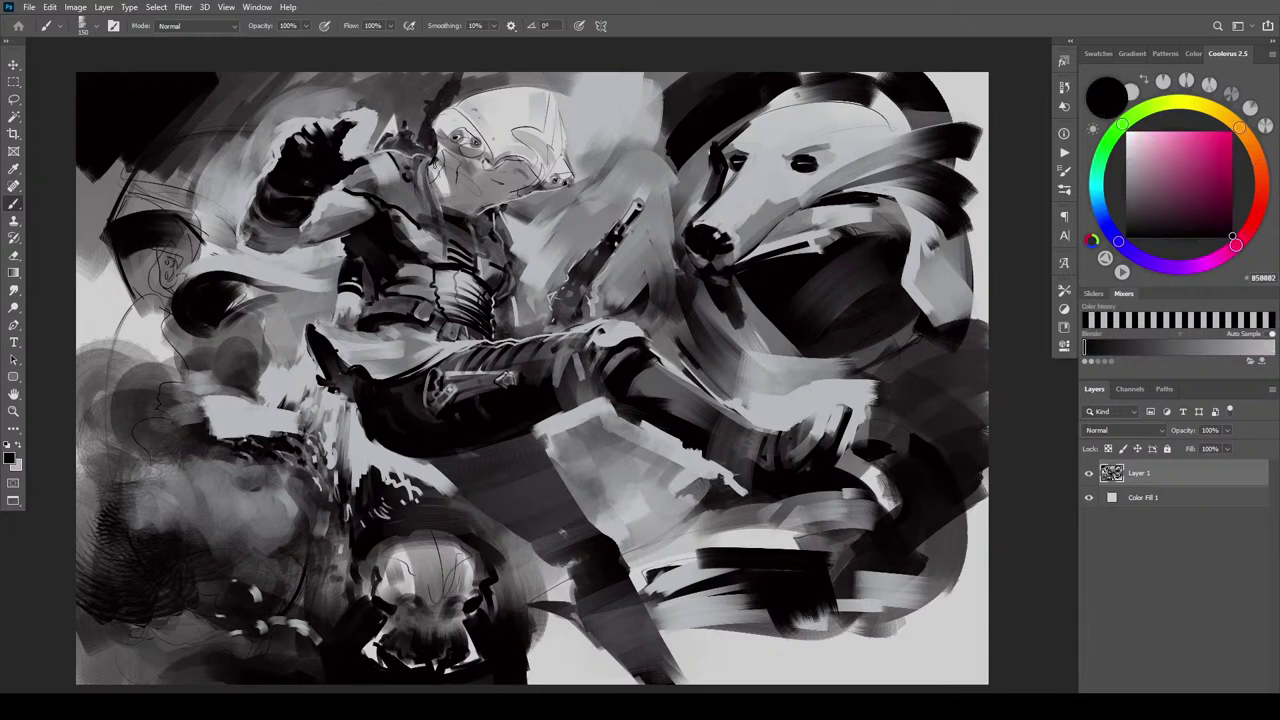
pyautogui.press(']')
pyautogui.press(']')
pyautogui.press('[')
pyautogui.press('[')
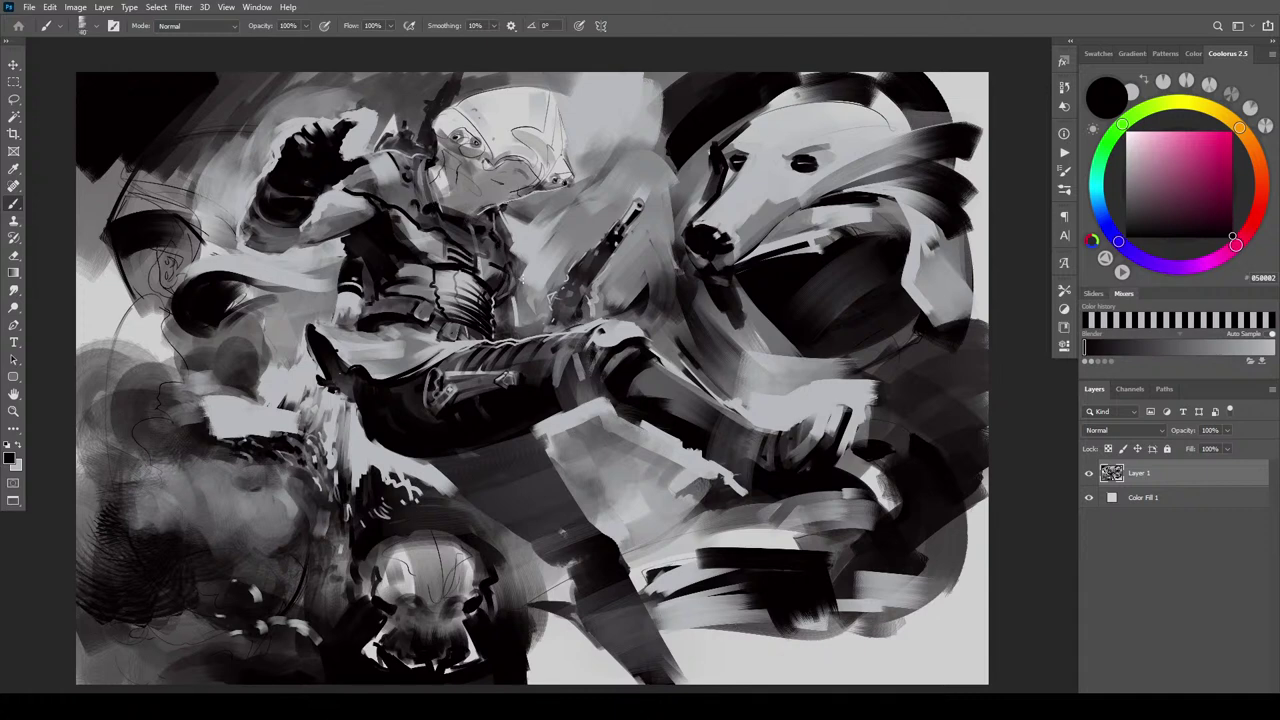
pyautogui.keyDown('alt'); pyautogui.click(502, 260); pyautogui.keyUp('alt')
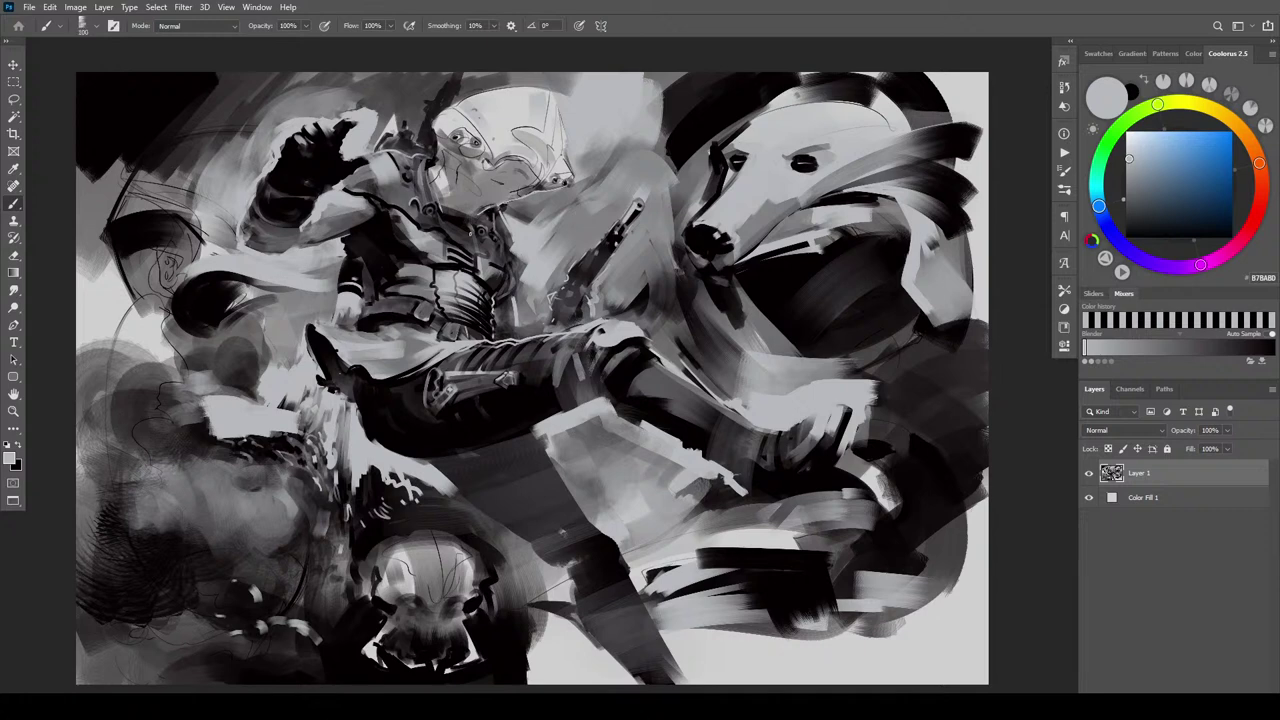
pyautogui.press('x')
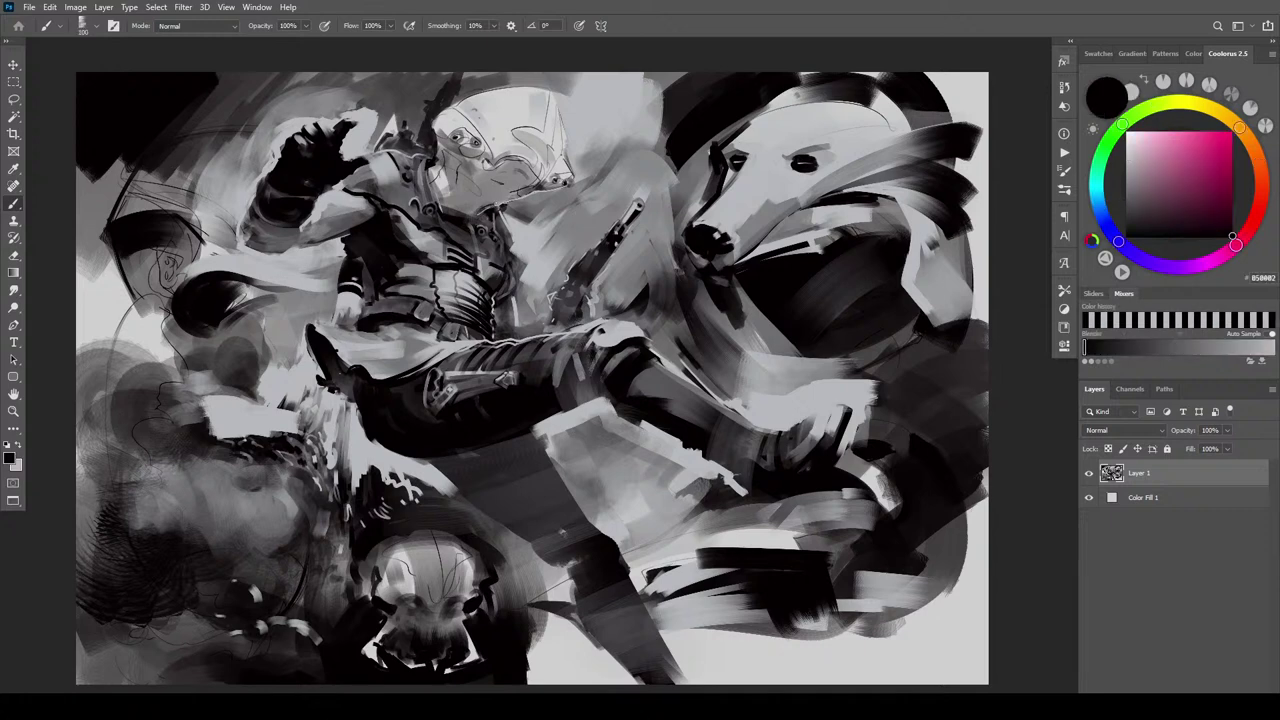
# Paint a near-black mark on the jacket's collar and reshape the front edge of the helmet with dark strokes
pyautogui.moveTo(497, 204); pyautogui.dragTo(512, 199)
pyautogui.press(']')
pyautogui.press(']')
pyautogui.press(']')
pyautogui.press(']')
pyautogui.press(']')
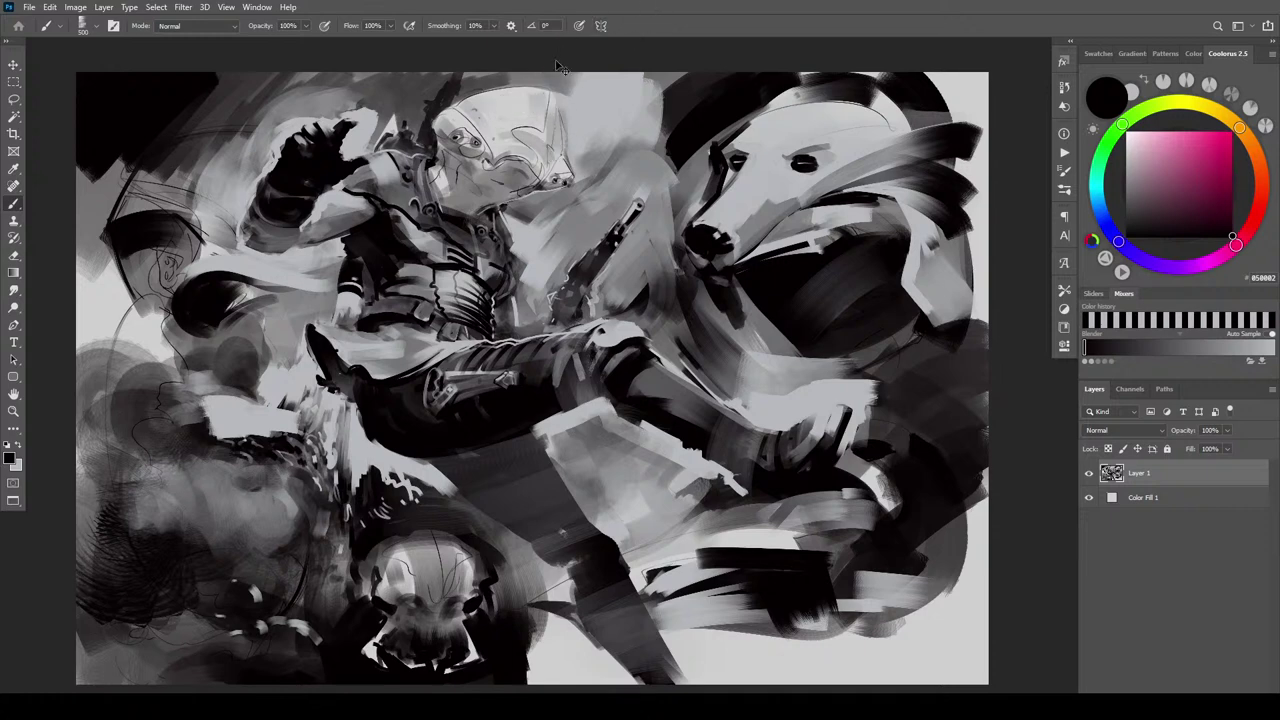
pyautogui.moveTo(553, 103); pyautogui.dragTo(567, 174)
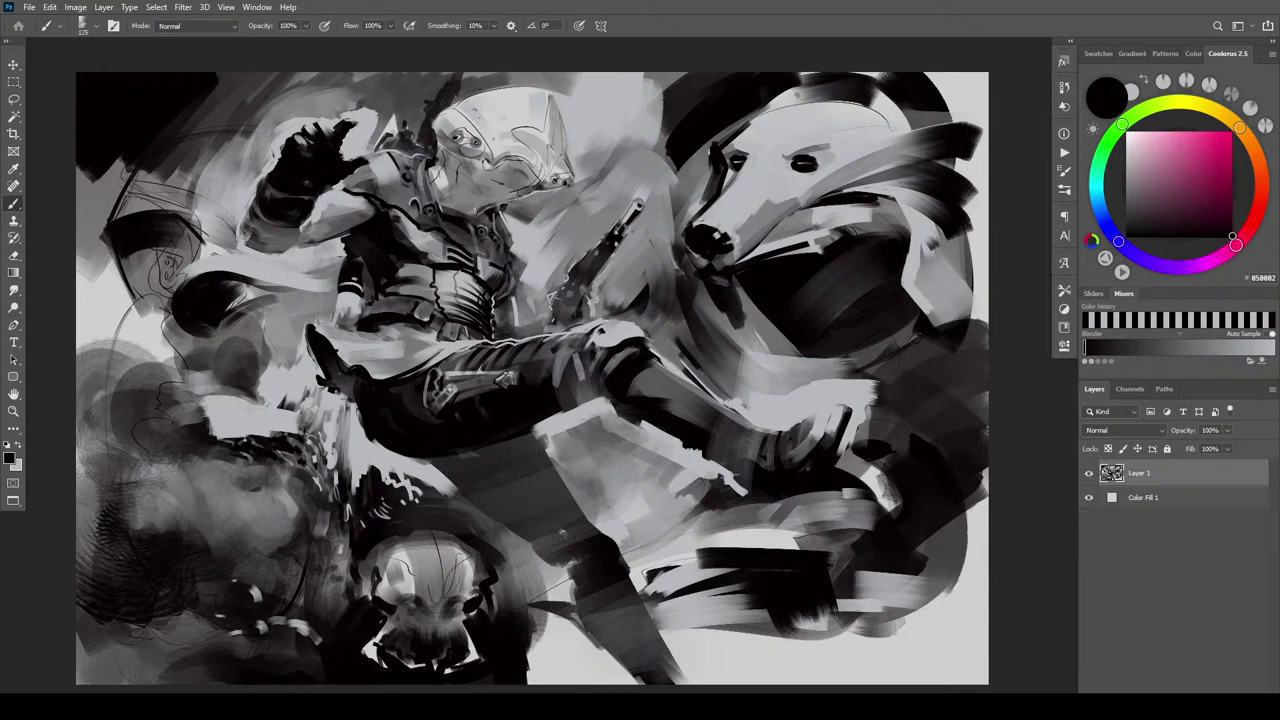
# Sample light grey and add small highlights along the helmet's lower edge and behind its side detail
pyautogui.keyDown('alt'); pyautogui.click(479, 210); pyautogui.keyUp('alt')
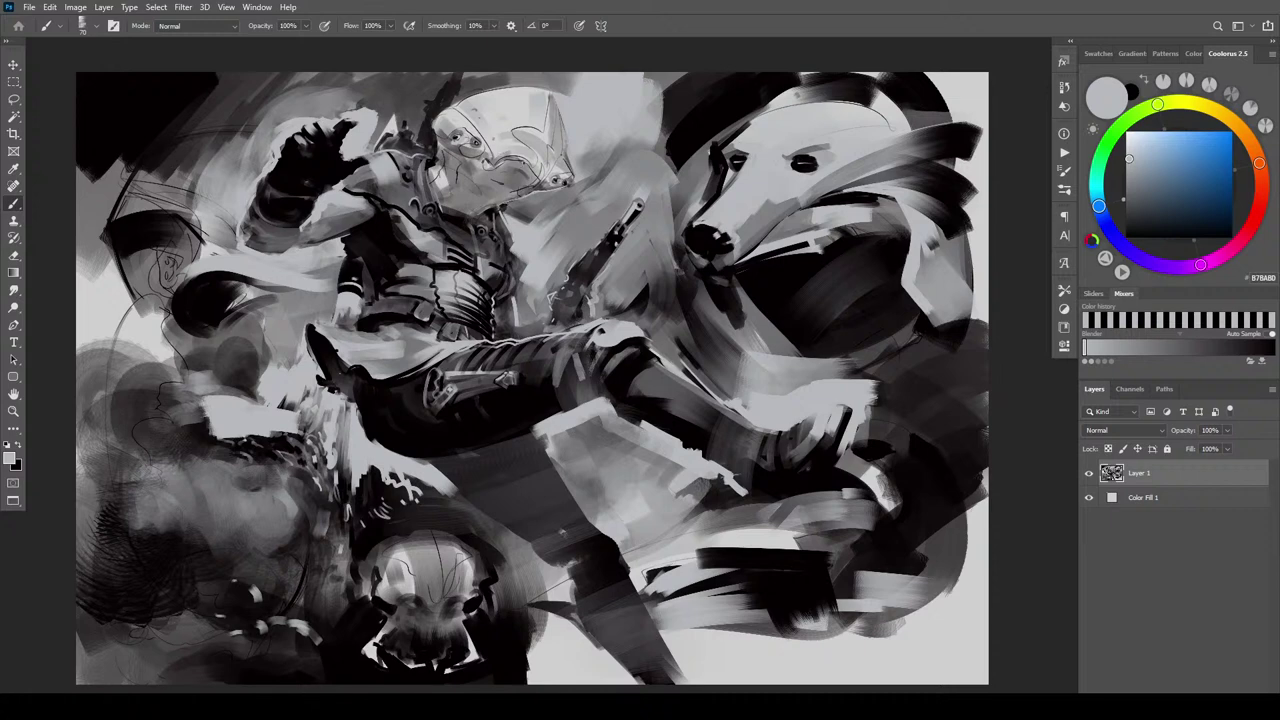
pyautogui.moveTo(509, 162); pyautogui.dragTo(525, 165)
pyautogui.moveTo(440, 149); pyautogui.dragTo(444, 160)
pyautogui.press('[')
pyautogui.press('[')
pyautogui.press(']')
pyautogui.press(']')
pyautogui.press(']')
pyautogui.press(']')
pyautogui.press(']')
pyautogui.press(']')
pyautogui.press(']')
pyautogui.press(']')
pyautogui.press('[')
pyautogui.press('[')
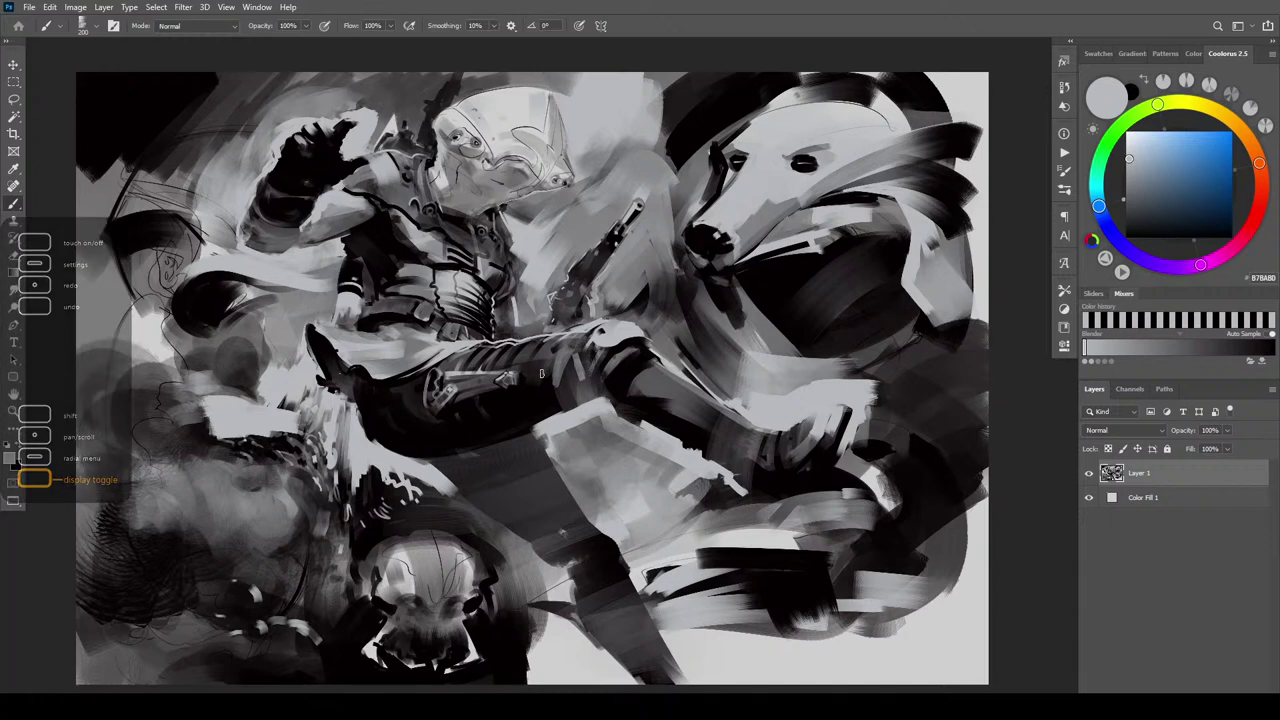
# Switch to near-black and define the eye sockets of the skull-like face below the figure with a small brush
pyautogui.keyDown('alt'); pyautogui.click(574, 378); pyautogui.keyUp('alt')
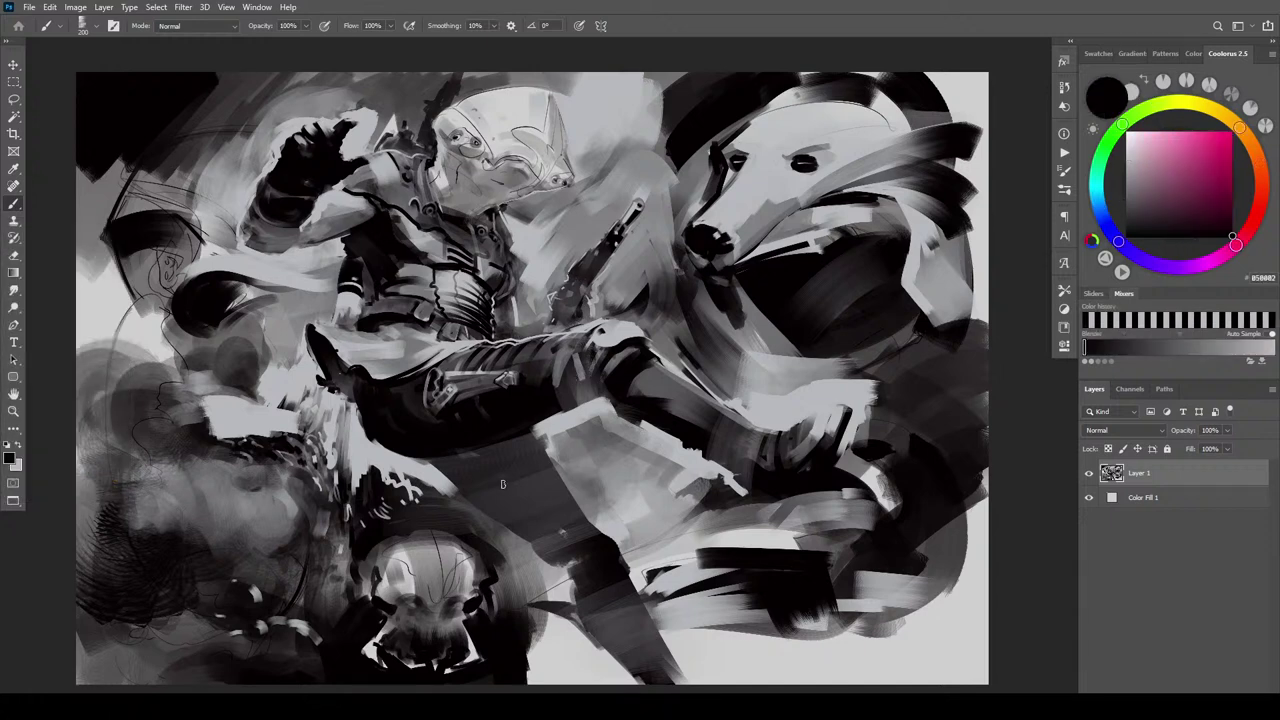
pyautogui.press('[')
pyautogui.press('[')
pyautogui.press('[')
pyautogui.press('[')
pyautogui.press('[')
pyautogui.press('[')
pyautogui.press('[')
pyautogui.press('[')
pyautogui.press('[')
pyautogui.press('[')
pyautogui.press('[')
pyautogui.moveTo(402, 608); pyautogui.dragTo(461, 611)
pyautogui.press(']')
pyautogui.press(']')
pyautogui.press(']')
pyautogui.press(']')
pyautogui.moveTo(410, 616); pyautogui.dragTo(416, 612)
# Darken the muzzle and mouth area of the skull-like face with a larger near-black brush
pyautogui.press(']')
pyautogui.press(']')
pyautogui.press(']')
pyautogui.moveTo(420, 634); pyautogui.dragTo(443, 631)
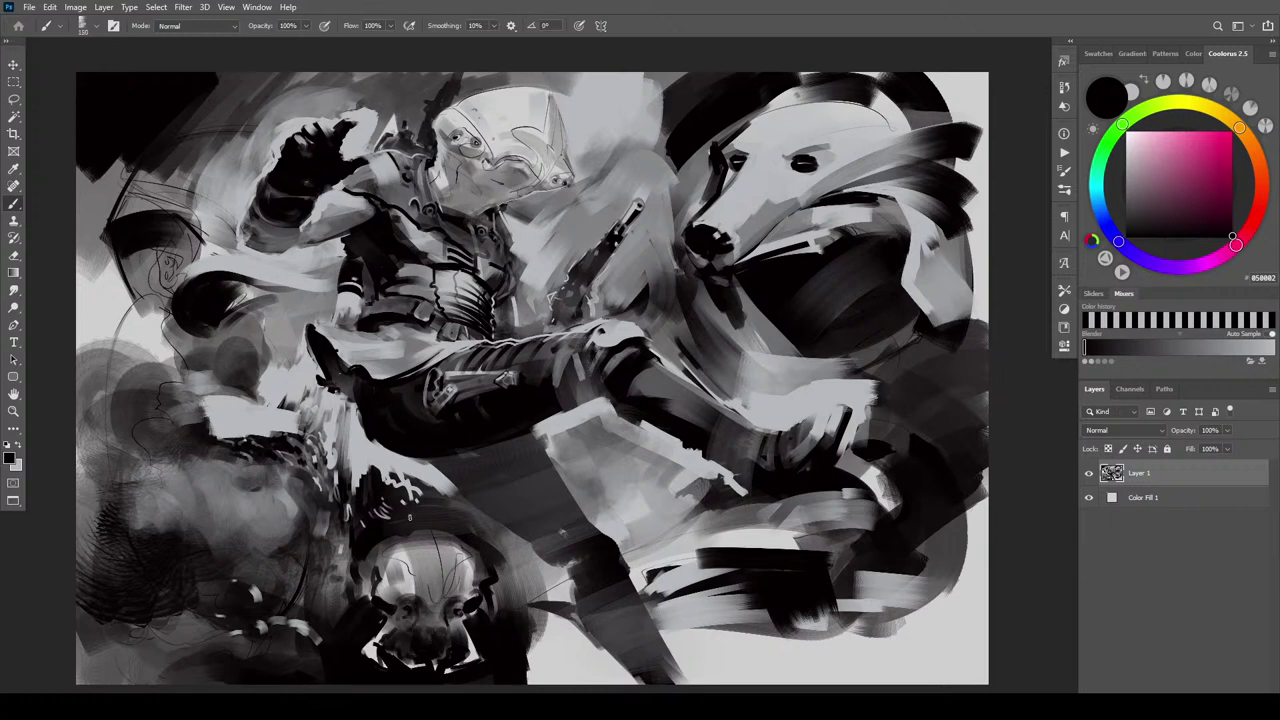
pyautogui.press(']')
pyautogui.press(']')
pyautogui.press(']')
pyautogui.press(']')
pyautogui.press(']')
pyautogui.press(']')
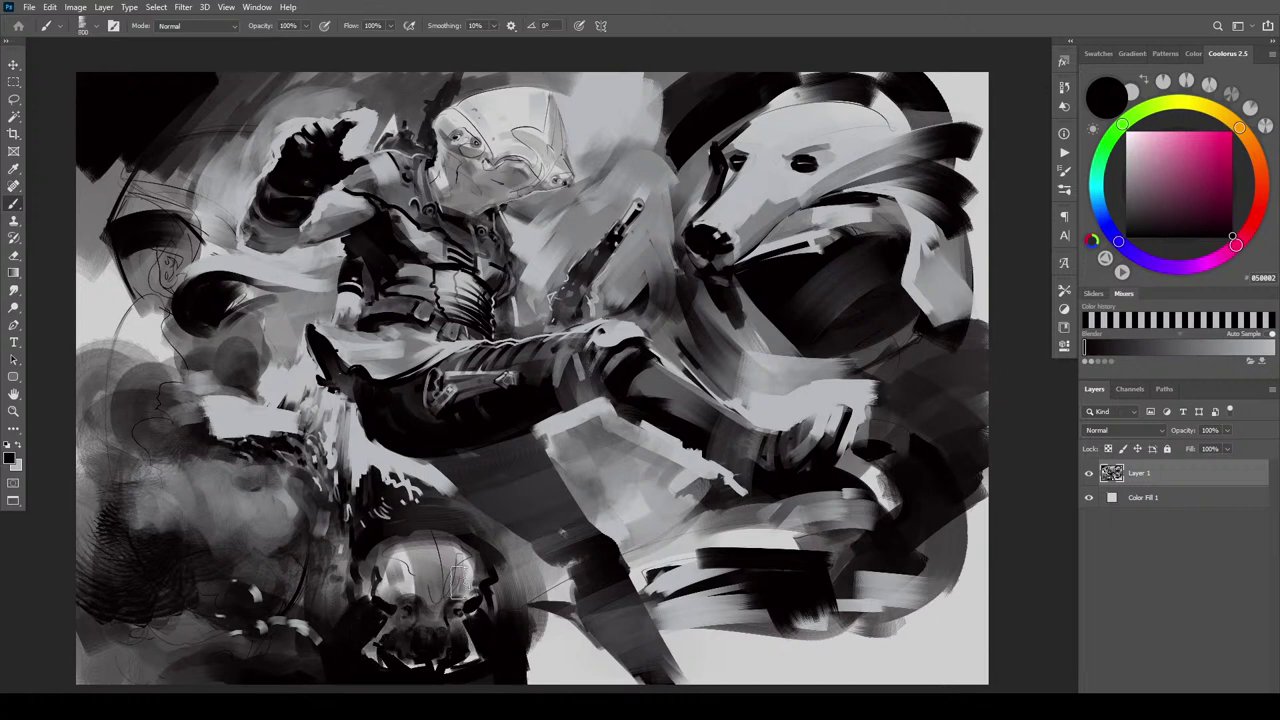
# Switch to light grey and paint teeth and jaw highlights across the mouth of the skull-like face
pyautogui.keyDown('alt'); pyautogui.click(491, 466); pyautogui.keyUp('alt')
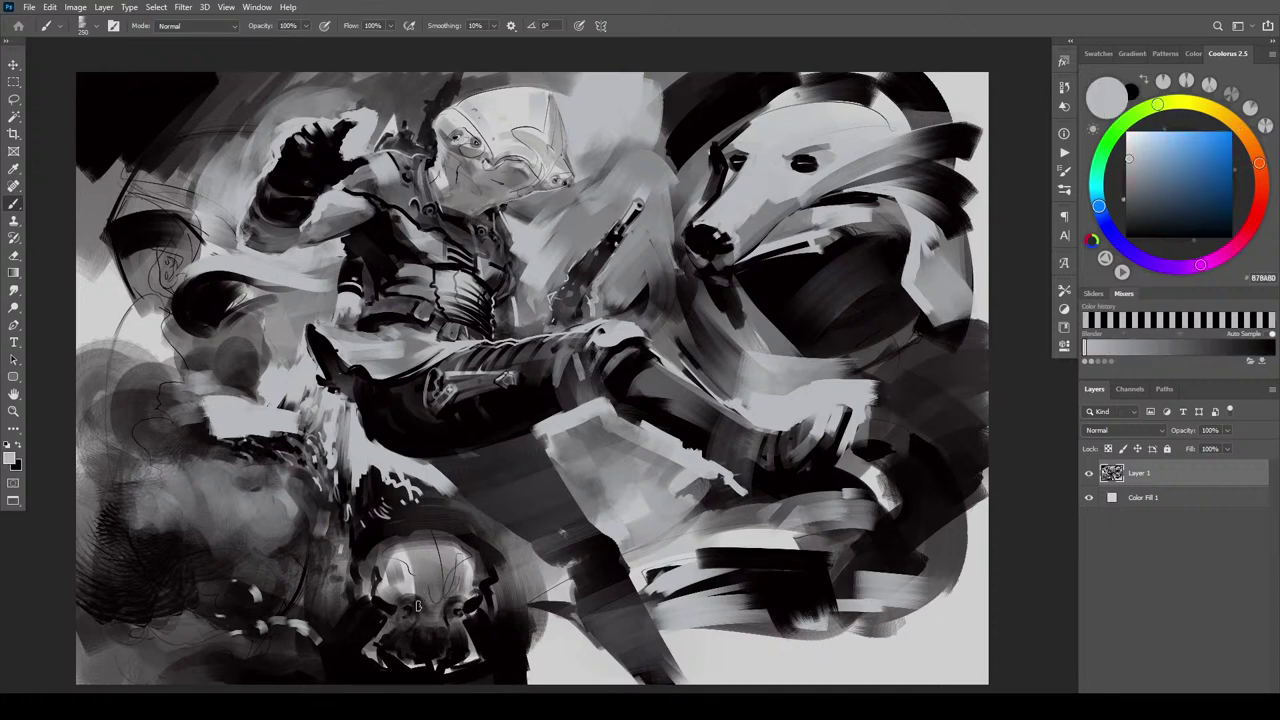
pyautogui.press('[')
pyautogui.press('[')
pyautogui.press('[')
pyautogui.press('[')
pyautogui.press('[')
pyautogui.press('[')
pyautogui.moveTo(431, 638)
pyautogui.mouseDown()
pyautogui.moveTo(443, 637)
pyautogui.moveTo(450, 672)
pyautogui.mouseUp()
pyautogui.moveTo(376, 656)
pyautogui.mouseDown()
pyautogui.moveTo(391, 674)
pyautogui.moveTo(439, 656)
pyautogui.mouseUp()
pyautogui.press('[')
pyautogui.press('[')
pyautogui.press('[')
pyautogui.press('[')
pyautogui.press('[')
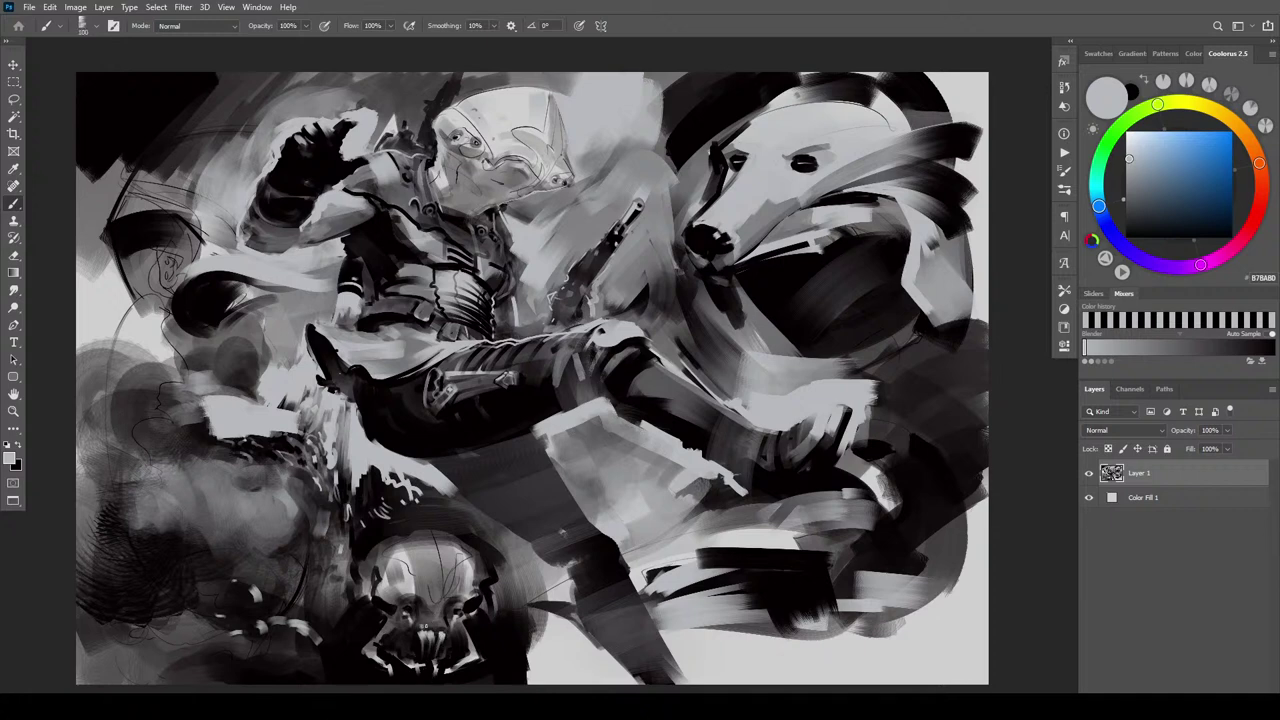
# Lighten the nose bridge and centre of the forehead on the skull-like face with small light grey strokes
pyautogui.press('[')
pyautogui.press('[')
pyautogui.press('[')
pyautogui.press('[')
pyautogui.press('[')
pyautogui.moveTo(446, 613)
pyautogui.mouseDown()
pyautogui.moveTo(444, 625)
pyautogui.moveTo(448, 607)
pyautogui.moveTo(421, 607)
pyautogui.mouseUp()
pyautogui.moveTo(436, 604)
pyautogui.mouseDown()
pyautogui.moveTo(452, 584)
pyautogui.moveTo(434, 590)
pyautogui.moveTo(432, 562)
pyautogui.mouseUp()
pyautogui.press(']')
pyautogui.press(']')
pyautogui.press(']')
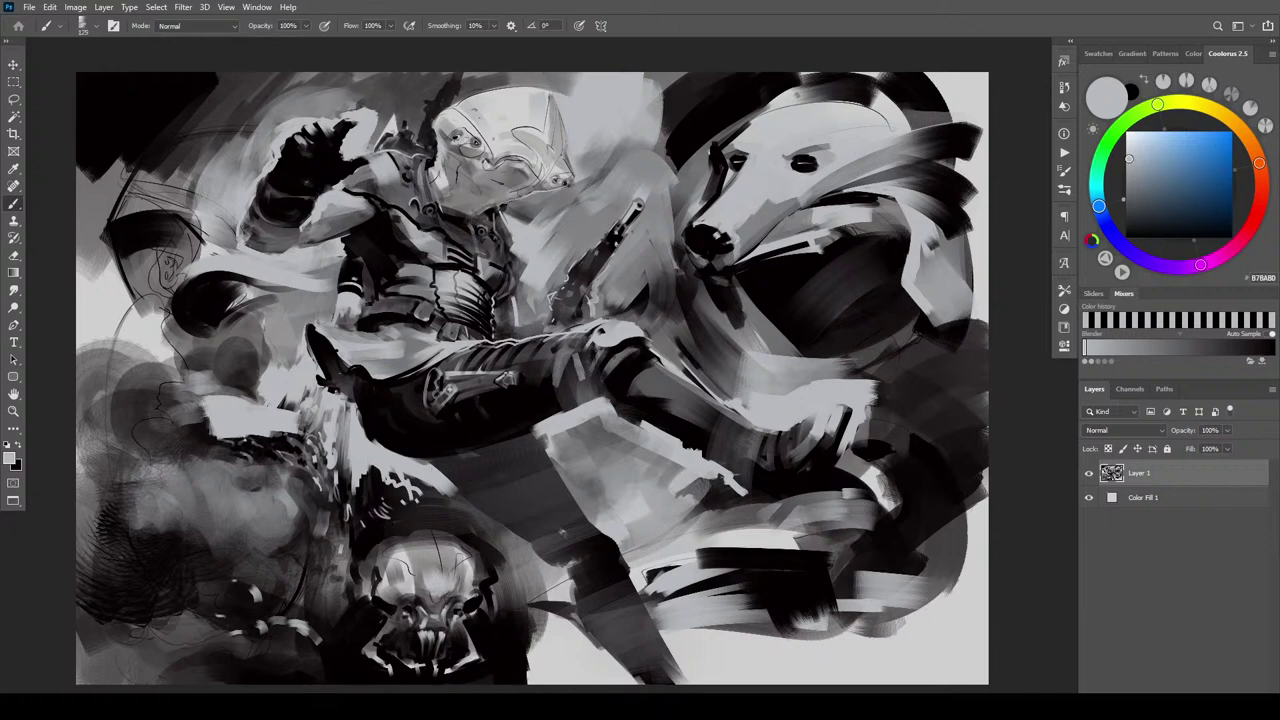
pyautogui.press('[')
pyautogui.press('[')
pyautogui.press('[')
pyautogui.press('[')
pyautogui.press('[')
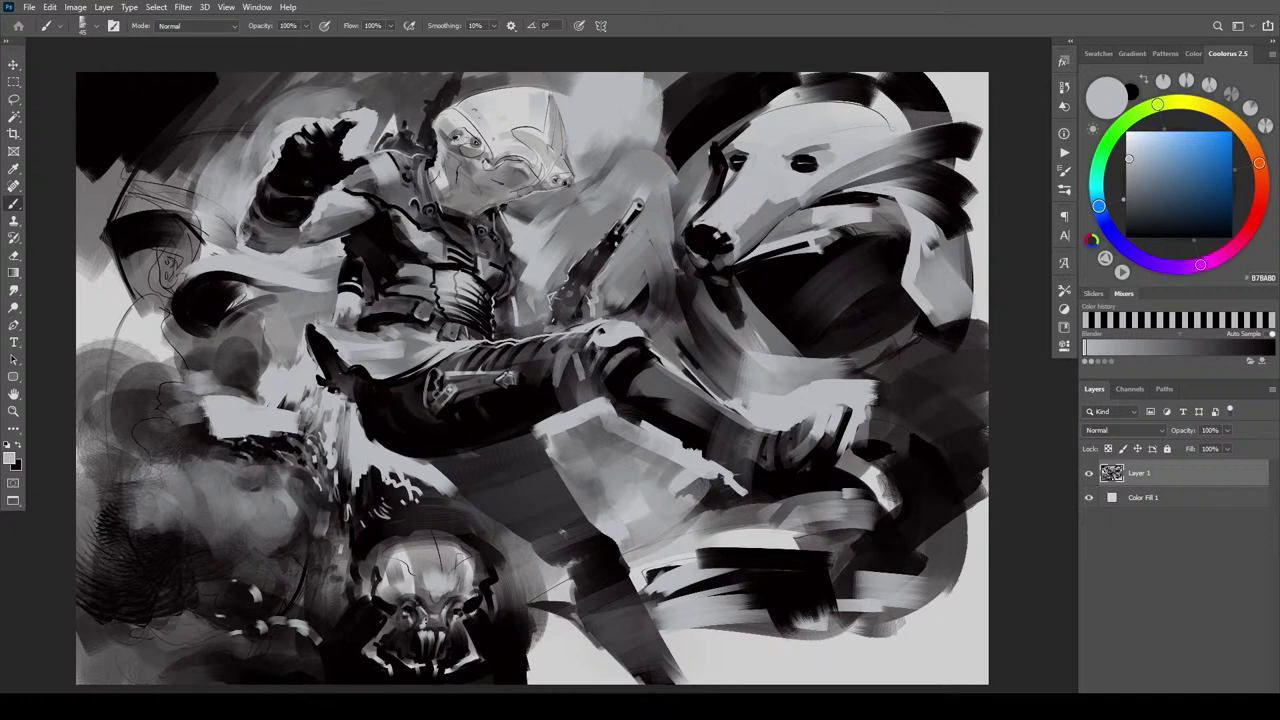
# Switch to near-black and cut back the light teeth in the middle of the skull-like face's mouth
pyautogui.keyDown('alt'); pyautogui.click(421, 603); pyautogui.keyUp('alt')
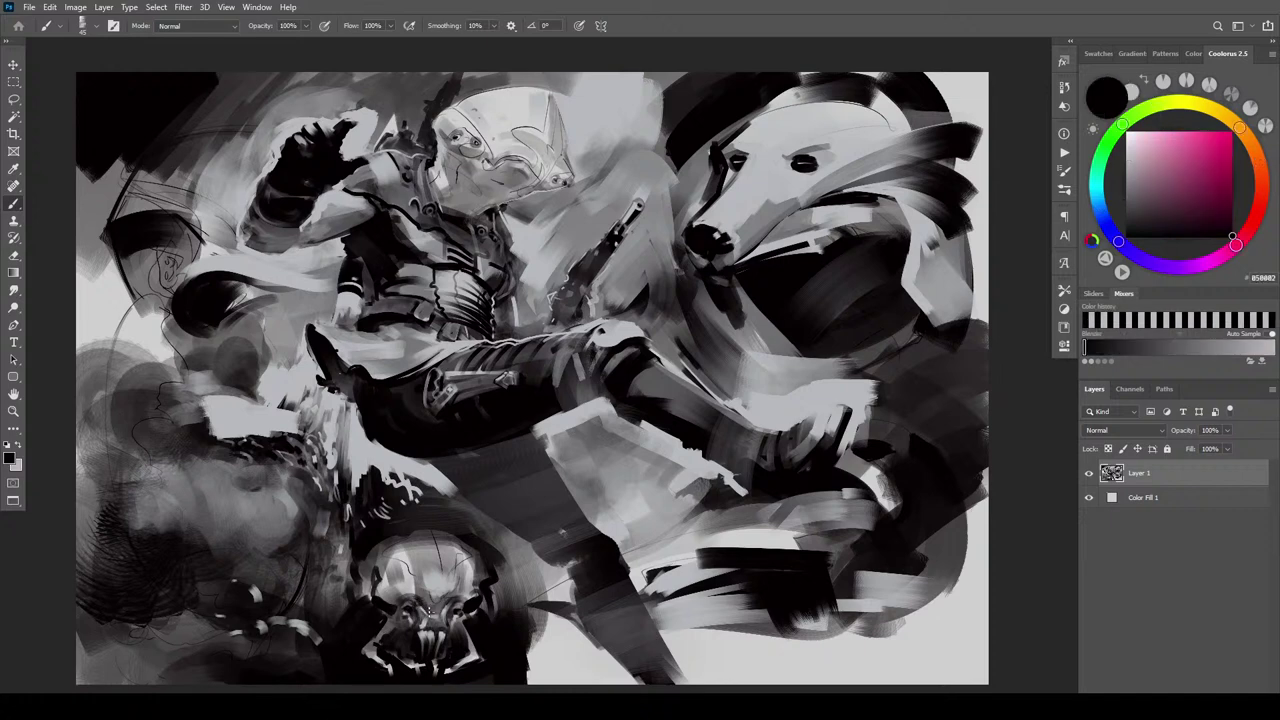
pyautogui.press(']')
pyautogui.press(']')
pyautogui.press(']')
pyautogui.press(']')
pyautogui.press(']')
pyautogui.press(']')
pyautogui.press(']')
pyautogui.moveTo(429, 640); pyautogui.dragTo(430, 662)
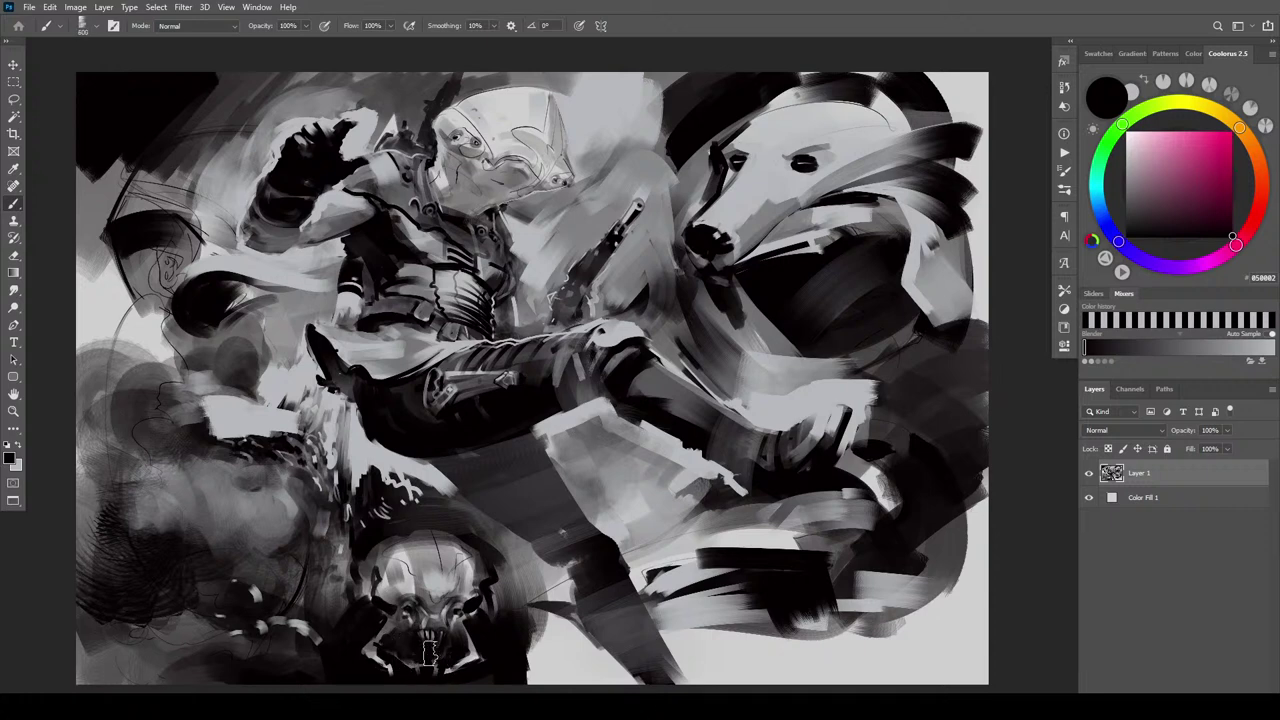
# Refine the dark shapes around the cheeks and beneath the eyes of the skull-like face with a fine near-black brush
pyautogui.press('[')
pyautogui.press('[')
pyautogui.press('[')
pyautogui.press('[')
pyautogui.press('[')
pyautogui.press('[')
pyautogui.press(']')
pyautogui.moveTo(401, 629)
pyautogui.mouseDown()
pyautogui.moveTo(453, 637)
pyautogui.moveTo(456, 618)
pyautogui.mouseUp()
pyautogui.press(']')
pyautogui.press(']')
pyautogui.press(']')
pyautogui.press(']')
# Switch to light grey and highlight the temples and crown of the skull-like face, undoing one stray stroke
pyautogui.keyDown('alt'); pyautogui.click(393, 575); pyautogui.keyUp('alt')
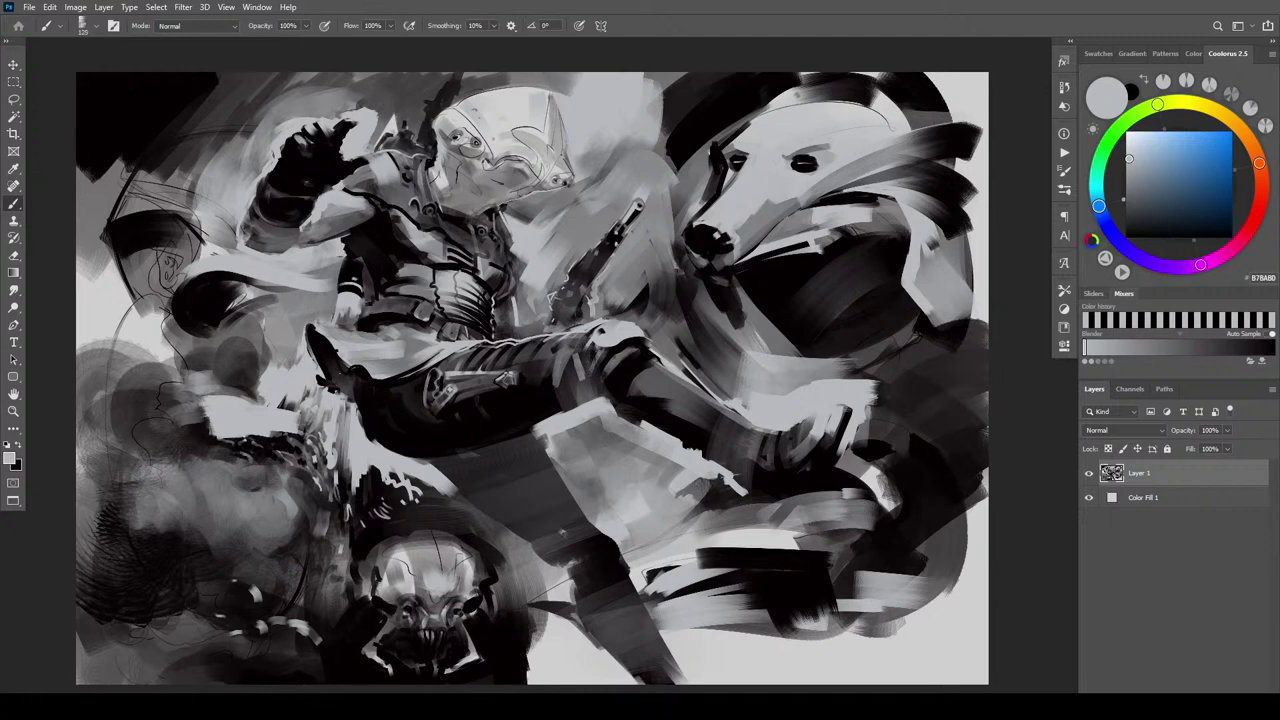
pyautogui.moveTo(378, 582)
pyautogui.mouseDown()
pyautogui.moveTo(375, 601)
pyautogui.moveTo(393, 609)
pyautogui.mouseUp()
pyautogui.press('[')
pyautogui.press('[')
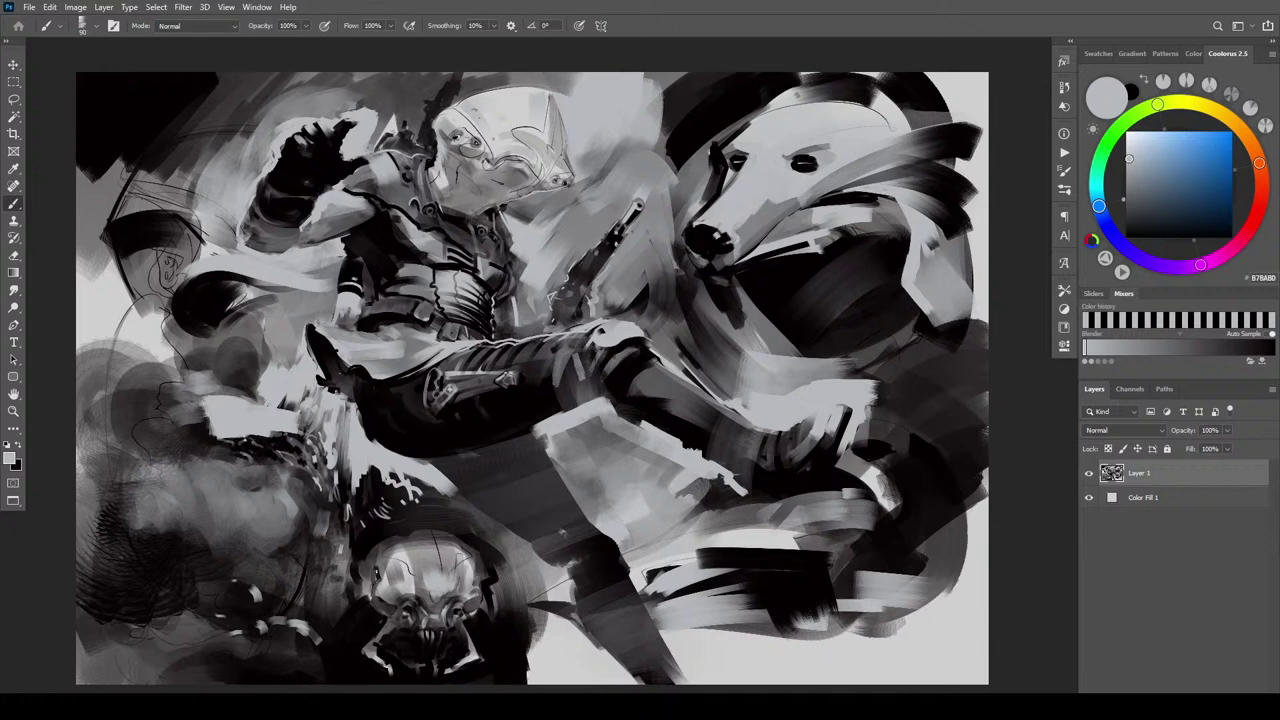
pyautogui.moveTo(475, 574); pyautogui.dragTo(461, 548)
pyautogui.moveTo(470, 546); pyautogui.dragTo(476, 568)
pyautogui.hotkey('ctrl', 'z')
pyautogui.moveTo(398, 549); pyautogui.dragTo(444, 548)
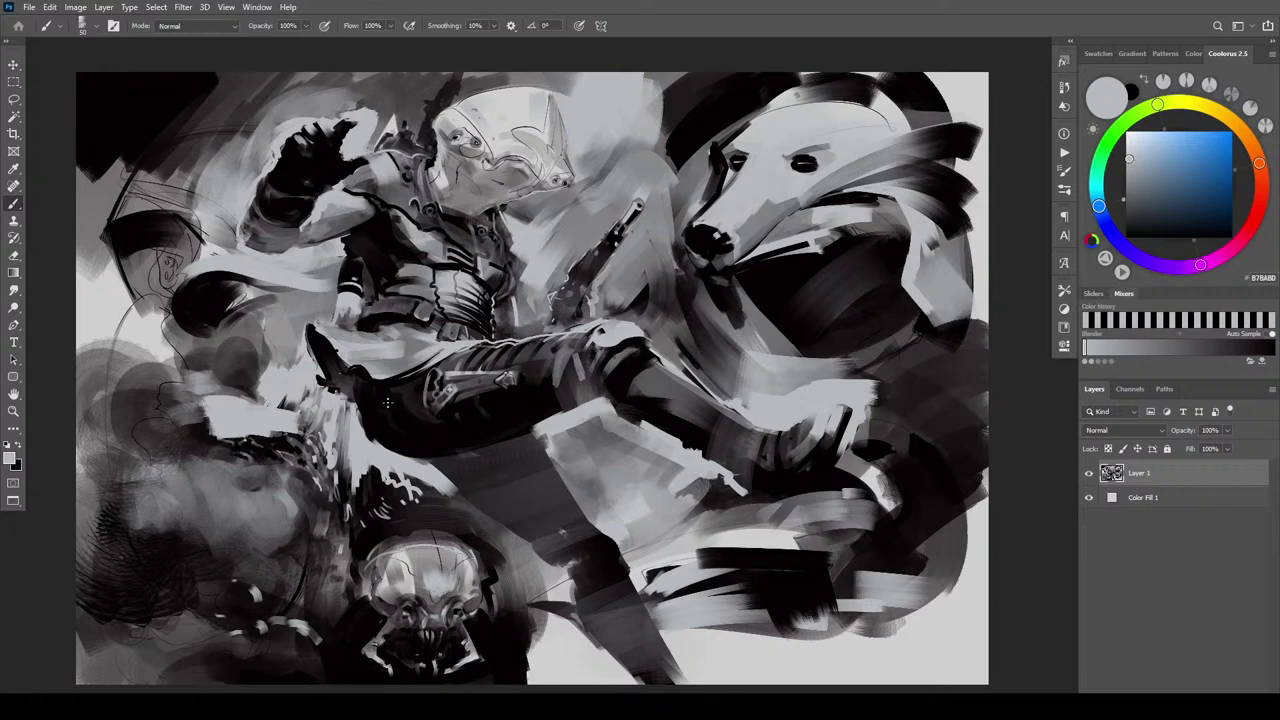
# Switch to near-black and paint a dark rim over the crown of the skull-like face to sharpen its outline
pyautogui.keyDown('alt'); pyautogui.click(462, 485); pyautogui.keyUp('alt')
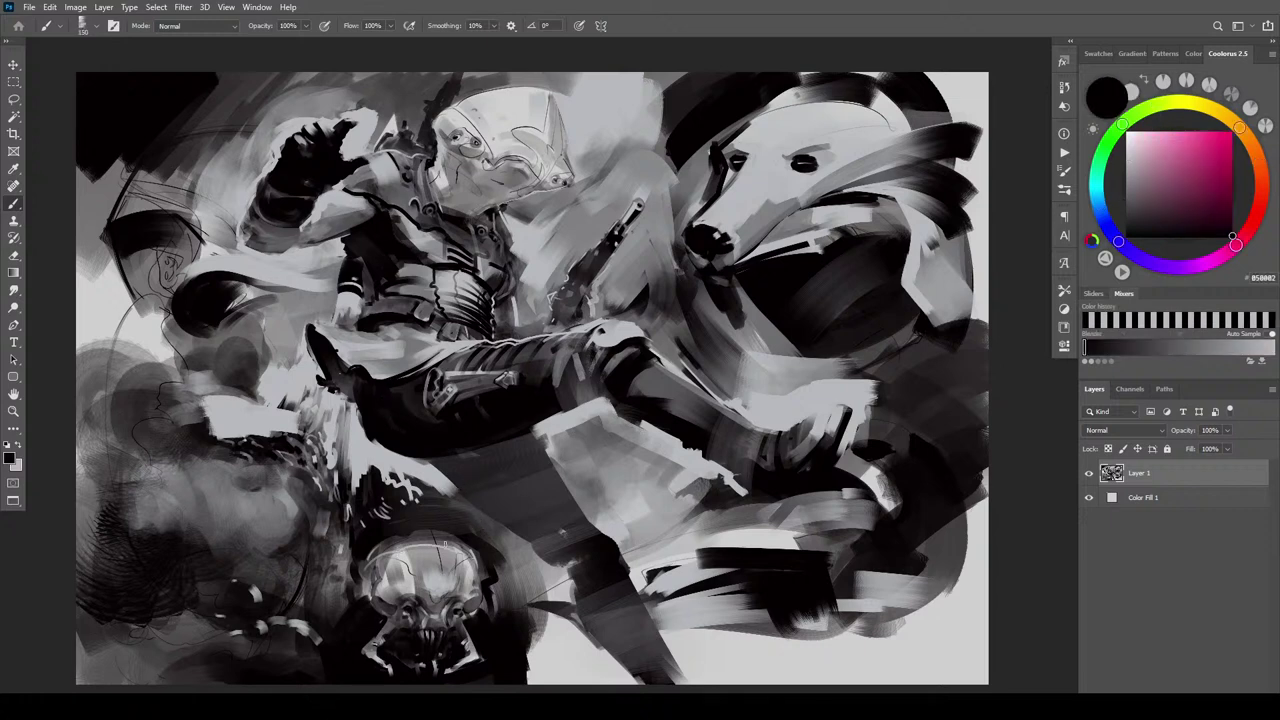
pyautogui.moveTo(400, 540)
pyautogui.mouseDown()
pyautogui.moveTo(468, 546)
pyautogui.moveTo(456, 548)
pyautogui.moveTo(481, 567)
pyautogui.mouseUp()
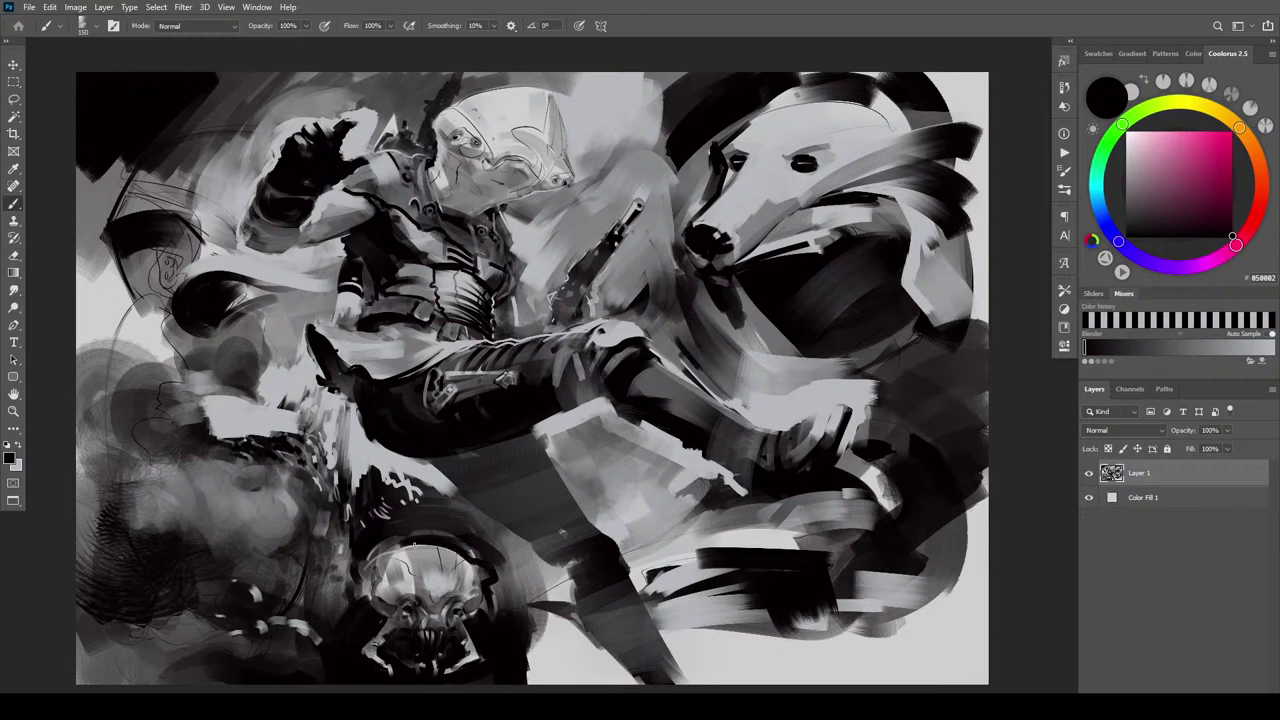
pyautogui.moveTo(411, 544)
pyautogui.mouseDown()
pyautogui.moveTo(367, 557)
pyautogui.moveTo(430, 536)
pyautogui.mouseUp()
pyautogui.press('[')
pyautogui.press('[')
pyautogui.press('[')
# Paint near-black strokes outward from both sides of the skull-like face to separate it from the background
pyautogui.moveTo(358, 572); pyautogui.dragTo(372, 586)
pyautogui.moveTo(505, 578)
pyautogui.mouseDown()
pyautogui.moveTo(496, 584)
pyautogui.moveTo(524, 582)
pyautogui.mouseUp()
pyautogui.moveTo(536, 580)
pyautogui.mouseDown()
pyautogui.moveTo(554, 600)
pyautogui.moveTo(508, 588)
pyautogui.mouseUp()
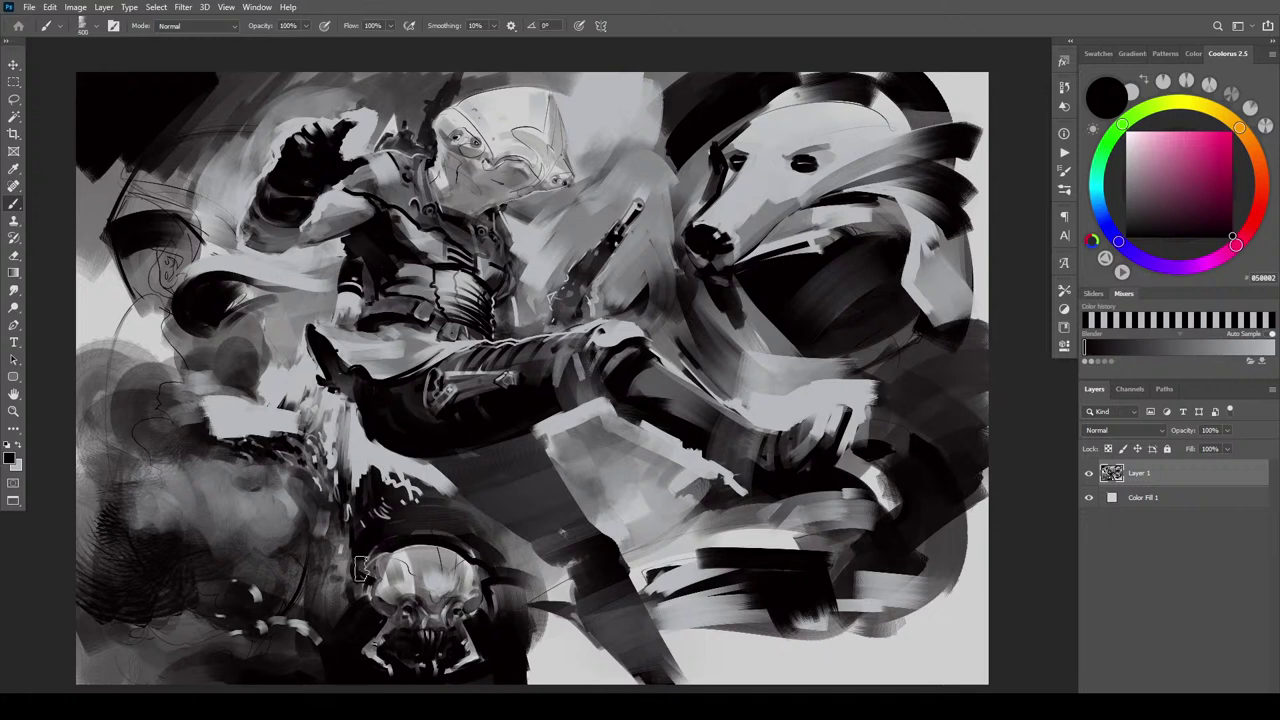
pyautogui.moveTo(361, 569); pyautogui.dragTo(334, 576)
pyautogui.press('[')
pyautogui.press('[')
pyautogui.press('[')
pyautogui.press('[')
pyautogui.press('[')
pyautogui.press('[')
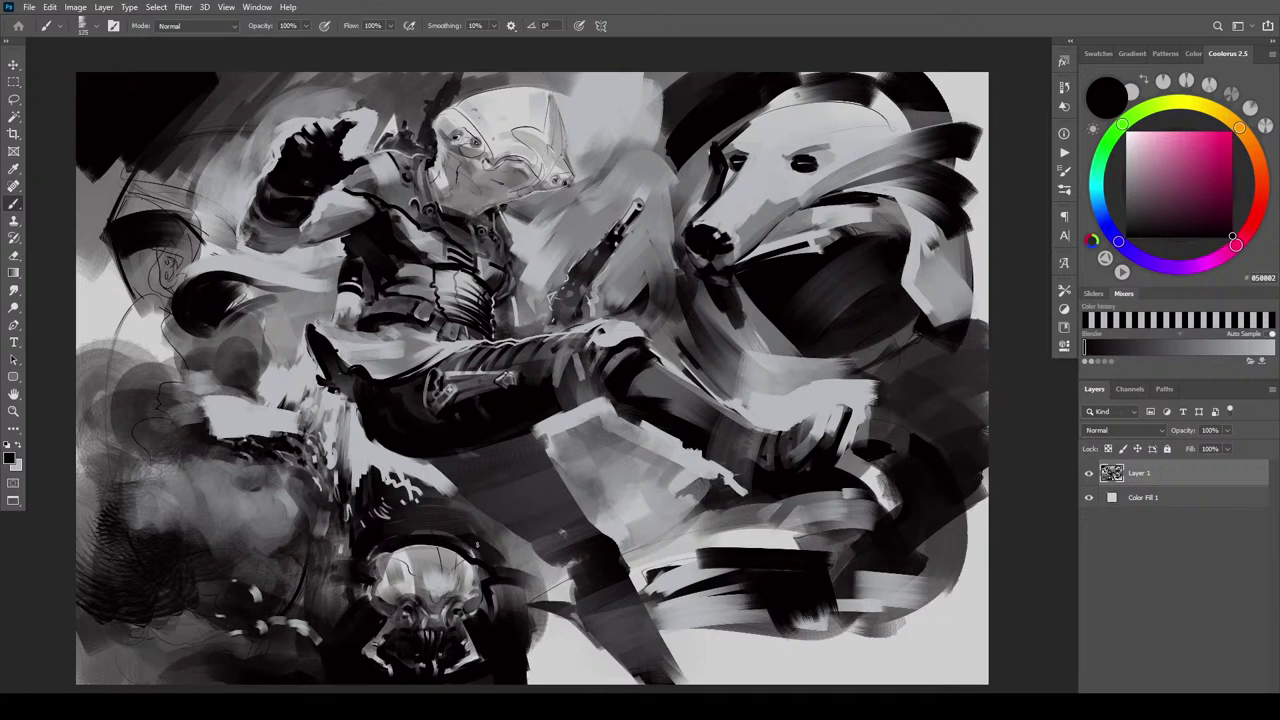
# Add small near-black accents at both temples of the skull-like face
pyautogui.moveTo(481, 586); pyautogui.dragTo(476, 594)
pyautogui.click(374, 588)
pyautogui.press(']')
pyautogui.press(']')
pyautogui.press(']')
pyautogui.press(']')
pyautogui.press(']')
pyautogui.press(']')
pyautogui.press(']')
pyautogui.press(']')
pyautogui.press(']')
pyautogui.press(']')
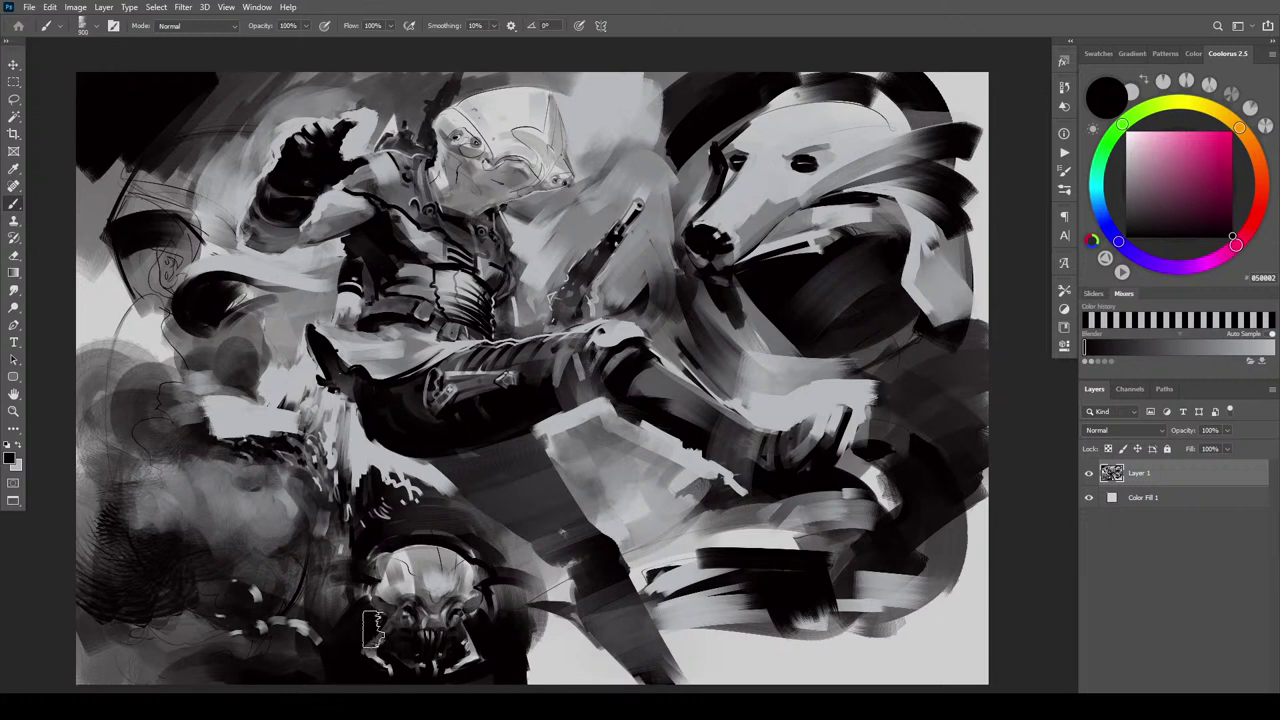
# Darken the jaw's outer edge and the area between nose and teeth on the skull-like face with near-black
pyautogui.press('[')
pyautogui.press('[')
pyautogui.press('[')
pyautogui.press('[')
pyautogui.press('[')
pyautogui.moveTo(469, 638); pyautogui.dragTo(478, 635)
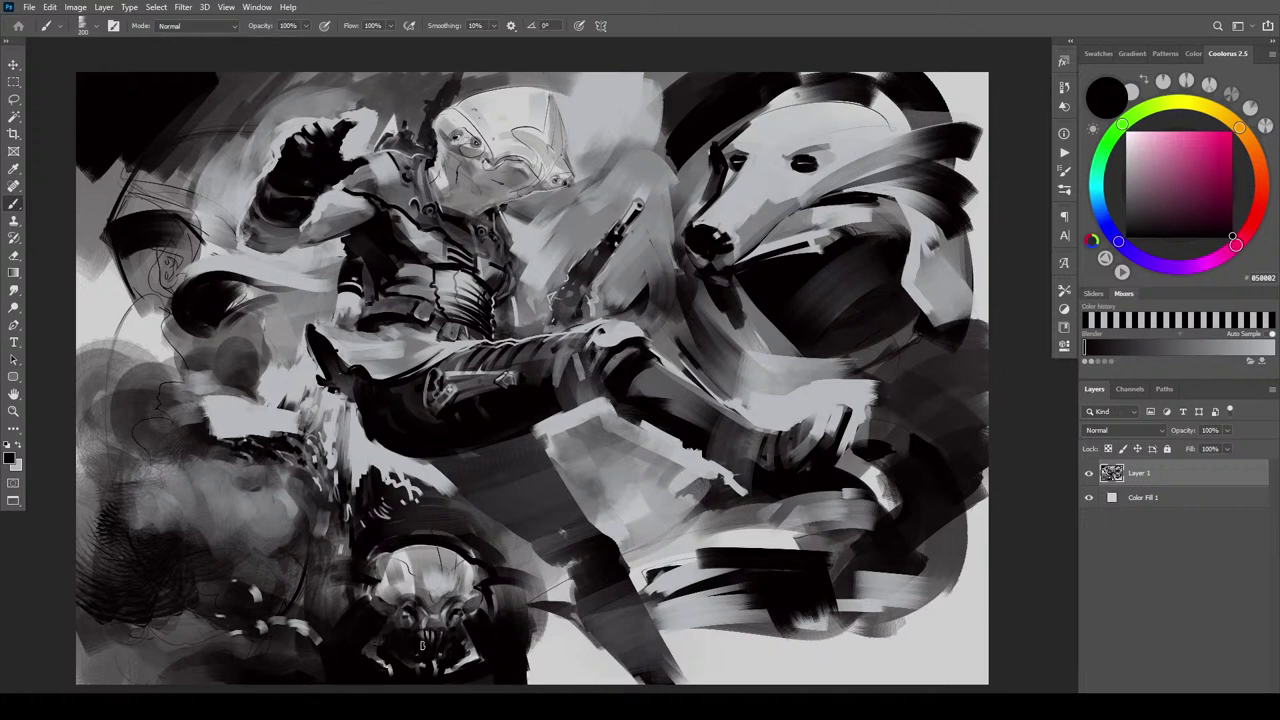
pyautogui.press(']')
pyautogui.press(']')
pyautogui.press(']')
pyautogui.moveTo(422, 624); pyautogui.dragTo(430, 634)
pyautogui.press('[')
pyautogui.press('[')
pyautogui.press(']')
pyautogui.press(']')
pyautogui.press(']')
pyautogui.press(']')
pyautogui.press(']')
pyautogui.press(']')
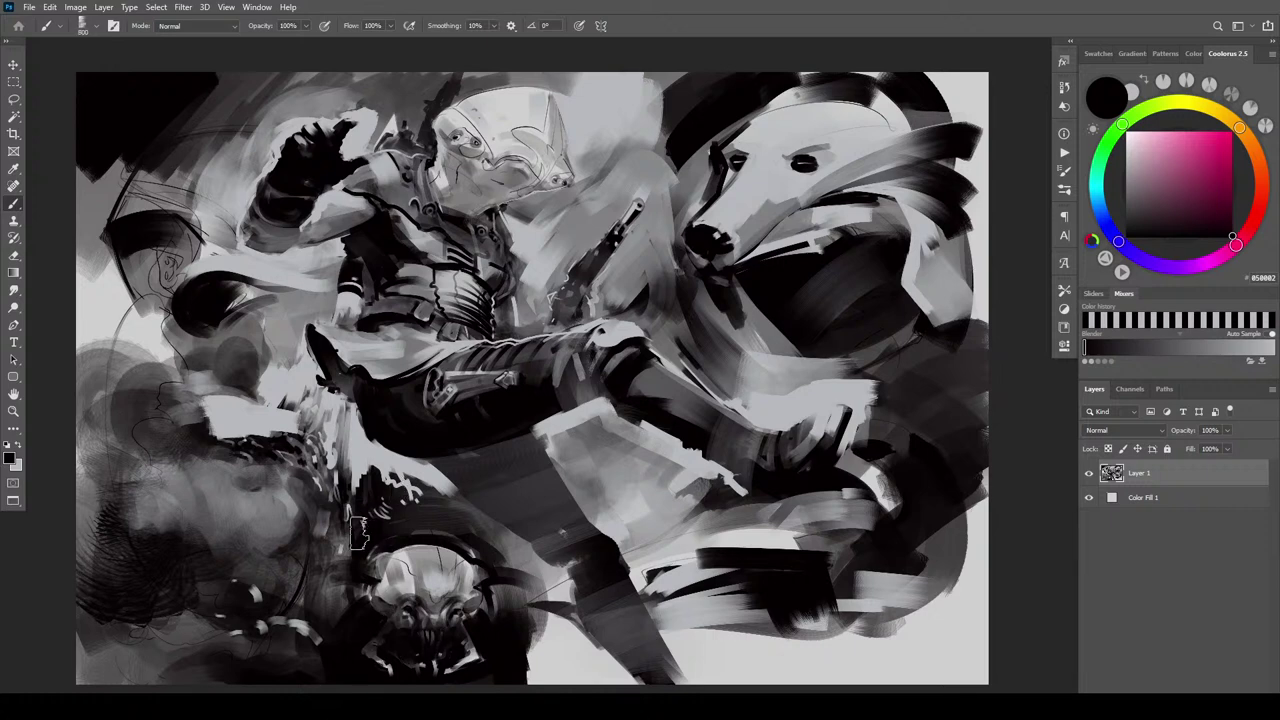
# Add small near-black strokes with a smaller brush along the skull-like face's outer edge at the viewer's left
pyautogui.press('[')
pyautogui.press('[')
pyautogui.press('[')
pyautogui.press('[')
pyautogui.press('[')
pyautogui.press('[')
pyautogui.moveTo(376, 582); pyautogui.dragTo(385, 604)
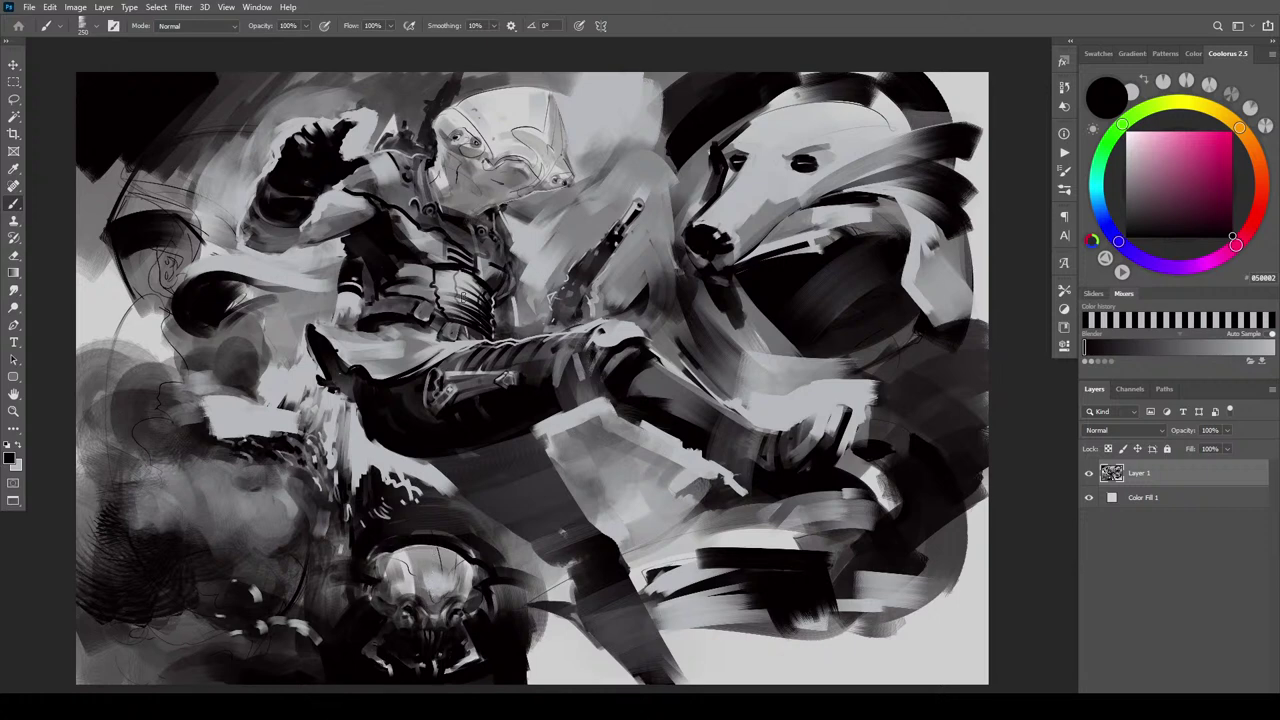
# Sample light grey and redefine the bear's profile from its forehead down the front of the muzzle, covering the dark edge there
pyautogui.keyDown('alt'); pyautogui.click(418, 630); pyautogui.keyUp('alt')
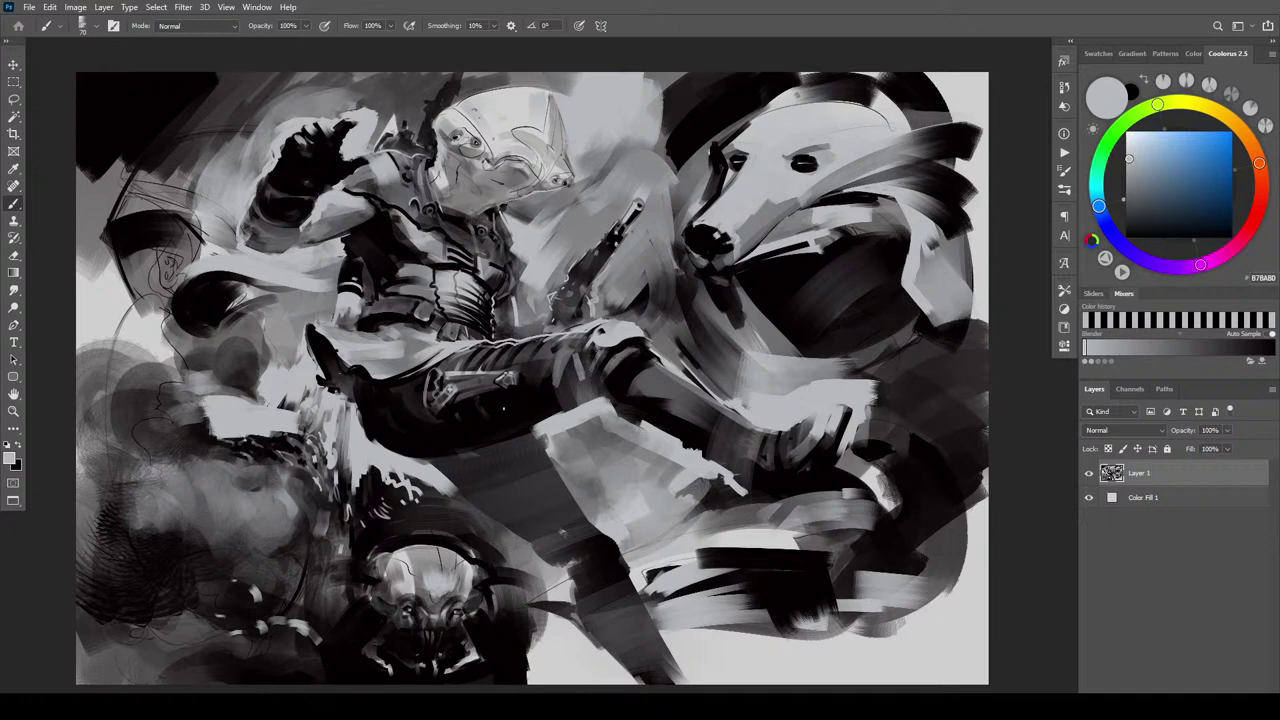
pyautogui.press('[')
pyautogui.press('[')
pyautogui.press('[')
pyautogui.press(']')
pyautogui.press(']')
pyautogui.press(']')
pyautogui.press(']')
pyautogui.press(']')
pyautogui.press(']')
pyautogui.moveTo(718, 160)
pyautogui.mouseDown()
pyautogui.moveTo(720, 192)
pyautogui.moveTo(680, 236)
pyautogui.moveTo(694, 270)
pyautogui.mouseUp()
pyautogui.press(']')
pyautogui.press(']')
pyautogui.press(']')
pyautogui.press(']')
pyautogui.moveTo(699, 190)
pyautogui.mouseDown()
pyautogui.moveTo(697, 202)
pyautogui.moveTo(716, 158)
pyautogui.moveTo(704, 138)
pyautogui.moveTo(790, 90)
pyautogui.mouseUp()
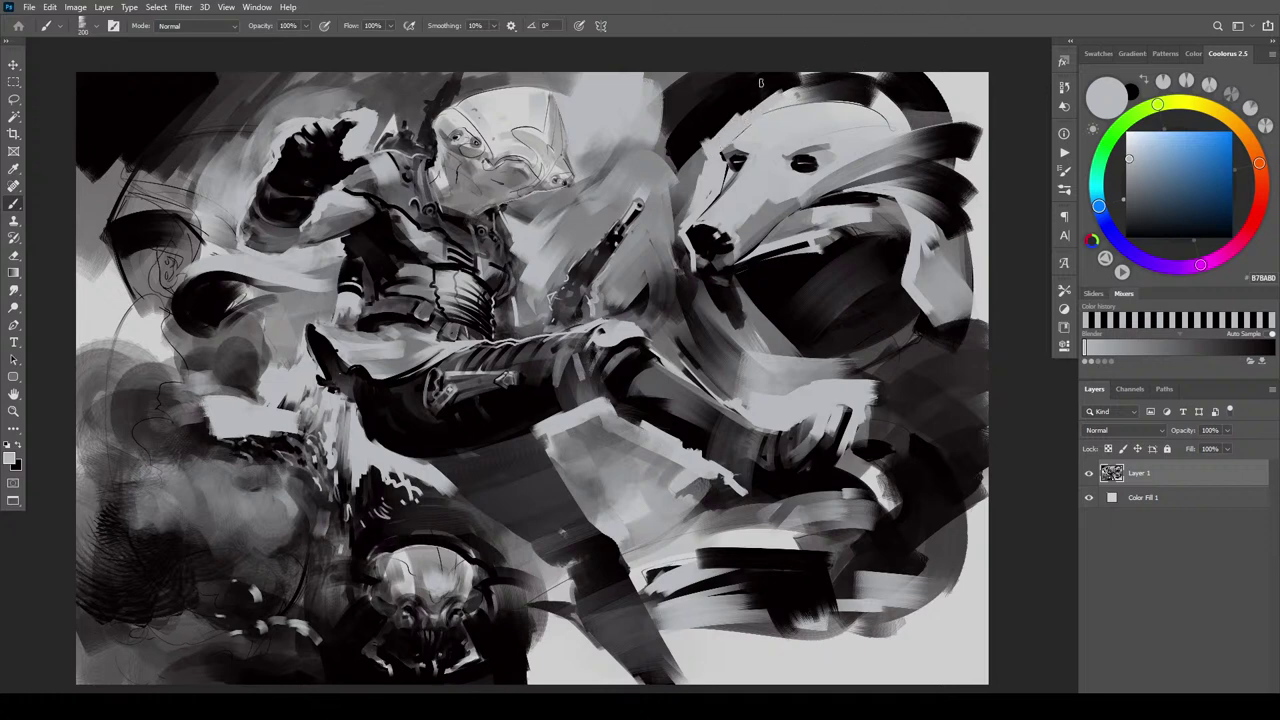
# Lighten the dark arc behind the bear's forehead with broad light-grey strokes from a larger brush
pyautogui.press(']')
pyautogui.press(']')
pyautogui.press(']')
pyautogui.press(']')
pyautogui.press(']')
pyautogui.press(']')
pyautogui.press(']')
pyautogui.press(']')
pyautogui.press(']')
pyautogui.press(']')
pyautogui.moveTo(770, 73); pyautogui.dragTo(686, 132)
# Switch to near-black with a finer brush and add a small dark accent along the crown of the bear's head
pyautogui.press('[')
pyautogui.press('[')
pyautogui.press('[')
pyautogui.press('[')
pyautogui.press('[')
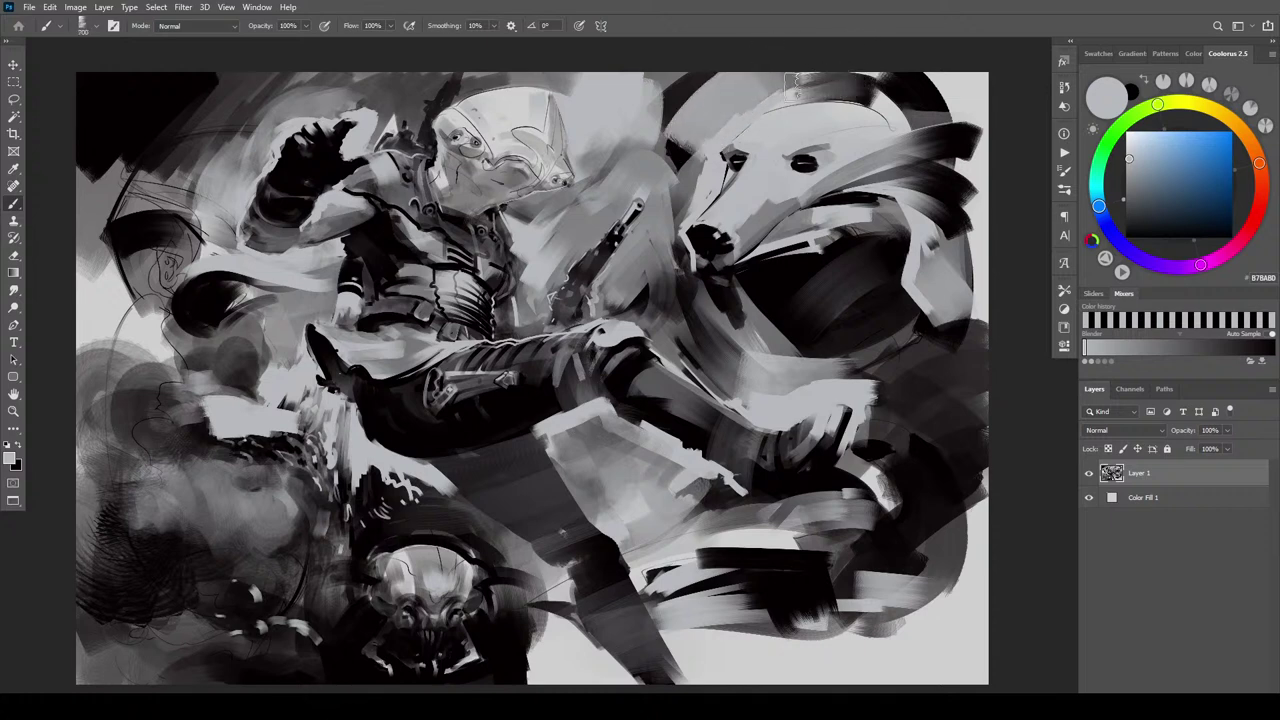
pyautogui.press('x')
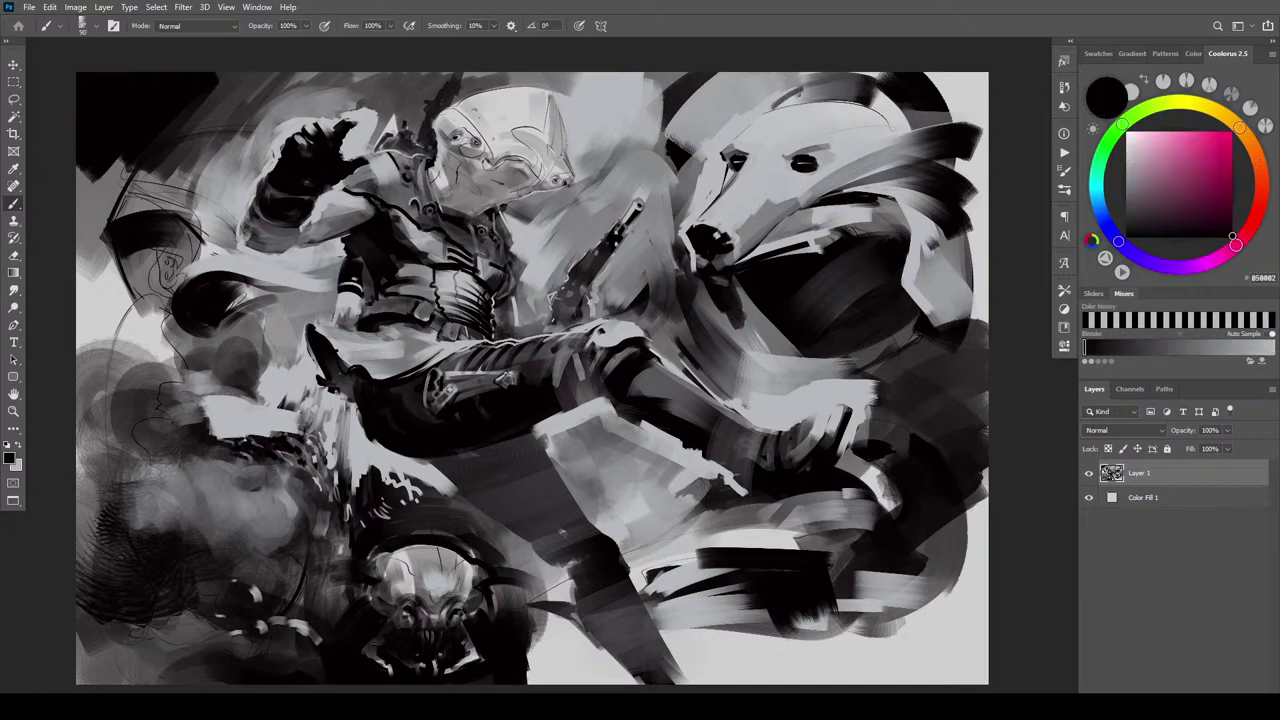
pyautogui.moveTo(800, 91)
pyautogui.mouseDown()
pyautogui.moveTo(778, 106)
pyautogui.moveTo(797, 95)
pyautogui.mouseUp()
# Sample light grey and block in a light, broad-brushed shoulder form below the bear's dark chest
pyautogui.keyDown('alt'); pyautogui.click(819, 371); pyautogui.keyUp('alt')
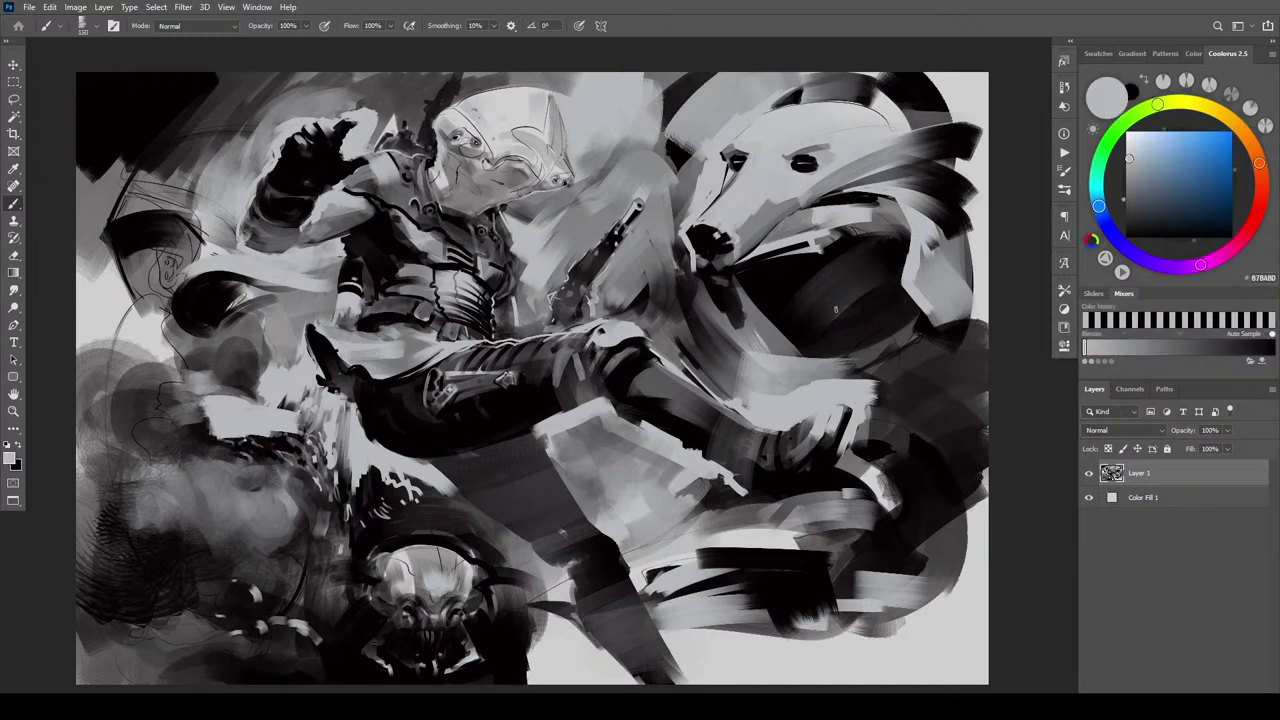
pyautogui.press(']')
pyautogui.moveTo(836, 358); pyautogui.dragTo(922, 344)
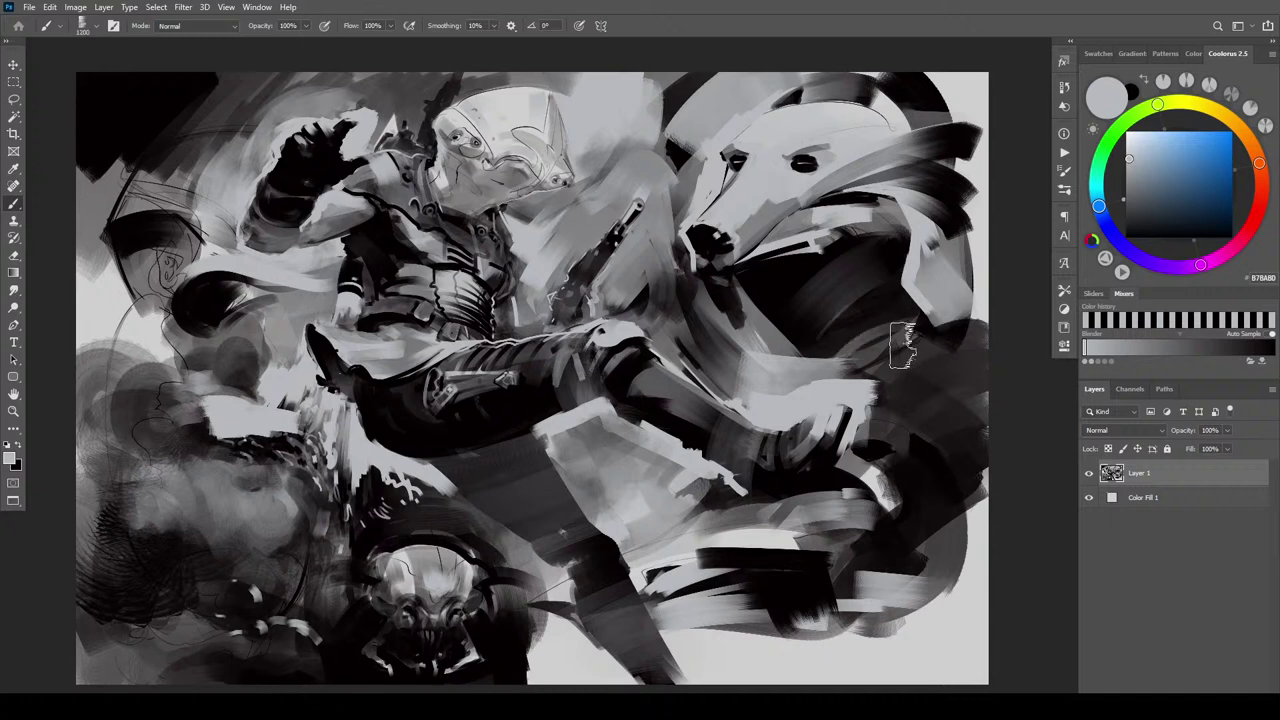
pyautogui.press('[')
pyautogui.press('[')
pyautogui.press('[')
pyautogui.moveTo(848, 364); pyautogui.dragTo(924, 348)
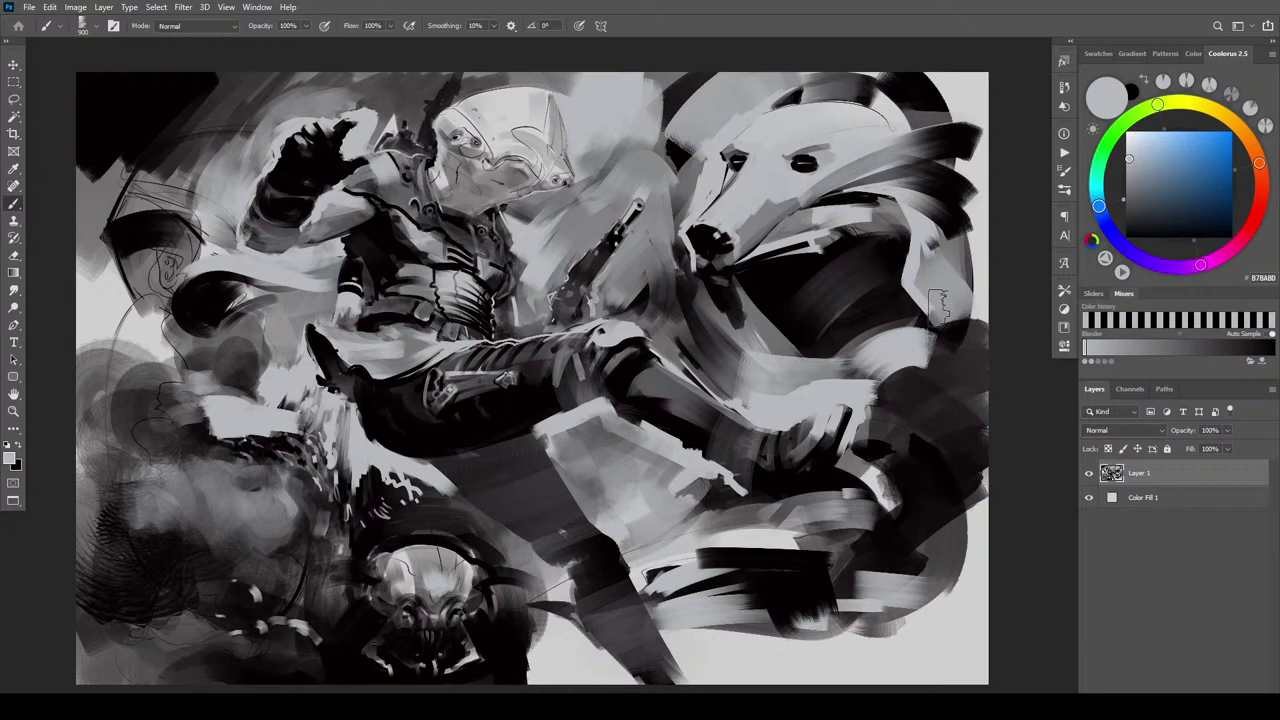
# Alternate near-black and light grey to model the shoulder and the arm descending below the bear's chest
pyautogui.press('x')
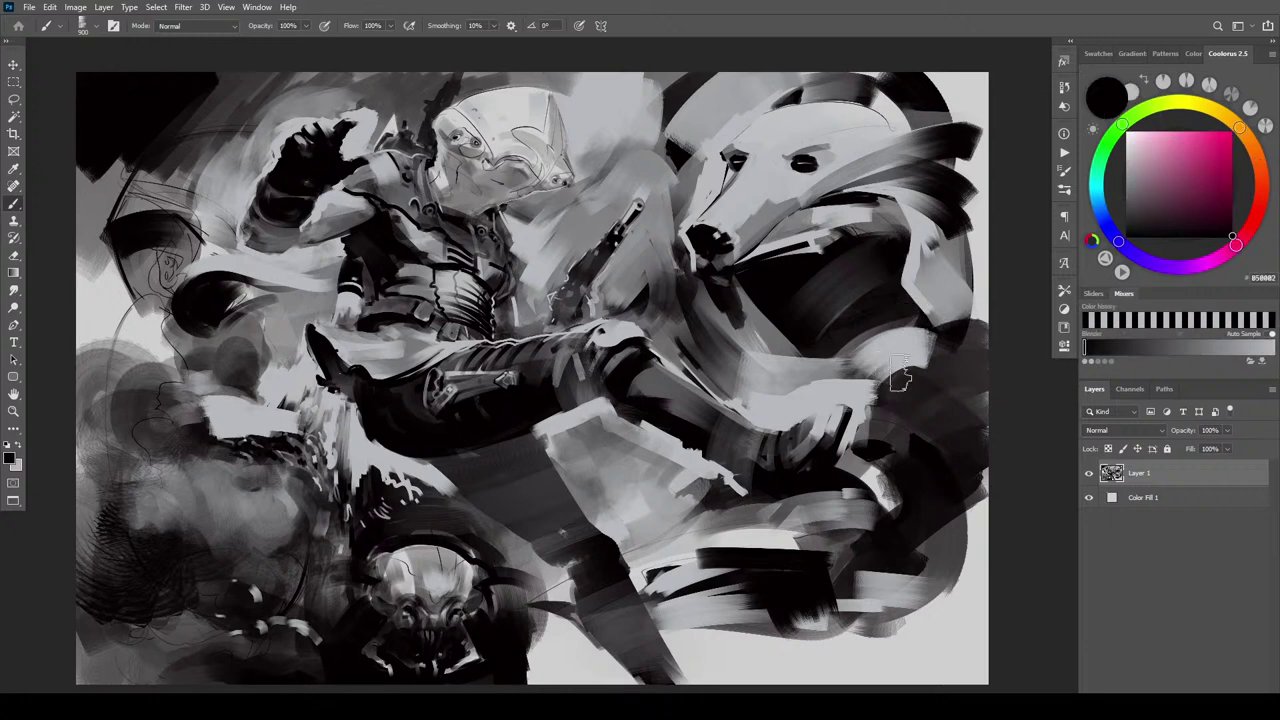
pyautogui.press('x')
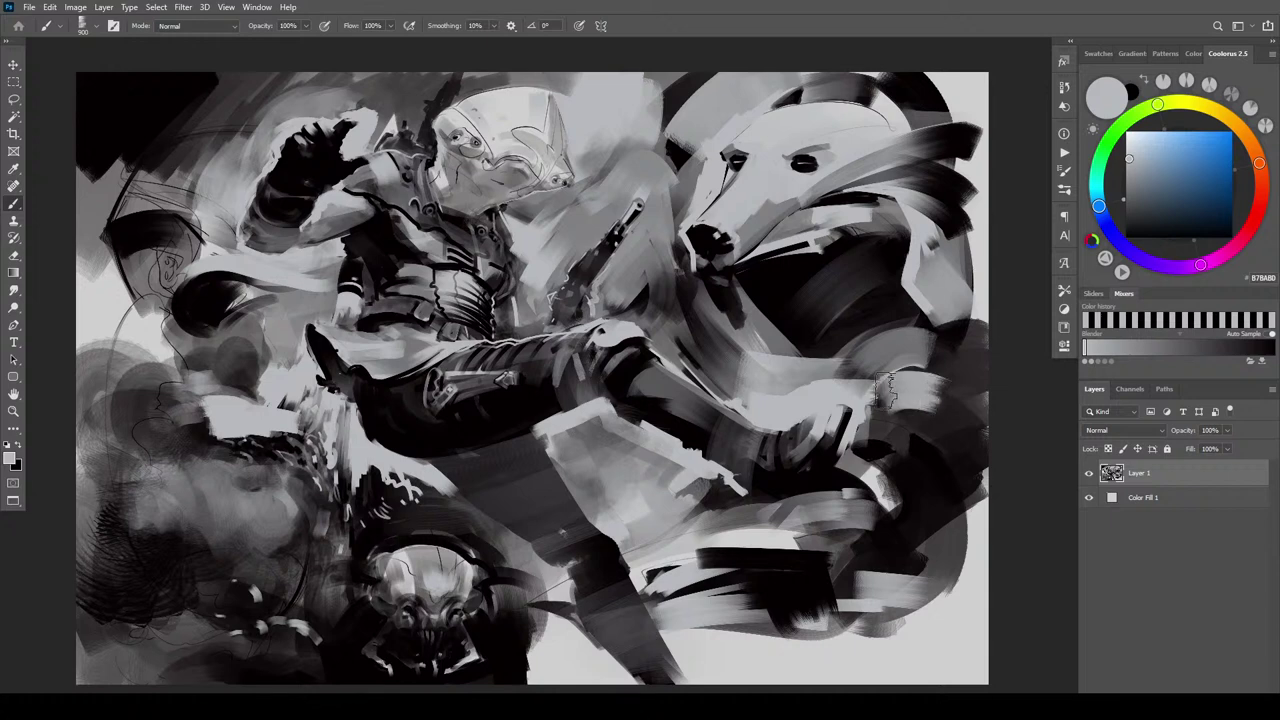
pyautogui.press('x')
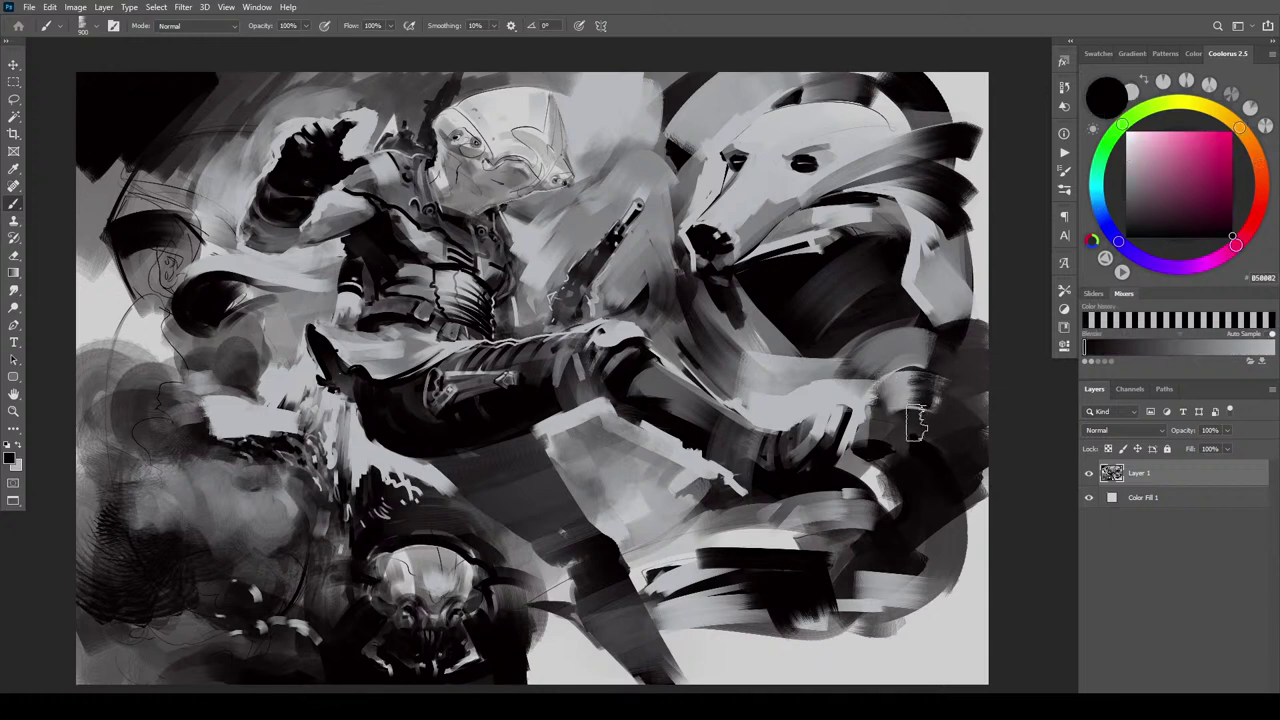
pyautogui.press('x')
pyautogui.press('x')
pyautogui.press('x')
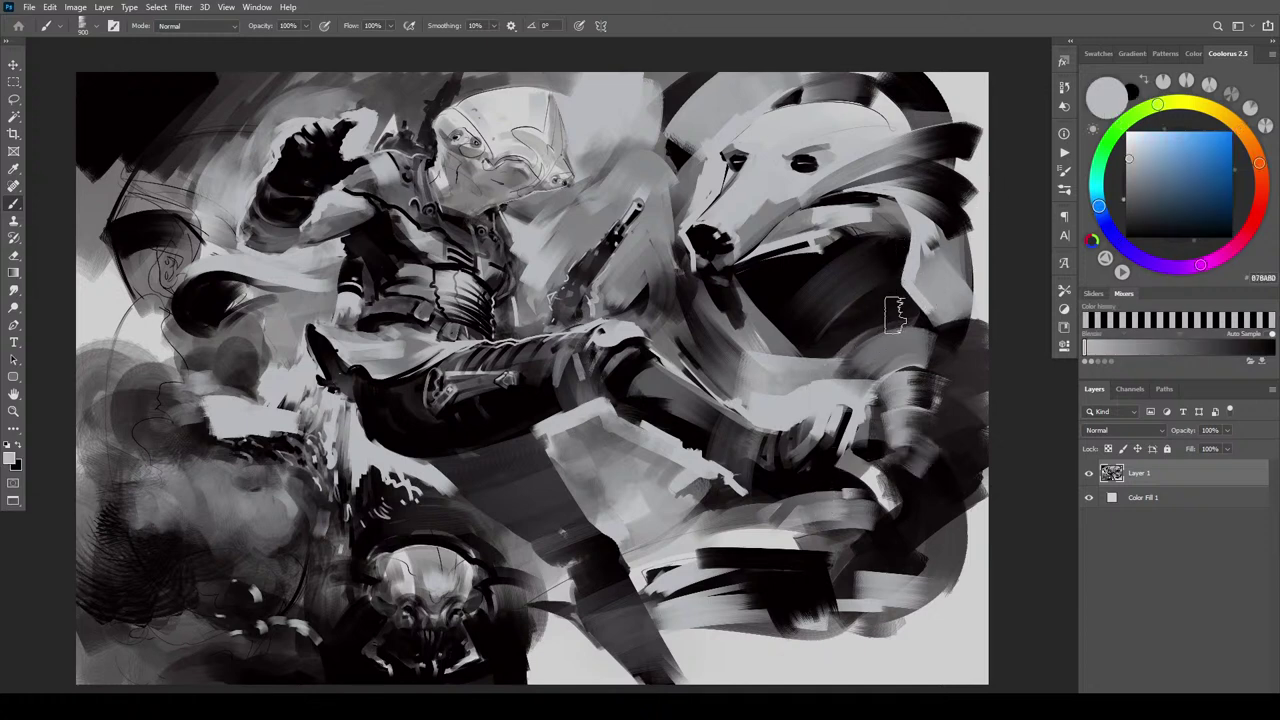
# Paint light-grey strokes along the lower edge of the bear's dark chest, undoing the first broad stroke and reworking it with a smaller brush
pyautogui.moveTo(902, 316); pyautogui.dragTo(831, 351)
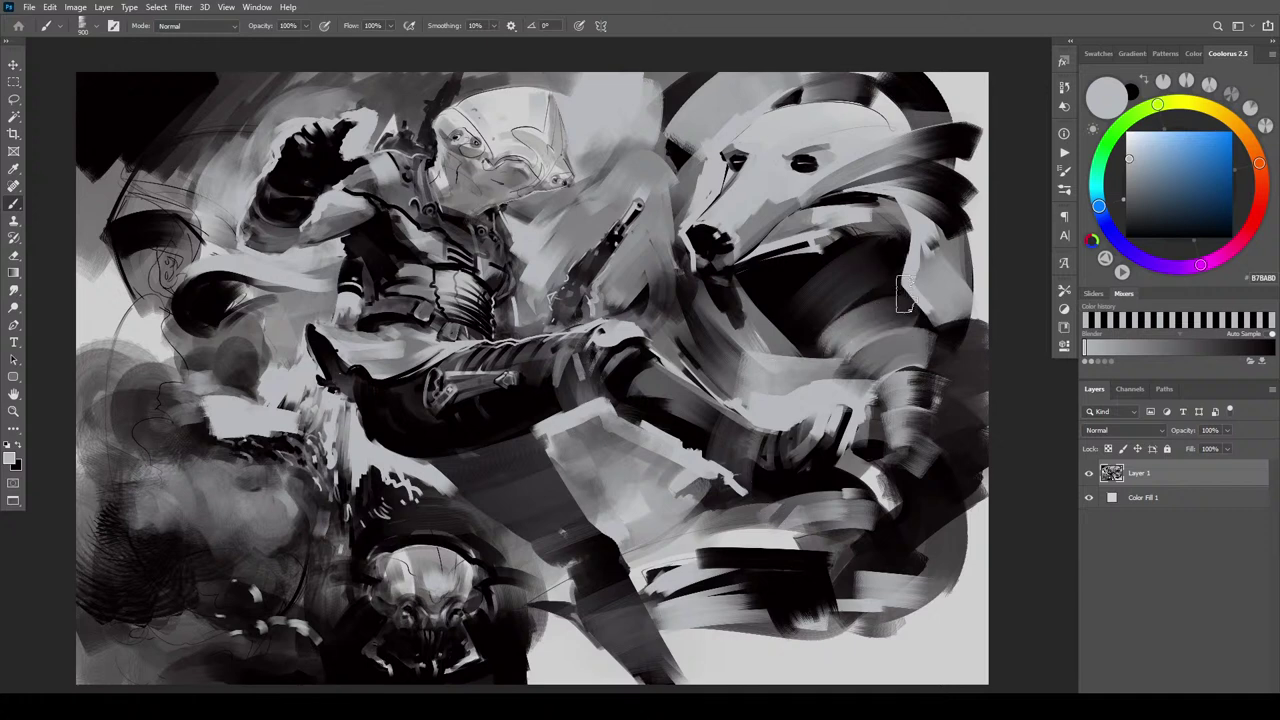
pyautogui.hotkey('ctrl', 'z')
pyautogui.press('[')
pyautogui.press('[')
pyautogui.press('[')
pyautogui.press('[')
pyautogui.press('[')
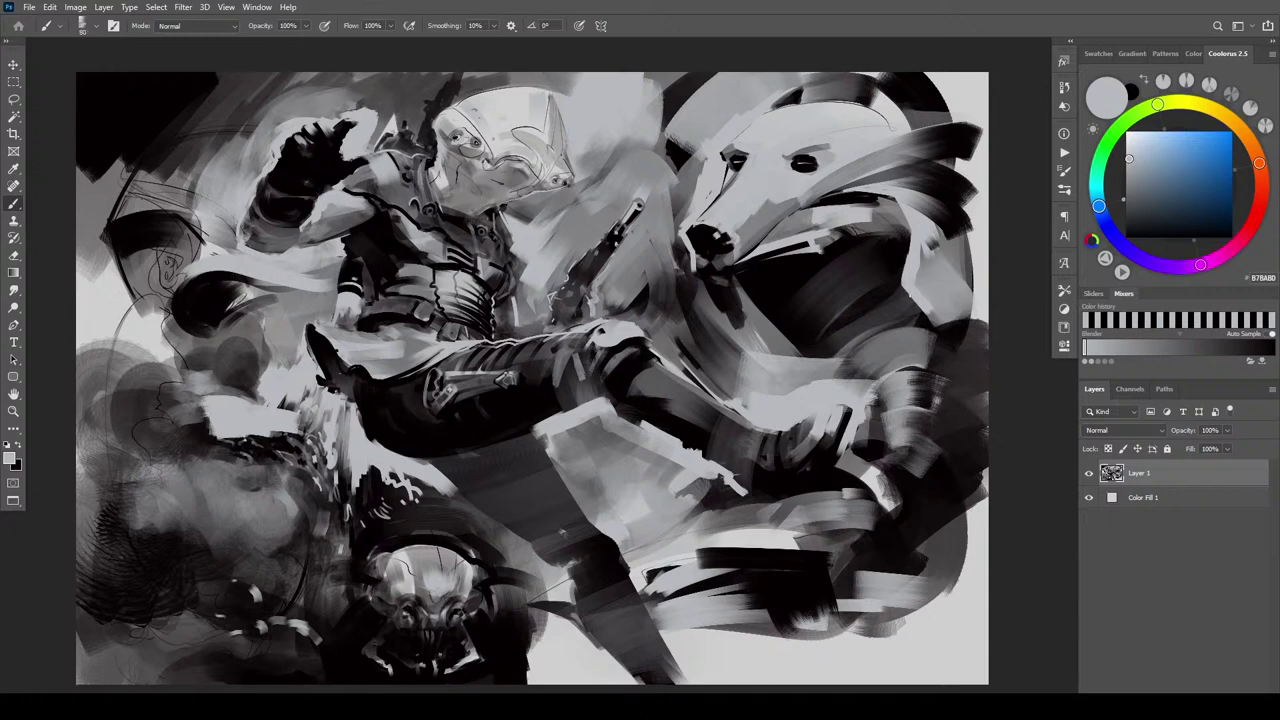
pyautogui.moveTo(910, 289); pyautogui.dragTo(849, 338)
# Refine the tip of the pale mane and the shoulder edge with finer light-grey strokes, undoing the last two strokes
pyautogui.press(']')
pyautogui.press('[')
pyautogui.press('[')
pyautogui.press('[')
pyautogui.press('[')
pyautogui.press('[')
pyautogui.press('[')
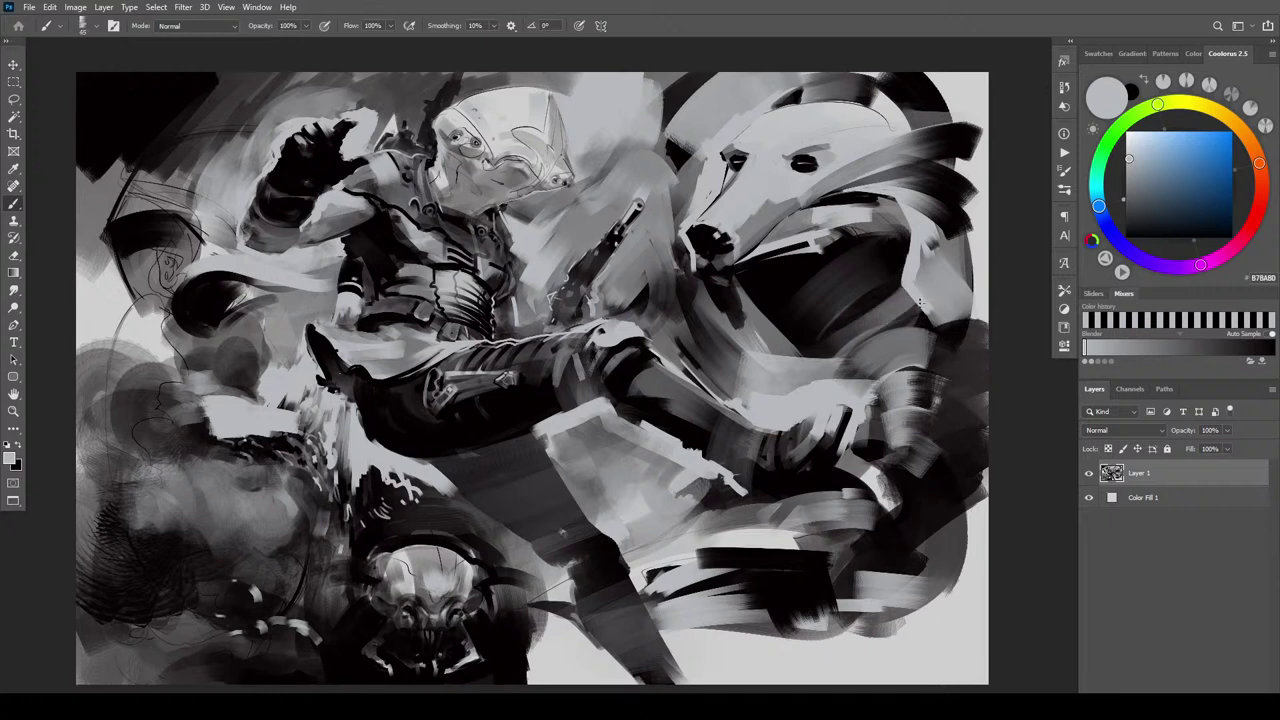
pyautogui.moveTo(912, 311); pyautogui.dragTo(930, 316)
pyautogui.moveTo(862, 332); pyautogui.dragTo(812, 372)
pyautogui.press('[')
pyautogui.moveTo(876, 321); pyautogui.dragTo(833, 357)
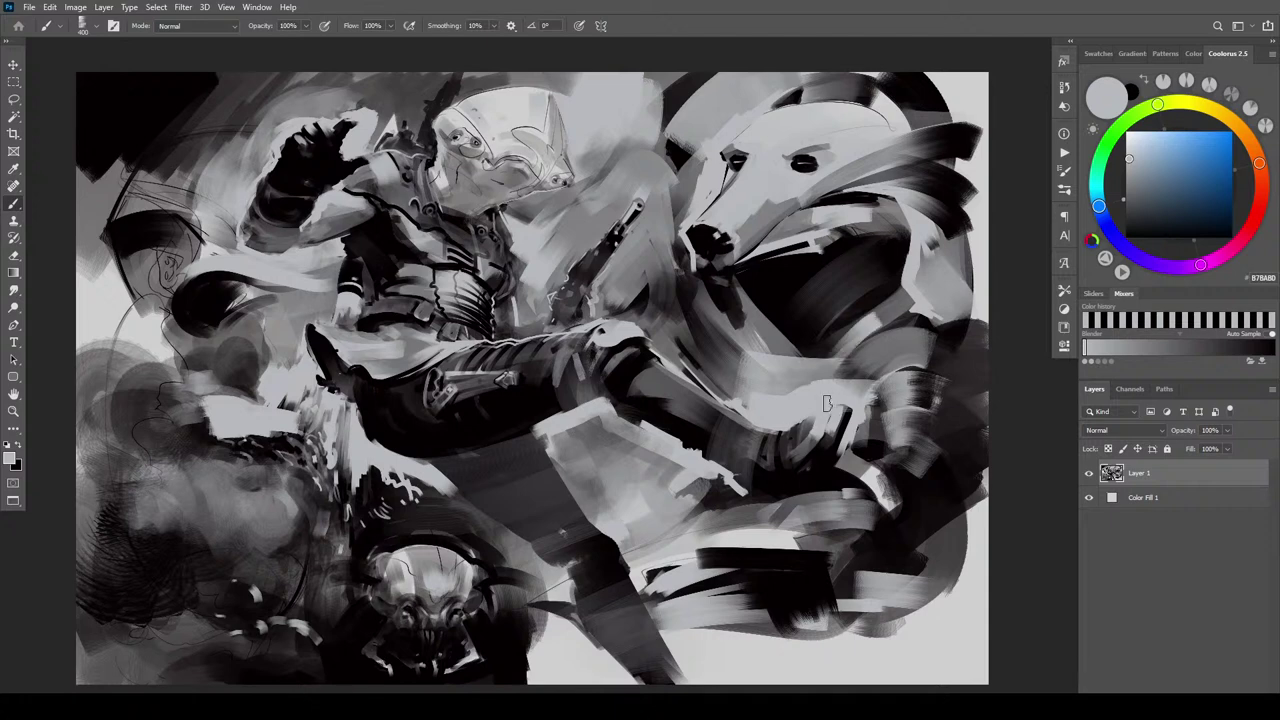
pyautogui.hotkey('ctrl', 'z')
pyautogui.hotkey('ctrl', 'z')
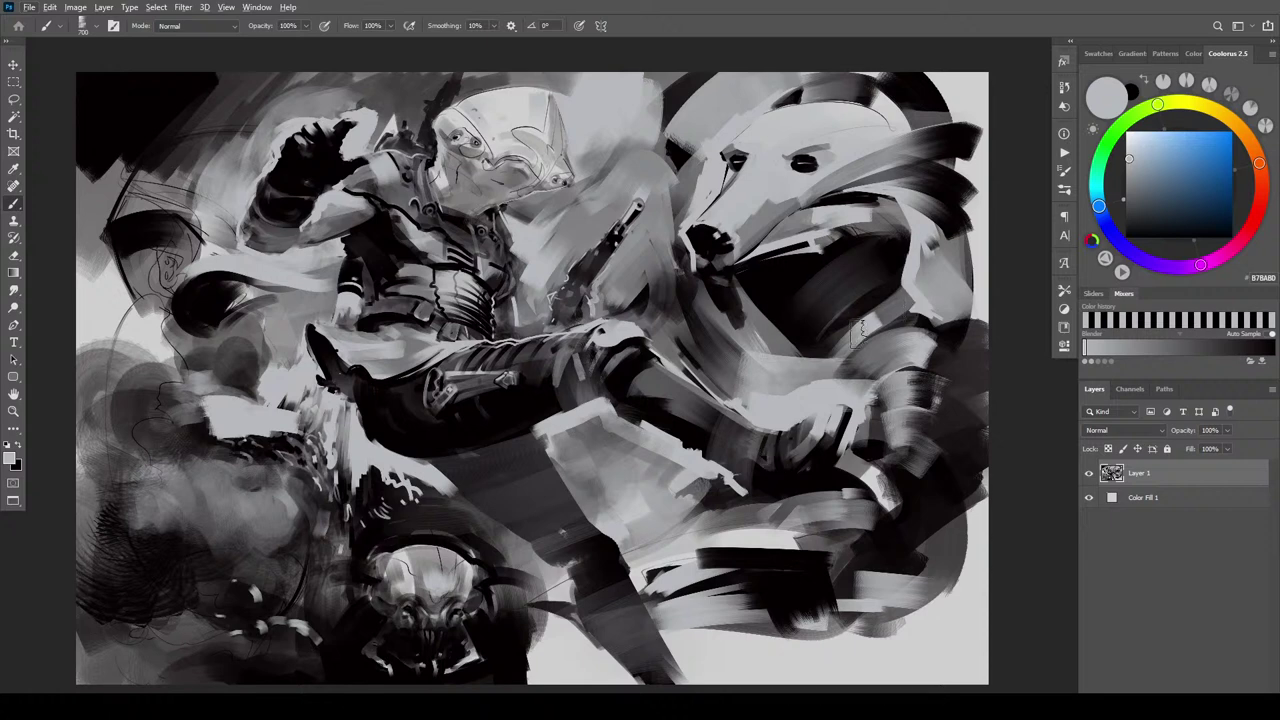
# Switch to near-black and paint dark strokes over the pale area between the shoulder and the raised boot
pyautogui.press('x')
pyautogui.moveTo(853, 377)
pyautogui.mouseDown()
pyautogui.moveTo(856, 405)
pyautogui.moveTo(840, 395)
pyautogui.moveTo(860, 440)
pyautogui.moveTo(825, 370)
pyautogui.moveTo(864, 340)
pyautogui.moveTo(846, 356)
pyautogui.mouseUp()
pyautogui.press(']')
pyautogui.press(']')
pyautogui.press(']')
pyautogui.press(']')
pyautogui.press(']')
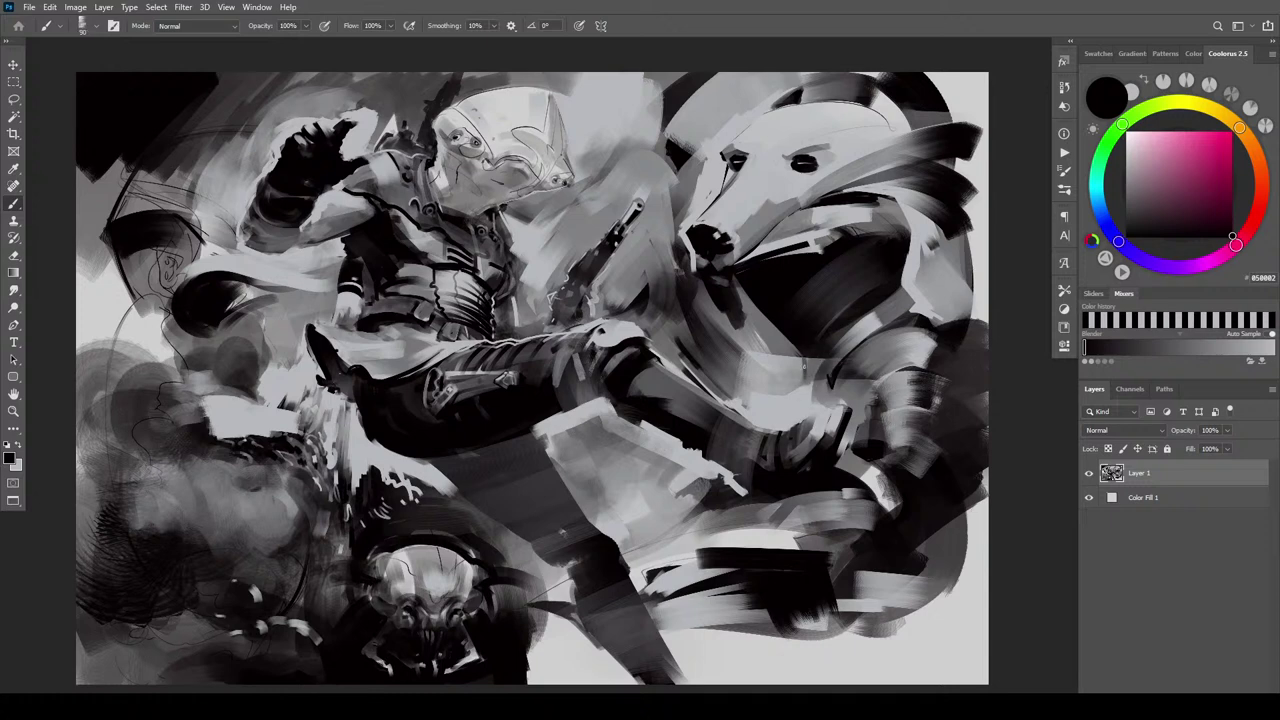
pyautogui.moveTo(817, 357); pyautogui.dragTo(809, 392)
pyautogui.moveTo(829, 381); pyautogui.dragTo(817, 400)
# Sample light grey and paint a round joint between the boot and the arm, extending light strokes toward the shoulder
pyautogui.press(']')
pyautogui.press(']')
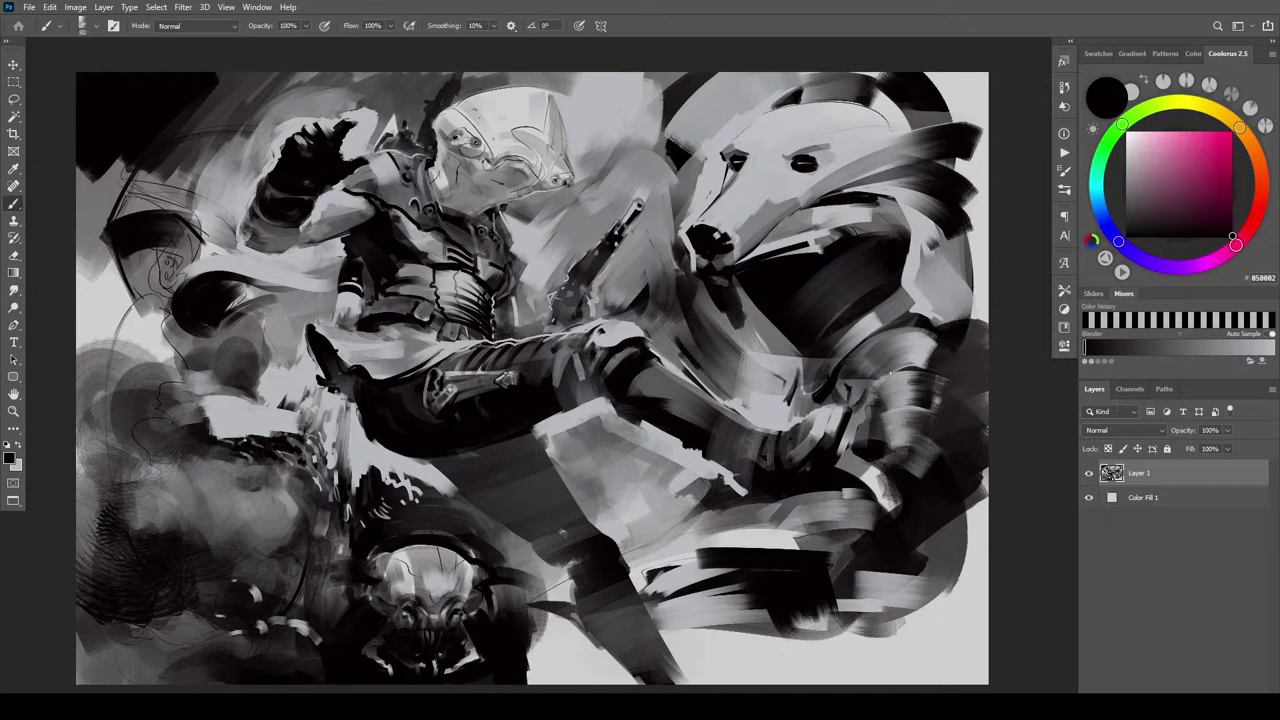
pyautogui.keyDown('alt'); pyautogui.click(848, 400); pyautogui.keyUp('alt')
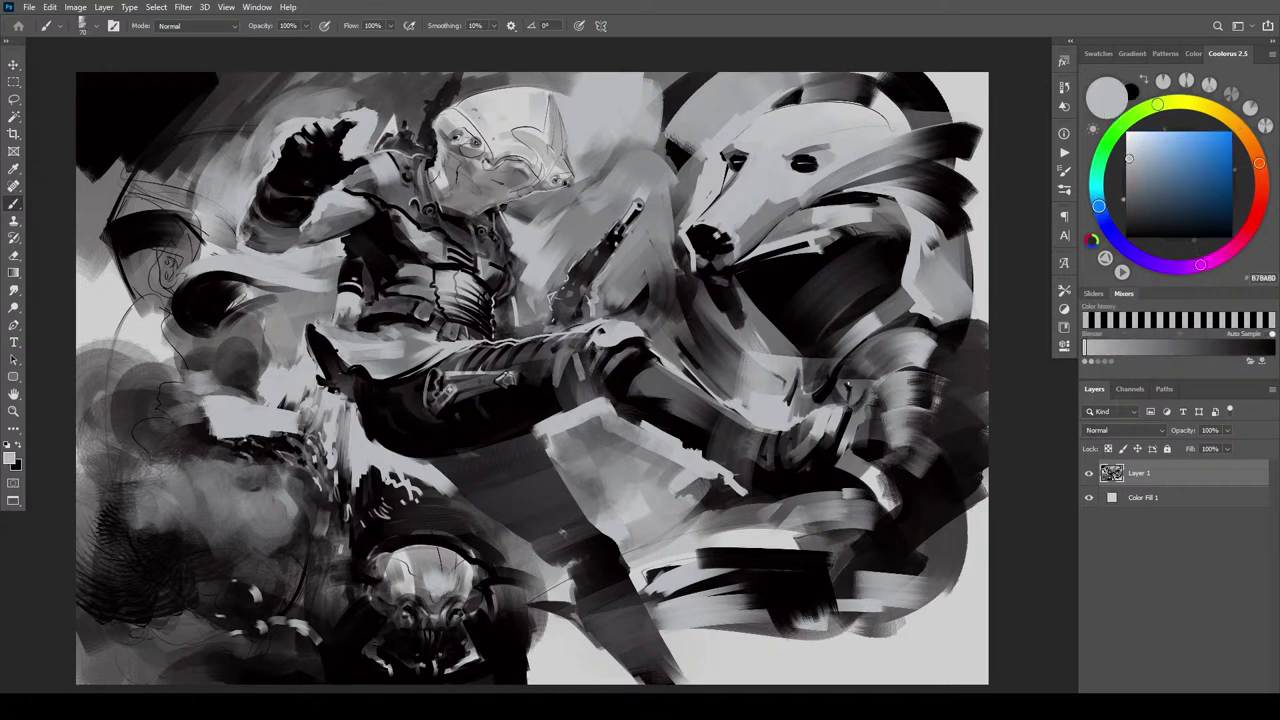
pyautogui.moveTo(840, 402); pyautogui.dragTo(849, 390)
pyautogui.press(']')
pyautogui.press(']')
pyautogui.press(']')
pyautogui.press(']')
pyautogui.press(']')
pyautogui.press(']')
pyautogui.press(']')
pyautogui.moveTo(849, 391)
pyautogui.mouseDown()
pyautogui.moveTo(853, 375)
pyautogui.moveTo(892, 366)
pyautogui.mouseUp()
# Switch to near-black and shade inside and around the round joint beside the arm, undoing the last stroke
pyautogui.press('[')
pyautogui.press('[')
pyautogui.press('[')
pyautogui.press('[')
pyautogui.press(']')
pyautogui.press(']')
pyautogui.press(']')
pyautogui.press(']')
pyautogui.press(']')
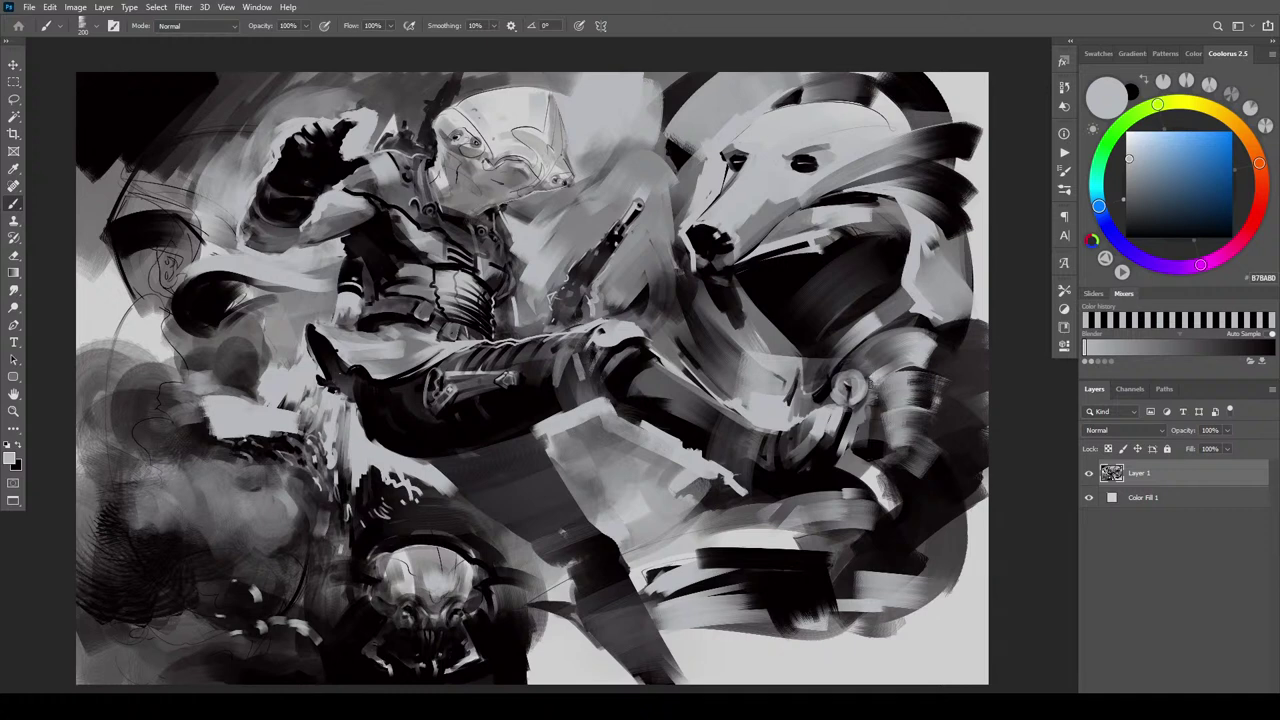
pyautogui.press('x')
pyautogui.press('[')
pyautogui.moveTo(871, 402)
pyautogui.mouseDown()
pyautogui.moveTo(878, 388)
pyautogui.moveTo(866, 406)
pyautogui.moveTo(836, 392)
pyautogui.mouseUp()
pyautogui.press(']')
pyautogui.press(']')
pyautogui.press(']')
pyautogui.press(']')
pyautogui.press(']')
pyautogui.press(']')
pyautogui.press(']')
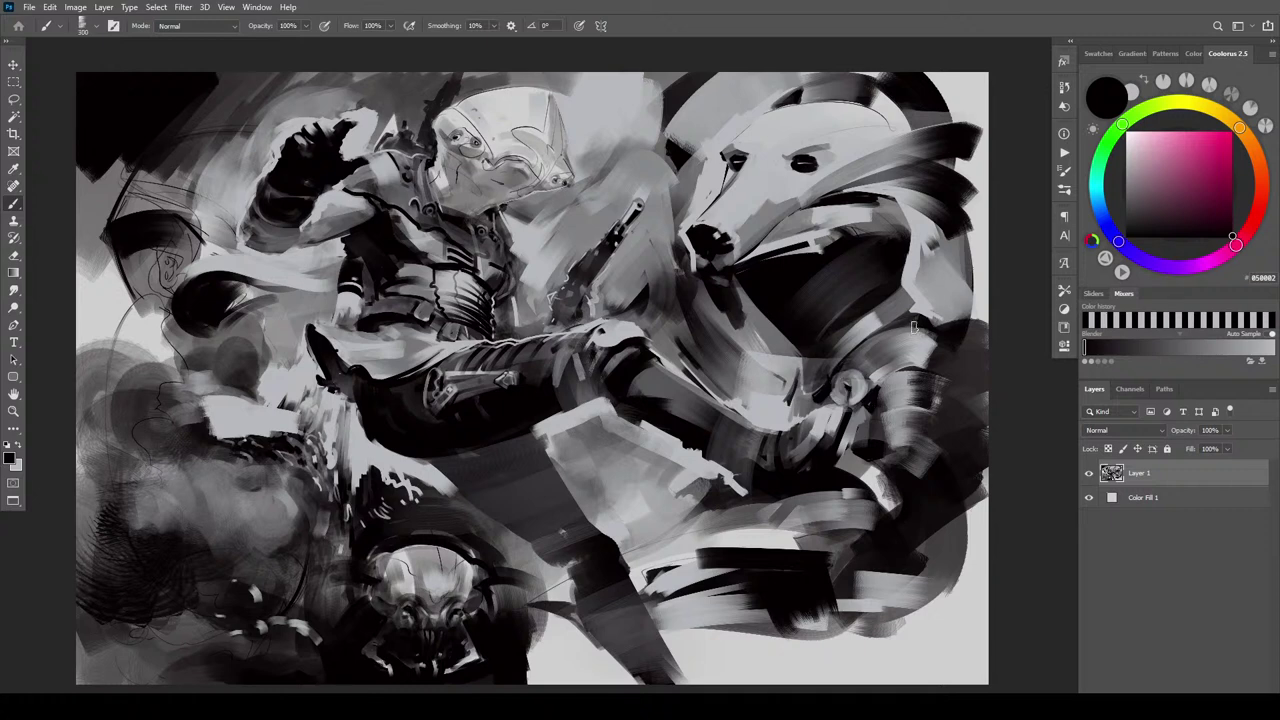
pyautogui.hotkey('ctrl', 'z')
# Sample light grey and brighten the upper rim of the round joint with short strokes
pyautogui.keyDown('alt'); pyautogui.click(883, 352); pyautogui.keyUp('alt')
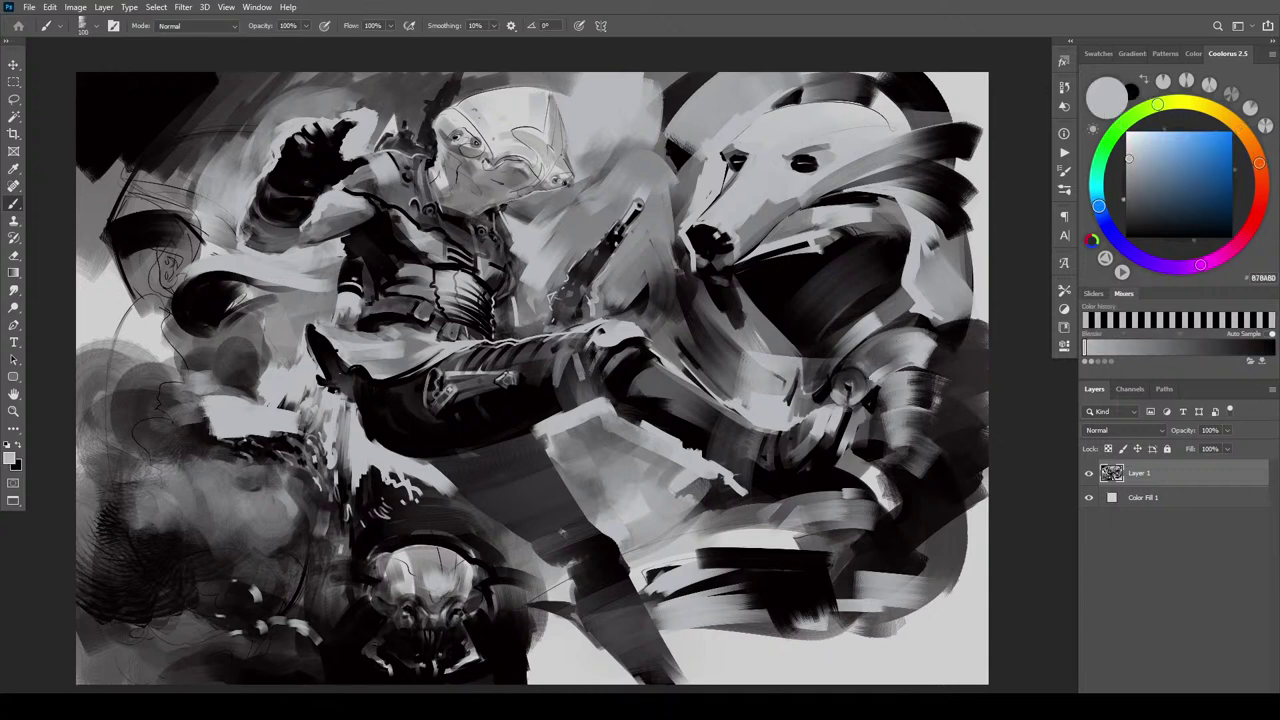
pyautogui.moveTo(868, 378); pyautogui.dragTo(845, 366)
pyautogui.press(']')
pyautogui.moveTo(867, 367)
pyautogui.mouseDown()
pyautogui.moveTo(887, 353)
pyautogui.moveTo(868, 364)
pyautogui.mouseUp()
pyautogui.press(']')
pyautogui.press(']')
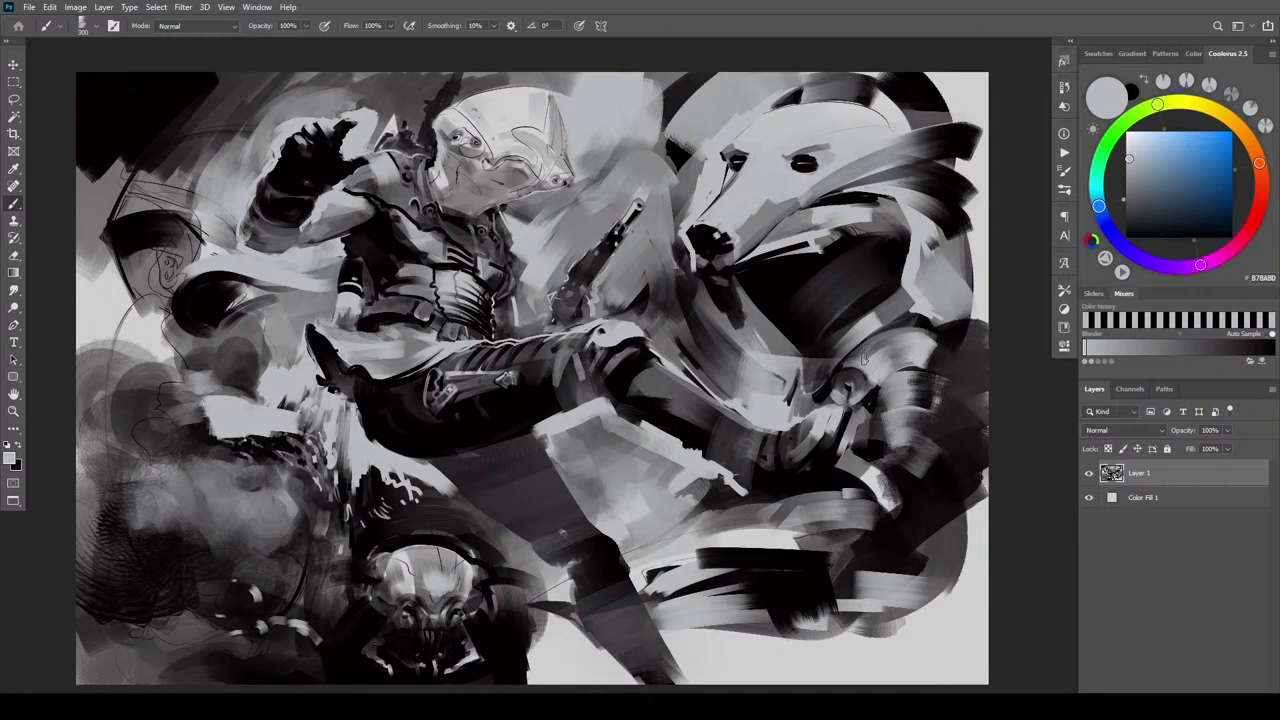
# Model the shoulder above the round joint with a larger brush, sampling near-black for the shadow and light grey for the lit side
pyautogui.press(']')
pyautogui.press(']')
pyautogui.press(']')
pyautogui.press(']')
pyautogui.press(']')
pyautogui.press(']')
pyautogui.press(']')
pyautogui.keyDown('alt'); pyautogui.click(903, 315); pyautogui.keyUp('alt')
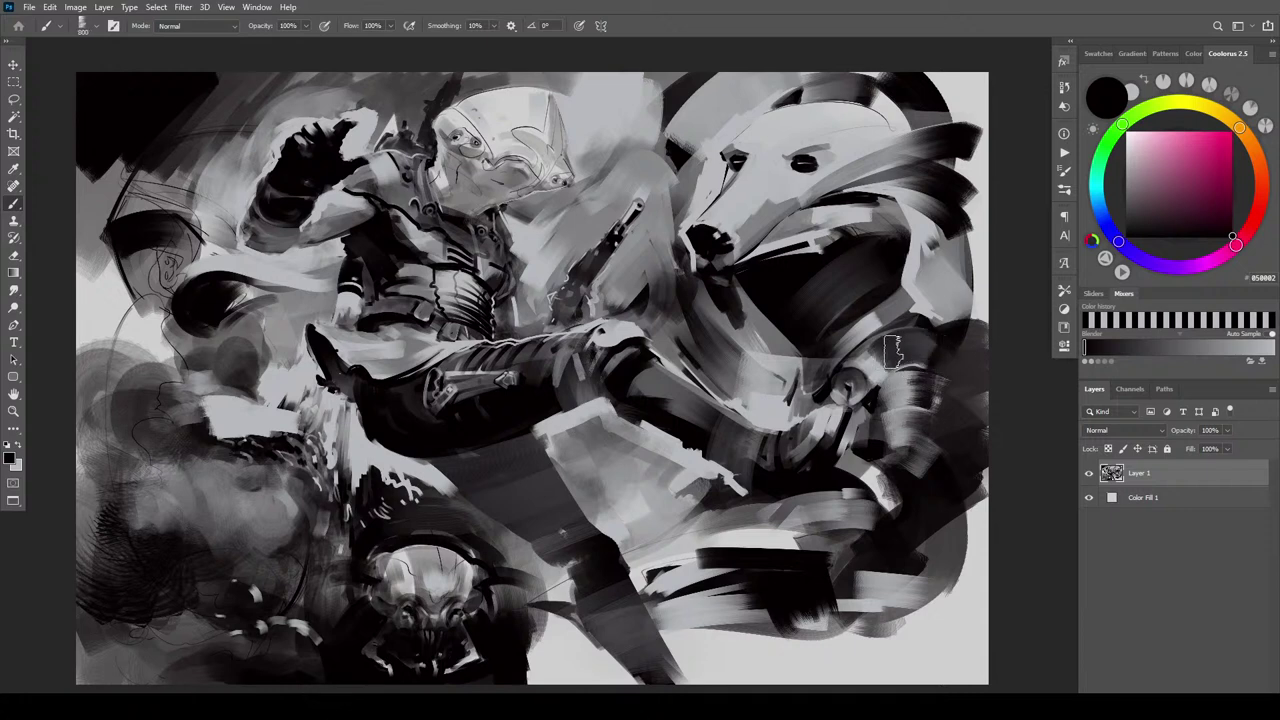
pyautogui.keyDown('alt'); pyautogui.click(925, 345); pyautogui.keyUp('alt')
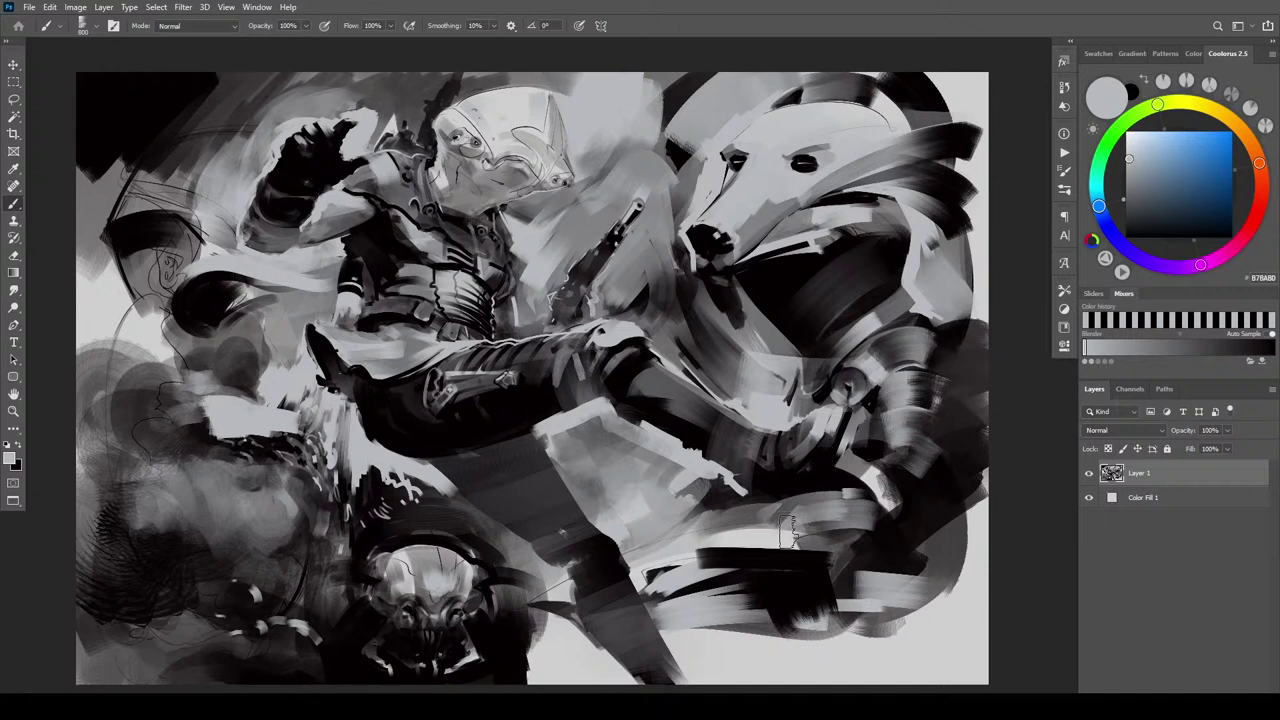
# Touch up the tip of the pale mane above the shoulder with a small light-grey brush
pyautogui.press('[')
pyautogui.press('[')
pyautogui.press('[')
pyautogui.press('[')
pyautogui.press('[')
pyautogui.press('[')
pyautogui.press('[')
pyautogui.press('[')
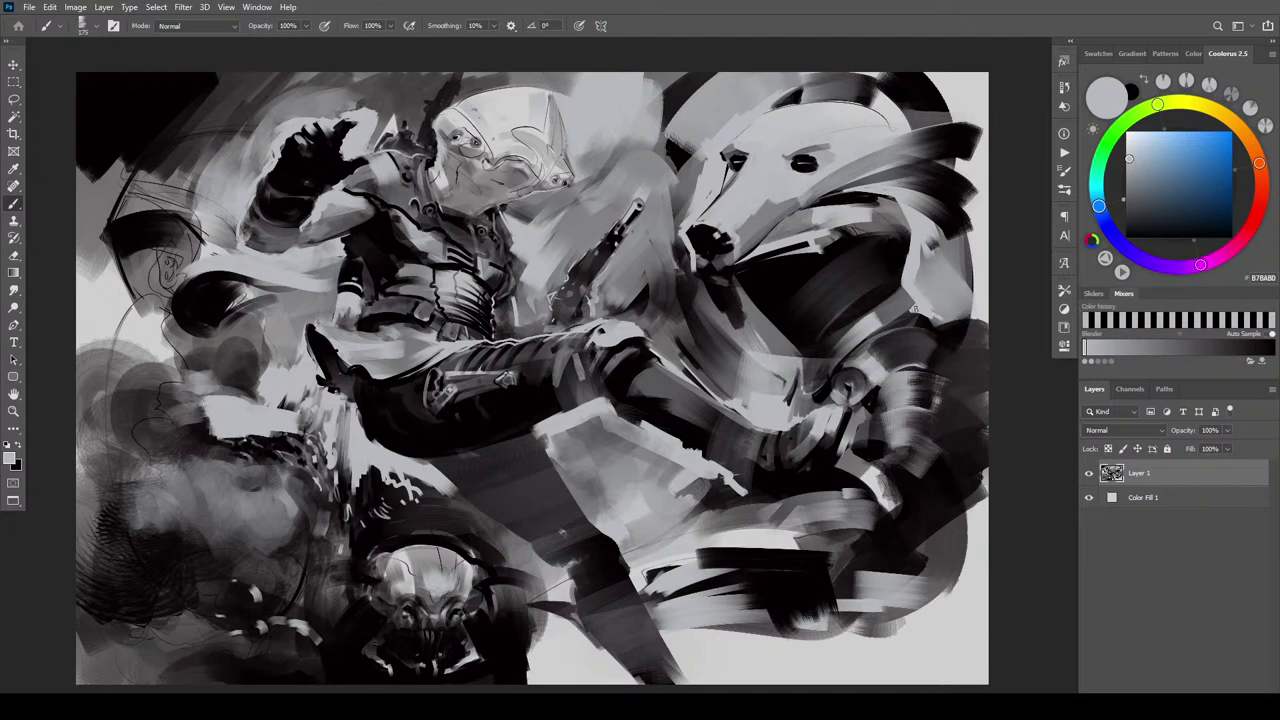
# Switch to near-black with a larger brush and paint a dark stroke across the arm below the shoulder
pyautogui.press(']')
pyautogui.press(']')
pyautogui.press(']')
pyautogui.press(']')
pyautogui.press(']')
pyautogui.press(']')
pyautogui.press('x')
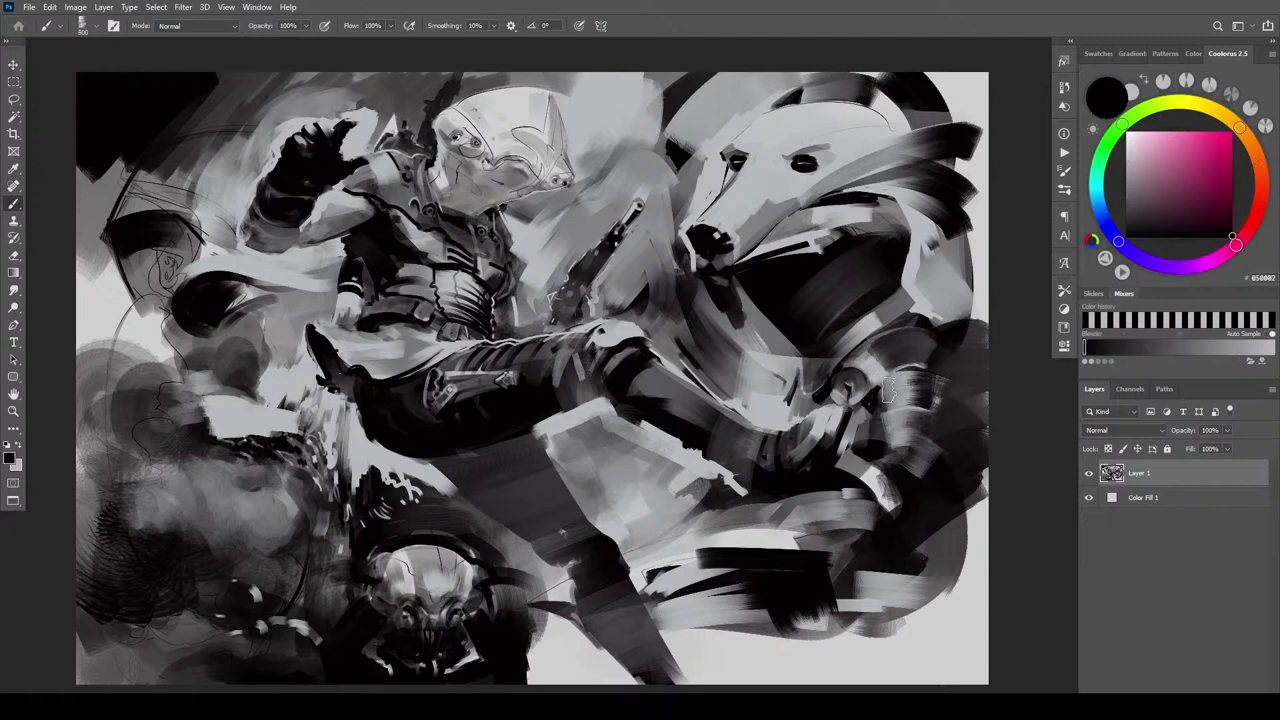
pyautogui.moveTo(884, 396); pyautogui.dragTo(908, 380)
# Sample light grey to paint a highlight band across the arm and add a near-black accent at its upper edge
pyautogui.keyDown('alt'); pyautogui.click(930, 383); pyautogui.keyUp('alt')
pyautogui.moveTo(930, 383); pyautogui.dragTo(886, 400)
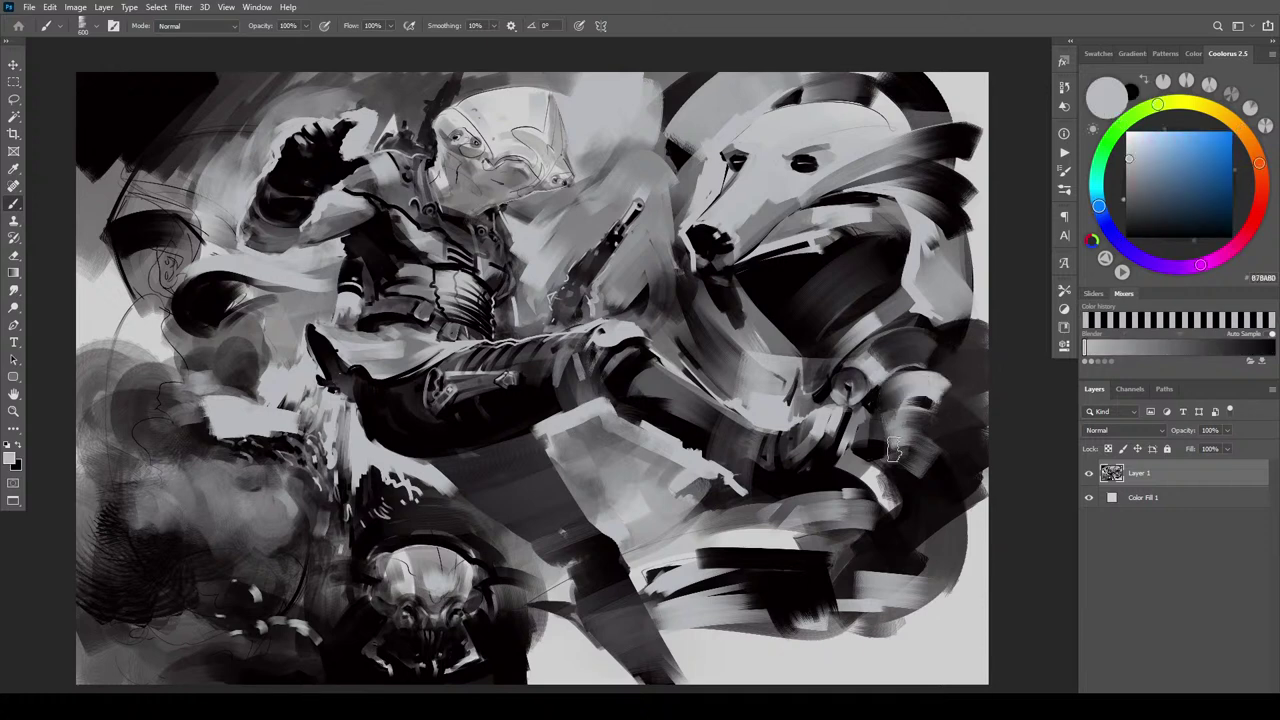
pyautogui.keyDown('alt'); pyautogui.click(915, 405); pyautogui.keyUp('alt')
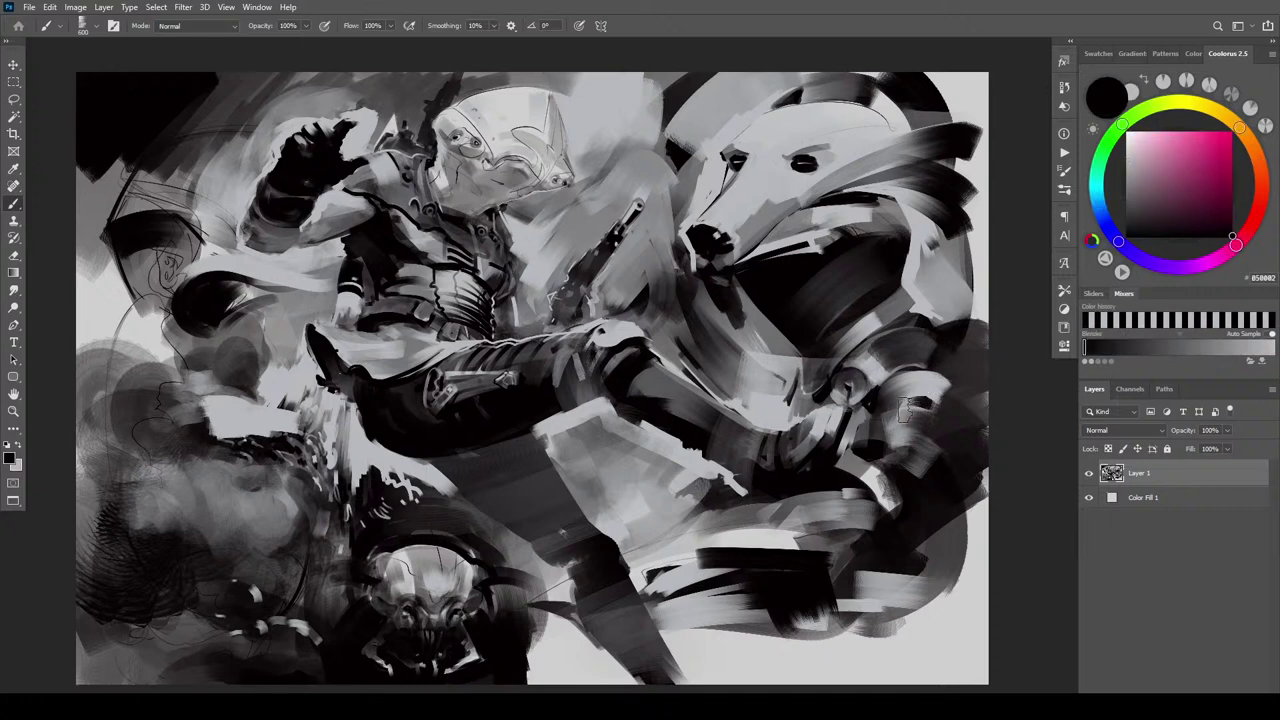
pyautogui.moveTo(932, 384); pyautogui.dragTo(928, 388)
pyautogui.keyDown('alt'); pyautogui.click(848, 222); pyautogui.keyUp('alt')
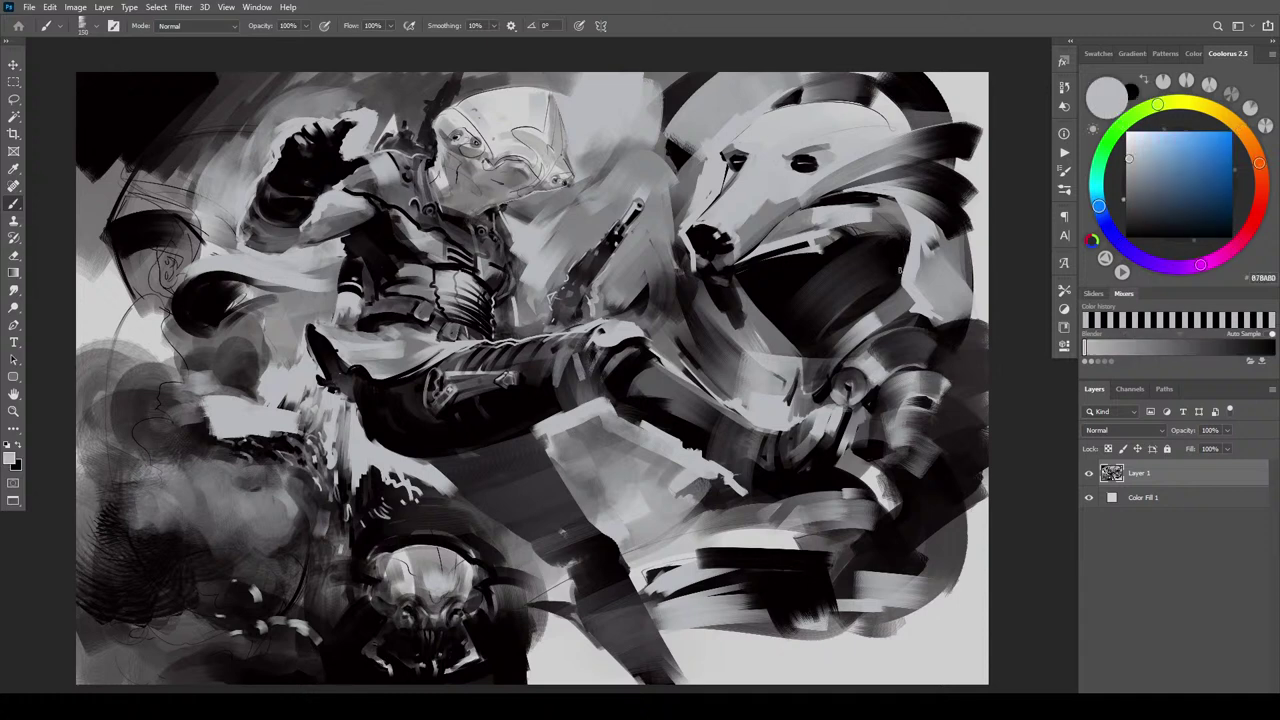
# Touch up the inner edge of the pale mane with light grey, trying a brush enlarged up to 2200 px and undoing the last stroke
pyautogui.moveTo(906, 239)
pyautogui.mouseDown()
pyautogui.moveTo(902, 278)
pyautogui.moveTo(886, 280)
pyautogui.moveTo(884, 263)
pyautogui.mouseUp()
pyautogui.press(']')
pyautogui.press(']')
pyautogui.press(']')
pyautogui.press(']')
pyautogui.press(']')
pyautogui.press(']')
pyautogui.press(']')
pyautogui.press(']')
pyautogui.press(']')
pyautogui.press(']')
pyautogui.press(']')
pyautogui.press(']')
pyautogui.press(']')
pyautogui.press(']')
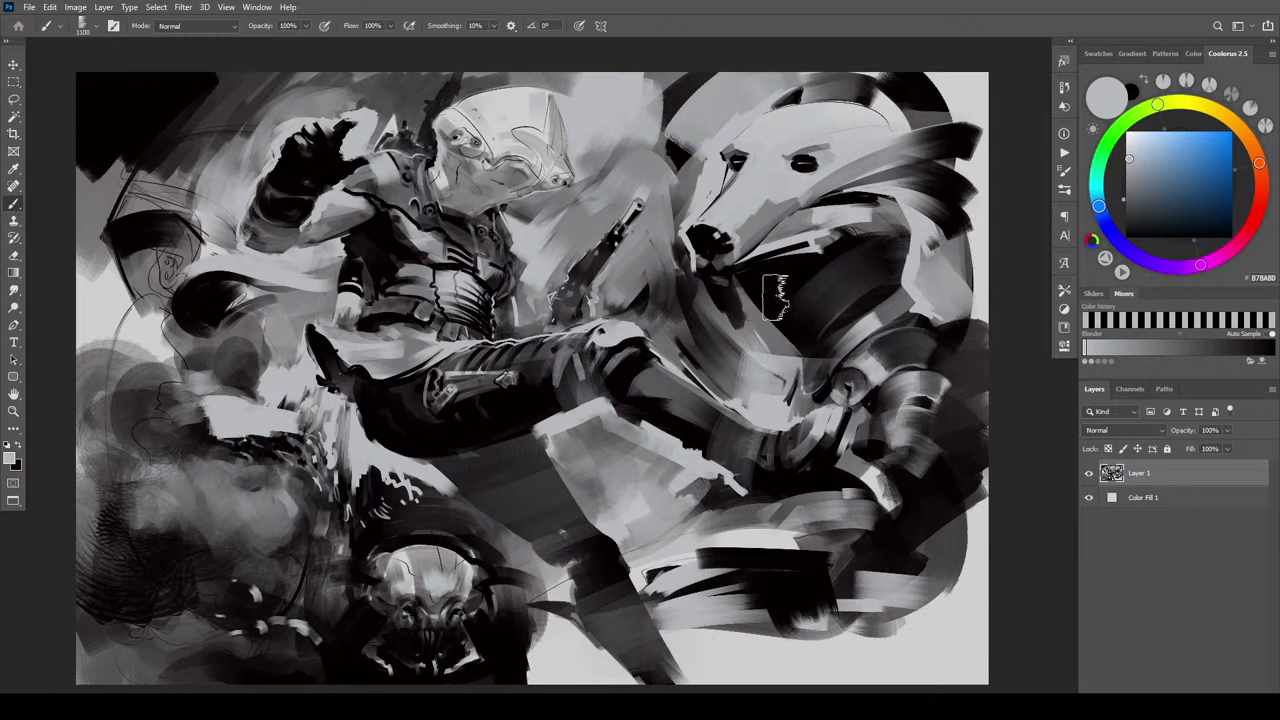
pyautogui.press('[')
pyautogui.press('[')
pyautogui.press('[')
pyautogui.press('[')
pyautogui.press('[')
pyautogui.press(']')
pyautogui.press(']')
pyautogui.press(']')
pyautogui.press(']')
pyautogui.press(']')
pyautogui.press(']')
pyautogui.press(']')
pyautogui.press(']')
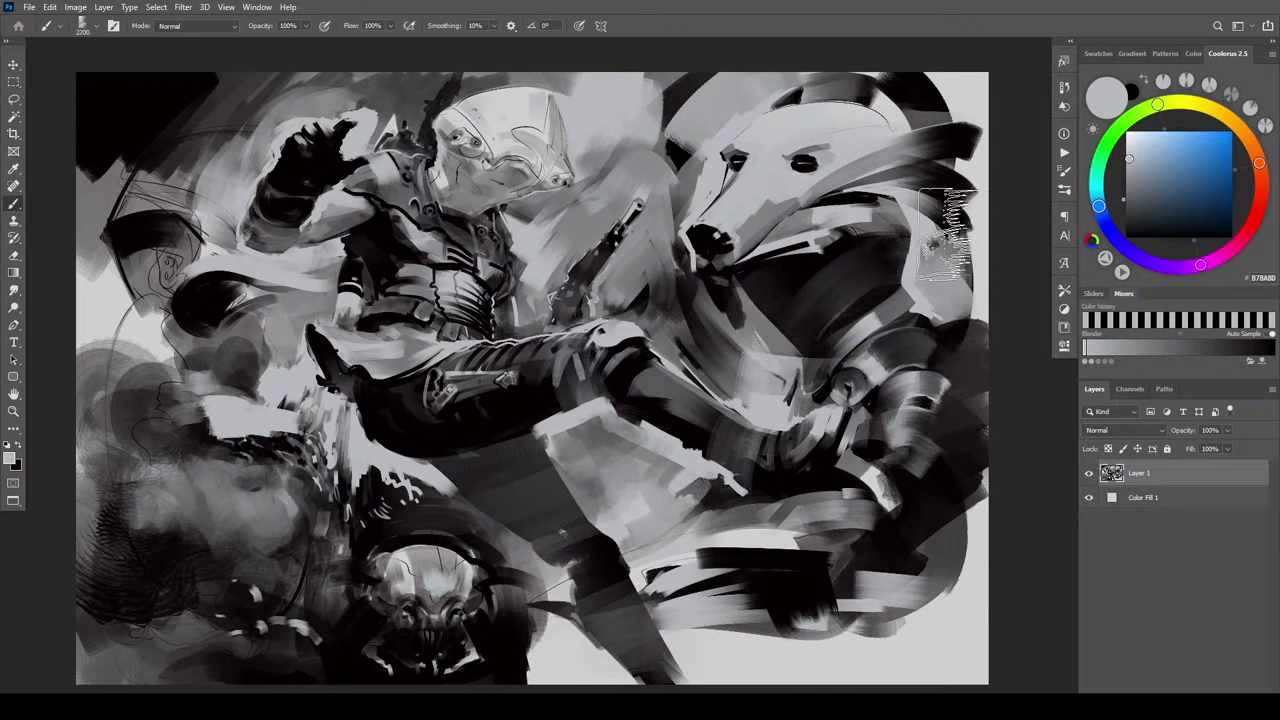
pyautogui.hotkey('ctrl', 'z')
# Reduce the brush and stroke light grey softly across the dark chest just beneath the bear's jaw
pyautogui.press('[')
pyautogui.press('[')
pyautogui.press('[')
pyautogui.press('[')
pyautogui.press('[')
pyautogui.press('[')
pyautogui.press('[')
pyautogui.press('[')
pyautogui.press('[')
pyautogui.press('[')
pyautogui.press('[')
pyautogui.press('[')
pyautogui.press('[')
pyautogui.press('[')
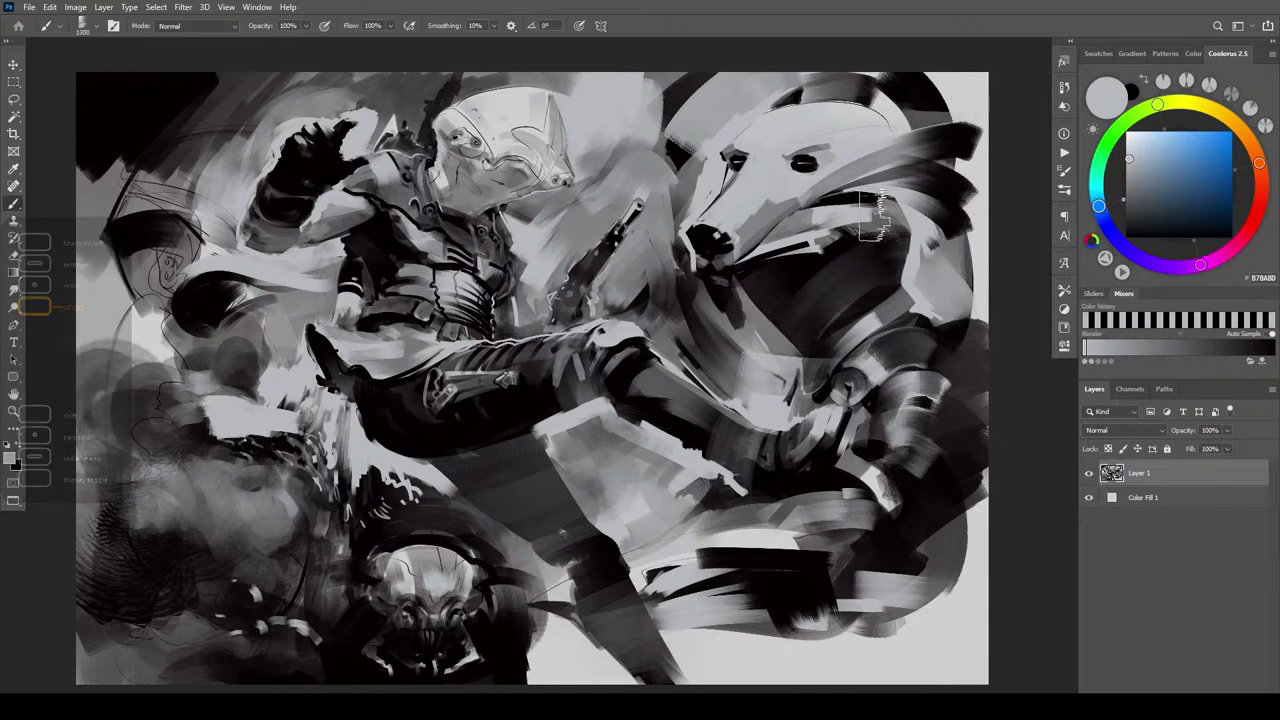
pyautogui.press('[')
pyautogui.press('[')
pyautogui.press('[')
pyautogui.press('[')
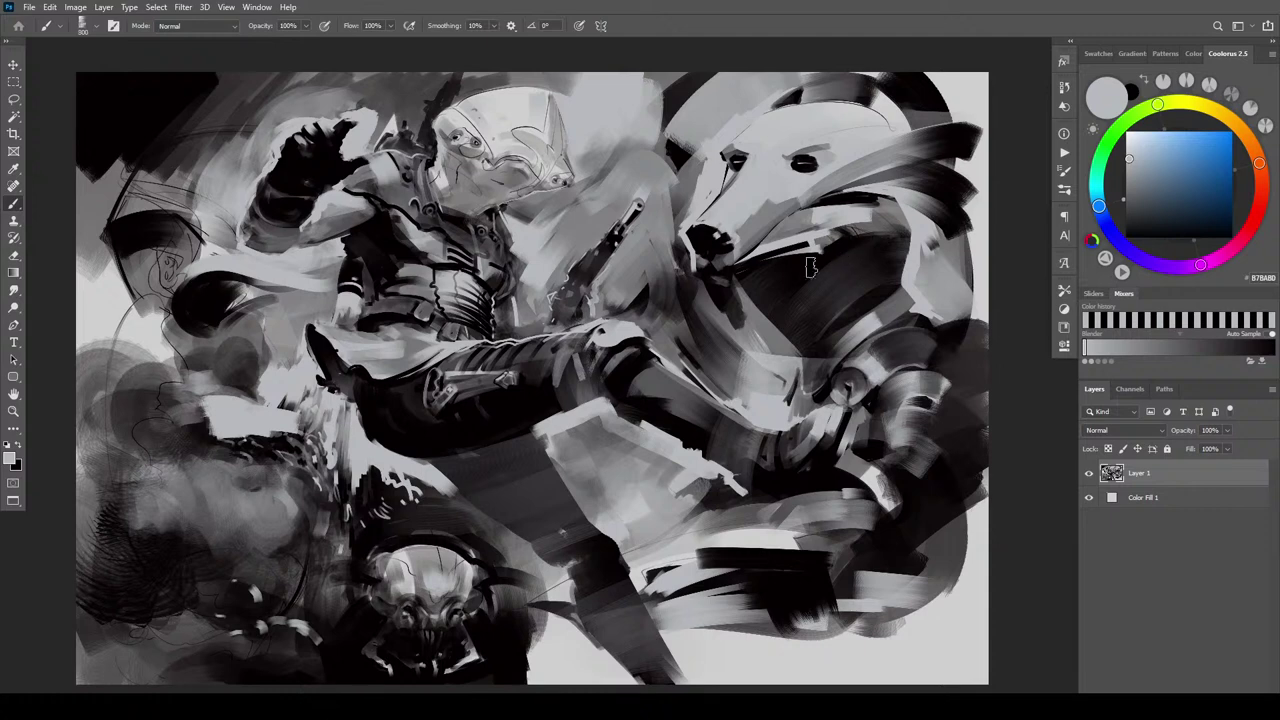
pyautogui.moveTo(746, 278); pyautogui.dragTo(811, 263)
pyautogui.moveTo(795, 259)
pyautogui.mouseDown()
pyautogui.moveTo(738, 273)
pyautogui.moveTo(815, 255)
pyautogui.mouseUp()
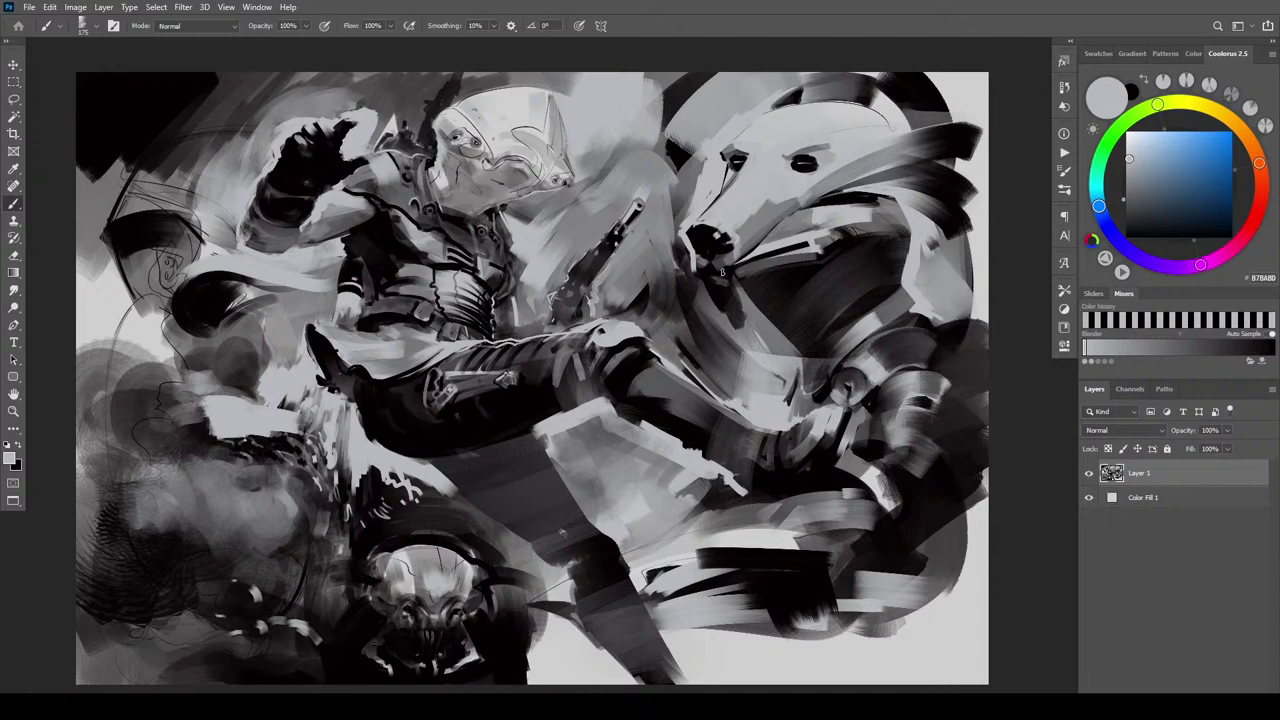
# Try grey strokes over the upper chest under the jaw with a 500 px brush, and undo them
pyautogui.press(']')
pyautogui.press(']')
pyautogui.press(']')
pyautogui.press(']')
pyautogui.press(']')
pyautogui.press(']')
pyautogui.press(']')
pyautogui.hotkey('ctrl', 'z')
pyautogui.press('[')
pyautogui.press('[')
pyautogui.moveTo(755, 276)
pyautogui.mouseDown()
pyautogui.moveTo(818, 263)
pyautogui.moveTo(738, 281)
pyautogui.moveTo(754, 304)
pyautogui.moveTo(799, 265)
pyautogui.moveTo(752, 311)
pyautogui.moveTo(797, 277)
pyautogui.mouseUp()
pyautogui.moveTo(765, 323); pyautogui.dragTo(821, 264)
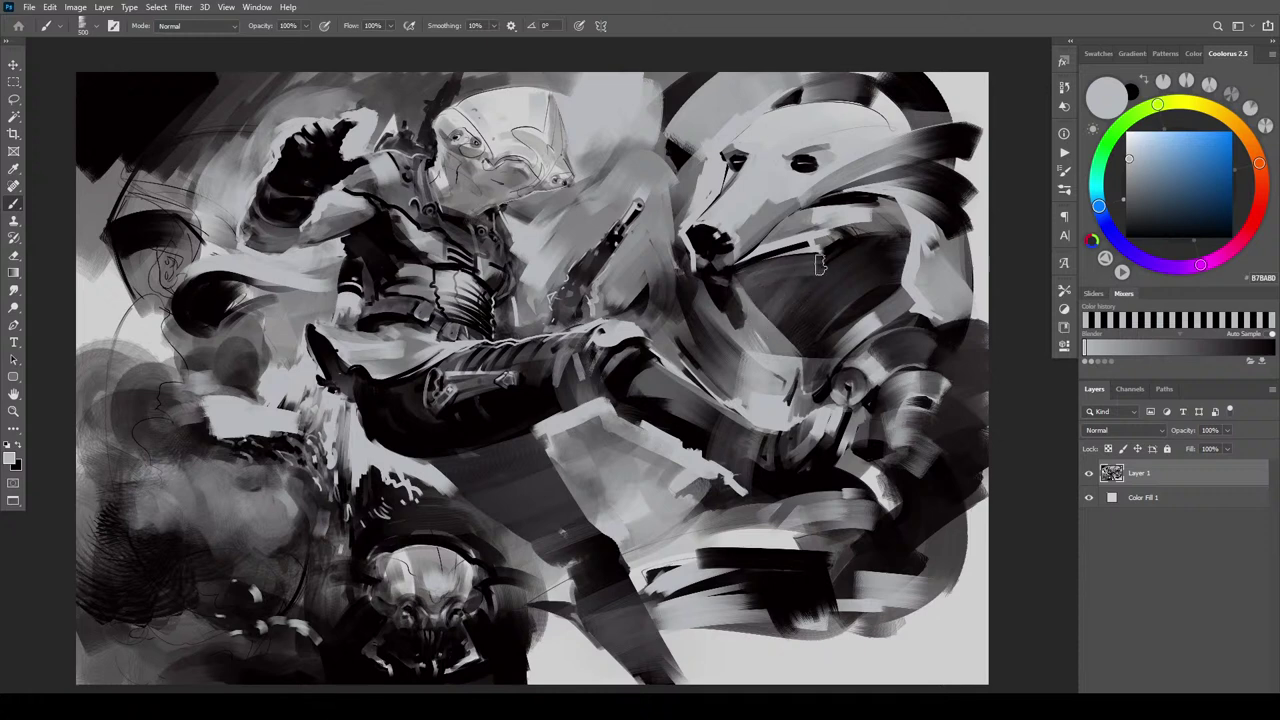
pyautogui.hotkey('ctrl', 'z')
pyautogui.hotkey('ctrl', 'z')
pyautogui.hotkey('ctrl', 'z')
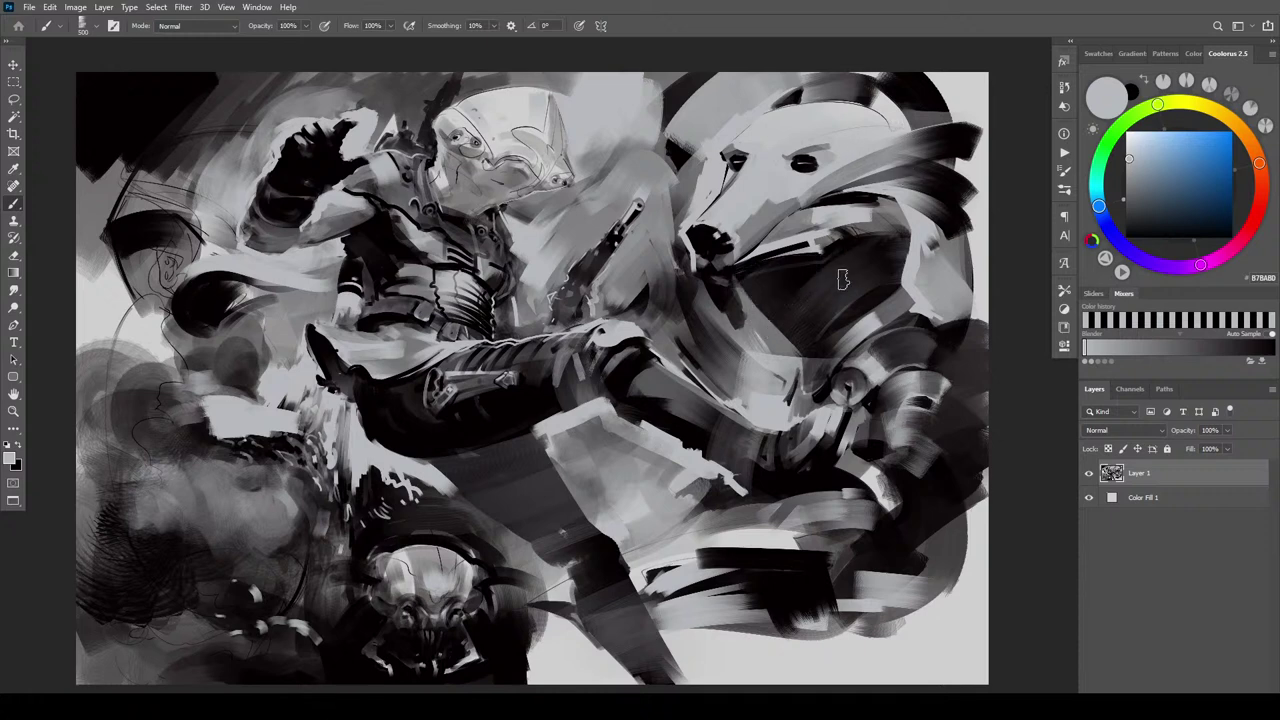
# Lighten the dark chest with broad 900 px light-grey strokes, comparing versions through undo and redo
pyautogui.press(']')
pyautogui.press(']')
pyautogui.press(']')
pyautogui.press(']')
pyautogui.moveTo(752, 284)
pyautogui.mouseDown()
pyautogui.moveTo(805, 277)
pyautogui.moveTo(765, 281)
pyautogui.mouseUp()
pyautogui.hotkey('ctrl', 'z')
pyautogui.hotkey('ctrl', 'z')
pyautogui.hotkey('ctrl', 'shift', 'z')
pyautogui.hotkey('ctrl', 'z')
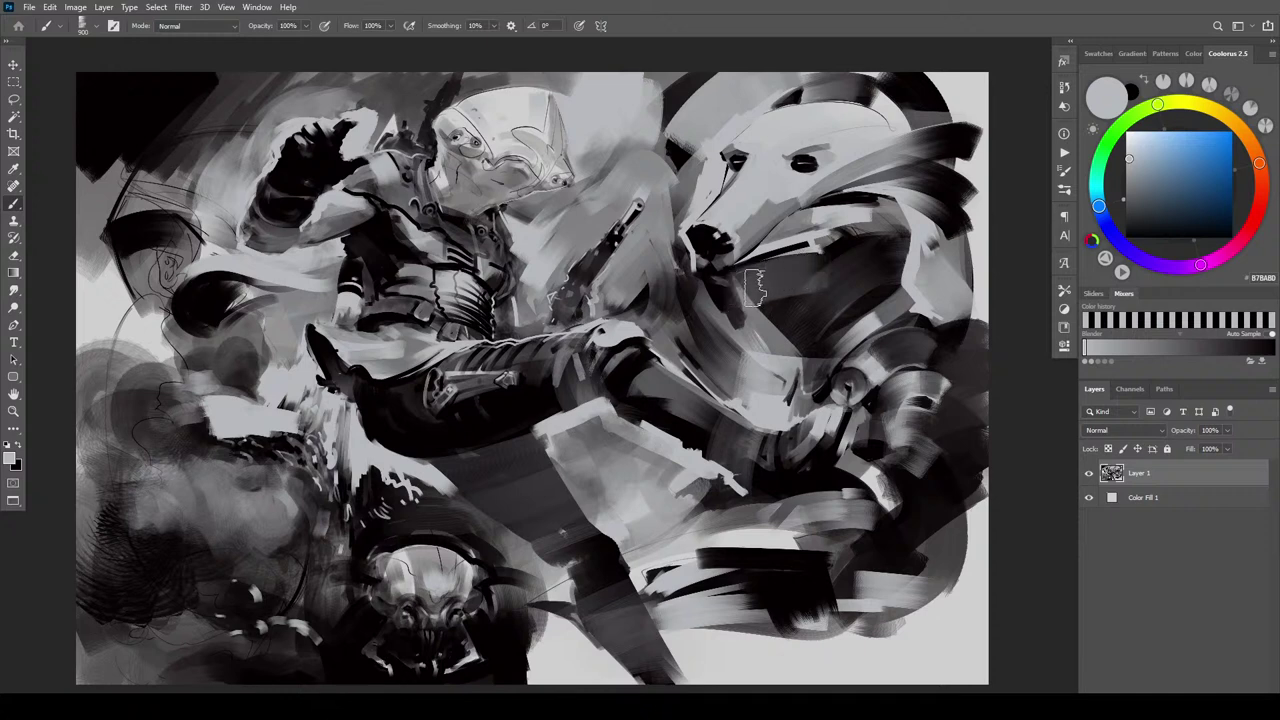
pyautogui.hotkey('ctrl', 'shift', 'z')
pyautogui.hotkey('ctrl', 'z')
pyautogui.hotkey('ctrl', 'shift', 'z')
pyautogui.hotkey('ctrl', 'z')
pyautogui.hotkey('ctrl', 'shift', 'z')
pyautogui.hotkey('ctrl', 'z')
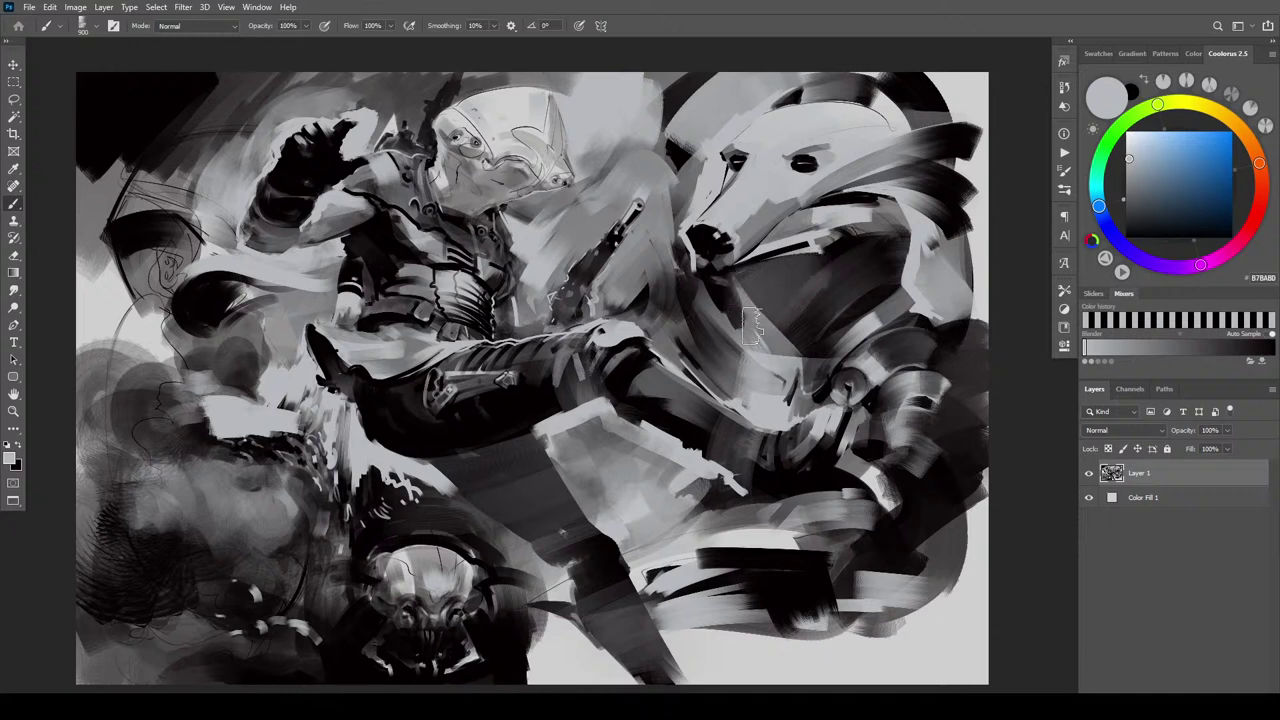
pyautogui.moveTo(785, 338)
pyautogui.mouseDown()
pyautogui.moveTo(808, 287)
pyautogui.moveTo(835, 272)
pyautogui.mouseUp()
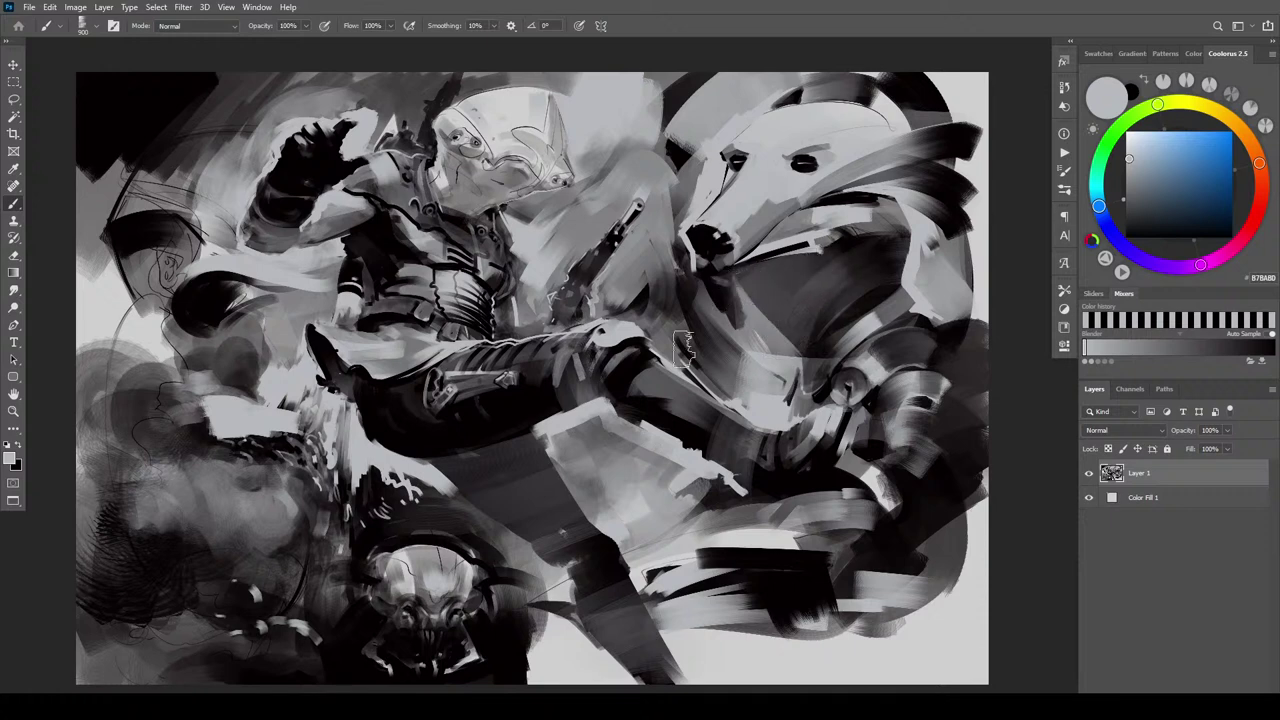
# Reduce the brush to about 100 px and paint light grey around the bear's nose and mouth, trimming the dark muzzle patch
pyautogui.press('[')
pyautogui.press('[')
pyautogui.press('[')
pyautogui.press('[')
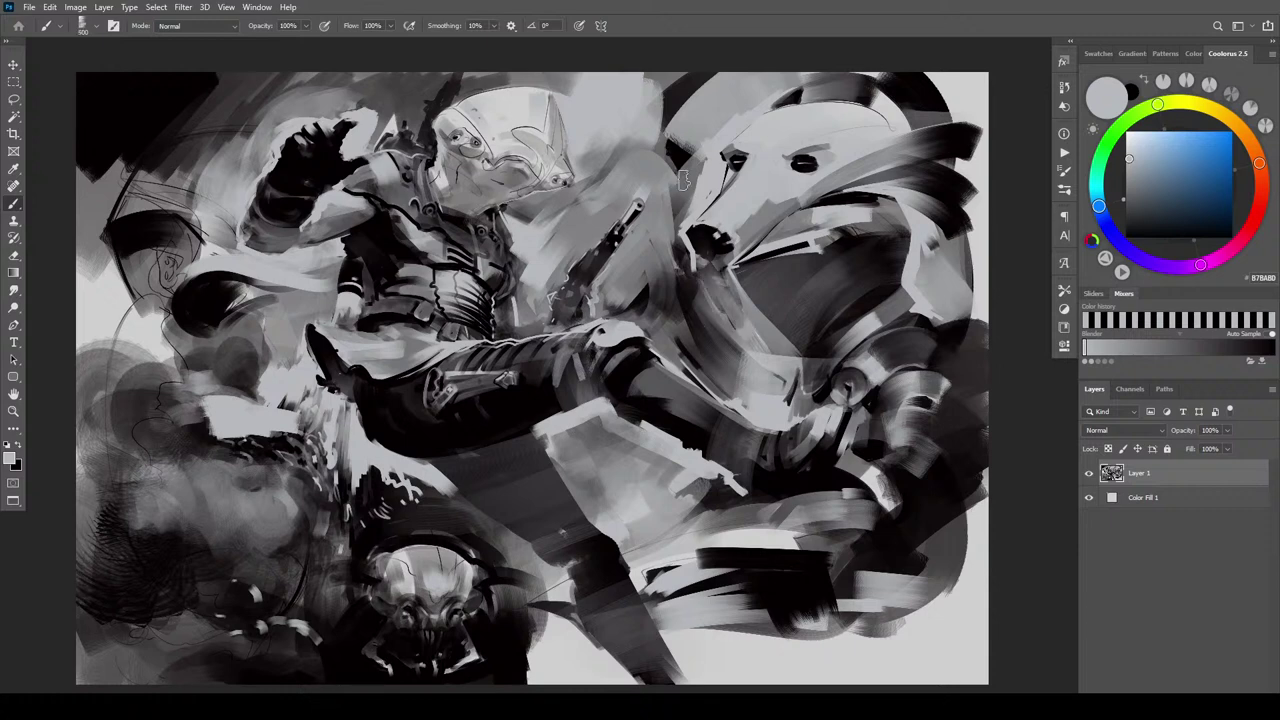
pyautogui.press('[')
pyautogui.press('[')
pyautogui.press('[')
pyautogui.moveTo(702, 262); pyautogui.dragTo(710, 232)
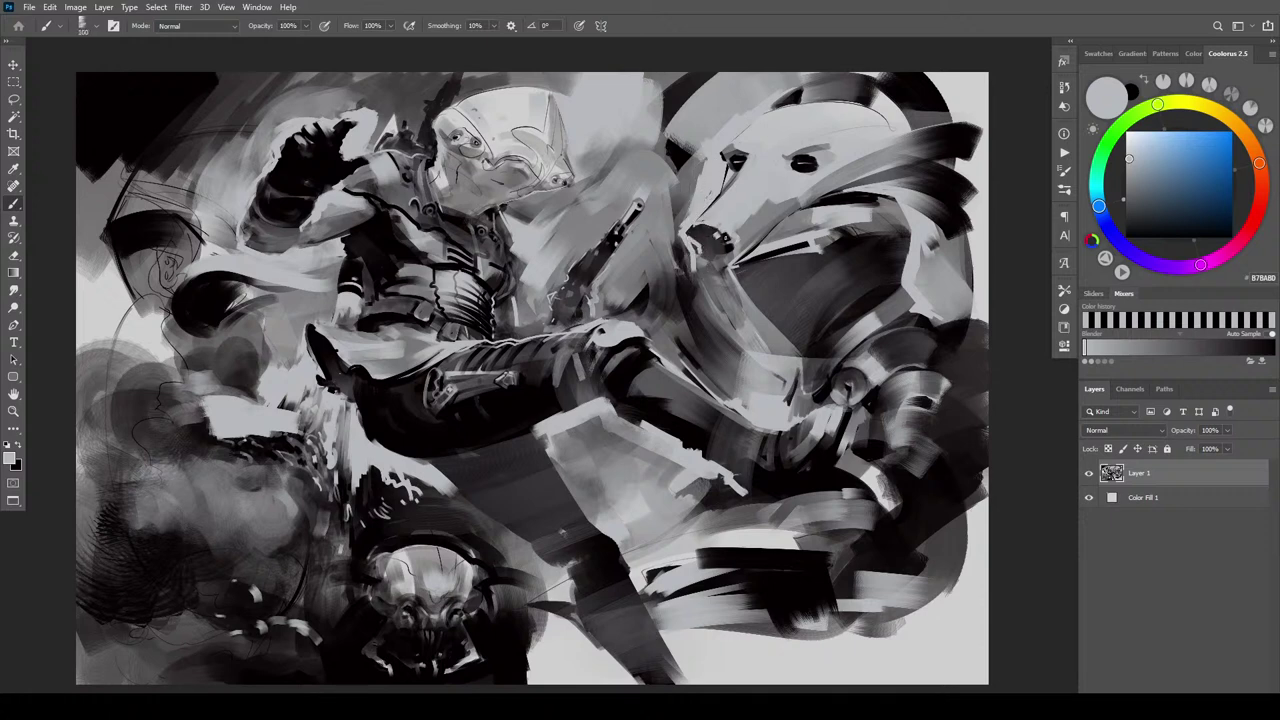
pyautogui.moveTo(727, 236); pyautogui.dragTo(720, 246)
pyautogui.moveTo(729, 240)
pyautogui.mouseDown()
pyautogui.moveTo(698, 292)
pyautogui.moveTo(706, 262)
pyautogui.moveTo(696, 268)
pyautogui.moveTo(727, 328)
pyautogui.mouseUp()
# Enlarge the brush and sweep light grey from the bear's chin down along the front of the neck
pyautogui.press(']')
pyautogui.press(']')
pyautogui.press(']')
pyautogui.press(']')
pyautogui.press(']')
pyautogui.press(']')
pyautogui.press(']')
pyautogui.press(']')
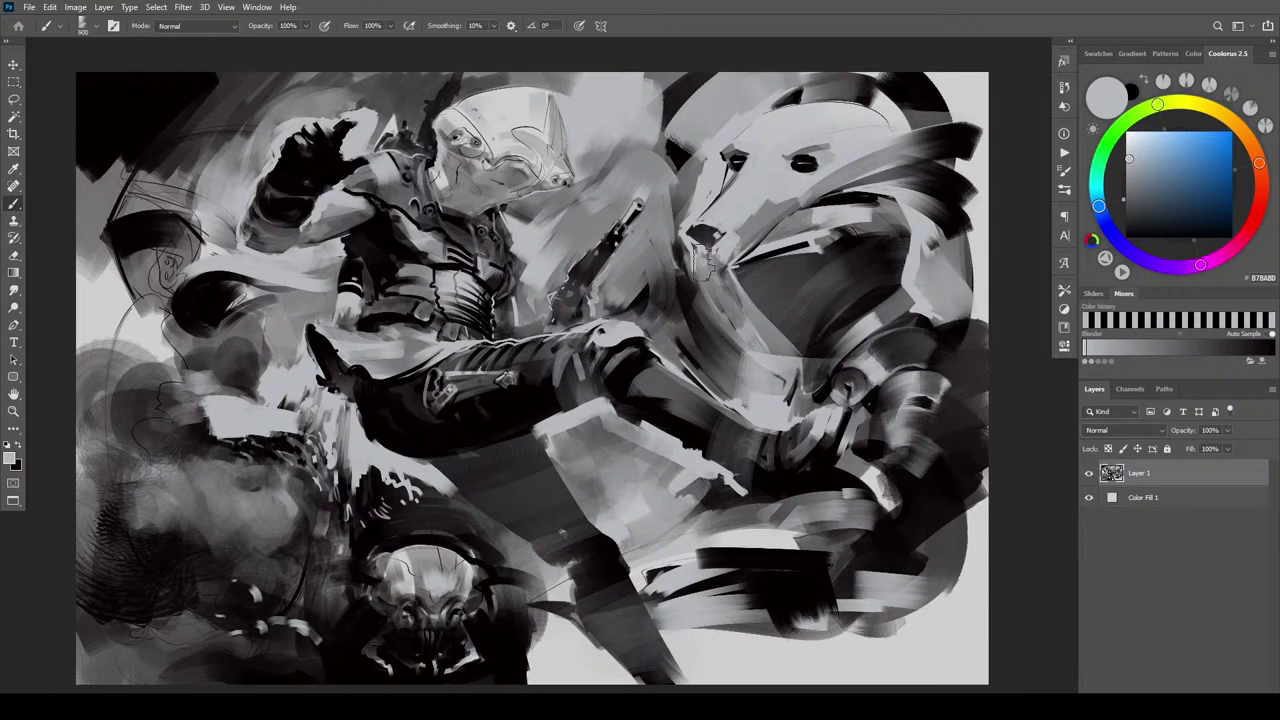
pyautogui.moveTo(698, 260)
pyautogui.mouseDown()
pyautogui.moveTo(750, 365)
pyautogui.moveTo(766, 371)
pyautogui.mouseUp()
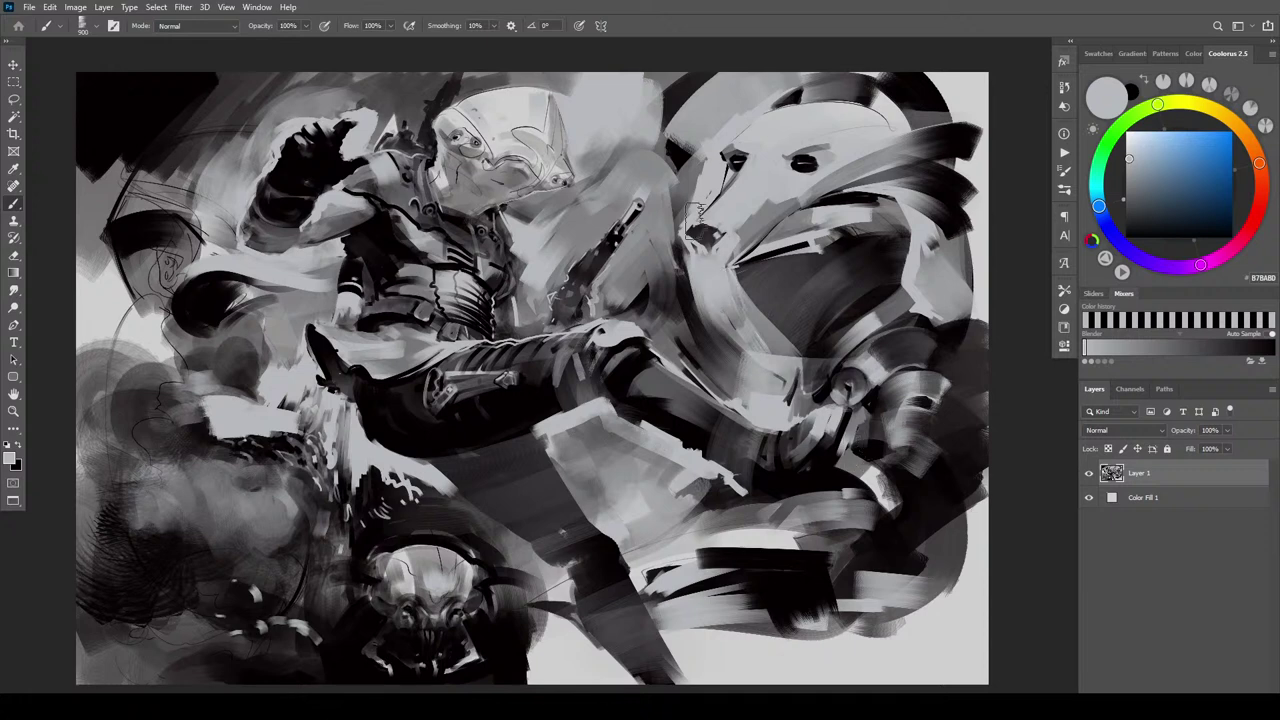
pyautogui.moveTo(716, 282); pyautogui.dragTo(736, 308)
# Reduce the brush and refine the bear's jawline and the cheek fur behind it with fine light-grey strokes, undoing unwanted ones
pyautogui.press('[')
pyautogui.press('[')
pyautogui.press('[')
pyautogui.press('[')
pyautogui.press('[')
pyautogui.press('[')
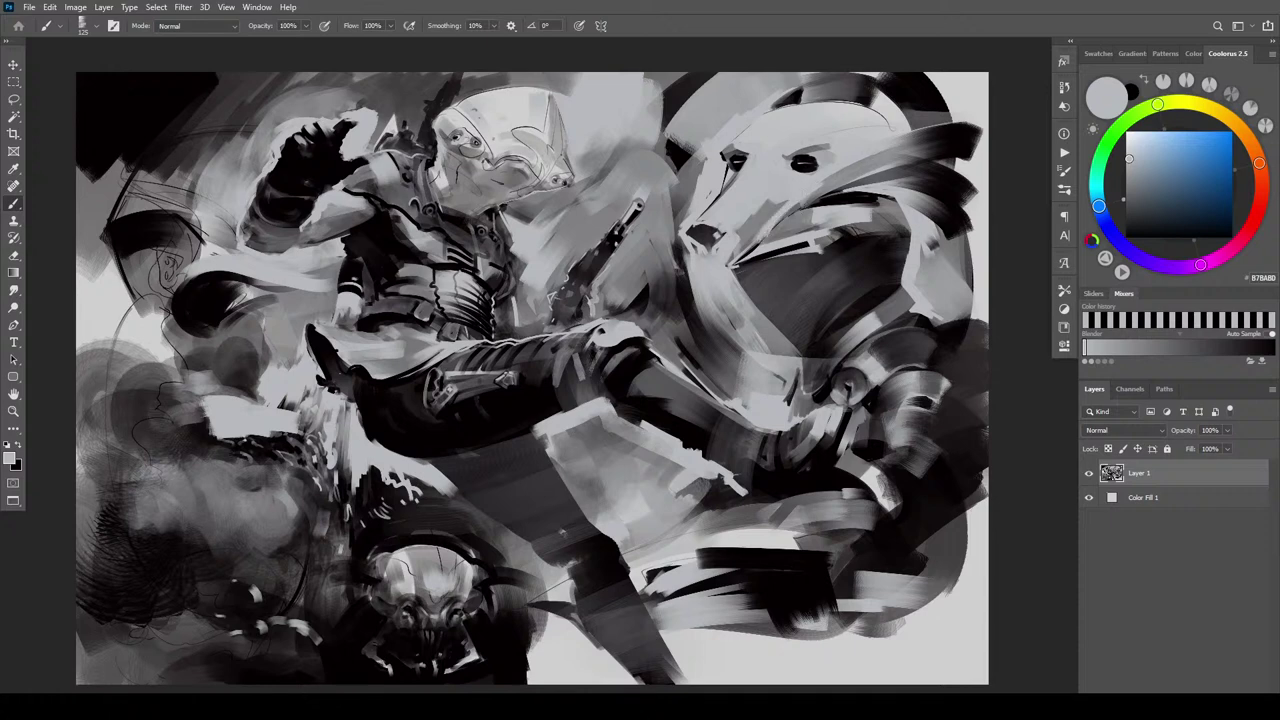
pyautogui.hotkey('ctrl', 'z')
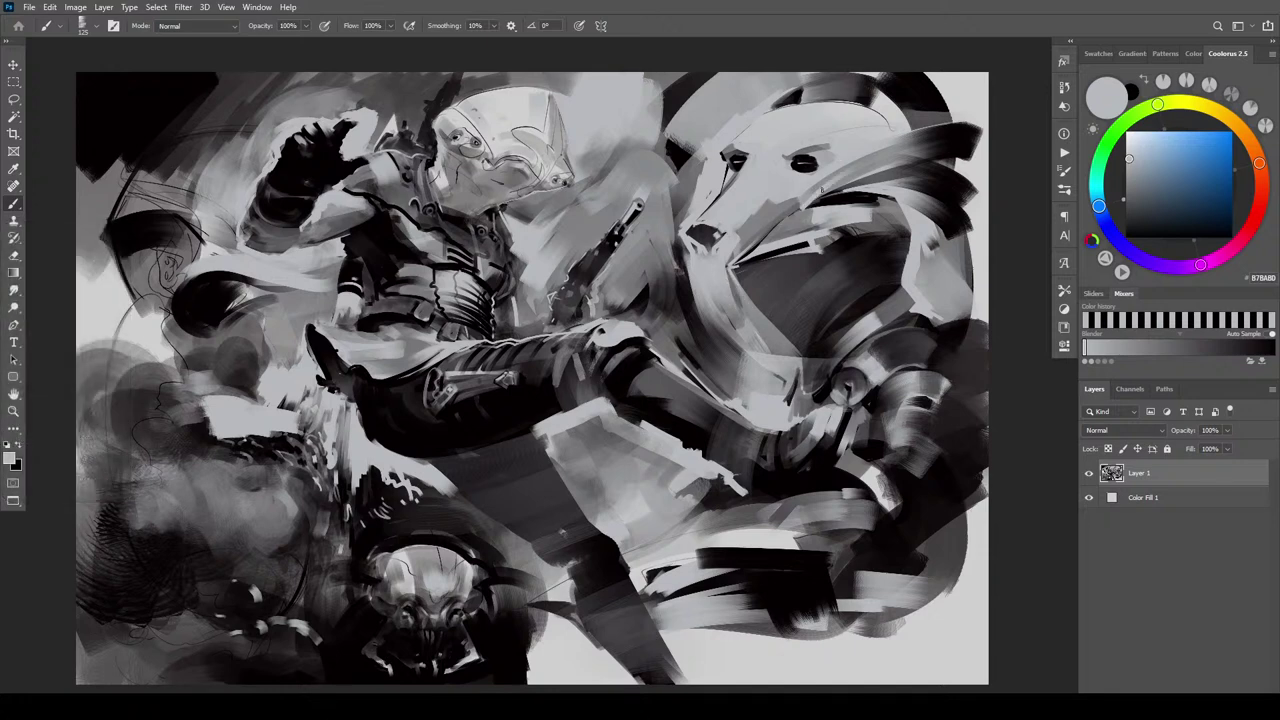
pyautogui.hotkey('ctrl', 'z')
pyautogui.moveTo(811, 198); pyautogui.dragTo(872, 166)
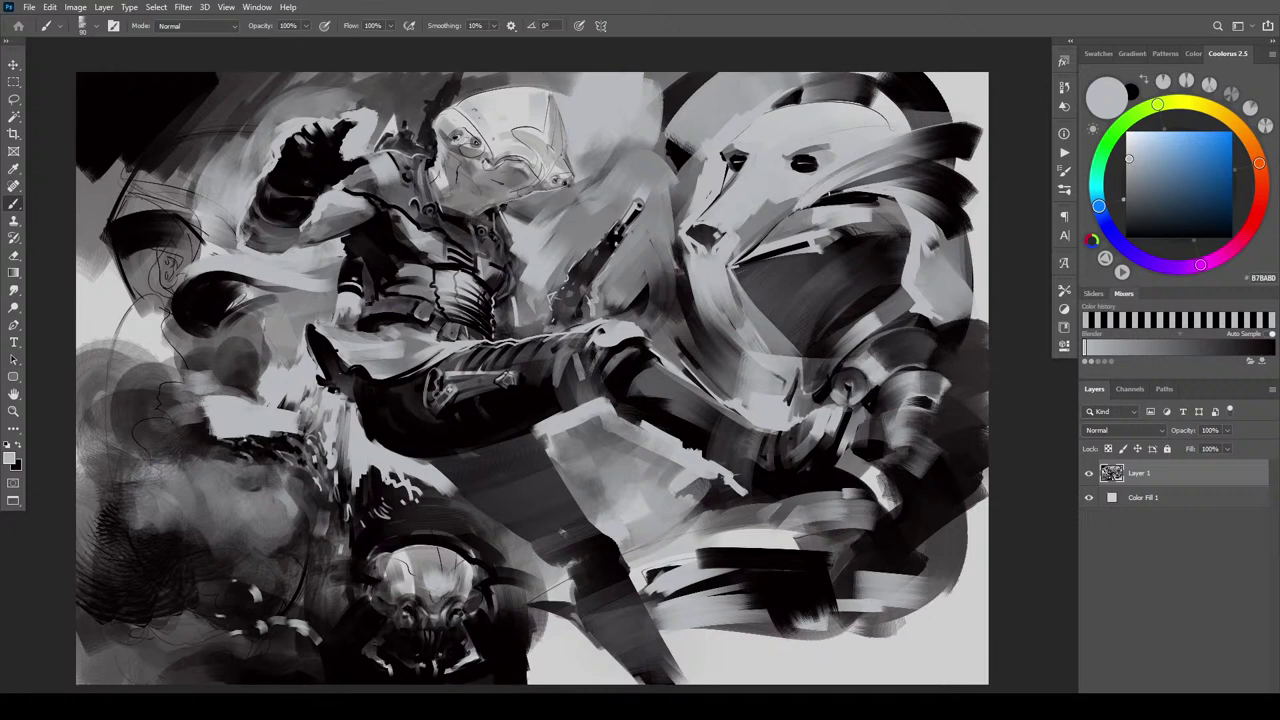
pyautogui.moveTo(821, 203); pyautogui.dragTo(904, 166)
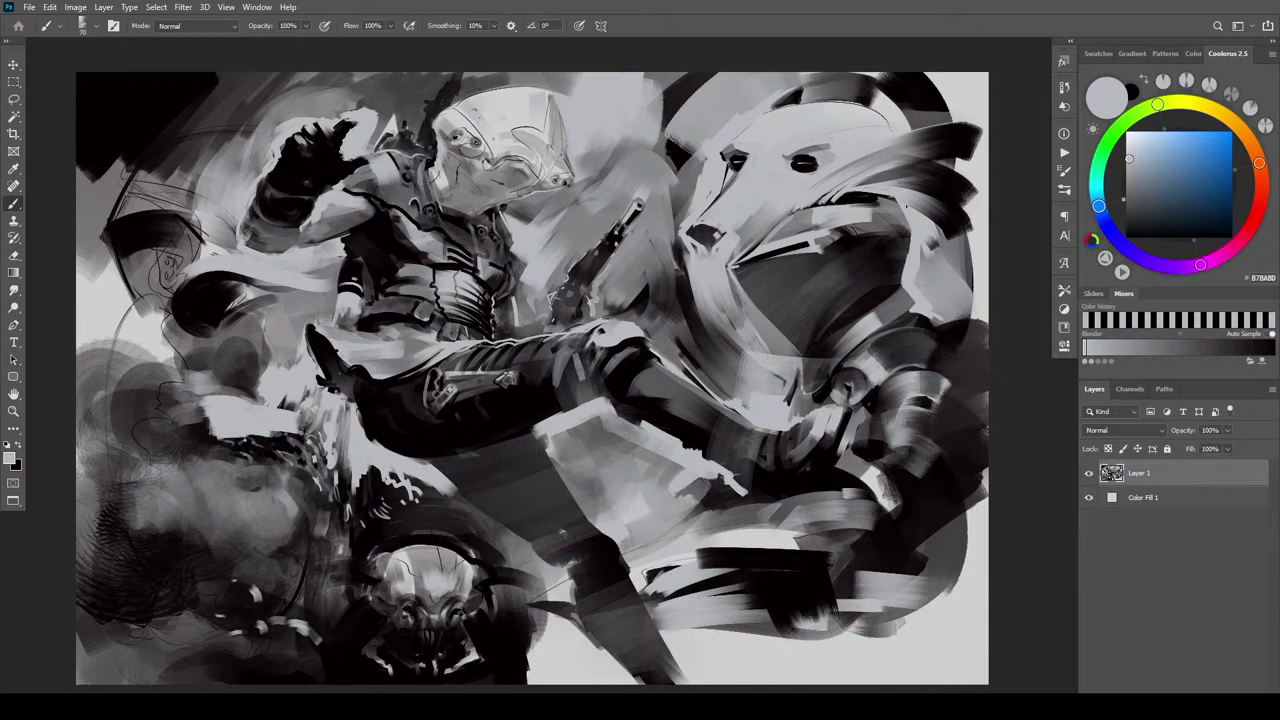
pyautogui.moveTo(882, 197)
pyautogui.mouseDown()
pyautogui.moveTo(904, 213)
pyautogui.moveTo(860, 205)
pyautogui.mouseUp()
# Enlarge the brush to 700 px and block light grey into the bear's hand and the area beside it
pyautogui.press(']')
pyautogui.press(']')
pyautogui.moveTo(819, 548)
pyautogui.mouseDown()
pyautogui.moveTo(802, 519)
pyautogui.moveTo(750, 502)
pyautogui.moveTo(890, 506)
pyautogui.moveTo(911, 526)
pyautogui.moveTo(924, 523)
pyautogui.moveTo(915, 510)
pyautogui.moveTo(902, 556)
pyautogui.mouseUp()
pyautogui.press(']')
pyautogui.press(']')
pyautogui.press(']')
pyautogui.press(']')
pyautogui.press(']')
pyautogui.press(']')
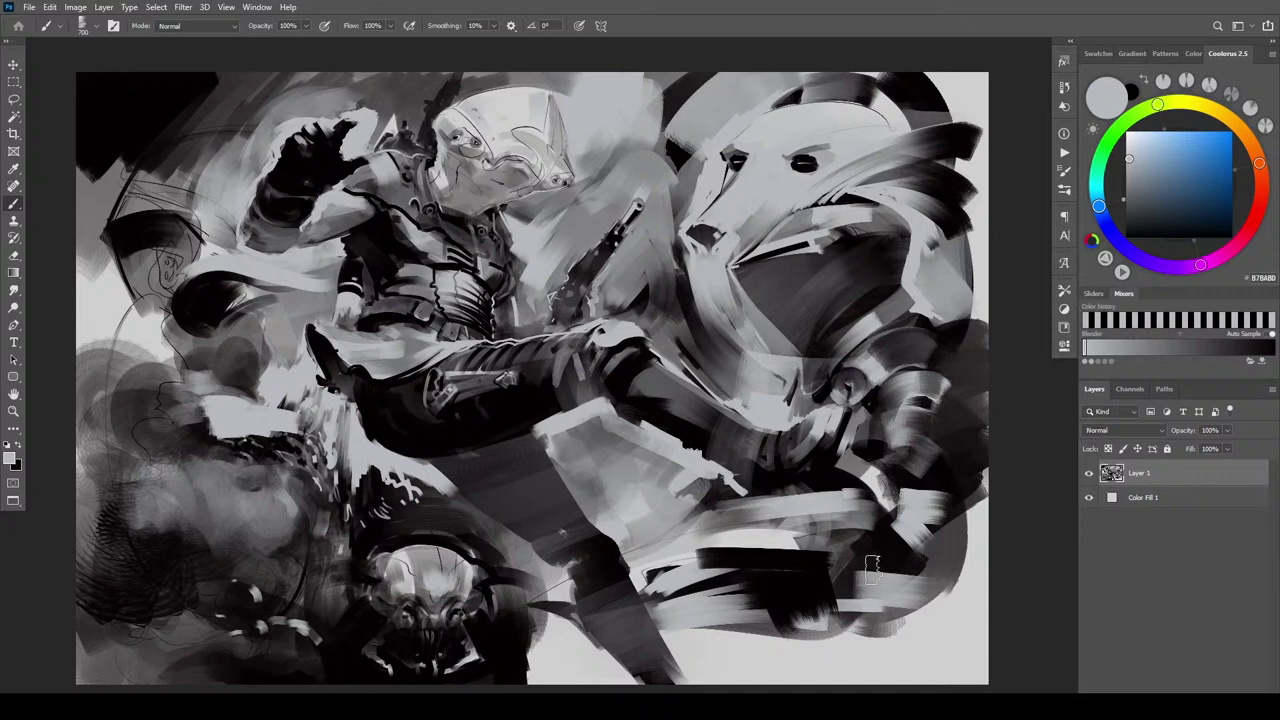
# Sample near-black and shape the outer contour of the bear's hand with dark strokes around its light patch
pyautogui.keyDown('alt'); pyautogui.click(881, 476); pyautogui.keyUp('alt')
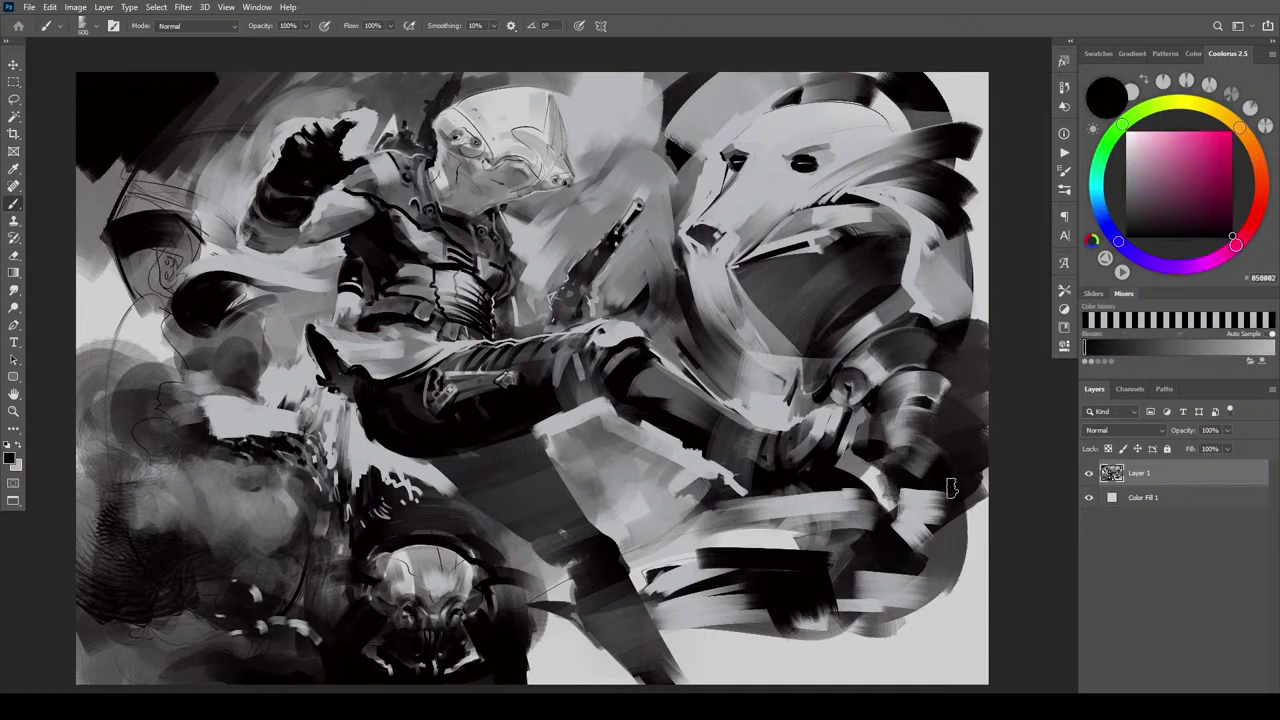
pyautogui.moveTo(912, 526); pyautogui.dragTo(940, 541)
pyautogui.press(']')
pyautogui.press(']')
pyautogui.press(']')
pyautogui.press(']')
pyautogui.press(']')
pyautogui.press(']')
pyautogui.press(']')
pyautogui.press(']')
pyautogui.moveTo(946, 493); pyautogui.dragTo(931, 566)
pyautogui.moveTo(950, 496); pyautogui.dragTo(955, 523)
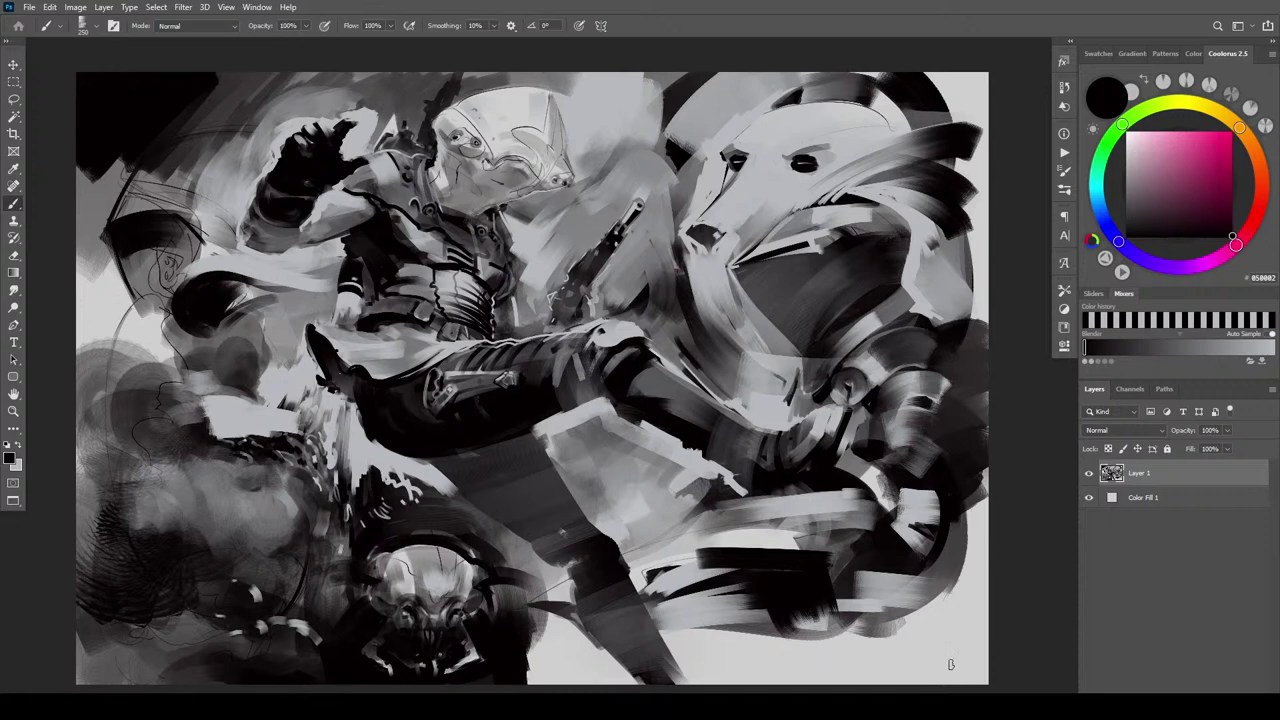
# Alternate between light grey and near-black to model the planes and finger divisions of the bear's hand
pyautogui.keyDown('alt'); pyautogui.click(951, 664); pyautogui.keyUp('alt')
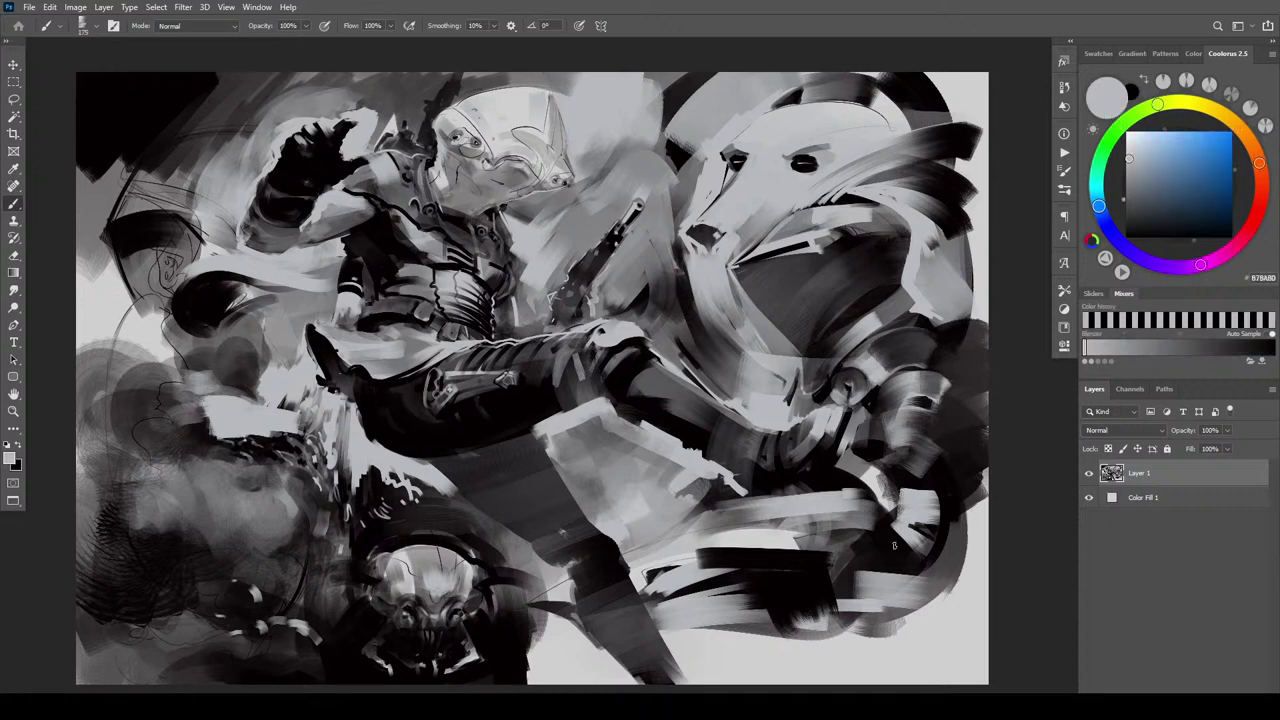
pyautogui.moveTo(920, 517)
pyautogui.mouseDown()
pyautogui.moveTo(1002, 458)
pyautogui.moveTo(975, 478)
pyautogui.moveTo(985, 409)
pyautogui.moveTo(900, 430)
pyautogui.moveTo(892, 502)
pyautogui.moveTo(952, 508)
pyautogui.moveTo(921, 548)
pyautogui.mouseUp()
pyautogui.hotkey('ctrl', 'z')
pyautogui.press('x')
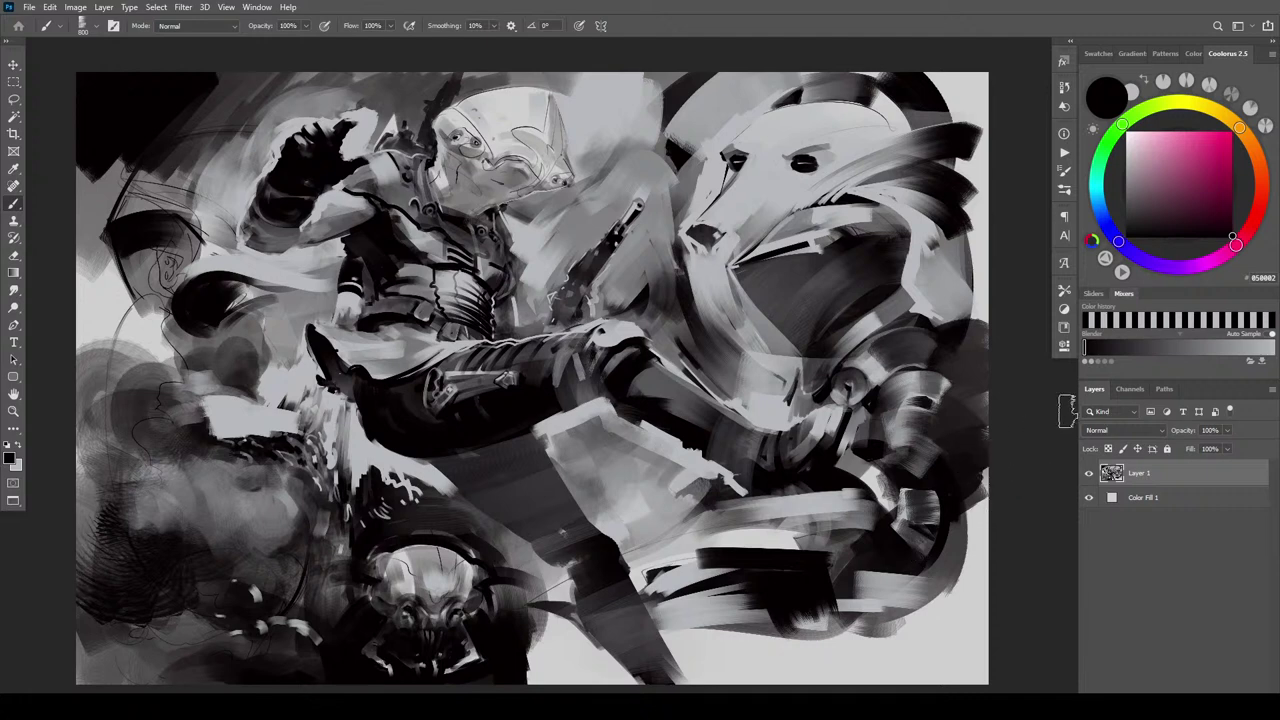
pyautogui.press('x')
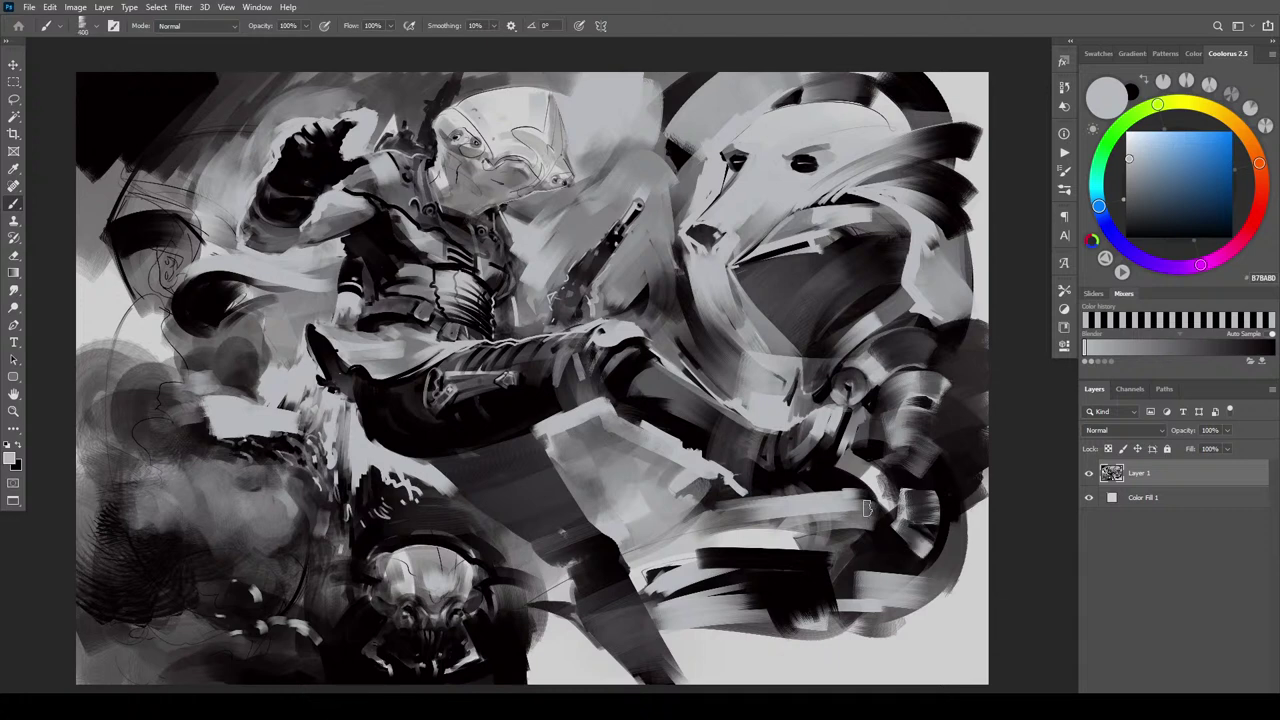
pyautogui.moveTo(903, 517); pyautogui.dragTo(935, 504)
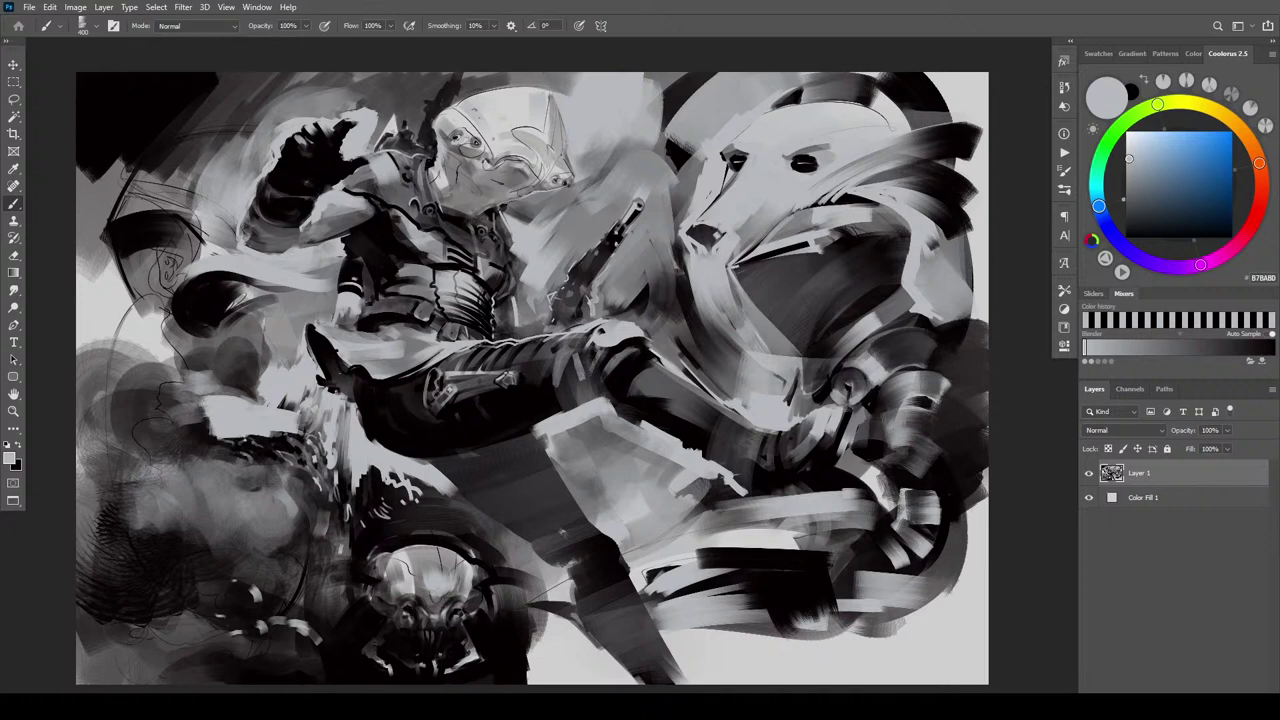
# Sample near-black and paint thin dark bands along the upper part of the pale forearm beside the hand
pyautogui.keyDown('alt'); pyautogui.click(862, 540); pyautogui.keyUp('alt')
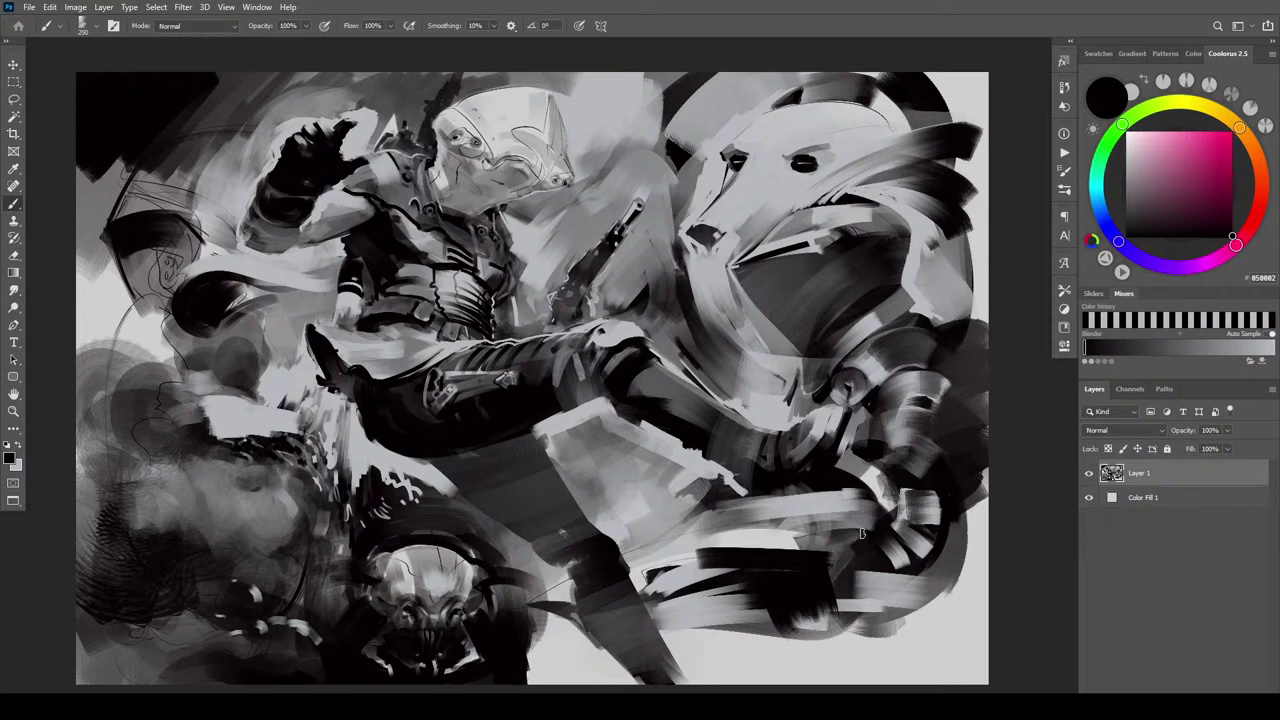
pyautogui.moveTo(856, 534); pyautogui.dragTo(716, 514)
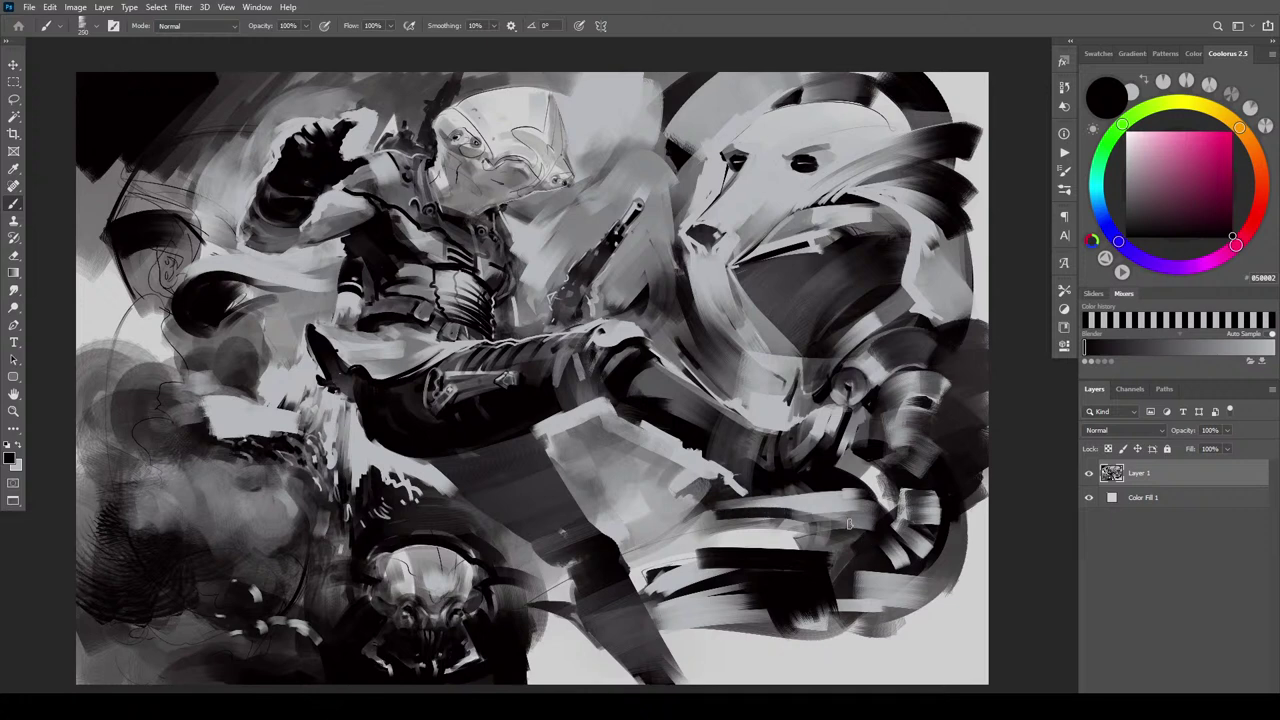
pyautogui.moveTo(862, 524)
pyautogui.mouseDown()
pyautogui.moveTo(800, 503)
pyautogui.moveTo(696, 509)
pyautogui.mouseUp()
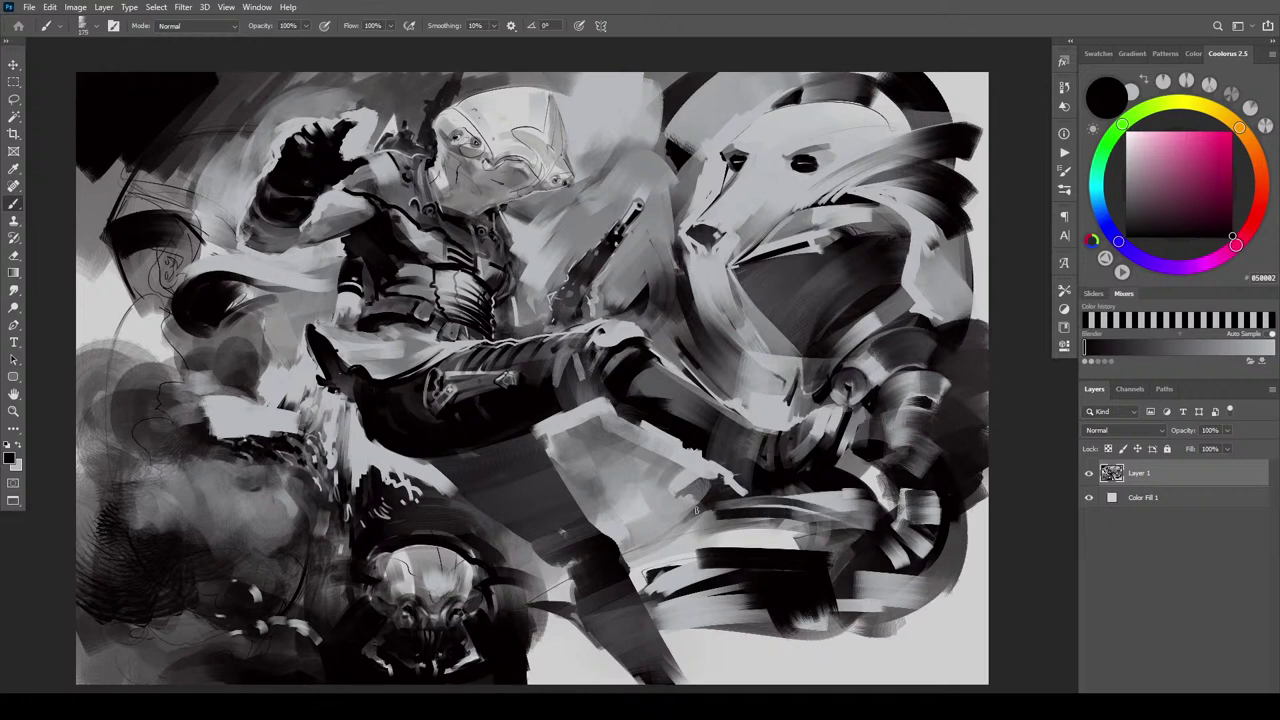
pyautogui.moveTo(870, 518); pyautogui.dragTo(771, 494)
pyautogui.hotkey('ctrl', 'z')
pyautogui.moveTo(869, 516)
pyautogui.mouseDown()
pyautogui.moveTo(722, 508)
pyautogui.moveTo(869, 506)
pyautogui.moveTo(805, 492)
pyautogui.mouseUp()
# Extend the dark bands across the lower part of the forearm, tapering them toward its far end
pyautogui.moveTo(785, 526)
pyautogui.mouseDown()
pyautogui.moveTo(737, 520)
pyautogui.moveTo(675, 541)
pyautogui.mouseUp()
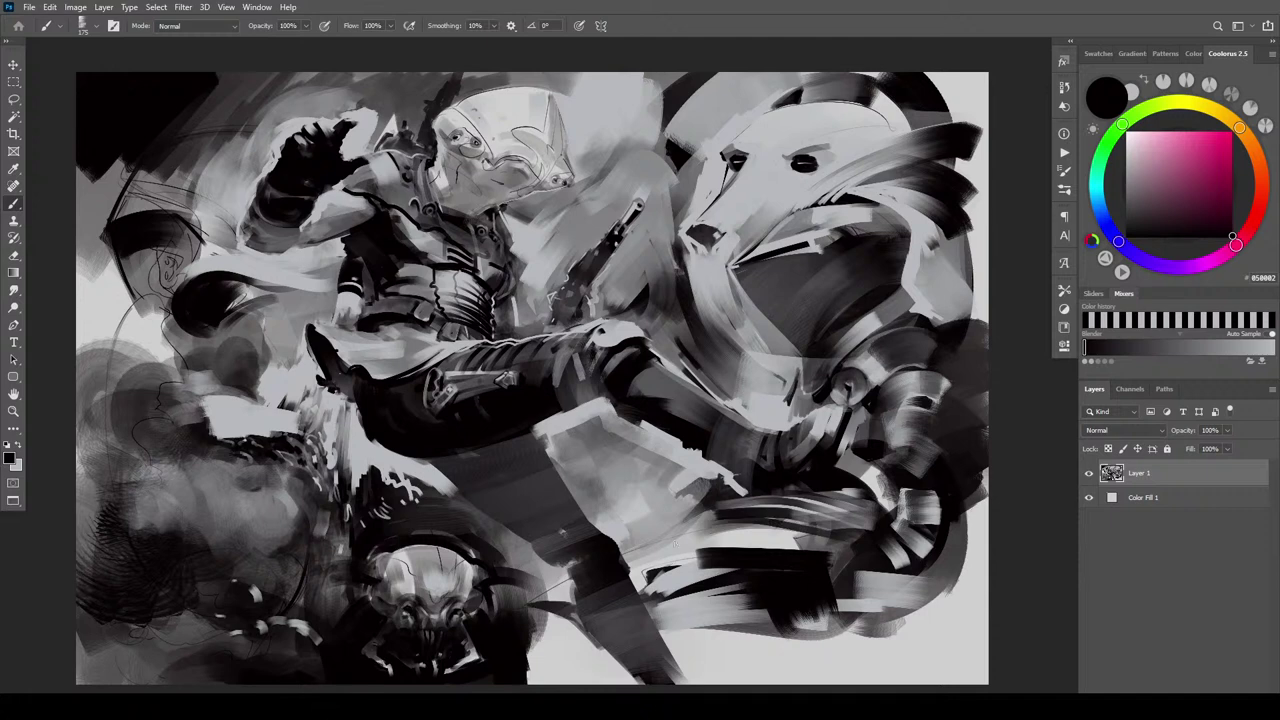
pyautogui.moveTo(849, 549); pyautogui.dragTo(746, 547)
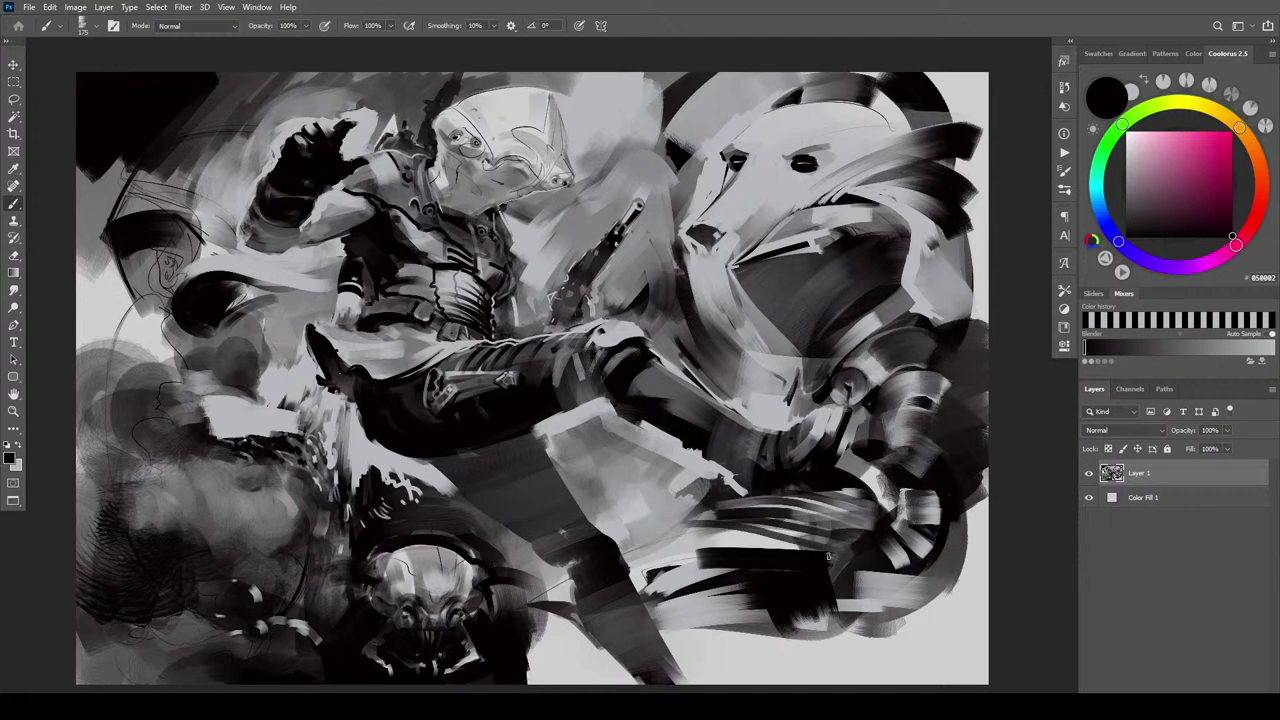
pyautogui.moveTo(828, 556); pyautogui.dragTo(688, 531)
pyautogui.moveTo(766, 553); pyautogui.dragTo(690, 535)
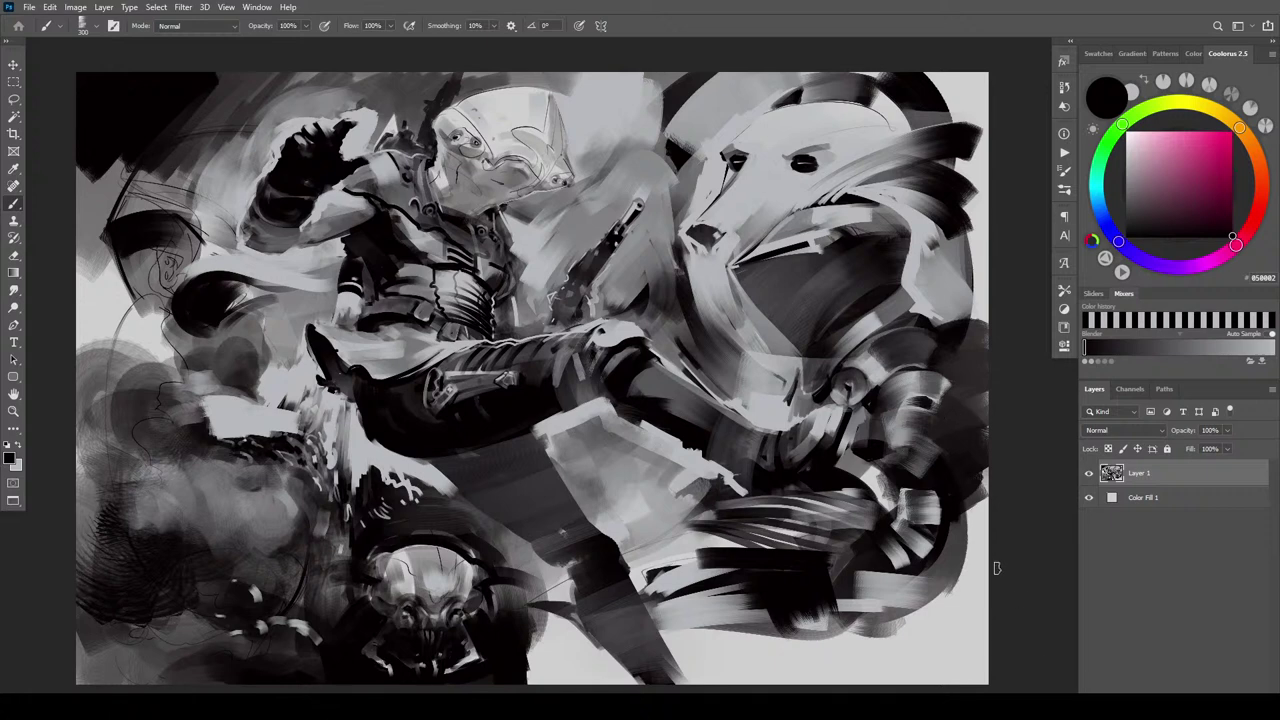
# Sample light grey to trim the far end of the striped forearm, and undo the extra highlight strokes
pyautogui.keyDown('alt'); pyautogui.click(783, 368); pyautogui.keyUp('alt')
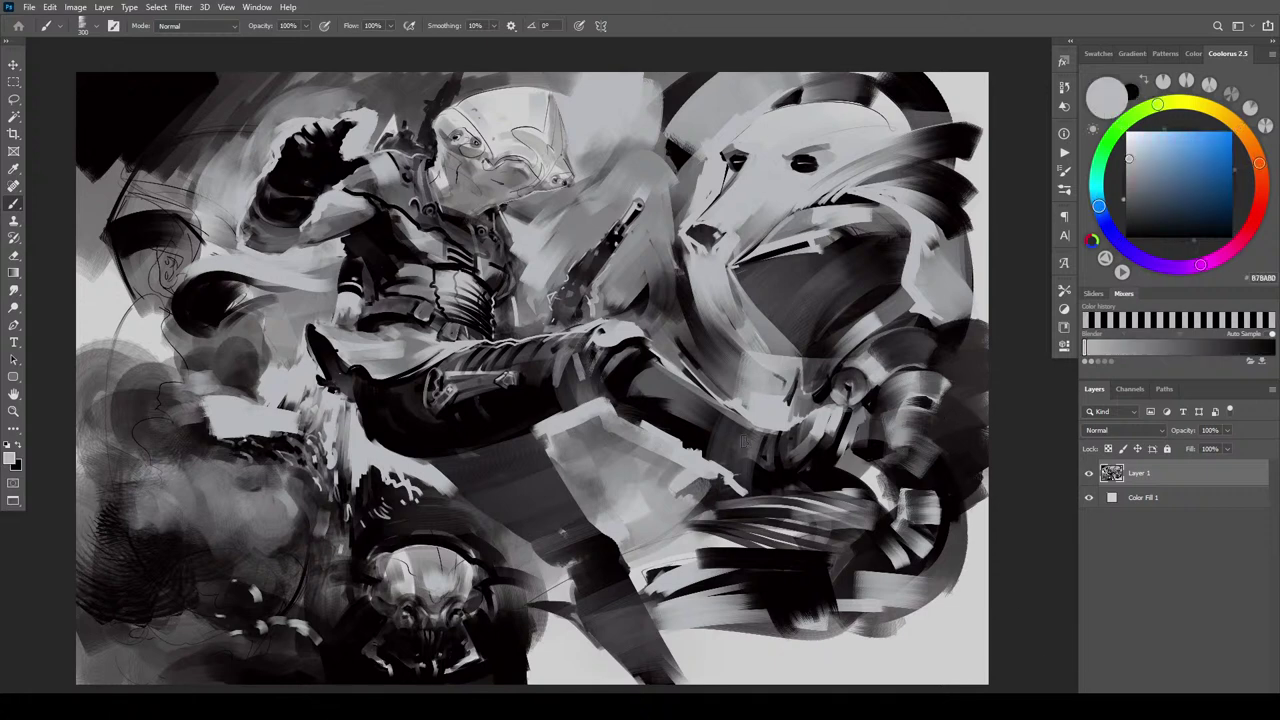
pyautogui.moveTo(708, 503); pyautogui.dragTo(705, 533)
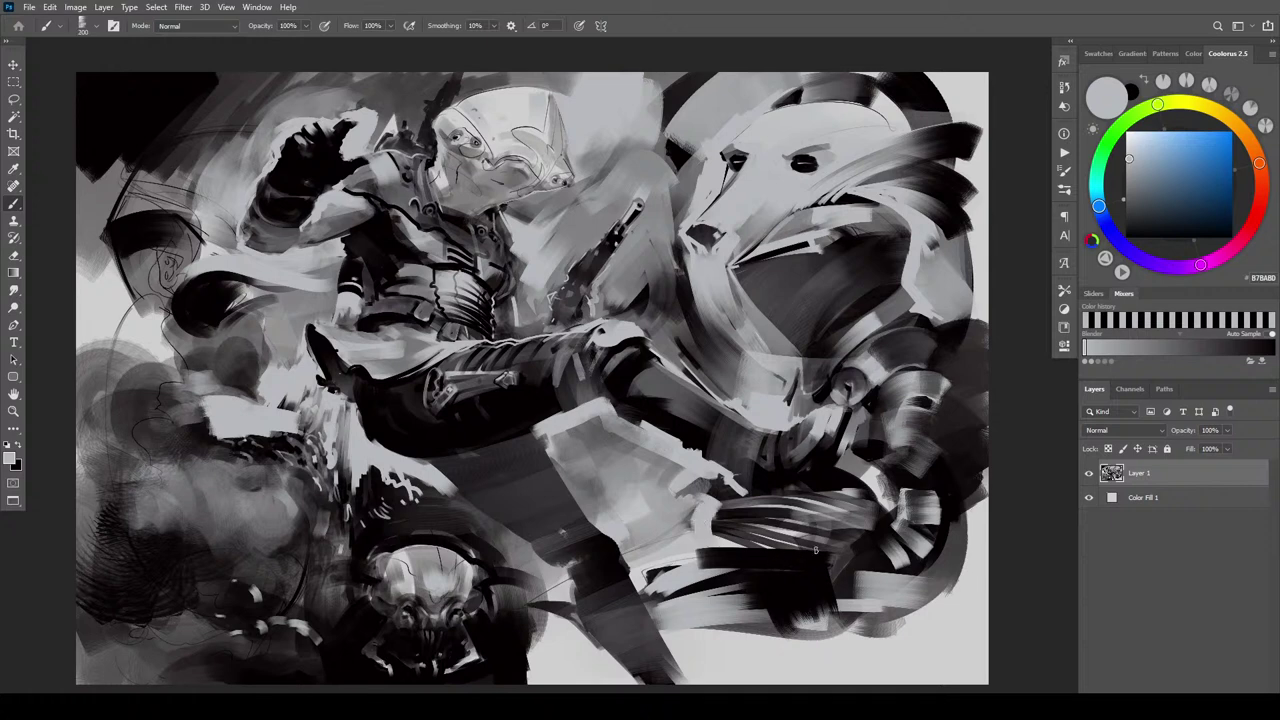
pyautogui.moveTo(722, 519); pyautogui.dragTo(778, 509)
pyautogui.hotkey('ctrl', 'z')
pyautogui.hotkey('ctrl', 'z')
# Paint light-grey highlights between the forearm's dark stripes and along its lower edge
pyautogui.press(']')
pyautogui.moveTo(828, 527)
pyautogui.mouseDown()
pyautogui.moveTo(766, 516)
pyautogui.moveTo(780, 540)
pyautogui.mouseUp()
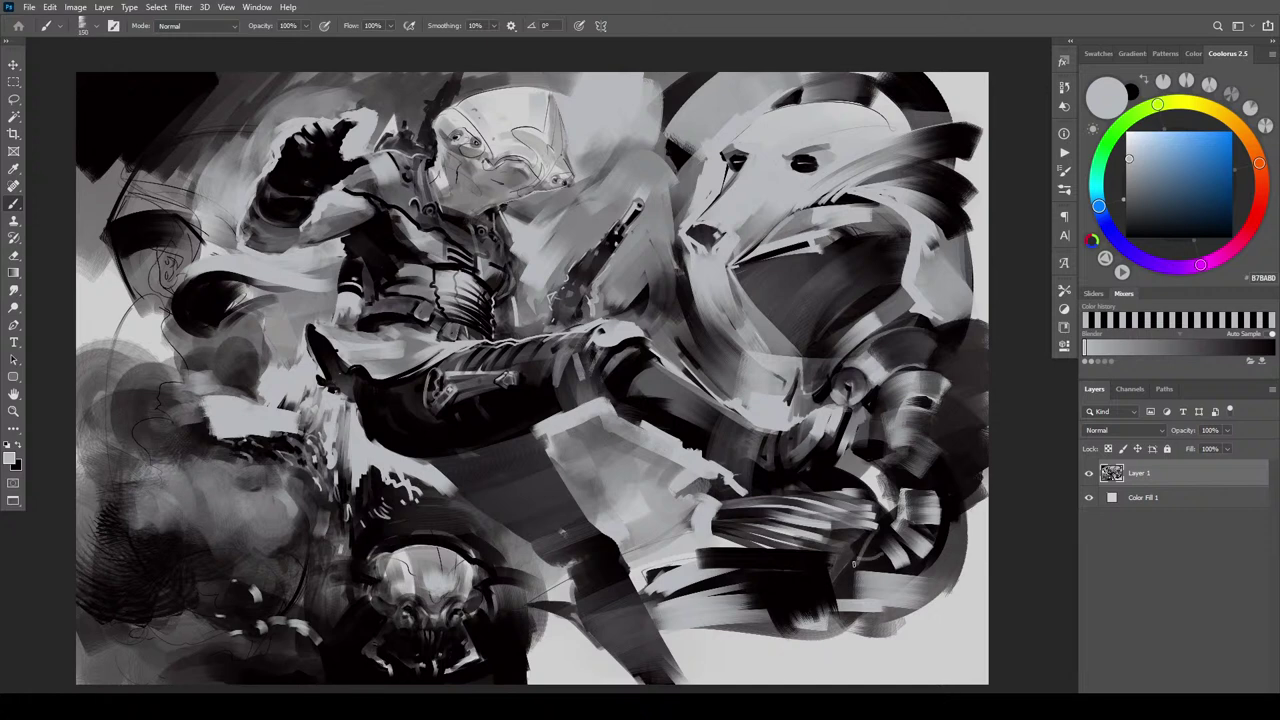
pyautogui.moveTo(711, 551); pyautogui.dragTo(858, 553)
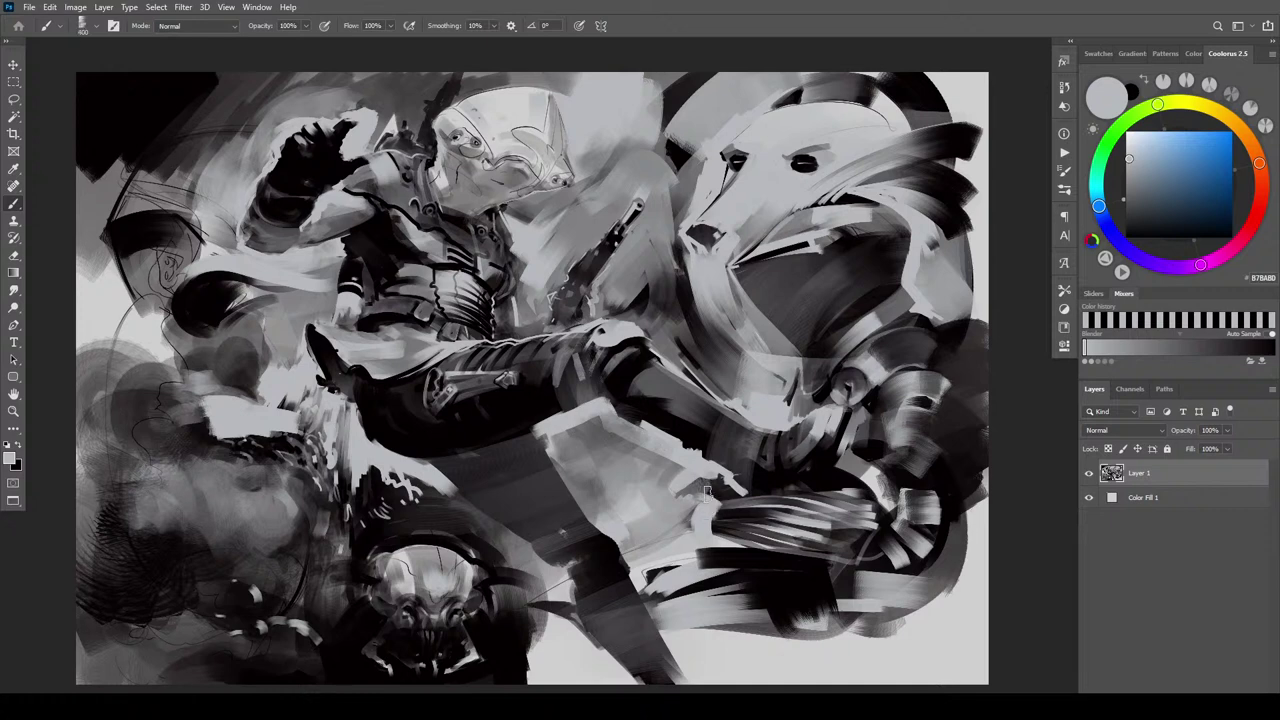
# Sample near-black and block in a dark fist shape beyond the far end of the striped forearm
pyautogui.keyDown('alt'); pyautogui.click(706, 498); pyautogui.keyUp('alt')
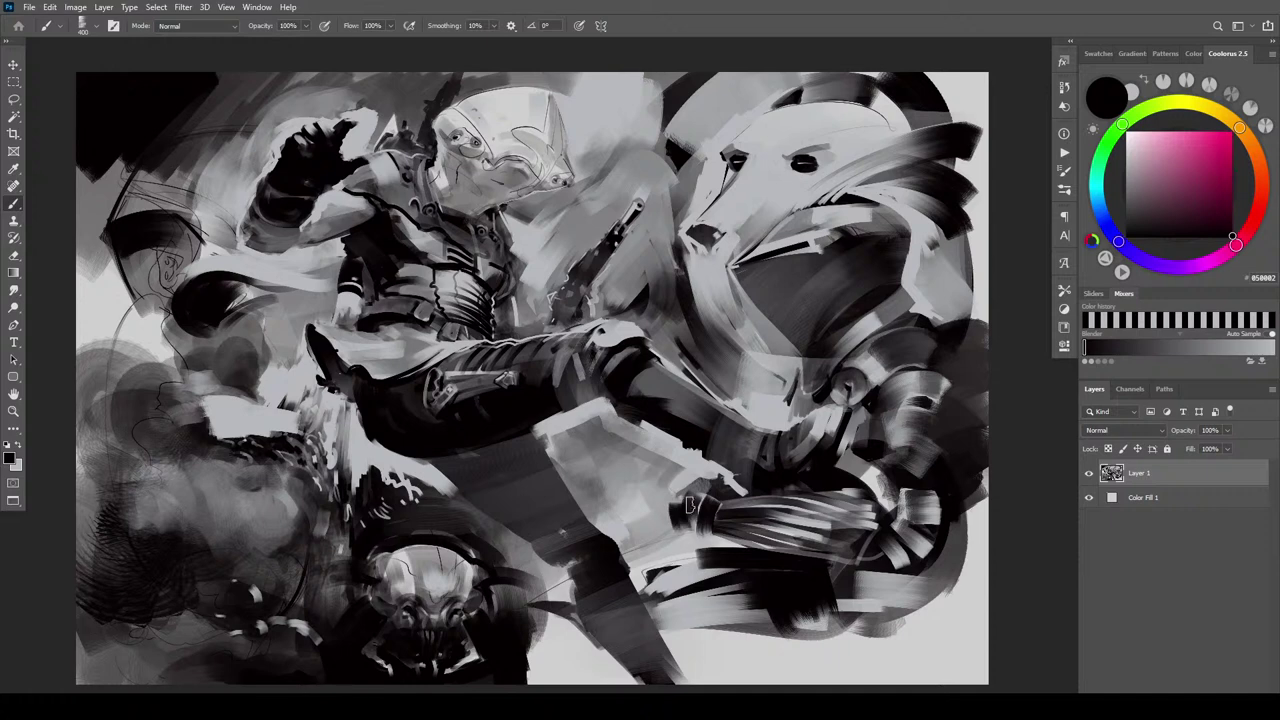
pyautogui.moveTo(708, 498); pyautogui.dragTo(661, 497)
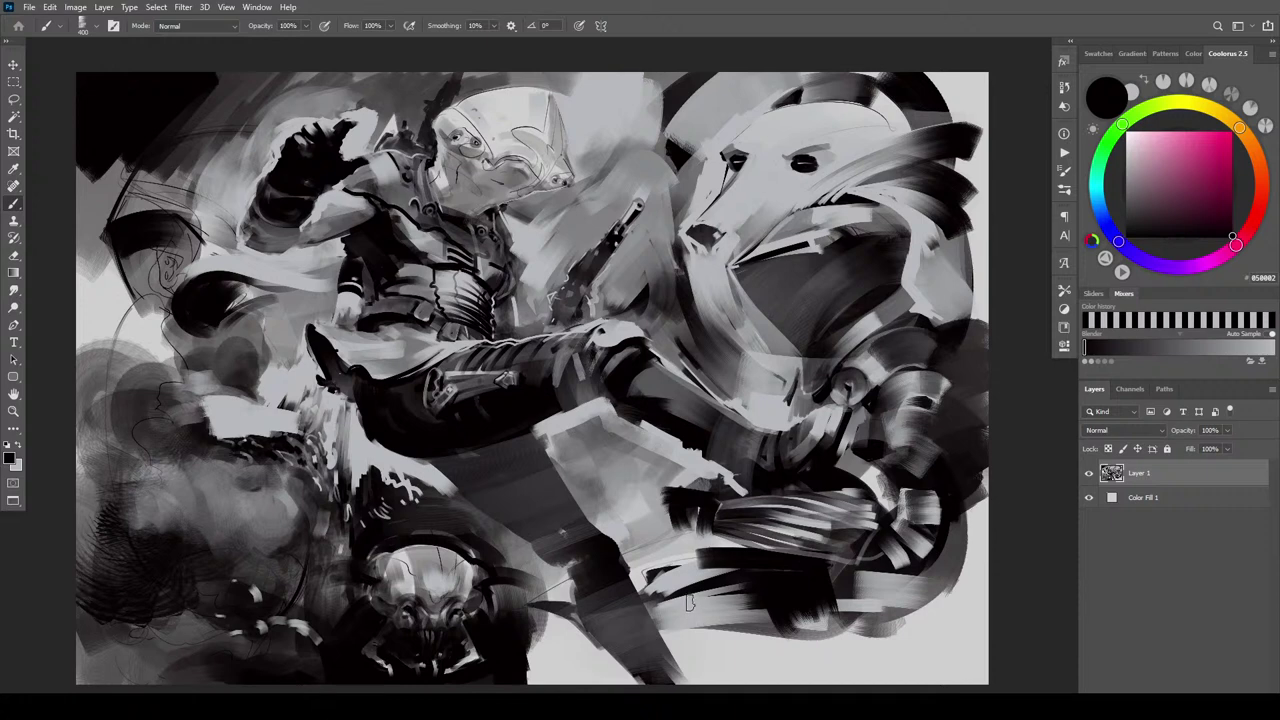
pyautogui.press('[')
pyautogui.press(']')
pyautogui.press(']')
pyautogui.press(']')
pyautogui.press(']')
pyautogui.moveTo(672, 502); pyautogui.dragTo(641, 512)
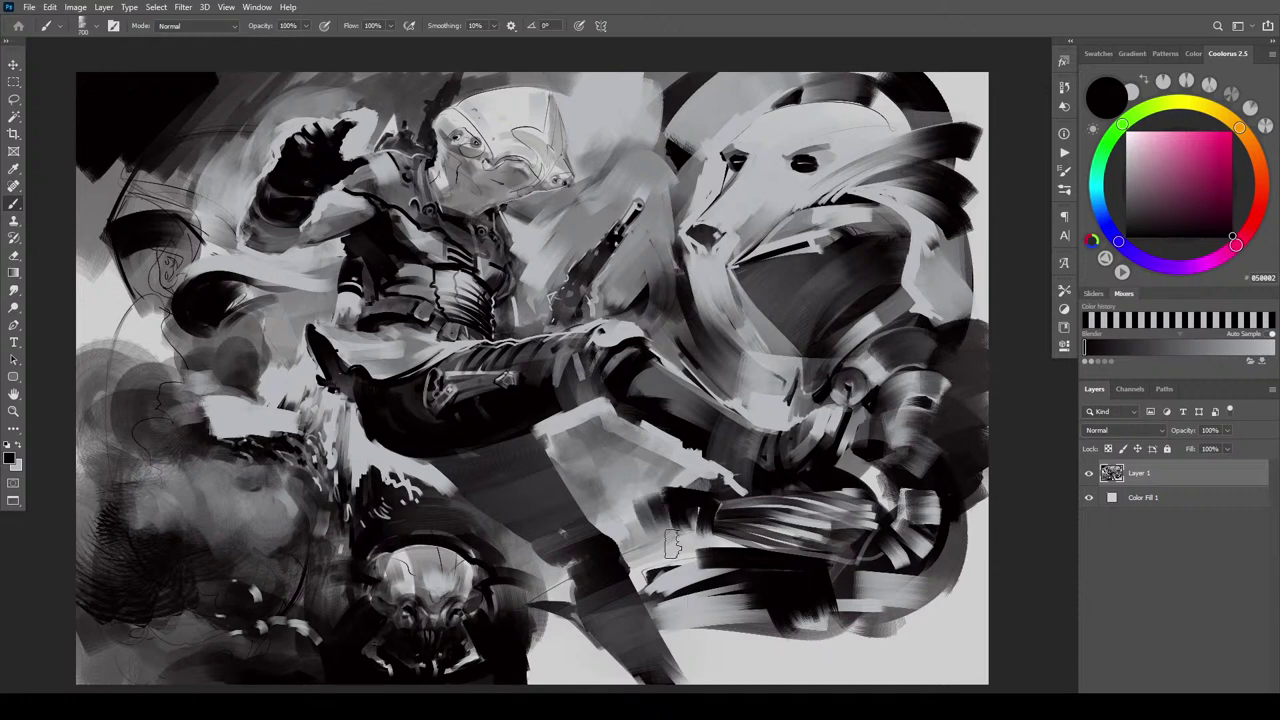
pyautogui.press('[')
pyautogui.press('[')
pyautogui.press('[')
pyautogui.press('[')
pyautogui.moveTo(659, 485)
pyautogui.mouseDown()
pyautogui.moveTo(652, 497)
pyautogui.moveTo(662, 481)
pyautogui.mouseUp()
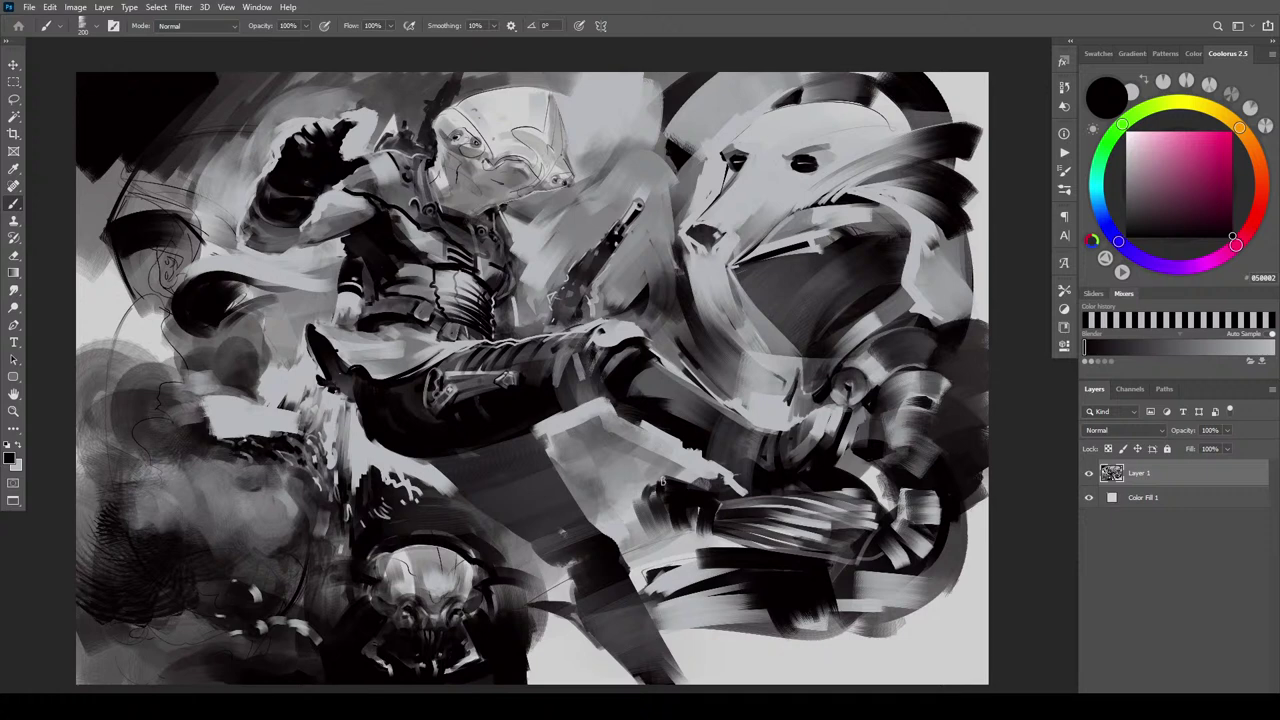
# Paint light-grey bands across the dark fist shape and tone them down with sampled near-black
pyautogui.keyDown('alt'); pyautogui.click(687, 469); pyautogui.keyUp('alt')
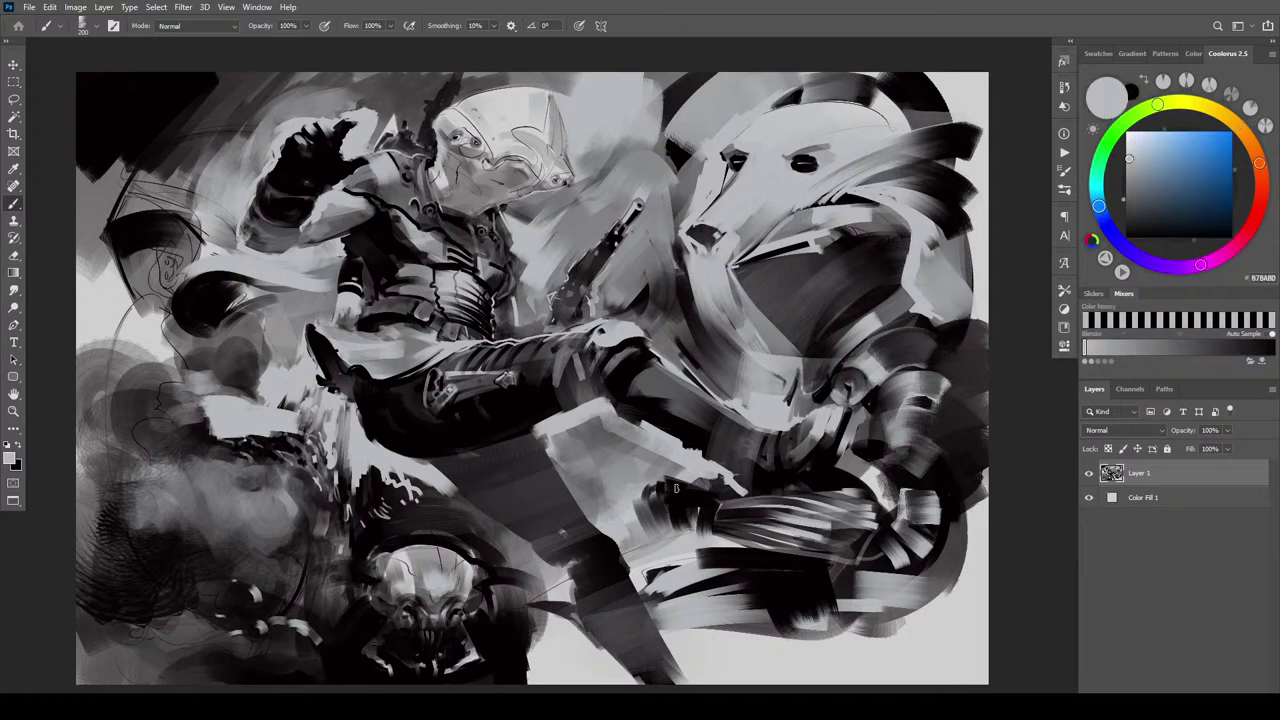
pyautogui.moveTo(672, 486); pyautogui.dragTo(716, 495)
pyautogui.press(']')
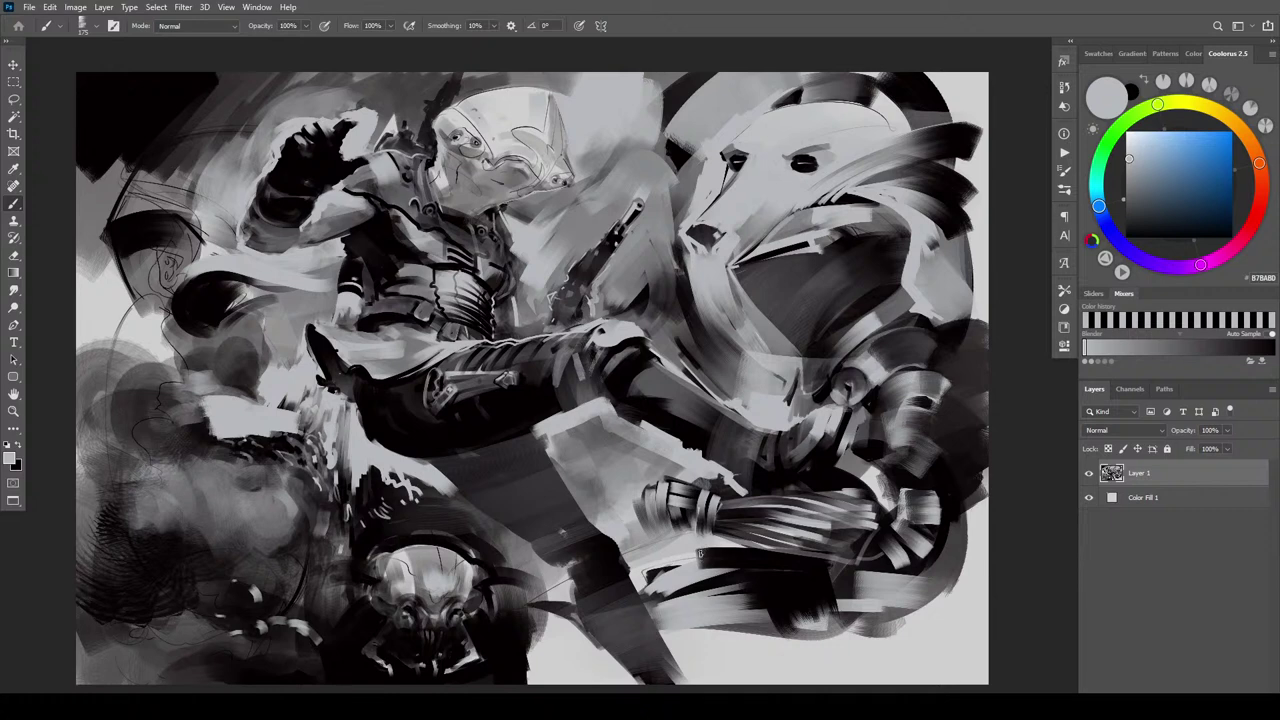
pyautogui.keyDown('alt'); pyautogui.click(699, 545); pyautogui.keyUp('alt')
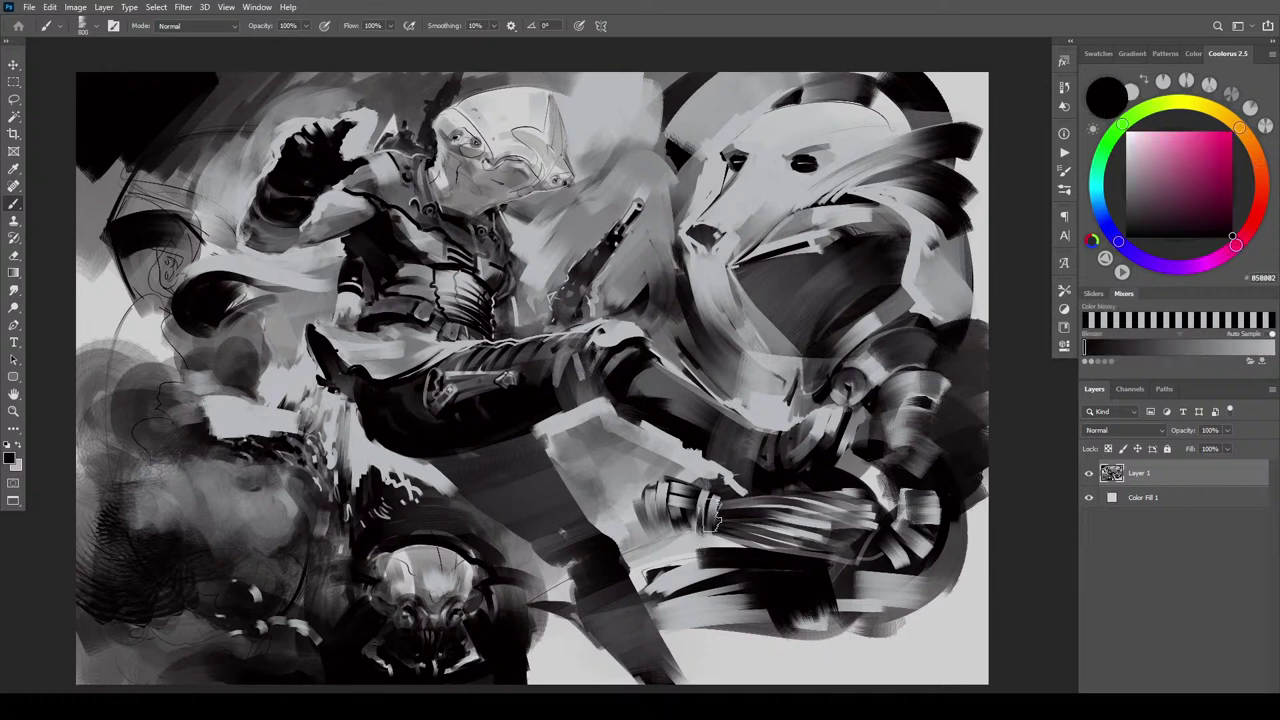
pyautogui.moveTo(672, 500)
pyautogui.mouseDown()
pyautogui.moveTo(708, 506)
pyautogui.moveTo(650, 502)
pyautogui.mouseUp()
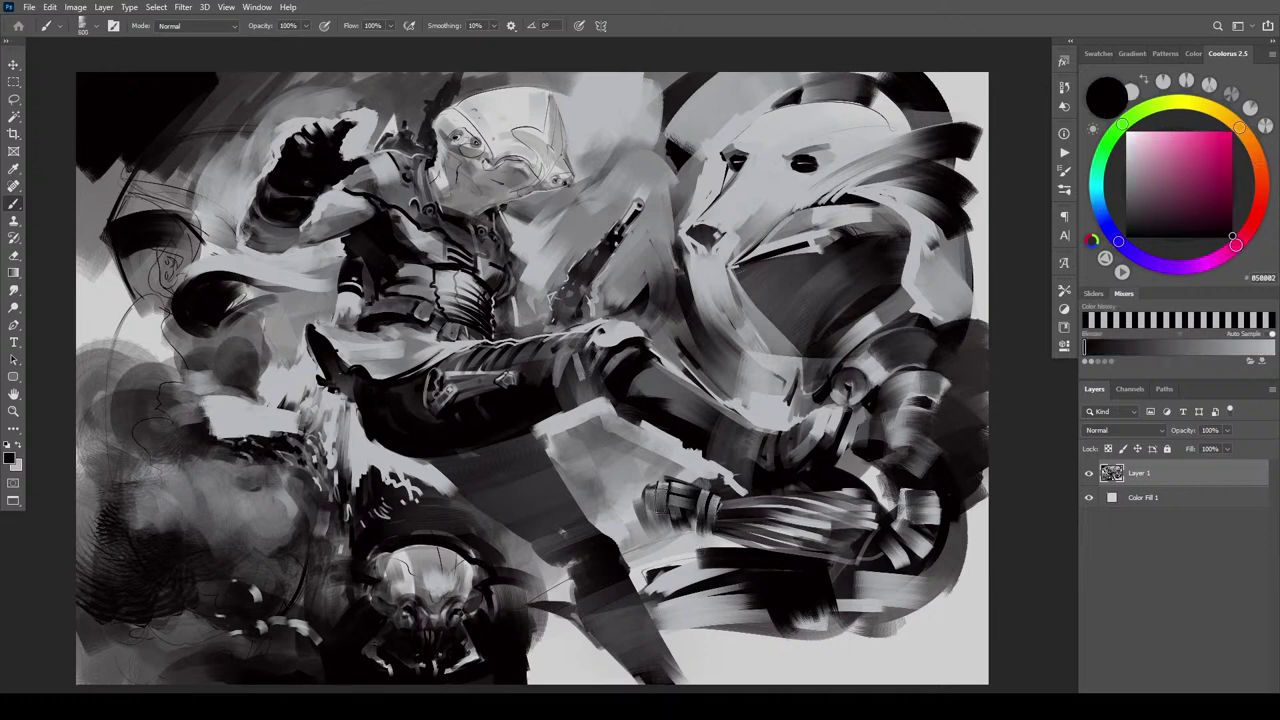
# Sample light grey and paint over the dark fist shape beyond the forearm with progressively larger strokes
pyautogui.press('[')
pyautogui.press('[')
pyautogui.press('[')
pyautogui.keyDown('alt'); pyautogui.click(706, 434); pyautogui.keyUp('alt')
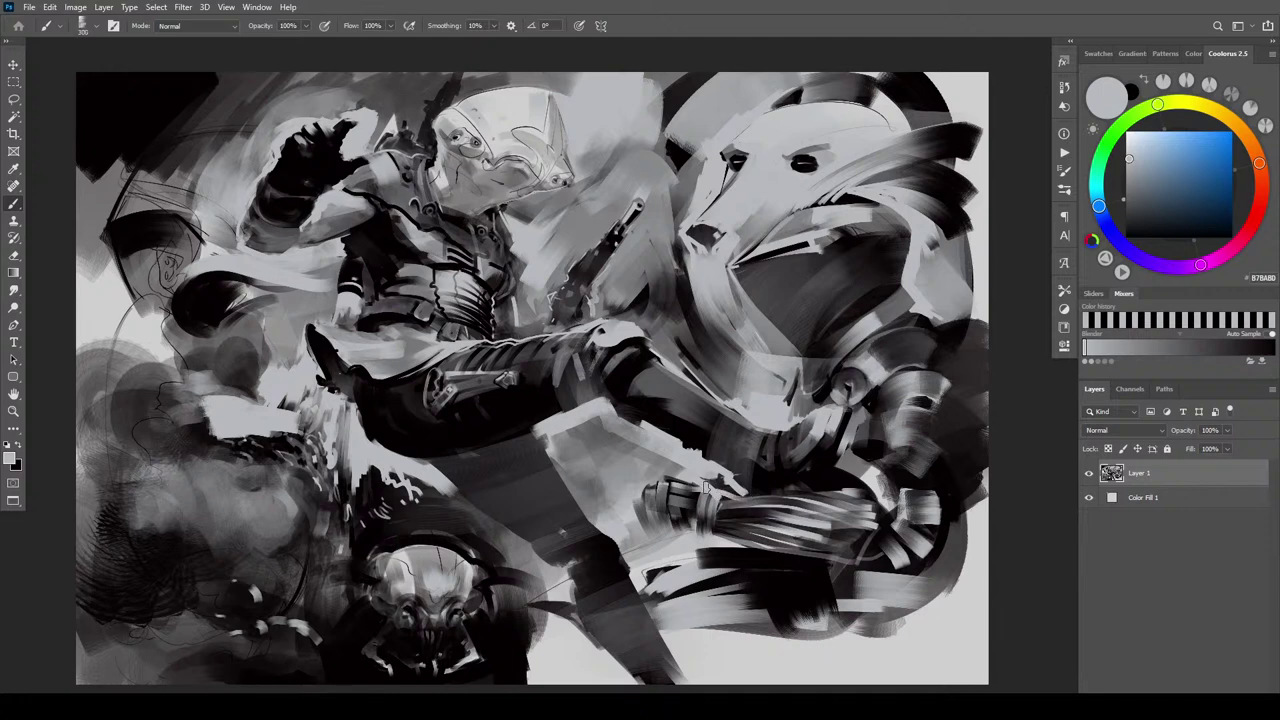
pyautogui.moveTo(705, 487)
pyautogui.mouseDown()
pyautogui.moveTo(655, 486)
pyautogui.moveTo(688, 492)
pyautogui.moveTo(672, 477)
pyautogui.mouseUp()
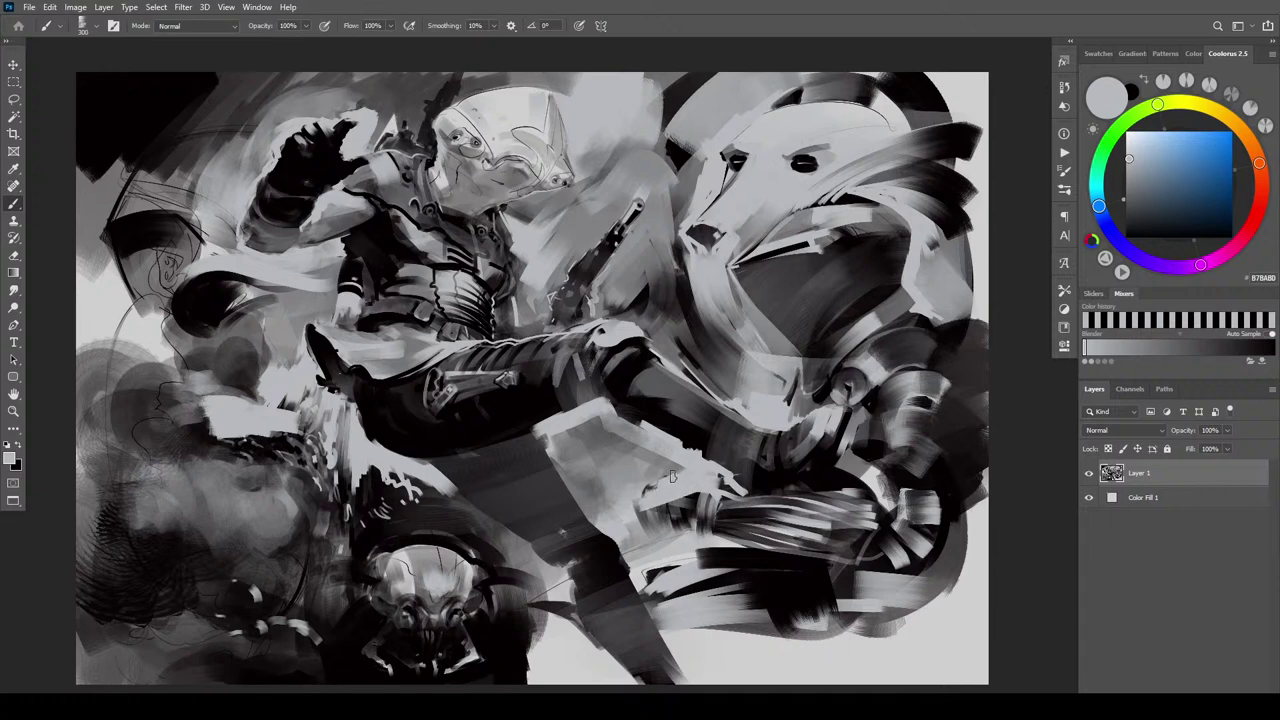
pyautogui.press(']')
pyautogui.press(']')
pyautogui.press(']')
pyautogui.press(']')
pyautogui.press(']')
pyautogui.press(']')
pyautogui.press(']')
pyautogui.press(']')
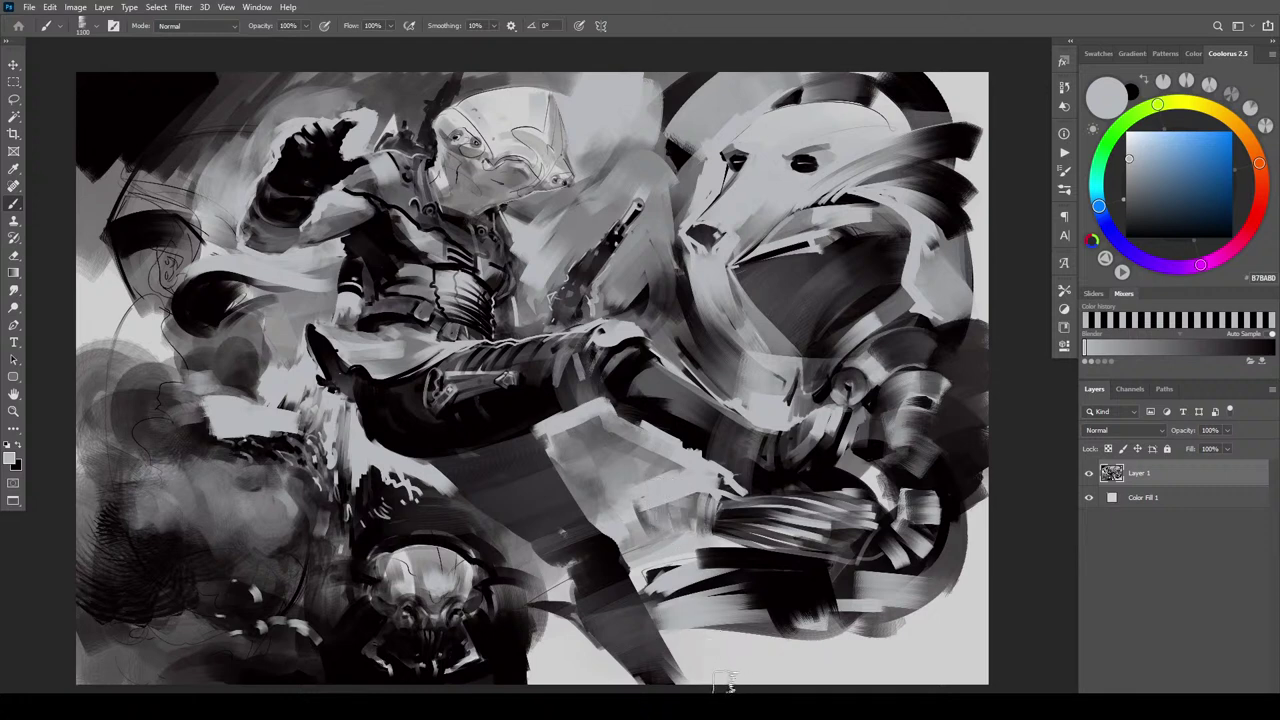
# Swap to near-black and lay in a thin diagonal blade across the pale cloth, plus dark hilt strokes on the bear's lower chest
pyautogui.press('[')
pyautogui.press('[')
pyautogui.press('x')
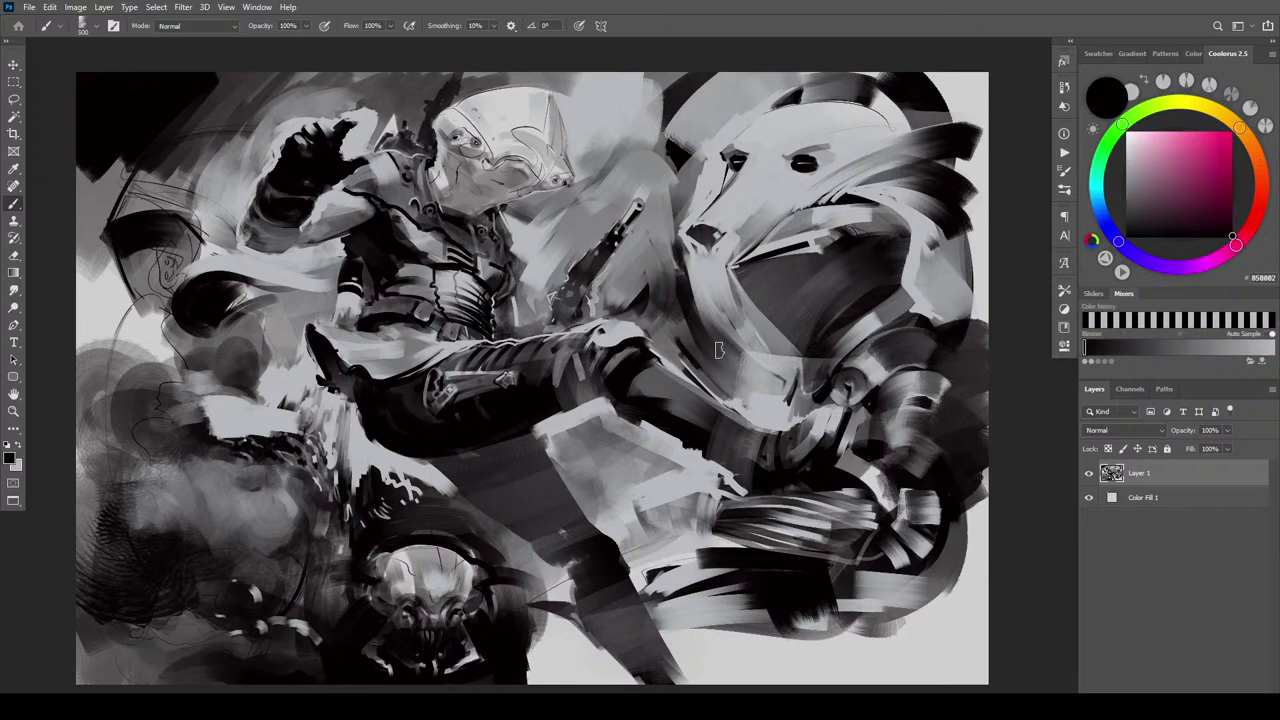
pyautogui.press('[')
pyautogui.press('[')
pyautogui.press('[')
pyautogui.press('[')
pyautogui.moveTo(484, 544); pyautogui.dragTo(655, 446)
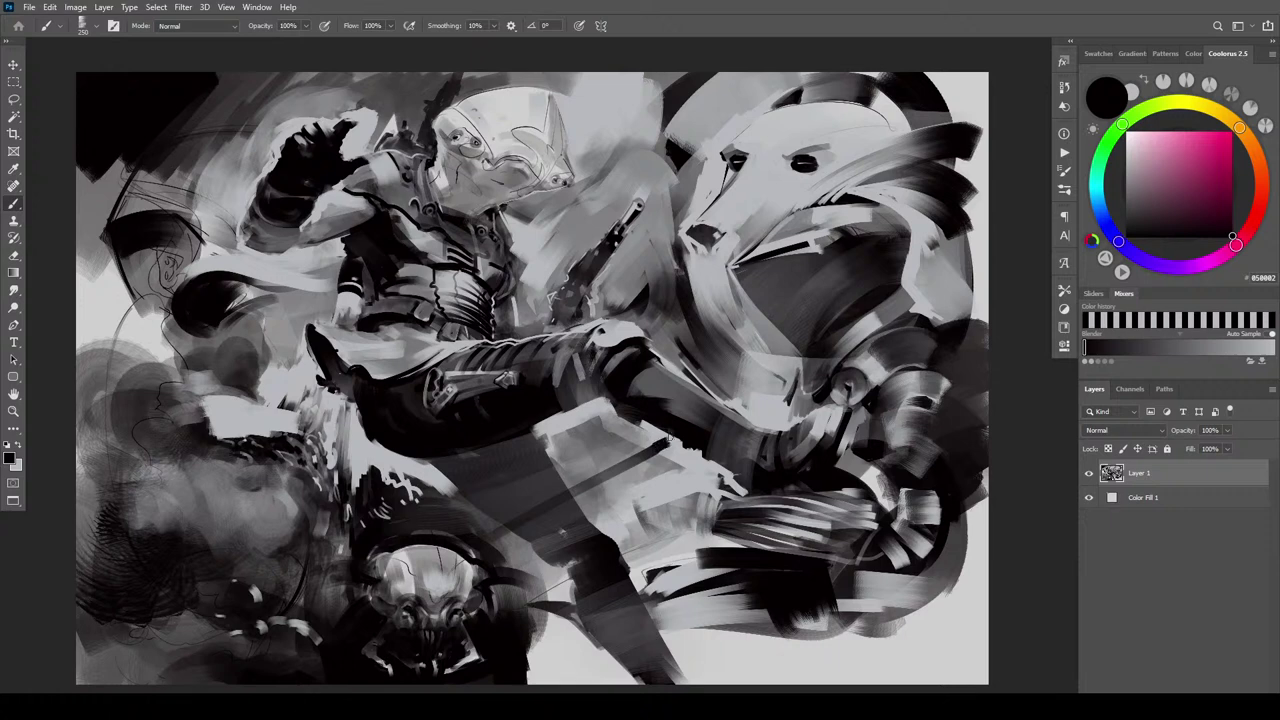
pyautogui.moveTo(718, 398)
pyautogui.mouseDown()
pyautogui.moveTo(796, 356)
pyautogui.moveTo(790, 369)
pyautogui.mouseUp()
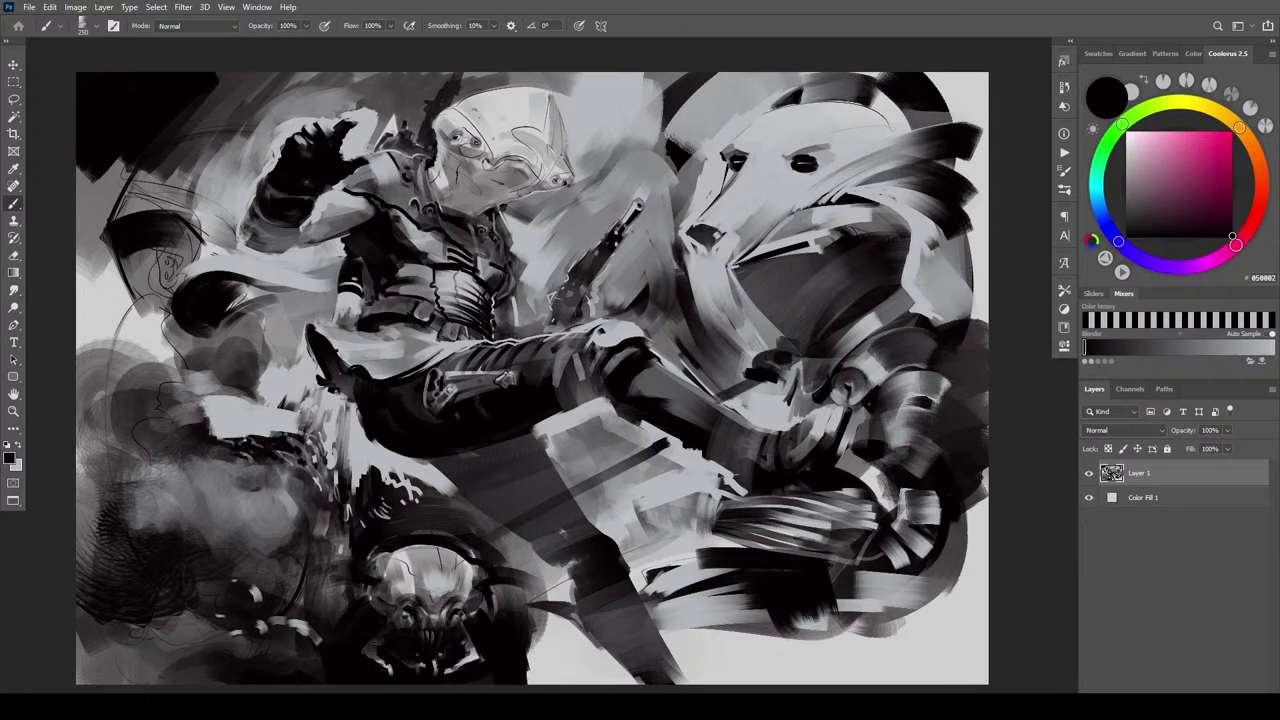
# Darken the pale area behind the bear's jaw and above its shoulder with broad near-black strokes
pyautogui.moveTo(919, 290)
pyautogui.mouseDown()
pyautogui.moveTo(906, 308)
pyautogui.moveTo(933, 286)
pyautogui.moveTo(922, 306)
pyautogui.moveTo(938, 264)
pyautogui.moveTo(916, 298)
pyautogui.moveTo(938, 268)
pyautogui.moveTo(944, 305)
pyautogui.mouseUp()
pyautogui.press(']')
pyautogui.press(']')
pyautogui.press(']')
pyautogui.press(']')
pyautogui.press(']')
pyautogui.press(']')
pyautogui.press(']')
pyautogui.press(']')
pyautogui.press(']')
pyautogui.press(']')
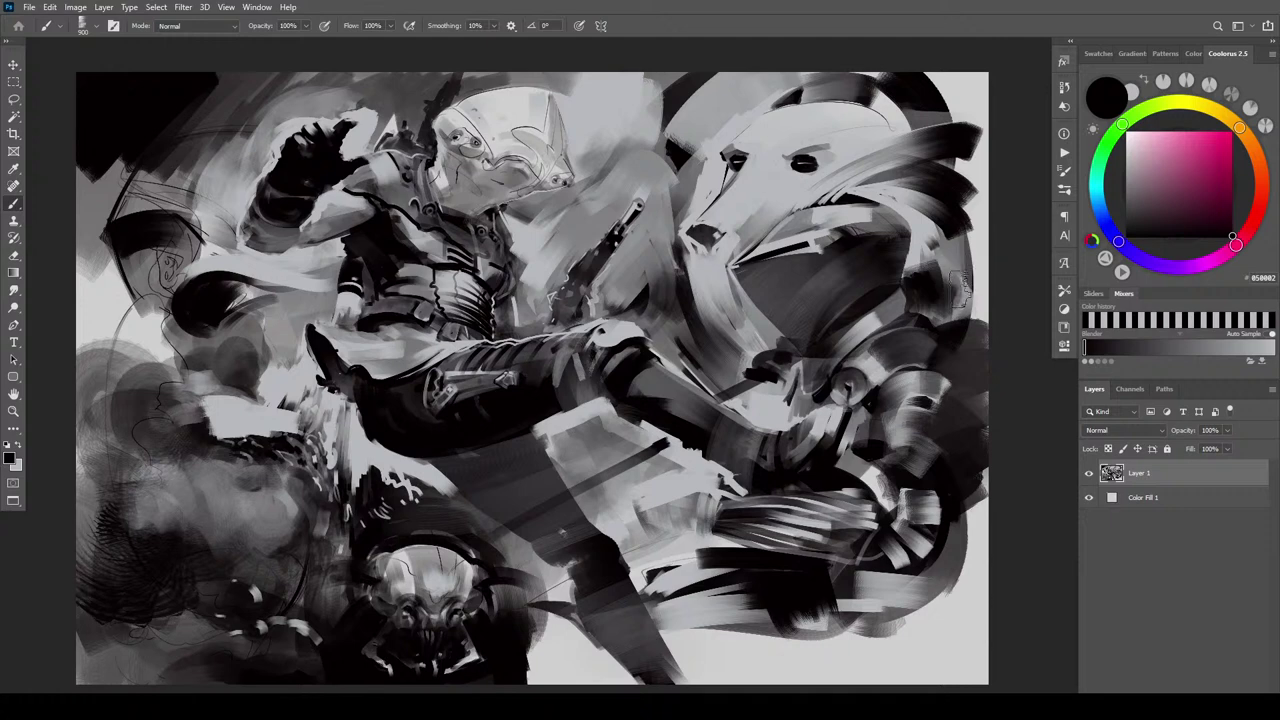
# Sample light grey and paint thin highlights along the diagonal blade and its upper end at the bear's chest
pyautogui.keyDown('alt'); pyautogui.click(950, 305); pyautogui.keyUp('alt')
pyautogui.moveTo(770, 365); pyautogui.dragTo(762, 376)
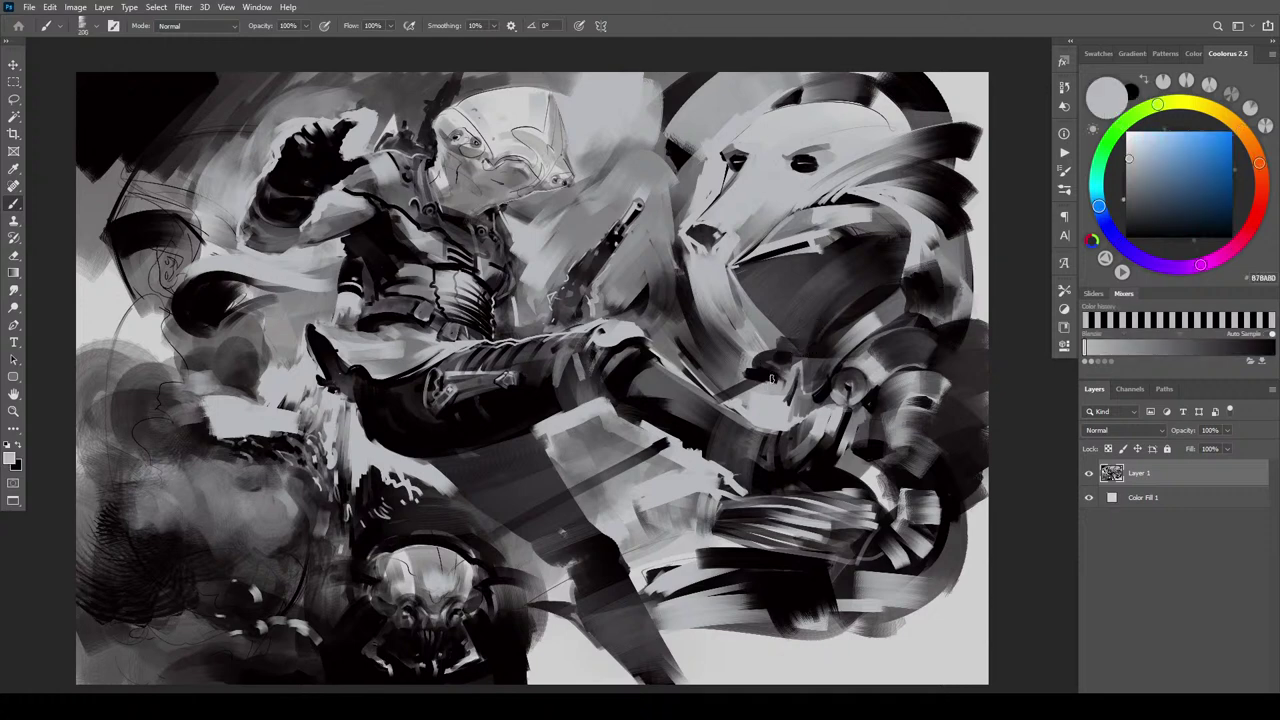
pyautogui.moveTo(761, 375)
pyautogui.mouseDown()
pyautogui.moveTo(776, 379)
pyautogui.moveTo(726, 401)
pyautogui.mouseUp()
pyautogui.moveTo(652, 449); pyautogui.dragTo(512, 531)
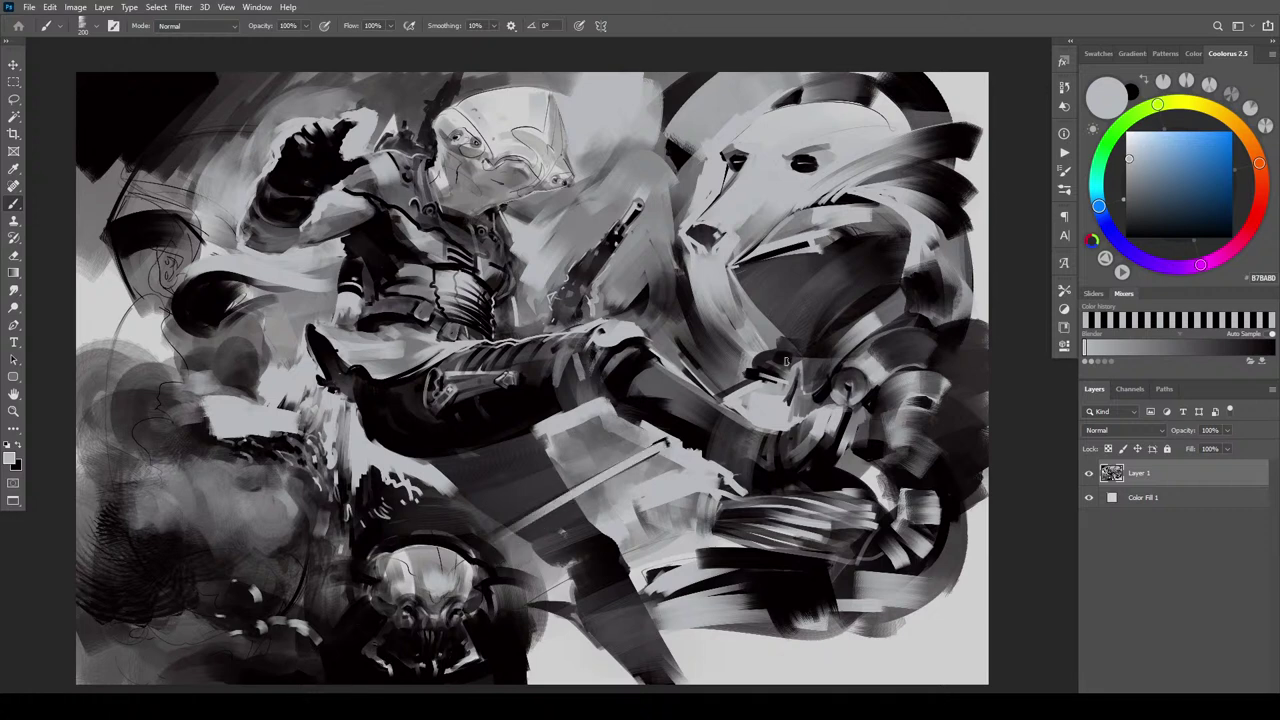
pyautogui.moveTo(750, 380); pyautogui.dragTo(722, 393)
pyautogui.moveTo(650, 442); pyautogui.dragTo(538, 508)
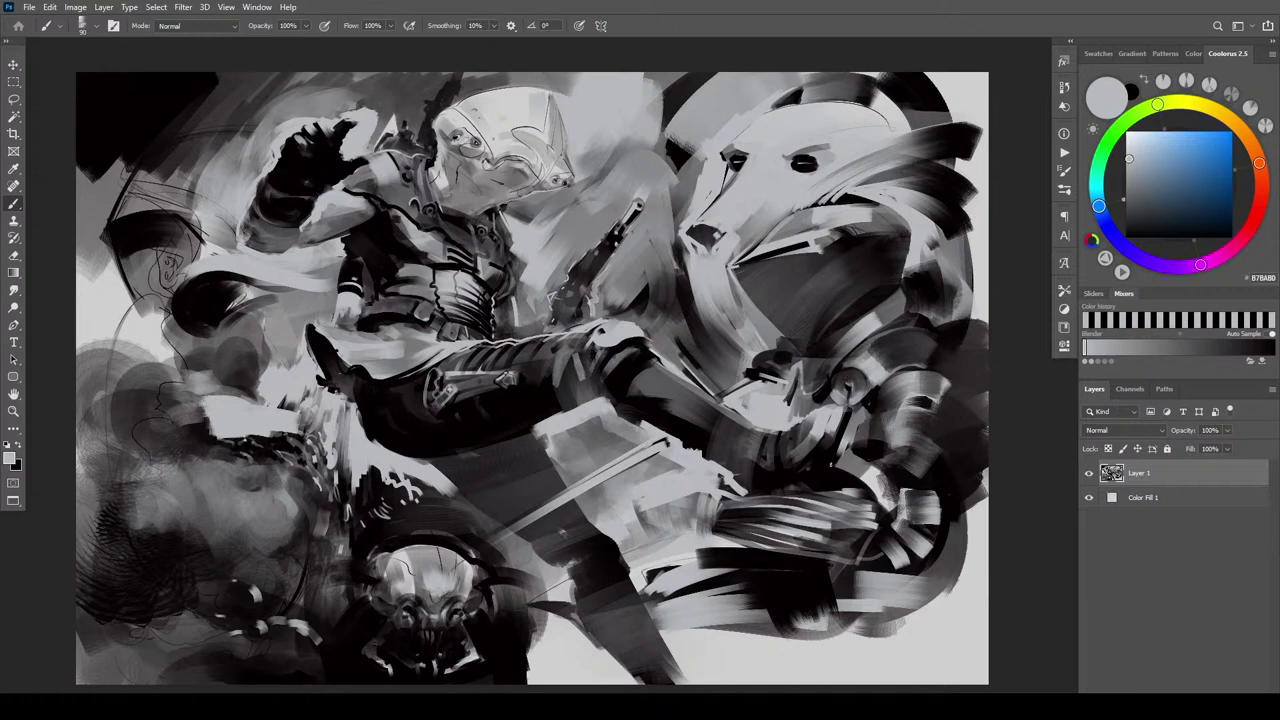
# Sample near-black and paint a soft dark hand mass at the far end of the striped forearm
pyautogui.keyDown('alt'); pyautogui.click(833, 457); pyautogui.keyUp('alt')
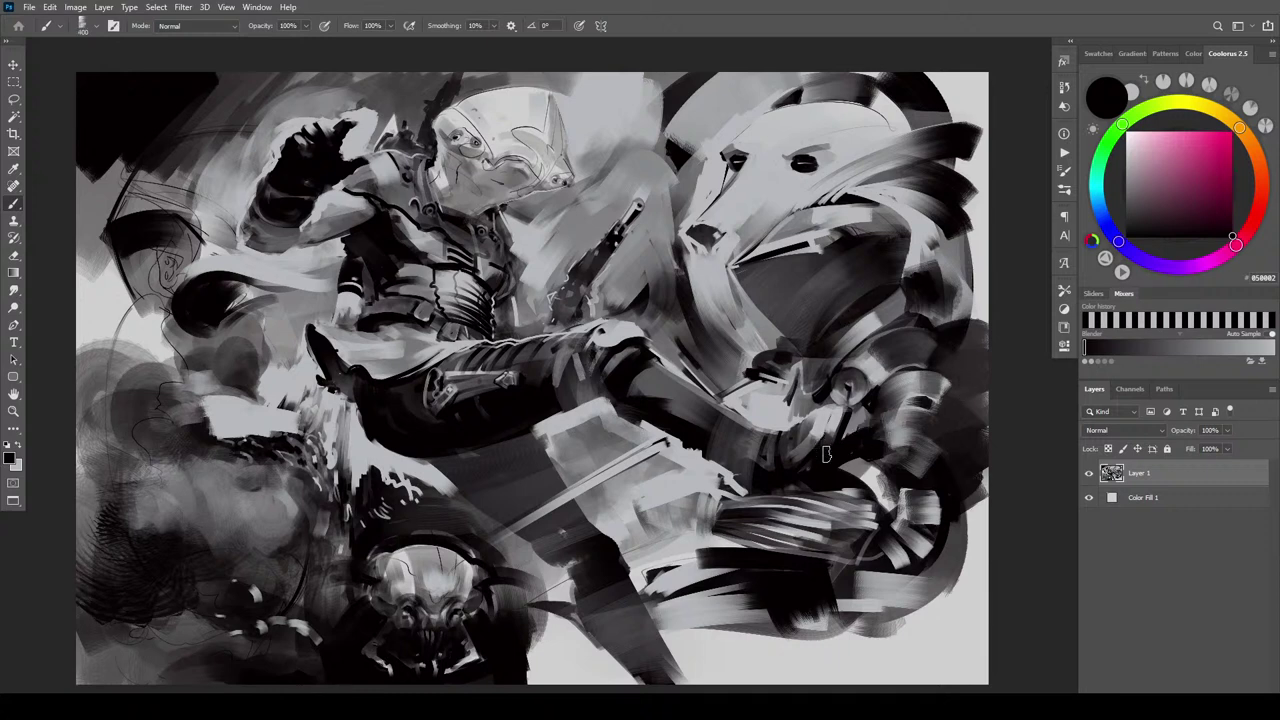
pyautogui.press(']')
pyautogui.press(']')
pyautogui.press(']')
pyautogui.press(']')
pyautogui.press(']')
pyautogui.press(']')
pyautogui.press('[')
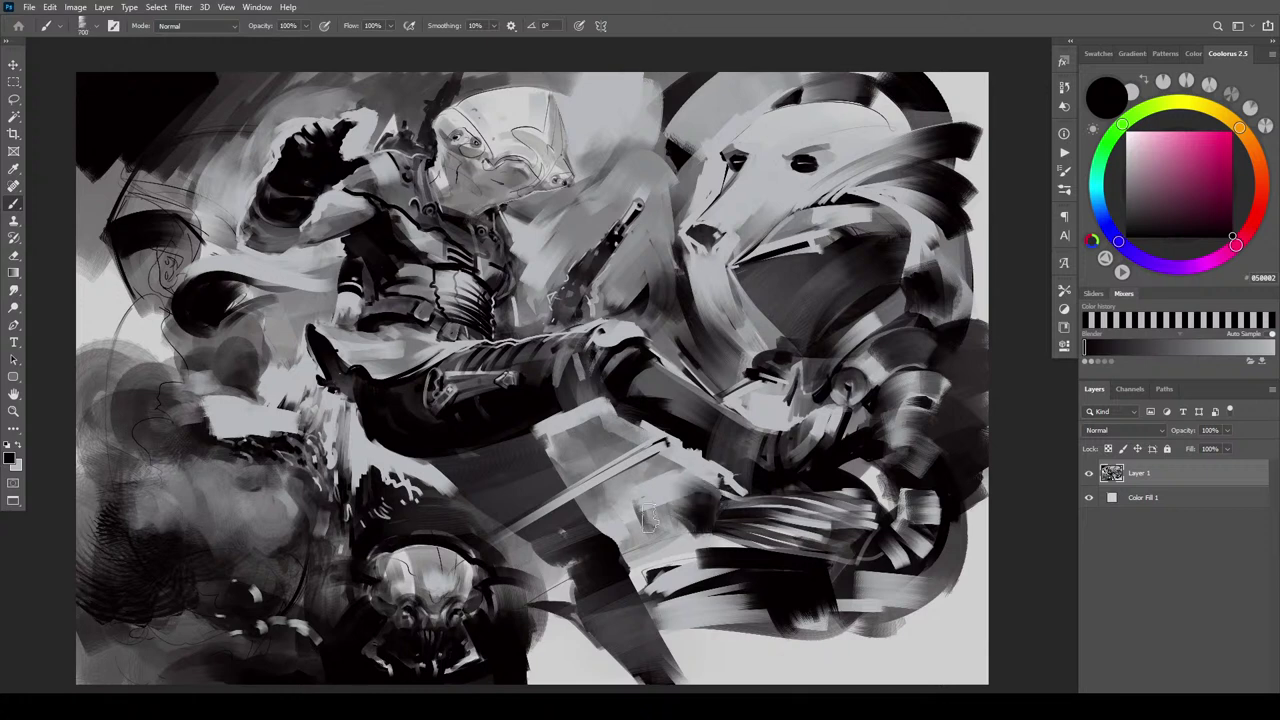
# Reduce the brush size and paint dark finger shapes extending from the hand mass toward the diagonal blade
pyautogui.press('[')
pyautogui.press('[')
pyautogui.press('[')
pyautogui.press('[')
pyautogui.press('[')
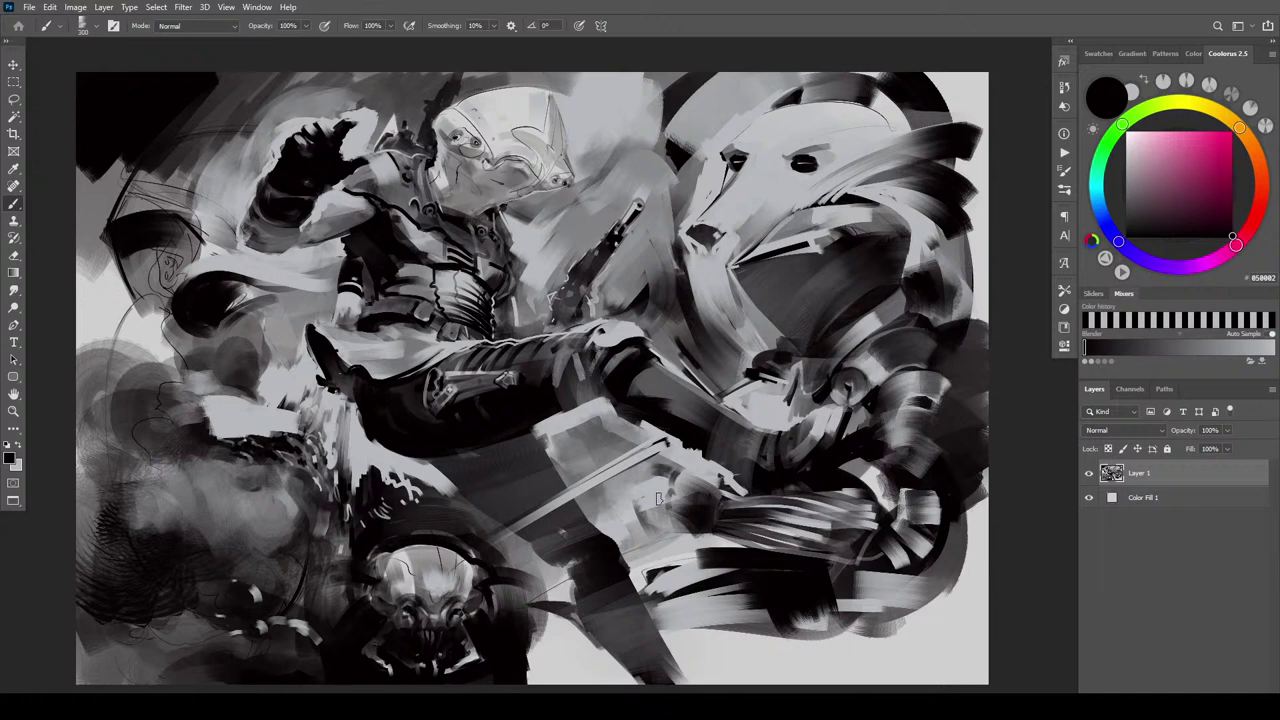
pyautogui.moveTo(660, 492); pyautogui.dragTo(640, 518)
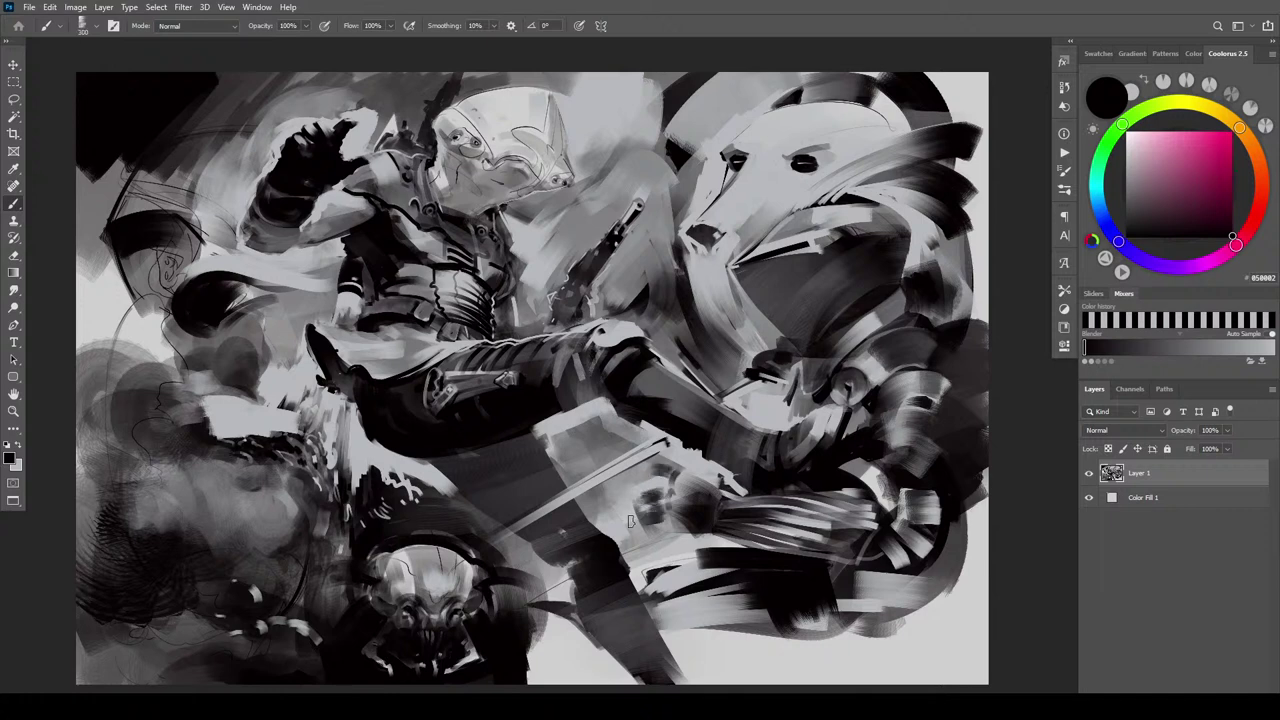
pyautogui.click(700, 476)
pyautogui.moveTo(669, 468)
pyautogui.mouseDown()
pyautogui.moveTo(615, 454)
pyautogui.moveTo(661, 479)
pyautogui.moveTo(630, 504)
pyautogui.mouseUp()
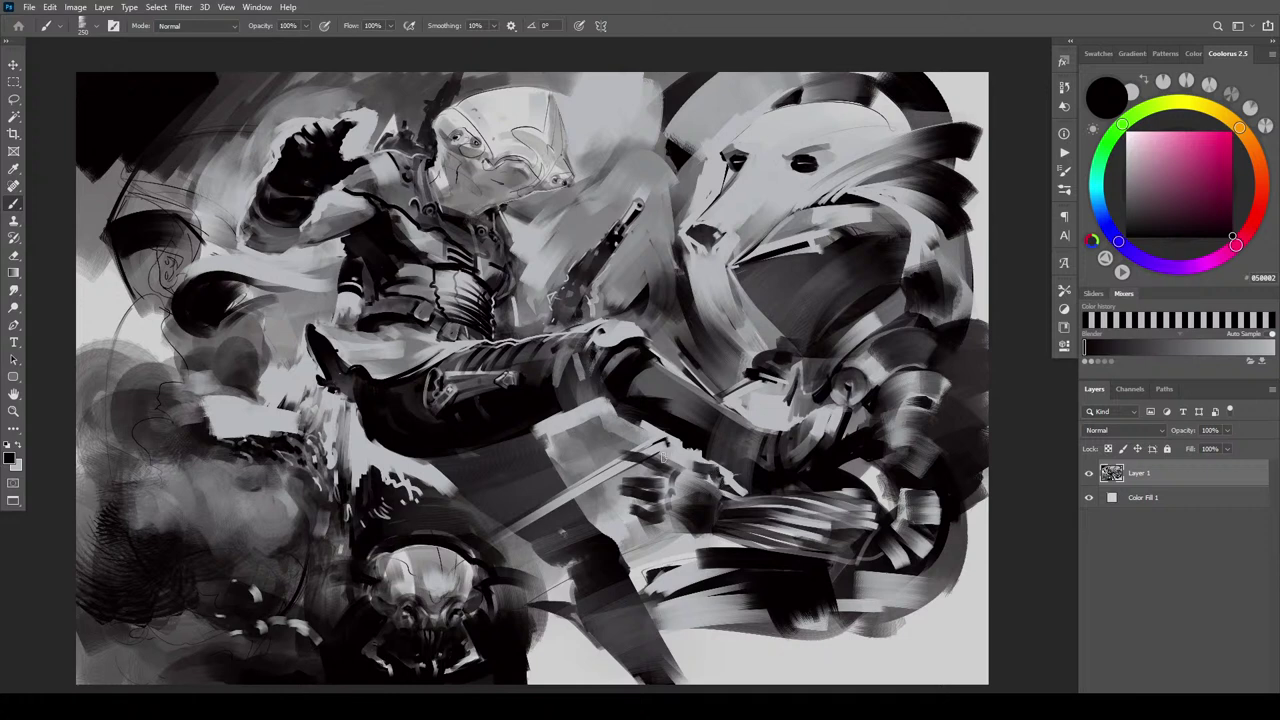
# Sample light grey, break up the fingers with small highlights and extend the blade's tip down to the skull-like head
pyautogui.keyDown('alt'); pyautogui.click(729, 521); pyautogui.keyUp('alt')
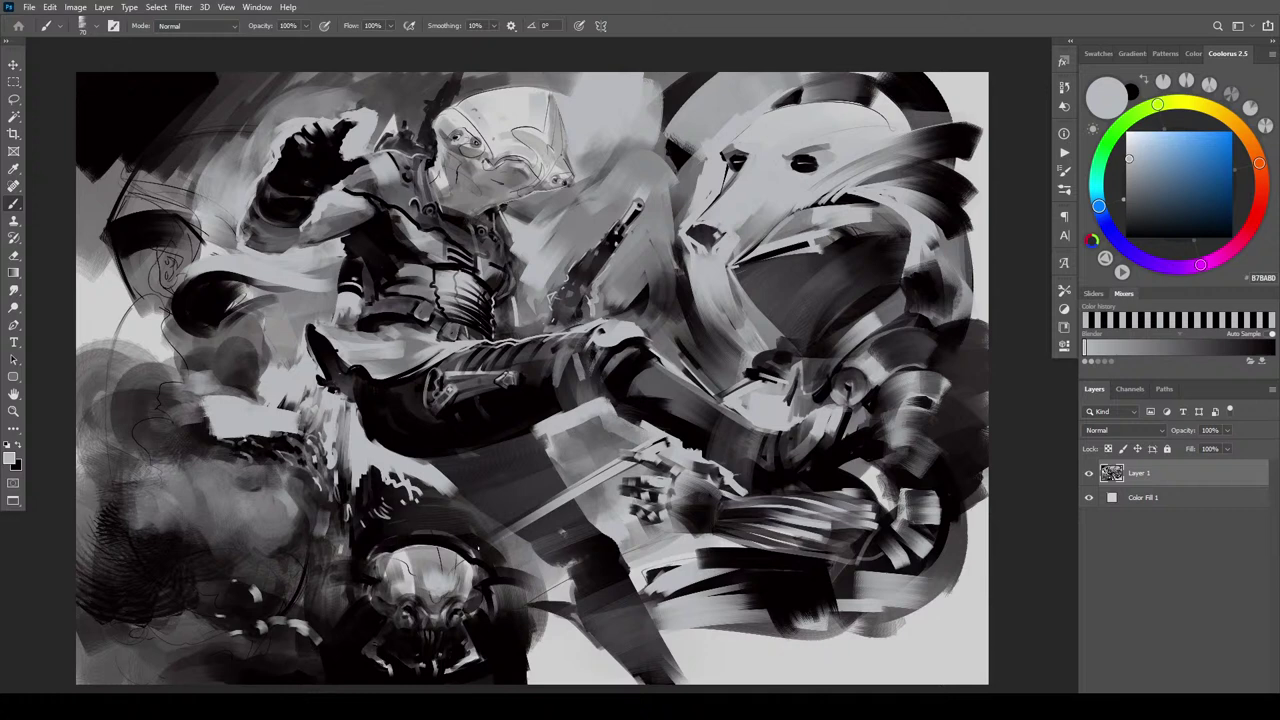
pyautogui.moveTo(541, 511); pyautogui.dragTo(476, 547)
# Swap to near-black, paint dark spiky strokes beside the blade's tip next to the skull-like head, and undo the last stroke
pyautogui.press(']')
pyautogui.press(']')
pyautogui.press(']')
pyautogui.press('x')
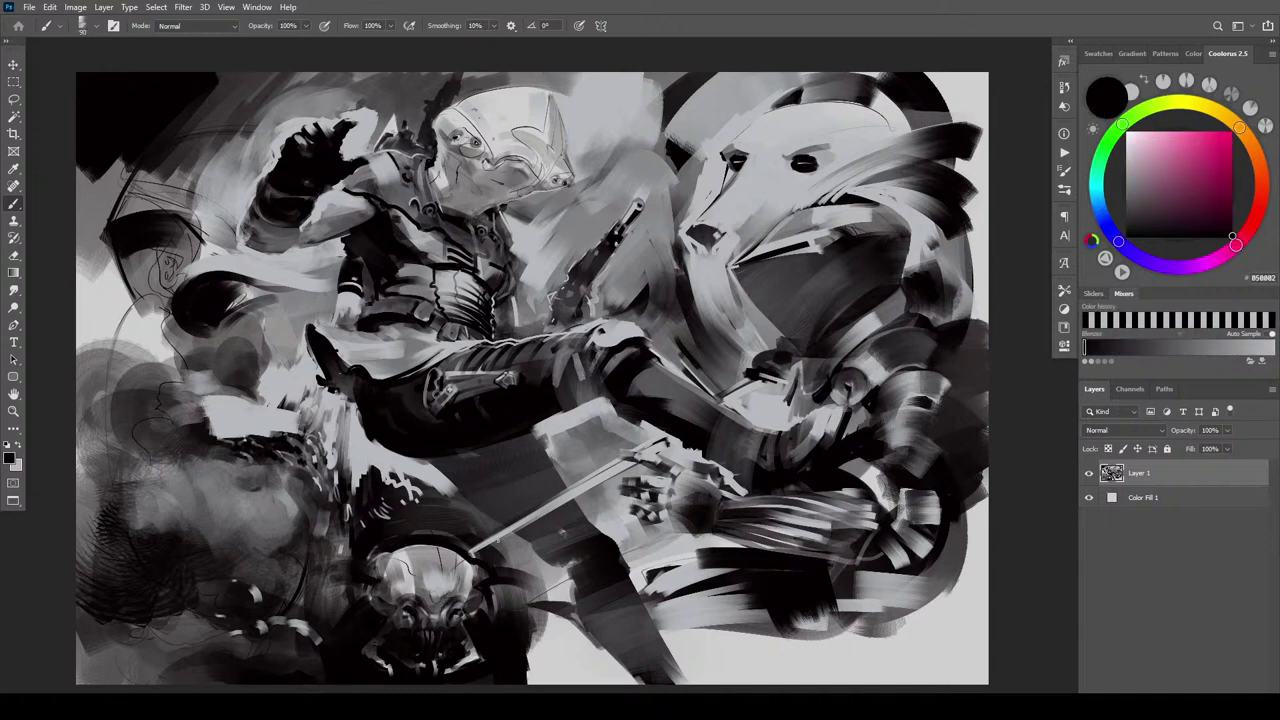
pyautogui.moveTo(510, 534)
pyautogui.mouseDown()
pyautogui.moveTo(471, 554)
pyautogui.moveTo(494, 547)
pyautogui.moveTo(477, 557)
pyautogui.moveTo(496, 572)
pyautogui.mouseUp()
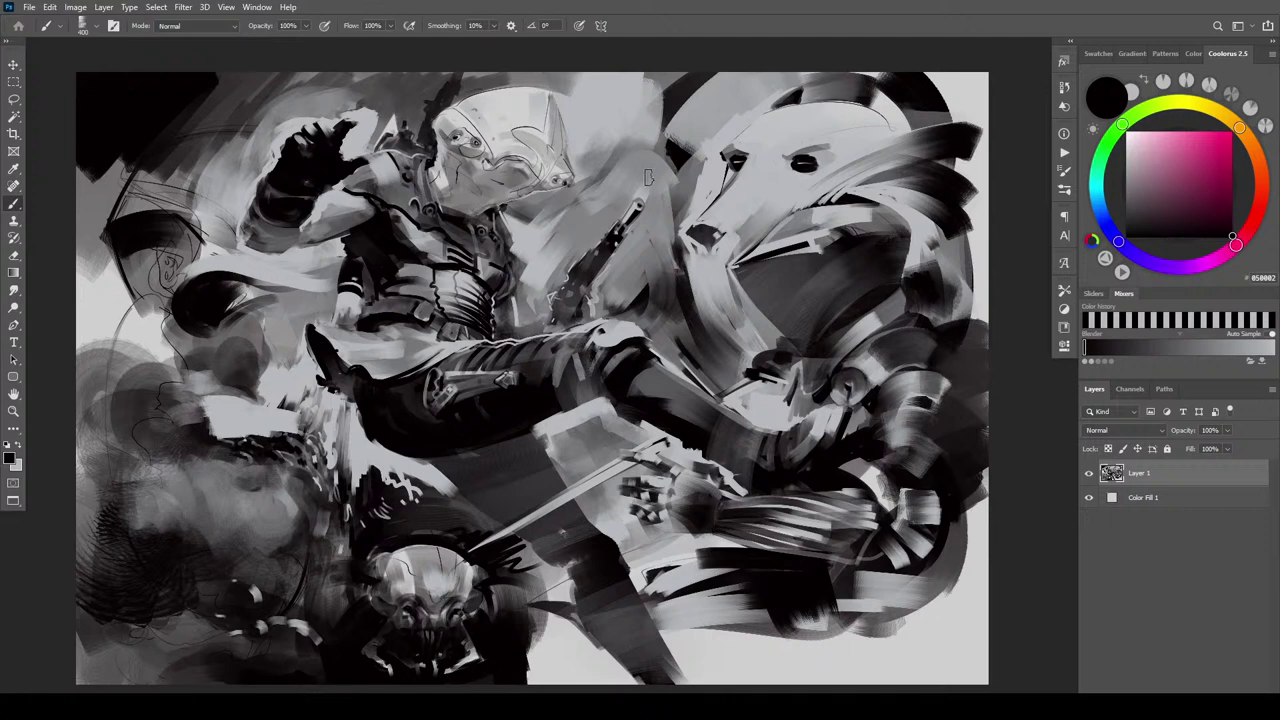
pyautogui.hotkey('ctrl', 'z')
# Enlarge the brush and shade the background between the upright gun and the bear's muzzle, undoing the last stroke
pyautogui.press(']')
pyautogui.press(']')
pyautogui.press(']')
pyautogui.press(']')
pyautogui.press(']')
pyautogui.moveTo(642, 237); pyautogui.dragTo(658, 298)
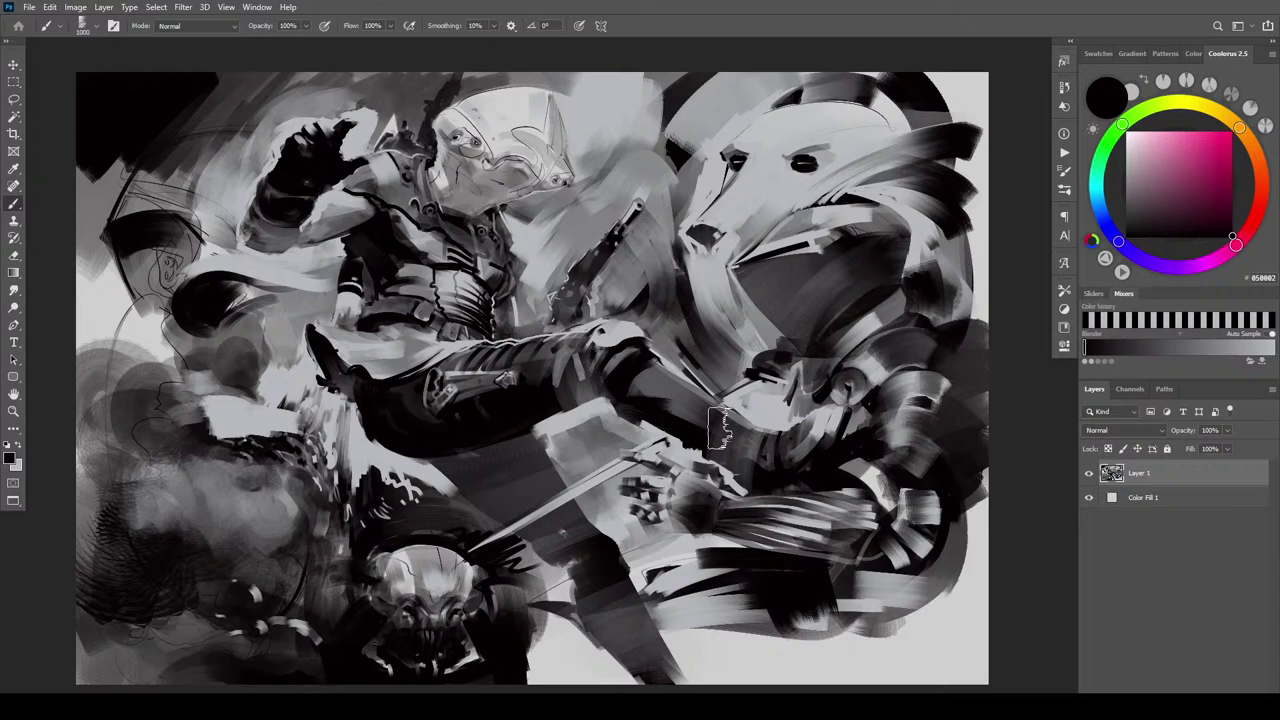
pyautogui.hotkey('ctrl', 'z')
# Shade the underside of the armoured figure's raised arm with a larger near-black brush, undoing the first attempt
pyautogui.press(']')
pyautogui.moveTo(266, 258); pyautogui.dragTo(304, 272)
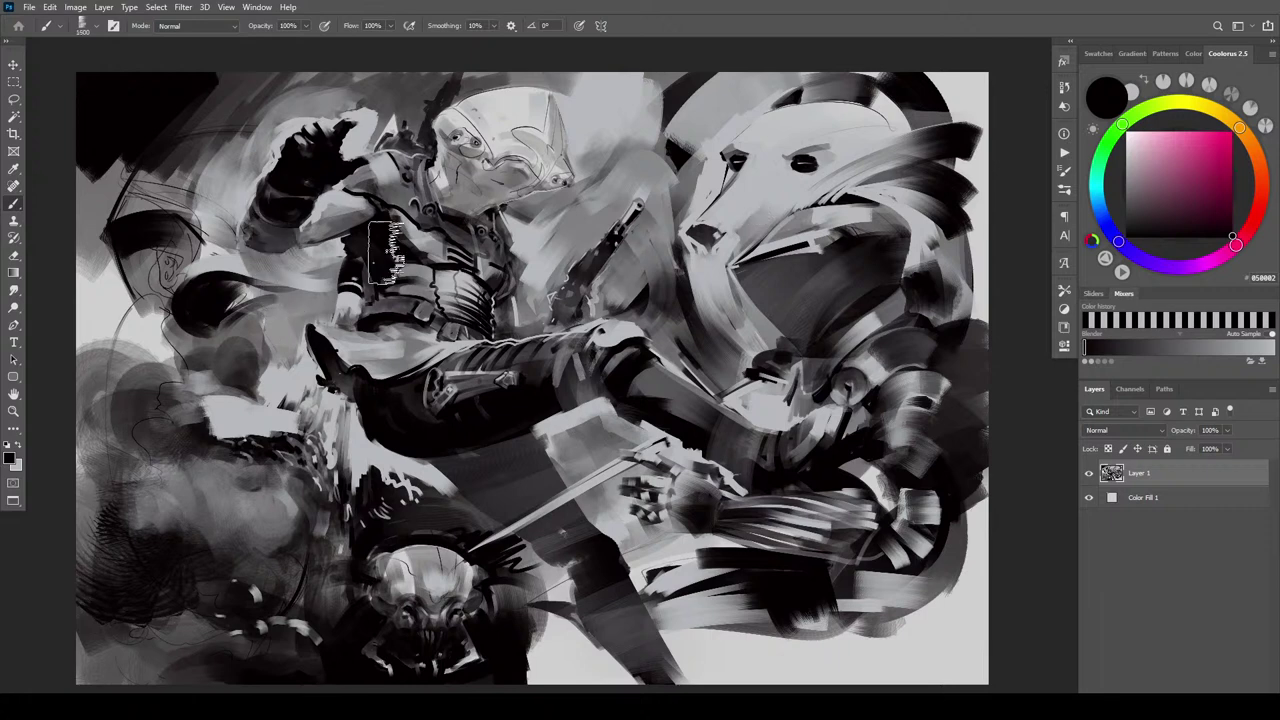
pyautogui.hotkey('ctrl', 'z')
pyautogui.moveTo(298, 220); pyautogui.dragTo(269, 245)
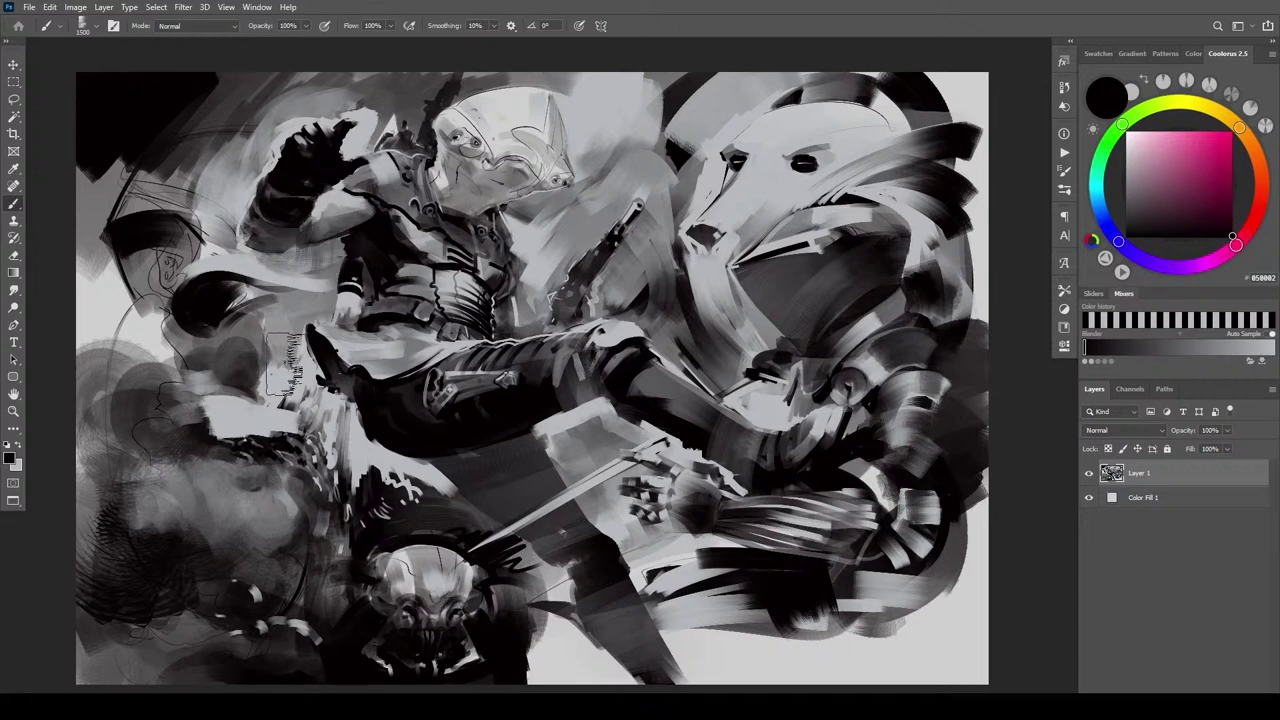
# Adjust the brush size and shade the pale band behind the armoured figure's hip and the area beside the boot
pyautogui.press('[')
pyautogui.press('[')
pyautogui.press('[')
pyautogui.press('[')
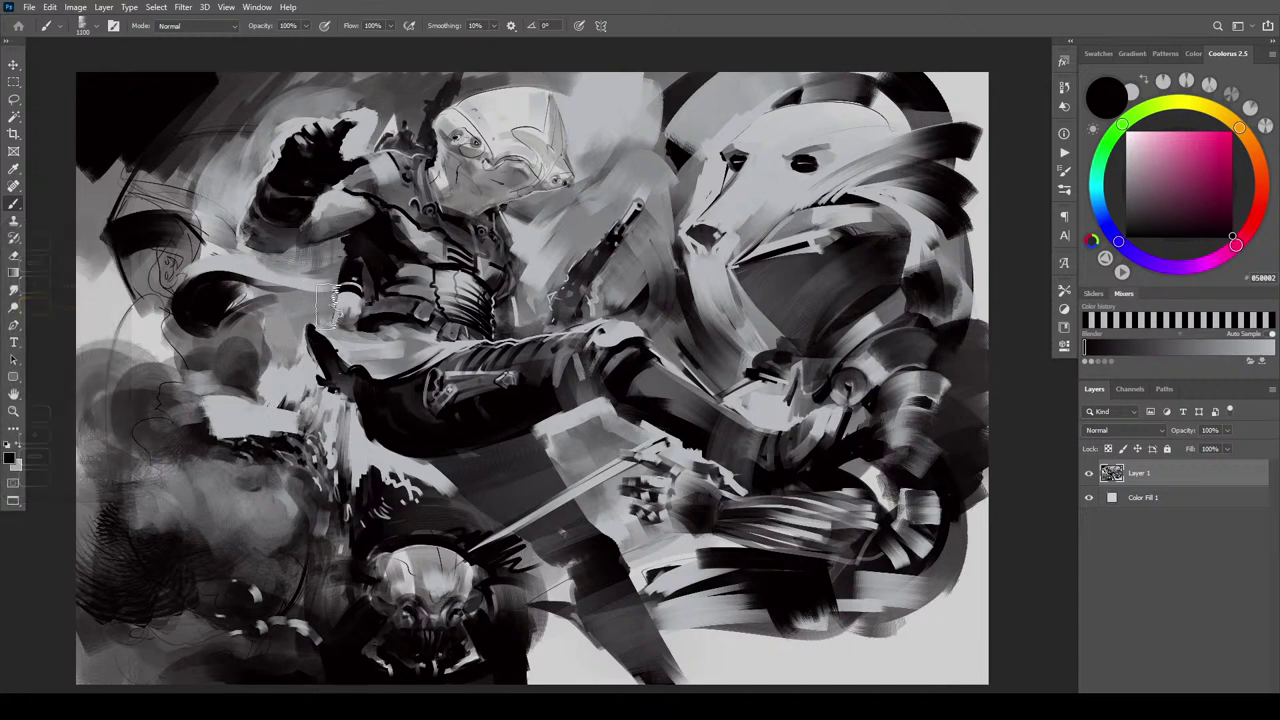
pyautogui.press(']')
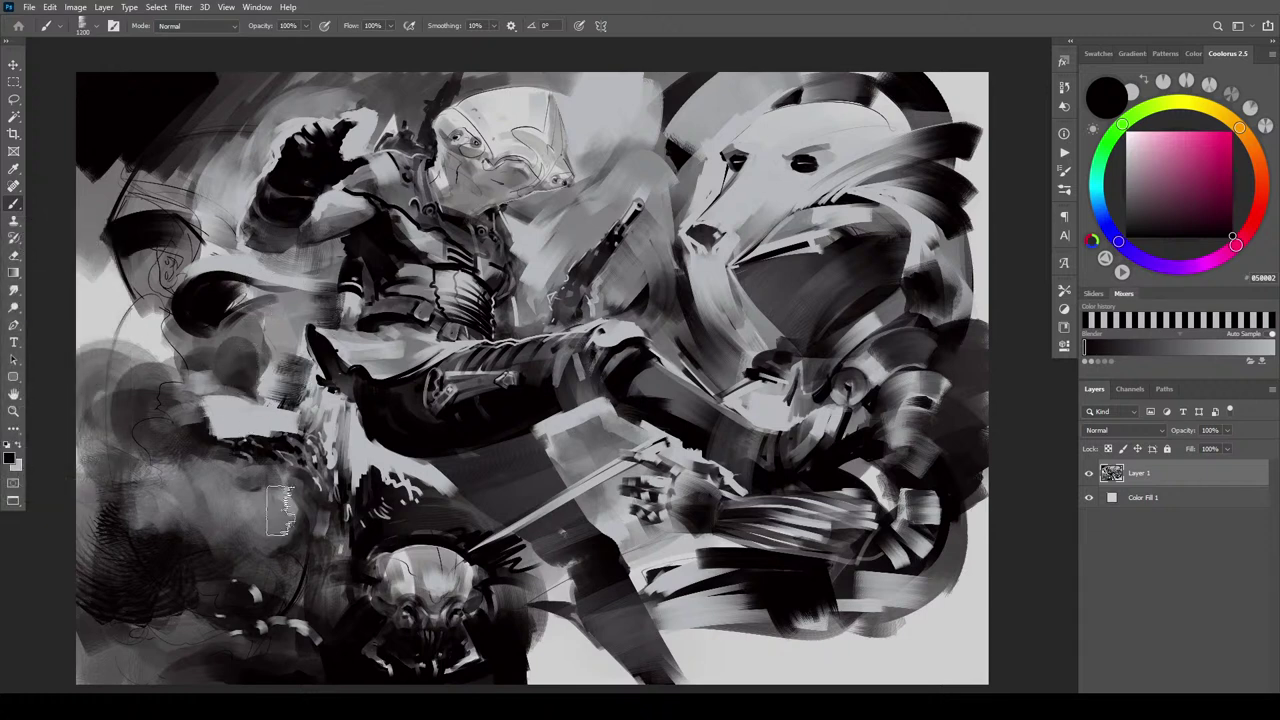
# Undo the dark patch beside the boot, and darken the highlights above the skull-like head and the cloth below the leg
pyautogui.hotkey('ctrl', 'z')
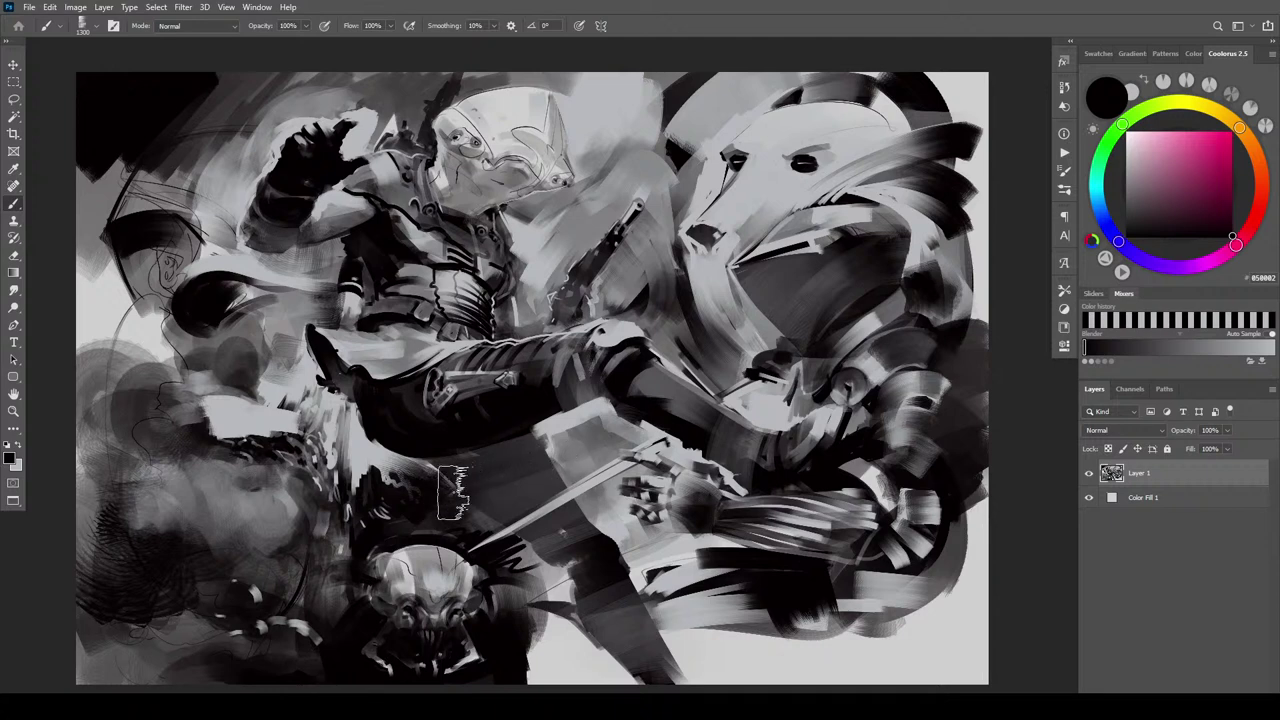
pyautogui.moveTo(480, 477)
pyautogui.mouseDown()
pyautogui.moveTo(455, 492)
pyautogui.moveTo(460, 475)
pyautogui.moveTo(446, 503)
pyautogui.moveTo(494, 520)
pyautogui.moveTo(600, 628)
pyautogui.mouseUp()
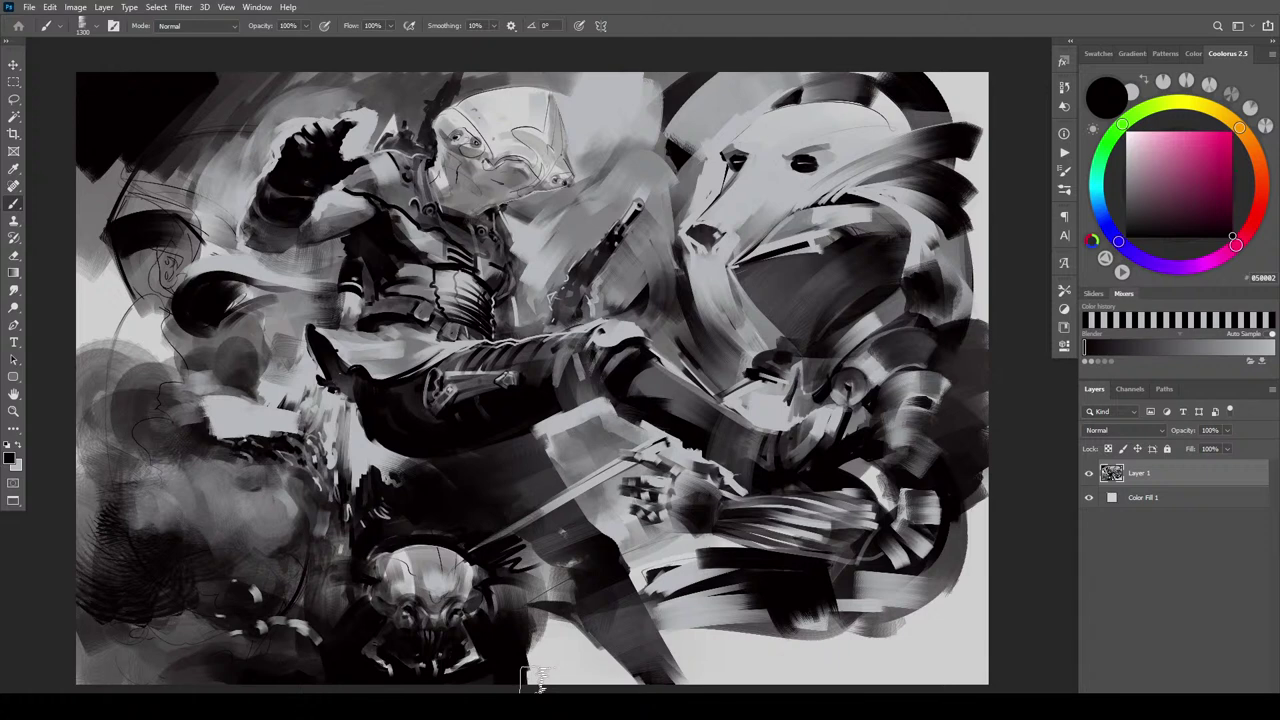
# Reduce the brush size, sample light grey and paint a long pale stripe down the edge of the dark diagonal leg
pyautogui.press('[')
pyautogui.press('[')
pyautogui.press('[')
pyautogui.press('[')
pyautogui.press('[')
pyautogui.press('[')
pyautogui.press('[')
pyautogui.press('[')
pyautogui.press('[')
pyautogui.press('[')
pyautogui.press('[')
pyautogui.press(']')
pyautogui.press(']')
pyautogui.press(']')
pyautogui.keyDown('alt'); pyautogui.click(580, 548); pyautogui.keyUp('alt')
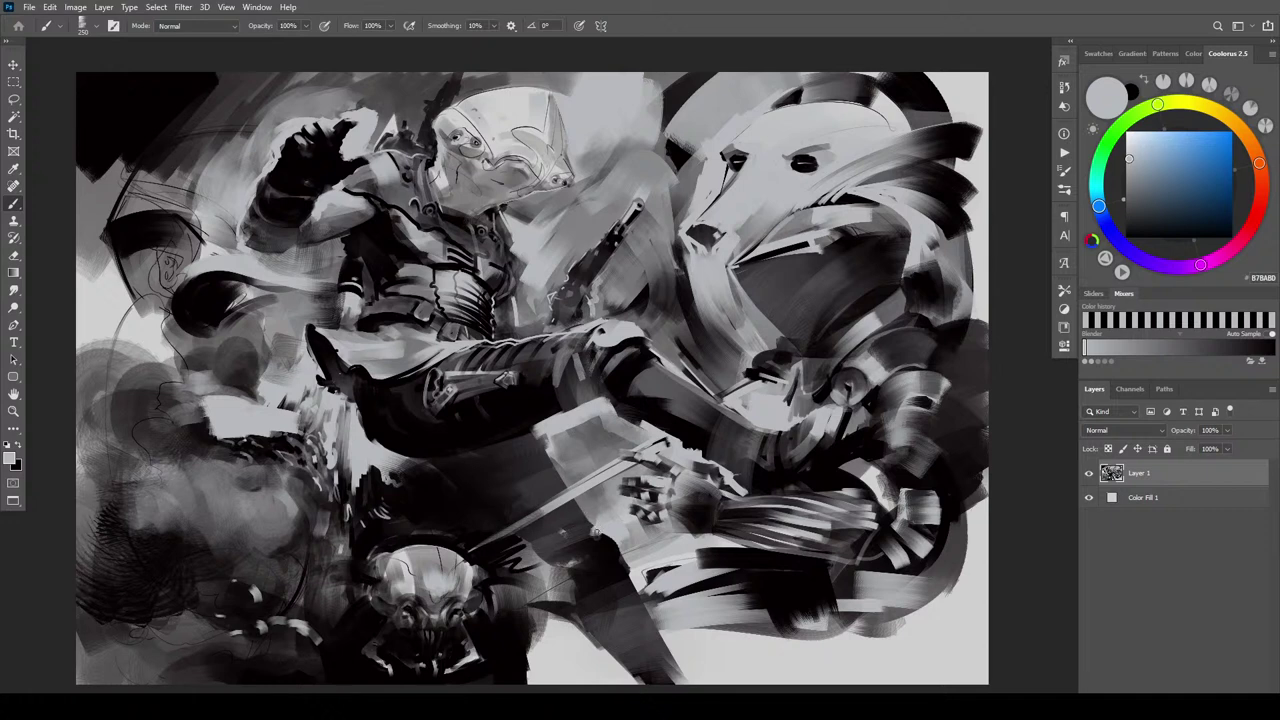
pyautogui.moveTo(599, 536)
pyautogui.mouseDown()
pyautogui.moveTo(608, 583)
pyautogui.moveTo(674, 638)
pyautogui.mouseUp()
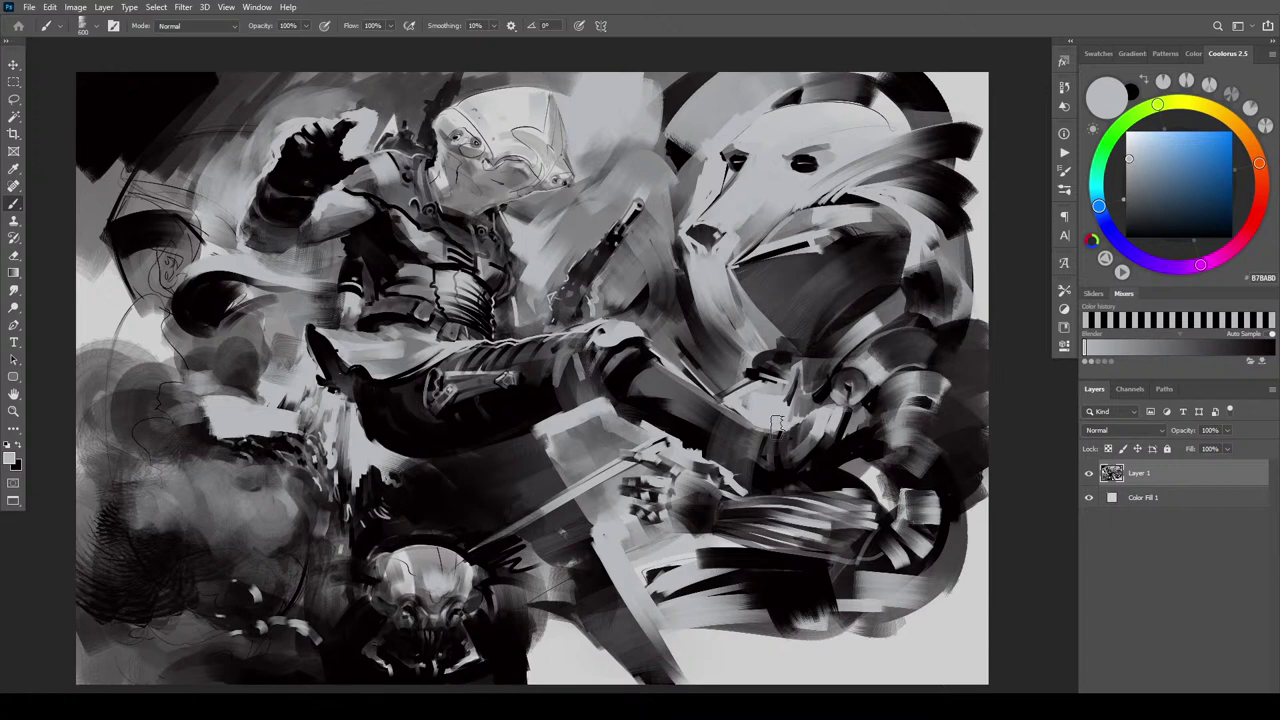
# Undo the wide pale stripe on the dark diagonal leg and repaint its edge with thinner strokes
pyautogui.hotkey('ctrl', 'z')
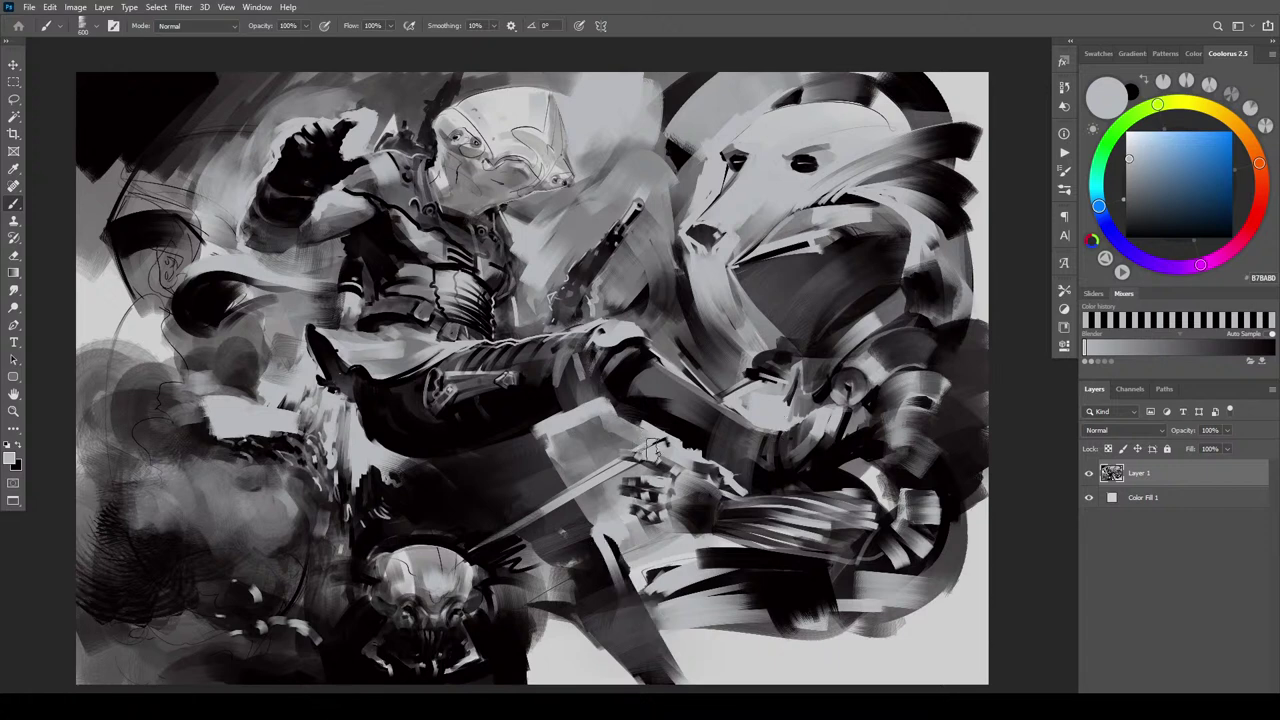
pyautogui.hotkey('ctrl', 'z')
pyautogui.moveTo(588, 513); pyautogui.dragTo(644, 626)
pyautogui.moveTo(611, 541); pyautogui.dragTo(662, 626)
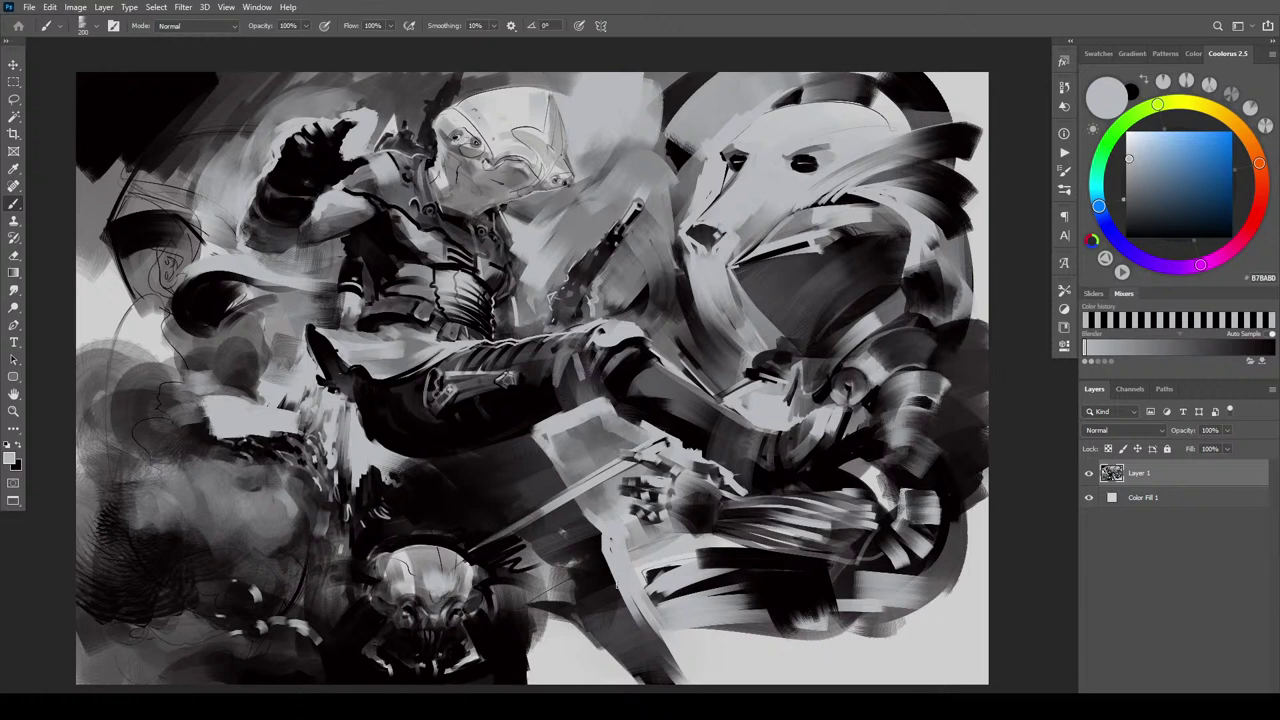
# Paint a pale diagonal stroke beside the skull-like head, undoing the first attempt
pyautogui.moveTo(519, 549)
pyautogui.mouseDown()
pyautogui.moveTo(548, 561)
pyautogui.moveTo(605, 646)
pyautogui.mouseUp()
pyautogui.hotkey('ctrl', 'z')
pyautogui.moveTo(557, 590)
pyautogui.mouseDown()
pyautogui.moveTo(543, 560)
pyautogui.moveTo(598, 640)
pyautogui.mouseUp()
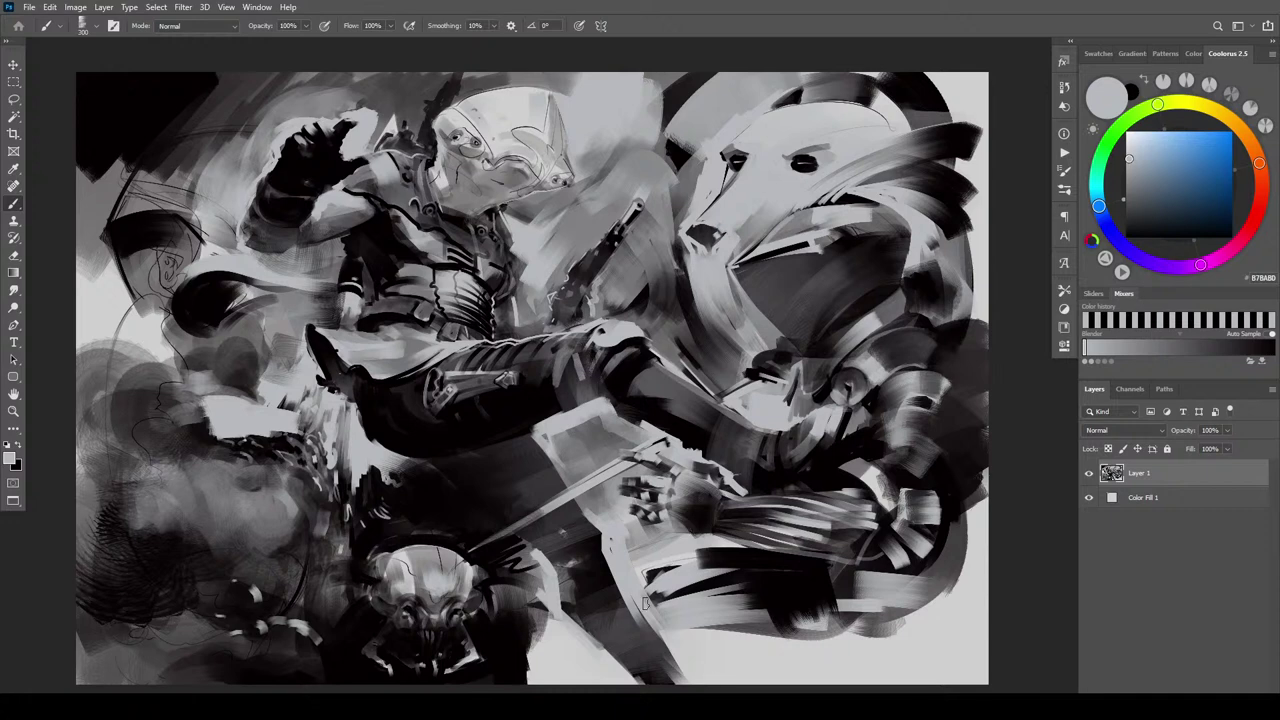
# Enlarge the brush to 1500, reduce it to 900, and soften the tones beside the skull-like head and on the pale plate
pyautogui.press(']')
pyautogui.press(']')
pyautogui.press(']')
pyautogui.press(']')
pyautogui.press(']')
pyautogui.press(']')
pyautogui.press(']')
pyautogui.press(']')
pyautogui.press(']')
pyautogui.press(']')
pyautogui.press(']')
pyautogui.press(']')
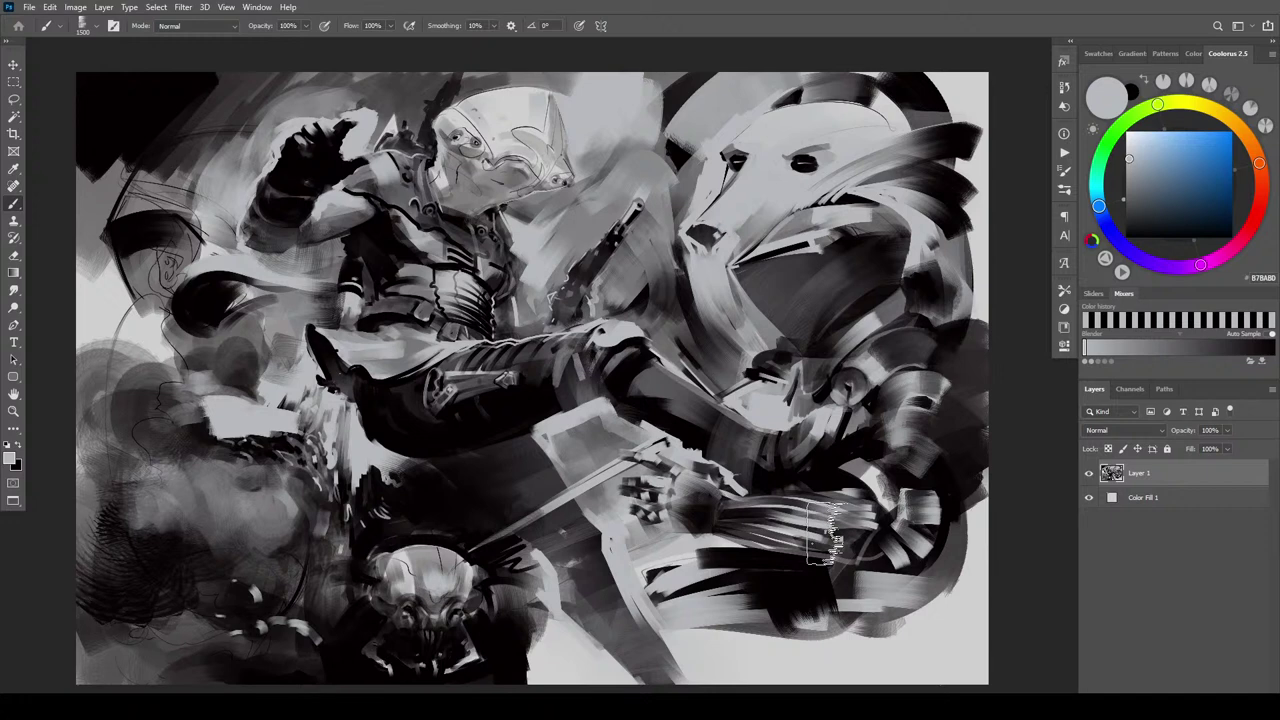
pyautogui.press('[')
pyautogui.press('[')
pyautogui.press('[')
pyautogui.press('[')
pyautogui.press('[')
pyautogui.press('[')
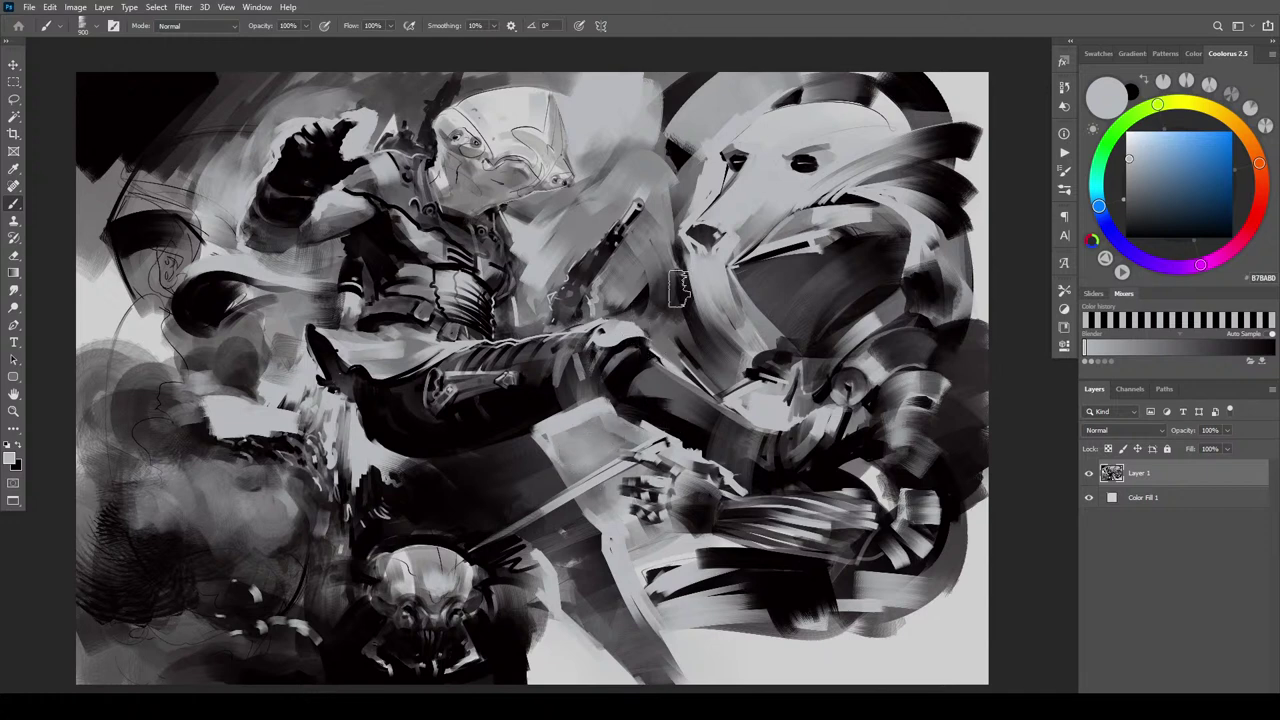
# Brush broad grey strokes through the bear's throat fur and the shadow beside it, varying the brush size between 1100 and 400
pyautogui.press(']')
pyautogui.press(']')
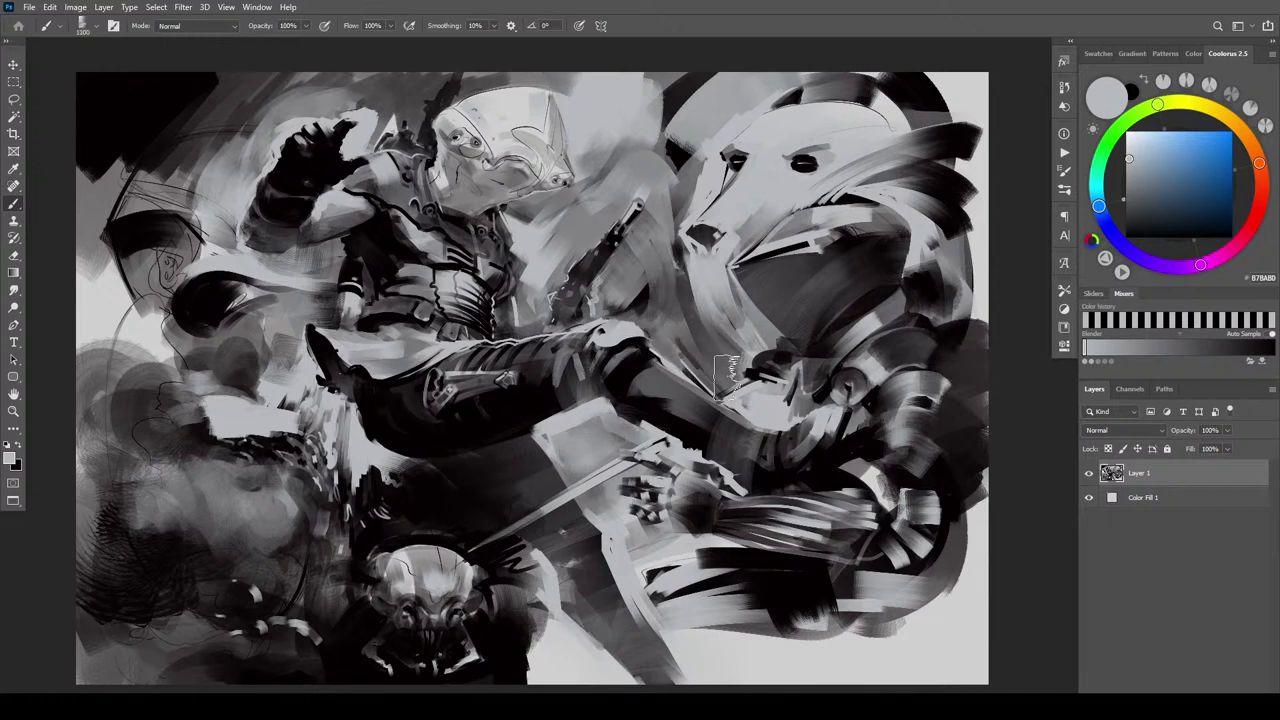
pyautogui.press('[')
pyautogui.press('[')
pyautogui.press('[')
pyautogui.press('[')
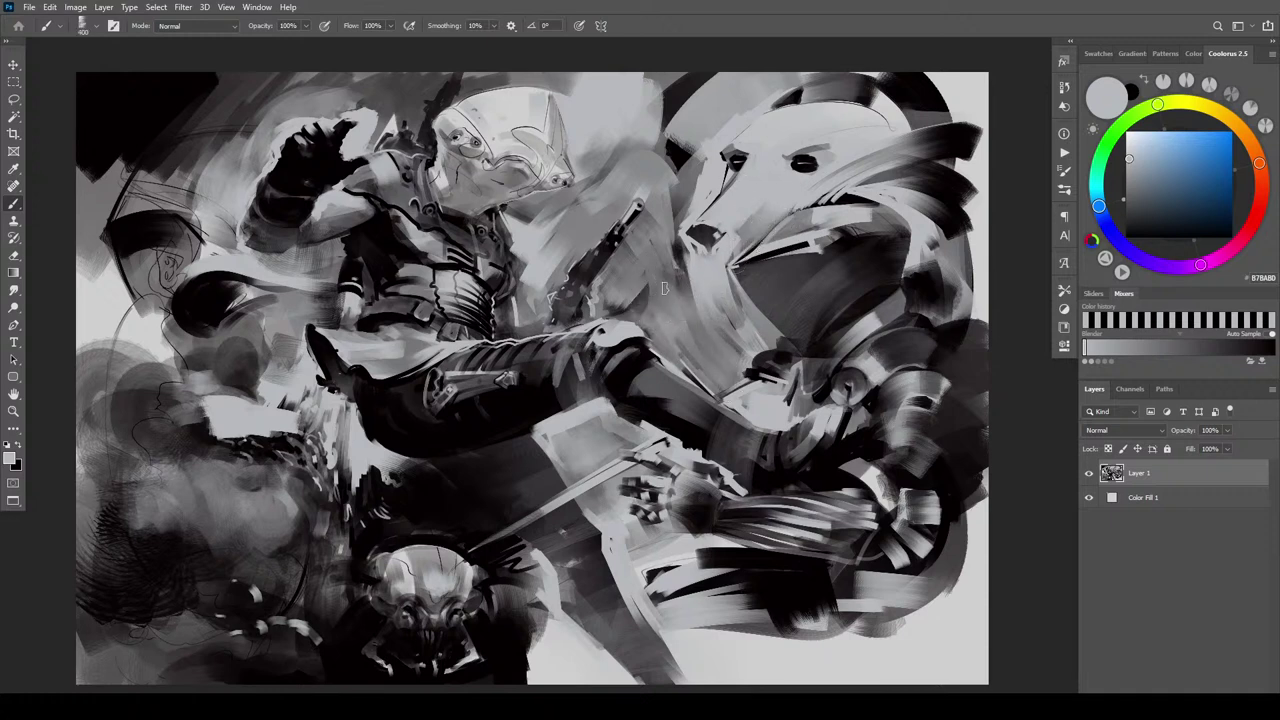
# Reduce the brush size and add small light strokes in the background beside the pistol and on the armoured figure's upper-arm band
pyautogui.press('[')
pyautogui.press('[')
pyautogui.press('[')
pyautogui.press('[')
pyautogui.press('[')
pyautogui.press('[')
pyautogui.press('[')
pyautogui.press('[')
pyautogui.press('[')
pyautogui.moveTo(640, 286)
pyautogui.mouseDown()
pyautogui.moveTo(622, 305)
pyautogui.moveTo(661, 265)
pyautogui.mouseUp()
pyautogui.moveTo(619, 303); pyautogui.dragTo(612, 317)
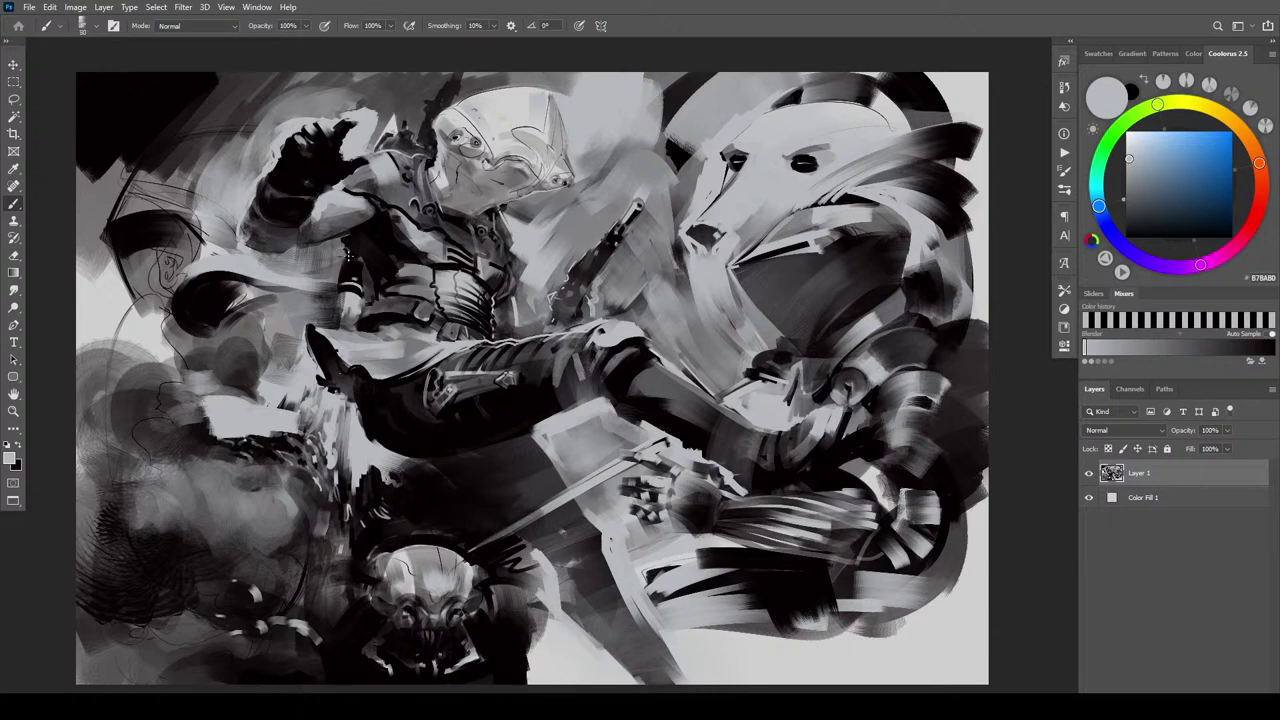
pyautogui.moveTo(349, 256); pyautogui.dragTo(368, 266)
# Enlarge the brush slightly and paint narrow pale strokes behind the armoured figure's helmet
pyautogui.press(']')
pyautogui.press(']')
pyautogui.press(']')
pyautogui.press(']')
pyautogui.press(']')
pyautogui.press(']')
pyautogui.press(']')
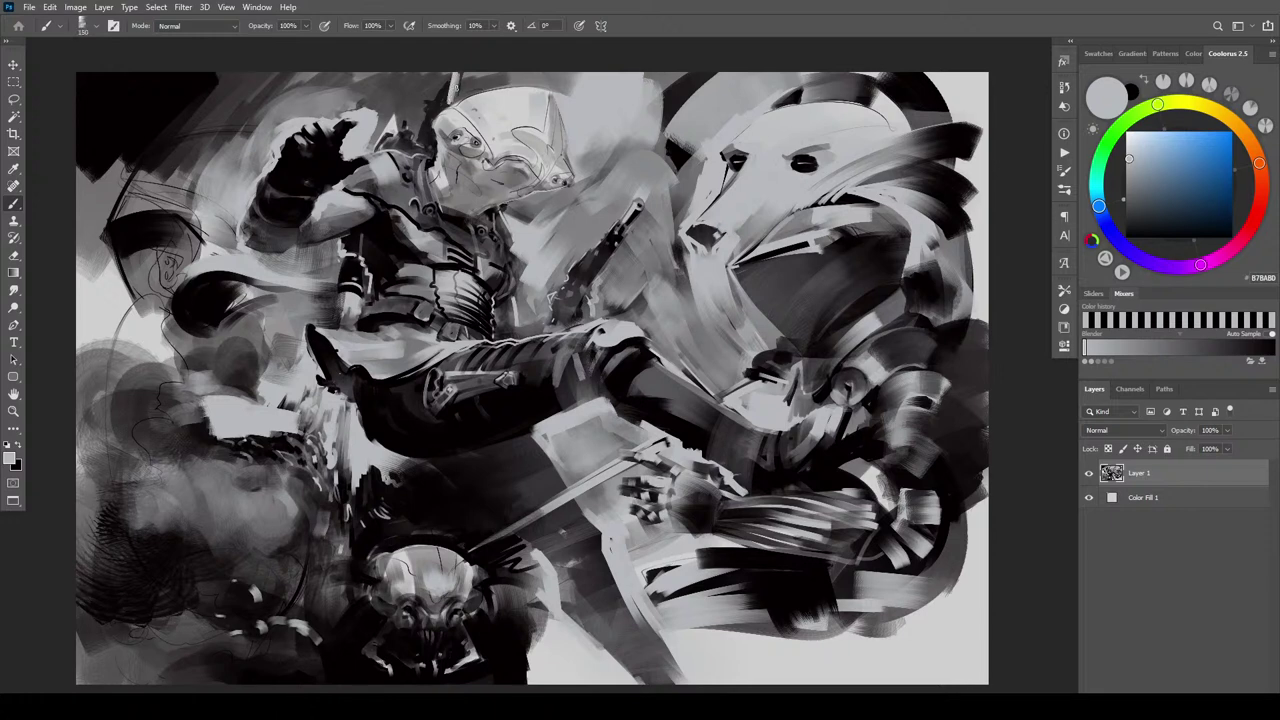
pyautogui.moveTo(453, 97)
pyautogui.mouseDown()
pyautogui.moveTo(467, 73)
pyautogui.moveTo(439, 74)
pyautogui.moveTo(420, 133)
pyautogui.mouseUp()
pyautogui.press(']')
pyautogui.press(']')
pyautogui.moveTo(434, 98); pyautogui.dragTo(428, 121)
pyautogui.moveTo(430, 113)
pyautogui.mouseDown()
pyautogui.moveTo(422, 138)
pyautogui.moveTo(408, 115)
pyautogui.mouseUp()
# Enlarge the brush further and lay broader light strokes over the background above the helmet
pyautogui.press(']')
pyautogui.press(']')
pyautogui.press(']')
pyautogui.press(']')
pyautogui.press(']')
pyautogui.press(']')
pyautogui.press(']')
pyautogui.press(']')
pyautogui.press(']')
pyautogui.moveTo(428, 82)
pyautogui.mouseDown()
pyautogui.moveTo(406, 112)
pyautogui.moveTo(414, 88)
pyautogui.mouseUp()
pyautogui.press('[')
pyautogui.press('[')
pyautogui.moveTo(508, 74); pyautogui.dragTo(466, 83)
pyautogui.moveTo(510, 76); pyautogui.dragTo(465, 86)
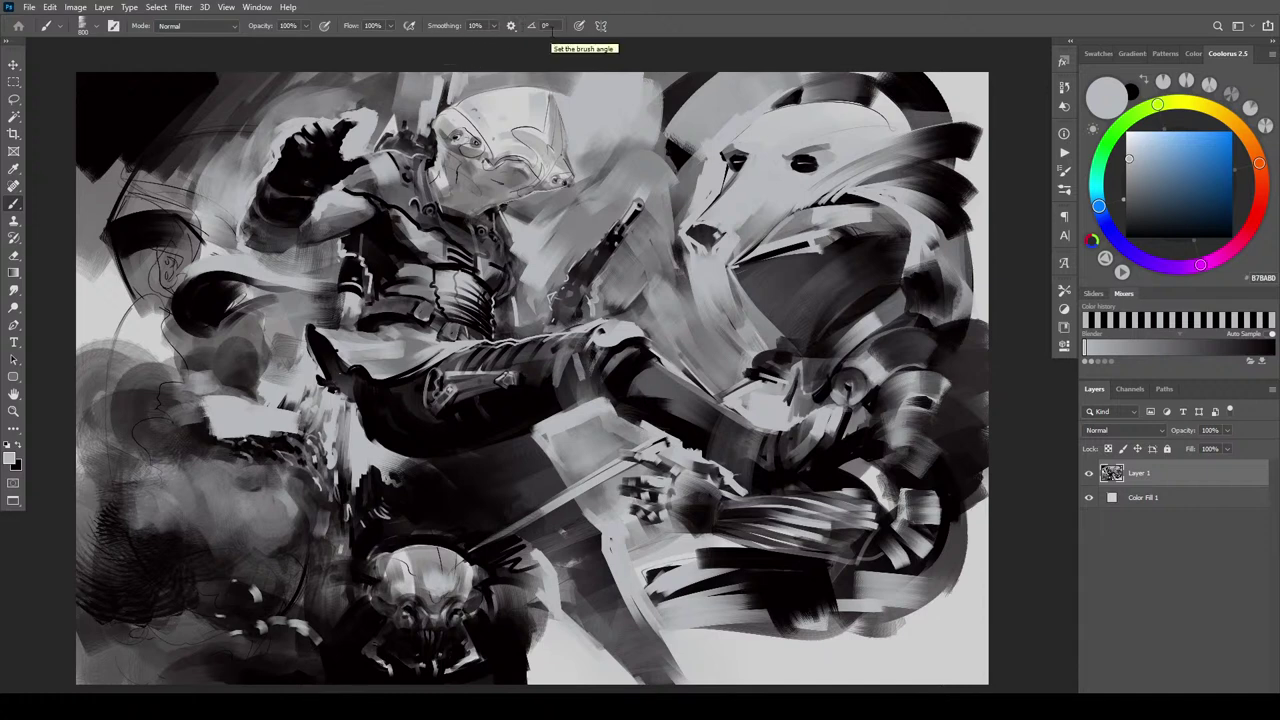
# Switch to near-black, reduce the brush size and shade the helmet's visor, chin edge and neck
pyautogui.press('x')
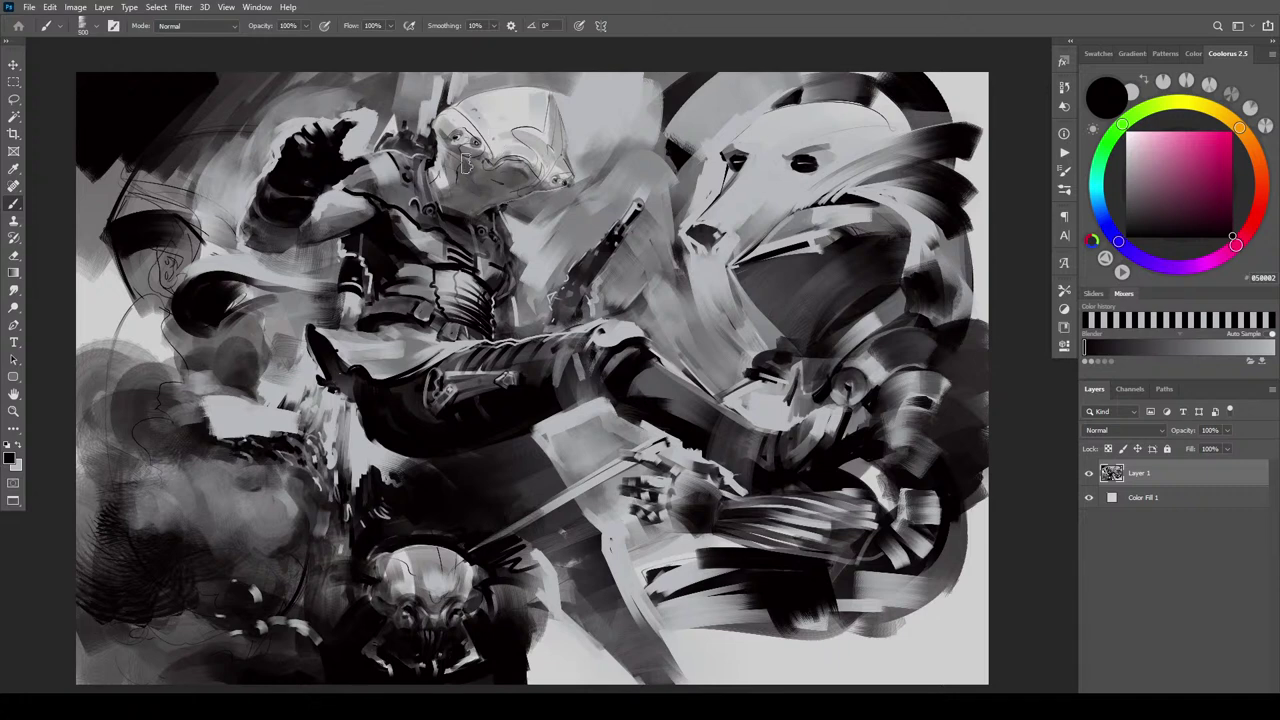
pyautogui.moveTo(468, 158); pyautogui.dragTo(480, 156)
pyautogui.press('[')
pyautogui.moveTo(545, 182); pyautogui.dragTo(565, 182)
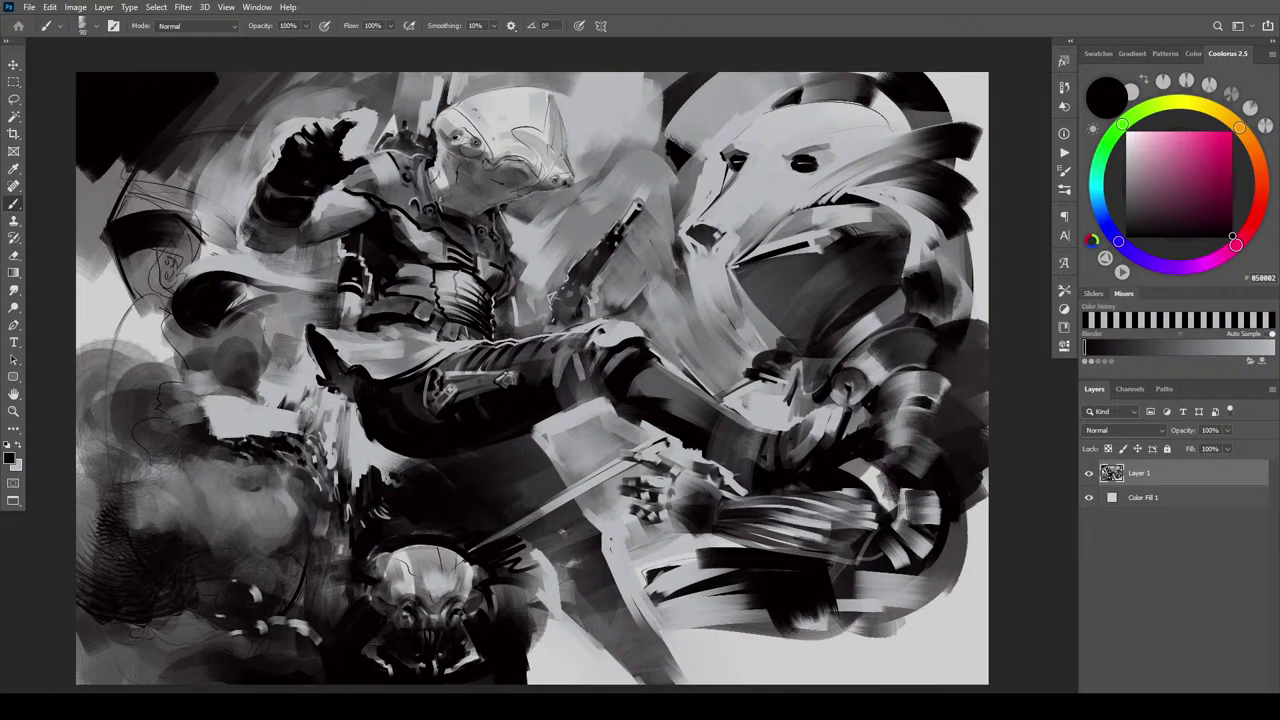
pyautogui.moveTo(435, 193); pyautogui.dragTo(452, 214)
# Enlarge the brush to 1300 and paint broad curved light and dark bands across the bear's lower body, sampling tones from the canvas
pyautogui.keyDown('alt'); pyautogui.click(802, 621); pyautogui.keyUp('alt')
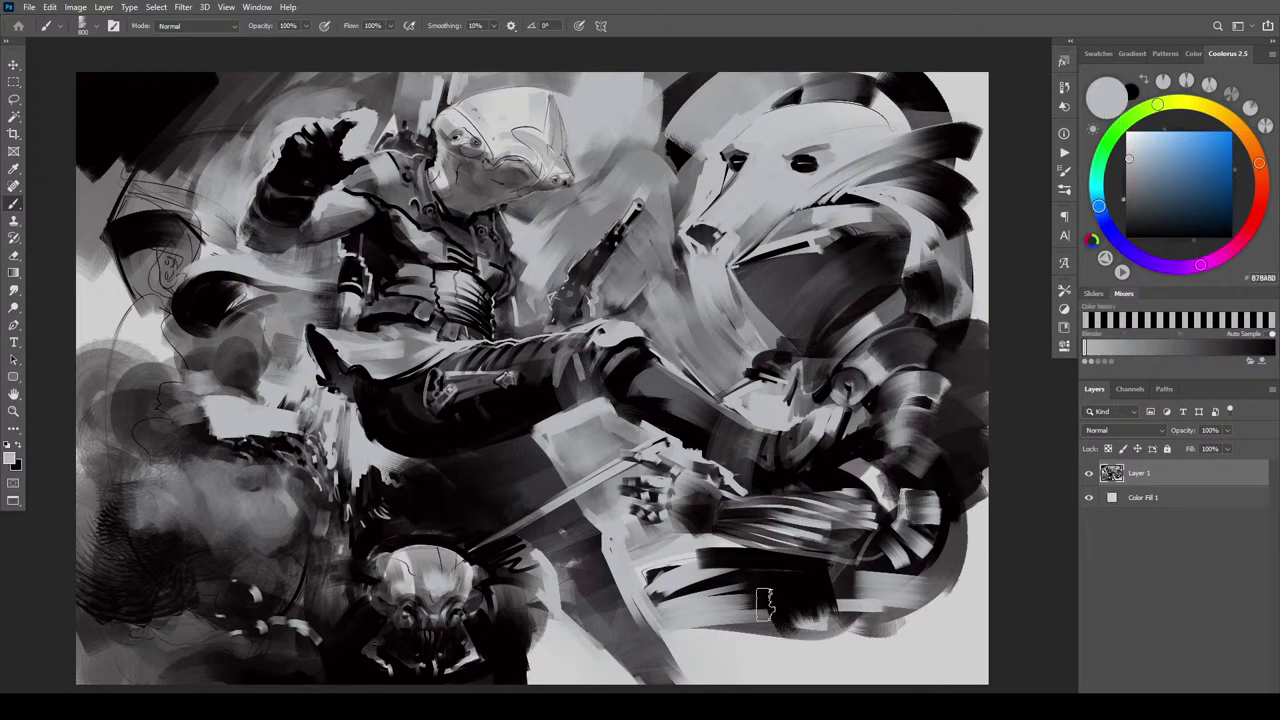
pyautogui.press(']')
pyautogui.press(']')
pyautogui.press(']')
pyautogui.press(']')
pyautogui.press(']')
pyautogui.moveTo(716, 574)
pyautogui.mouseDown()
pyautogui.moveTo(752, 588)
pyautogui.moveTo(722, 573)
pyautogui.moveTo(838, 602)
pyautogui.mouseUp()
pyautogui.moveTo(855, 648)
pyautogui.mouseDown()
pyautogui.moveTo(763, 619)
pyautogui.moveTo(861, 655)
pyautogui.moveTo(679, 635)
pyautogui.moveTo(845, 645)
pyautogui.moveTo(702, 617)
pyautogui.moveTo(805, 652)
pyautogui.moveTo(831, 638)
pyautogui.moveTo(656, 667)
pyautogui.moveTo(814, 651)
pyautogui.mouseUp()
pyautogui.keyDown('alt'); pyautogui.click(825, 628); pyautogui.keyUp('alt')
pyautogui.moveTo(727, 660)
pyautogui.mouseDown()
pyautogui.moveTo(838, 650)
pyautogui.moveTo(878, 662)
pyautogui.moveTo(722, 655)
pyautogui.moveTo(735, 665)
pyautogui.moveTo(707, 678)
pyautogui.moveTo(755, 650)
pyautogui.mouseUp()
pyautogui.keyDown('alt'); pyautogui.click(780, 630); pyautogui.keyUp('alt')
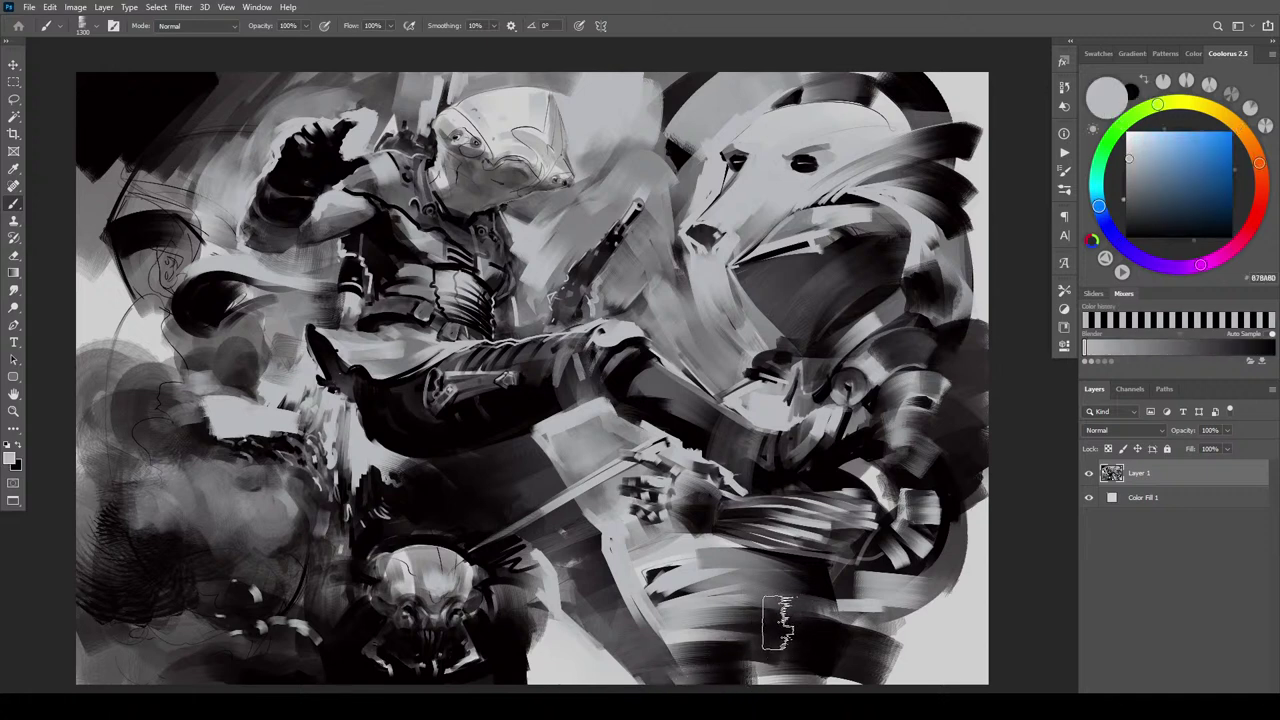
# Adjust the brush size to about 1000 and paint a light diagonal band across the bear's dark lower body
pyautogui.press('[')
pyautogui.press('[')
pyautogui.press('[')
pyautogui.press('[')
pyautogui.press('[')
pyautogui.press('[')
pyautogui.press('[')
pyautogui.press(']')
pyautogui.press(']')
pyautogui.press(']')
pyautogui.press(']')
pyautogui.press(']')
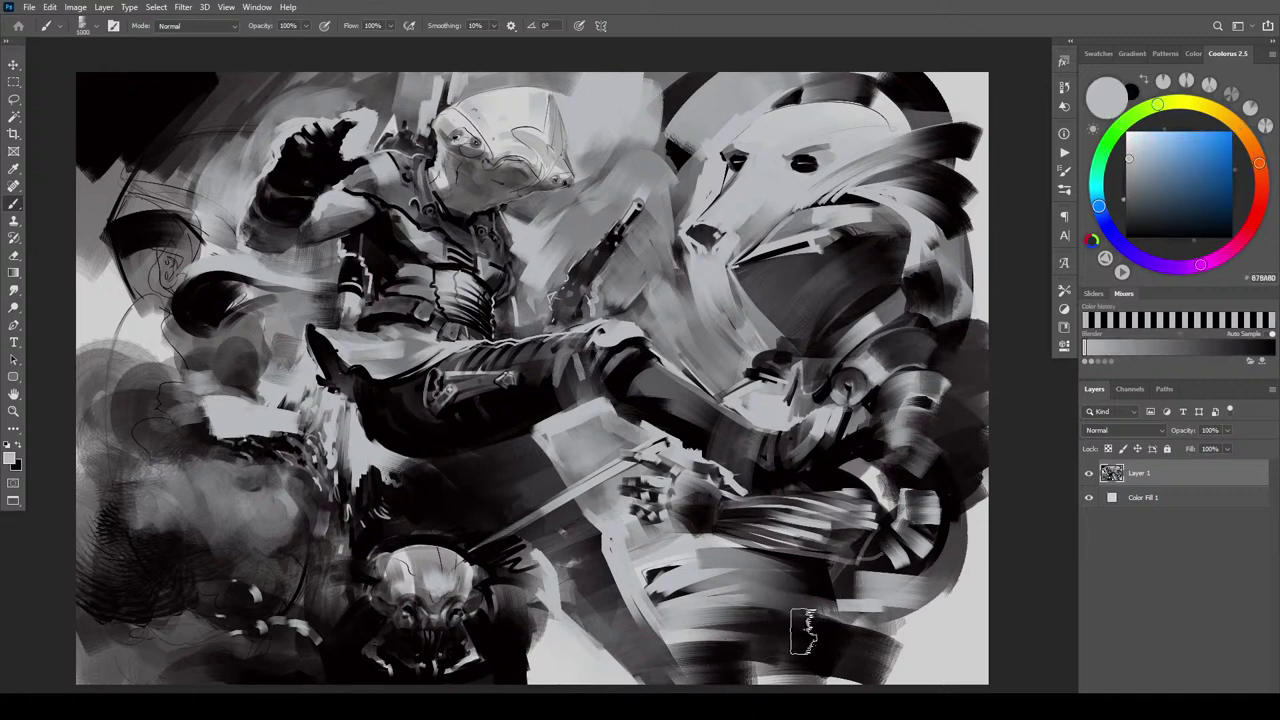
pyautogui.moveTo(810, 612); pyautogui.dragTo(745, 665)
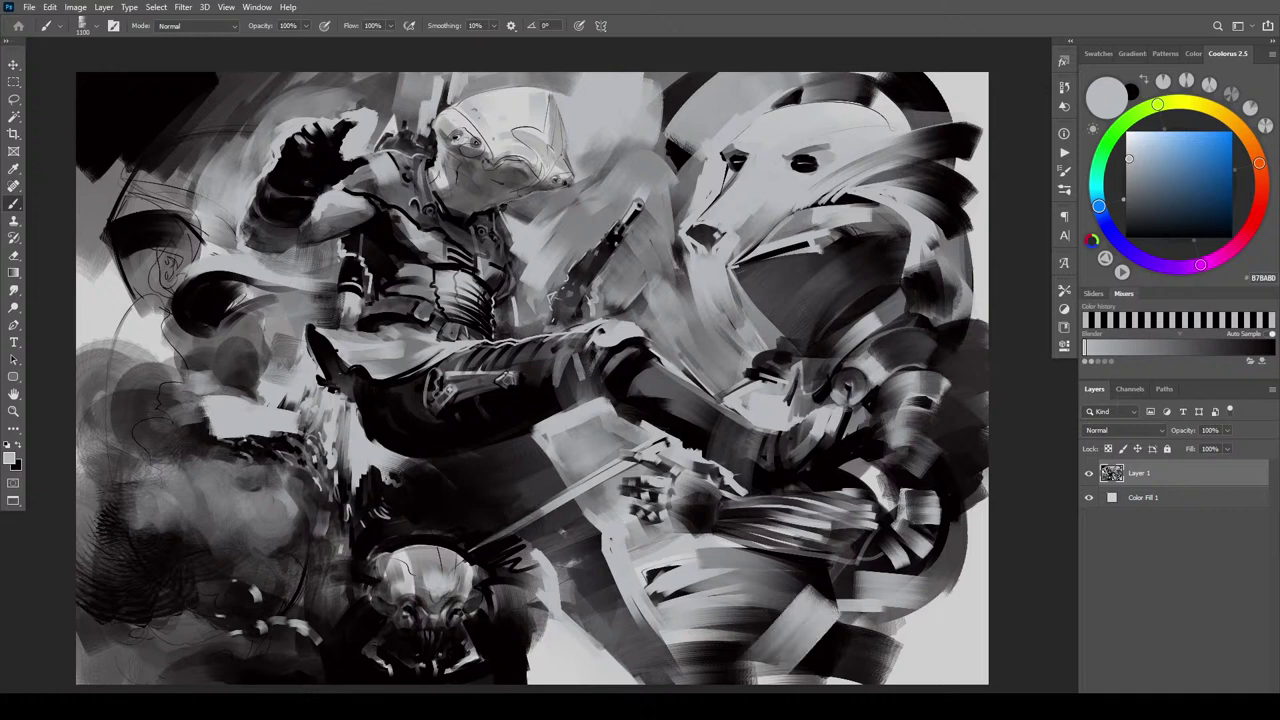
# Reduce the brush size, sample near-black and trim the upper end of the light diagonal band
pyautogui.press('[')
pyautogui.press('[')
pyautogui.press('[')
pyautogui.press('[')
pyautogui.press('[')
pyautogui.press('[')
pyautogui.press('[')
pyautogui.press('[')
pyautogui.press('[')
pyautogui.keyDown('alt'); pyautogui.click(832, 601); pyautogui.keyUp('alt')
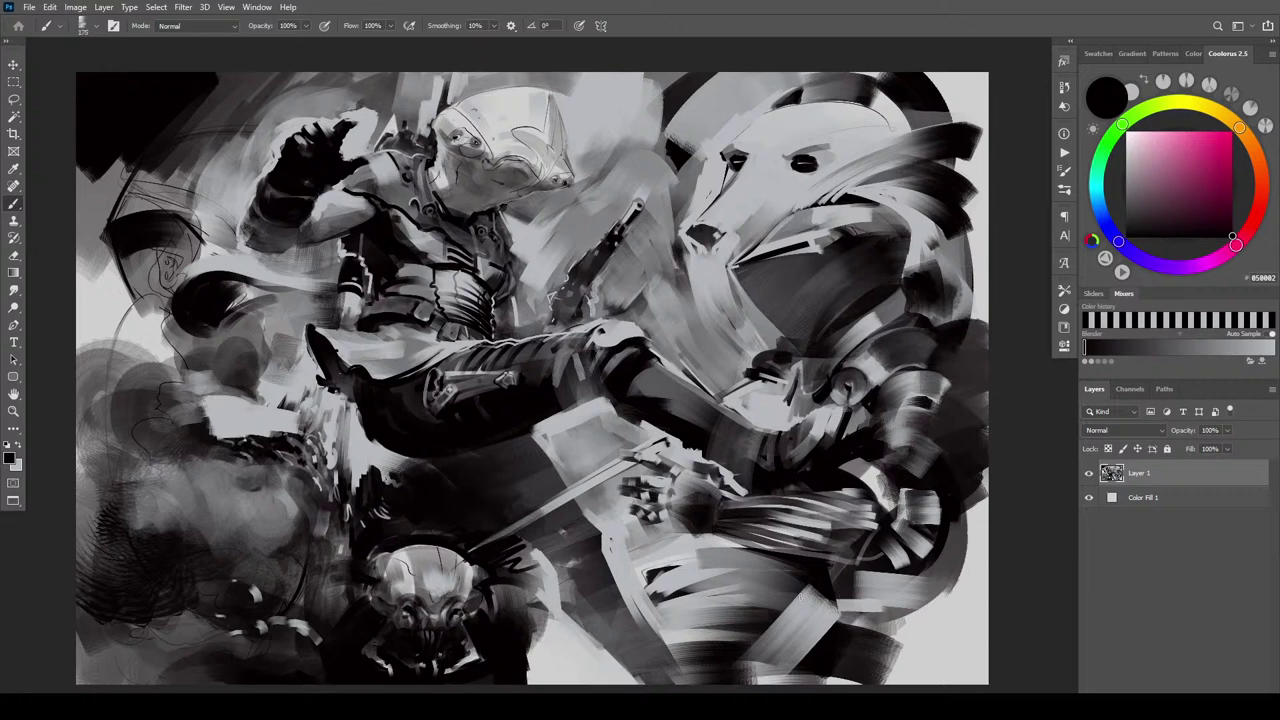
pyautogui.moveTo(773, 605)
pyautogui.mouseDown()
pyautogui.moveTo(838, 601)
pyautogui.moveTo(783, 604)
pyautogui.mouseUp()
pyautogui.press(']')
pyautogui.press(']')
pyautogui.press(']')
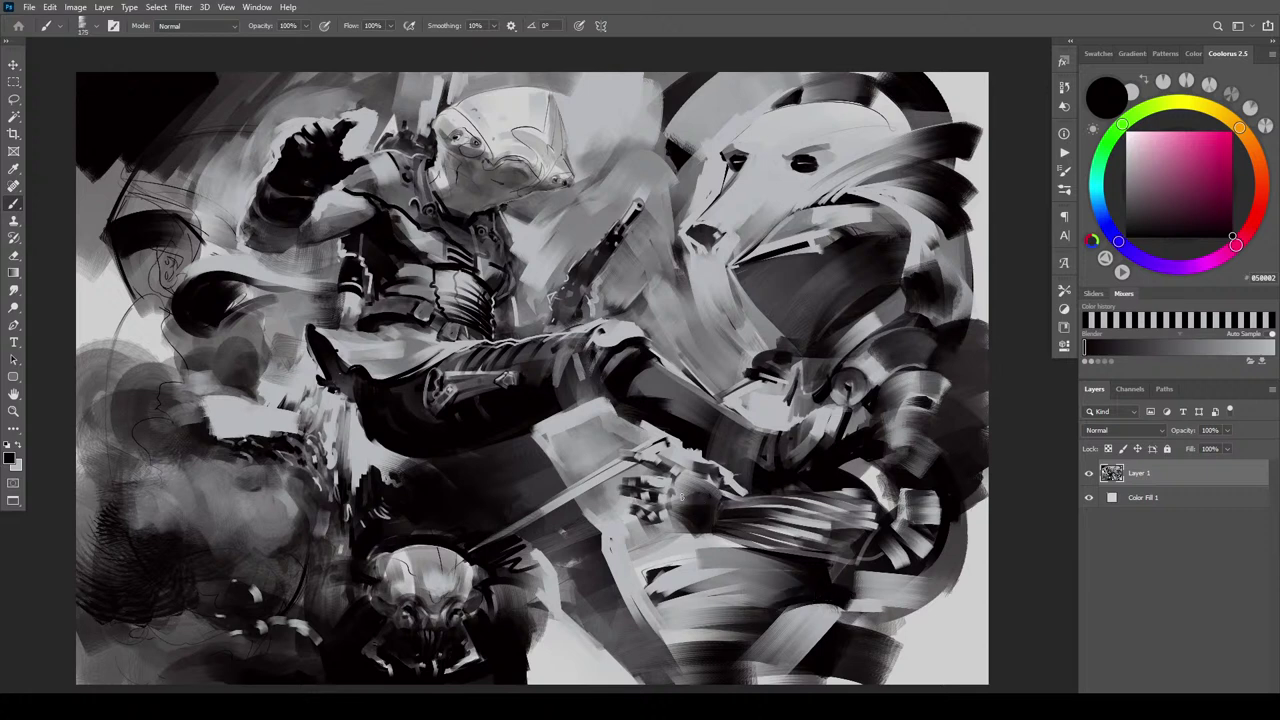
# Undo a trial dark stroke on the bear's hand, enlarge the brush to 500 and shade along the forearm
pyautogui.moveTo(681, 496); pyautogui.dragTo(713, 502)
pyautogui.hotkey('ctrl', 'z')
pyautogui.press(']')
pyautogui.press(']')
pyautogui.press(']')
pyautogui.press(']')
pyautogui.press(']')
pyautogui.press(']')
pyautogui.moveTo(757, 531); pyautogui.dragTo(862, 539)
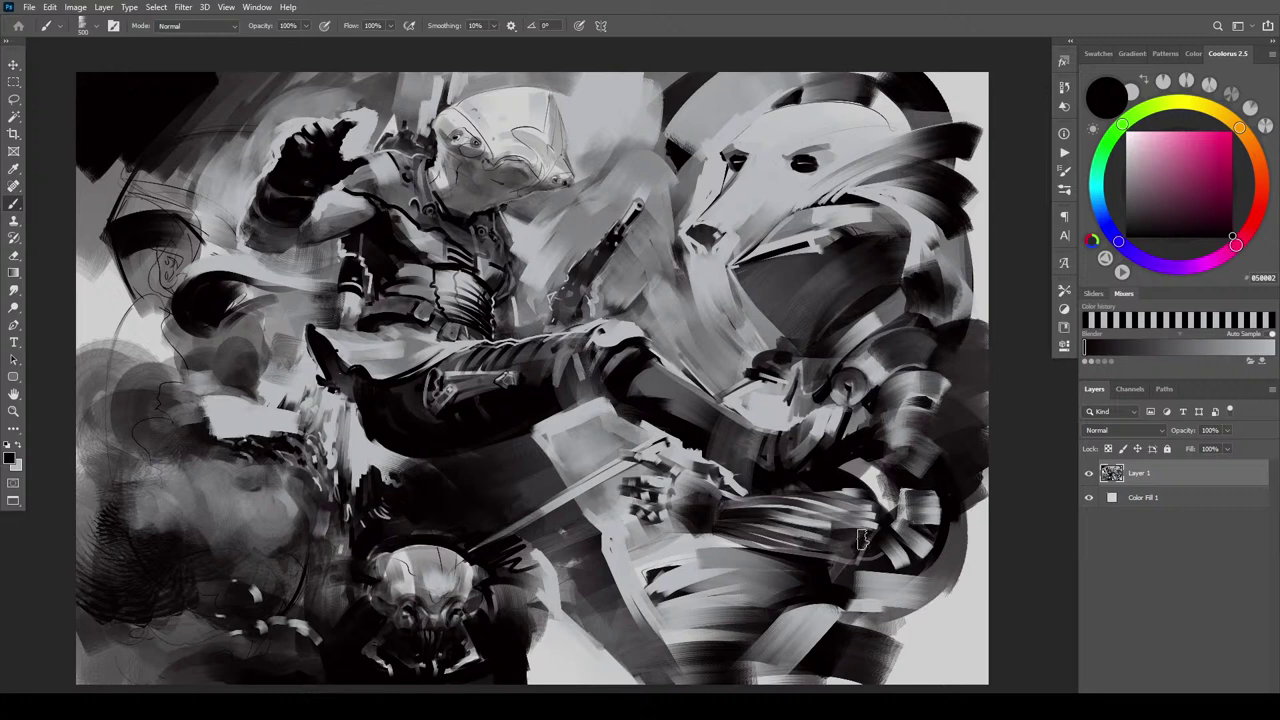
# Reduce the brush to 400 and darken the underside of the bear's forearm up to the elbow
pyautogui.press('[')
pyautogui.press('[')
pyautogui.press('[')
pyautogui.moveTo(735, 529); pyautogui.dragTo(857, 550)
pyautogui.moveTo(762, 537)
pyautogui.mouseDown()
pyautogui.moveTo(873, 567)
pyautogui.moveTo(741, 528)
pyautogui.moveTo(882, 570)
pyautogui.mouseUp()
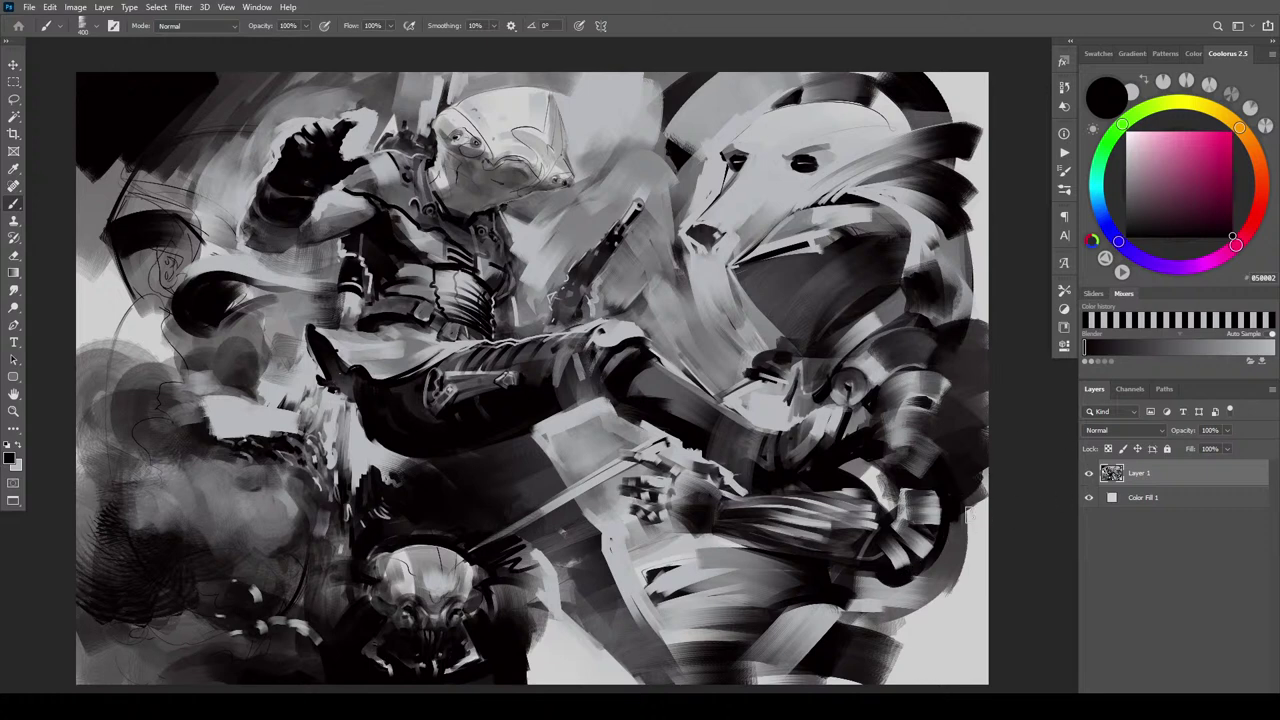
# Switch to light grey and paint the background beside the bear's elbow, cleaning up the arm's silhouette
pyautogui.press('x')
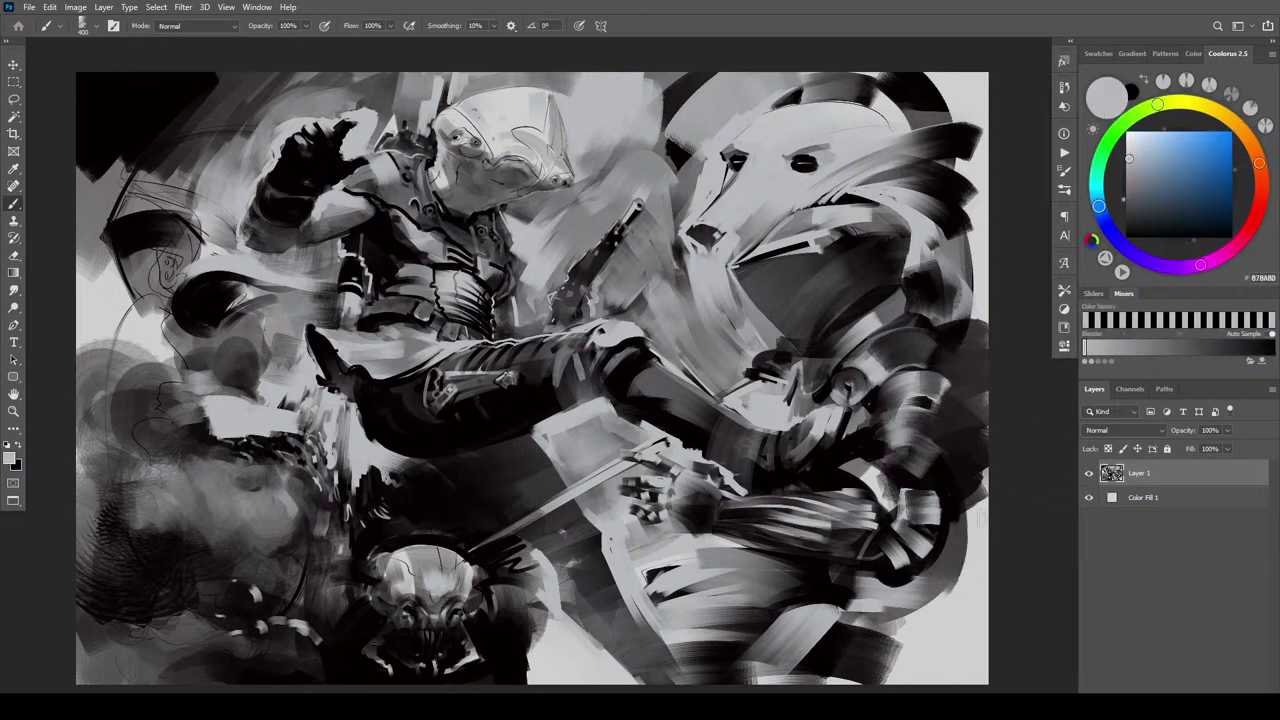
pyautogui.moveTo(964, 446)
pyautogui.mouseDown()
pyautogui.moveTo(928, 572)
pyautogui.moveTo(910, 576)
pyautogui.moveTo(926, 558)
pyautogui.moveTo(896, 588)
pyautogui.moveTo(882, 576)
pyautogui.moveTo(914, 601)
pyautogui.moveTo(989, 504)
pyautogui.moveTo(952, 591)
pyautogui.moveTo(985, 620)
pyautogui.mouseUp()
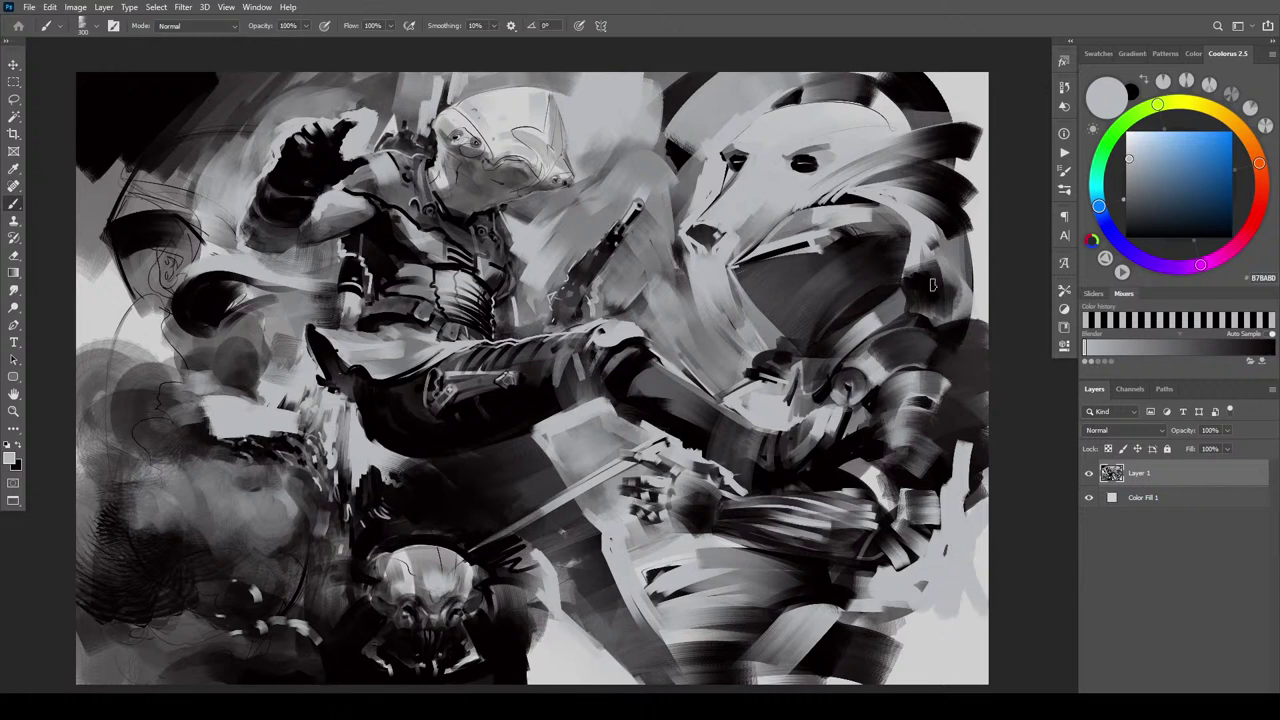
# Try strokes around the bear's shoulder and the background along its upper arm, undoing the last one
pyautogui.moveTo(911, 269)
pyautogui.mouseDown()
pyautogui.moveTo(937, 290)
pyautogui.moveTo(934, 324)
pyautogui.moveTo(955, 349)
pyautogui.moveTo(957, 436)
pyautogui.moveTo(963, 370)
pyautogui.moveTo(942, 303)
pyautogui.moveTo(976, 402)
pyautogui.moveTo(976, 464)
pyautogui.moveTo(953, 289)
pyautogui.mouseUp()
pyautogui.press(']')
pyautogui.press(']')
pyautogui.press(']')
pyautogui.press(']')
pyautogui.press(']')
pyautogui.press(']')
pyautogui.press(']')
pyautogui.press(']')
pyautogui.press(']')
pyautogui.press(']')
pyautogui.hotkey('ctrl', 'z')
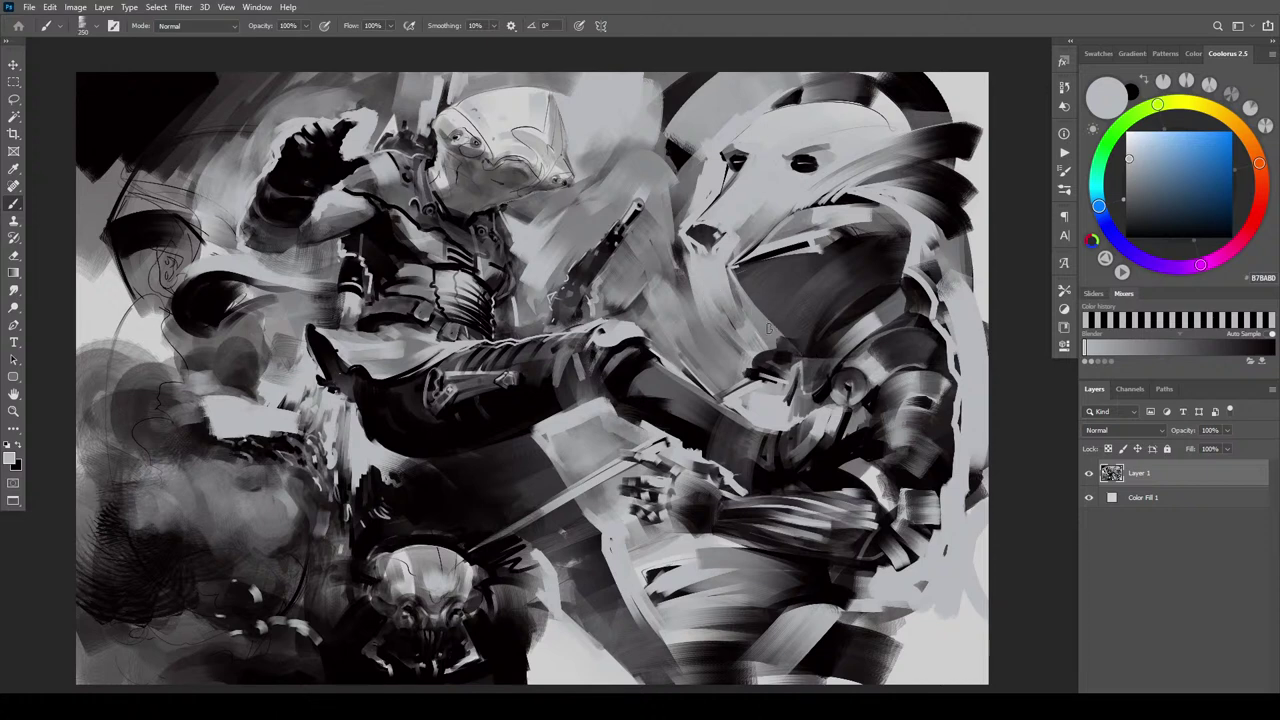
# Try pale diagonal strokes along the edge of the bear's throat fur and enlarge the brush to 500
pyautogui.moveTo(731, 272); pyautogui.dragTo(791, 340)
pyautogui.moveTo(738, 276); pyautogui.dragTo(795, 341)
pyautogui.moveTo(738, 275); pyautogui.dragTo(796, 338)
pyautogui.press(']')
pyautogui.press(']')
pyautogui.press(']')
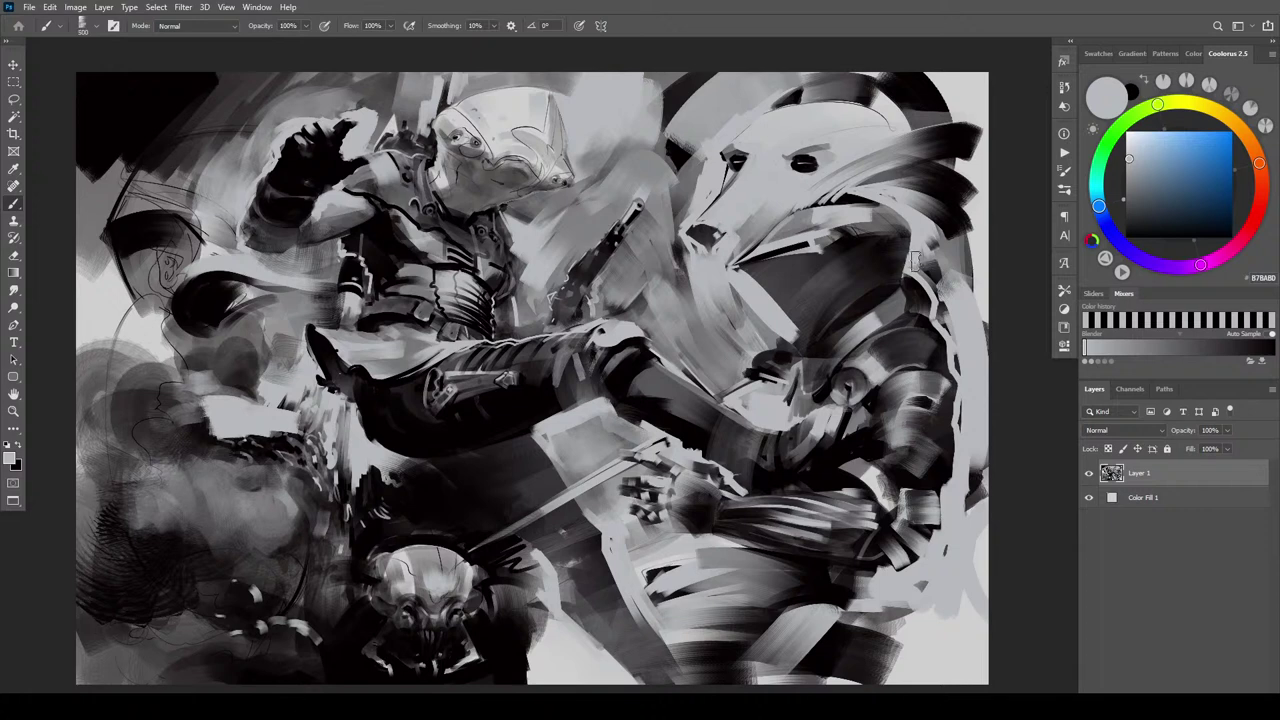
# Try broad light grey strokes on the side of the bear's neck and down its throat fur
pyautogui.moveTo(915, 262)
pyautogui.mouseDown()
pyautogui.moveTo(897, 214)
pyautogui.moveTo(848, 187)
pyautogui.moveTo(907, 262)
pyautogui.mouseUp()
pyautogui.hotkey('ctrl', 'z')
pyautogui.moveTo(866, 203)
pyautogui.mouseDown()
pyautogui.moveTo(907, 270)
pyautogui.moveTo(896, 254)
pyautogui.mouseUp()
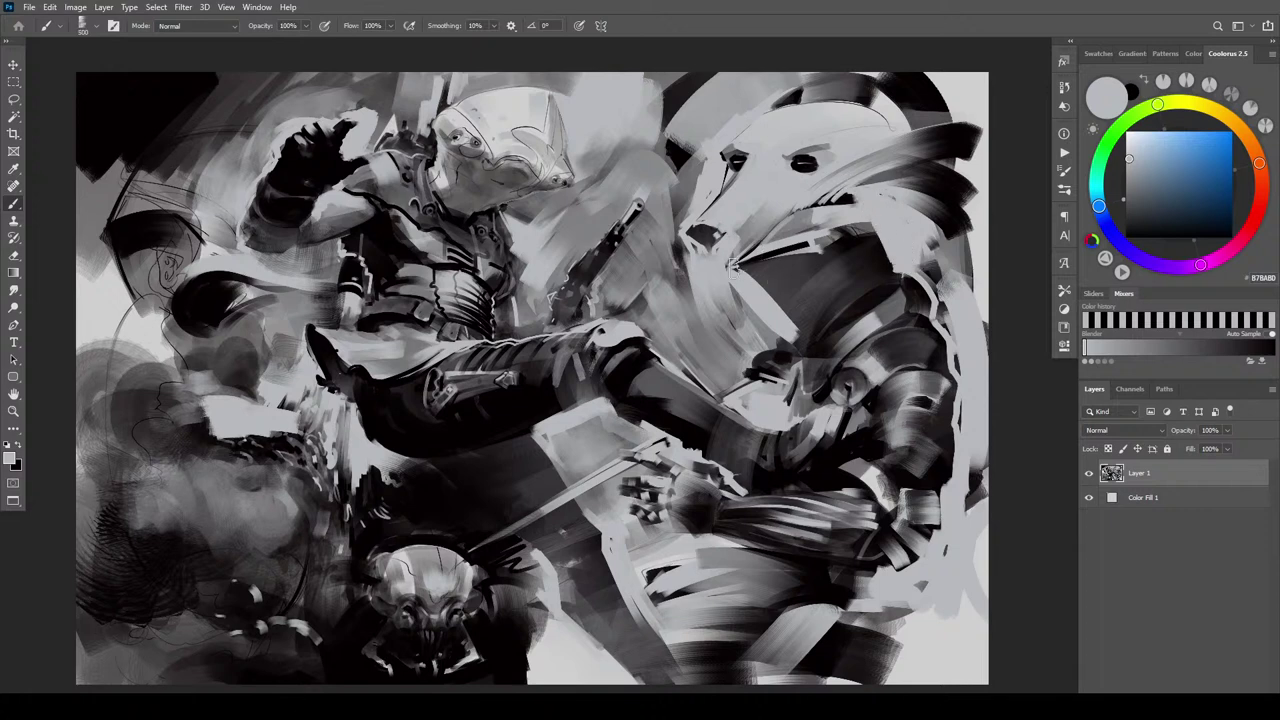
pyautogui.moveTo(736, 267)
pyautogui.mouseDown()
pyautogui.moveTo(796, 345)
pyautogui.moveTo(762, 333)
pyautogui.mouseUp()
pyautogui.moveTo(718, 290); pyautogui.dragTo(707, 346)
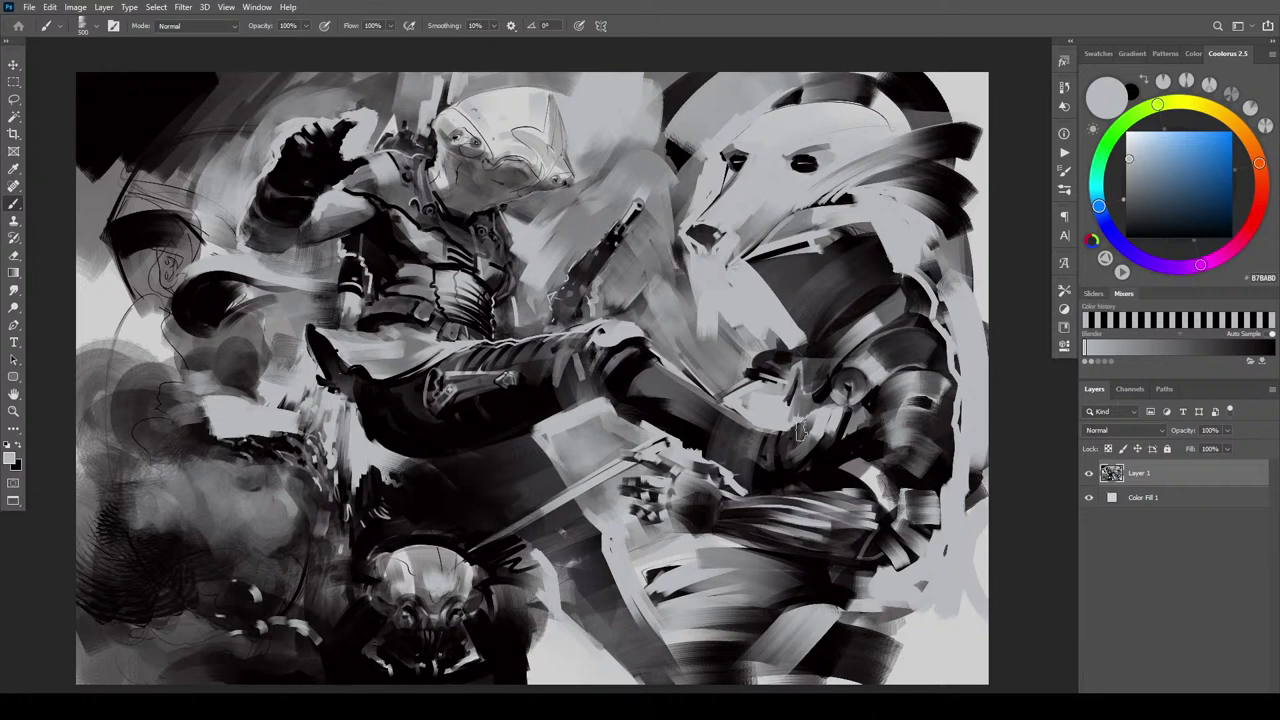
# Undo the recent light strokes on the bear's throat, neck, shoulder and the background beside its upper arm
pyautogui.hotkey('ctrl', 'z')
pyautogui.hotkey('ctrl', 'z')
pyautogui.hotkey('ctrl', 'z')
pyautogui.hotkey('ctrl', 'z')
pyautogui.hotkey('ctrl', 'z')
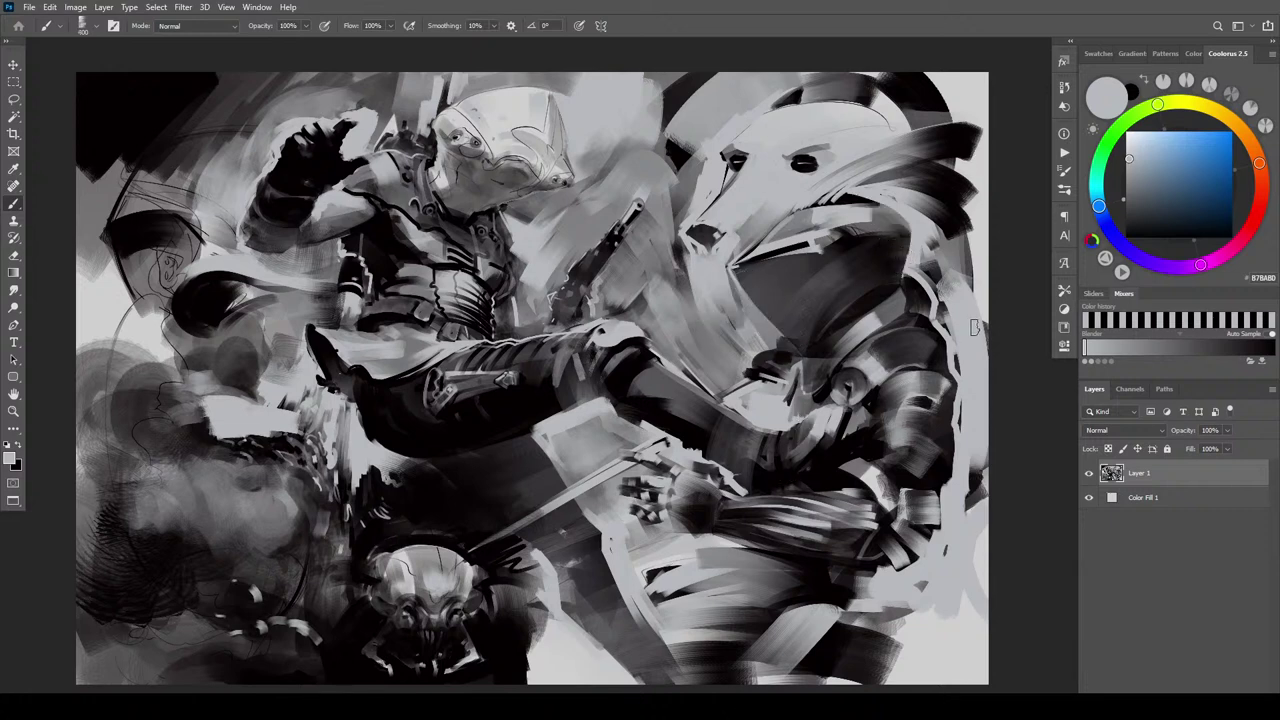
pyautogui.hotkey('ctrl', 'z')
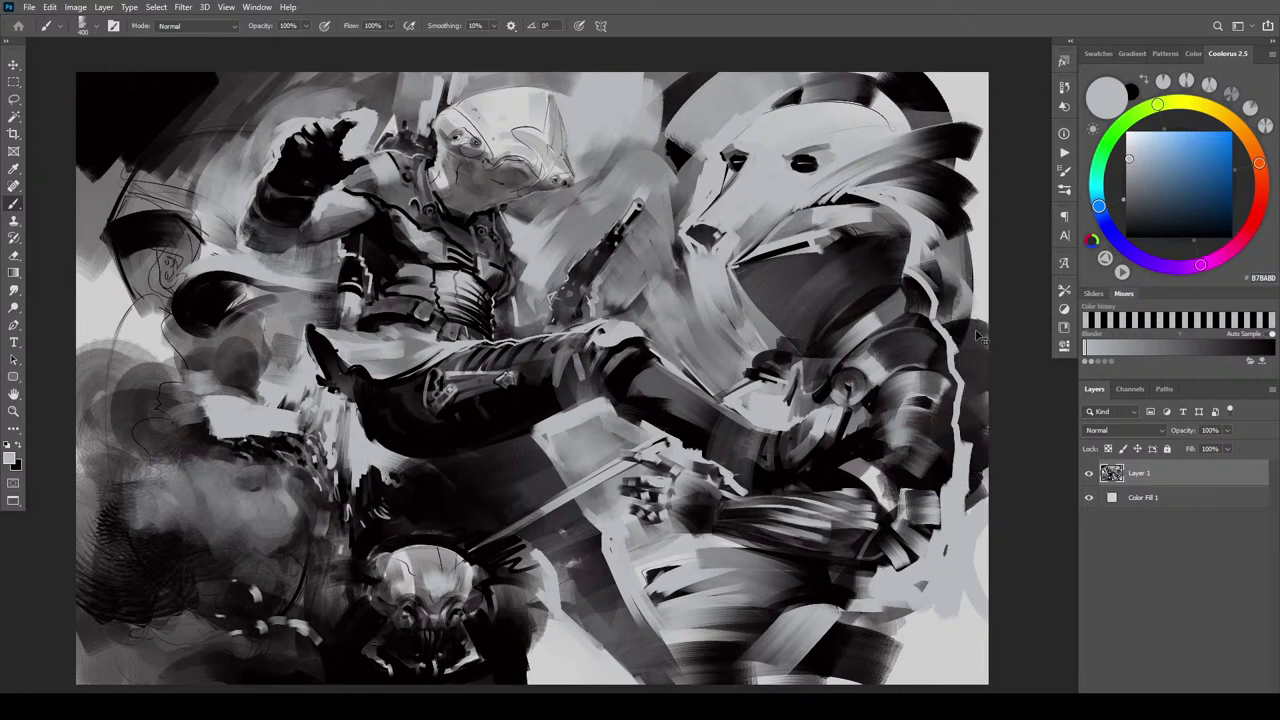
pyautogui.hotkey('ctrl', 'z')
pyautogui.hotkey('ctrl', 'z')
pyautogui.hotkey('ctrl', 'z')
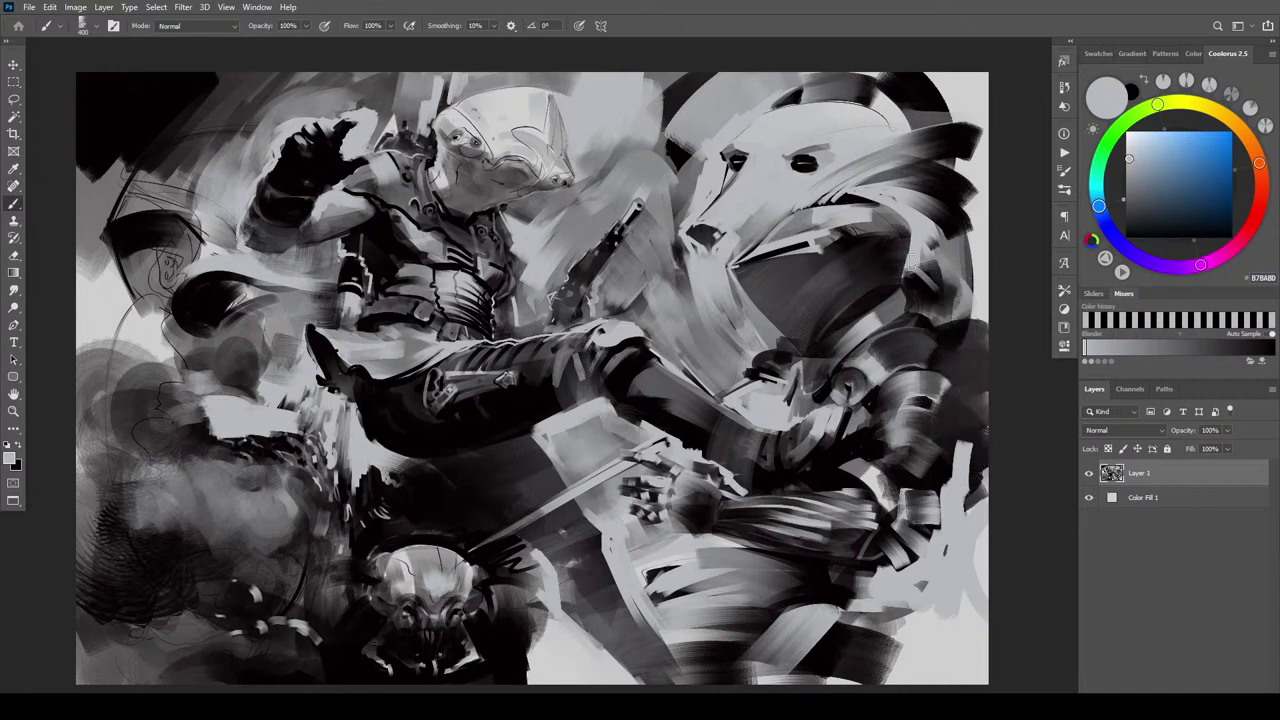
# Paint light grey strokes down the back of the bear's mane and along the outside of its arm to reshape the silhouette
pyautogui.moveTo(928, 266)
pyautogui.mouseDown()
pyautogui.moveTo(960, 314)
pyautogui.moveTo(921, 263)
pyautogui.moveTo(954, 292)
pyautogui.moveTo(969, 327)
pyautogui.moveTo(923, 261)
pyautogui.moveTo(981, 370)
pyautogui.mouseUp()
pyautogui.moveTo(962, 322); pyautogui.dragTo(981, 375)
pyautogui.moveTo(920, 270)
pyautogui.mouseDown()
pyautogui.moveTo(1003, 402)
pyautogui.moveTo(987, 382)
pyautogui.moveTo(978, 482)
pyautogui.moveTo(975, 335)
pyautogui.moveTo(969, 478)
pyautogui.moveTo(986, 433)
pyautogui.moveTo(970, 508)
pyautogui.mouseUp()
pyautogui.moveTo(994, 372); pyautogui.dragTo(984, 544)
# Try finer light strokes beside the bear's outer arm and on the back edge of its neck, and undo them
pyautogui.press('[')
pyautogui.press('[')
pyautogui.press('[')
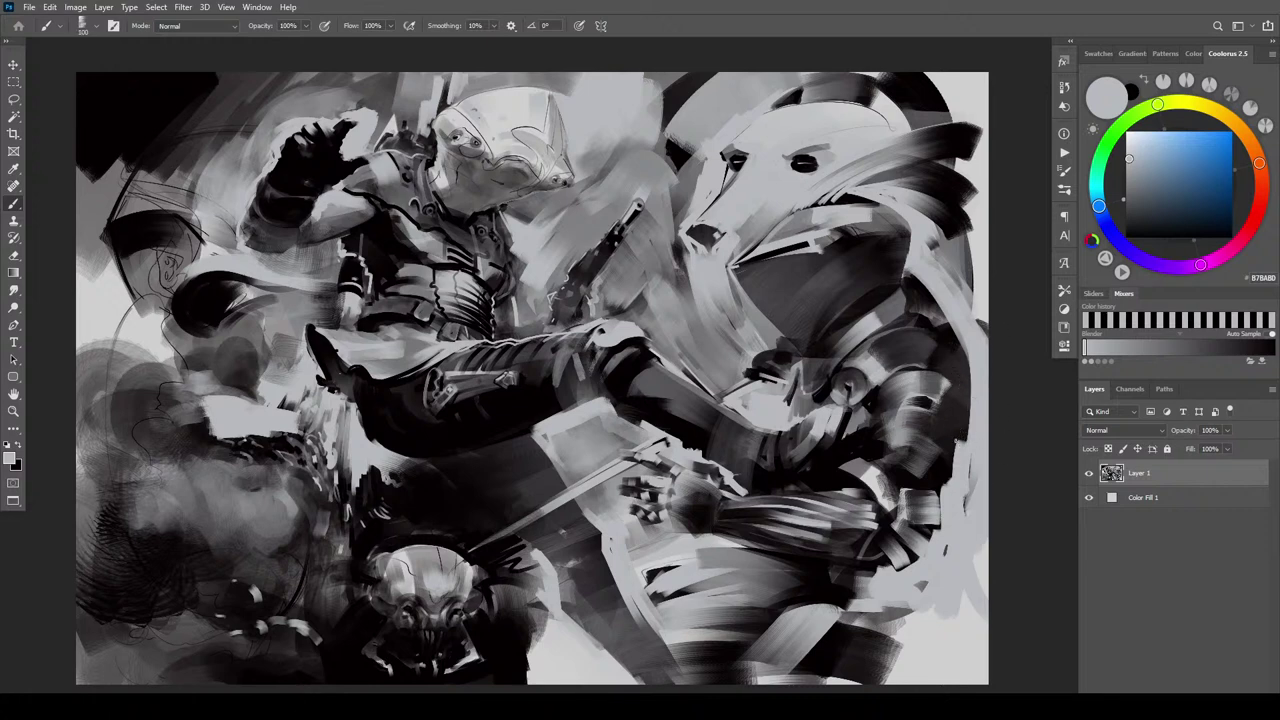
pyautogui.moveTo(968, 380); pyautogui.dragTo(968, 413)
pyautogui.moveTo(899, 213); pyautogui.dragTo(904, 275)
pyautogui.hotkey('ctrl', 'z')
pyautogui.hotkey('ctrl', 'z')
pyautogui.hotkey('ctrl', 'z')
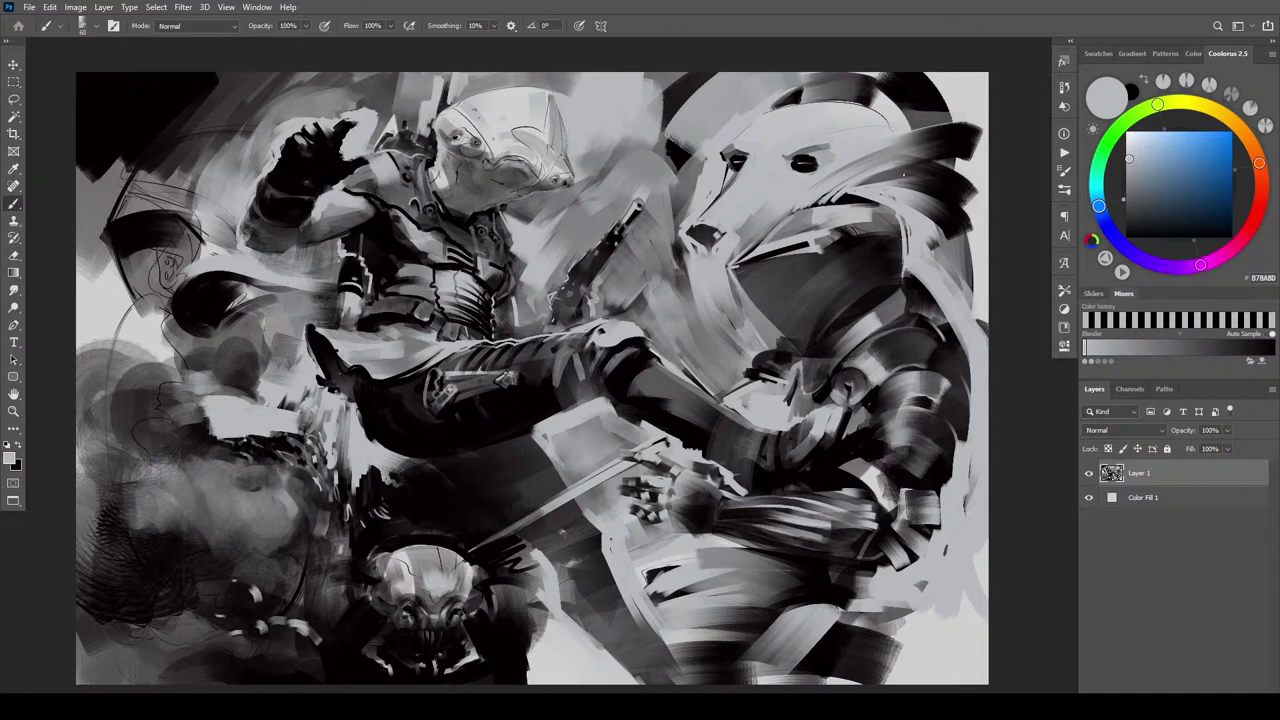
# Try short vertical light strokes with a larger brush where the bear's neck fur meets its shoulder, and undo them
pyautogui.press(']')
pyautogui.hotkey('ctrl', 'z')
pyautogui.press(']')
pyautogui.press(']')
pyautogui.moveTo(900, 210); pyautogui.dragTo(906, 282)
pyautogui.hotkey('ctrl', 'z')
pyautogui.moveTo(906, 216); pyautogui.dragTo(907, 282)
pyautogui.moveTo(895, 212); pyautogui.dragTo(905, 288)
pyautogui.hotkey('ctrl', 'z')
pyautogui.hotkey('ctrl', 'z')
# Try light diagonal strokes along the inner edge of the bear's throat fur, undoing each attempt
pyautogui.moveTo(731, 281); pyautogui.dragTo(778, 338)
pyautogui.hotkey('ctrl', 'z')
pyautogui.moveTo(733, 273); pyautogui.dragTo(789, 335)
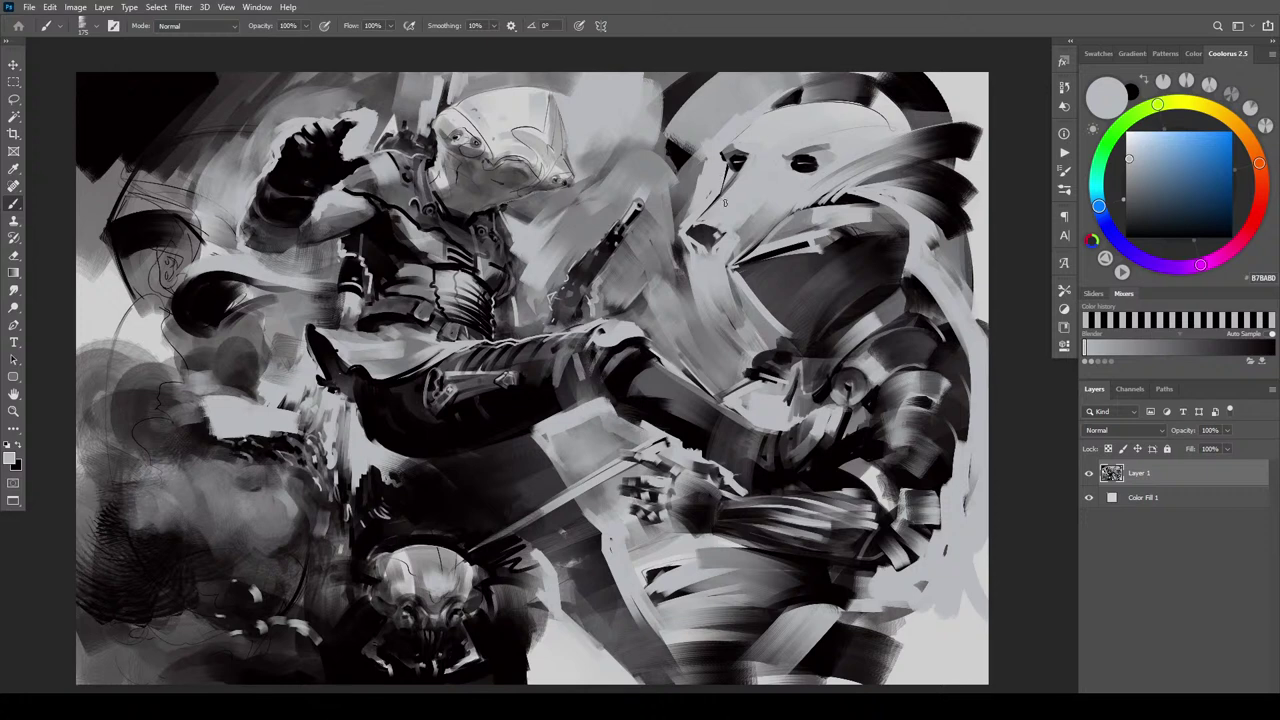
pyautogui.hotkey('ctrl', 'z')
pyautogui.moveTo(801, 357)
pyautogui.mouseDown()
pyautogui.moveTo(723, 290)
pyautogui.moveTo(751, 292)
pyautogui.moveTo(743, 285)
pyautogui.moveTo(792, 350)
pyautogui.mouseUp()
pyautogui.hotkey('ctrl', 'z')
pyautogui.hotkey('ctrl', 'z')
# Paint light diagonal strokes along the inner edge of the bear's throat fur, down to the dark gap at its base
pyautogui.moveTo(735, 280); pyautogui.dragTo(789, 338)
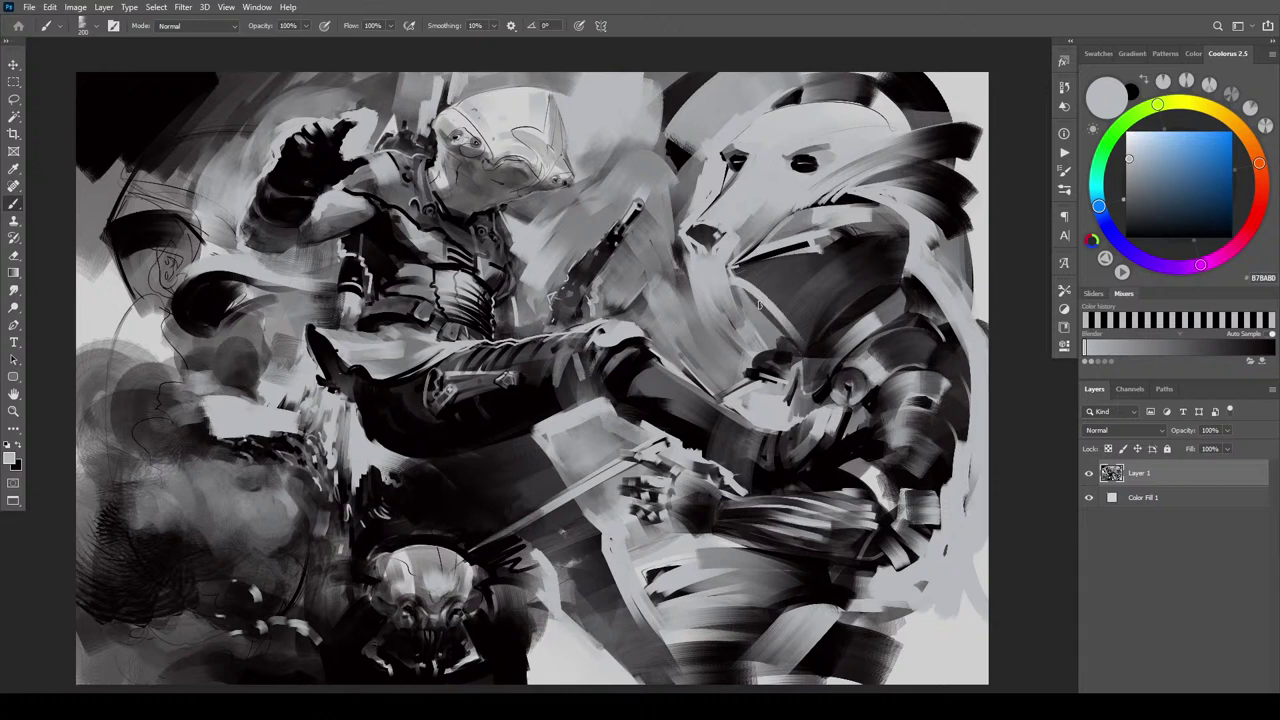
pyautogui.moveTo(740, 288); pyautogui.dragTo(778, 324)
pyautogui.moveTo(733, 281); pyautogui.dragTo(755, 308)
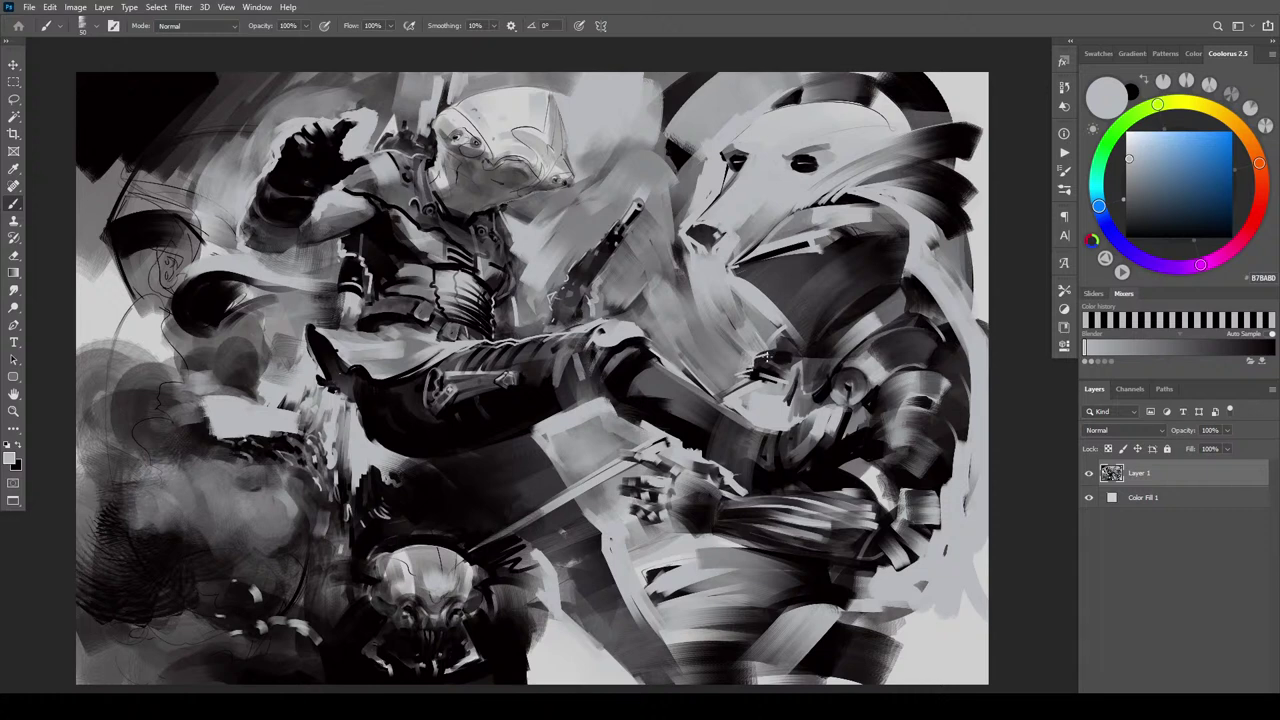
pyautogui.moveTo(752, 356)
pyautogui.mouseDown()
pyautogui.moveTo(770, 364)
pyautogui.moveTo(756, 362)
pyautogui.moveTo(777, 344)
pyautogui.moveTo(759, 348)
pyautogui.mouseUp()
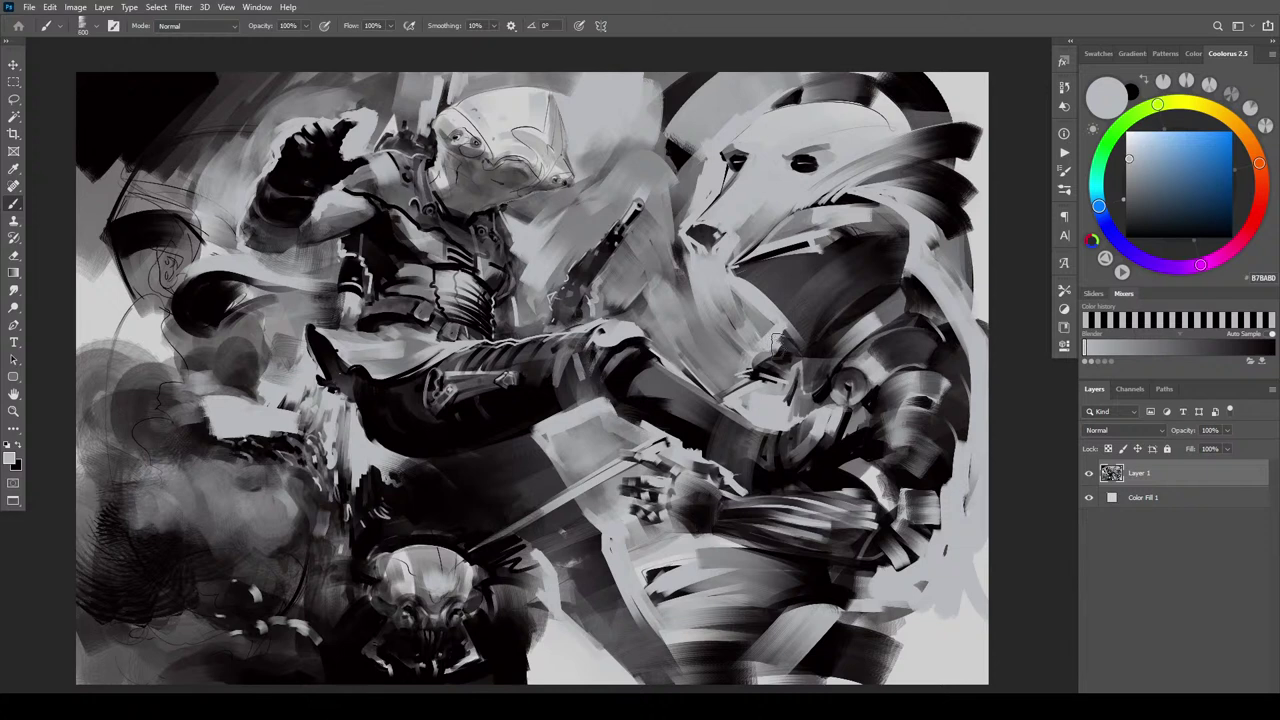
# Cover the dark shape at the base of the bear's throat fur with light grey strokes from a much larger brush
pyautogui.press(']')
pyautogui.press(']')
pyautogui.press(']')
pyautogui.press(']')
pyautogui.press(']')
pyautogui.press(']')
pyautogui.press(']')
pyautogui.press(']')
pyautogui.press(']')
pyautogui.press(']')
pyautogui.moveTo(760, 340)
pyautogui.mouseDown()
pyautogui.moveTo(768, 371)
pyautogui.moveTo(773, 351)
pyautogui.moveTo(742, 312)
pyautogui.mouseUp()
pyautogui.press('[')
pyautogui.press('[')
pyautogui.press('[')
pyautogui.press('[')
pyautogui.press('[')
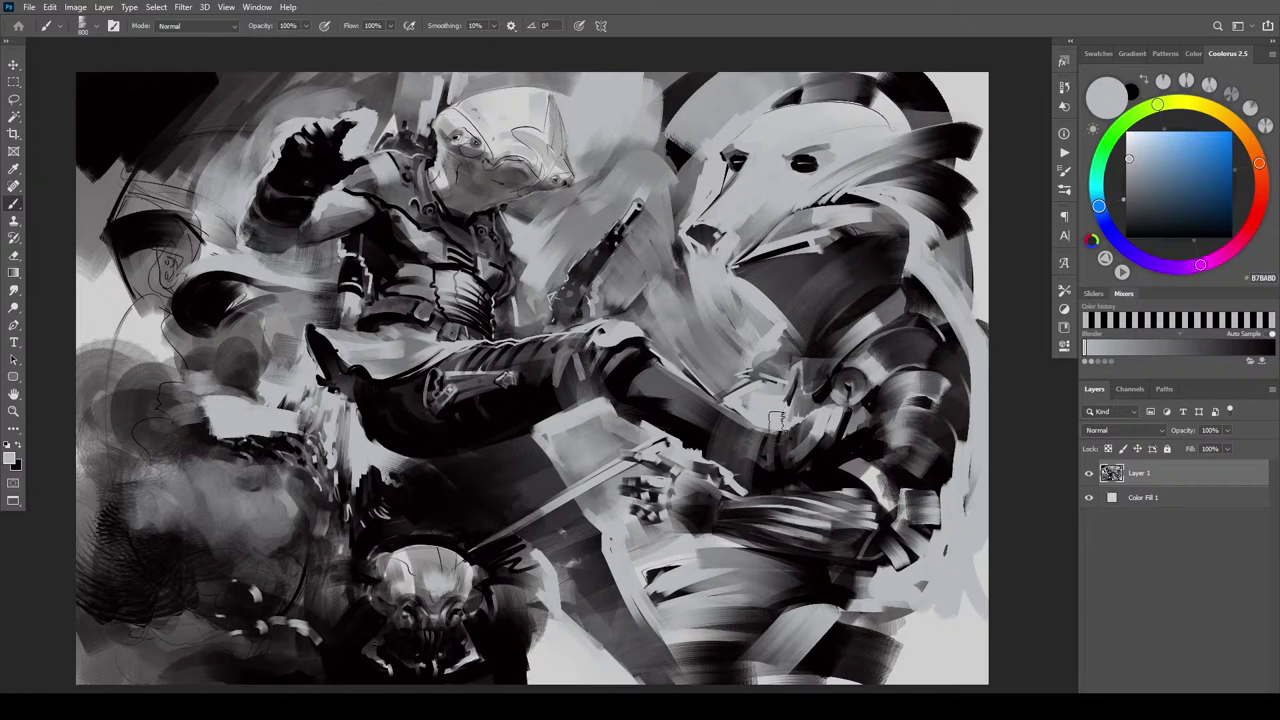
# Make black the painting colour, lasso the masked head below the figure's leg, and cut and paste it onto its own layer
pyautogui.press('x')
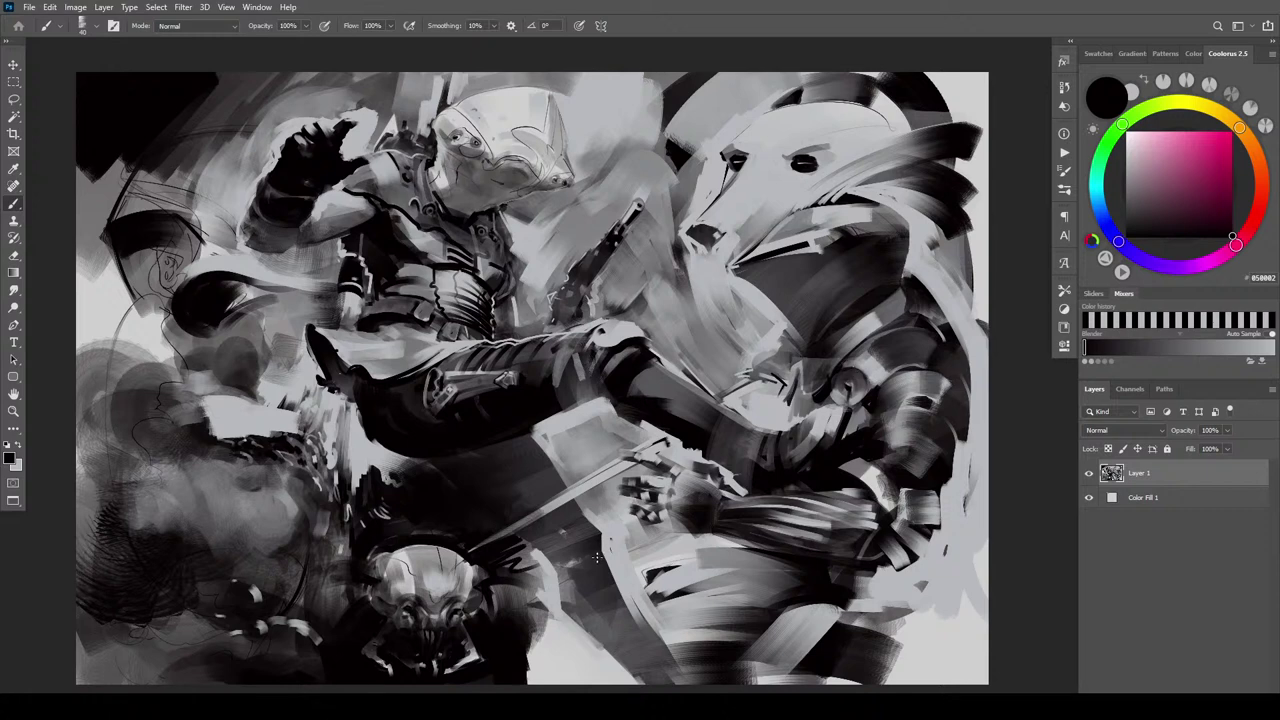
pyautogui.press('l')
pyautogui.moveTo(490, 570)
pyautogui.mouseDown()
pyautogui.moveTo(440, 540)
pyautogui.moveTo(322, 615)
pyautogui.moveTo(628, 658)
pyautogui.mouseUp()
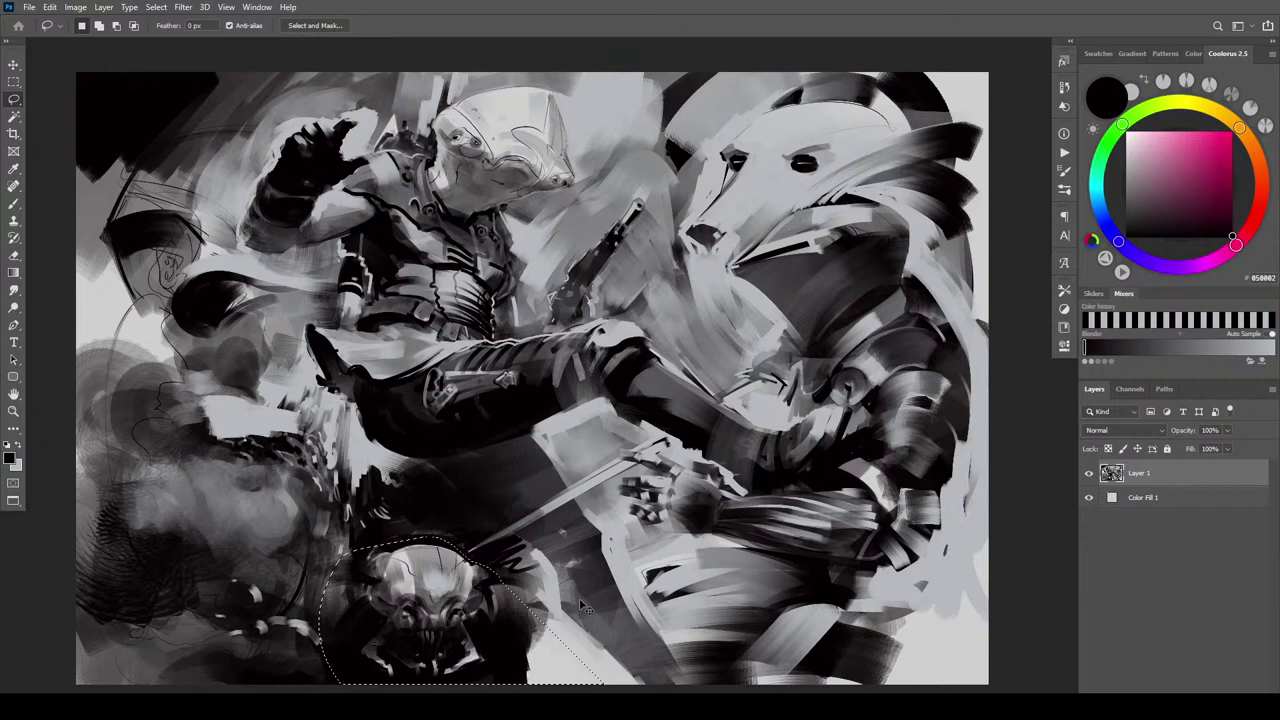
pyautogui.hotkey('ctrl', 'x')
pyautogui.hotkey('ctrl', 'v')
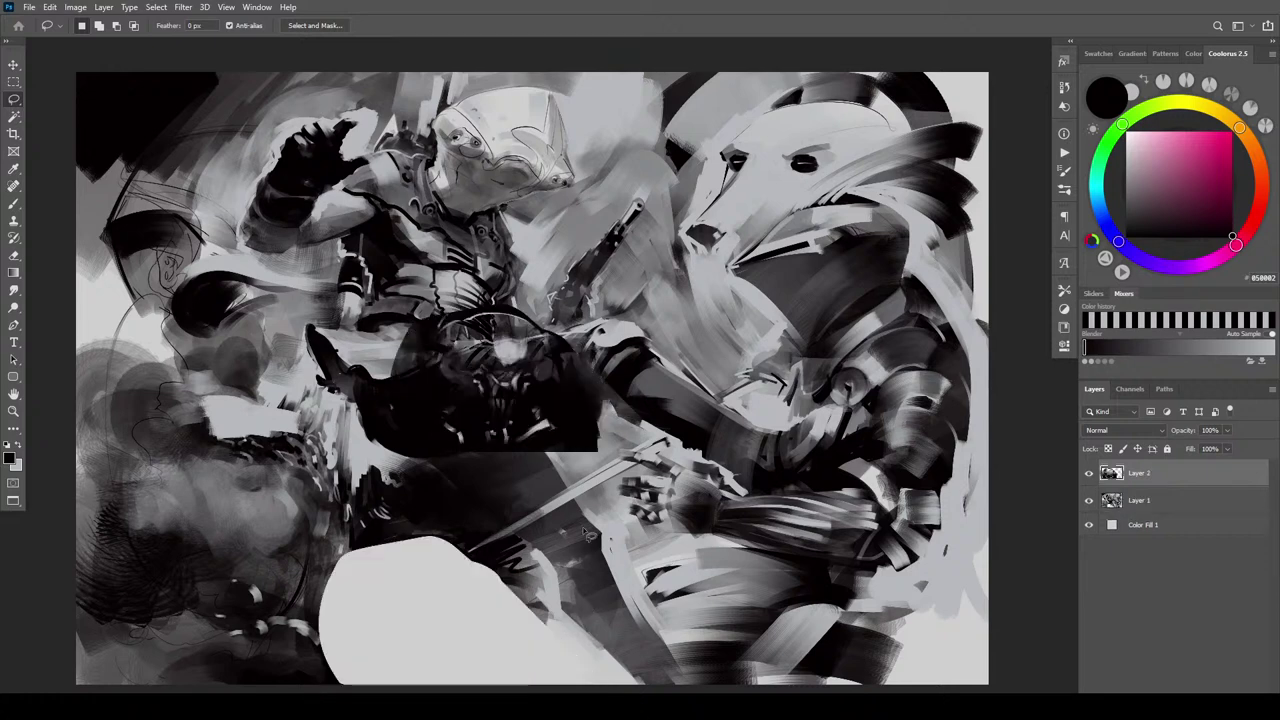
# Move the pasted masked head back over the empty area it was cut from
pyautogui.press('v')
pyautogui.moveTo(520, 415); pyautogui.dragTo(525, 188)
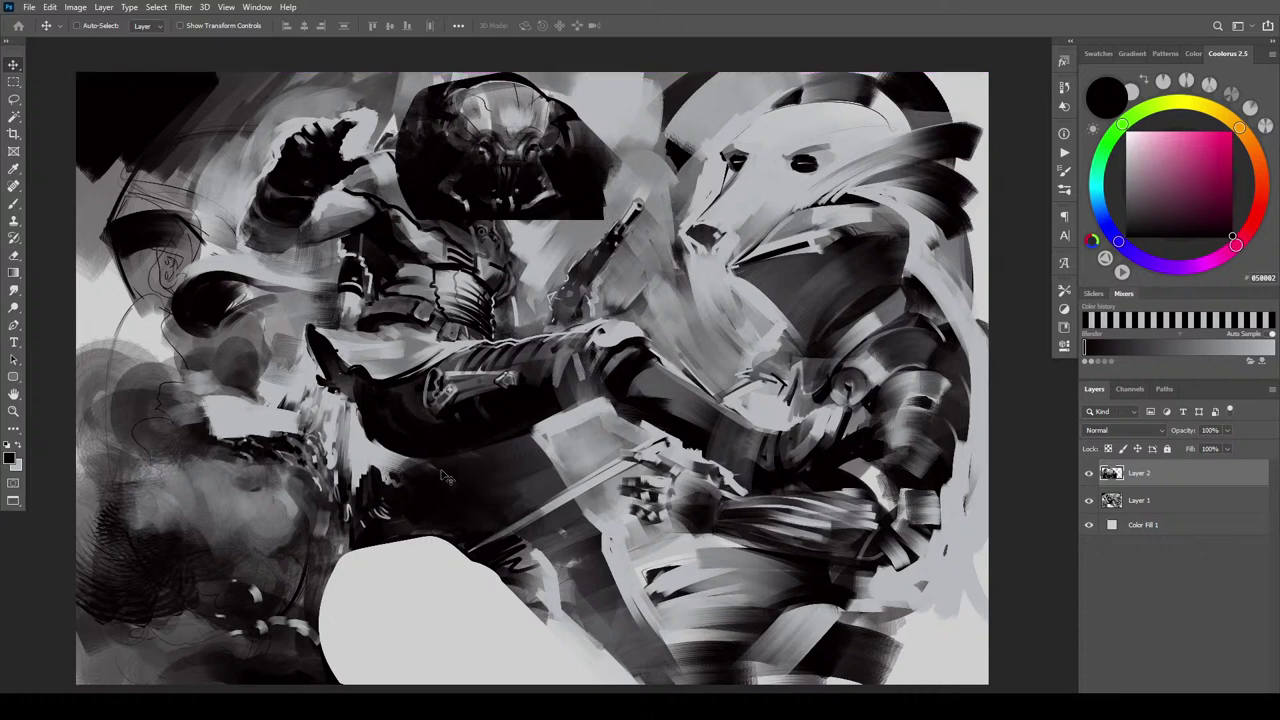
pyautogui.moveTo(529, 190); pyautogui.dragTo(433, 648)
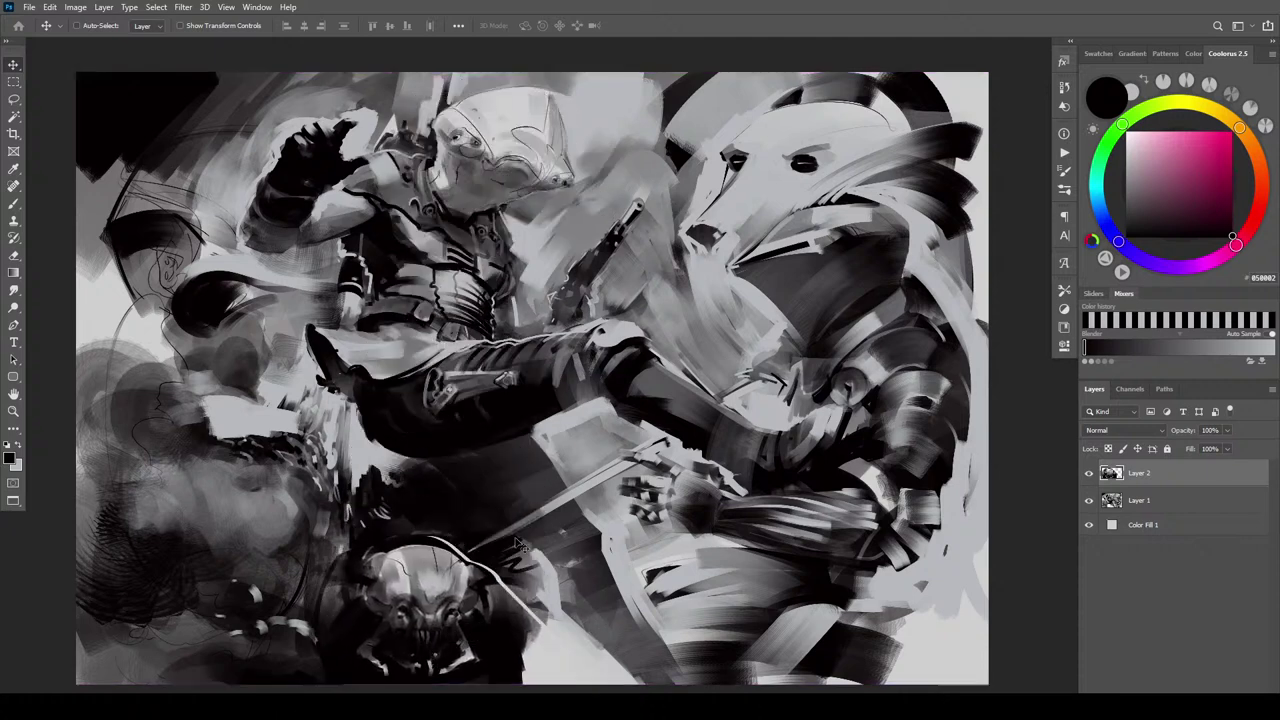
# Rotate the pasted masked head to 21.32° and position it over the cut-out gap, testing other tilts first
pyautogui.hotkey('ctrl', 't')
pyautogui.moveTo(584, 510); pyautogui.dragTo(614, 559)
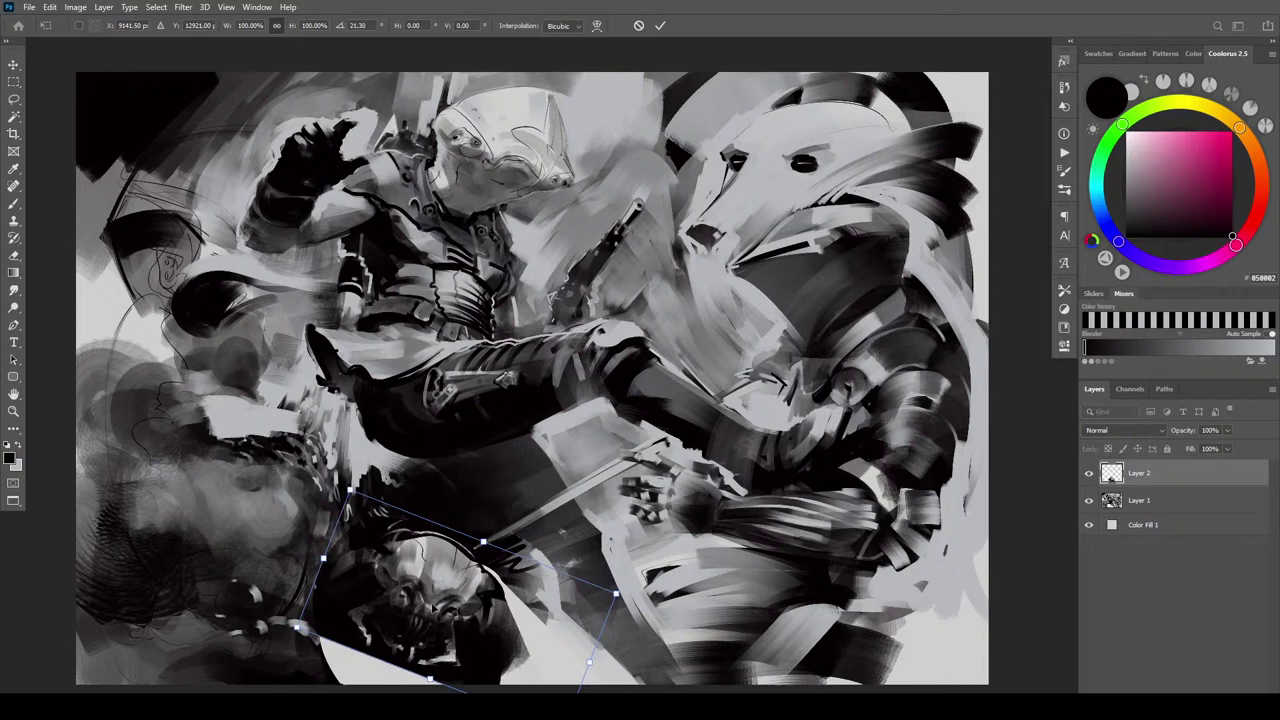
pyautogui.moveTo(432, 606); pyautogui.dragTo(431, 617)
pyautogui.moveTo(646, 498); pyautogui.dragTo(501, 455)
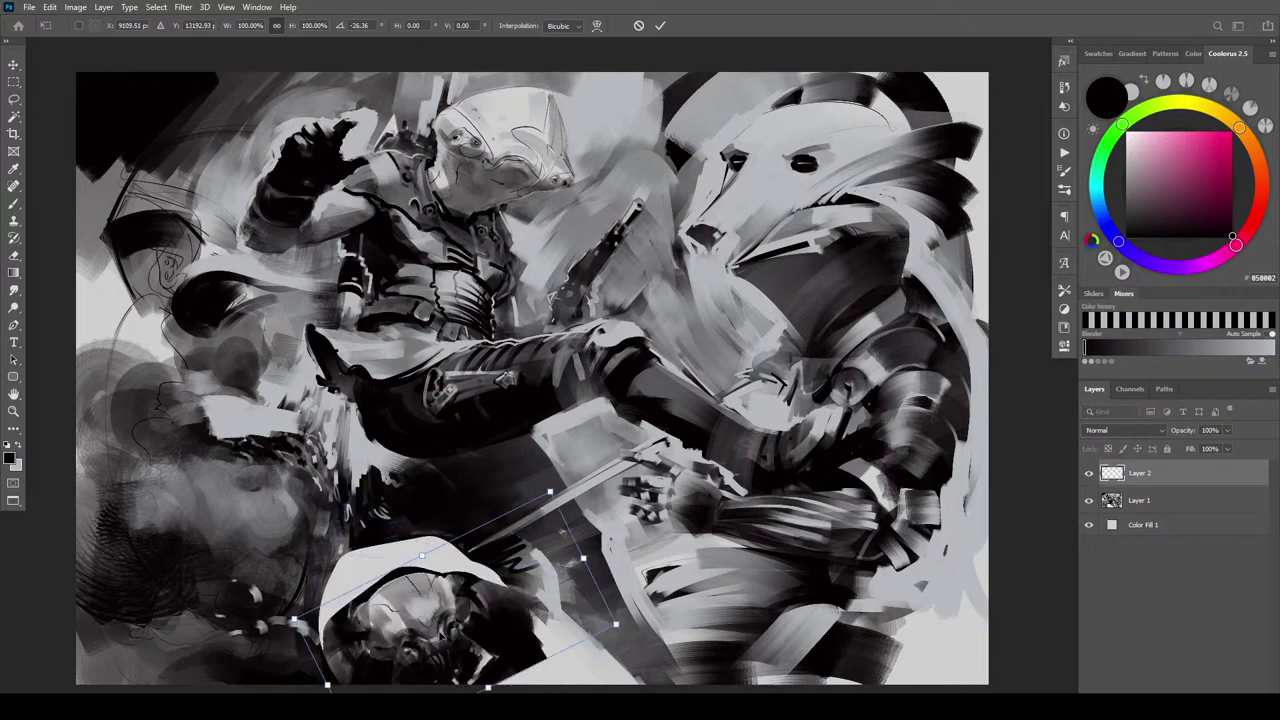
pyautogui.moveTo(483, 600); pyautogui.dragTo(473, 576)
pyautogui.moveTo(600, 401); pyautogui.dragTo(685, 588)
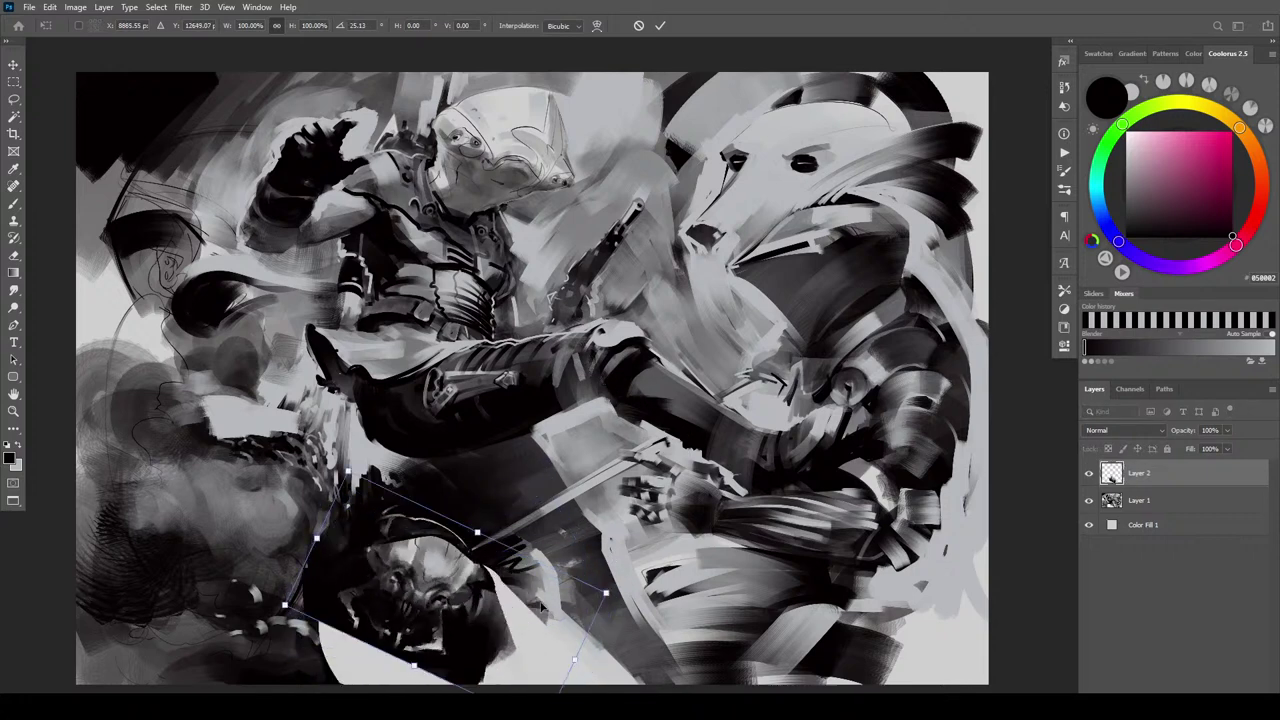
pyautogui.moveTo(440, 576); pyautogui.dragTo(445, 604)
pyautogui.moveTo(566, 471); pyautogui.dragTo(554, 463)
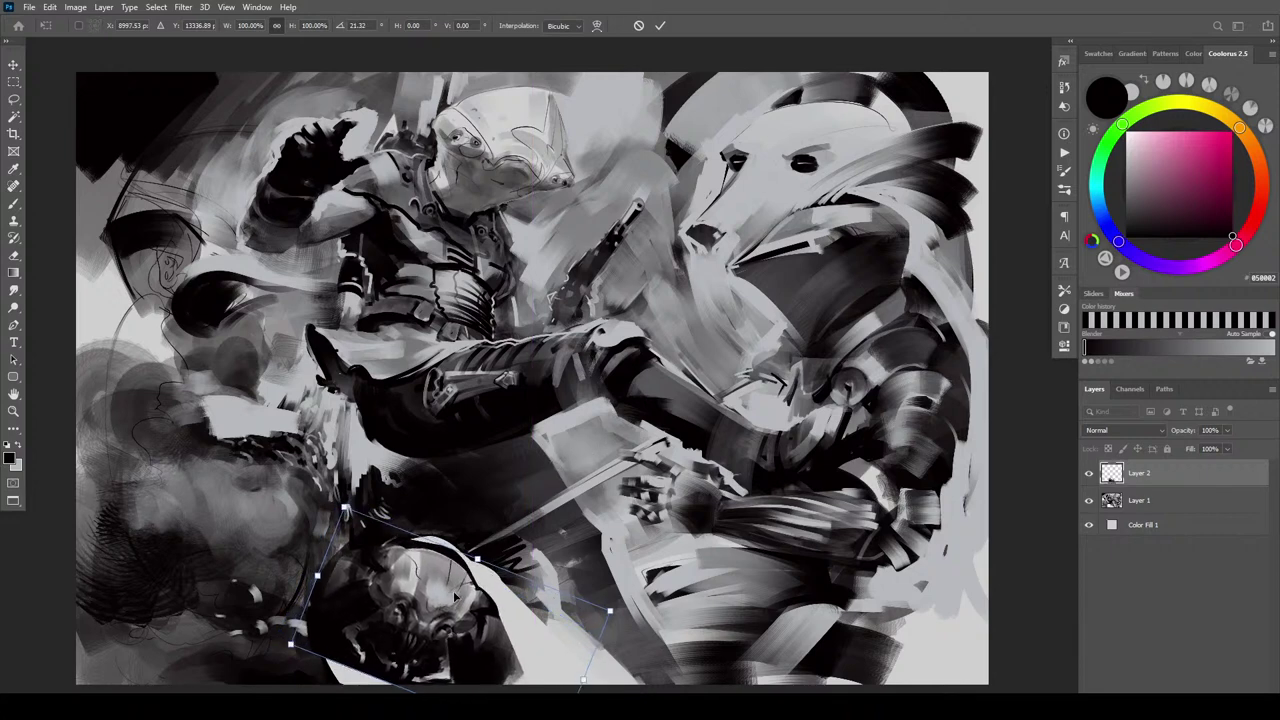
pyautogui.moveTo(464, 576); pyautogui.dragTo(467, 571)
pyautogui.press('Return')
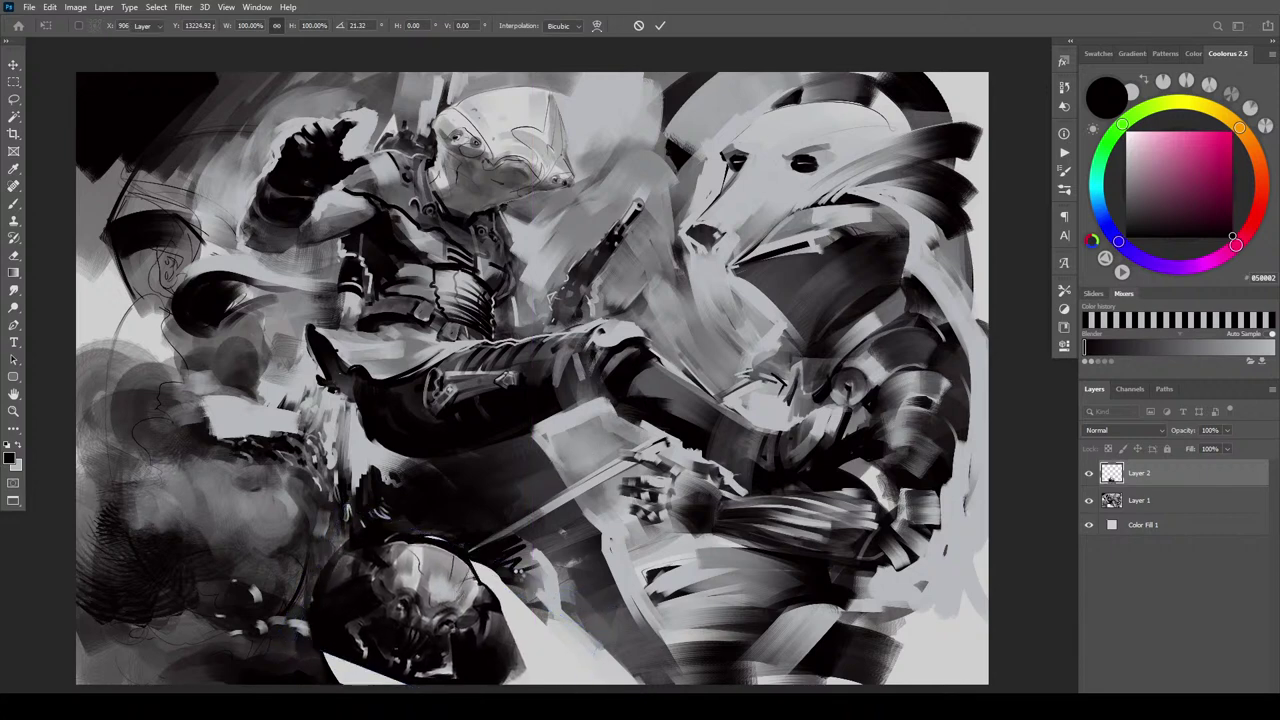
# Smudge the upper edges of the masked head into the surroundings with a brush enlarged to 1200
pyautogui.press('r')
pyautogui.press(']')
pyautogui.press(']')
pyautogui.press(']')
pyautogui.press(']')
pyautogui.press(']')
pyautogui.press(']')
pyautogui.press(']')
pyautogui.press(']')
pyautogui.press(']')
pyautogui.press(']')
pyautogui.moveTo(443, 523)
pyautogui.mouseDown()
pyautogui.moveTo(453, 542)
pyautogui.moveTo(437, 537)
pyautogui.mouseUp()
pyautogui.press(']')
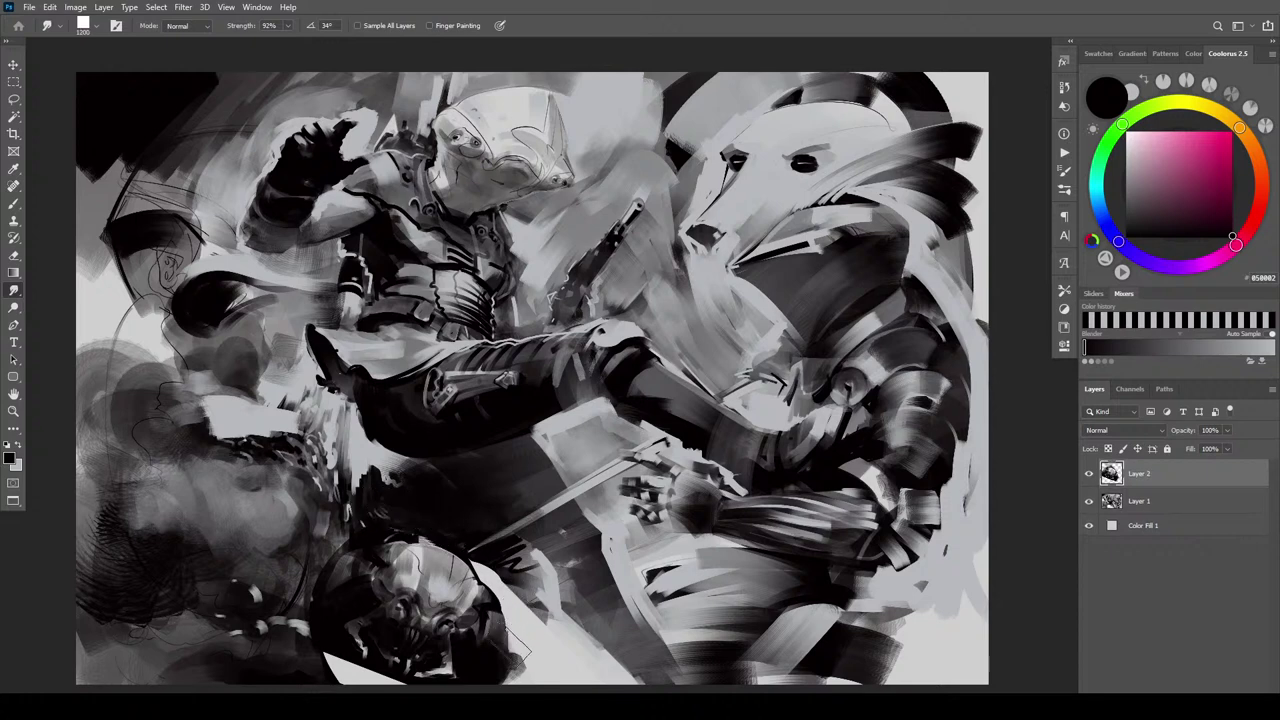
pyautogui.moveTo(505, 574)
pyautogui.mouseDown()
pyautogui.moveTo(511, 636)
pyautogui.moveTo(488, 566)
pyautogui.mouseUp()
# Smudge the masked head's lower and outer edges over the remaining white gaps with the brush enlarged to 2200
pyautogui.press(']')
pyautogui.press(']')
pyautogui.press(']')
pyautogui.moveTo(506, 648); pyautogui.dragTo(597, 678)
pyautogui.moveTo(322, 652)
pyautogui.mouseDown()
pyautogui.moveTo(345, 684)
pyautogui.moveTo(392, 688)
pyautogui.mouseUp()
pyautogui.moveTo(315, 570)
pyautogui.mouseDown()
pyautogui.moveTo(291, 527)
pyautogui.moveTo(354, 513)
pyautogui.moveTo(307, 561)
pyautogui.moveTo(415, 505)
pyautogui.mouseUp()
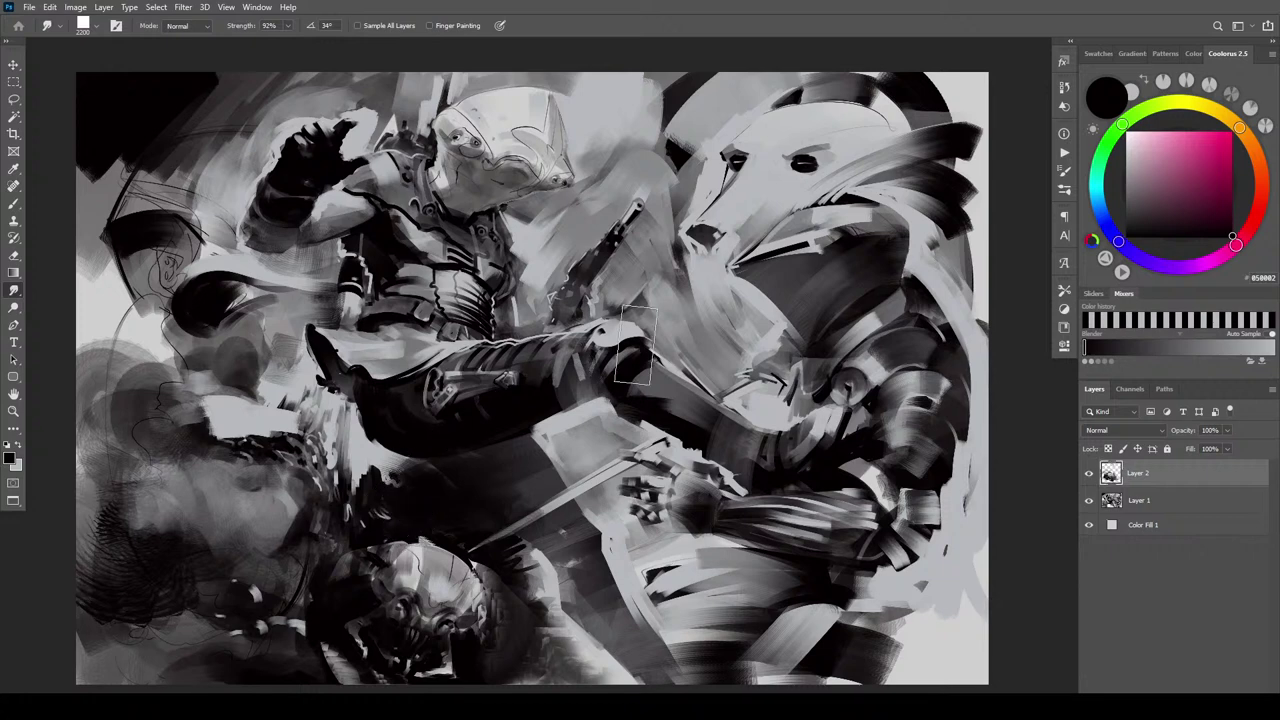
# Add a new layer and darken the crown of the masked head with black strokes from a size 1100 brush
pyautogui.hotkey('ctrl', 'shift', 'alt', 'n')
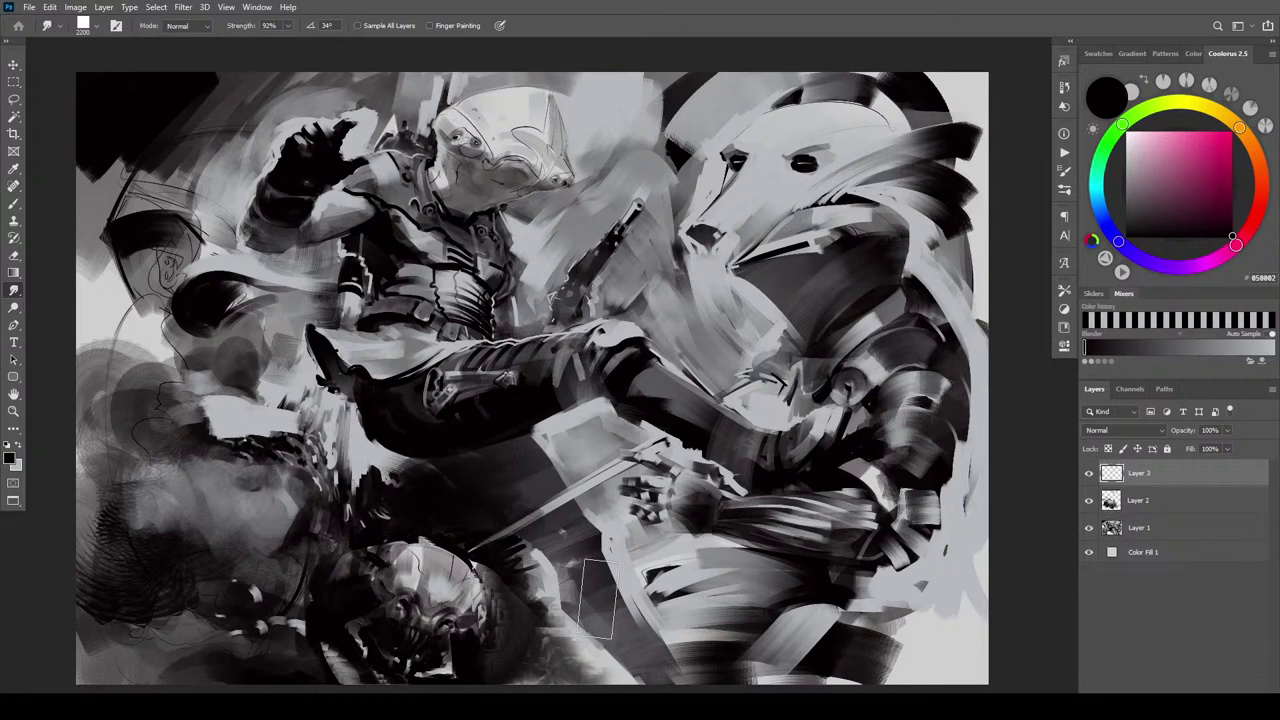
pyautogui.press('b')
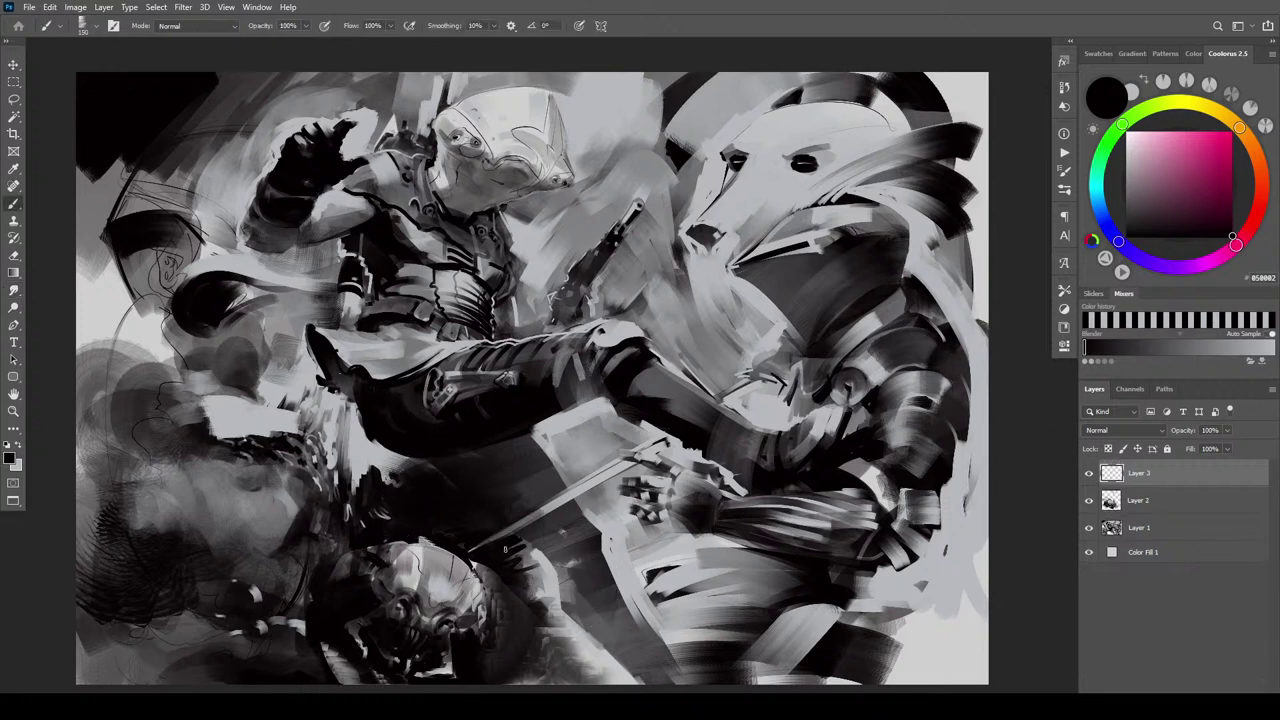
pyautogui.moveTo(452, 546); pyautogui.dragTo(482, 593)
pyautogui.press(']')
pyautogui.press(']')
pyautogui.press(']')
pyautogui.press(']')
pyautogui.press(']')
pyautogui.press(']')
pyautogui.press(']')
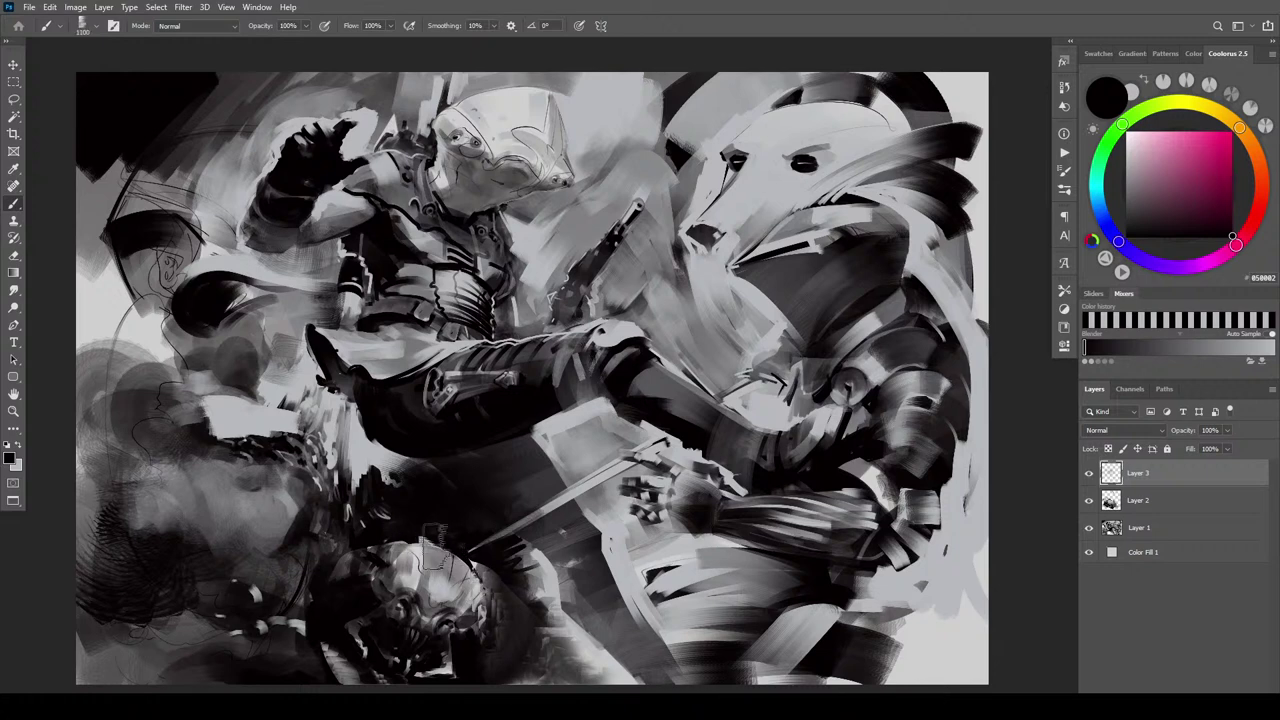
pyautogui.moveTo(412, 545); pyautogui.dragTo(480, 588)
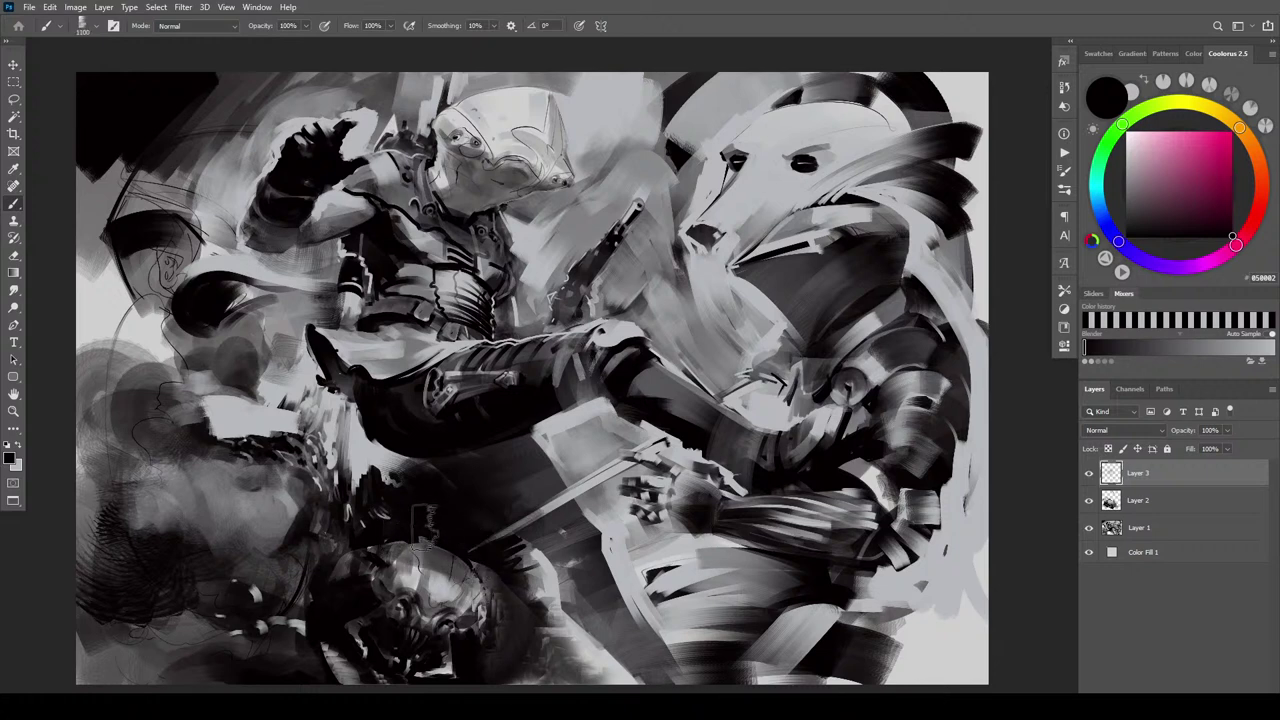
# Paint small light grey strokes in the background between the smoky area and the masked head
pyautogui.press('[')
pyautogui.press('[')
pyautogui.press('[')
pyautogui.press('[')
pyautogui.press('[')
pyautogui.press('[')
pyautogui.press('[')
pyautogui.press('[')
pyautogui.press('[')
pyautogui.press('[')
pyautogui.press('[')
pyautogui.press('[')
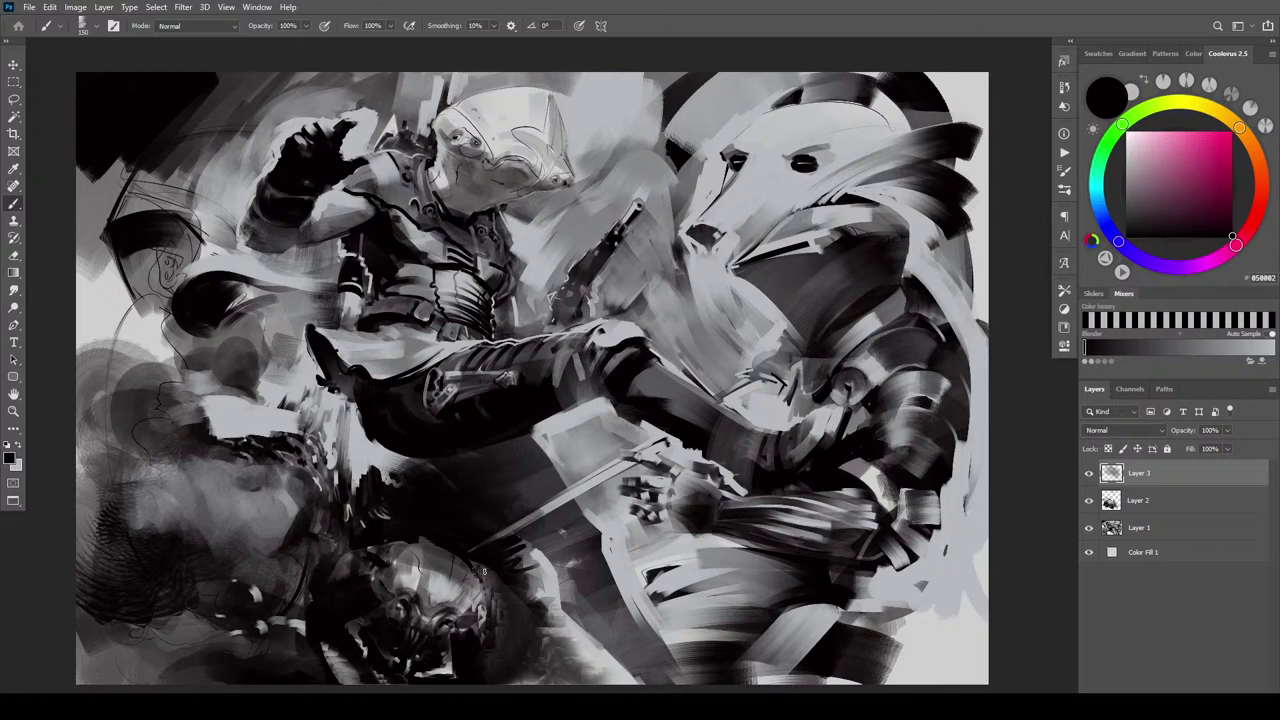
pyautogui.keyDown('alt'); pyautogui.click(290, 678); pyautogui.keyUp('alt')
pyautogui.press(']')
pyautogui.press(']')
pyautogui.moveTo(272, 627); pyautogui.dragTo(339, 534)
# Paint black strokes over the light patch beside the masked head and at the canvas's bottom edge past its shoulder
pyautogui.press('[')
pyautogui.press('[')
pyautogui.press('[')
pyautogui.press('[')
pyautogui.press('[')
pyautogui.press('[')
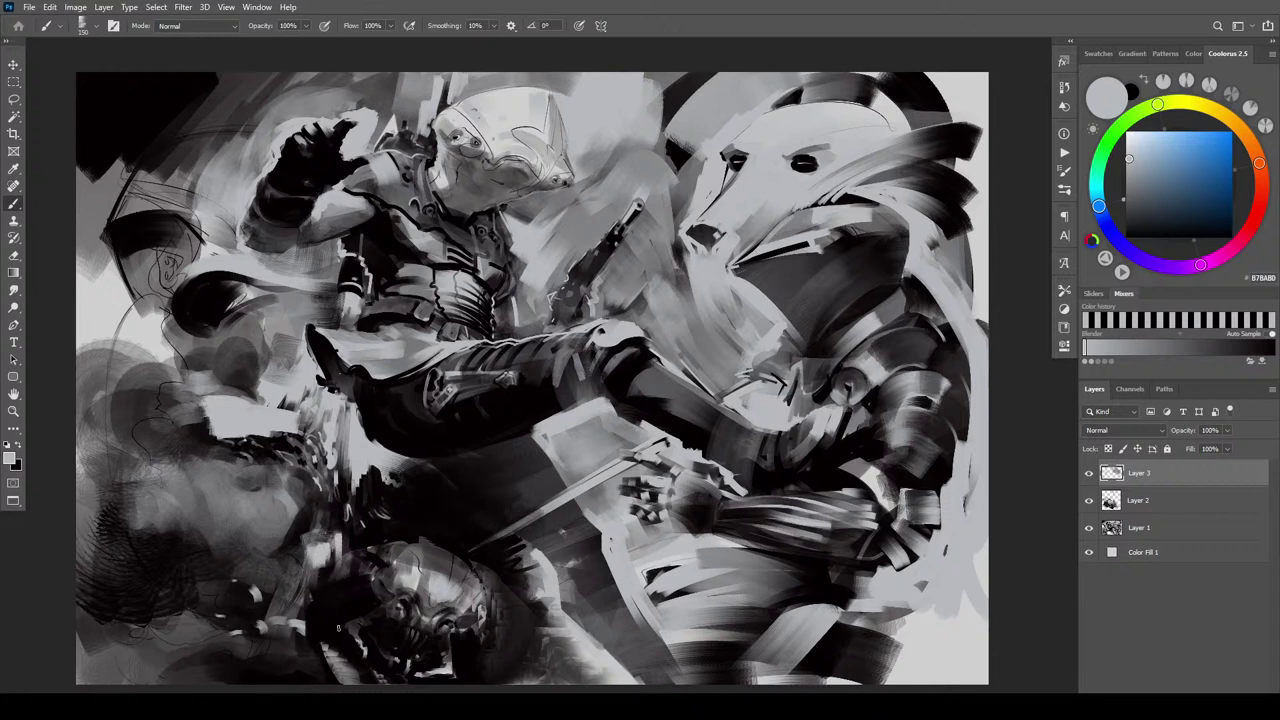
pyautogui.keyDown('alt'); pyautogui.click(338, 562); pyautogui.keyUp('alt')
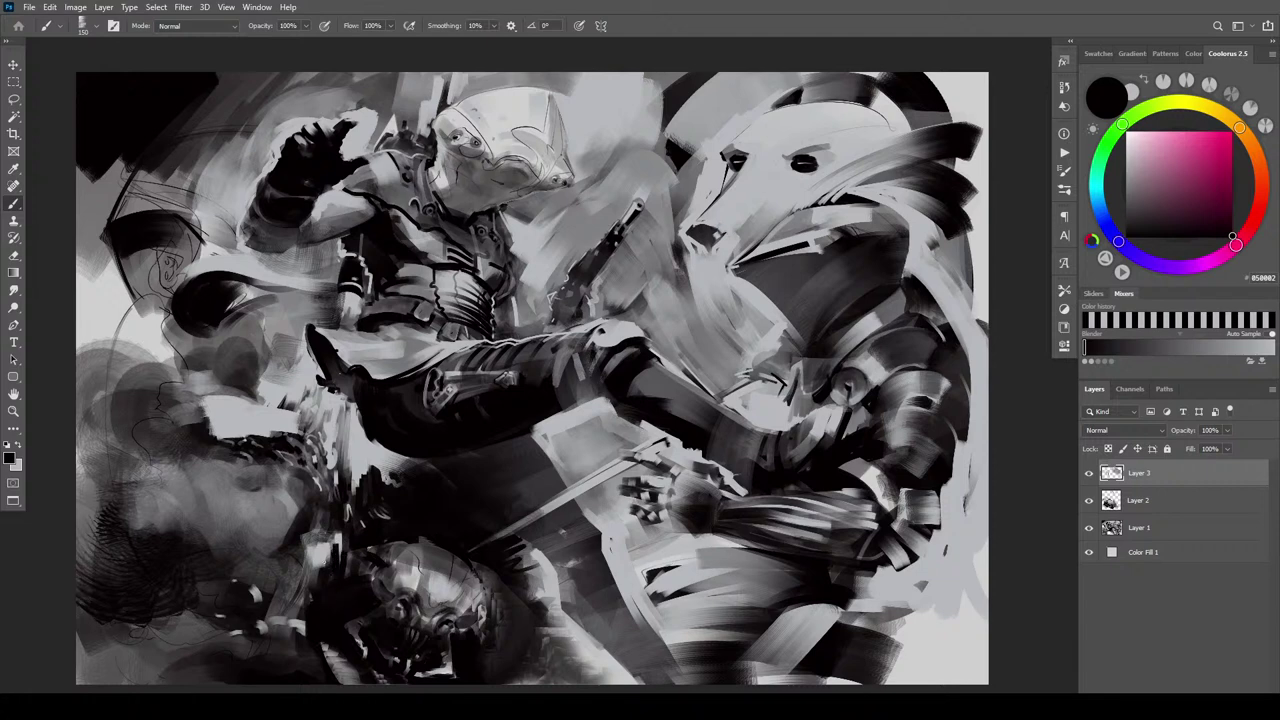
pyautogui.moveTo(305, 572); pyautogui.dragTo(295, 604)
pyautogui.press(']')
pyautogui.press(']')
pyautogui.press(']')
pyautogui.press(']')
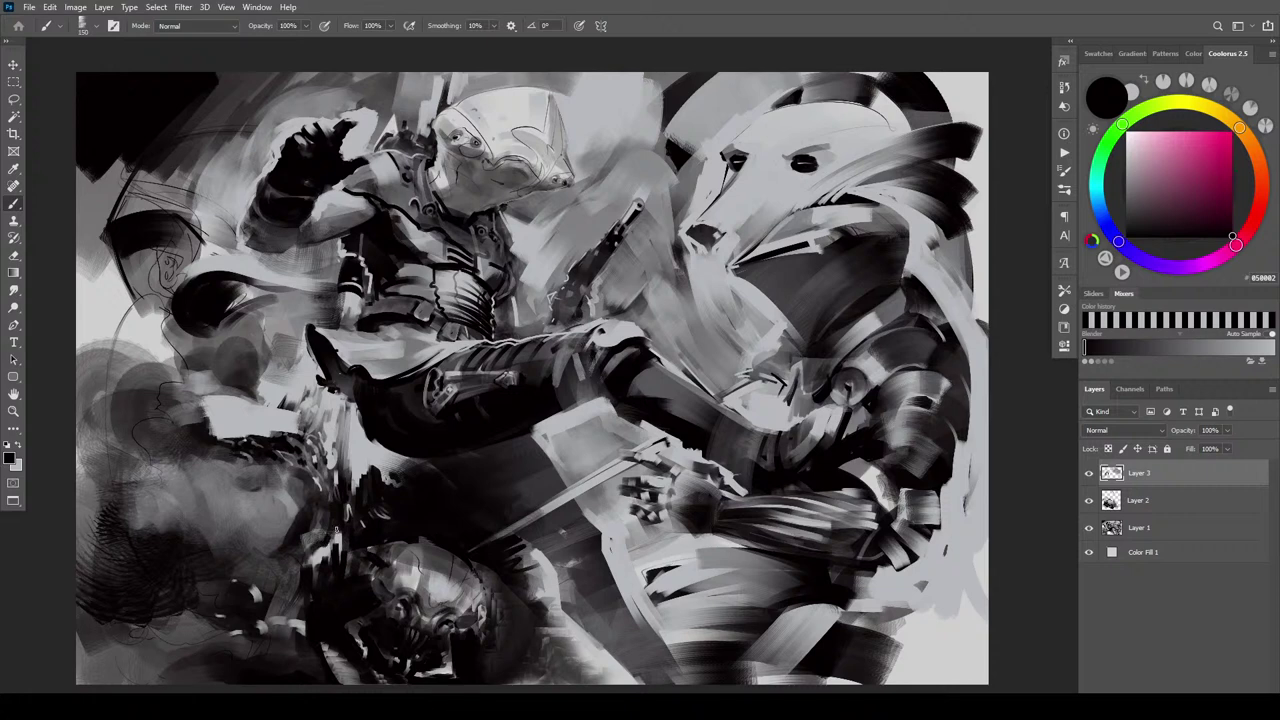
pyautogui.moveTo(320, 562)
pyautogui.mouseDown()
pyautogui.moveTo(288, 651)
pyautogui.moveTo(294, 588)
pyautogui.moveTo(291, 641)
pyautogui.mouseUp()
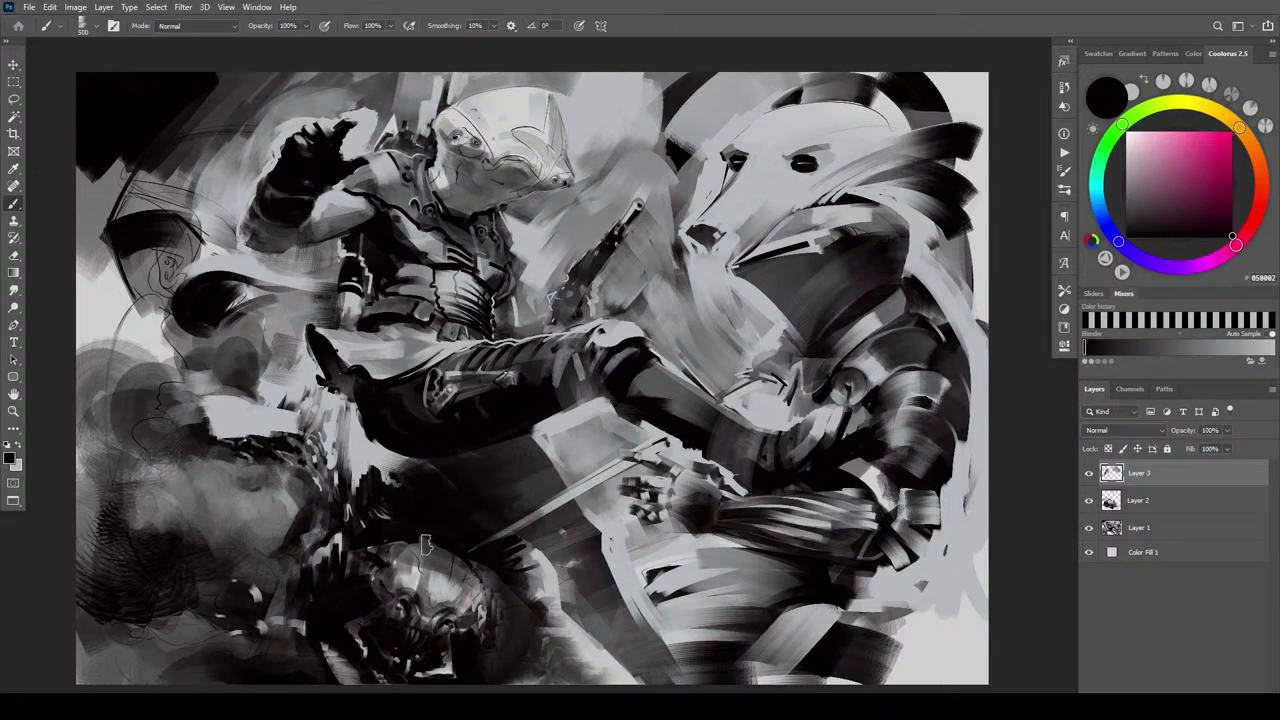
pyautogui.moveTo(542, 680)
pyautogui.mouseDown()
pyautogui.moveTo(568, 660)
pyautogui.moveTo(606, 684)
pyautogui.mouseUp()
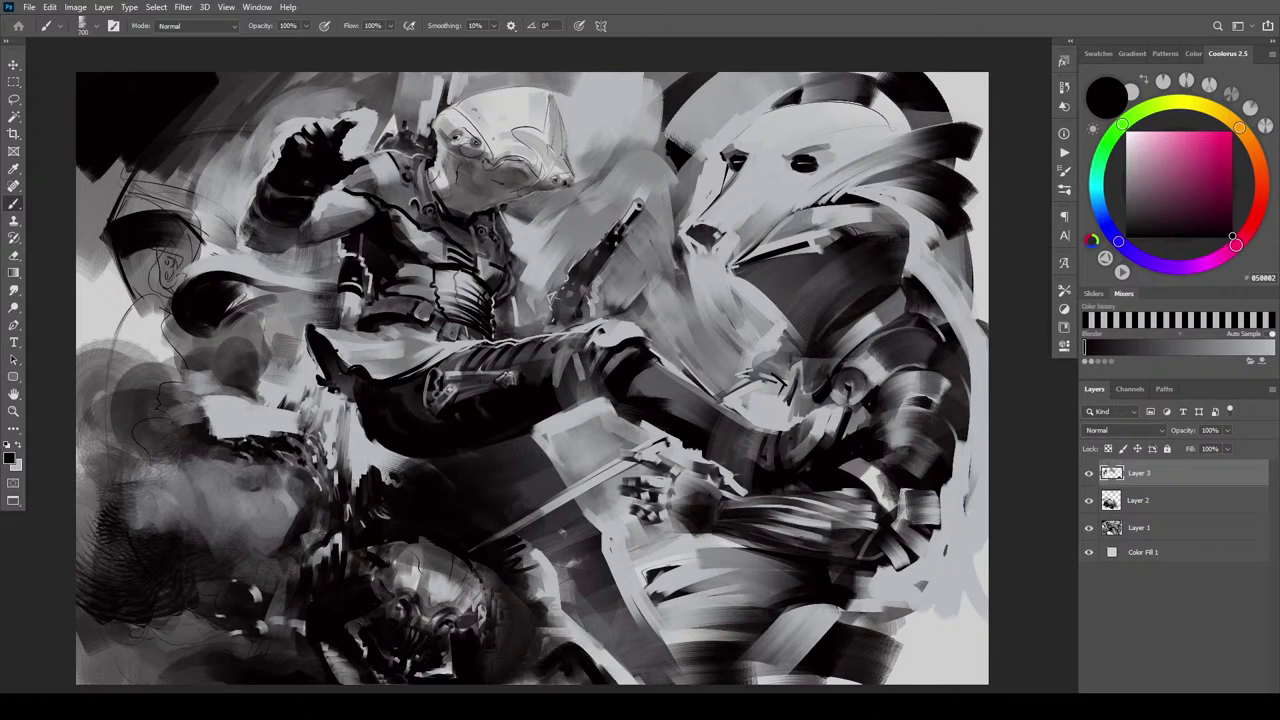
# Paint light grey strokes around the new dark shape at the canvas's bottom edge beside the masked head
pyautogui.keyDown('alt'); pyautogui.click(492, 580); pyautogui.keyUp('alt')
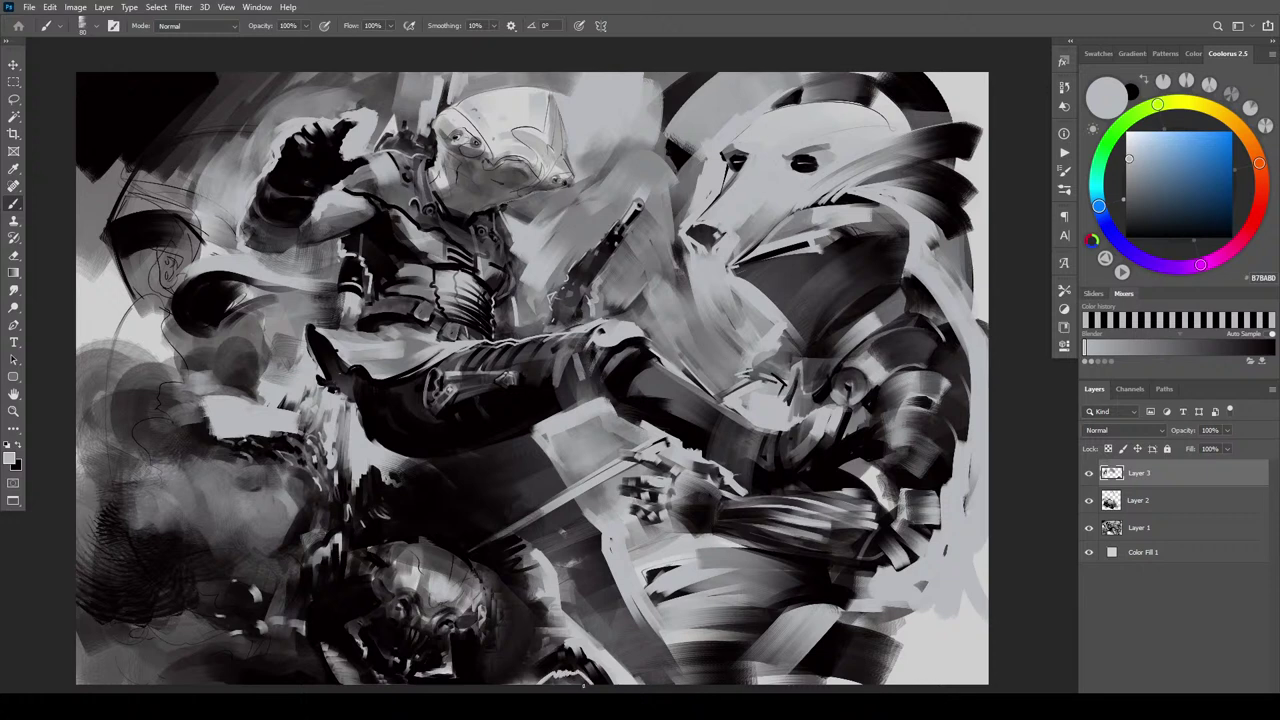
pyautogui.press(']')
pyautogui.press(']')
pyautogui.press(']')
pyautogui.press(']')
pyautogui.press(']')
pyautogui.press(']')
pyautogui.press(']')
pyautogui.moveTo(585, 686); pyautogui.dragTo(524, 678)
# Paint broad light grey strokes with a larger brush from beside the masked head's shoulder up to the sword tip
pyautogui.press(']')
pyautogui.press(']')
pyautogui.press(']')
pyautogui.press(']')
pyautogui.press(']')
pyautogui.press(']')
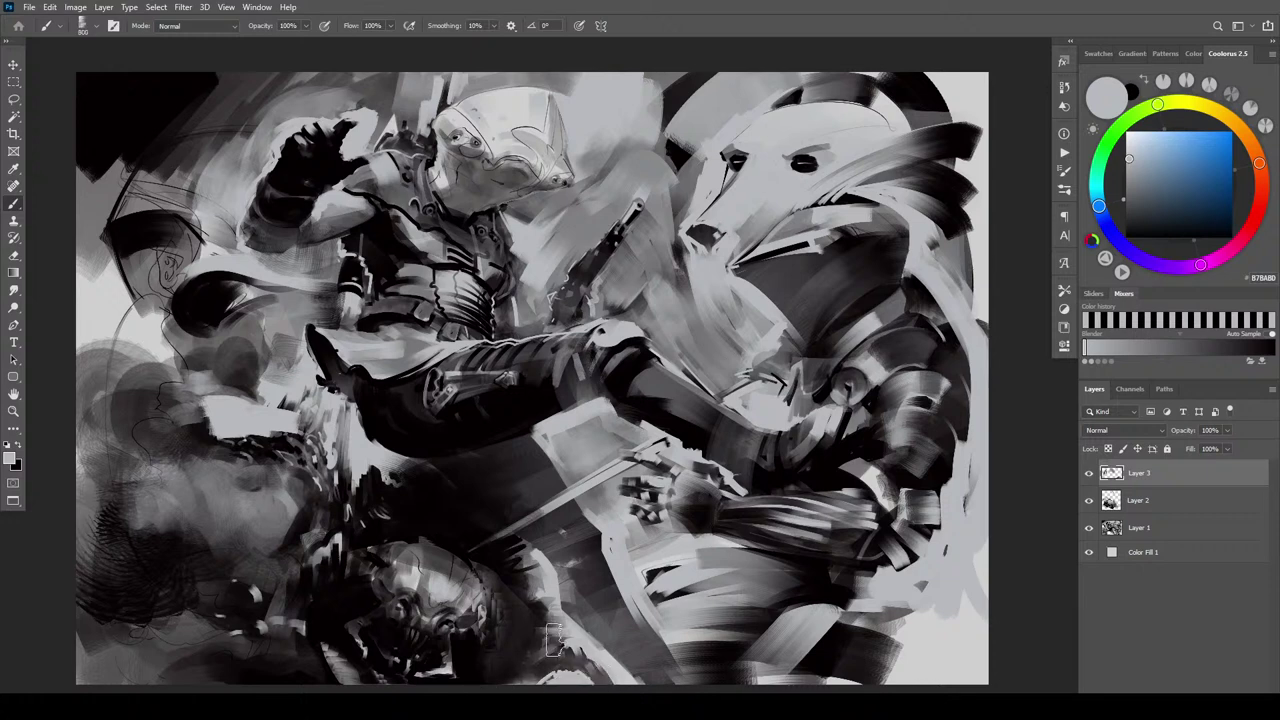
pyautogui.moveTo(565, 635)
pyautogui.mouseDown()
pyautogui.moveTo(520, 661)
pyautogui.moveTo(504, 647)
pyautogui.moveTo(516, 629)
pyautogui.moveTo(499, 582)
pyautogui.moveTo(513, 629)
pyautogui.moveTo(541, 600)
pyautogui.moveTo(506, 572)
pyautogui.moveTo(516, 565)
pyautogui.moveTo(472, 558)
pyautogui.mouseUp()
# Paint smaller grey diagonal strokes above the sword tip, beside the masked head's crown
pyautogui.press('[')
pyautogui.press('[')
pyautogui.press('[')
pyautogui.press('[')
pyautogui.press('[')
pyautogui.press('[')
pyautogui.press('[')
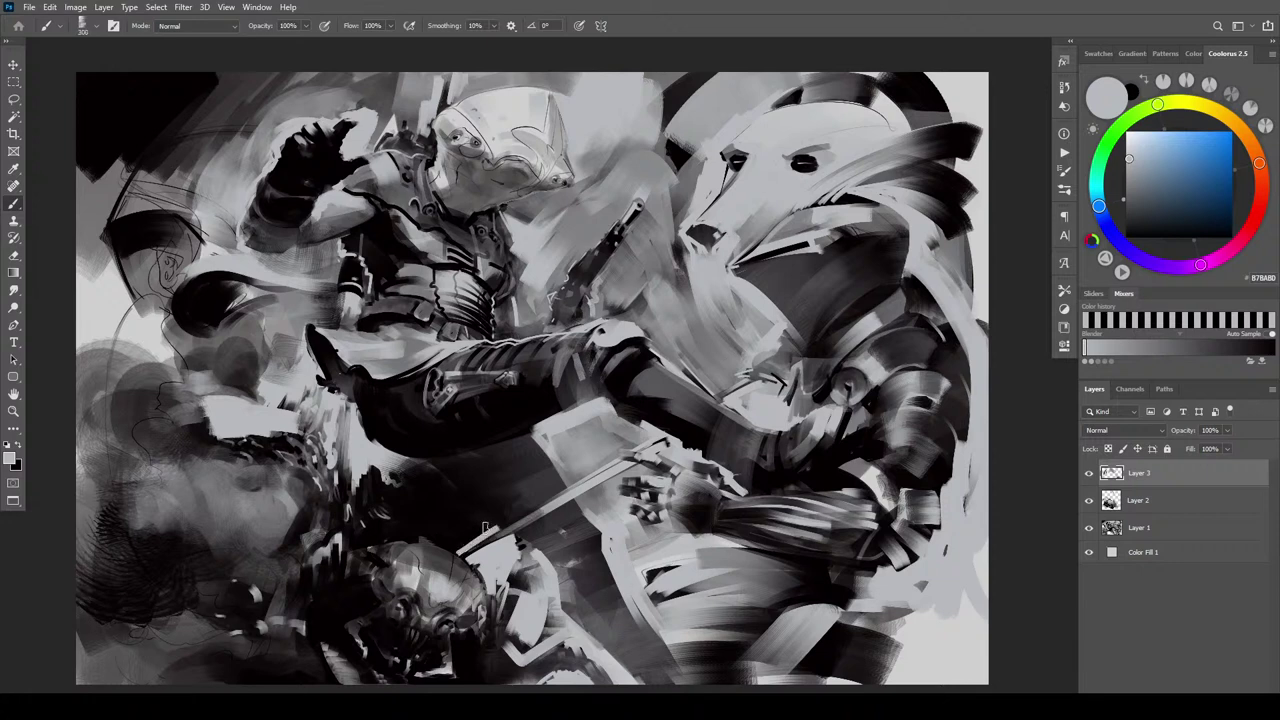
pyautogui.moveTo(485, 529)
pyautogui.mouseDown()
pyautogui.moveTo(452, 550)
pyautogui.moveTo(440, 528)
pyautogui.moveTo(482, 539)
pyautogui.mouseUp()
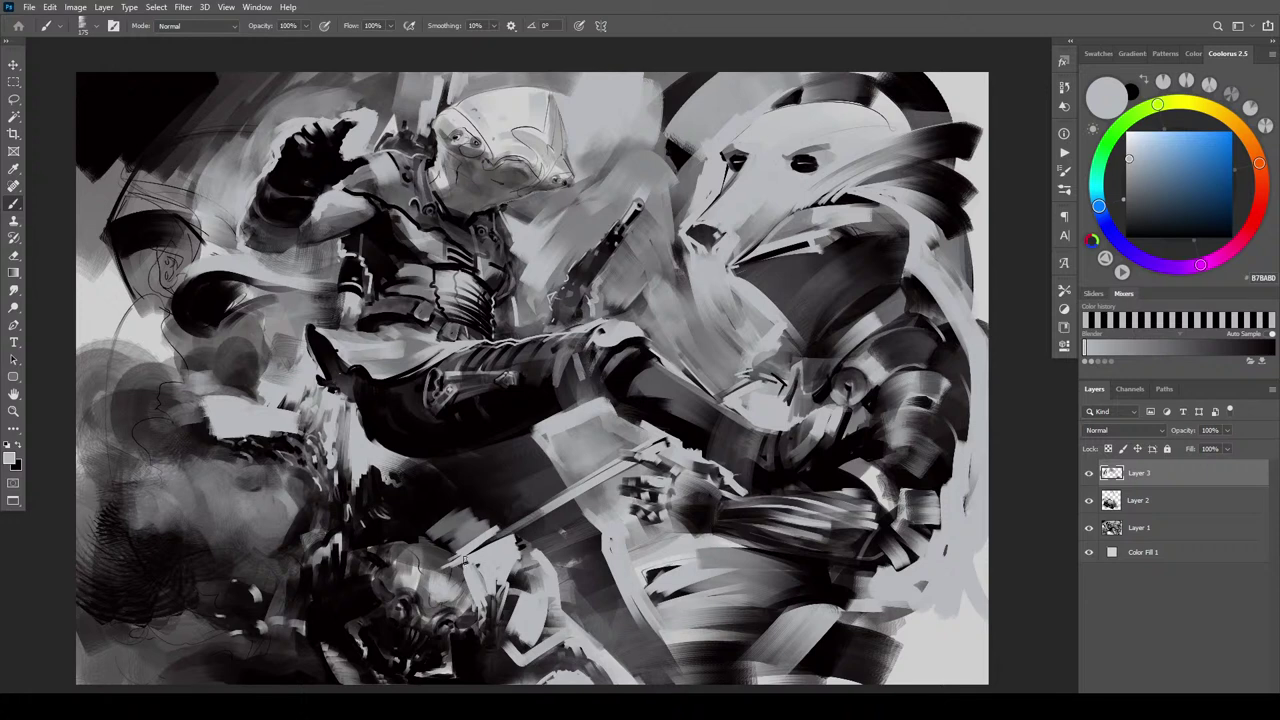
# Paint diagonal light strokes from the sword tip across the masked head's crown and switch the painting colour to black
pyautogui.press(']')
pyautogui.press(']')
pyautogui.moveTo(475, 554); pyautogui.dragTo(412, 588)
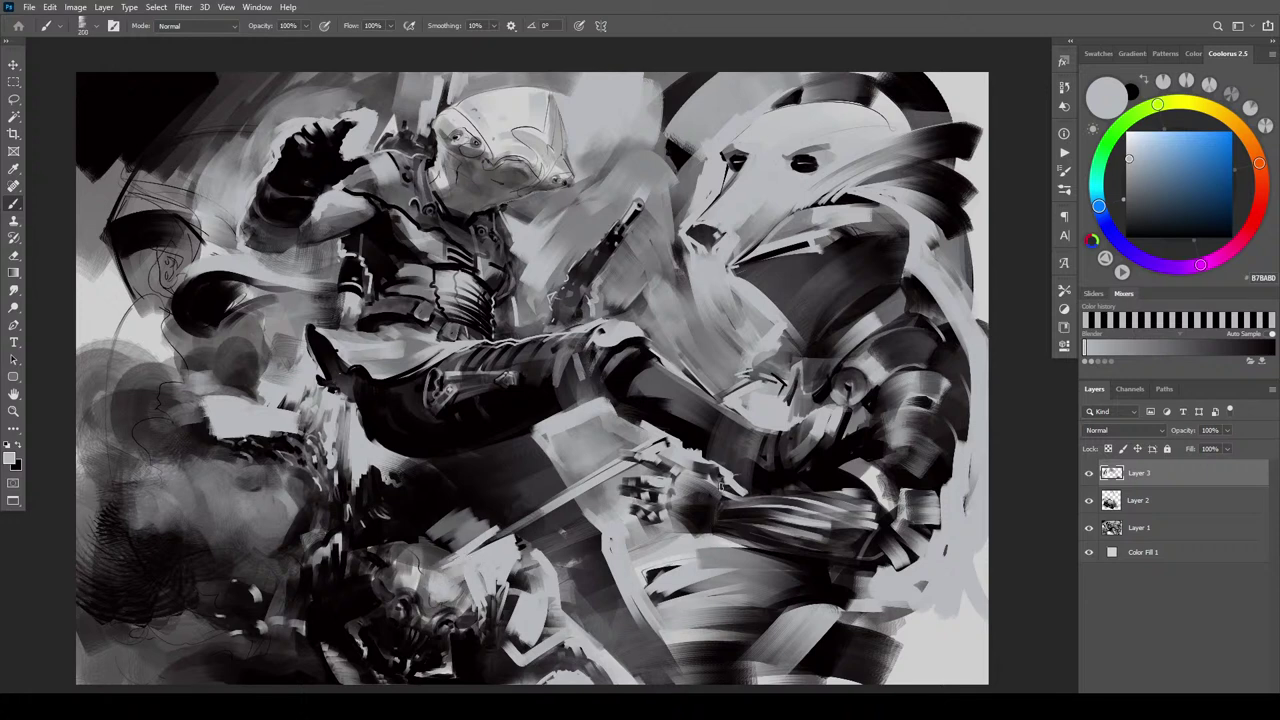
pyautogui.press('x')
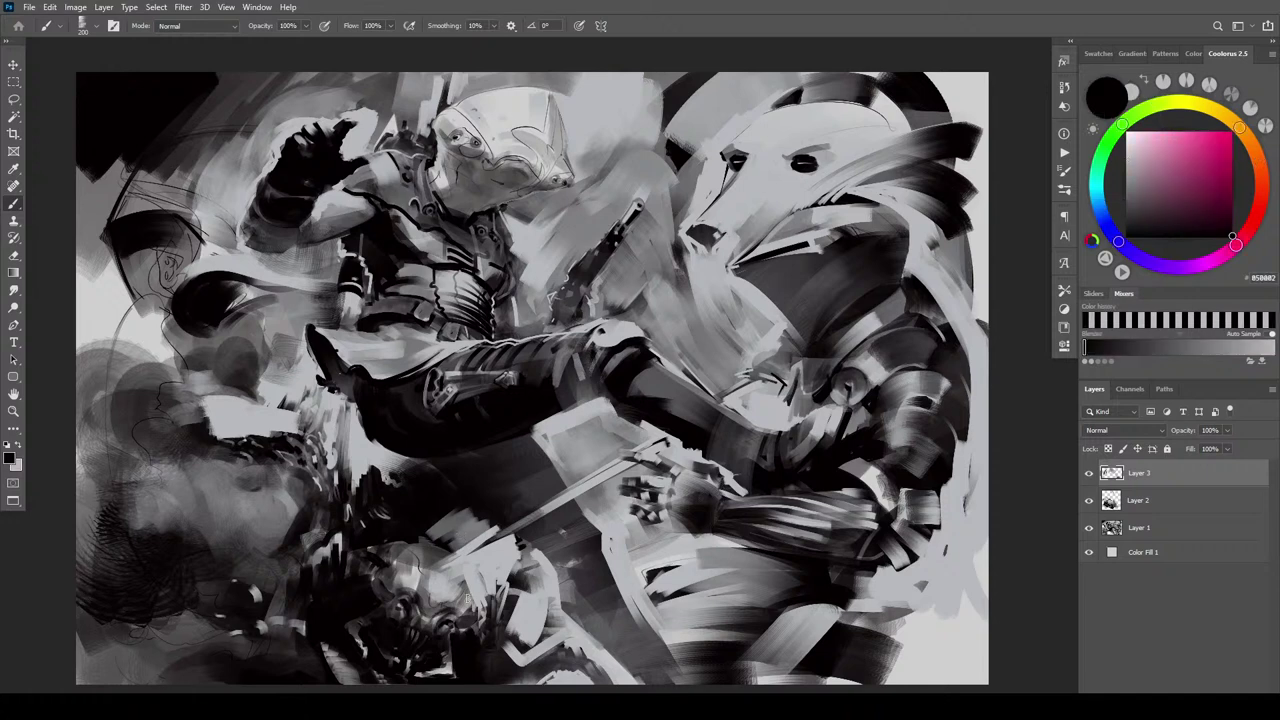
# Paint black strokes around the masked head's crown, reducing the brush size to 300 for the finer ones
pyautogui.moveTo(437, 578)
pyautogui.mouseDown()
pyautogui.moveTo(436, 600)
pyautogui.moveTo(465, 615)
pyautogui.moveTo(446, 563)
pyautogui.moveTo(410, 543)
pyautogui.moveTo(419, 550)
pyautogui.mouseUp()
pyautogui.press(']')
pyautogui.press(']')
pyautogui.press(']')
pyautogui.press(']')
pyautogui.press(']')
pyautogui.press(']')
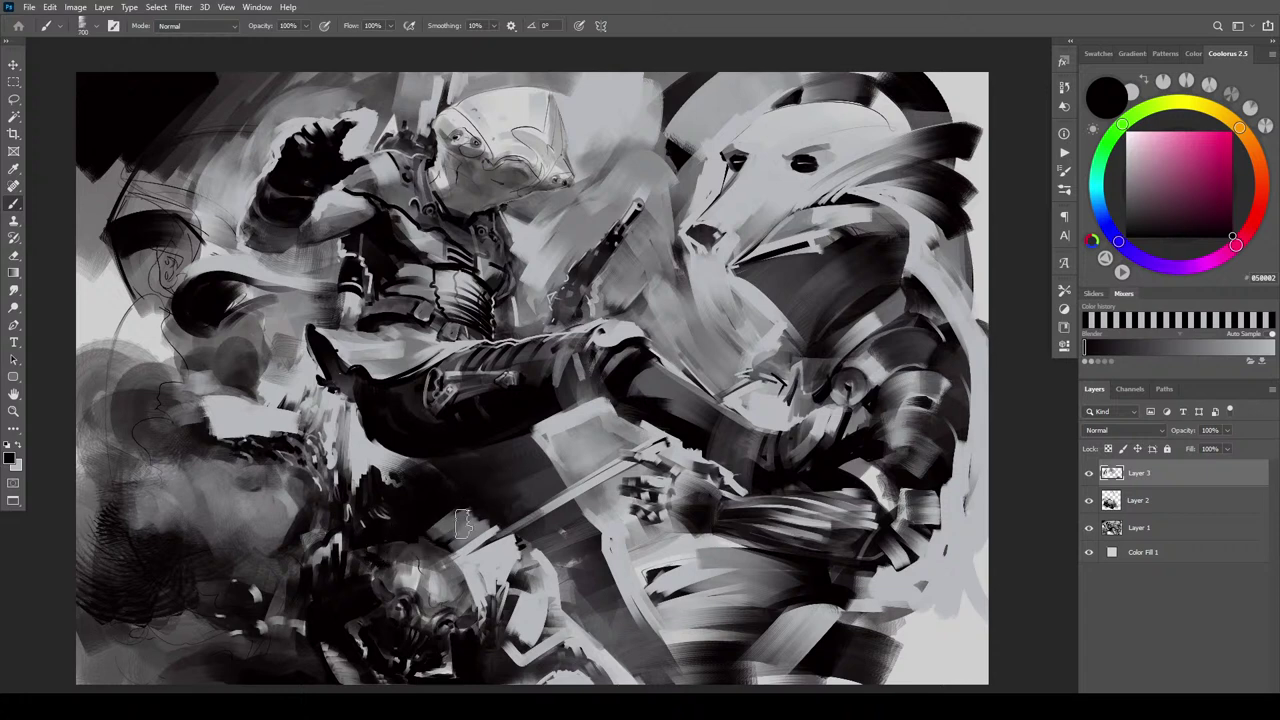
pyautogui.press('[')
pyautogui.press('[')
pyautogui.press('[')
pyautogui.press('[')
pyautogui.press('[')
pyautogui.press('[')
pyautogui.press('[')
pyautogui.press('[')
pyautogui.moveTo(426, 550); pyautogui.dragTo(436, 562)
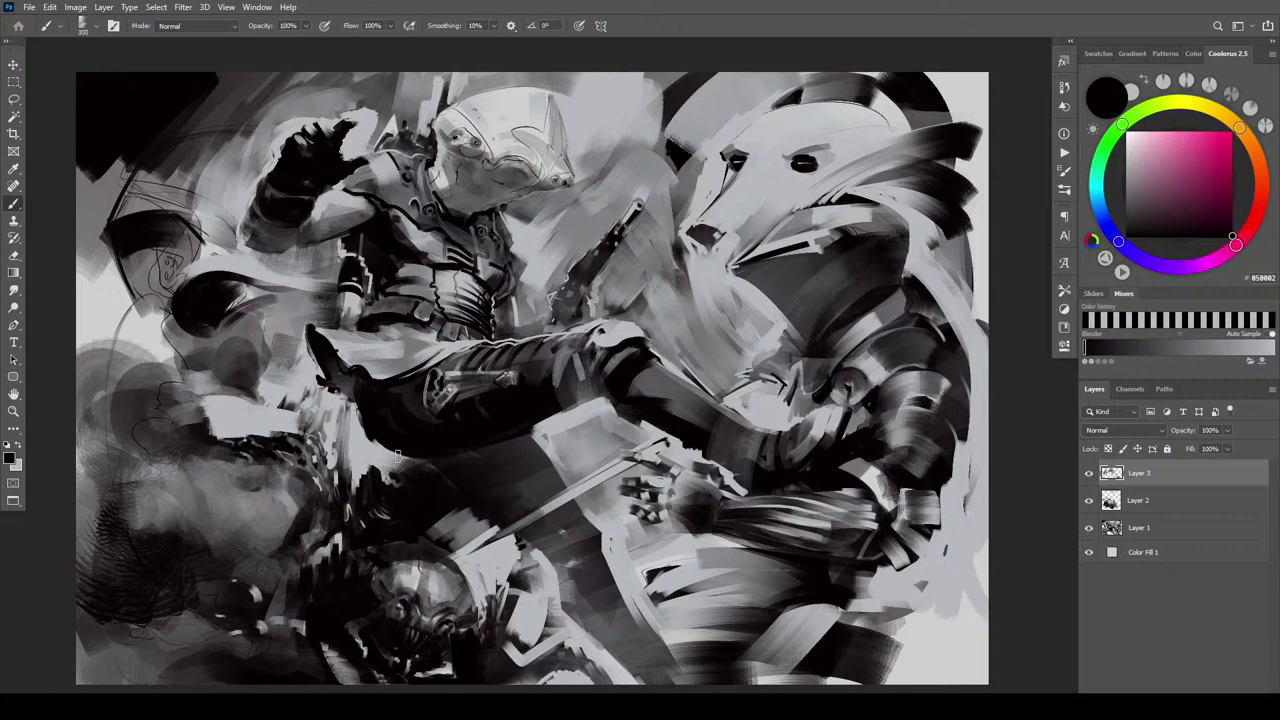
# Sample light grey from the painting and brush broad soft strokes over the canvas's lower-left clouds with a much larger brush
pyautogui.press(']')
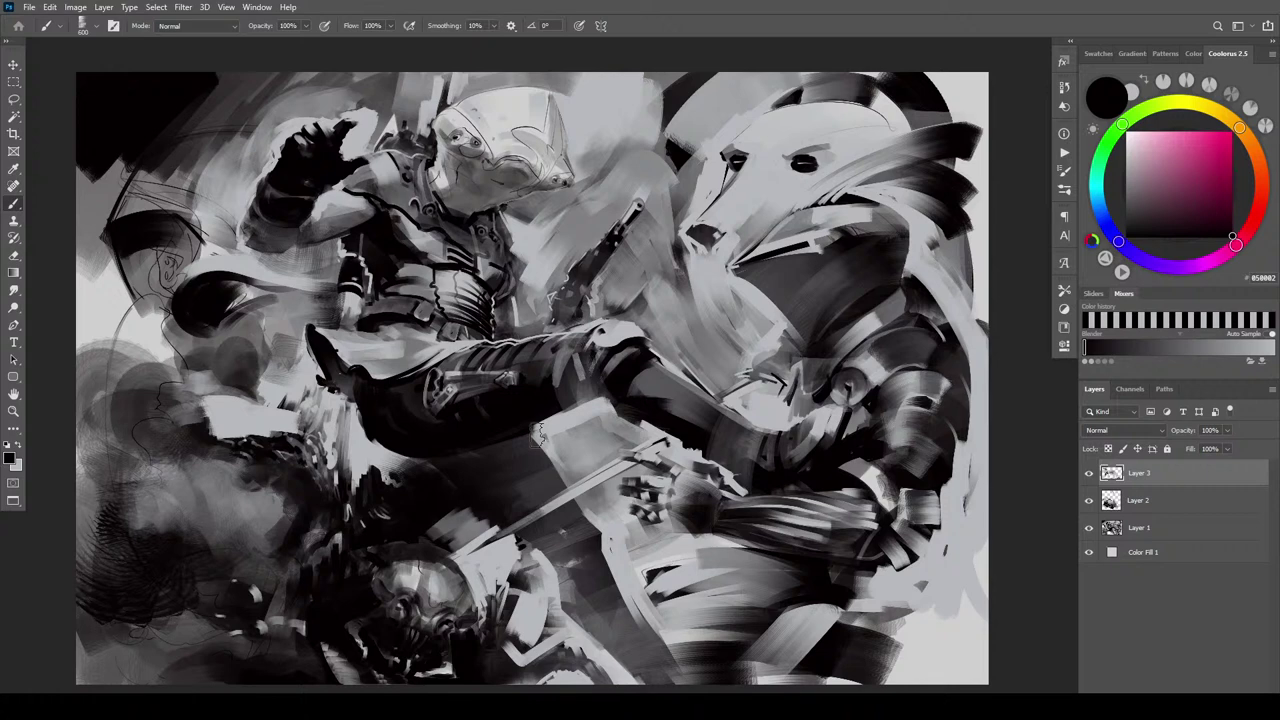
pyautogui.keyDown('alt'); pyautogui.click(491, 474); pyautogui.keyUp('alt')
pyautogui.press(']')
pyautogui.press(']')
pyautogui.press(']')
pyautogui.press(']')
pyautogui.press(']')
pyautogui.press(']')
pyautogui.press(']')
pyautogui.press(']')
pyautogui.press(']')
pyautogui.press(']')
pyautogui.press(']')
pyautogui.press(']')
pyautogui.press(']')
pyautogui.press(']')
pyautogui.press(']')
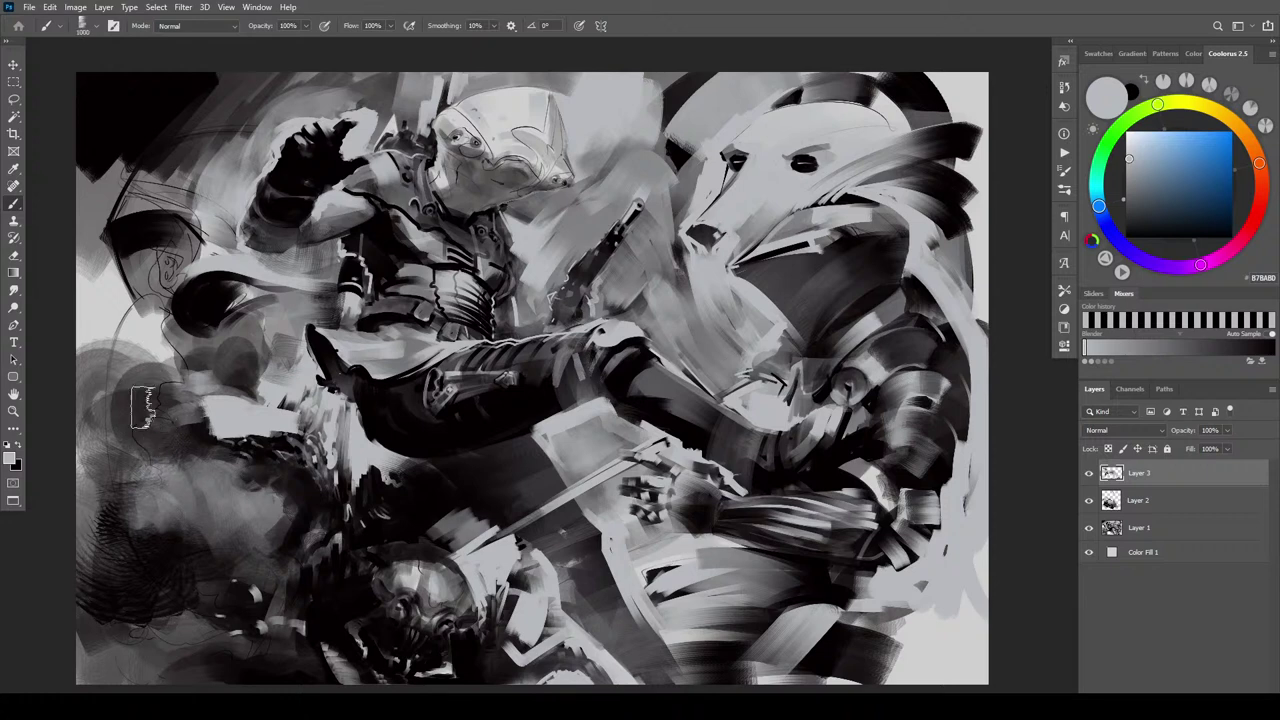
pyautogui.moveTo(126, 420)
pyautogui.mouseDown()
pyautogui.moveTo(163, 426)
pyautogui.moveTo(110, 530)
pyautogui.moveTo(209, 508)
pyautogui.moveTo(175, 649)
pyautogui.mouseUp()
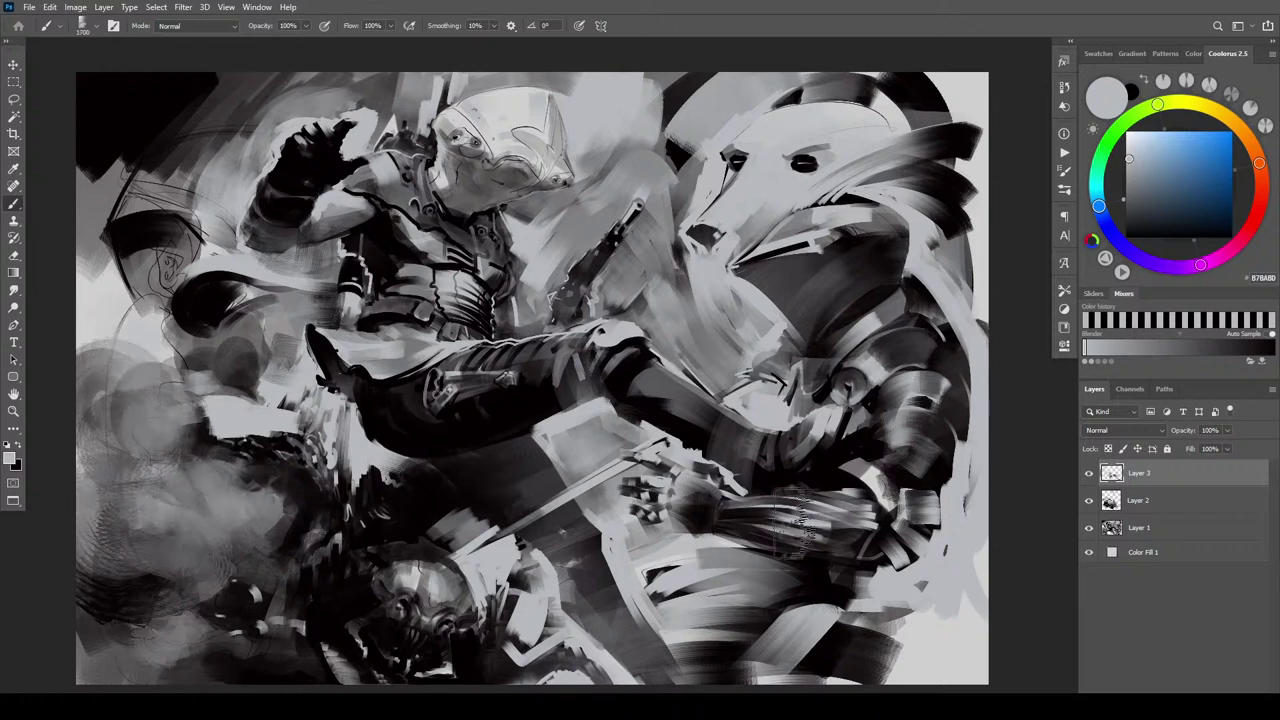
# Switch to black and paint dark strokes through the middle of the lower-left clouds, reducing the brush partway
pyautogui.press('x')
pyautogui.moveTo(136, 571)
pyautogui.mouseDown()
pyautogui.moveTo(214, 587)
pyautogui.moveTo(209, 557)
pyautogui.moveTo(232, 527)
pyautogui.mouseUp()
pyautogui.press('[')
pyautogui.press('[')
pyautogui.press('[')
pyautogui.press('[')
pyautogui.press('[')
pyautogui.press('[')
pyautogui.press('[')
pyautogui.moveTo(174, 482); pyautogui.dragTo(216, 546)
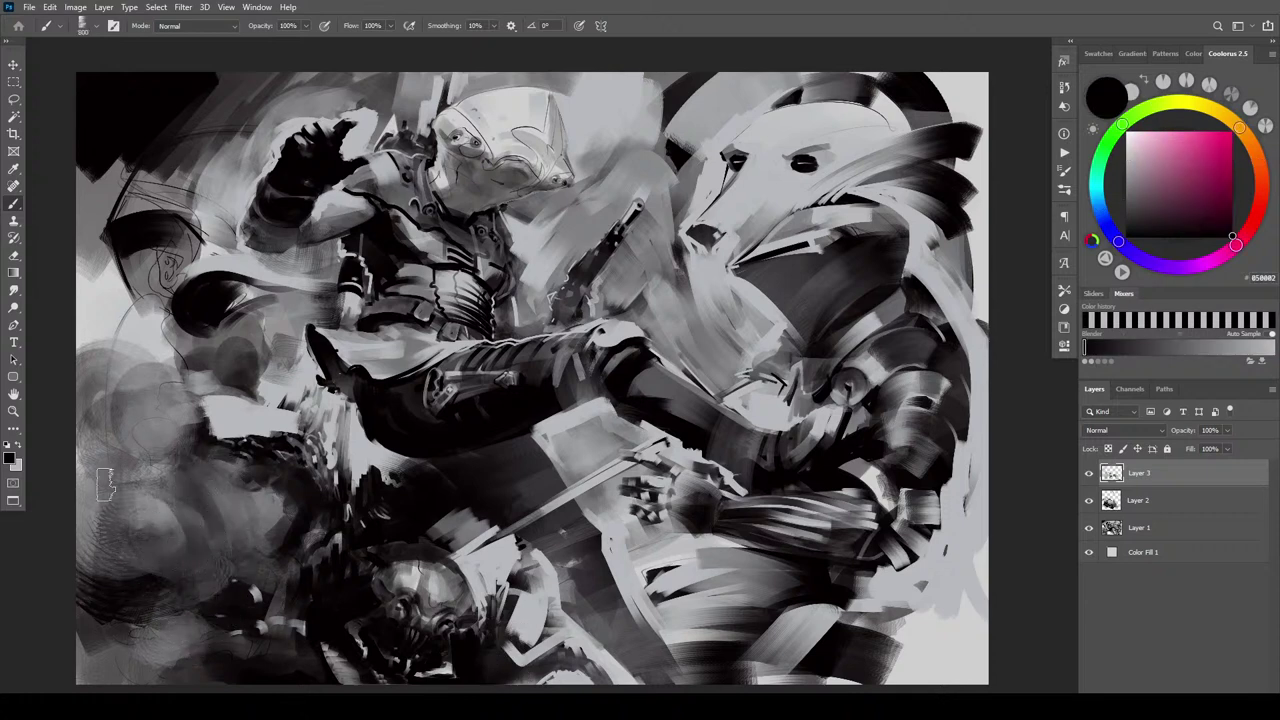
# Paint black strokes up the canvas's left edge to the sketched outline above the clouds, enlarging the brush to 1300
pyautogui.moveTo(107, 485)
pyautogui.mouseDown()
pyautogui.moveTo(160, 432)
pyautogui.moveTo(140, 335)
pyautogui.mouseUp()
pyautogui.press(']')
pyautogui.press(']')
pyautogui.press(']')
pyautogui.moveTo(145, 285)
pyautogui.mouseDown()
pyautogui.moveTo(110, 270)
pyautogui.moveTo(150, 300)
pyautogui.moveTo(95, 265)
pyautogui.mouseUp()
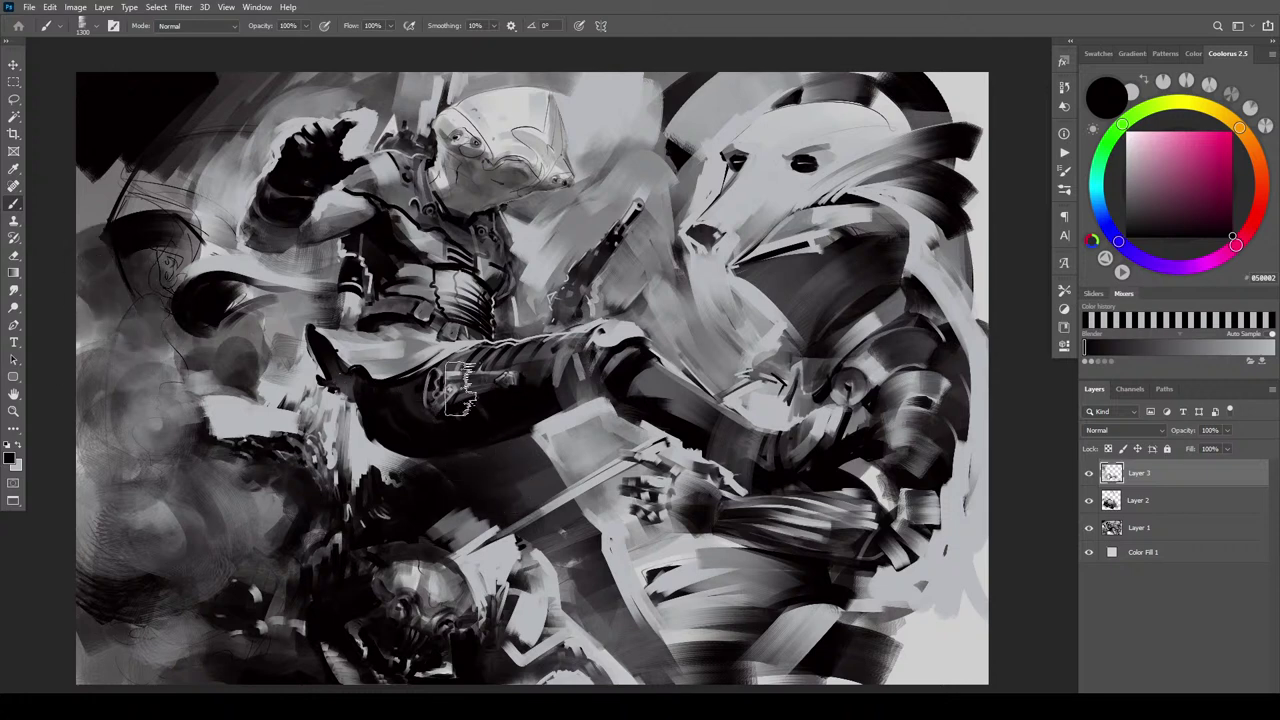
# Smudge the lower-left clouds into rough dark texture with a very large Smudge tip at 92% strength, continuing up the canvas's left edge
pyautogui.press('r')
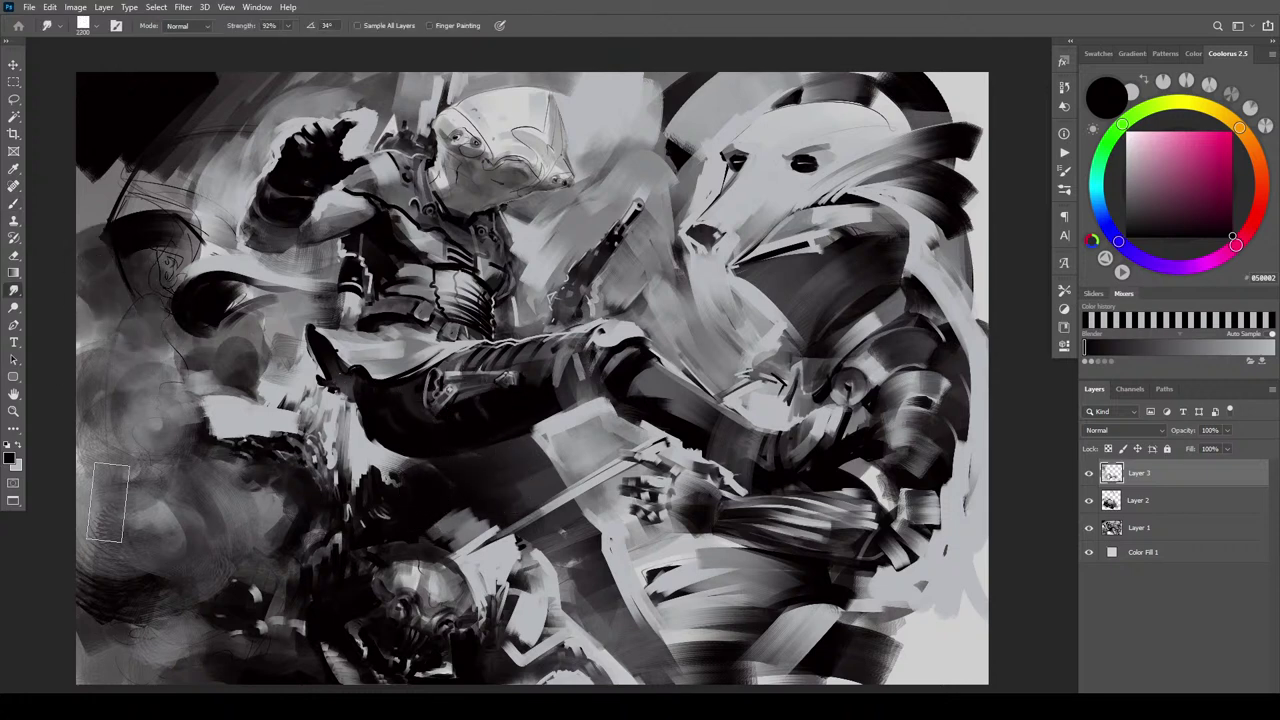
pyautogui.moveTo(108, 500)
pyautogui.mouseDown()
pyautogui.moveTo(160, 512)
pyautogui.moveTo(157, 416)
pyautogui.moveTo(136, 406)
pyautogui.moveTo(169, 404)
pyautogui.moveTo(138, 390)
pyautogui.moveTo(158, 397)
pyautogui.moveTo(155, 371)
pyautogui.moveTo(165, 374)
pyautogui.moveTo(140, 393)
pyautogui.moveTo(147, 431)
pyautogui.moveTo(127, 450)
pyautogui.moveTo(176, 575)
pyautogui.moveTo(126, 553)
pyautogui.moveTo(187, 517)
pyautogui.moveTo(151, 543)
pyautogui.moveTo(183, 552)
pyautogui.moveTo(156, 572)
pyautogui.moveTo(192, 636)
pyautogui.moveTo(173, 645)
pyautogui.moveTo(211, 658)
pyautogui.moveTo(150, 682)
pyautogui.moveTo(189, 664)
pyautogui.moveTo(157, 667)
pyautogui.moveTo(220, 680)
pyautogui.moveTo(230, 665)
pyautogui.moveTo(107, 644)
pyautogui.moveTo(121, 613)
pyautogui.moveTo(116, 552)
pyautogui.moveTo(76, 640)
pyautogui.moveTo(86, 562)
pyautogui.moveTo(129, 627)
pyautogui.moveTo(137, 591)
pyautogui.moveTo(104, 591)
pyautogui.moveTo(119, 594)
pyautogui.moveTo(116, 560)
pyautogui.moveTo(129, 594)
pyautogui.mouseUp()
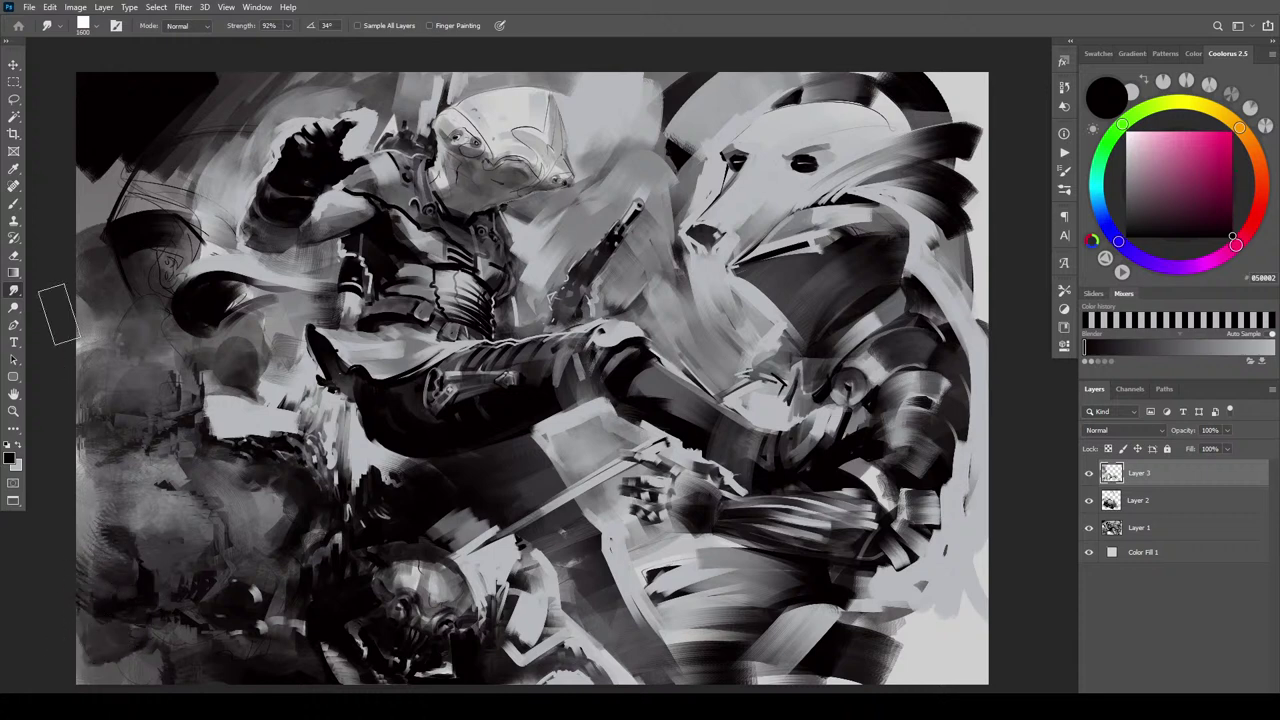
pyautogui.moveTo(121, 275)
pyautogui.mouseDown()
pyautogui.moveTo(80, 235)
pyautogui.moveTo(110, 213)
pyautogui.moveTo(164, 243)
pyautogui.moveTo(144, 275)
pyautogui.moveTo(143, 307)
pyautogui.mouseUp()
# Smudge the black of the canvas's upper-left corner over the sketched outline down to the curved dark shape
pyautogui.moveTo(109, 202)
pyautogui.mouseDown()
pyautogui.moveTo(181, 216)
pyautogui.moveTo(142, 253)
pyautogui.moveTo(150, 183)
pyautogui.moveTo(158, 193)
pyautogui.moveTo(143, 165)
pyautogui.moveTo(91, 187)
pyautogui.moveTo(92, 161)
pyautogui.moveTo(142, 175)
pyautogui.moveTo(71, 242)
pyautogui.moveTo(152, 188)
pyautogui.moveTo(217, 167)
pyautogui.moveTo(223, 253)
pyautogui.mouseUp()
pyautogui.press(']')
pyautogui.press(']')
pyautogui.press(']')
pyautogui.press(']')
pyautogui.press(']')
pyautogui.press(']')
pyautogui.press(']')
pyautogui.press('[')
pyautogui.press('[')
pyautogui.press('[')
pyautogui.press('[')
pyautogui.press('[')
pyautogui.press('[')
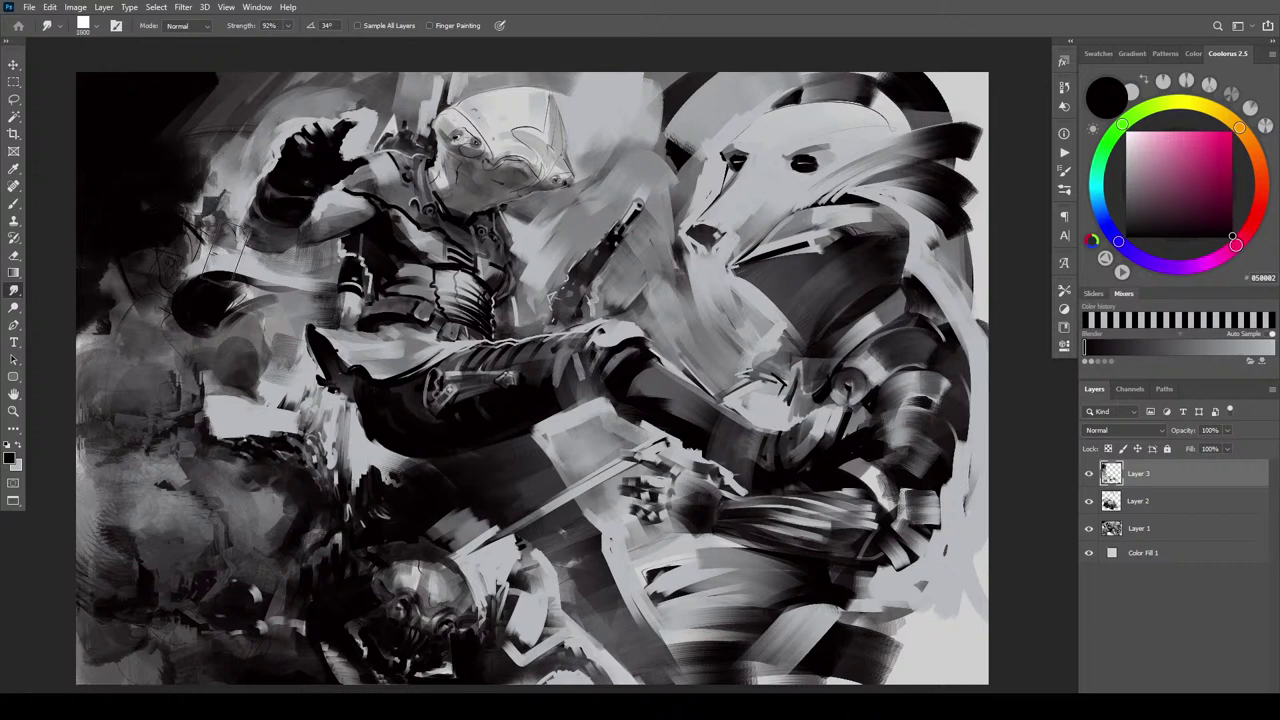
# Smudge the ragged edge of the upper-left black area beside the raised arm with a smaller tip of about 1000
pyautogui.moveTo(202, 190)
pyautogui.mouseDown()
pyautogui.moveTo(257, 111)
pyautogui.moveTo(195, 177)
pyautogui.moveTo(203, 203)
pyautogui.moveTo(229, 135)
pyautogui.moveTo(207, 216)
pyautogui.moveTo(200, 166)
pyautogui.moveTo(204, 219)
pyautogui.mouseUp()
pyautogui.press(']')
pyautogui.press('[')
pyautogui.press('[')
pyautogui.press('[')
pyautogui.moveTo(200, 211)
pyautogui.mouseDown()
pyautogui.moveTo(215, 140)
pyautogui.moveTo(188, 174)
pyautogui.moveTo(195, 140)
pyautogui.mouseUp()
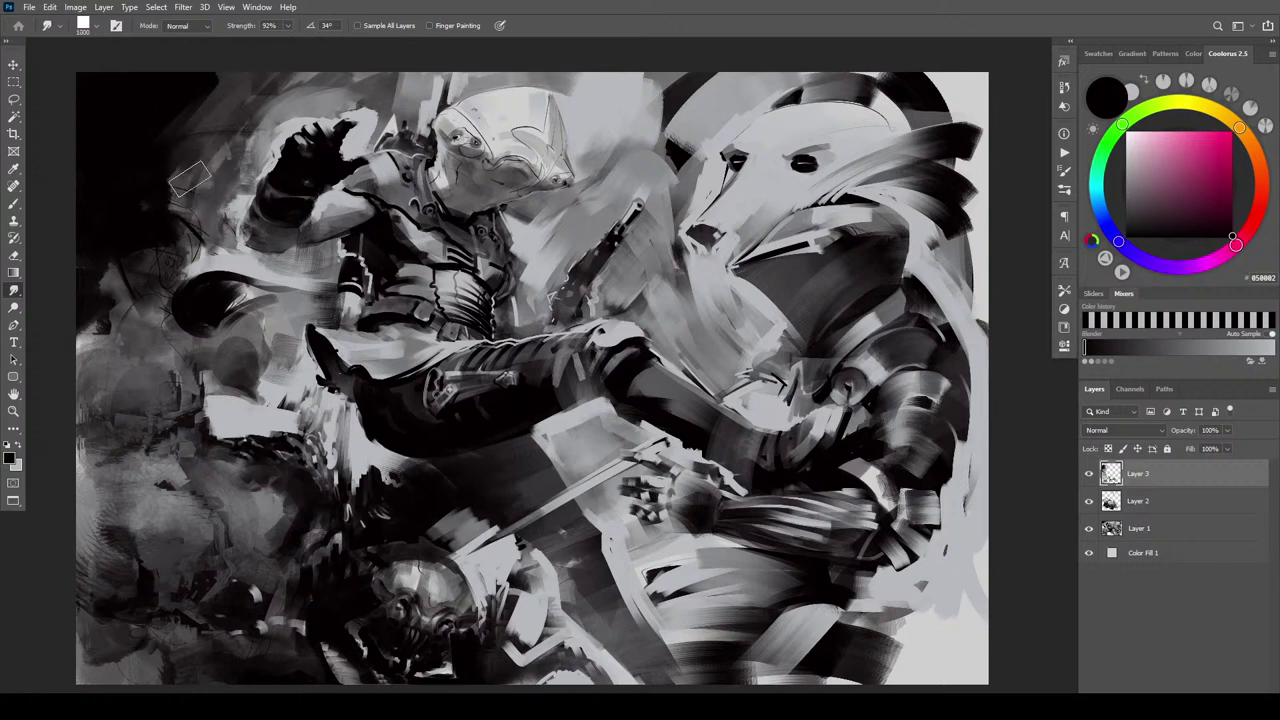
pyautogui.moveTo(190, 185)
pyautogui.mouseDown()
pyautogui.moveTo(185, 150)
pyautogui.moveTo(212, 140)
pyautogui.moveTo(212, 120)
pyautogui.moveTo(213, 142)
pyautogui.mouseUp()
# Smudge small dark marks into the lower-left clouds and around the round grey shape with a tip of about 500
pyautogui.press('[')
pyautogui.press('[')
pyautogui.press('[')
pyautogui.press('[')
pyautogui.press('[')
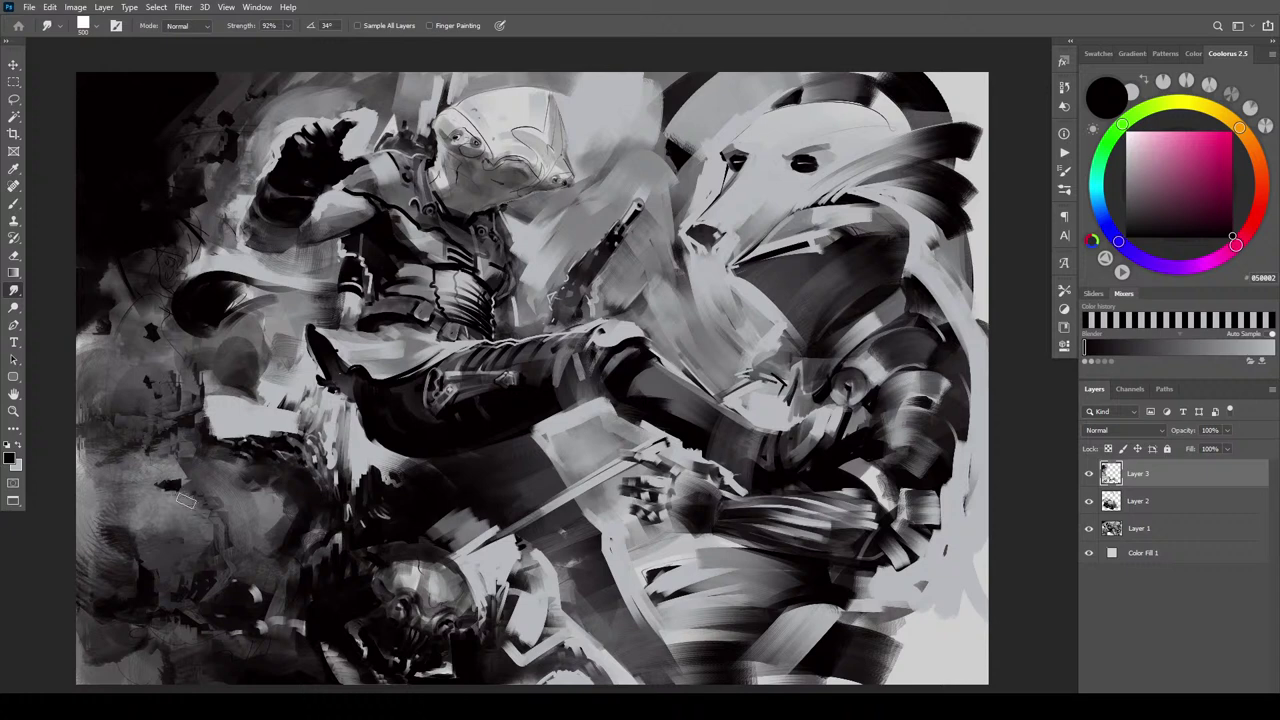
pyautogui.moveTo(186, 500); pyautogui.dragTo(160, 480)
pyautogui.moveTo(244, 387); pyautogui.dragTo(246, 412)
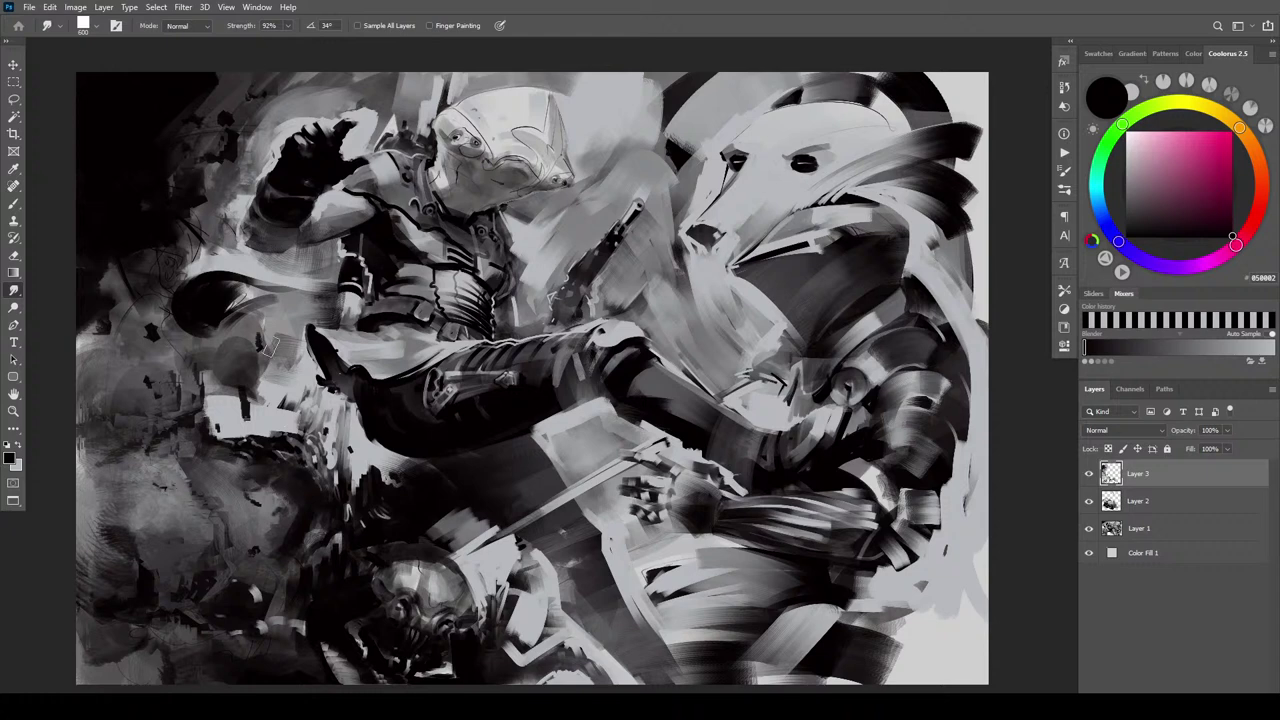
# Switch the painting colour to light grey and smudge small light flecks below the white patch at the clouds' upper edge
pyautogui.press('b')
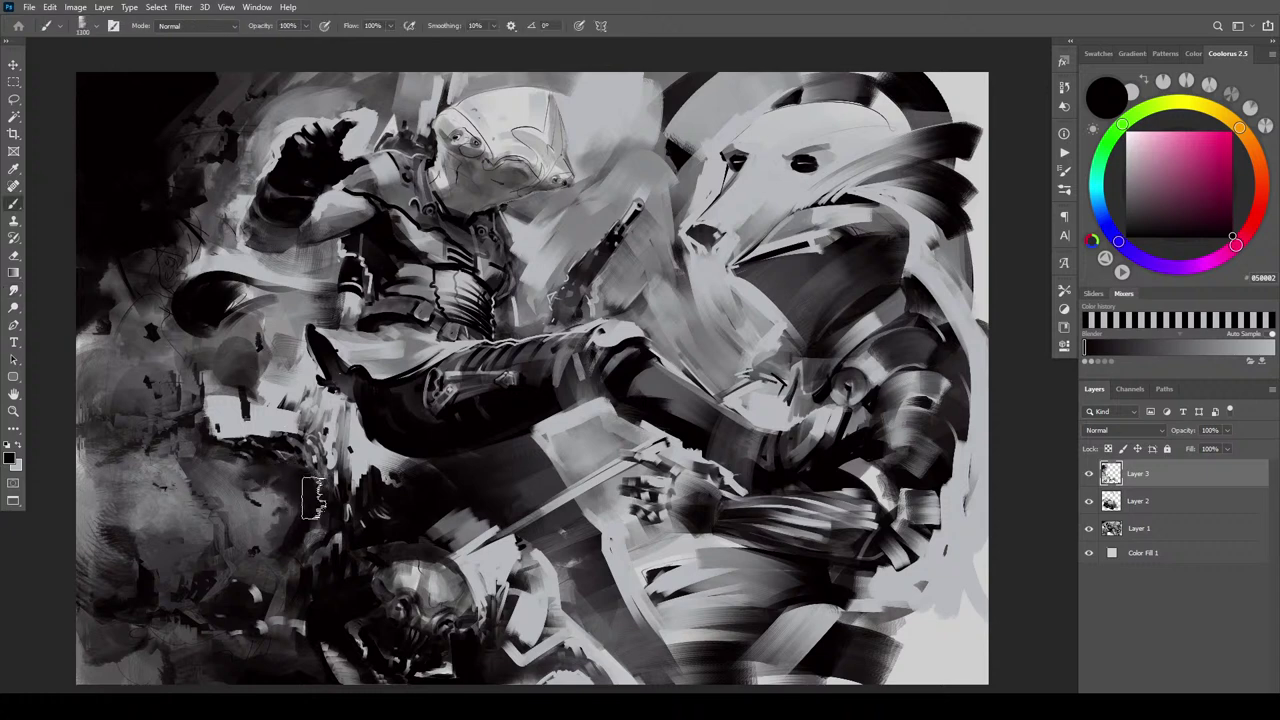
pyautogui.press('r')
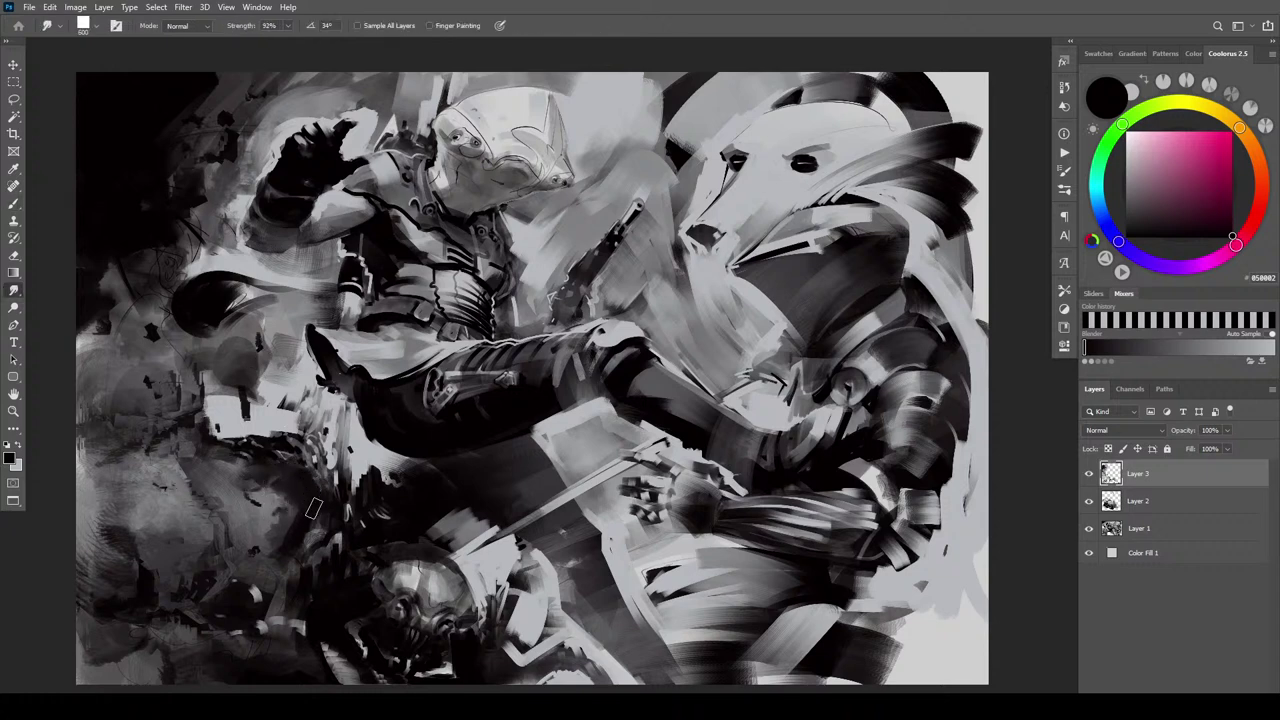
pyautogui.press('x')
pyautogui.moveTo(311, 507)
pyautogui.mouseDown()
pyautogui.moveTo(302, 476)
pyautogui.moveTo(320, 508)
pyautogui.mouseUp()
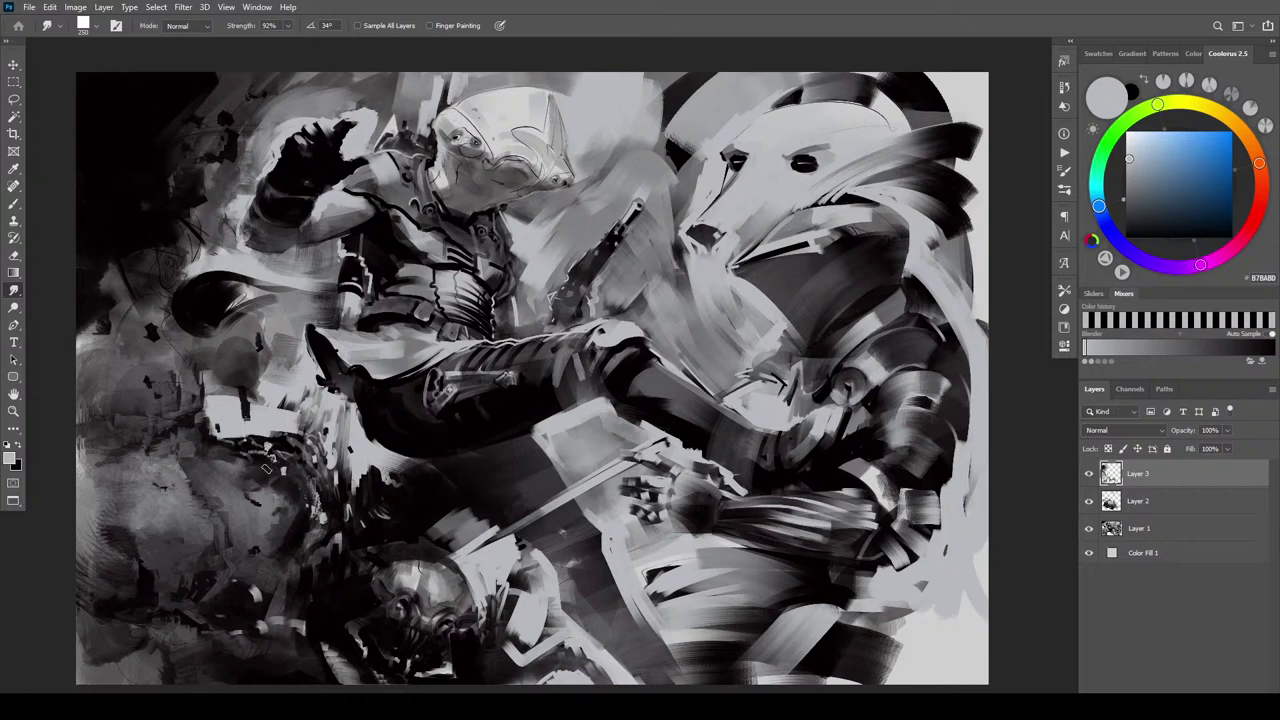
pyautogui.moveTo(263, 448)
pyautogui.mouseDown()
pyautogui.moveTo(287, 462)
pyautogui.moveTo(281, 452)
pyautogui.mouseUp()
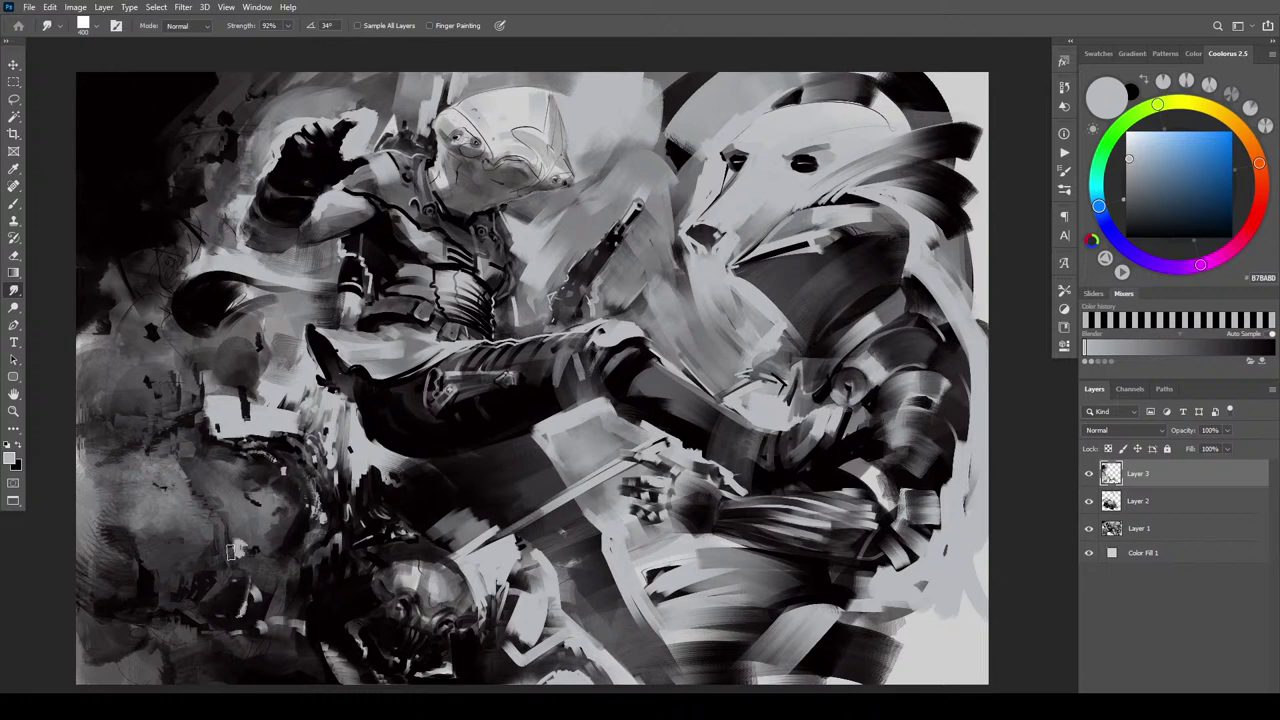
# Smudge bright billows along the canvas's lower-left edge and through the clouds, reducing the tip for the smaller ones
pyautogui.moveTo(212, 590)
pyautogui.mouseDown()
pyautogui.moveTo(178, 607)
pyautogui.moveTo(204, 604)
pyautogui.moveTo(218, 623)
pyautogui.moveTo(138, 594)
pyautogui.moveTo(165, 620)
pyautogui.moveTo(148, 620)
pyautogui.moveTo(175, 625)
pyautogui.moveTo(178, 655)
pyautogui.moveTo(132, 630)
pyautogui.moveTo(175, 632)
pyautogui.moveTo(195, 670)
pyautogui.moveTo(182, 655)
pyautogui.moveTo(232, 672)
pyautogui.moveTo(128, 623)
pyautogui.moveTo(125, 528)
pyautogui.moveTo(122, 577)
pyautogui.moveTo(87, 548)
pyautogui.moveTo(102, 585)
pyautogui.moveTo(85, 535)
pyautogui.moveTo(100, 528)
pyautogui.moveTo(105, 572)
pyautogui.moveTo(92, 590)
pyautogui.moveTo(110, 632)
pyautogui.moveTo(100, 612)
pyautogui.moveTo(115, 645)
pyautogui.moveTo(108, 628)
pyautogui.moveTo(155, 667)
pyautogui.moveTo(110, 637)
pyautogui.moveTo(60, 630)
pyautogui.mouseUp()
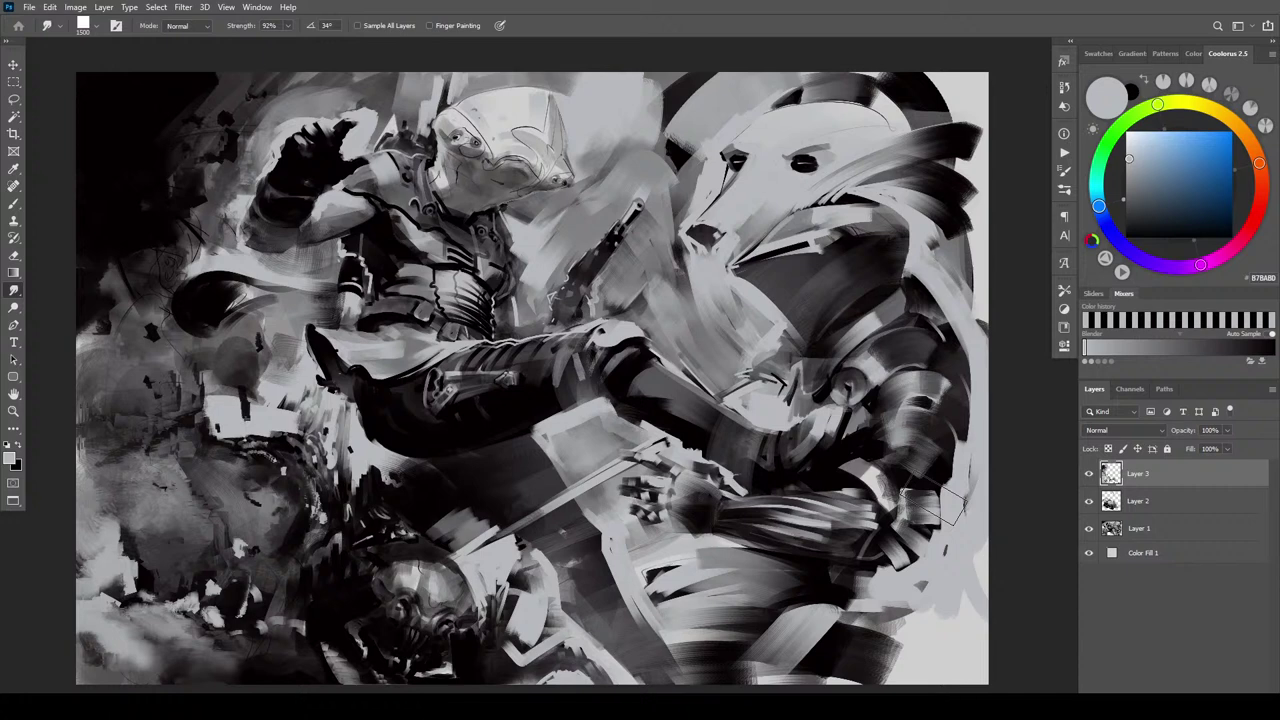
pyautogui.press('[')
pyautogui.press('[')
pyautogui.press('[')
pyautogui.press('[')
pyautogui.press('[')
pyautogui.press('[')
pyautogui.press('[')
pyautogui.press('[')
pyautogui.moveTo(133, 487)
pyautogui.mouseDown()
pyautogui.moveTo(156, 523)
pyautogui.moveTo(127, 483)
pyautogui.moveTo(201, 517)
pyautogui.moveTo(172, 532)
pyautogui.moveTo(203, 532)
pyautogui.moveTo(162, 462)
pyautogui.moveTo(132, 474)
pyautogui.moveTo(159, 479)
pyautogui.moveTo(139, 462)
pyautogui.moveTo(128, 373)
pyautogui.moveTo(129, 390)
pyautogui.moveTo(81, 365)
pyautogui.moveTo(122, 398)
pyautogui.moveTo(110, 359)
pyautogui.moveTo(106, 377)
pyautogui.moveTo(118, 362)
pyautogui.moveTo(100, 378)
pyautogui.moveTo(124, 368)
pyautogui.moveTo(137, 401)
pyautogui.moveTo(101, 399)
pyautogui.moveTo(112, 420)
pyautogui.moveTo(122, 402)
pyautogui.moveTo(136, 438)
pyautogui.moveTo(136, 395)
pyautogui.moveTo(116, 389)
pyautogui.moveTo(132, 399)
pyautogui.moveTo(122, 384)
pyautogui.moveTo(139, 361)
pyautogui.moveTo(147, 393)
pyautogui.moveTo(126, 386)
pyautogui.moveTo(138, 411)
pyautogui.moveTo(125, 423)
pyautogui.moveTo(180, 470)
pyautogui.moveTo(148, 469)
pyautogui.moveTo(151, 482)
pyautogui.moveTo(188, 503)
pyautogui.moveTo(178, 490)
pyautogui.moveTo(206, 528)
pyautogui.moveTo(174, 494)
pyautogui.moveTo(165, 522)
pyautogui.moveTo(136, 492)
pyautogui.moveTo(182, 490)
pyautogui.moveTo(100, 465)
pyautogui.moveTo(162, 572)
pyautogui.moveTo(177, 572)
pyautogui.moveTo(171, 585)
pyautogui.moveTo(222, 589)
pyautogui.moveTo(200, 608)
pyautogui.moveTo(222, 622)
pyautogui.moveTo(184, 580)
pyautogui.mouseUp()
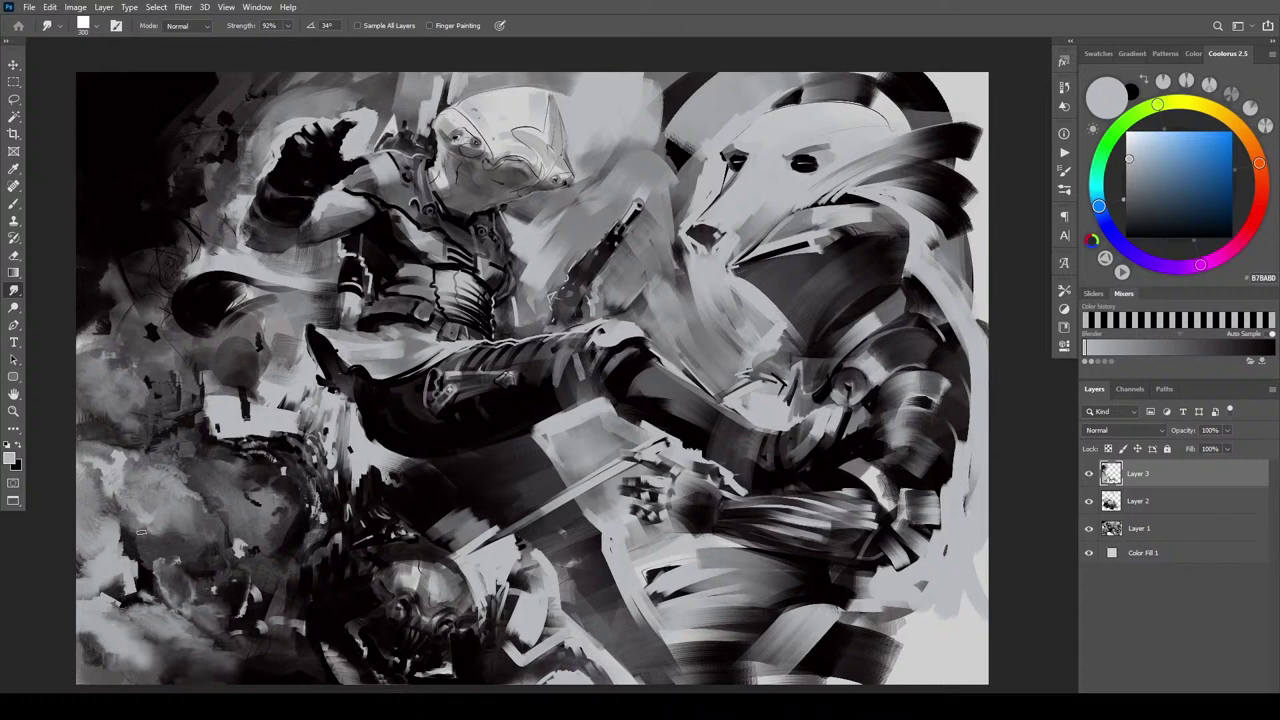
# Smudge fine light and dark transitions in the lower-left clouds with a smaller tip
pyautogui.press('[')
pyautogui.press('[')
pyautogui.press('[')
pyautogui.press('[')
pyautogui.press('[')
pyautogui.press('[')
pyautogui.press('[')
pyautogui.moveTo(146, 542)
pyautogui.mouseDown()
pyautogui.moveTo(166, 549)
pyautogui.moveTo(132, 545)
pyautogui.moveTo(172, 566)
pyautogui.mouseUp()
# Smudge pale billows across the middle of the clouds and down to the canvas's bottom edge, enlarging the tip to 800
pyautogui.press(']')
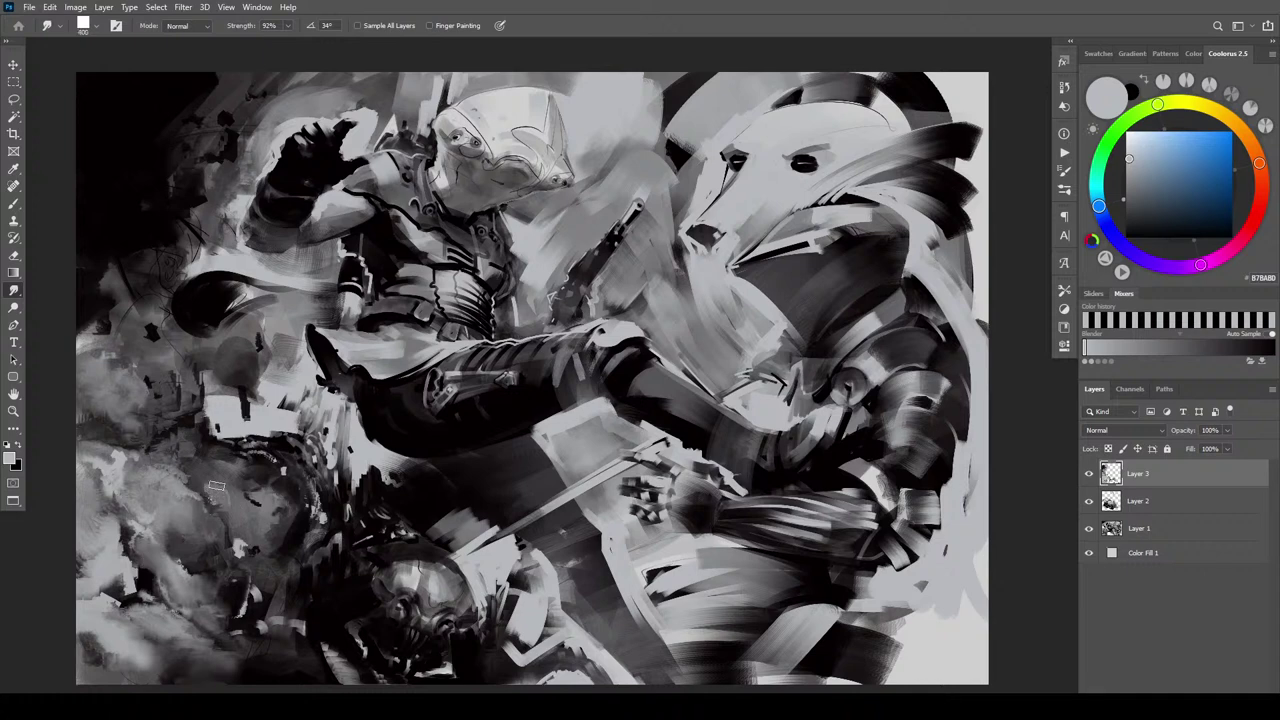
pyautogui.moveTo(209, 483)
pyautogui.mouseDown()
pyautogui.moveTo(236, 519)
pyautogui.moveTo(251, 520)
pyautogui.moveTo(237, 529)
pyautogui.moveTo(237, 509)
pyautogui.moveTo(250, 531)
pyautogui.moveTo(237, 483)
pyautogui.mouseUp()
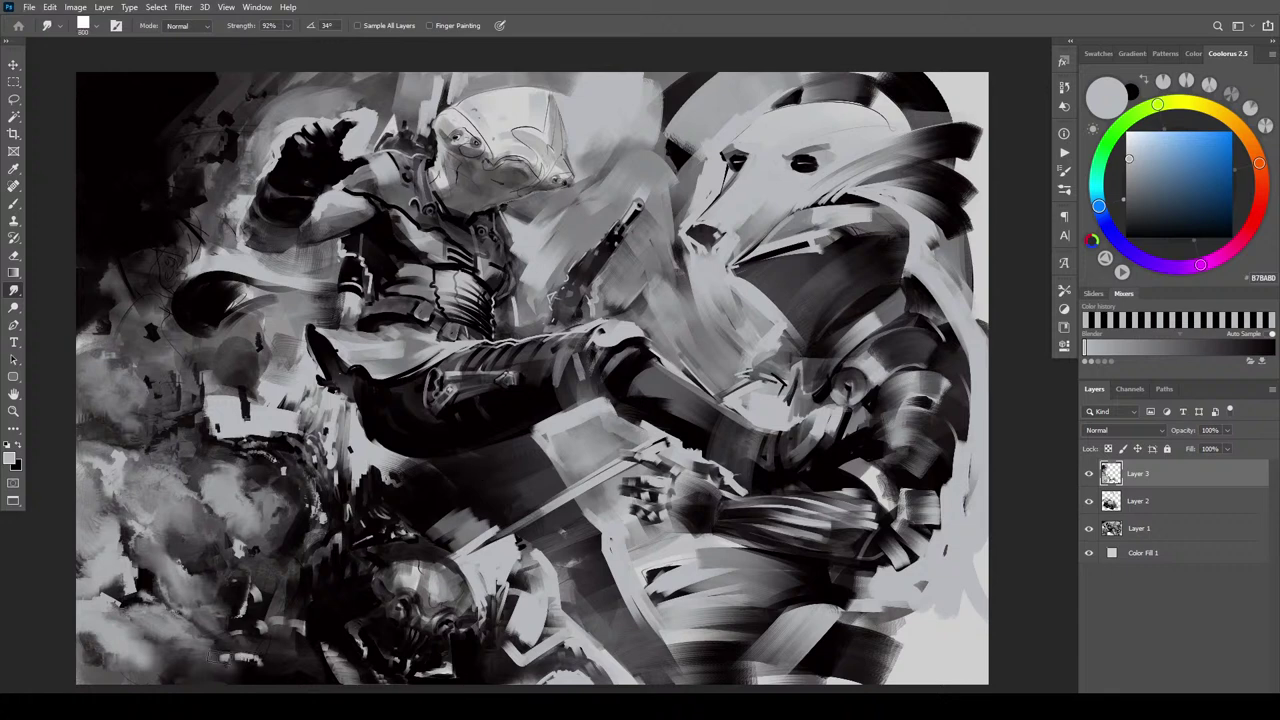
pyautogui.moveTo(218, 658)
pyautogui.mouseDown()
pyautogui.moveTo(185, 677)
pyautogui.moveTo(202, 659)
pyautogui.moveTo(185, 630)
pyautogui.mouseUp()
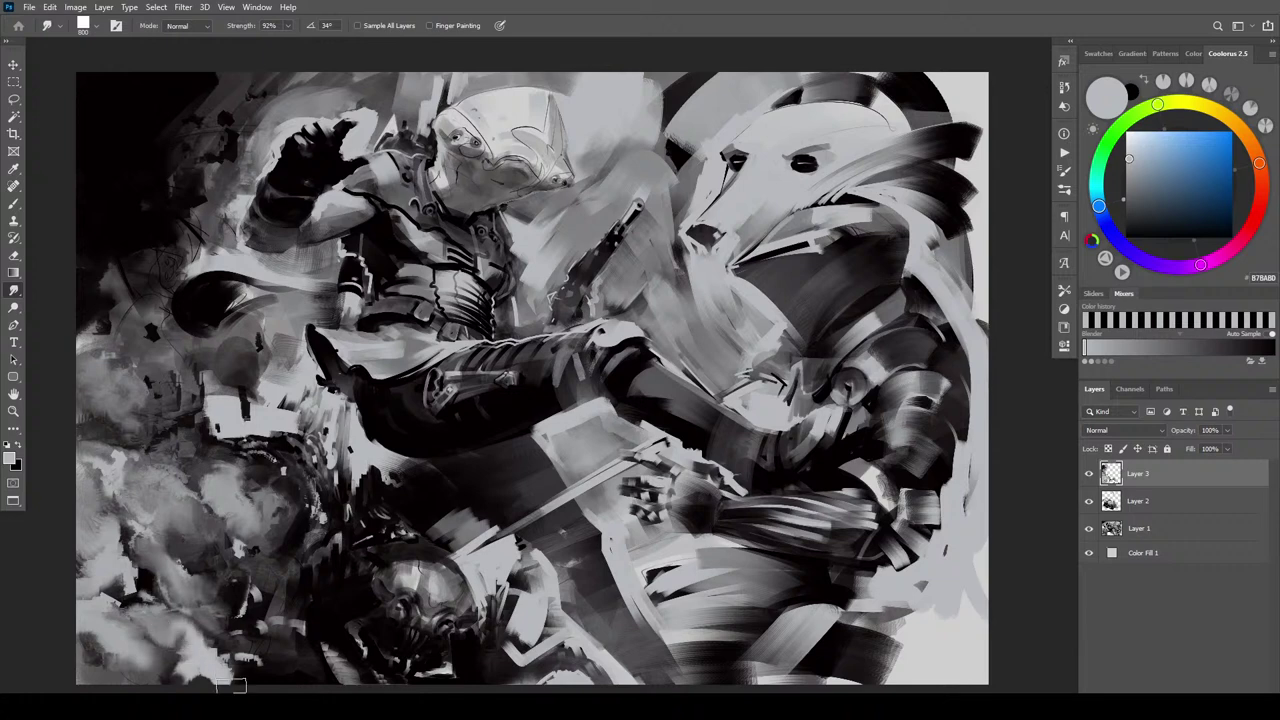
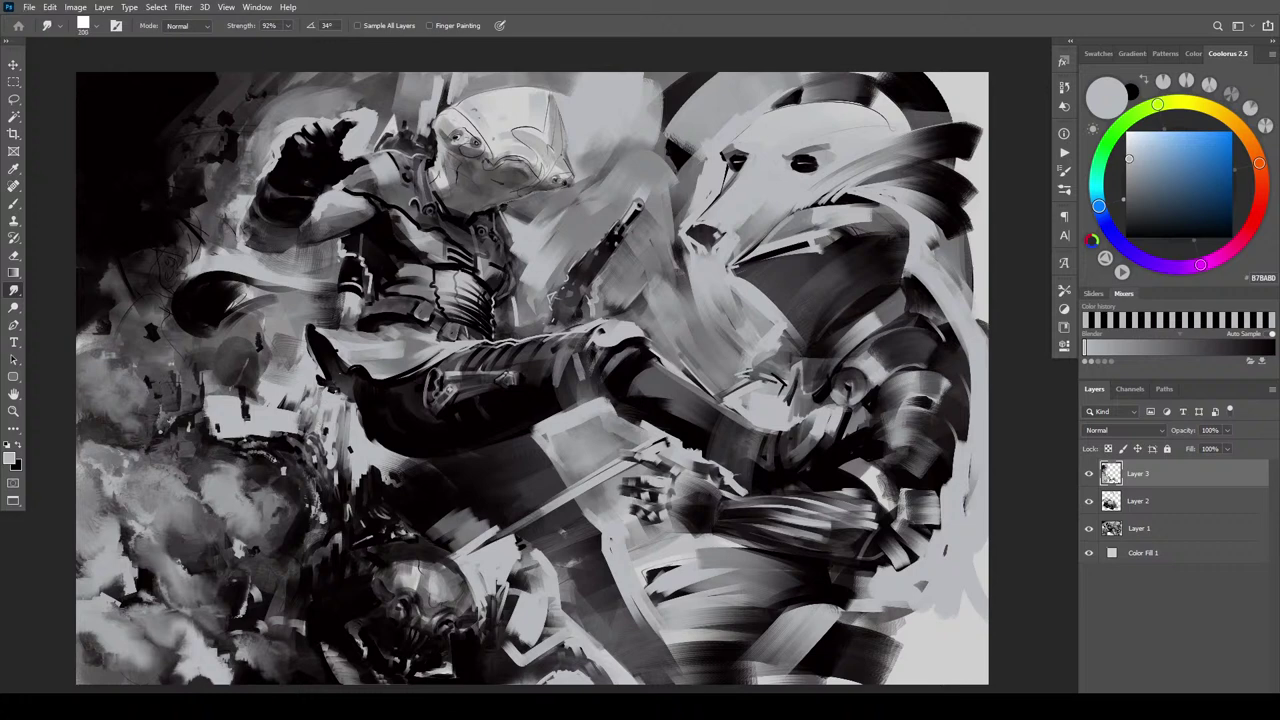
# Smudge lighter tones into the dark area between the boot and the masked head with an enlarged tip
pyautogui.moveTo(340, 458); pyautogui.dragTo(345, 424)
pyautogui.press(']')
pyautogui.press(']')
pyautogui.press(']')
pyautogui.press(']')
pyautogui.press(']')
pyautogui.press(']')
pyautogui.press(']')
pyautogui.press(']')
pyautogui.press(']')
pyautogui.moveTo(380, 487)
pyautogui.mouseDown()
pyautogui.moveTo(430, 507)
pyautogui.moveTo(390, 470)
pyautogui.moveTo(438, 497)
pyautogui.moveTo(422, 487)
pyautogui.moveTo(362, 504)
pyautogui.moveTo(378, 497)
pyautogui.moveTo(270, 469)
pyautogui.moveTo(276, 521)
pyautogui.moveTo(251, 513)
pyautogui.moveTo(234, 476)
pyautogui.moveTo(265, 518)
pyautogui.moveTo(252, 480)
pyautogui.moveTo(215, 467)
pyautogui.moveTo(251, 489)
pyautogui.moveTo(260, 528)
pyautogui.moveTo(259, 510)
pyautogui.moveTo(270, 532)
pyautogui.moveTo(292, 525)
pyautogui.moveTo(262, 499)
pyautogui.moveTo(285, 495)
pyautogui.moveTo(286, 521)
pyautogui.moveTo(290, 504)
pyautogui.moveTo(303, 521)
pyautogui.moveTo(289, 537)
pyautogui.moveTo(294, 491)
pyautogui.moveTo(286, 514)
pyautogui.moveTo(295, 491)
pyautogui.moveTo(300, 511)
pyautogui.moveTo(284, 474)
pyautogui.mouseUp()
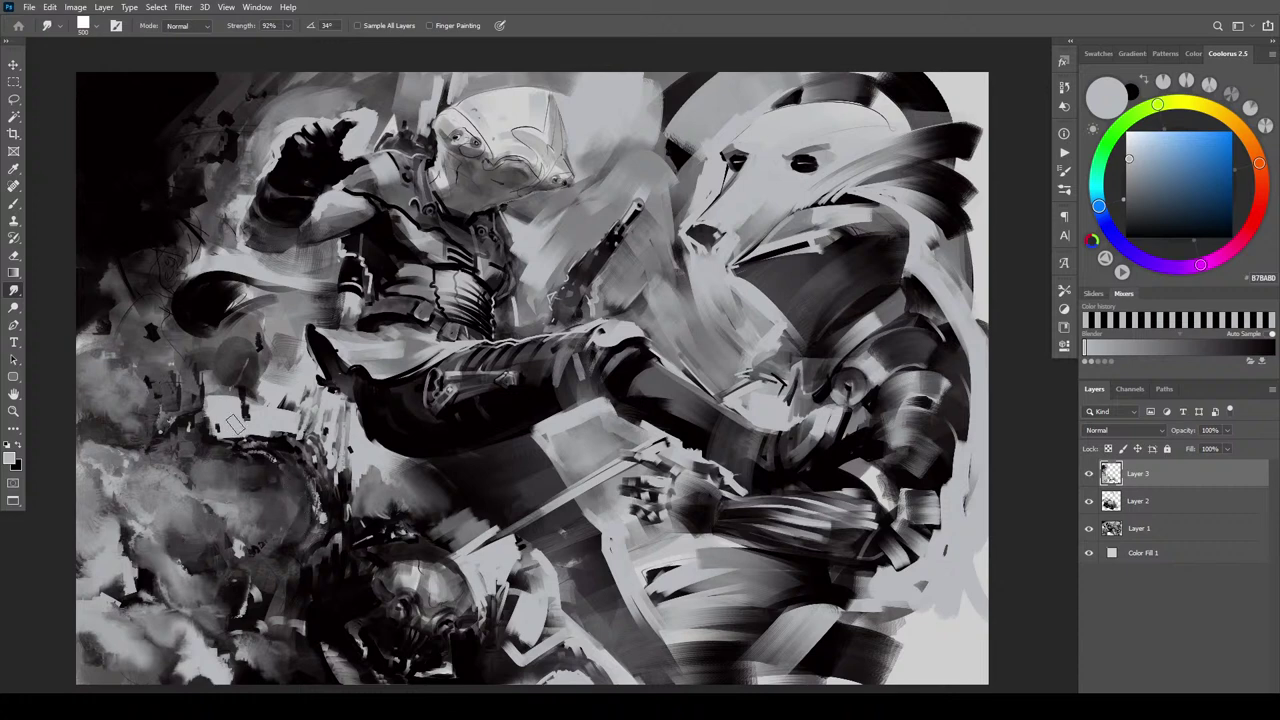
# Smudge the white patch's lower edge into the dark rim of the clouds below it
pyautogui.moveTo(235, 426)
pyautogui.mouseDown()
pyautogui.moveTo(209, 458)
pyautogui.moveTo(225, 470)
pyautogui.moveTo(194, 475)
pyautogui.moveTo(249, 472)
pyautogui.moveTo(222, 468)
pyautogui.moveTo(244, 488)
pyautogui.moveTo(189, 468)
pyautogui.mouseUp()
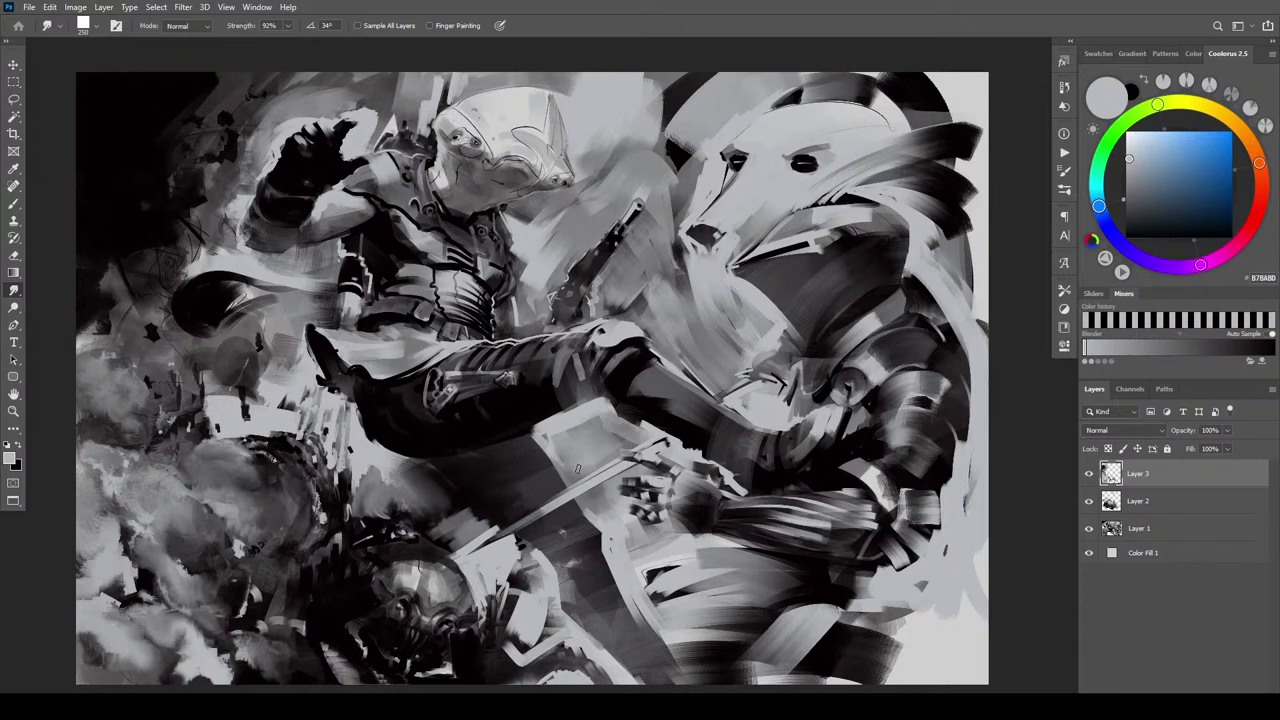
pyautogui.moveTo(252, 440)
pyautogui.mouseDown()
pyautogui.moveTo(240, 456)
pyautogui.moveTo(208, 442)
pyautogui.moveTo(245, 458)
pyautogui.moveTo(181, 436)
pyautogui.moveTo(228, 455)
pyautogui.moveTo(195, 451)
pyautogui.mouseUp()
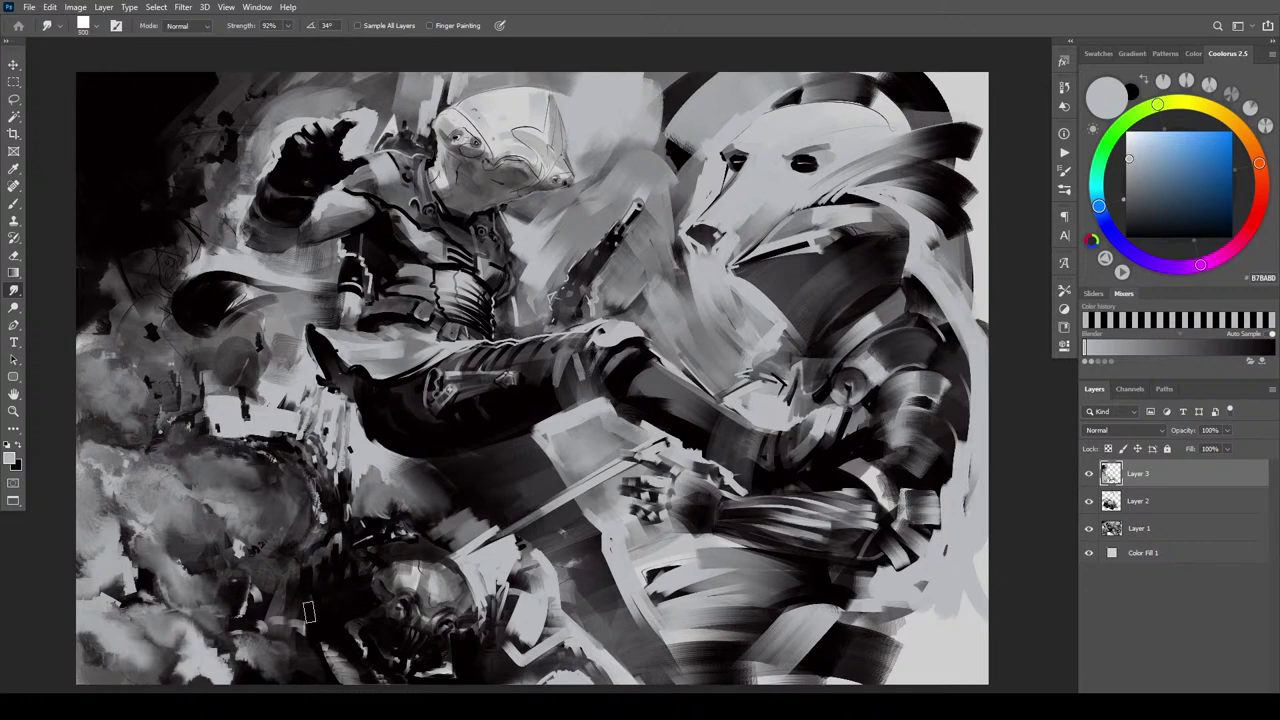
# Add a new layer and brush black over the pale area around the round grey shape, enlarging the brush to 1300
pyautogui.hotkey('ctrl', 'shift', 'alt', 'n')
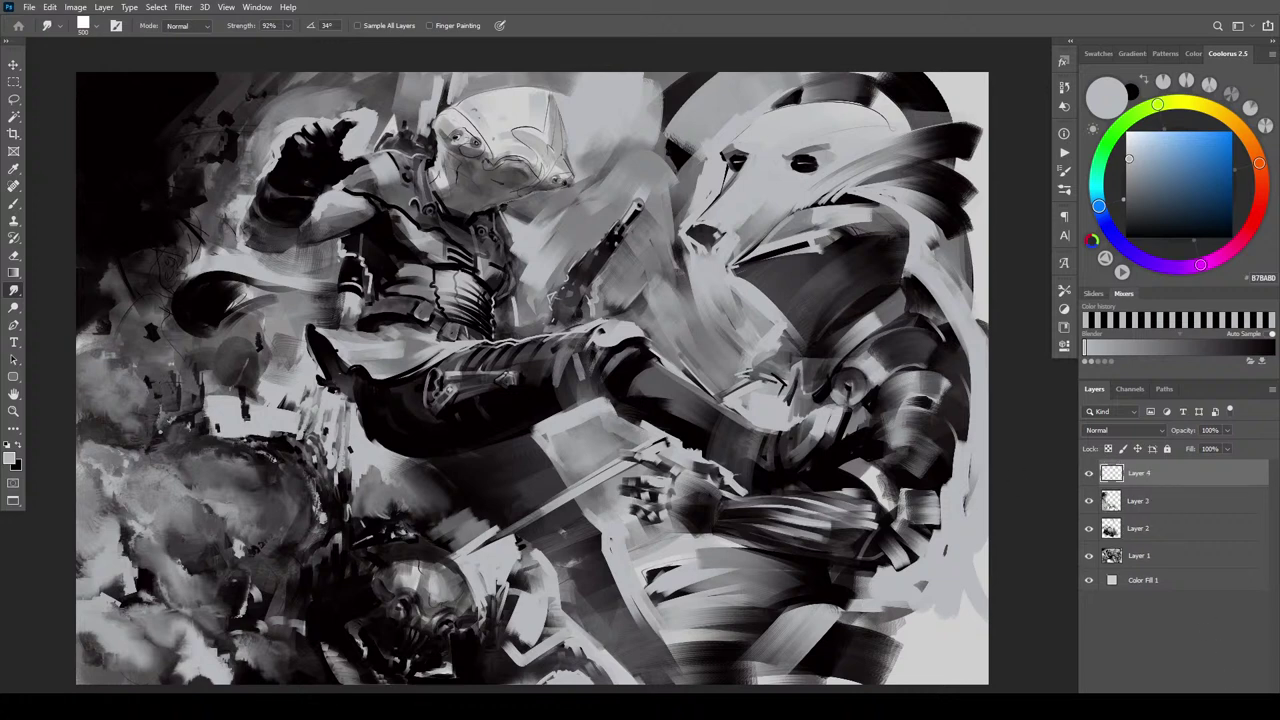
pyautogui.press('b')
pyautogui.press('x')
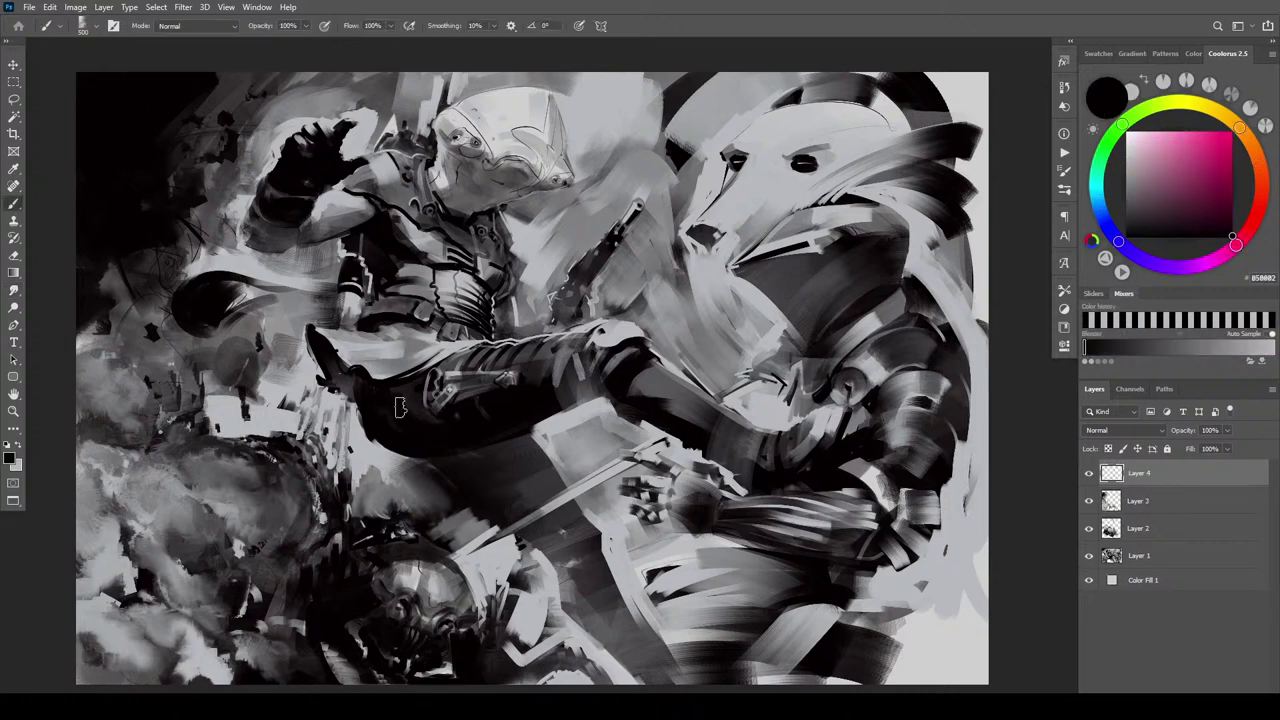
pyautogui.press(']')
pyautogui.press(']')
pyautogui.press(']')
pyautogui.moveTo(275, 322)
pyautogui.mouseDown()
pyautogui.moveTo(270, 429)
pyautogui.moveTo(283, 365)
pyautogui.moveTo(247, 370)
pyautogui.mouseUp()
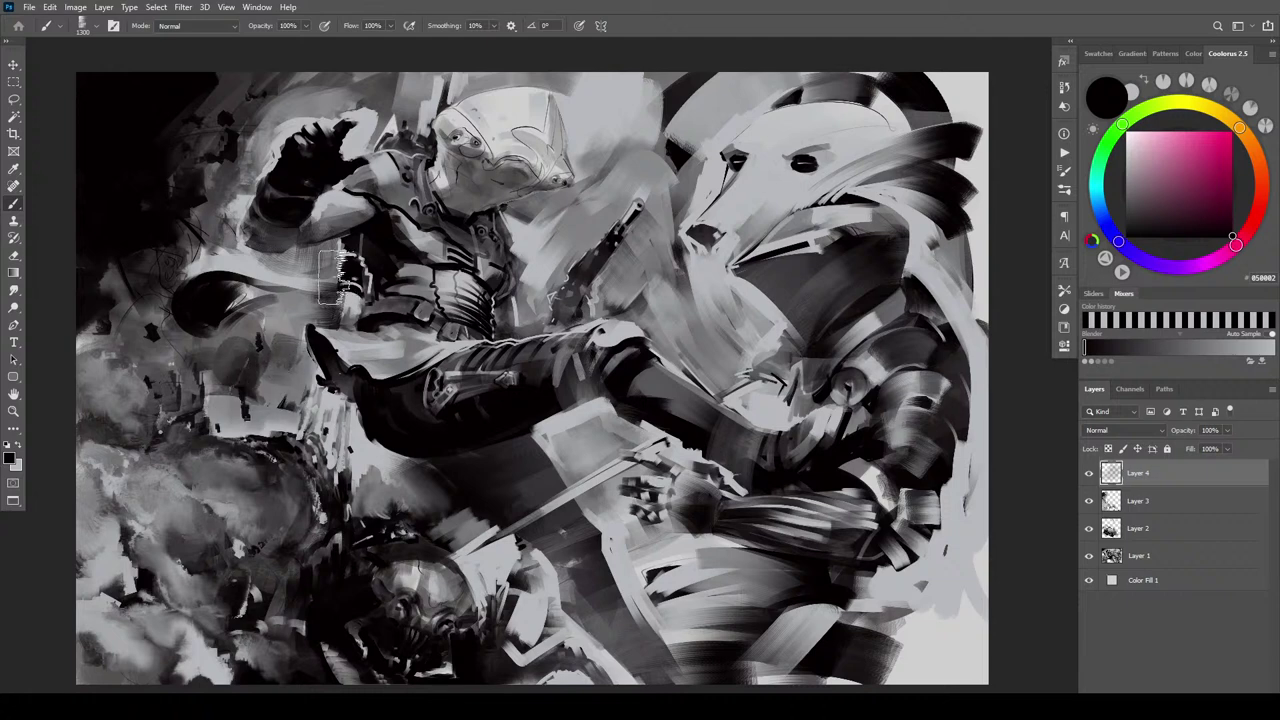
# Darken the pale streak between the curved dark shape and the figure's belt with black strokes from a smaller brush
pyautogui.press('[')
pyautogui.press('[')
pyautogui.press('[')
pyautogui.press('[')
pyautogui.press('[')
pyautogui.press('[')
pyautogui.moveTo(255, 313)
pyautogui.mouseDown()
pyautogui.moveTo(278, 262)
pyautogui.moveTo(292, 300)
pyautogui.moveTo(330, 256)
pyautogui.moveTo(225, 260)
pyautogui.moveTo(268, 258)
pyautogui.moveTo(245, 278)
pyautogui.moveTo(200, 240)
pyautogui.moveTo(225, 310)
pyautogui.moveTo(275, 318)
pyautogui.mouseUp()
pyautogui.press('[')
pyautogui.press('[')
pyautogui.press('[')
pyautogui.press('[')
pyautogui.press('[')
pyautogui.press('[')
pyautogui.press('[')
pyautogui.press('[')
pyautogui.press('[')
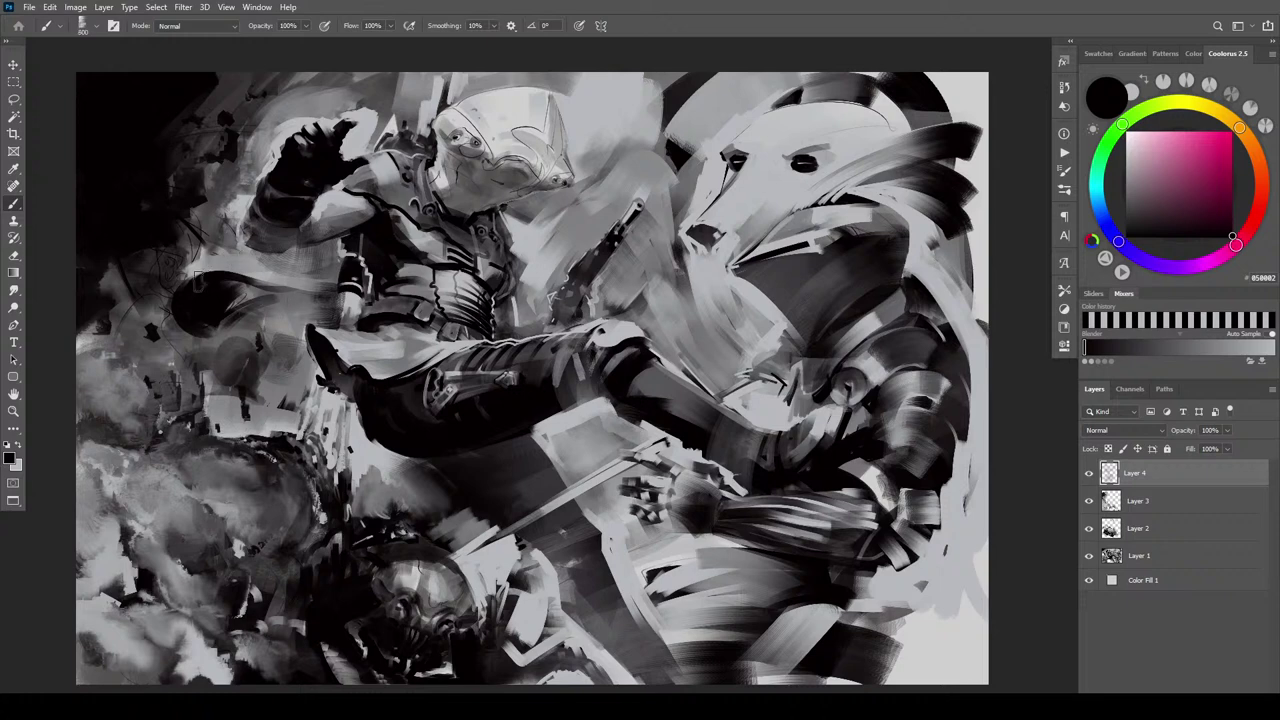
# Paint black over the pale streak above the curved dark shape and darken below it, changing the brush to 1100 and then 300
pyautogui.press('[')
pyautogui.moveTo(248, 275)
pyautogui.mouseDown()
pyautogui.moveTo(180, 284)
pyautogui.moveTo(259, 284)
pyautogui.moveTo(234, 263)
pyautogui.moveTo(246, 268)
pyautogui.moveTo(189, 270)
pyautogui.moveTo(207, 256)
pyautogui.moveTo(187, 278)
pyautogui.moveTo(229, 228)
pyautogui.moveTo(232, 256)
pyautogui.moveTo(229, 240)
pyautogui.moveTo(272, 268)
pyautogui.moveTo(229, 228)
pyautogui.moveTo(203, 263)
pyautogui.moveTo(249, 261)
pyautogui.mouseUp()
pyautogui.press(']')
pyautogui.press(']')
pyautogui.press(']')
pyautogui.press(']')
pyautogui.press(']')
pyautogui.press(']')
pyautogui.press(']')
pyautogui.press(']')
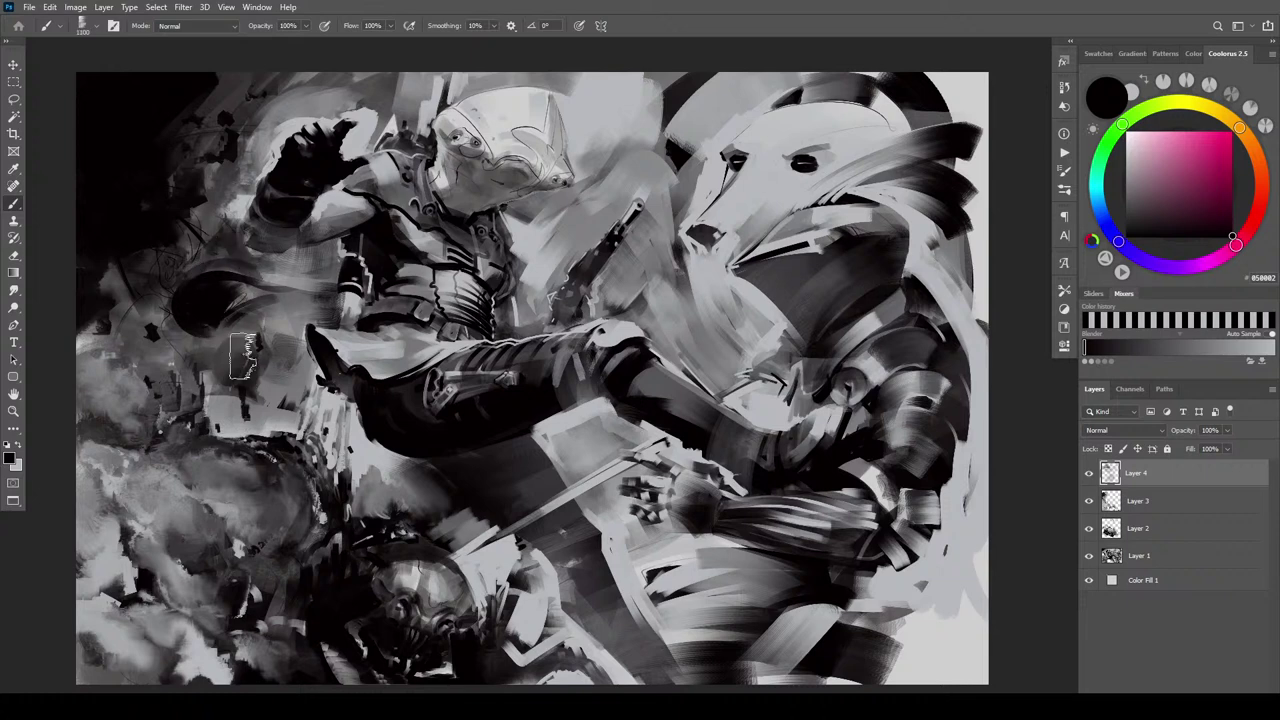
pyautogui.press('[')
pyautogui.press('[')
pyautogui.press('[')
pyautogui.press('[')
pyautogui.press('[')
pyautogui.press('[')
pyautogui.press('[')
pyautogui.press('[')
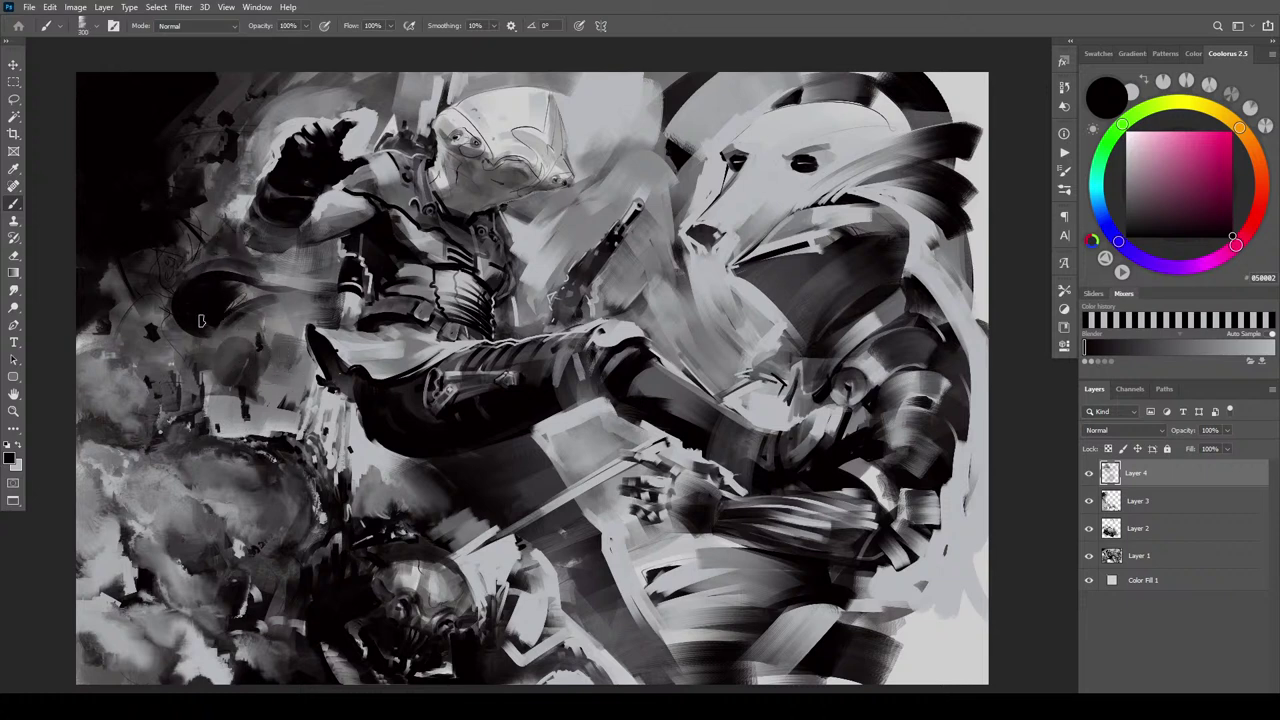
# Paint a thin black curl from the round dark shape towards the figure's lowered forearm and darken beside it, using brush sizes 200 and 70
pyautogui.moveTo(201, 321)
pyautogui.mouseDown()
pyautogui.moveTo(255, 296)
pyautogui.moveTo(313, 307)
pyautogui.mouseUp()
pyautogui.moveTo(336, 264)
pyautogui.mouseDown()
pyautogui.moveTo(307, 302)
pyautogui.moveTo(265, 298)
pyautogui.moveTo(313, 269)
pyautogui.moveTo(305, 303)
pyautogui.mouseUp()
pyautogui.press(']')
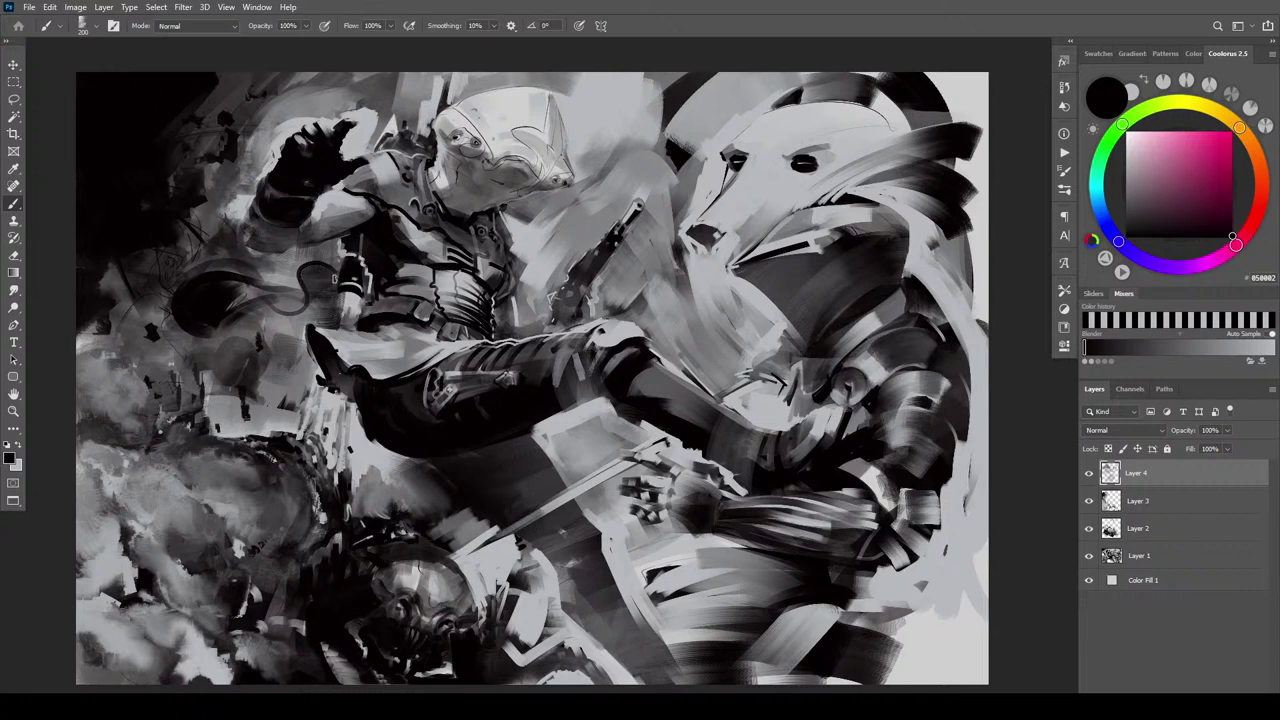
pyautogui.moveTo(333, 243); pyautogui.dragTo(316, 279)
pyautogui.press(']')
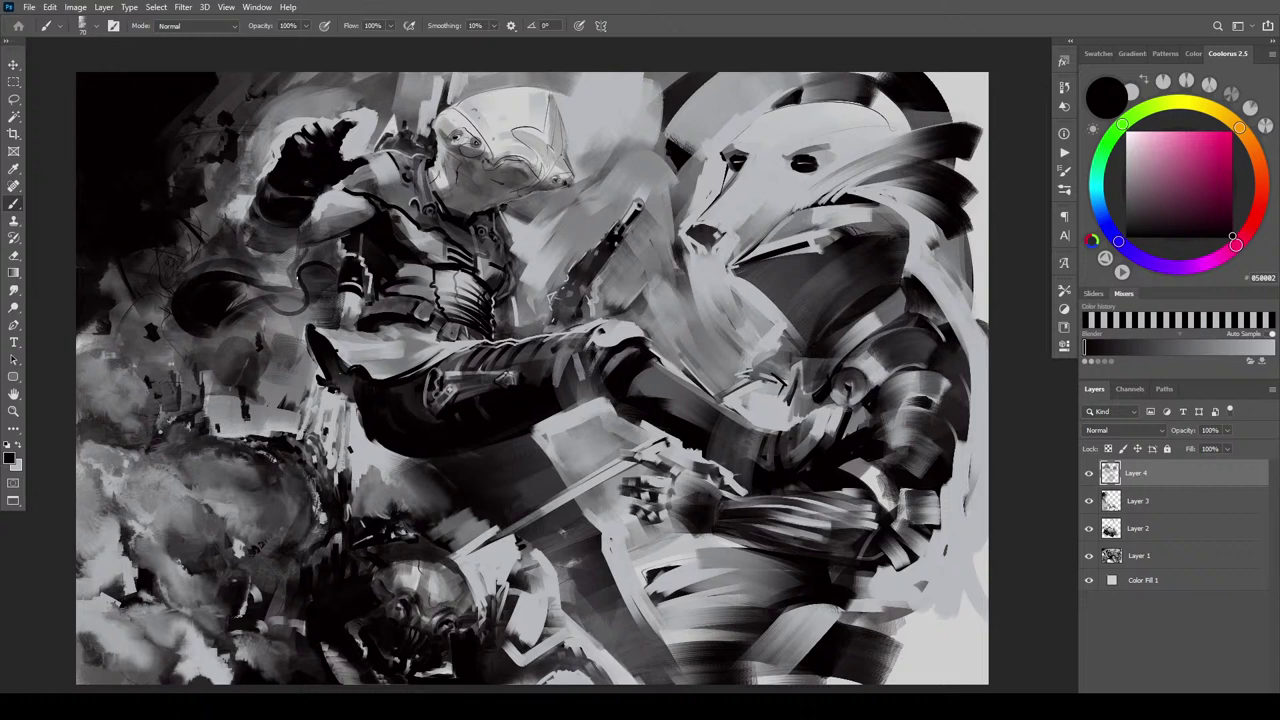
pyautogui.press(']')
pyautogui.press(']')
pyautogui.press(']')
pyautogui.press(']')
pyautogui.press(']')
pyautogui.press(']')
pyautogui.press(']')
pyautogui.press(']')
pyautogui.press(']')
pyautogui.moveTo(280, 270)
pyautogui.mouseDown()
pyautogui.moveTo(293, 300)
pyautogui.moveTo(300, 248)
pyautogui.moveTo(285, 290)
pyautogui.moveTo(273, 263)
pyautogui.mouseUp()
# Switch to light grey and paint a bright edge along the thin curl beside the forearm
pyautogui.press('[')
pyautogui.press('[')
pyautogui.press('[')
pyautogui.press('[')
pyautogui.press('[')
pyautogui.press('[')
pyautogui.press('x')
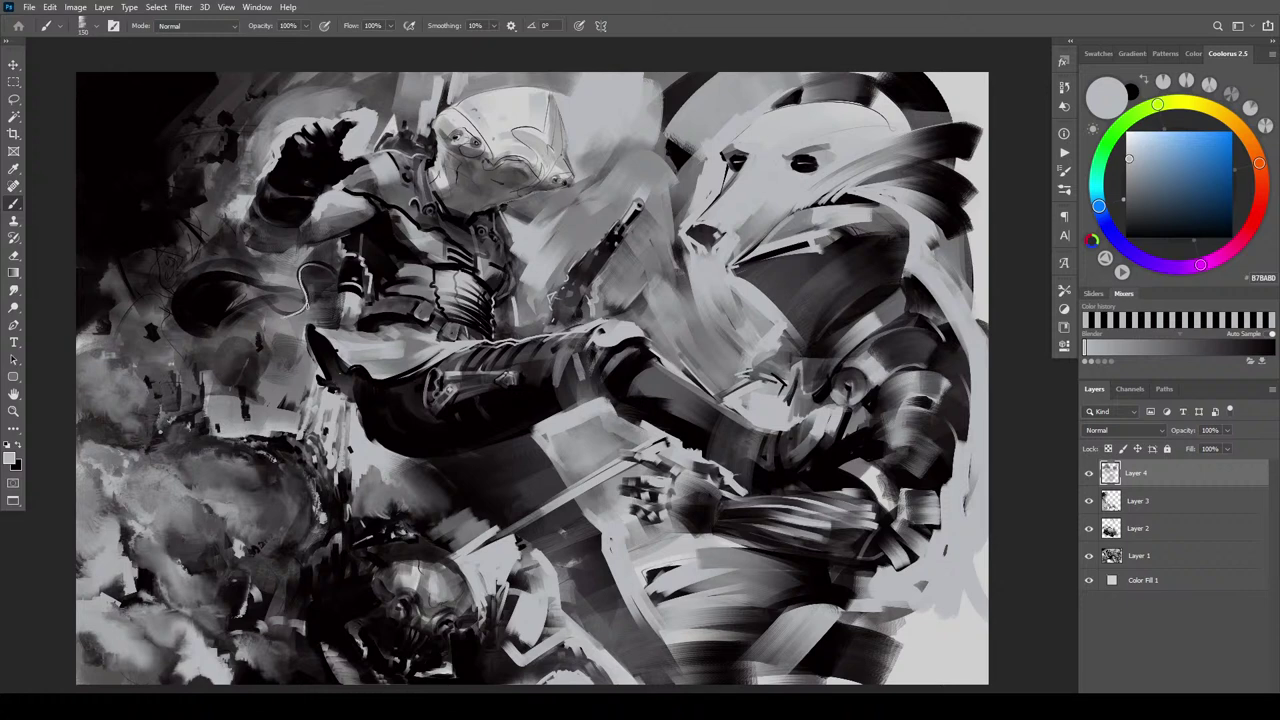
pyautogui.moveTo(310, 284); pyautogui.dragTo(307, 309)
# Draw fine light grey lines along the rim of the round dark shape, redoing one stroke with a smaller brush
pyautogui.moveTo(267, 300); pyautogui.dragTo(178, 301)
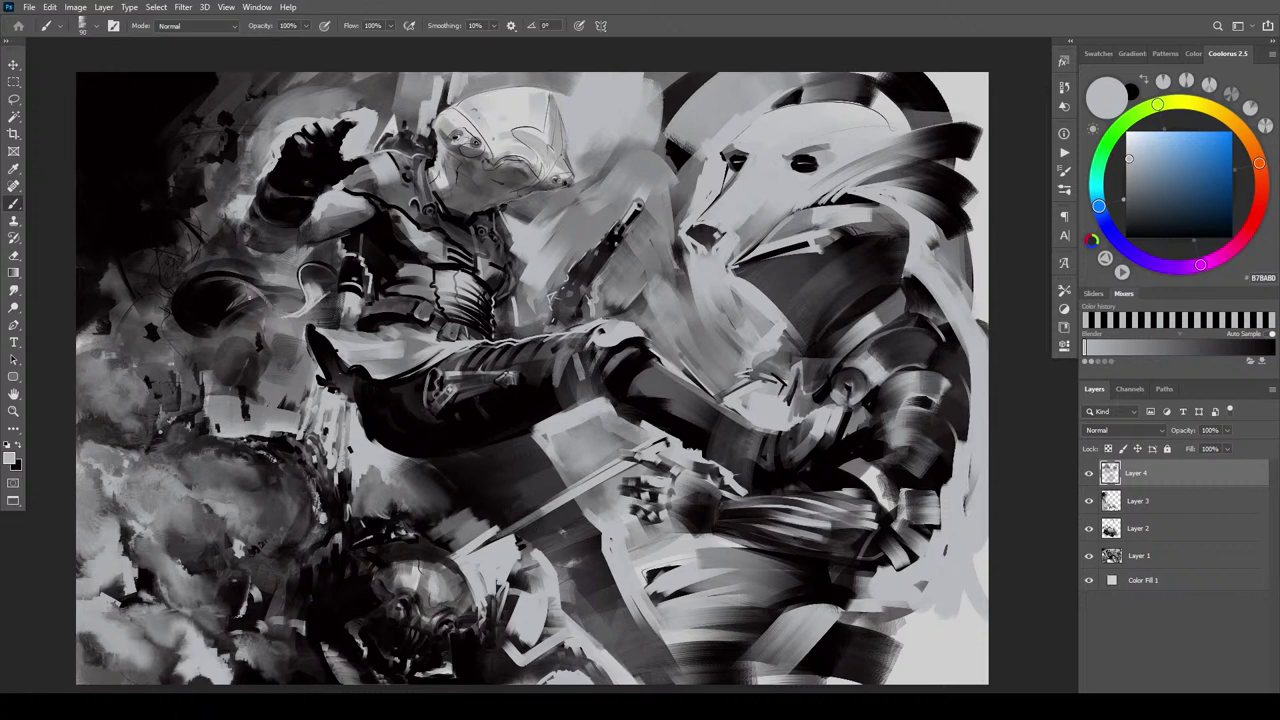
pyautogui.moveTo(264, 300)
pyautogui.mouseDown()
pyautogui.moveTo(200, 283)
pyautogui.moveTo(183, 328)
pyautogui.mouseUp()
pyautogui.hotkey('ctrl', 'z')
pyautogui.press('[')
pyautogui.press('[')
pyautogui.press('[')
pyautogui.press('[')
pyautogui.moveTo(188, 316); pyautogui.dragTo(262, 288)
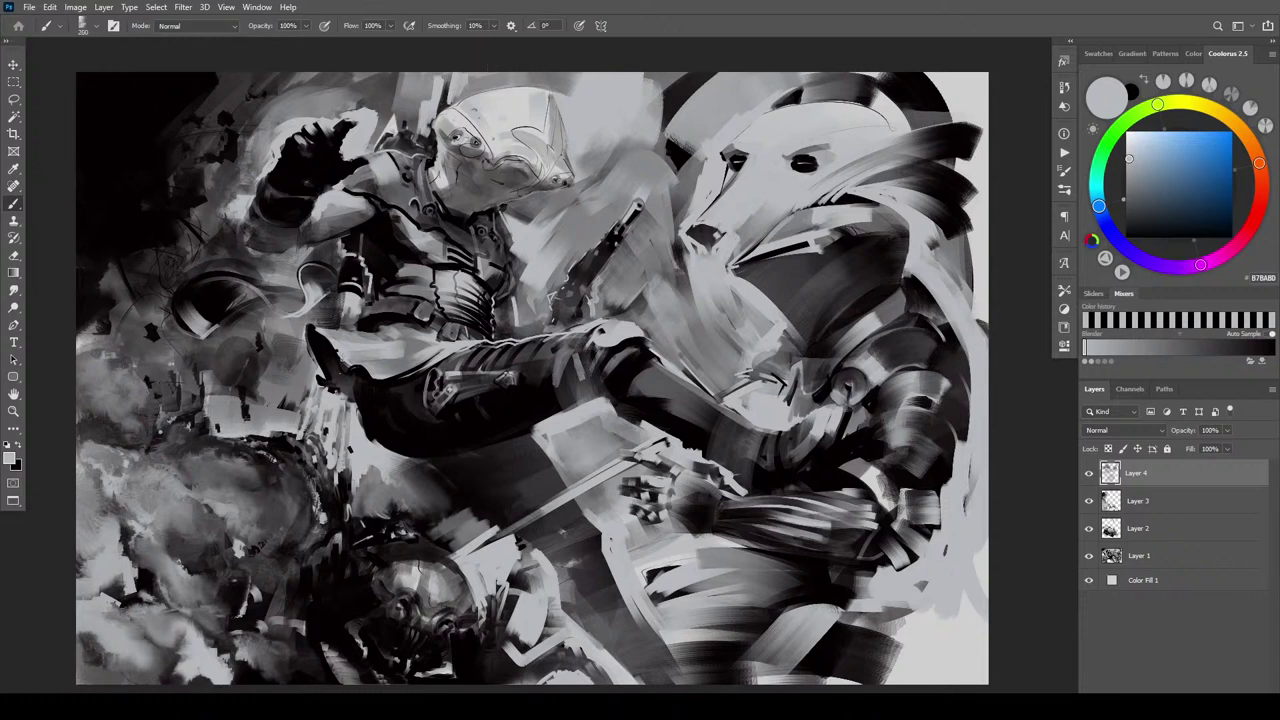
# Darken the pale patch below the round shape and the pale cloth above the boot in black, using brush sizes 900 and 800
pyautogui.press(']')
pyautogui.press(']')
pyautogui.press(']')
pyautogui.press(']')
pyautogui.press(']')
pyautogui.press(']')
pyautogui.press(']')
pyautogui.press(']')
pyautogui.moveTo(251, 364); pyautogui.dragTo(253, 400)
pyautogui.press('x')
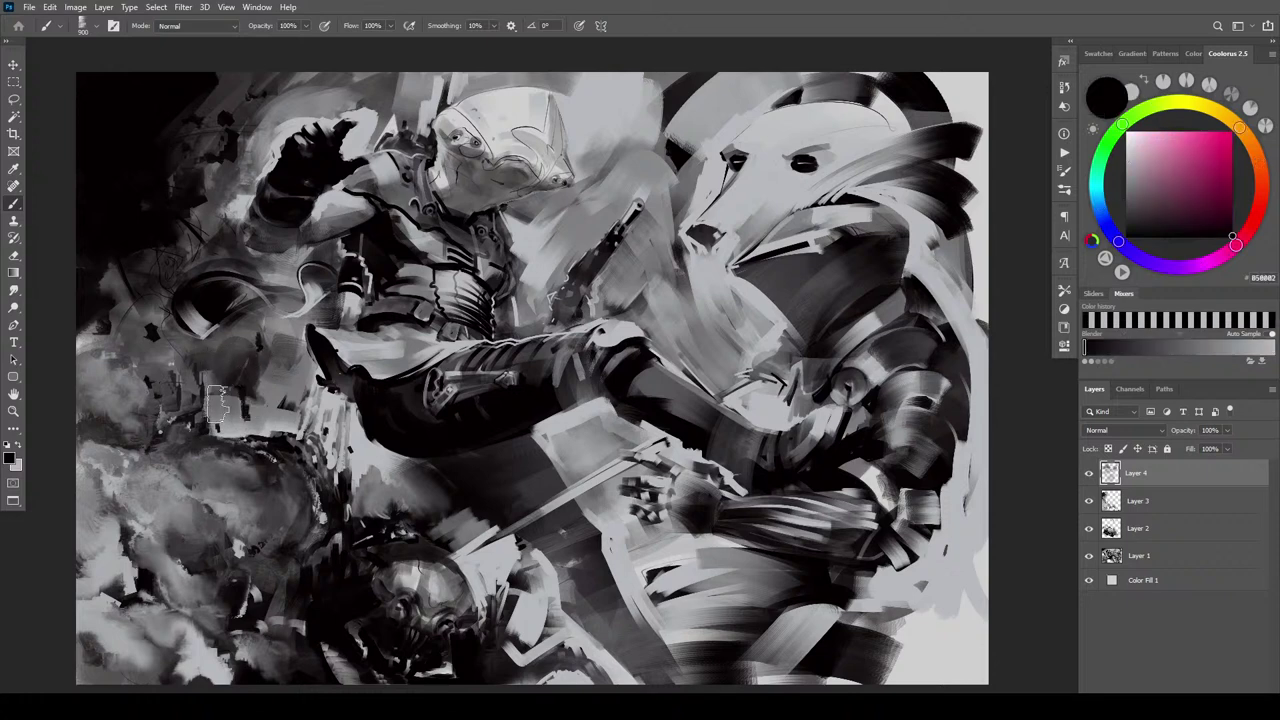
pyautogui.moveTo(248, 378)
pyautogui.mouseDown()
pyautogui.moveTo(258, 402)
pyautogui.moveTo(288, 402)
pyautogui.mouseUp()
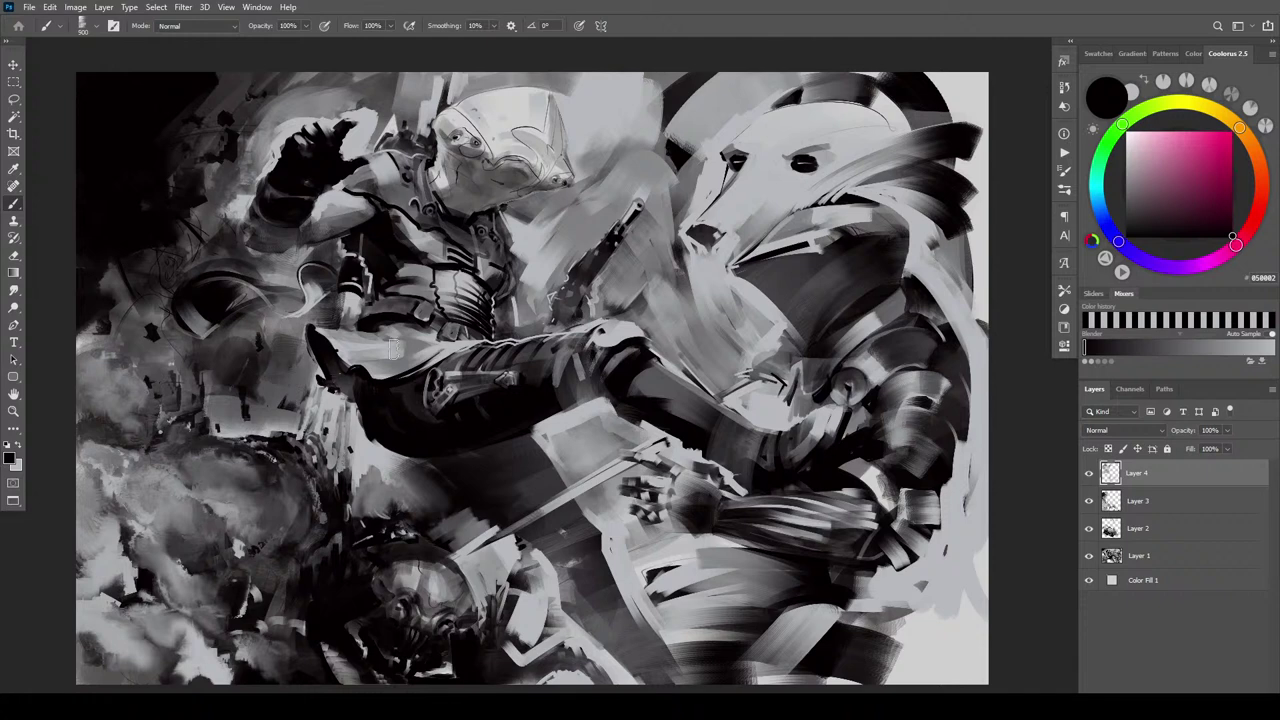
pyautogui.moveTo(345, 346); pyautogui.dragTo(428, 355)
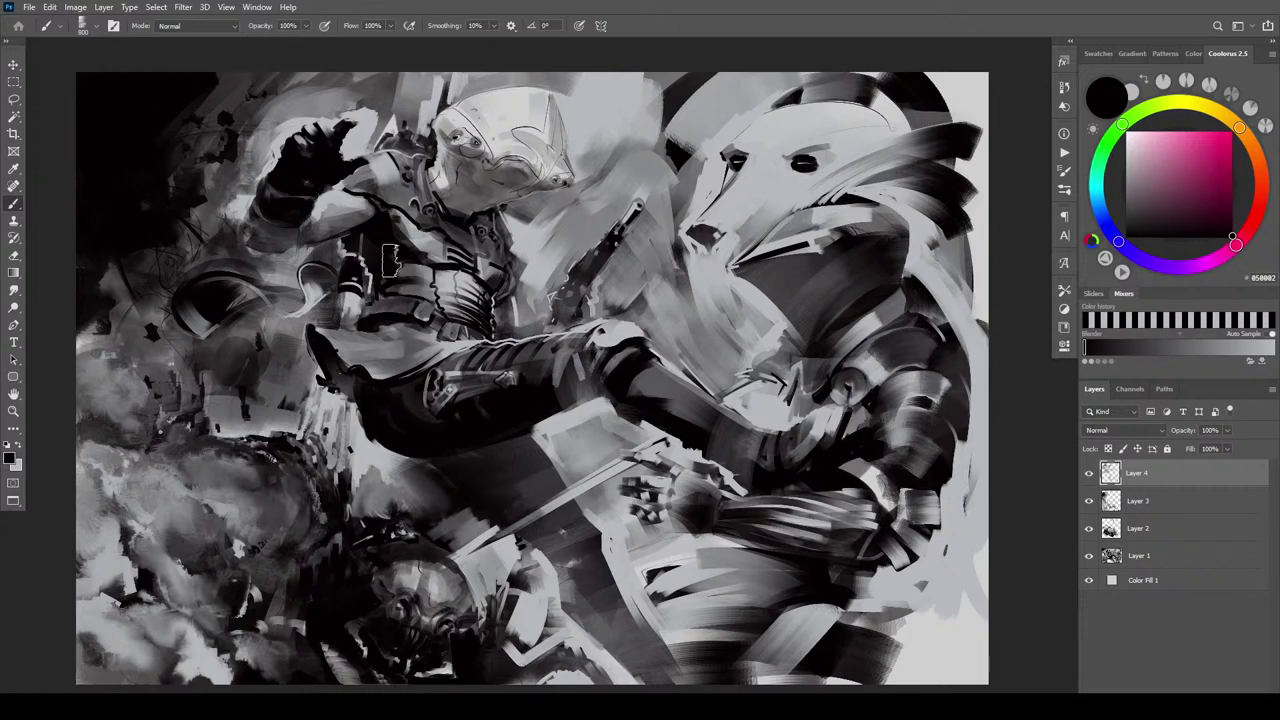
pyautogui.moveTo(388, 226)
pyautogui.mouseDown()
pyautogui.moveTo(421, 245)
pyautogui.moveTo(299, 215)
pyautogui.moveTo(320, 203)
pyautogui.mouseUp()
# Tone down the pale curl beside the forearm with a black stroke at brush size 500
pyautogui.press('[')
pyautogui.press('[')
pyautogui.press('[')
pyautogui.press('[')
pyautogui.press('[')
pyautogui.press('[')
pyautogui.press('[')
pyautogui.press('[')
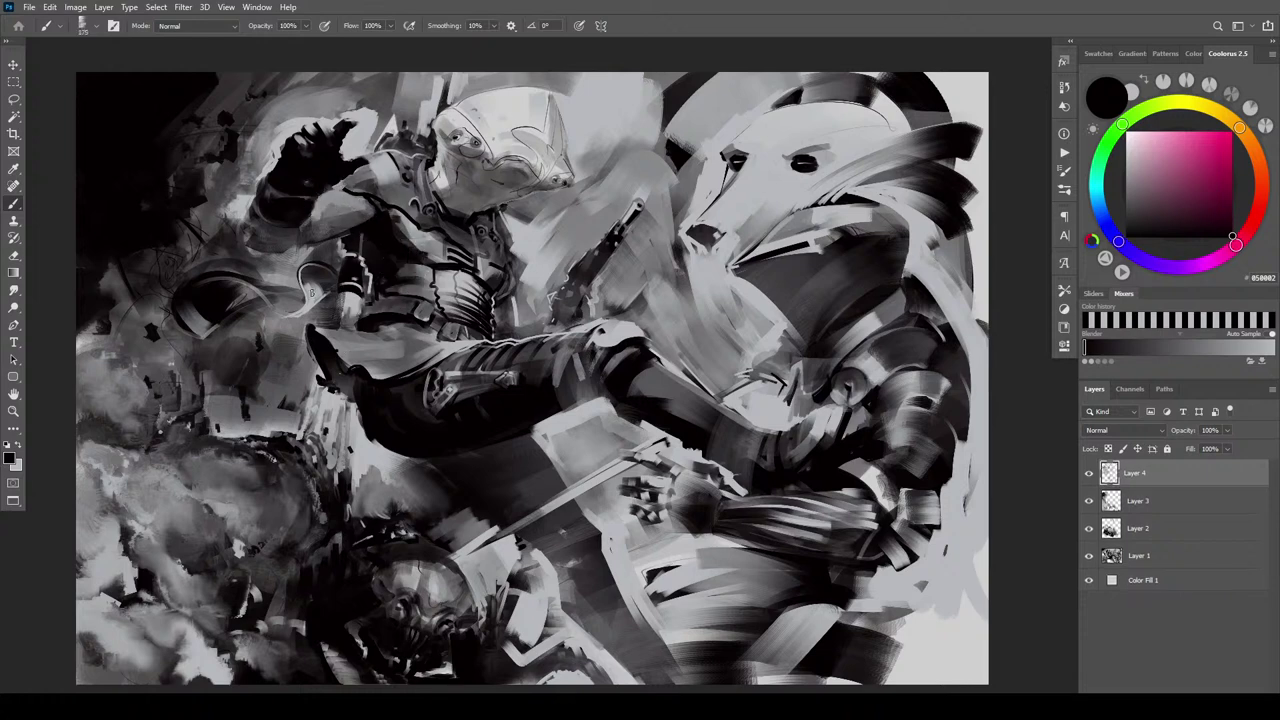
pyautogui.press(']')
pyautogui.press(']')
pyautogui.press(']')
pyautogui.press(']')
pyautogui.press(']')
pyautogui.moveTo(305, 280)
pyautogui.mouseDown()
pyautogui.moveTo(288, 316)
pyautogui.moveTo(323, 284)
pyautogui.mouseUp()
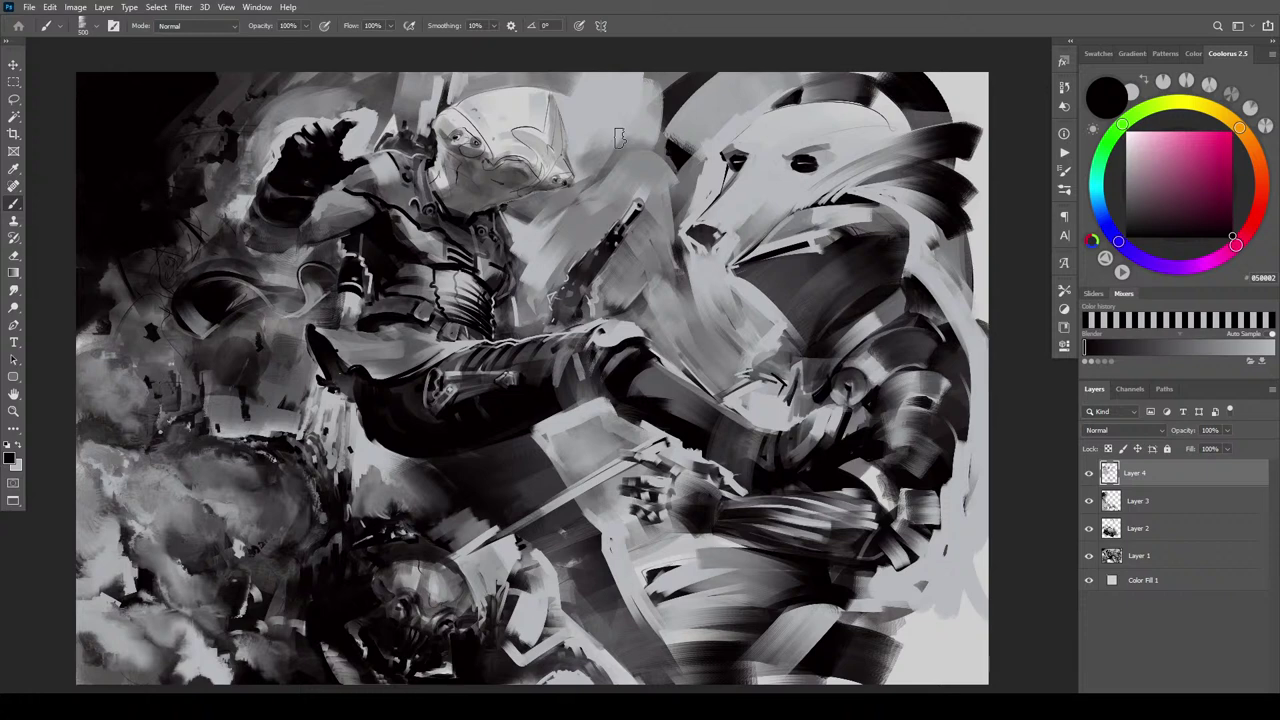
# Paint light grey strokes along the upper edge and folds of the cloth between the boot and the belt
pyautogui.keyDown('alt'); pyautogui.click(440, 520); pyautogui.keyUp('alt')
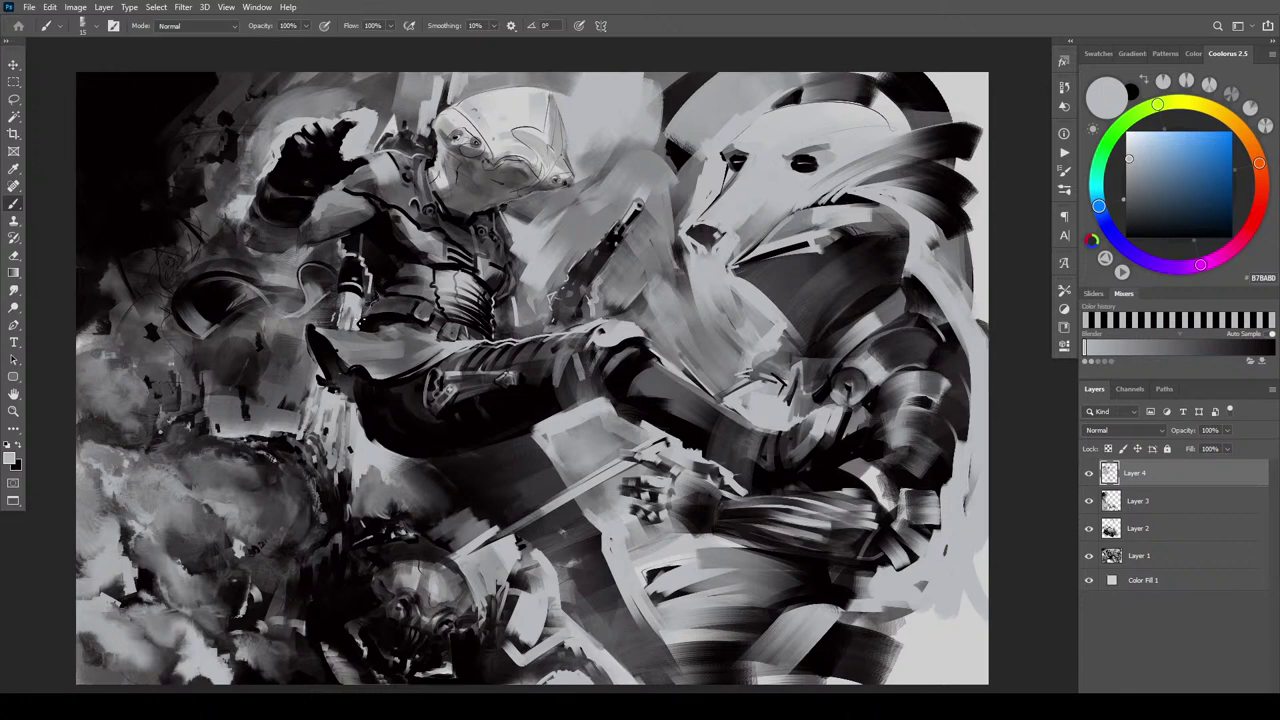
pyautogui.press(']')
pyautogui.press(']')
pyautogui.press(']')
pyautogui.press(']')
pyautogui.press(']')
pyautogui.moveTo(358, 331); pyautogui.dragTo(309, 328)
pyautogui.hotkey('ctrl', 'z')
pyautogui.moveTo(318, 326); pyautogui.dragTo(371, 327)
pyautogui.moveTo(361, 362); pyautogui.dragTo(389, 360)
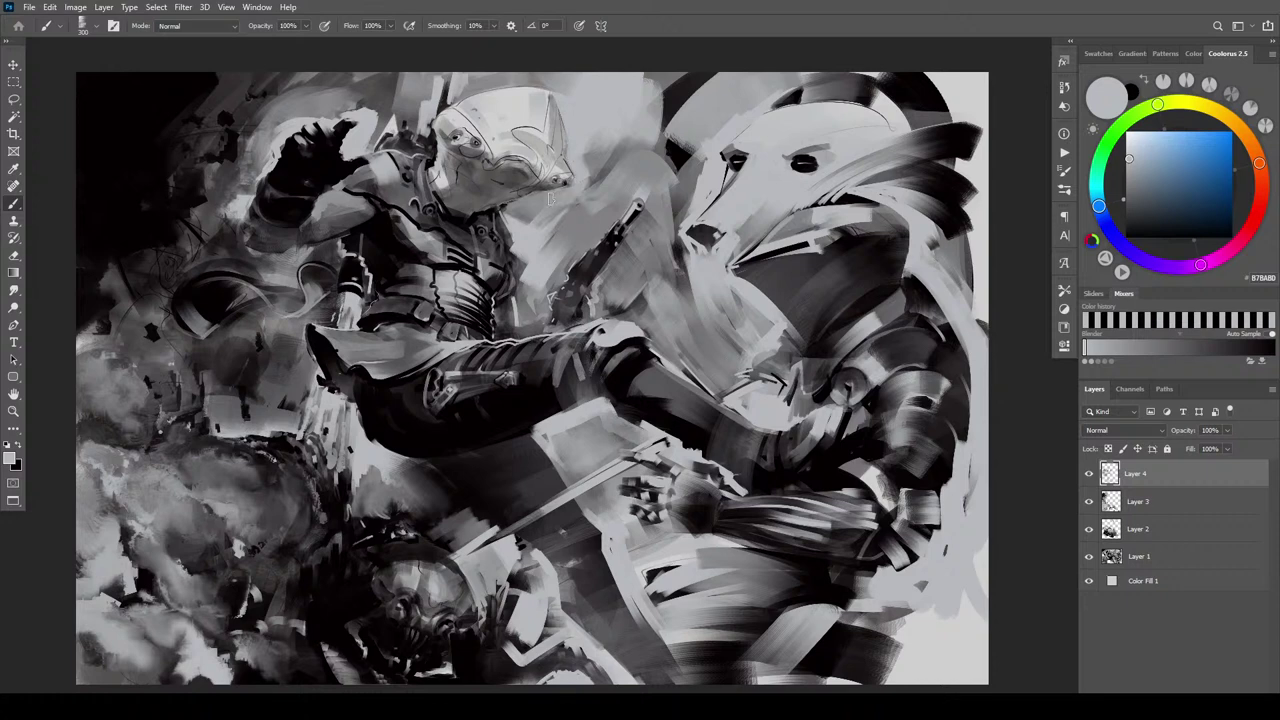
# Brush light grey over the background between the helmet and the bear with the brush enlarged to 400
pyautogui.press(']')
pyautogui.press(']')
pyautogui.press(']')
pyautogui.press(']')
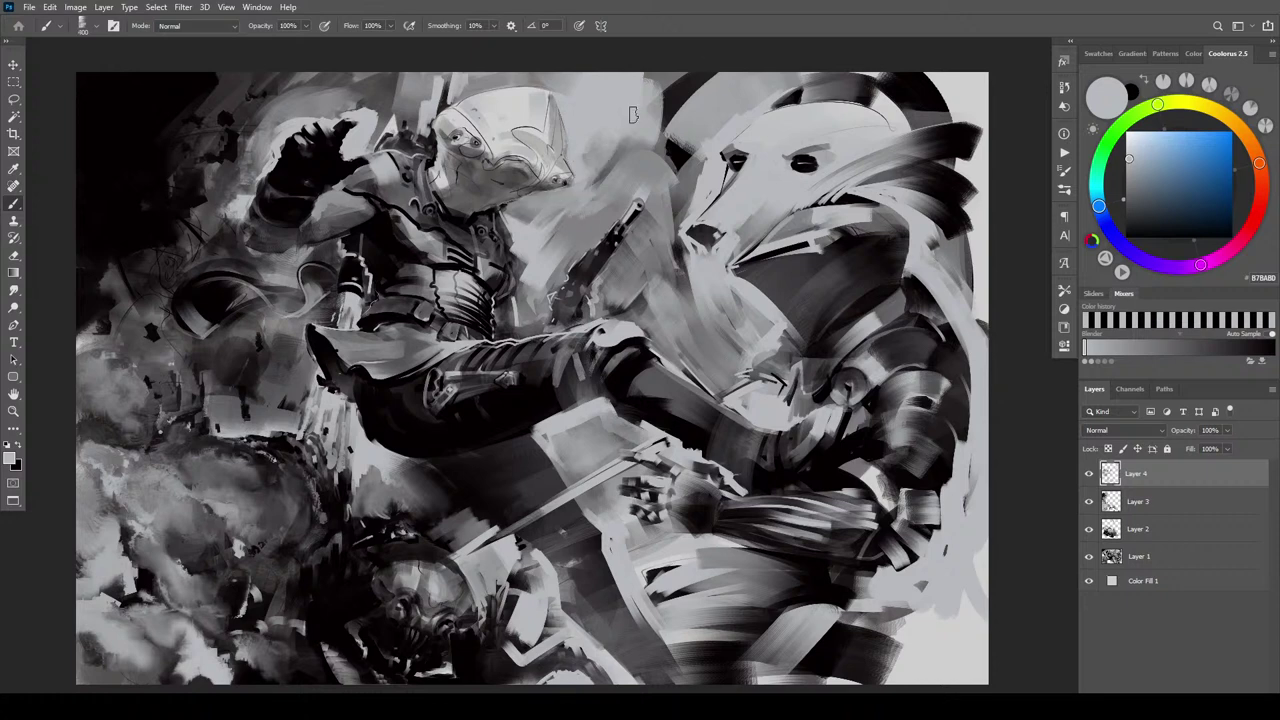
pyautogui.moveTo(597, 189); pyautogui.dragTo(637, 138)
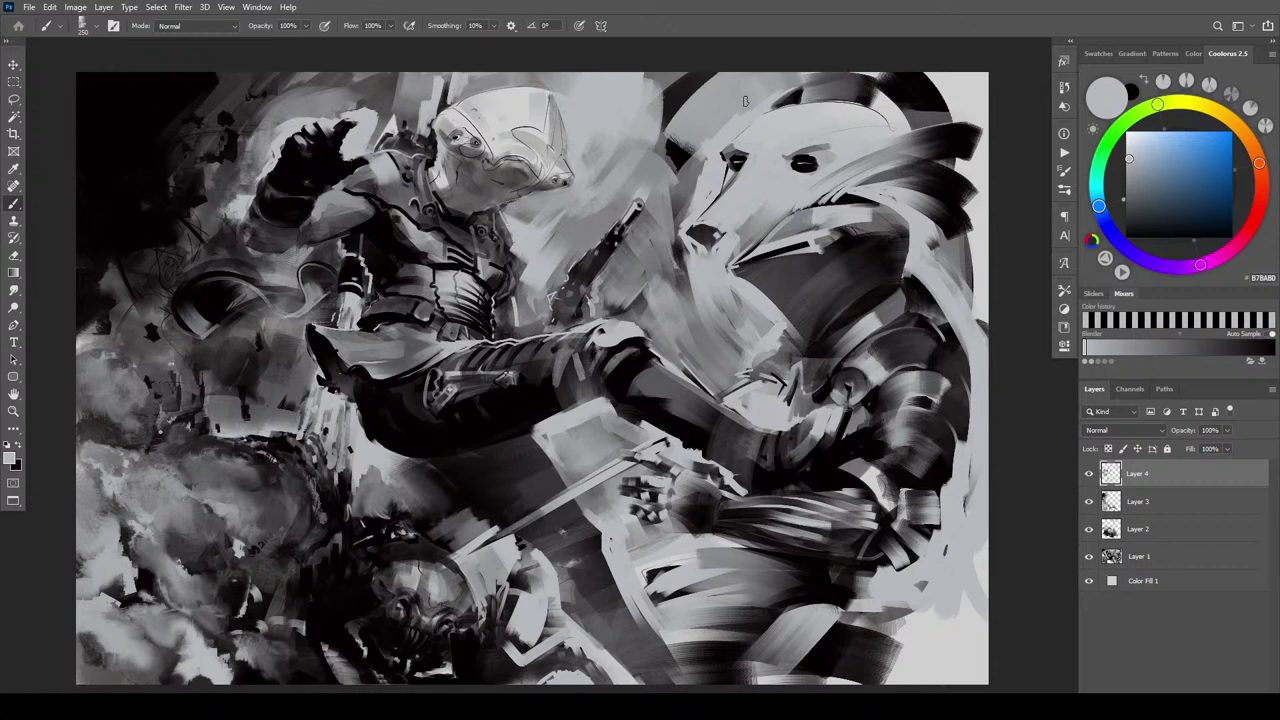
# Add fine black accents along the helmet's face lines with a small brush, undoing the last stroke
pyautogui.press('x')
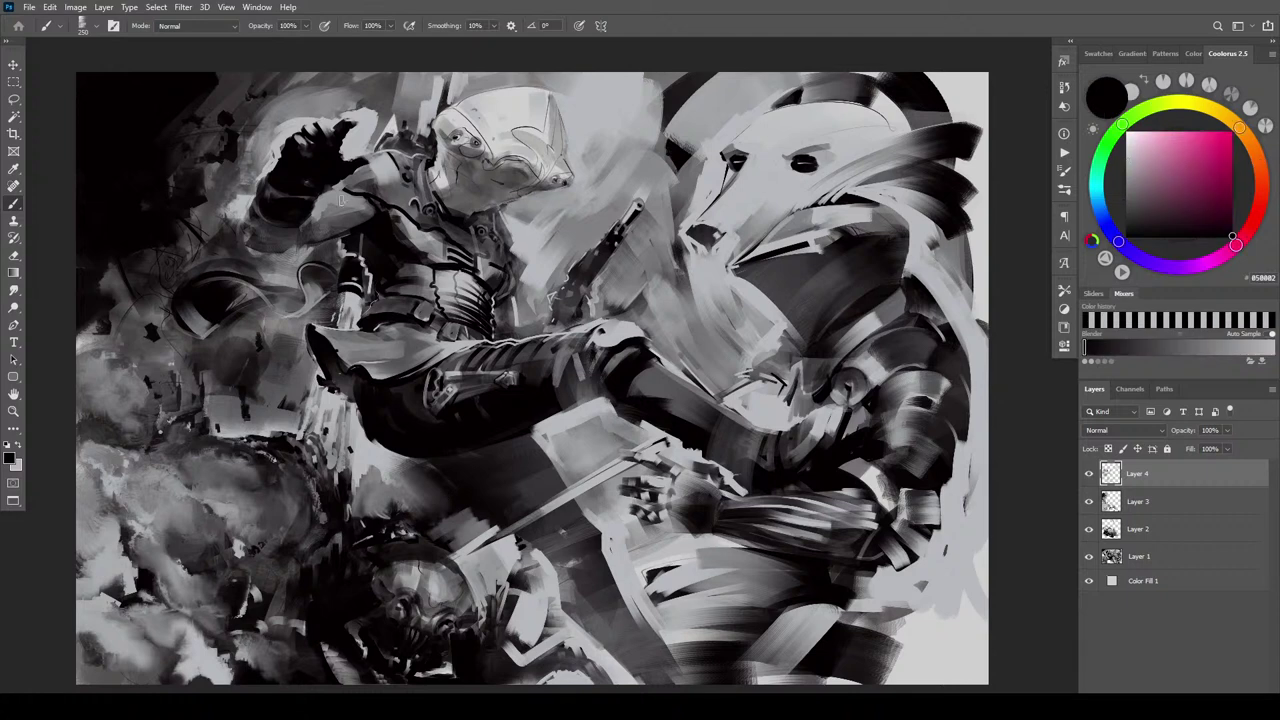
pyautogui.press('[')
pyautogui.press('[')
pyautogui.press('[')
pyautogui.press('[')
pyautogui.press('[')
pyautogui.press('[')
pyautogui.press('[')
pyautogui.press('[')
pyautogui.moveTo(479, 158); pyautogui.dragTo(494, 164)
pyautogui.moveTo(494, 160)
pyautogui.mouseDown()
pyautogui.moveTo(524, 159)
pyautogui.moveTo(540, 183)
pyautogui.moveTo(502, 162)
pyautogui.moveTo(522, 168)
pyautogui.mouseUp()
pyautogui.hotkey('ctrl', 'z')
pyautogui.press('x')
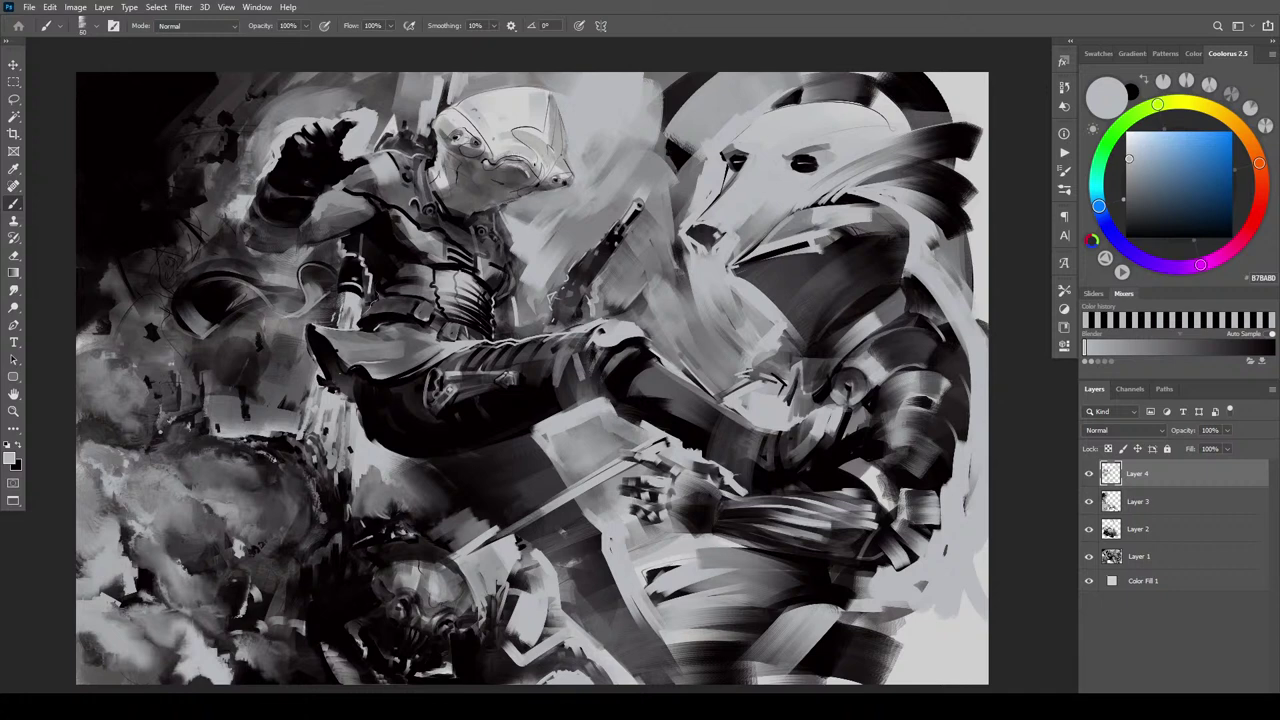
# Pick near-white F7F7F7 and dab highlights around the helmet's eye and cheek ridge
pyautogui.moveTo(1128, 158); pyautogui.dragTo(1126, 136)
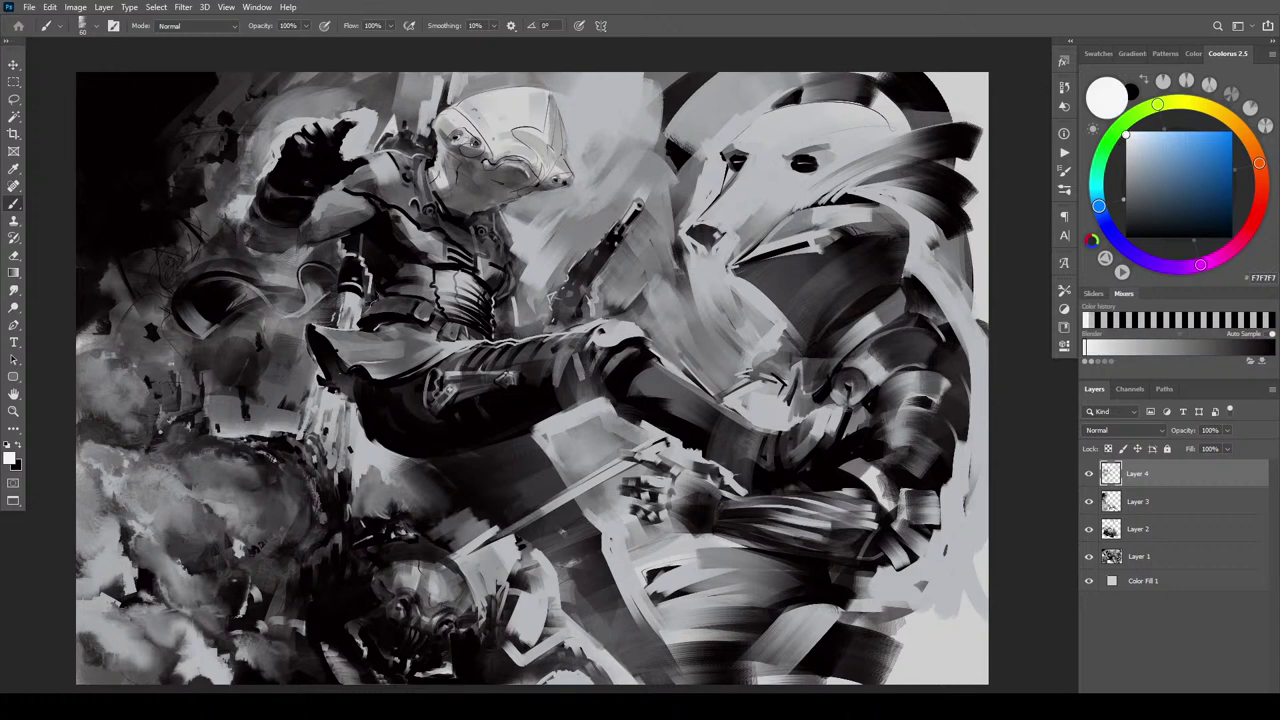
pyautogui.click(474, 145)
pyautogui.click(521, 170)
pyautogui.moveTo(516, 156)
pyautogui.mouseDown()
pyautogui.moveTo(498, 157)
pyautogui.moveTo(476, 128)
pyautogui.moveTo(496, 151)
pyautogui.moveTo(528, 145)
pyautogui.mouseUp()
pyautogui.press(']')
pyautogui.press(']')
pyautogui.press(']')
pyautogui.press(']')
pyautogui.press('[')
pyautogui.press('[')
pyautogui.press('[')
pyautogui.press('[')
# Add small white highlights to the helmet's back edge and snout tip, and undo the stroke across its crown
pyautogui.moveTo(456, 137); pyautogui.dragTo(454, 142)
pyautogui.press(']')
pyautogui.press(']')
pyautogui.press(']')
pyautogui.press(']')
pyautogui.press(']')
pyautogui.moveTo(555, 173); pyautogui.dragTo(567, 178)
pyautogui.press('[')
pyautogui.press('[')
pyautogui.press('[')
pyautogui.press('[')
pyautogui.press('[')
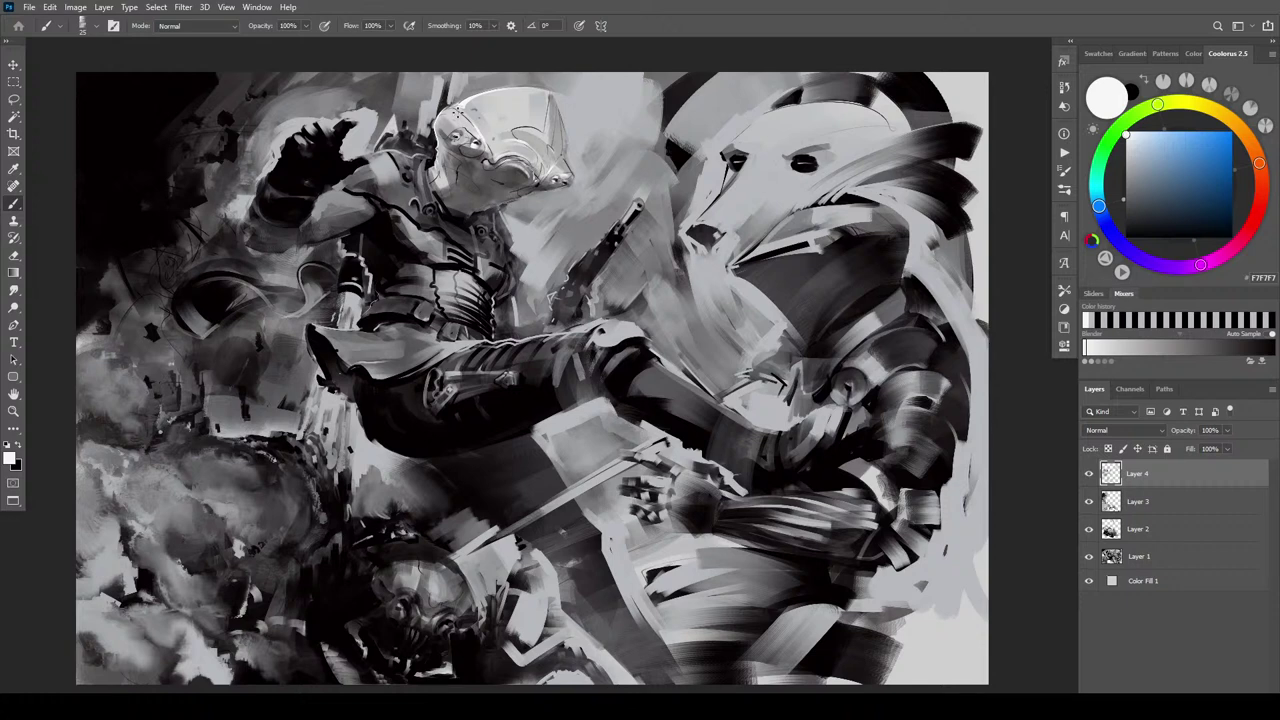
pyautogui.moveTo(528, 130)
pyautogui.mouseDown()
pyautogui.moveTo(506, 129)
pyautogui.moveTo(517, 94)
pyautogui.mouseUp()
pyautogui.hotkey('ctrl', 'z')
# Paint a white highlight on the cloth above the thigh with the brush enlarged to 200
pyautogui.press(']')
pyautogui.press(']')
pyautogui.press(']')
pyautogui.press(']')
pyautogui.press(']')
pyautogui.press(']')
pyautogui.press(']')
pyautogui.press(']')
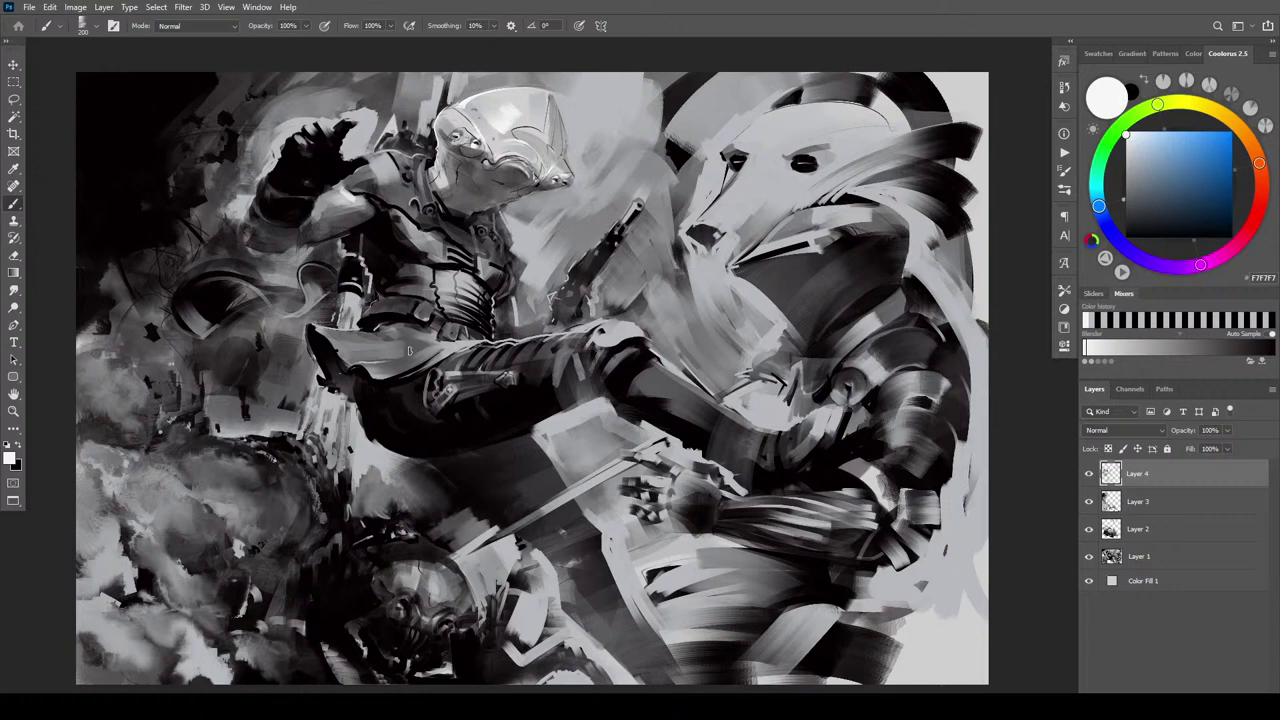
pyautogui.moveTo(437, 346); pyautogui.dragTo(417, 357)
# Paint a solid white glow at the end of the figure's lowered forearm with brush size 100
pyautogui.press('[')
pyautogui.press('[')
pyautogui.moveTo(343, 295); pyautogui.dragTo(356, 325)
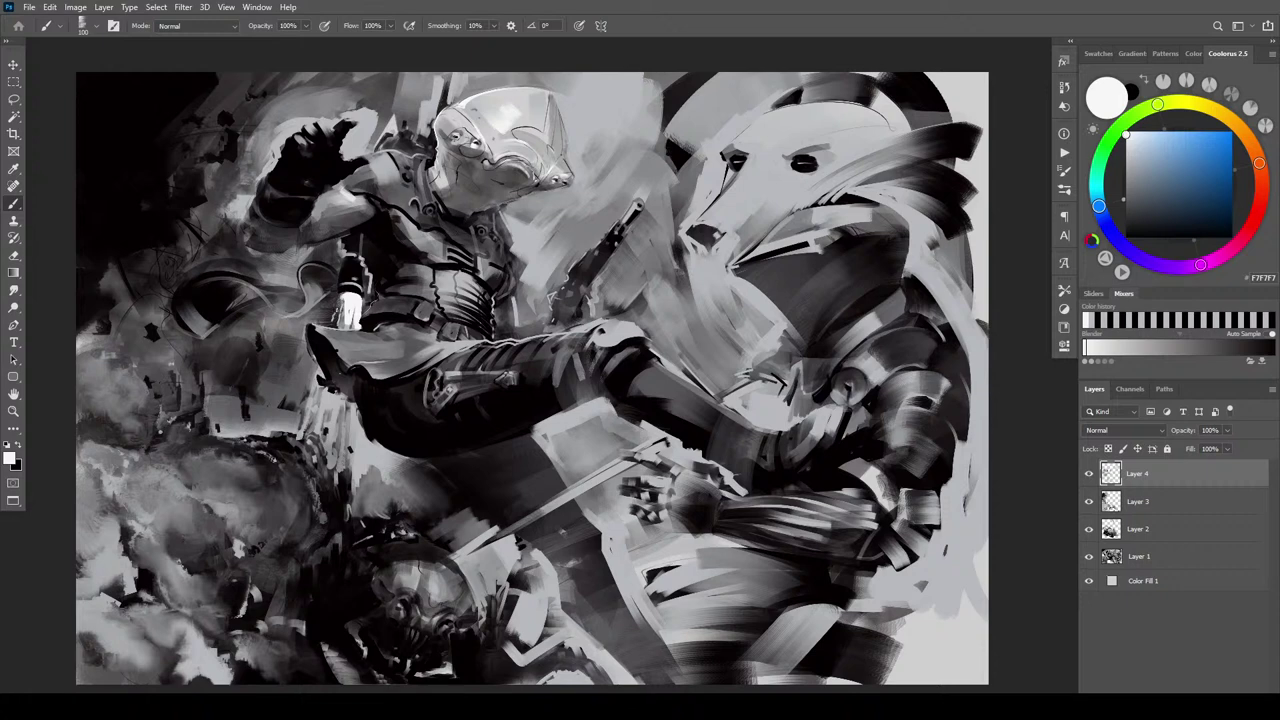
pyautogui.moveTo(343, 297); pyautogui.dragTo(354, 322)
# Enlarge the brush and paint a bright white patch at the top of the pale column below the boot
pyautogui.press(']')
pyautogui.press(']')
pyautogui.press(']')
pyautogui.press(']')
pyautogui.press(']')
pyautogui.moveTo(338, 400); pyautogui.dragTo(336, 430)
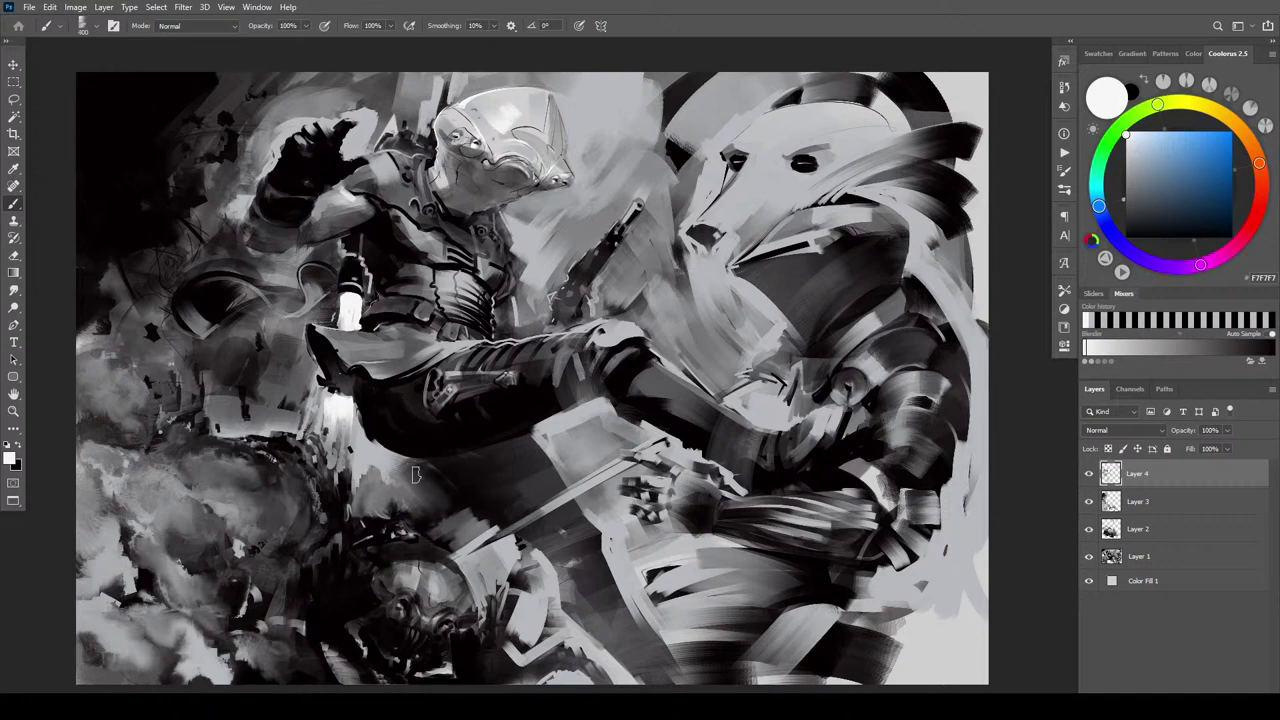
pyautogui.moveTo(403, 464)
pyautogui.mouseDown()
pyautogui.moveTo(430, 474)
pyautogui.moveTo(406, 476)
pyautogui.mouseUp()
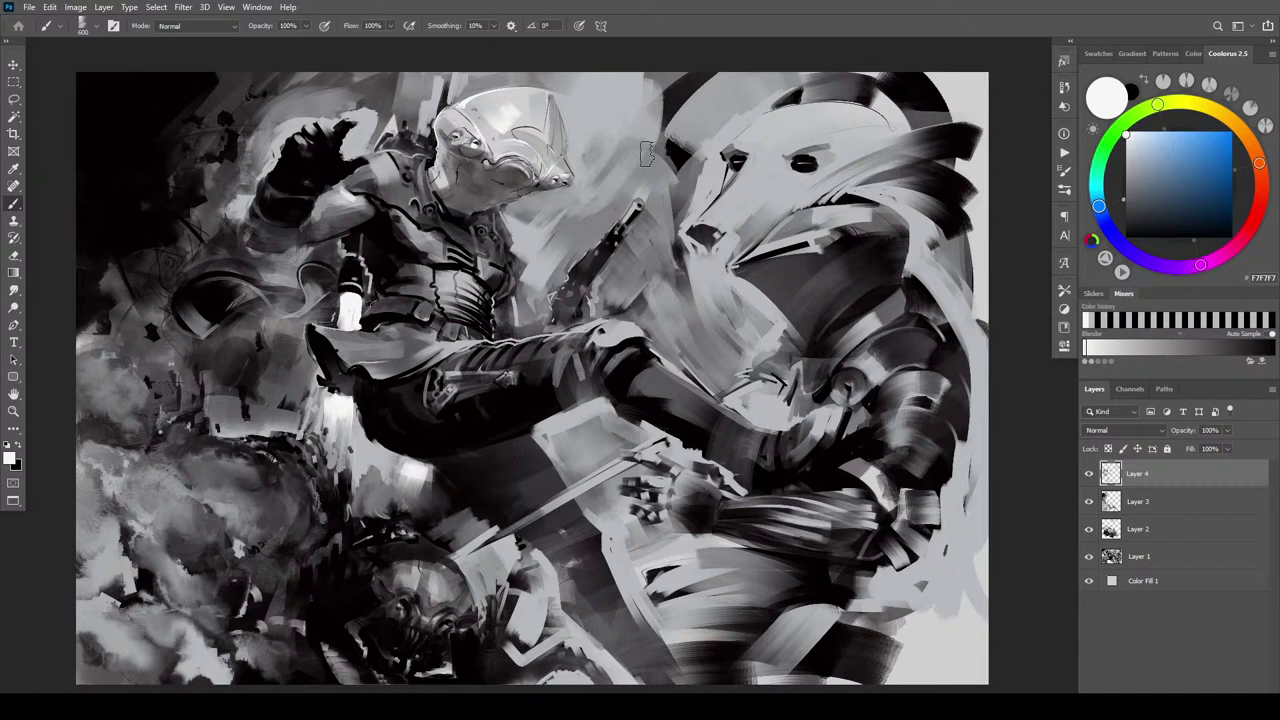
pyautogui.hotkey('ctrl', 'z')
pyautogui.hotkey('ctrl', 'z')
pyautogui.hotkey('ctrl', 'z')
pyautogui.hotkey('ctrl', 'z')
pyautogui.hotkey('ctrl', 'z')
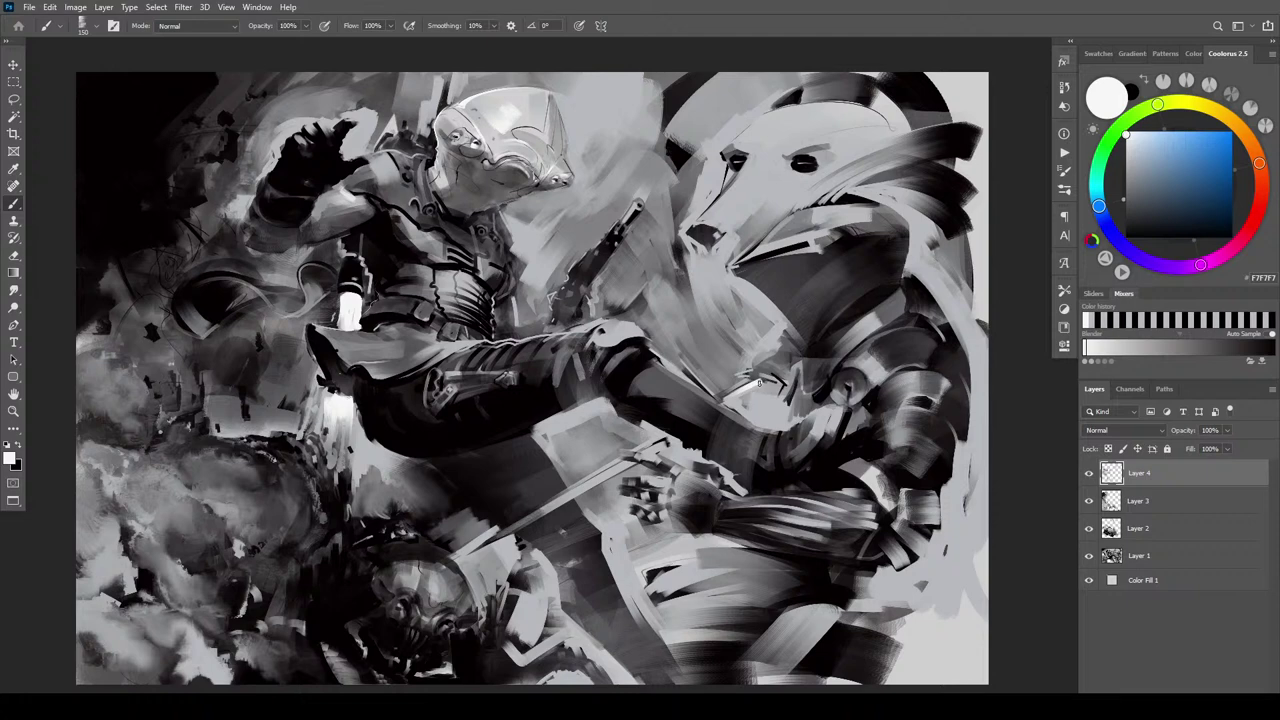
# Add white highlights to the pale form beyond the knee and beside the bear's armoured shoulder, undoing stray strokes
pyautogui.press('[')
pyautogui.press('[')
pyautogui.press('[')
pyautogui.moveTo(749, 379); pyautogui.dragTo(721, 397)
pyautogui.press(']')
pyautogui.moveTo(836, 405)
pyautogui.mouseDown()
pyautogui.moveTo(829, 428)
pyautogui.moveTo(820, 421)
pyautogui.mouseUp()
pyautogui.hotkey('ctrl', 'z')
pyautogui.hotkey('ctrl', 'z')
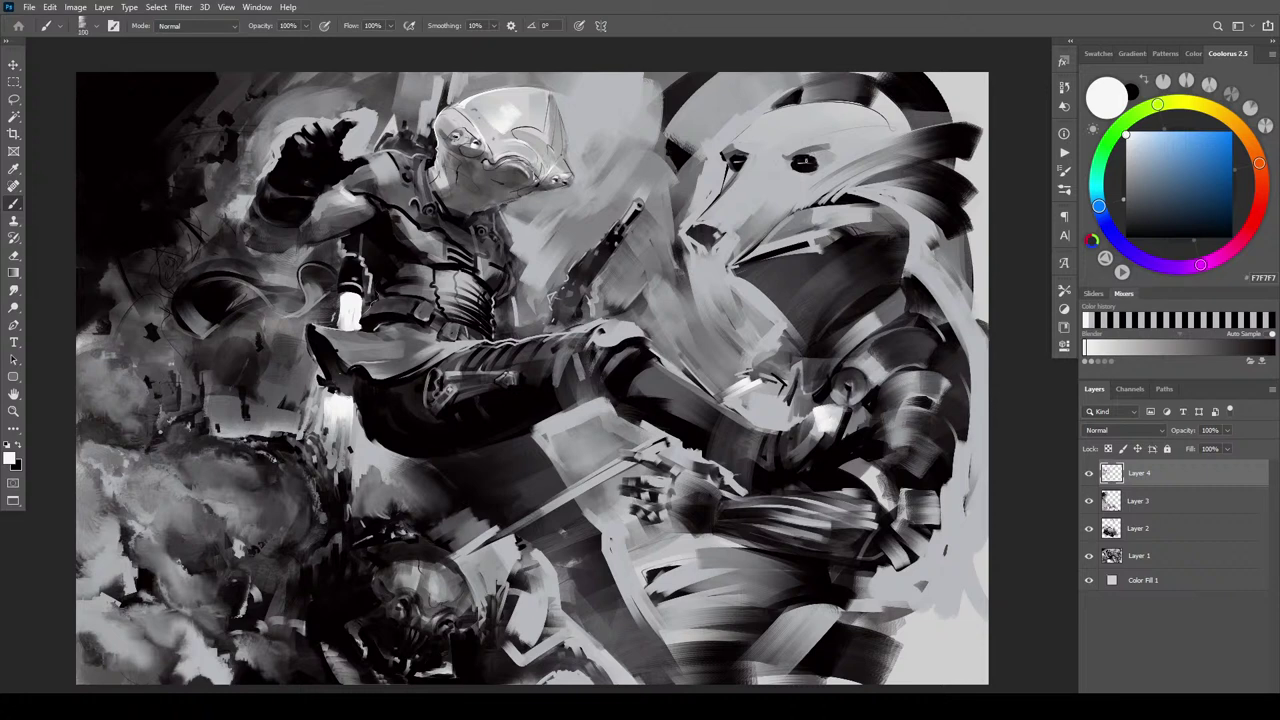
# Try a small white highlight across the bear's eyes with a reduced brush, then undo the stroke
pyautogui.press('[')
pyautogui.press('[')
pyautogui.press('[')
pyautogui.press('[')
pyautogui.press('[')
pyautogui.press('[')
pyautogui.moveTo(809, 162); pyautogui.dragTo(737, 162)
pyautogui.hotkey('ctrl', 'z')
pyautogui.hotkey('ctrl', 'z')
# Try a broad white highlight along the bridge of the bear's muzzle with a much larger brush, and undo it
pyautogui.press(']')
pyautogui.press(']')
pyautogui.press(']')
pyautogui.press(']')
pyautogui.press(']')
pyautogui.press(']')
pyautogui.press(']')
pyautogui.press(']')
pyautogui.press(']')
pyautogui.press(']')
pyautogui.press(']')
pyautogui.press(']')
pyautogui.press(']')
pyautogui.press(']')
pyautogui.press(']')
pyautogui.press(']')
pyautogui.press(']')
pyautogui.press(']')
pyautogui.press(']')
pyautogui.press(']')
pyautogui.moveTo(768, 163); pyautogui.dragTo(746, 183)
pyautogui.hotkey('ctrl', 'z')
pyautogui.hotkey('ctrl', 'z')
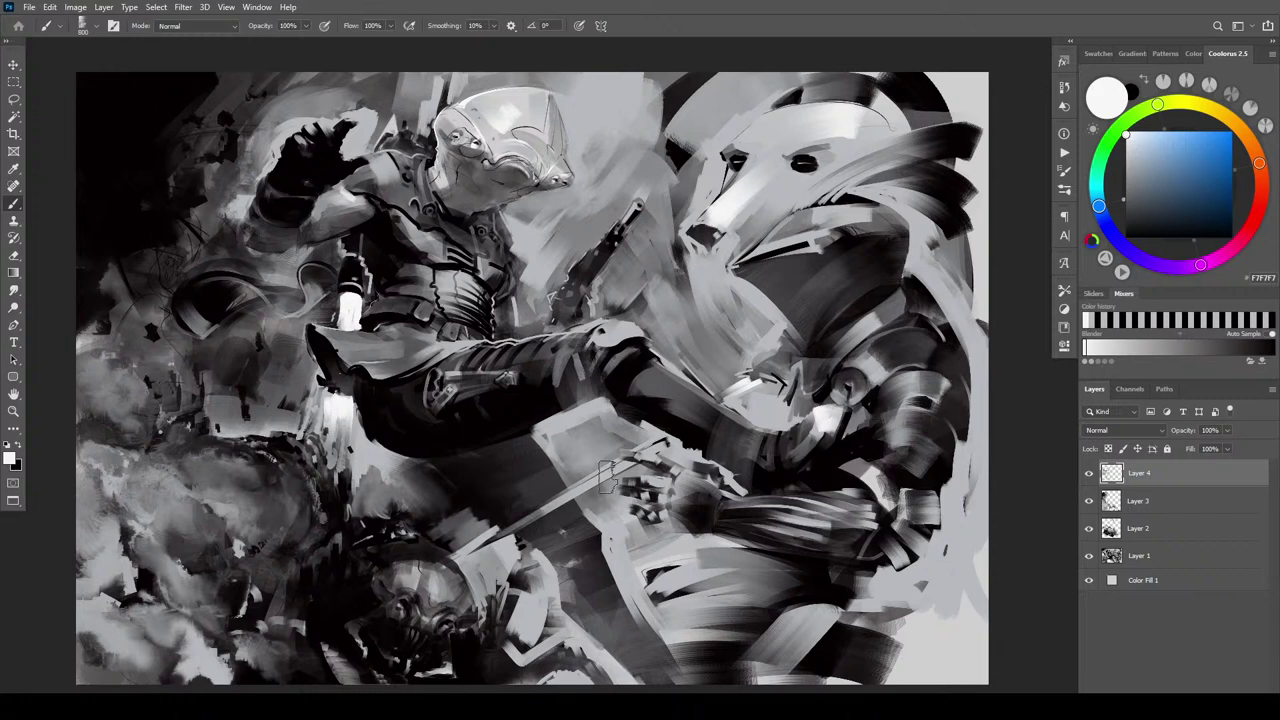
pyautogui.hotkey('ctrl', 'z')
pyautogui.hotkey('ctrl', 'z')
pyautogui.hotkey('ctrl', 'z')
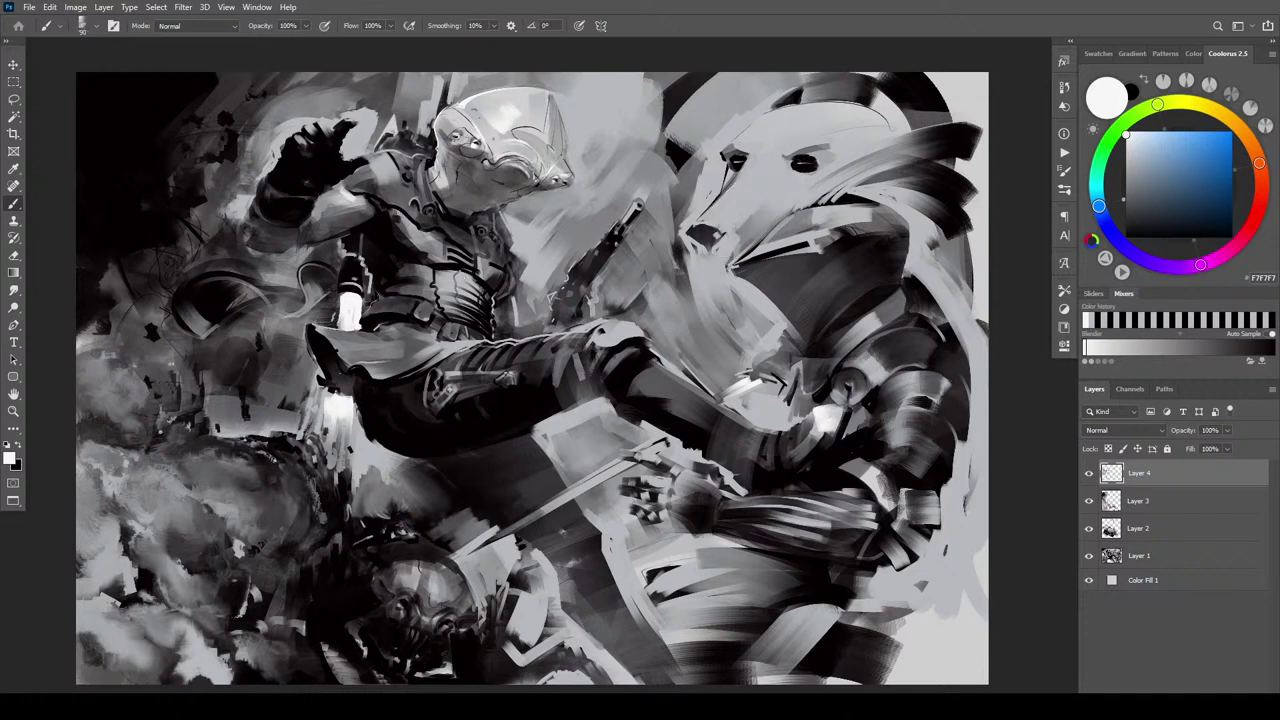
# Try white highlights down the armoured figure's chest and waist with the brush enlarged to 150, and undo them
pyautogui.moveTo(393, 208)
pyautogui.mouseDown()
pyautogui.moveTo(433, 234)
pyautogui.moveTo(437, 246)
pyautogui.moveTo(412, 228)
pyautogui.moveTo(432, 240)
pyautogui.moveTo(417, 266)
pyautogui.moveTo(426, 300)
pyautogui.mouseUp()
pyautogui.press(']')
pyautogui.press(']')
pyautogui.press(']')
pyautogui.press(']')
pyautogui.press(']')
pyautogui.press(']')
pyautogui.press(']')
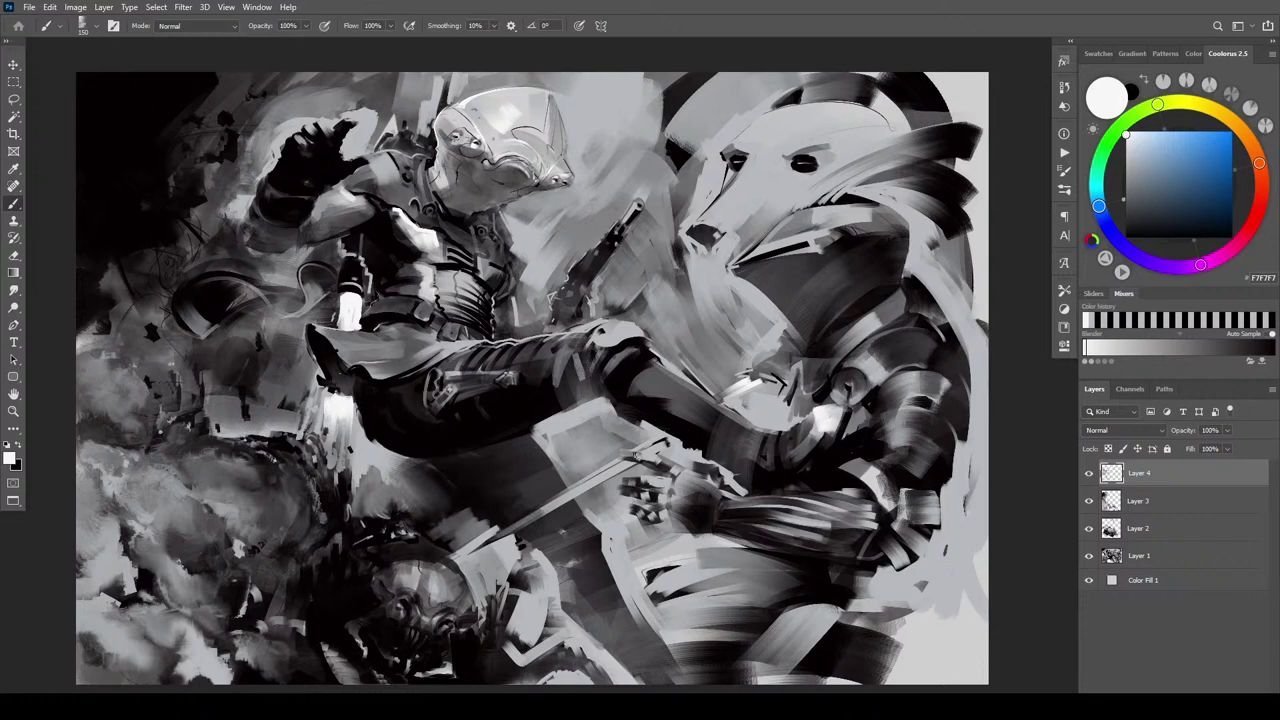
pyautogui.hotkey('ctrl', 'z')
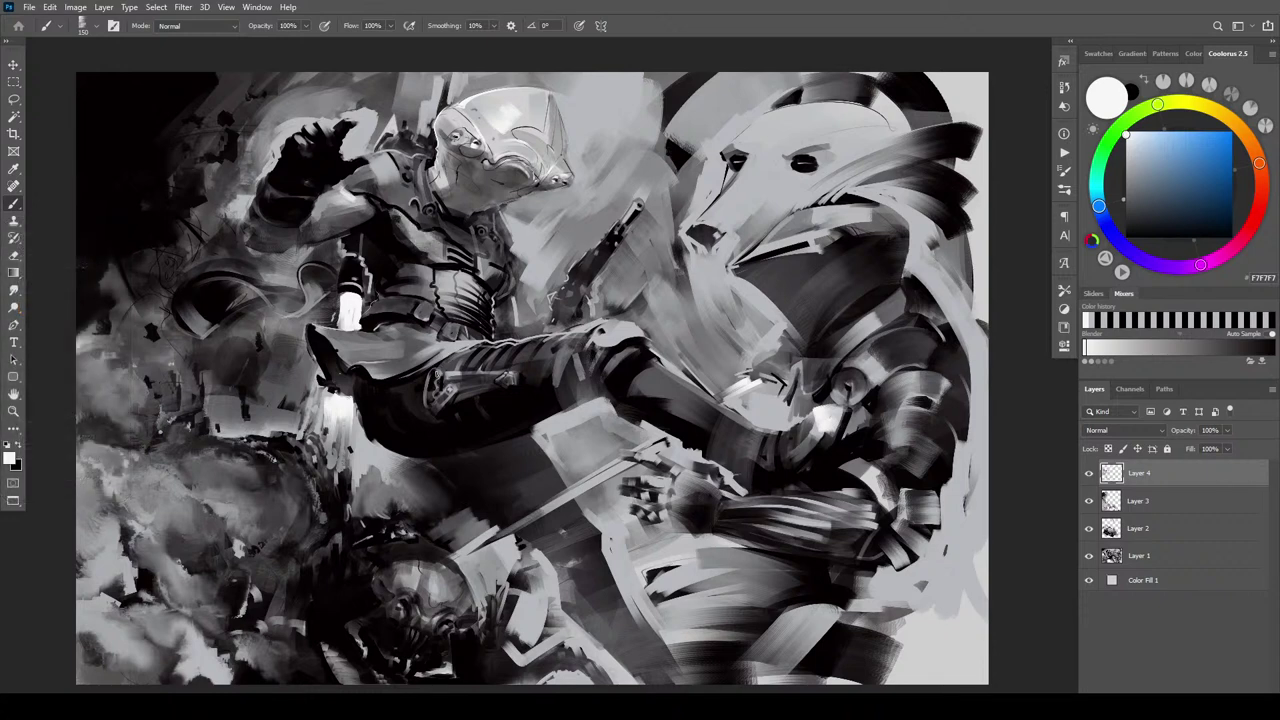
# Sample the near-black tone from the armoured figure's chest as the painting colour
pyautogui.keyDown('alt'); pyautogui.click(434, 238); pyautogui.keyUp('alt')
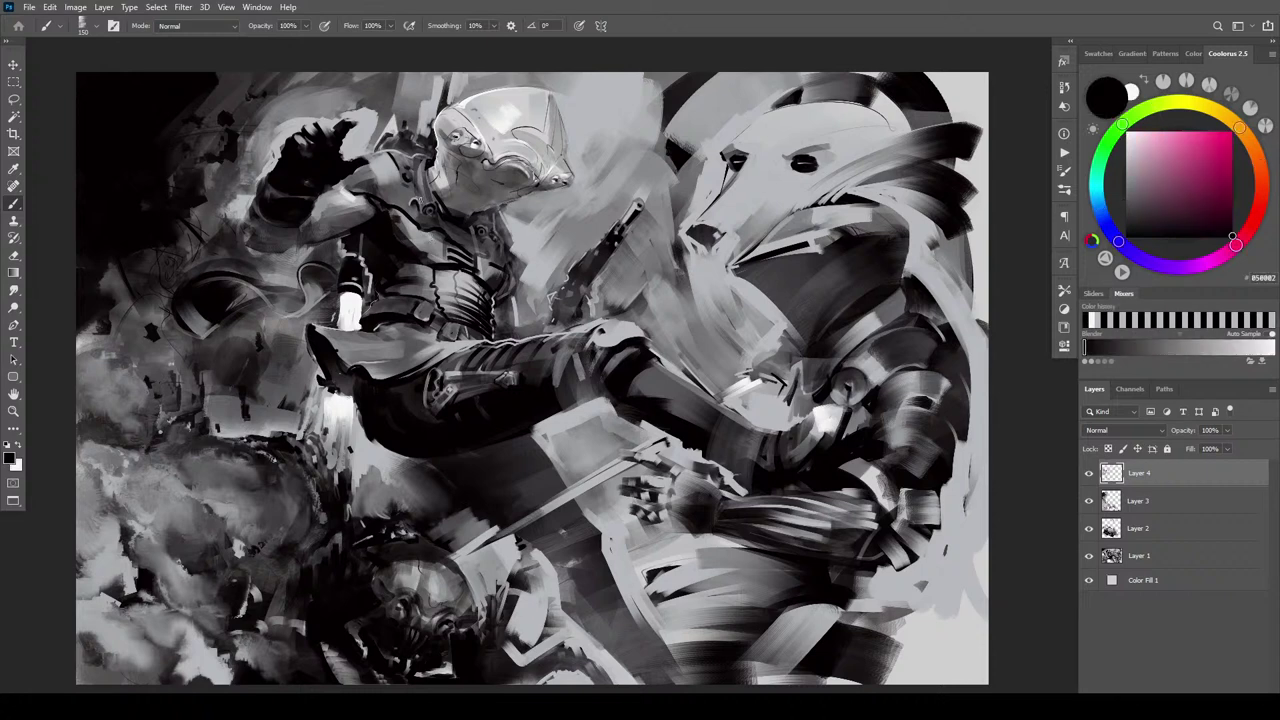
# Paint a short stroke of sampled near-black on the kicking figure's chest below the shoulder with a 90 px brush
pyautogui.keyDown('alt'); pyautogui.click(438, 232); pyautogui.keyUp('alt')
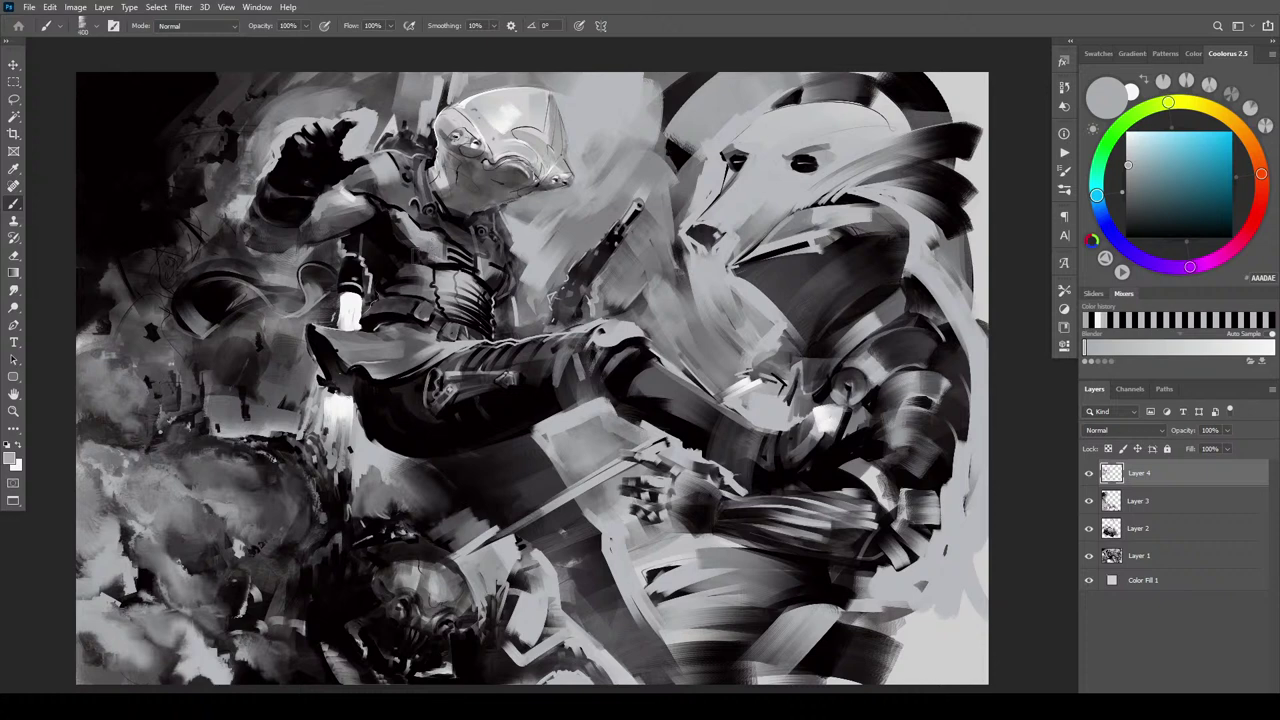
pyautogui.press('[')
pyautogui.press('[')
pyautogui.press('[')
pyautogui.press('[')
pyautogui.press('[')
pyautogui.press('[')
pyautogui.press('[')
pyautogui.press('[')
pyautogui.press('[')
pyautogui.press('[')
pyautogui.press('[')
pyautogui.press(']')
pyautogui.press(']')
pyautogui.press(']')
pyautogui.press(']')
pyautogui.press(']')
pyautogui.press('[')
pyautogui.press('[')
pyautogui.press('[')
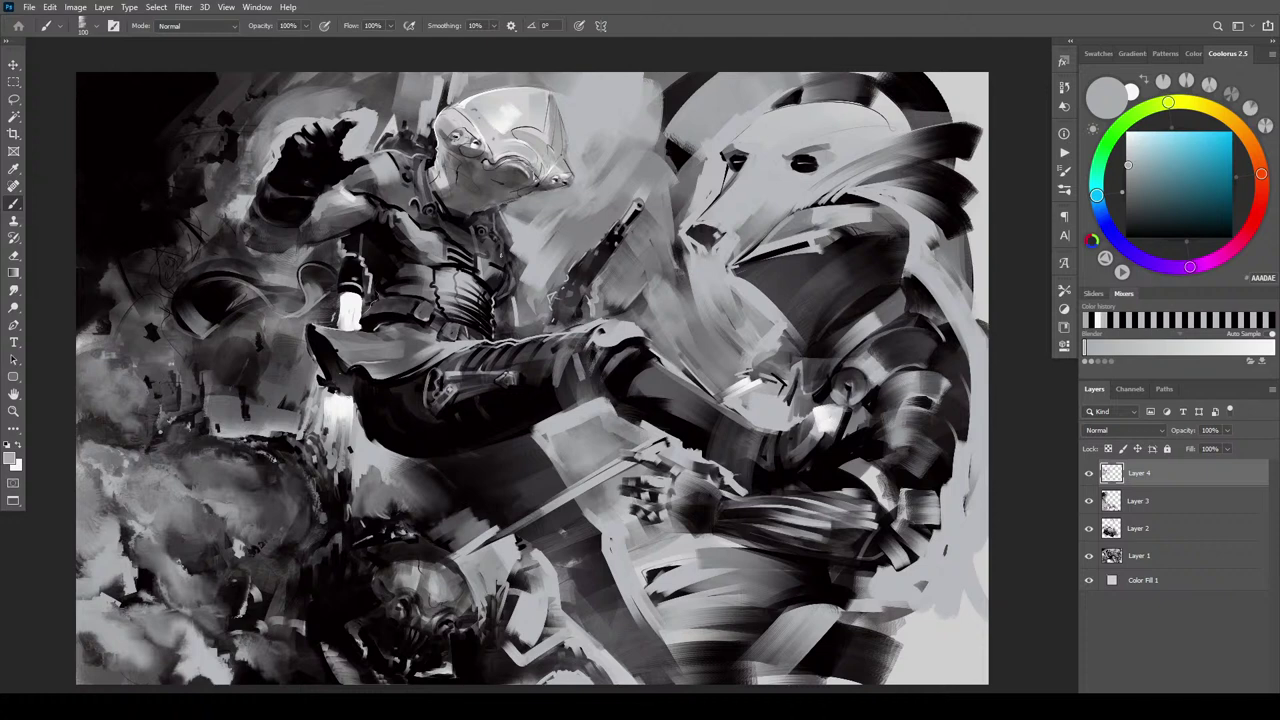
pyautogui.keyDown('alt'); pyautogui.click(398, 232); pyautogui.keyUp('alt')
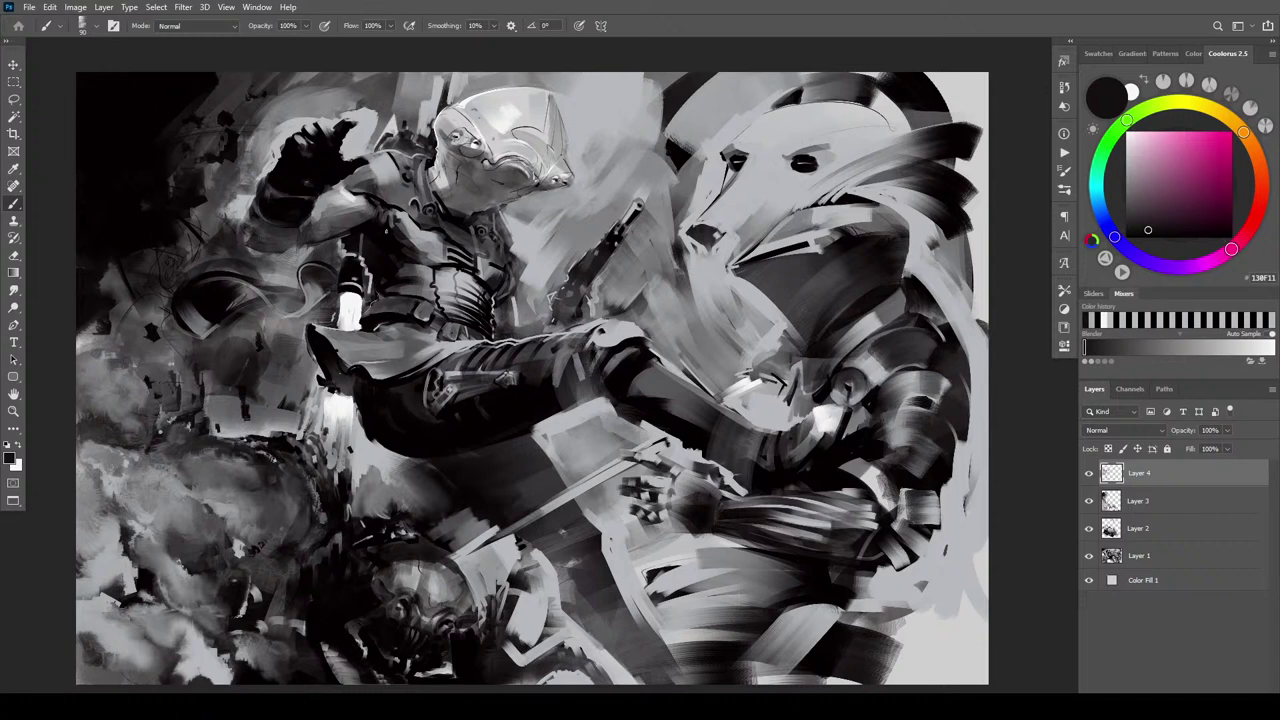
pyautogui.moveTo(380, 209); pyautogui.dragTo(391, 215)
# Refine the folds below the kicking figure's shoulder with dark, light and mid greys sampled from the chest area
pyautogui.keyDown('alt'); pyautogui.click(402, 224); pyautogui.keyUp('alt')
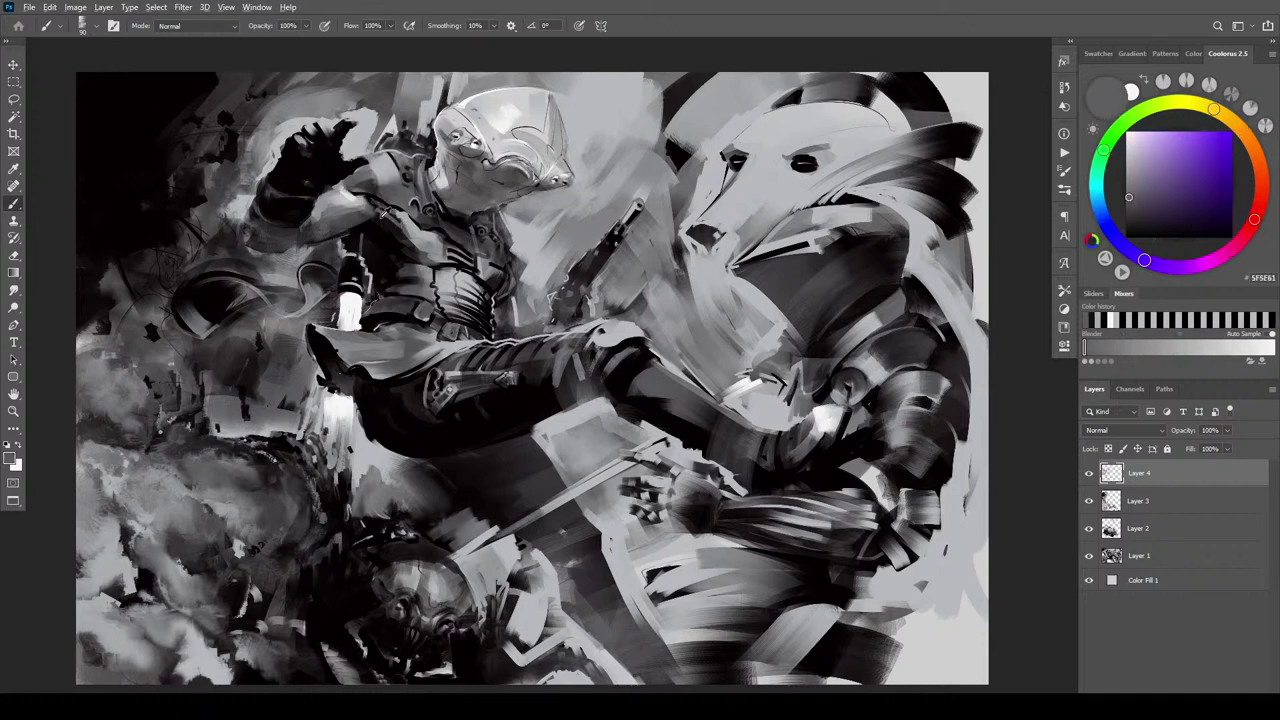
pyautogui.keyDown('alt'); pyautogui.click(386, 212); pyautogui.keyUp('alt')
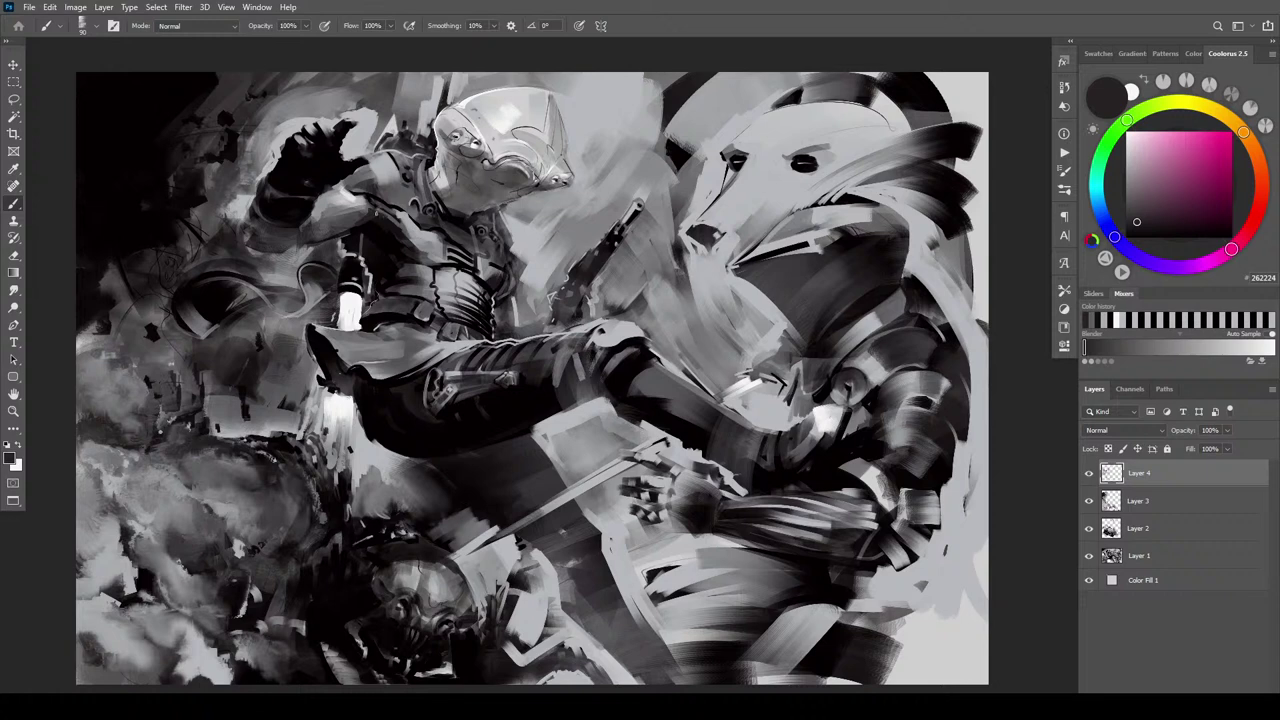
pyautogui.keyDown('alt'); pyautogui.click(381, 209); pyautogui.keyUp('alt')
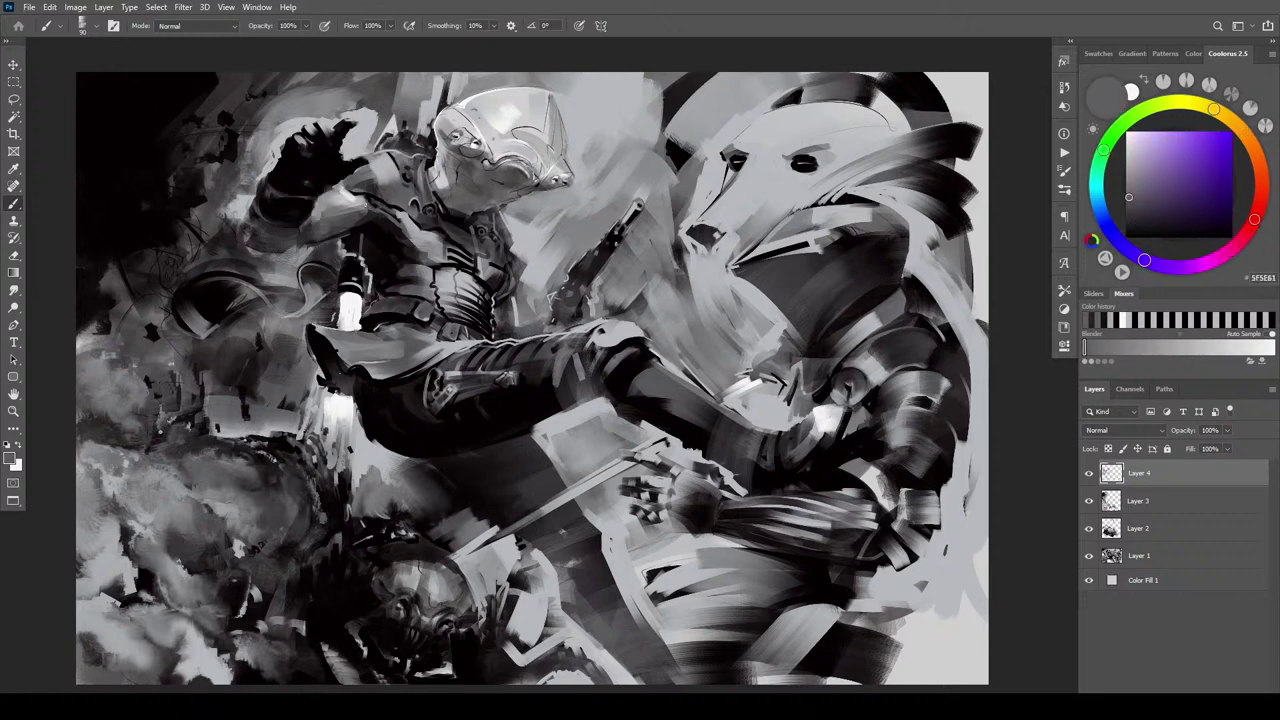
pyautogui.keyDown('alt'); pyautogui.click(385, 209); pyautogui.keyUp('alt')
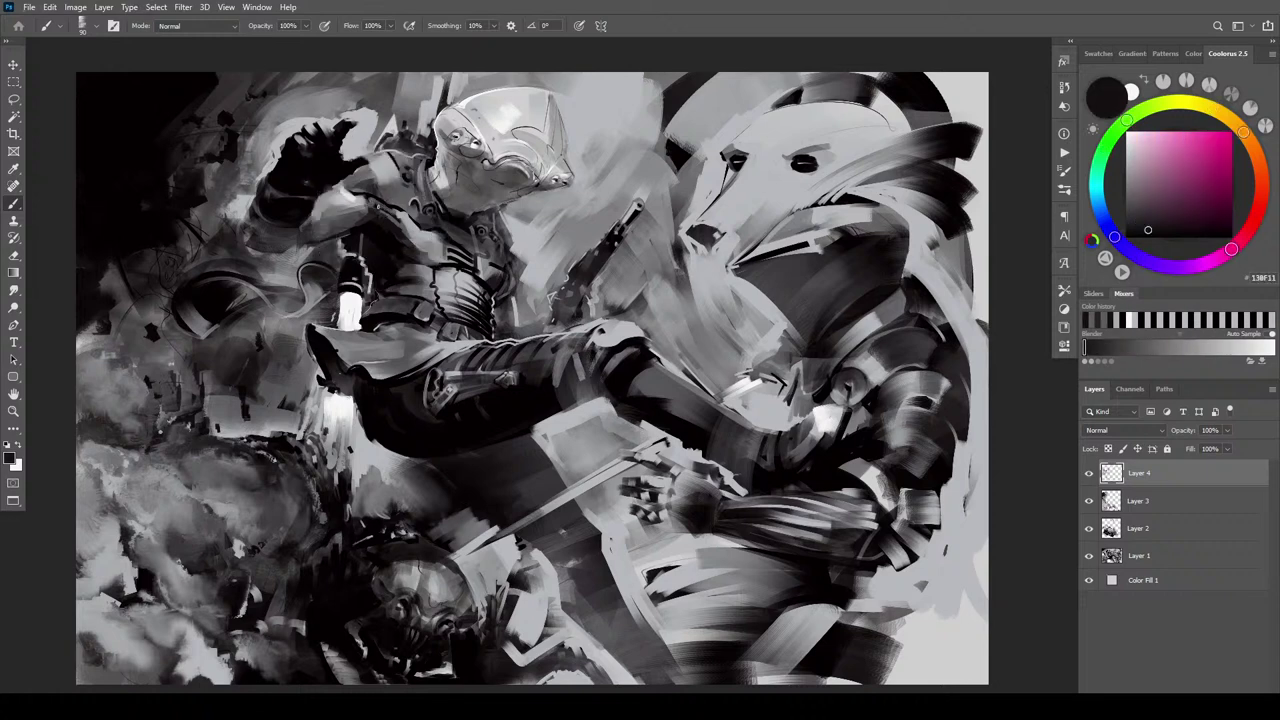
pyautogui.keyDown('alt'); pyautogui.click(382, 210); pyautogui.keyUp('alt')
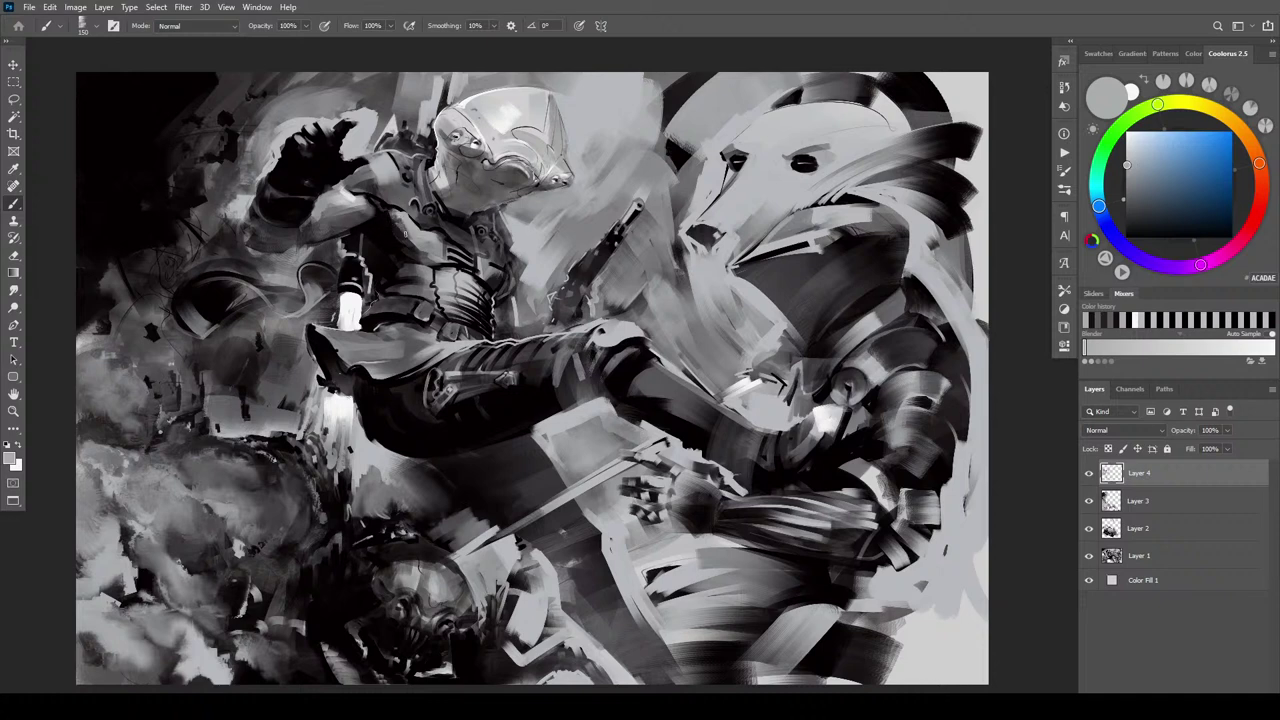
pyautogui.keyDown('alt'); pyautogui.click(392, 229); pyautogui.keyUp('alt')
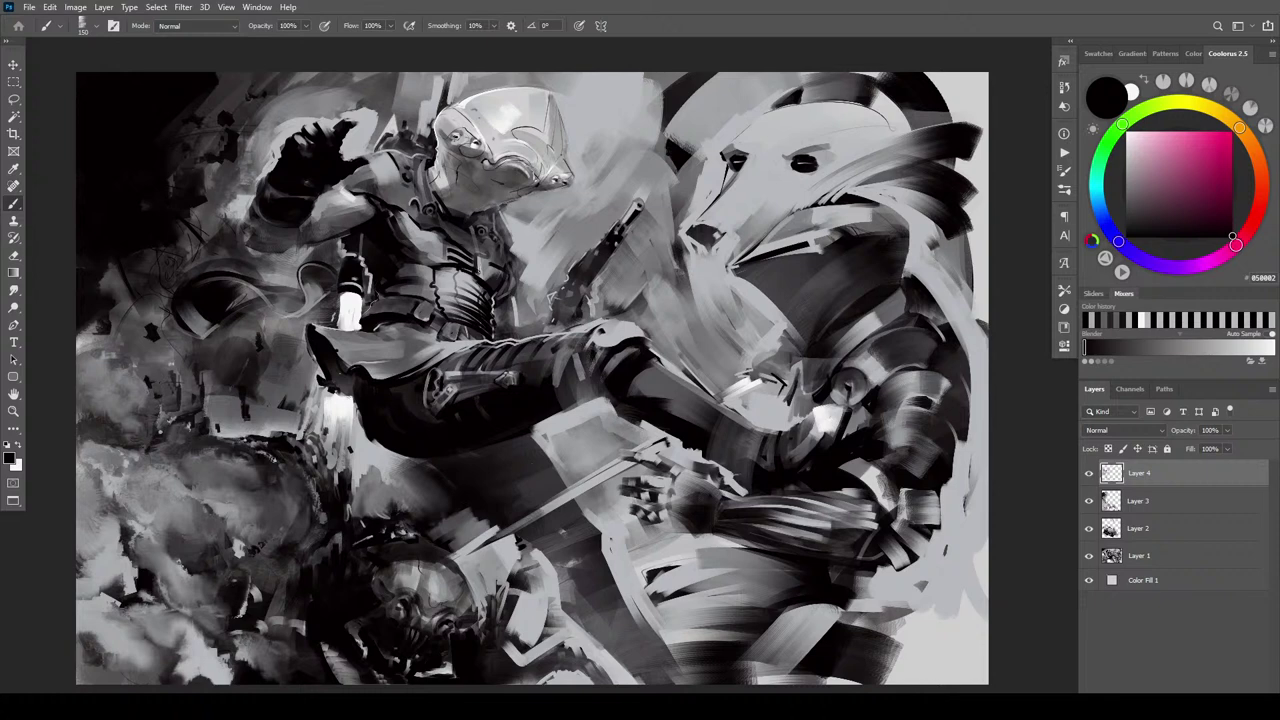
pyautogui.keyDown('alt'); pyautogui.click(405, 220); pyautogui.keyUp('alt')
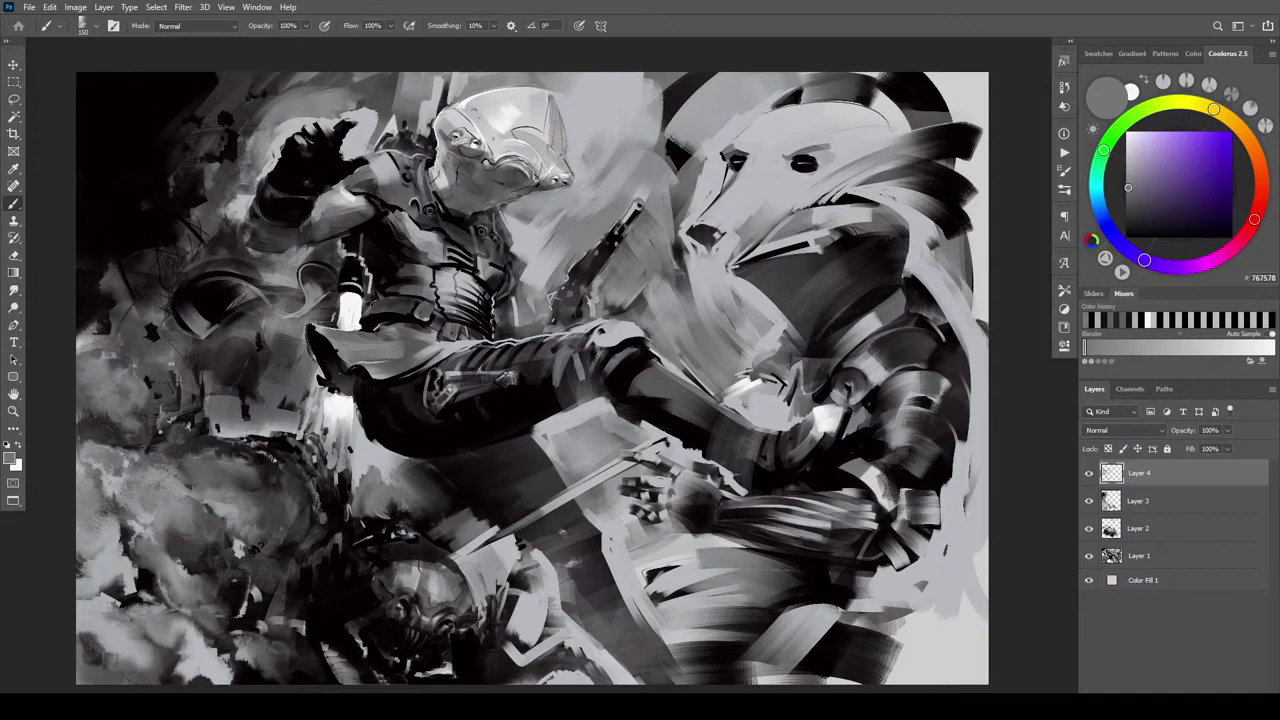
# Darken the far edge of the kicking figure's torso using a smaller brush and a near-black sampled from the armour
pyautogui.press('[')
pyautogui.press('[')
pyautogui.press('[')
pyautogui.press('[')
pyautogui.press('[')
pyautogui.keyDown('alt'); pyautogui.click(500, 282); pyautogui.keyUp('alt')
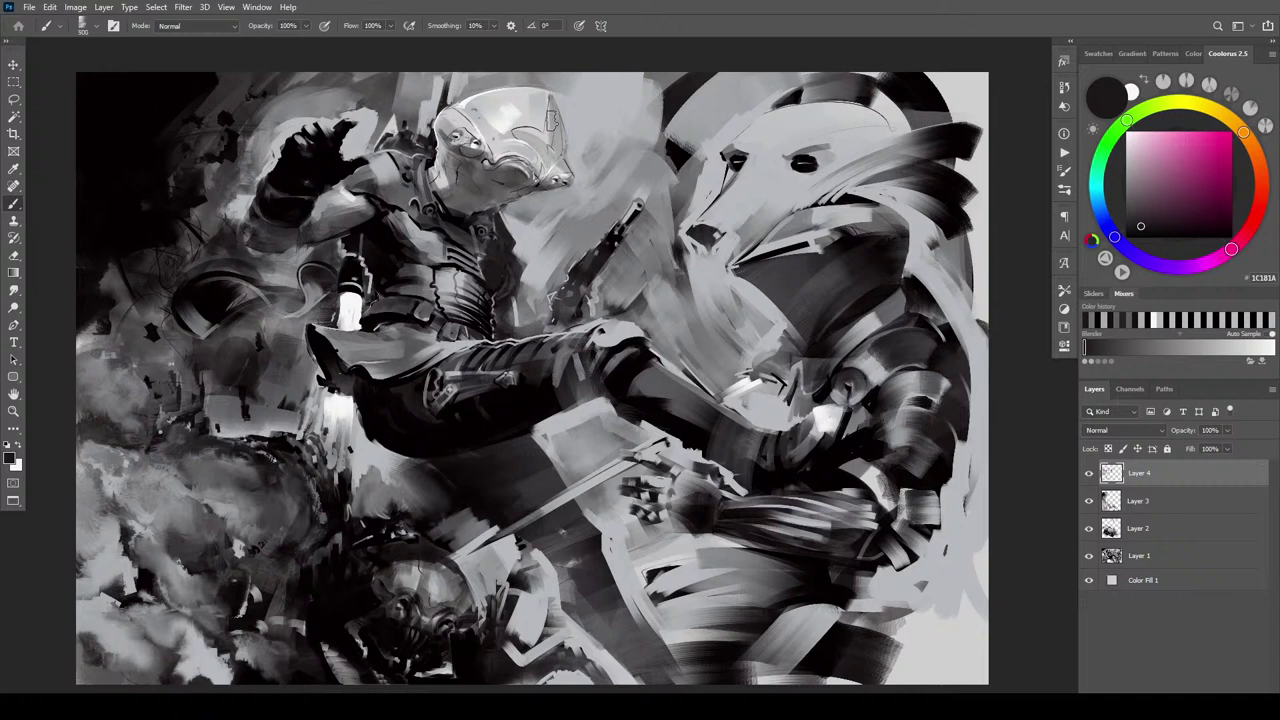
# Trim the underside of the helmet's jaw with the light grey sampled from the background behind it
pyautogui.keyDown('alt'); pyautogui.click(601, 118); pyautogui.keyUp('alt')
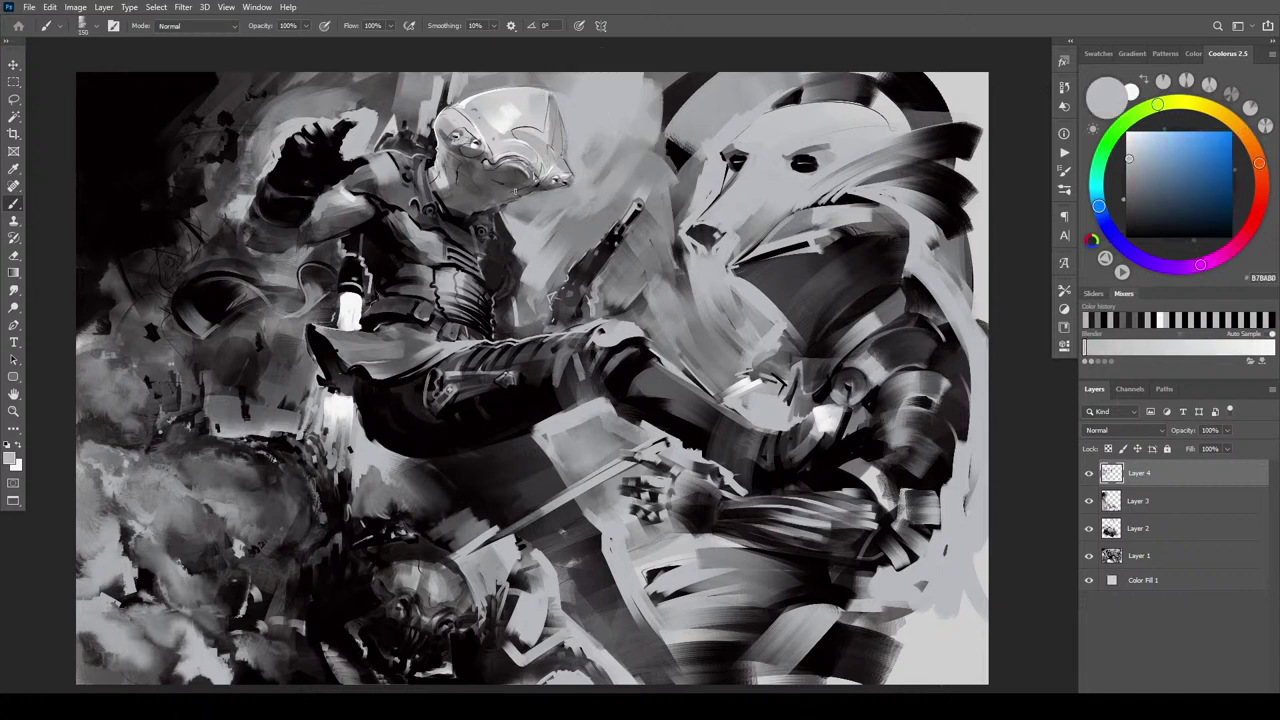
pyautogui.press('[')
pyautogui.moveTo(533, 194)
pyautogui.mouseDown()
pyautogui.moveTo(500, 205)
pyautogui.moveTo(565, 194)
pyautogui.mouseUp()
pyautogui.press(']')
pyautogui.press(']')
pyautogui.press(']')
pyautogui.press(']')
pyautogui.press(']')
pyautogui.press(']')
pyautogui.press(']')
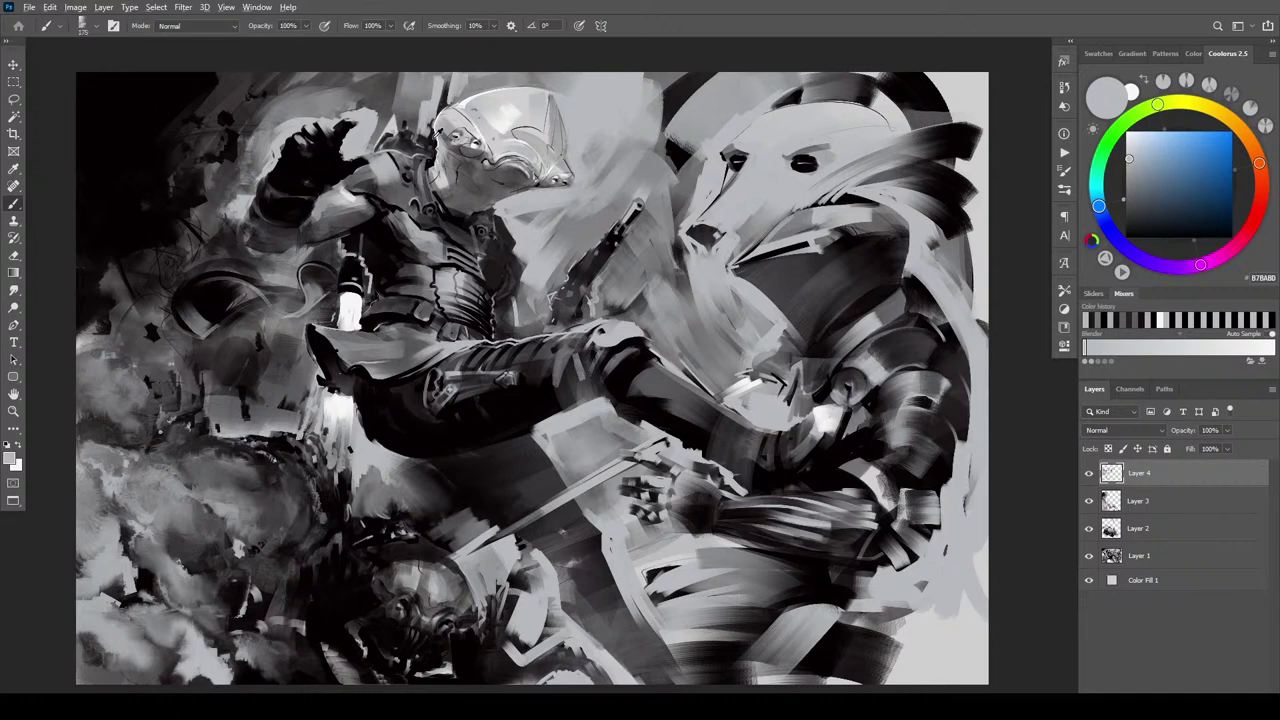
# Reshape the back edge of the helmet with tones sampled from around its rim
pyautogui.keyDown('alt'); pyautogui.click(437, 134); pyautogui.keyUp('alt')
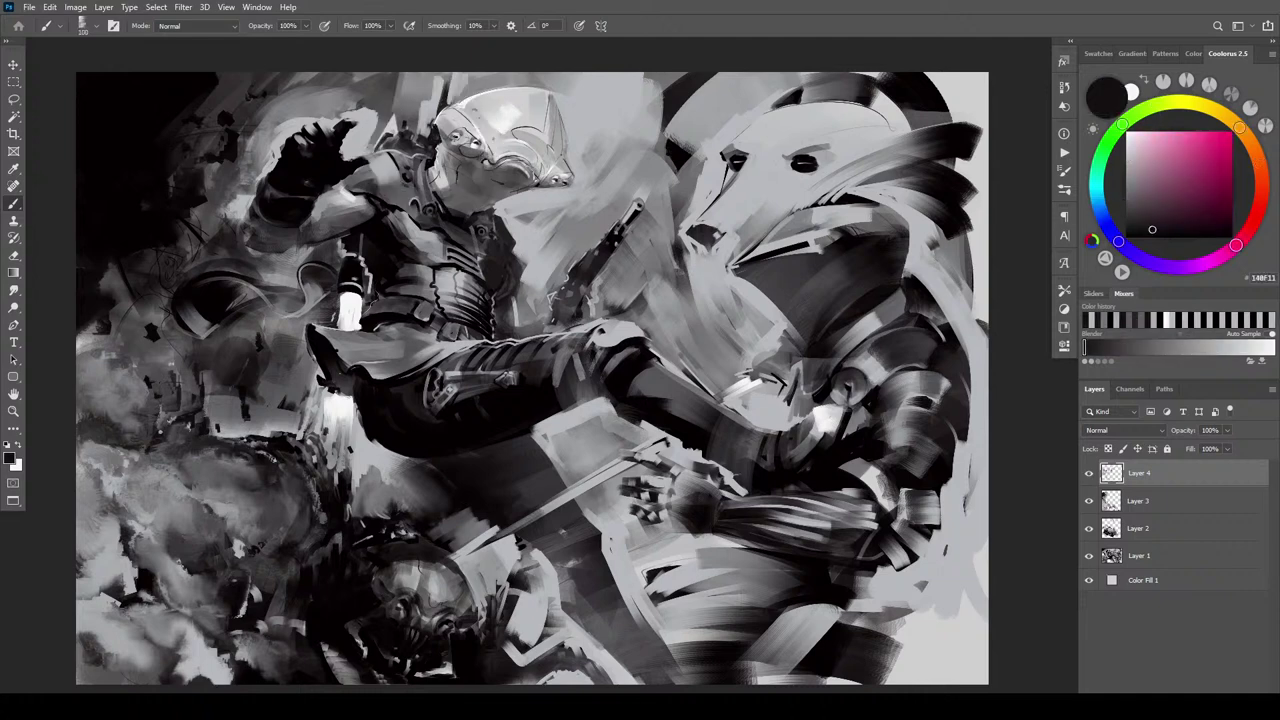
pyautogui.keyDown('alt'); pyautogui.click(448, 102); pyautogui.keyUp('alt')
pyautogui.moveTo(439, 114)
pyautogui.mouseDown()
pyautogui.moveTo(482, 92)
pyautogui.moveTo(430, 125)
pyautogui.mouseUp()
pyautogui.keyDown('alt'); pyautogui.click(510, 96); pyautogui.keyUp('alt')
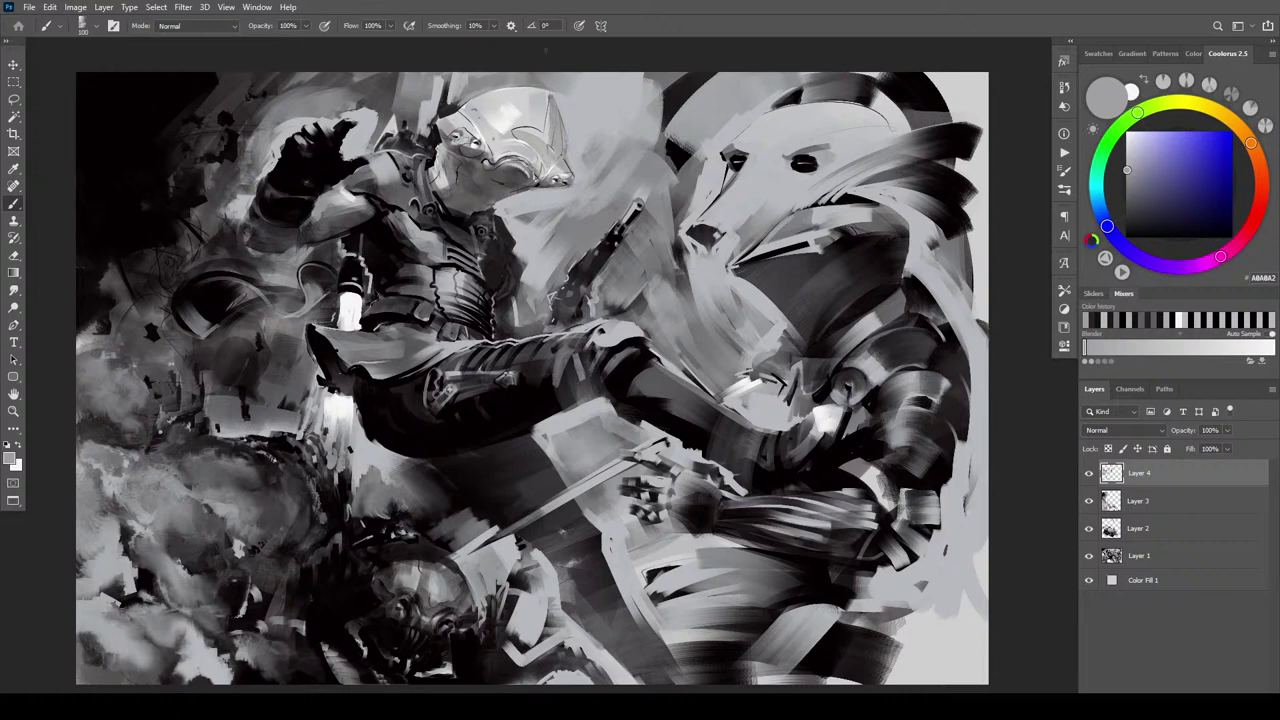
# Cut down the helmet's crest and top outline with sampled background grey, using a 200 to 250 px brush
pyautogui.keyDown('alt'); pyautogui.click(576, 106); pyautogui.keyUp('alt')
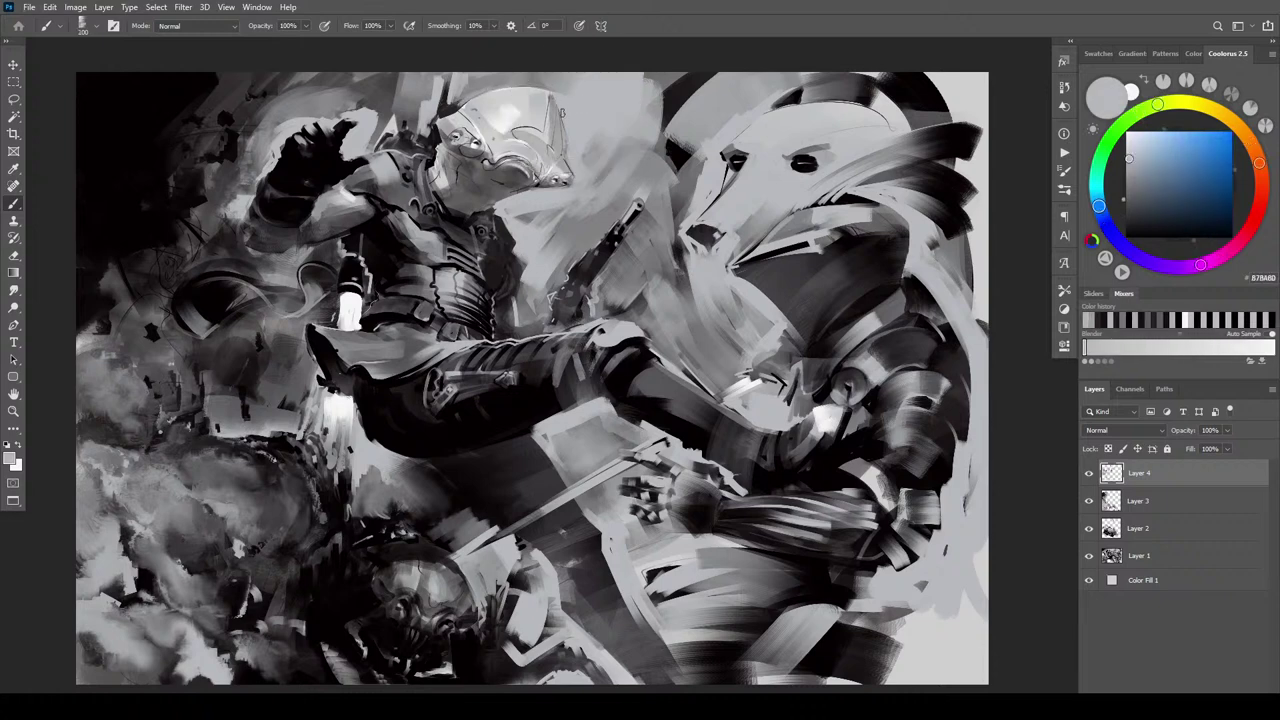
pyautogui.moveTo(551, 91); pyautogui.dragTo(565, 153)
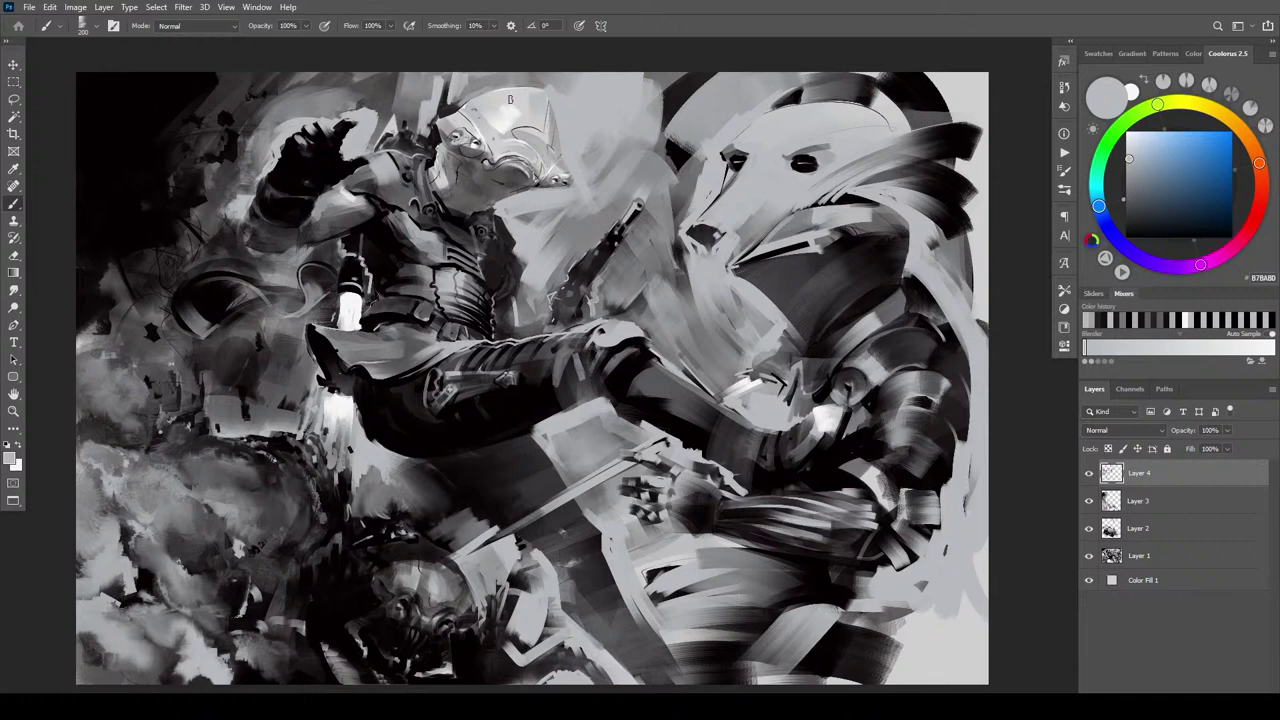
pyautogui.keyDown('alt'); pyautogui.click(557, 109); pyautogui.keyUp('alt')
pyautogui.press(']')
pyautogui.moveTo(492, 89); pyautogui.dragTo(574, 142)
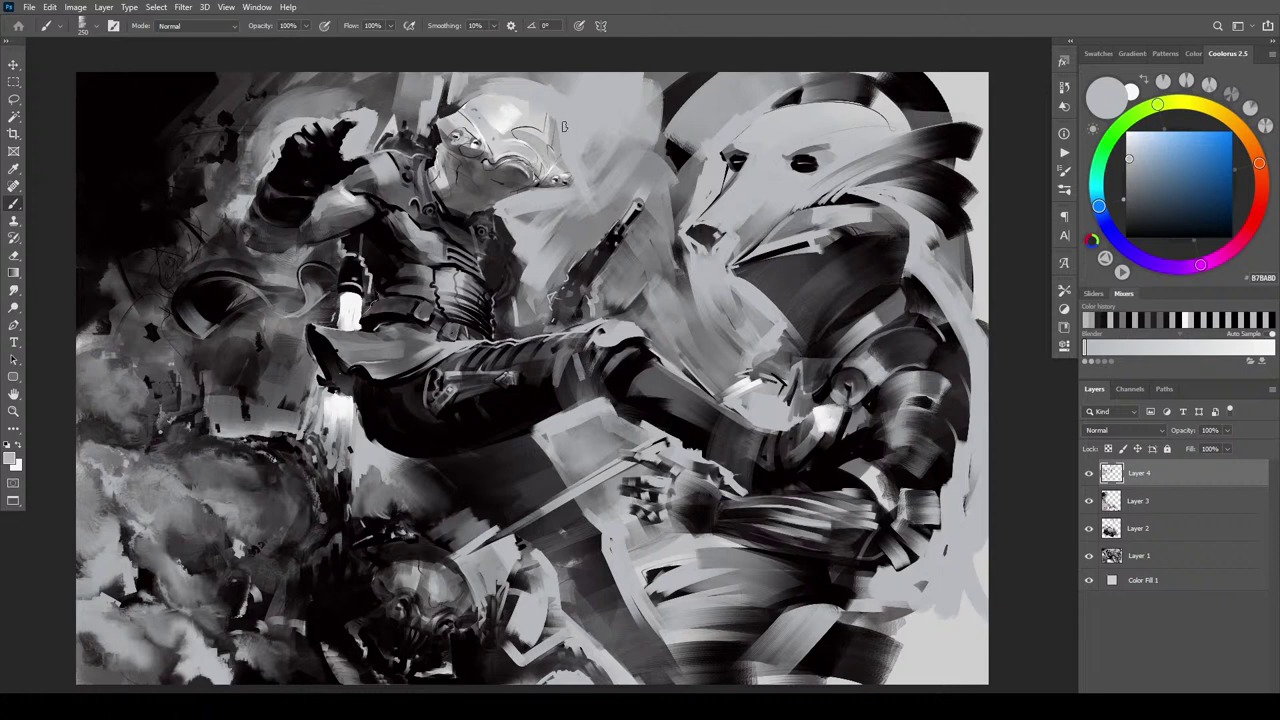
pyautogui.moveTo(456, 102); pyautogui.dragTo(571, 150)
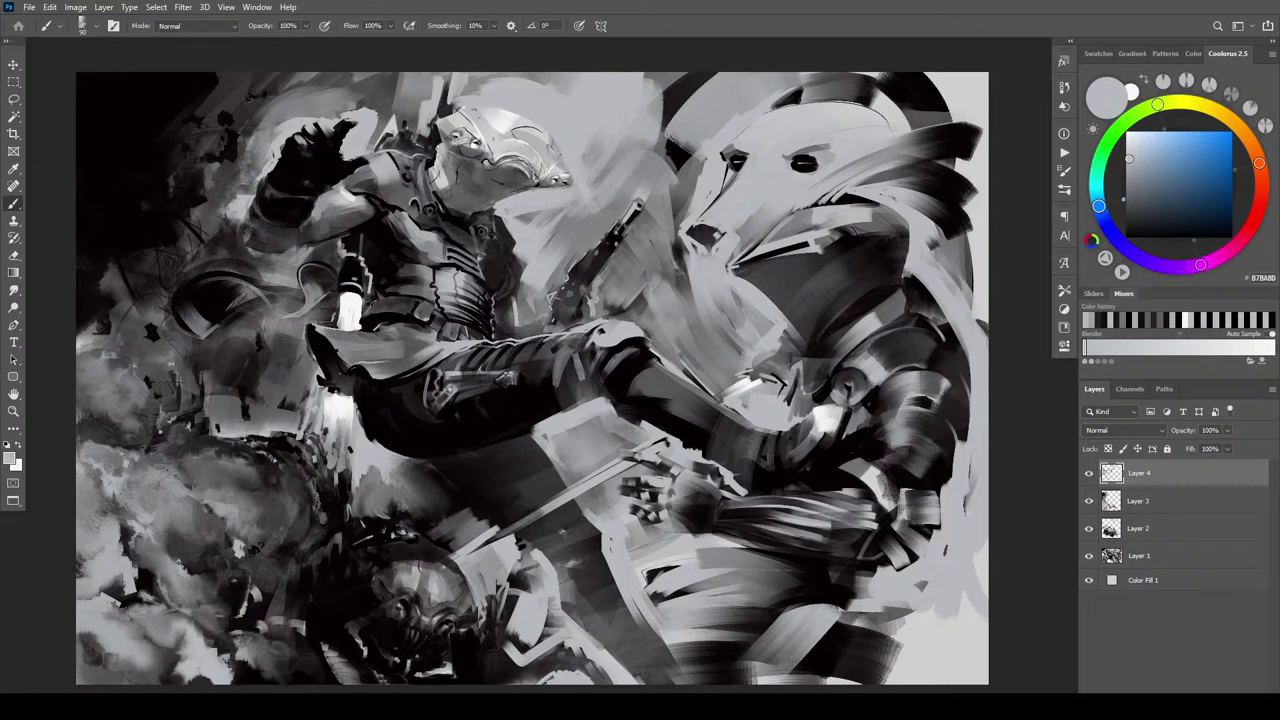
# Try a near-white highlight stroke along the helmet's top edge and undo it
pyautogui.keyDown('alt'); pyautogui.click(495, 121); pyautogui.keyUp('alt')
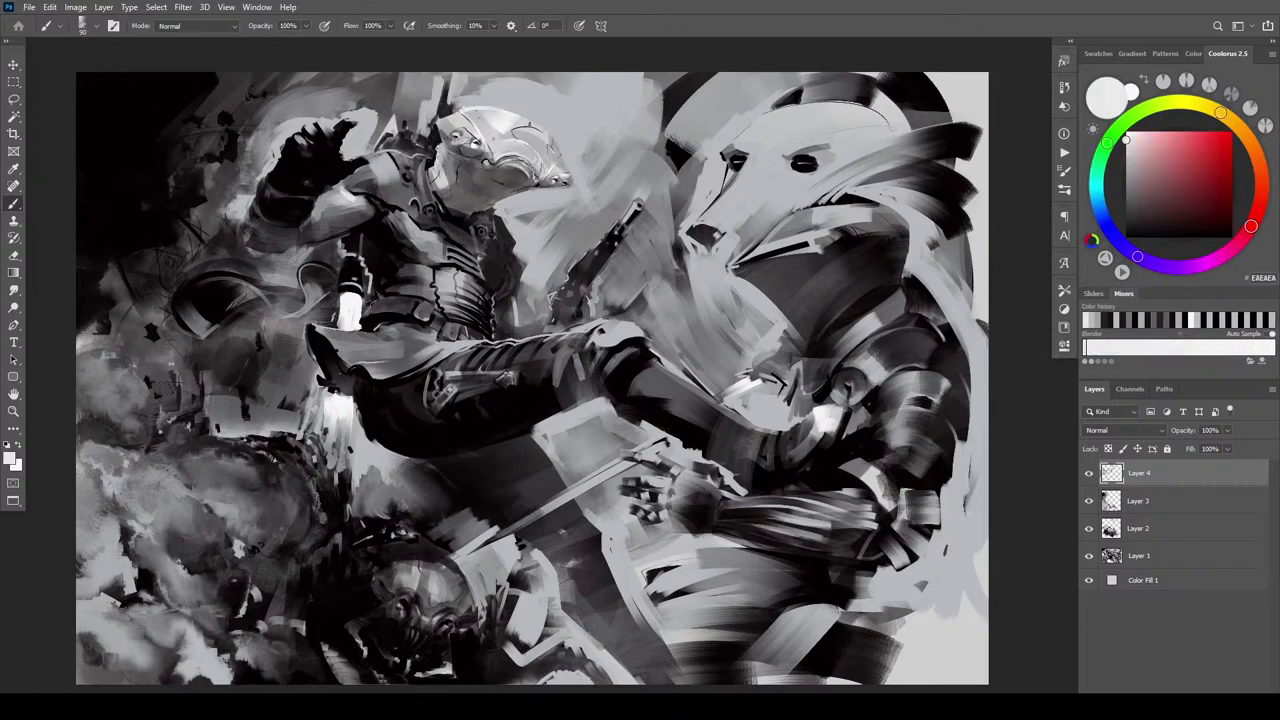
pyautogui.moveTo(500, 108); pyautogui.dragTo(468, 105)
pyautogui.hotkey('ctrl', 'z')
# Toggle the visibility of Layer 4 off and on to compare the painting with and without it
pyautogui.click(1089, 474)
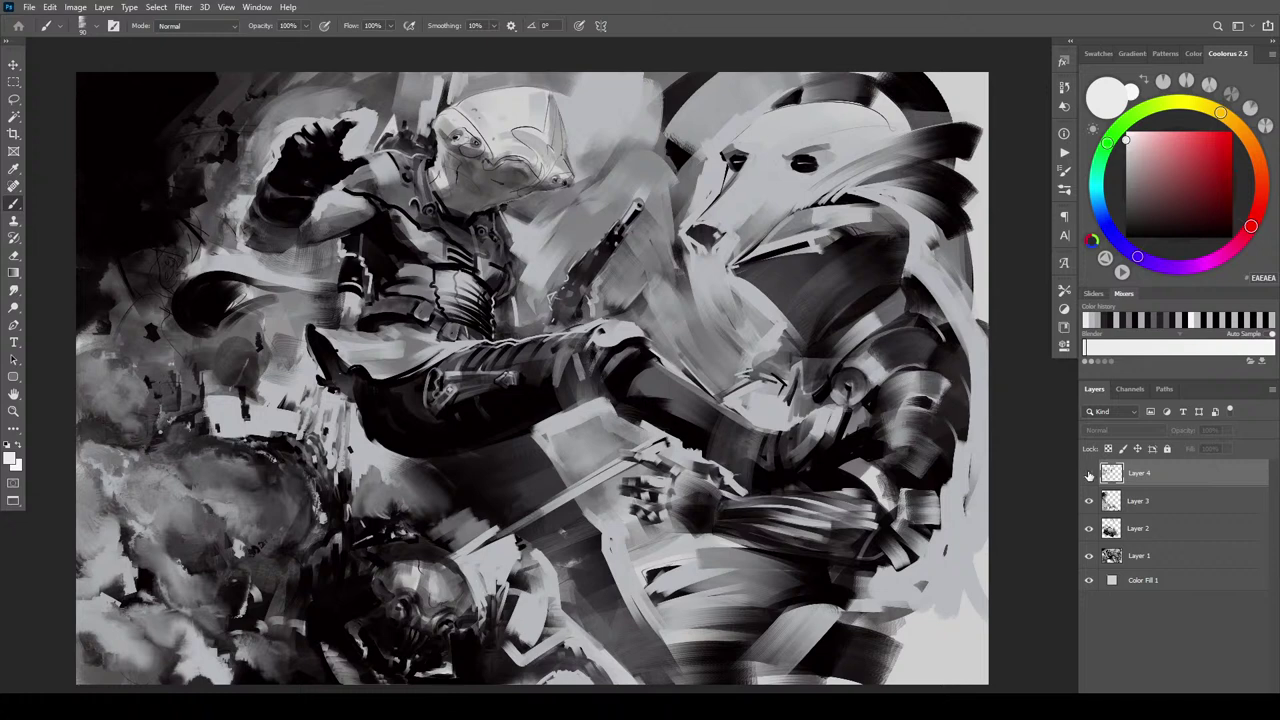
pyautogui.click(1089, 474)
pyautogui.click(1088, 474)
pyautogui.click(1088, 474)
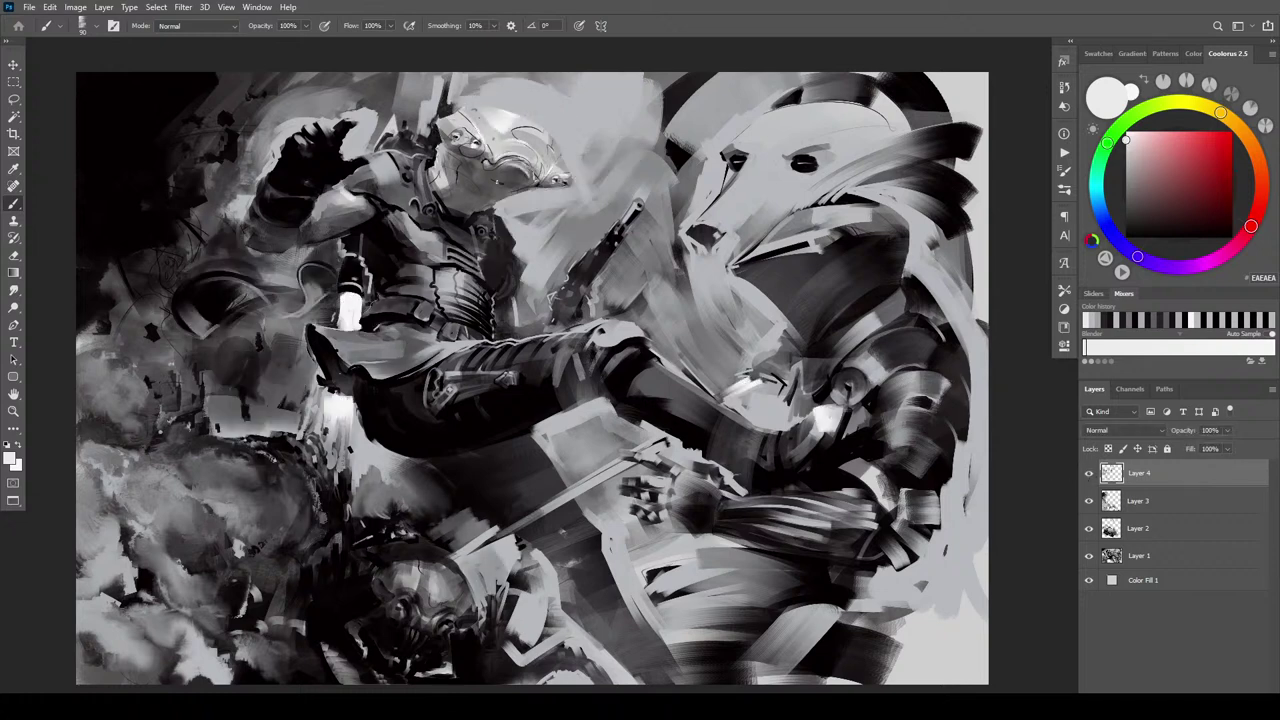
# Pick up dark grey from the helmet's eye area and near-black from the lower mask with a smaller brush
pyautogui.keyDown('alt'); pyautogui.click(483, 153); pyautogui.keyUp('alt')
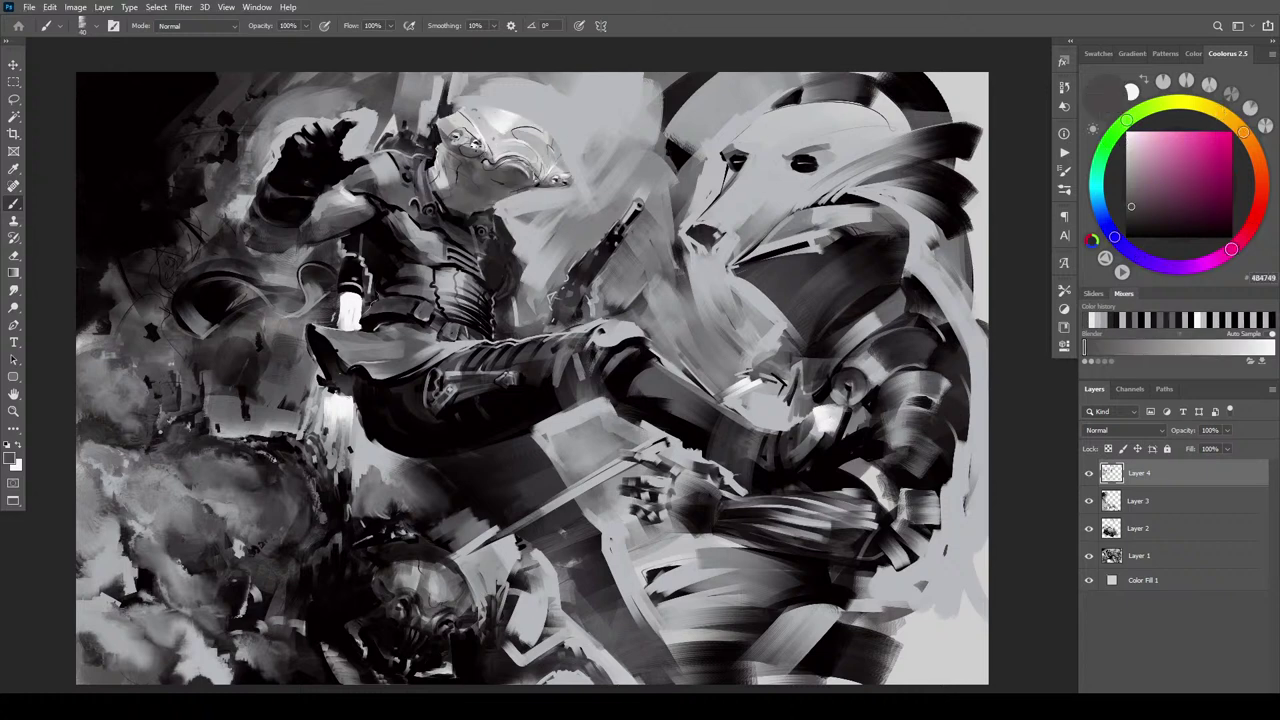
pyautogui.press('[')
pyautogui.keyDown('alt'); pyautogui.click(447, 621); pyautogui.keyUp('alt')
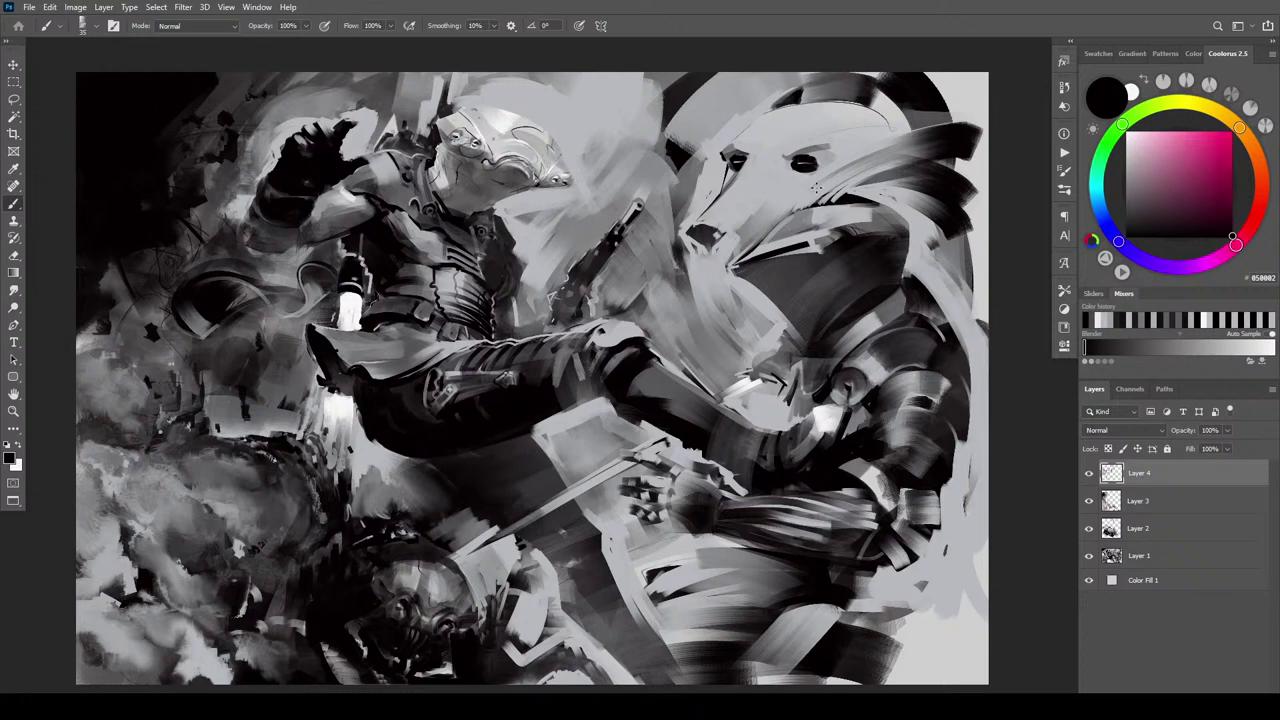
# Paint a near-white accent on the bear's collar below the jaw with the highlight tone sampled from the helmet
pyautogui.keyDown('alt'); pyautogui.click(506, 124); pyautogui.keyUp('alt')
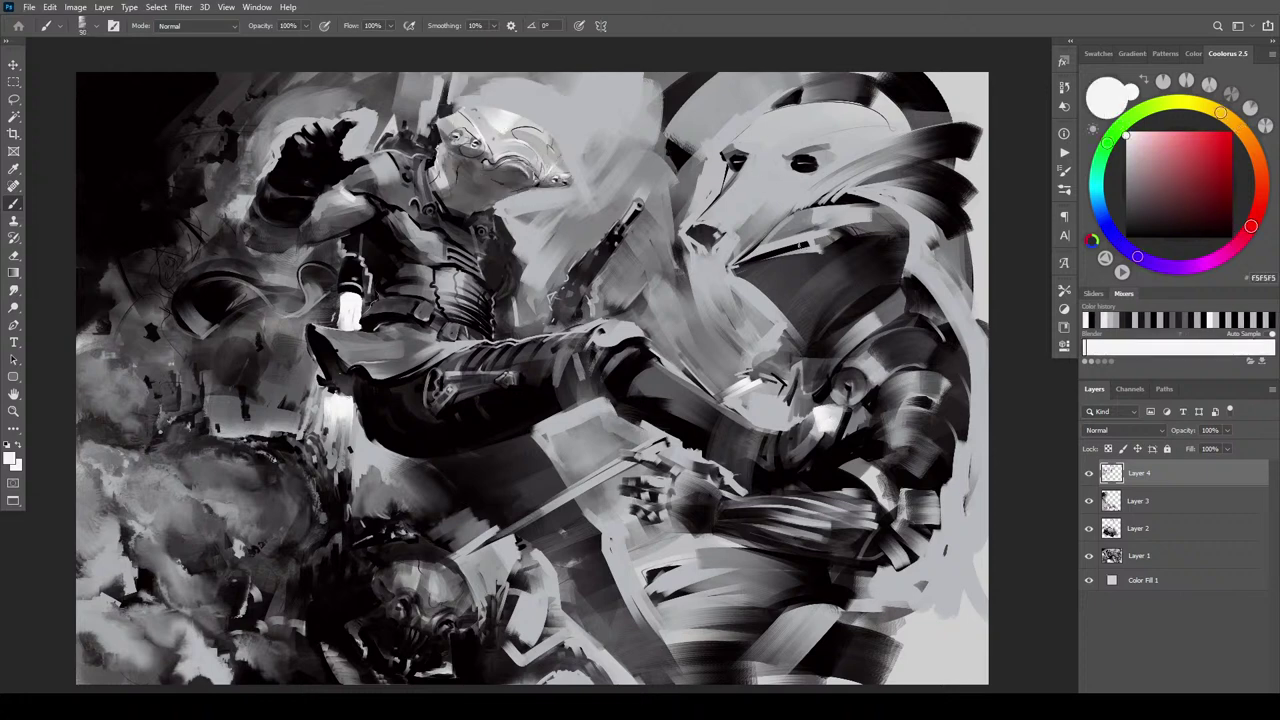
pyautogui.press(']')
pyautogui.press(']')
pyautogui.press(']')
pyautogui.press(']')
pyautogui.press(']')
pyautogui.press(']')
pyautogui.press(']')
pyautogui.press(']')
pyautogui.press(']')
pyautogui.press(']')
pyautogui.moveTo(806, 237)
pyautogui.mouseDown()
pyautogui.moveTo(773, 245)
pyautogui.moveTo(813, 247)
pyautogui.moveTo(789, 251)
pyautogui.mouseUp()
# Add near-white highlight strokes between the bear's cheek and the dark mane bands
pyautogui.press('[')
pyautogui.press('[')
pyautogui.press('[')
pyautogui.press(']')
pyautogui.press(']')
pyautogui.press(']')
pyautogui.press(']')
pyautogui.press(']')
pyautogui.press(']')
pyautogui.press(']')
pyautogui.press(']')
pyautogui.press(']')
pyautogui.press(']')
pyautogui.press(']')
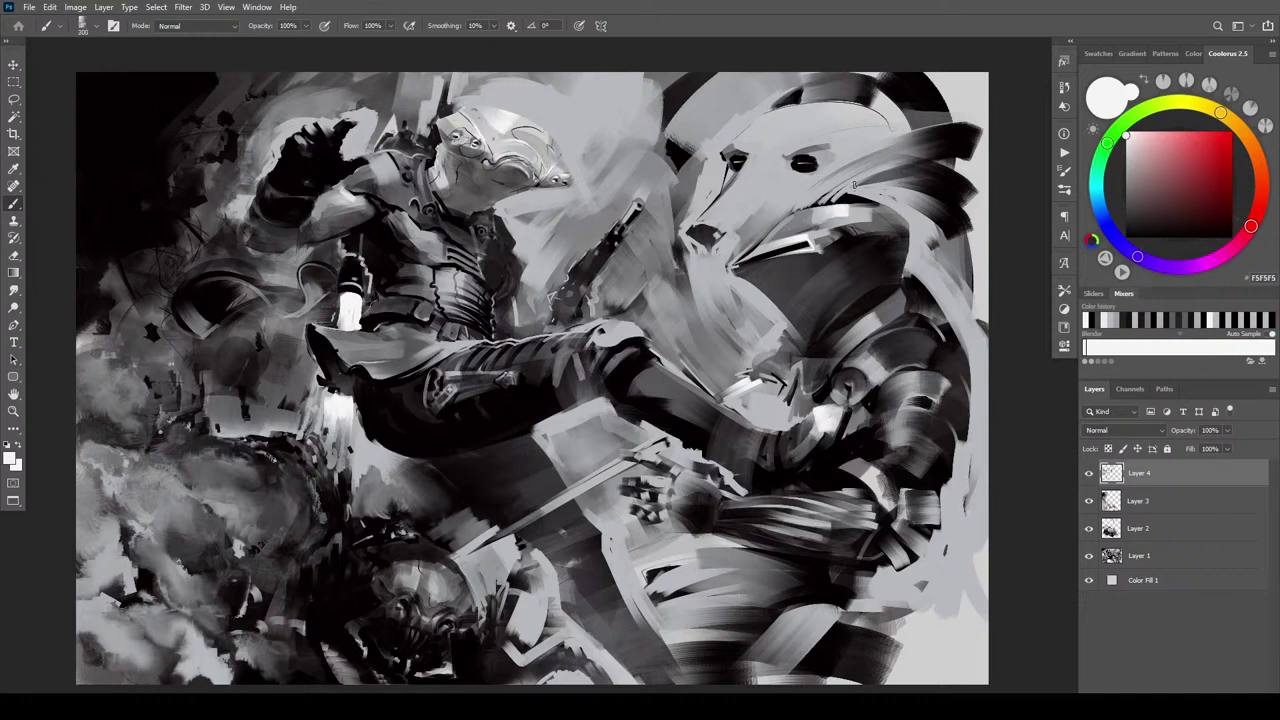
pyautogui.moveTo(834, 201); pyautogui.dragTo(879, 174)
pyautogui.press(']')
pyautogui.press(']')
pyautogui.moveTo(823, 204)
pyautogui.mouseDown()
pyautogui.moveTo(850, 182)
pyautogui.moveTo(833, 184)
pyautogui.mouseUp()
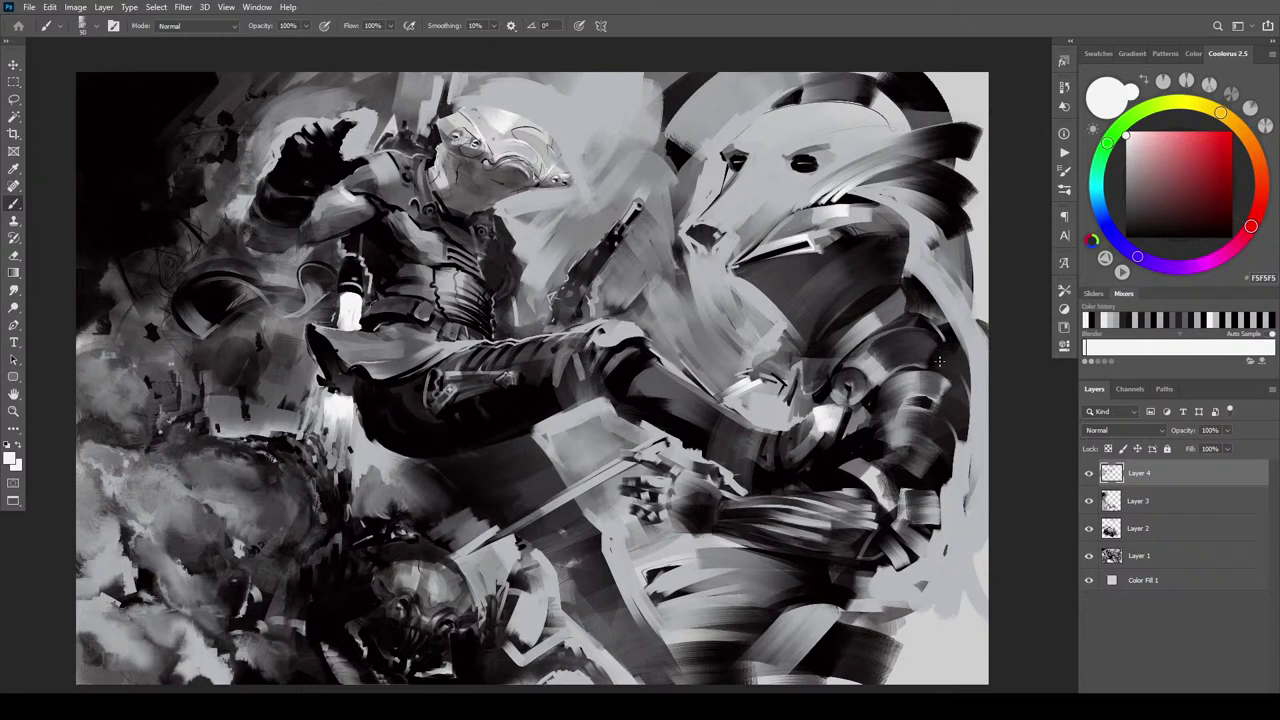
# Shade the front edge of the bear's forehead with a mid grey sampled above the head, using a 250 px brush
pyautogui.keyDown('alt'); pyautogui.click(815, 100); pyautogui.keyUp('alt')
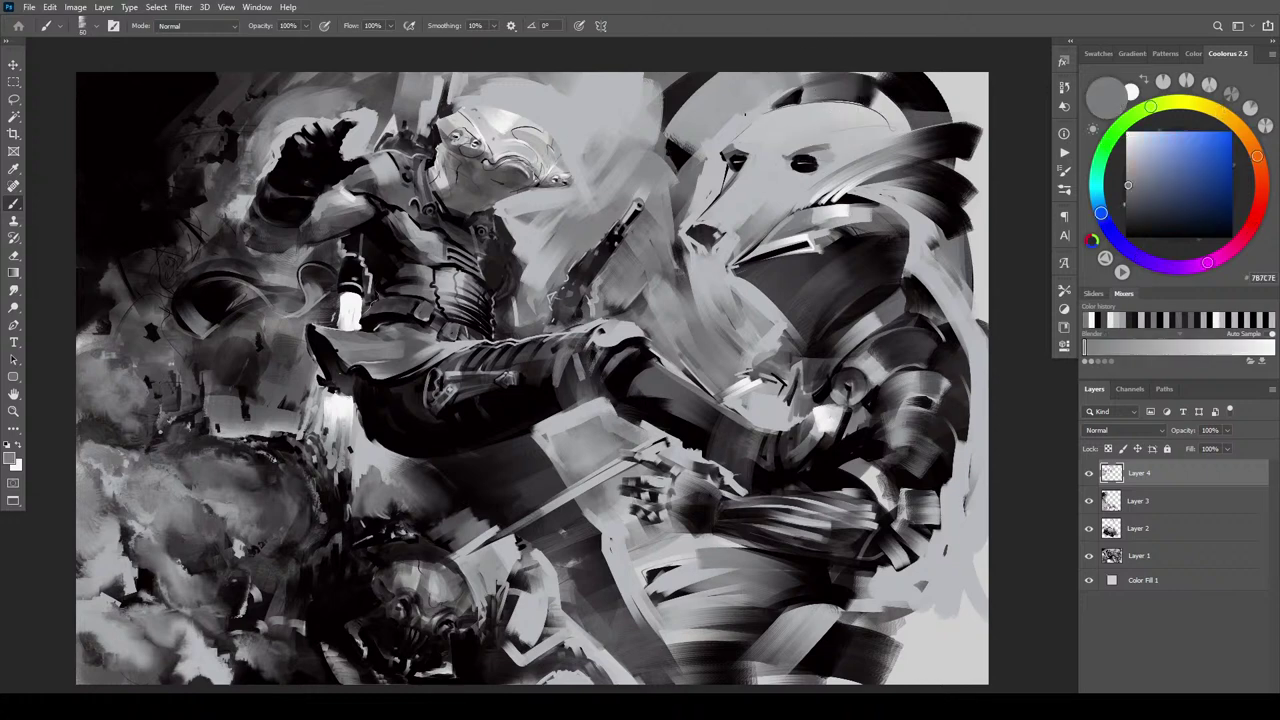
pyautogui.press(']')
pyautogui.press(']')
pyautogui.press(']')
pyautogui.press(']')
pyautogui.press(']')
pyautogui.press(']')
pyautogui.press(']')
pyautogui.press(']')
pyautogui.press(']')
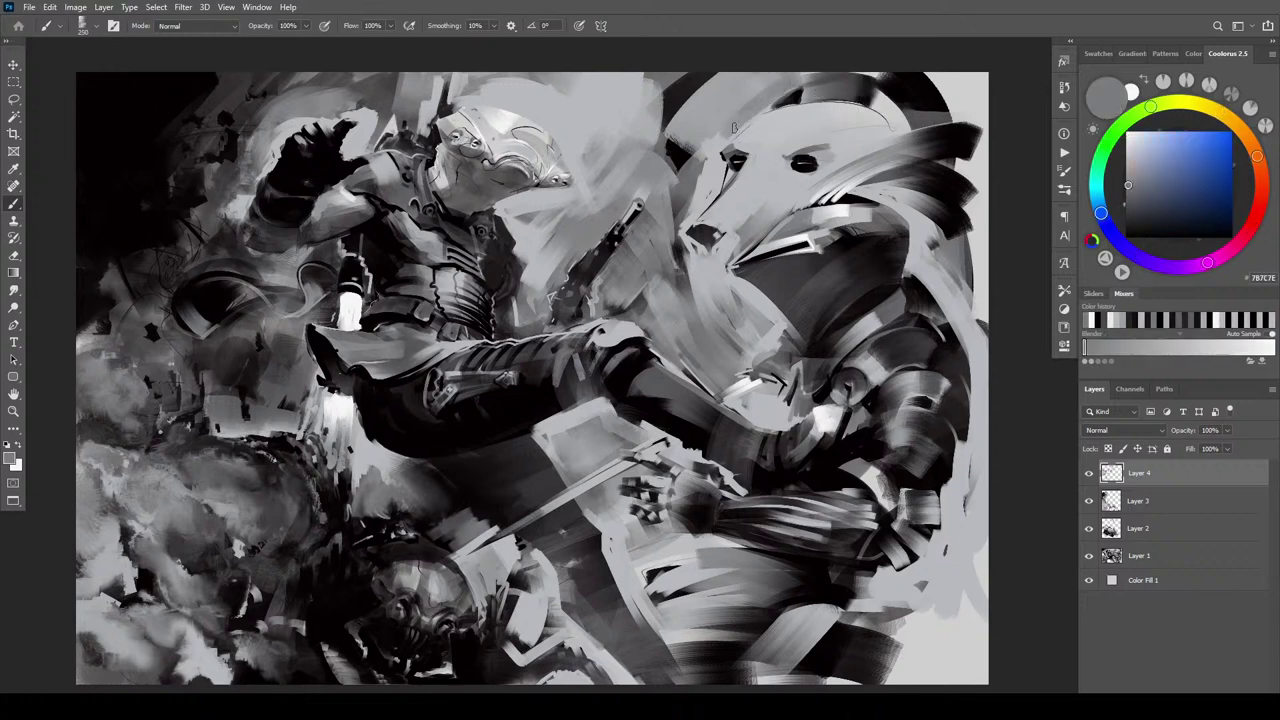
pyautogui.moveTo(733, 127)
pyautogui.mouseDown()
pyautogui.moveTo(693, 180)
pyautogui.moveTo(712, 160)
pyautogui.moveTo(690, 205)
pyautogui.moveTo(700, 208)
pyautogui.moveTo(721, 186)
pyautogui.moveTo(677, 240)
pyautogui.moveTo(688, 254)
pyautogui.moveTo(717, 162)
pyautogui.mouseUp()
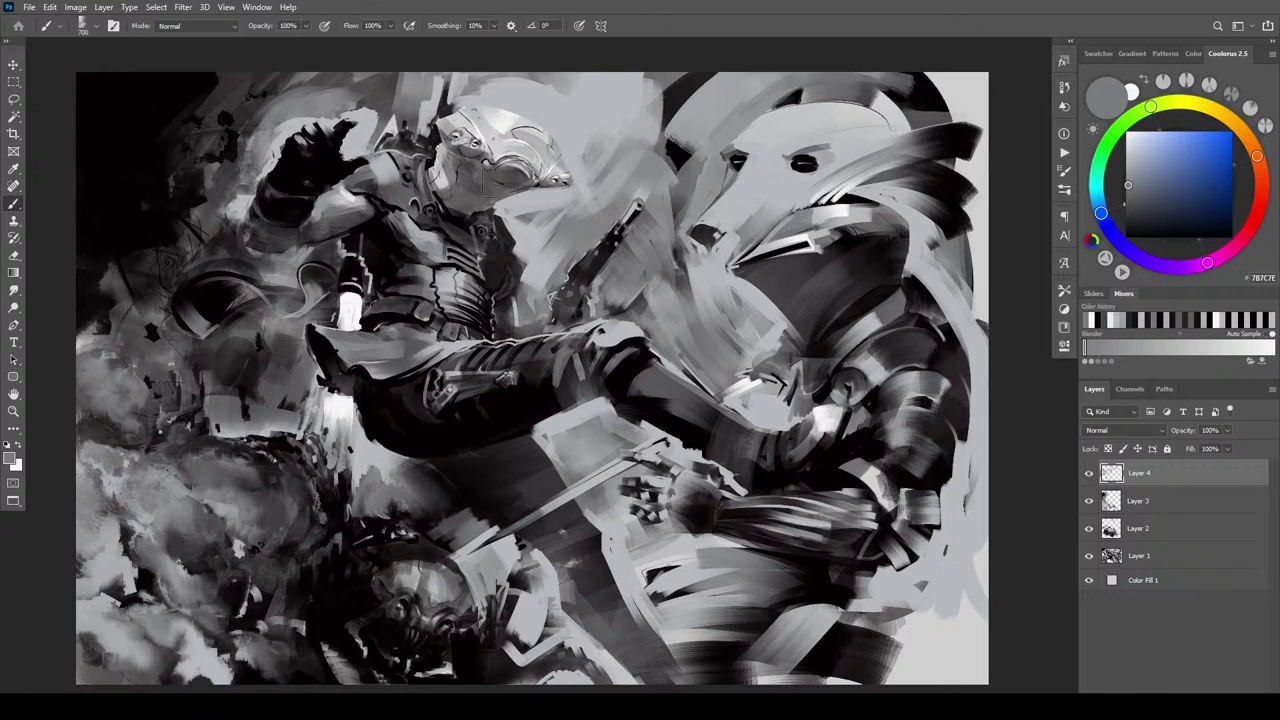
# Try a dark detail stroke on the lower mask's face with sampled tones and a 60 px brush, and undo it
pyautogui.keyDown('alt'); pyautogui.click(677, 150); pyautogui.keyUp('alt')
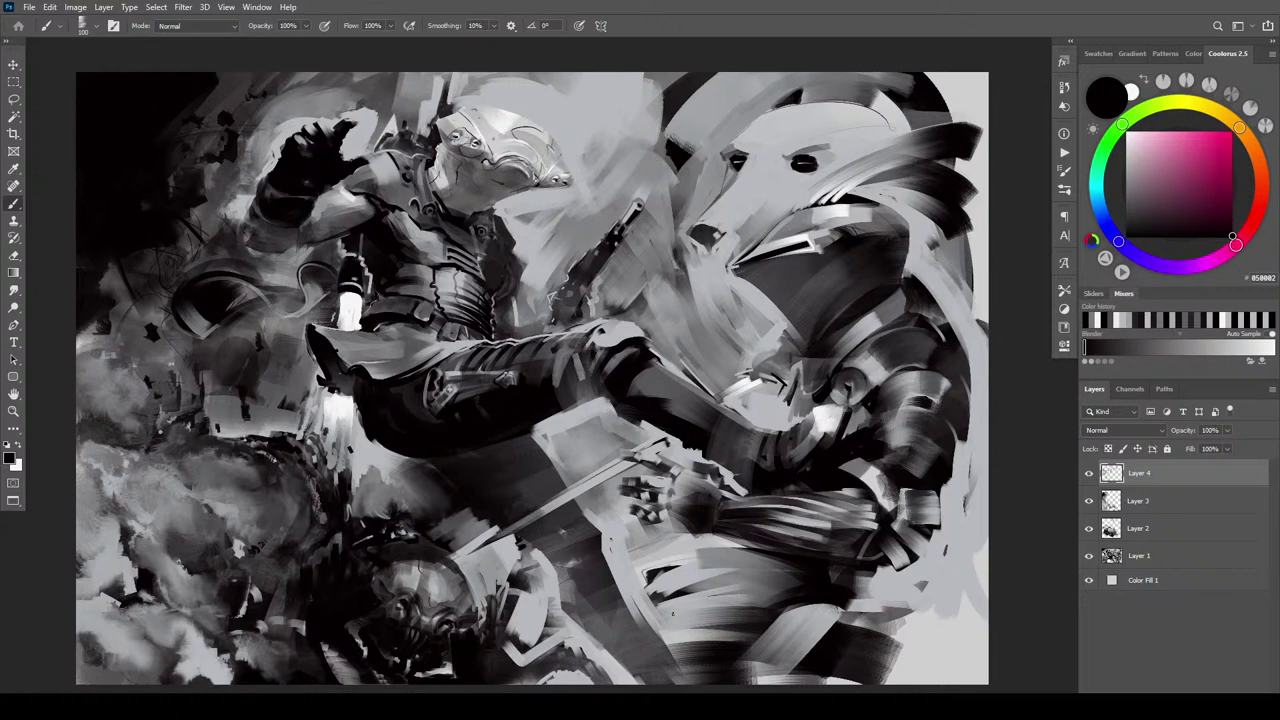
pyautogui.keyDown('alt'); pyautogui.click(418, 577); pyautogui.keyUp('alt')
pyautogui.press('[')
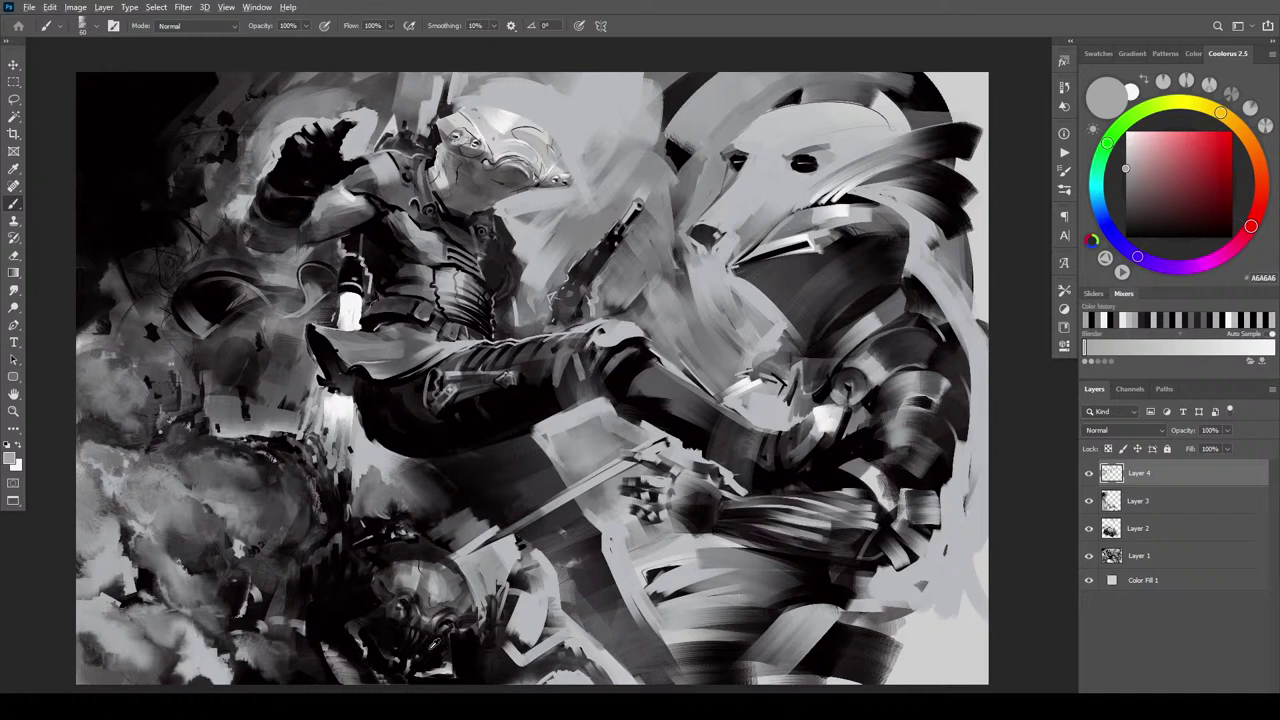
pyautogui.keyDown('alt'); pyautogui.click(434, 648); pyautogui.keyUp('alt')
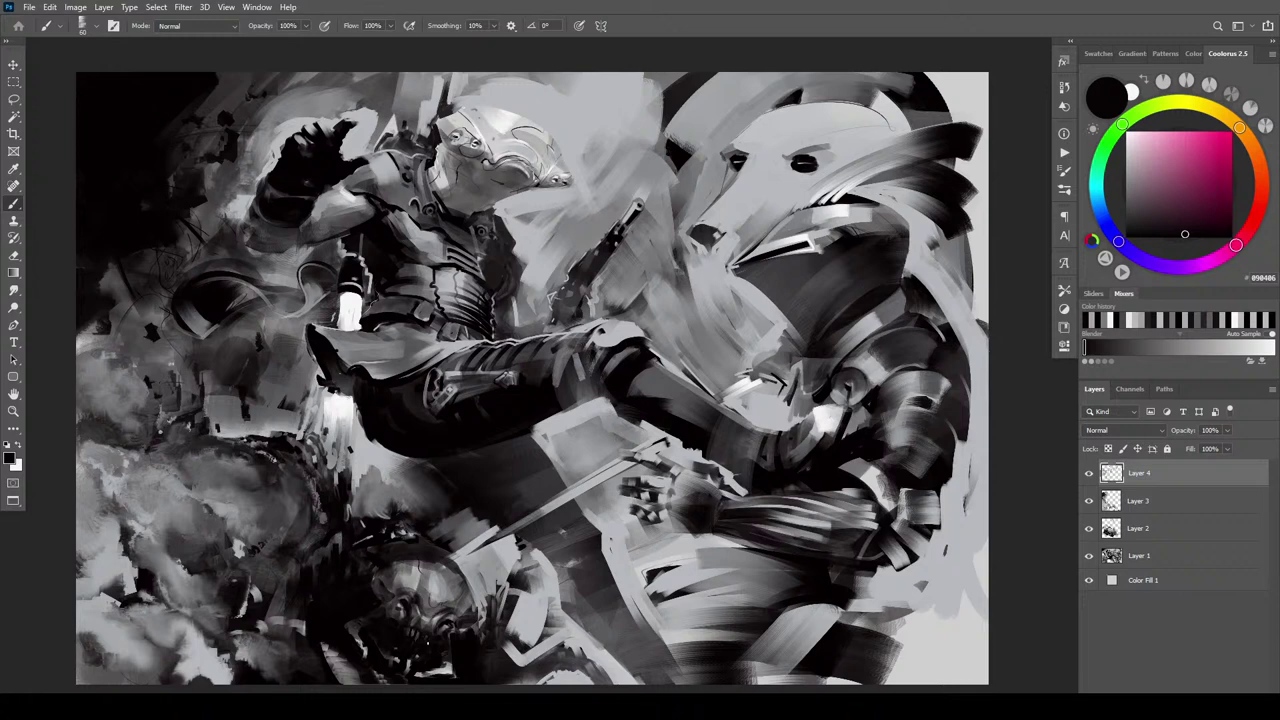
pyautogui.moveTo(406, 630)
pyautogui.mouseDown()
pyautogui.moveTo(426, 630)
pyautogui.moveTo(422, 617)
pyautogui.mouseUp()
pyautogui.hotkey('ctrl', 'z')
# Paint light grey lids over both of the bear's eyes with the tone sampled from its brow
pyautogui.press(']')
pyautogui.keyDown('alt'); pyautogui.click(820, 149); pyautogui.keyUp('alt')
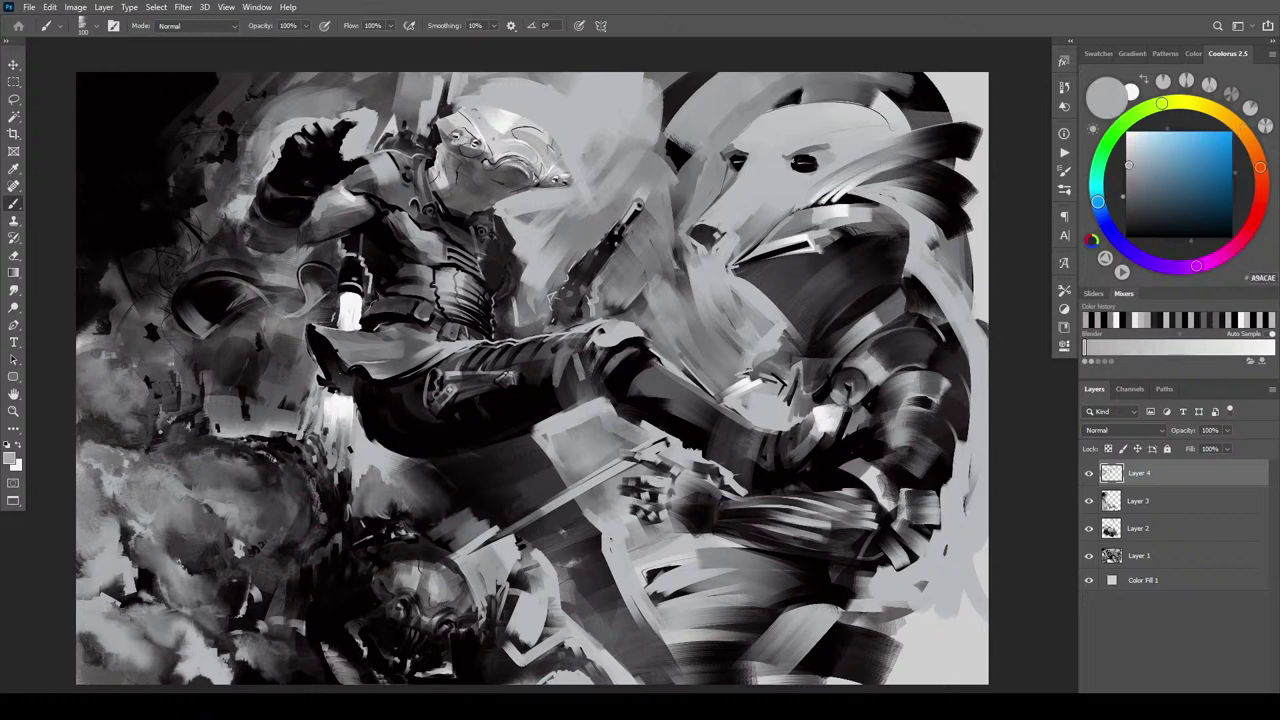
pyautogui.moveTo(792, 161); pyautogui.dragTo(811, 156)
pyautogui.moveTo(732, 155)
pyautogui.mouseDown()
pyautogui.moveTo(807, 155)
pyautogui.moveTo(818, 169)
pyautogui.mouseUp()
pyautogui.moveTo(730, 169); pyautogui.dragTo(741, 168)
# Stroke a highlight along the bear's forearm with a light grey (#B4B7BA) sampled there, replacing the last stroke
pyautogui.keyDown('alt'); pyautogui.click(240, 327); pyautogui.keyUp('alt')
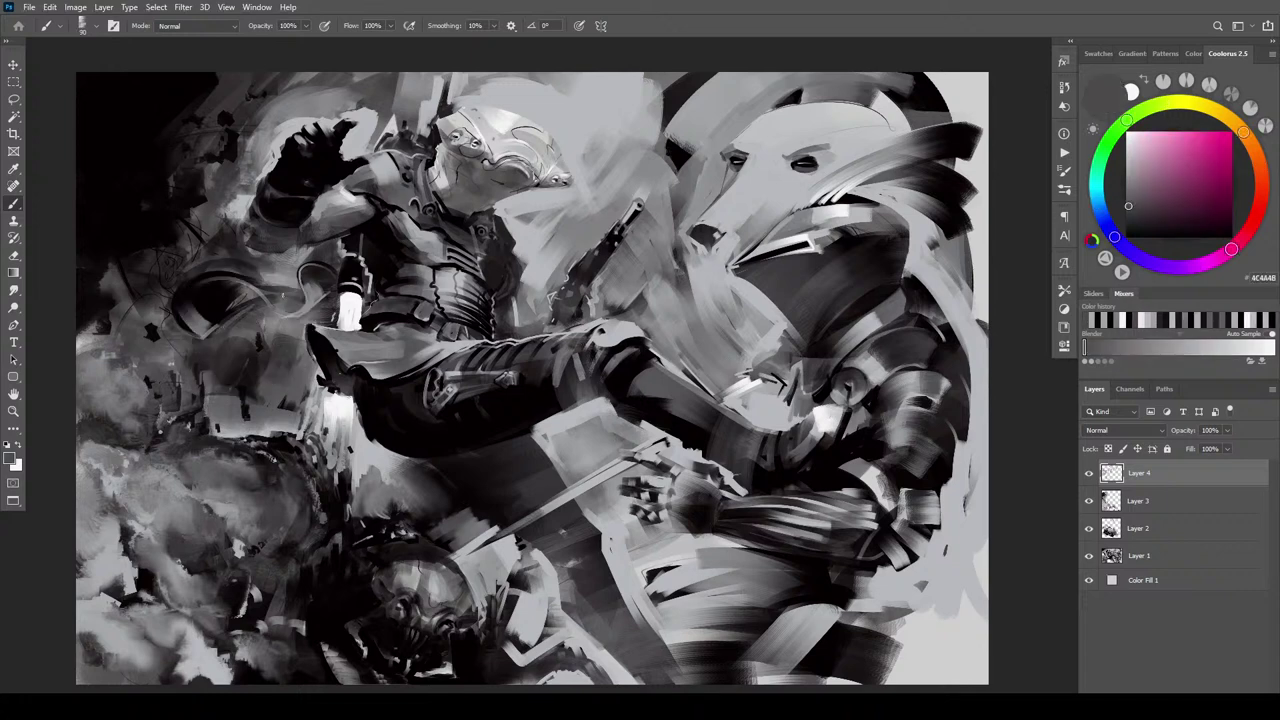
pyautogui.keyDown('alt'); pyautogui.click(284, 297); pyautogui.keyUp('alt')
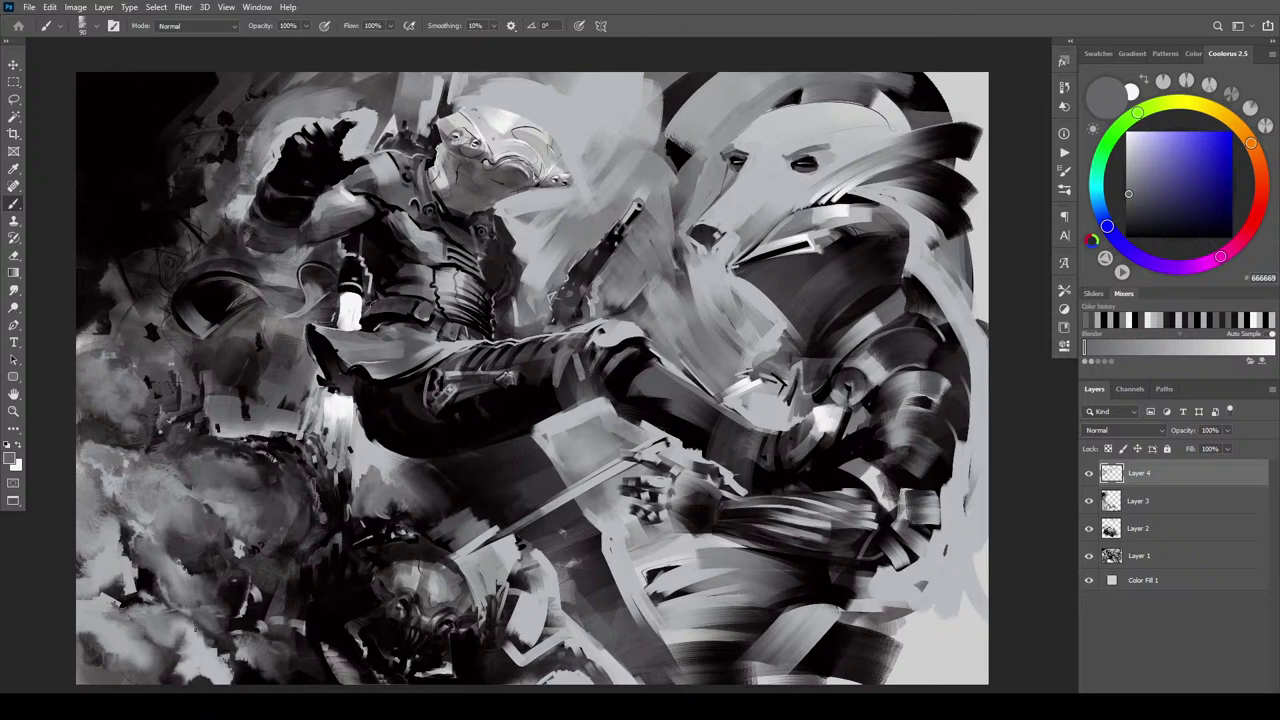
pyautogui.keyDown('alt'); pyautogui.click(818, 500); pyautogui.keyUp('alt')
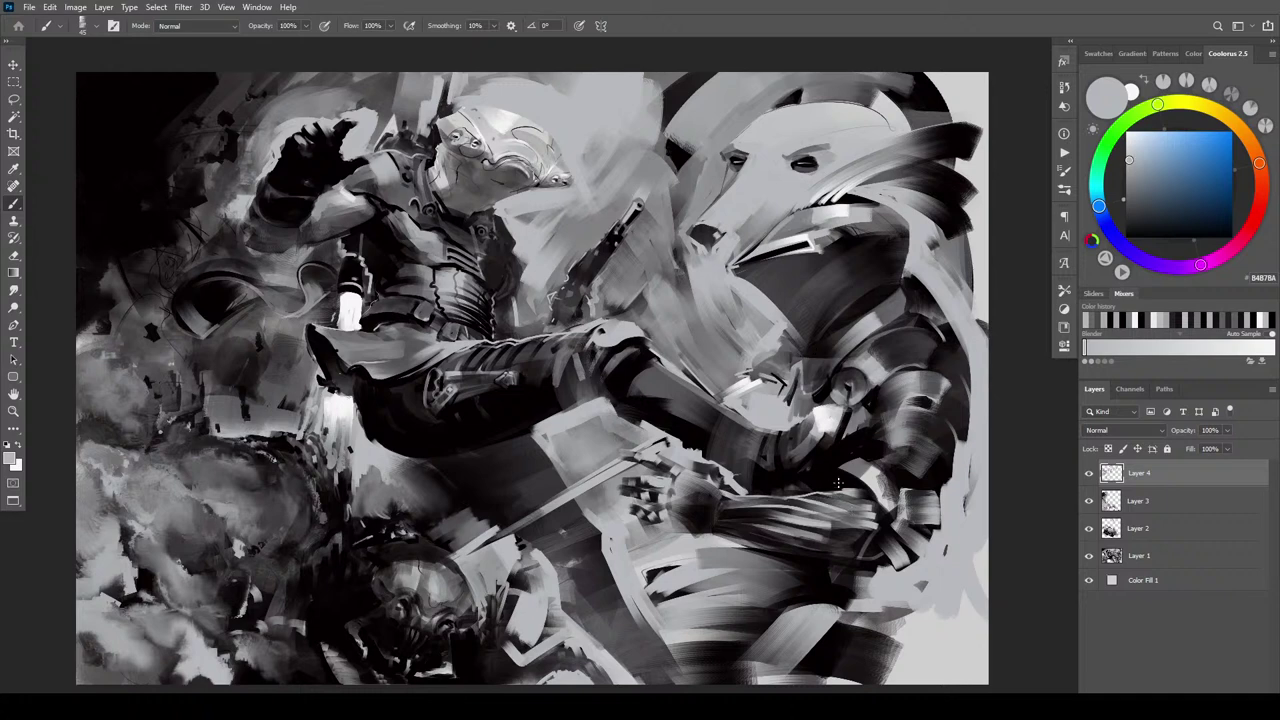
pyautogui.hotkey('ctrl', 'z')
pyautogui.moveTo(736, 497); pyautogui.dragTo(834, 497)
# Sketch a looping light grey line in the dark background beside the raised hand, enlarging the brush to 125 px
pyautogui.press(']')
pyautogui.press(']')
pyautogui.press(']')
pyautogui.moveTo(162, 182)
pyautogui.mouseDown()
pyautogui.moveTo(220, 142)
pyautogui.moveTo(190, 141)
pyautogui.moveTo(166, 192)
pyautogui.moveTo(181, 235)
pyautogui.mouseUp()
pyautogui.press(']')
pyautogui.press(']')
pyautogui.press(']')
pyautogui.press(']')
pyautogui.press(']')
pyautogui.moveTo(181, 235)
pyautogui.mouseDown()
pyautogui.moveTo(233, 189)
pyautogui.moveTo(203, 182)
pyautogui.mouseUp()
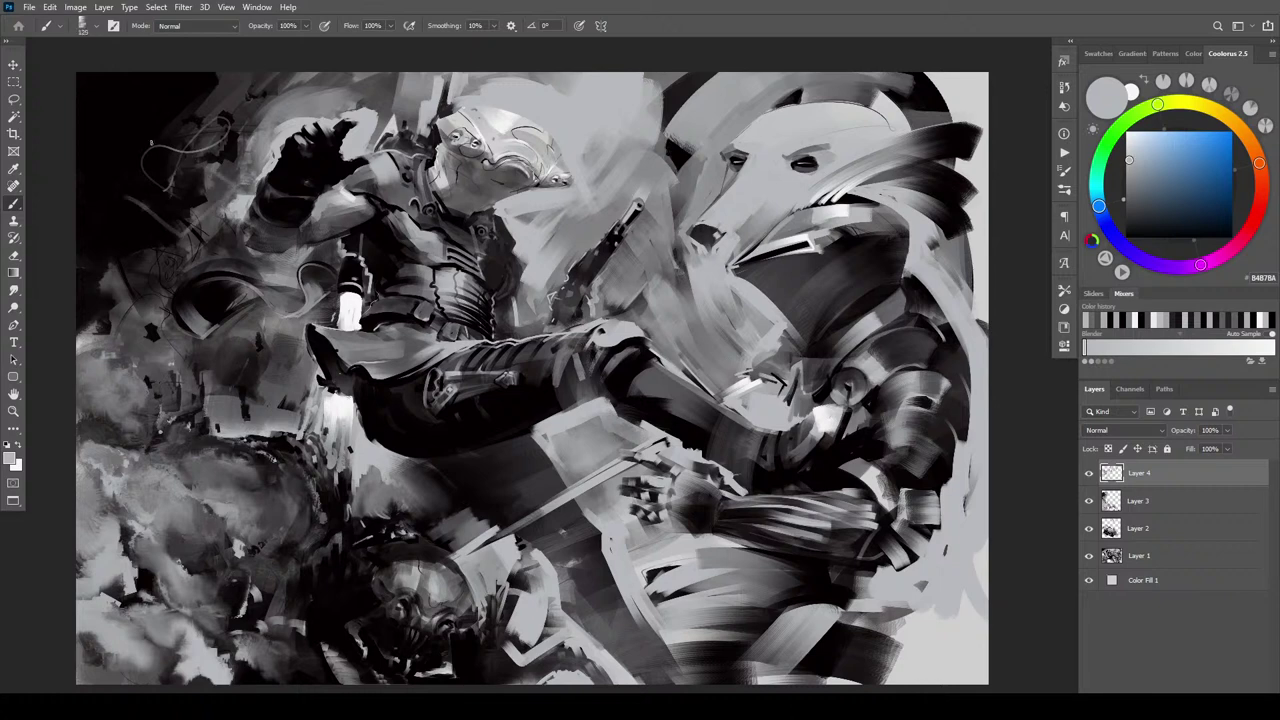
# Draw the thin upper edges of an angular frame in the painting's dark upper corner with a smaller brush
pyautogui.press('[')
pyautogui.press('[')
pyautogui.press('[')
pyautogui.press('[')
pyautogui.press('[')
pyautogui.press('[')
pyautogui.press('[')
pyautogui.moveTo(106, 120); pyautogui.dragTo(148, 98)
# Rough in light edges for debris below the looping line and beside the raised arm, using a 150 px brush
pyautogui.press(']')
pyautogui.press(']')
pyautogui.press(']')
pyautogui.press(']')
pyautogui.press(']')
pyautogui.press(']')
pyautogui.press(']')
pyautogui.press(']')
pyautogui.moveTo(222, 194); pyautogui.dragTo(182, 226)
pyautogui.moveTo(187, 151)
pyautogui.mouseDown()
pyautogui.moveTo(224, 124)
pyautogui.moveTo(203, 146)
pyautogui.mouseUp()
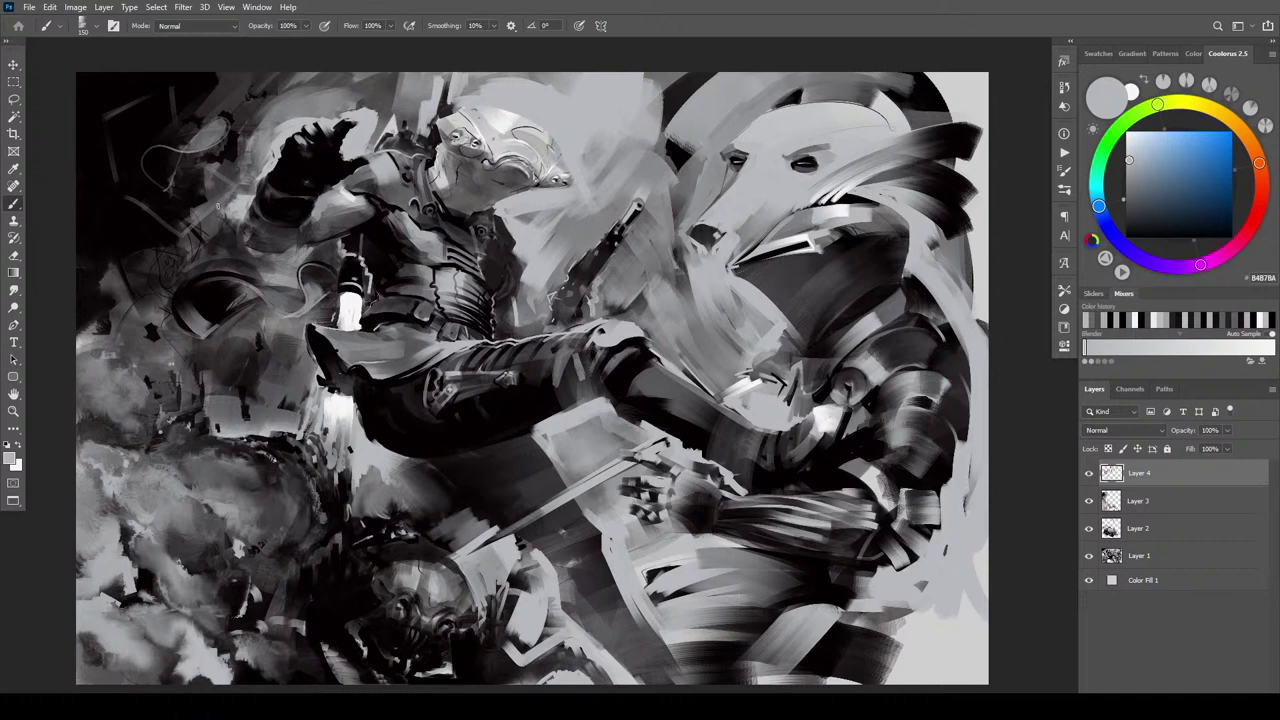
pyautogui.moveTo(183, 231)
pyautogui.mouseDown()
pyautogui.moveTo(227, 192)
pyautogui.moveTo(199, 174)
pyautogui.moveTo(220, 170)
pyautogui.mouseUp()
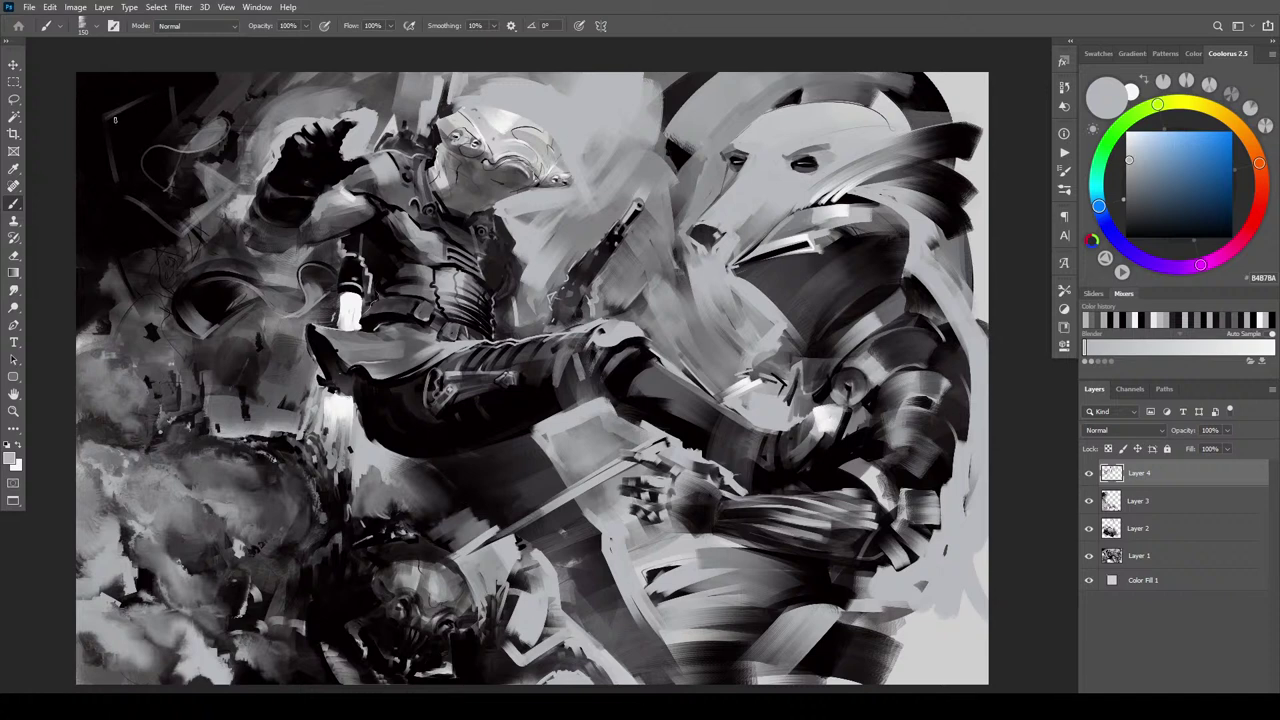
# Try light strokes across the top of the angular frame in the dark corner, and undo them
pyautogui.moveTo(113, 119)
pyautogui.mouseDown()
pyautogui.moveTo(161, 96)
pyautogui.moveTo(172, 112)
pyautogui.mouseUp()
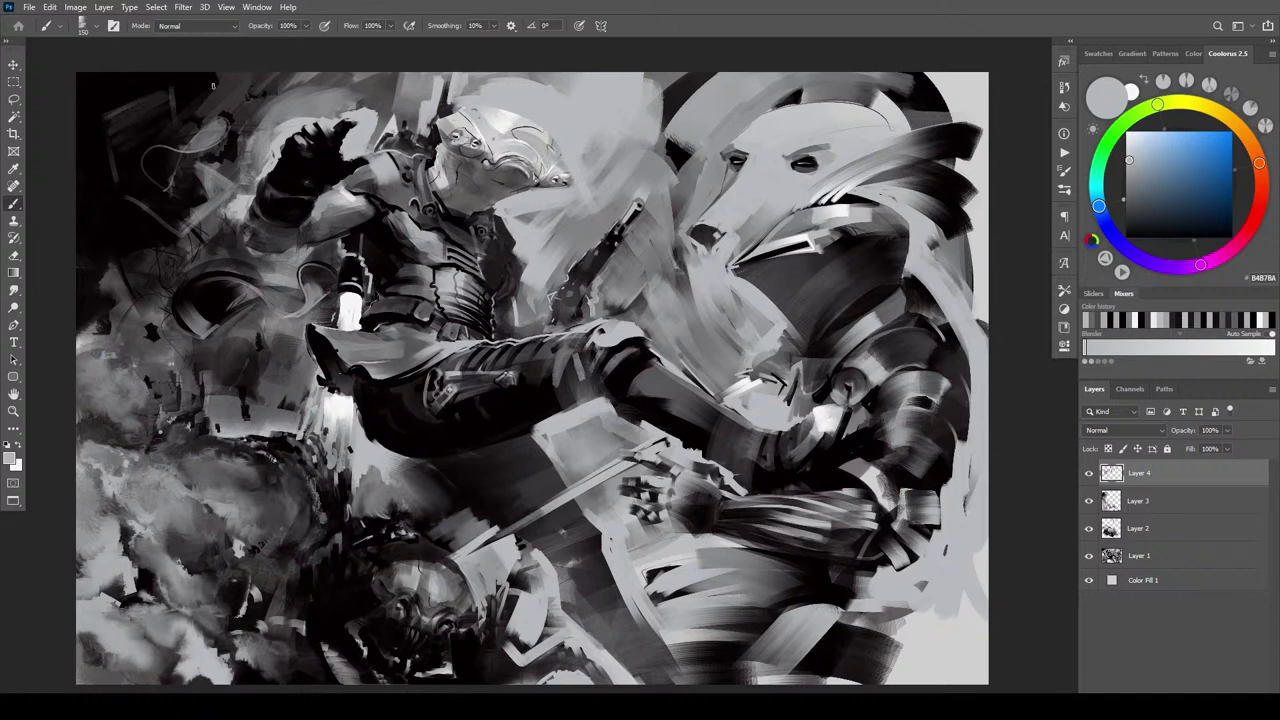
pyautogui.hotkey('ctrl', 'z')
pyautogui.hotkey('ctrl', 'z')
pyautogui.hotkey('ctrl', 'z')
pyautogui.hotkey('ctrl', 'z')
pyautogui.hotkey('ctrl', 'z')
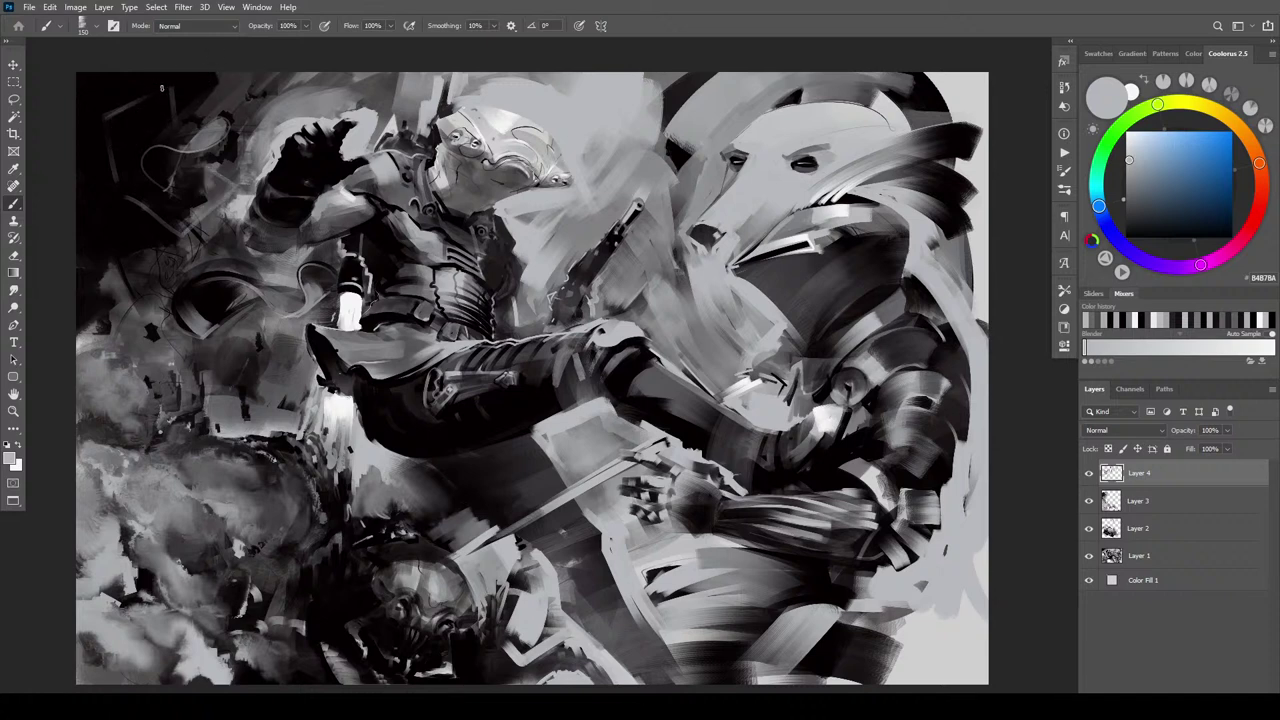
pyautogui.moveTo(162, 88)
pyautogui.mouseDown()
pyautogui.moveTo(111, 121)
pyautogui.moveTo(171, 83)
pyautogui.mouseUp()
pyautogui.hotkey('ctrl', 'z')
# Shape the frame's lower edge and interior with near-black strokes, sampling tones around it and using a 175 px brush
pyautogui.keyDown('alt'); pyautogui.click(173, 90); pyautogui.keyUp('alt')
pyautogui.press(']')
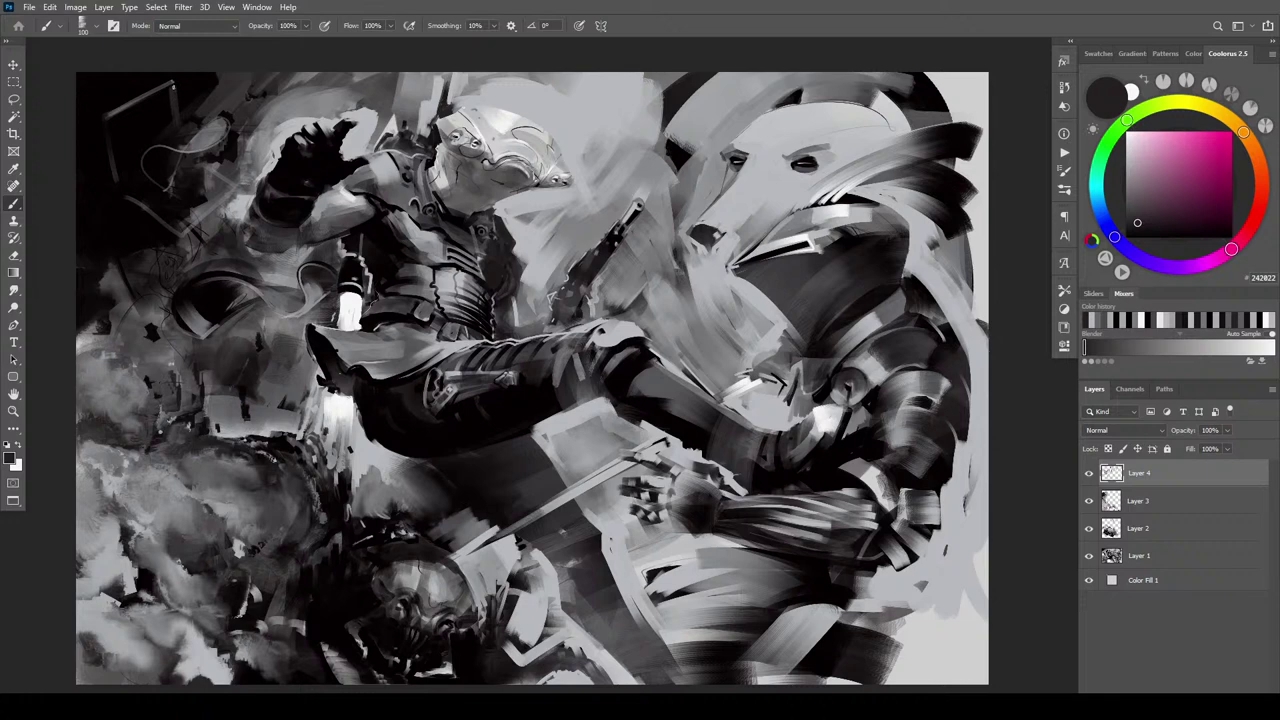
pyautogui.keyDown('alt'); pyautogui.click(216, 180); pyautogui.keyUp('alt')
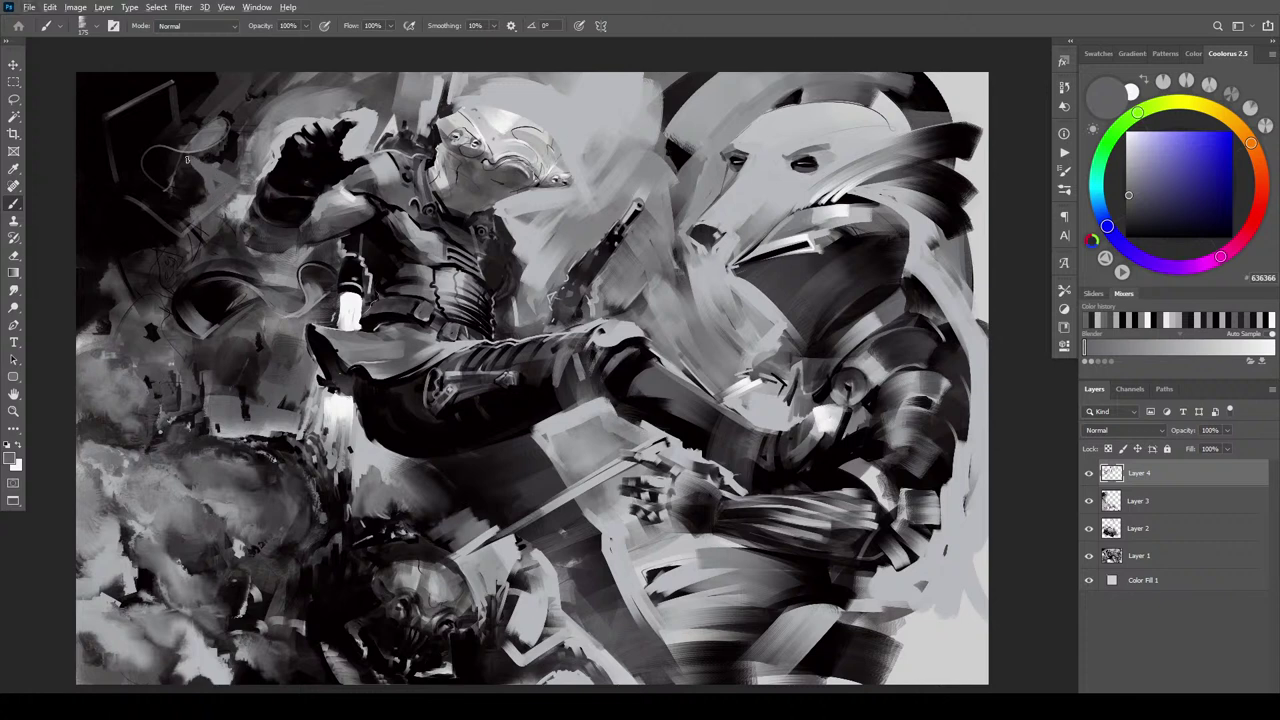
pyautogui.keyDown('alt'); pyautogui.click(165, 124); pyautogui.keyUp('alt')
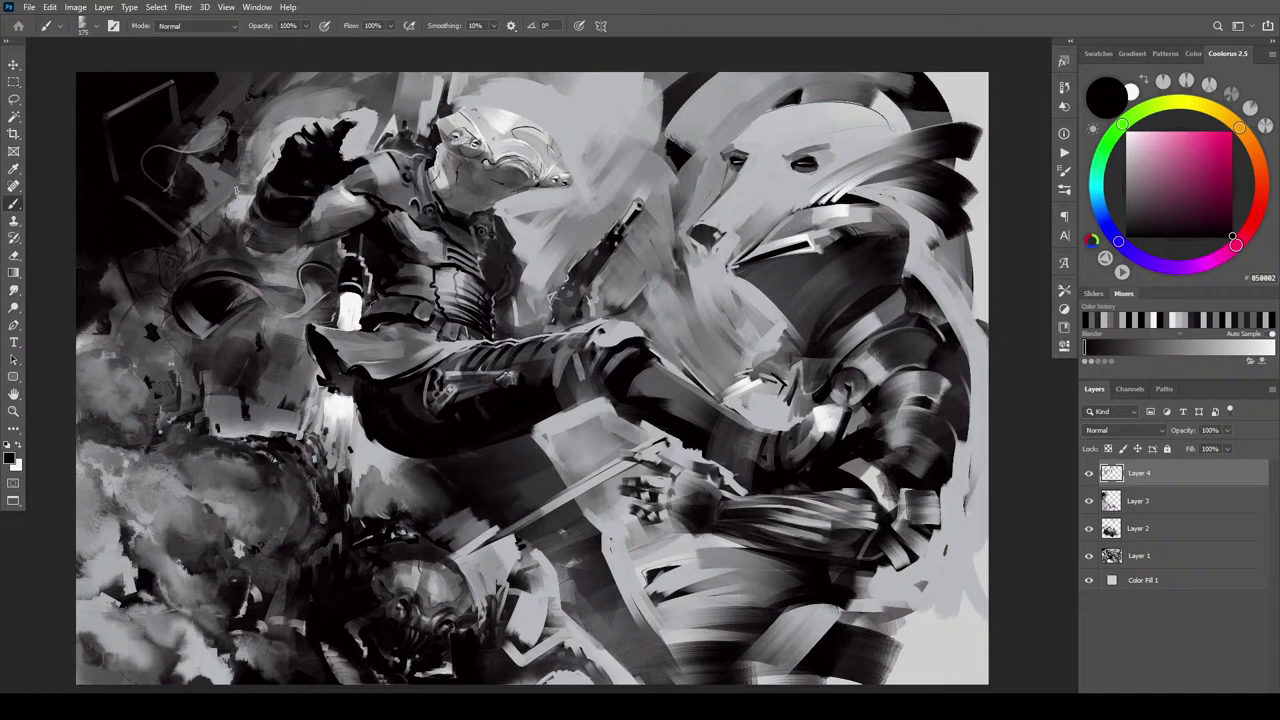
pyautogui.moveTo(237, 190); pyautogui.dragTo(180, 242)
pyautogui.moveTo(151, 211); pyautogui.dragTo(126, 195)
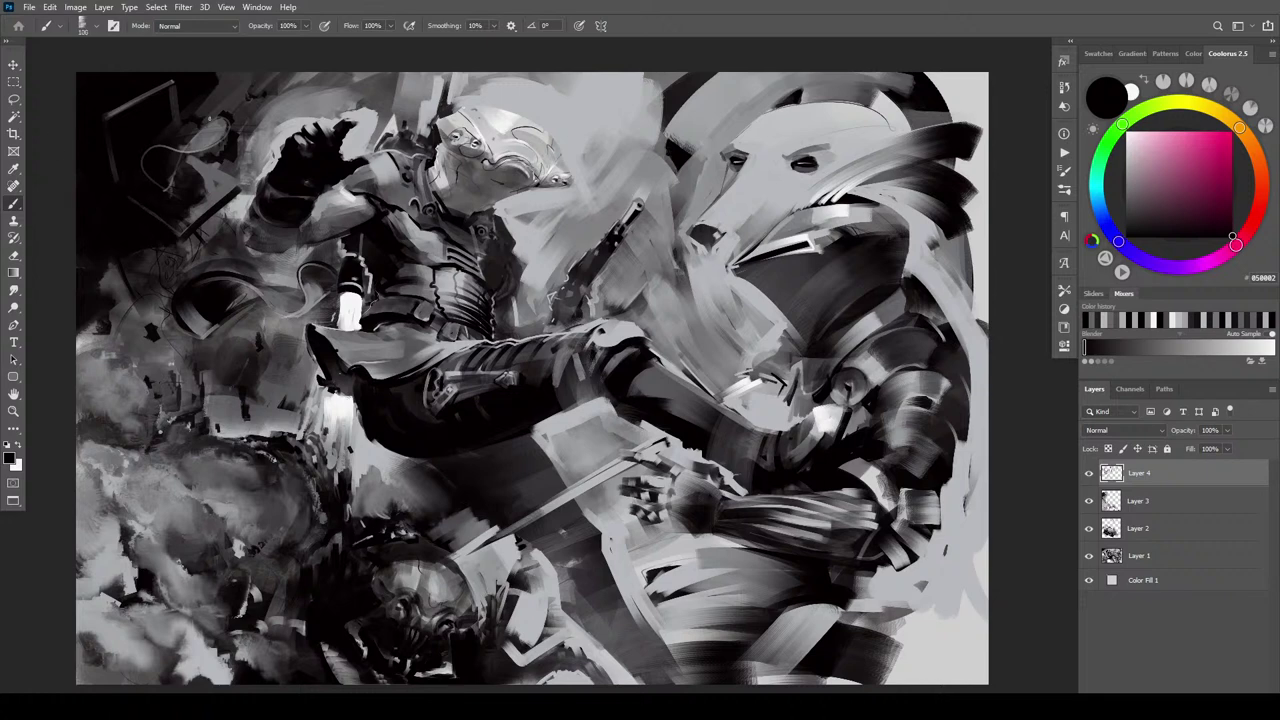
# Dot small near-black holes into the rounded end of the looping line with a reduced brush
pyautogui.press('[')
pyautogui.press('[')
pyautogui.press('[')
pyautogui.press('[')
pyautogui.press('[')
pyautogui.press('[')
pyautogui.press('[')
pyautogui.click(199, 138)
pyautogui.click(203, 132)
pyautogui.click(214, 127)
pyautogui.click(214, 131)
# Try a dark stroke beneath the looping line with a 100 px brush, and undo it
pyautogui.press(']')
pyautogui.press(']')
pyautogui.press(']')
pyautogui.moveTo(189, 156); pyautogui.dragTo(230, 182)
pyautogui.hotkey('ctrl', 'z')
# Sample dark greys around the perforated disc and reduce the brush to 70 px for its surroundings
pyautogui.keyDown('alt'); pyautogui.click(241, 116); pyautogui.keyUp('alt')
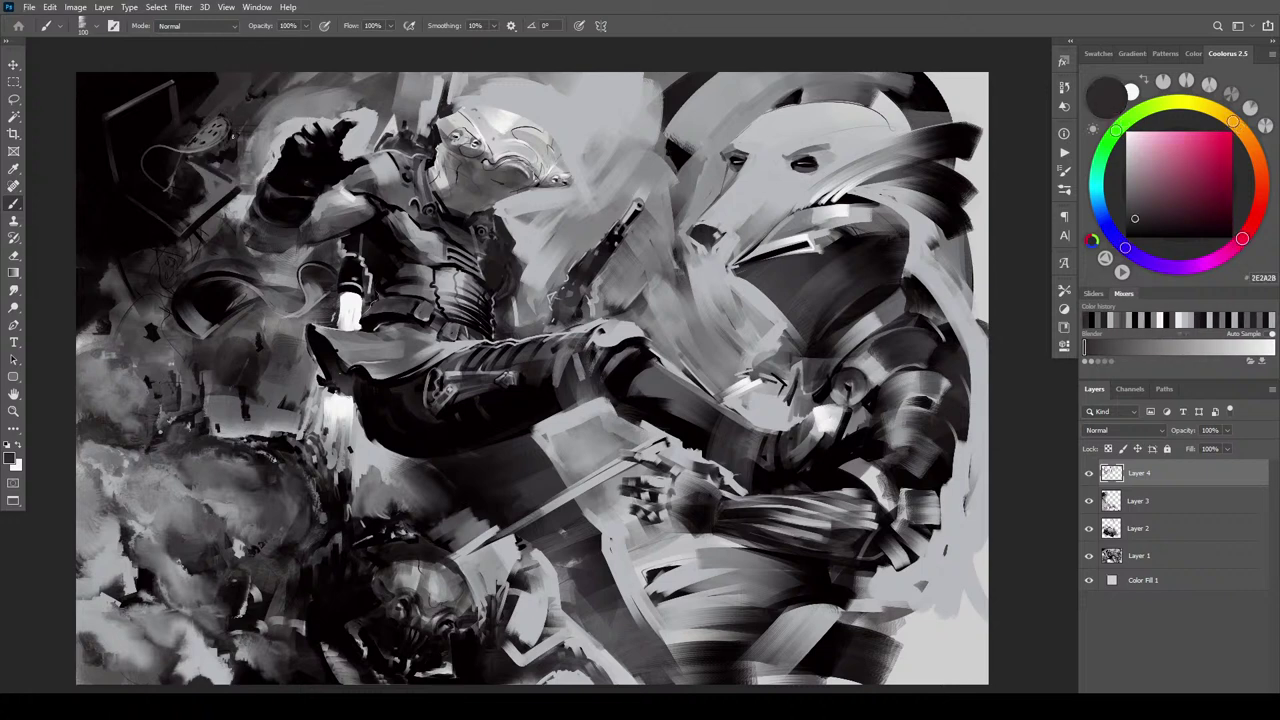
pyautogui.keyDown('alt'); pyautogui.click(228, 152); pyautogui.keyUp('alt')
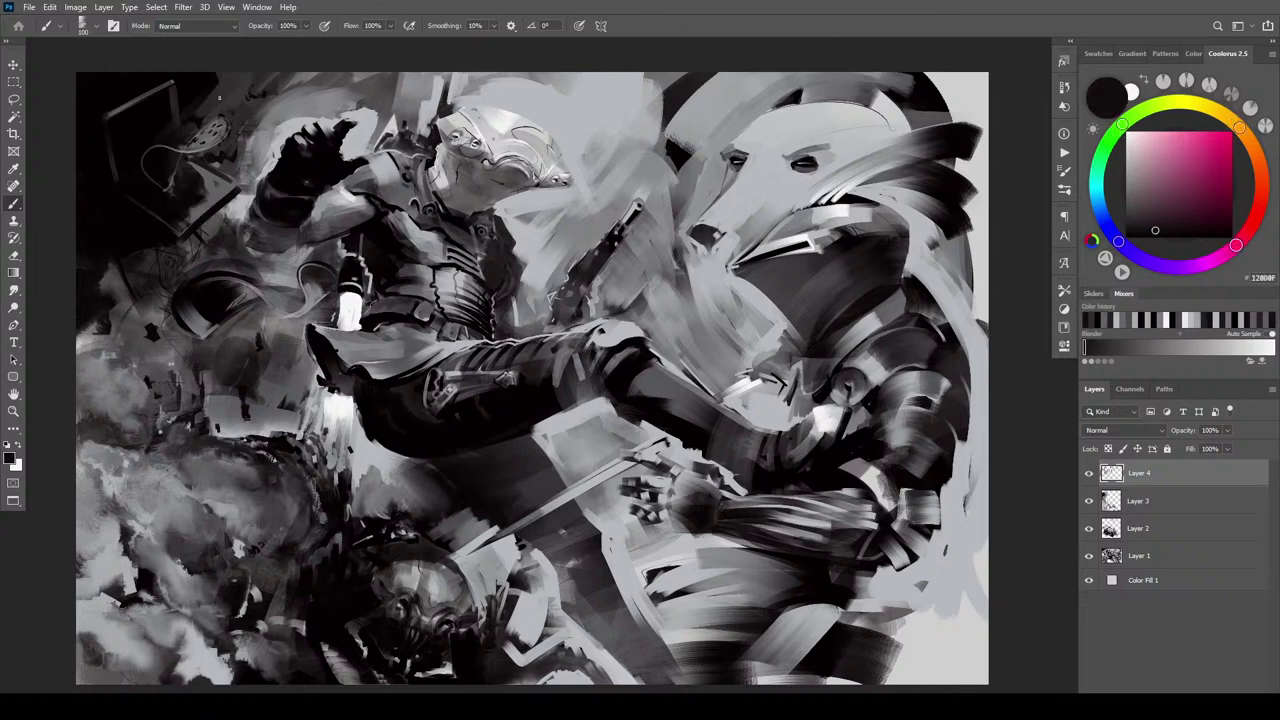
pyautogui.press('[')
pyautogui.press('[')
pyautogui.press('[')
# Darken the background below the frame with a near-black tone sampled inside it, using a 150 px brush
pyautogui.keyDown('alt'); pyautogui.click(153, 201); pyautogui.keyUp('alt')
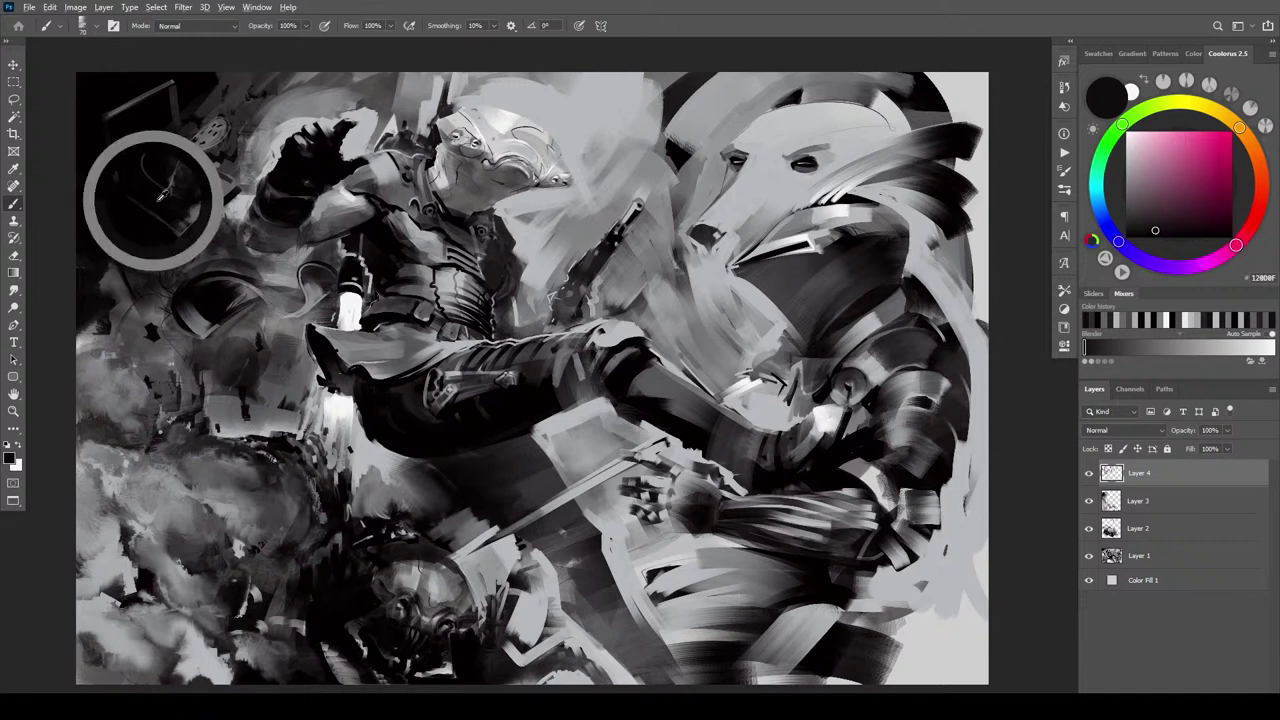
pyautogui.press(']')
pyautogui.press(']')
pyautogui.press(']')
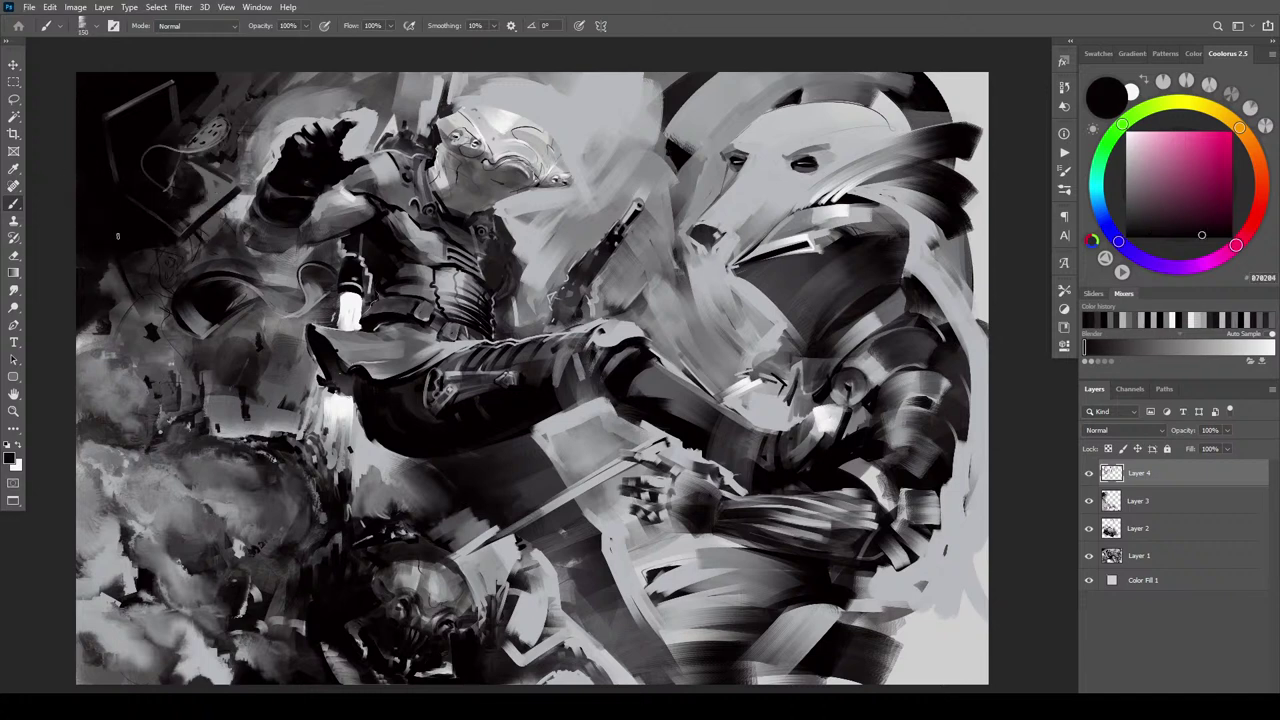
pyautogui.moveTo(115, 302)
pyautogui.mouseDown()
pyautogui.moveTo(165, 254)
pyautogui.moveTo(145, 268)
pyautogui.moveTo(157, 259)
pyautogui.moveTo(155, 300)
pyautogui.moveTo(171, 256)
pyautogui.mouseUp()
pyautogui.press(']')
# Outline a pointed shape below the frame's lower corner with a dark grey (#524F50) sampled nearby
pyautogui.keyDown('alt'); pyautogui.click(152, 279); pyautogui.keyUp('alt')
pyautogui.press('[')
pyautogui.press('[')
pyautogui.press('[')
pyautogui.press('[')
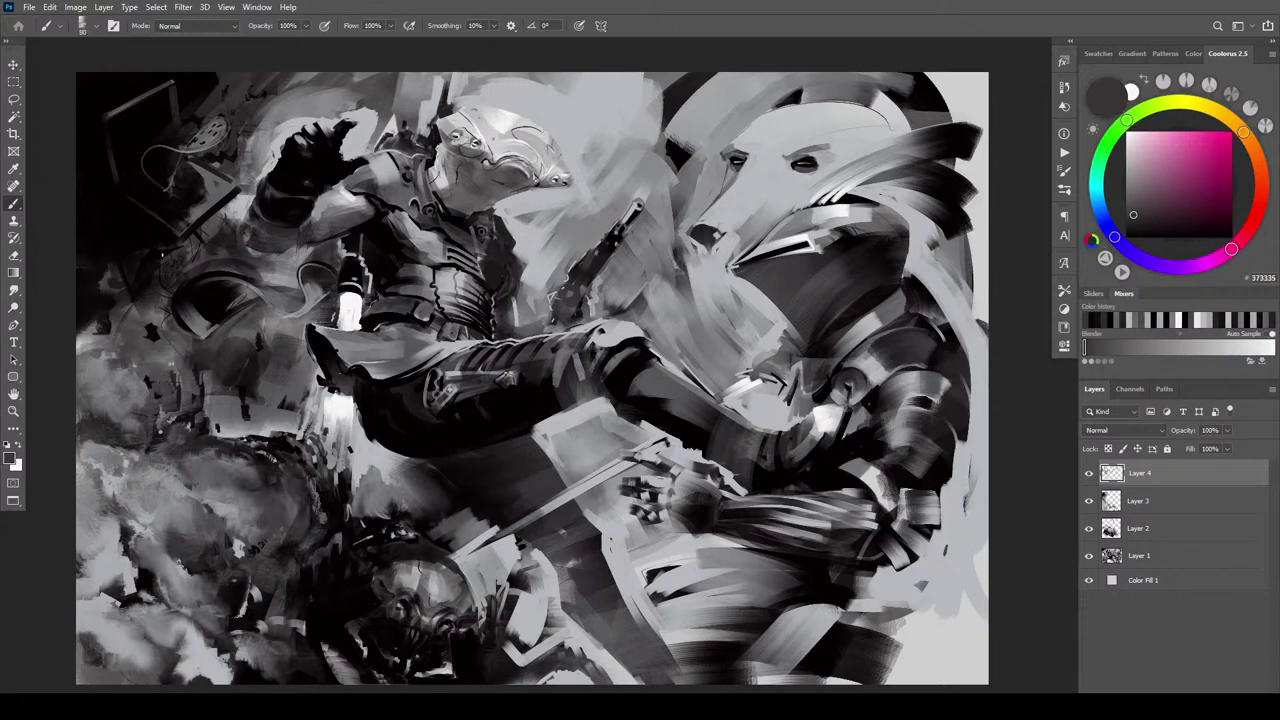
pyautogui.keyDown('alt'); pyautogui.click(143, 254); pyautogui.keyUp('alt')
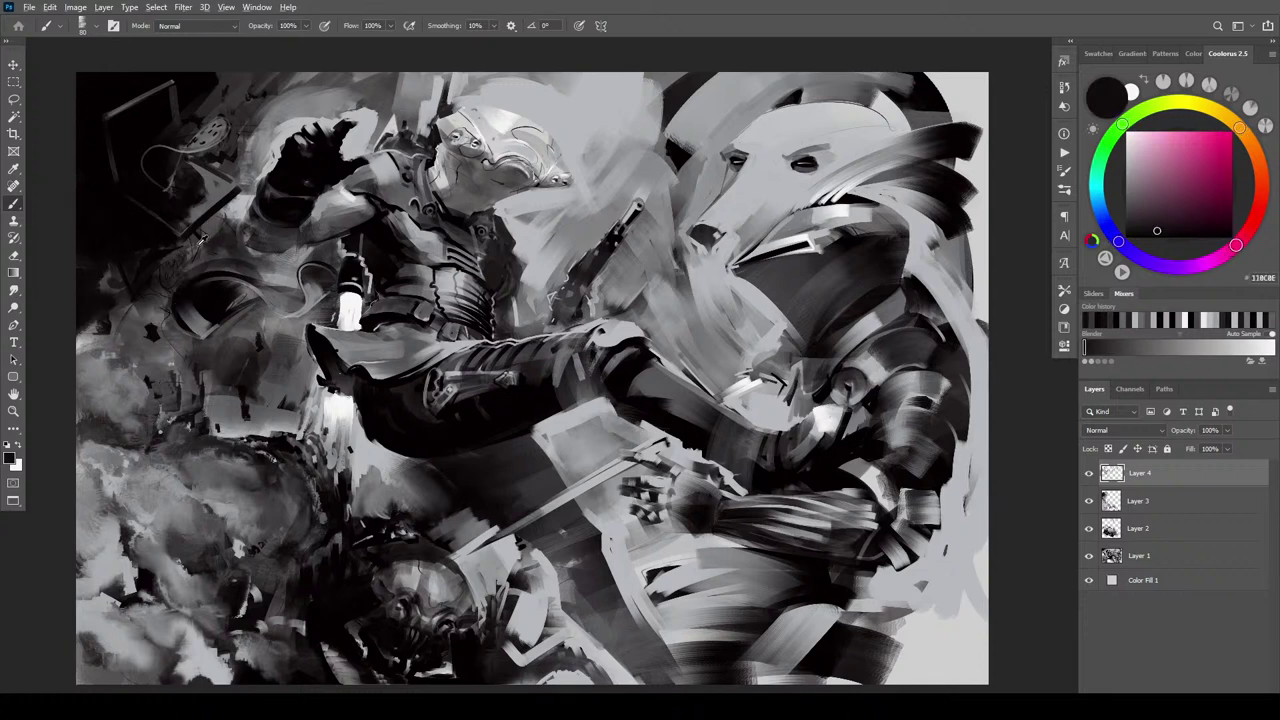
pyautogui.keyDown('alt'); pyautogui.click(194, 252); pyautogui.keyUp('alt')
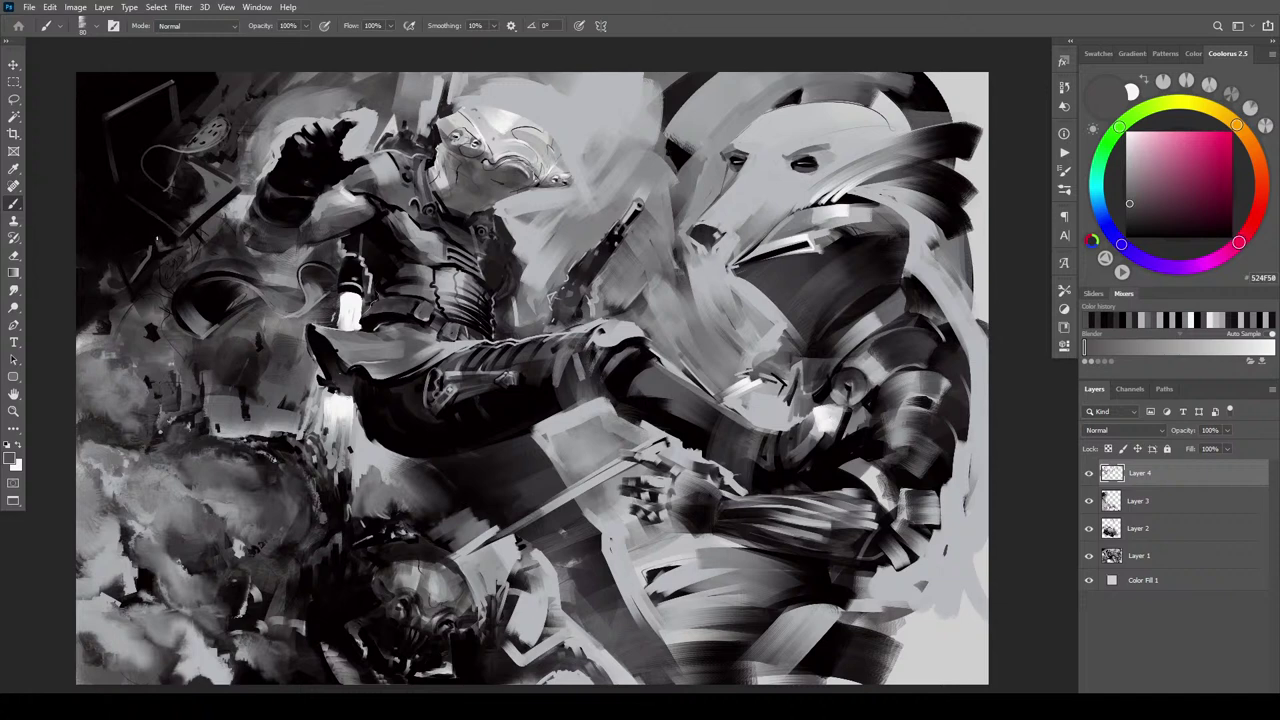
pyautogui.moveTo(150, 249)
pyautogui.mouseDown()
pyautogui.moveTo(168, 262)
pyautogui.moveTo(137, 302)
pyautogui.mouseUp()
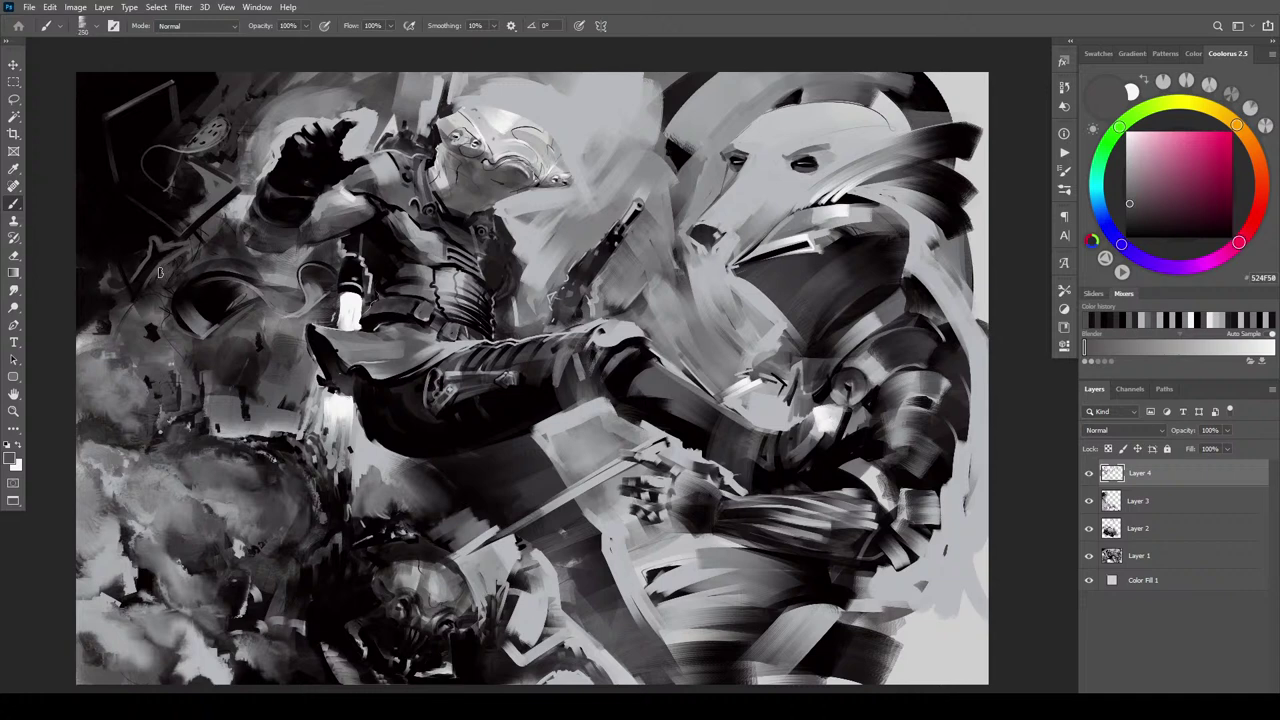
# Refine the pointed shape's edges against the frame's lower corner with near-black and dark grey tones sampled around it
pyautogui.keyDown('alt'); pyautogui.click(160, 251); pyautogui.keyUp('alt')
pyautogui.press('[')
pyautogui.press('[')
pyautogui.press('[')
pyautogui.press('[')
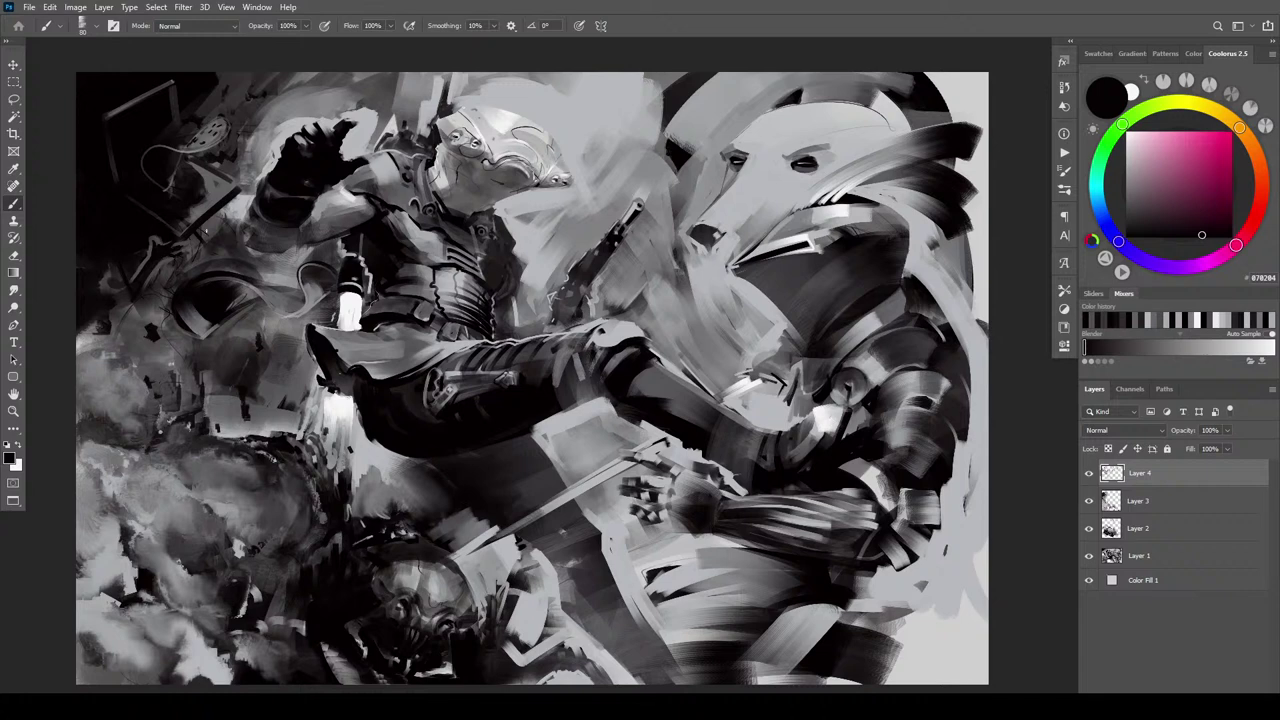
pyautogui.keyDown('alt'); pyautogui.click(190, 240); pyautogui.keyUp('alt')
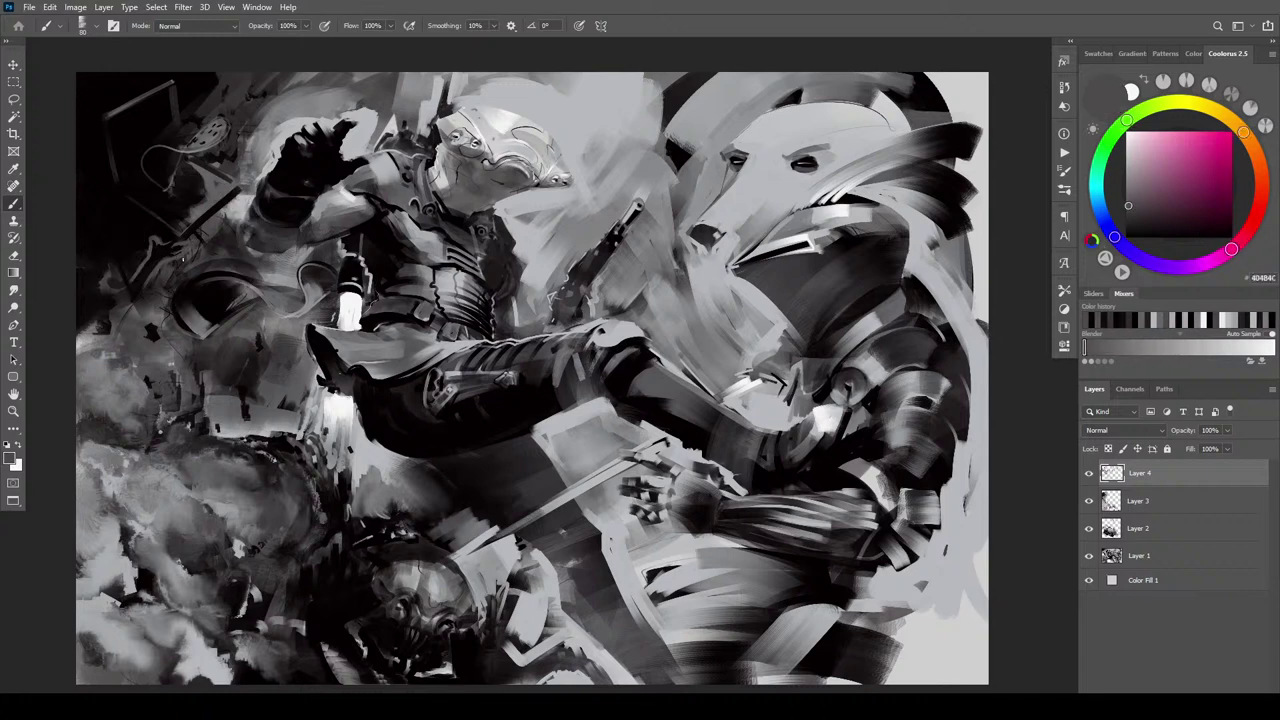
pyautogui.keyDown('alt'); pyautogui.click(177, 249); pyautogui.keyUp('alt')
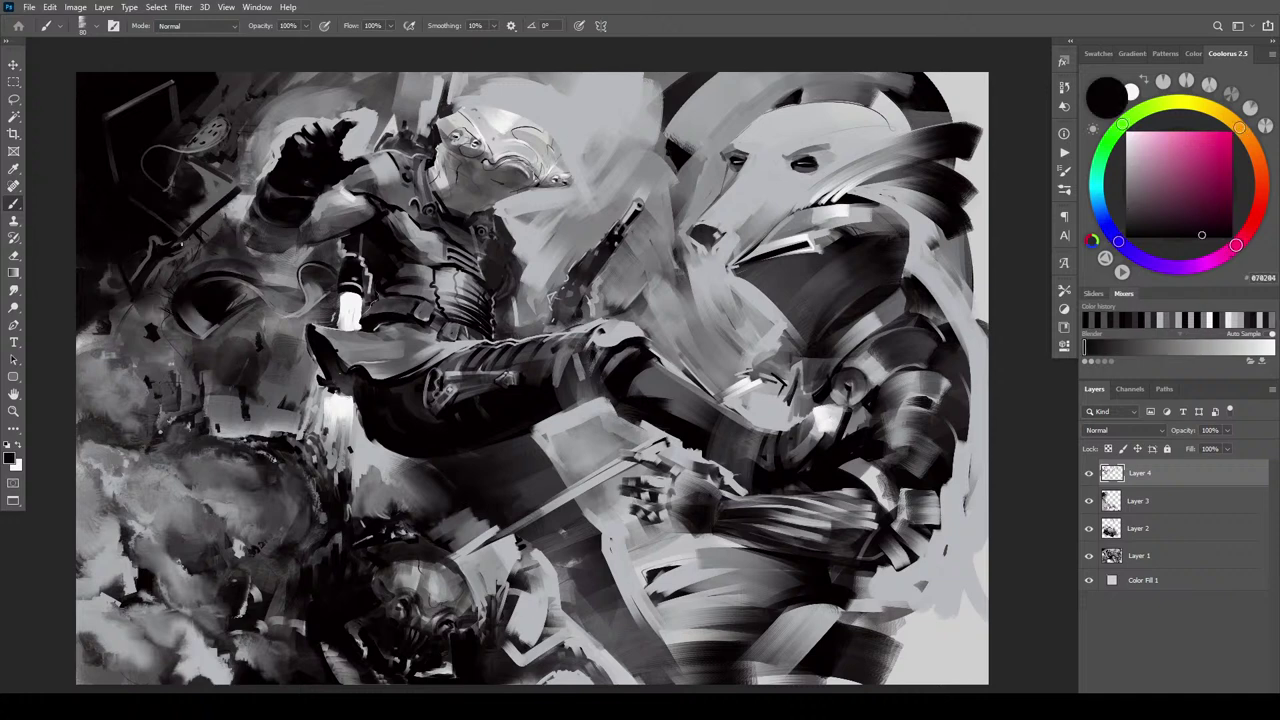
pyautogui.keyDown('alt'); pyautogui.click(176, 240); pyautogui.keyUp('alt')
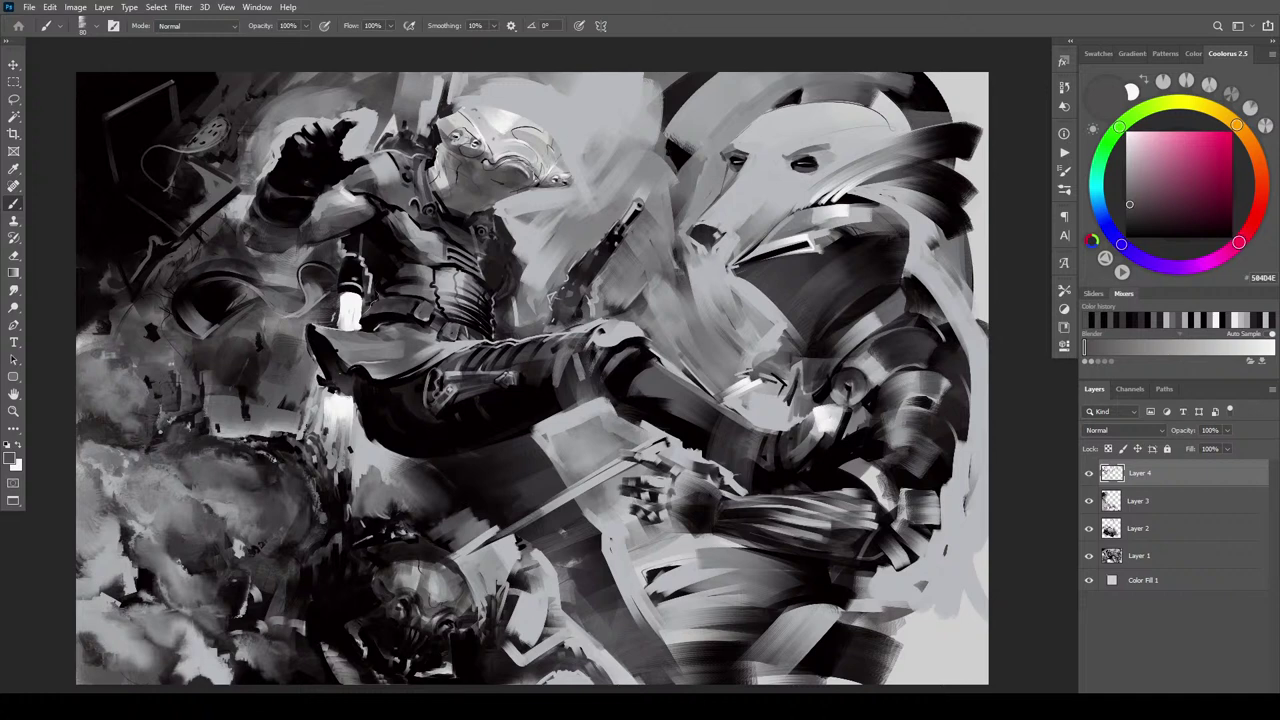
# Tone the area around the pointed shape with a sampled dark grey (#302C2E), varying the brush up to 500 px
pyautogui.press(']')
pyautogui.press(']')
pyautogui.press(']')
pyautogui.press(']')
pyautogui.press(']')
pyautogui.press('[')
pyautogui.press('[')
pyautogui.press('[')
pyautogui.press('[')
pyautogui.press('[')
pyautogui.press('[')
pyautogui.press('[')
pyautogui.press('[')
pyautogui.press('[')
pyautogui.press('[')
pyautogui.press('[')
pyautogui.press(']')
pyautogui.press(']')
pyautogui.press(']')
pyautogui.press(']')
pyautogui.press(']')
pyautogui.press(']')
pyautogui.press(']')
pyautogui.press(']')
pyautogui.press(']')
pyautogui.press(']')
pyautogui.keyDown('alt'); pyautogui.click(172, 248); pyautogui.keyUp('alt')
pyautogui.keyDown('alt'); pyautogui.click(172, 249); pyautogui.keyUp('alt')
pyautogui.press(']')
pyautogui.press(']')
pyautogui.press(']')
pyautogui.press(']')
pyautogui.press(']')
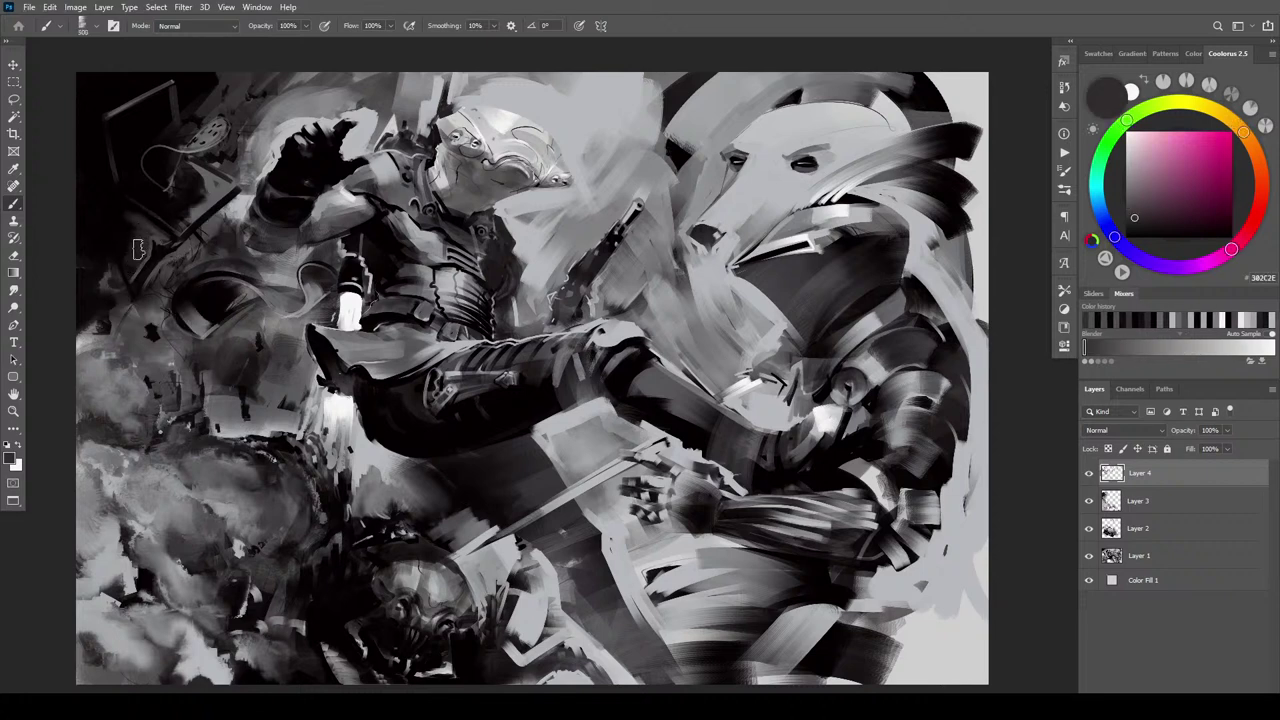
# Darken the background beside the pointed shape below the frame with a near-black tone sampled nearby, using a 200 px brush
pyautogui.press('[')
pyautogui.press('[')
pyautogui.press('[')
pyautogui.press('[')
pyautogui.press('[')
pyautogui.press(']')
pyautogui.press(']')
pyautogui.press(']')
pyautogui.press(']')
pyautogui.press(']')
pyautogui.press(']')
pyautogui.press('[')
pyautogui.press('[')
pyautogui.press('[')
pyautogui.press('[')
pyautogui.keyDown('alt'); pyautogui.click(142, 278); pyautogui.keyUp('alt')
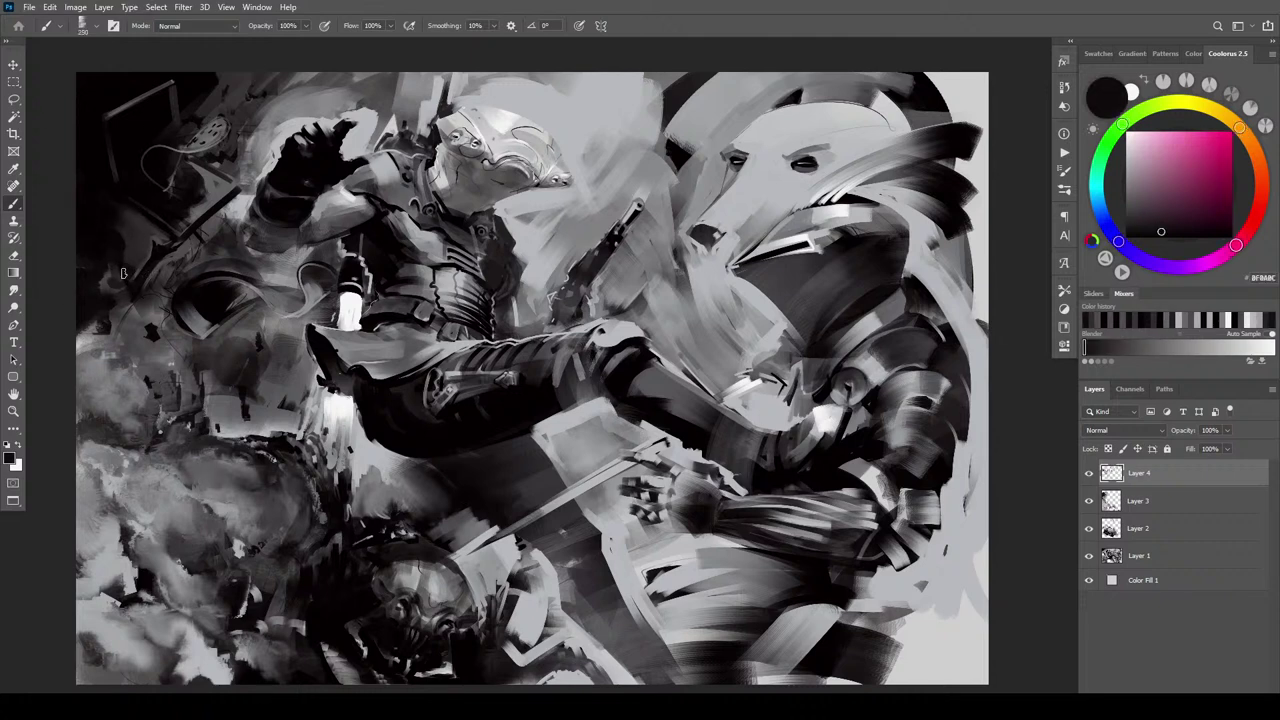
# Soften the dark area on the outer side of the pointed shape with a sampled dark grey (#272325)
pyautogui.press('[')
pyautogui.press('[')
pyautogui.press('[')
pyautogui.press('[')
pyautogui.press('[')
pyautogui.press('[')
pyautogui.press('[')
pyautogui.press('[')
pyautogui.press('[')
pyautogui.press('[')
pyautogui.press(']')
pyautogui.press(']')
pyautogui.press(']')
pyautogui.press(']')
pyautogui.press(']')
pyautogui.press(']')
pyautogui.press(']')
pyautogui.keyDown('alt'); pyautogui.click(131, 239); pyautogui.keyUp('alt')
pyautogui.press('[')
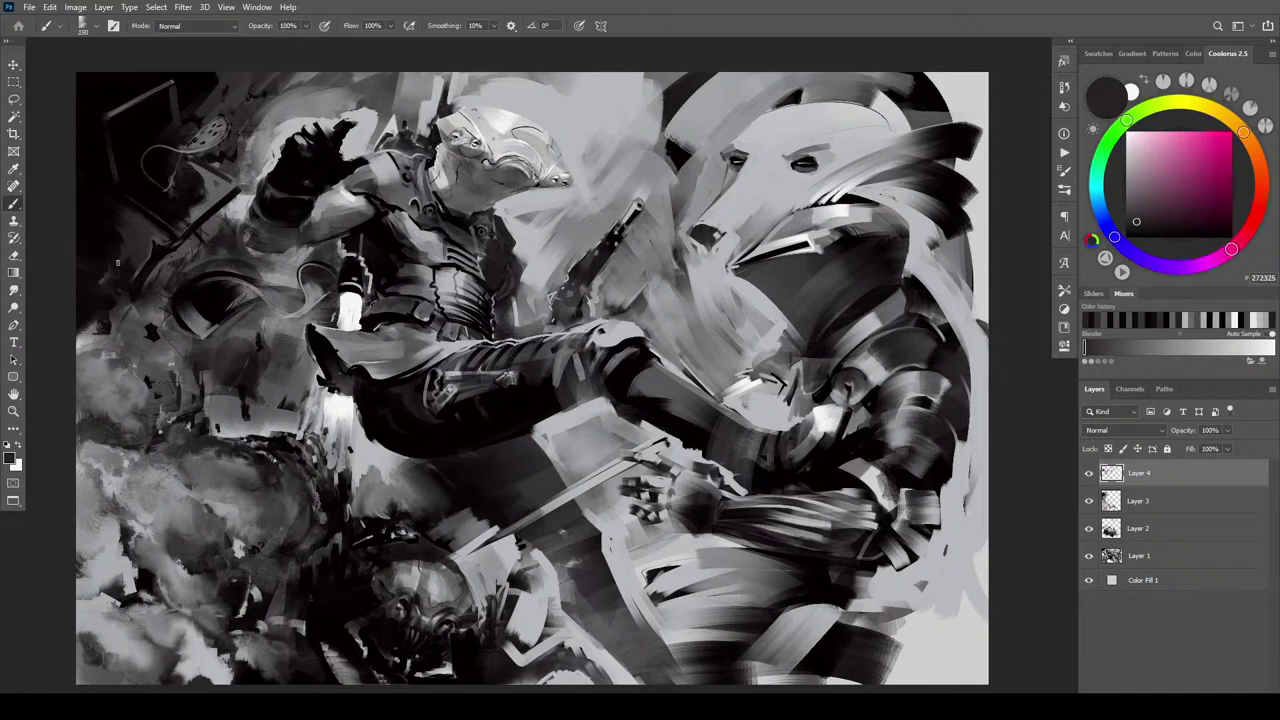
# Broaden the tone between the pointed shape and the canvas edge with a larger brush and a tone sampled there
pyautogui.keyDown('alt'); pyautogui.click(118, 244); pyautogui.keyUp('alt')
pyautogui.press(']')
pyautogui.press(']')
pyautogui.press(']')
pyautogui.press(']')
pyautogui.press(']')
pyautogui.press(']')
pyautogui.press('[')
# Refine the pointed shape's lower edge with near-black (#070204) and dark grey (#524F50) tones sampled around it, using a 150 px brush
pyautogui.keyDown('alt'); pyautogui.click(154, 254); pyautogui.keyUp('alt')
pyautogui.press('[')
pyautogui.press('[')
pyautogui.press('[')
pyautogui.press('[')
pyautogui.press('[')
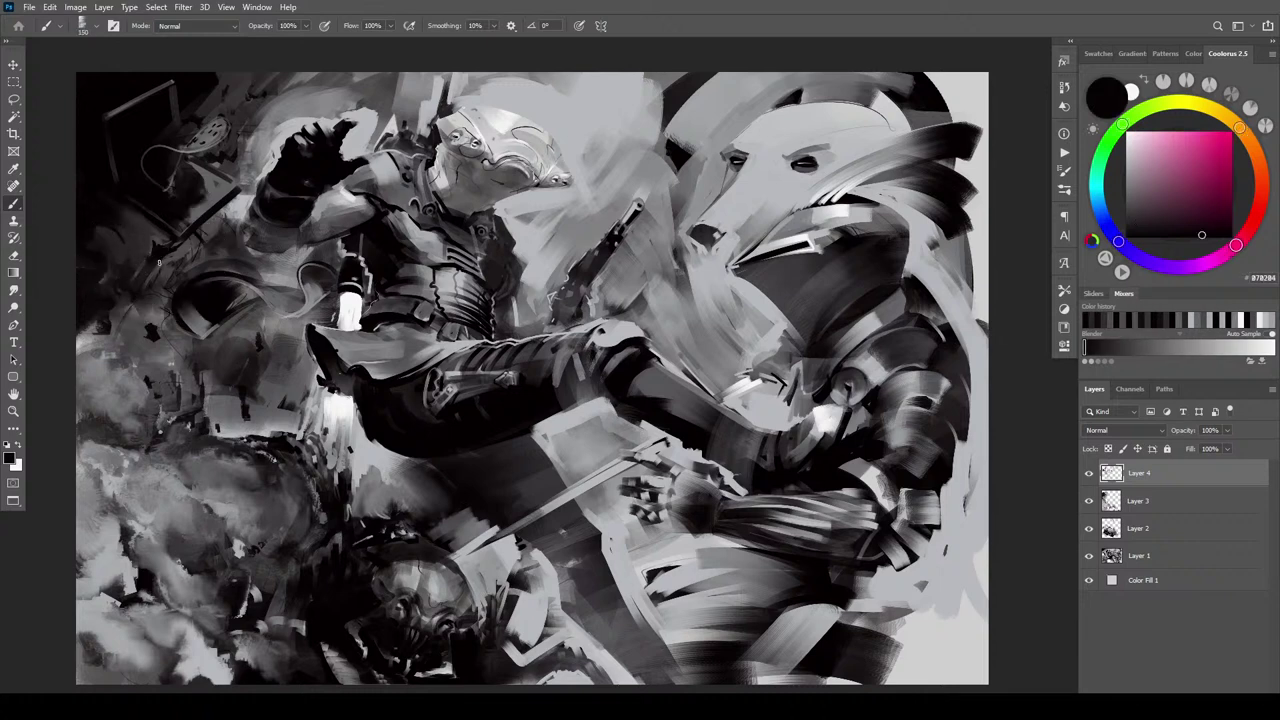
pyautogui.moveTo(150, 257); pyautogui.dragTo(133, 276)
pyautogui.keyDown('alt'); pyautogui.click(160, 263); pyautogui.keyUp('alt')
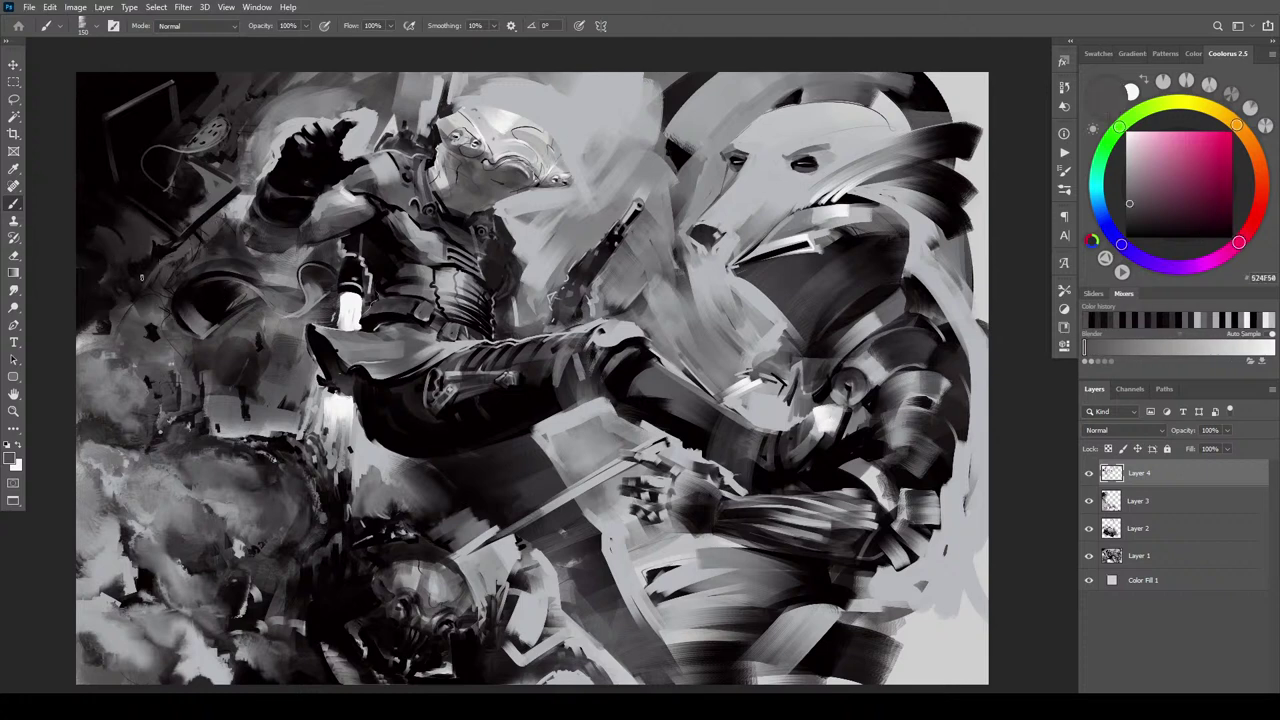
pyautogui.keyDown('alt'); pyautogui.click(137, 262); pyautogui.keyUp('alt')
pyautogui.press('[')
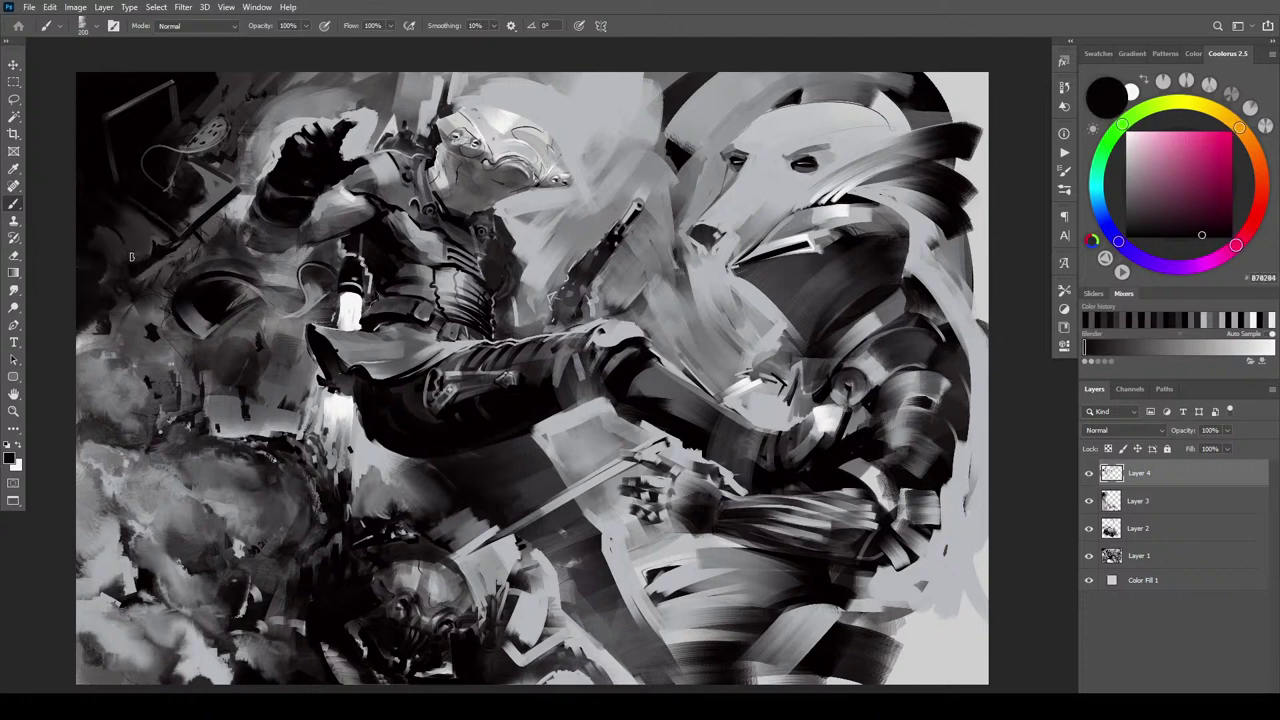
# Block in a small head-like shape near the canvas edge below the frame with sampled dark grey (#4C494B) and near-black, mostly at 100 px
pyautogui.keyDown('alt'); pyautogui.click(133, 315); pyautogui.keyUp('alt')
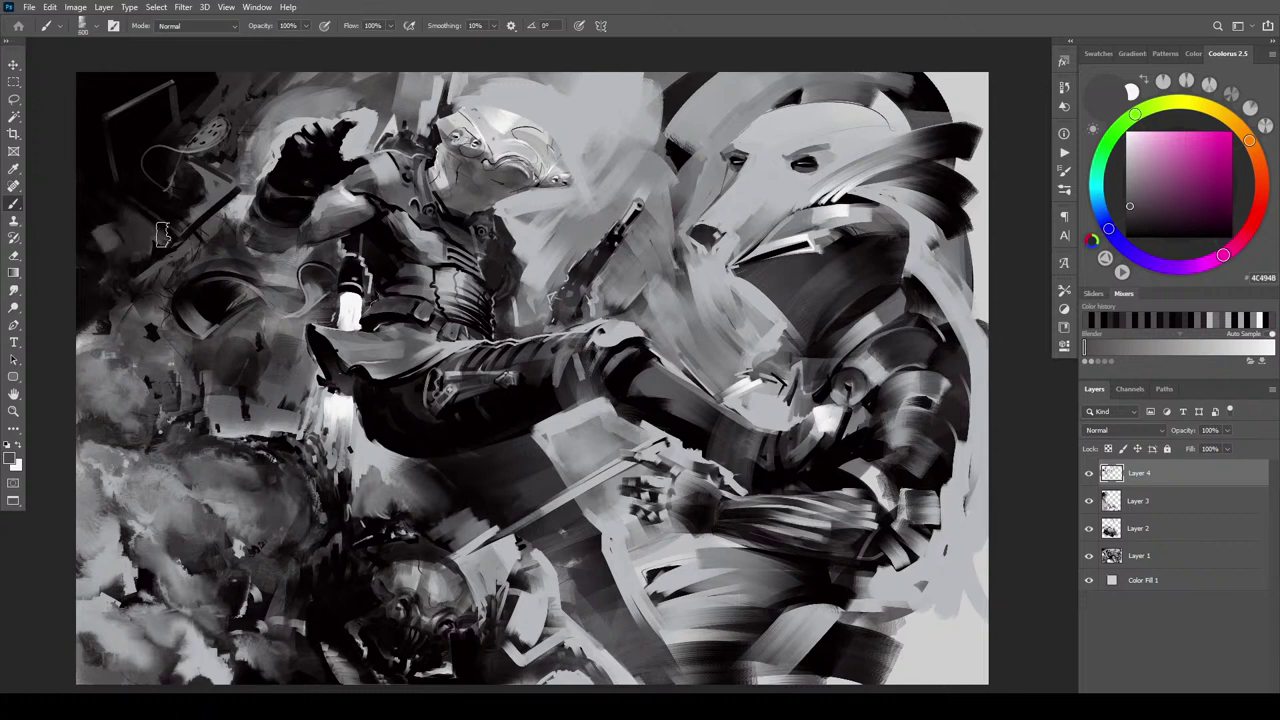
pyautogui.keyDown('alt'); pyautogui.click(129, 231); pyautogui.keyUp('alt')
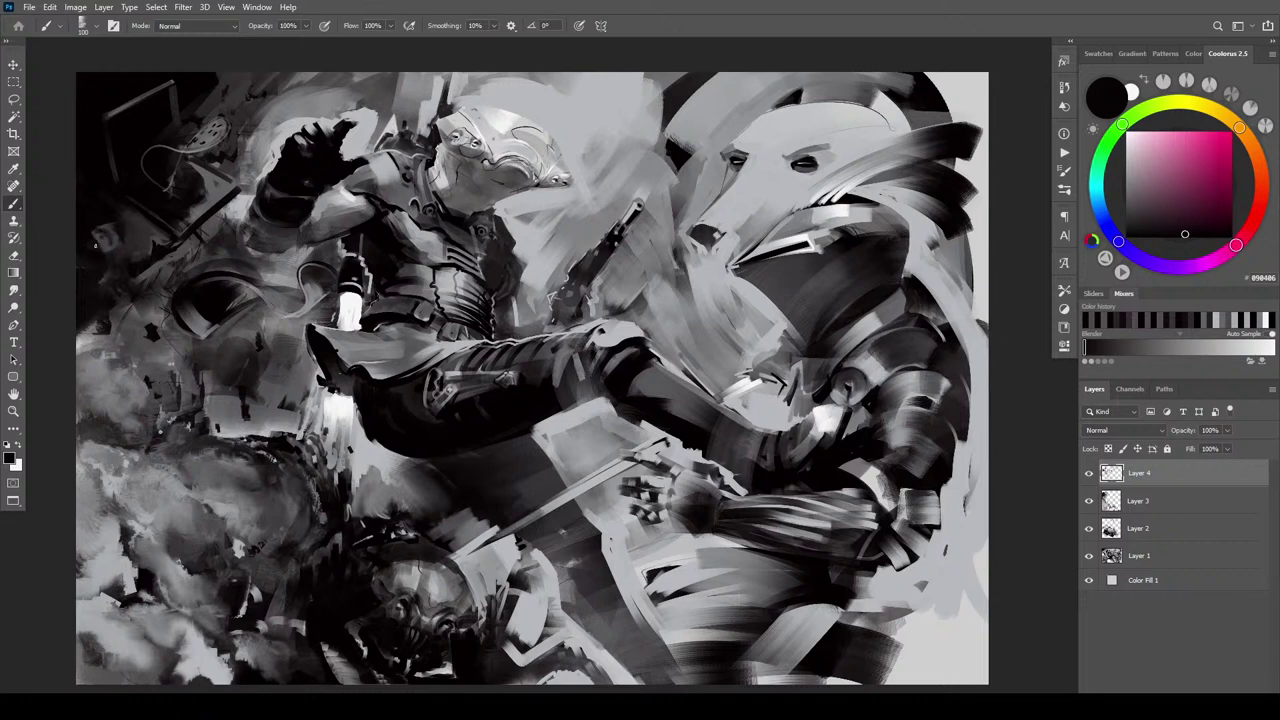
pyautogui.keyDown('alt'); pyautogui.click(103, 245); pyautogui.keyUp('alt')
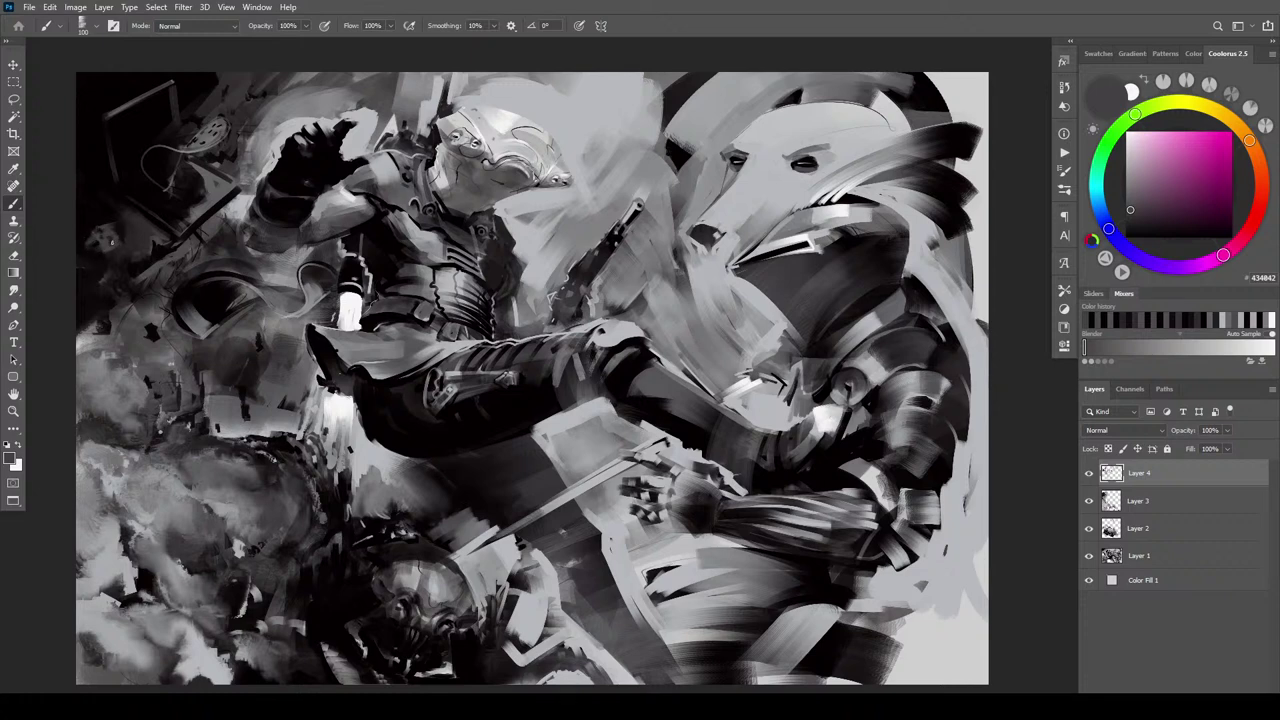
pyautogui.keyDown('alt'); pyautogui.click(100, 228); pyautogui.keyUp('alt')
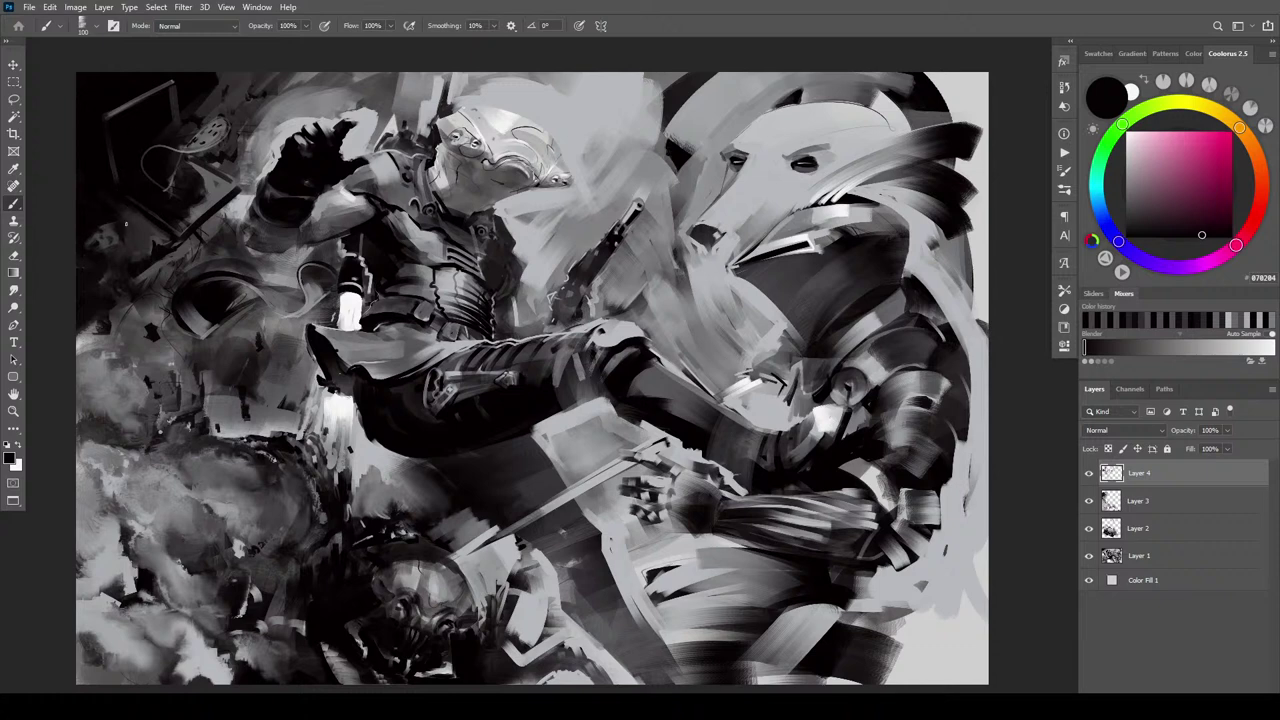
pyautogui.keyDown('alt'); pyautogui.click(124, 222); pyautogui.keyUp('alt')
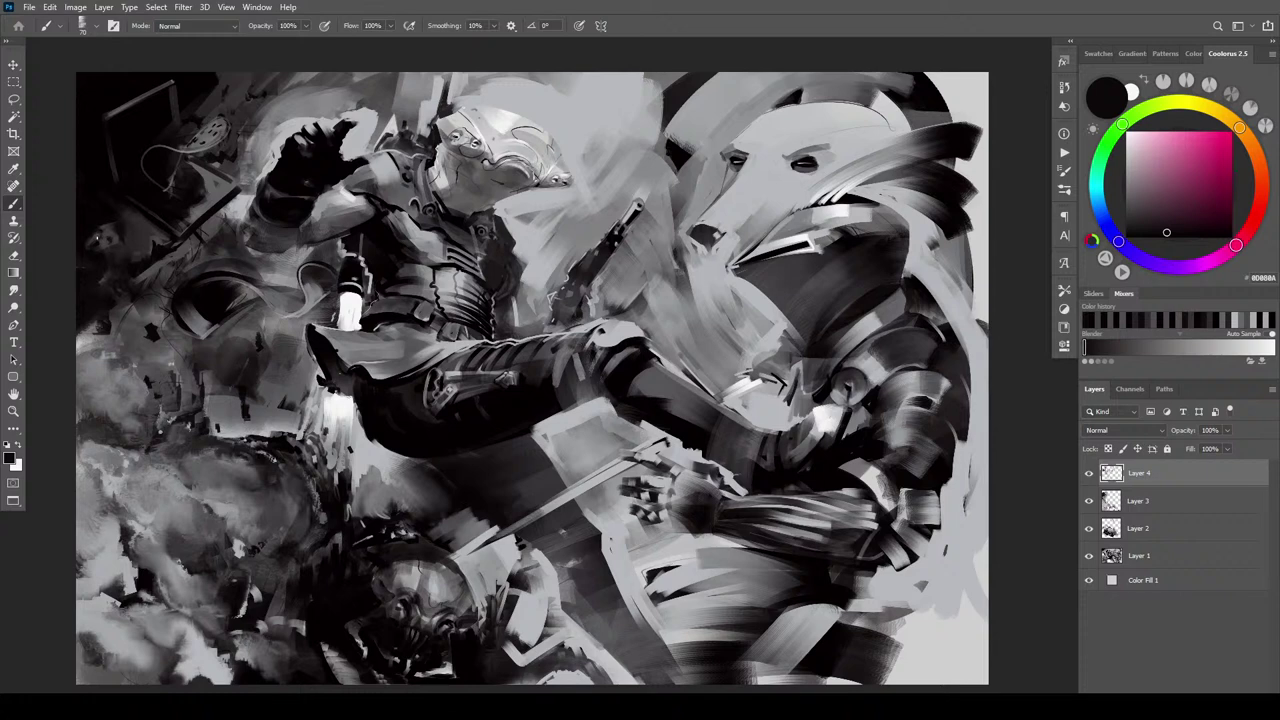
# Paint the inner features of the small head-like shape with sampled dark greys (#434042, #4A4749) and near-black, using a 70 px brush
pyautogui.keyDown('alt'); pyautogui.click(104, 240); pyautogui.keyUp('alt')
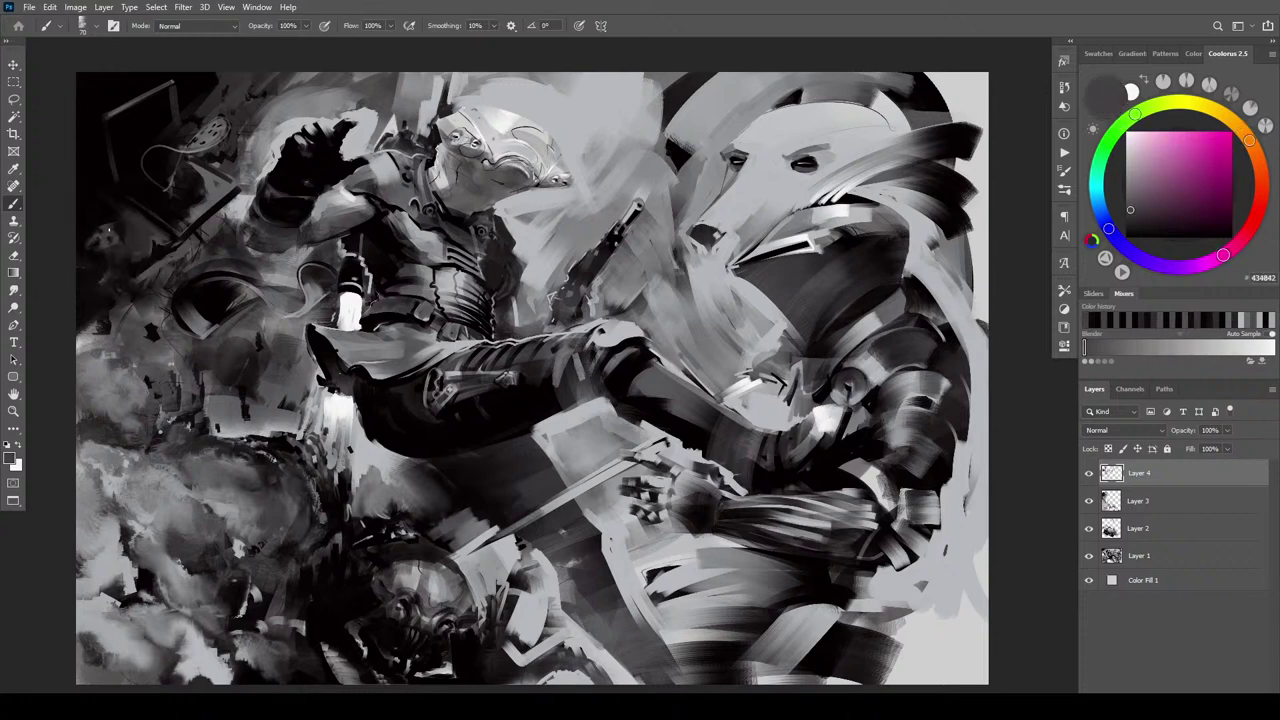
pyautogui.keyDown('alt'); pyautogui.click(100, 240); pyautogui.keyUp('alt')
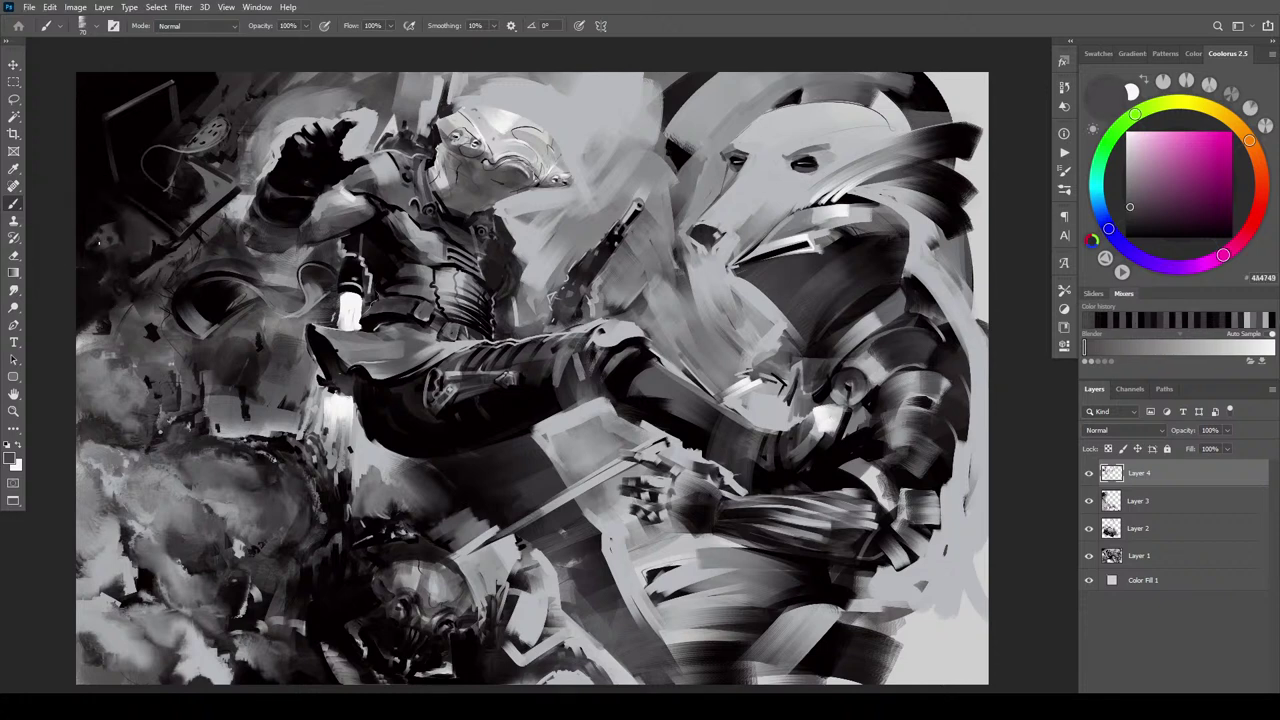
pyautogui.keyDown('alt'); pyautogui.click(95, 243); pyautogui.keyUp('alt')
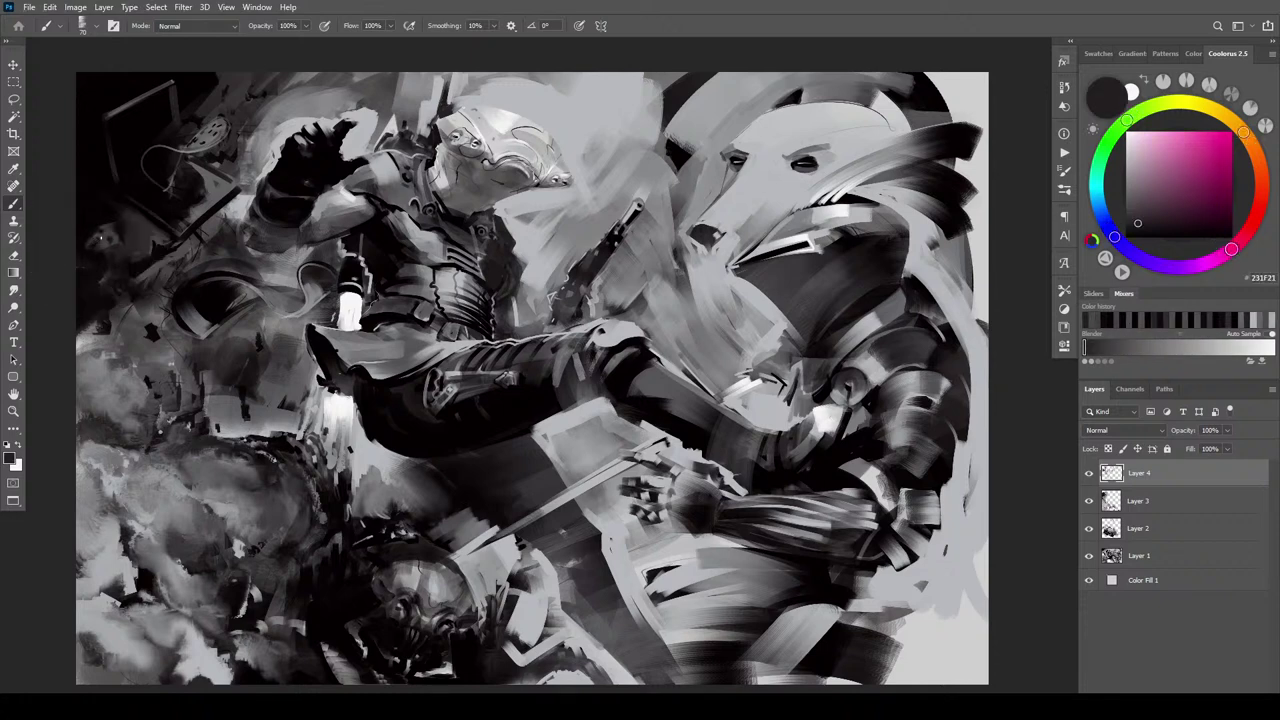
pyautogui.keyDown('alt'); pyautogui.click(94, 250); pyautogui.keyUp('alt')
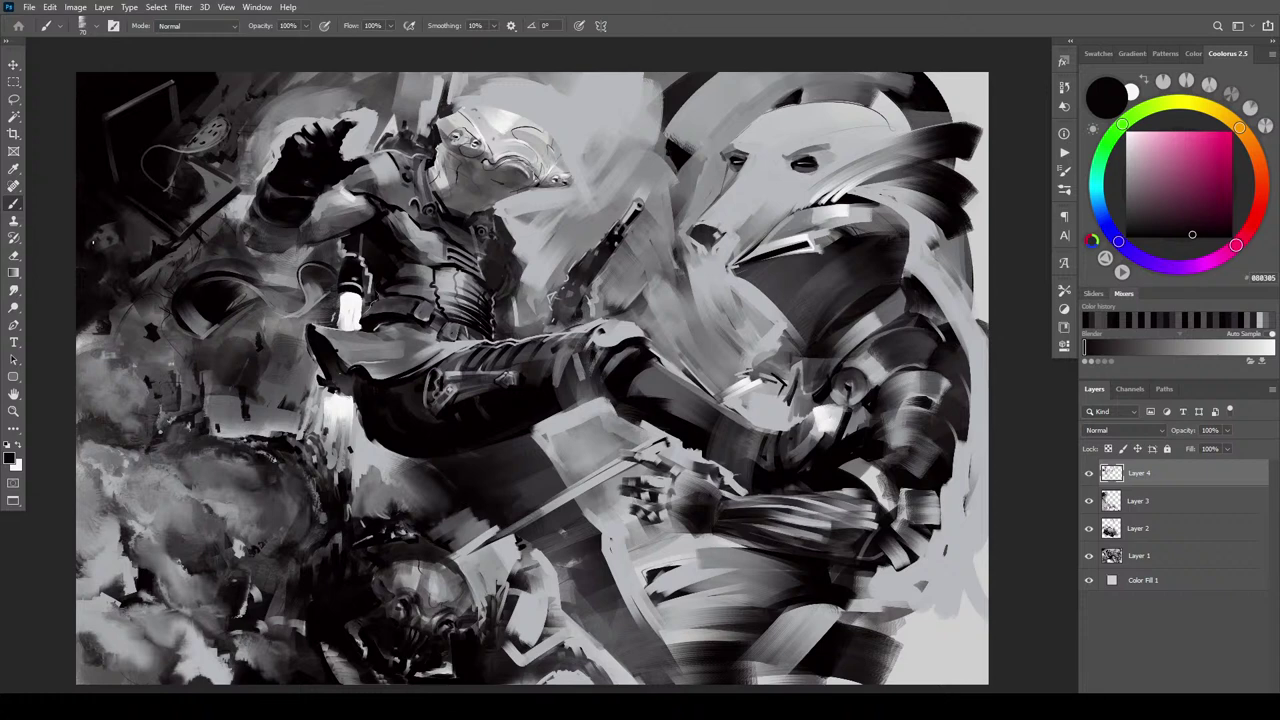
pyautogui.keyDown('alt'); pyautogui.click(98, 241); pyautogui.keyUp('alt')
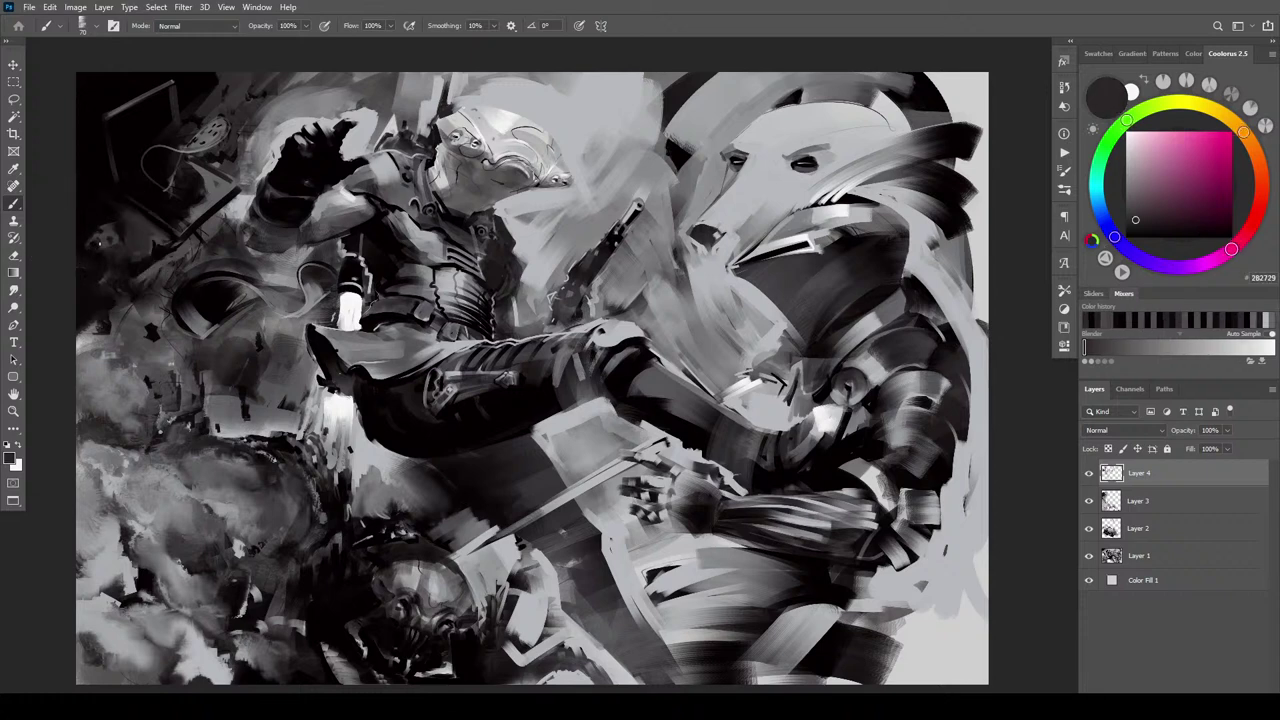
pyautogui.keyDown('alt'); pyautogui.click(99, 241); pyautogui.keyUp('alt')
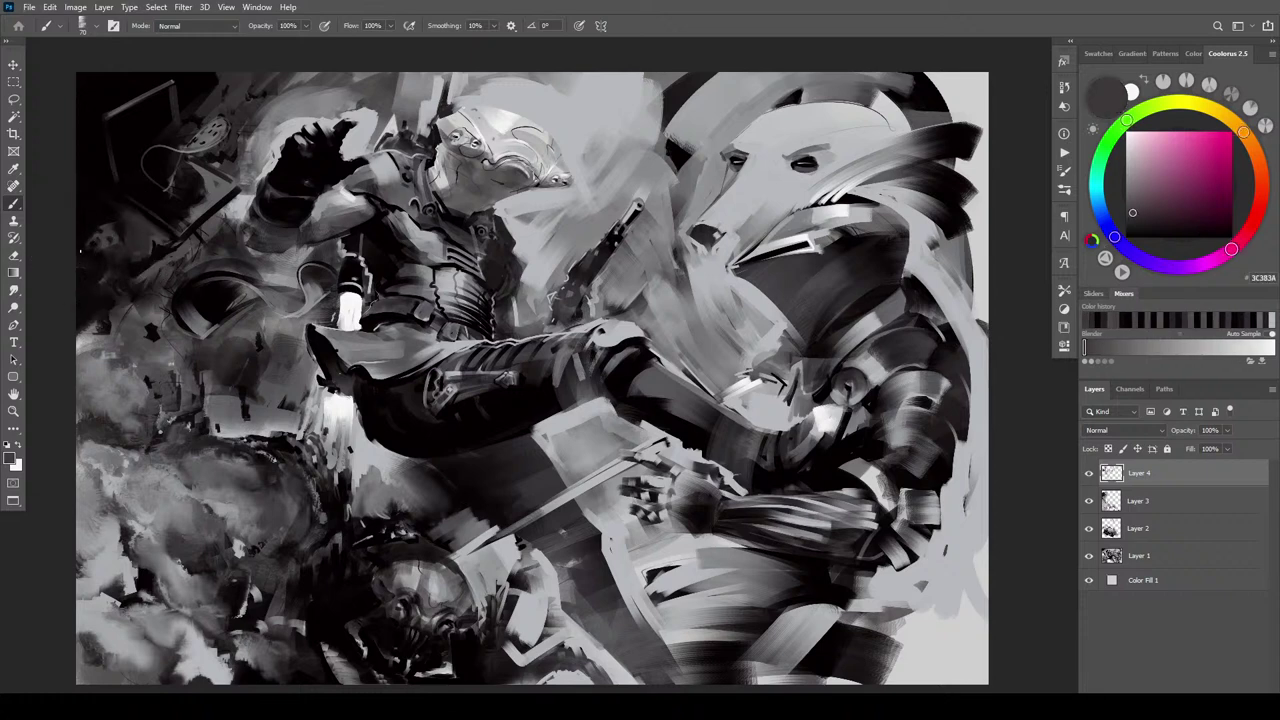
# Adjust the light and shadow across the head-like shape's upper part with dark grey (#423F41) and near-black (#070204) sampled on it
pyautogui.keyDown('alt'); pyautogui.click(98, 241); pyautogui.keyUp('alt')
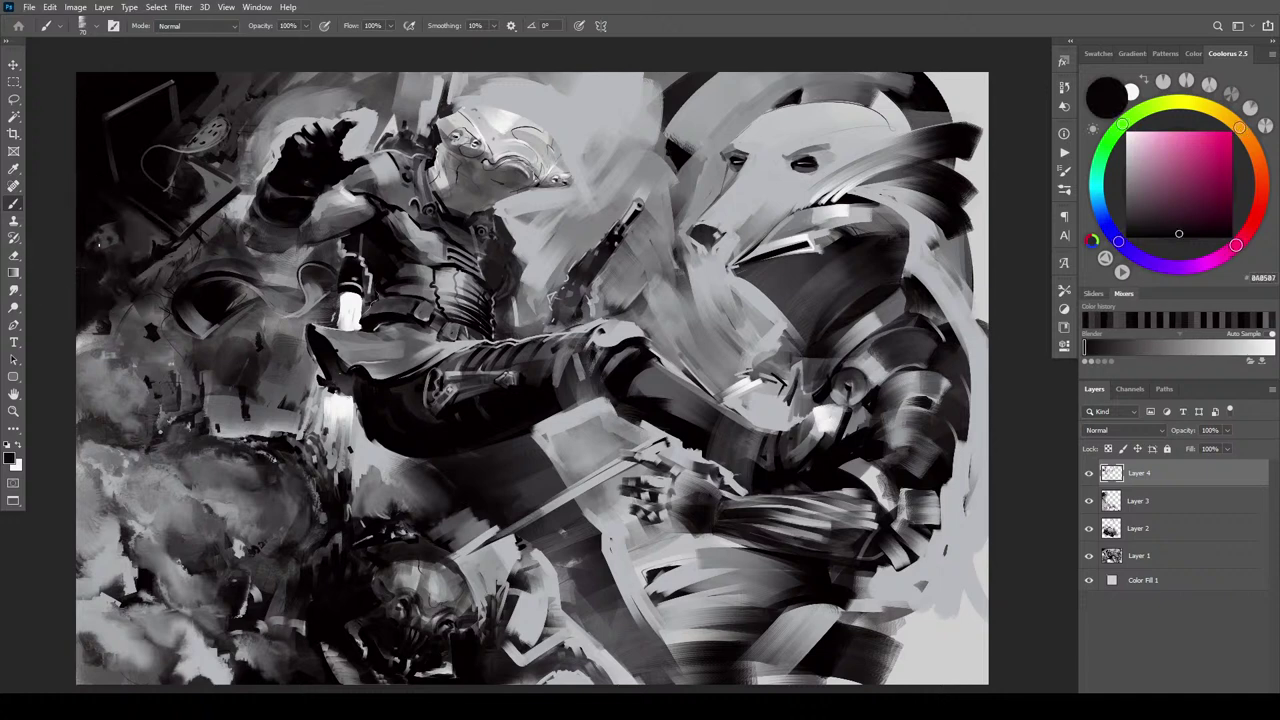
pyautogui.keyDown('alt'); pyautogui.click(100, 237); pyautogui.keyUp('alt')
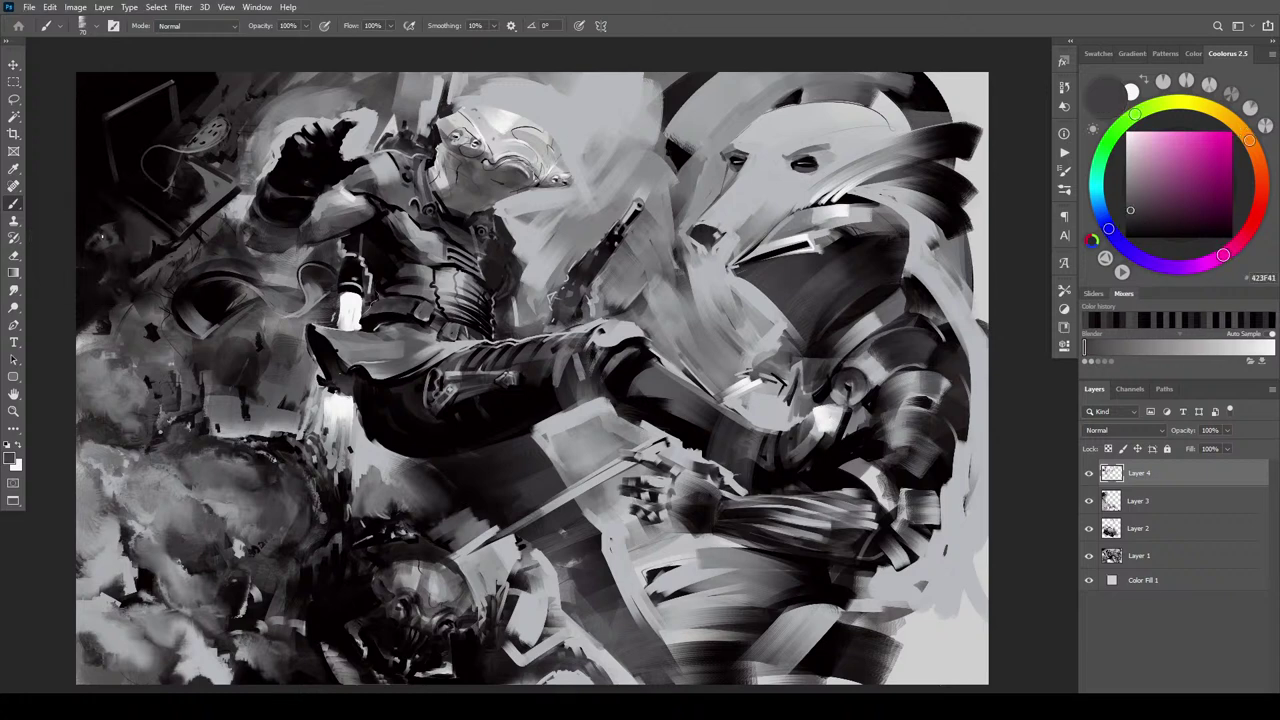
pyautogui.keyDown('alt'); pyautogui.click(101, 229); pyautogui.keyUp('alt')
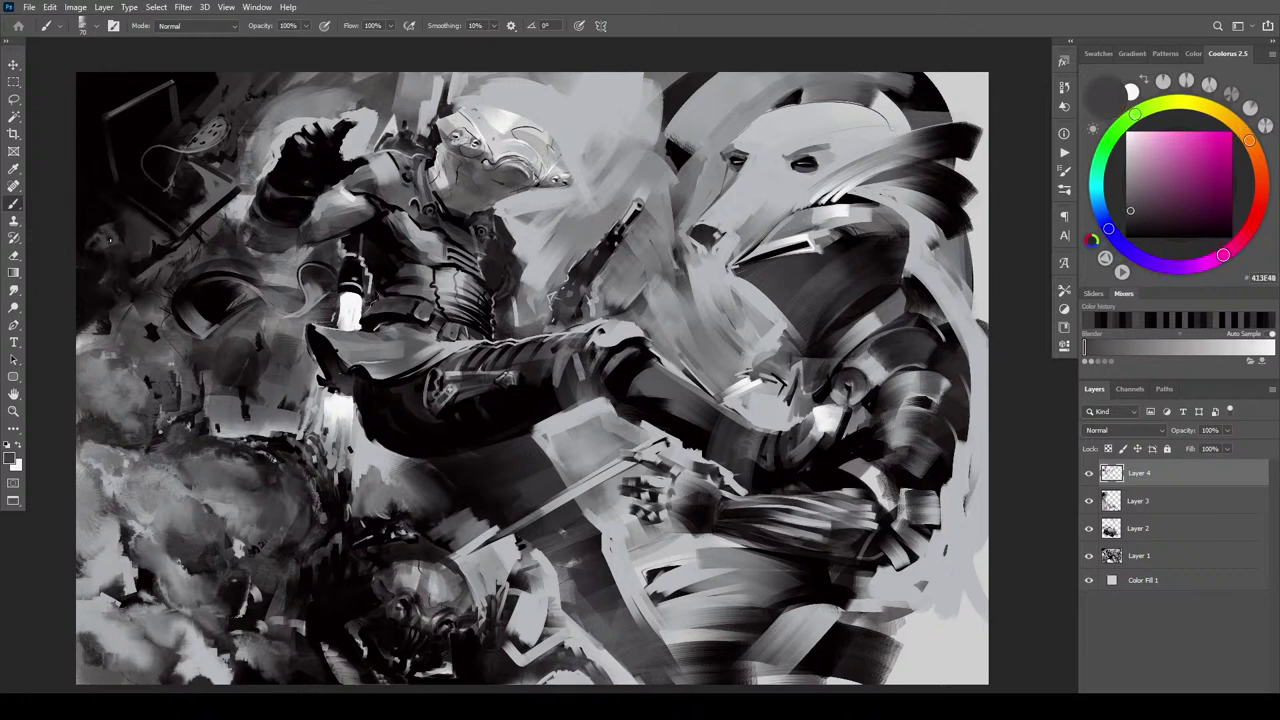
pyautogui.keyDown('alt'); pyautogui.click(106, 222); pyautogui.keyUp('alt')
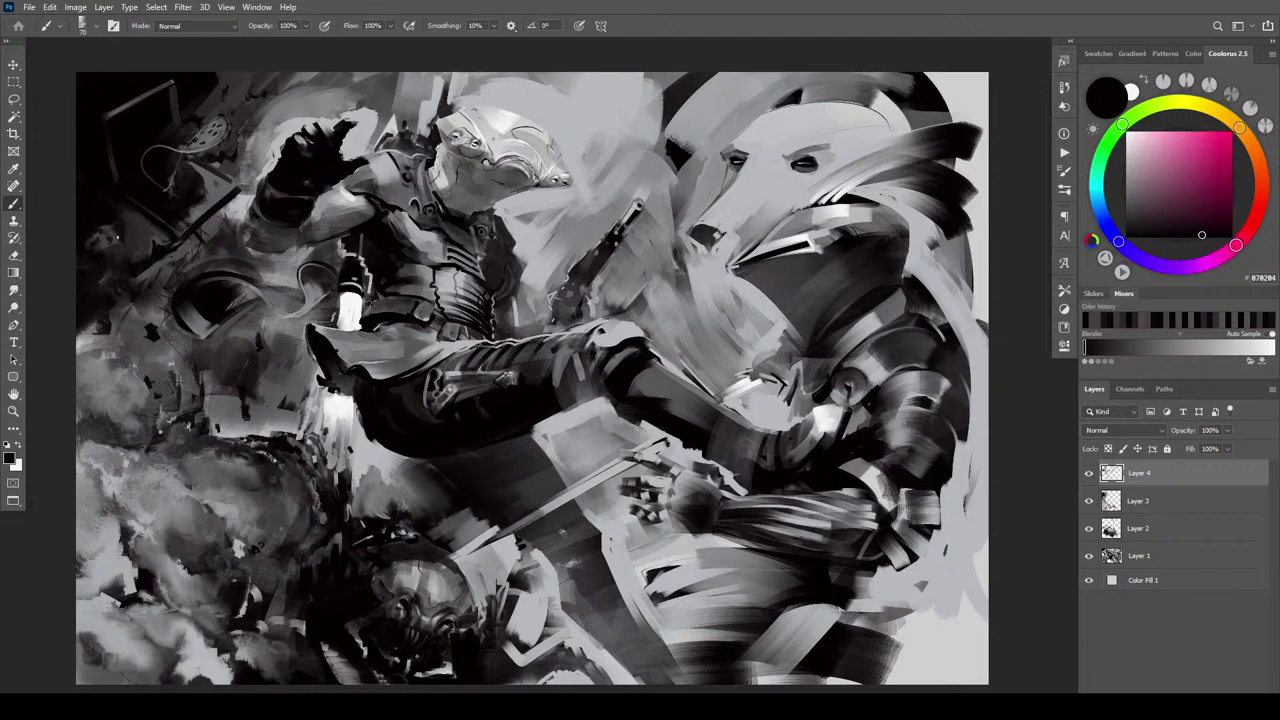
# Shape the side of the small head facing the pointed shape with sampled dark greys (#403D3F, #2E2A2C, #3B383A) and near-black
pyautogui.keyDown('alt'); pyautogui.click(113, 242); pyautogui.keyUp('alt')
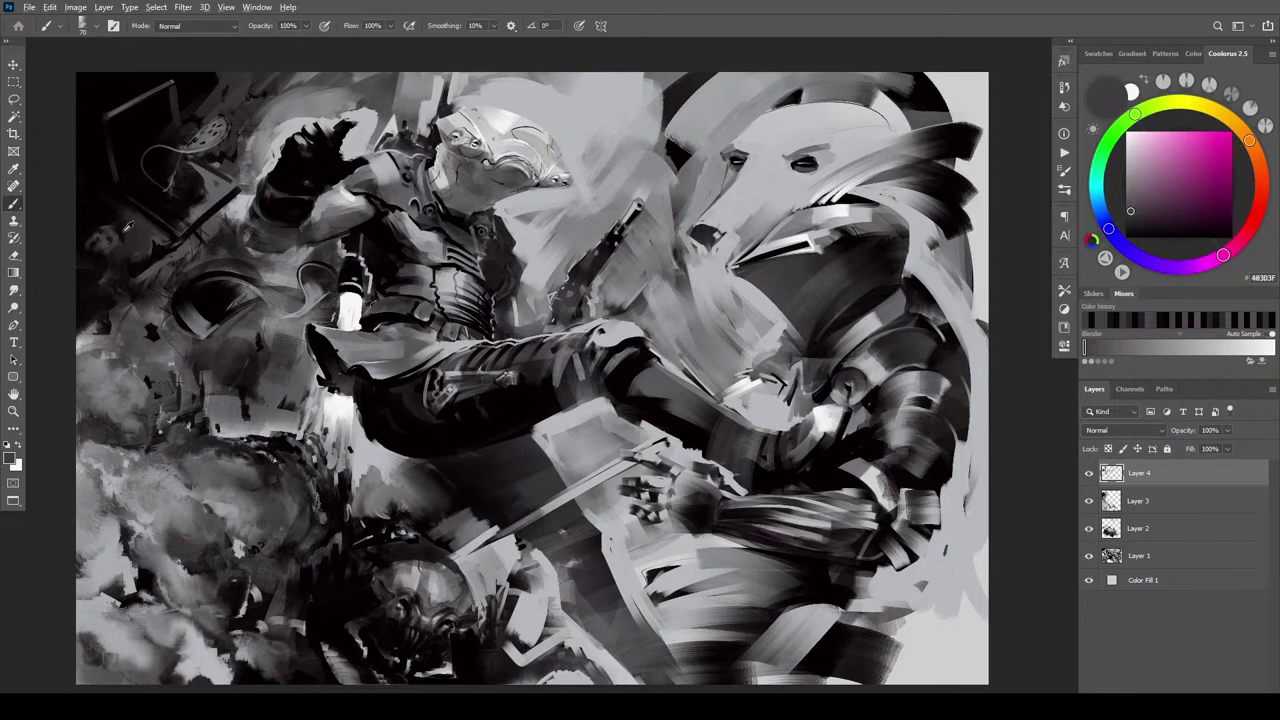
pyautogui.keyDown('alt'); pyautogui.click(114, 229); pyautogui.keyUp('alt')
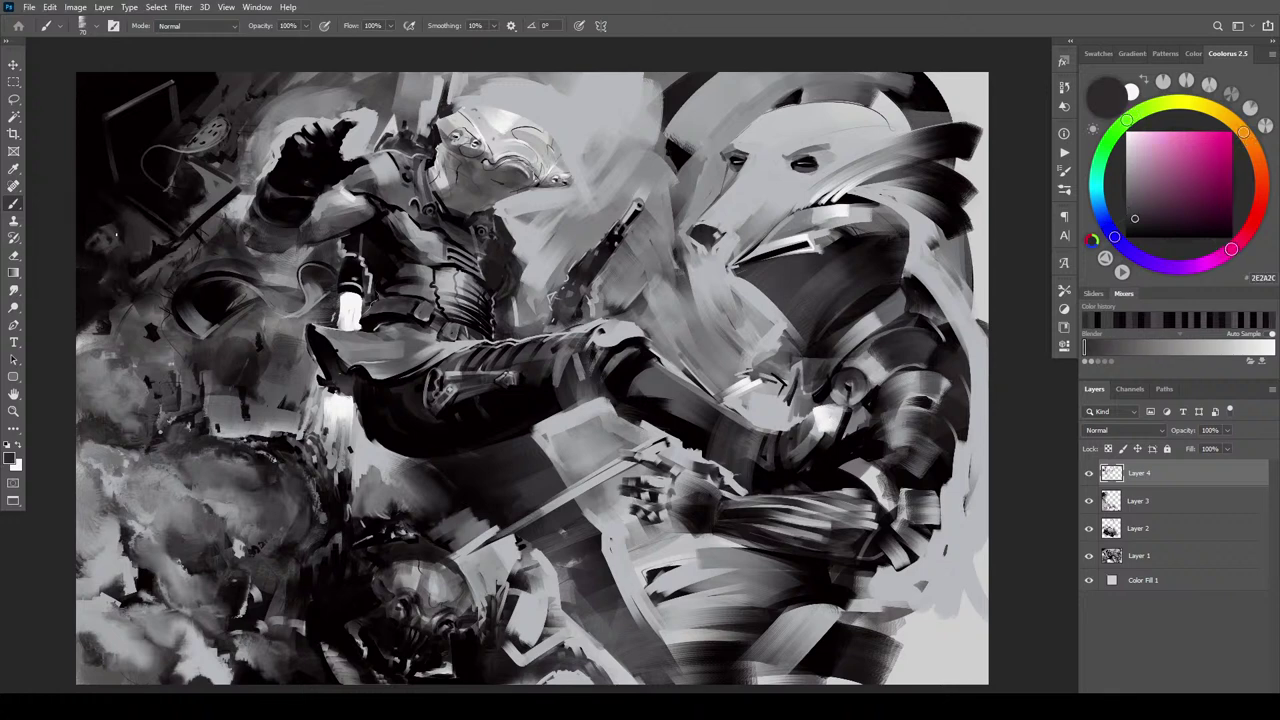
pyautogui.keyDown('alt'); pyautogui.click(112, 229); pyautogui.keyUp('alt')
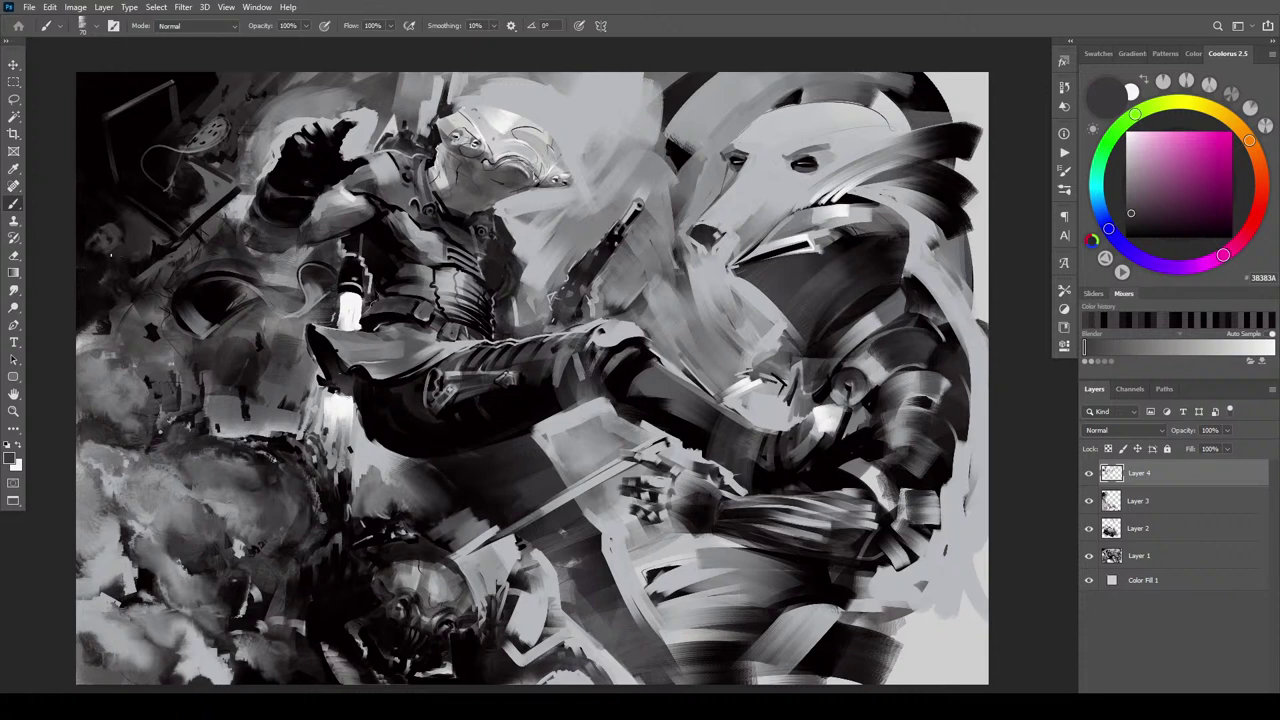
pyautogui.keyDown('alt'); pyautogui.click(116, 240); pyautogui.keyUp('alt')
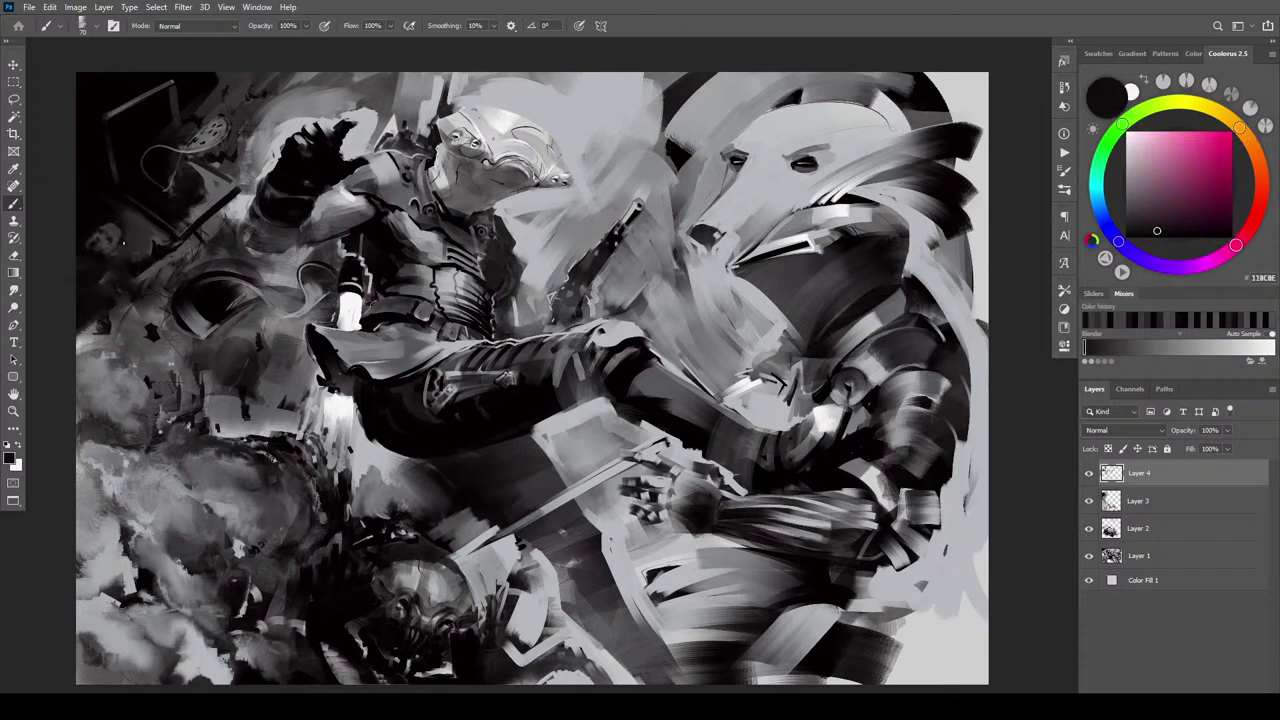
# Touch up the small head with a 45 px brush in dark grey (#434042), undo the last stroke and resample a near-black tone
pyautogui.press(']')
pyautogui.press('[')
pyautogui.press('[')
pyautogui.press('[')
pyautogui.press('[')
pyautogui.press('[')
pyautogui.press('[')
pyautogui.press('[')
pyautogui.press('[')
pyautogui.keyDown('alt'); pyautogui.click(108, 240); pyautogui.keyUp('alt')
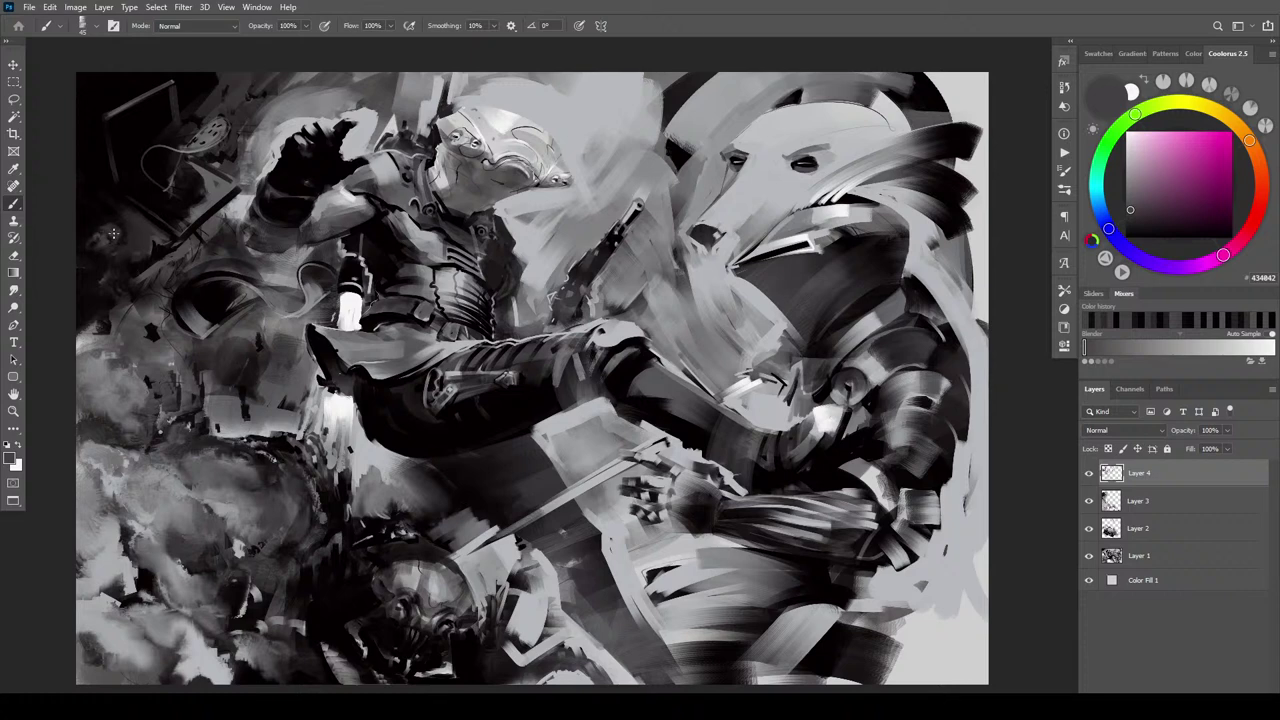
pyautogui.hotkey('ctrl', 'z')
pyautogui.keyDown('alt'); pyautogui.click(89, 235); pyautogui.keyUp('alt')
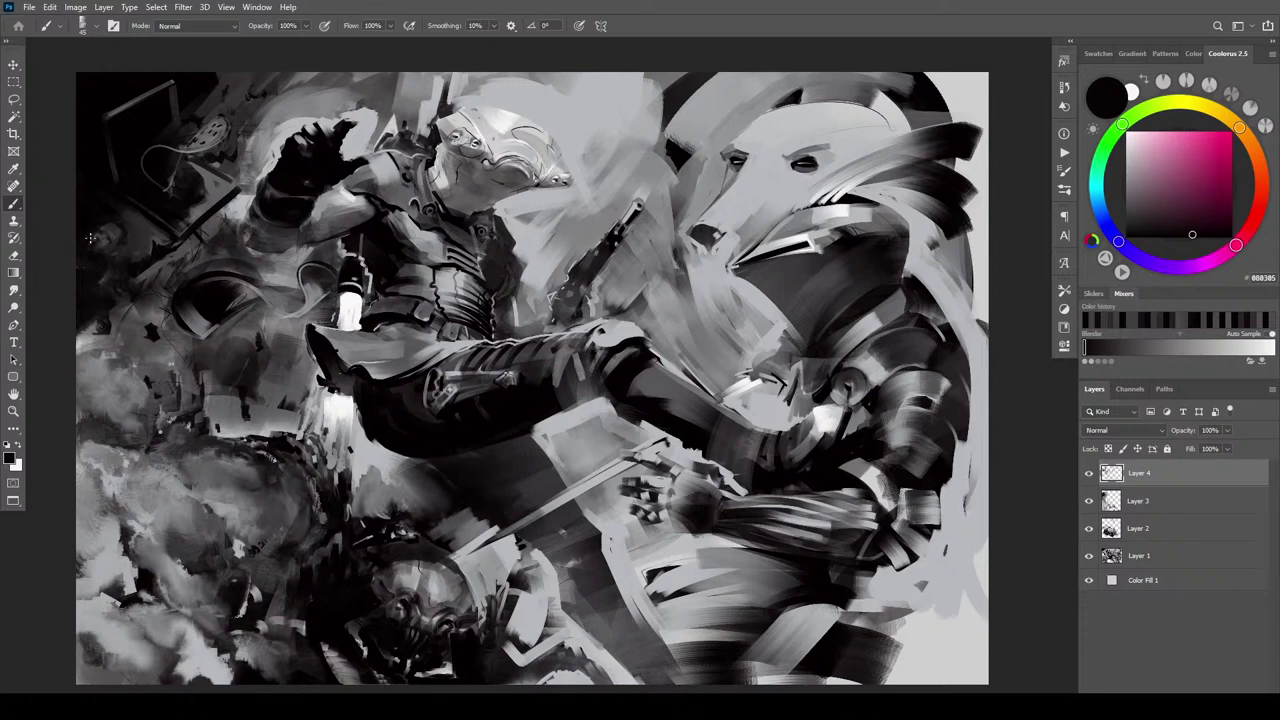
# Refine the outer edge of the small head with dark grey (#4A4749) and near-black tones sampled from it
pyautogui.keyDown('alt'); pyautogui.click(96, 241); pyautogui.keyUp('alt')
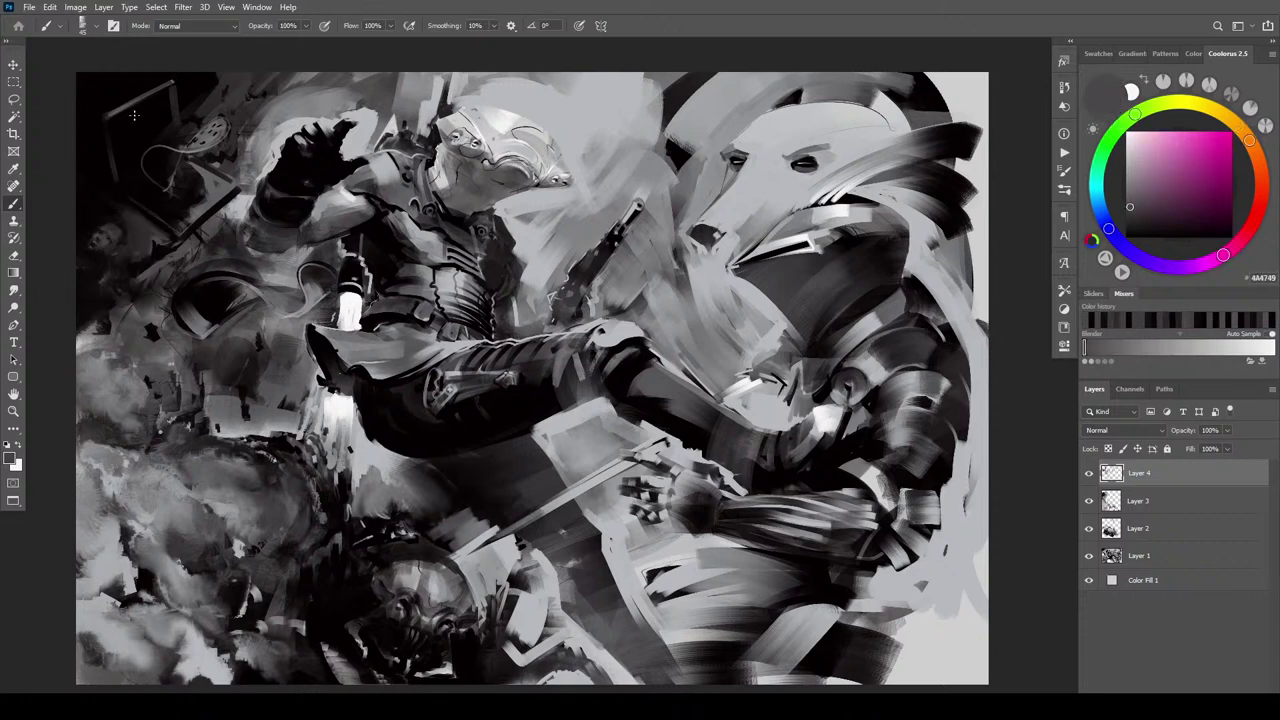
pyautogui.keyDown('alt'); pyautogui.click(90, 240); pyautogui.keyUp('alt')
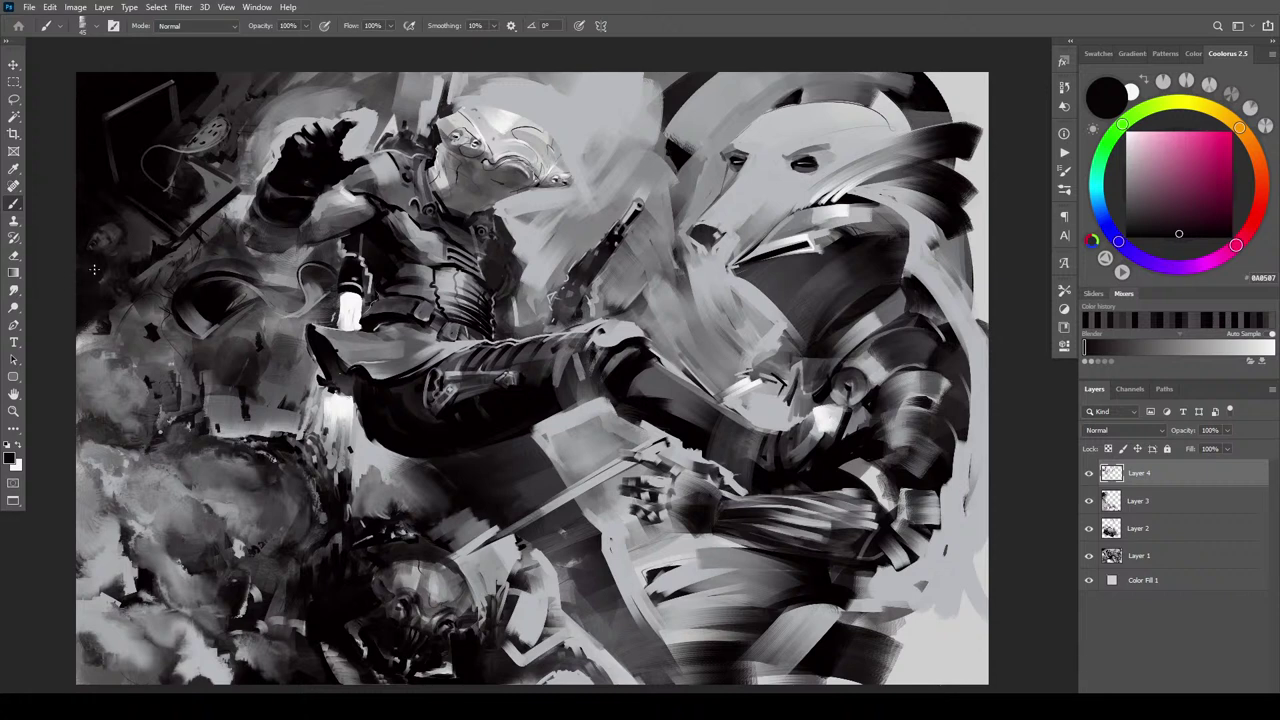
pyautogui.keyDown('alt'); pyautogui.click(96, 242); pyautogui.keyUp('alt')
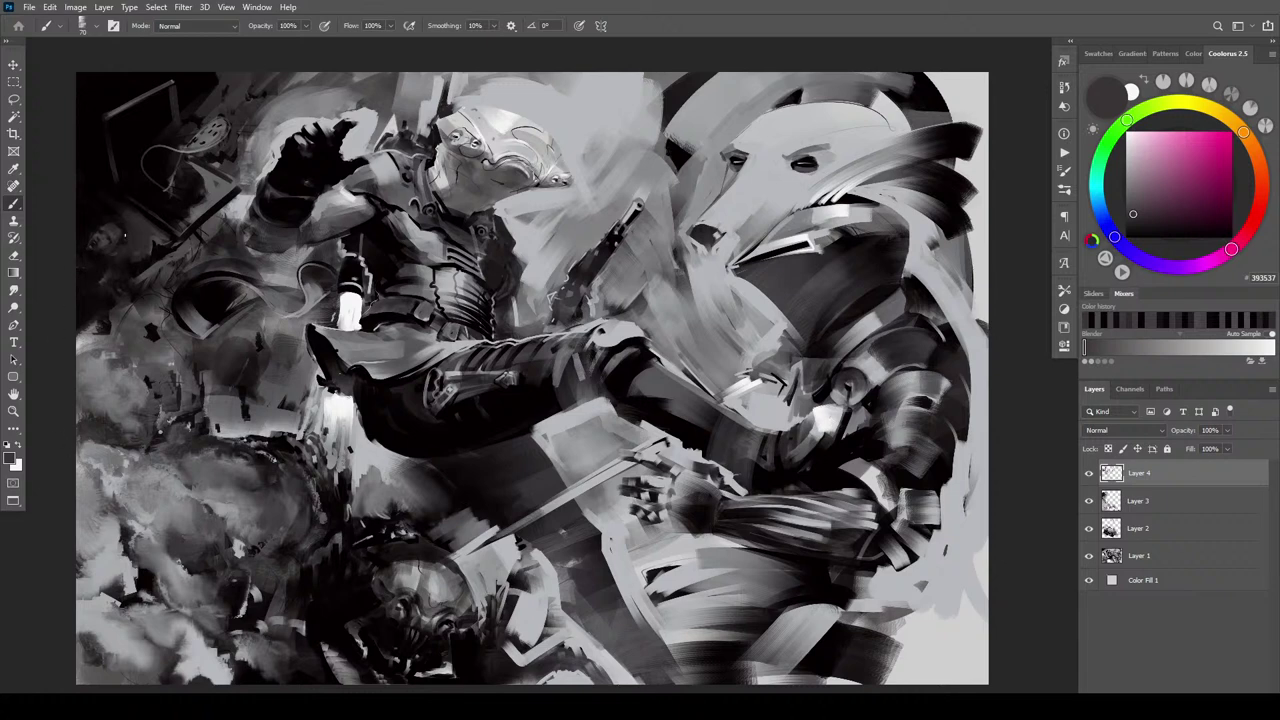
# Blend the background beside the small head using a larger brush in near-black (#161214) and a sampled dark grey (#312E30)
pyautogui.keyDown('alt'); pyautogui.click(130, 232); pyautogui.keyUp('alt')
pyautogui.press(']')
pyautogui.press(']')
pyautogui.press(']')
pyautogui.press(']')
pyautogui.press(']')
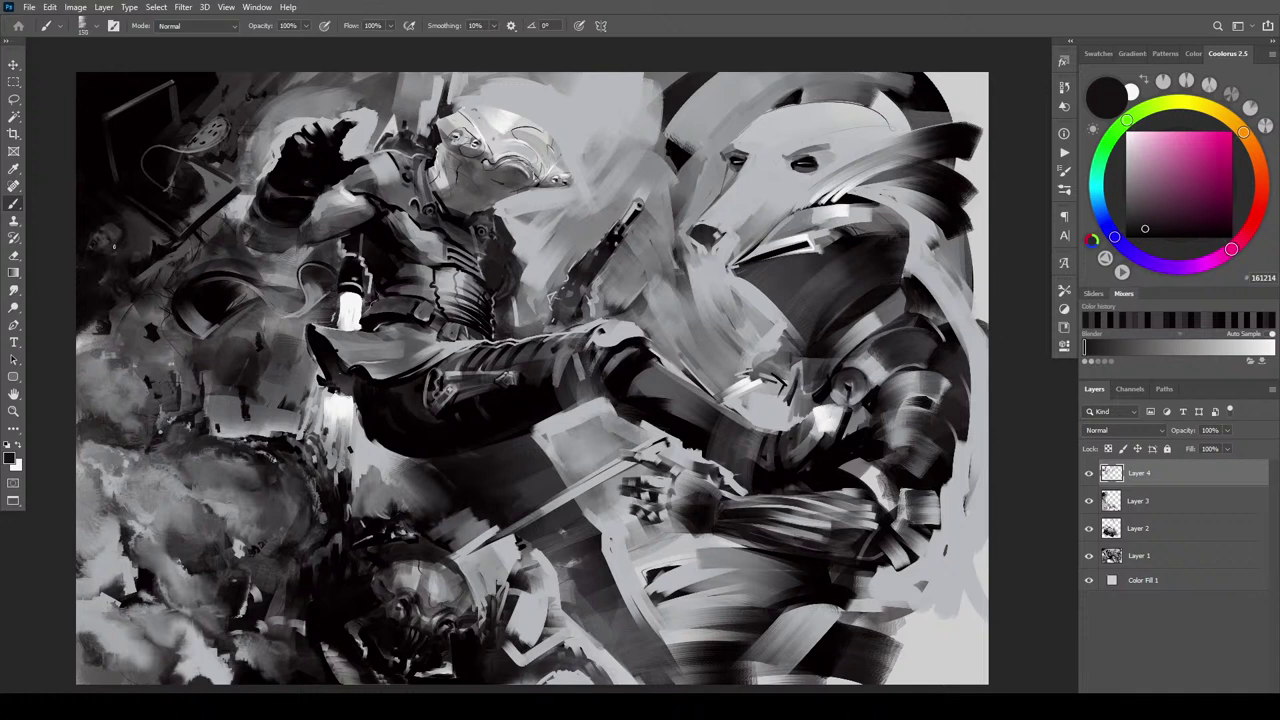
pyautogui.keyDown('alt'); pyautogui.click(110, 240); pyautogui.keyUp('alt')
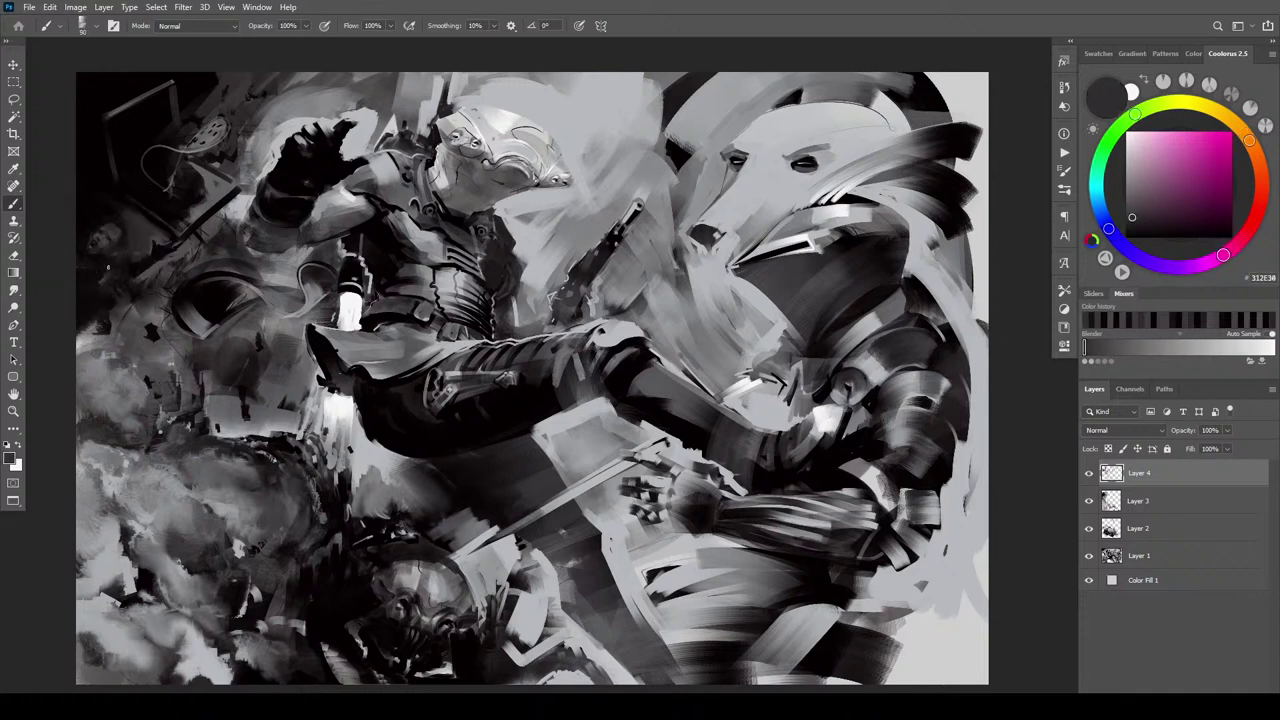
# Darken the area beneath the small head with sampled near-black (#070204) at 200 px, and add dark grey (#2A2729) at 90 px
pyautogui.press(']')
pyautogui.press(']')
pyautogui.press(']')
pyautogui.press(']')
pyautogui.press(']')
pyautogui.keyDown('alt'); pyautogui.click(122, 270); pyautogui.keyUp('alt')
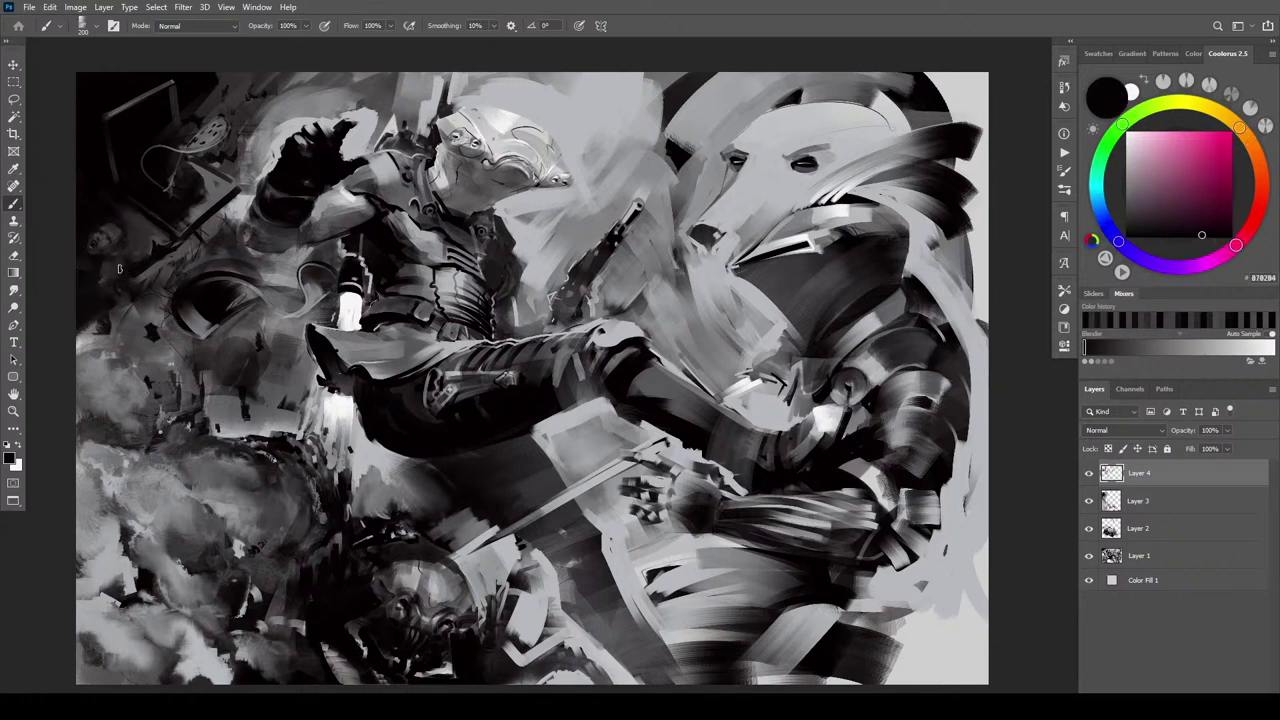
pyautogui.keyDown('alt'); pyautogui.click(97, 268); pyautogui.keyUp('alt')
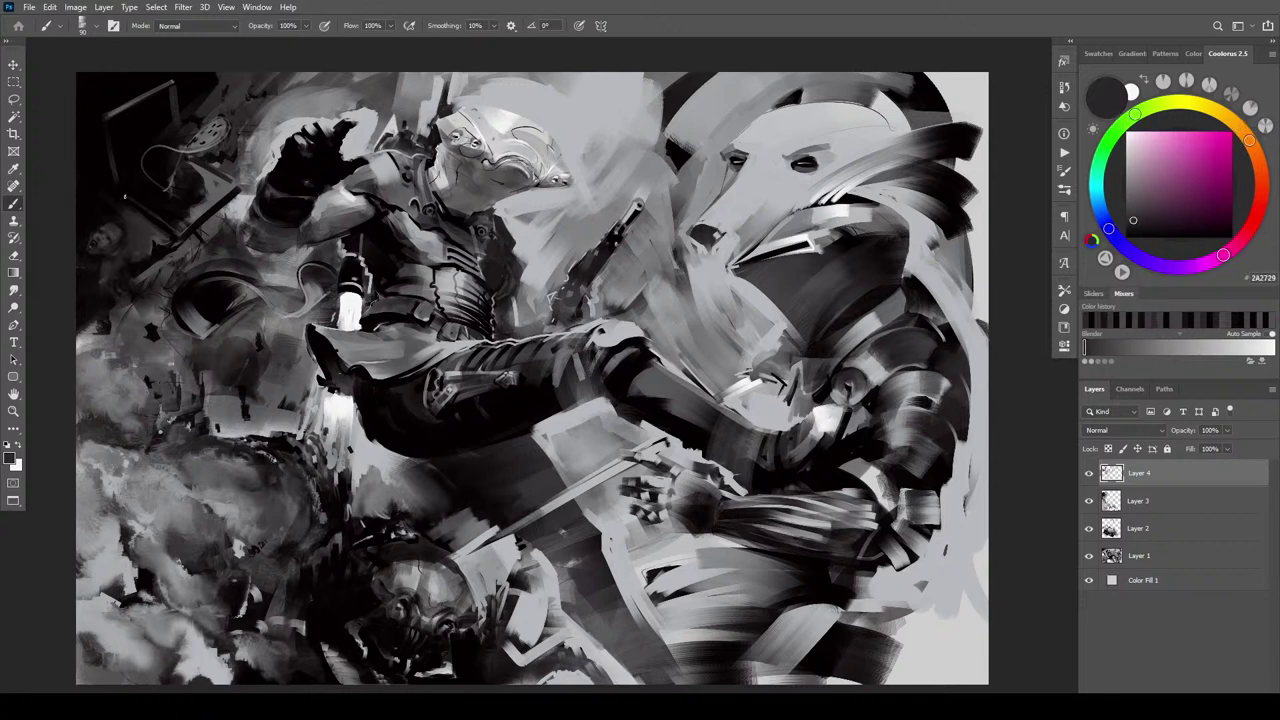
# Stroke dark grey below the frame's lower edge, and darken around the small head with sampled near-black using a 500 px brush
pyautogui.moveTo(138, 212); pyautogui.dragTo(134, 217)
pyautogui.keyDown('alt'); pyautogui.click(107, 214); pyautogui.keyUp('alt')
pyautogui.press(']')
pyautogui.press(']')
pyautogui.press(']')
pyautogui.press(']')
pyautogui.press(']')
pyautogui.press(']')
pyautogui.press(']')
pyautogui.press(']')
pyautogui.press(']')
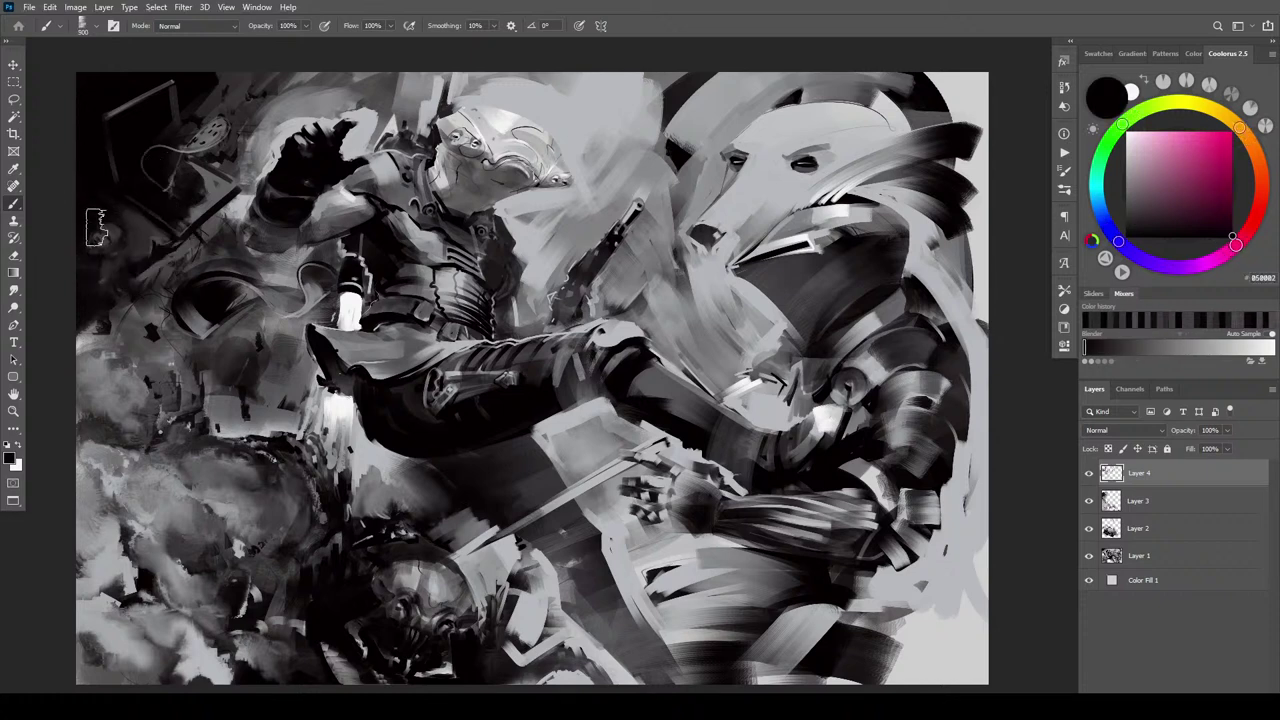
# Rework the area just above the small head with a much smaller brush and a sampled dark grey (#272325)
pyautogui.press('[')
pyautogui.press('[')
pyautogui.press('[')
pyautogui.press('[')
pyautogui.press('[')
pyautogui.press('[')
pyautogui.press('[')
pyautogui.press('[')
pyautogui.press('[')
pyautogui.press('[')
pyautogui.keyDown('alt'); pyautogui.click(115, 213); pyautogui.keyUp('alt')
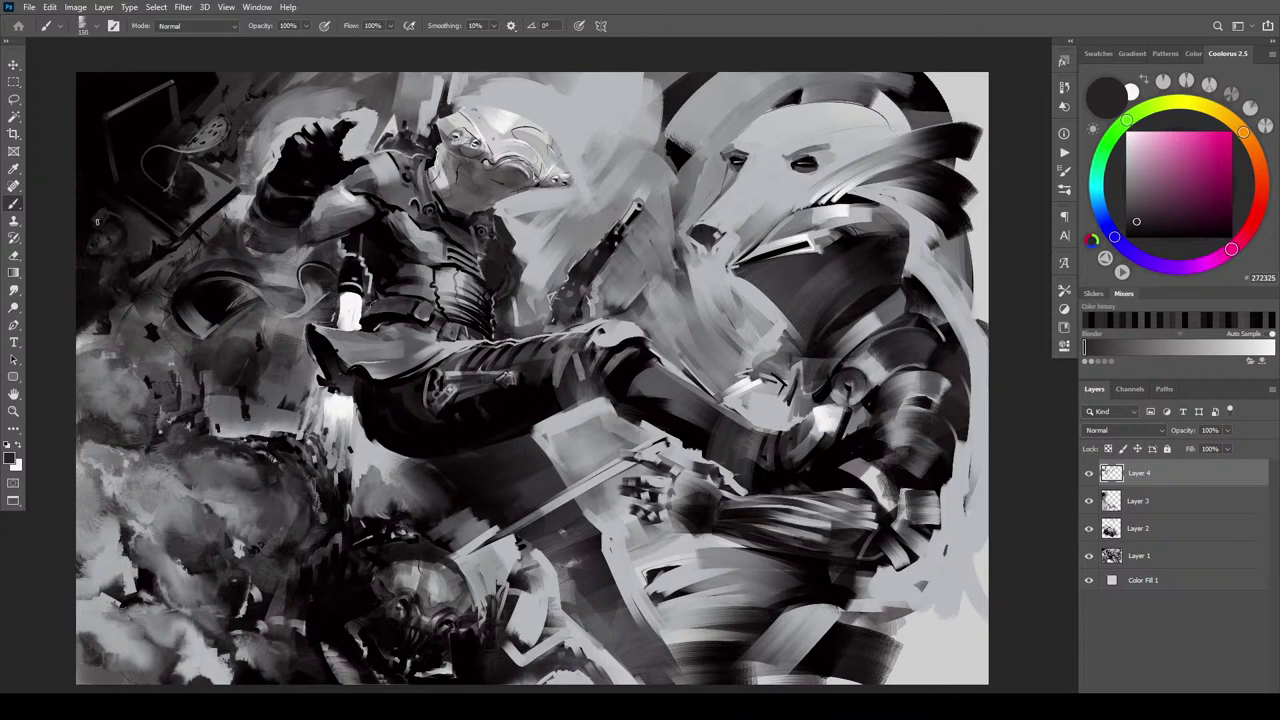
# Refine the small head's edges in the dark background with near-black (#070204) and a brush reduced to 90 px
pyautogui.press(']')
pyautogui.press('[')
pyautogui.press('[')
pyautogui.press('[')
pyautogui.press('[')
pyautogui.press('[')
pyautogui.press('[')
pyautogui.press('[')
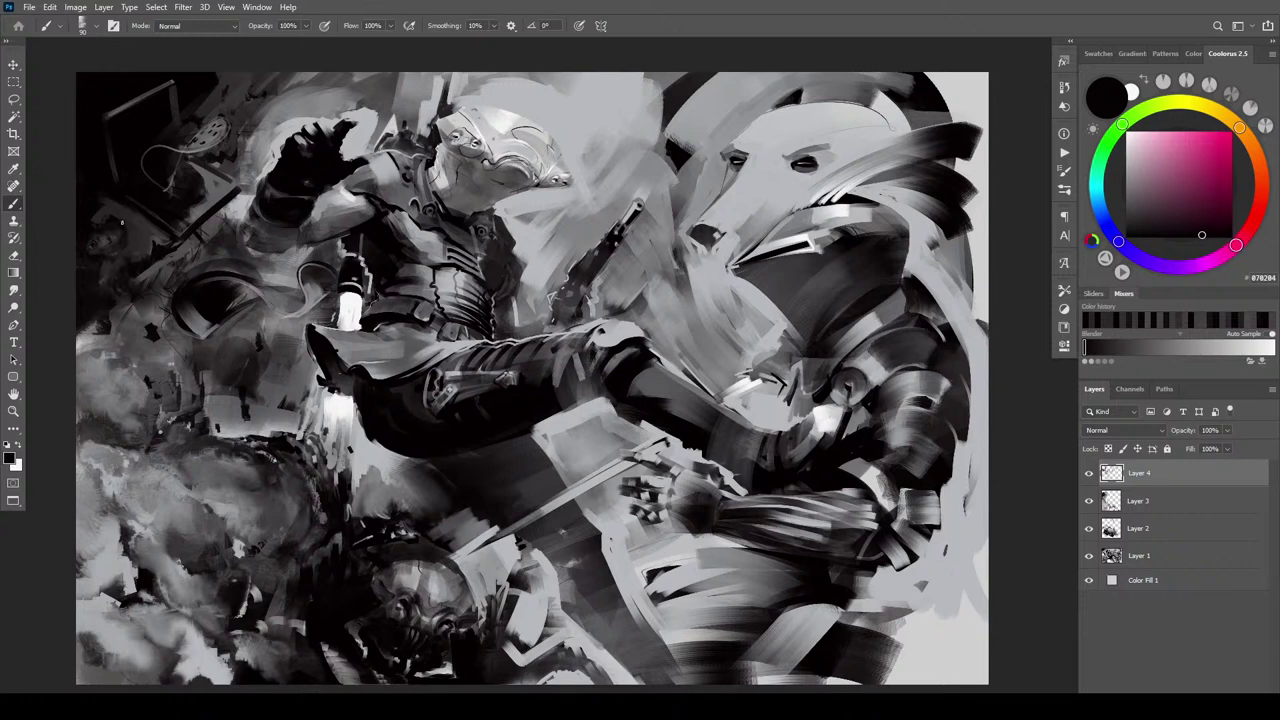
# Blend the background beneath and beside the small head at 100 px with a sampled grey (#514E4F) and darker neighbouring tones
pyautogui.keyDown('alt'); pyautogui.click(146, 275); pyautogui.keyUp('alt')
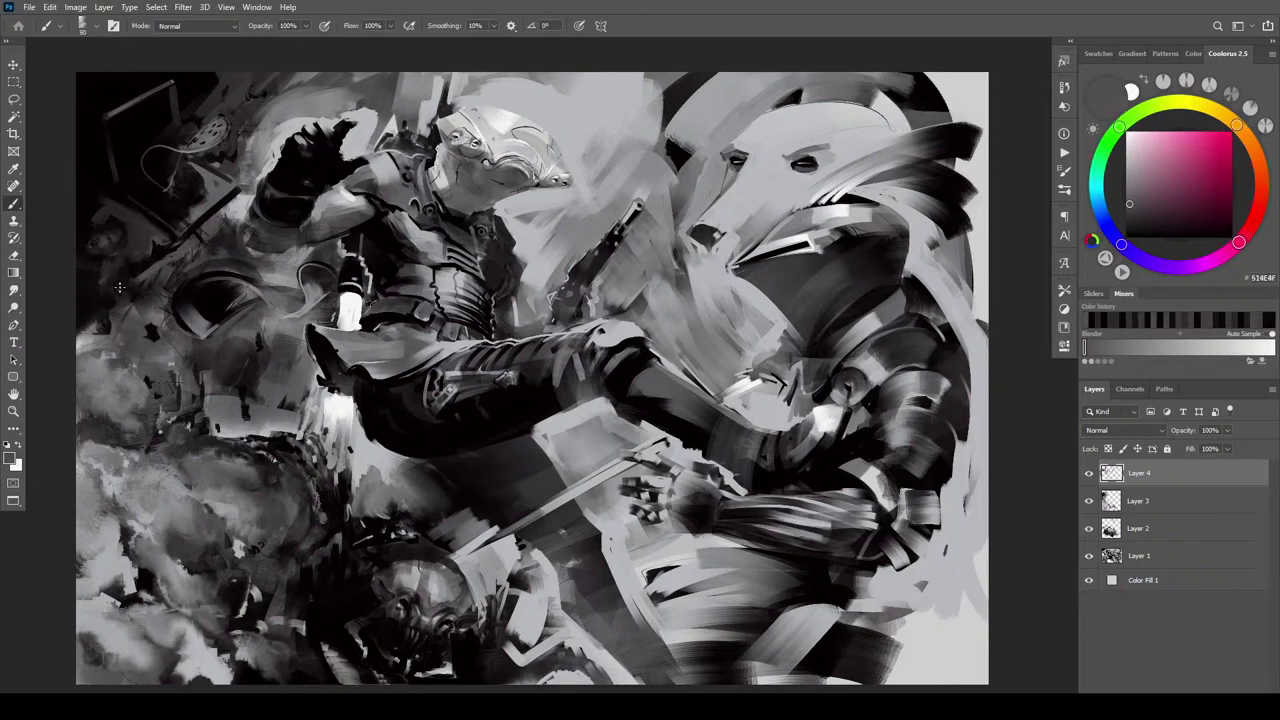
pyautogui.press(']')
pyautogui.moveTo(90, 263)
pyautogui.mouseDown()
pyautogui.moveTo(146, 254)
pyautogui.moveTo(152, 266)
pyautogui.mouseUp()
pyautogui.keyDown('alt'); pyautogui.click(152, 262); pyautogui.keyUp('alt')
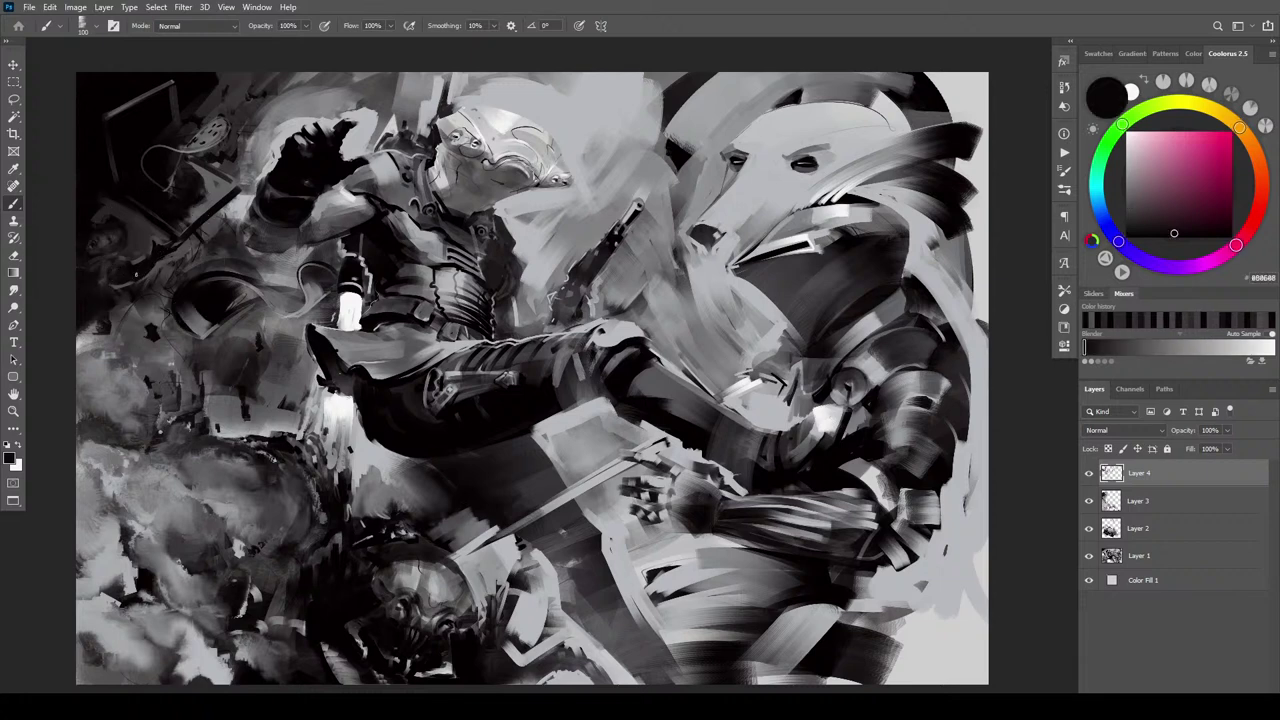
pyautogui.keyDown('alt'); pyautogui.click(143, 245); pyautogui.keyUp('alt')
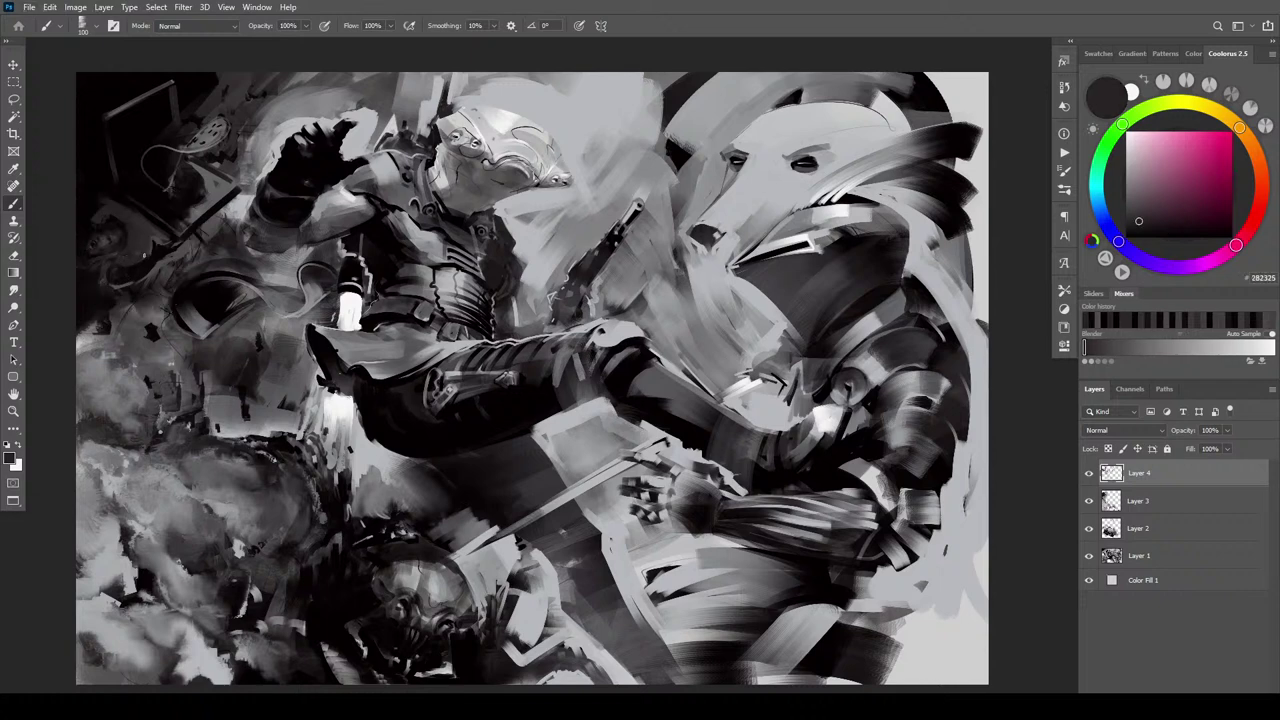
pyautogui.keyDown('alt'); pyautogui.click(119, 265); pyautogui.keyUp('alt')
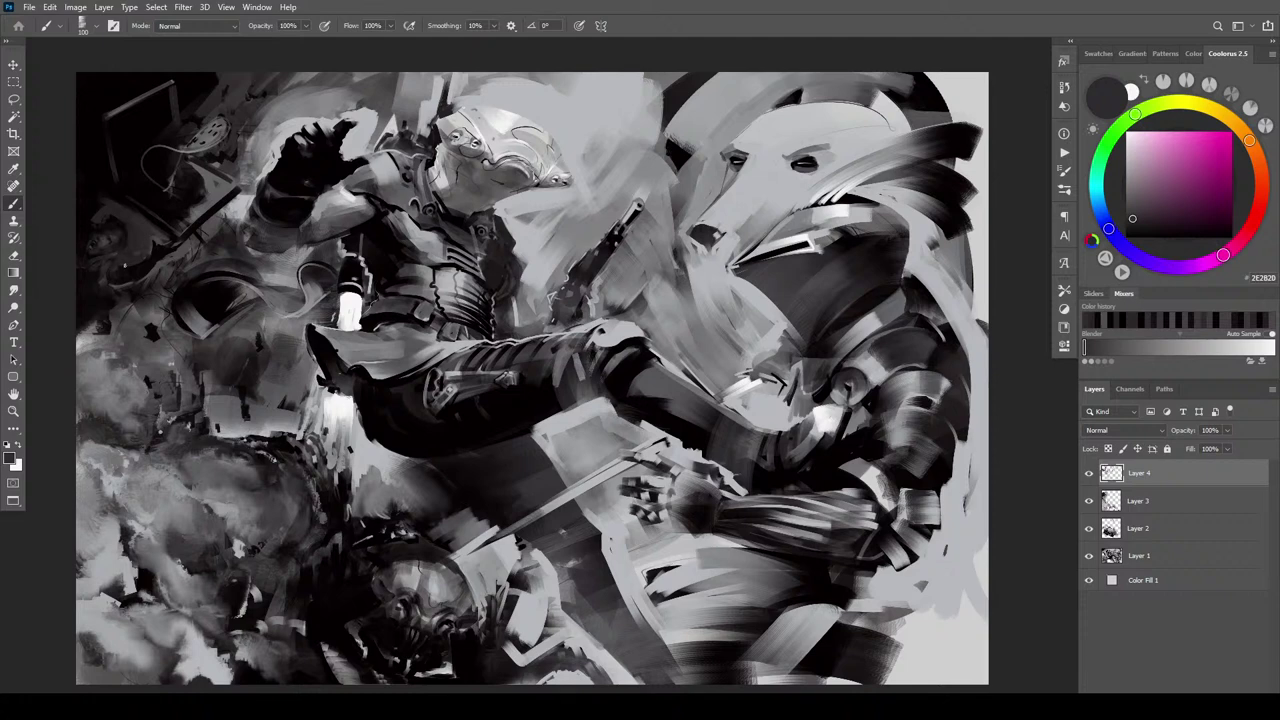
pyautogui.keyDown('alt'); pyautogui.click(90, 256); pyautogui.keyUp('alt')
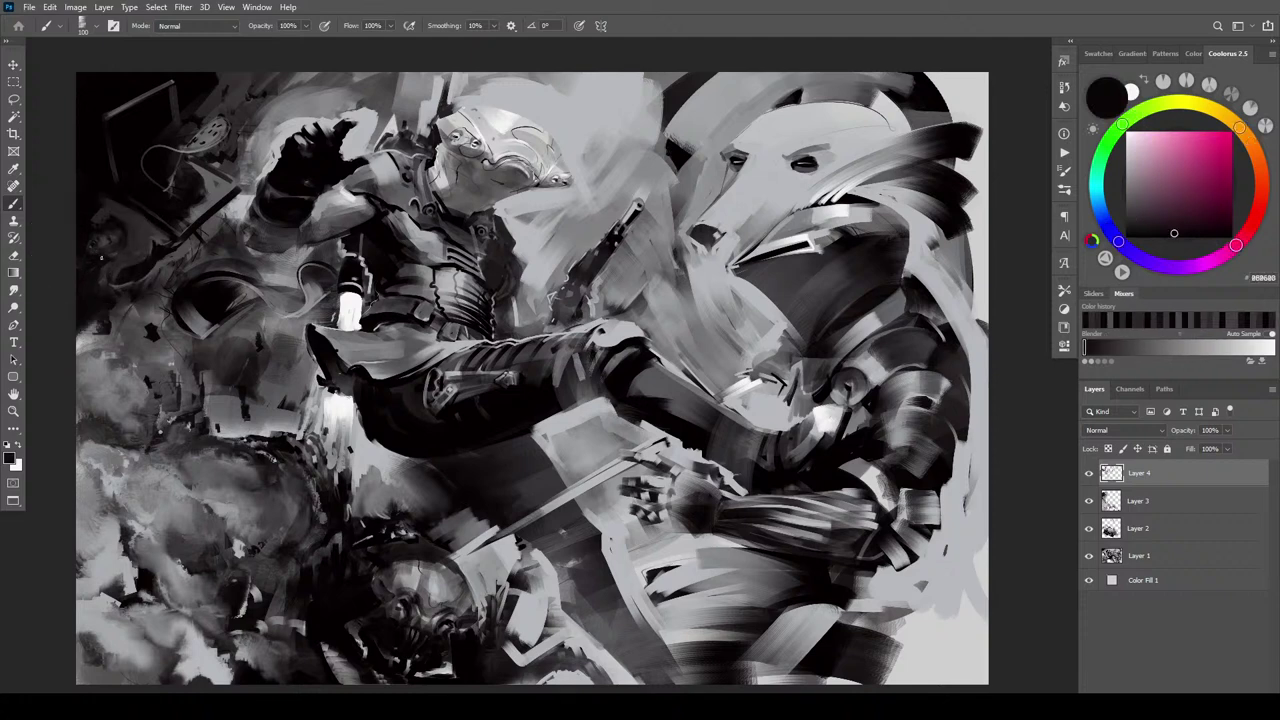
# Detail the small head with a 40 to 100 px brush, alternating sampled dark grey (#262224) and near-black (#110D0F)
pyautogui.press('[')
pyautogui.keyDown('alt'); pyautogui.click(132, 244); pyautogui.keyUp('alt')
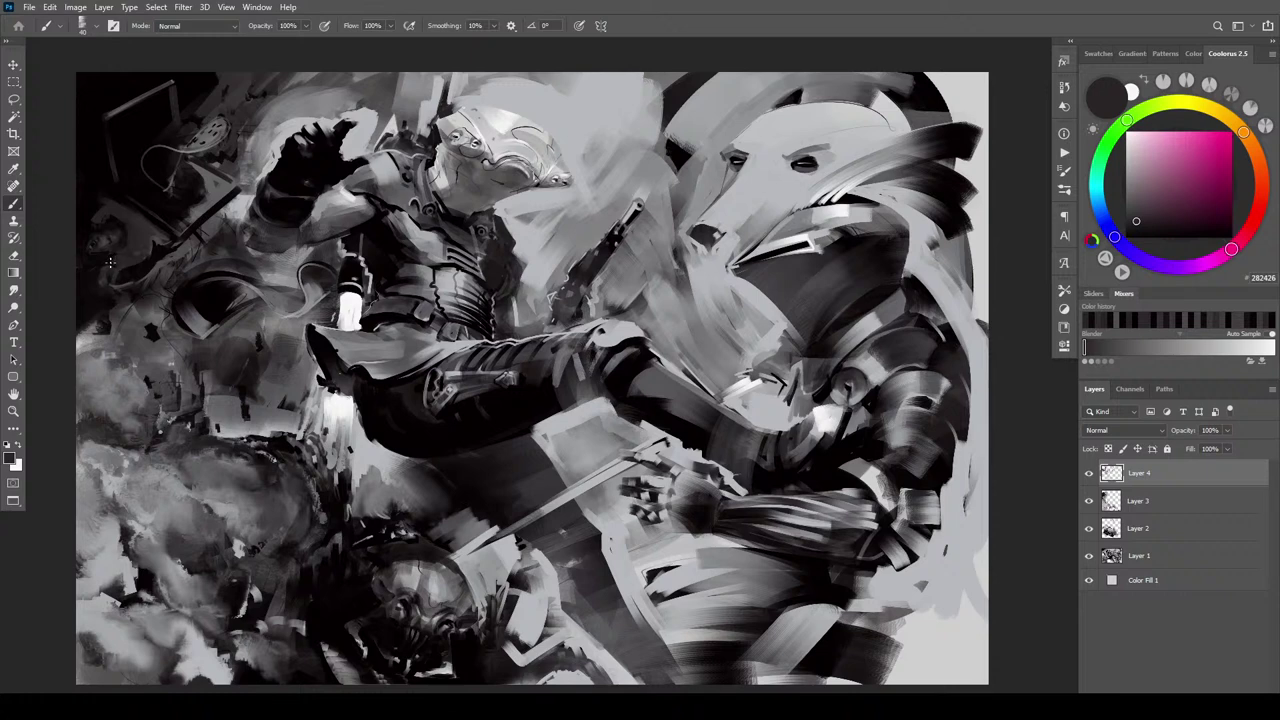
pyautogui.keyDown('alt'); pyautogui.click(122, 204); pyautogui.keyUp('alt')
pyautogui.press('[')
pyautogui.press('[')
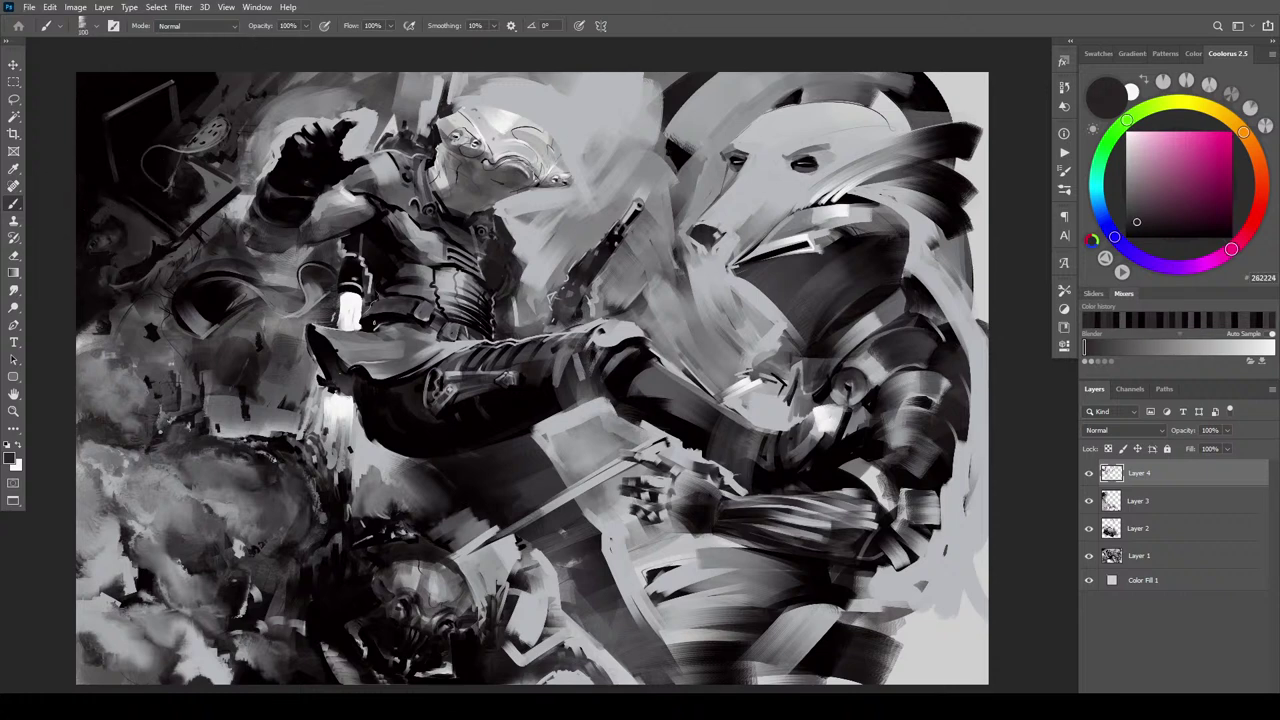
pyautogui.keyDown('alt'); pyautogui.click(118, 224); pyautogui.keyUp('alt')
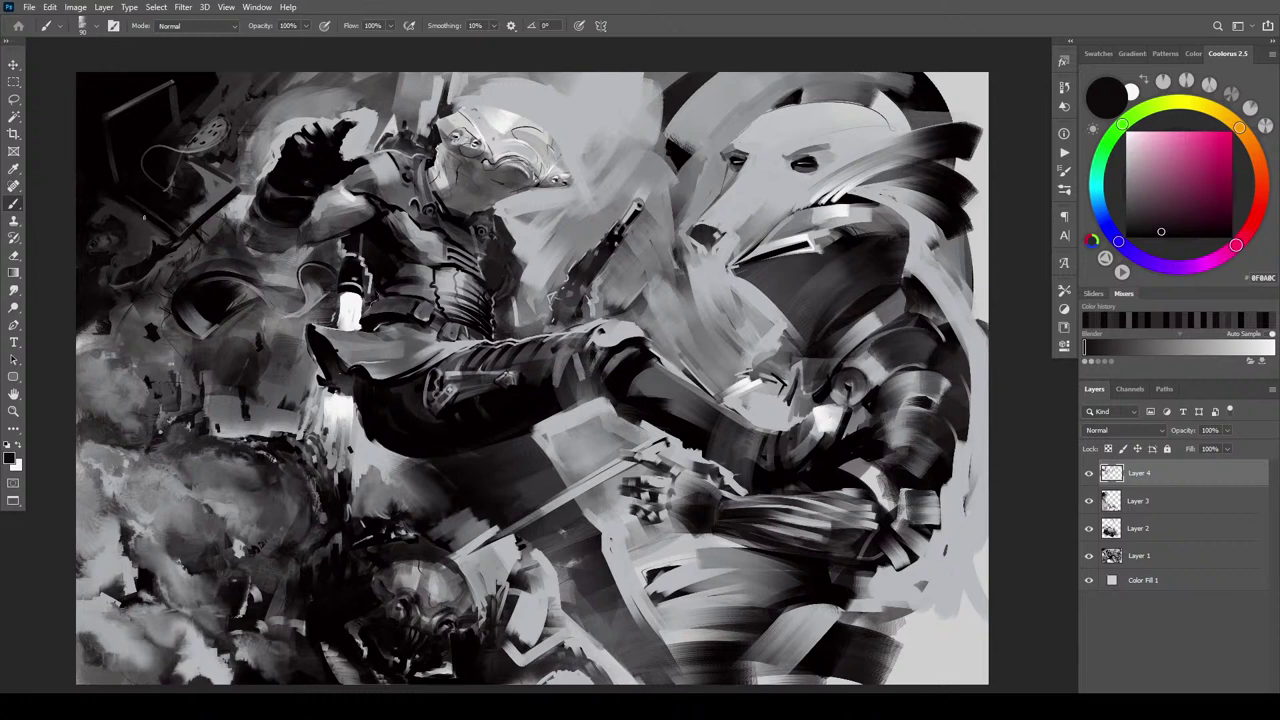
pyautogui.keyDown('alt'); pyautogui.click(127, 227); pyautogui.keyUp('alt')
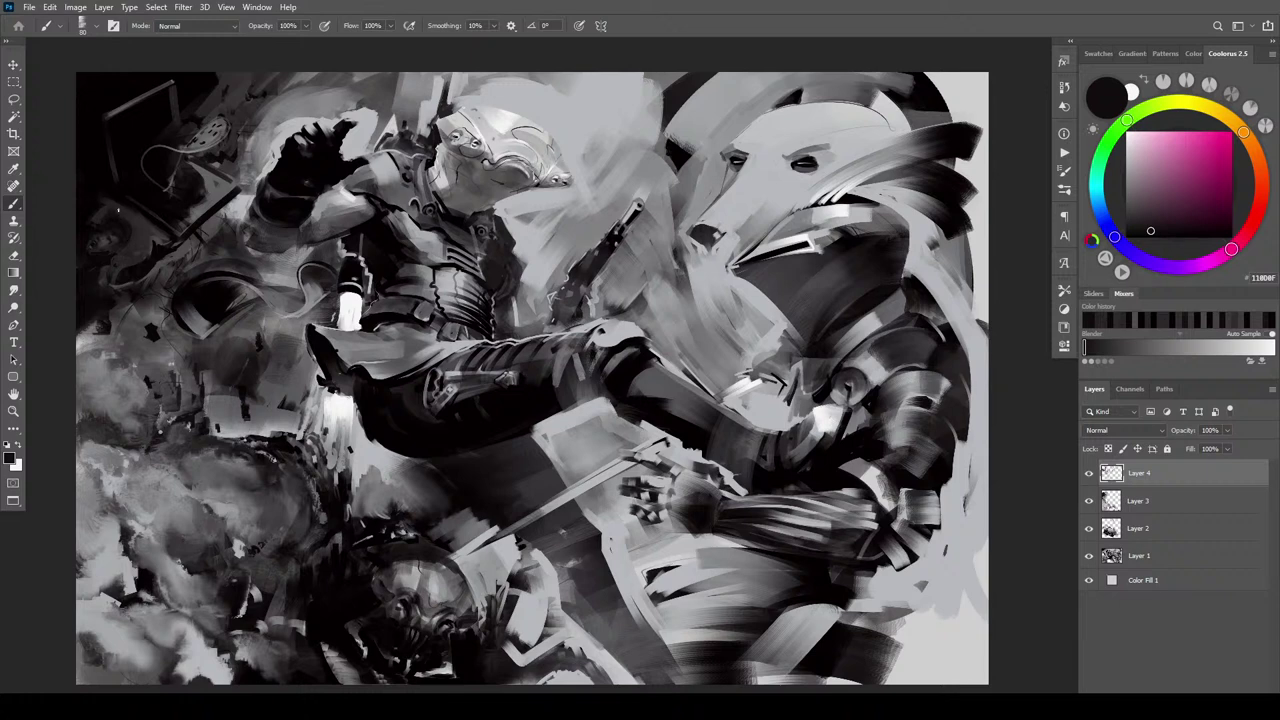
pyautogui.keyDown('alt'); pyautogui.click(117, 209); pyautogui.keyUp('alt')
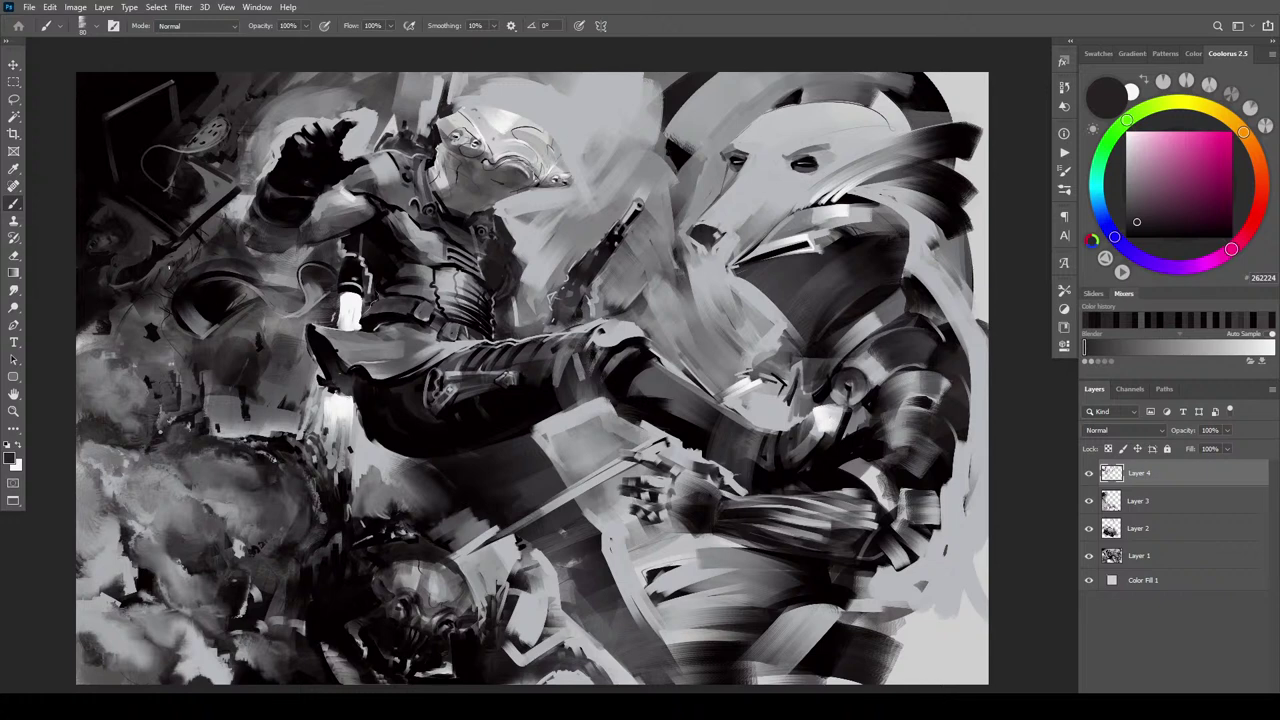
# Darken the background below the small head with a much larger brush in sampled near-black and dark grey (#181719)
pyautogui.keyDown('alt'); pyautogui.click(116, 274); pyautogui.keyUp('alt')
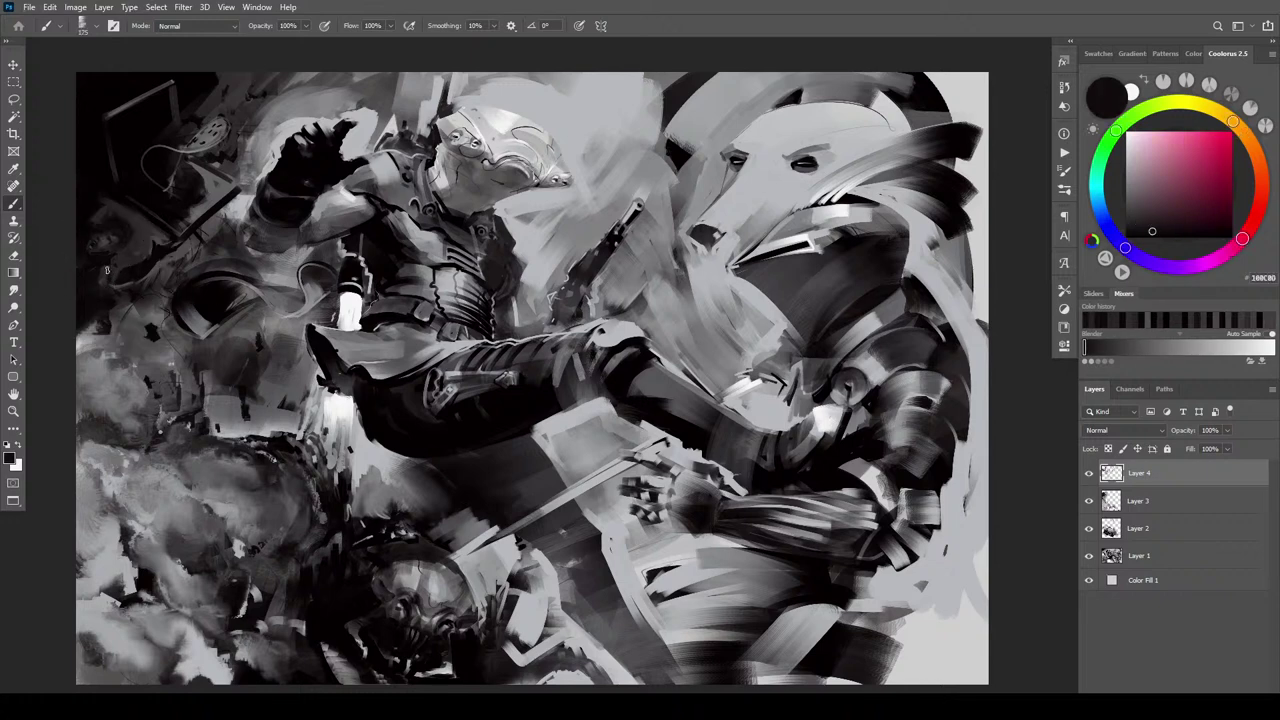
pyautogui.press(']')
pyautogui.press(']')
pyautogui.press(']')
pyautogui.keyDown('alt'); pyautogui.click(131, 255); pyautogui.keyUp('alt')
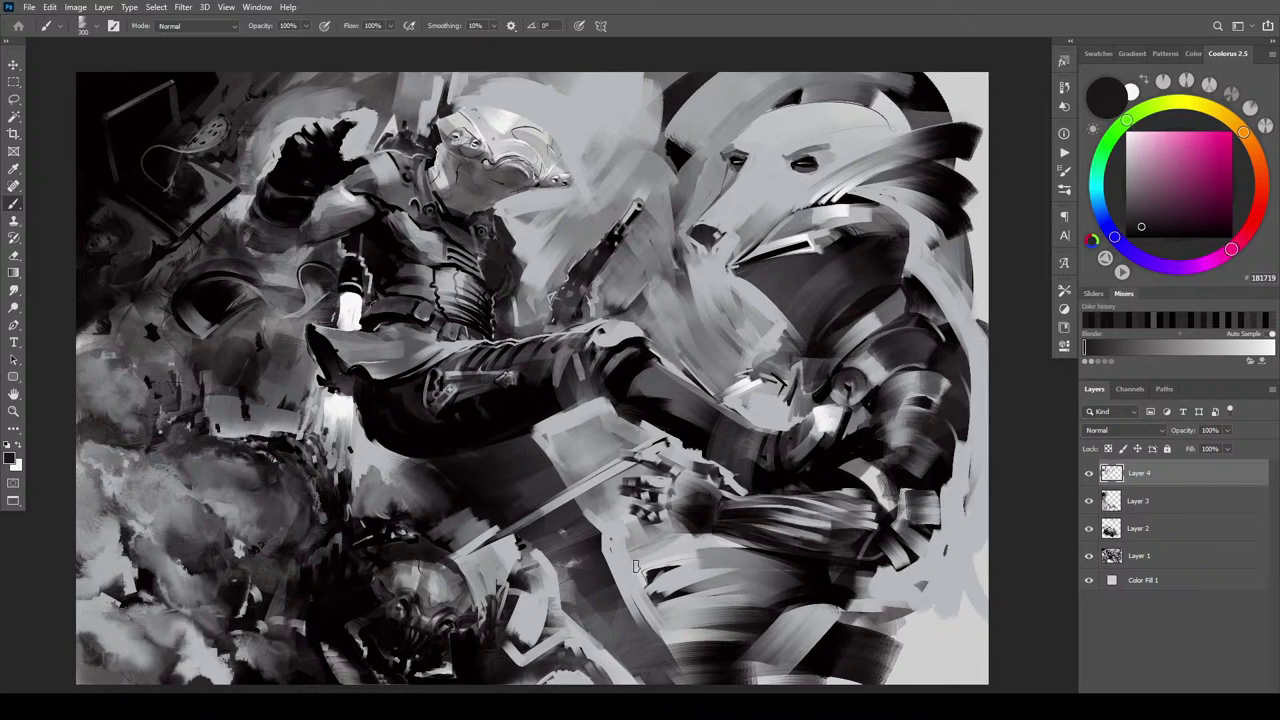
# Draw a tilted oval ring with a dark body below it in the smoke, using sampled #1B171A at 100 px
pyautogui.keyDown('alt'); pyautogui.click(778, 588); pyautogui.keyUp('alt')
pyautogui.press('[')
pyautogui.press('[')
pyautogui.press('[')
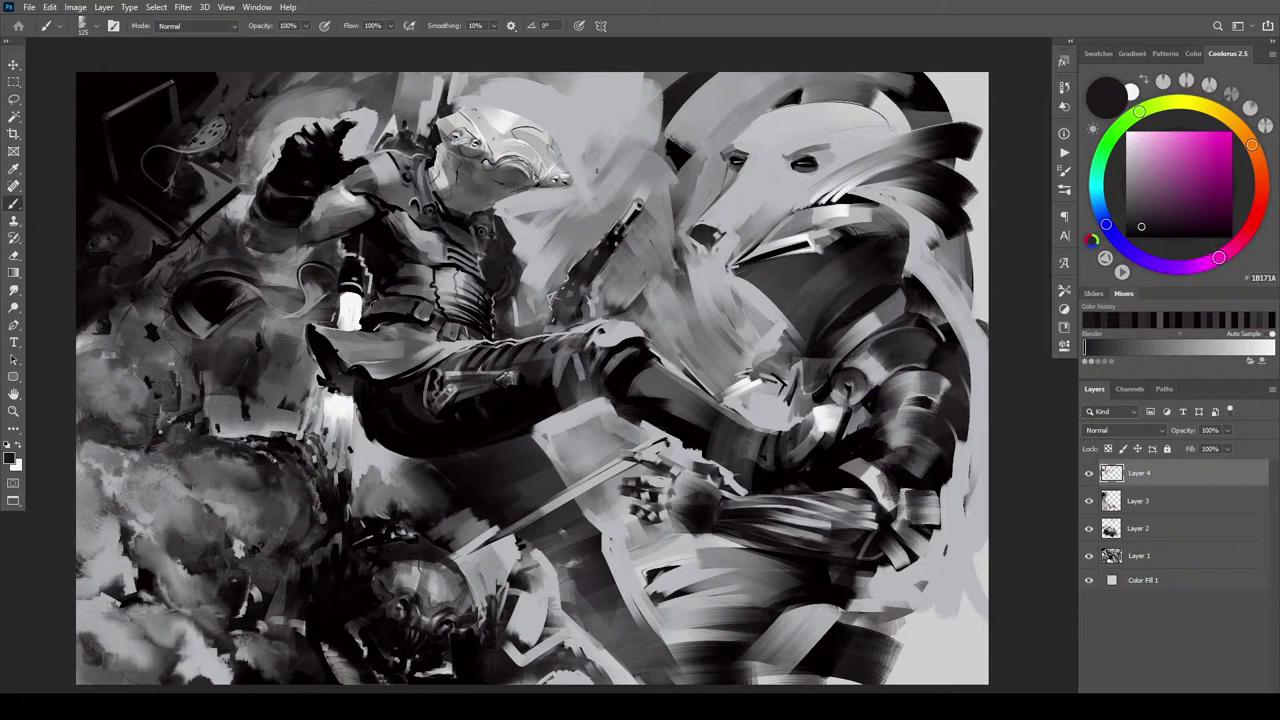
pyautogui.press('[')
pyautogui.moveTo(174, 464); pyautogui.dragTo(142, 528)
pyautogui.moveTo(210, 458)
pyautogui.mouseDown()
pyautogui.moveTo(169, 531)
pyautogui.moveTo(214, 514)
pyautogui.moveTo(226, 548)
pyautogui.mouseUp()
pyautogui.press('.')
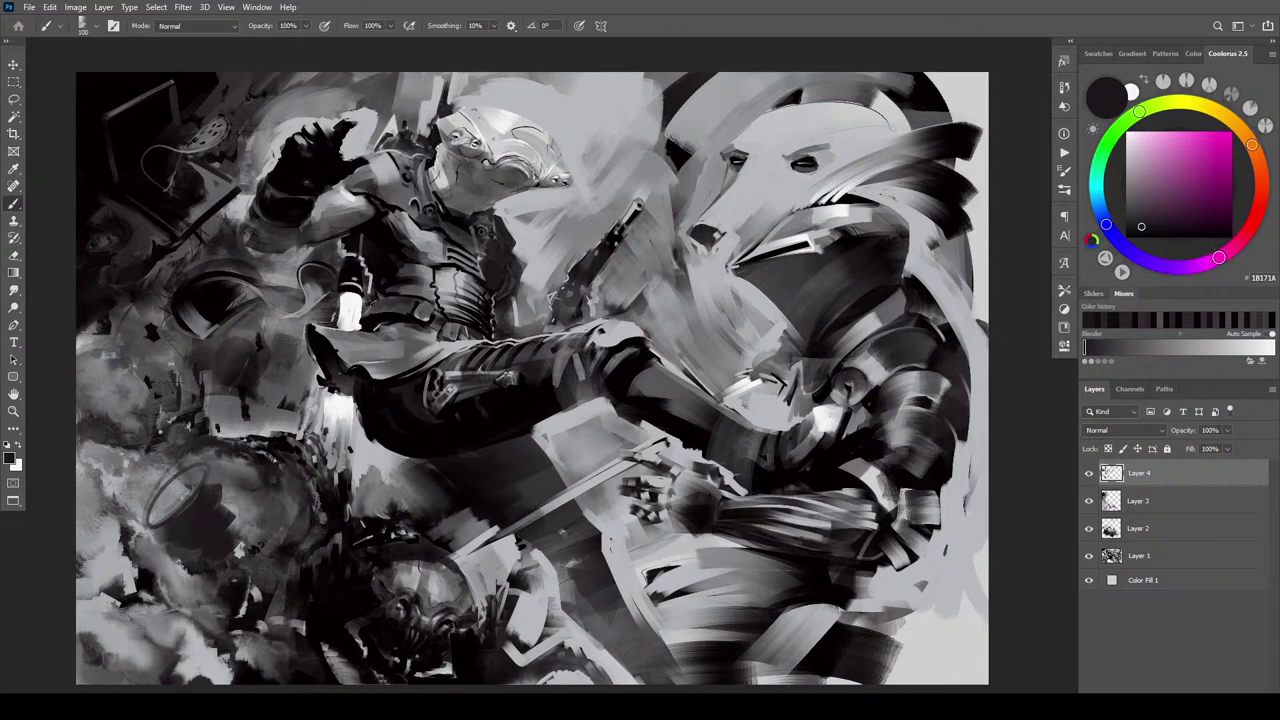
pyautogui.press(']')
pyautogui.press(']')
pyautogui.press(']')
pyautogui.press(']')
pyautogui.press(']')
pyautogui.press(']')
pyautogui.moveTo(202, 464); pyautogui.dragTo(191, 474)
pyautogui.hotkey('ctrl', 'z')
pyautogui.press('[')
pyautogui.press('[')
pyautogui.press('[')
pyautogui.press('[')
pyautogui.press('[')
pyautogui.press('[')
pyautogui.hotkey('ctrl', 'z')
# Add dark strokes (#1B171A) around the oval ring at 300 and 175 px, and draw a thin light grey (#AAACB0) loop beside it
pyautogui.moveTo(145, 504); pyautogui.dragTo(172, 438)
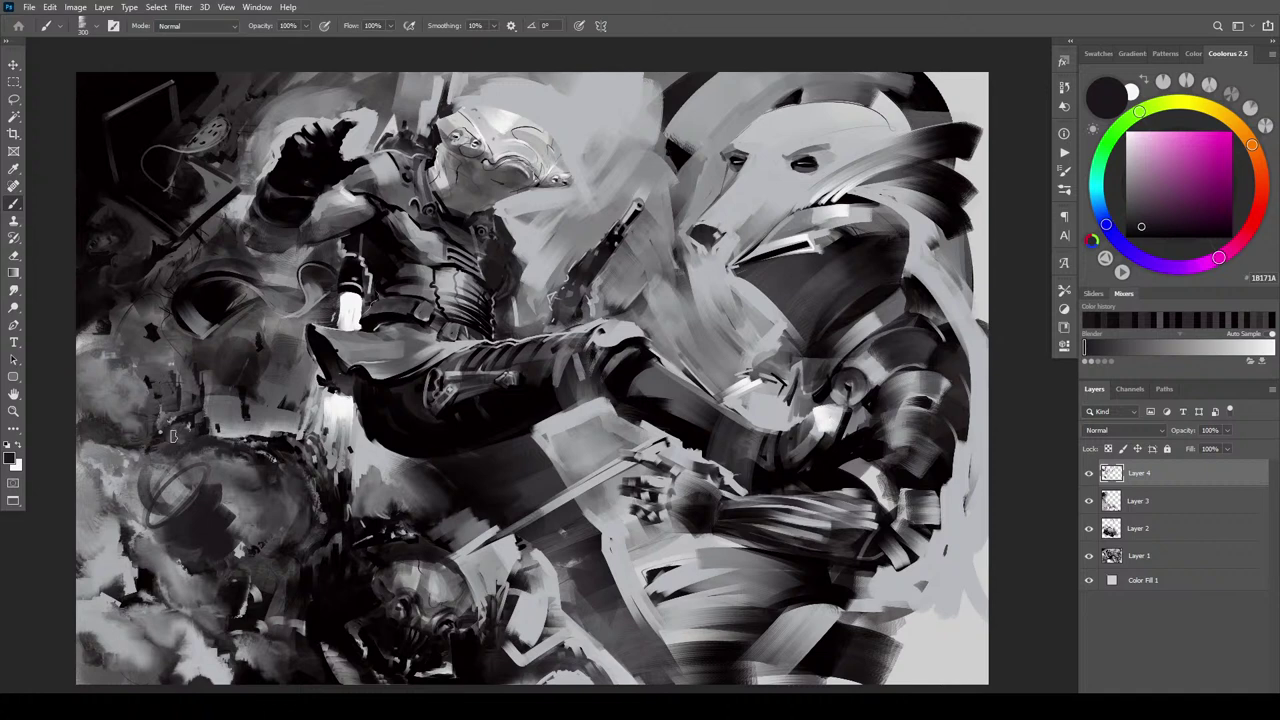
pyautogui.press('[')
pyautogui.press('[')
pyautogui.moveTo(153, 512)
pyautogui.mouseDown()
pyautogui.moveTo(161, 449)
pyautogui.moveTo(183, 440)
pyautogui.mouseUp()
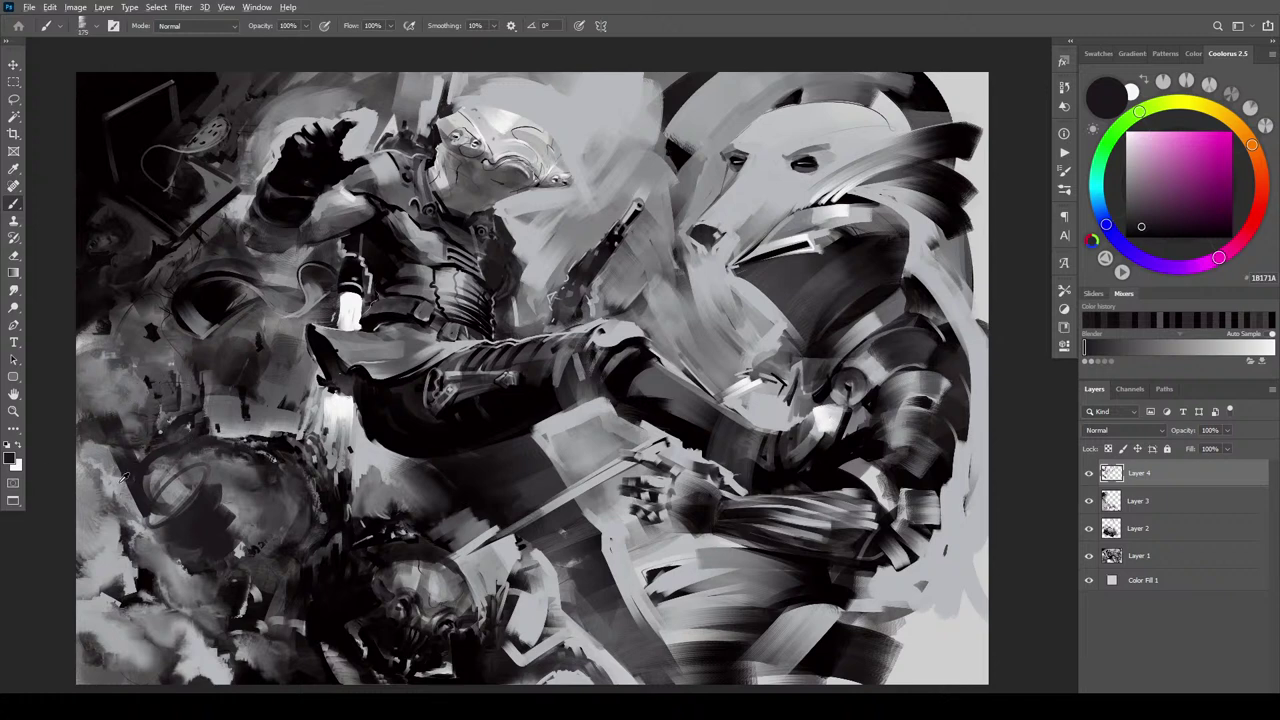
pyautogui.keyDown('alt'); pyautogui.click(141, 438); pyautogui.keyUp('alt')
pyautogui.moveTo(140, 514)
pyautogui.mouseDown()
pyautogui.moveTo(108, 412)
pyautogui.moveTo(134, 494)
pyautogui.moveTo(150, 462)
pyautogui.mouseUp()
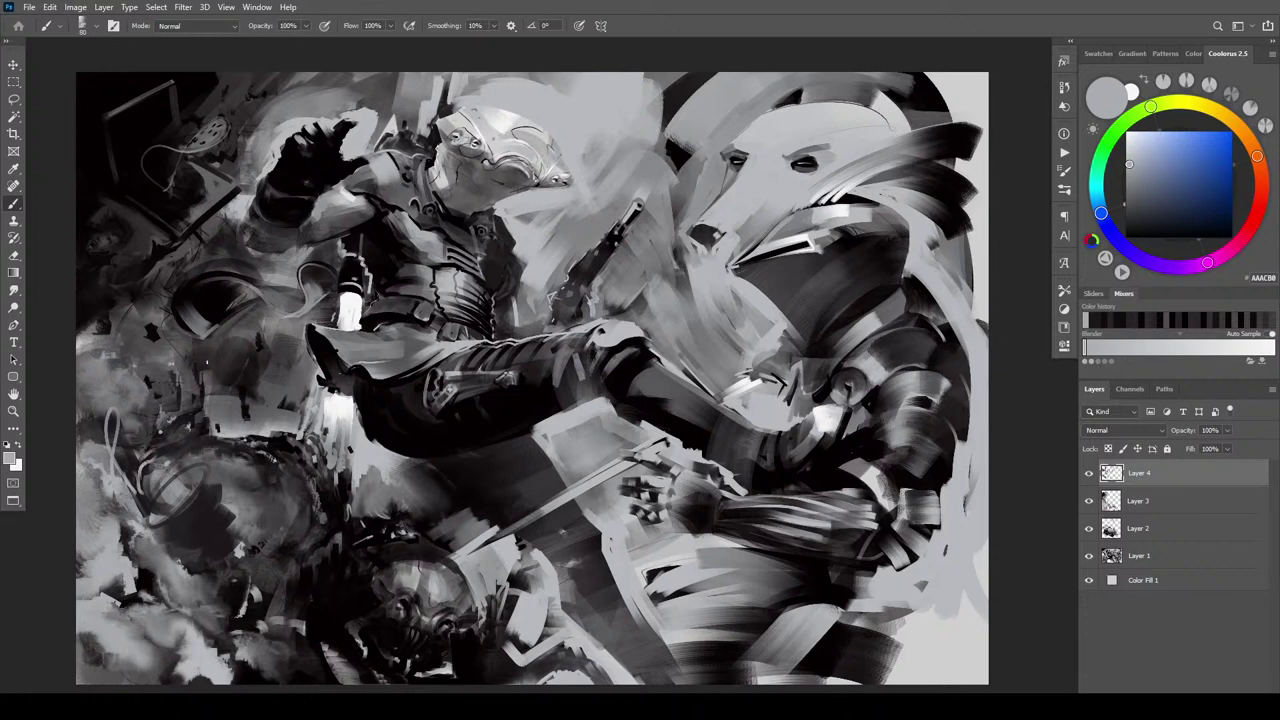
# Paint the cylindrical body below the oval ring with a sampled mid grey (#878788) and a 575 px brush
pyautogui.keyDown('alt'); pyautogui.click(210, 507); pyautogui.keyUp('alt')
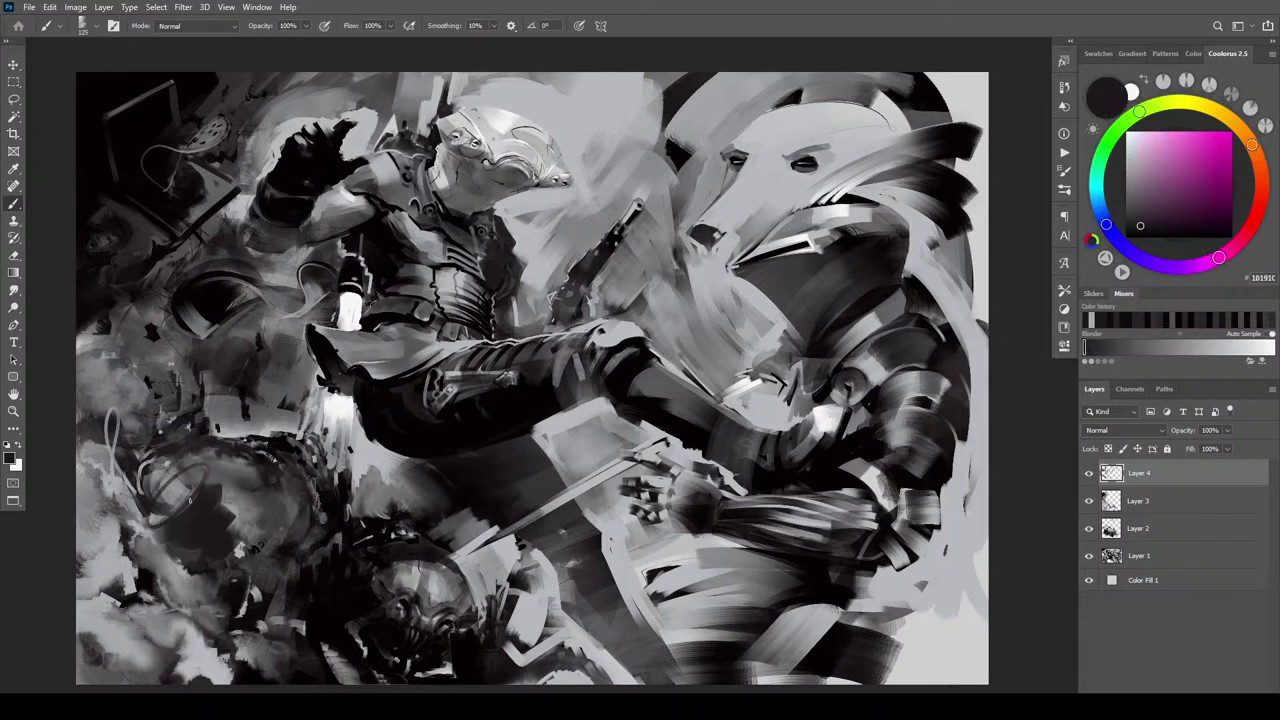
pyautogui.keyDown('alt'); pyautogui.click(141, 466); pyautogui.keyUp('alt')
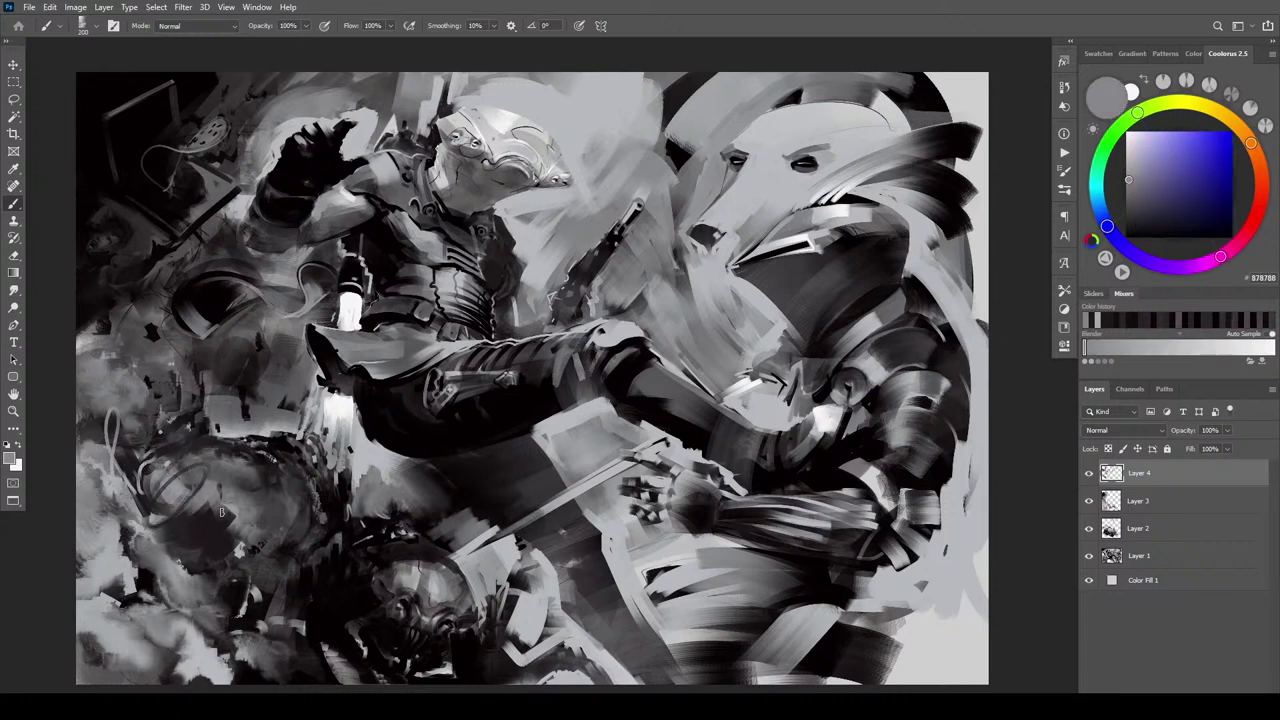
pyautogui.press(']')
pyautogui.press(']')
pyautogui.press(']')
pyautogui.press(']')
pyautogui.moveTo(209, 478)
pyautogui.mouseDown()
pyautogui.moveTo(234, 536)
pyautogui.moveTo(207, 477)
pyautogui.moveTo(234, 533)
pyautogui.moveTo(224, 517)
pyautogui.moveTo(186, 541)
pyautogui.mouseUp()
# Sharpen the cylinder's rim and opening with a 125 px brush and a sampled dark tone (#1C181B)
pyautogui.press('[')
pyautogui.press('[')
pyautogui.press('[')
pyautogui.press('[')
pyautogui.press('[')
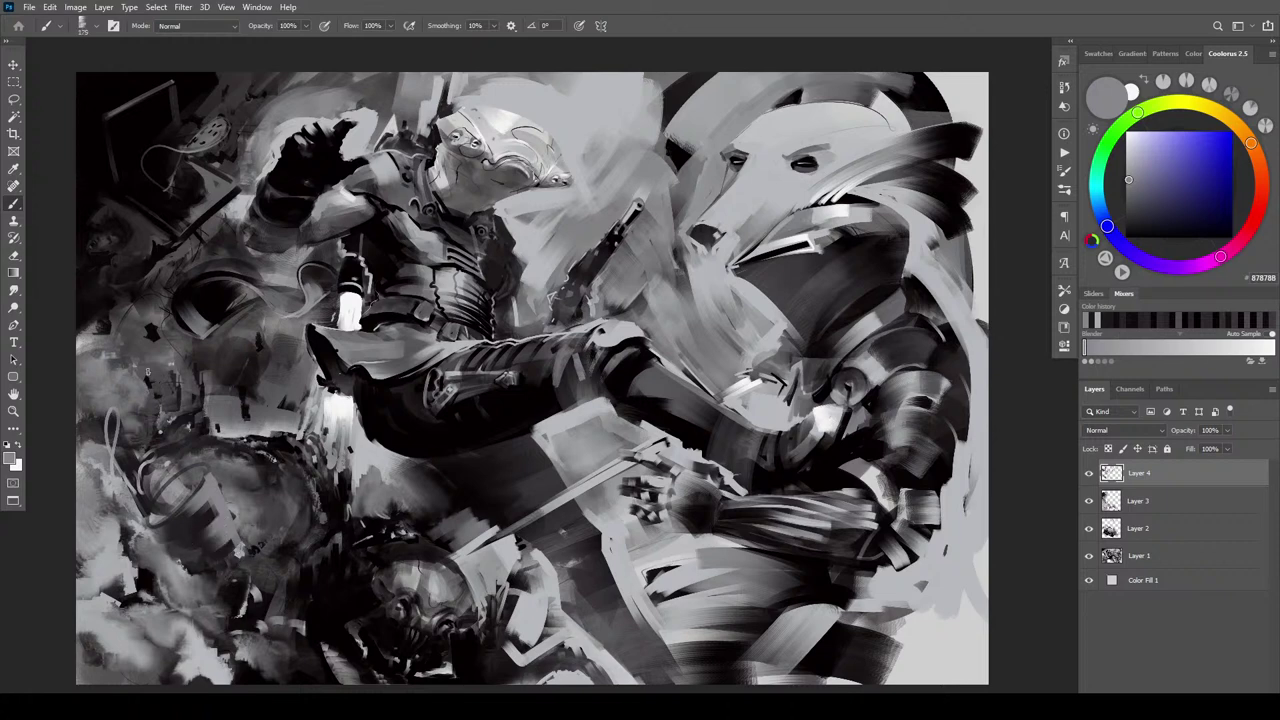
pyautogui.keyDown('alt'); pyautogui.click(198, 482); pyautogui.keyUp('alt')
pyautogui.moveTo(195, 478)
pyautogui.mouseDown()
pyautogui.moveTo(173, 504)
pyautogui.moveTo(192, 493)
pyautogui.mouseUp()
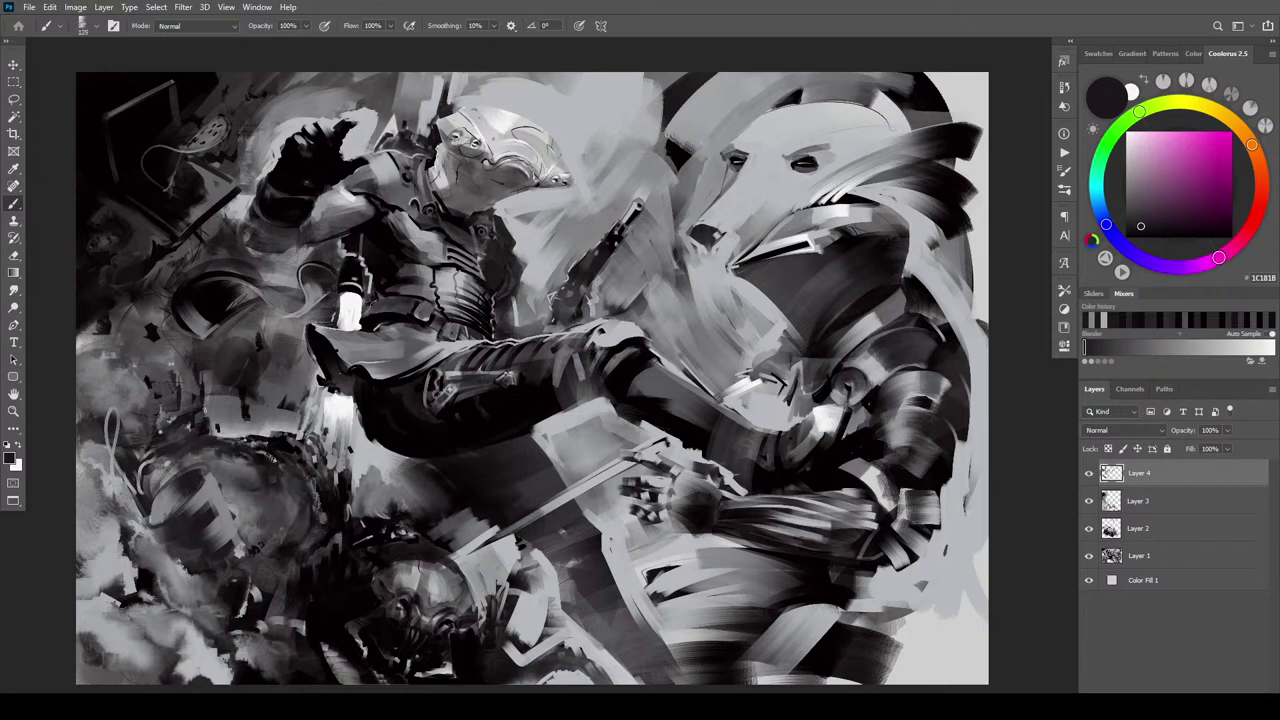
# Paint a curved near-black (#070204) strap from the cylinder's rim up into the light loop with a 90 px brush
pyautogui.keyDown('alt'); pyautogui.click(277, 443); pyautogui.keyUp('alt')
pyautogui.press('[')
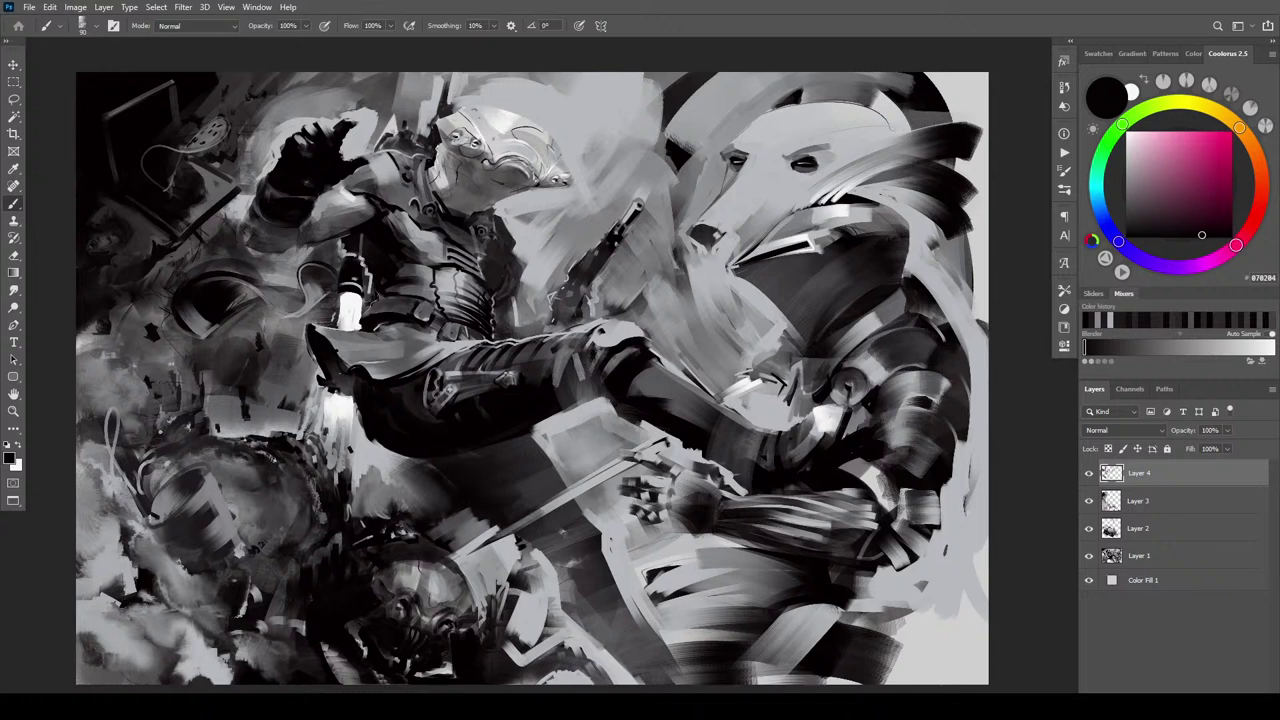
pyautogui.moveTo(160, 524)
pyautogui.mouseDown()
pyautogui.moveTo(110, 477)
pyautogui.moveTo(132, 514)
pyautogui.moveTo(150, 517)
pyautogui.moveTo(116, 428)
pyautogui.mouseUp()
pyautogui.moveTo(108, 438)
pyautogui.mouseDown()
pyautogui.moveTo(132, 462)
pyautogui.moveTo(117, 457)
pyautogui.mouseUp()
# Fill the inside of the loop beside the cylinder with near-black, using a larger brush
pyautogui.press(']')
pyautogui.press(']')
pyautogui.press(']')
pyautogui.press(']')
pyautogui.moveTo(122, 425); pyautogui.dragTo(136, 440)
pyautogui.press('[')
pyautogui.press('[')
pyautogui.press('[')
pyautogui.press('[')
pyautogui.press('[')
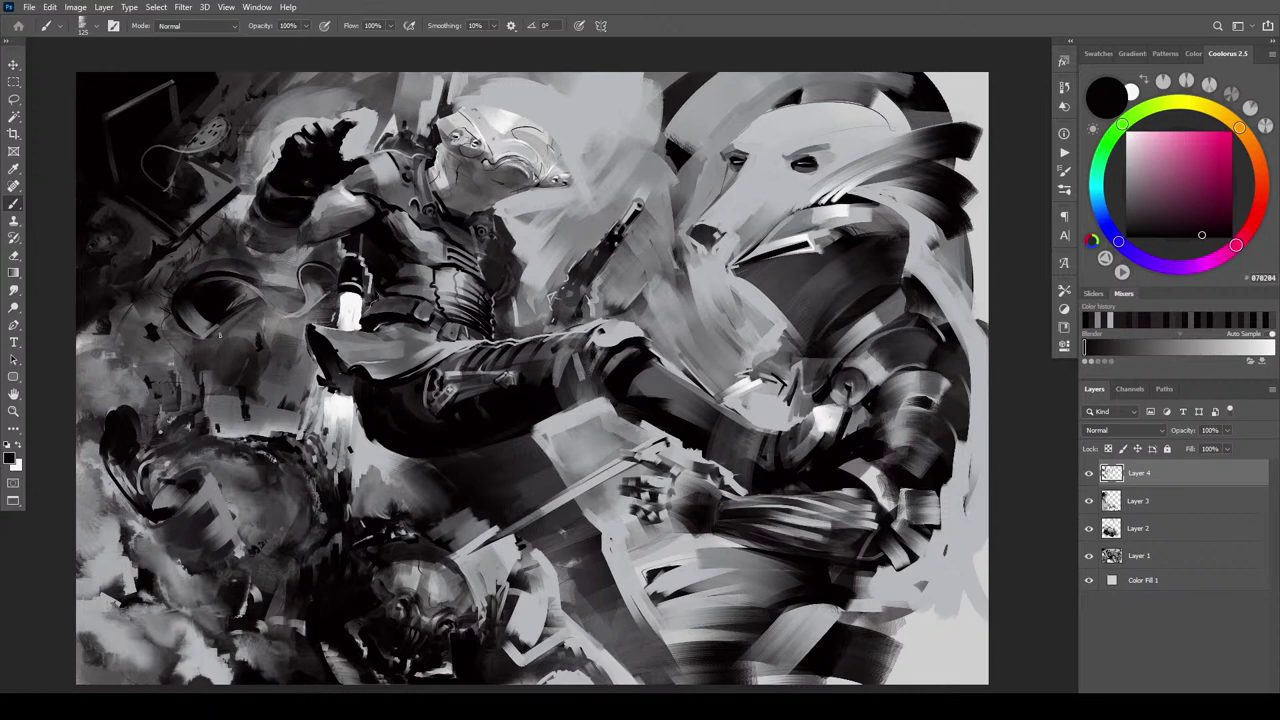
# Thicken the dark curved strap with sampled near-black, and trim its edges and highlights with sampled grey (#6C696C) at 40 px
pyautogui.keyDown('alt'); pyautogui.click(120, 429); pyautogui.keyUp('alt')
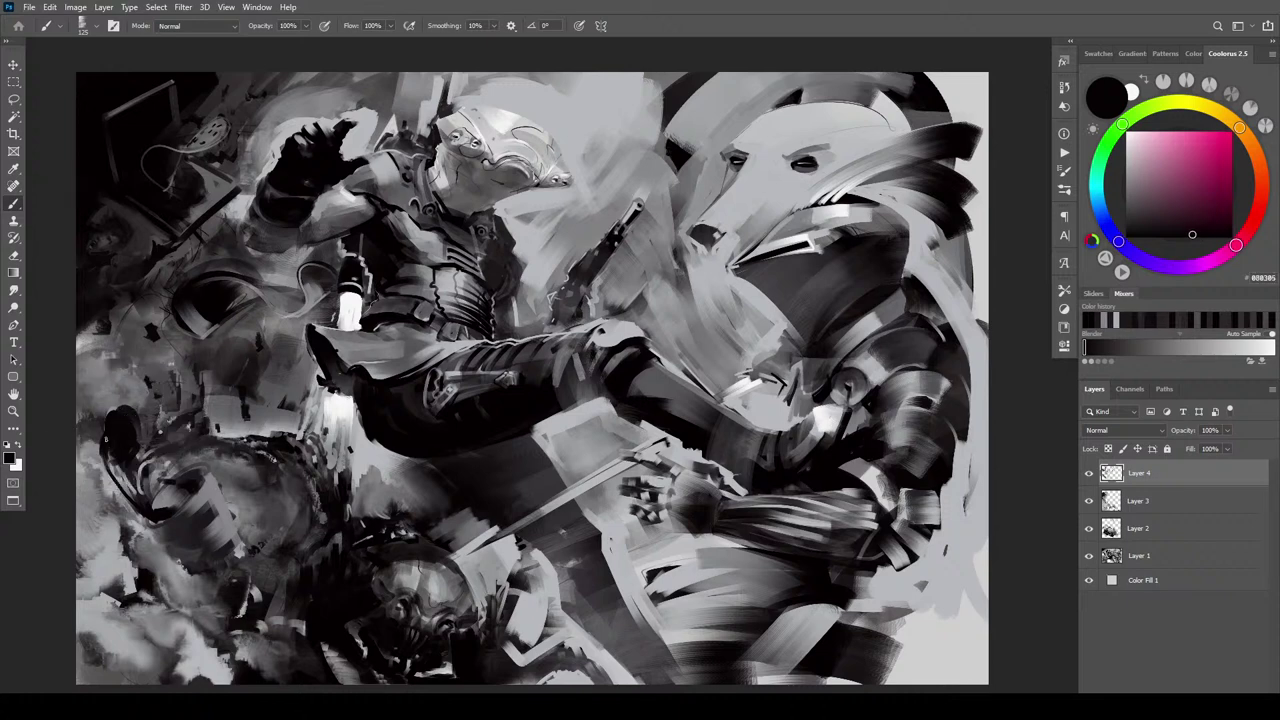
pyautogui.moveTo(109, 448); pyautogui.dragTo(131, 500)
pyautogui.keyDown('alt'); pyautogui.click(125, 399); pyautogui.keyUp('alt')
pyautogui.moveTo(100, 427)
pyautogui.mouseDown()
pyautogui.moveTo(106, 413)
pyautogui.moveTo(125, 420)
pyautogui.mouseUp()
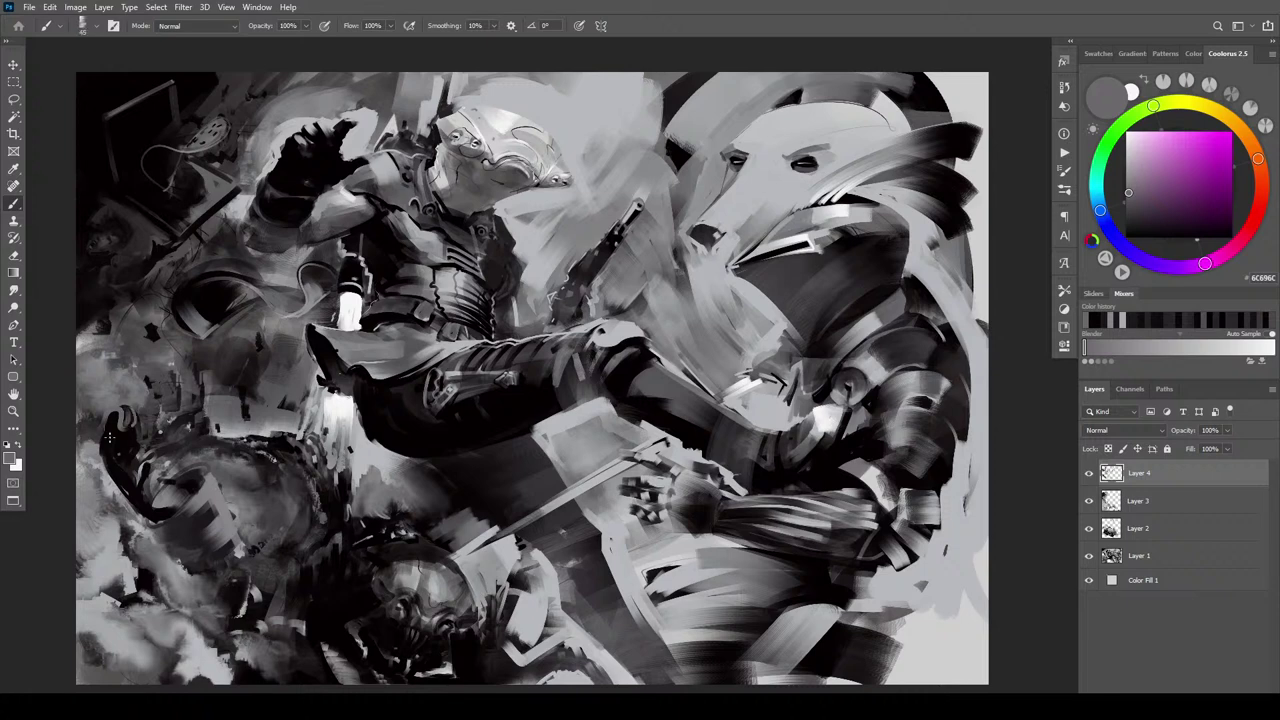
pyautogui.moveTo(110, 440); pyautogui.dragTo(127, 487)
pyautogui.keyDown('alt'); pyautogui.click(137, 397); pyautogui.keyUp('alt')
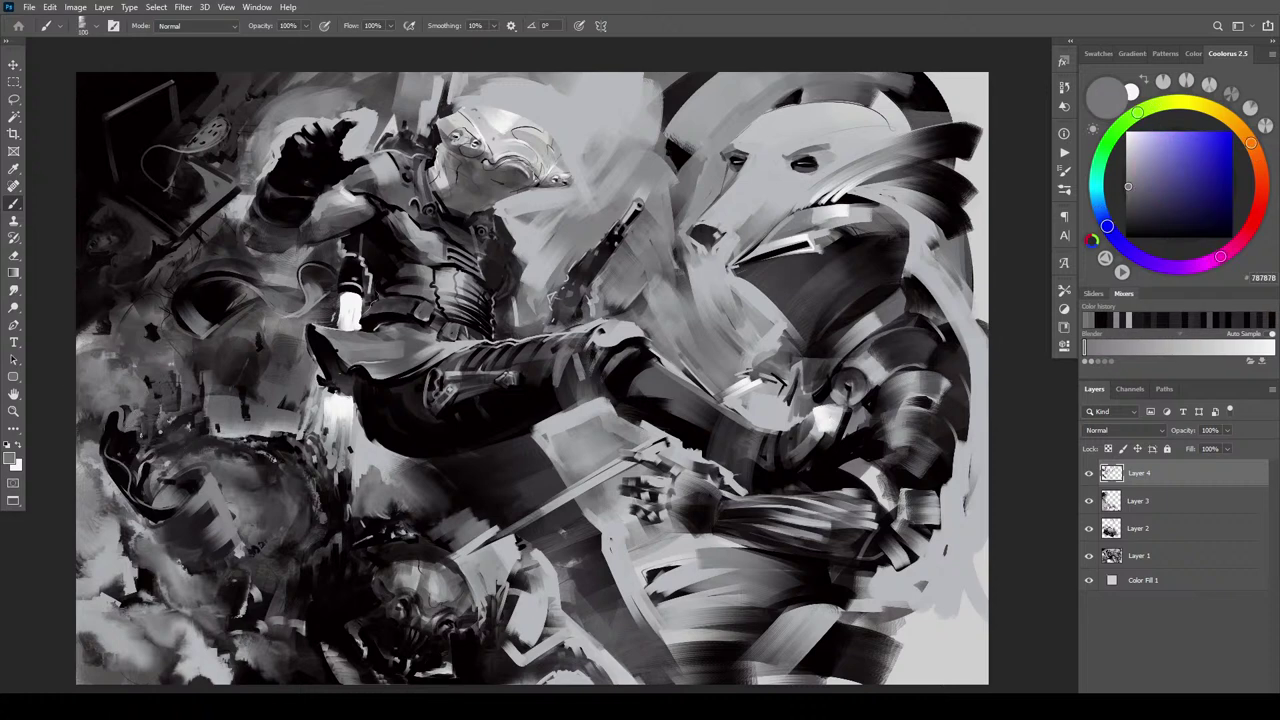
# Add a dark curved shape above the strap with near-black (#070204) at 100 and 70 px, blending it with sampled grey (#656366)
pyautogui.keyDown('alt'); pyautogui.click(129, 440); pyautogui.keyUp('alt')
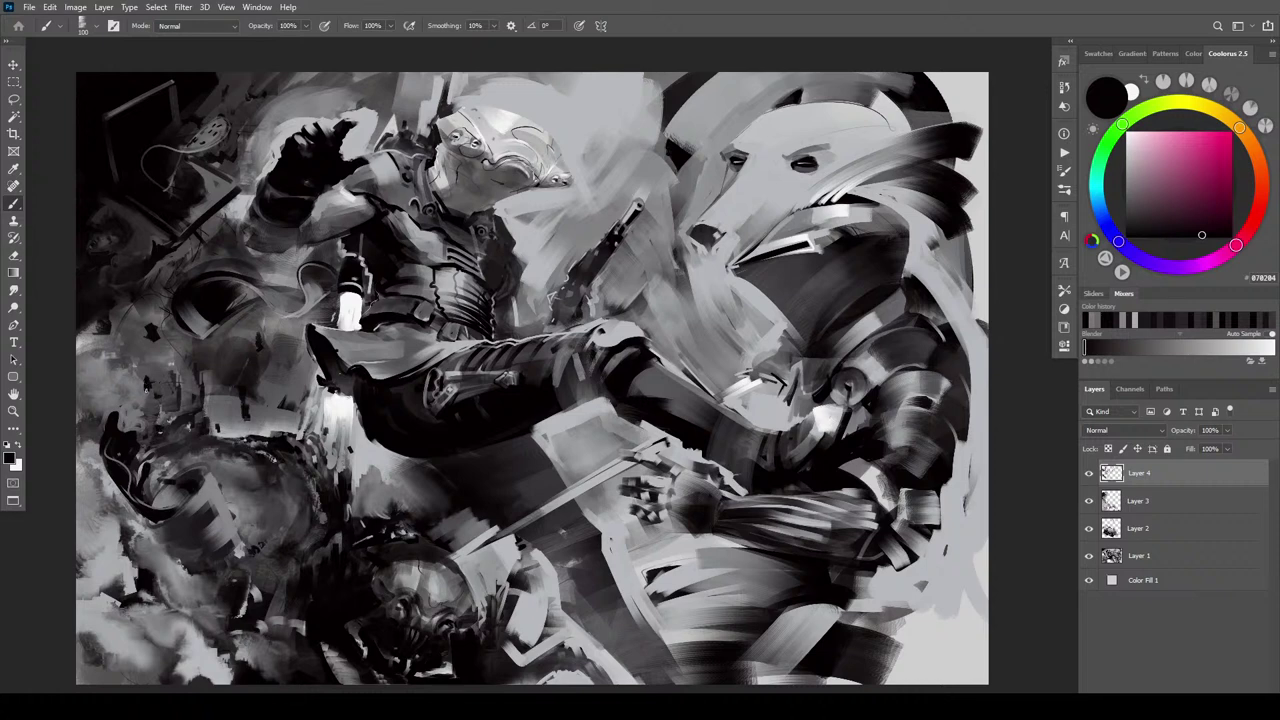
pyautogui.moveTo(142, 392); pyautogui.dragTo(150, 380)
pyautogui.moveTo(113, 410)
pyautogui.mouseDown()
pyautogui.moveTo(138, 388)
pyautogui.moveTo(161, 412)
pyautogui.moveTo(136, 389)
pyautogui.mouseUp()
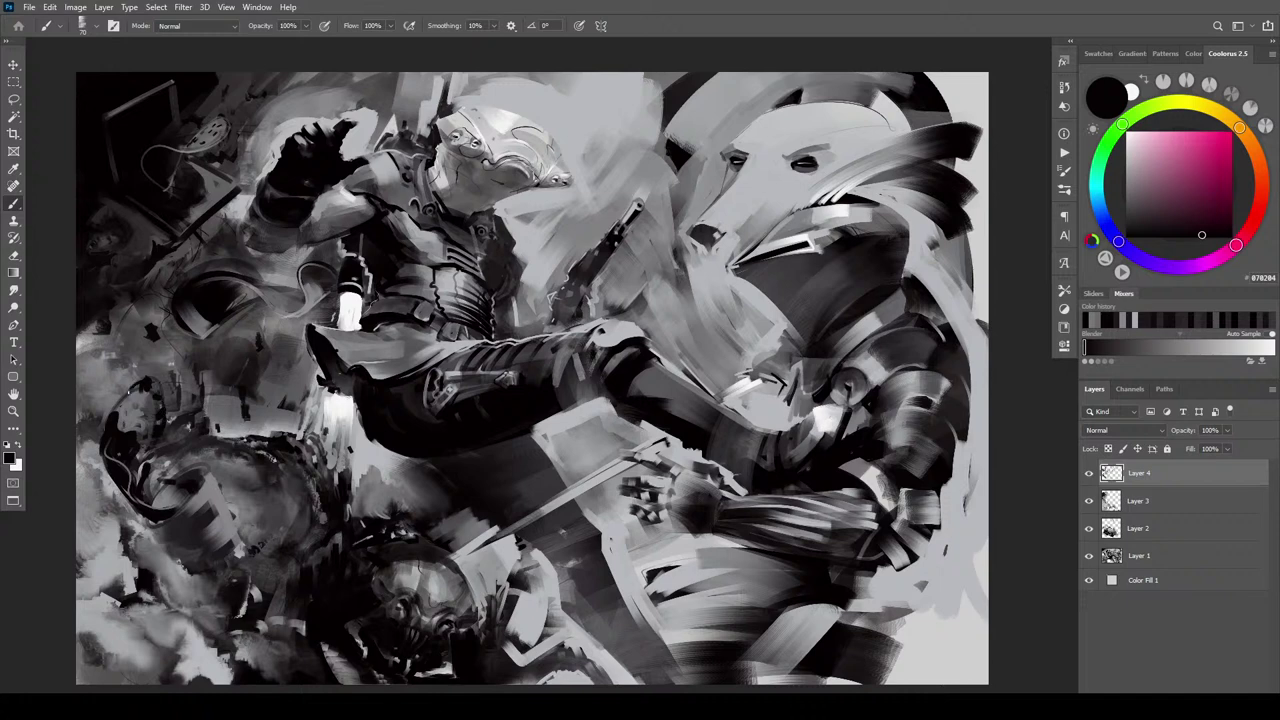
pyautogui.keyDown('alt'); pyautogui.click(137, 393); pyautogui.keyUp('alt')
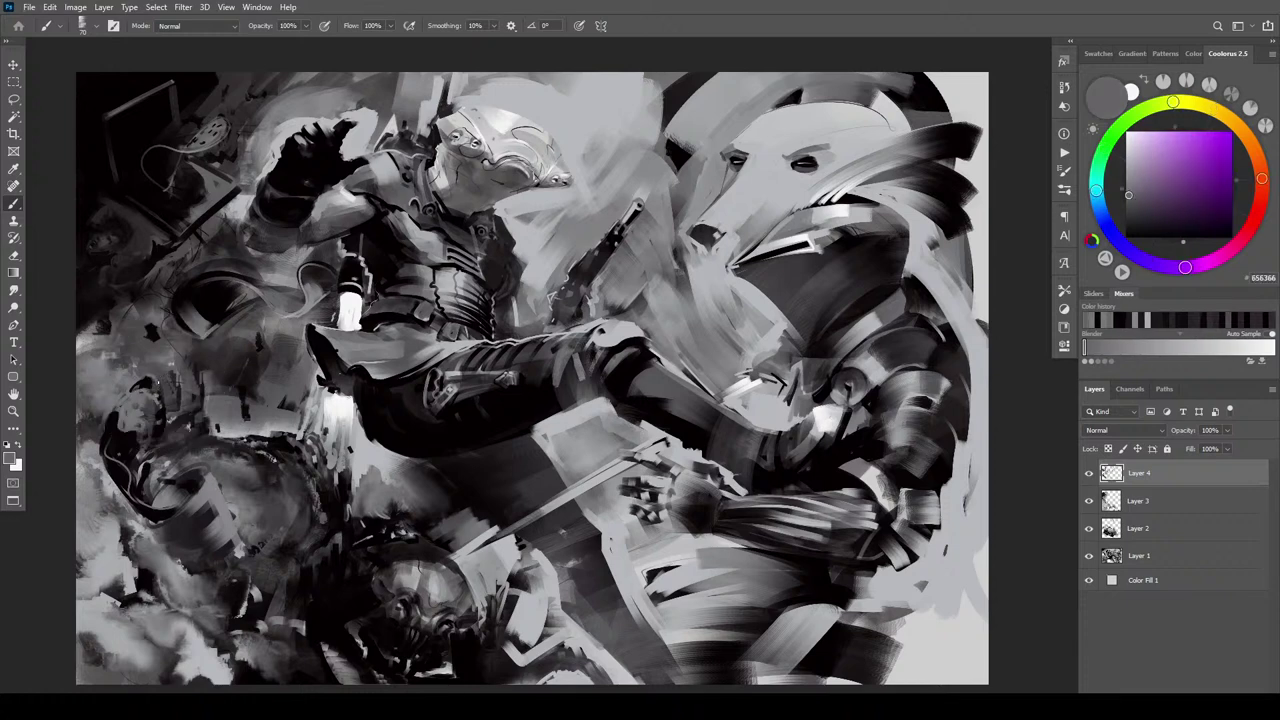
pyautogui.keyDown('alt'); pyautogui.click(160, 384); pyautogui.keyUp('alt')
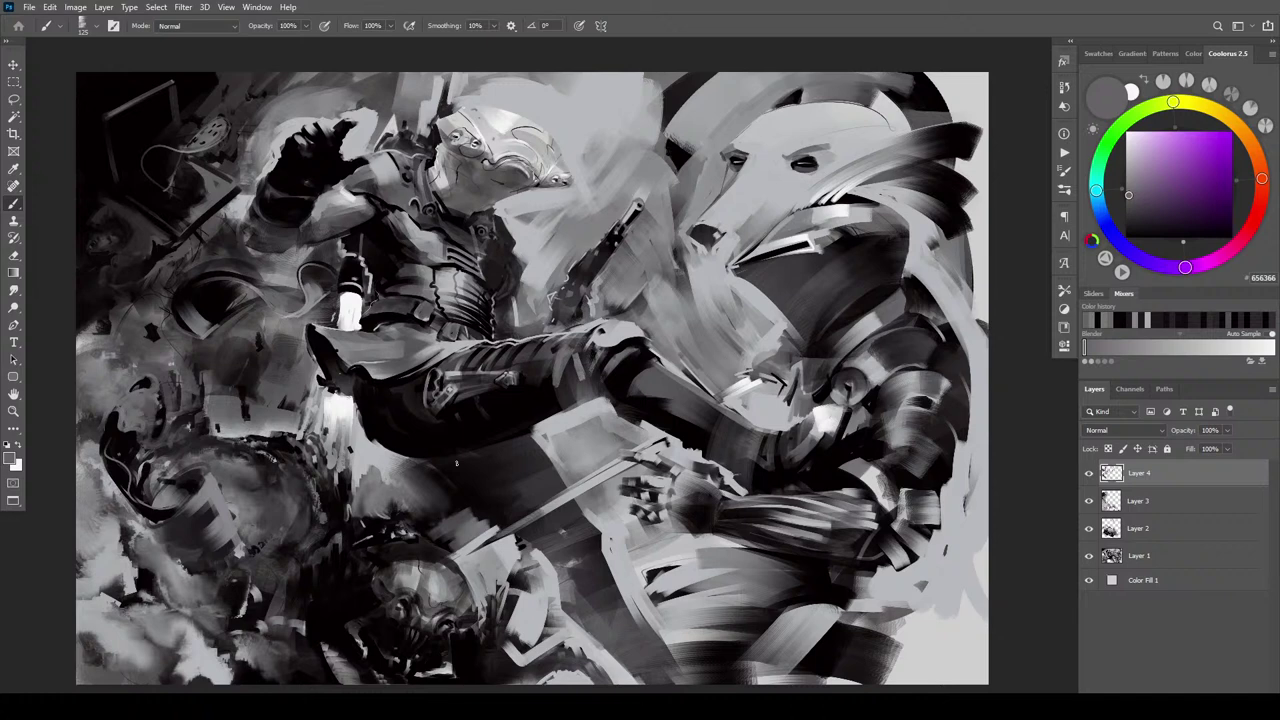
# Rework the dark area between the smoke and the lower masked head with a sampled grey (#767476) and a 400 px brush
pyautogui.keyDown('alt'); pyautogui.click(385, 490); pyautogui.keyUp('alt')
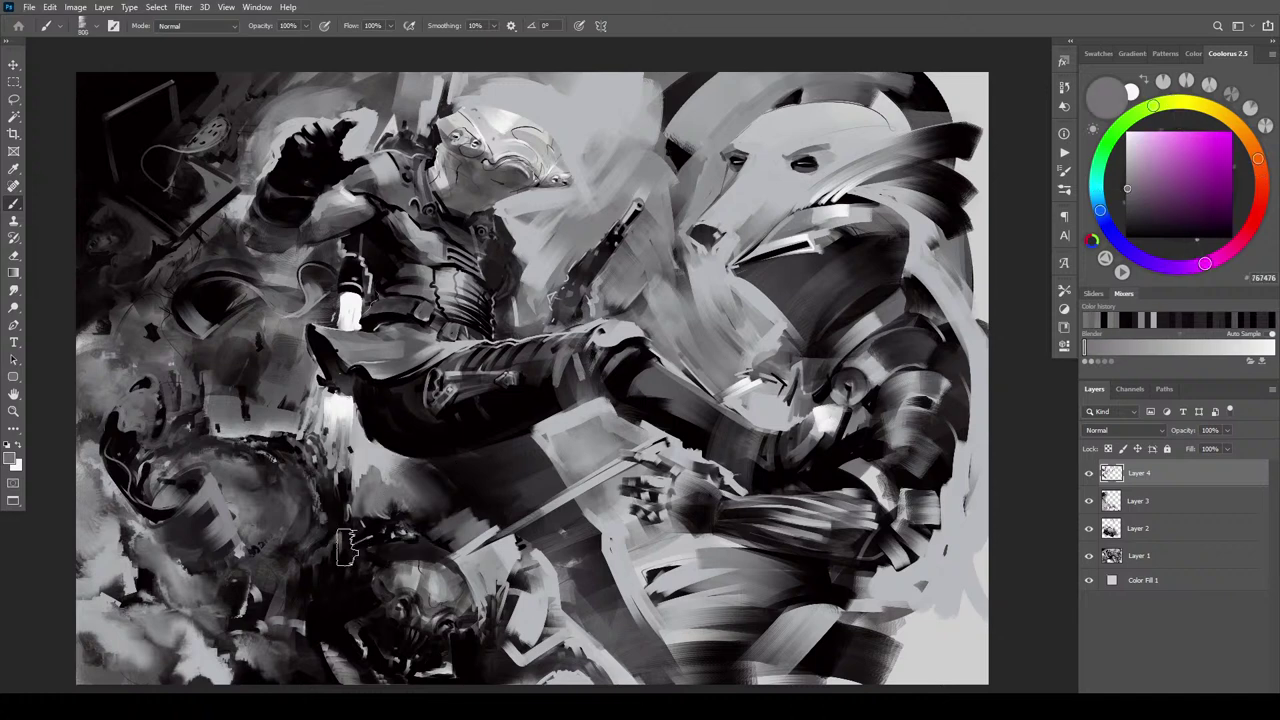
pyautogui.press('[')
pyautogui.press('[')
pyautogui.press('[')
pyautogui.press('[')
pyautogui.press('[')
pyautogui.press('[')
pyautogui.press('[')
pyautogui.press('[')
pyautogui.press('[')
pyautogui.press('[')
pyautogui.press('[')
pyautogui.press('[')
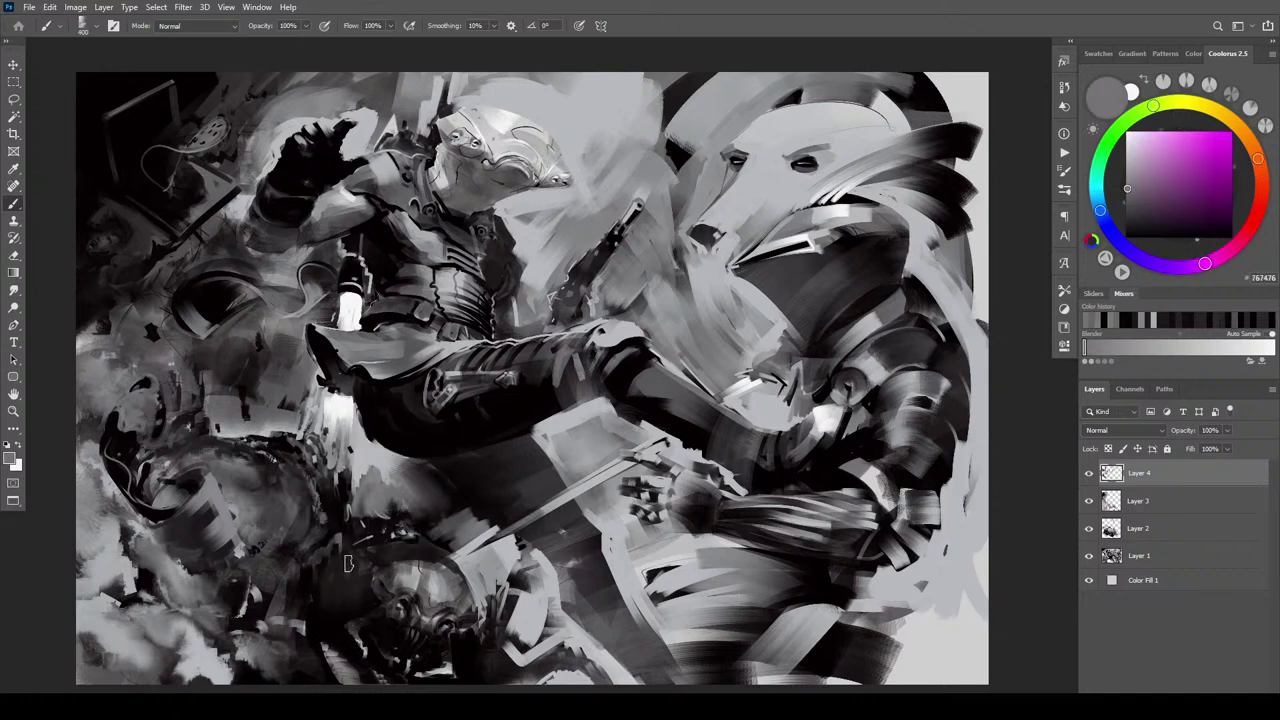
pyautogui.moveTo(346, 572); pyautogui.dragTo(344, 593)
# Continue blending the background down beside the lower masked head, using a 900 px and a 500 px brush
pyautogui.press(']')
pyautogui.press(']')
pyautogui.press(']')
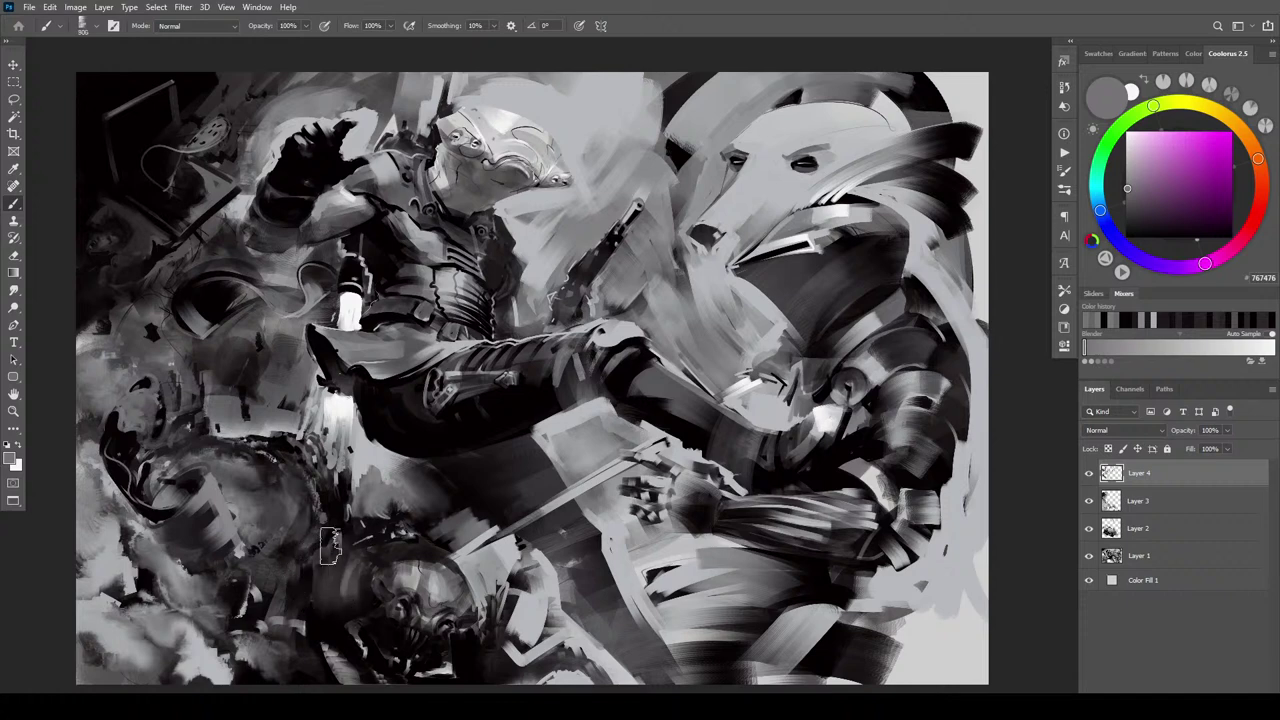
pyautogui.press('[')
pyautogui.press('[')
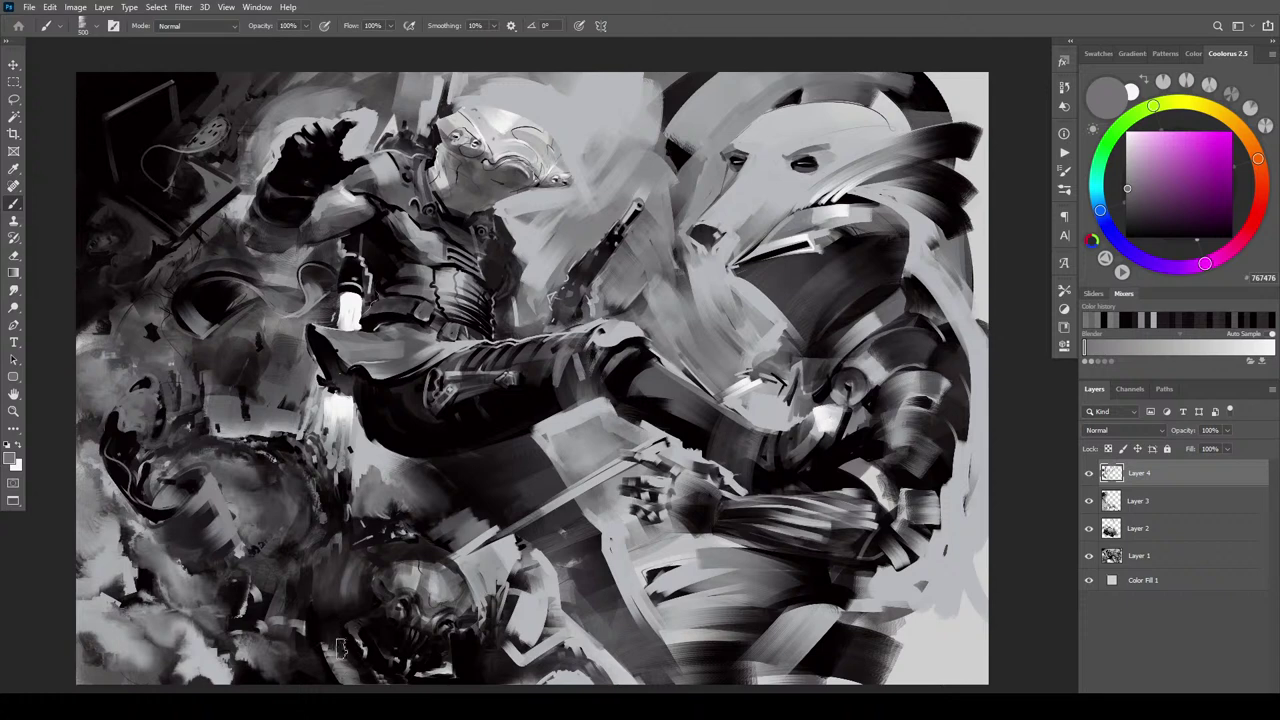
# Paint grey (#767476) strokes down the side of the lower masked head and up above it, with a small and a larger brush
pyautogui.press('[')
pyautogui.press('[')
pyautogui.press('[')
pyautogui.press('[')
pyautogui.press('[')
pyautogui.press('[')
pyautogui.press('[')
pyautogui.press('[')
pyautogui.press('[')
pyautogui.moveTo(306, 605); pyautogui.dragTo(321, 636)
pyautogui.press(']')
pyautogui.press(']')
pyautogui.press(']')
pyautogui.press(']')
pyautogui.press(']')
pyautogui.press(']')
pyautogui.moveTo(317, 575)
pyautogui.mouseDown()
pyautogui.moveTo(321, 605)
pyautogui.moveTo(325, 551)
pyautogui.moveTo(354, 518)
pyautogui.mouseUp()
# Shade the upper side of the lower masked head with a sampled dark grey (#201E1F) and a 130 px brush
pyautogui.press('[')
pyautogui.press('[')
pyautogui.press('[')
pyautogui.press('[')
pyautogui.press('[')
pyautogui.press('[')
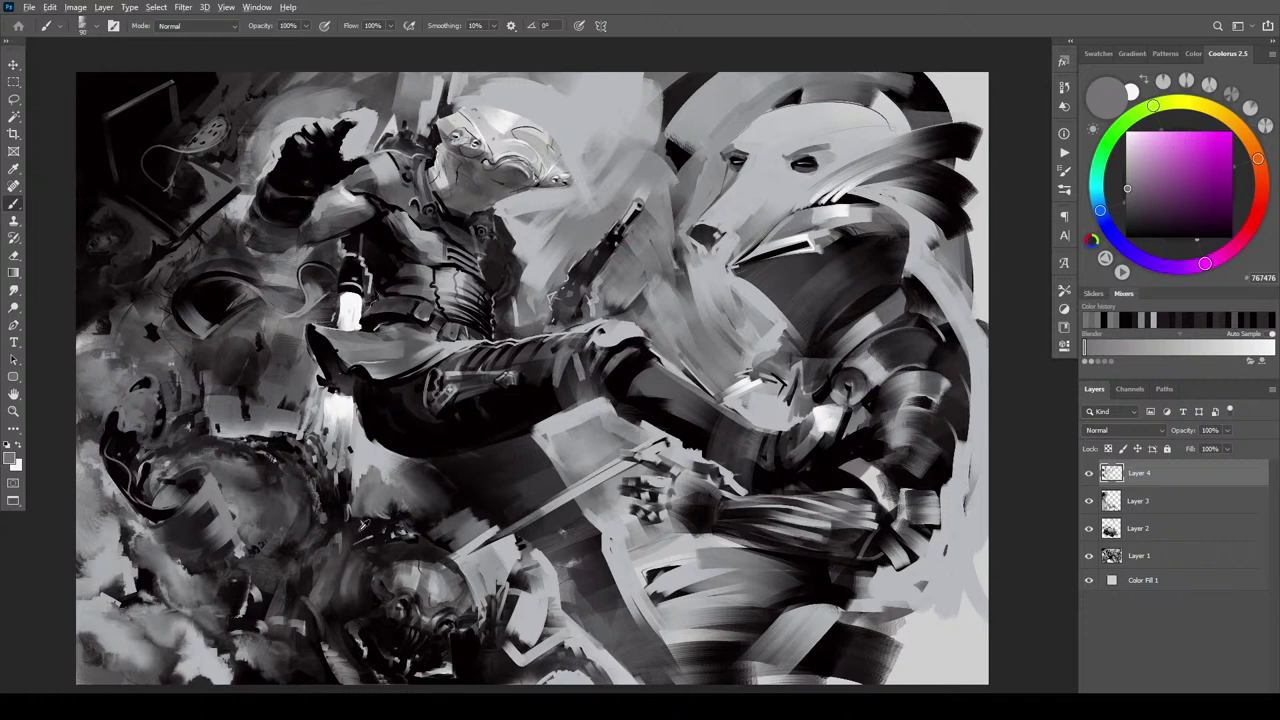
pyautogui.keyDown('alt'); pyautogui.click(364, 526); pyautogui.keyUp('alt')
pyautogui.press('[')
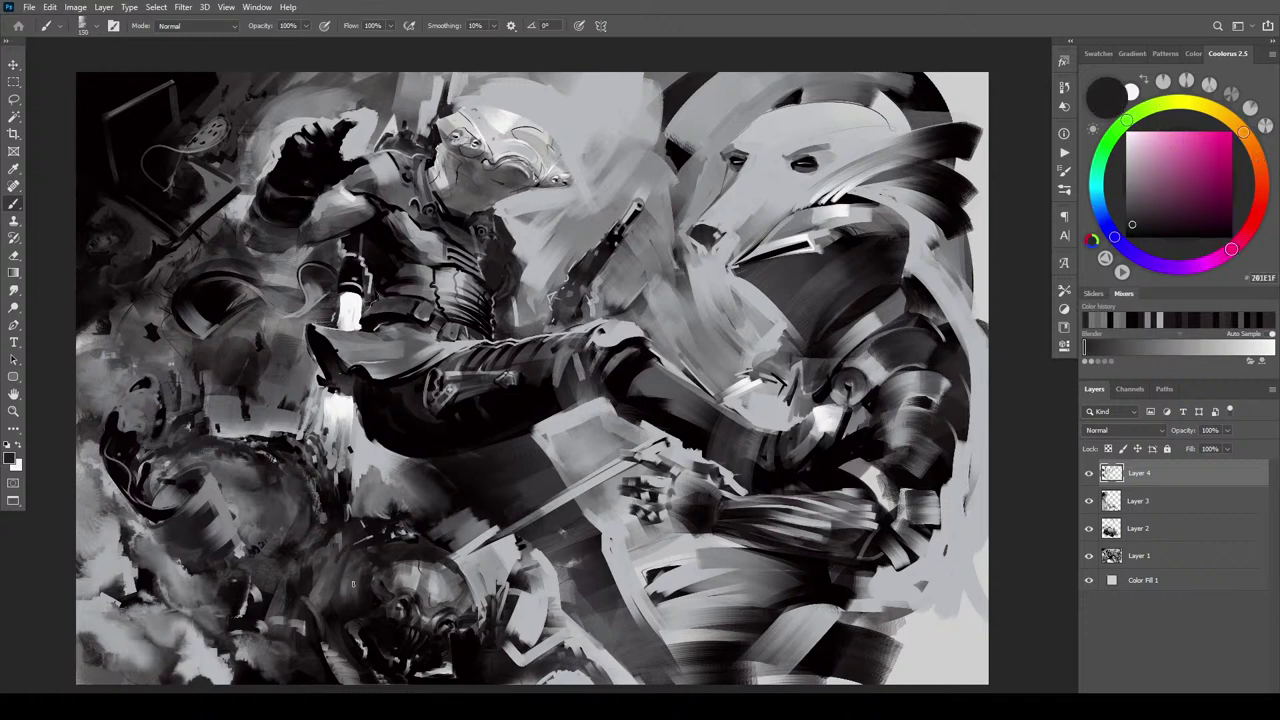
pyautogui.moveTo(358, 570)
pyautogui.mouseDown()
pyautogui.moveTo(357, 592)
pyautogui.moveTo(341, 598)
pyautogui.moveTo(333, 583)
pyautogui.mouseUp()
# Paint dark debris beside the base of the boot's flame with a sampled near-black (#060103) and a 400 px brush
pyautogui.press(']')
pyautogui.press(']')
pyautogui.press(']')
pyautogui.press(']')
pyautogui.keyDown('alt'); pyautogui.click(298, 451); pyautogui.keyUp('alt')
pyautogui.press(']')
pyautogui.moveTo(300, 456); pyautogui.dragTo(317, 479)
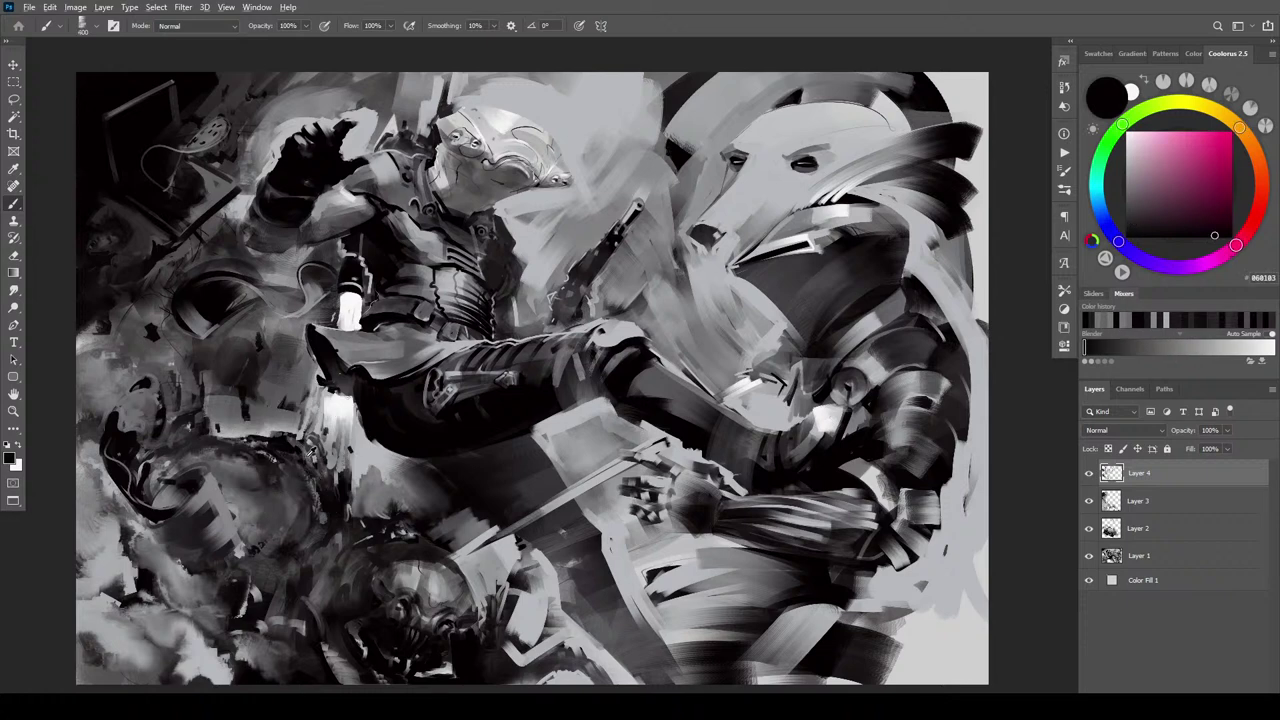
# Blend the debris between the flame and the lower masked head with sampled dark grey (#3D3A3C), enlarging the brush to 800 px
pyautogui.keyDown('alt'); pyautogui.click(321, 484); pyautogui.keyUp('alt')
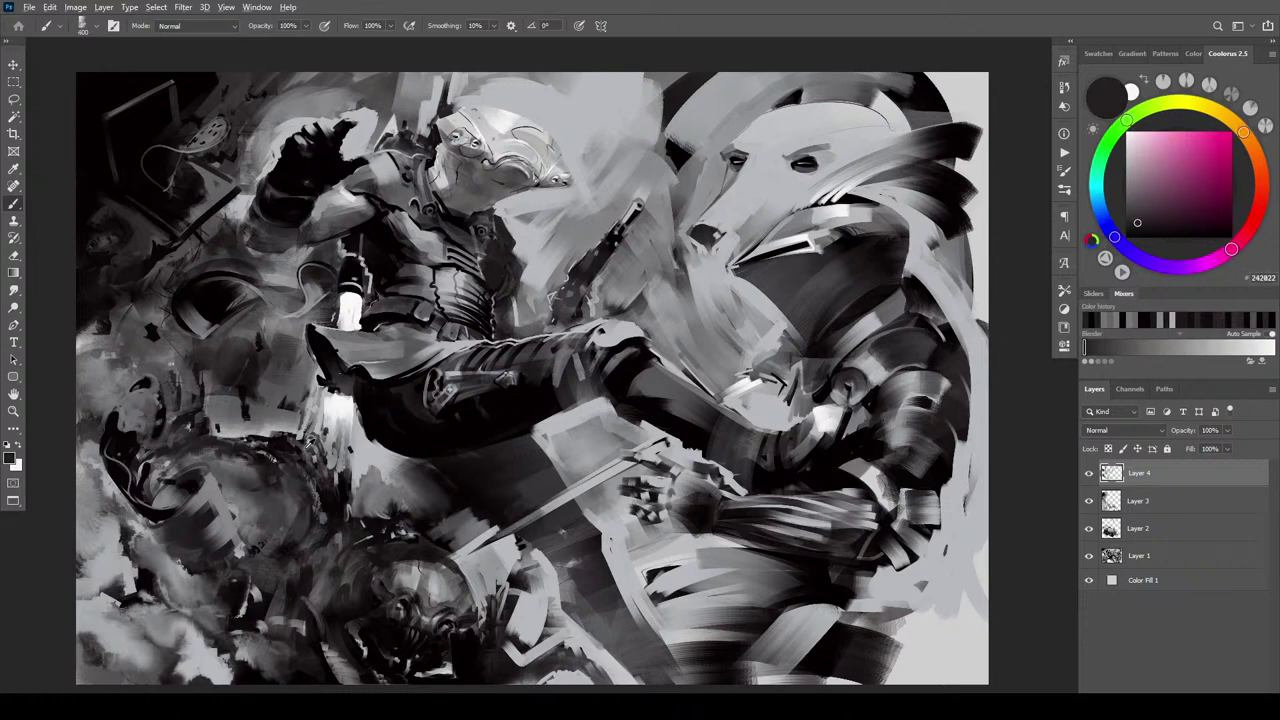
pyautogui.keyDown('alt'); pyautogui.click(304, 449); pyautogui.keyUp('alt')
pyautogui.moveTo(285, 440)
pyautogui.mouseDown()
pyautogui.moveTo(263, 429)
pyautogui.moveTo(296, 427)
pyautogui.mouseUp()
pyautogui.press(']')
pyautogui.press(']')
pyautogui.press(']')
pyautogui.press(']')
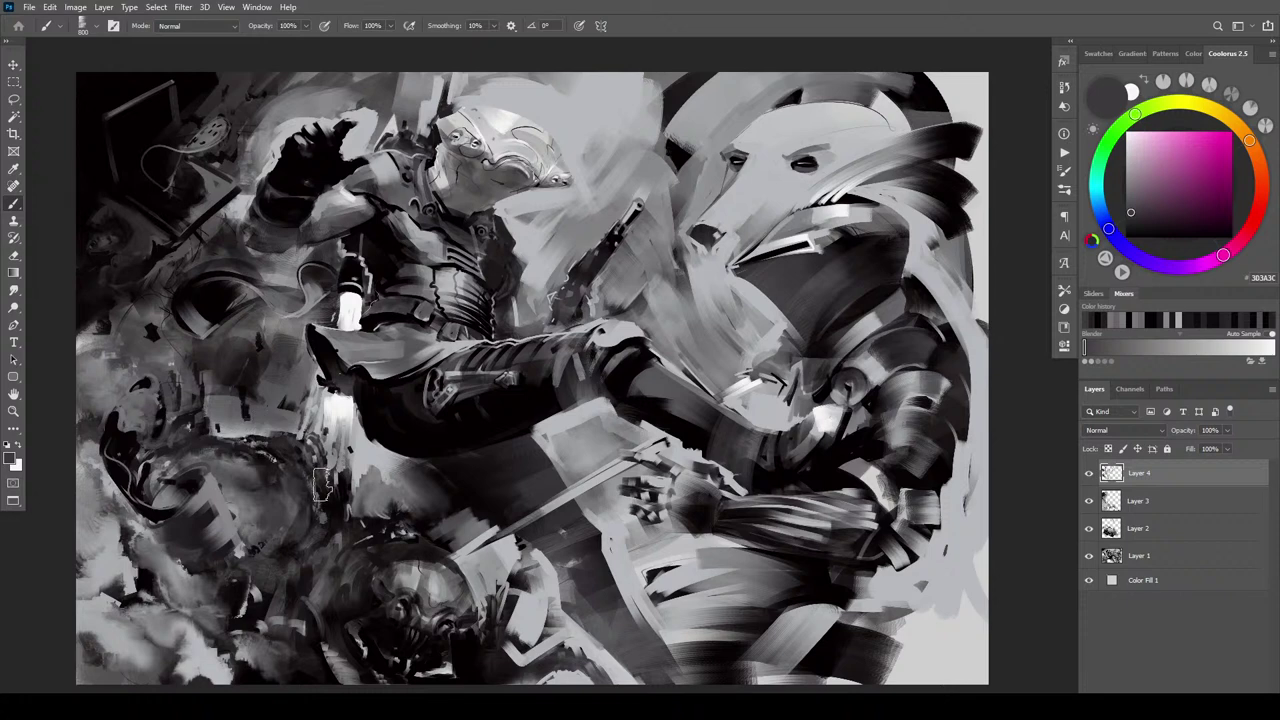
pyautogui.moveTo(340, 528); pyautogui.dragTo(355, 495)
# Darken and break up the smoke under the boot's flame with sampled dark greys (#292627, #1A161B) at 700 and 300 px
pyautogui.press('[')
pyautogui.press('[')
pyautogui.press('[')
pyautogui.press('[')
pyautogui.press('[')
pyautogui.press('[')
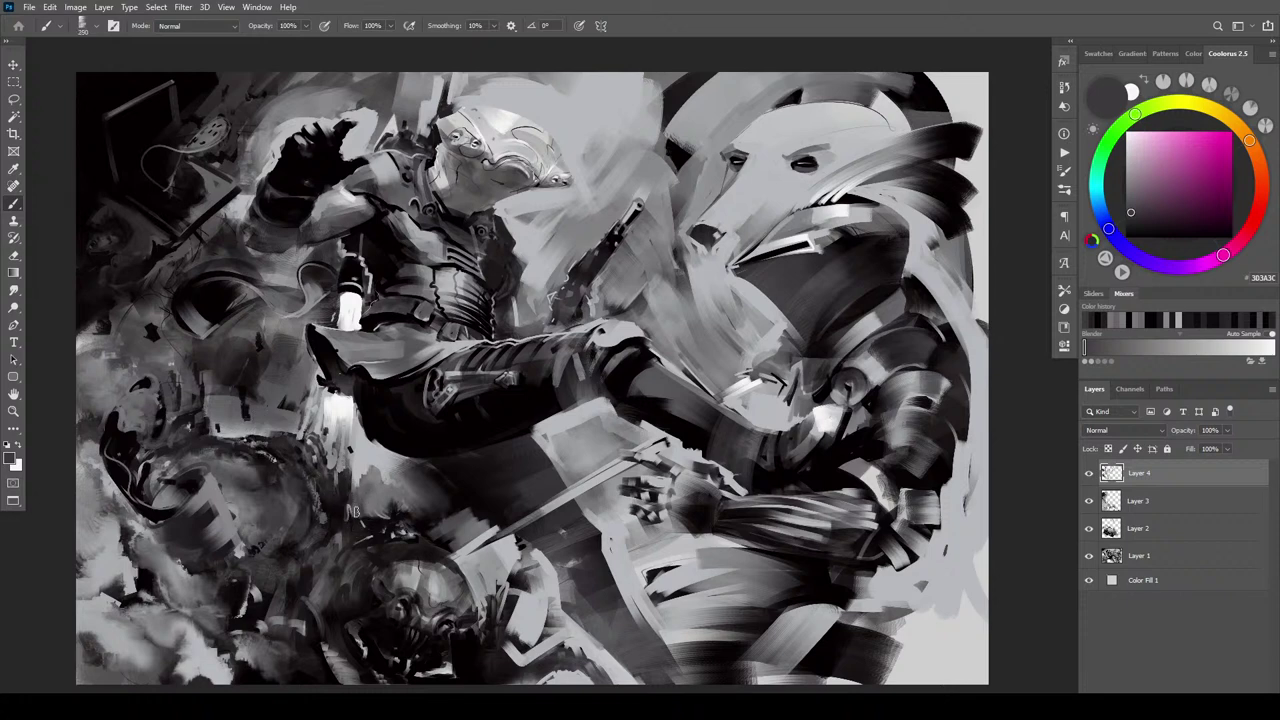
pyautogui.keyDown('alt'); pyautogui.click(350, 480); pyautogui.keyUp('alt')
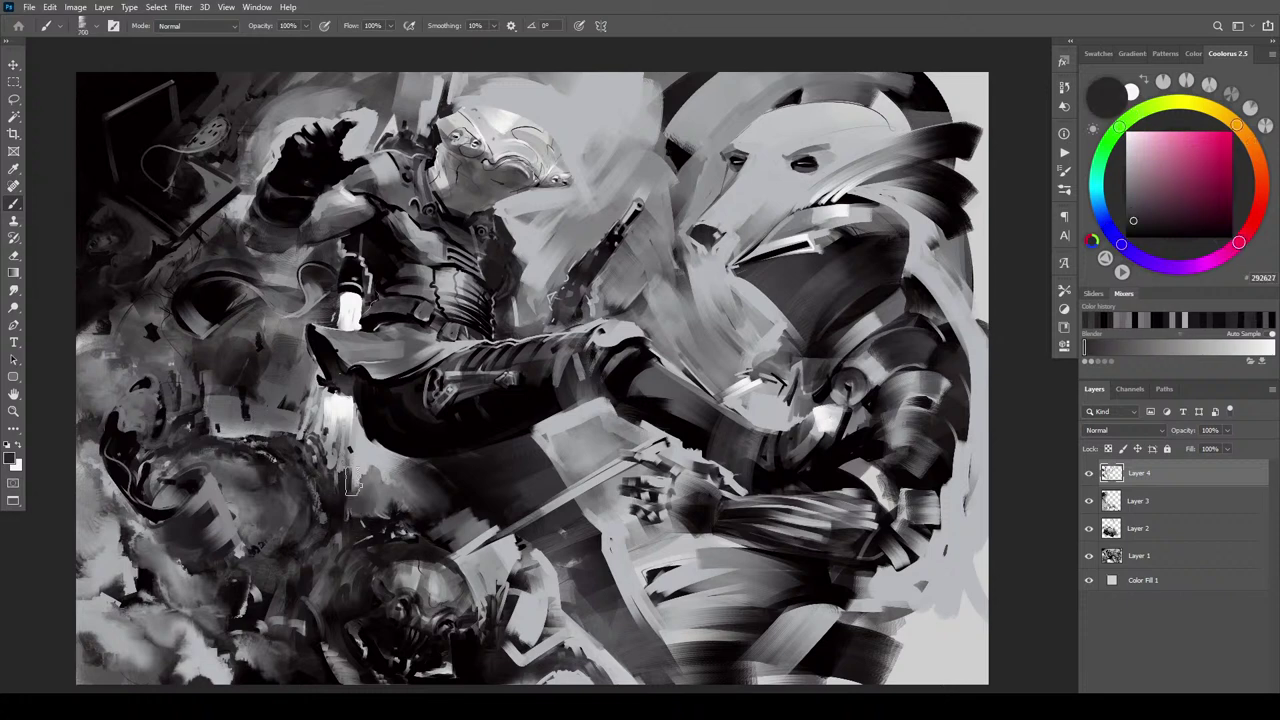
pyautogui.keyDown('alt'); pyautogui.click(348, 482); pyautogui.keyUp('alt')
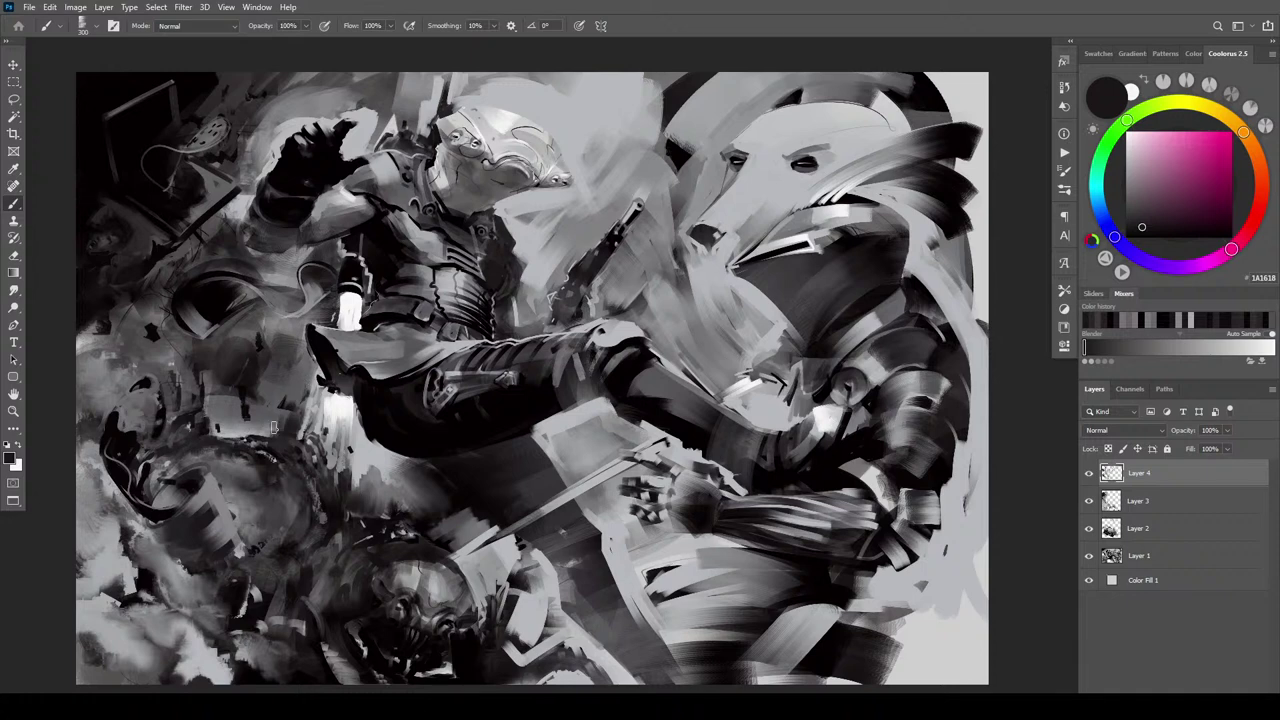
# Lighten the smoky background between the boot's flame and the small grey block with a sampled light grey (#919395)
pyautogui.keyDown('alt'); pyautogui.click(371, 477); pyautogui.keyUp('alt')
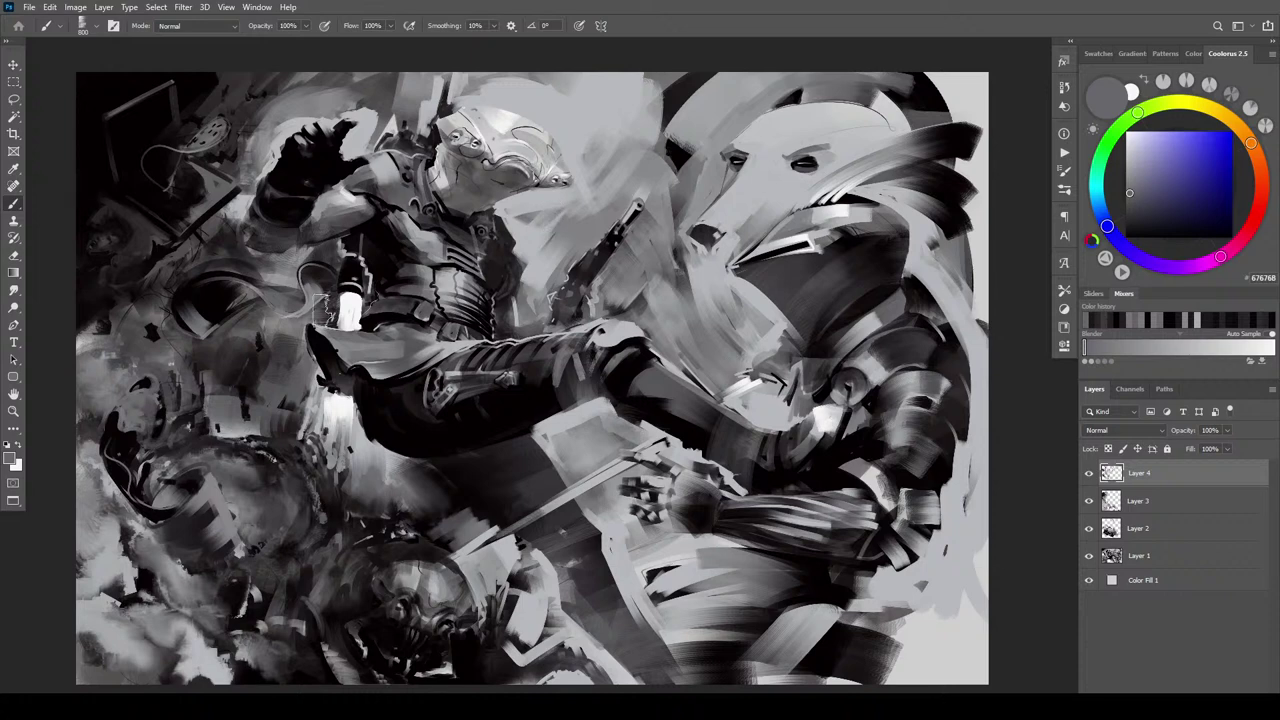
pyautogui.keyDown('alt'); pyautogui.click(329, 392); pyautogui.keyUp('alt')
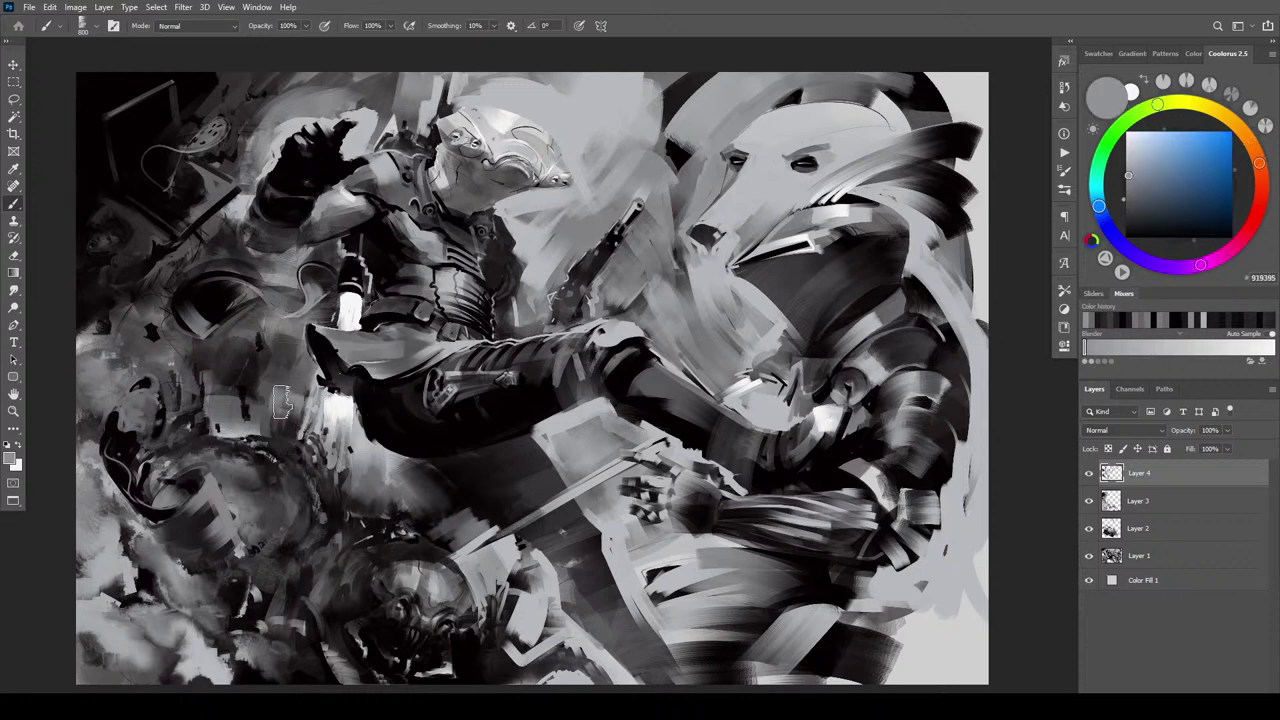
pyautogui.moveTo(285, 390); pyautogui.dragTo(299, 361)
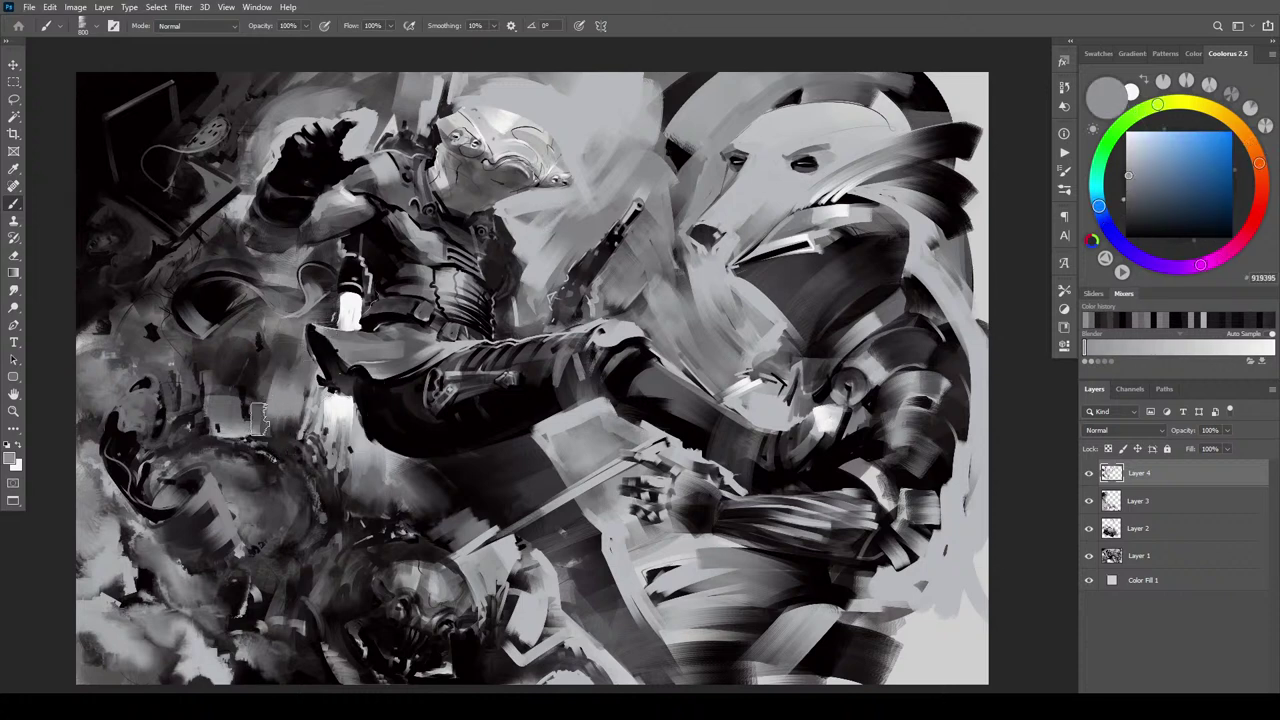
pyautogui.moveTo(264, 414); pyautogui.dragTo(248, 426)
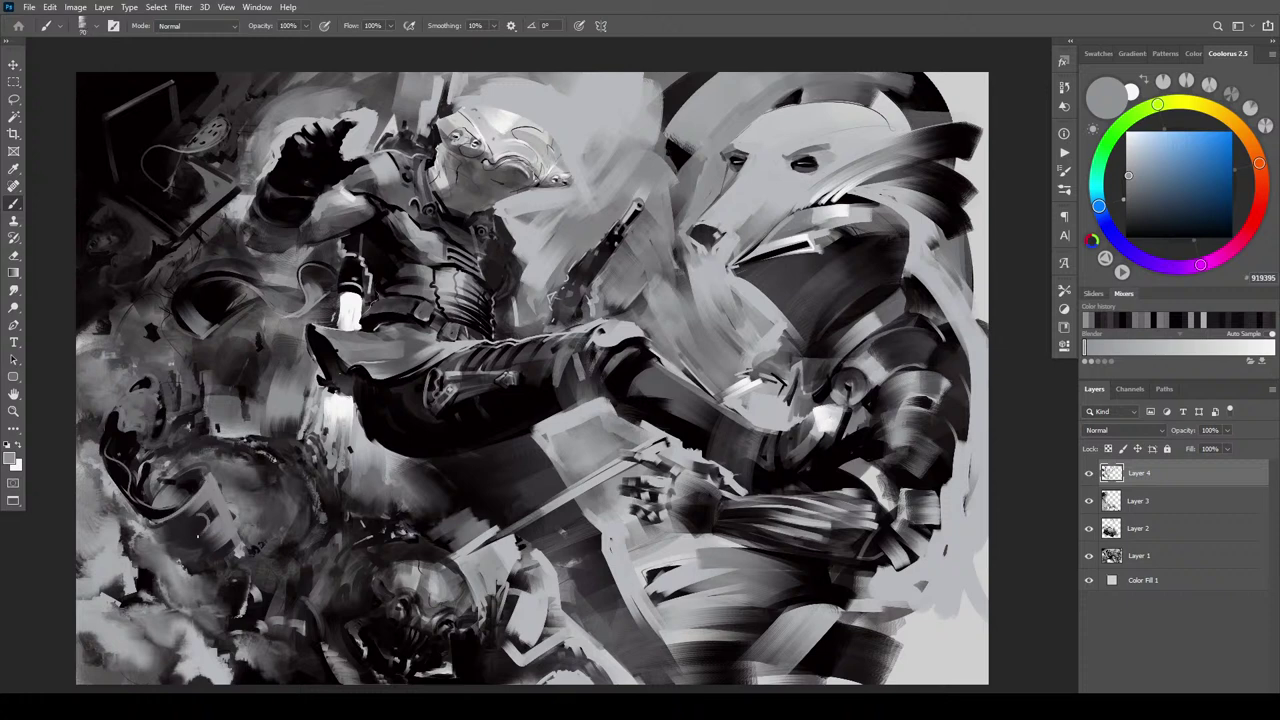
# Paint a small ring emblem on the cylinder's side with grey (#919395) at 70 px and refine it with sampled dark grey (#393639)
pyautogui.moveTo(182, 530); pyautogui.dragTo(206, 533)
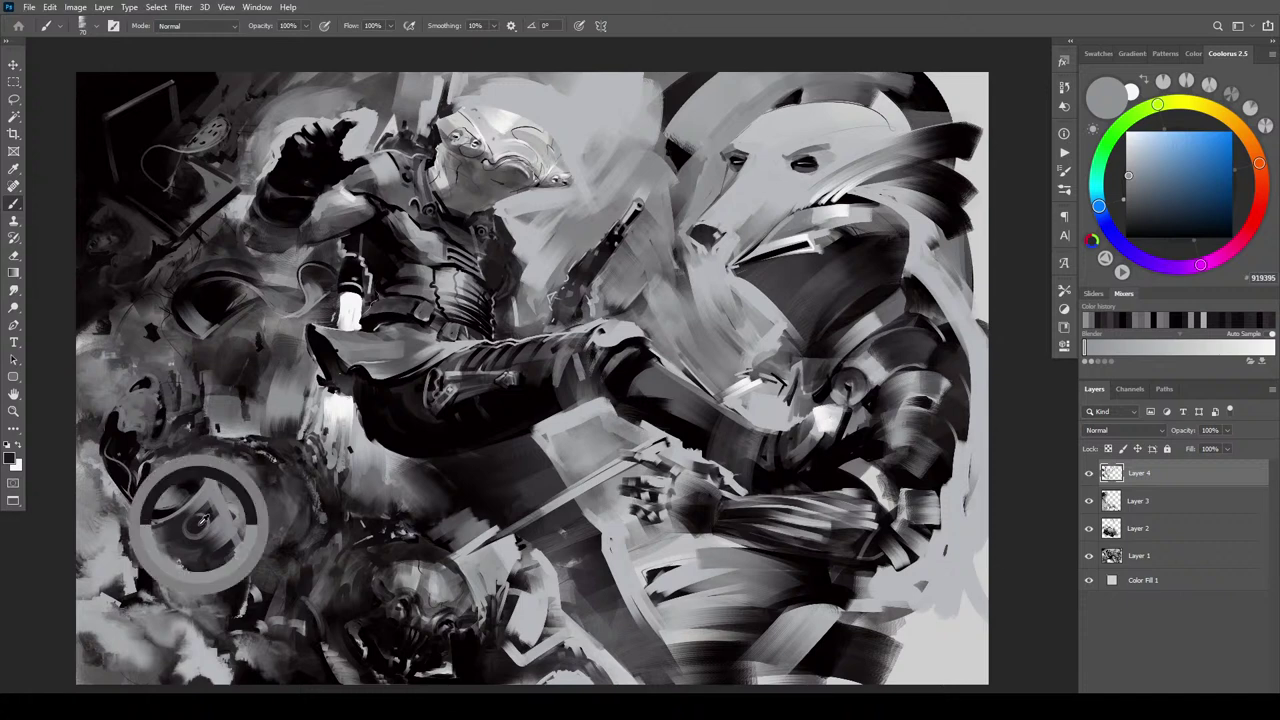
pyautogui.keyDown('alt'); pyautogui.click(208, 518); pyautogui.keyUp('alt')
pyautogui.keyDown('alt'); pyautogui.click(204, 533); pyautogui.keyUp('alt')
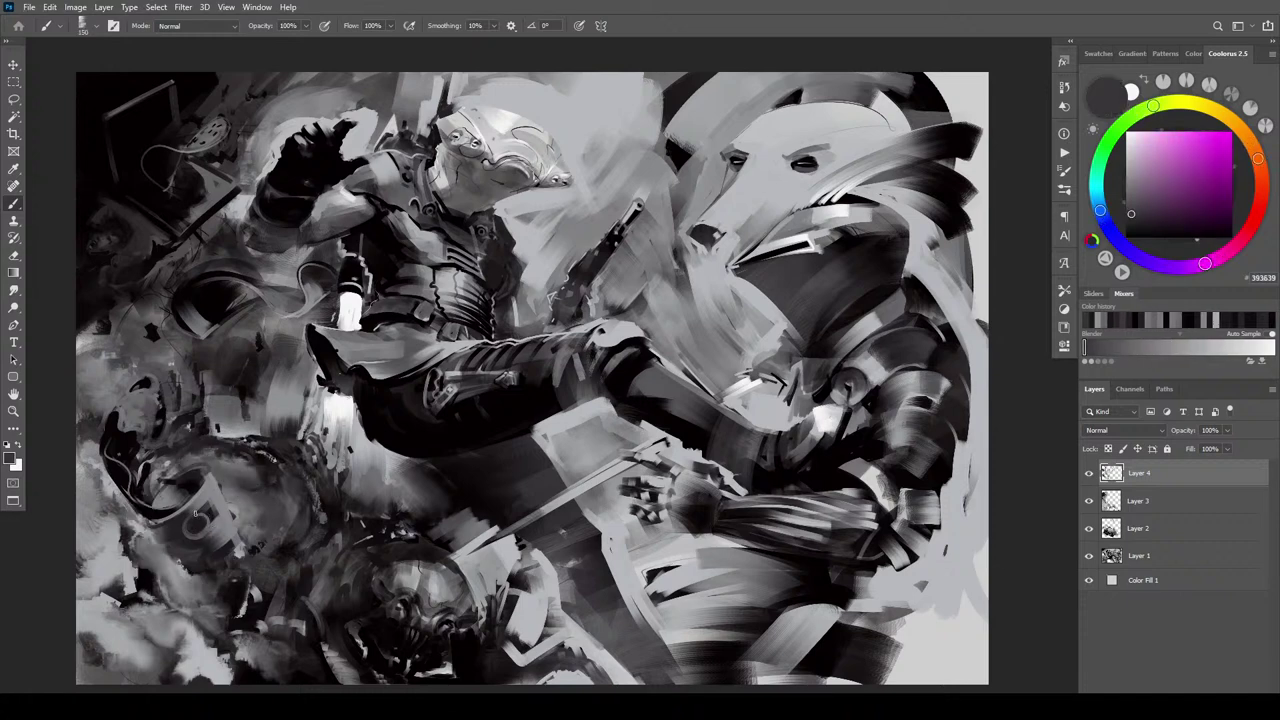
pyautogui.keyDown('alt'); pyautogui.click(202, 528); pyautogui.keyUp('alt')
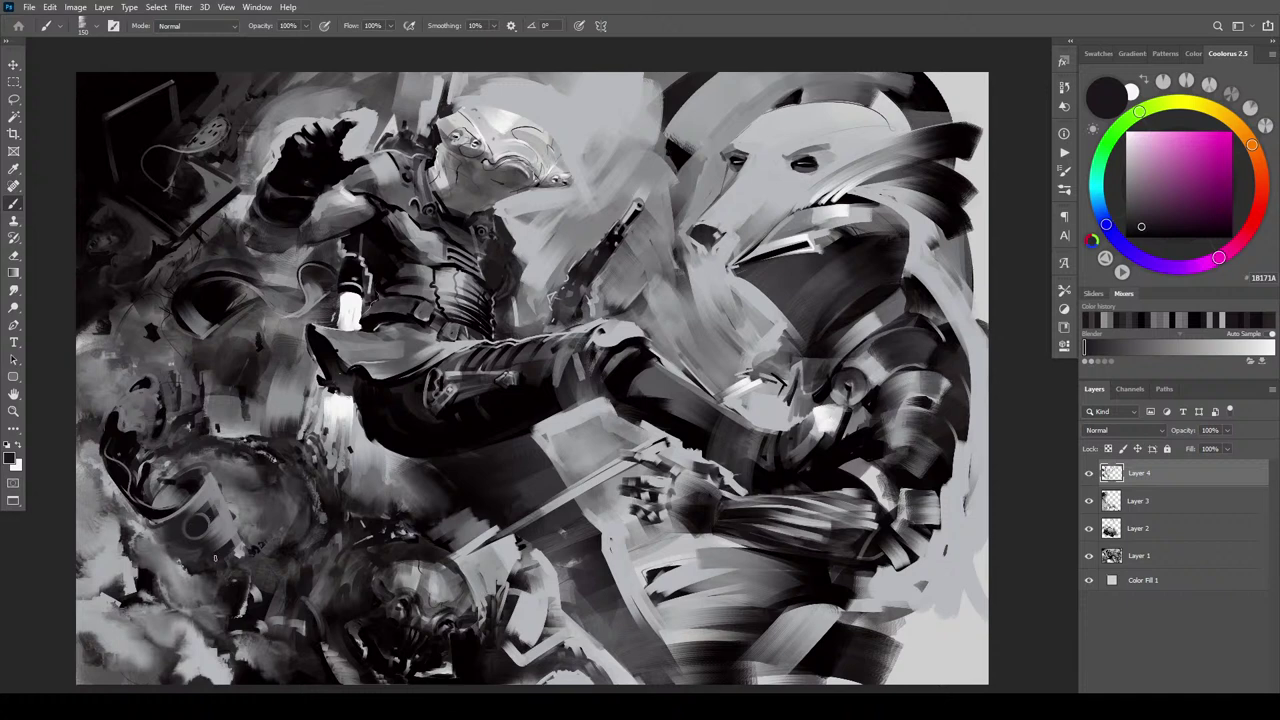
# Shade the cylinder's side around the ring emblem with sampled near-black (#1B171A) and a 250 px brush
pyautogui.press(']')
pyautogui.press(']')
pyautogui.press(']')
pyautogui.moveTo(196, 555); pyautogui.dragTo(228, 520)
# Trim the cylinder's outer edges and rework the smoke around its base with sampled mid and light greys
pyautogui.keyDown('alt'); pyautogui.click(242, 500); pyautogui.keyUp('alt')
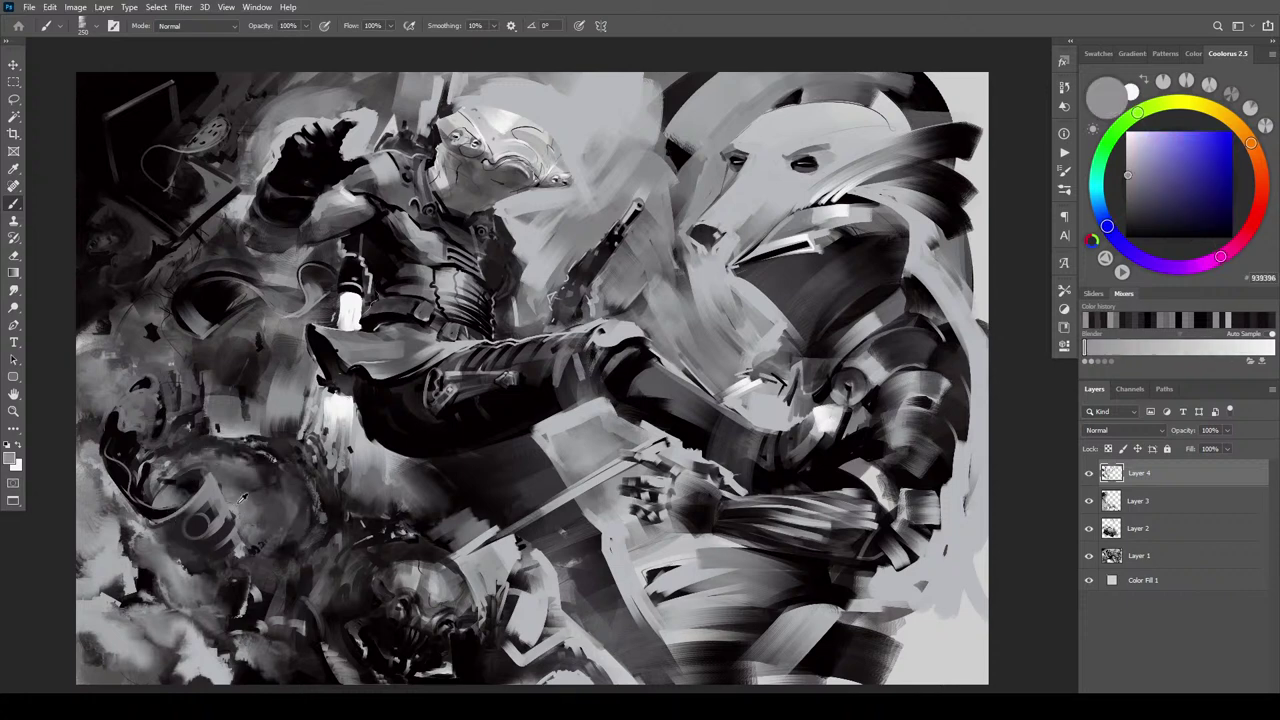
pyautogui.keyDown('alt'); pyautogui.click(238, 502); pyautogui.keyUp('alt')
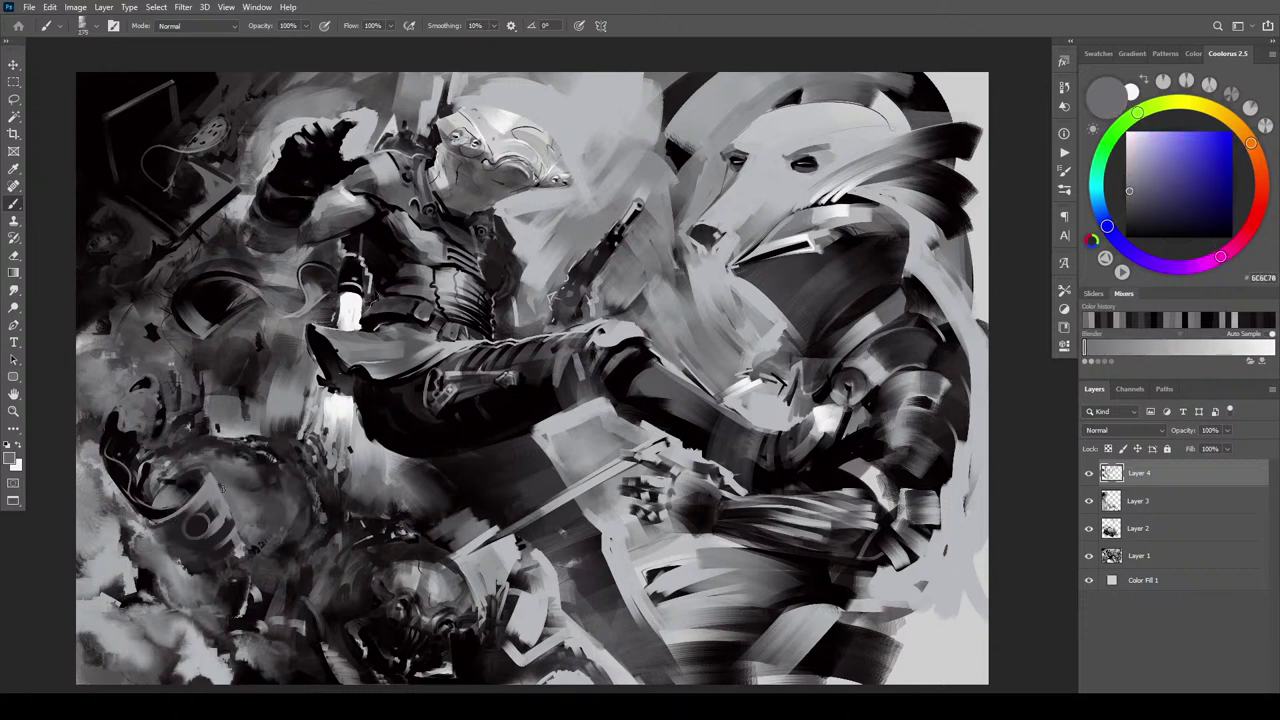
pyautogui.keyDown('alt'); pyautogui.click(161, 551); pyautogui.keyUp('alt')
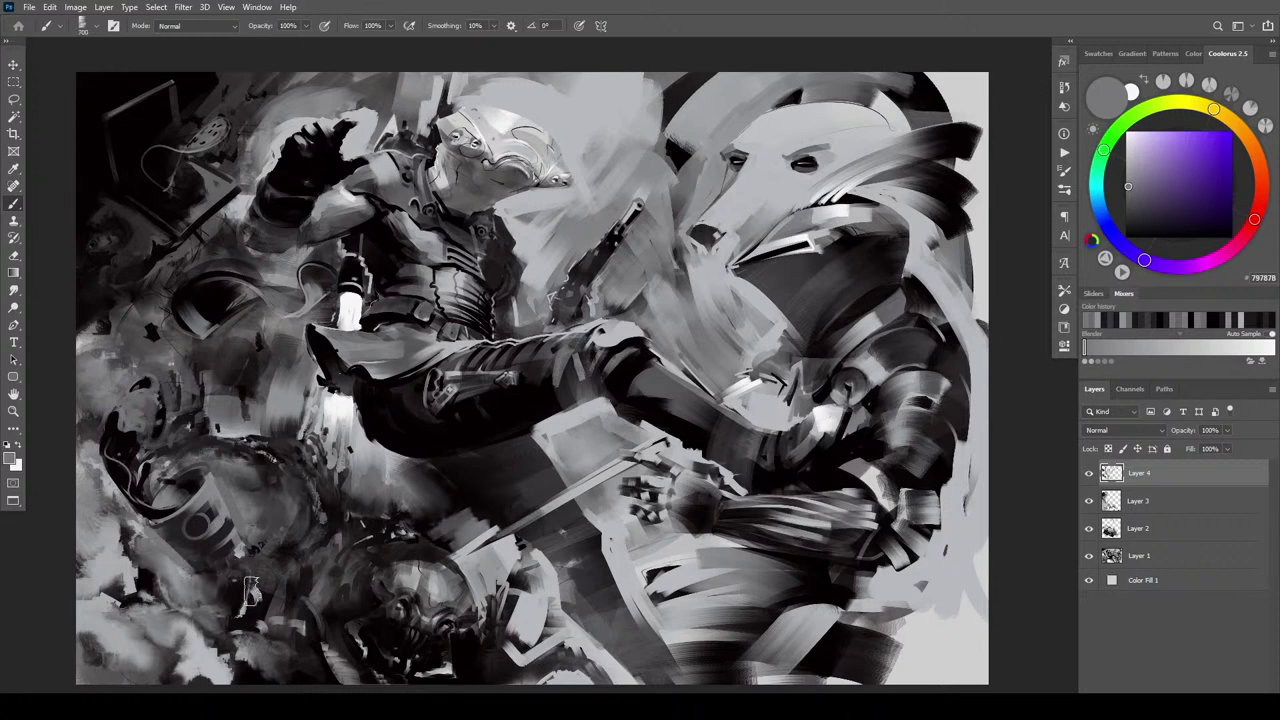
pyautogui.keyDown('alt'); pyautogui.click(246, 547); pyautogui.keyUp('alt')
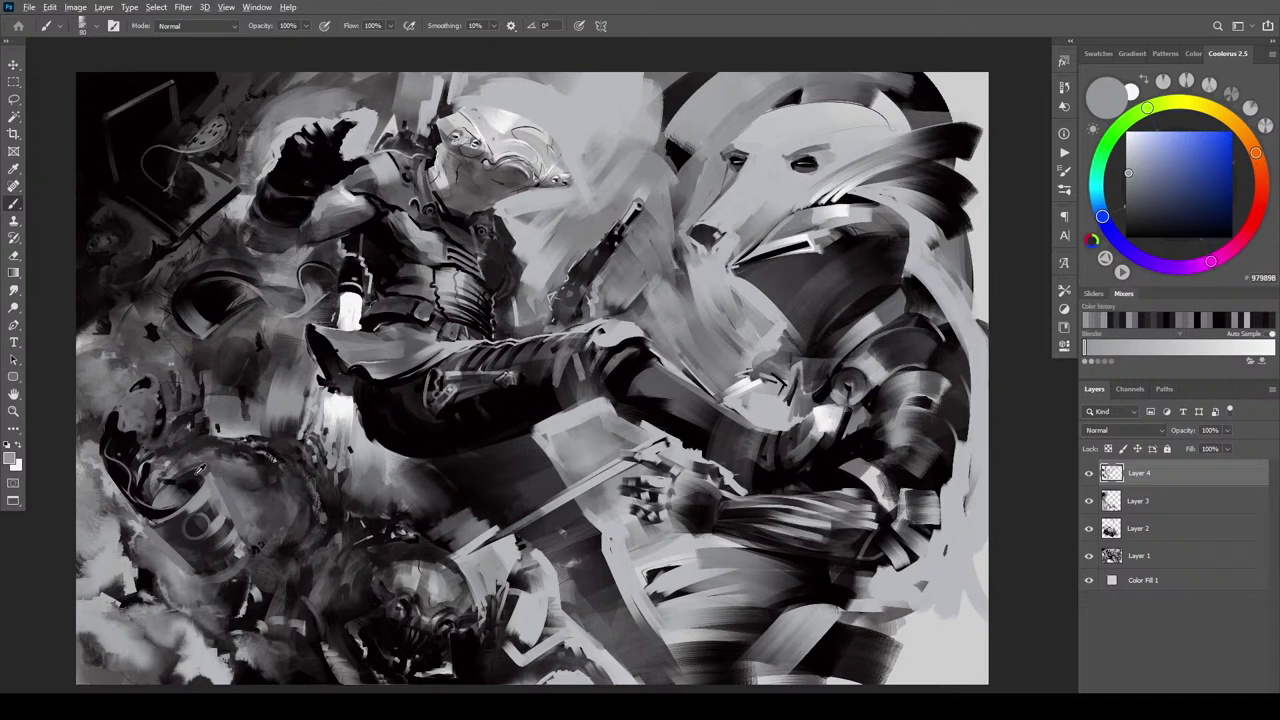
# Define the cylinder's rim, opening and side markings with sampled dark and mid greys at small brush sizes
pyautogui.keyDown('alt'); pyautogui.click(199, 472); pyautogui.keyUp('alt')
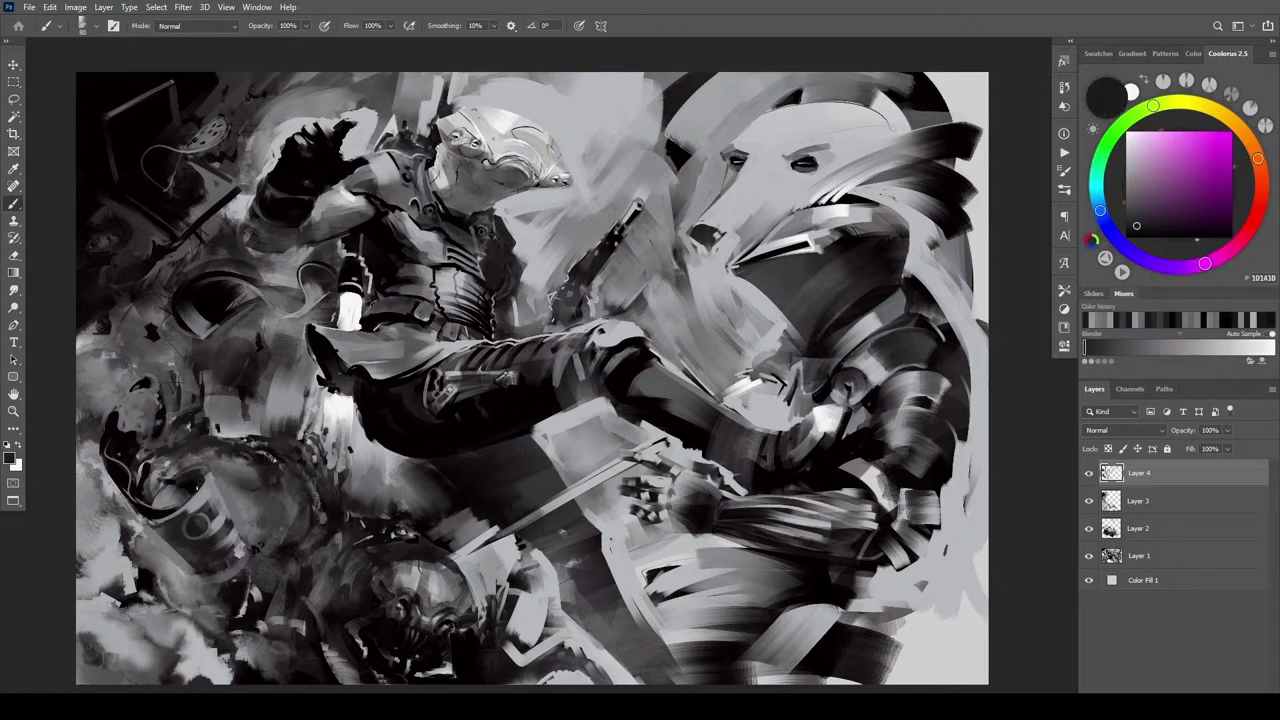
pyautogui.keyDown('alt'); pyautogui.click(221, 469); pyautogui.keyUp('alt')
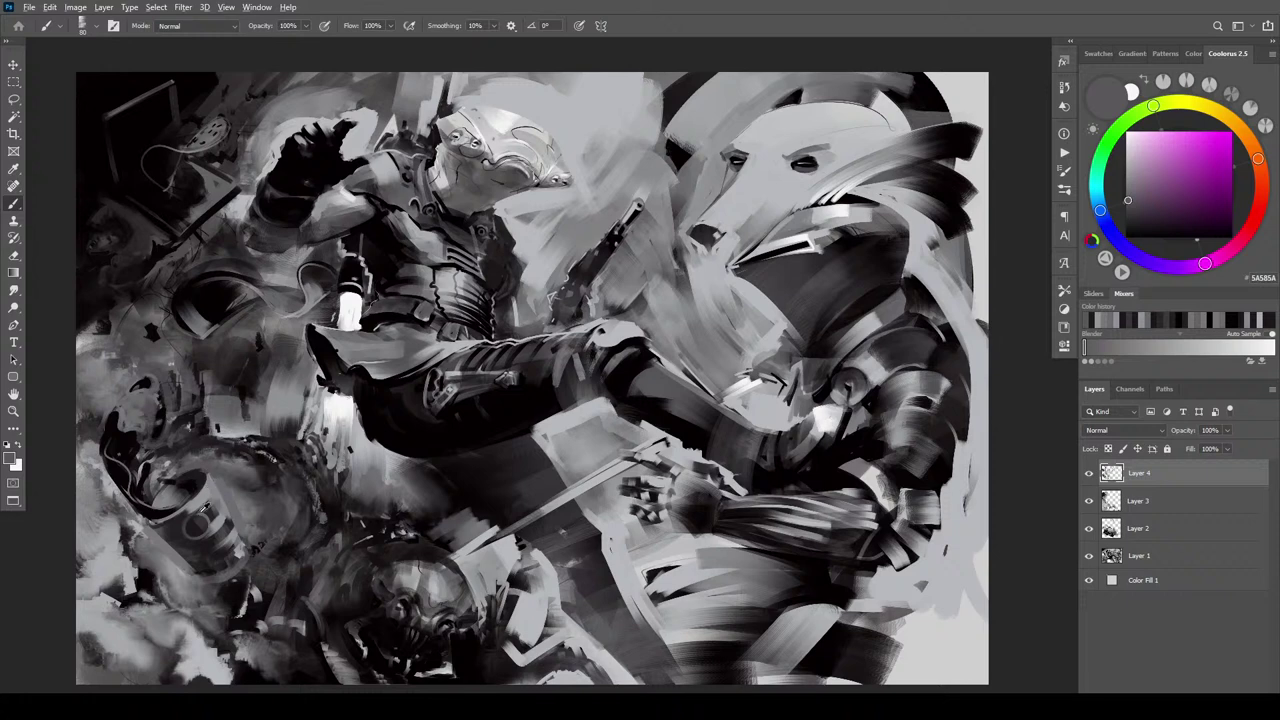
pyautogui.keyDown('alt'); pyautogui.click(201, 509); pyautogui.keyUp('alt')
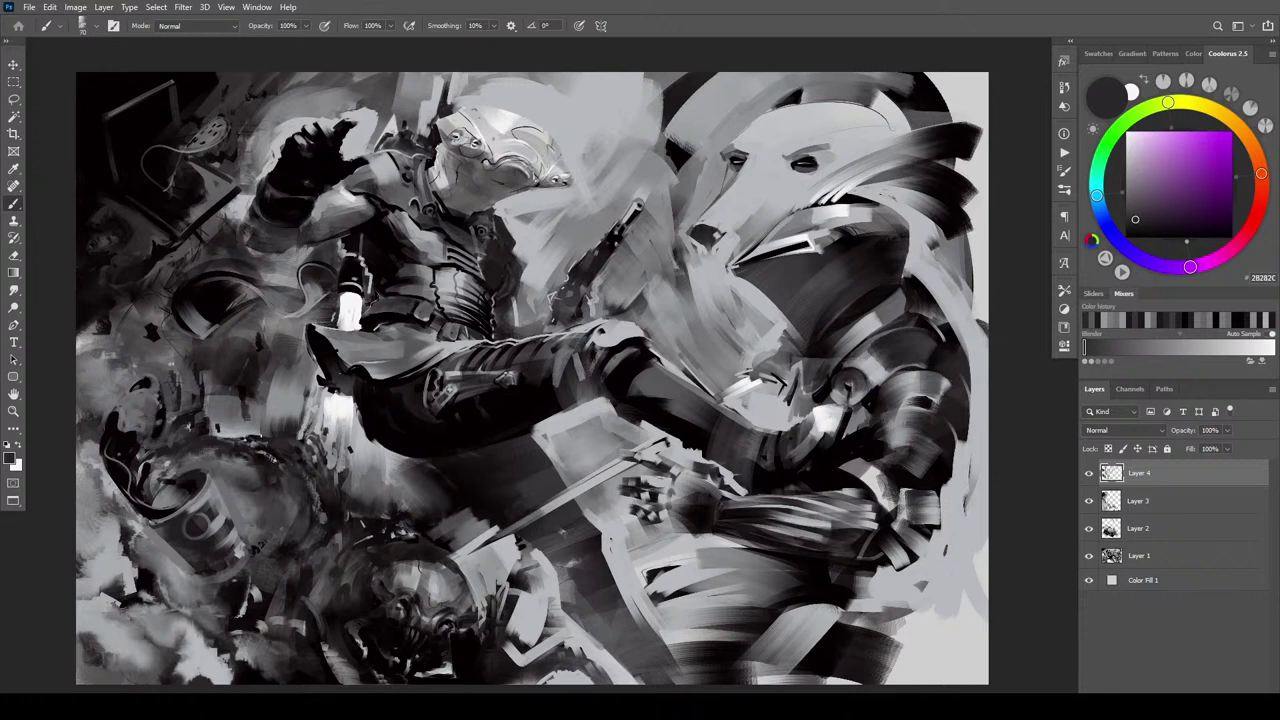
# Clean up the cylinder's lower edge with sampled greys (#767578, #A8A9AE) at 125 and 300 px
pyautogui.keyDown('alt'); pyautogui.click(187, 557); pyautogui.keyUp('alt')
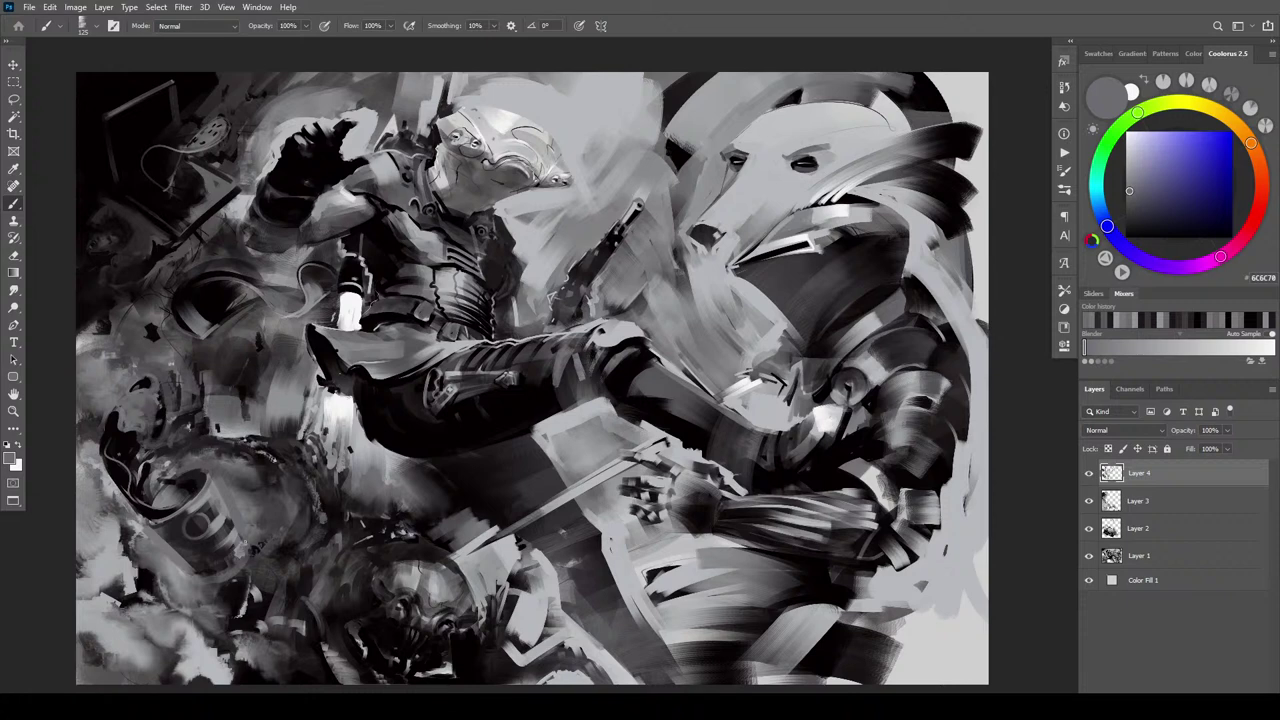
pyautogui.keyDown('alt'); pyautogui.click(186, 566); pyautogui.keyUp('alt')
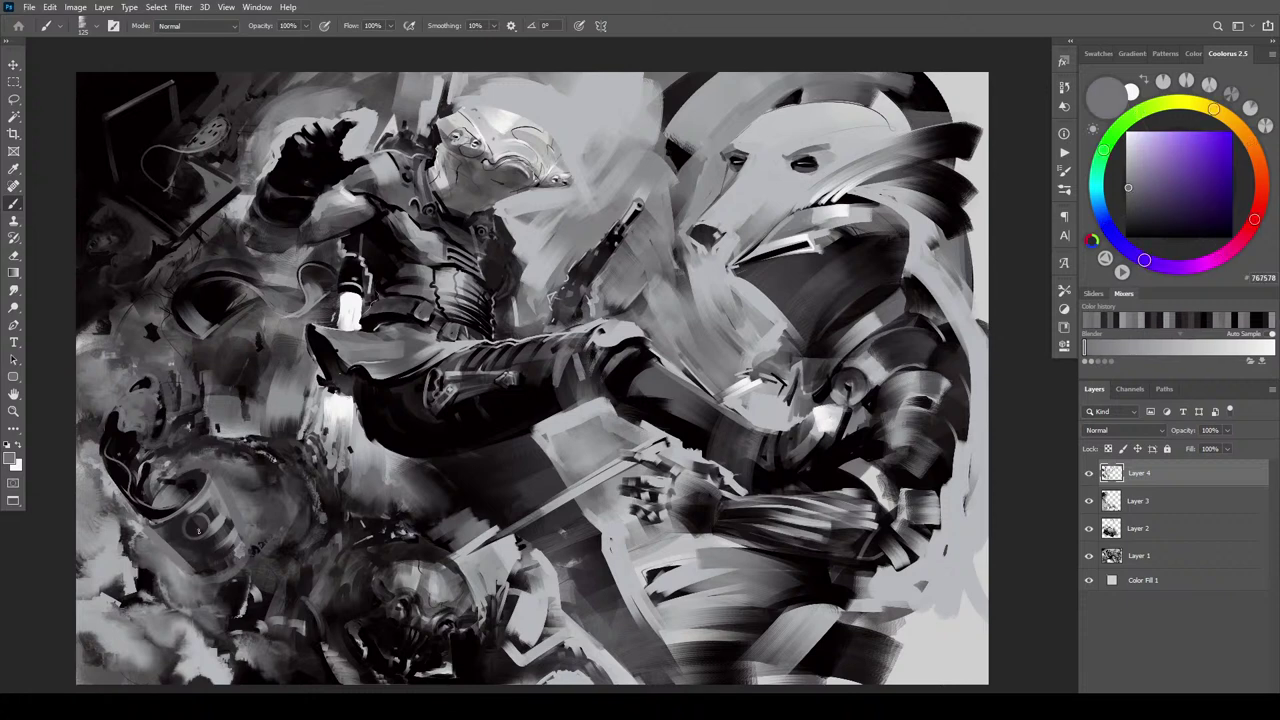
pyautogui.keyDown('alt'); pyautogui.click(186, 570); pyautogui.keyUp('alt')
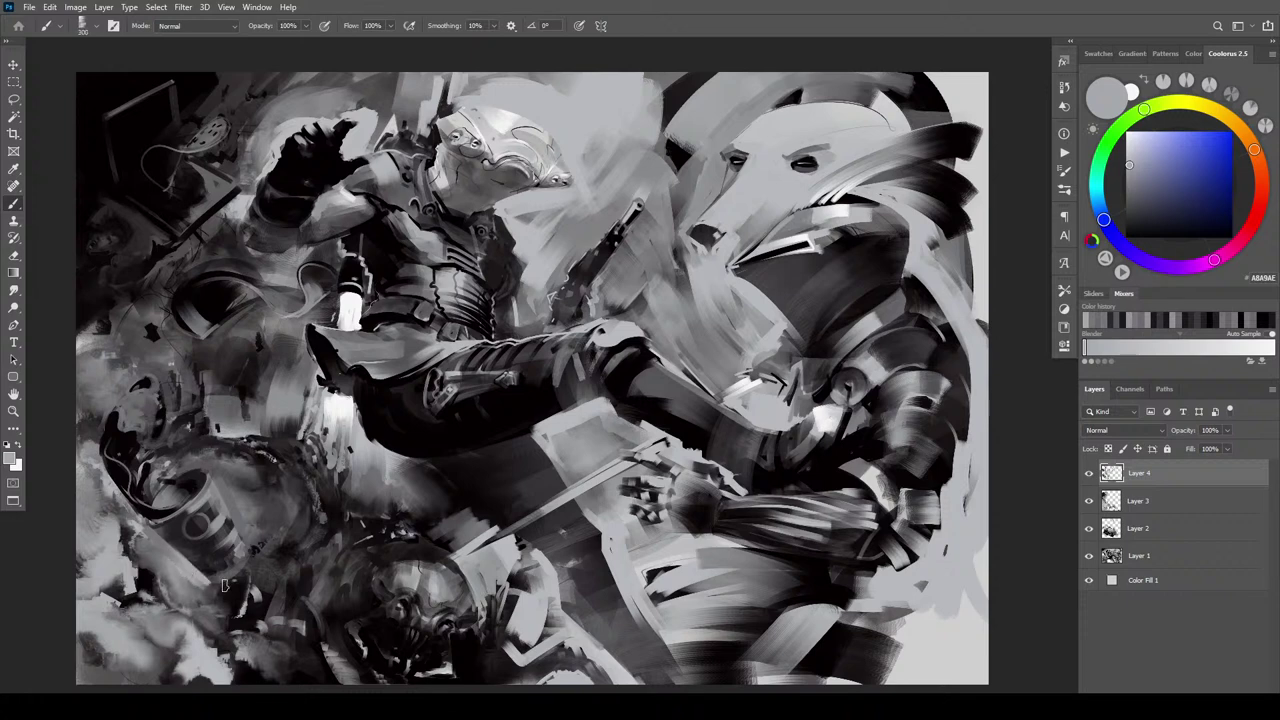
pyautogui.moveTo(205, 584); pyautogui.dragTo(236, 579)
# Brush light grey into the smoke beside the cylinder's far edge, and sample a darker grey (#444143) for a 400 px brush
pyautogui.press('[')
pyautogui.press('[')
pyautogui.press('[')
pyautogui.press(']')
pyautogui.press(']')
pyautogui.press(']')
pyautogui.press(']')
pyautogui.press(']')
pyautogui.moveTo(220, 482)
pyautogui.mouseDown()
pyautogui.moveTo(250, 534)
pyautogui.moveTo(263, 530)
pyautogui.mouseUp()
pyautogui.keyDown('alt'); pyautogui.click(266, 500); pyautogui.keyUp('alt')
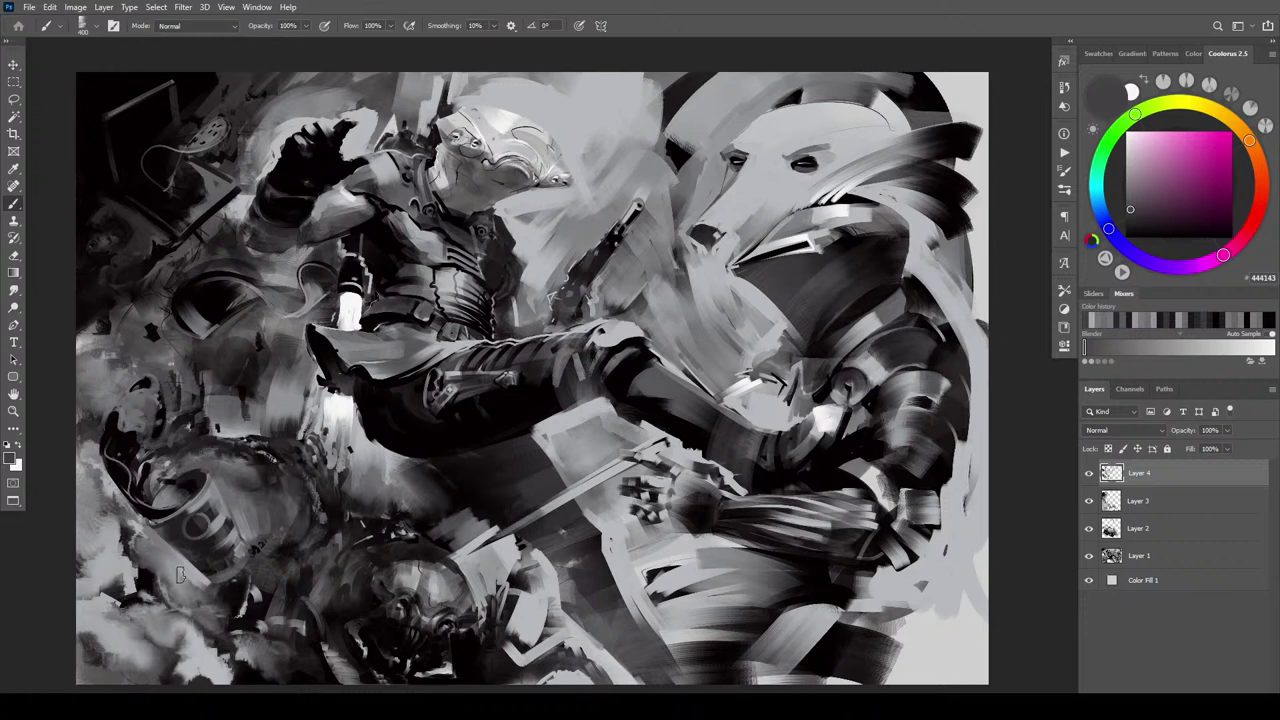
# Round off and shade the cylinder's bottom corner with sampled dark greys (#201D1E, #3A3739, #2B282A) at 300 and 150 px
pyautogui.keyDown('alt'); pyautogui.click(223, 567); pyautogui.keyUp('alt')
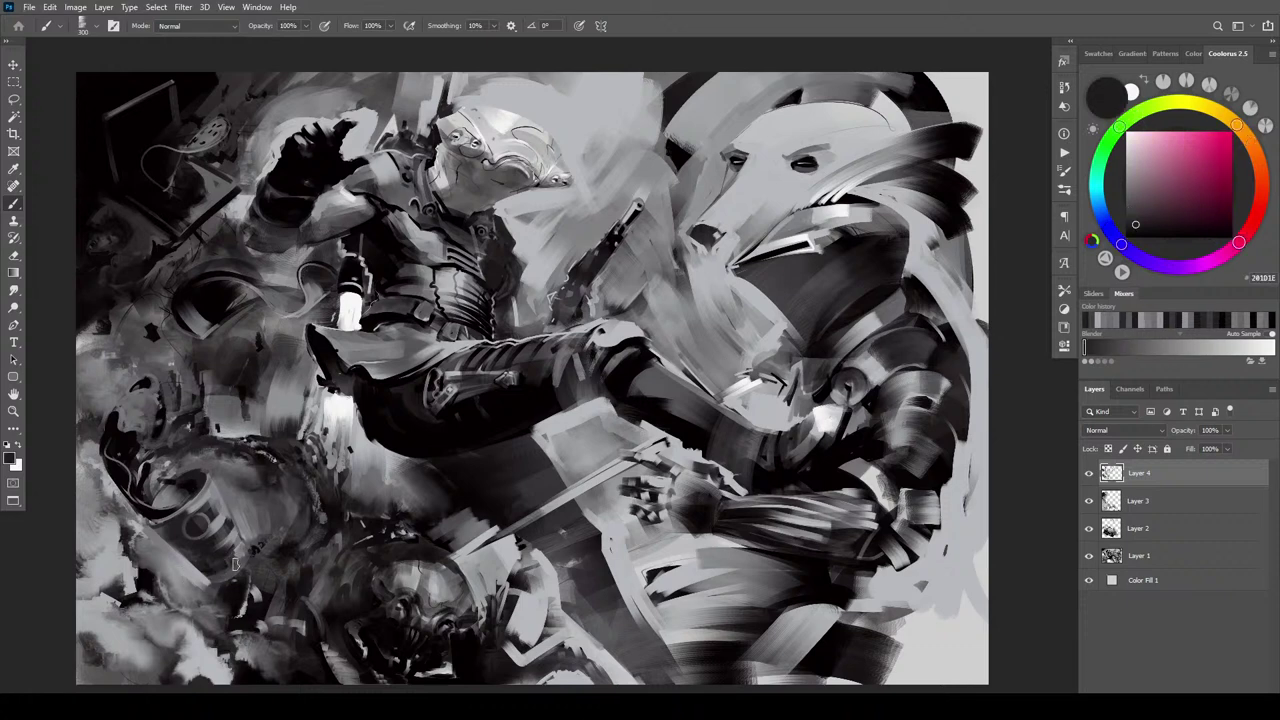
pyautogui.keyDown('alt'); pyautogui.click(231, 558); pyautogui.keyUp('alt')
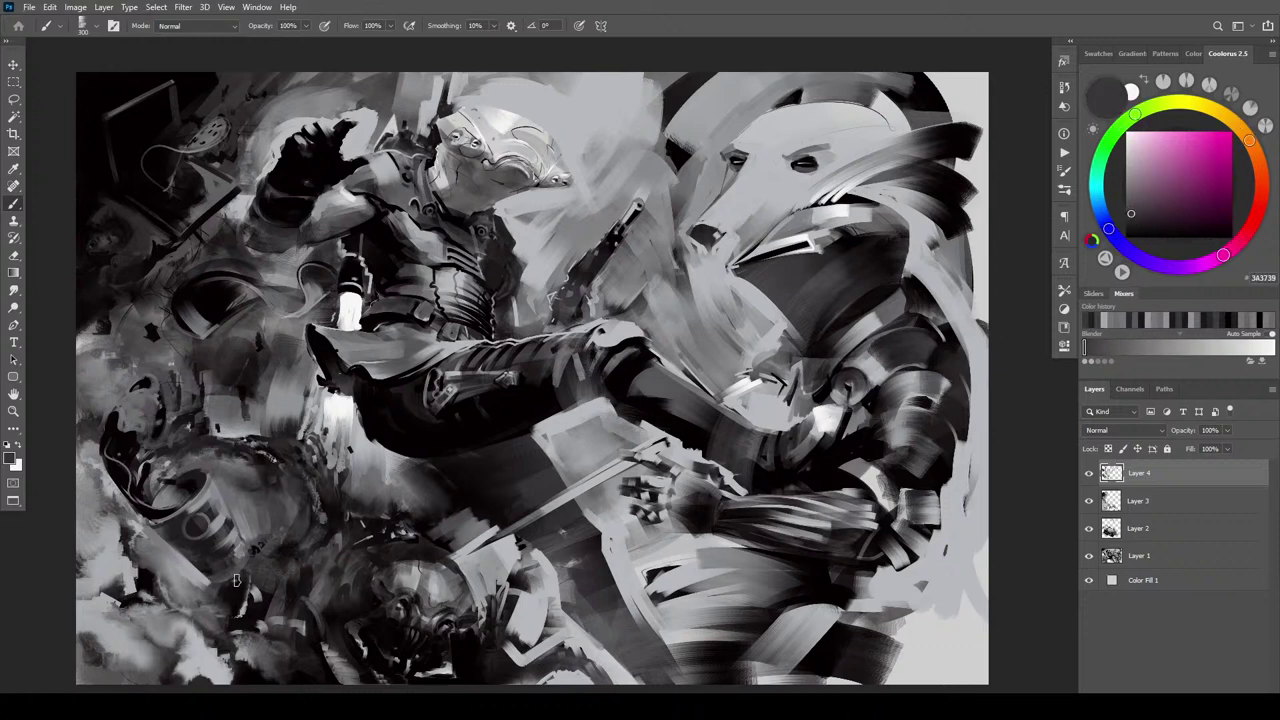
pyautogui.press('[')
pyautogui.press('[')
pyautogui.press('[')
pyautogui.press('[')
pyautogui.keyDown('alt'); pyautogui.click(227, 563); pyautogui.keyUp('alt')
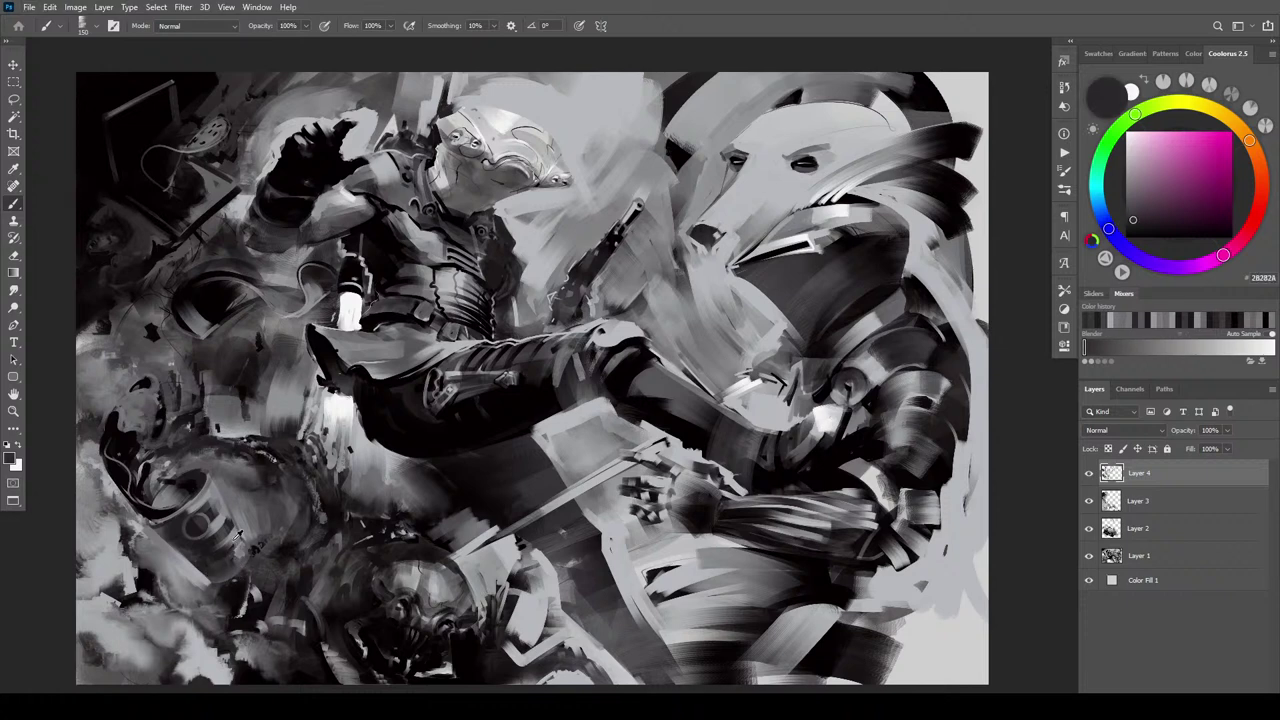
pyautogui.keyDown('alt'); pyautogui.click(238, 538); pyautogui.keyUp('alt')
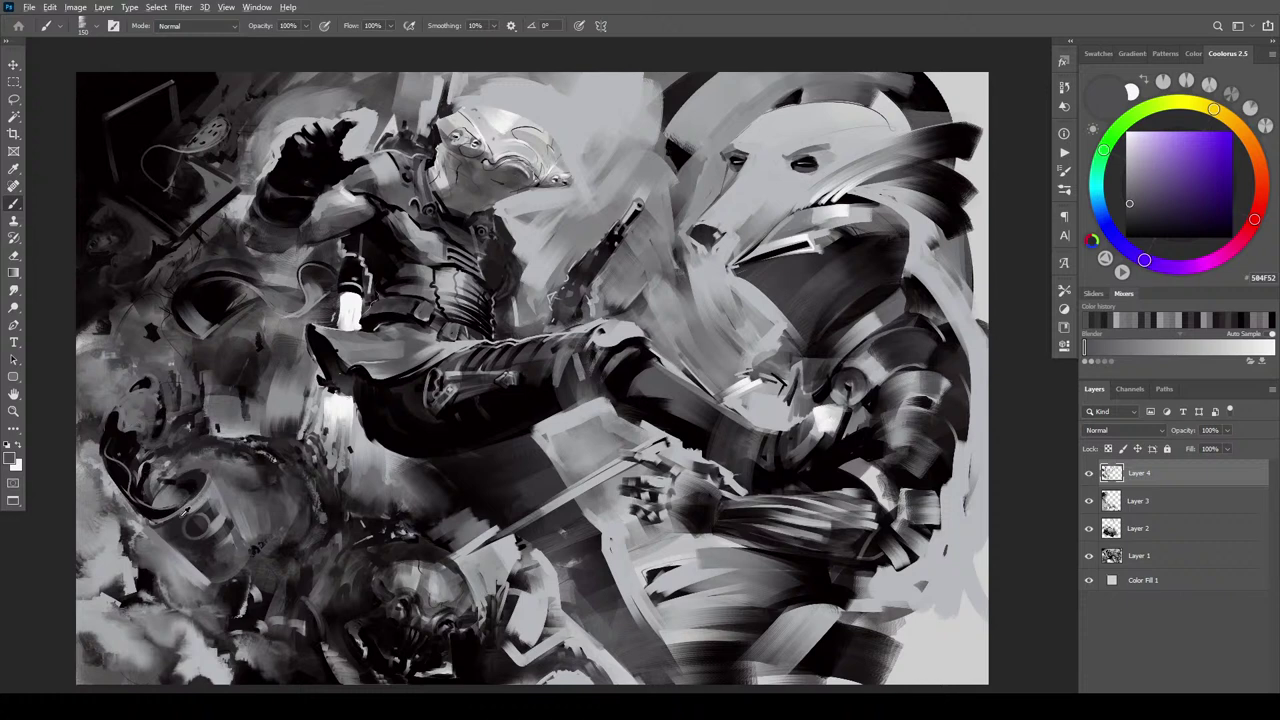
# Rework the curved strap and its joint to the cylinder with sampled near-black (#070204) at 70 px and mid grey (#6C696C) at 40 px
pyautogui.keyDown('alt'); pyautogui.click(179, 508); pyautogui.keyUp('alt')
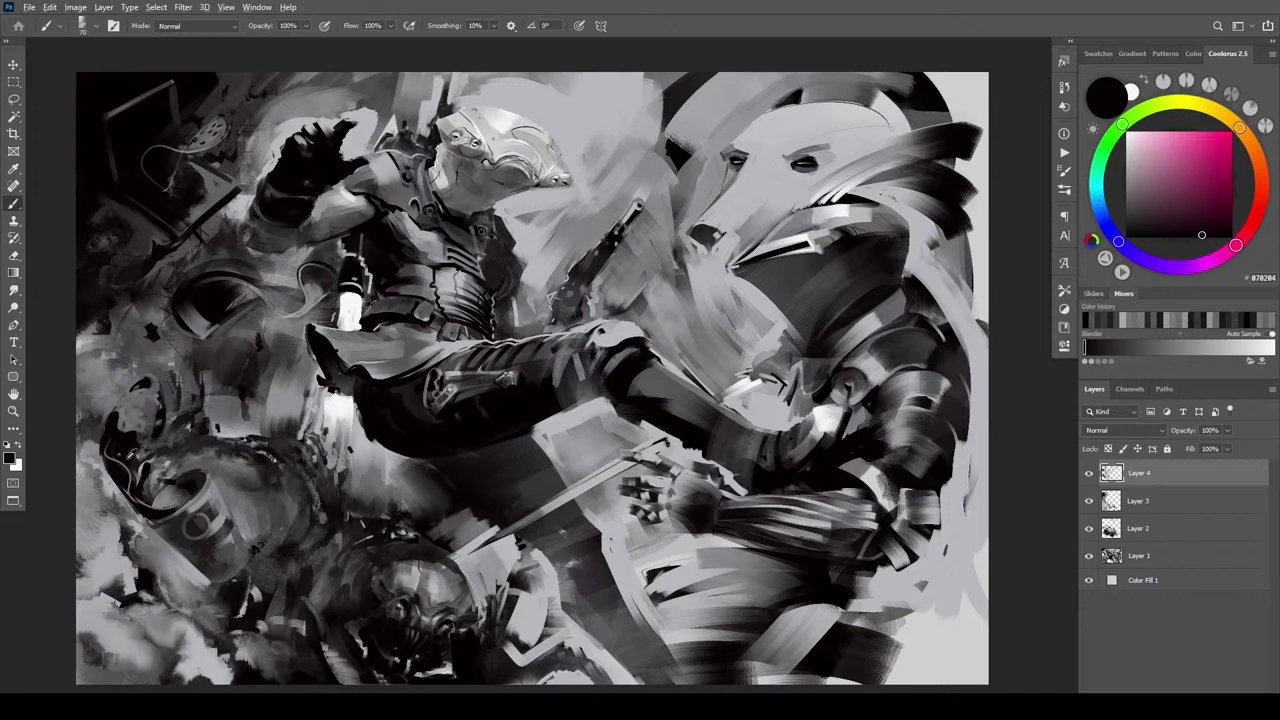
pyautogui.keyDown('alt'); pyautogui.click(128, 462); pyautogui.keyUp('alt')
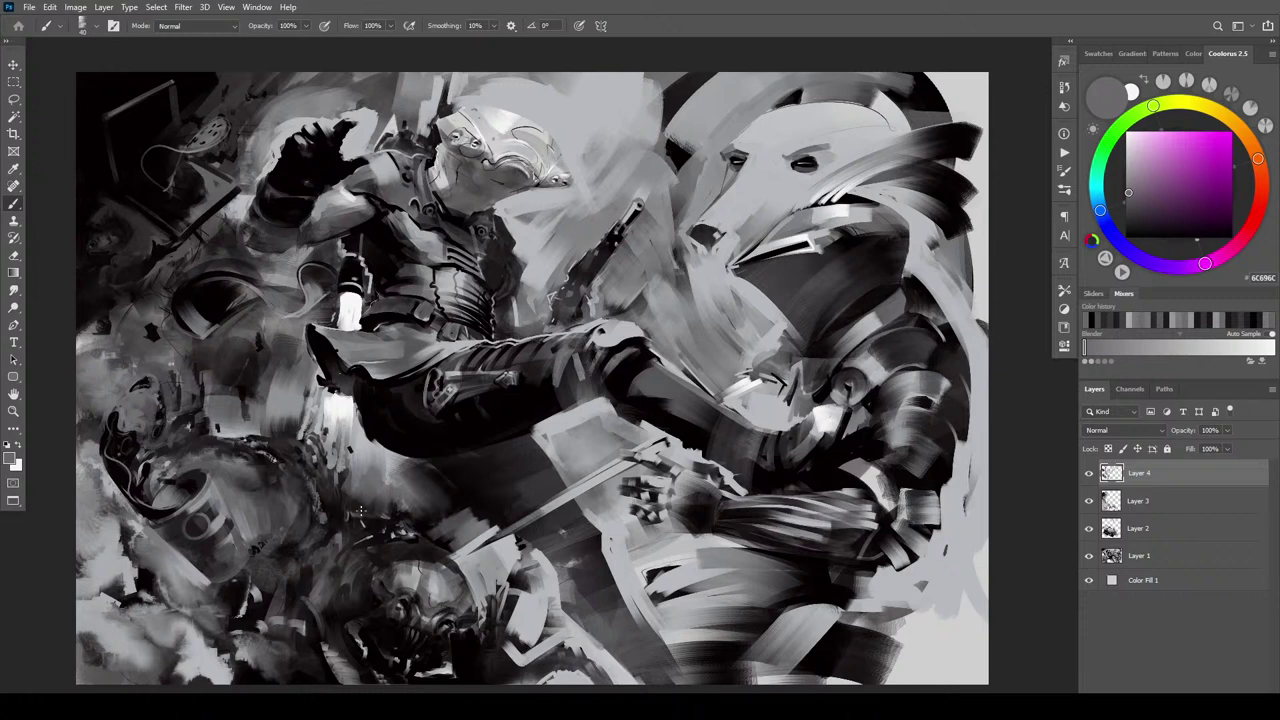
pyautogui.keyDown('alt'); pyautogui.click(141, 415); pyautogui.keyUp('alt')
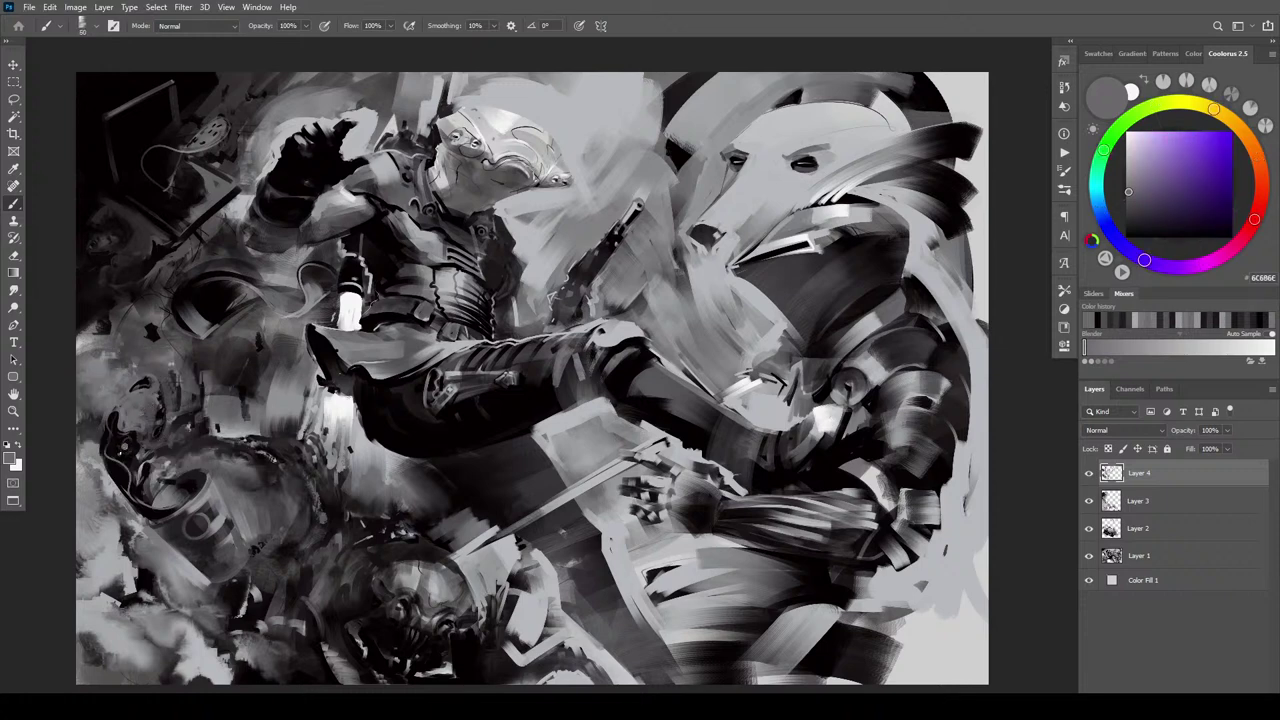
pyautogui.moveTo(112, 455); pyautogui.dragTo(128, 454)
# Darken the cylinder's opening and the strap end with sampled near-black (#070204), softening with sampled grey (#4C494D)
pyautogui.keyDown('alt'); pyautogui.click(116, 420); pyautogui.keyUp('alt')
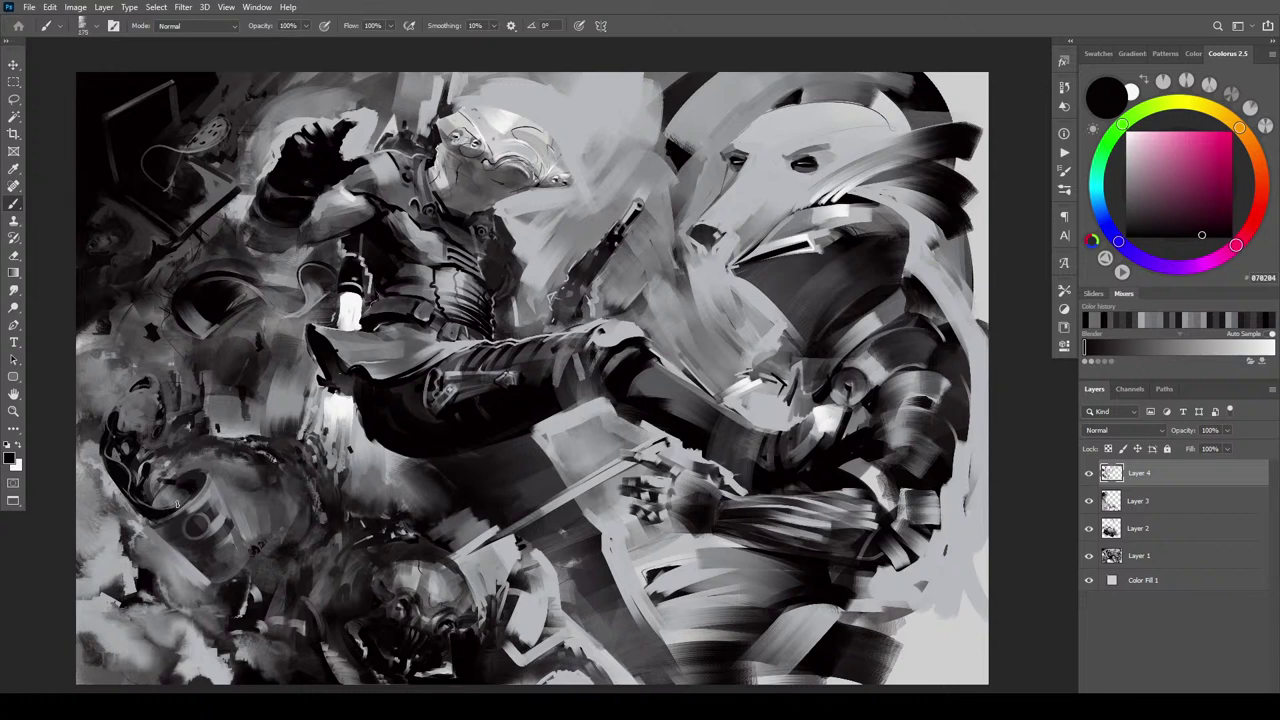
pyautogui.press('[')
pyautogui.press('[')
pyautogui.press('[')
pyautogui.press('[')
pyautogui.press('[')
pyautogui.keyDown('alt'); pyautogui.click(151, 423); pyautogui.keyUp('alt')
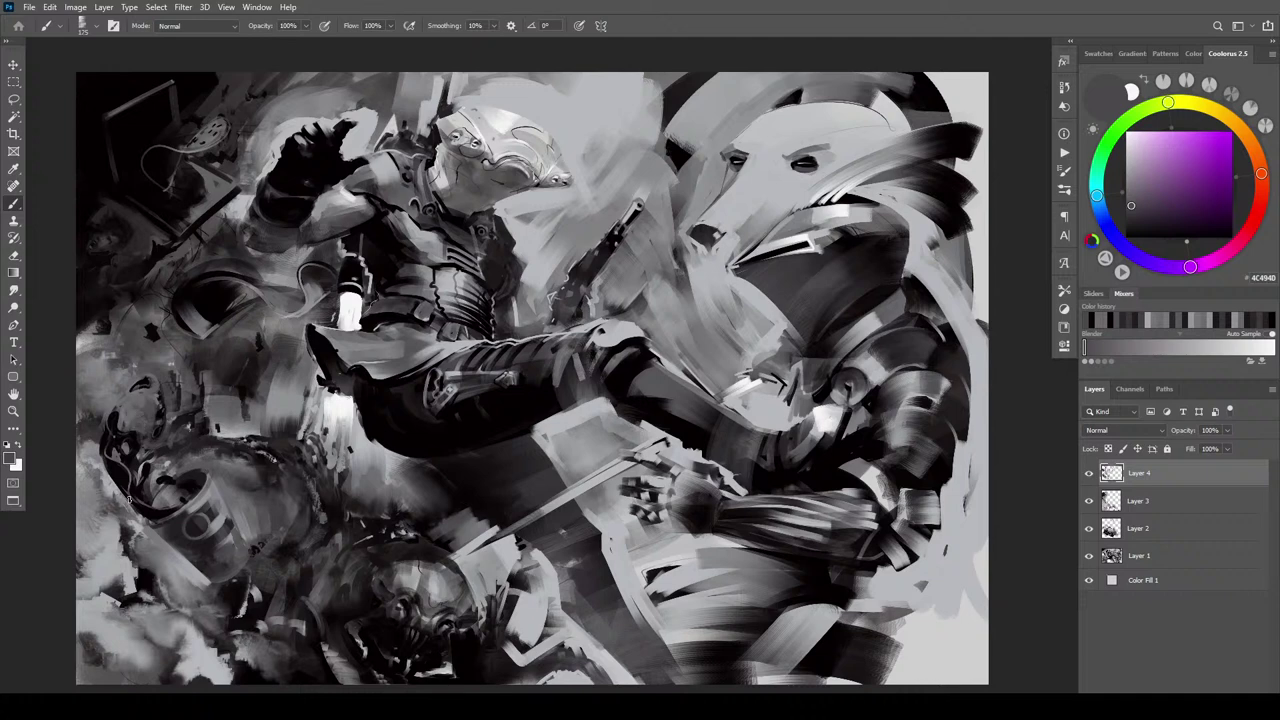
# Brush sampled light grey over the smoke beside the top of the fallen helmet with a 150 px brush
pyautogui.keyDown('alt'); pyautogui.click(187, 510); pyautogui.keyUp('alt')
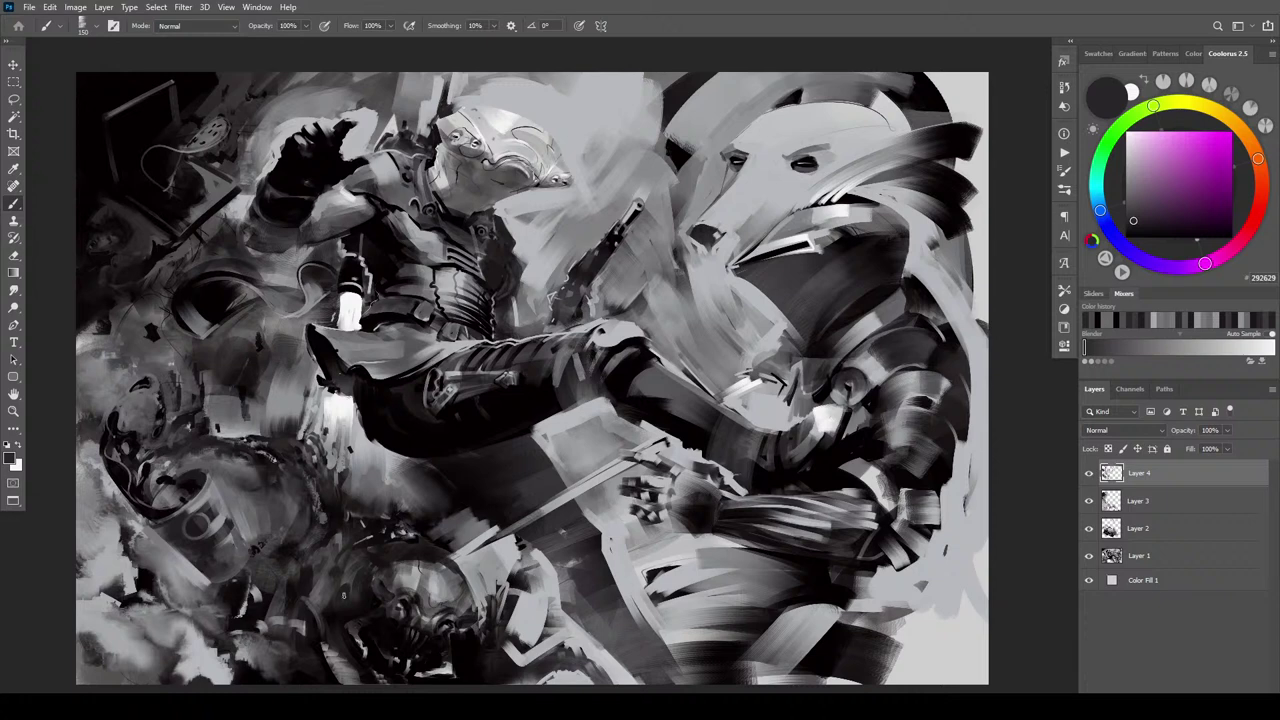
pyautogui.keyDown('alt'); pyautogui.click(462, 550); pyautogui.keyUp('alt')
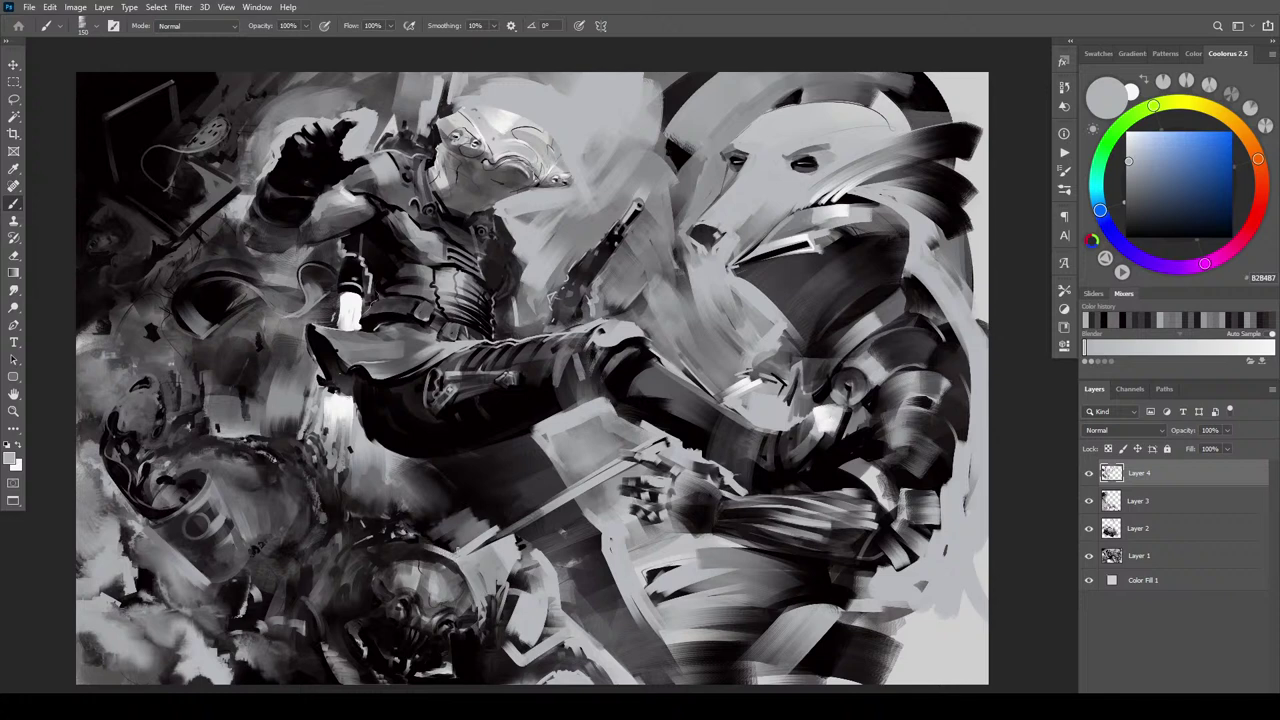
pyautogui.press(']')
pyautogui.press(']')
pyautogui.press(']')
pyautogui.press(']')
pyautogui.press(']')
pyautogui.moveTo(457, 552)
pyautogui.mouseDown()
pyautogui.moveTo(434, 535)
pyautogui.moveTo(466, 535)
pyautogui.mouseUp()
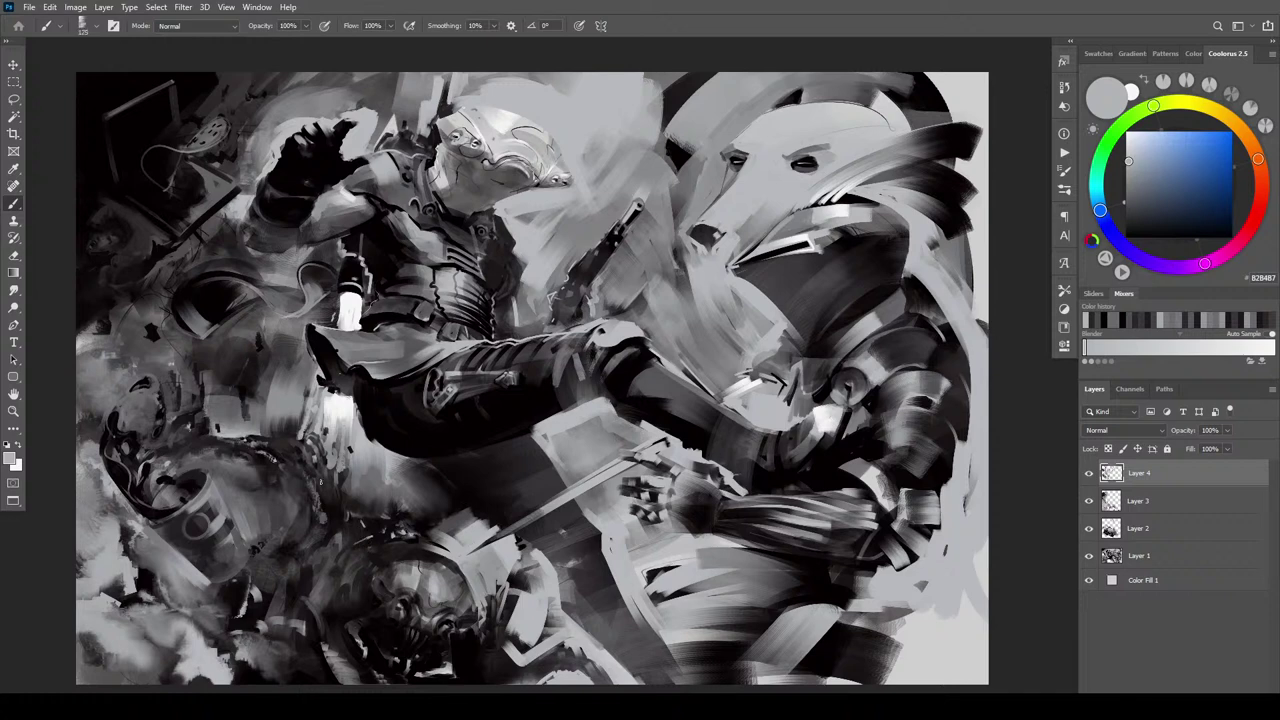
# Add light grey flecks beside the lower thruster flame, and try light strokes on the fallen helmet's rim and the cylinder
pyautogui.press(']')
pyautogui.press(']')
pyautogui.press(']')
pyautogui.press(']')
pyautogui.moveTo(311, 463)
pyautogui.mouseDown()
pyautogui.moveTo(328, 488)
pyautogui.moveTo(308, 468)
pyautogui.mouseUp()
pyautogui.moveTo(372, 553); pyautogui.dragTo(418, 542)
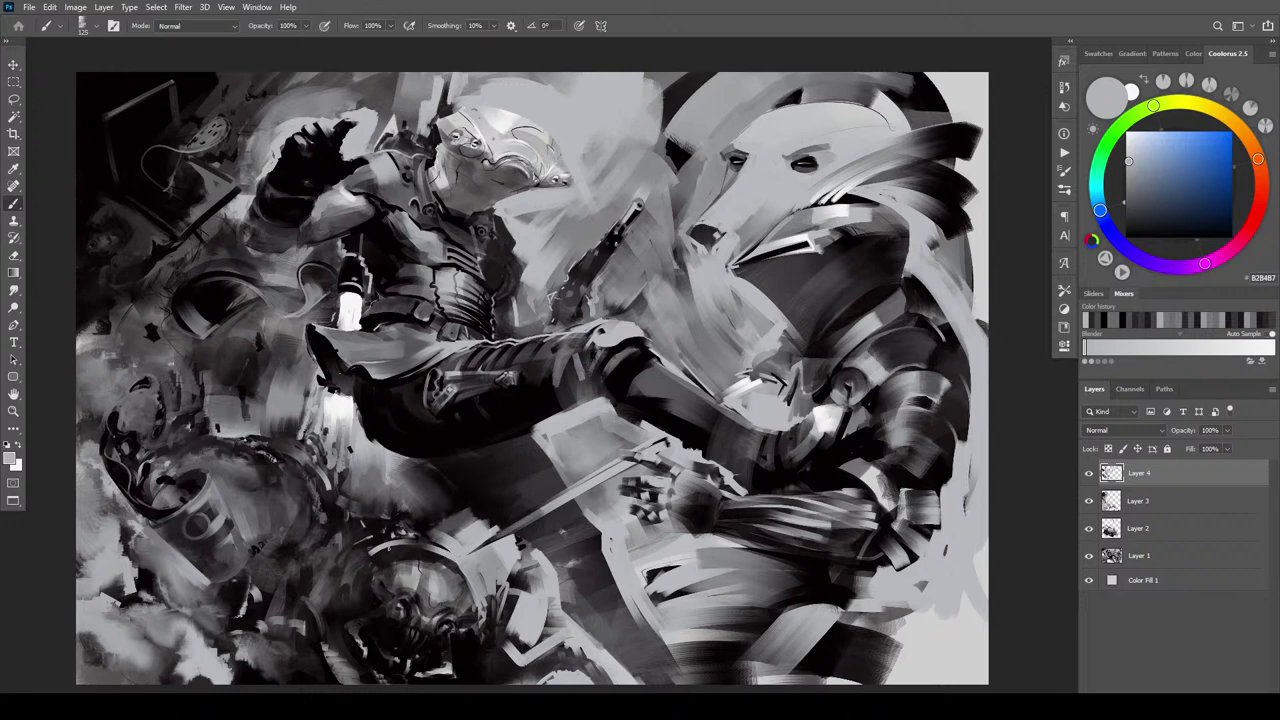
pyautogui.hotkey('ctrl', 'z')
pyautogui.moveTo(210, 480); pyautogui.dragTo(227, 515)
pyautogui.hotkey('ctrl', 'z')
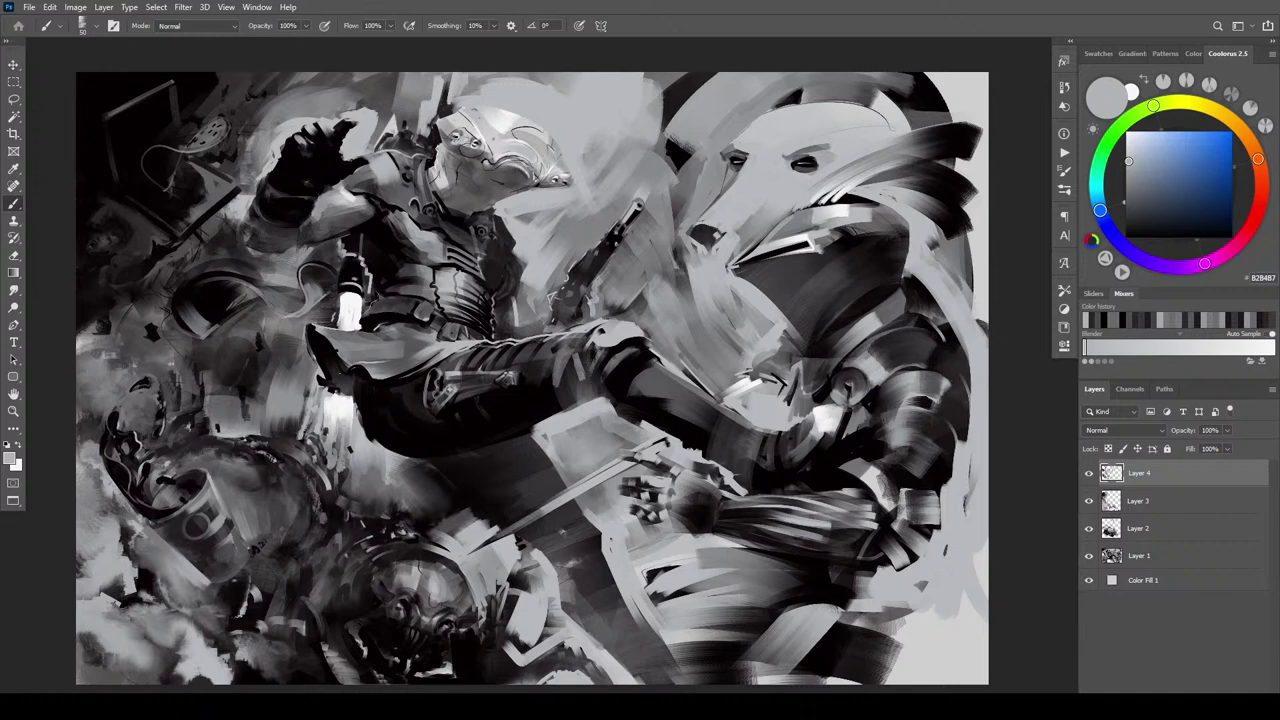
# Retouch the debris chunk above the cylinder's strap with sampled dark grey (#514E52) and near-black (#070204) at 50 px
pyautogui.keyDown('alt'); pyautogui.click(142, 426); pyautogui.keyUp('alt')
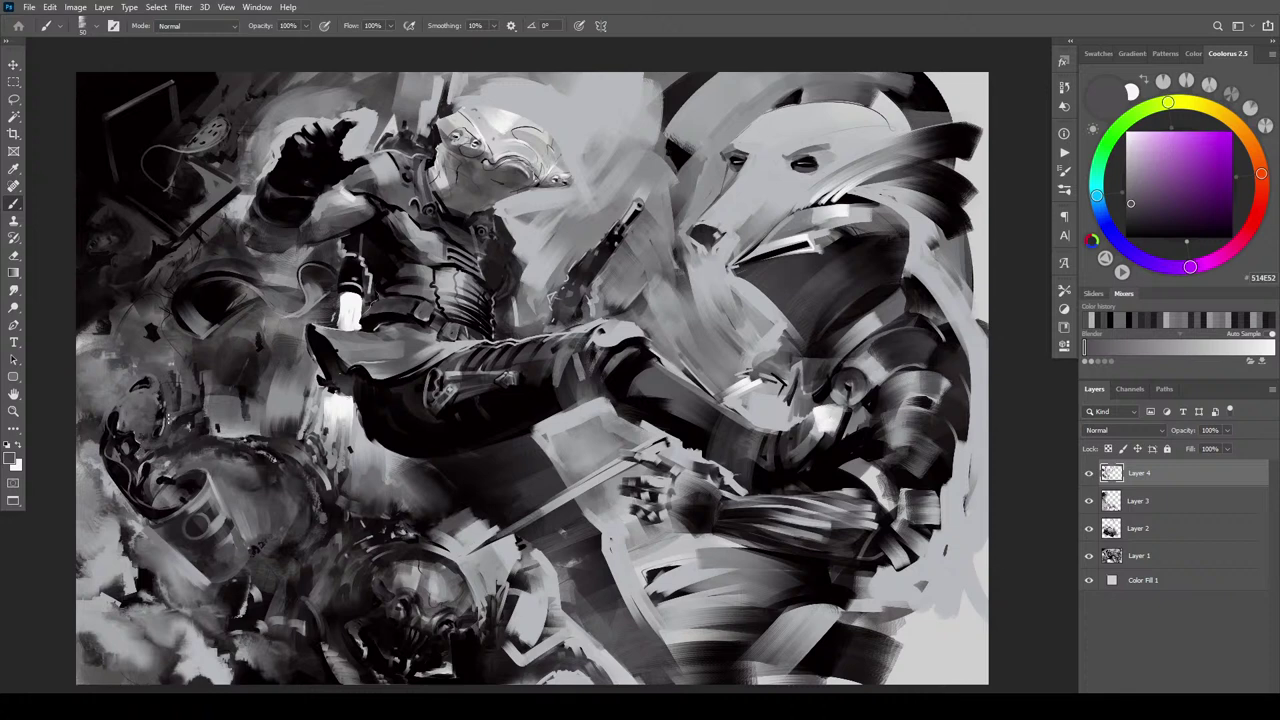
pyautogui.keyDown('alt'); pyautogui.click(160, 428); pyautogui.keyUp('alt')
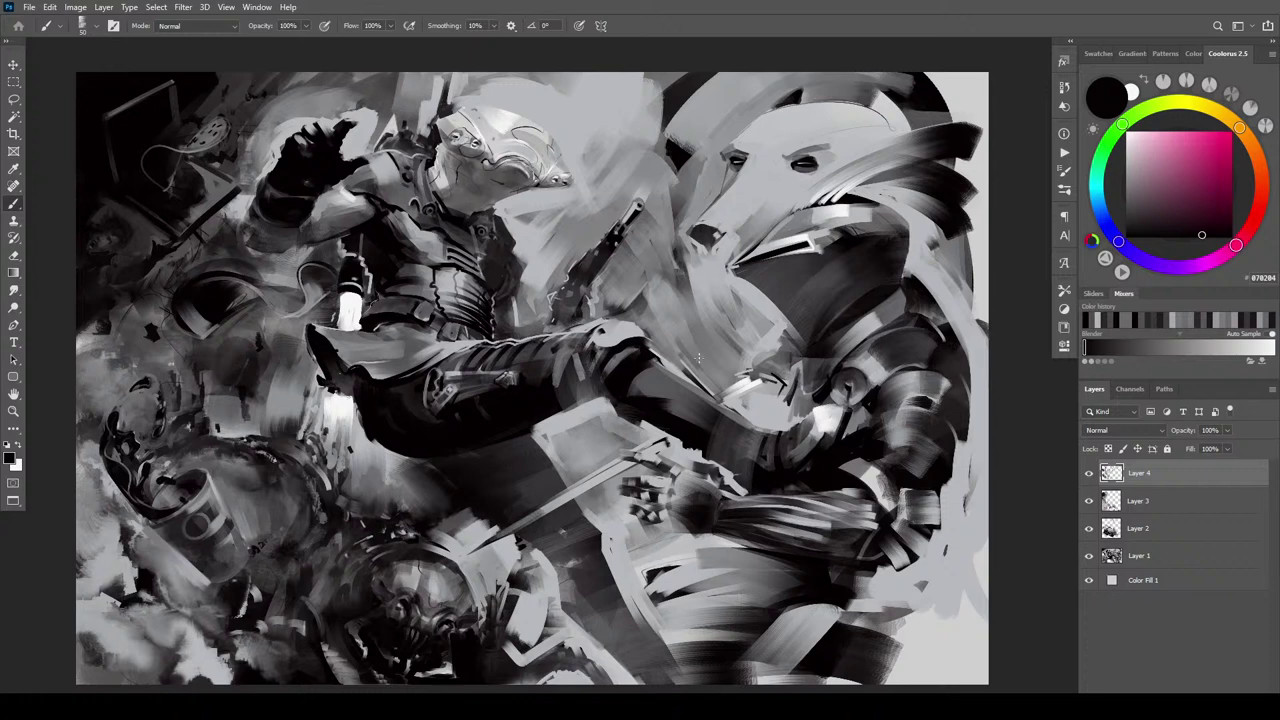
# Brush sampled light grey (#C3C5C8) at 600 px into the pale background below the bear's elbow
pyautogui.keyDown('alt'); pyautogui.click(824, 210); pyautogui.keyUp('alt')
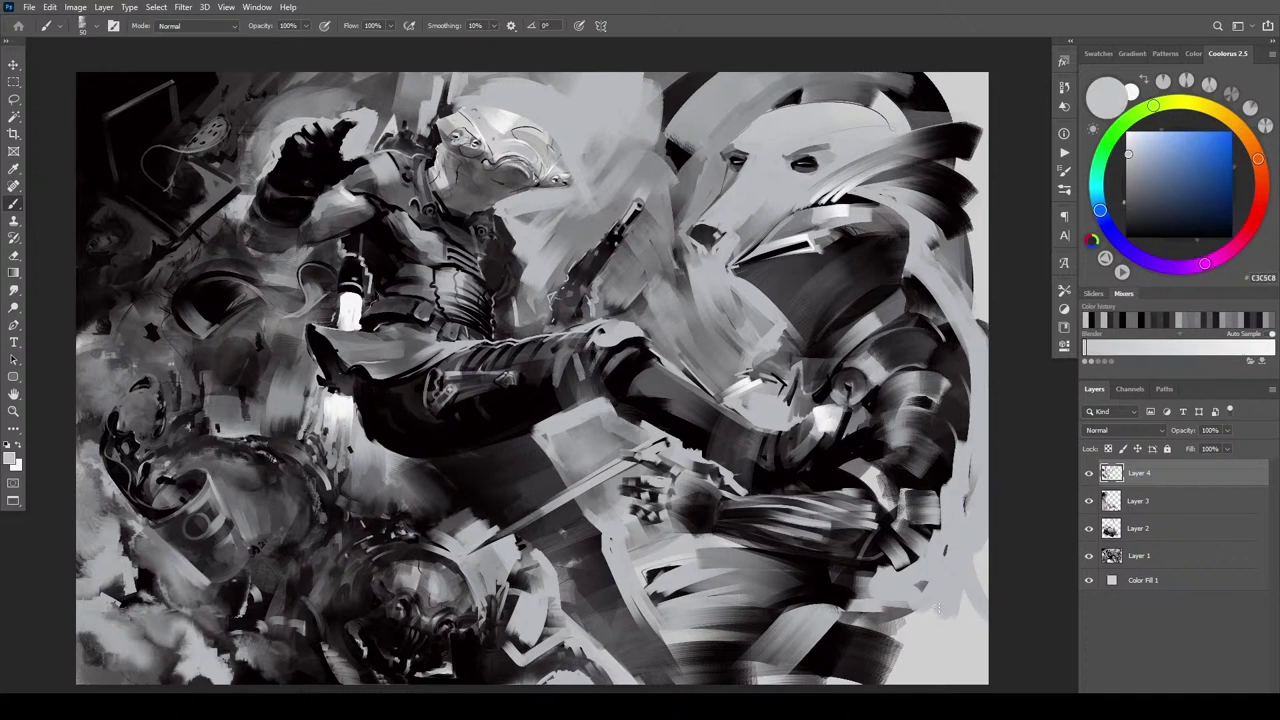
pyautogui.press(']')
pyautogui.press(']')
pyautogui.press(']')
pyautogui.press(']')
pyautogui.press(']')
pyautogui.press(']')
pyautogui.press(']')
pyautogui.press(']')
pyautogui.press(']')
pyautogui.press(']')
pyautogui.press(']')
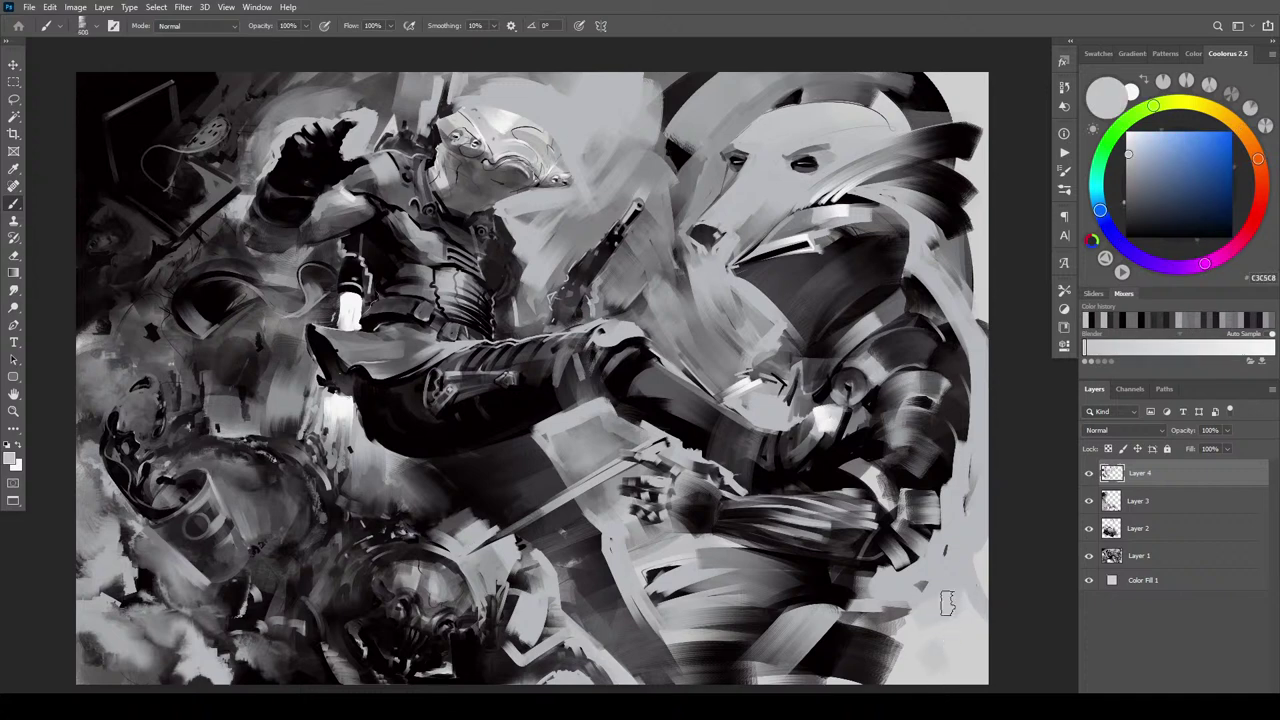
# Scatter small debris flecks over the pale background below the bear's elbow with sampled near-black, reducing the brush to 50 px
pyautogui.keyDown('alt'); pyautogui.click(893, 623); pyautogui.keyUp('alt')
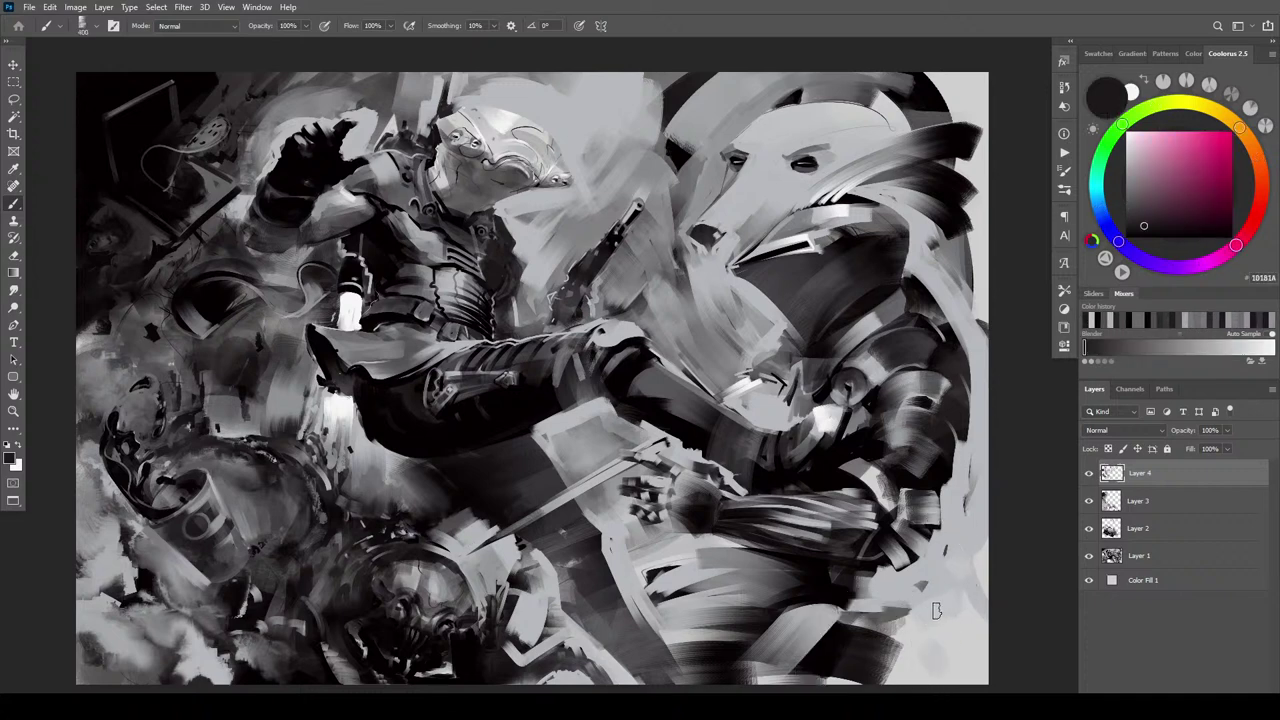
pyautogui.press('[')
pyautogui.press('[')
pyautogui.press('[')
pyautogui.press('[')
pyautogui.press(']')
pyautogui.press(']')
pyautogui.moveTo(945, 607); pyautogui.dragTo(938, 611)
pyautogui.moveTo(953, 561); pyautogui.dragTo(950, 570)
pyautogui.moveTo(932, 645); pyautogui.dragTo(962, 644)
pyautogui.hotkey('ctrl', 'z')
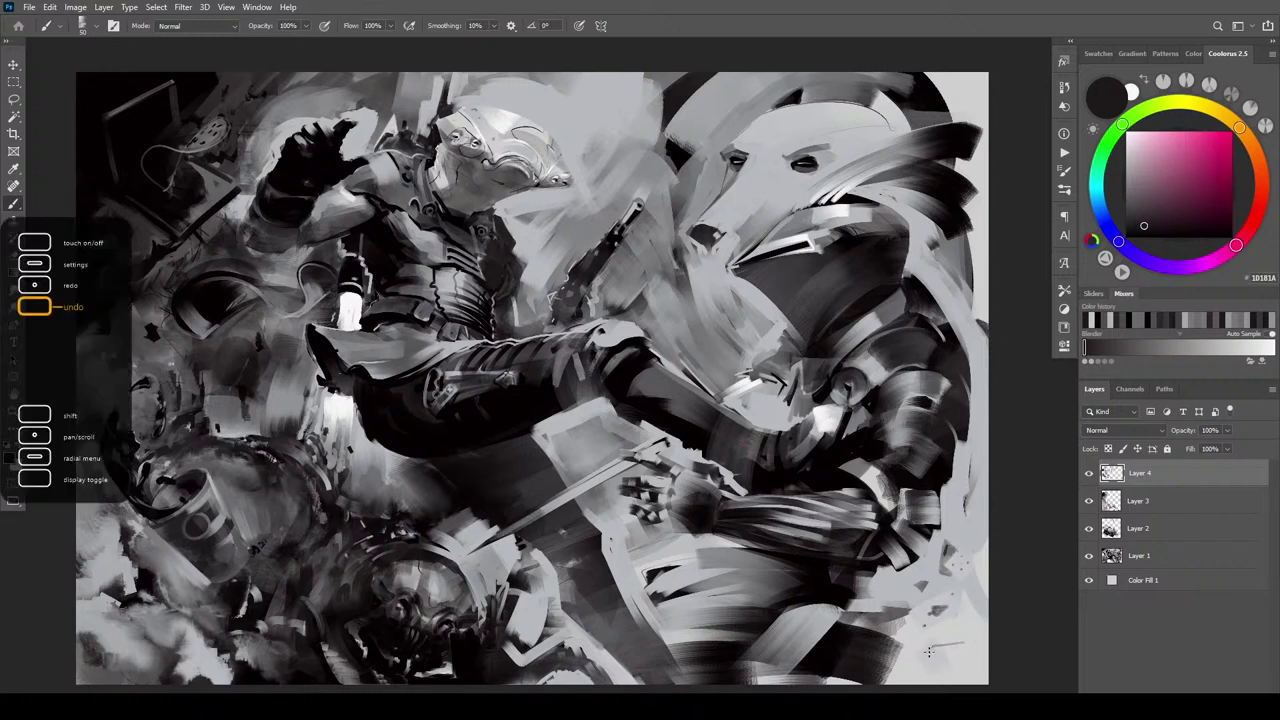
pyautogui.moveTo(928, 652); pyautogui.dragTo(960, 645)
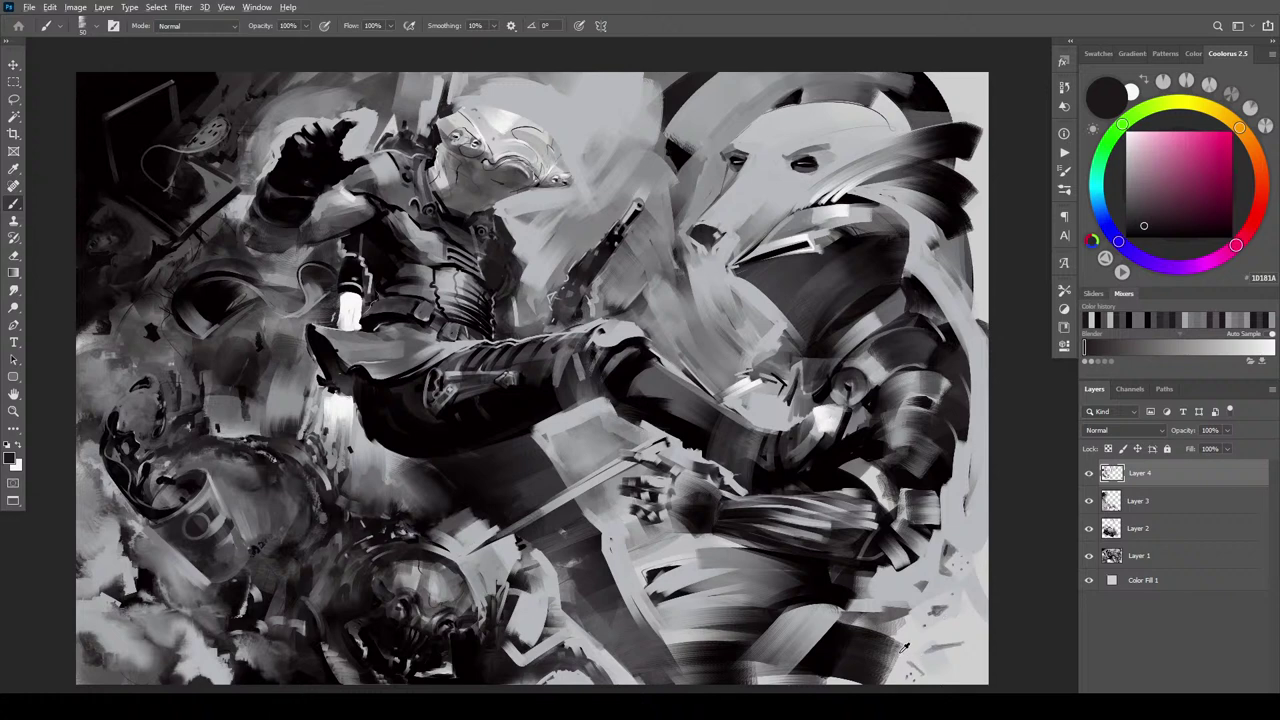
# Clean up the bear's back edge and streak its belly below the forearm with sampled light grey (#CFCFCF) at 70 to 125 px
pyautogui.keyDown('alt'); pyautogui.click(841, 667); pyautogui.keyUp('alt')
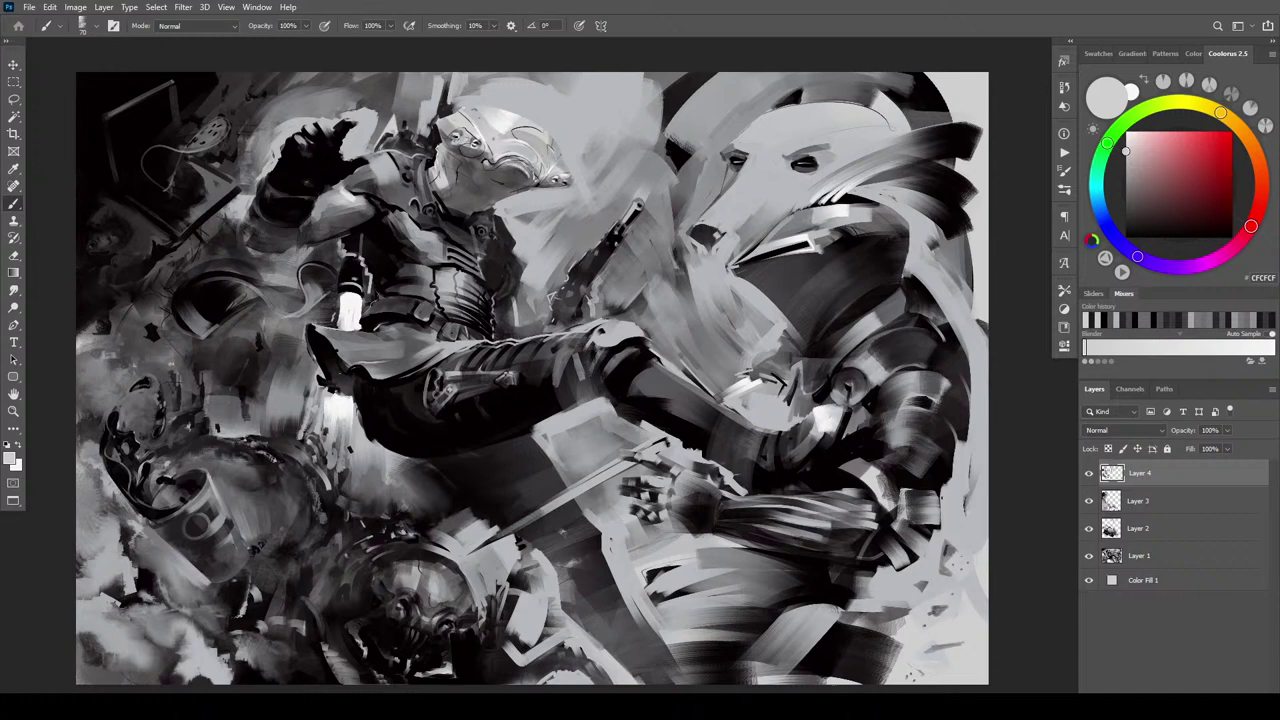
pyautogui.moveTo(950, 500); pyautogui.dragTo(940, 518)
pyautogui.moveTo(932, 565)
pyautogui.mouseDown()
pyautogui.moveTo(932, 589)
pyautogui.moveTo(927, 576)
pyautogui.mouseUp()
pyautogui.moveTo(697, 557)
pyautogui.mouseDown()
pyautogui.moveTo(727, 547)
pyautogui.moveTo(714, 549)
pyautogui.mouseUp()
pyautogui.press(']')
pyautogui.press(']')
pyautogui.press(']')
pyautogui.press(']')
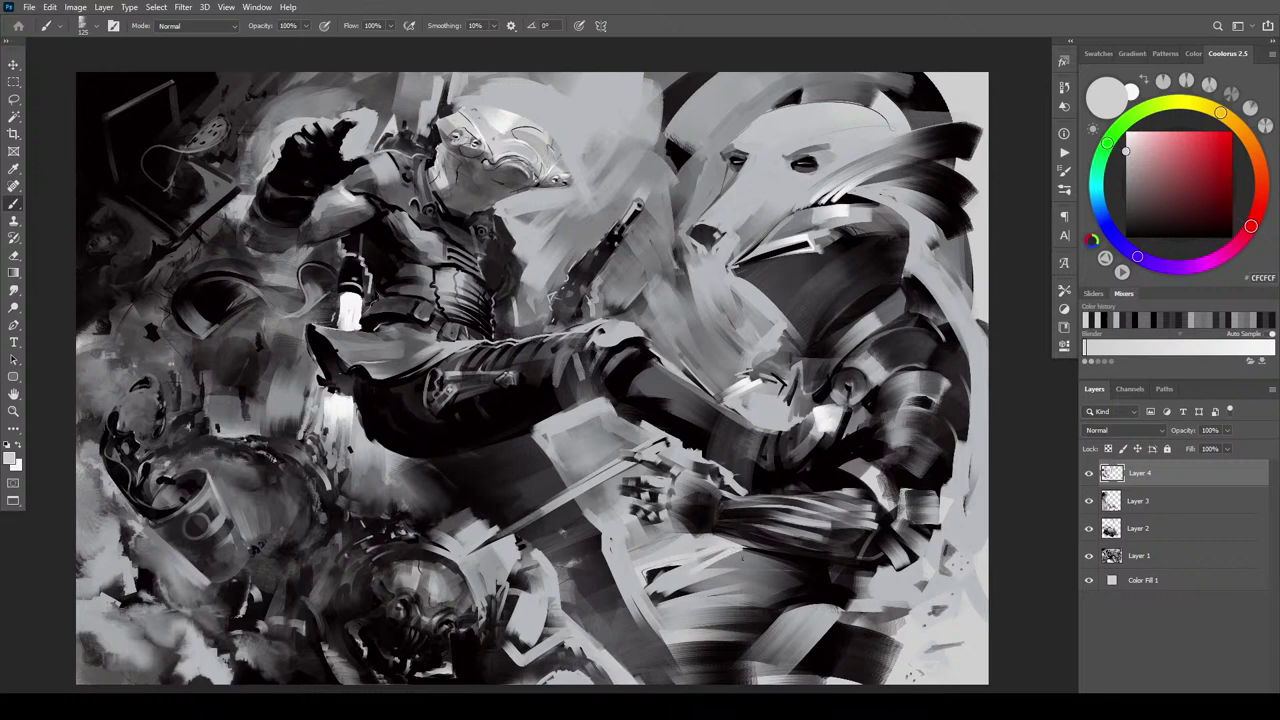
# Streak light grey diagonally across the bear's lower back where it meets the background, varying the brush size up to 400 px
pyautogui.press('[')
pyautogui.press('[')
pyautogui.press('[')
pyautogui.press('[')
pyautogui.press('[')
pyautogui.press('[')
pyautogui.press('[')
pyautogui.moveTo(896, 641); pyautogui.dragTo(853, 681)
pyautogui.press(']')
pyautogui.press(']')
pyautogui.press(']')
pyautogui.press(']')
pyautogui.press(']')
pyautogui.press(']')
pyautogui.press(']')
pyautogui.press(']')
pyautogui.press(']')
pyautogui.moveTo(901, 645)
pyautogui.mouseDown()
pyautogui.moveTo(886, 683)
pyautogui.moveTo(888, 658)
pyautogui.moveTo(875, 684)
pyautogui.moveTo(838, 676)
pyautogui.mouseUp()
pyautogui.press(']')
pyautogui.press(']')
pyautogui.press(']')
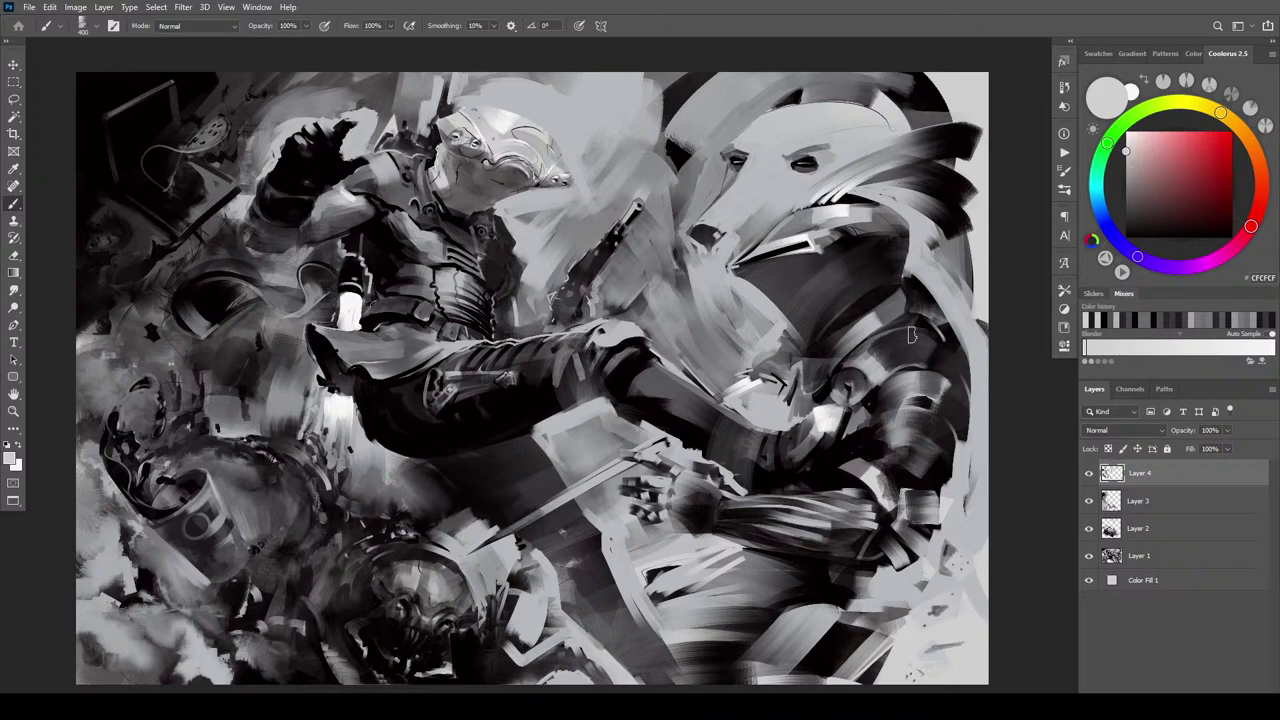
# Highlight the bear's armour behind the kicking foot with sampled light grey at 100 px, and darken the knee with near-black (#070204) at 250 px
pyautogui.keyDown('alt'); pyautogui.click(931, 285); pyautogui.keyUp('alt')
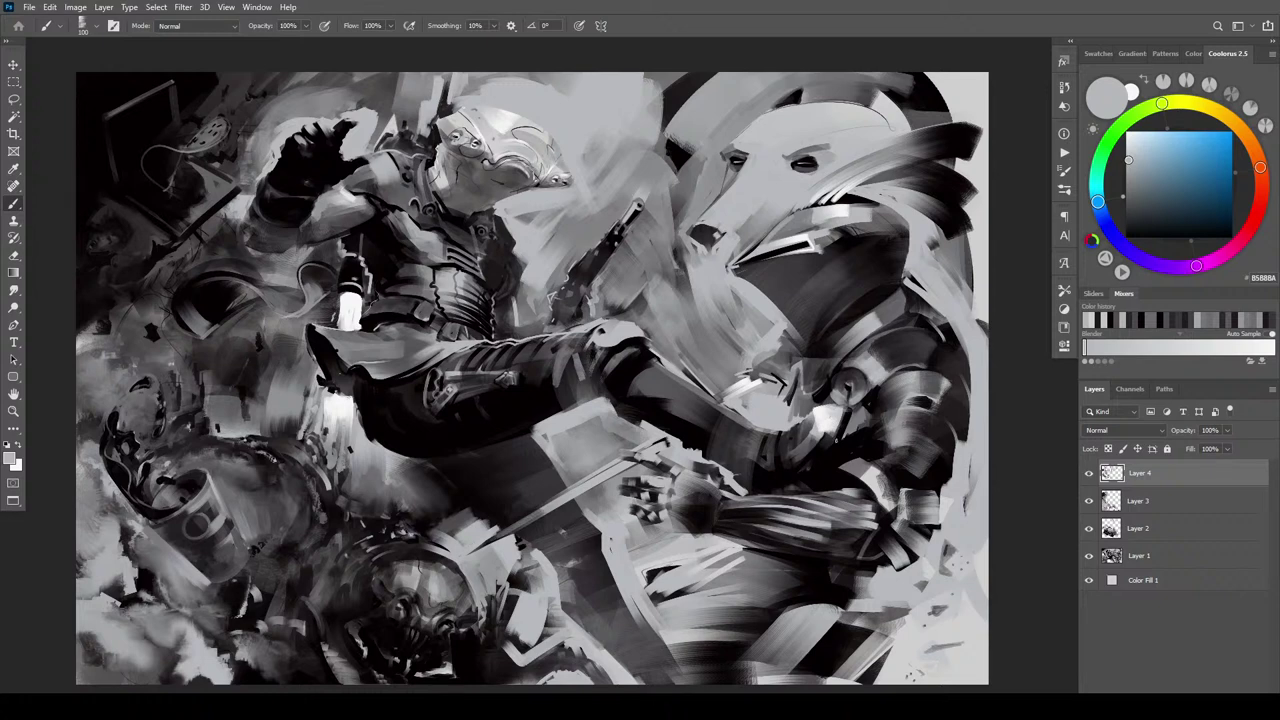
pyautogui.moveTo(834, 438); pyautogui.dragTo(816, 473)
pyautogui.hotkey('ctrl', 'z')
pyautogui.moveTo(844, 433)
pyautogui.mouseDown()
pyautogui.moveTo(836, 449)
pyautogui.moveTo(846, 427)
pyautogui.mouseUp()
pyautogui.keyDown('alt'); pyautogui.click(617, 392); pyautogui.keyUp('alt')
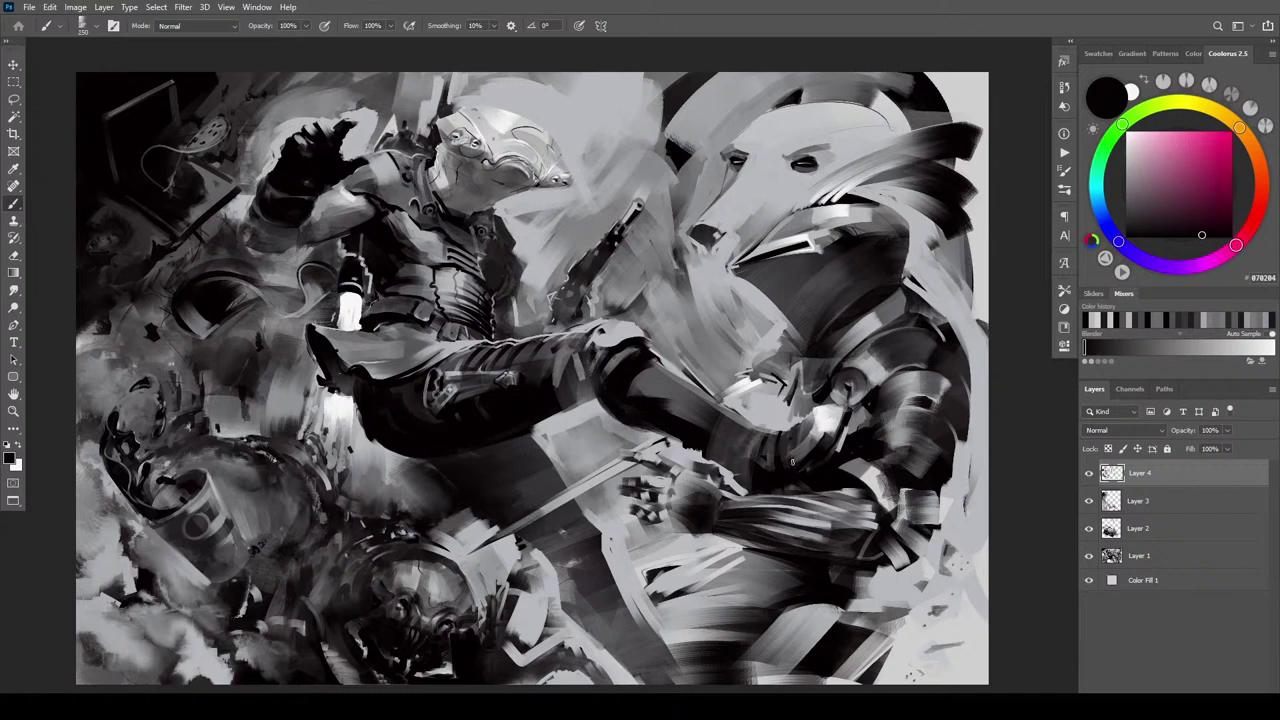
# Widen the lower thruster flame with its sampled pale grey at 175 px, and soften the adjoining smoke with sampled grey (#5E5C5E) at 300 px
pyautogui.keyDown('alt'); pyautogui.click(357, 392); pyautogui.keyUp('alt')
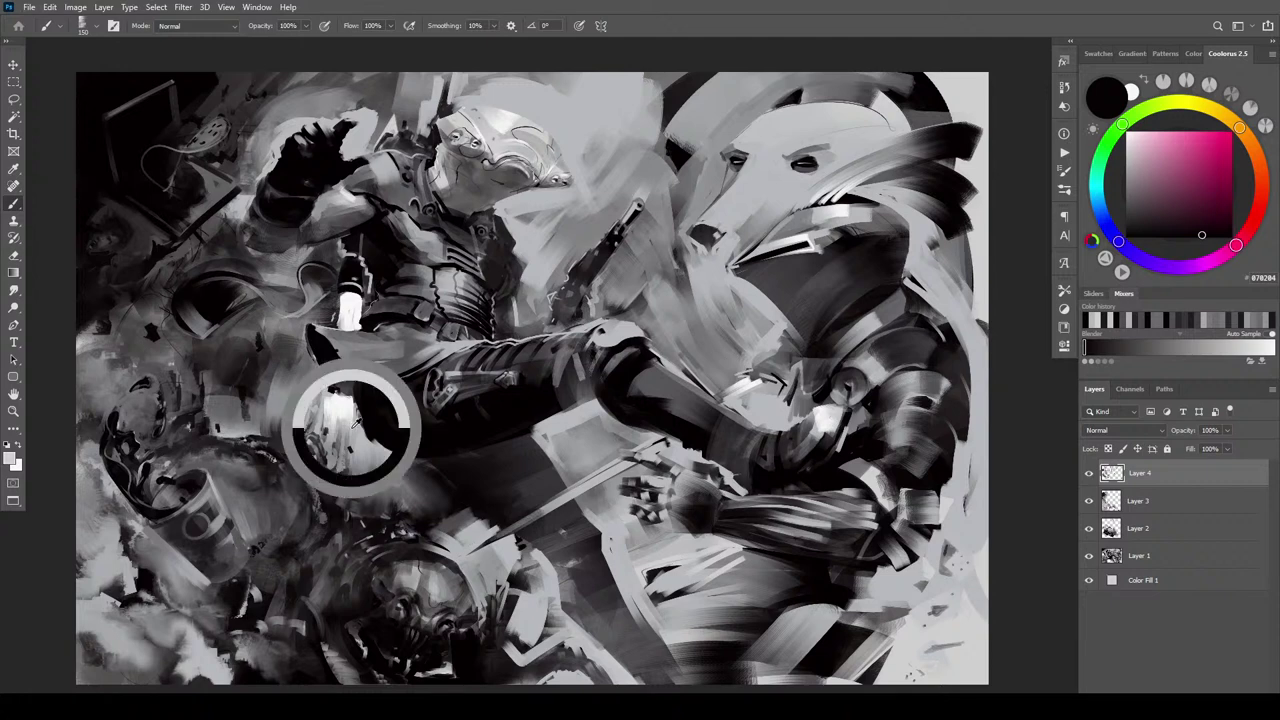
pyautogui.moveTo(358, 428); pyautogui.dragTo(355, 382)
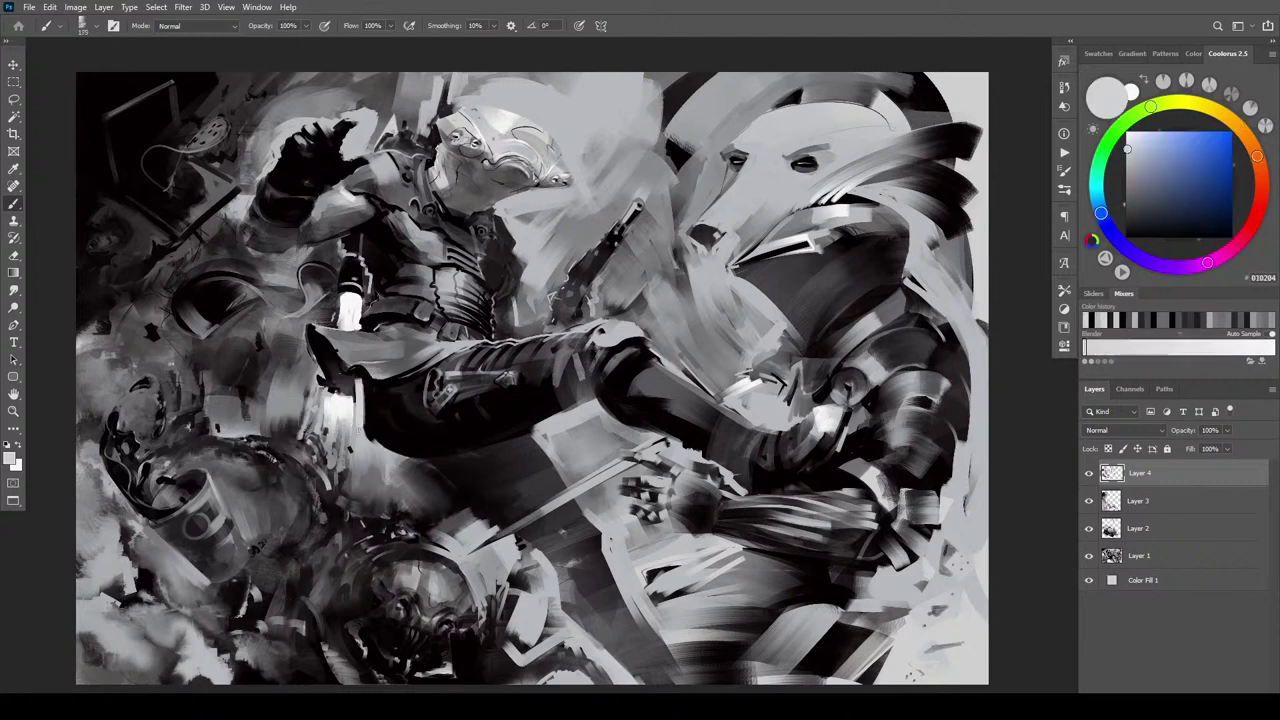
pyautogui.moveTo(364, 444); pyautogui.dragTo(362, 396)
pyautogui.keyDown('alt'); pyautogui.click(396, 457); pyautogui.keyUp('alt')
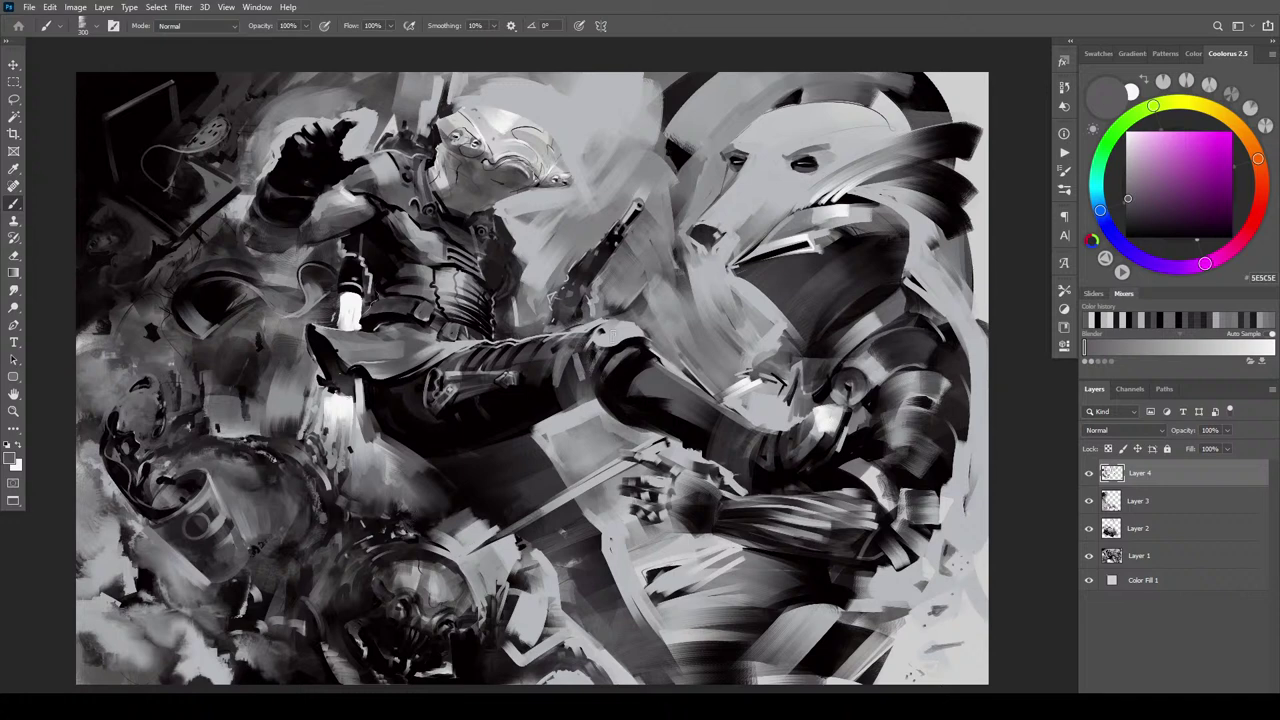
# Darken the kicking leg from knee to shin with sampled near-black at 1100 px, undoing the excess strokes
pyautogui.keyDown('alt'); pyautogui.click(607, 358); pyautogui.keyUp('alt')
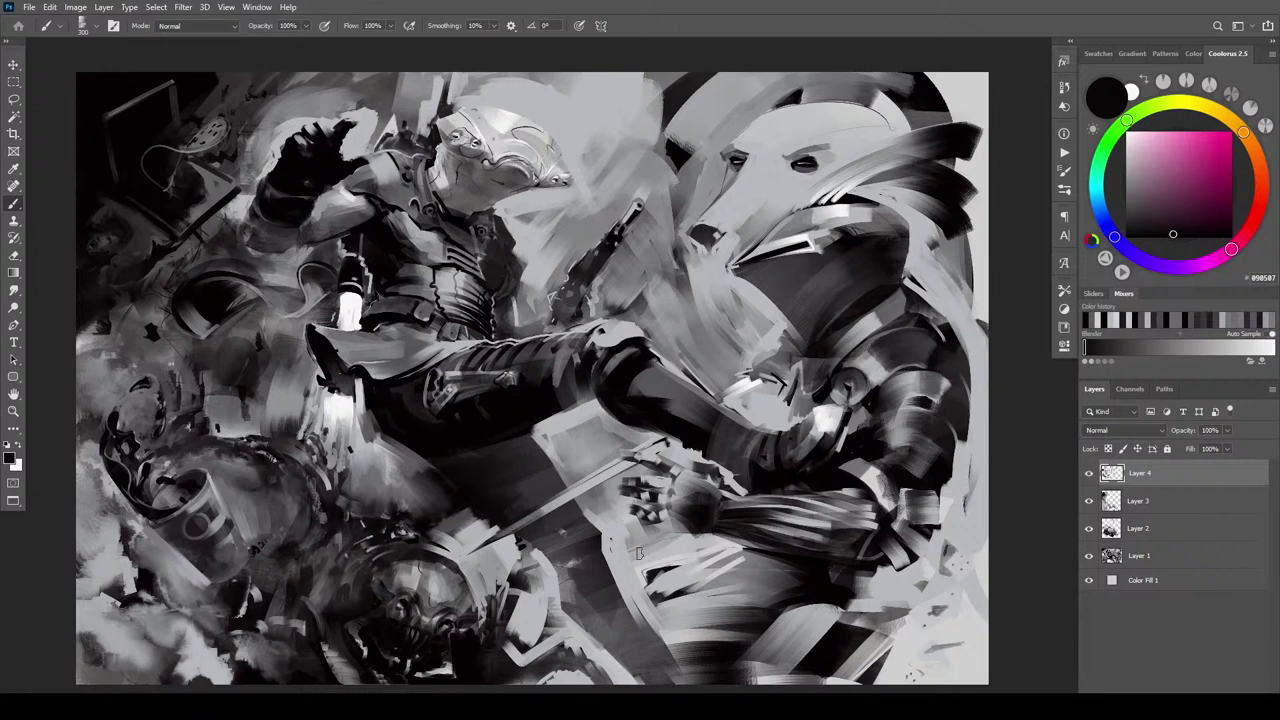
pyautogui.press(']')
pyautogui.press(']')
pyautogui.press(']')
pyautogui.press(']')
pyautogui.press(']')
pyautogui.press(']')
pyautogui.press(']')
pyautogui.press(']')
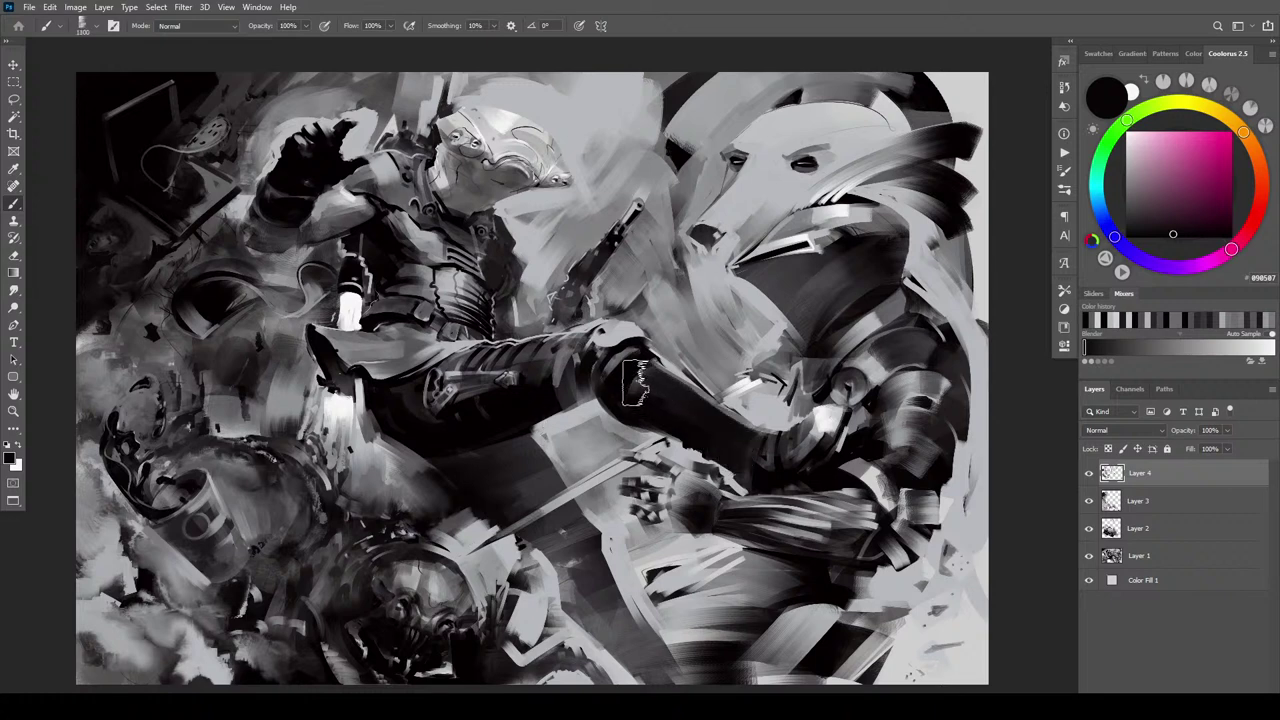
pyautogui.hotkey('ctrl', 'z')
pyautogui.moveTo(643, 385); pyautogui.dragTo(698, 402)
pyautogui.hotkey('ctrl', 'z')
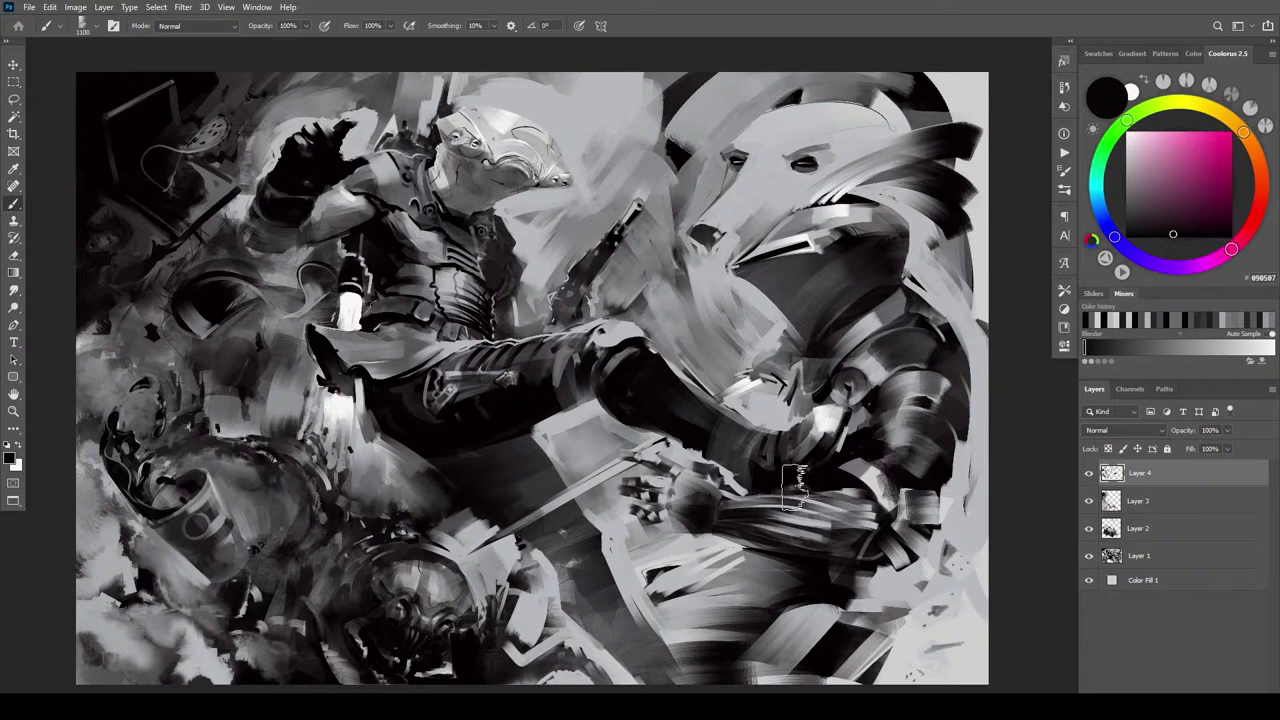
# Try reshading the bear's armour joint behind the kicking foot with near-black at 175 px and sampled light grey at 90 px
pyautogui.press('[')
pyautogui.press('[')
pyautogui.press('[')
pyautogui.press('[')
pyautogui.press('[')
pyautogui.press('[')
pyautogui.press('[')
pyautogui.moveTo(840, 410)
pyautogui.mouseDown()
pyautogui.moveTo(820, 429)
pyautogui.moveTo(820, 410)
pyautogui.mouseUp()
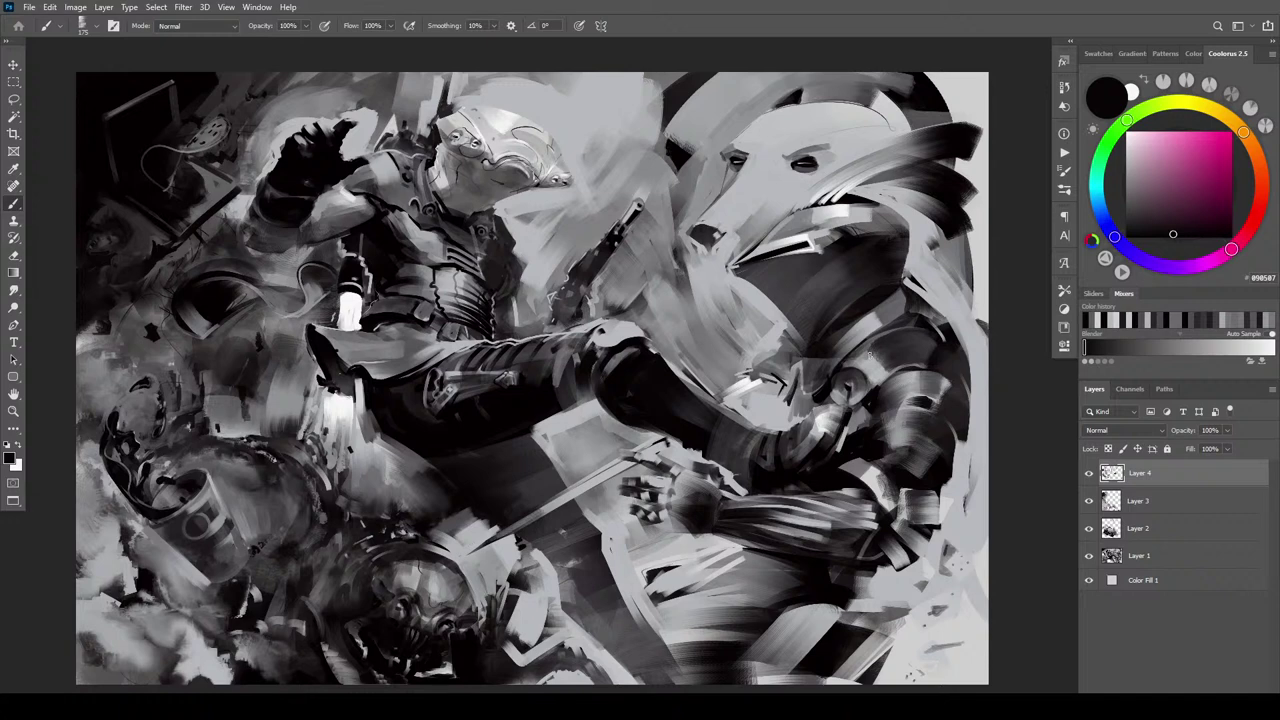
pyautogui.moveTo(810, 404); pyautogui.dragTo(840, 432)
pyautogui.press('[')
pyautogui.press('[')
pyautogui.press('[')
pyautogui.press('[')
pyautogui.keyDown('alt'); pyautogui.click(819, 413); pyautogui.keyUp('alt')
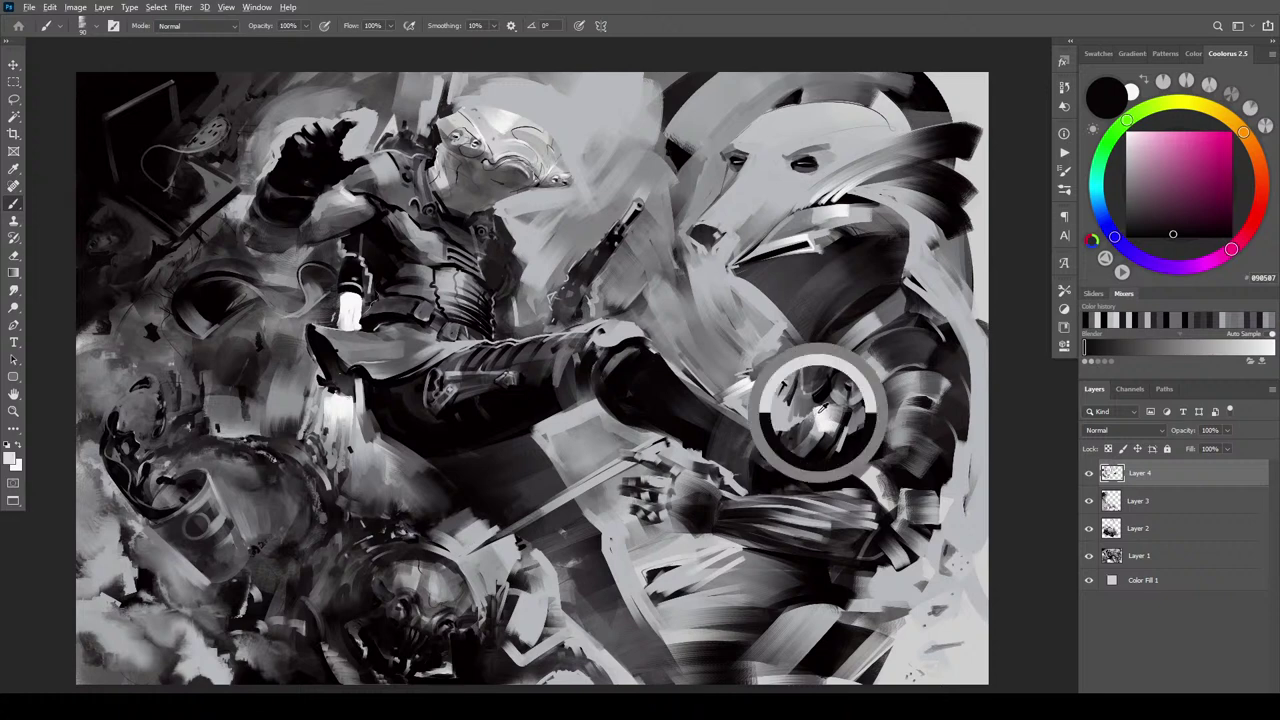
pyautogui.moveTo(772, 431); pyautogui.dragTo(866, 378)
pyautogui.hotkey('ctrl', 'z')
pyautogui.hotkey('ctrl', 'z')
pyautogui.hotkey('ctrl', 'z')
pyautogui.hotkey('ctrl', 'z')
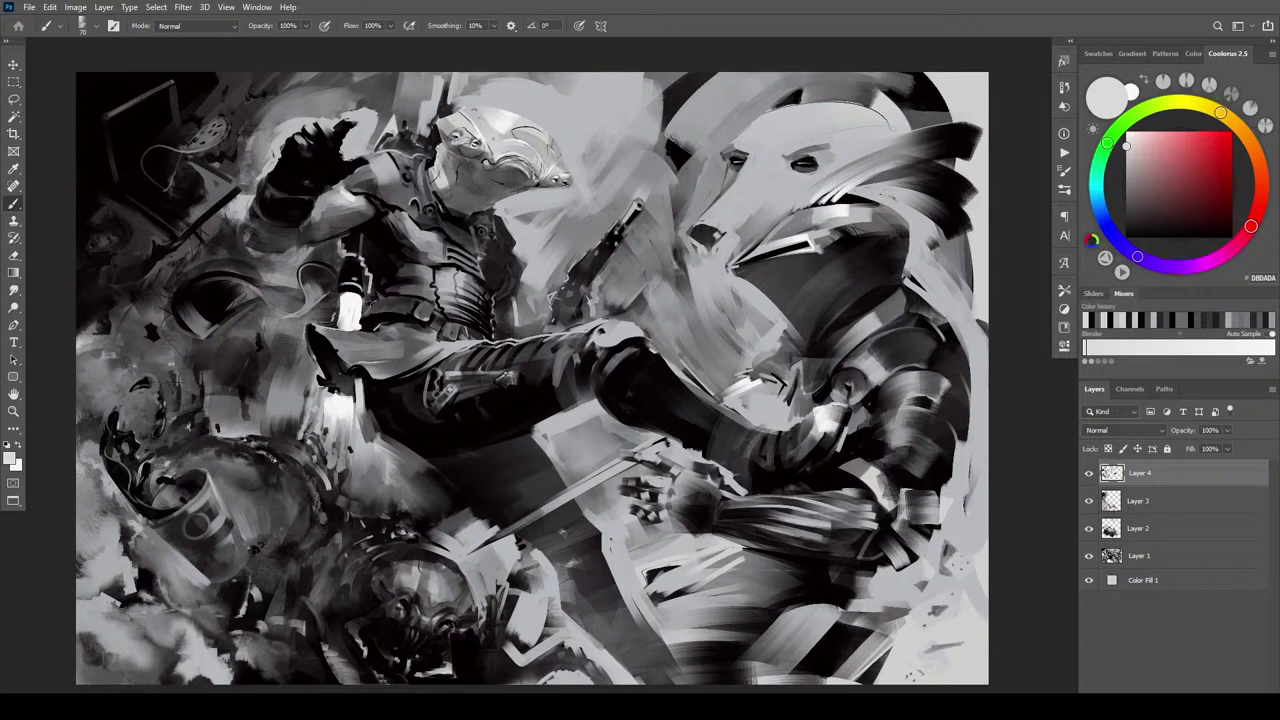
# Rework the armour joint and fur edge around the kicking foot with sampled dark grey (#403E40) at 70 px
pyautogui.keyDown('alt'); pyautogui.click(829, 401); pyautogui.keyUp('alt')
pyautogui.moveTo(826, 406); pyautogui.dragTo(806, 416)
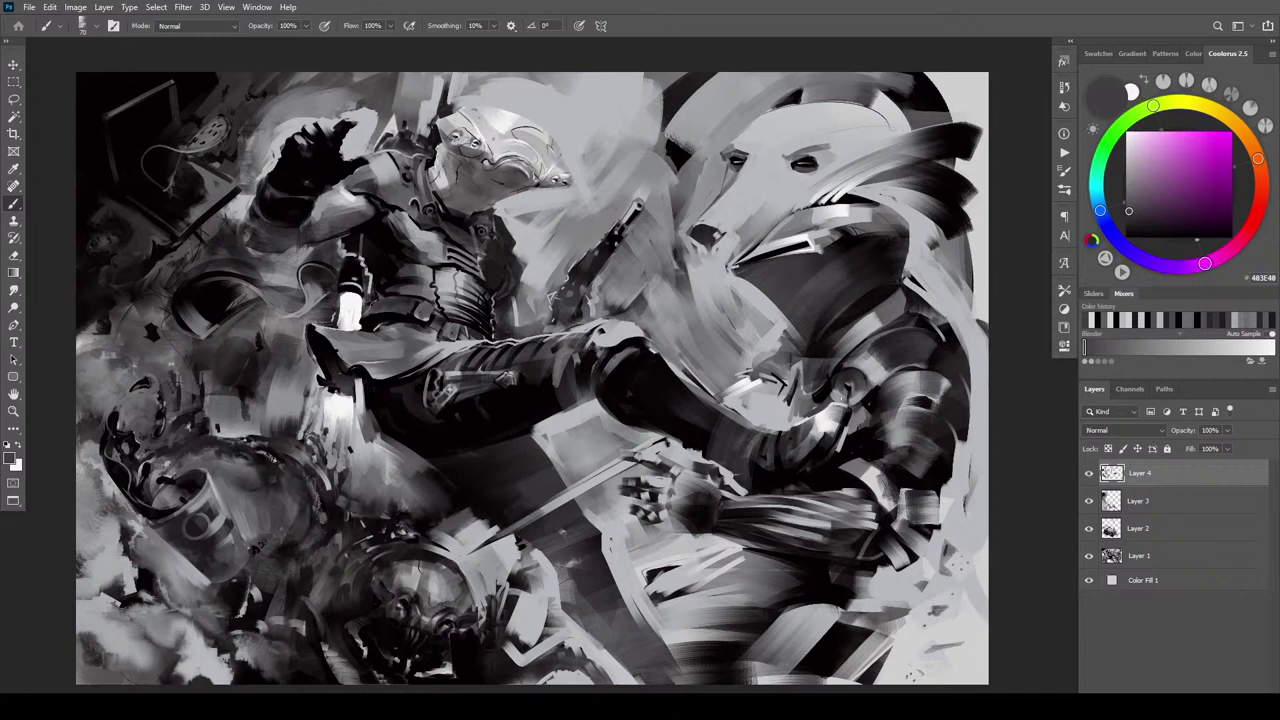
pyautogui.moveTo(787, 412)
pyautogui.mouseDown()
pyautogui.moveTo(804, 416)
pyautogui.moveTo(782, 415)
pyautogui.mouseUp()
pyautogui.moveTo(774, 362); pyautogui.dragTo(800, 370)
# Brush sampled grey (#A1A2A7) at 400 px as smoke around the cylinder's bottom and as haze over the figure's lowered hand
pyautogui.keyDown('alt'); pyautogui.click(198, 584); pyautogui.keyUp('alt')
pyautogui.moveTo(197, 591)
pyautogui.mouseDown()
pyautogui.moveTo(257, 571)
pyautogui.moveTo(200, 590)
pyautogui.moveTo(252, 572)
pyautogui.moveTo(220, 589)
pyautogui.moveTo(248, 574)
pyautogui.moveTo(223, 608)
pyautogui.moveTo(318, 557)
pyautogui.mouseUp()
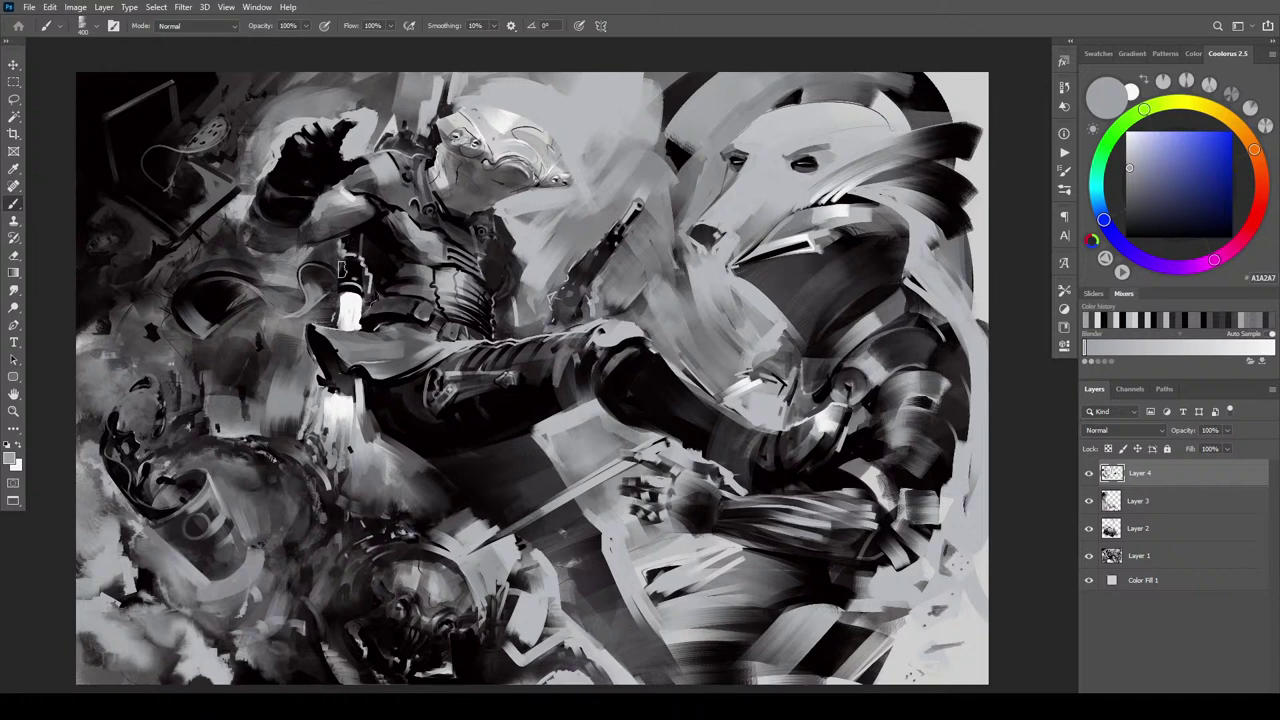
pyautogui.moveTo(343, 269)
pyautogui.mouseDown()
pyautogui.moveTo(349, 240)
pyautogui.moveTo(356, 278)
pyautogui.mouseUp()
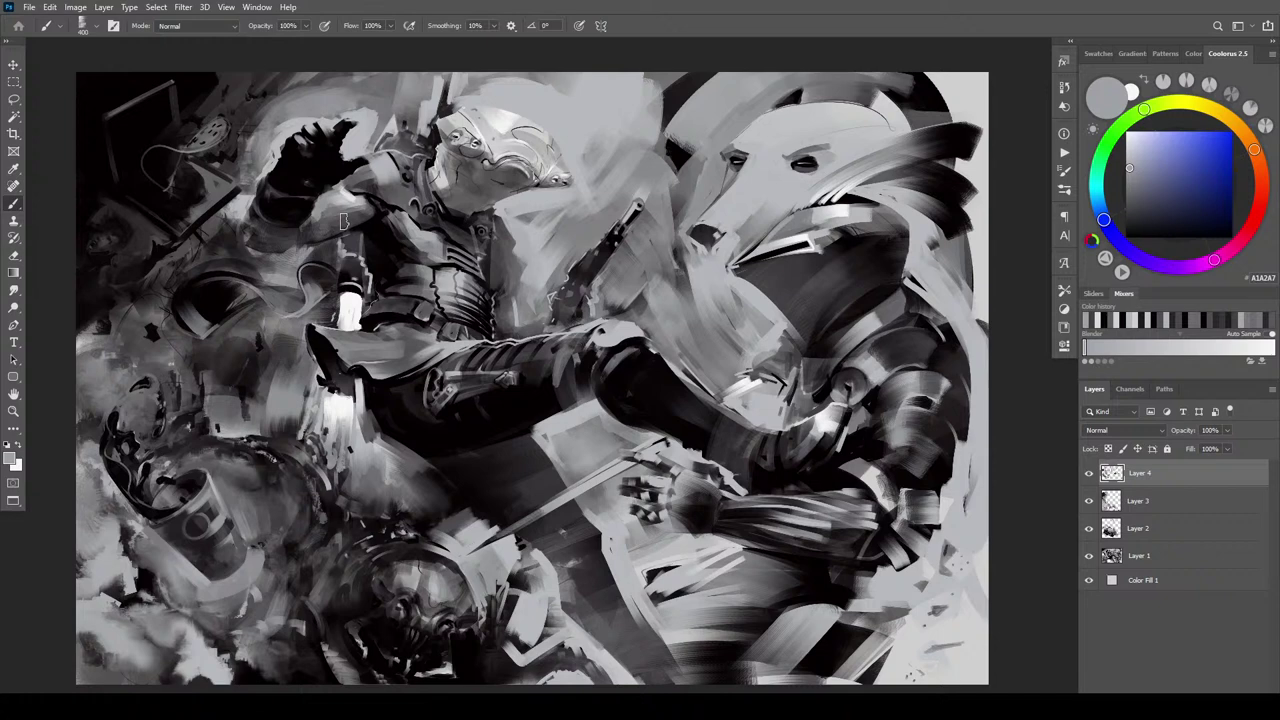
# Lay a soft grey haze over the bear's head, the arc behind it and the dark upper debris at 1400 px
pyautogui.press(']')
pyautogui.press(']')
pyautogui.press(']')
pyautogui.press(']')
pyautogui.press(']')
pyautogui.press(']')
pyautogui.press(']')
pyautogui.press(']')
pyautogui.press(']')
pyautogui.press(']')
pyautogui.moveTo(674, 124)
pyautogui.mouseDown()
pyautogui.moveTo(646, 150)
pyautogui.moveTo(674, 170)
pyautogui.mouseUp()
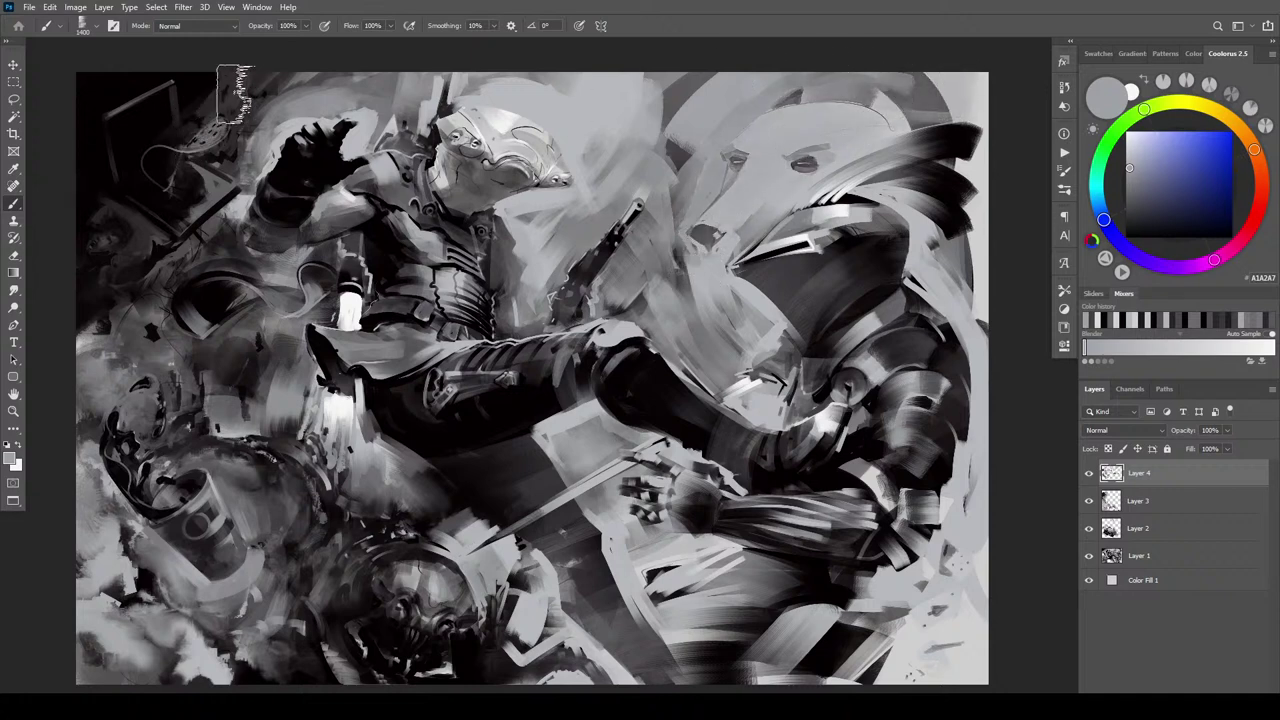
pyautogui.click(210, 122)
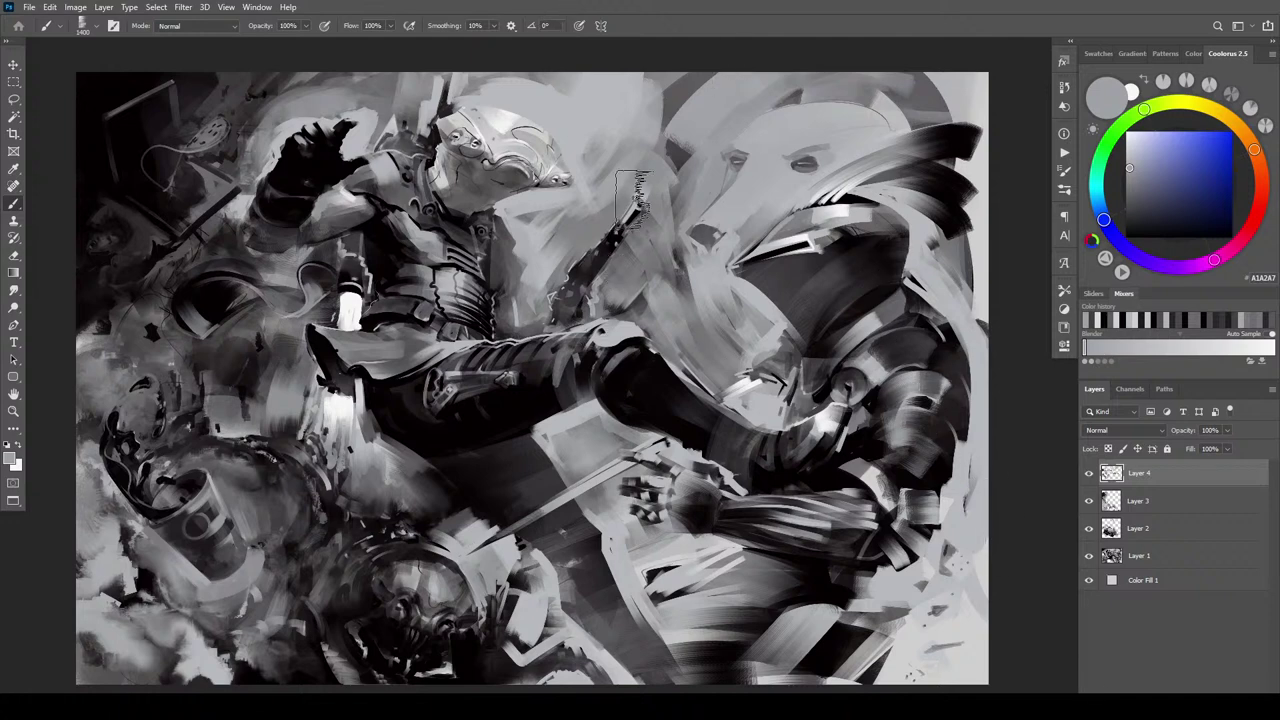
# Darken the floating gun with sampled near-black at 600 px, and add small sampled light grey specks along its body
pyautogui.keyDown('alt'); pyautogui.click(611, 244); pyautogui.keyUp('alt')
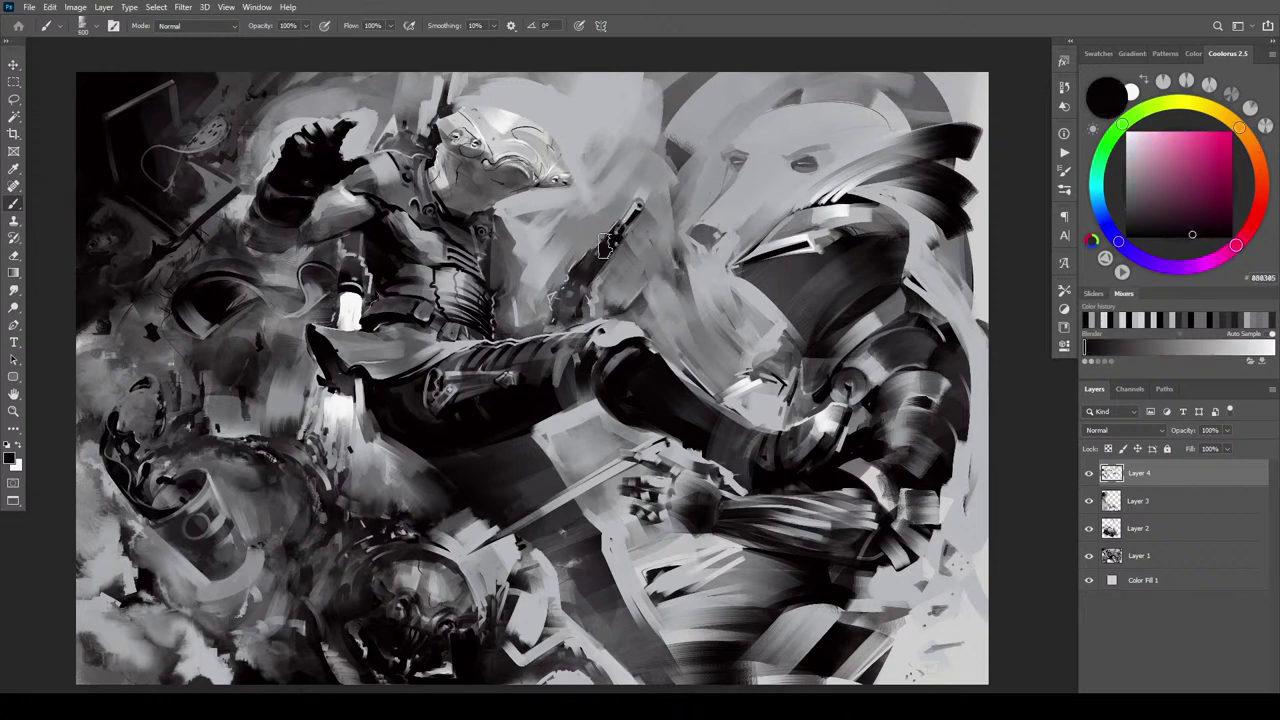
pyautogui.moveTo(631, 228); pyautogui.dragTo(635, 206)
pyautogui.press('[')
pyautogui.keyDown('alt'); pyautogui.click(539, 276); pyautogui.keyUp('alt')
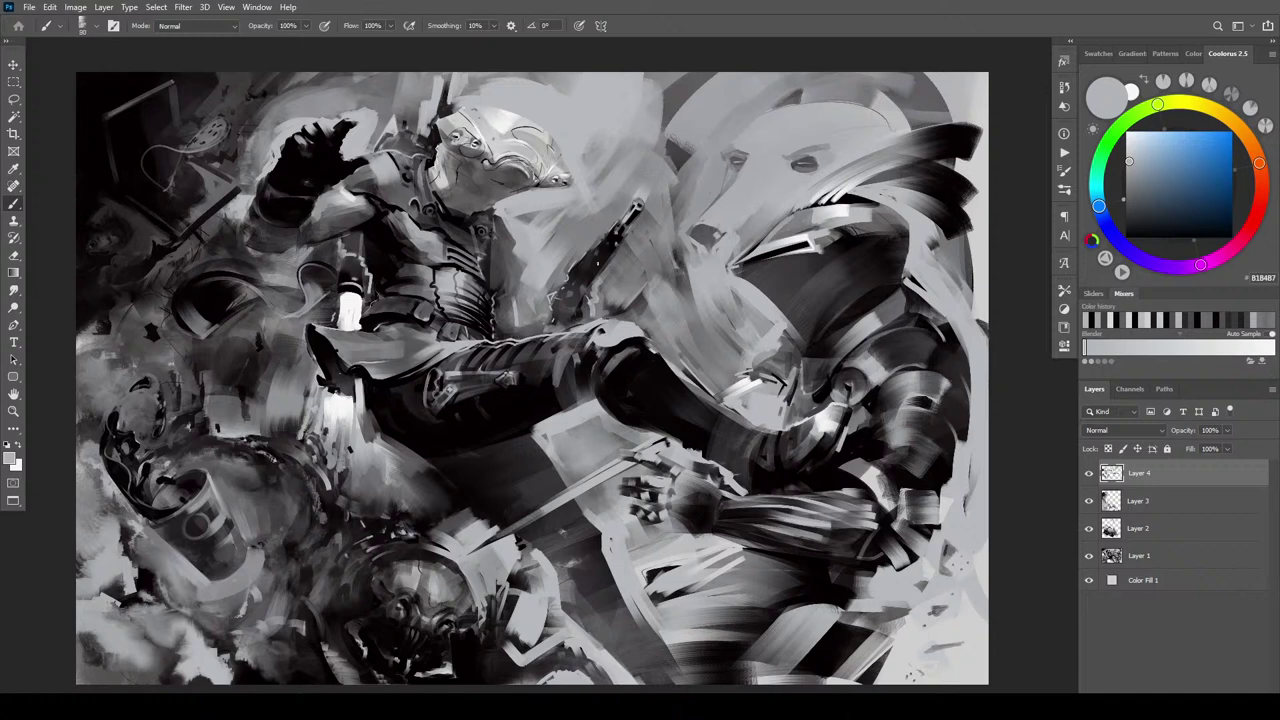
# Fill in the floating gun's grip and lower body with sampled dark grey and near-black at 90 px
pyautogui.keyDown('alt'); pyautogui.click(590, 284); pyautogui.keyUp('alt')
pyautogui.press('[')
pyautogui.press('[')
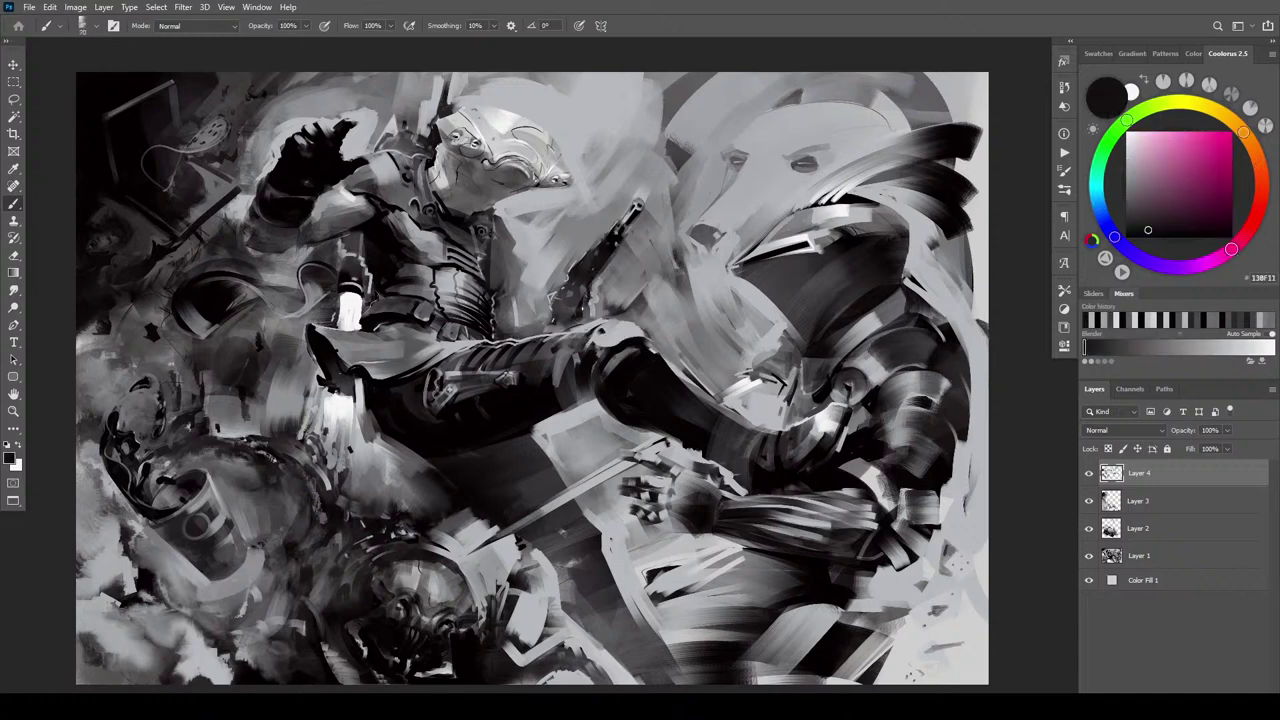
pyautogui.keyDown('alt'); pyautogui.click(590, 302); pyautogui.keyUp('alt')
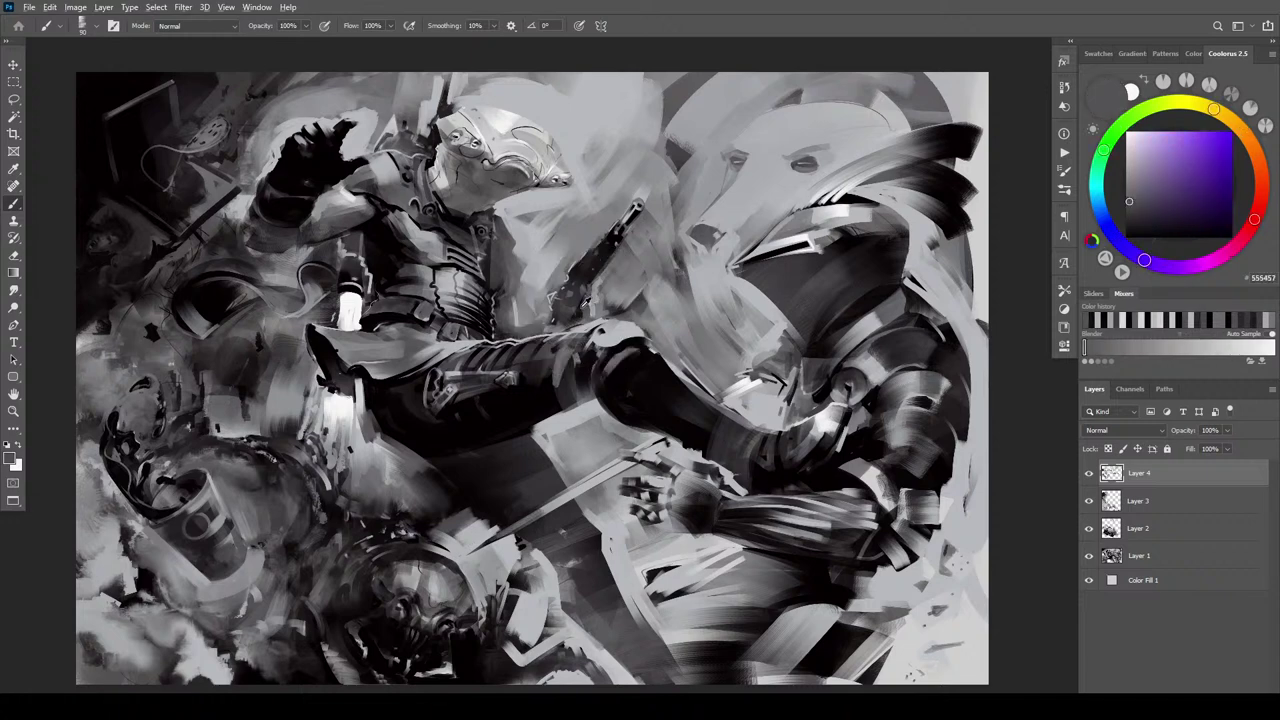
pyautogui.keyDown('alt'); pyautogui.click(586, 302); pyautogui.keyUp('alt')
pyautogui.keyDown('alt'); pyautogui.click(580, 310); pyautogui.keyUp('alt')
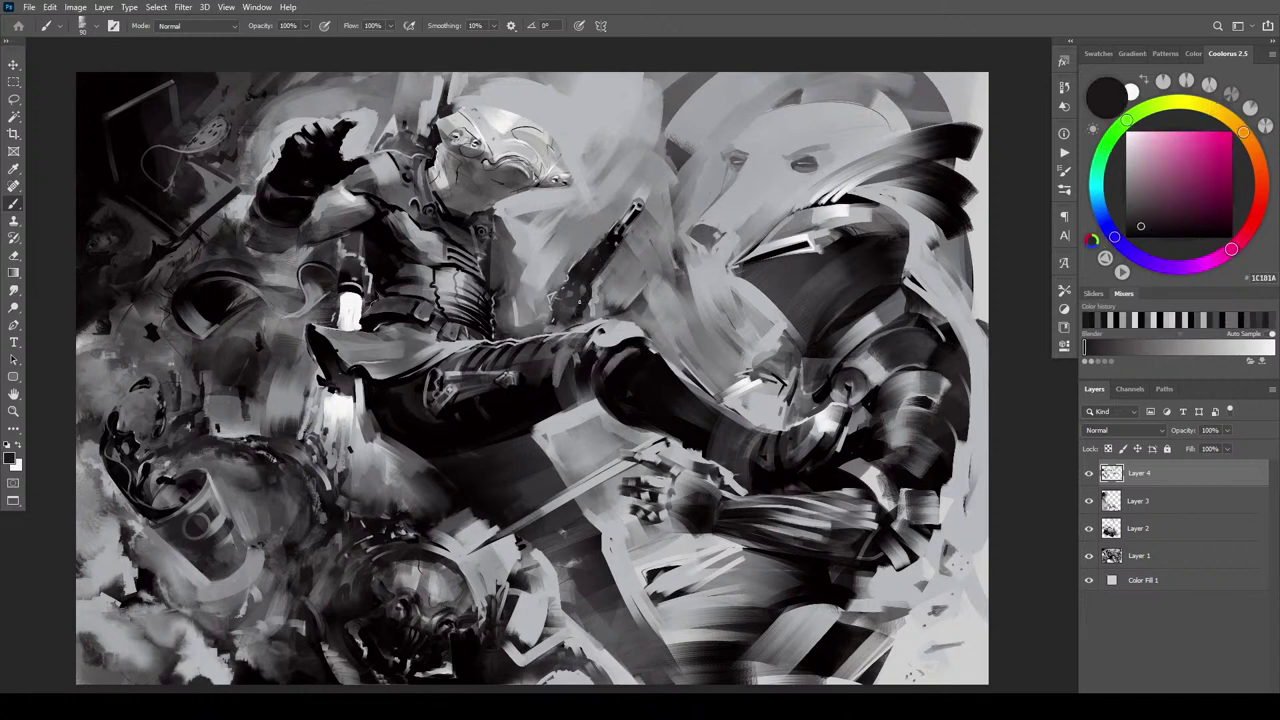
pyautogui.moveTo(585, 277)
pyautogui.mouseDown()
pyautogui.moveTo(555, 316)
pyautogui.moveTo(569, 314)
pyautogui.moveTo(540, 327)
pyautogui.moveTo(557, 320)
pyautogui.moveTo(578, 309)
pyautogui.mouseUp()
pyautogui.press('[')
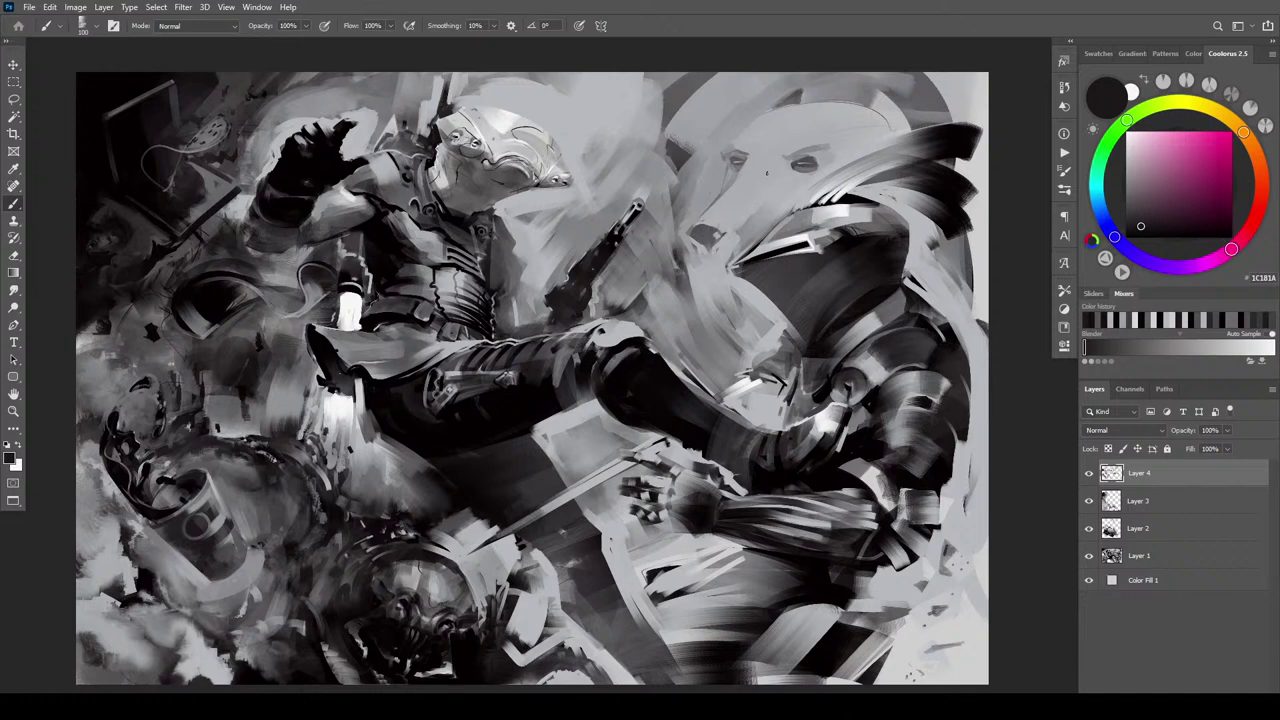
# Refine the edge of the blade above the bear's gauntlet with sampled near-black and mid grey (#96979A) at 90 px
pyautogui.keyDown('alt'); pyautogui.click(673, 442); pyautogui.keyUp('alt')
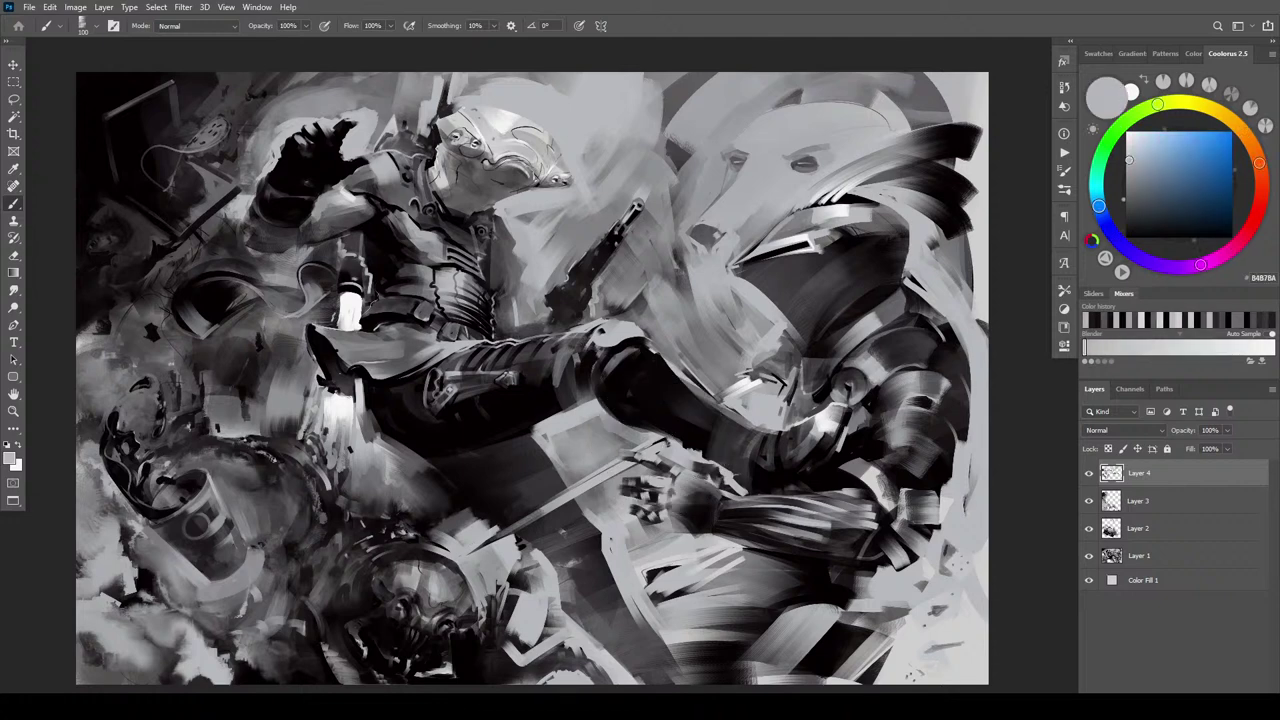
pyautogui.keyDown('alt'); pyautogui.click(676, 420); pyautogui.keyUp('alt')
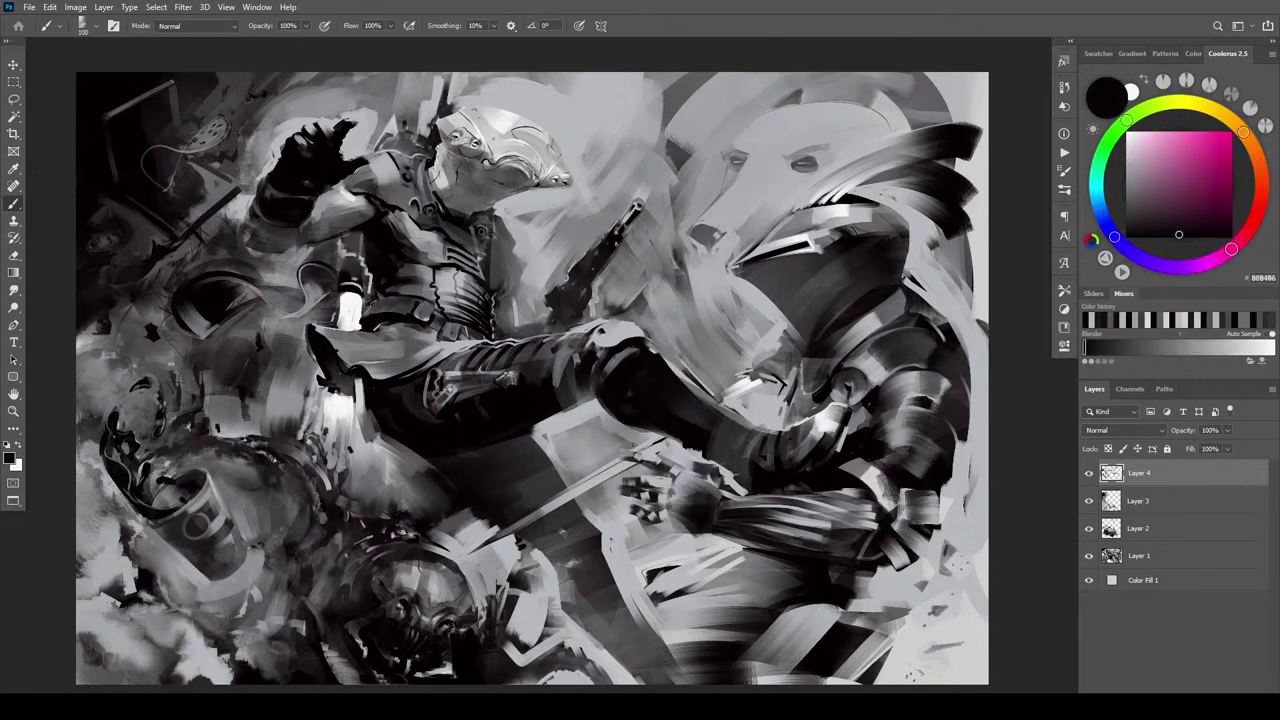
pyautogui.moveTo(604, 474)
pyautogui.mouseDown()
pyautogui.moveTo(618, 467)
pyautogui.moveTo(591, 480)
pyautogui.mouseUp()
pyautogui.hotkey('ctrl', 'z')
pyautogui.hotkey('ctrl', 'z')
pyautogui.moveTo(665, 438); pyautogui.dragTo(636, 452)
pyautogui.keyDown('alt'); pyautogui.click(620, 447); pyautogui.keyUp('alt')
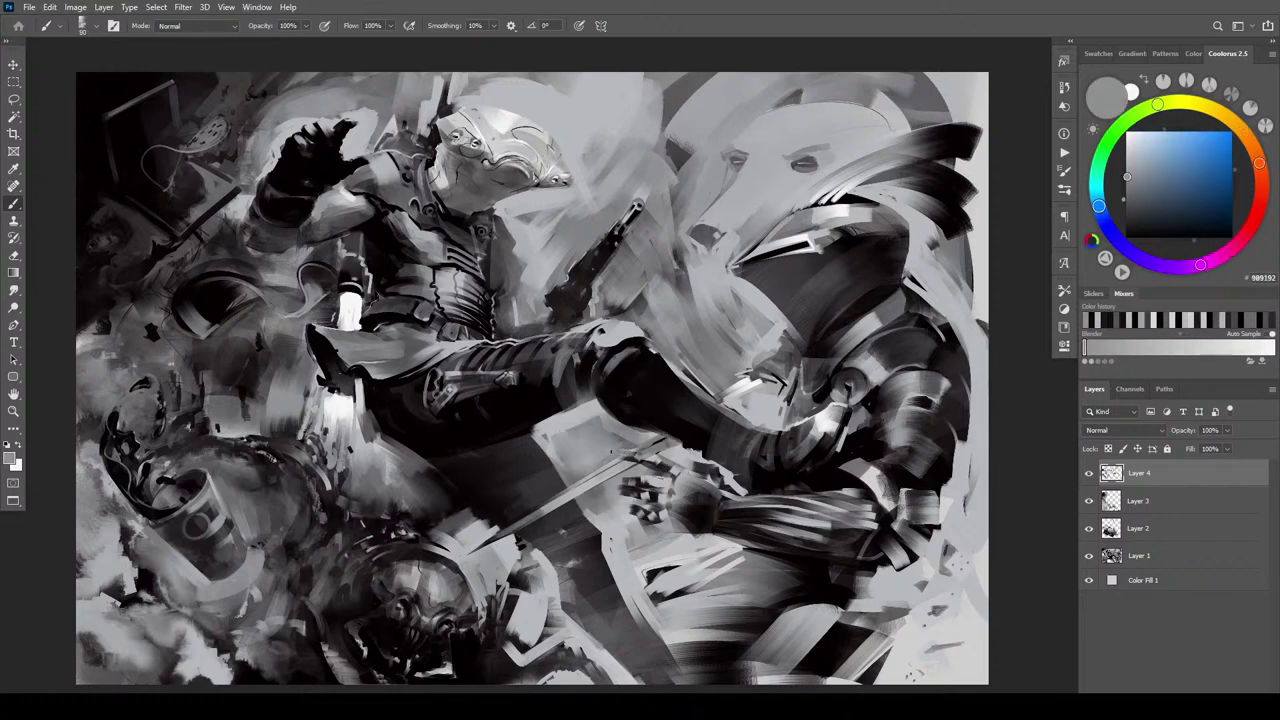
pyautogui.keyDown('alt'); pyautogui.click(613, 450); pyautogui.keyUp('alt')
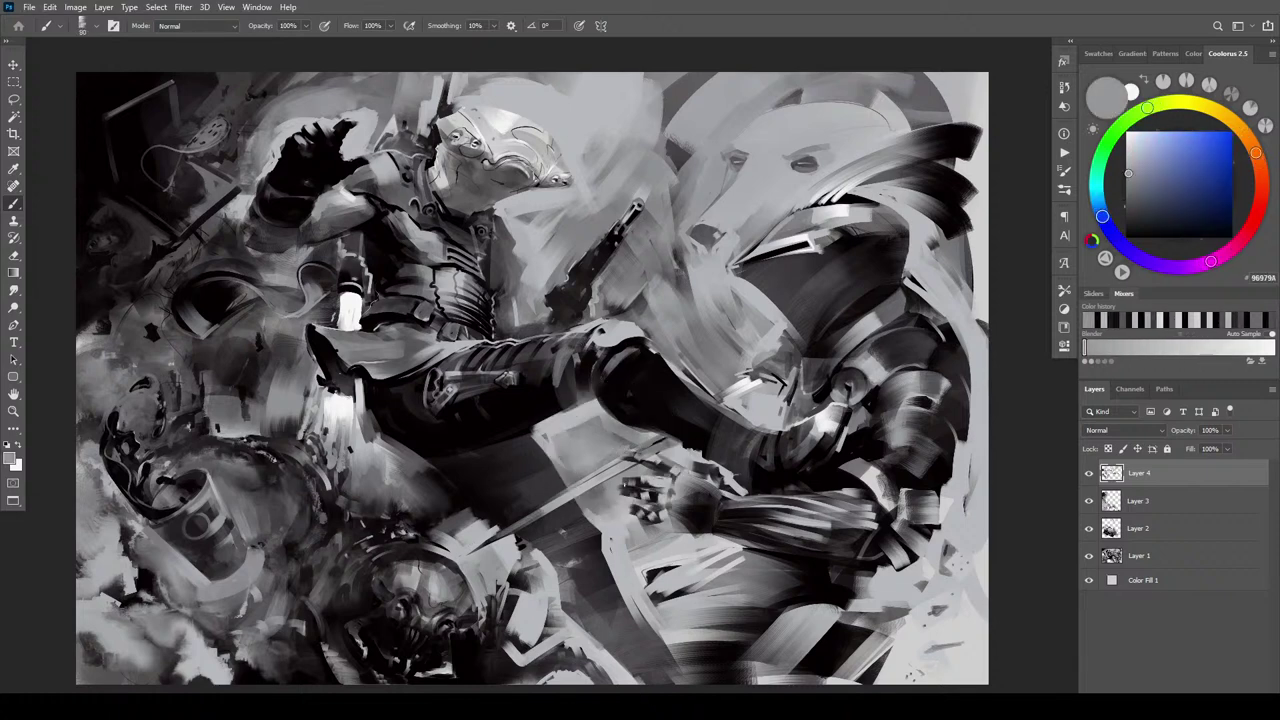
# Rework the bear's gauntlet knuckles and the blade's base with sampled greys and near-black (#201C1E) at 150 px
pyautogui.keyDown('alt'); pyautogui.click(650, 460); pyautogui.keyUp('alt')
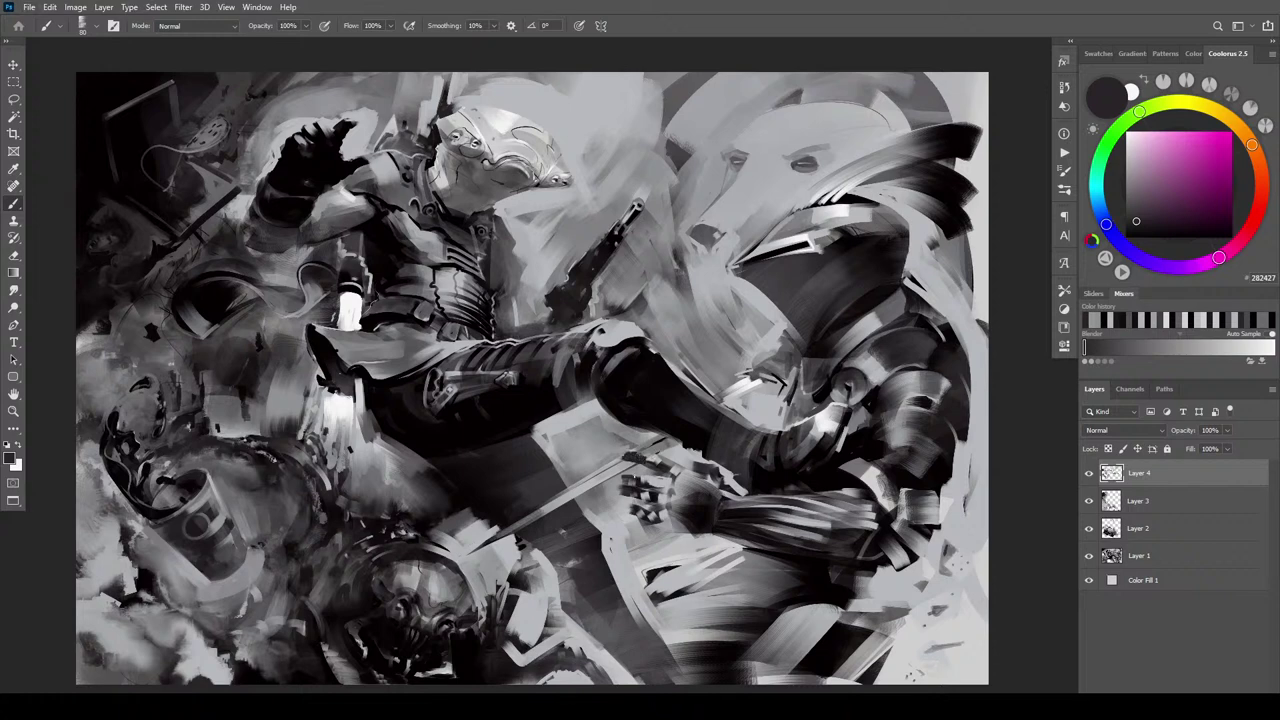
pyautogui.press(']')
pyautogui.press(']')
pyautogui.press(']')
pyautogui.press(']')
pyautogui.hotkey('ctrl', 'z')
pyautogui.hotkey('ctrl', 'z')
pyautogui.keyDown('alt'); pyautogui.click(633, 442); pyautogui.keyUp('alt')
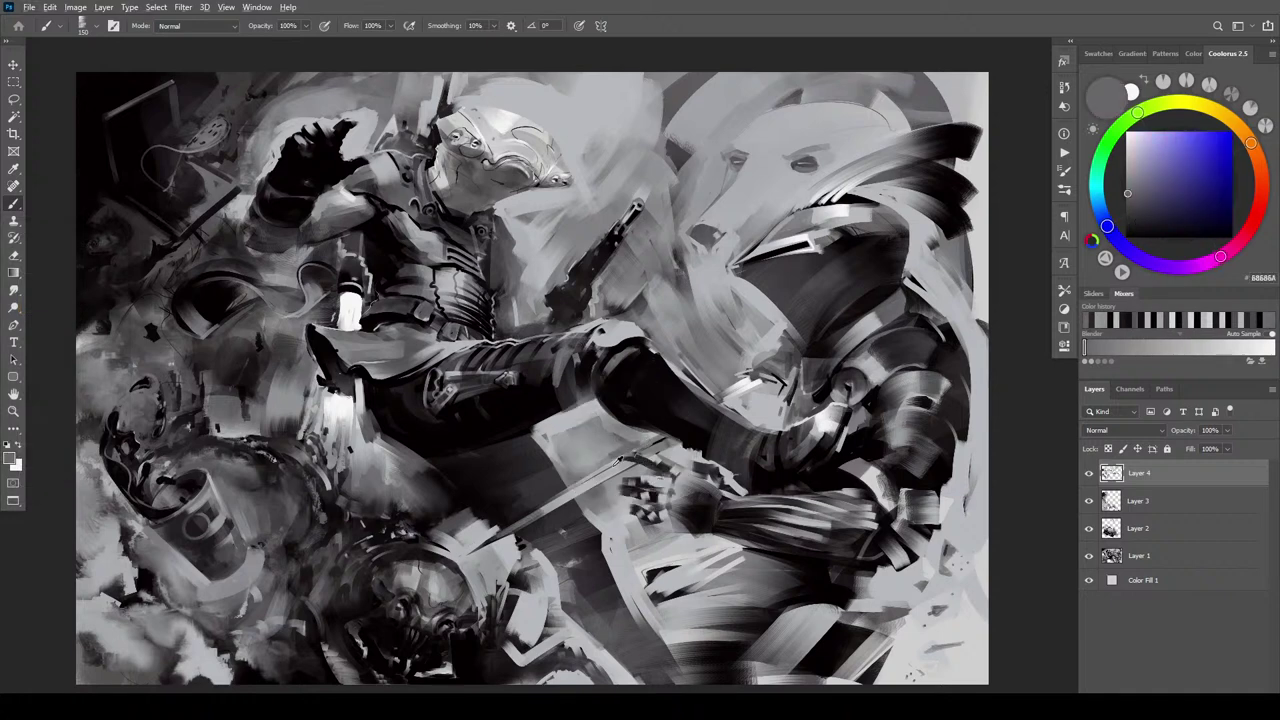
pyautogui.keyDown('alt'); pyautogui.click(628, 457); pyautogui.keyUp('alt')
pyautogui.keyDown('alt'); pyautogui.click(629, 458); pyautogui.keyUp('alt')
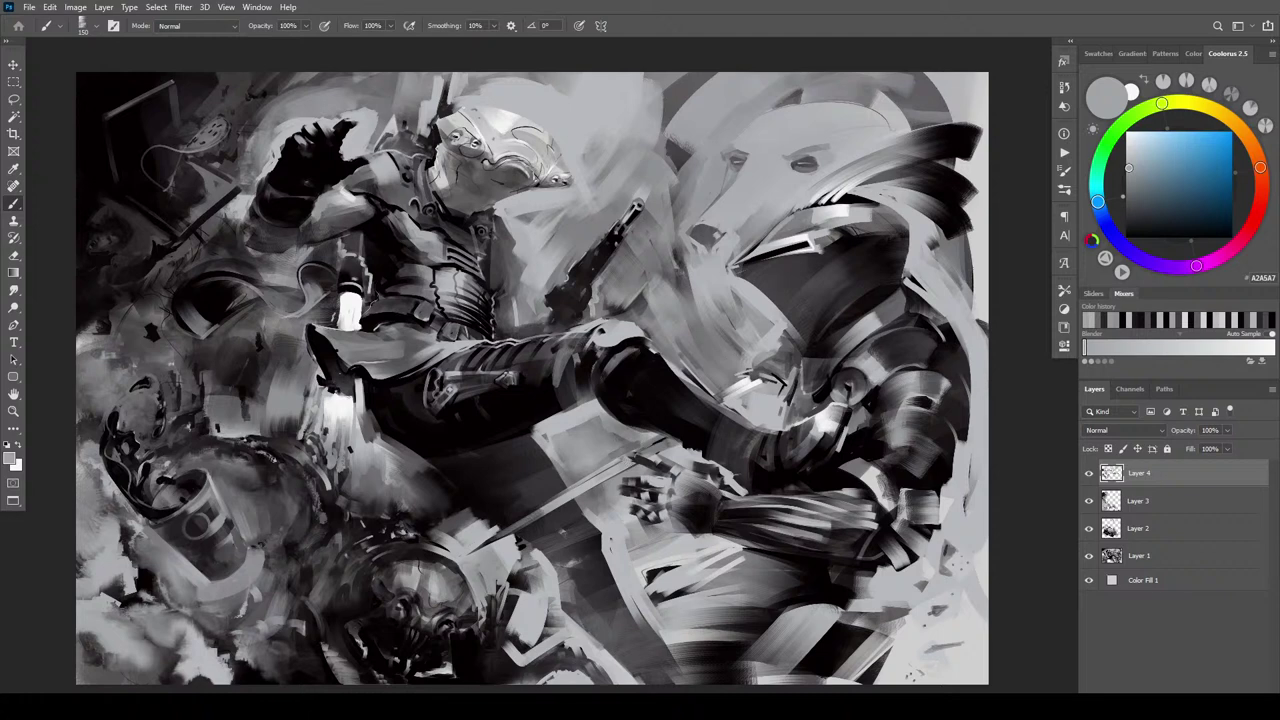
pyautogui.keyDown('alt'); pyautogui.click(668, 470); pyautogui.keyUp('alt')
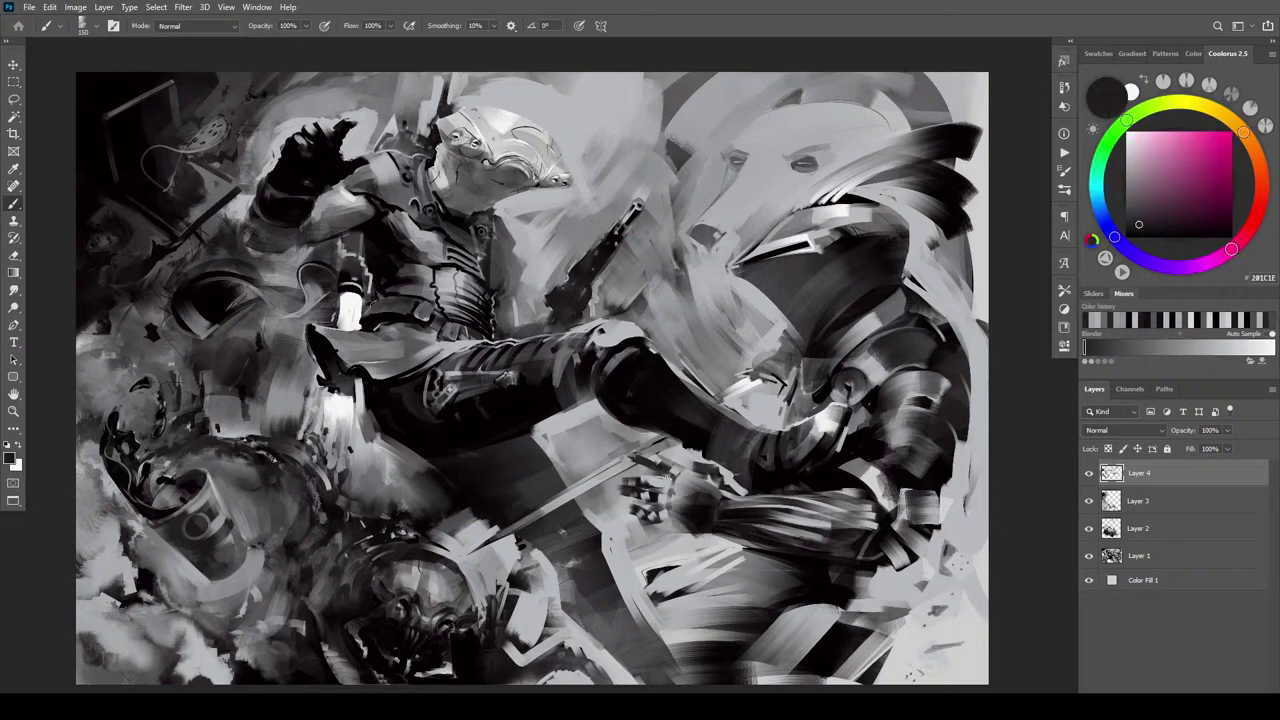
pyautogui.moveTo(666, 481); pyautogui.dragTo(659, 478)
# Darken the side of the floating cylinder around its ring emblem with sampled near-black at 150 px
pyautogui.keyDown('alt'); pyautogui.click(166, 512); pyautogui.keyUp('alt')
pyautogui.press(']')
pyautogui.press(']')
pyautogui.press(']')
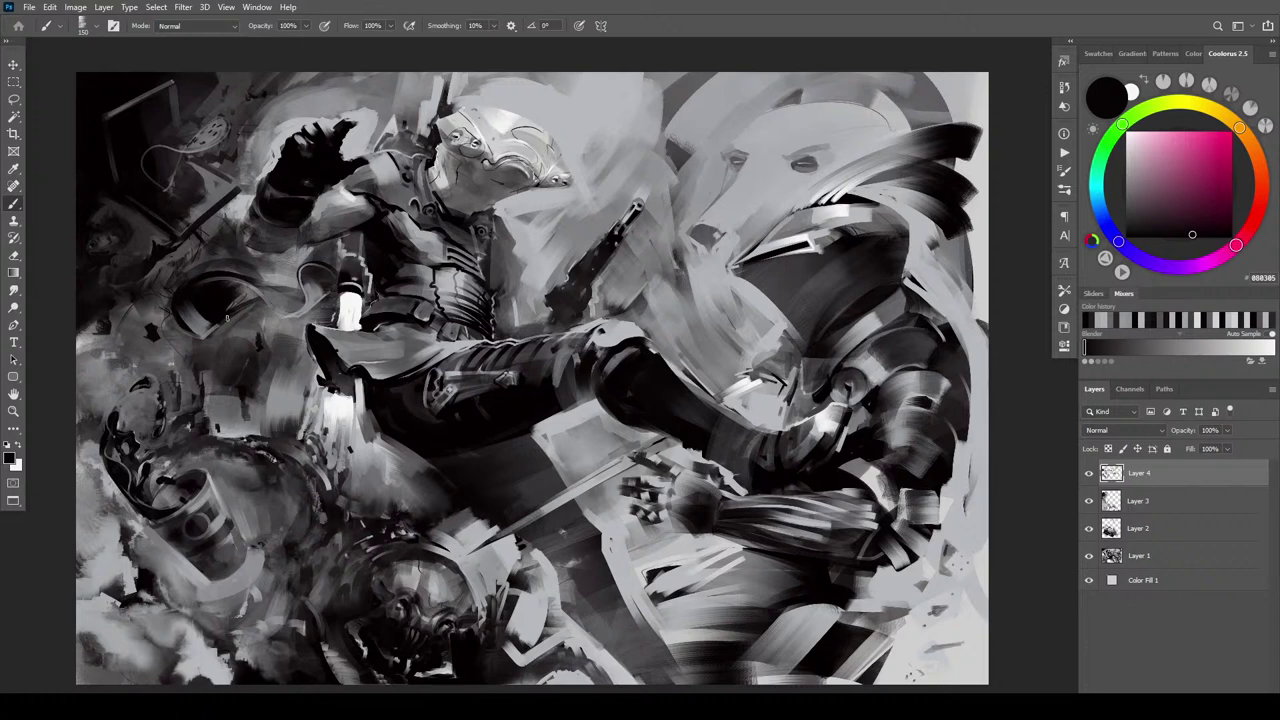
# Define the upper rim of the round debris below the raised arm with sampled near-black at 200 px
pyautogui.keyDown('alt'); pyautogui.click(264, 302); pyautogui.keyUp('alt')
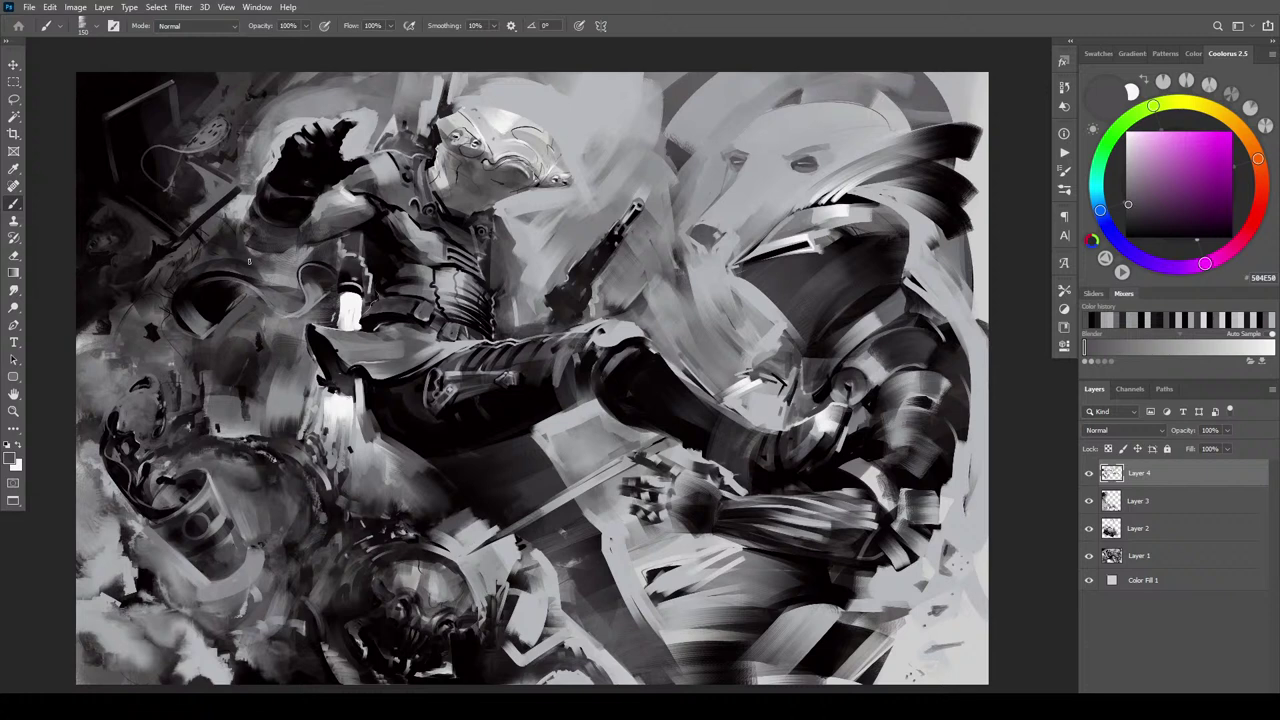
pyautogui.press(']')
pyautogui.press(']')
pyautogui.keyDown('alt'); pyautogui.click(240, 262); pyautogui.keyUp('alt')
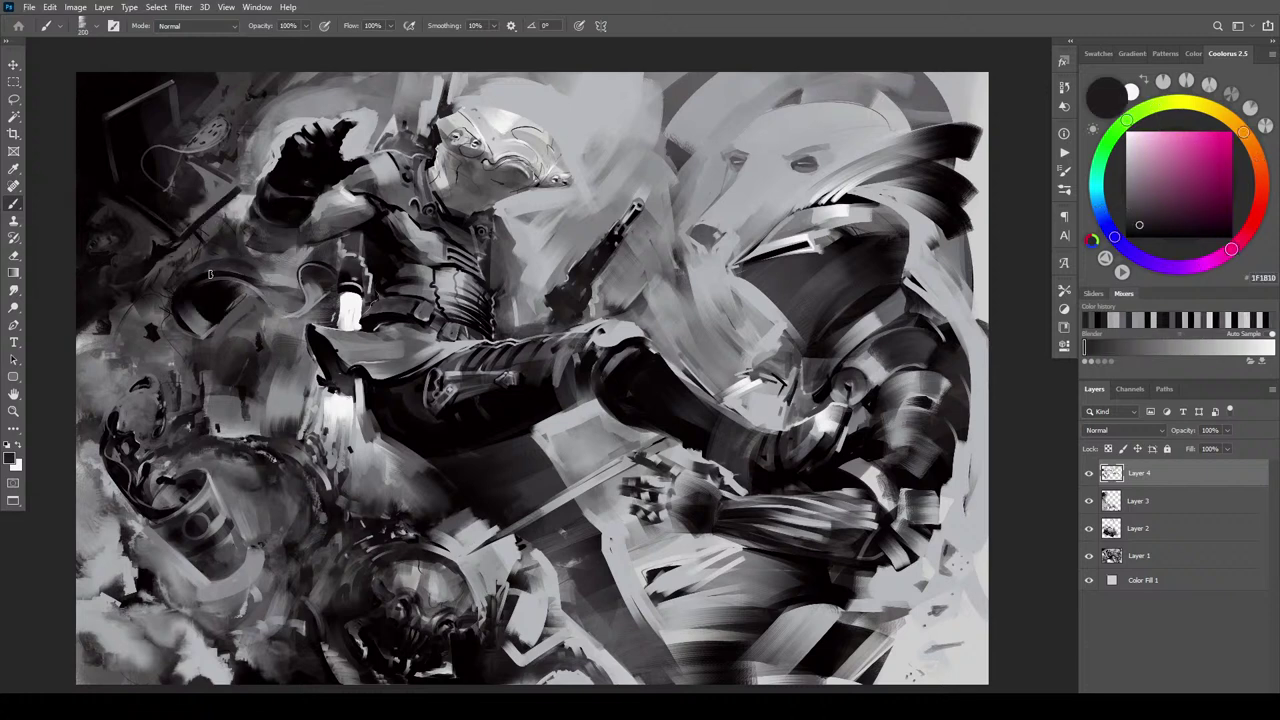
pyautogui.moveTo(210, 274)
pyautogui.mouseDown()
pyautogui.moveTo(274, 291)
pyautogui.moveTo(258, 267)
pyautogui.mouseUp()
# Mute the round debris' dark interior with sampled dark grey (#38383A) at up to 800 px, and blend its outer edge with sampled greys
pyautogui.keyDown('alt'); pyautogui.click(217, 257); pyautogui.keyUp('alt')
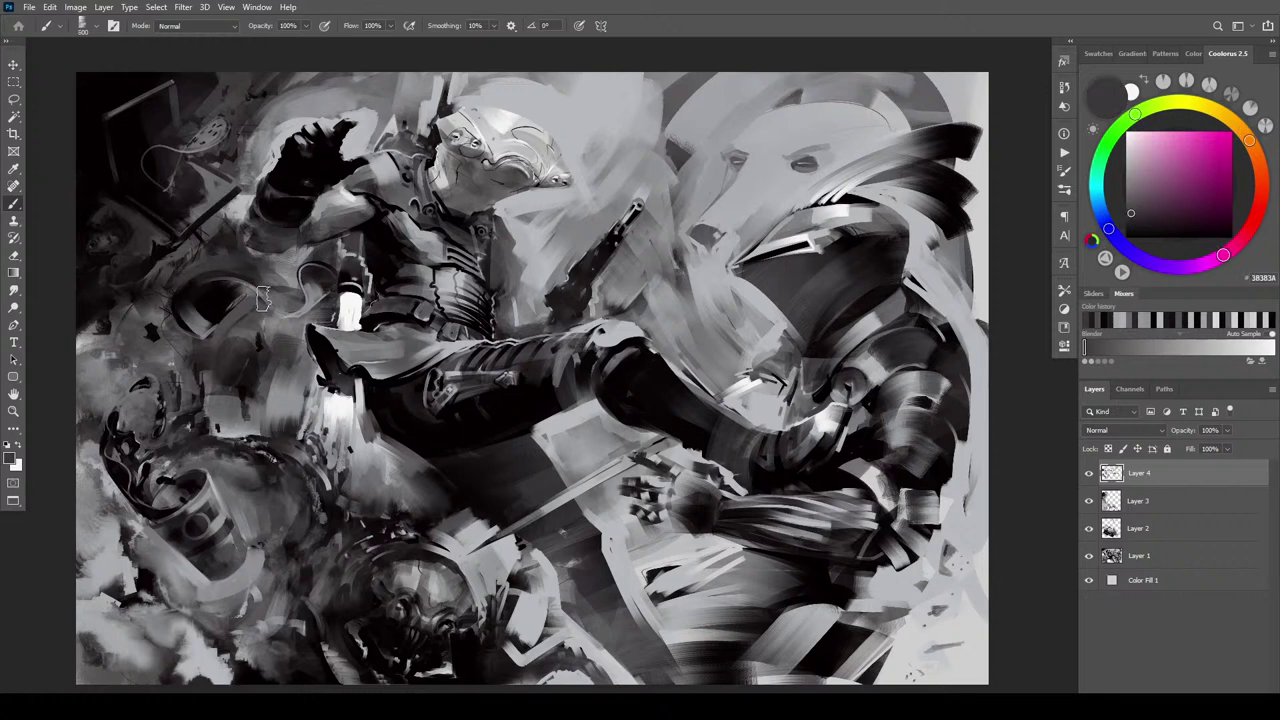
pyautogui.press(']')
pyautogui.press(']')
pyautogui.press(']')
pyautogui.moveTo(235, 298); pyautogui.dragTo(214, 336)
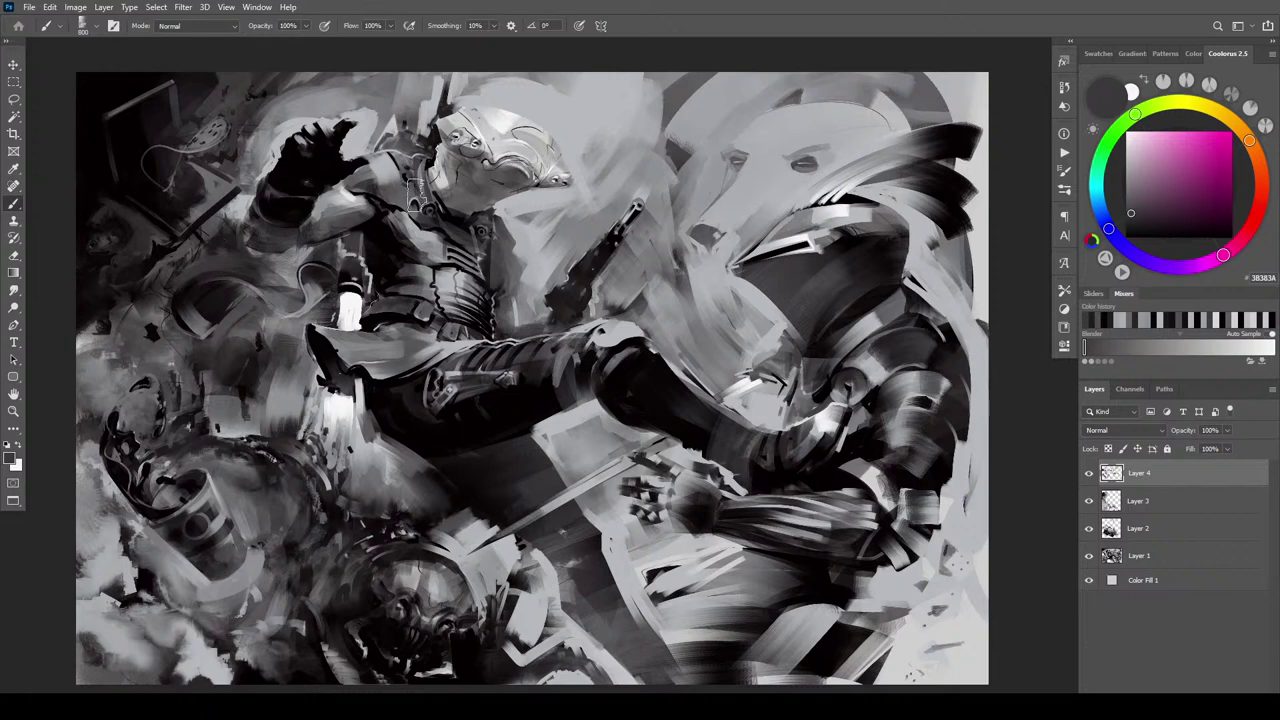
pyautogui.keyDown('alt'); pyautogui.click(156, 313); pyautogui.keyUp('alt')
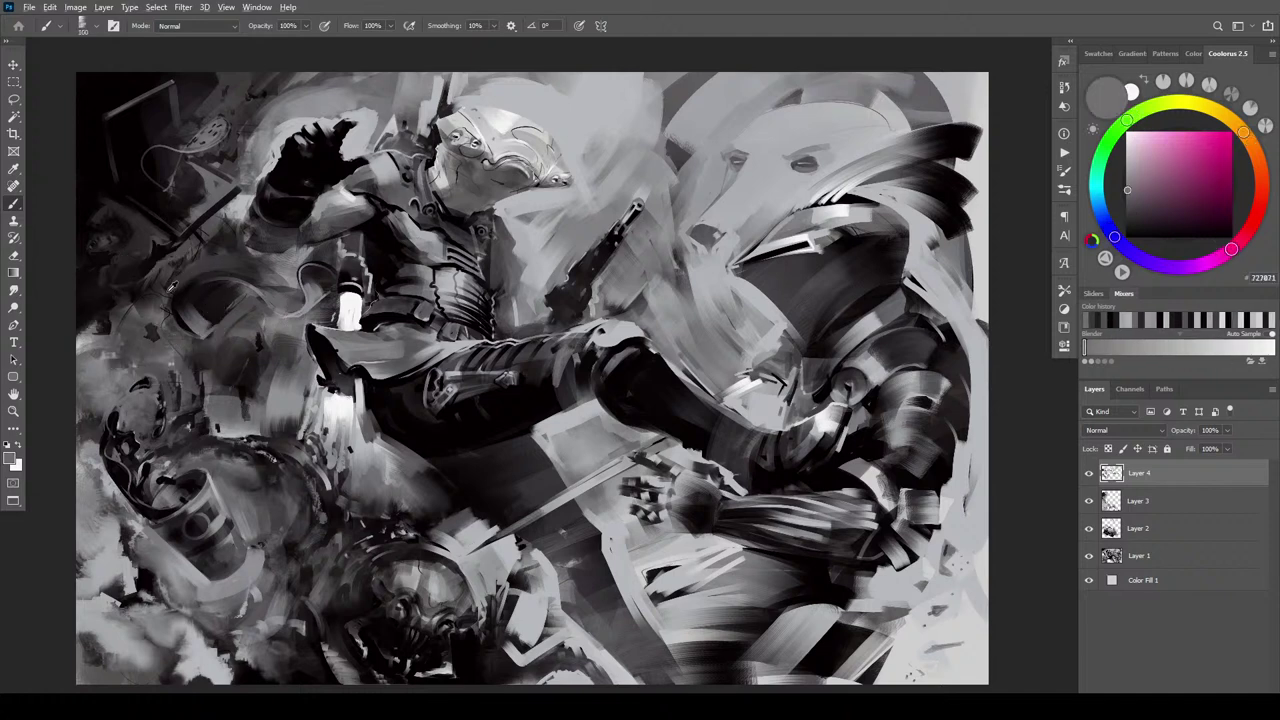
pyautogui.keyDown('alt'); pyautogui.click(163, 292); pyautogui.keyUp('alt')
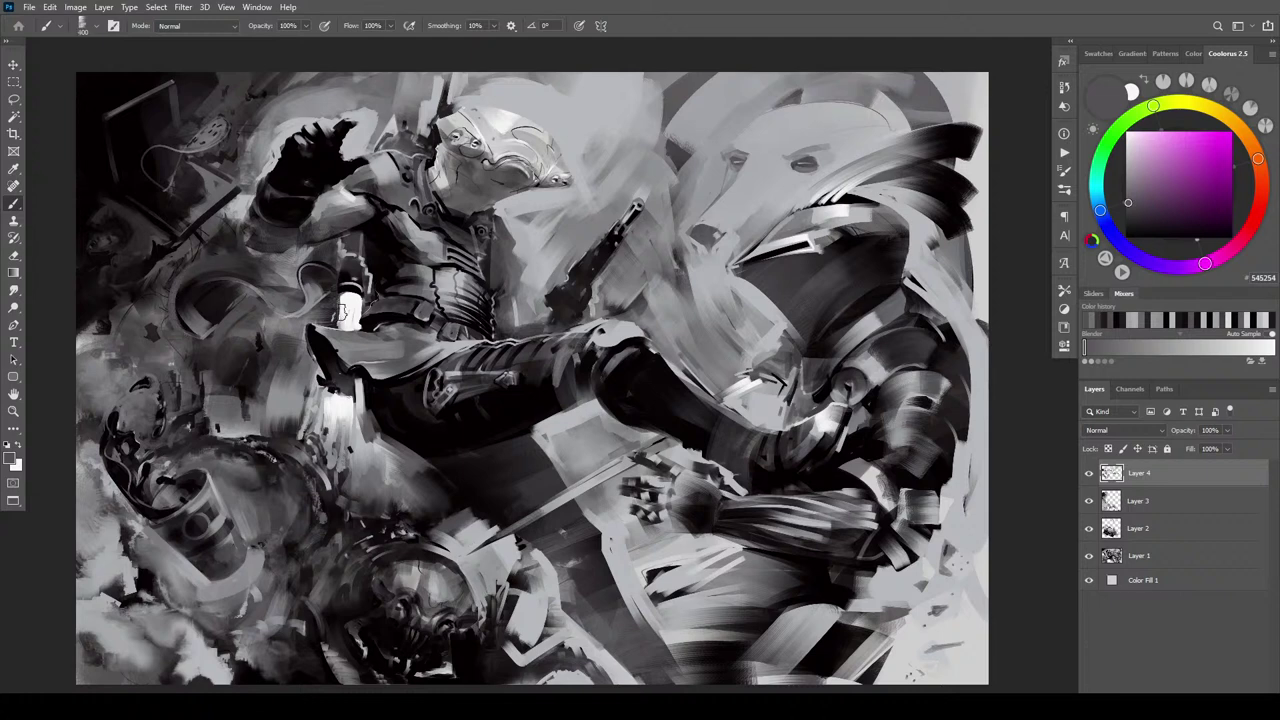
# Darken the underside of the raised forearm with sampled near-black, and edge it with a thin white rim light at 50 px
pyautogui.keyDown('alt'); pyautogui.click(287, 220); pyautogui.keyUp('alt')
pyautogui.moveTo(264, 227)
pyautogui.mouseDown()
pyautogui.moveTo(298, 229)
pyautogui.moveTo(284, 241)
pyautogui.moveTo(293, 253)
pyautogui.mouseUp()
pyautogui.press('[')
pyautogui.press('[')
pyautogui.press('[')
pyautogui.press('[')
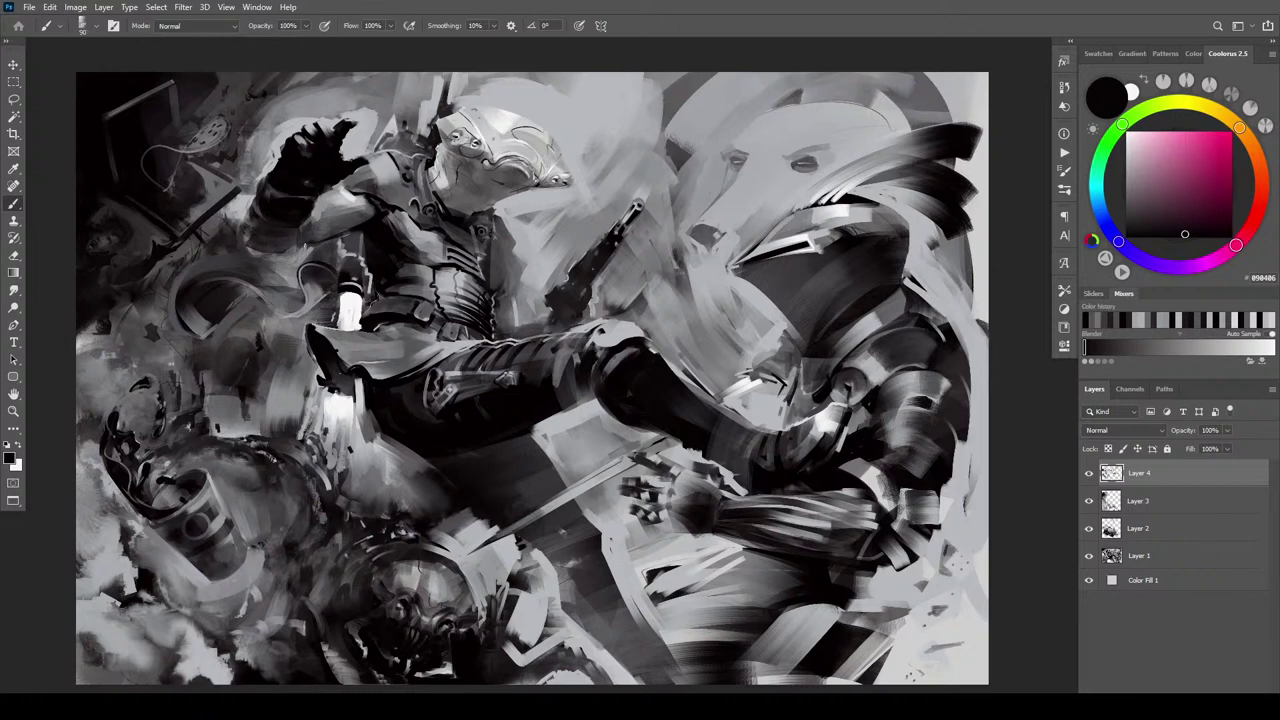
pyautogui.press('x')
pyautogui.moveTo(252, 254)
pyautogui.mouseDown()
pyautogui.moveTo(360, 224)
pyautogui.moveTo(306, 218)
pyautogui.moveTo(314, 203)
pyautogui.mouseUp()
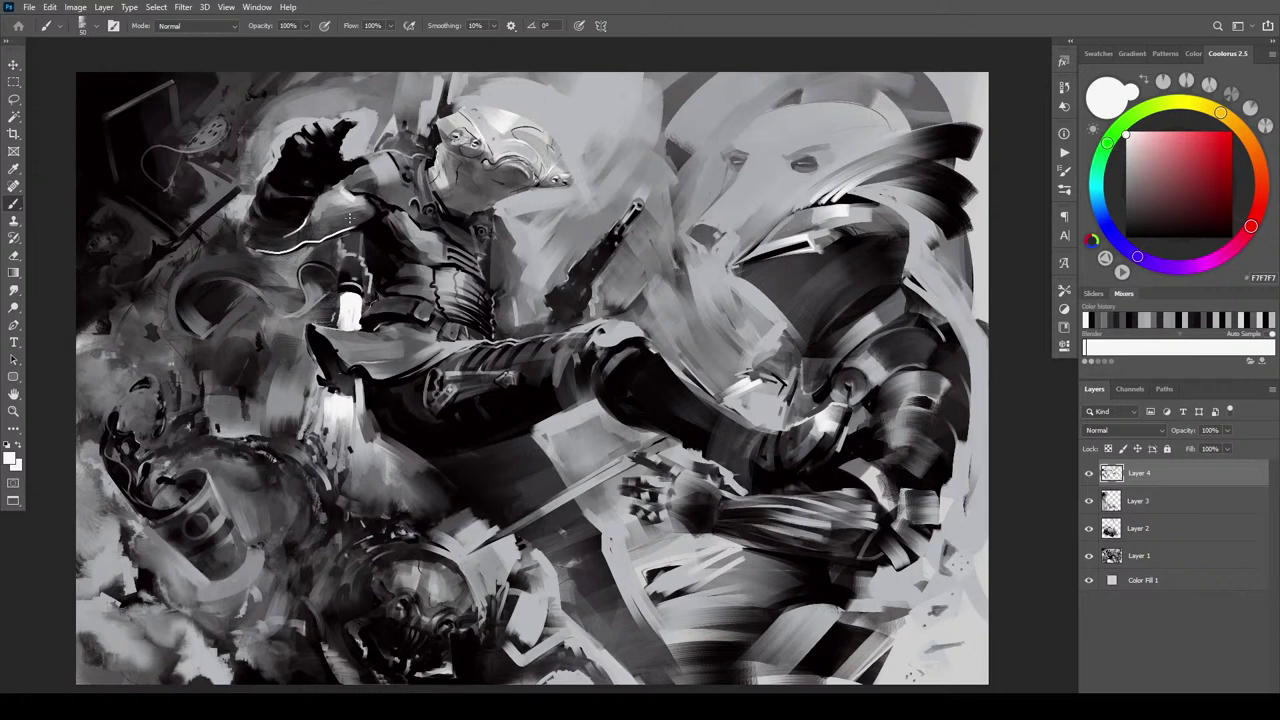
# Break up and soften the forearm's white rim light with sampled dark and mid greys, reshaping the sleeve's lower edge
pyautogui.keyDown('alt'); pyautogui.click(350, 222); pyautogui.keyUp('alt')
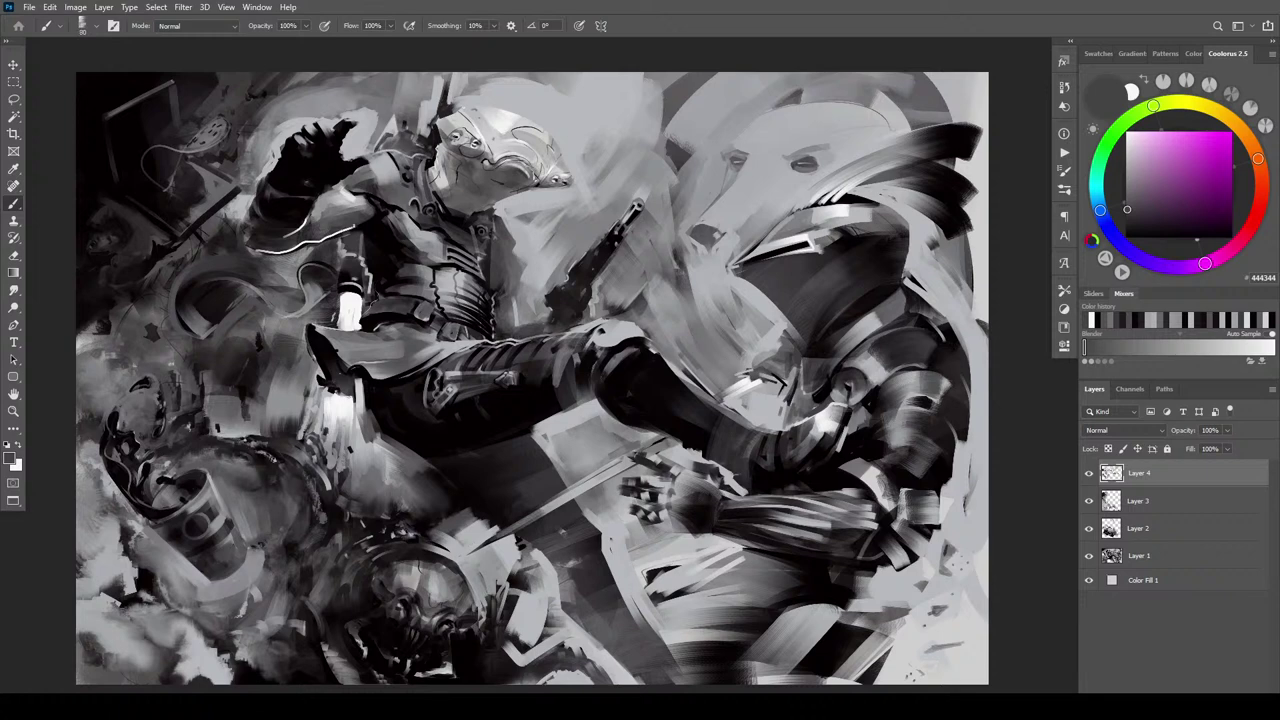
pyautogui.moveTo(356, 228); pyautogui.dragTo(328, 236)
pyautogui.moveTo(322, 241); pyautogui.dragTo(258, 253)
pyautogui.keyDown('alt'); pyautogui.click(289, 231); pyautogui.keyUp('alt')
pyautogui.moveTo(312, 218); pyautogui.dragTo(294, 235)
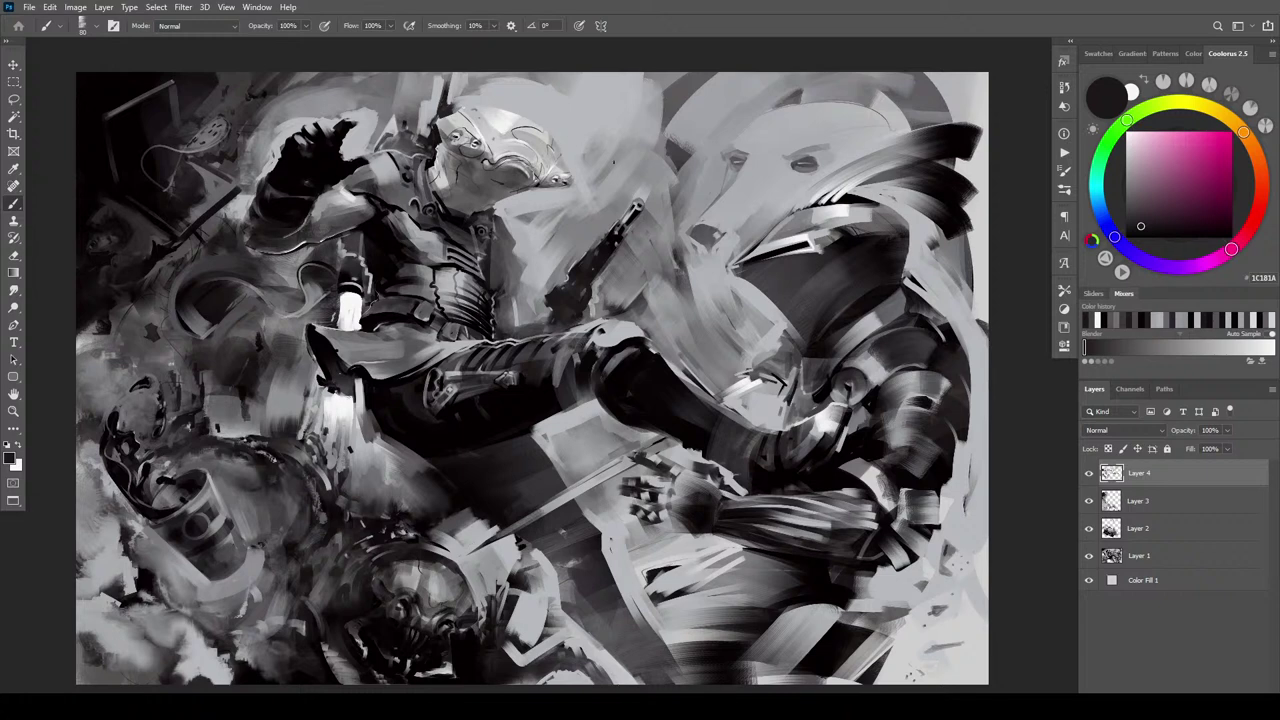
pyautogui.keyDown('alt'); pyautogui.click(300, 247); pyautogui.keyUp('alt')
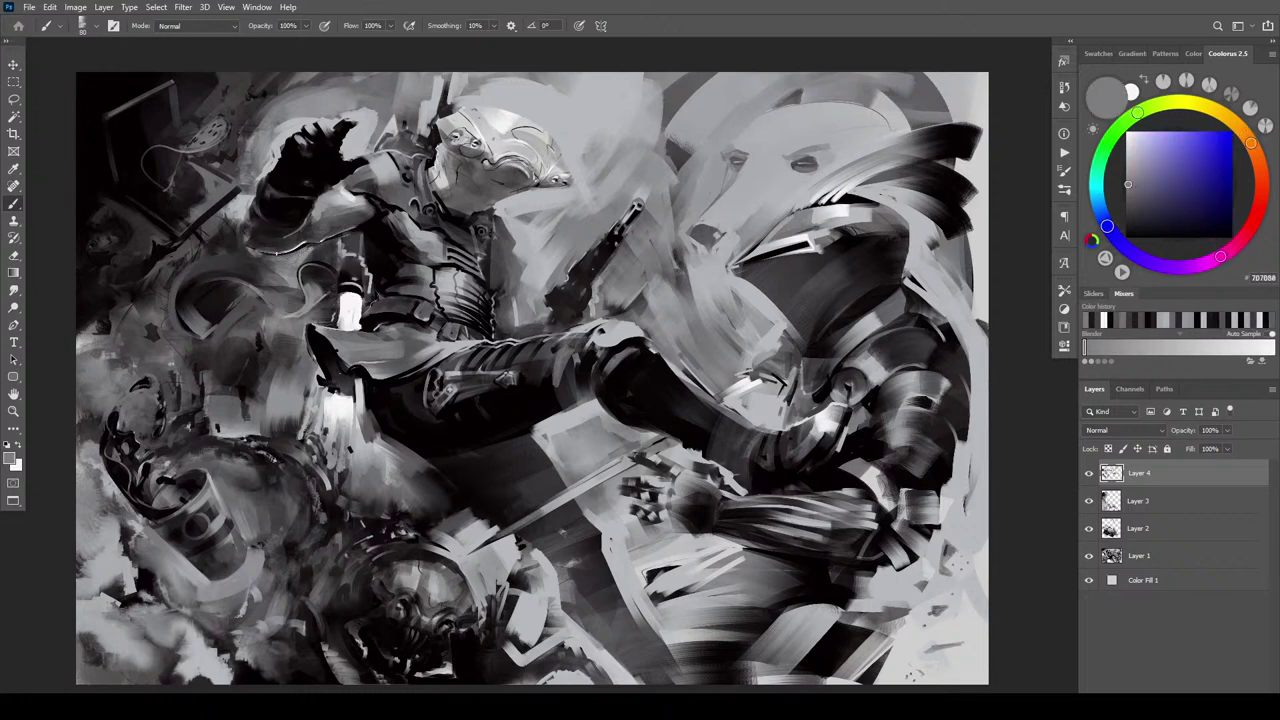
pyautogui.moveTo(274, 258); pyautogui.dragTo(314, 243)
# Refine the elbow and underside of the upper arm with sampled dark and mid greys, redoing the fold stroke
pyautogui.keyDown('alt'); pyautogui.click(330, 238); pyautogui.keyUp('alt')
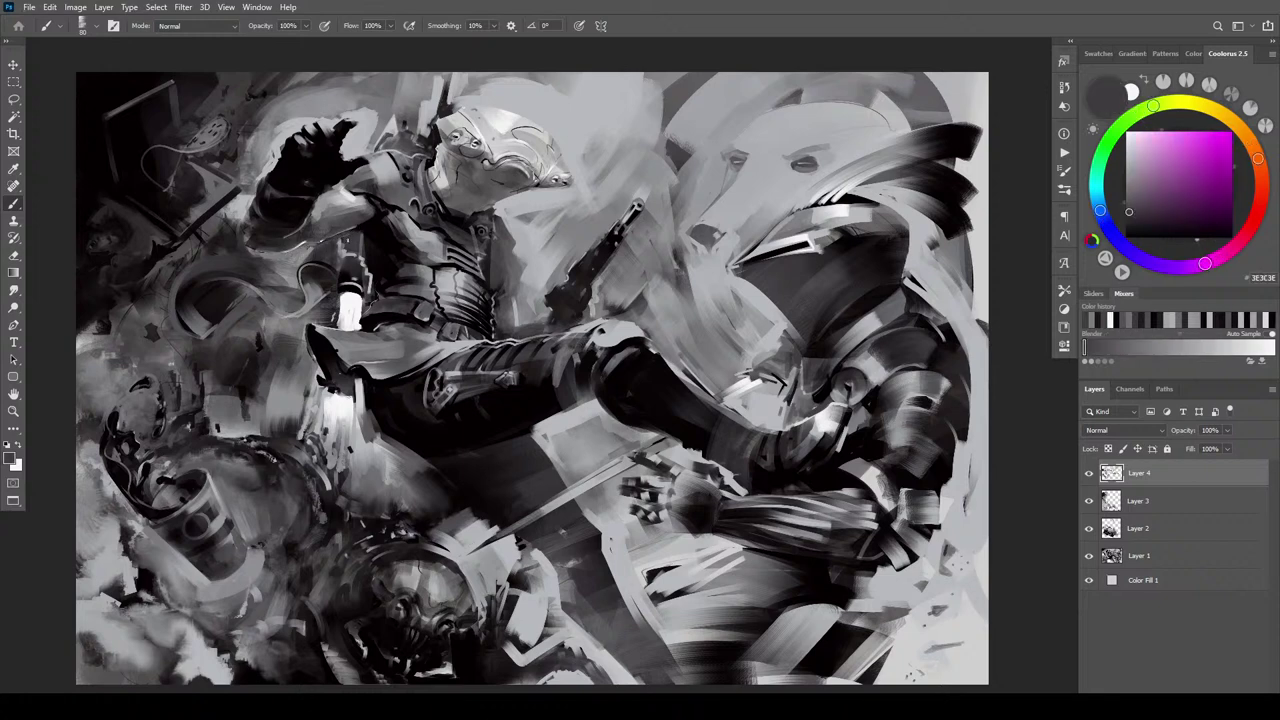
pyautogui.keyDown('alt'); pyautogui.click(340, 241); pyautogui.keyUp('alt')
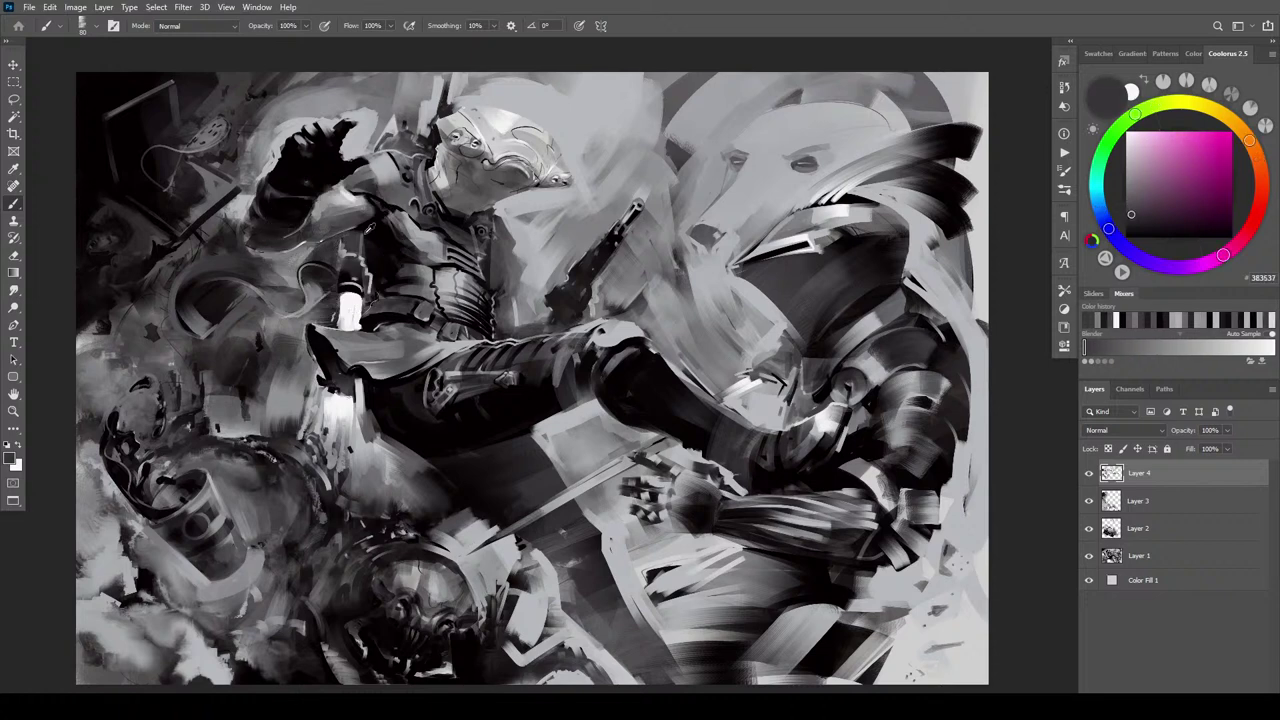
pyautogui.keyDown('alt'); pyautogui.click(344, 246); pyautogui.keyUp('alt')
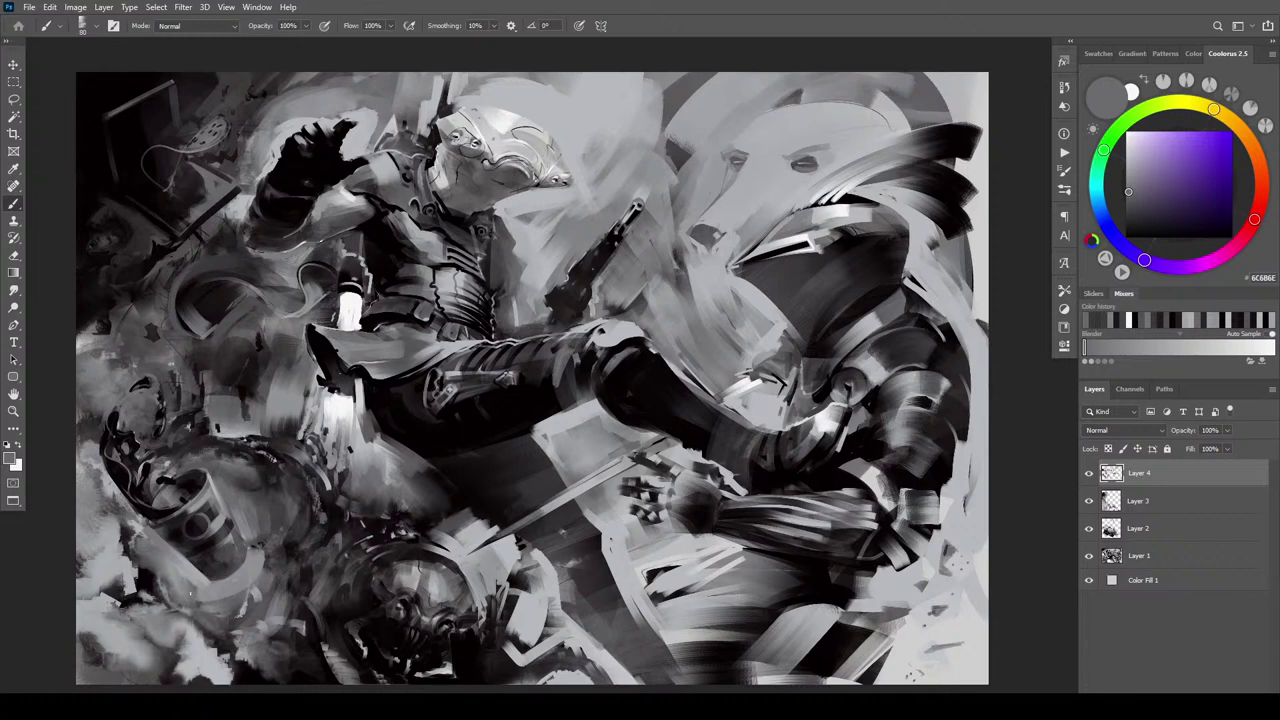
pyautogui.keyDown('alt'); pyautogui.click(352, 226); pyautogui.keyUp('alt')
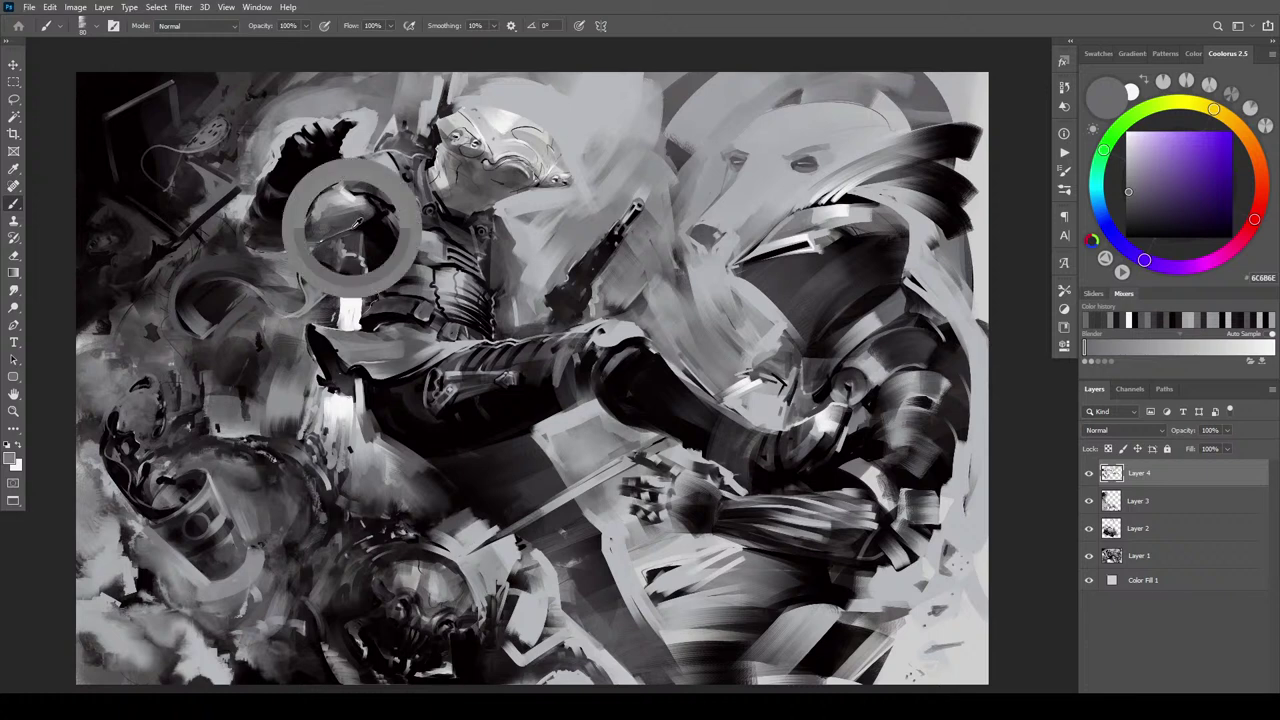
pyautogui.moveTo(364, 220); pyautogui.dragTo(326, 228)
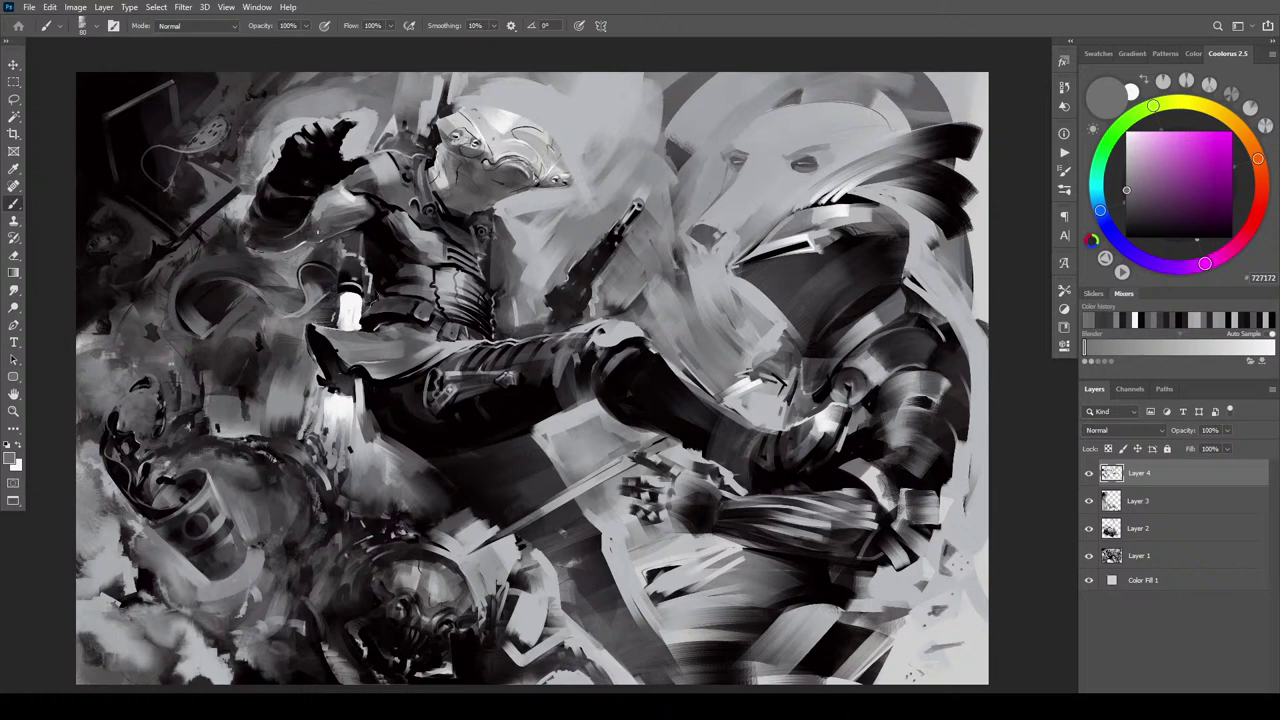
pyautogui.hotkey('ctrl', 'z')
pyautogui.moveTo(333, 226); pyautogui.dragTo(369, 212)
# Detail the helmet's cheek and rear edge with sampled mid grey and light grey (#CFCFCF), and clean its top contour
pyautogui.keyDown('alt'); pyautogui.click(451, 167); pyautogui.keyUp('alt')
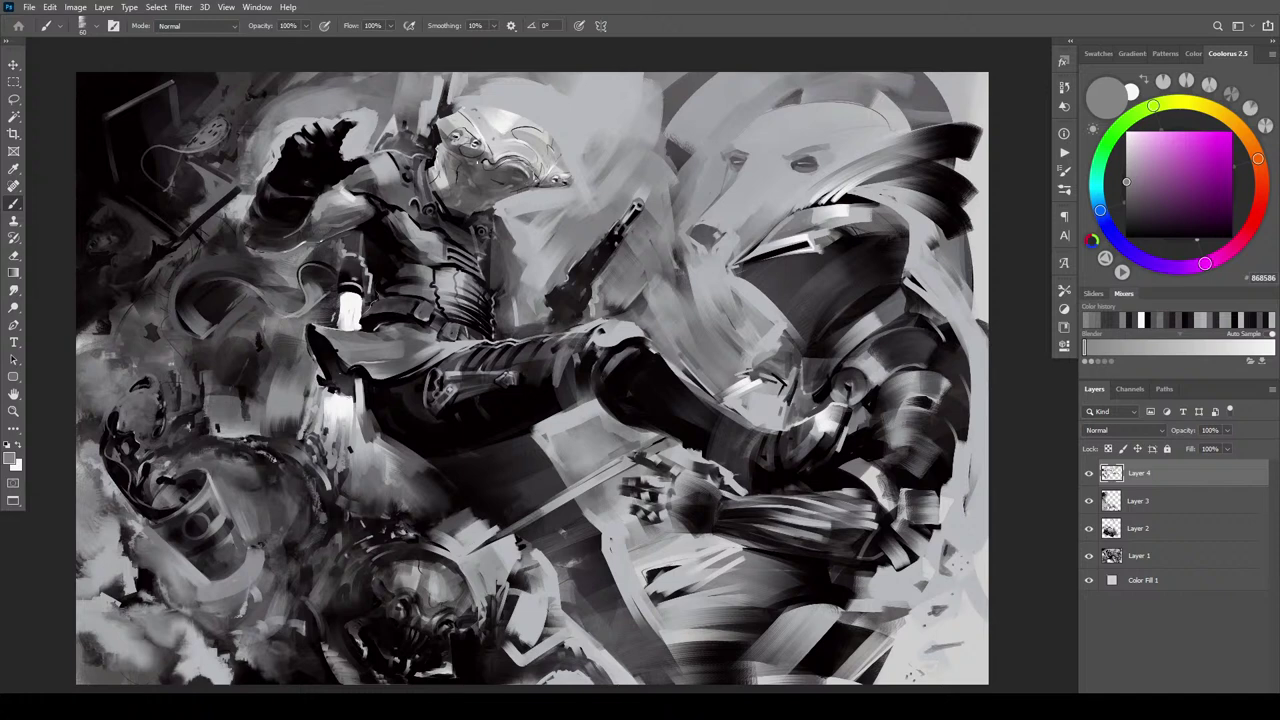
pyautogui.moveTo(470, 155); pyautogui.dragTo(484, 160)
pyautogui.keyDown('alt'); pyautogui.click(452, 172); pyautogui.keyUp('alt')
pyautogui.moveTo(446, 146)
pyautogui.mouseDown()
pyautogui.moveTo(444, 160)
pyautogui.moveTo(449, 112)
pyautogui.moveTo(469, 108)
pyautogui.mouseUp()
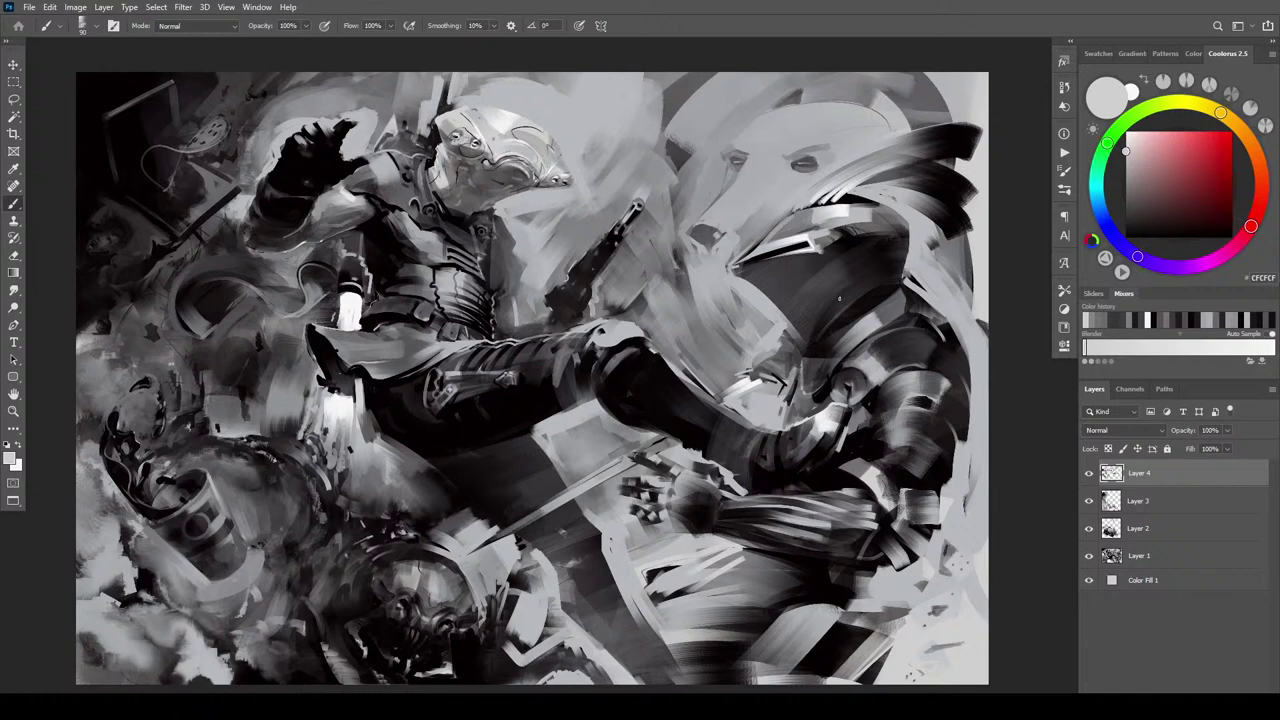
pyautogui.keyDown('alt'); pyautogui.click(482, 104); pyautogui.keyUp('alt')
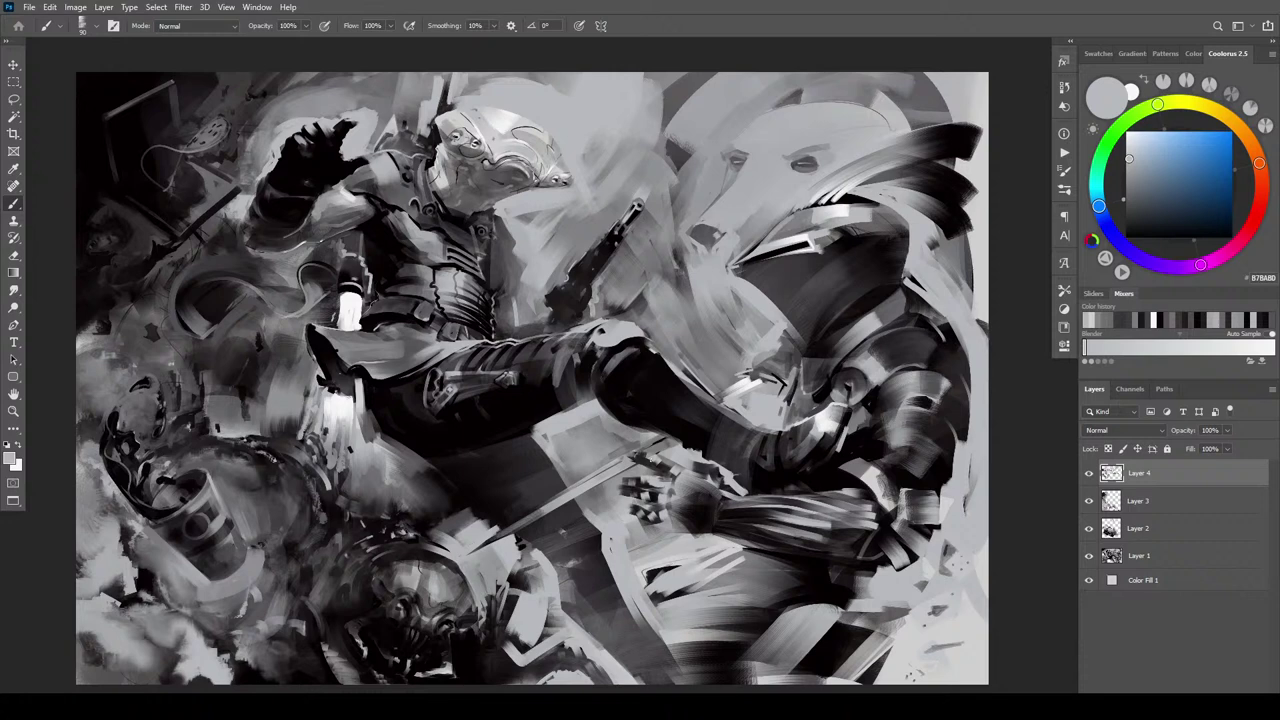
# Add a Curves adjustment layer with the white input at 252, deepened shadows and a point mapping input 141 to output 143
pyautogui.click(1180, 700)
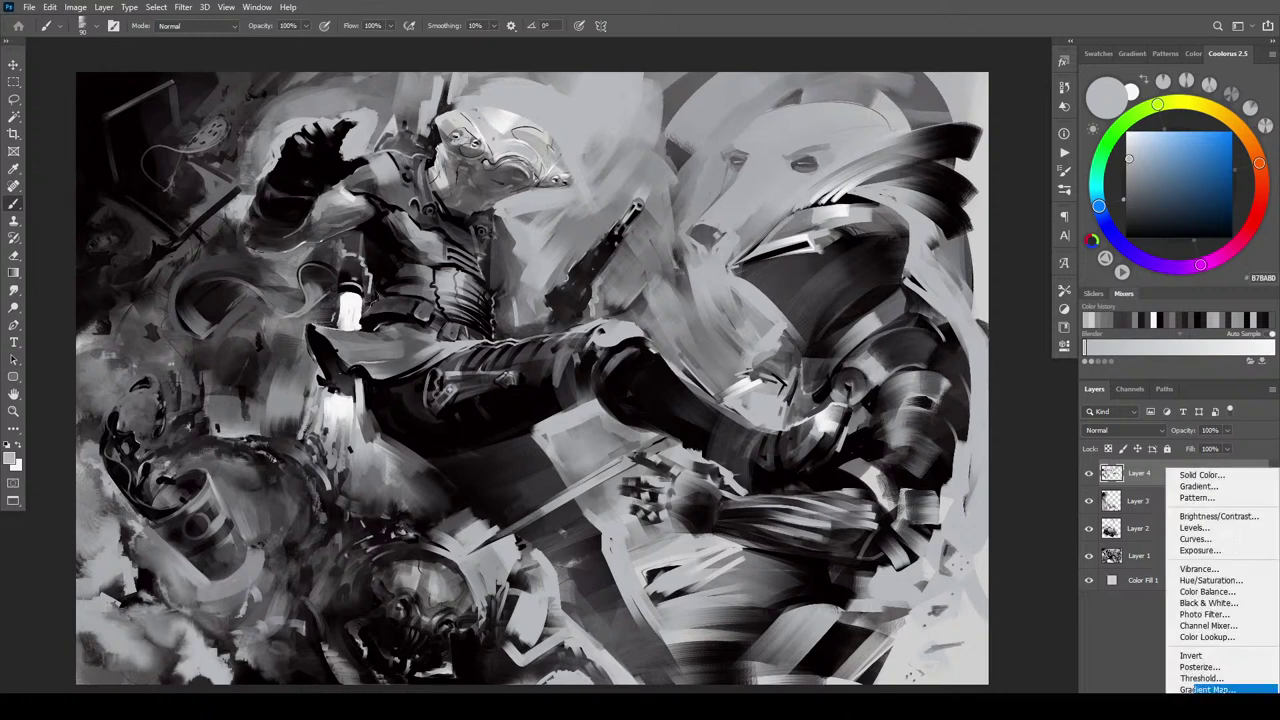
pyautogui.click(1218, 538)
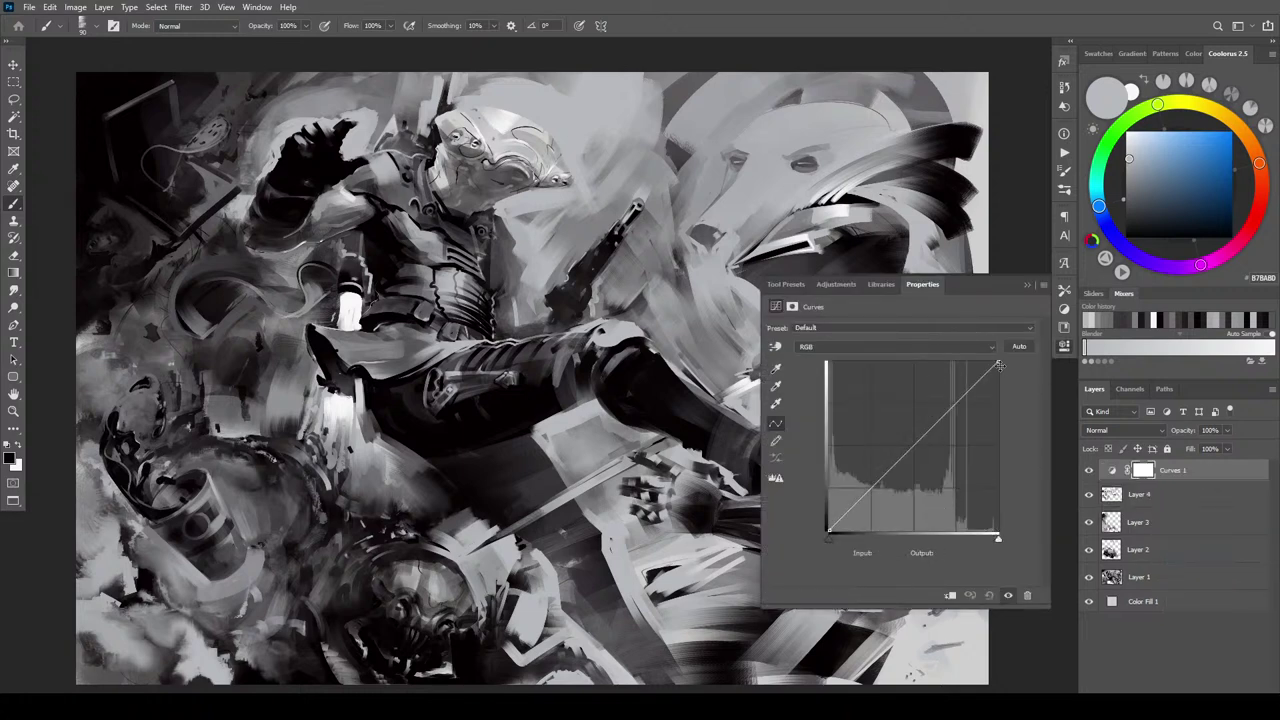
pyautogui.moveTo(997, 362)
pyautogui.mouseDown()
pyautogui.moveTo(984, 361)
pyautogui.moveTo(996, 361)
pyautogui.mouseUp()
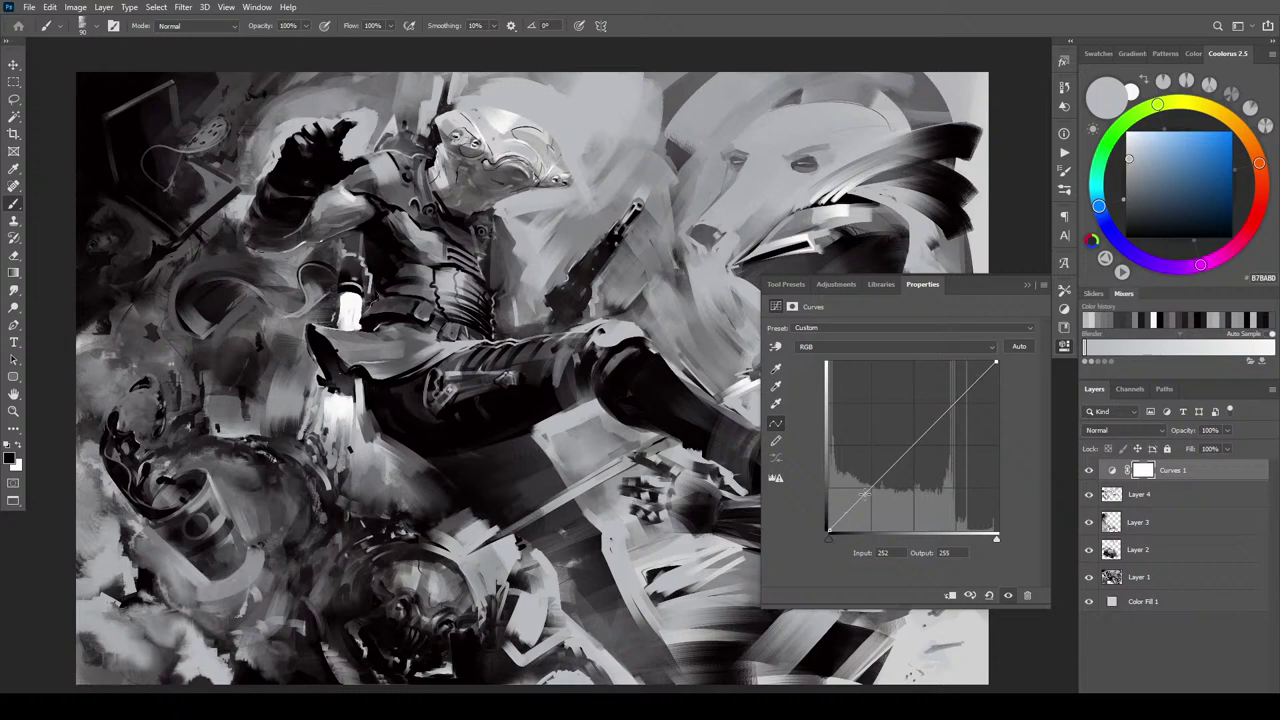
pyautogui.moveTo(828, 531); pyautogui.dragTo(845, 507)
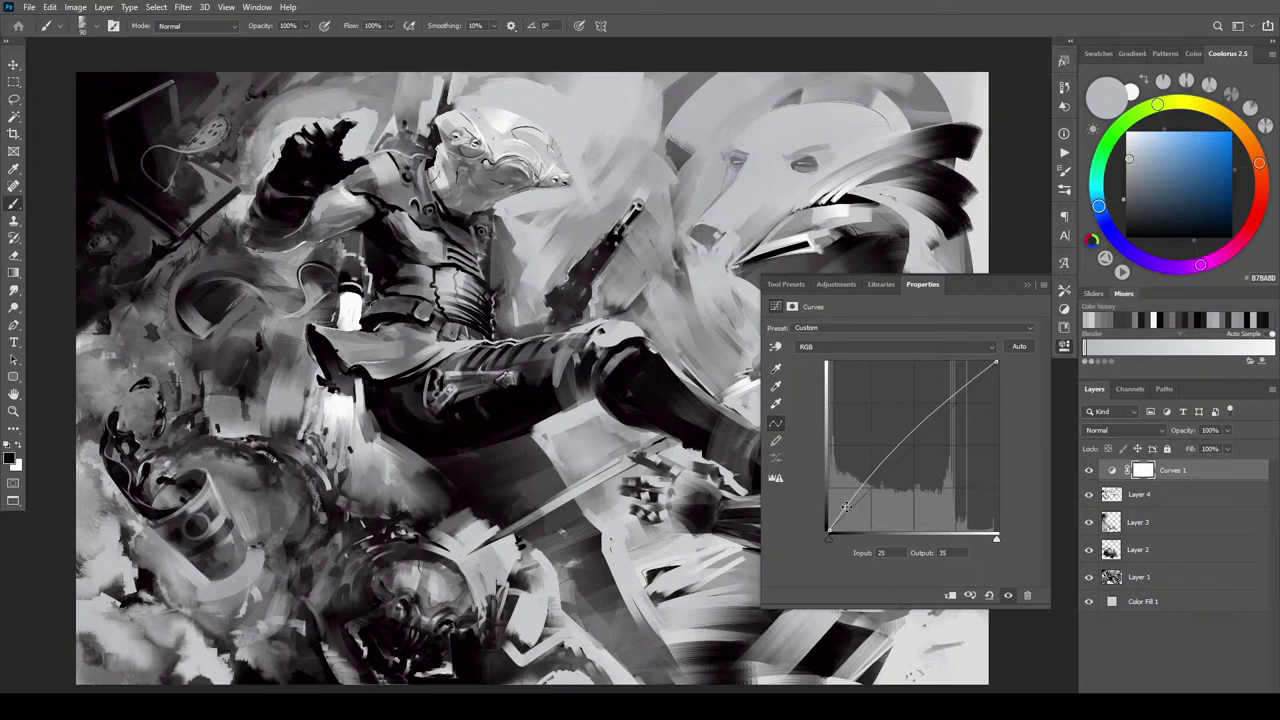
pyautogui.moveTo(845, 507); pyautogui.dragTo(921, 435)
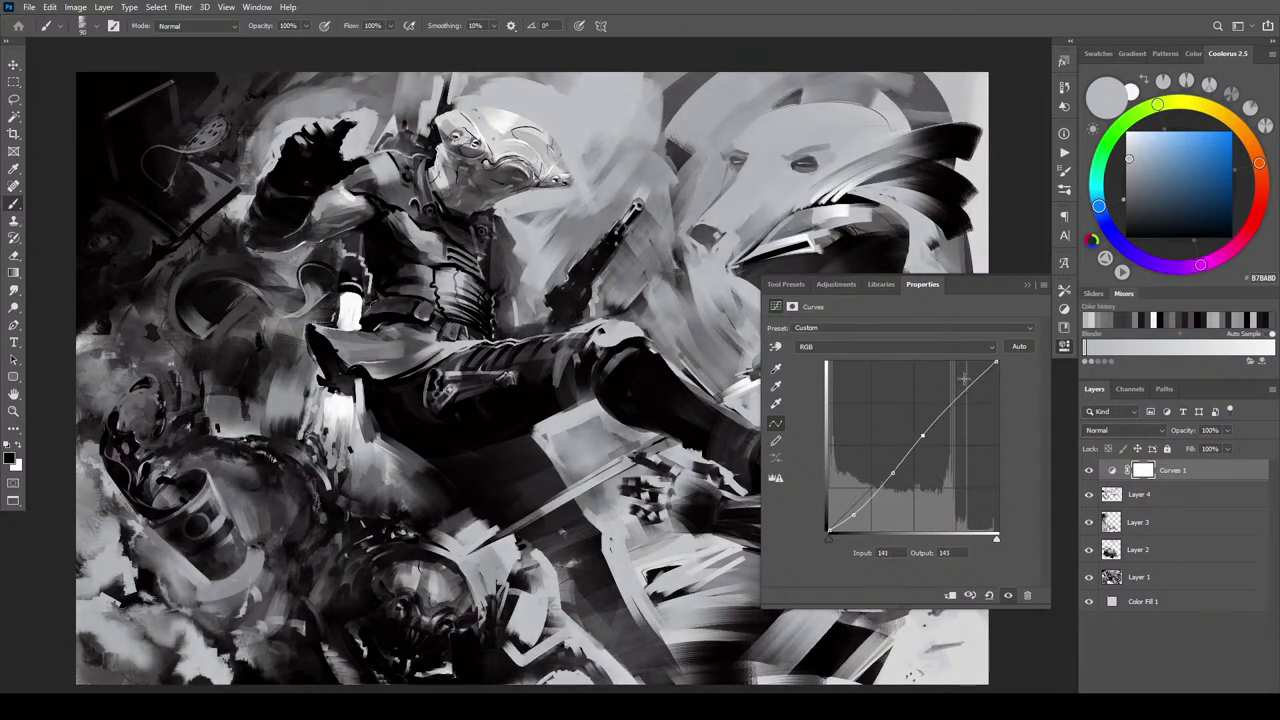
pyautogui.click(1026, 284)
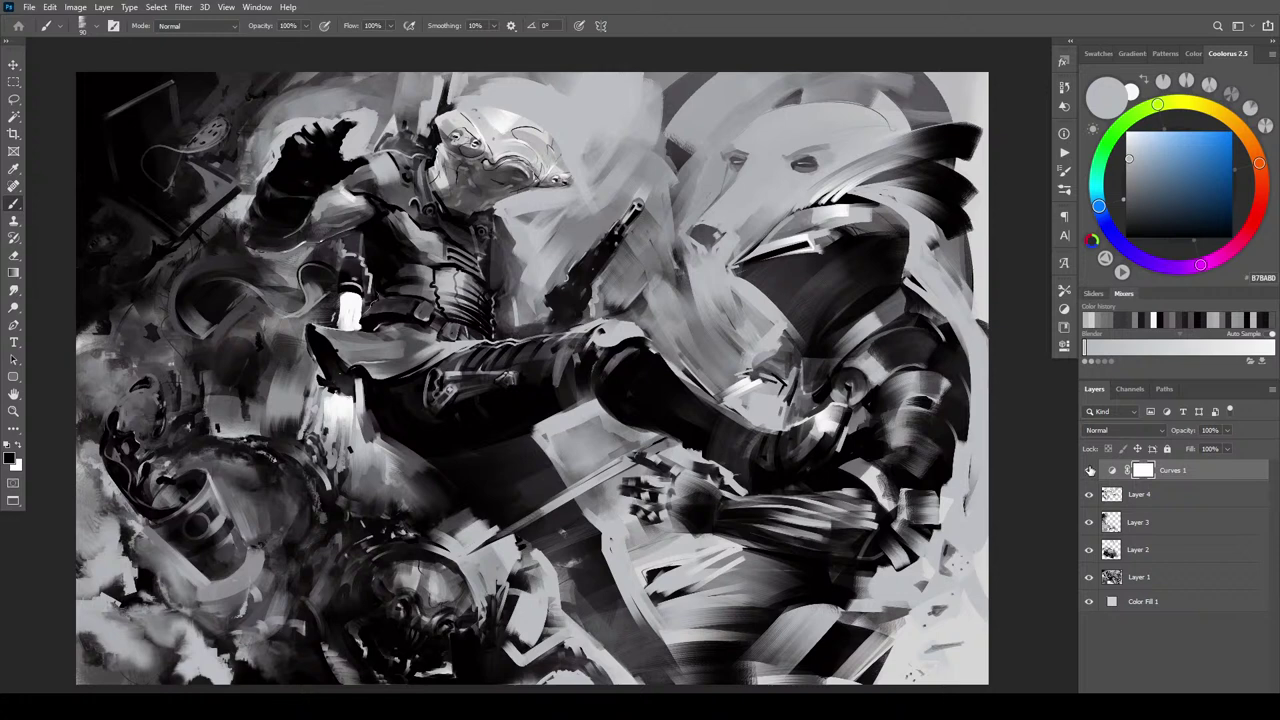
# Compare the painting with and without the Curves adjustment
pyautogui.press('x')
pyautogui.click(1089, 470)
pyautogui.click(1089, 470)
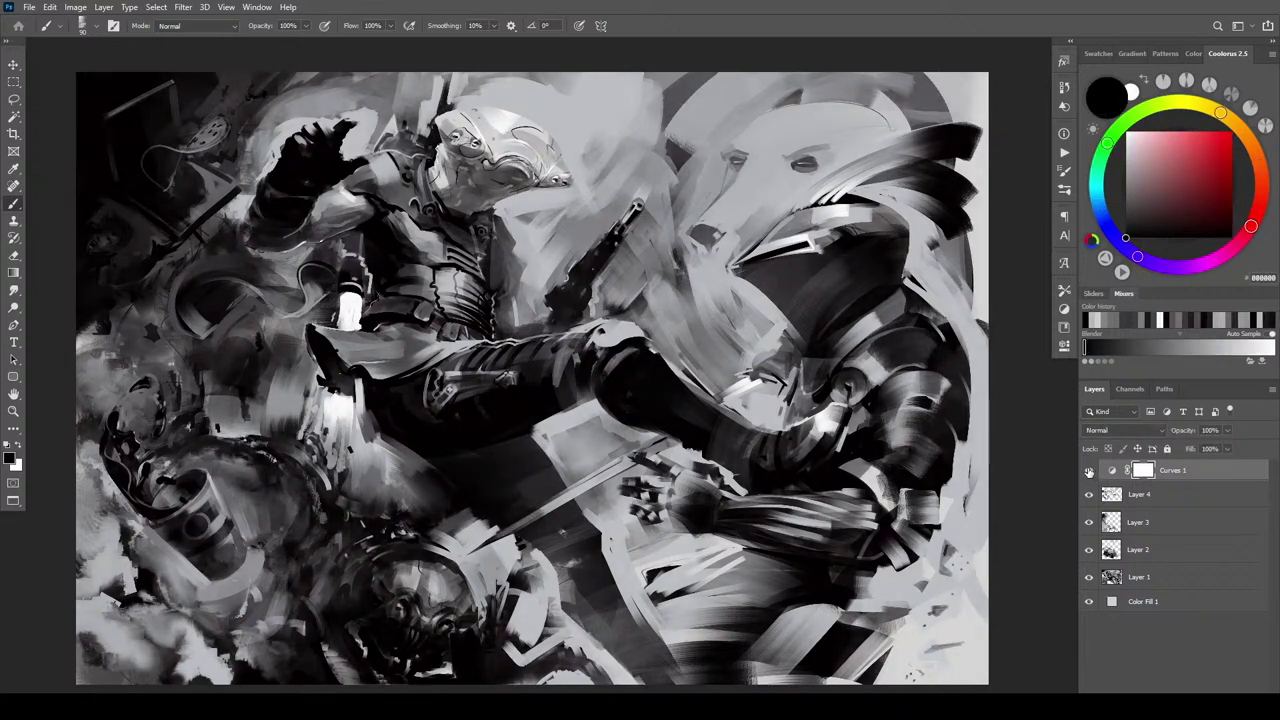
pyautogui.click(1089, 470)
pyautogui.click(1089, 470)
pyautogui.click(1089, 470)
pyautogui.click(1089, 470)
# Mask the Curves adjustment with black radial gradients over the bear's armour, the kicking leg and the dark upper-left background, checking before and after
pyautogui.press('g')
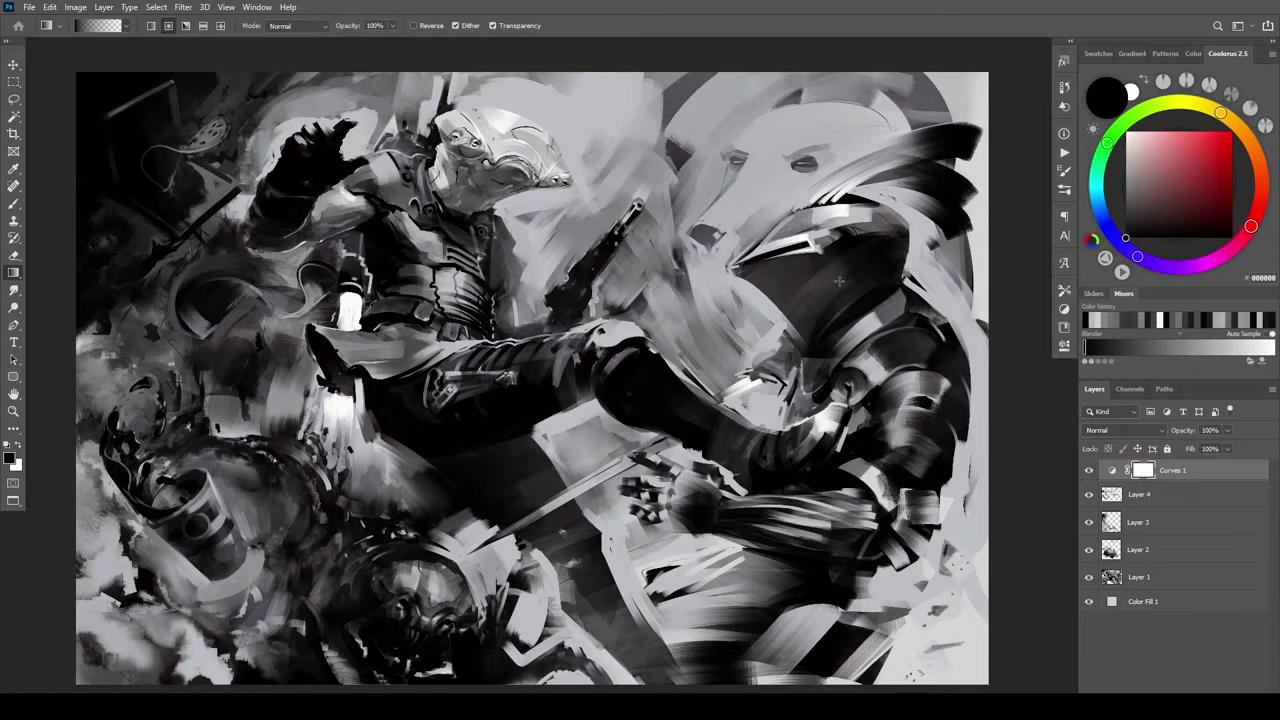
pyautogui.moveTo(840, 282); pyautogui.dragTo(884, 474)
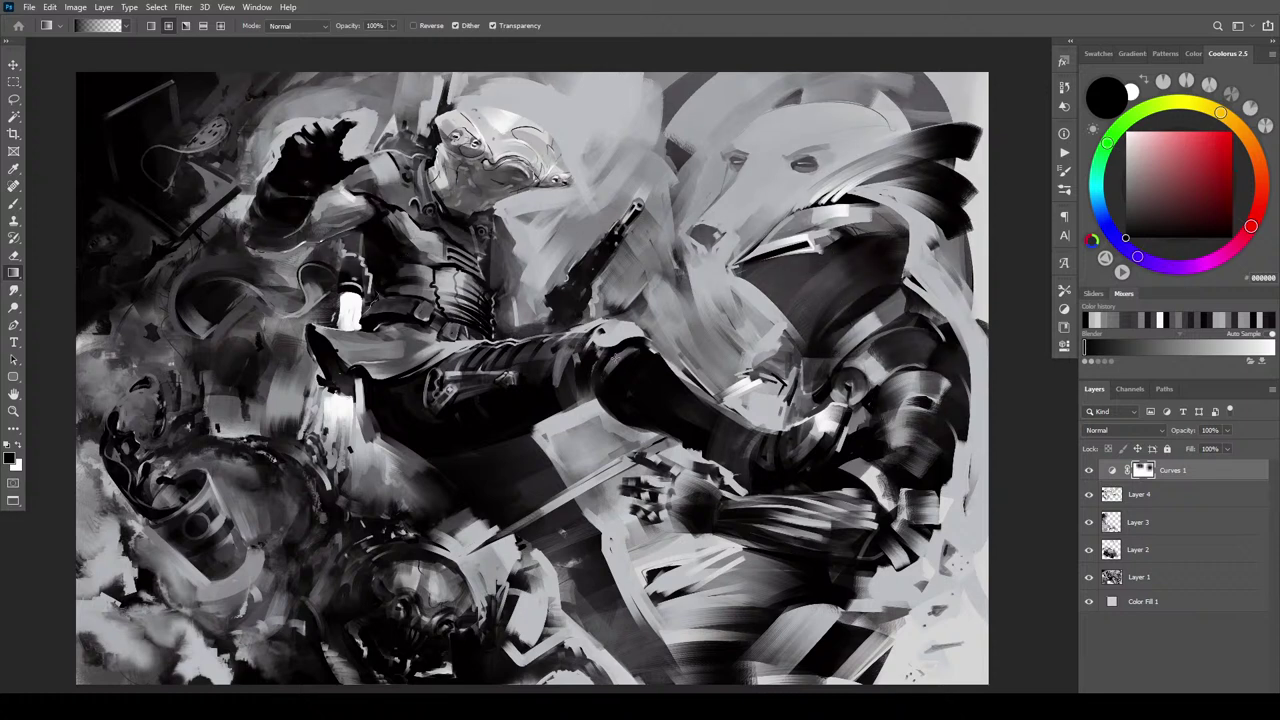
pyautogui.moveTo(631, 365); pyautogui.dragTo(527, 508)
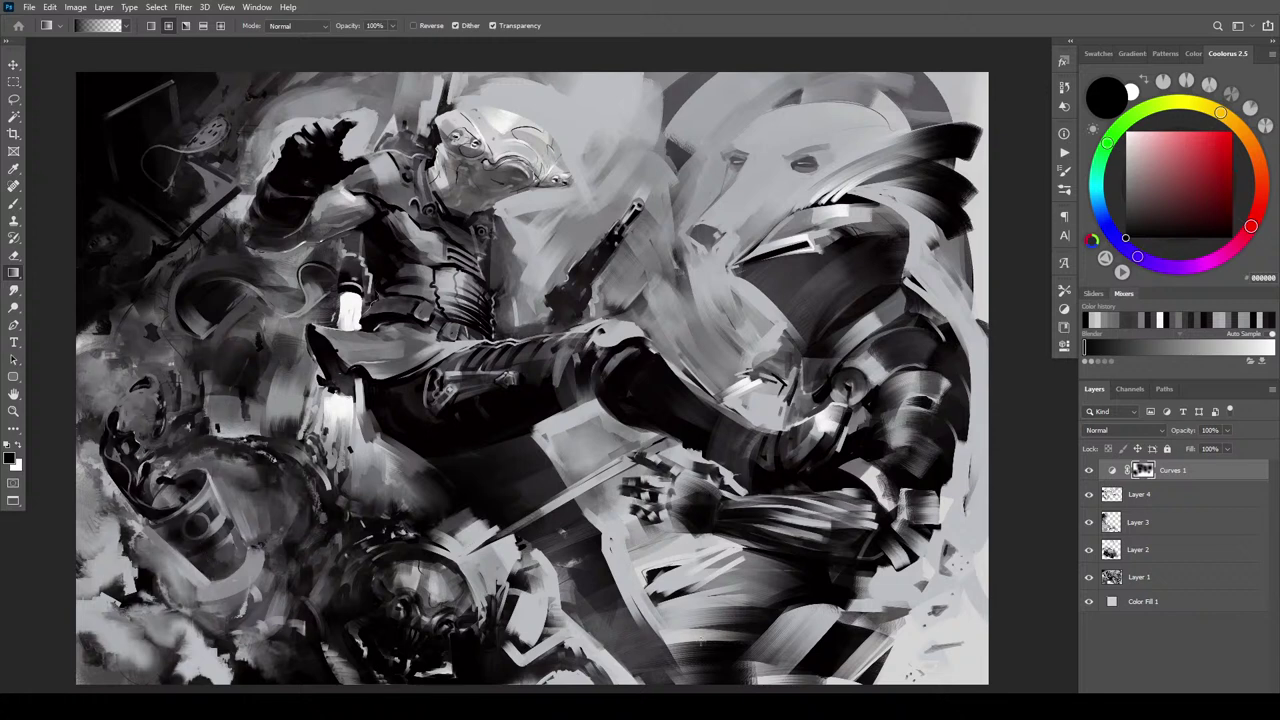
pyautogui.moveTo(728, 665); pyautogui.dragTo(738, 668)
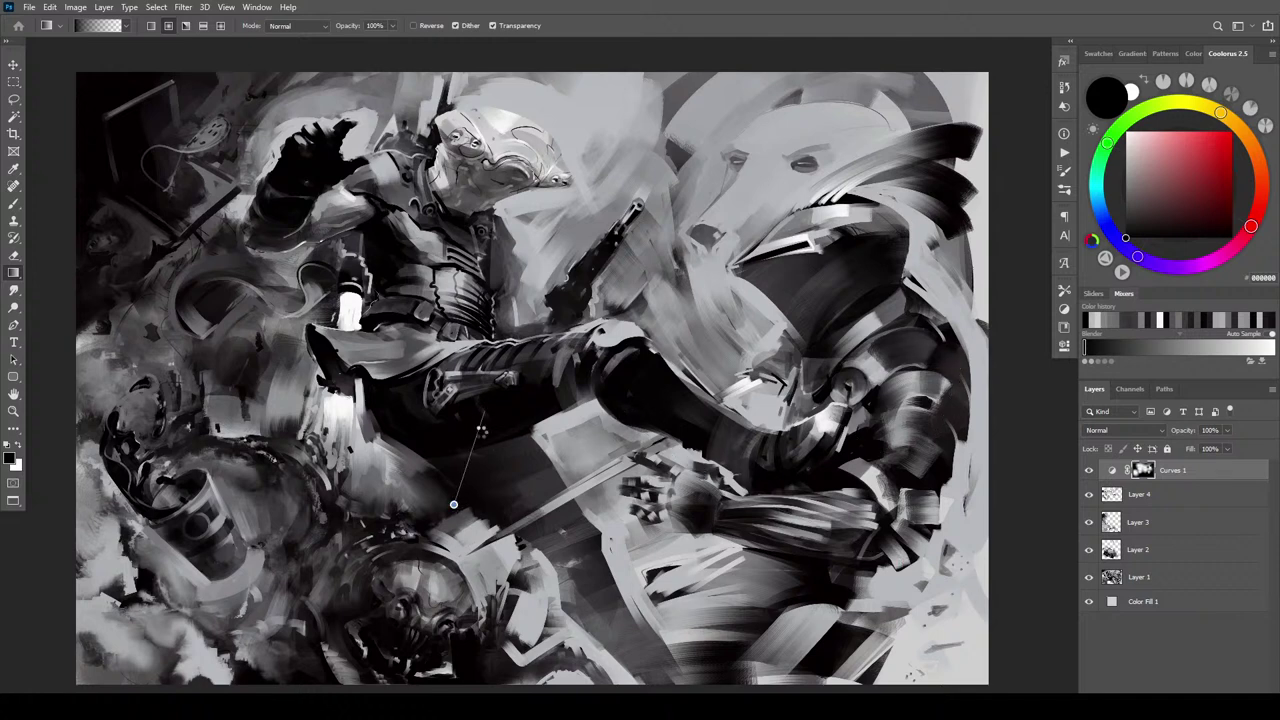
pyautogui.scroll(-2, 205, 628)
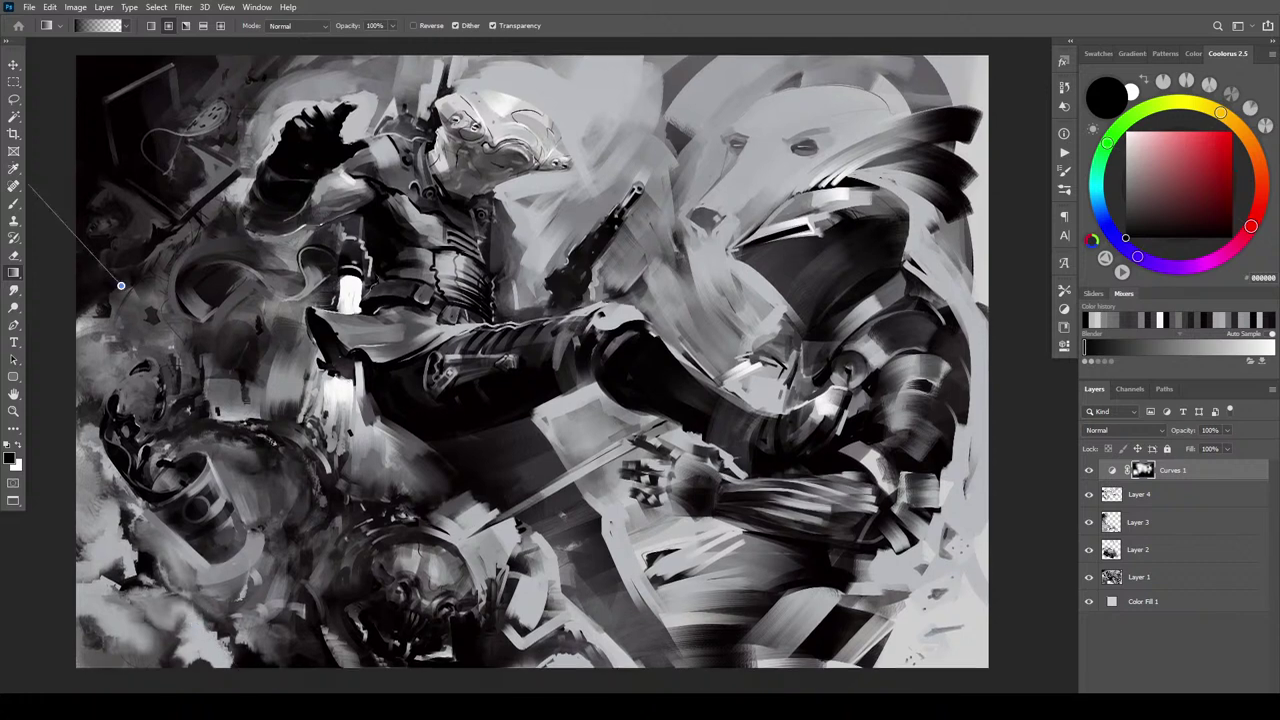
pyautogui.moveTo(87, 227); pyautogui.dragTo(198, 296)
pyautogui.moveTo(254, 194); pyautogui.dragTo(125, 134)
pyautogui.scroll(1, 219, 178)
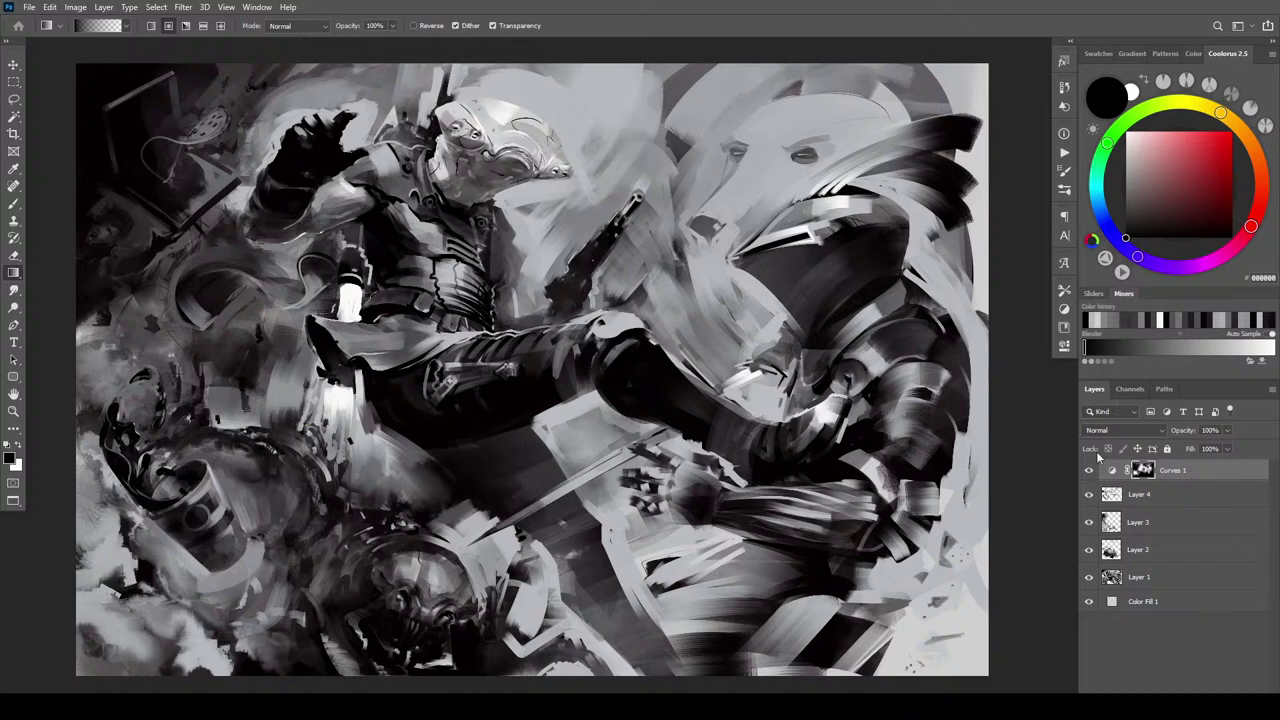
pyautogui.click(1089, 470)
pyautogui.click(1089, 470)
pyautogui.click(1089, 470)
pyautogui.click(1089, 470)
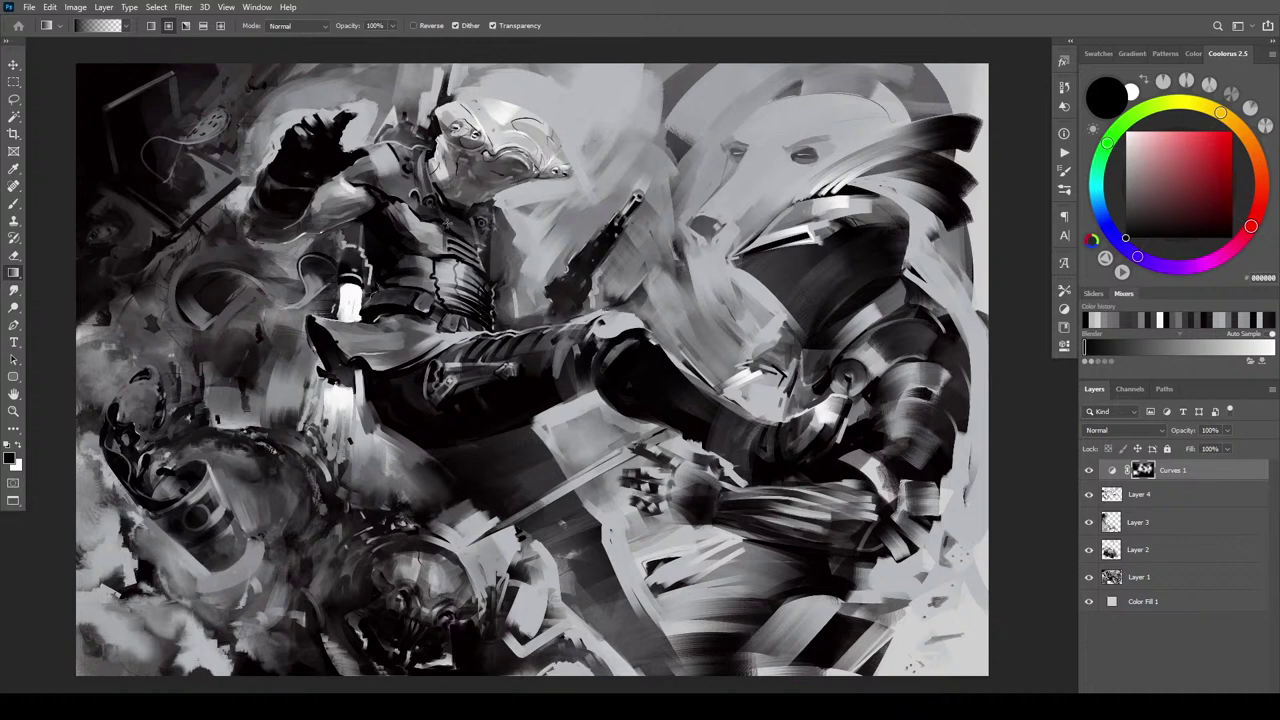
# Restore the Curves effect over the lower helmeted head with a white gradient on the mask, and compare before and after
pyautogui.press('x')
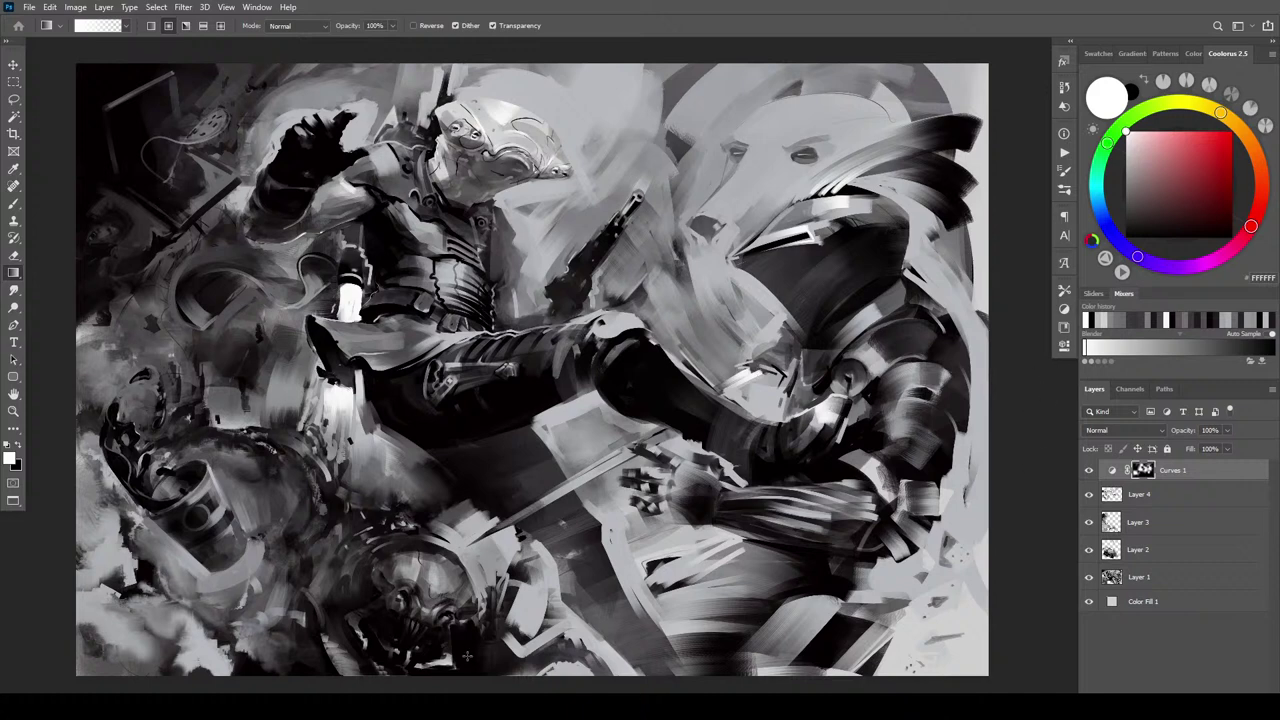
pyautogui.moveTo(431, 607); pyautogui.dragTo(443, 649)
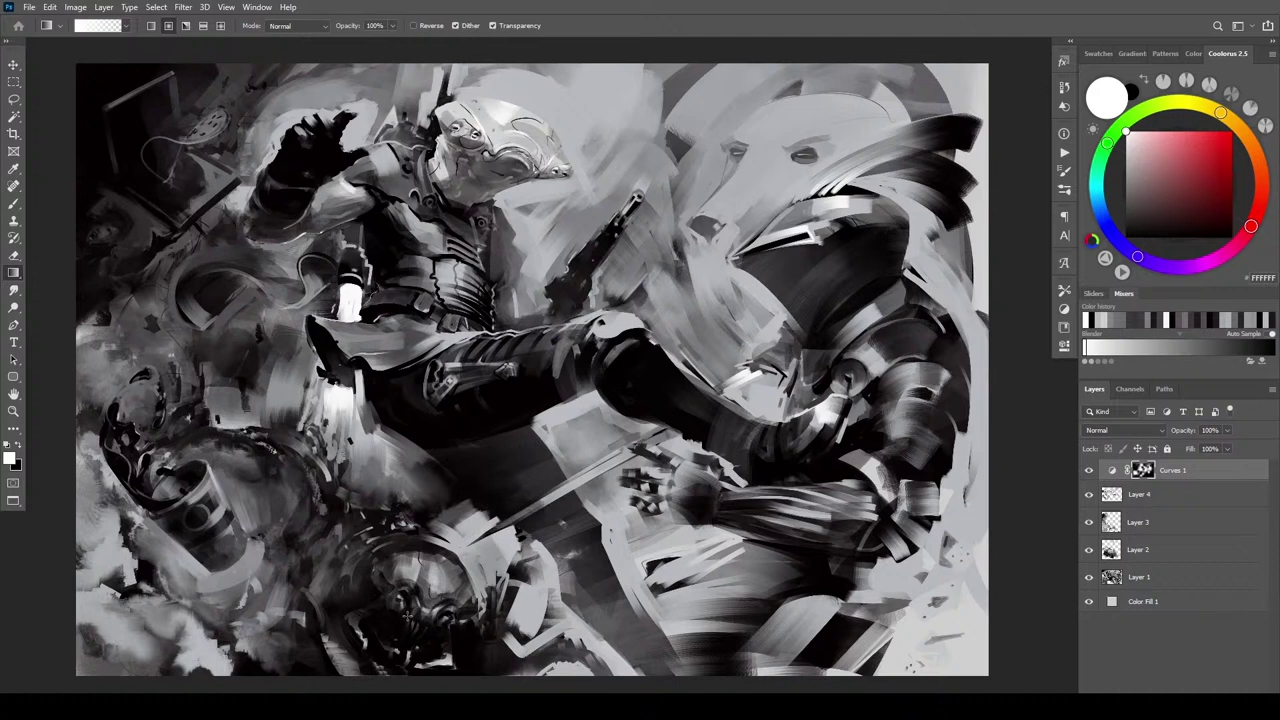
pyautogui.press('x')
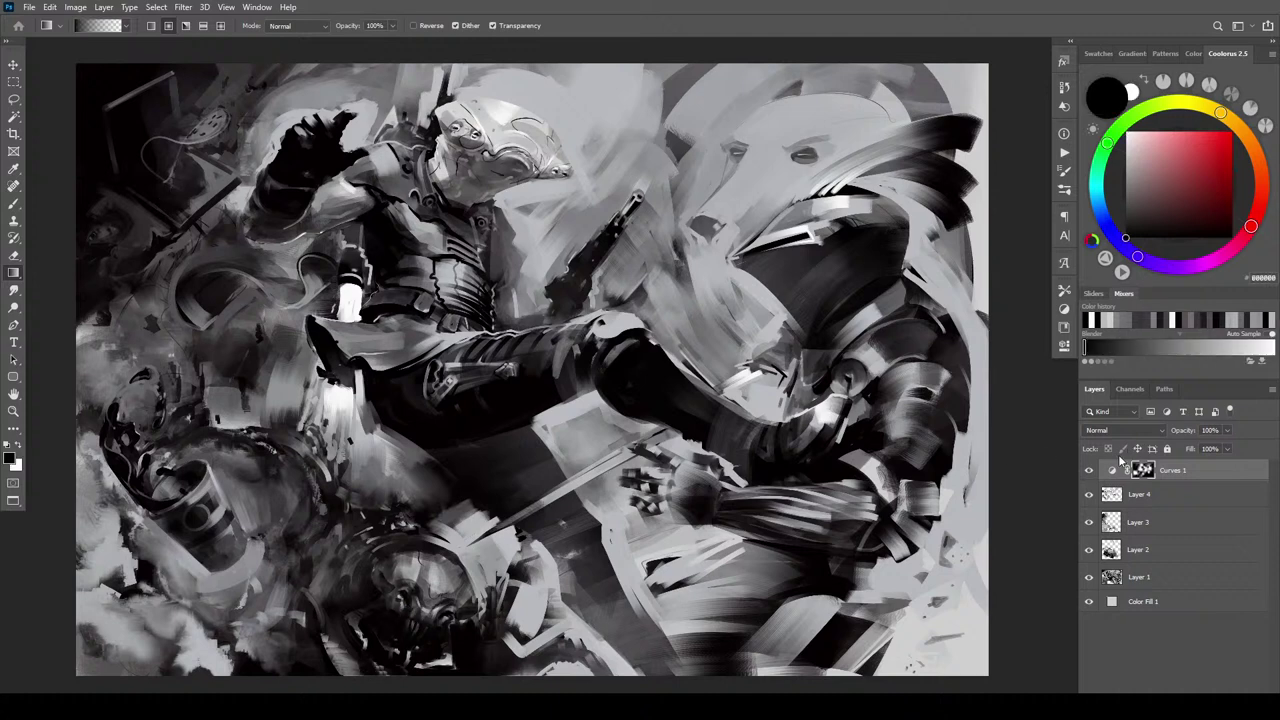
pyautogui.click(1089, 470)
pyautogui.click(1089, 470)
# Invert the Curves layer mask, comparing both mask versions and the painting without the adjustment
pyautogui.hotkey('ctrl', 'i')
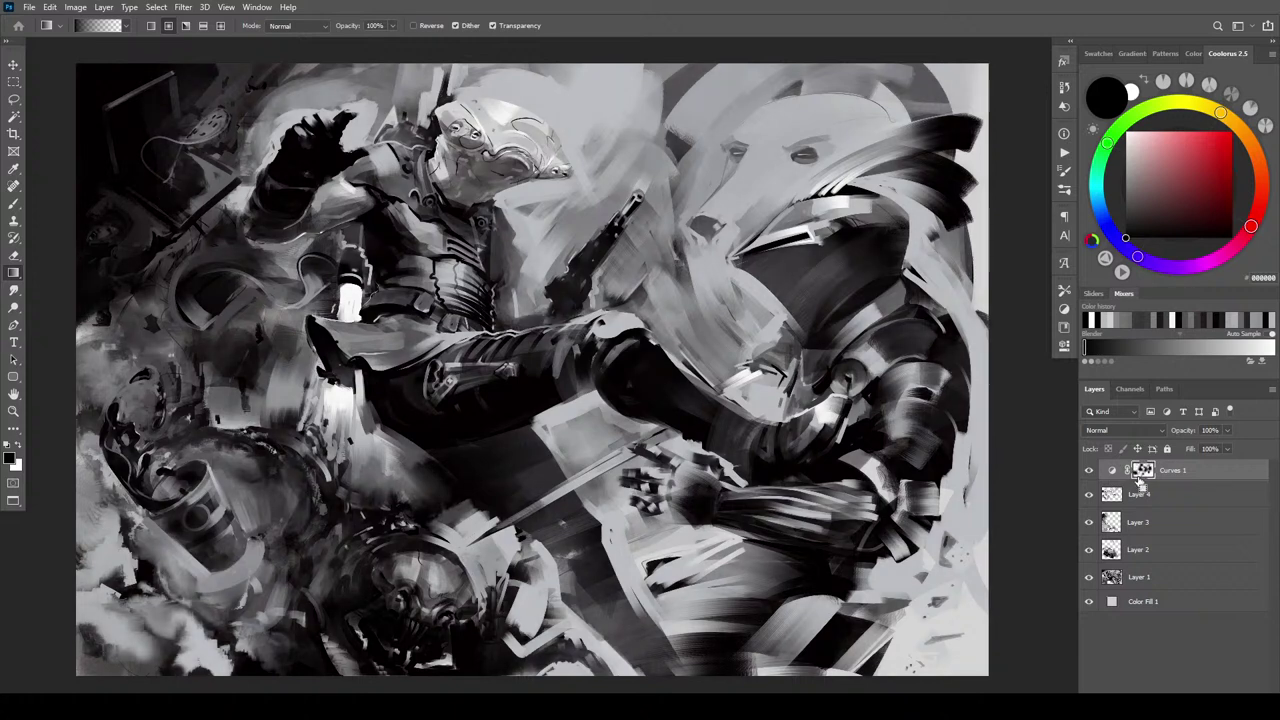
pyautogui.hotkey('ctrl', 'i')
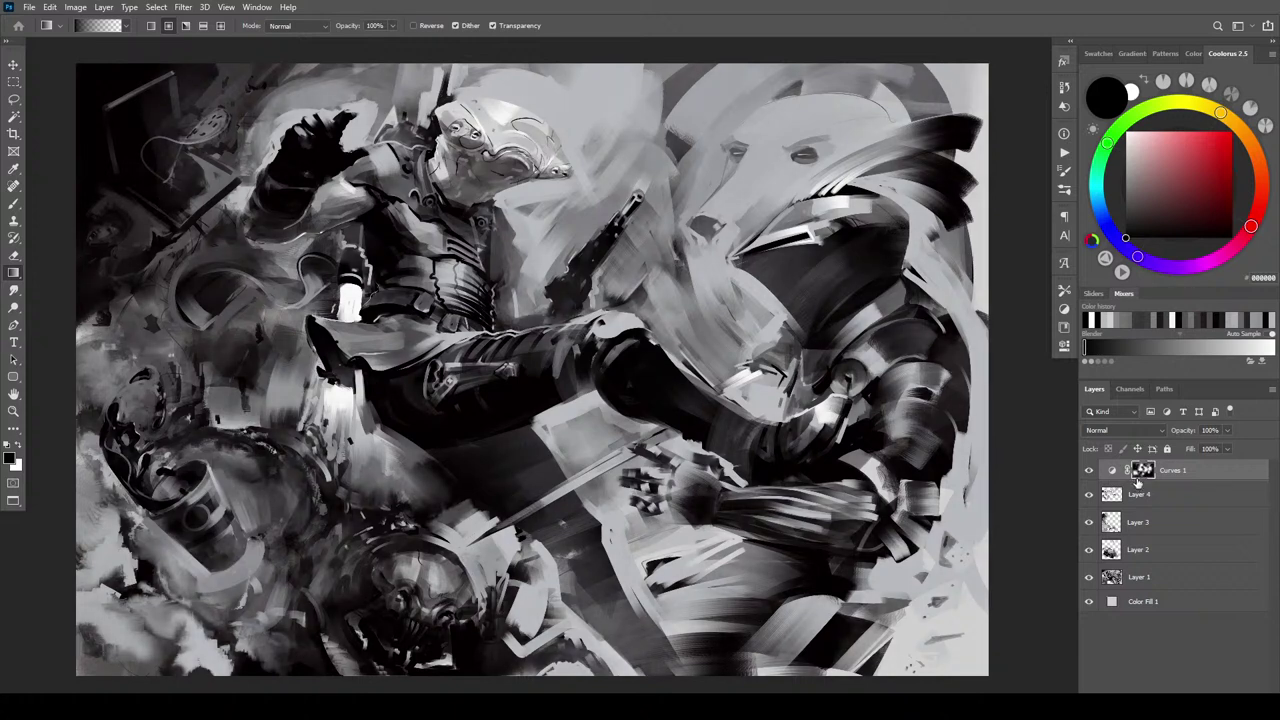
pyautogui.hotkey('ctrl', 'i')
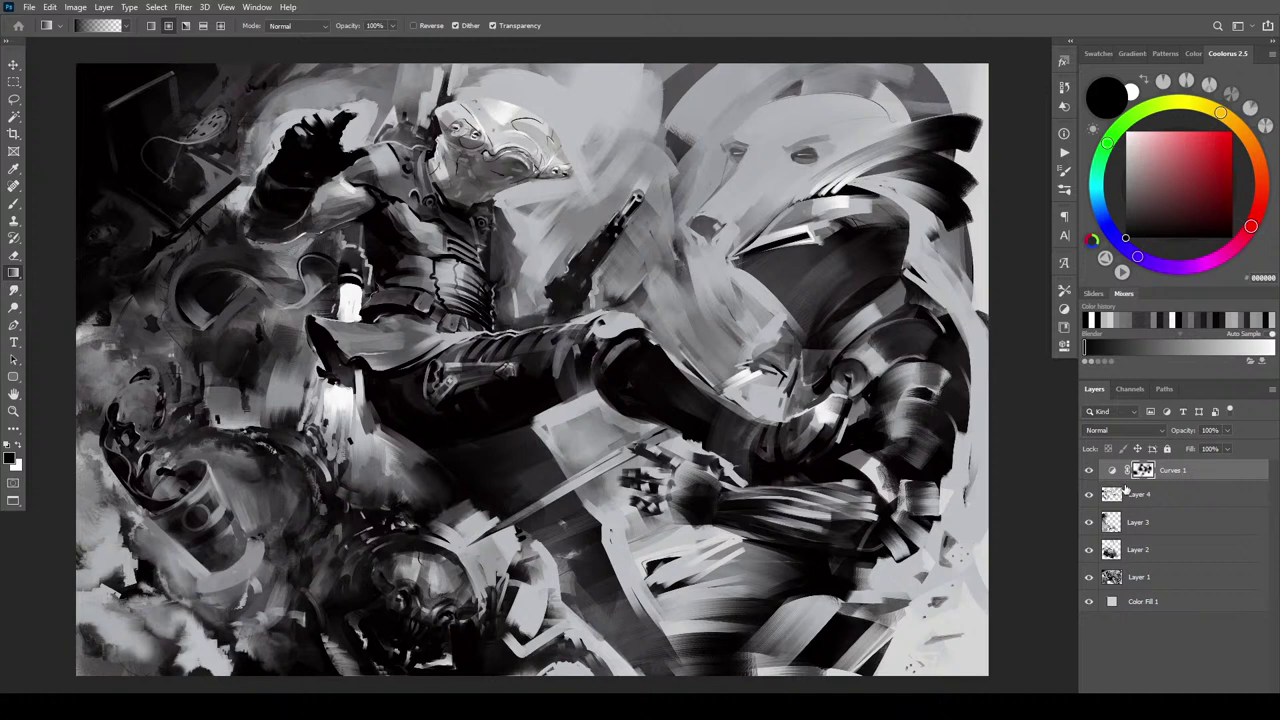
pyautogui.hotkey('ctrl', 'i')
pyautogui.hotkey('ctrl', 'i')
pyautogui.click(1091, 475)
pyautogui.click(1091, 475)
pyautogui.hotkey('ctrl', 'i')
# Add a Color Balance adjustment layer, cool the midtones toward blue, and set the shadows' Cyan-Red balance to +9
pyautogui.click(1205, 690)
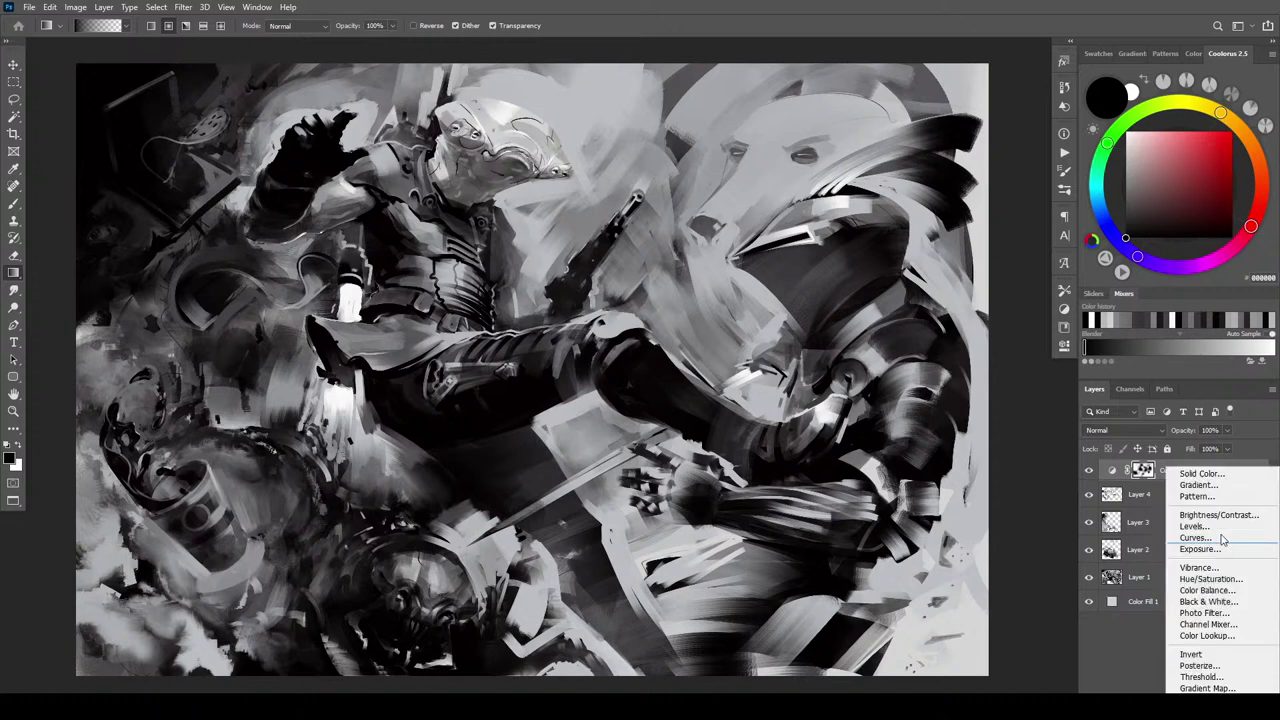
pyautogui.click(1212, 576)
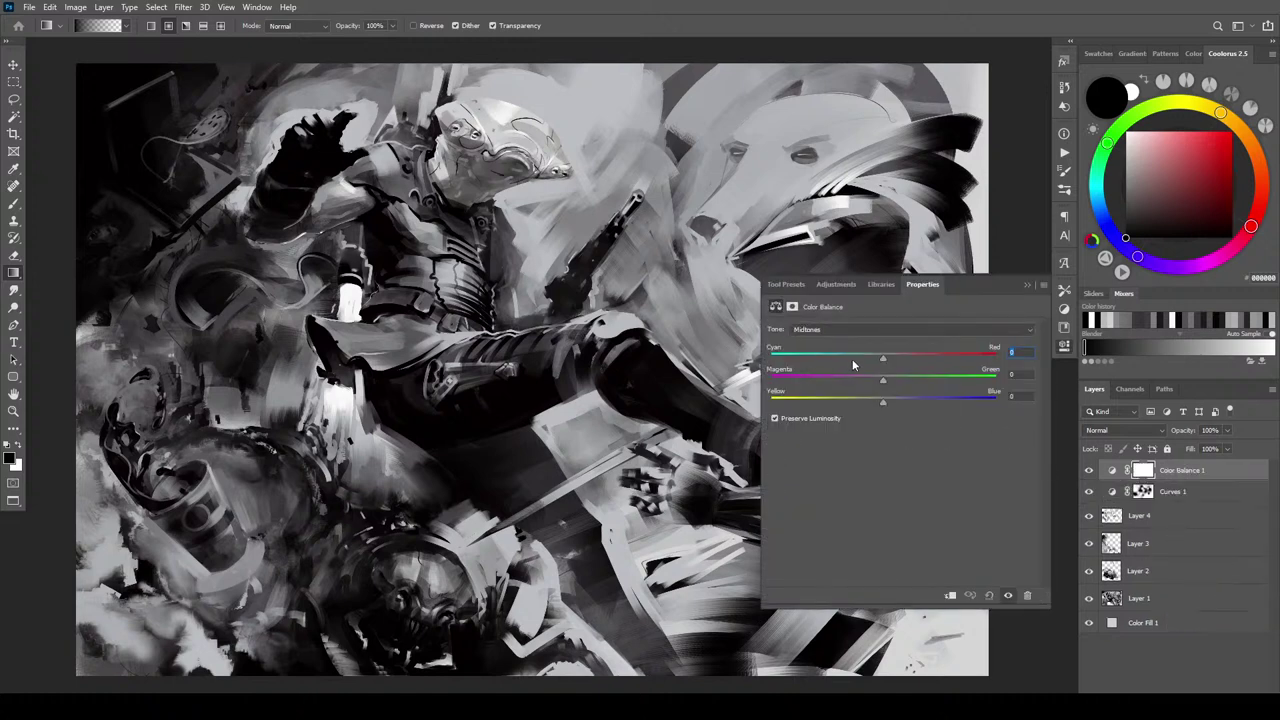
pyautogui.moveTo(852, 360); pyautogui.dragTo(855, 360)
pyautogui.moveTo(882, 381)
pyautogui.mouseDown()
pyautogui.moveTo(865, 383)
pyautogui.moveTo(912, 401)
pyautogui.moveTo(886, 400)
pyautogui.mouseUp()
pyautogui.click(829, 331)
pyautogui.click(829, 343)
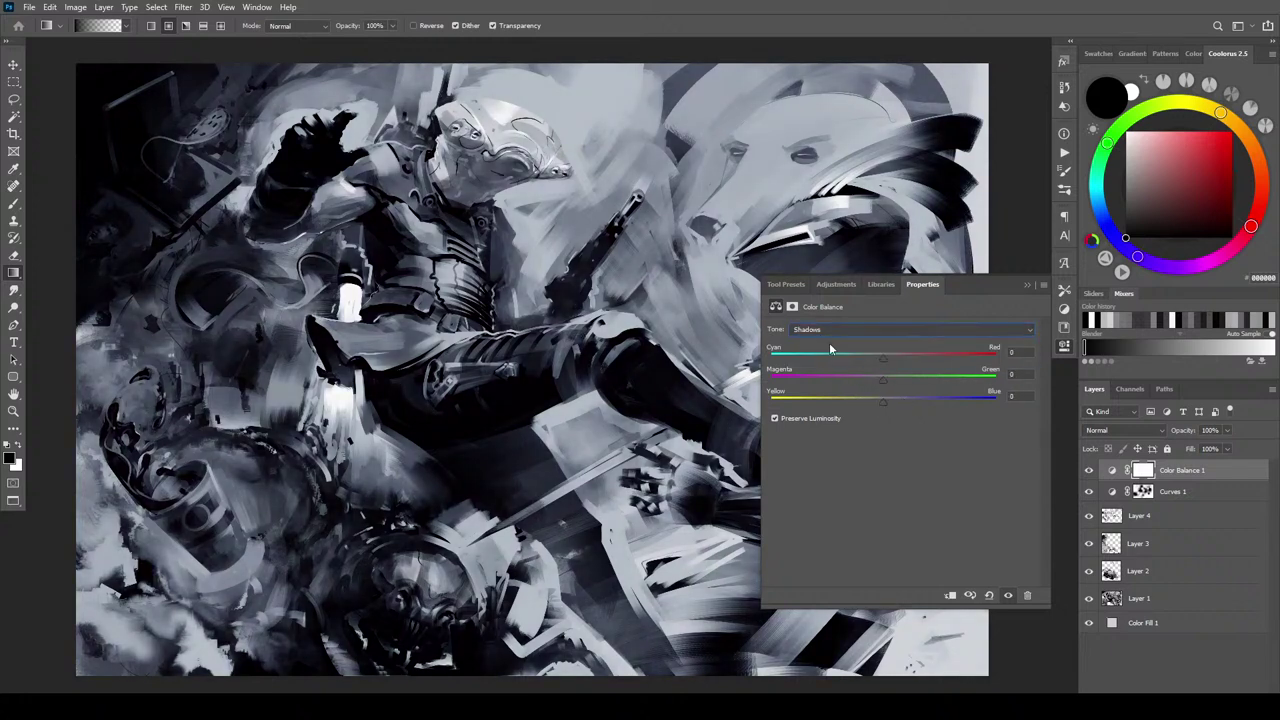
pyautogui.moveTo(852, 356); pyautogui.dragTo(893, 357)
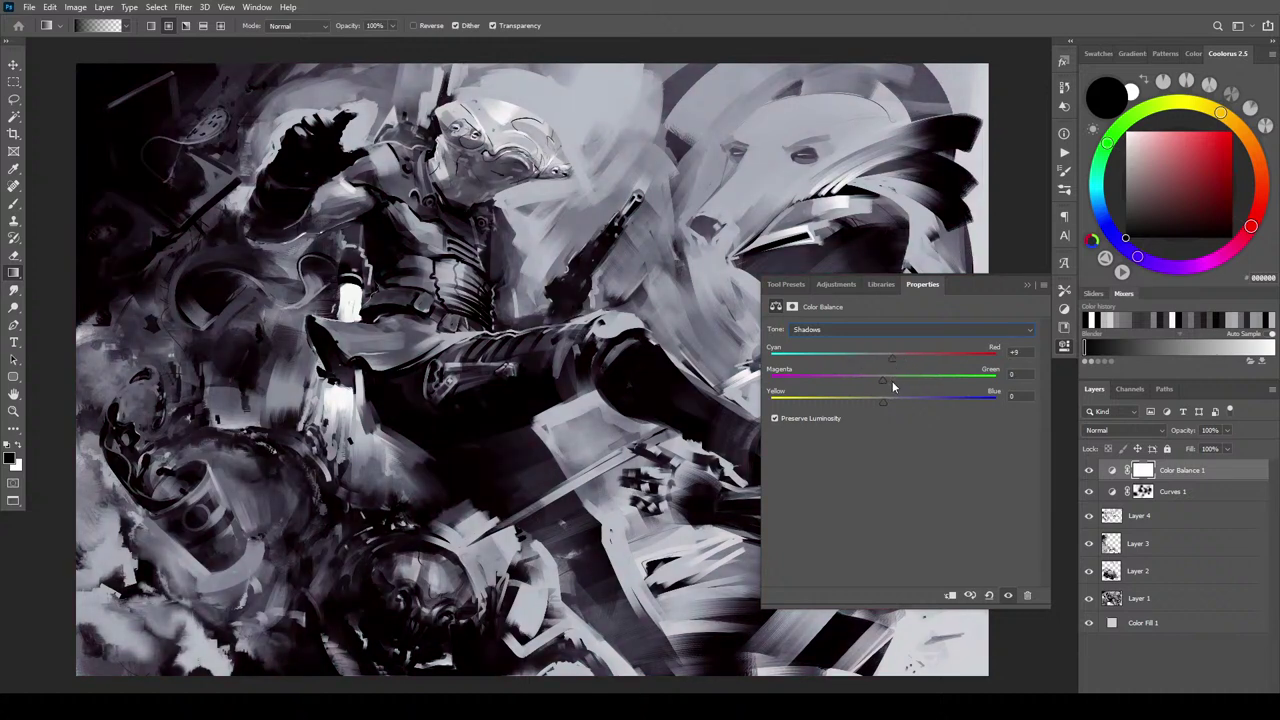
# Set the Color Balance highlights to Cyan-Red 0, Magenta-Green +1 and Yellow-Blue -5
pyautogui.click(845, 329)
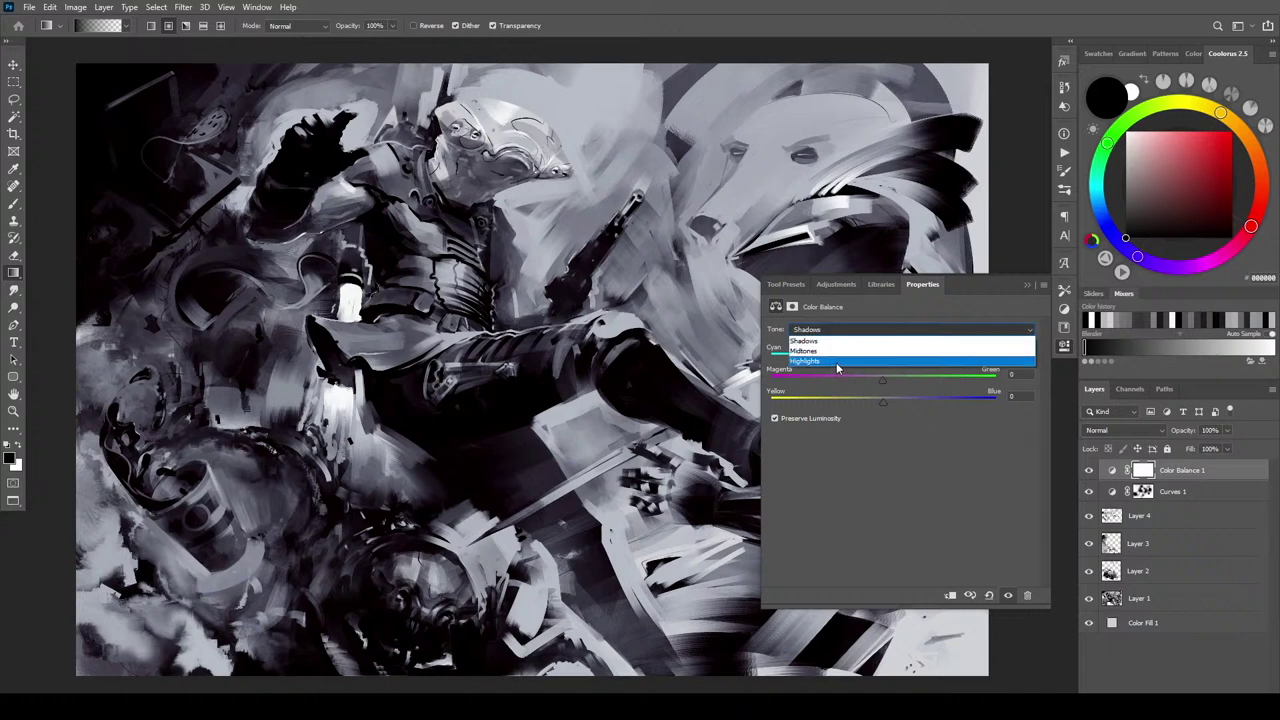
pyautogui.click(836, 360)
pyautogui.moveTo(883, 404); pyautogui.dragTo(888, 357)
pyautogui.moveTo(881, 405); pyautogui.dragTo(876, 404)
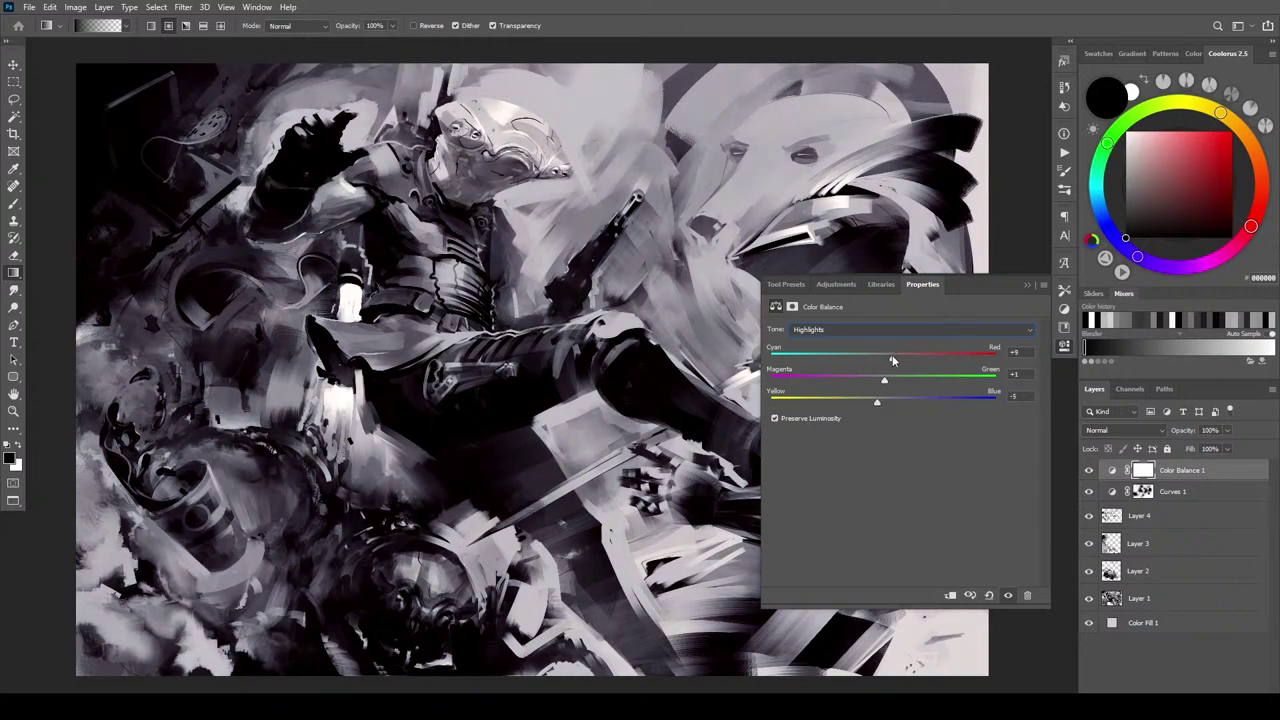
pyautogui.moveTo(892, 358); pyautogui.dragTo(883, 358)
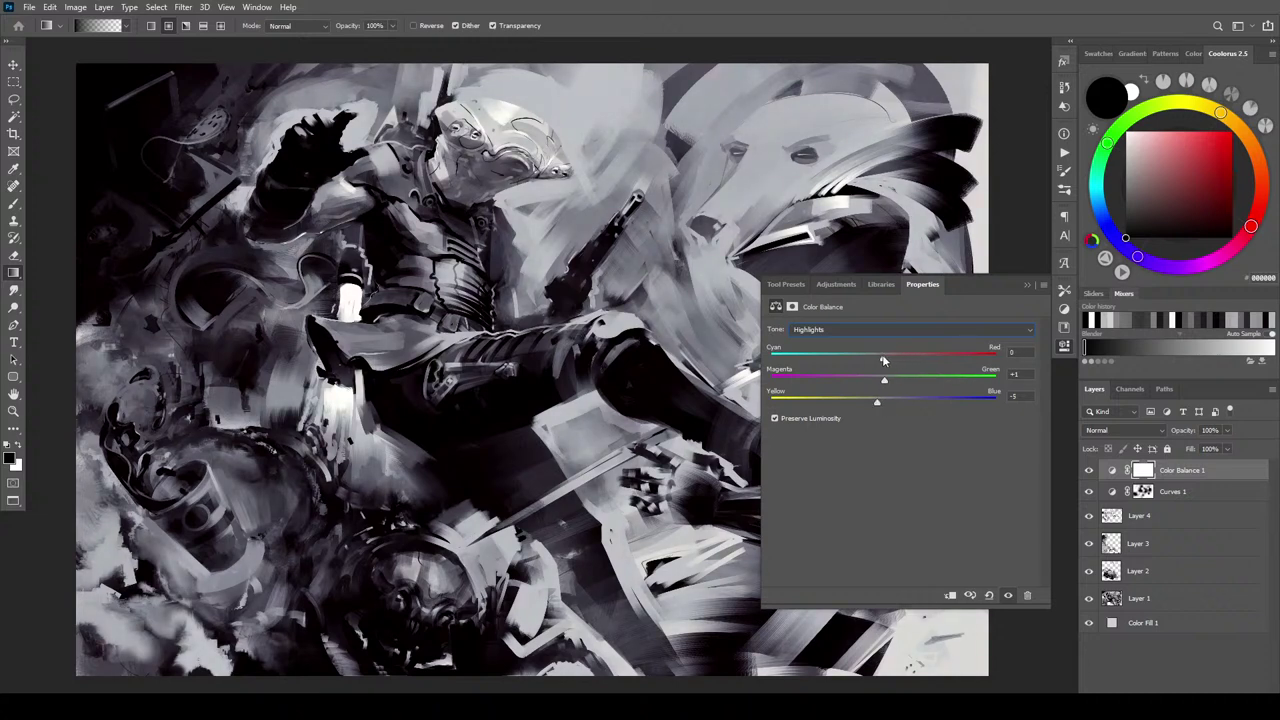
pyautogui.click(1023, 286)
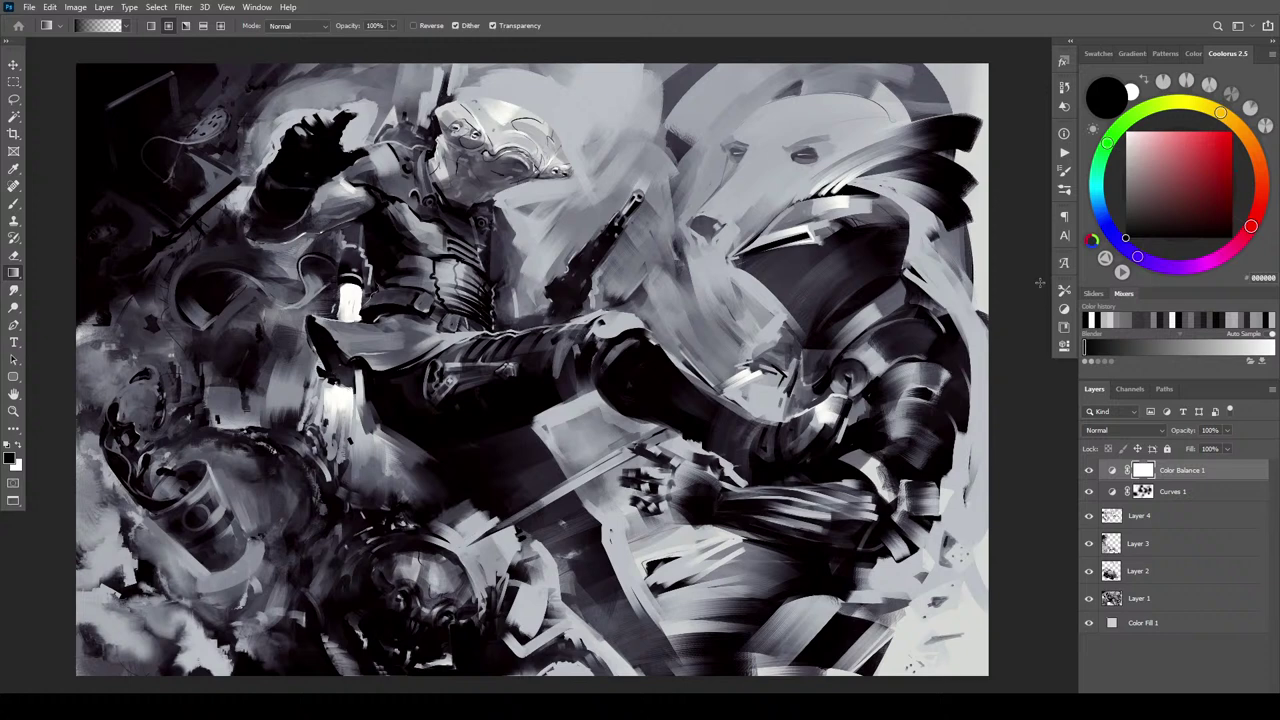
# Compare the painting with and without the Color Balance adjustment, and set its blend mode to Color
pyautogui.click(1090, 472)
pyautogui.click(1089, 471)
pyautogui.click(1118, 430)
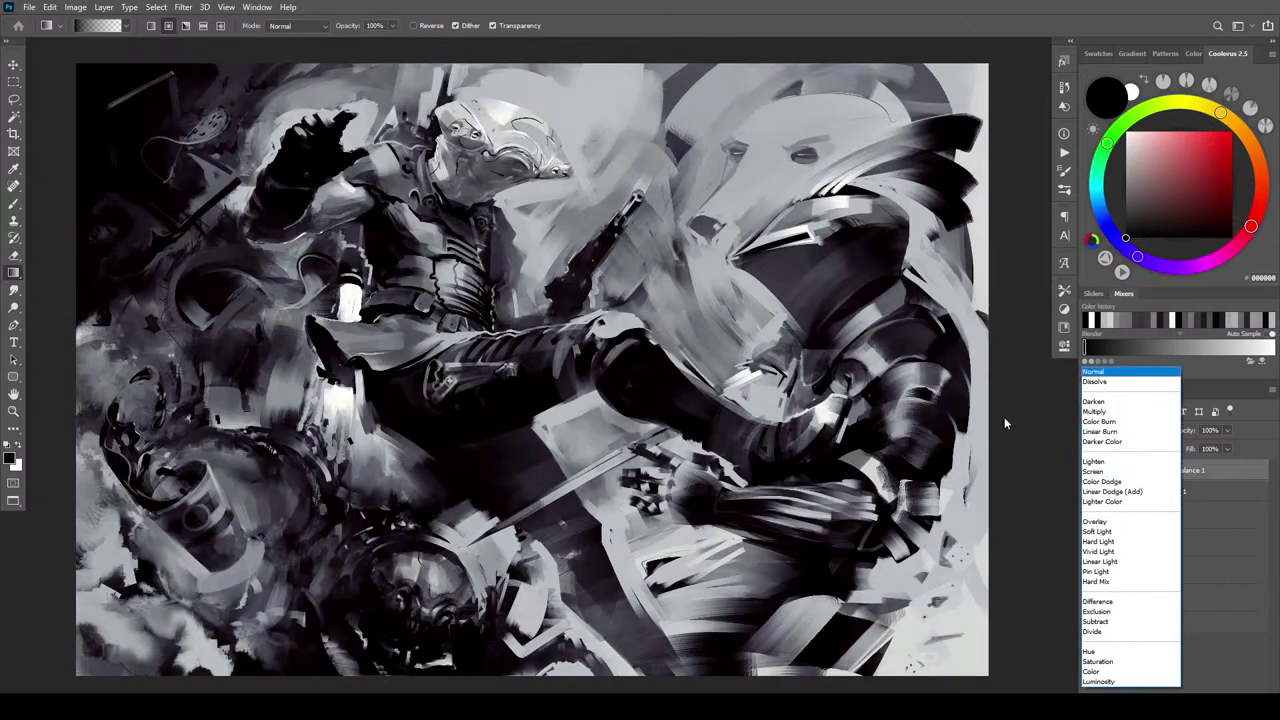
pyautogui.click(1092, 671)
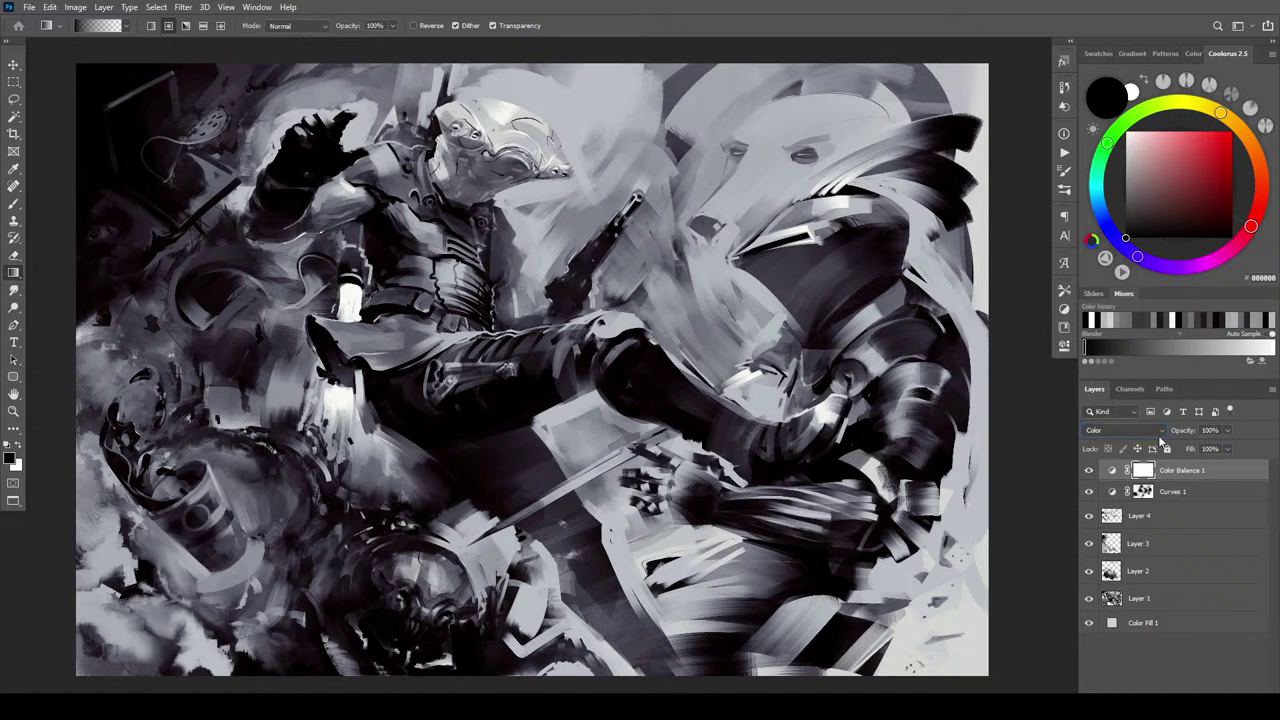
# Add a Solid Color fill layer in blue #1569bc above the adjustments and set its blend mode to Vivid Light
pyautogui.click(1178, 702)
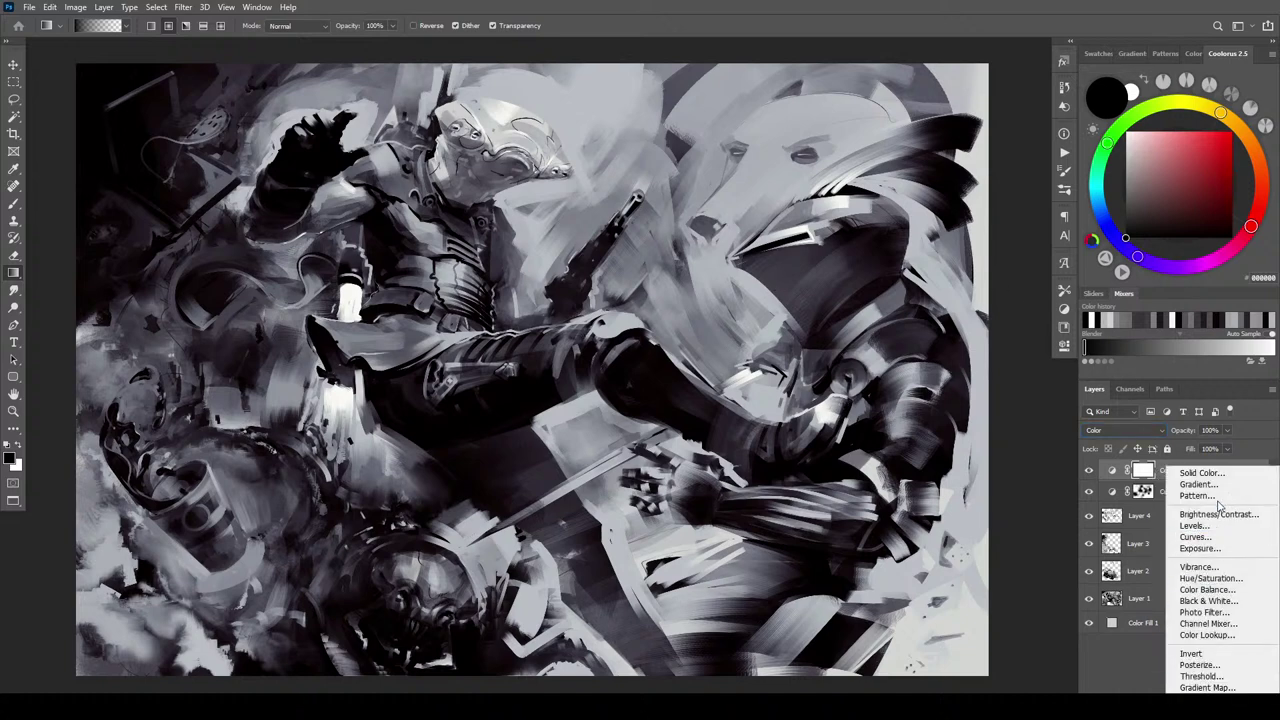
pyautogui.click(1240, 473)
pyautogui.click(1071, 284)
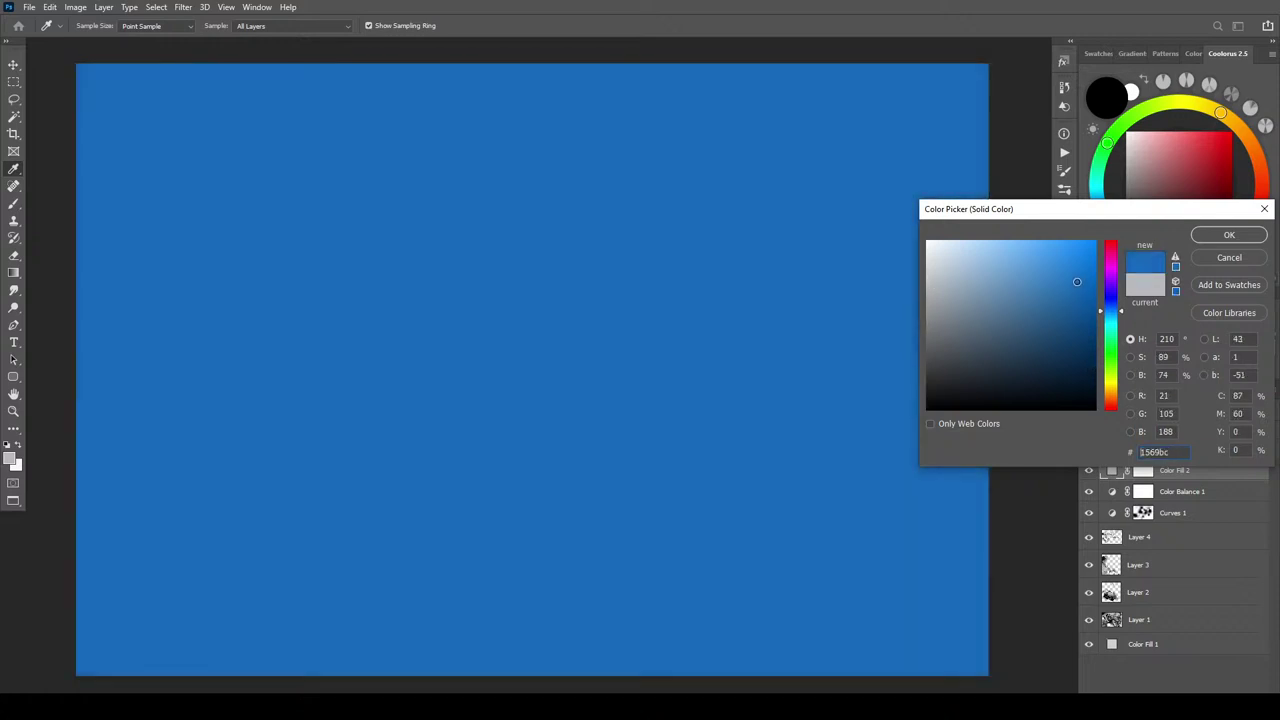
pyautogui.click(1229, 234)
pyautogui.click(1133, 432)
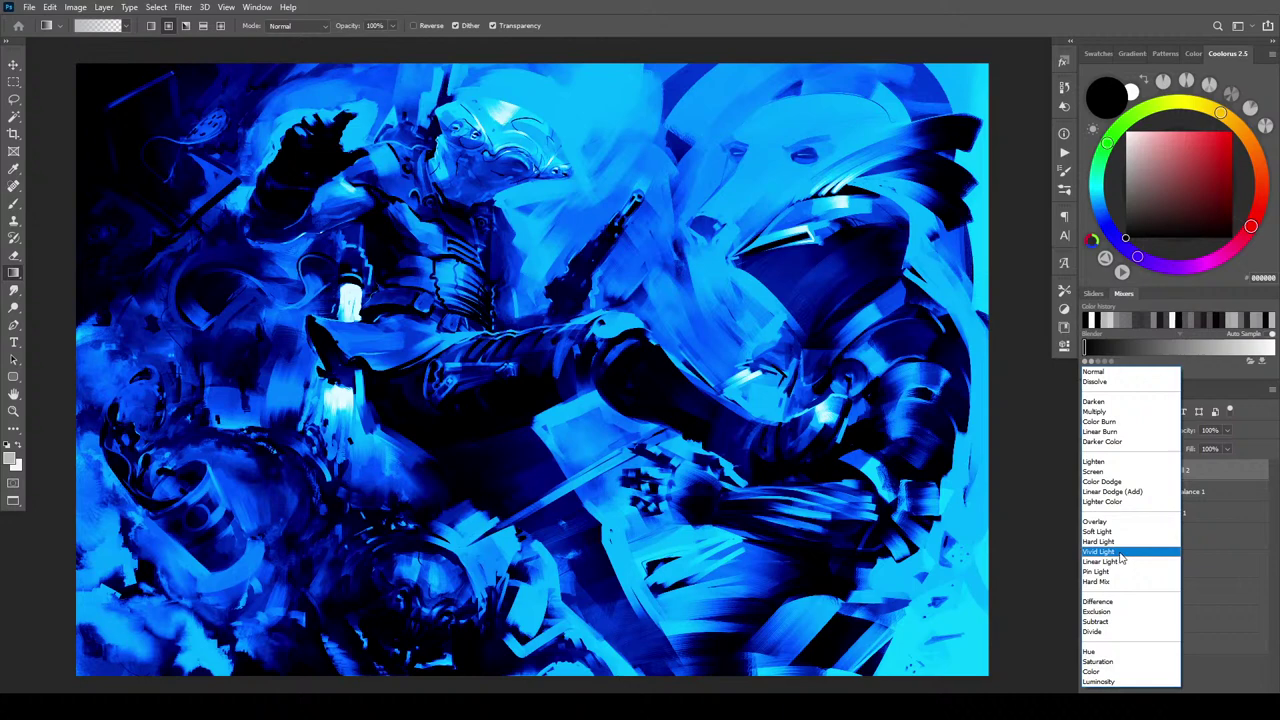
pyautogui.click(1120, 553)
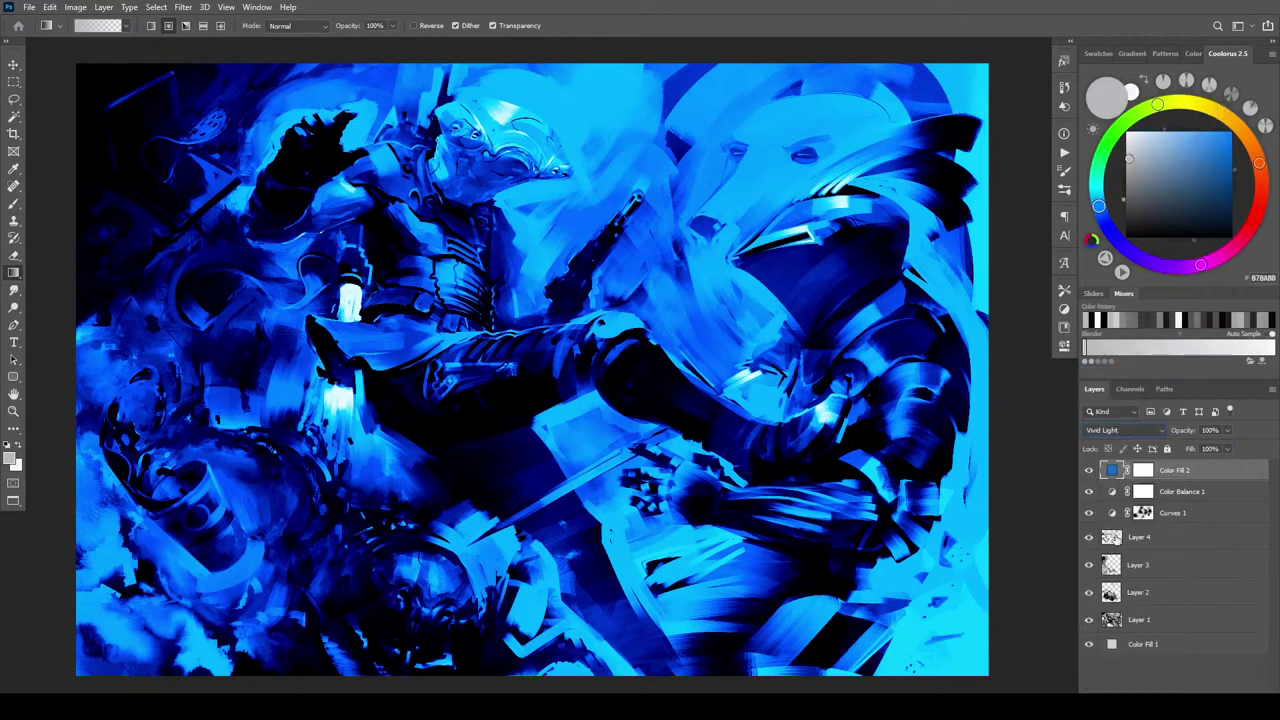
# Recolour the Color Fill 2 layer from blue to the orange-brown #9d4e1f
pyautogui.doubleClick(1111, 470)
pyautogui.moveTo(1037, 391)
pyautogui.mouseDown()
pyautogui.moveTo(1001, 336)
pyautogui.moveTo(1046, 357)
pyautogui.moveTo(1080, 350)
pyautogui.moveTo(1082, 292)
pyautogui.moveTo(1055, 324)
pyautogui.mouseUp()
pyautogui.moveTo(1113, 380); pyautogui.dragTo(1118, 400)
pyautogui.moveTo(1062, 329)
pyautogui.mouseDown()
pyautogui.moveTo(1038, 315)
pyautogui.moveTo(1050, 344)
pyautogui.moveTo(1003, 312)
pyautogui.moveTo(996, 287)
pyautogui.moveTo(1077, 286)
pyautogui.moveTo(1049, 286)
pyautogui.moveTo(1057, 314)
pyautogui.moveTo(1083, 328)
pyautogui.moveTo(1067, 327)
pyautogui.moveTo(1057, 262)
pyautogui.moveTo(1030, 295)
pyautogui.moveTo(1026, 337)
pyautogui.moveTo(1043, 357)
pyautogui.moveTo(1066, 317)
pyautogui.moveTo(1053, 288)
pyautogui.moveTo(1046, 297)
pyautogui.moveTo(1070, 285)
pyautogui.moveTo(1073, 310)
pyautogui.moveTo(1061, 308)
pyautogui.mouseUp()
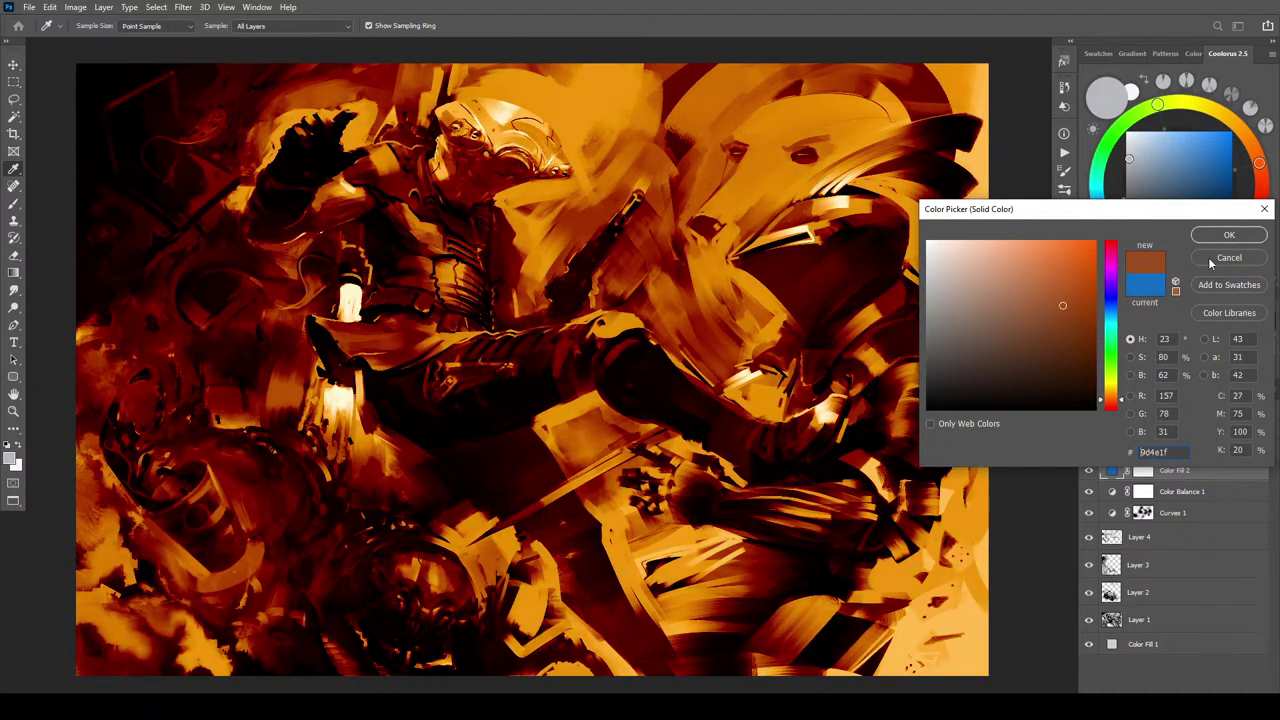
pyautogui.click(1229, 234)
# Move Color Fill 2 below the Color Balance 1 layer and set its opacity to 74%
pyautogui.moveTo(1231, 460); pyautogui.dragTo(1212, 491)
pyautogui.click(1227, 430)
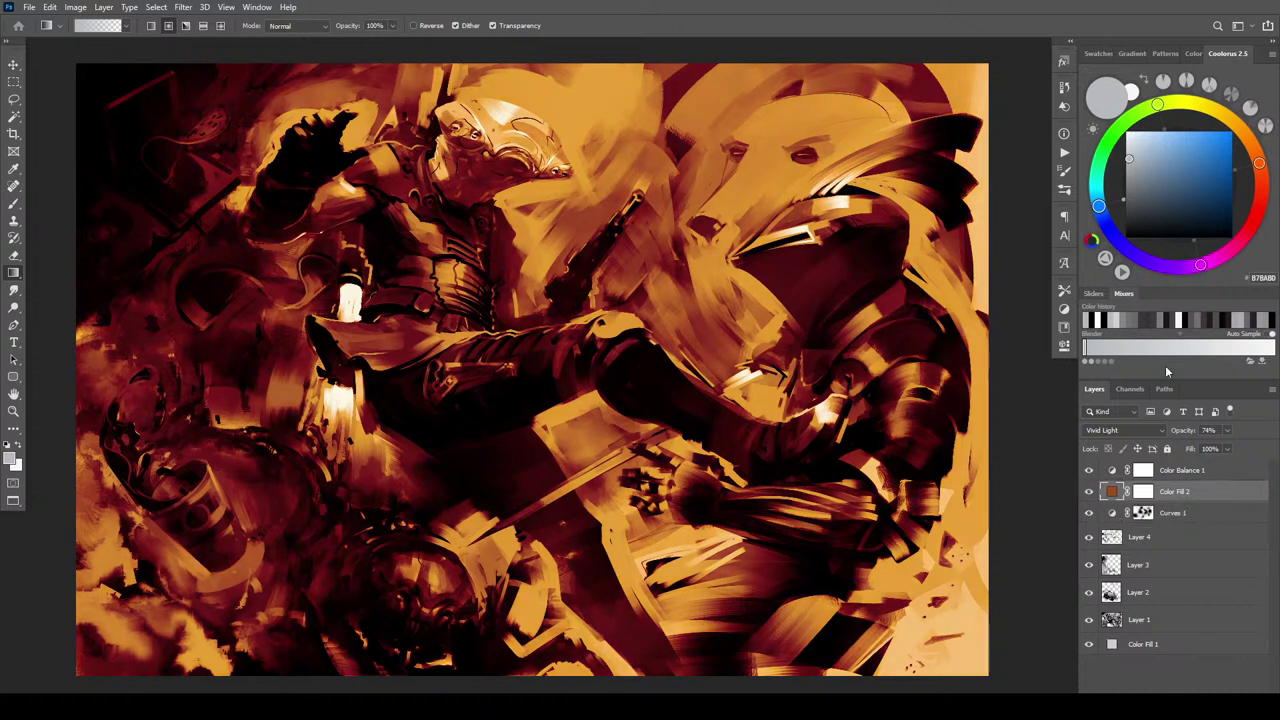
pyautogui.click(1146, 472)
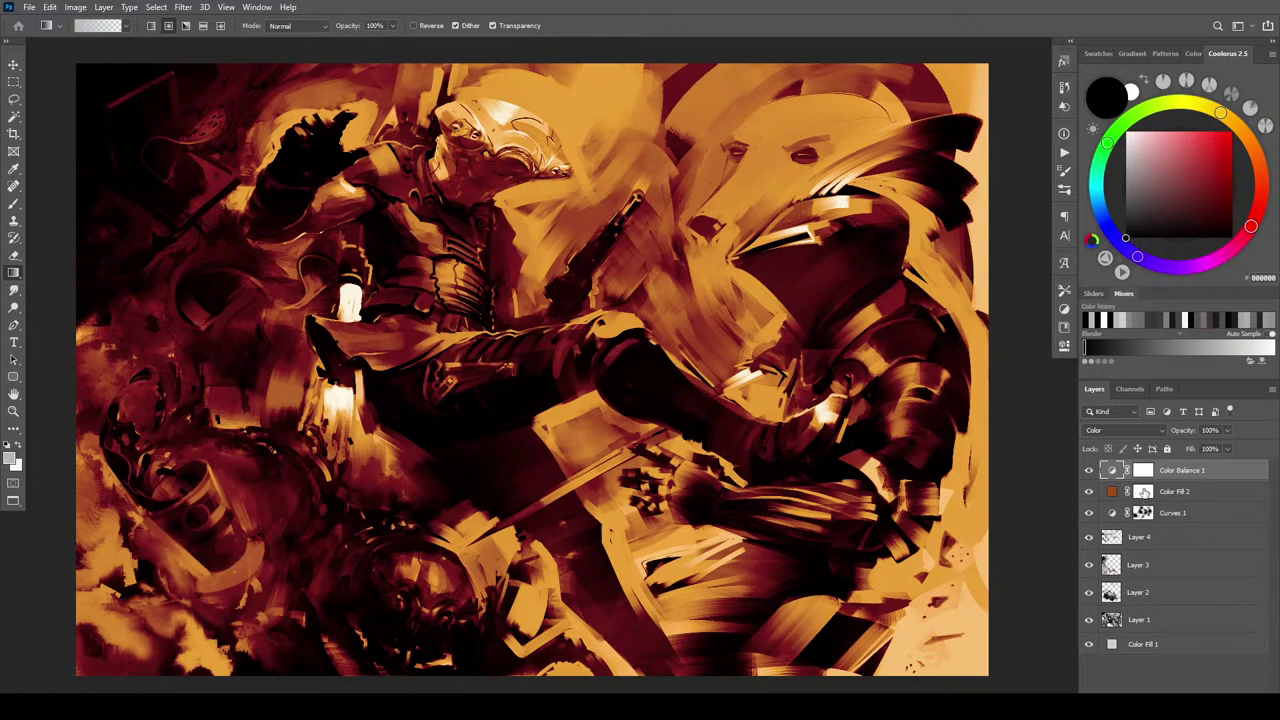
# Mask the orange tint off the figure's helmet with a black radial gradient on Color Fill 2's mask, and try the same on the bear's collar
pyautogui.click(1142, 491)
pyautogui.moveTo(503, 140); pyautogui.dragTo(548, 220)
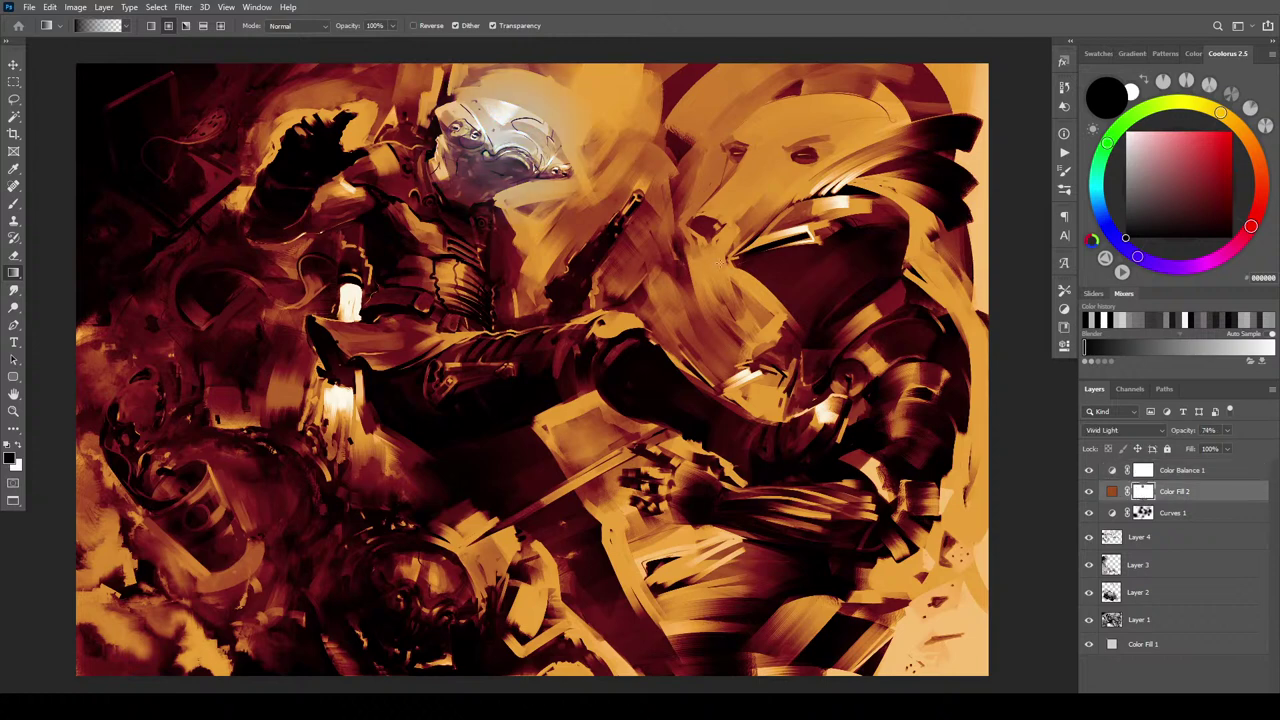
pyautogui.moveTo(835, 214); pyautogui.dragTo(768, 287)
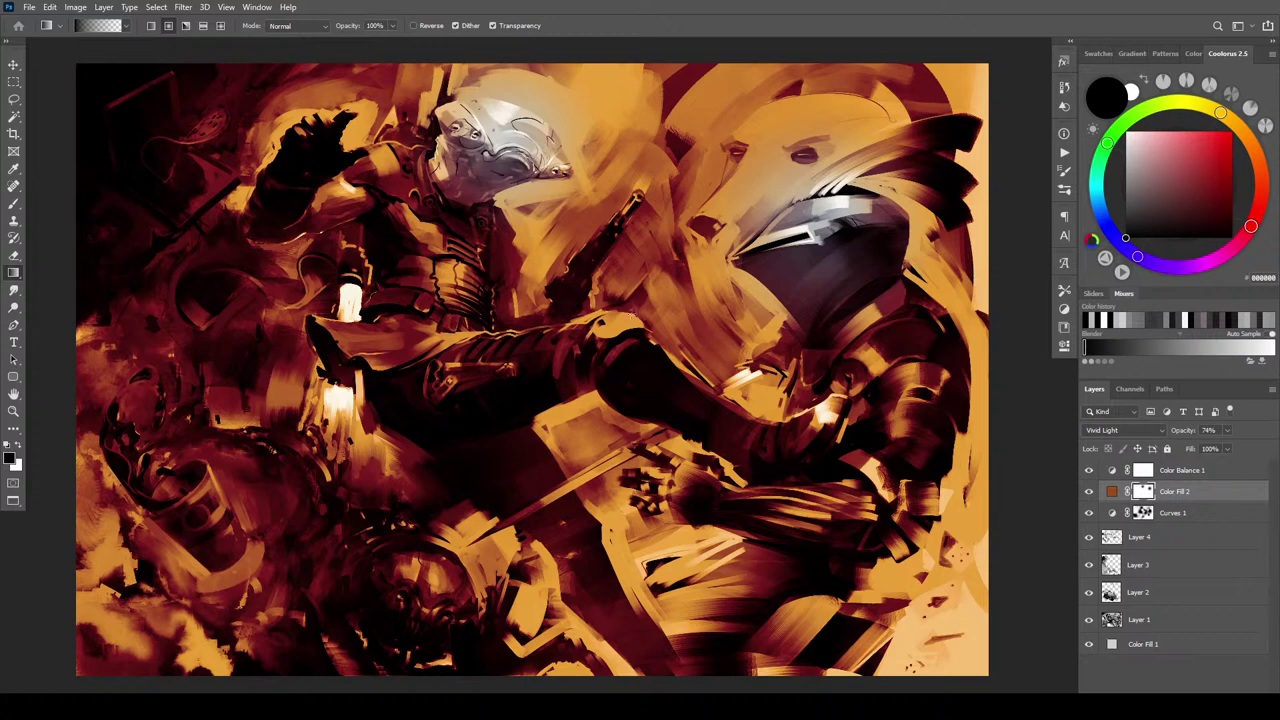
pyautogui.hotkey('ctrl', 'z')
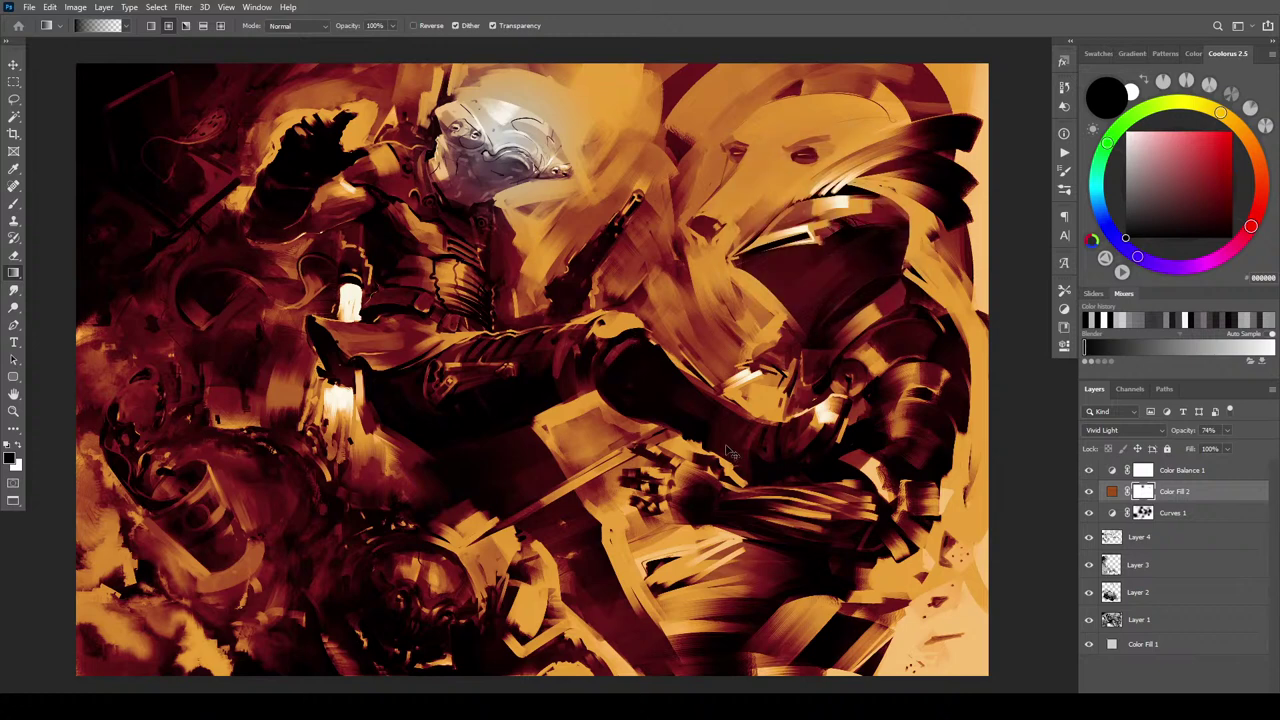
# Mask the tint off the bright metal by the kicking leg, the blade below it and the rest of the figure's helmet with black gradients
pyautogui.moveTo(745, 376); pyautogui.dragTo(712, 400)
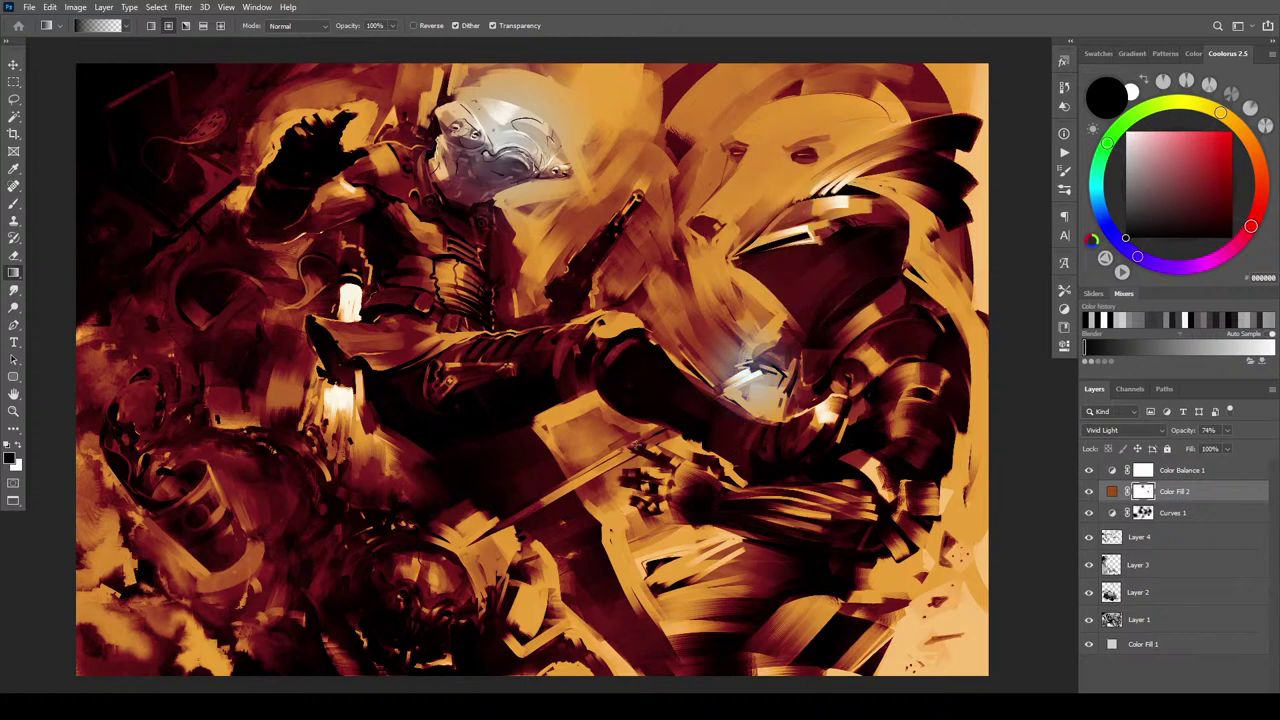
pyautogui.moveTo(660, 436); pyautogui.dragTo(579, 478)
pyautogui.hotkey('ctrl', 'z')
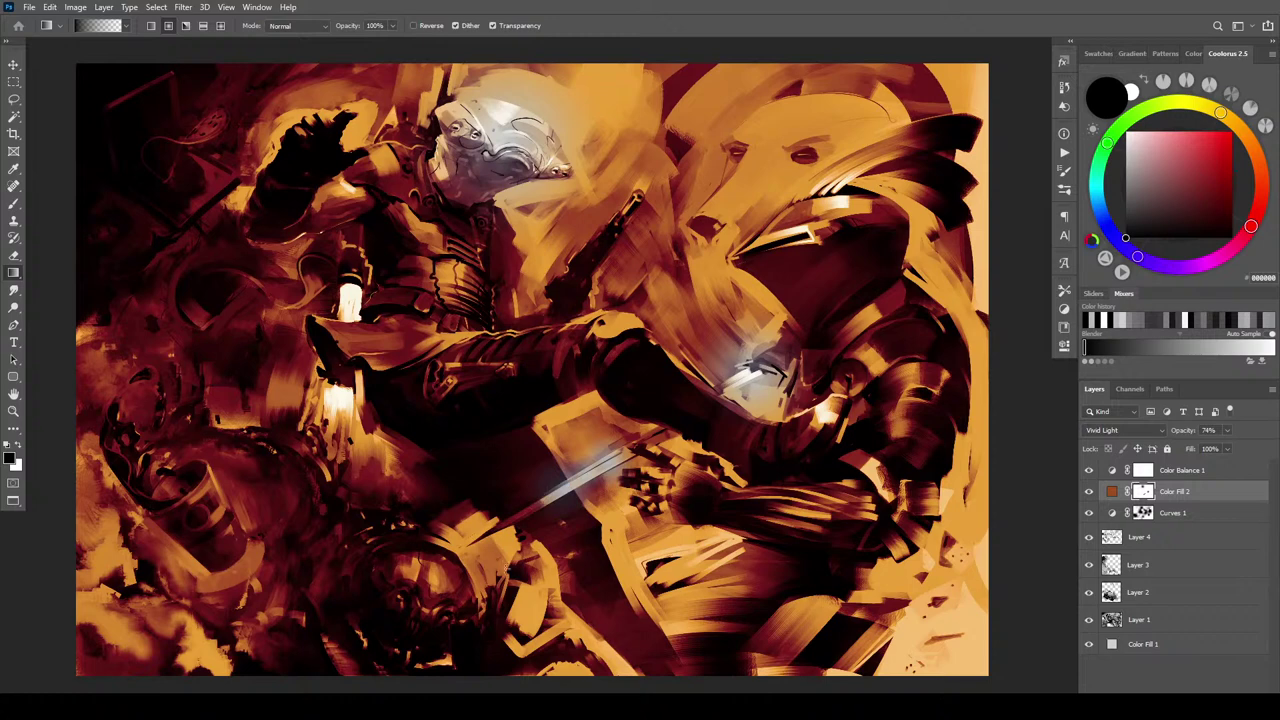
pyautogui.moveTo(440, 165); pyautogui.dragTo(482, 226)
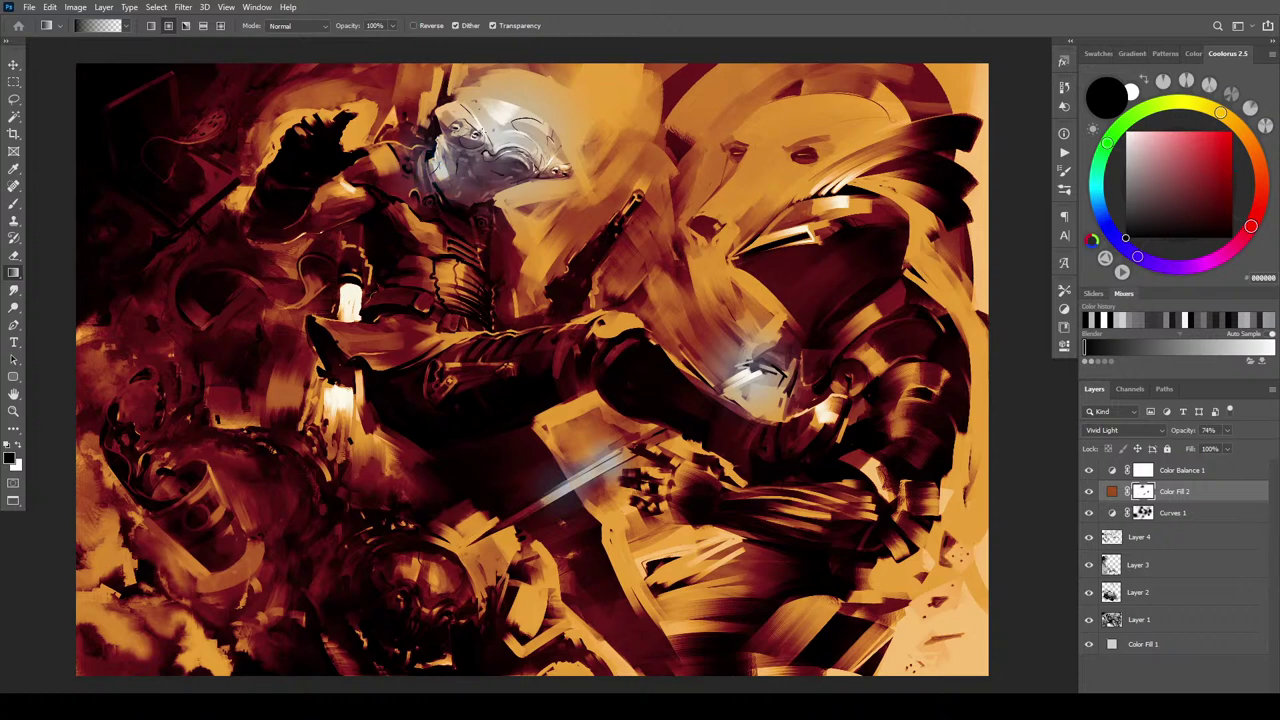
pyautogui.moveTo(484, 125); pyautogui.dragTo(587, 195)
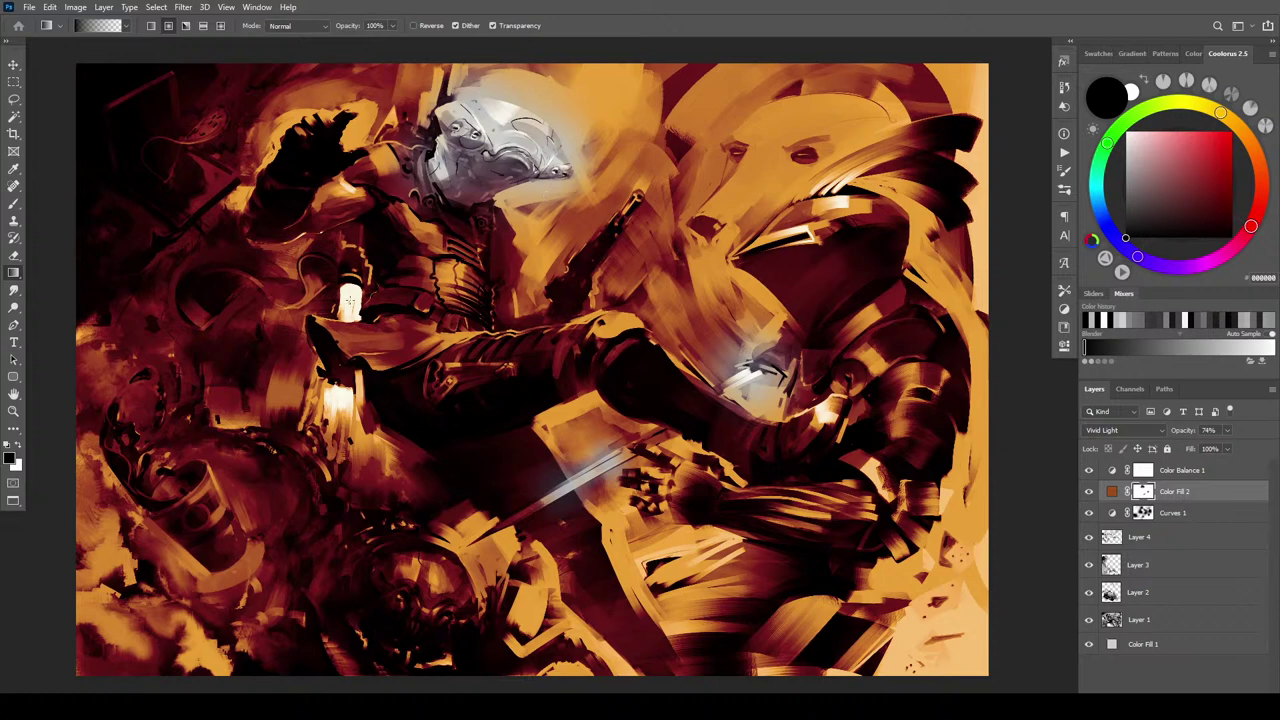
pyautogui.moveTo(352, 290); pyautogui.dragTo(370, 361)
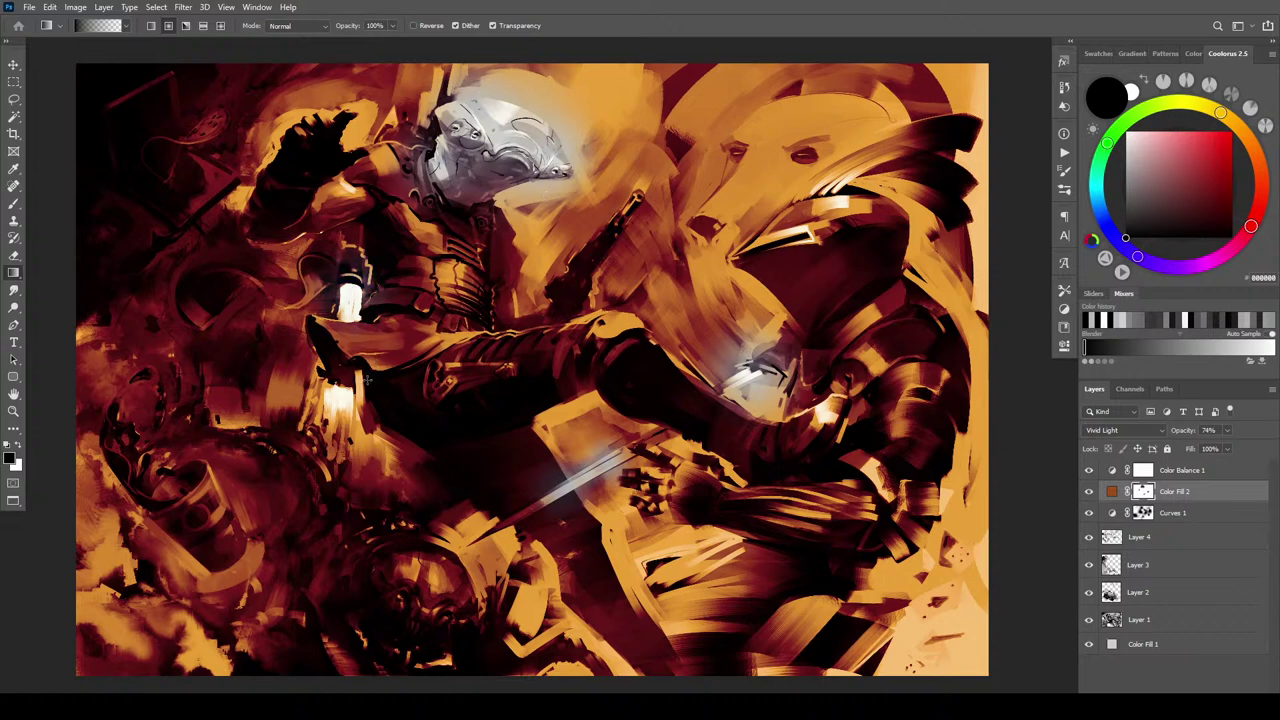
pyautogui.hotkey('ctrl', 'z')
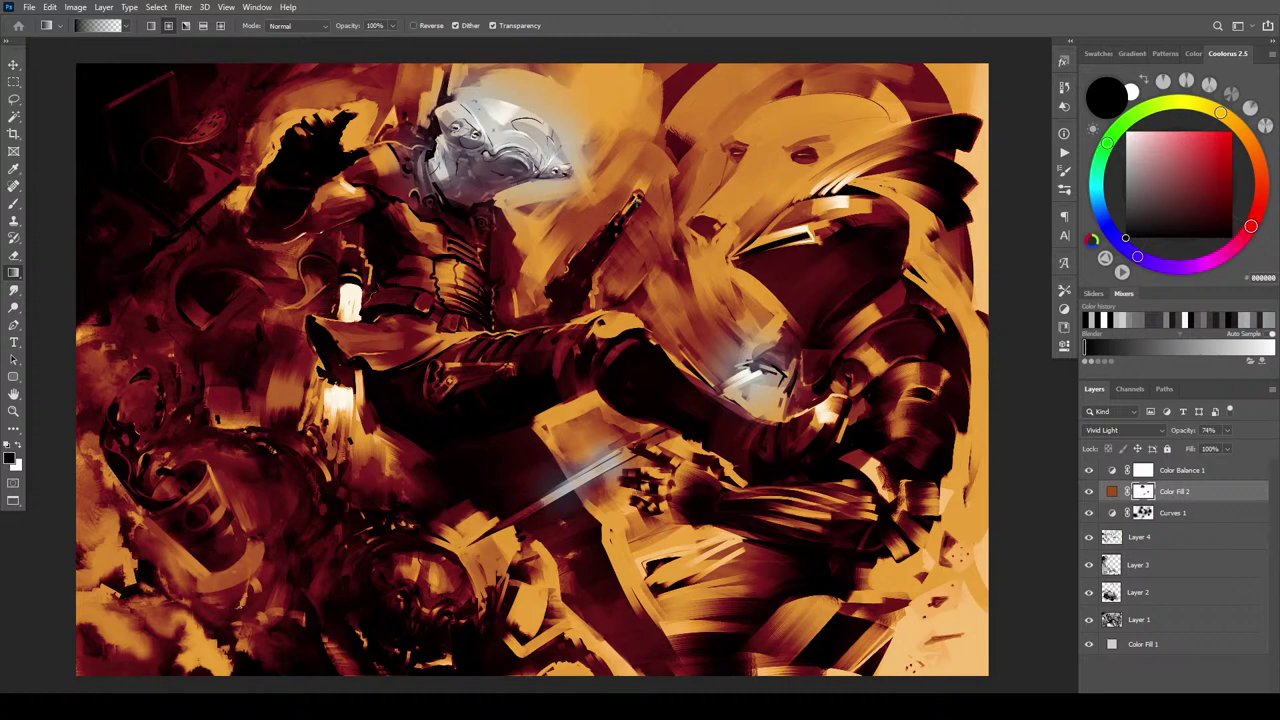
# Mask the tint off the pistol, the tumbling cup at lower left and the helmeted head at the lower centre with black gradients
pyautogui.moveTo(627, 217); pyautogui.dragTo(584, 297)
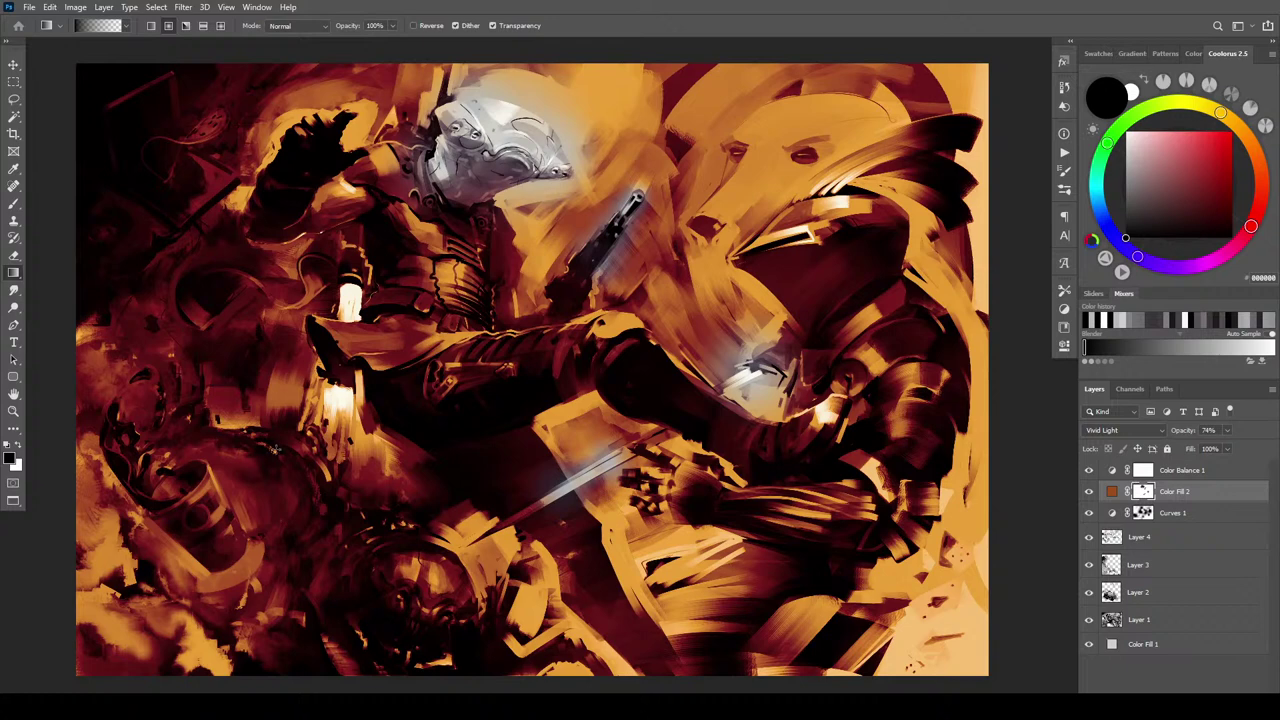
pyautogui.moveTo(208, 499)
pyautogui.mouseDown()
pyautogui.moveTo(236, 561)
pyautogui.moveTo(230, 530)
pyautogui.mouseUp()
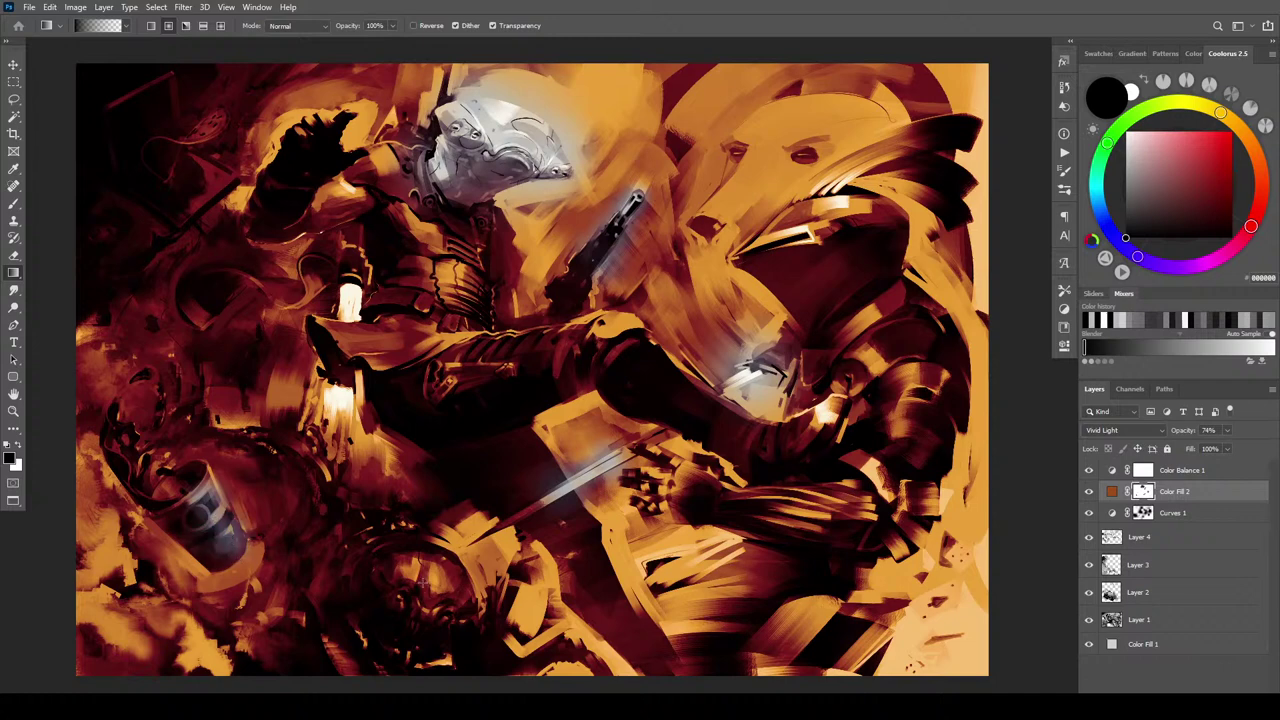
pyautogui.moveTo(428, 588); pyautogui.dragTo(454, 640)
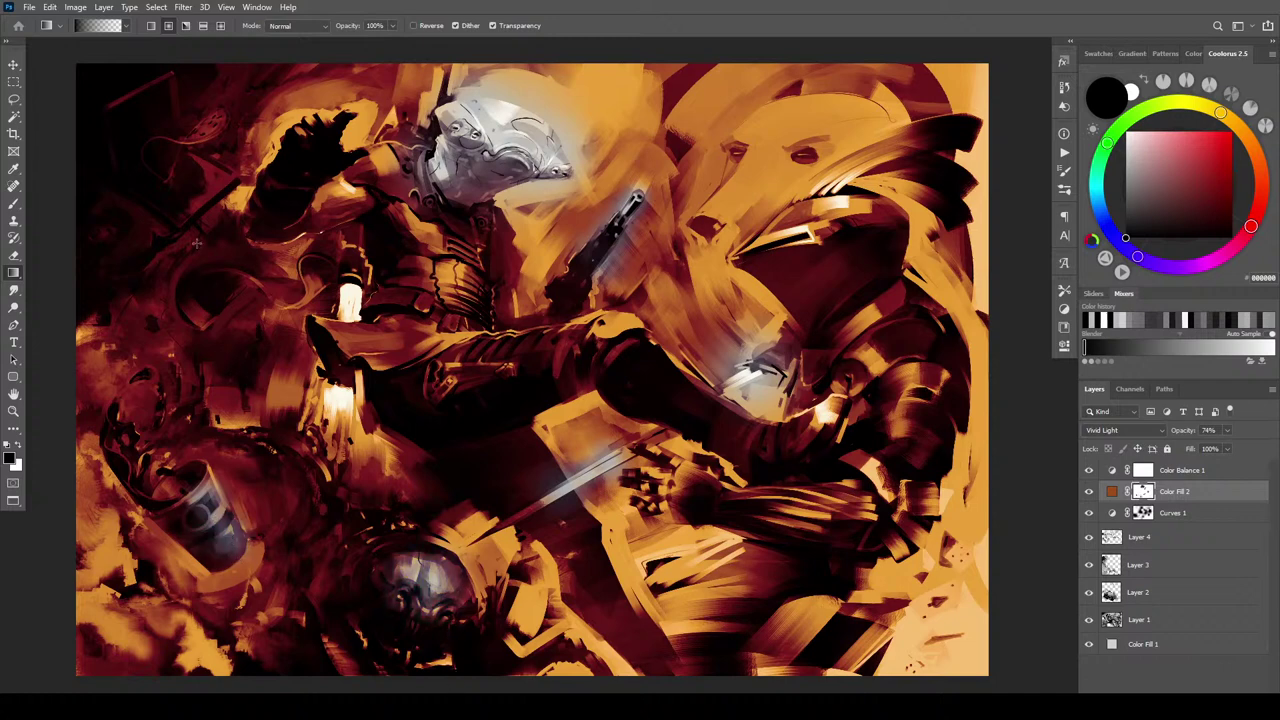
pyautogui.moveTo(207, 136); pyautogui.dragTo(208, 156)
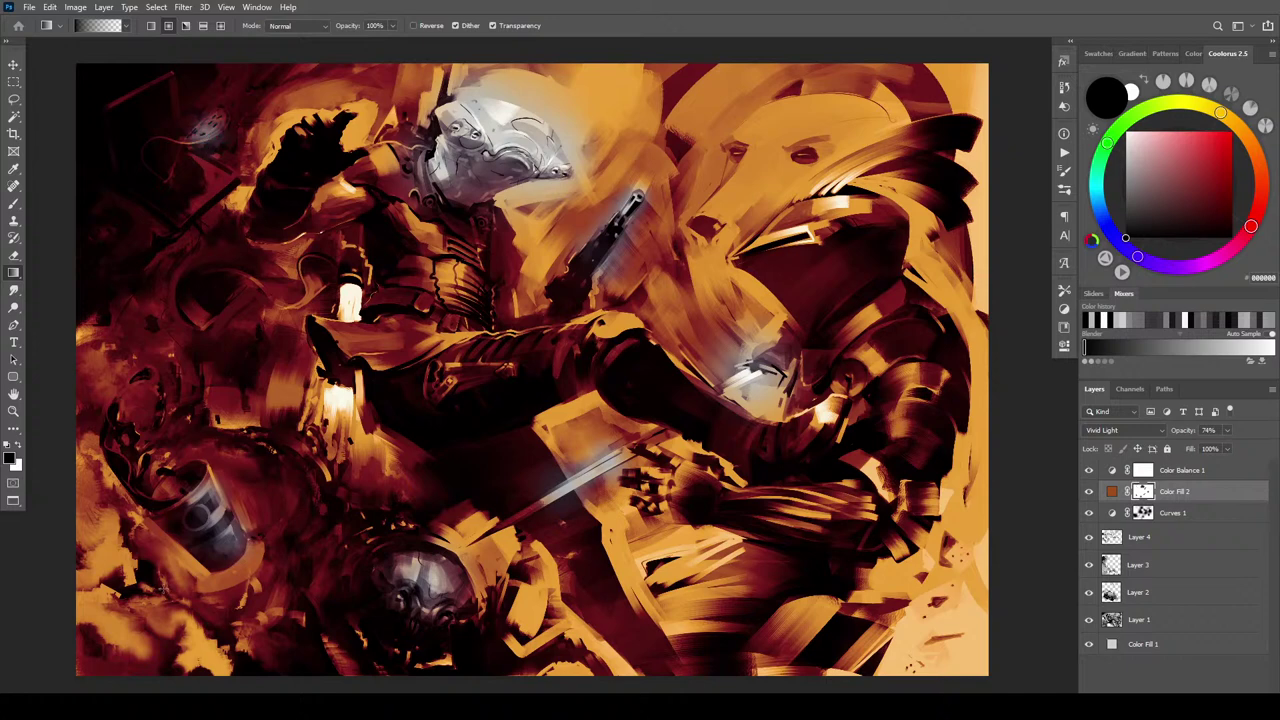
pyautogui.hotkey('ctrl', 'z')
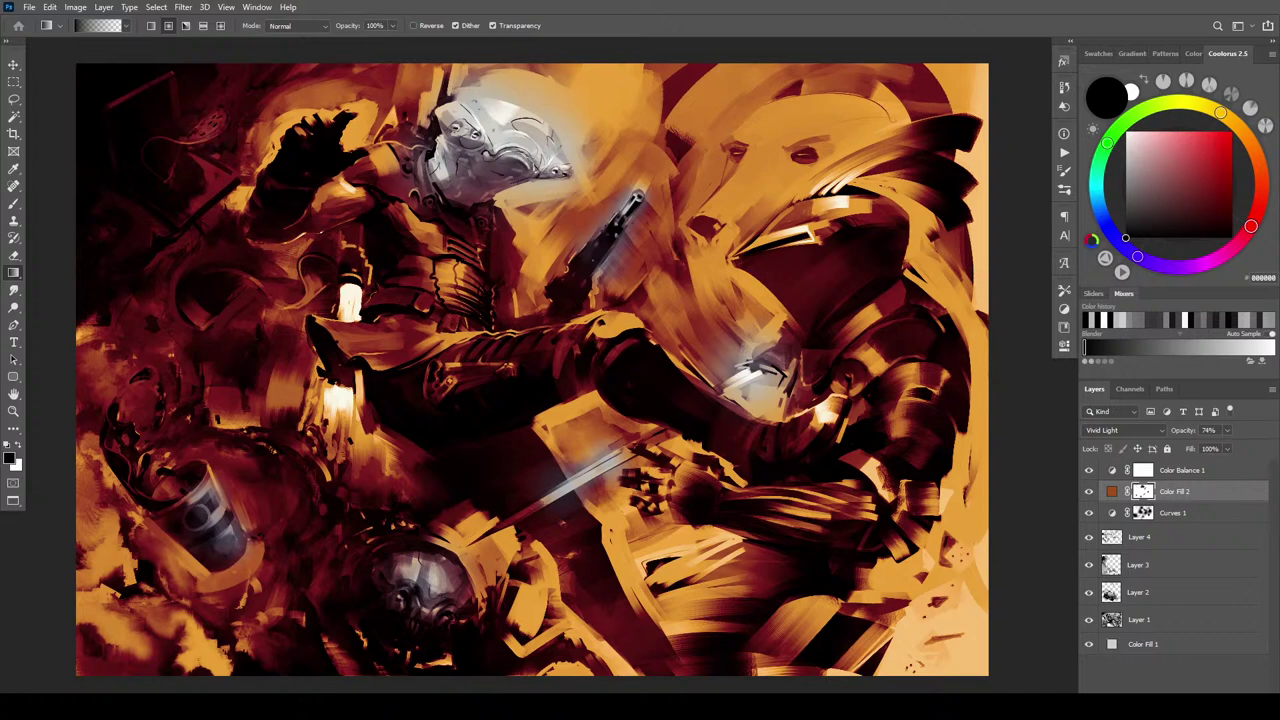
pyautogui.hotkey('ctrl', 'z')
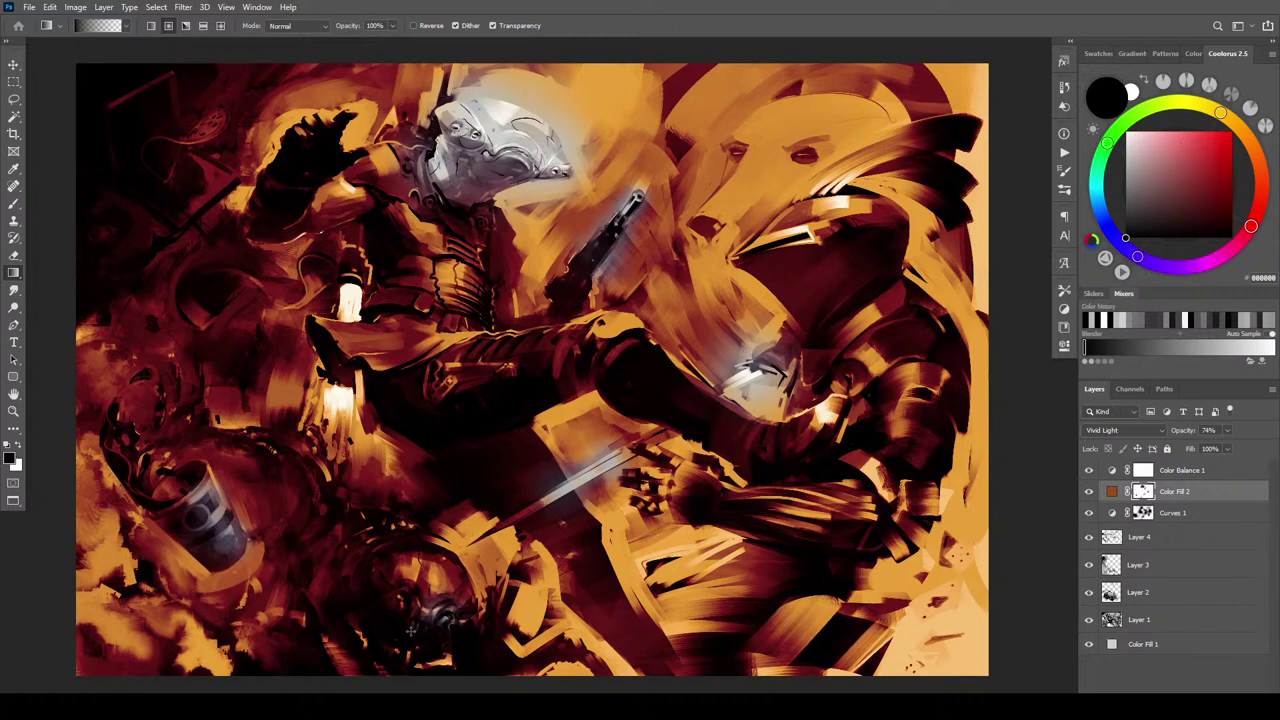
pyautogui.moveTo(426, 578); pyautogui.dragTo(460, 627)
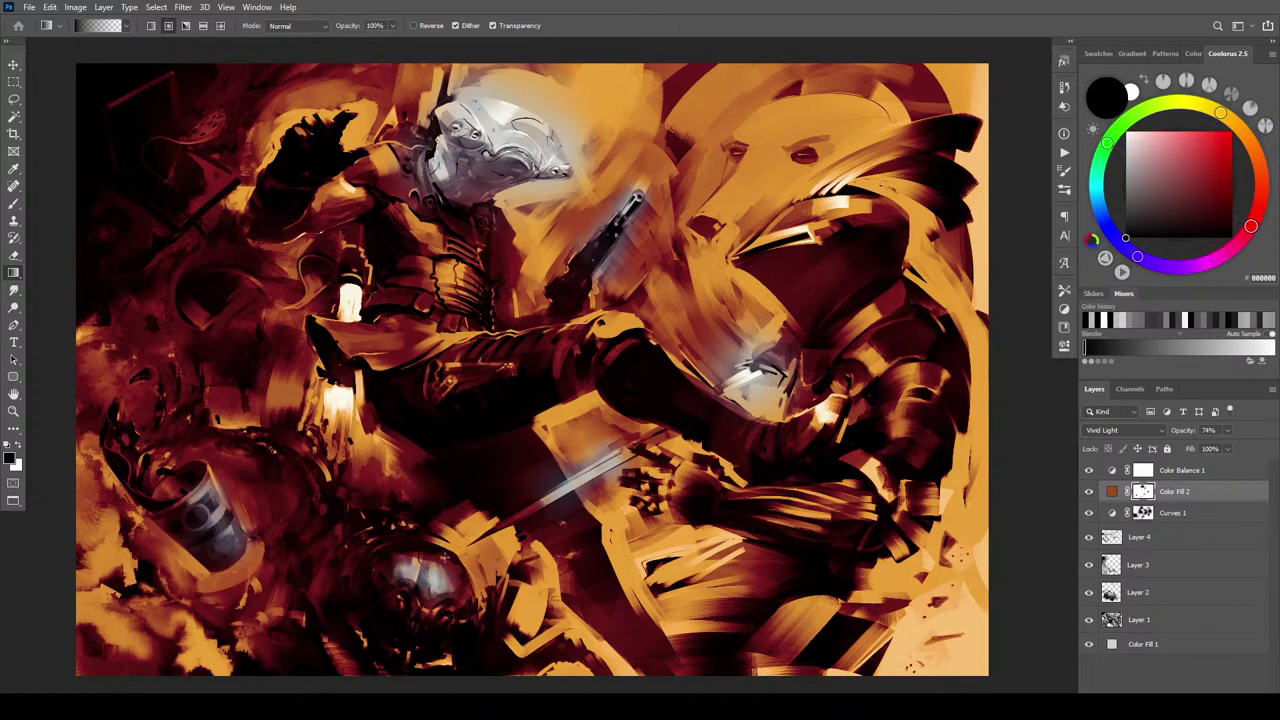
# Restore the tint around the lower helmeted head with white gradients on the Color Fill 2 mask
pyautogui.press('x')
pyautogui.moveTo(440, 576); pyautogui.dragTo(451, 588)
pyautogui.moveTo(400, 531); pyautogui.dragTo(460, 566)
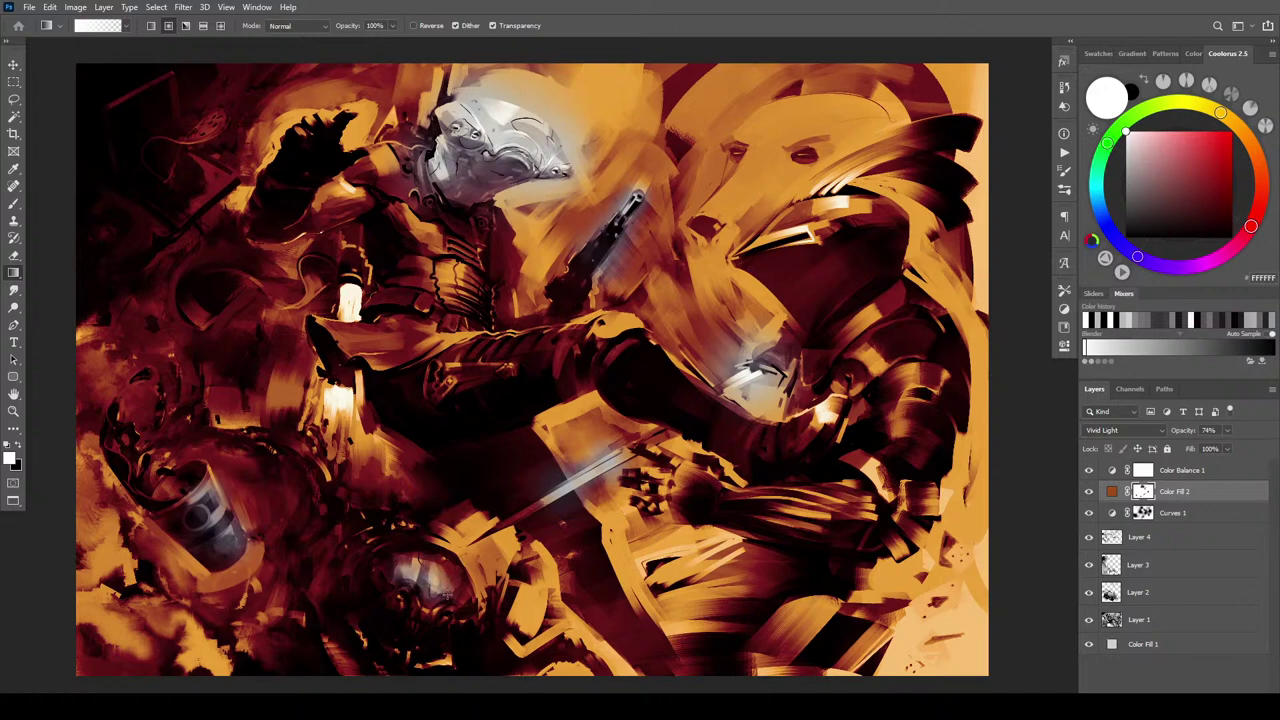
pyautogui.moveTo(371, 576); pyautogui.dragTo(402, 609)
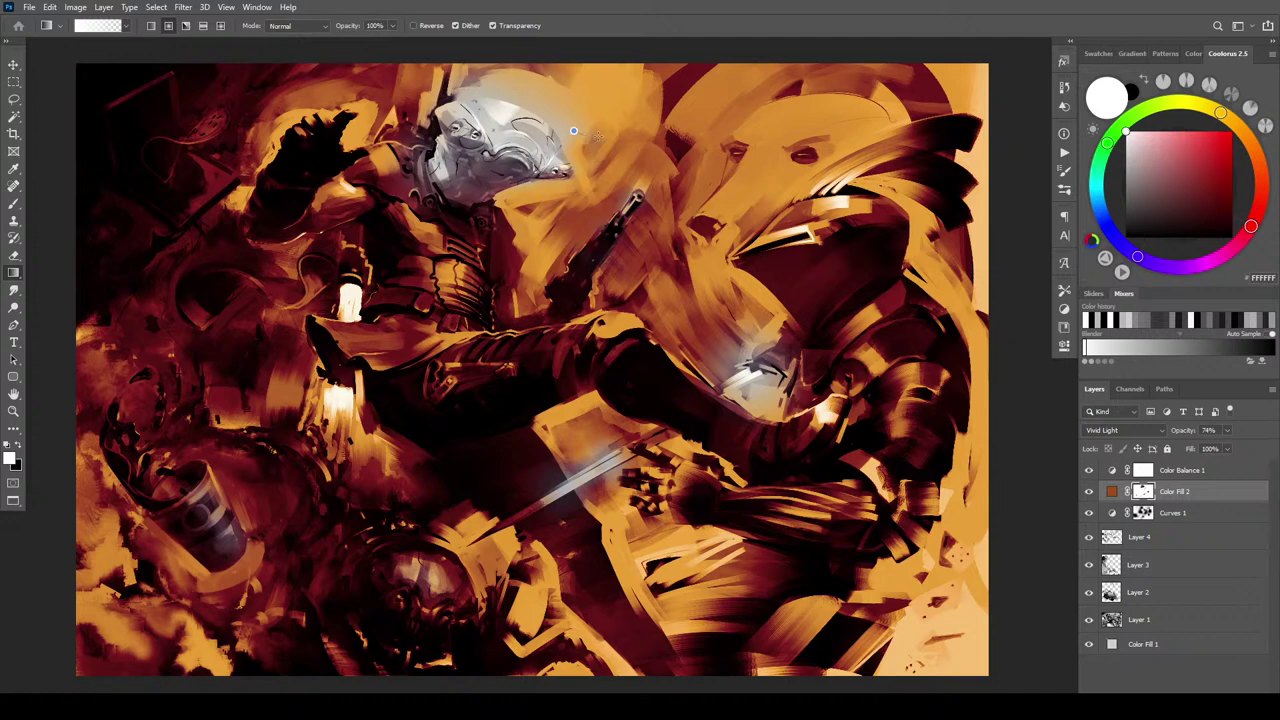
# Bring the tint back around the main figure's helmet and over its lower face with white gradients on the mask
pyautogui.moveTo(557, 94); pyautogui.dragTo(560, 94)
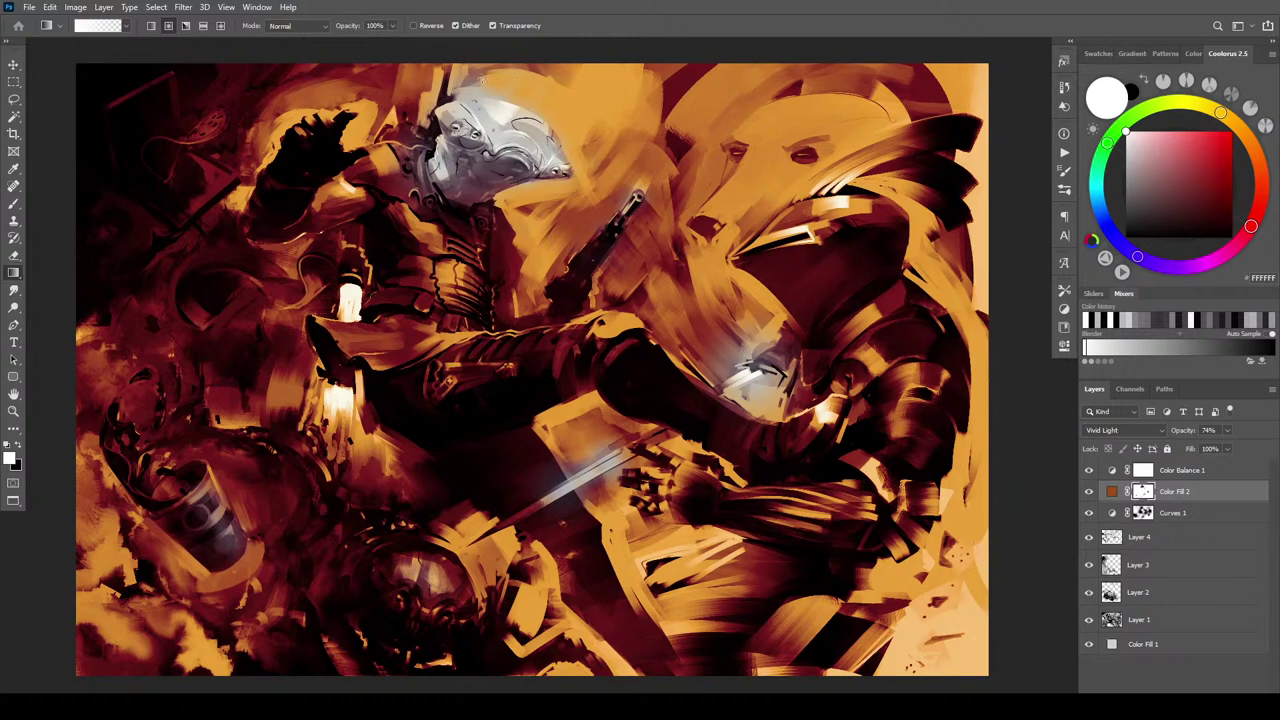
pyautogui.moveTo(530, 87); pyautogui.dragTo(557, 92)
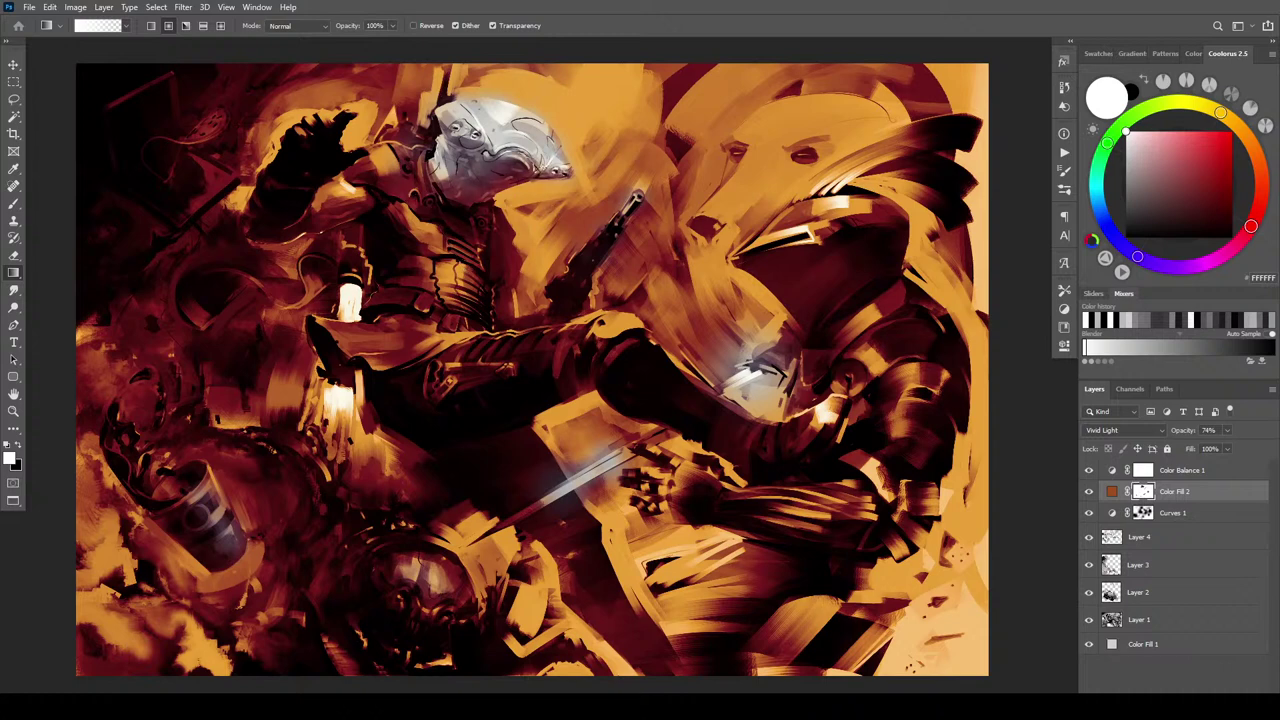
pyautogui.scroll(1, 465, 80)
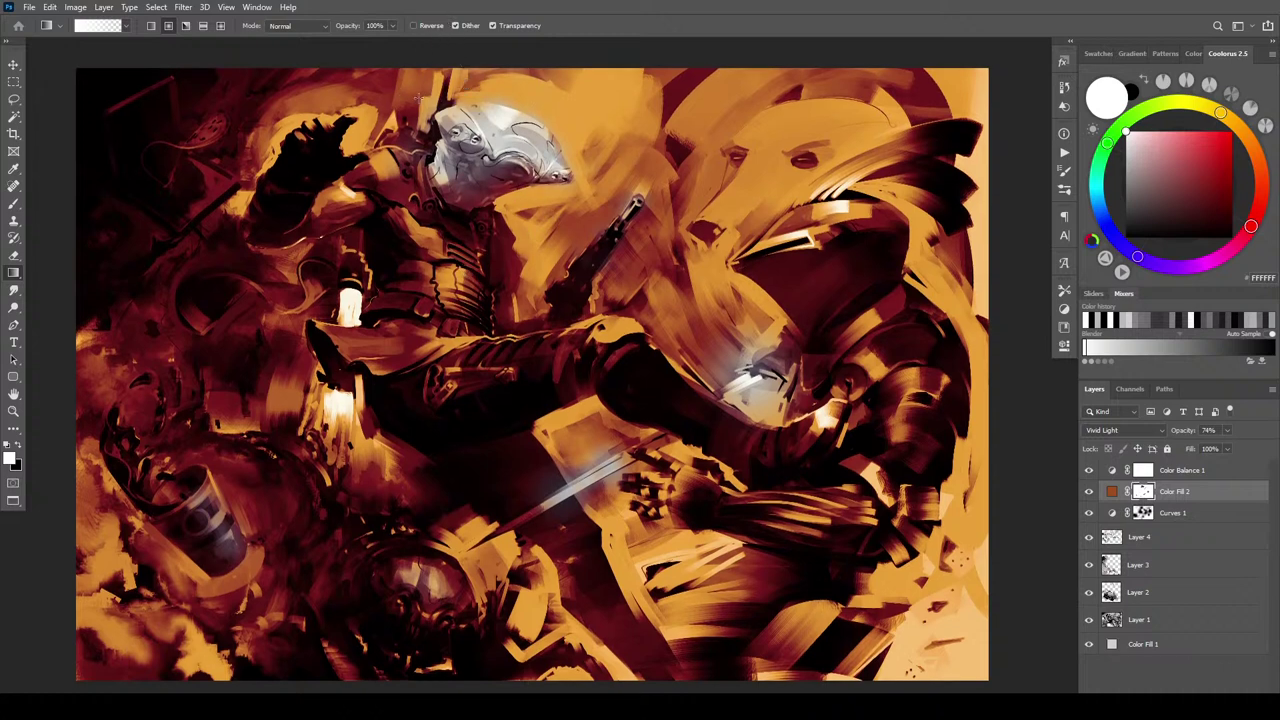
pyautogui.scroll(2, 452, 146)
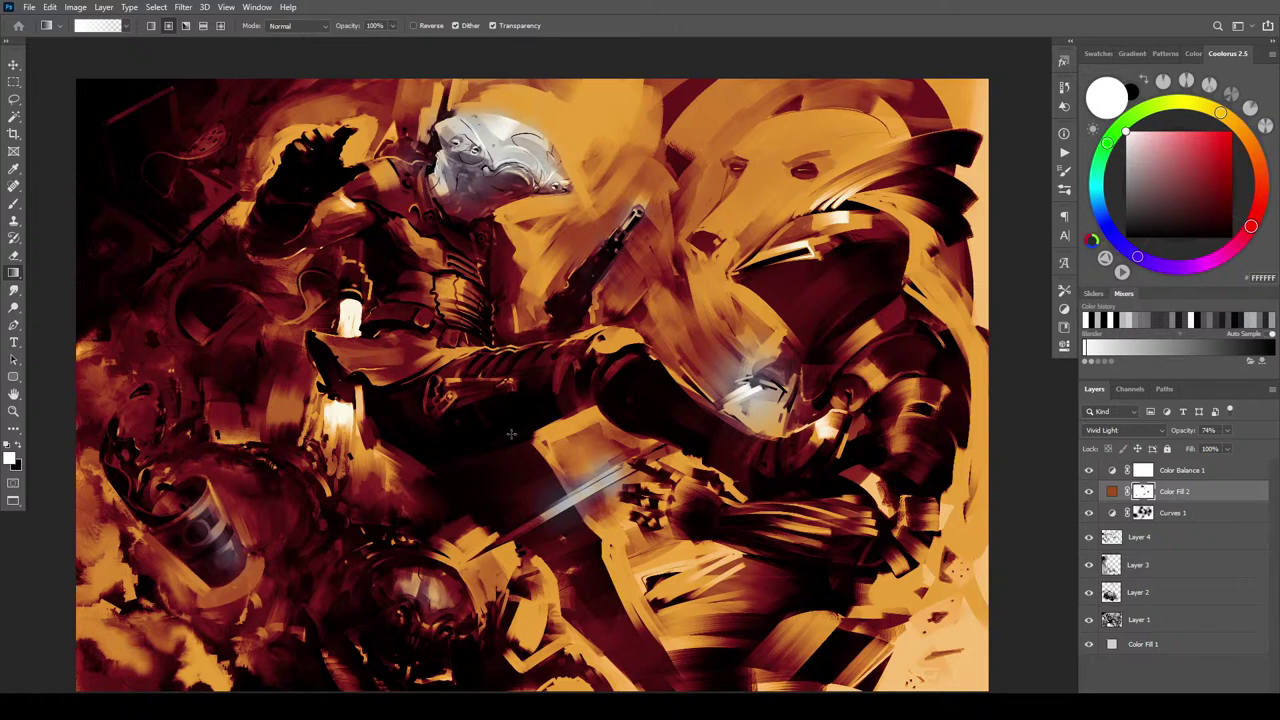
pyautogui.moveTo(466, 198); pyautogui.dragTo(468, 243)
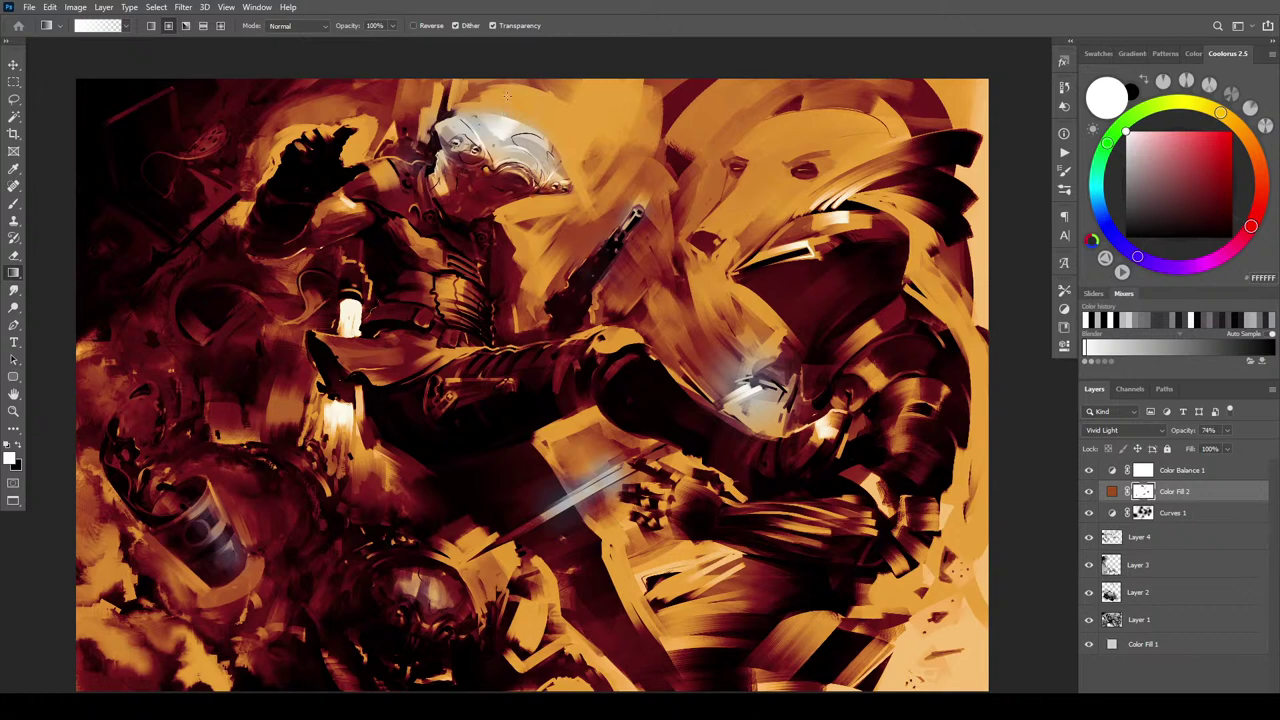
# Refine the tint mask along the top of the main helmet, alternating black gradients on its crown with white ones in the background
pyautogui.press('x')
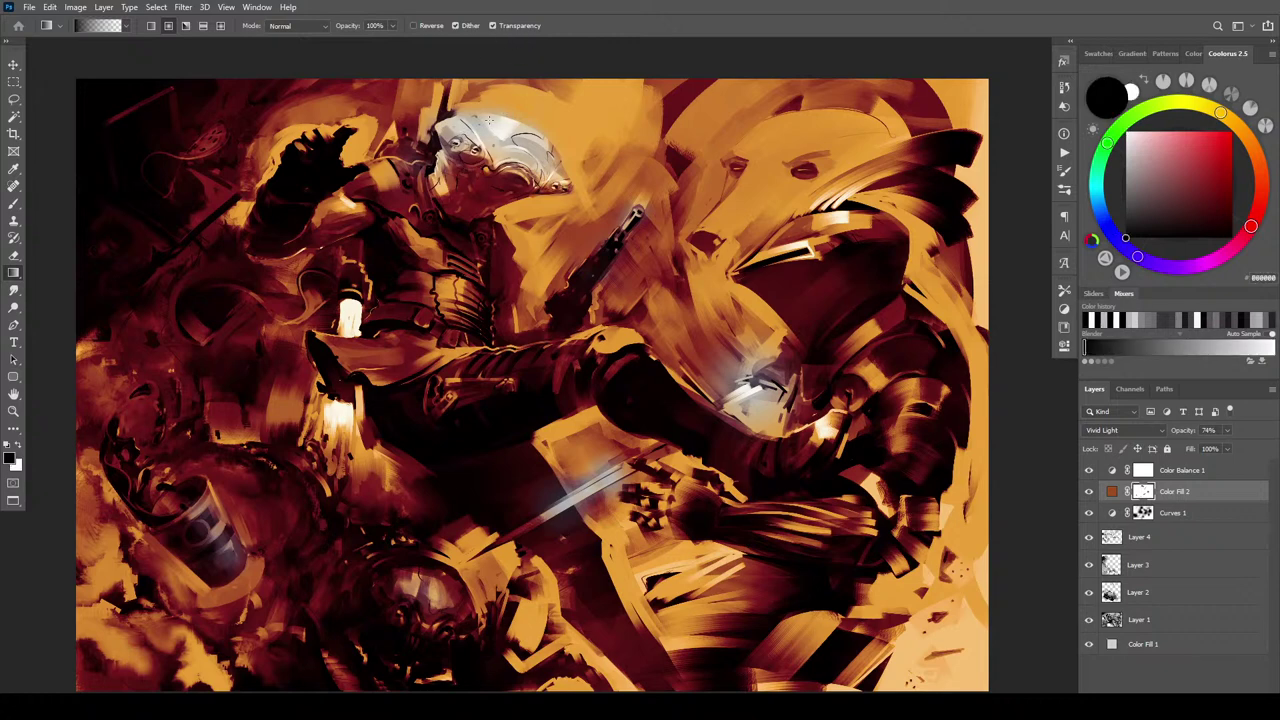
pyautogui.moveTo(489, 118); pyautogui.dragTo(525, 113)
pyautogui.press('x')
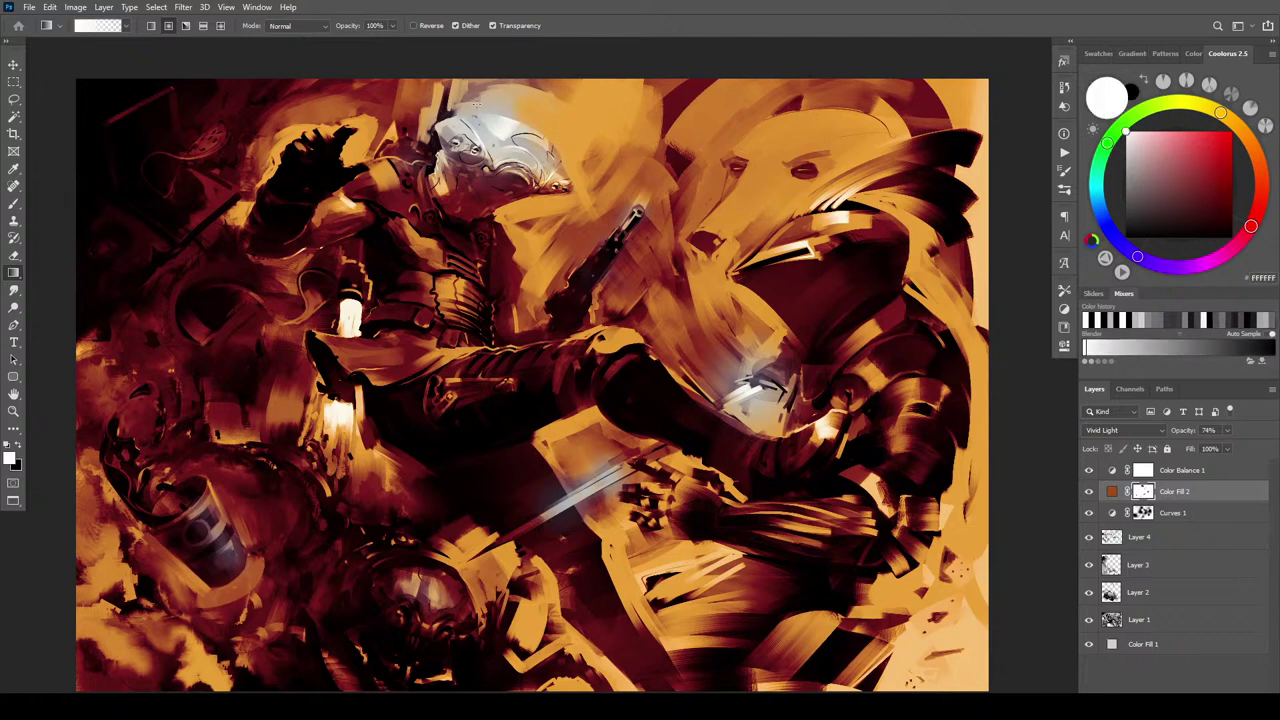
pyautogui.press('x')
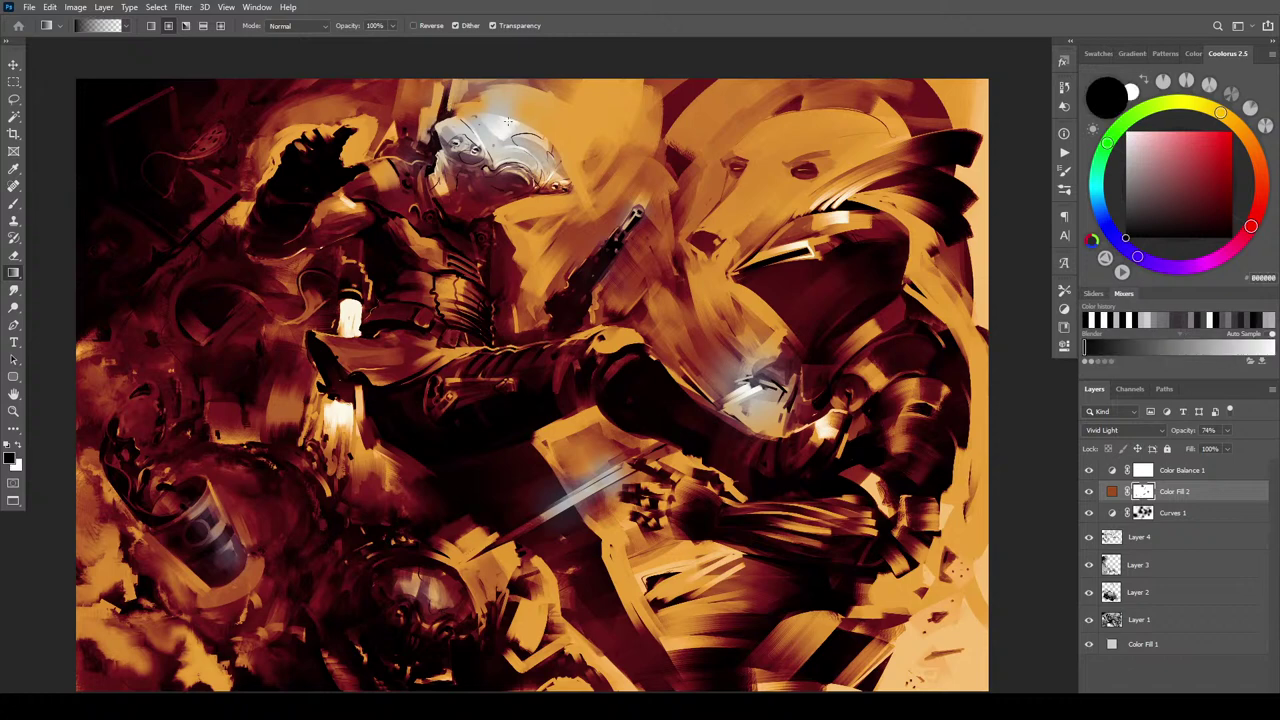
pyautogui.press('x')
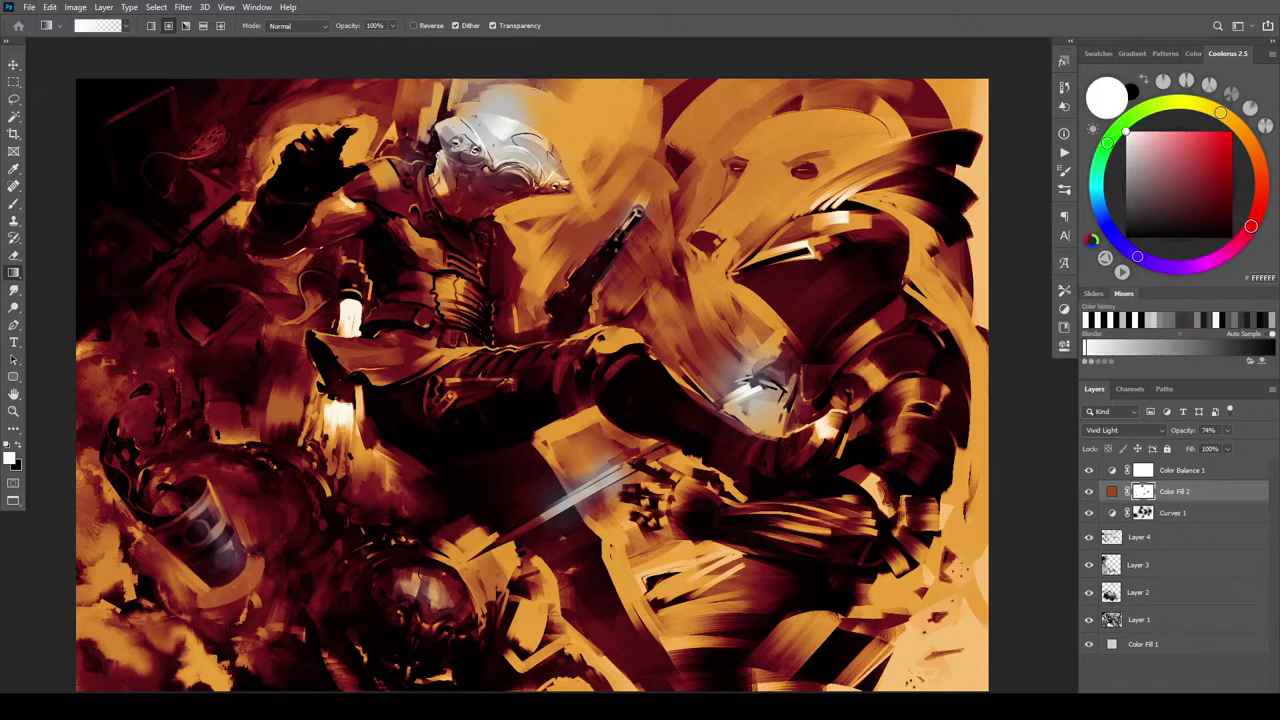
pyautogui.moveTo(484, 80); pyautogui.dragTo(490, 120)
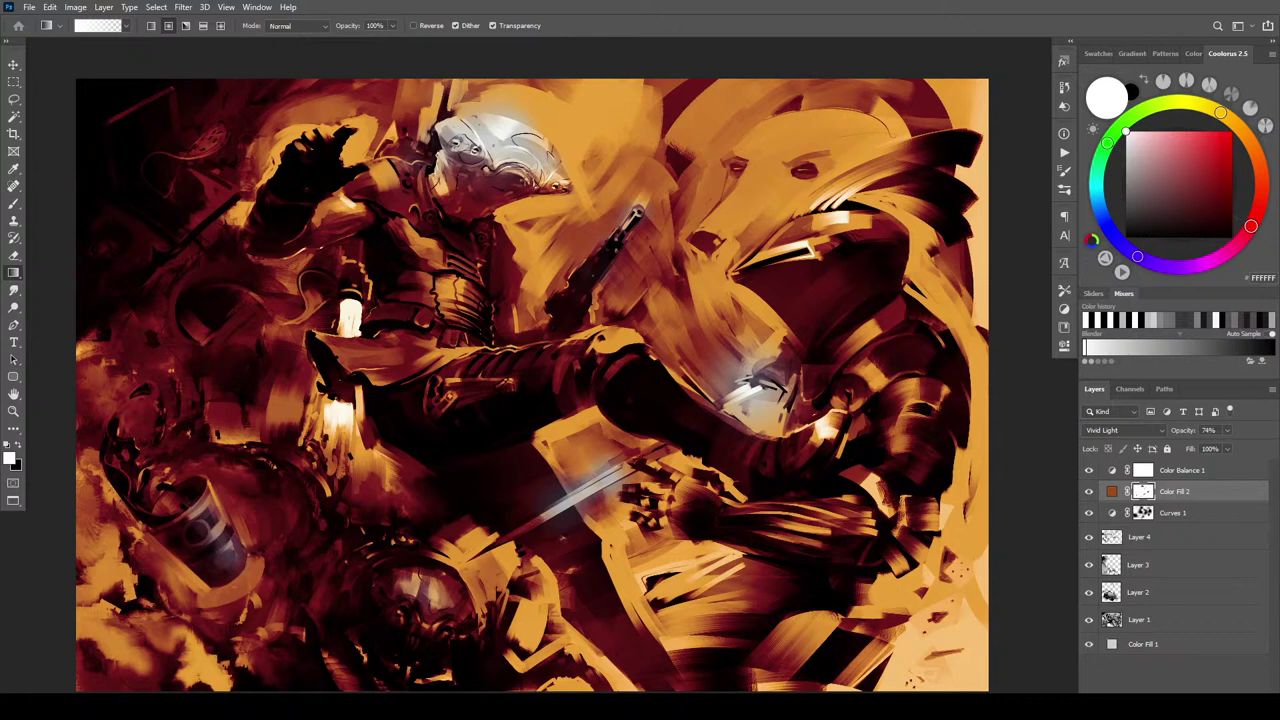
pyautogui.press('x')
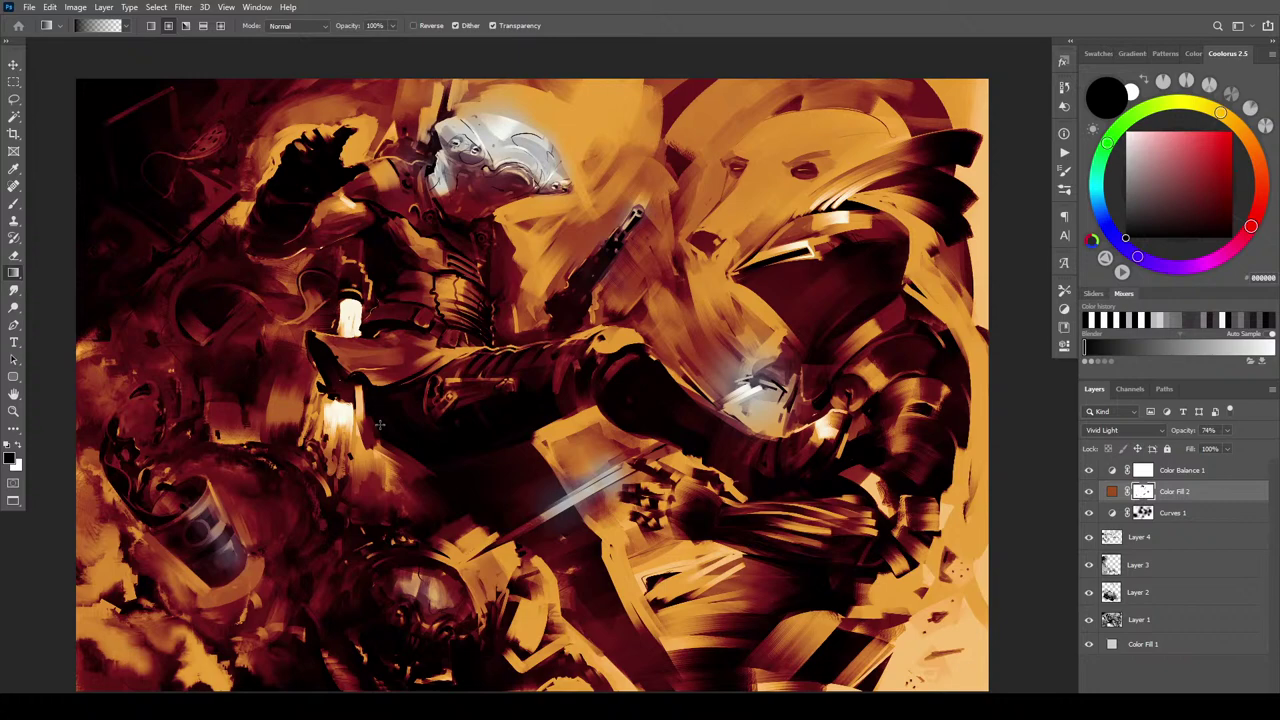
# Compare the painting with and without Color Fill 2, and set the layer's opacity to 80%
pyautogui.click(1089, 491)
pyautogui.click(1089, 491)
pyautogui.click(1228, 430)
pyautogui.moveTo(1228, 446); pyautogui.dragTo(1245, 448)
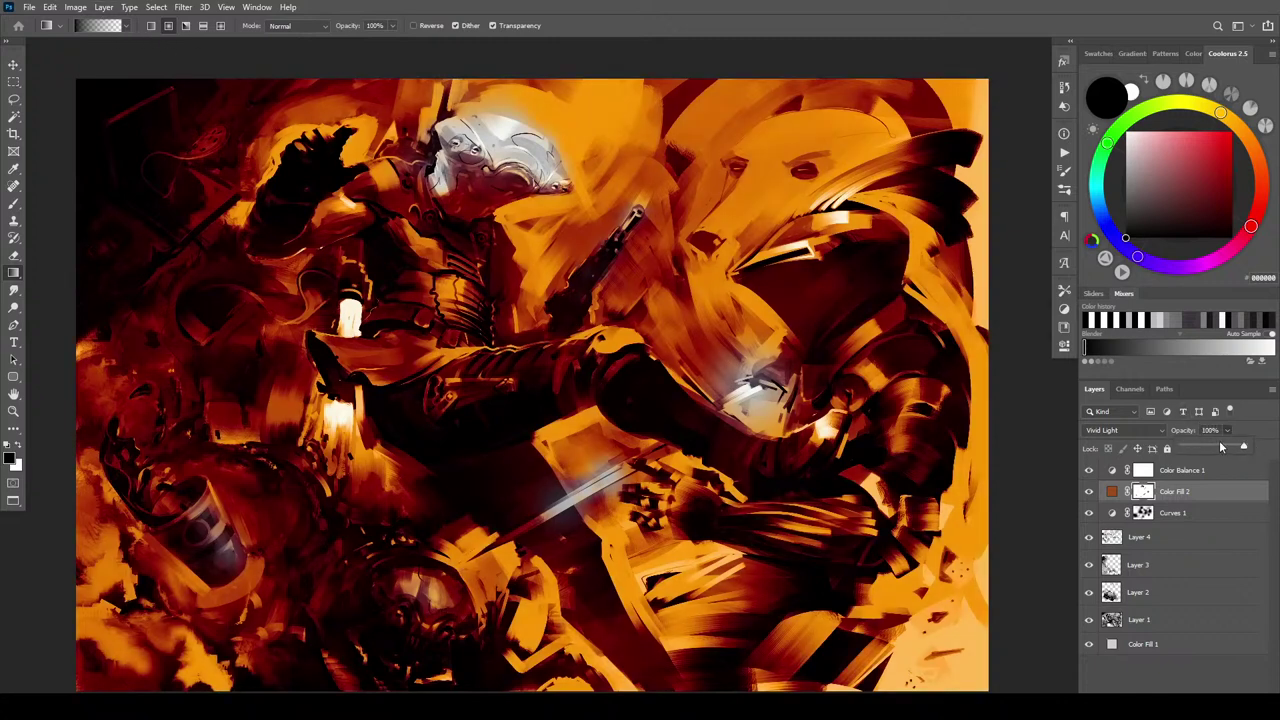
pyautogui.click(1222, 449)
pyautogui.moveTo(1220, 449)
pyautogui.mouseDown()
pyautogui.moveTo(1207, 449)
pyautogui.moveTo(1255, 446)
pyautogui.moveTo(1232, 446)
pyautogui.mouseUp()
# Raise the black output level of the Color Fill 2 mask to 79 with Levels, and increase the layer's opacity slightly
pyautogui.click(75, 7)
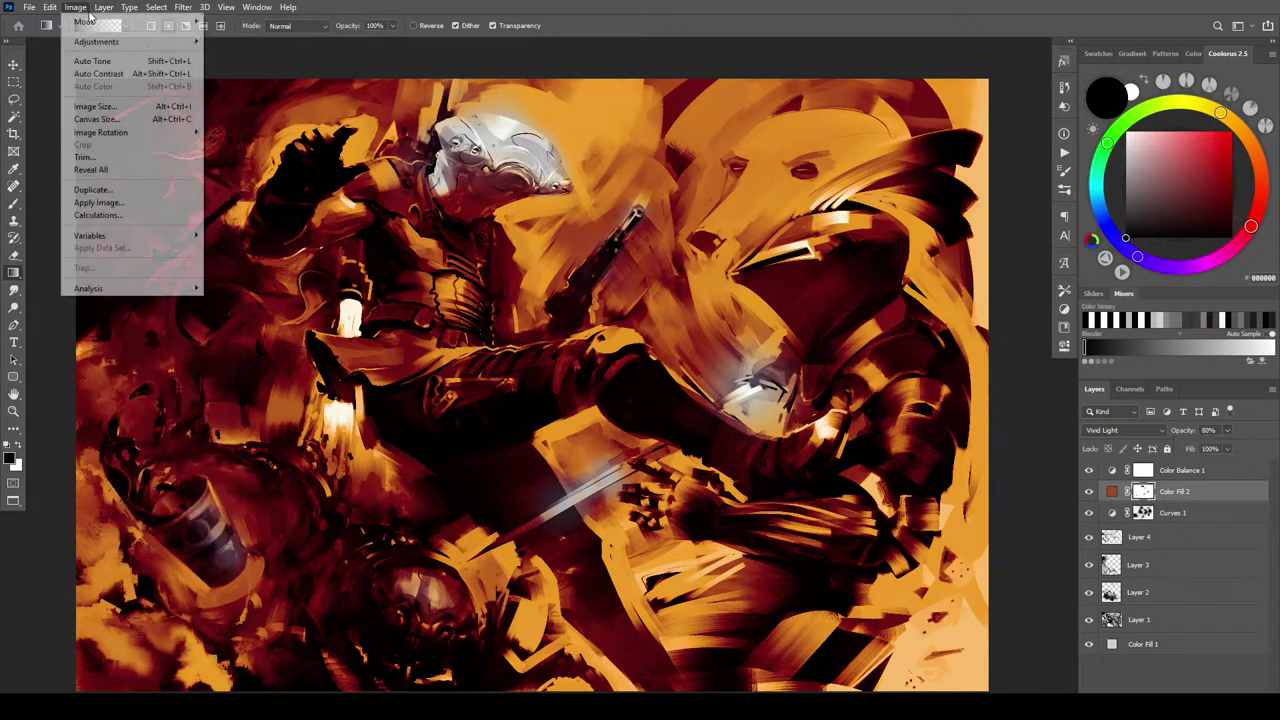
pyautogui.moveTo(96, 42)
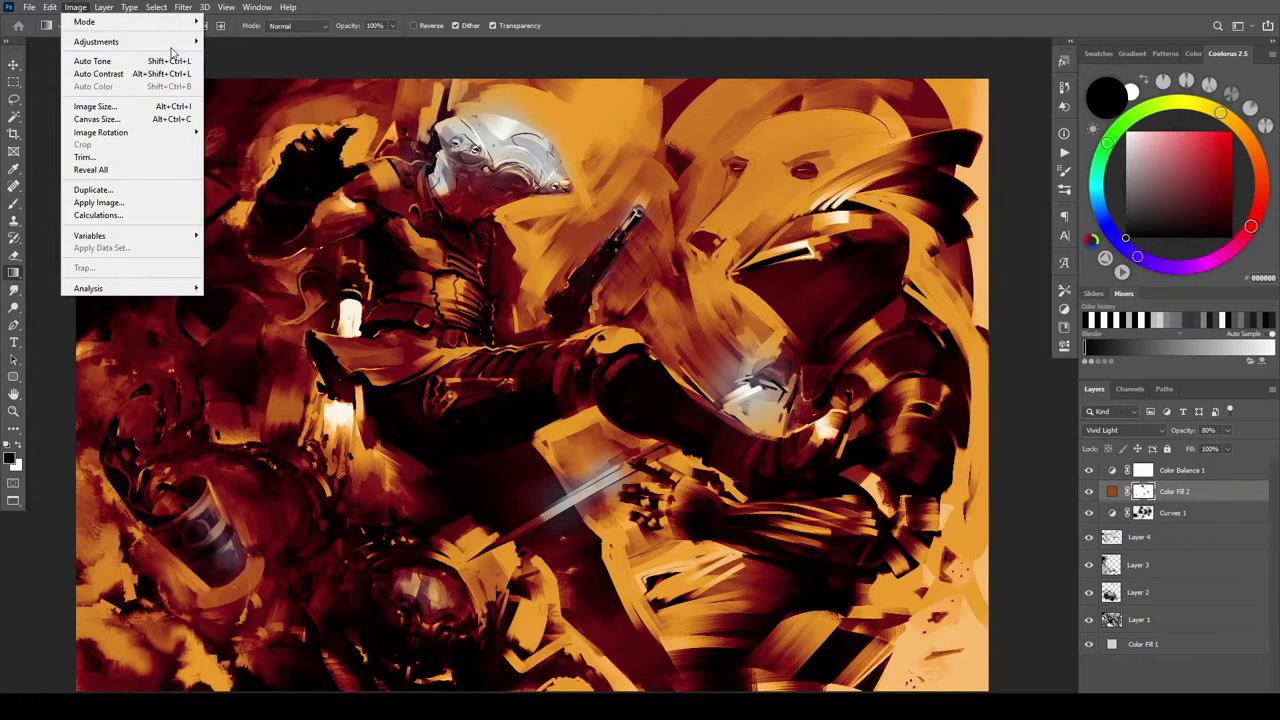
pyautogui.moveTo(176, 47)
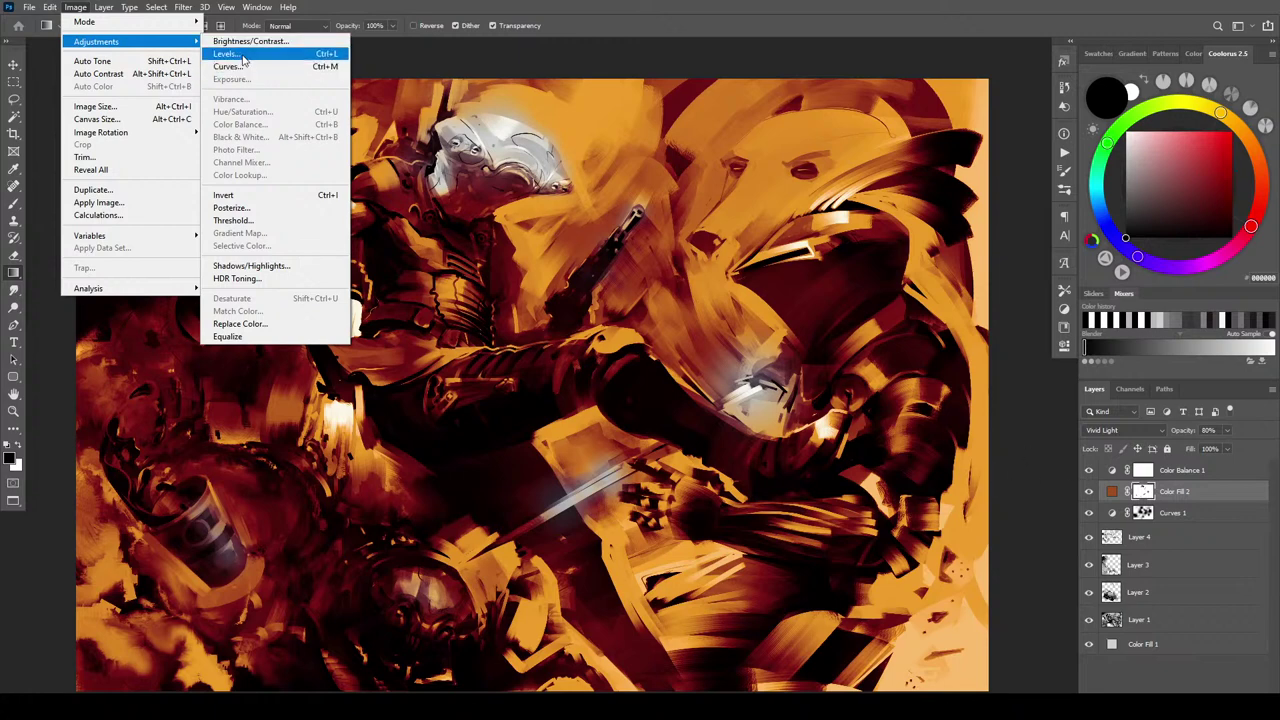
pyautogui.click(228, 54)
pyautogui.moveTo(867, 523)
pyautogui.mouseDown()
pyautogui.moveTo(975, 515)
pyautogui.moveTo(869, 522)
pyautogui.mouseUp()
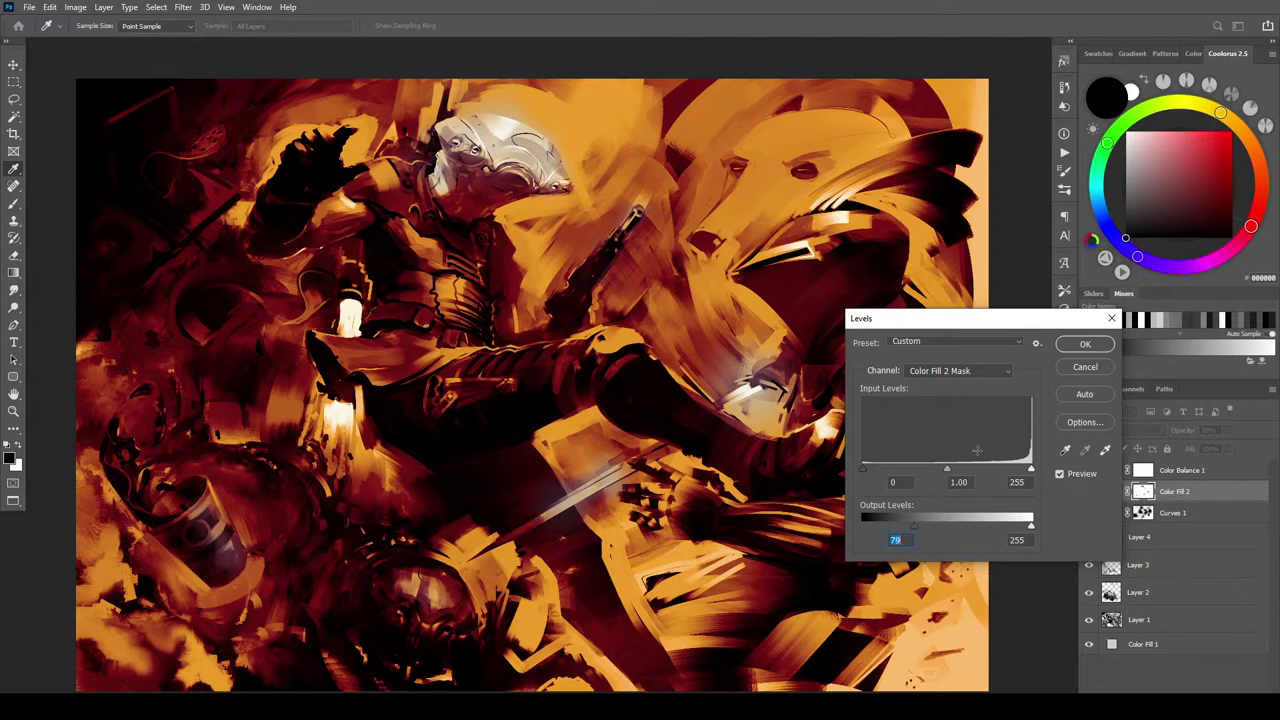
pyautogui.click(1084, 344)
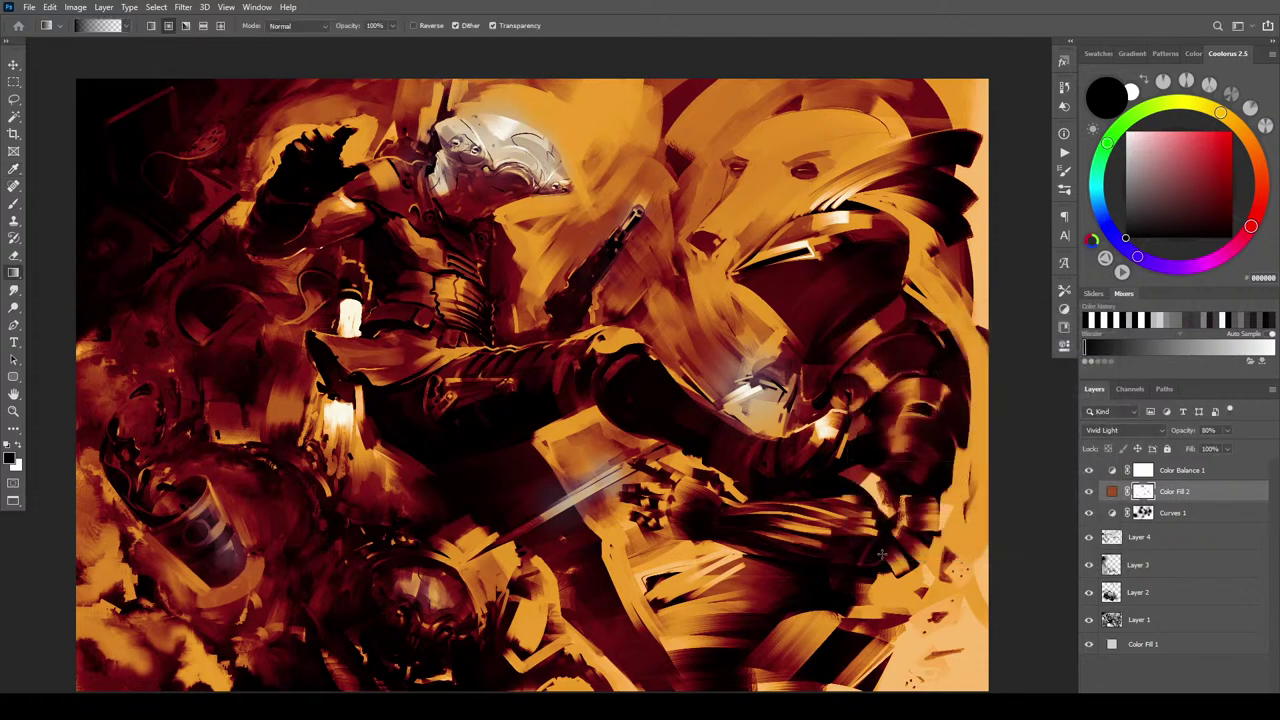
pyautogui.moveTo(1227, 430); pyautogui.dragTo(1229, 450)
pyautogui.moveTo(1229, 450); pyautogui.dragTo(1231, 451)
# Add a Color Balance adjustment layer above Color Balance 1 and set its midtones to cyan-red -54, magenta-green -20 and yellow-blue -23
pyautogui.click(1202, 470)
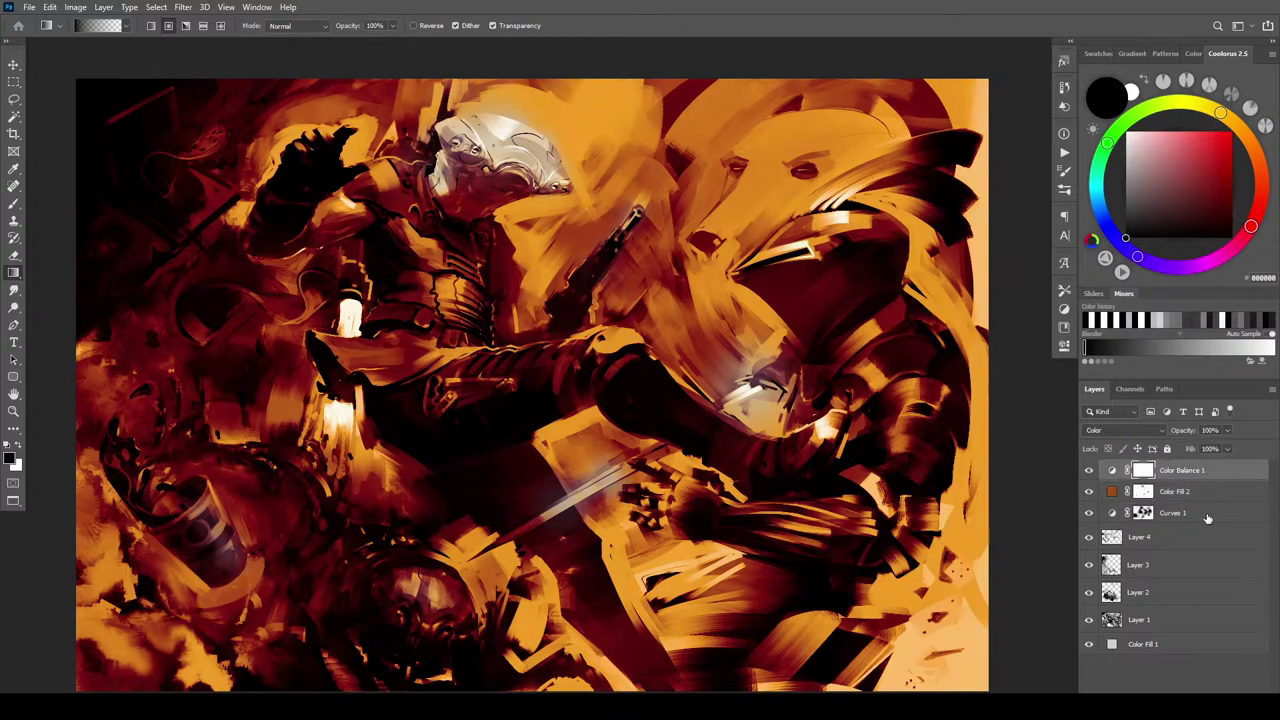
pyautogui.click(1175, 704)
pyautogui.click(1207, 589)
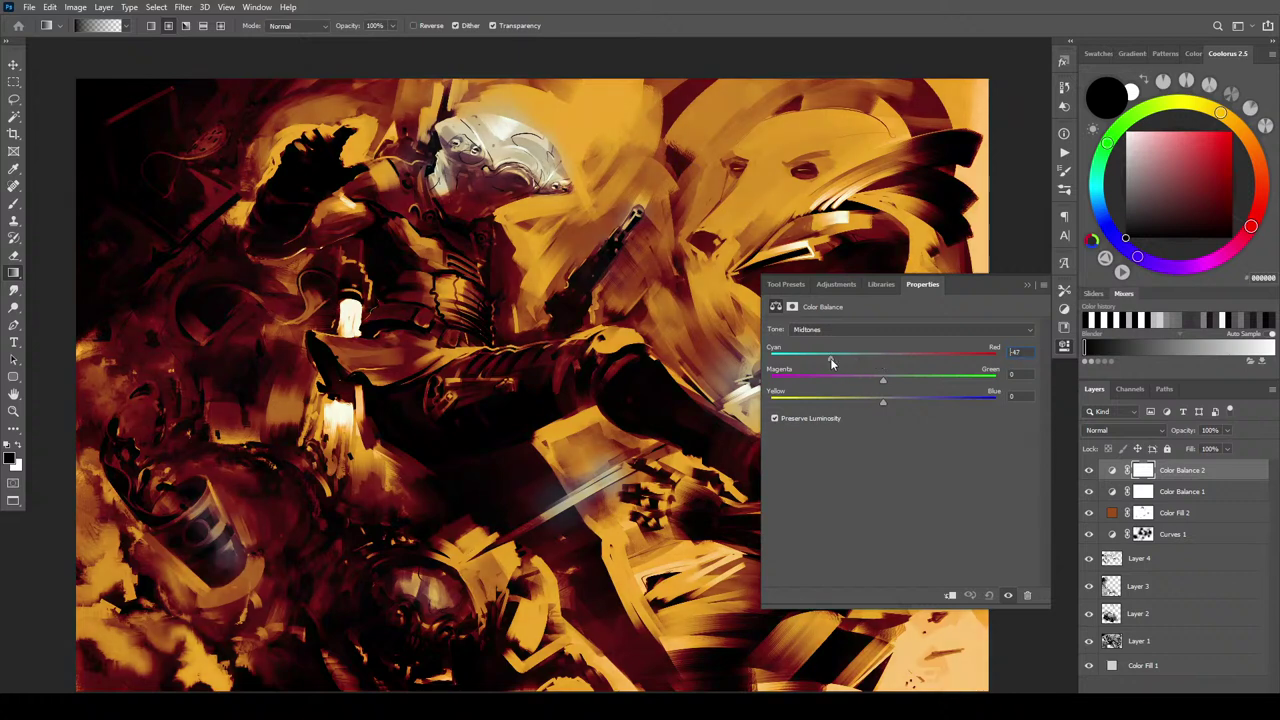
pyautogui.moveTo(831, 363); pyautogui.dragTo(875, 405)
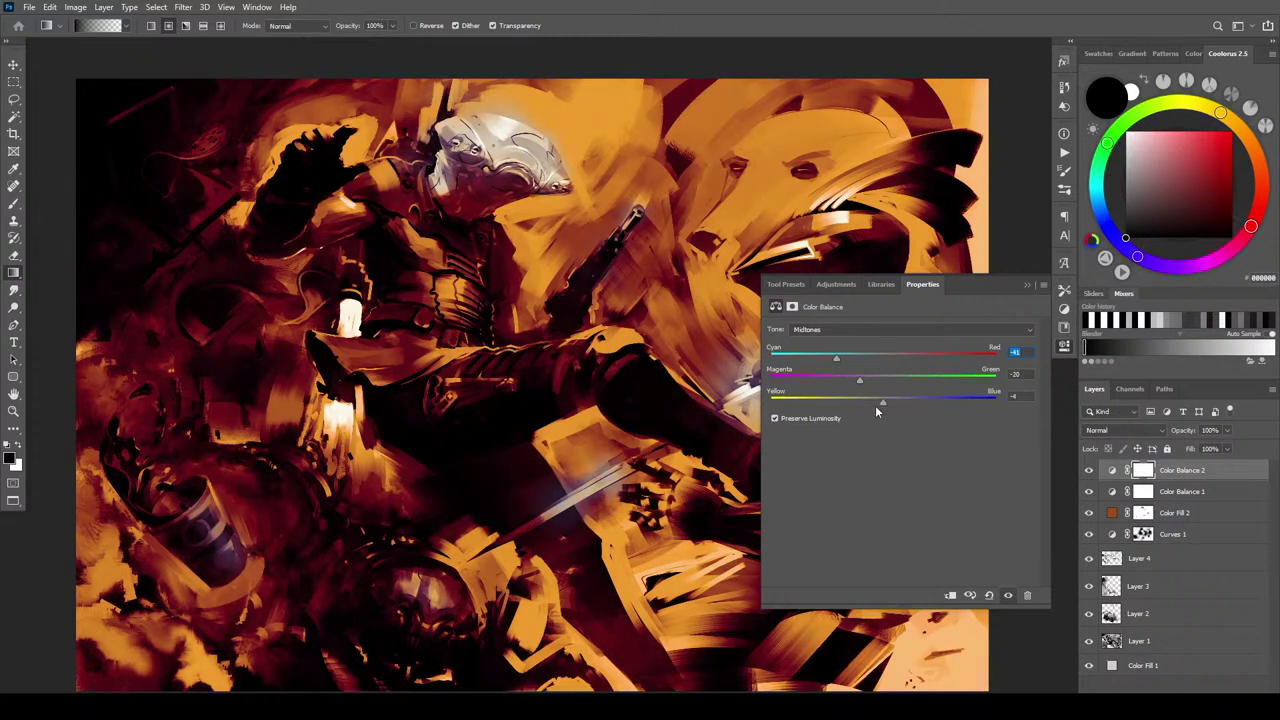
pyautogui.moveTo(826, 352); pyautogui.dragTo(823, 360)
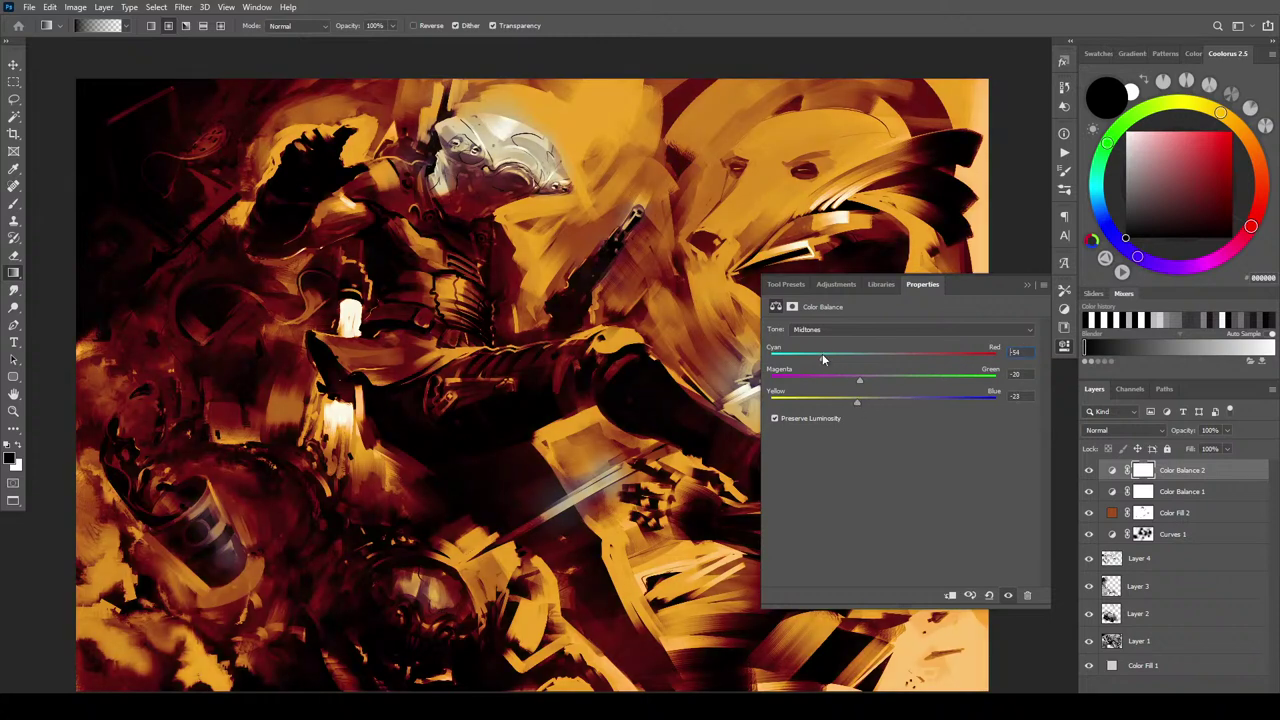
# Set the Color Balance 2 shadows to cyan-red +9, magenta-green -10 and yellow-blue +1
pyautogui.click(840, 330)
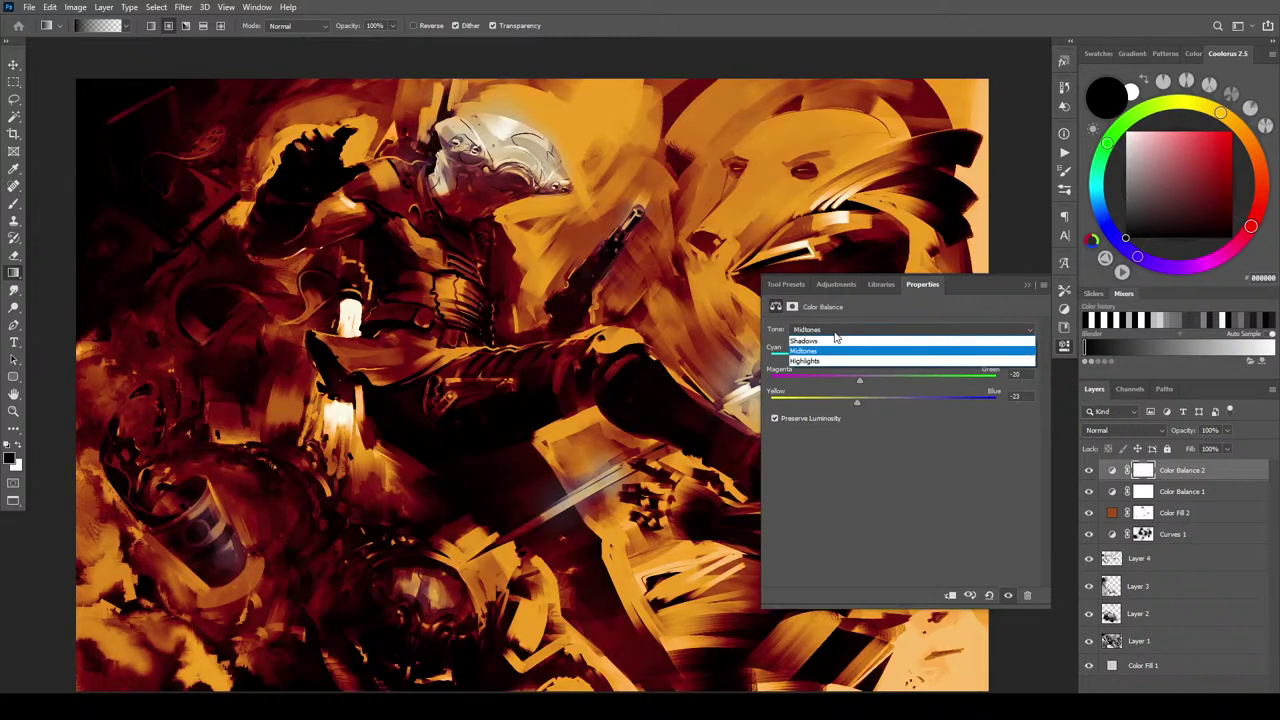
pyautogui.click(838, 341)
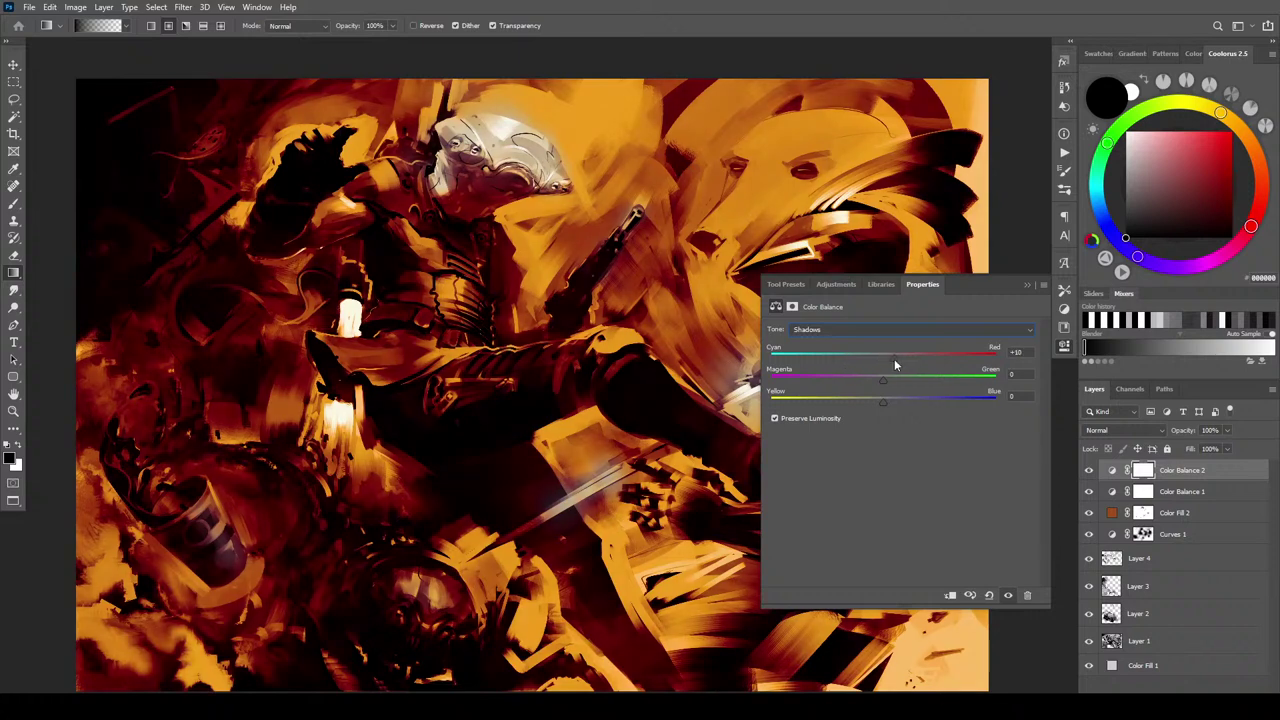
pyautogui.moveTo(883, 376); pyautogui.dragTo(901, 406)
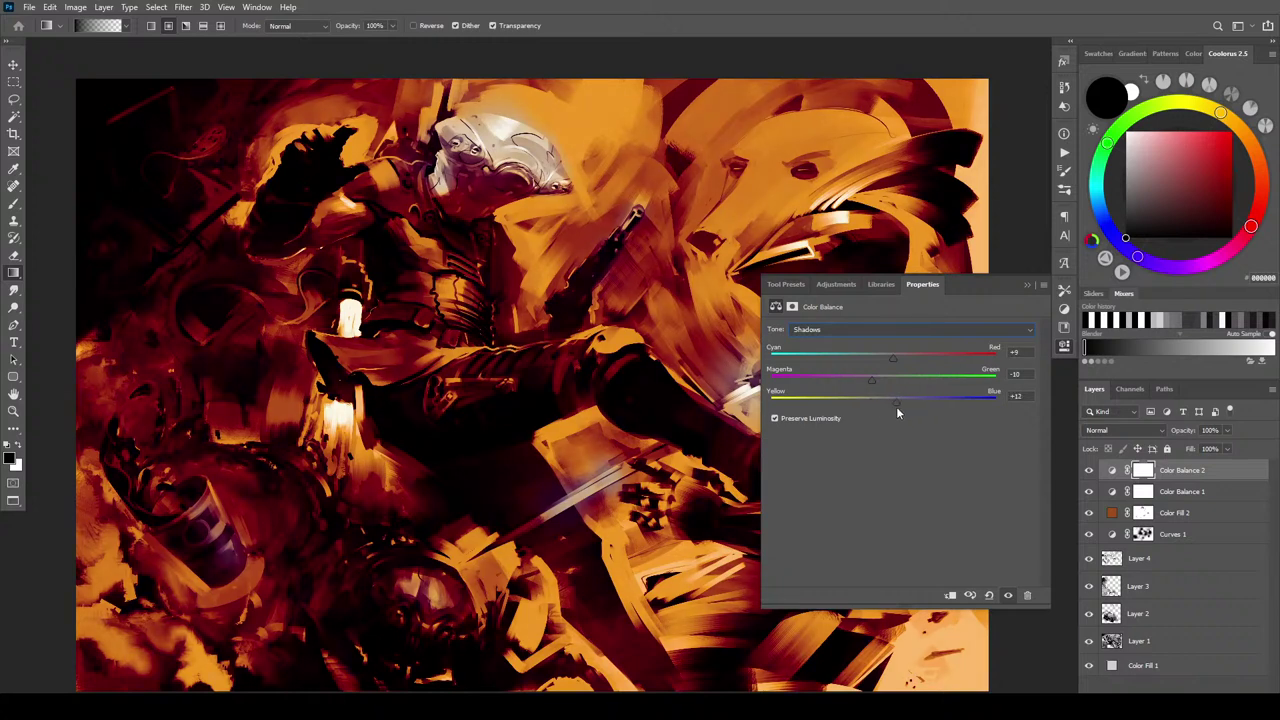
pyautogui.click(884, 405)
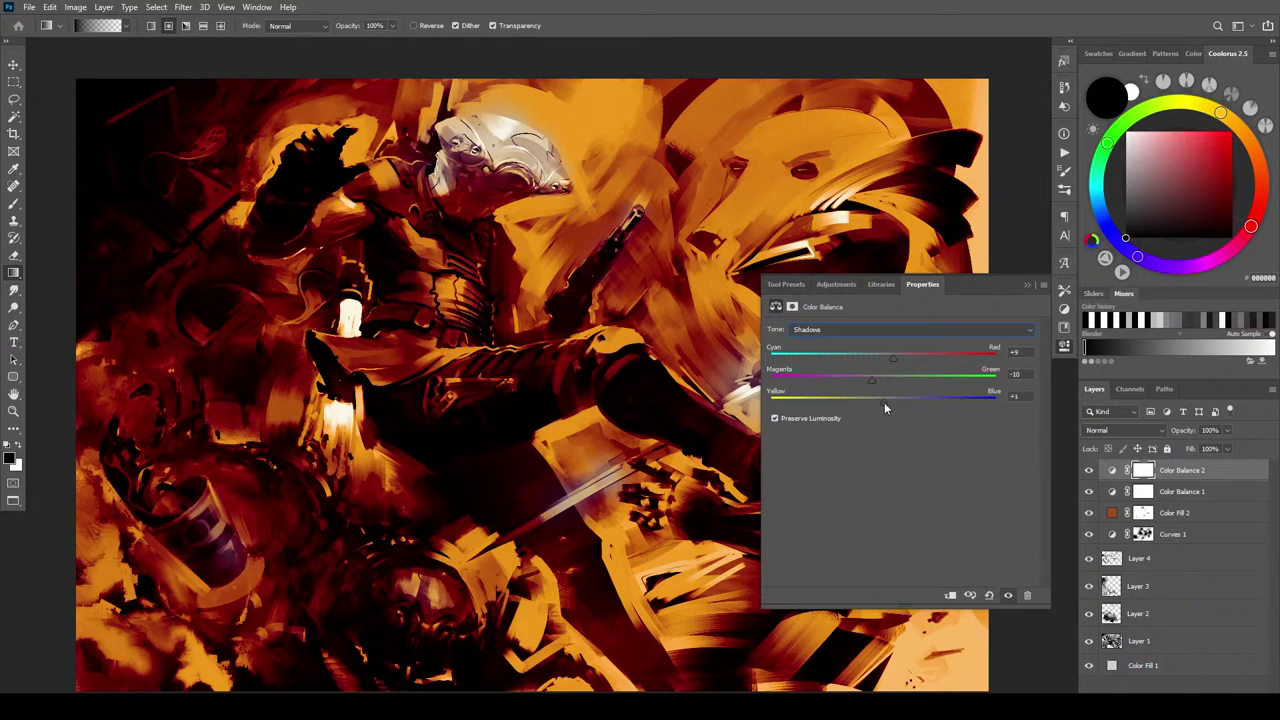
# Shift the Color Balance 2 highlights to -12 towards cyan, and adjust their magenta-green and yellow-blue balance
pyautogui.click(808, 329)
pyautogui.click(806, 361)
pyautogui.moveTo(883, 360); pyautogui.dragTo(890, 387)
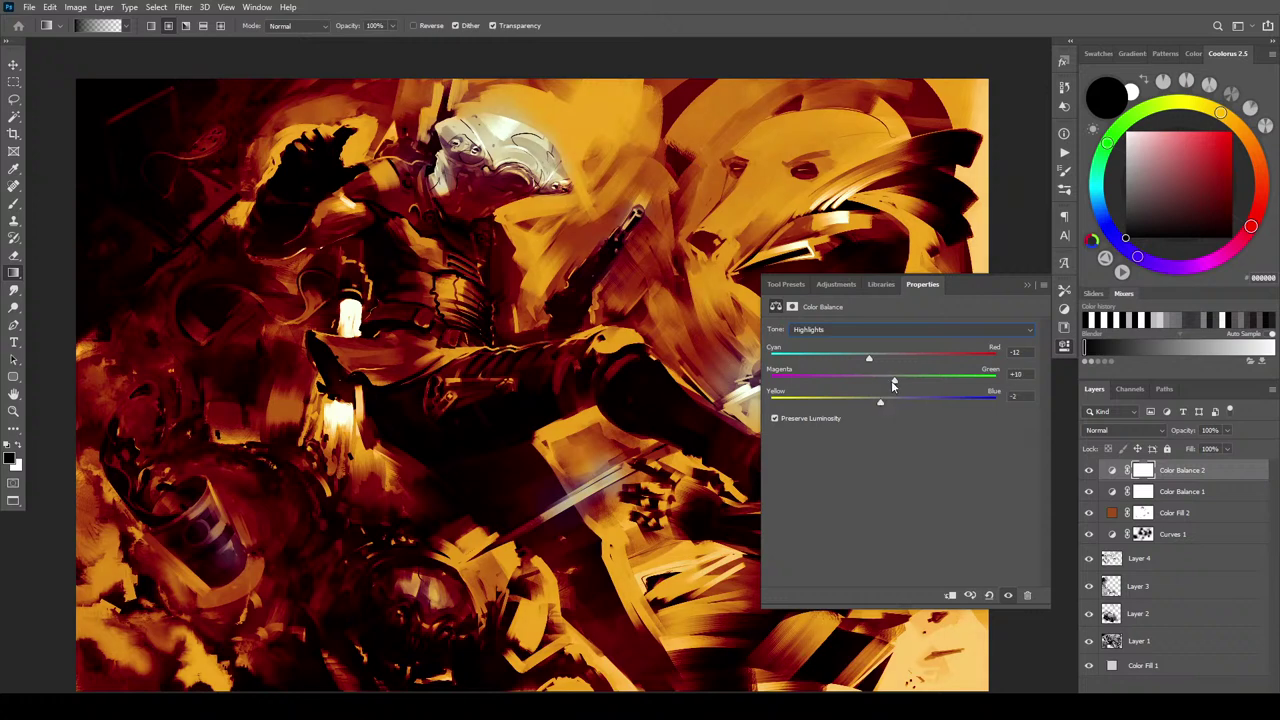
pyautogui.moveTo(864, 405); pyautogui.dragTo(888, 381)
pyautogui.click(1027, 285)
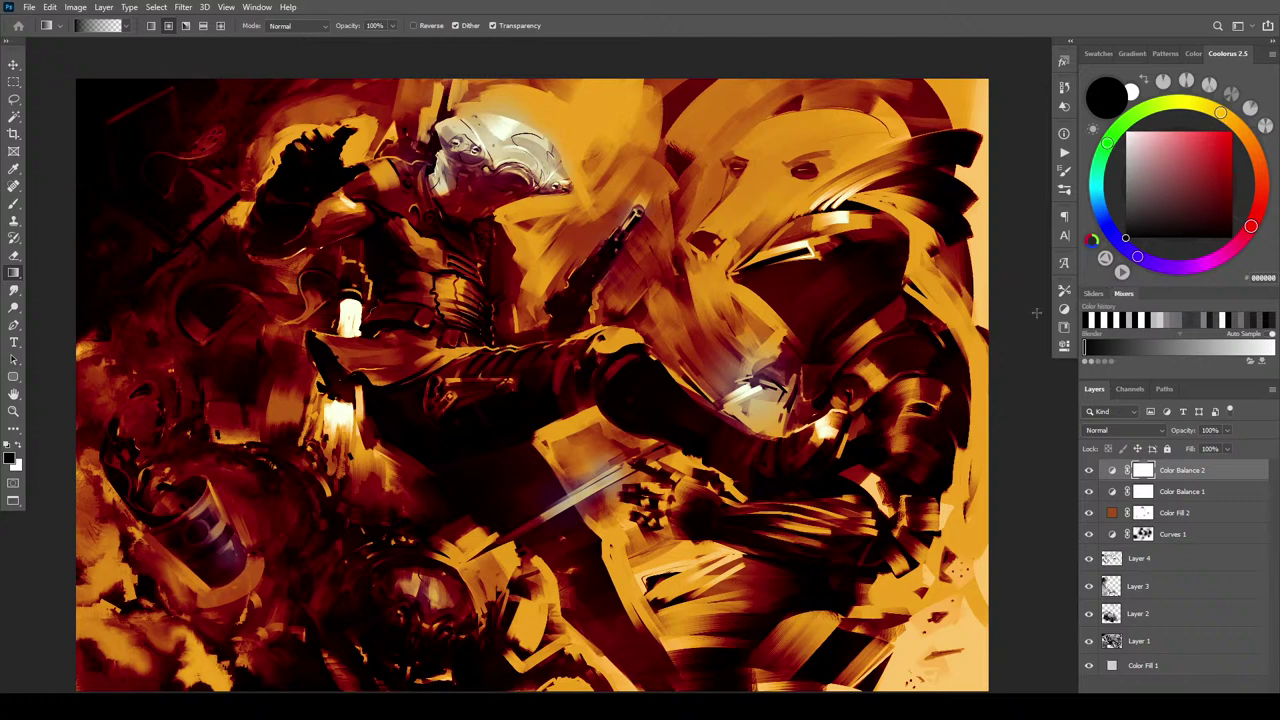
# Compare the painting with and without Color Balance 2 and Color Fill 2, and set Color Fill 2's opacity to 100%
pyautogui.click(1089, 472)
pyautogui.click(1089, 472)
pyautogui.click(1089, 512)
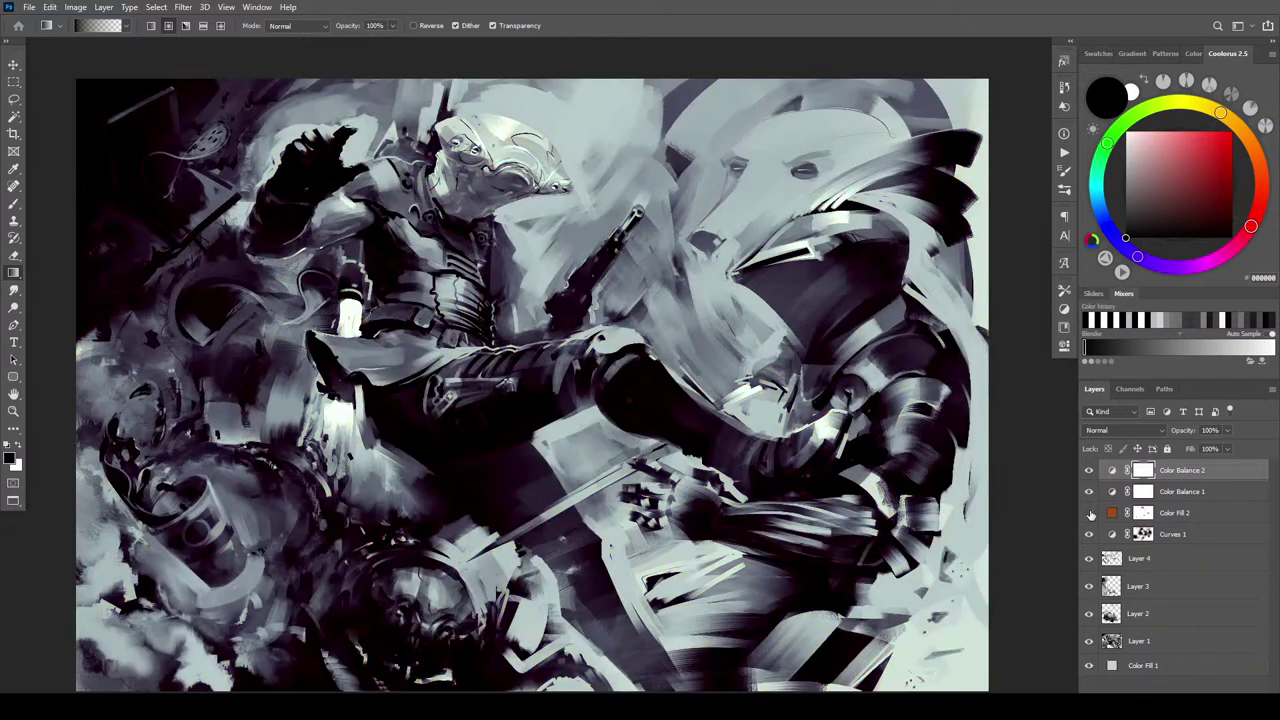
pyautogui.click(1089, 512)
pyautogui.click(1185, 512)
pyautogui.click(1228, 430)
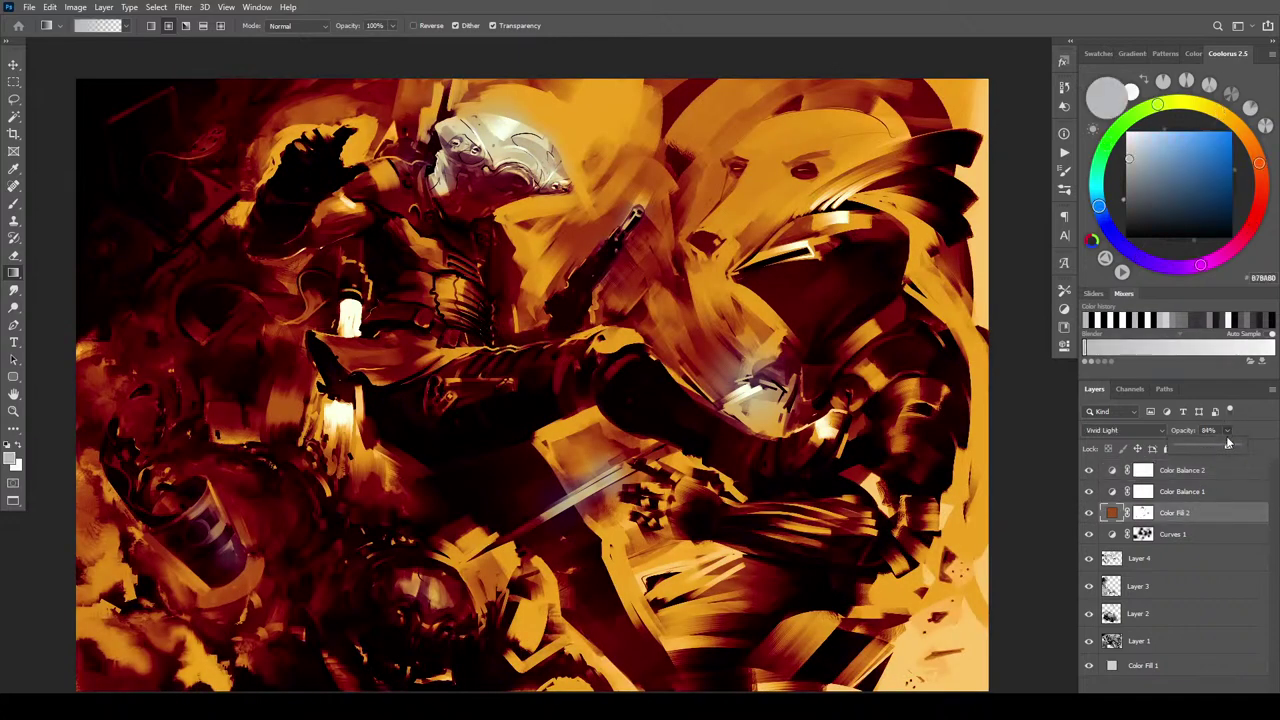
pyautogui.moveTo(1225, 452); pyautogui.dragTo(1240, 449)
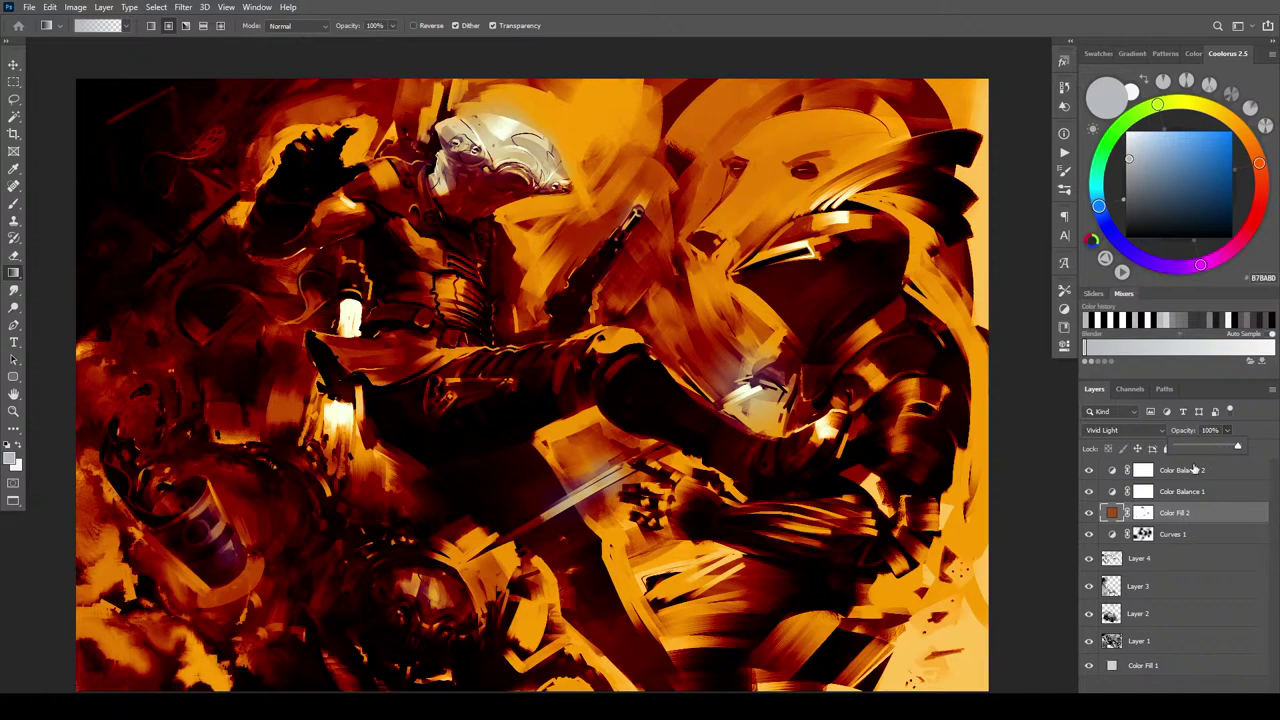
# Put Color Fill 2 in its own group, try the Color blend mode on the group, and return it to Pass Through
pyautogui.hotkey('ctrl', 'g')
pyautogui.click(1128, 430)
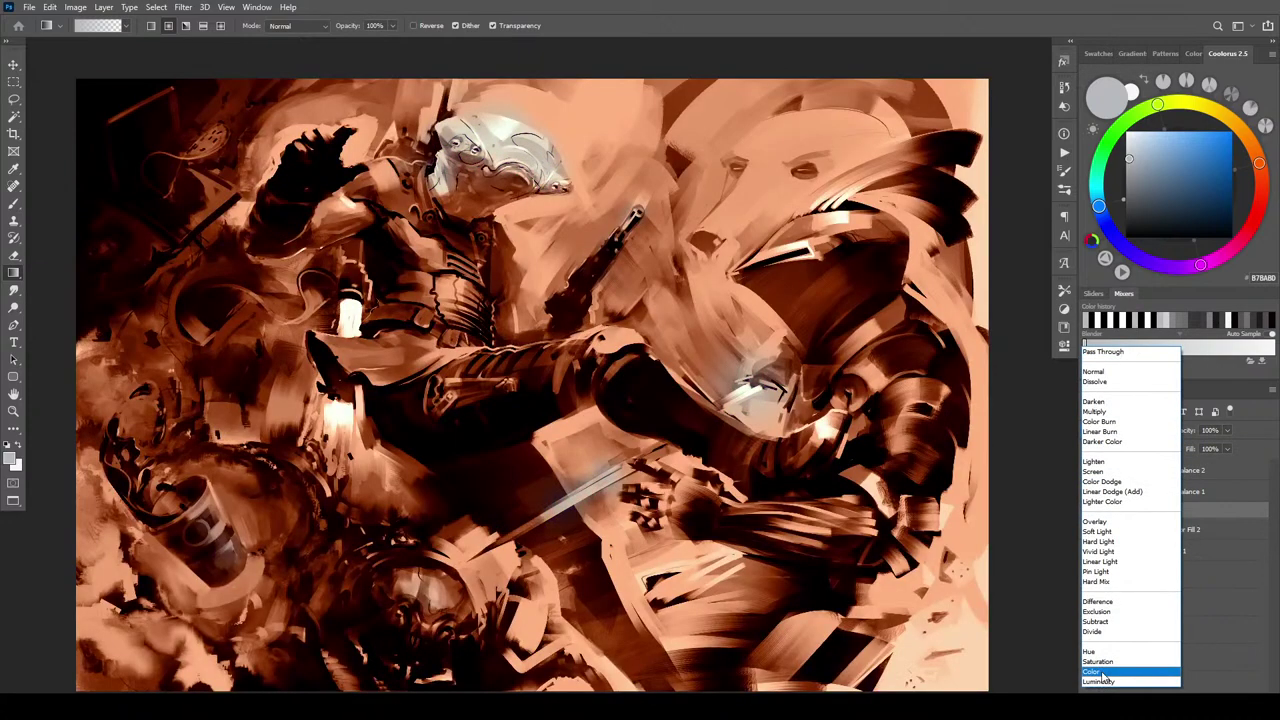
pyautogui.click(1106, 676)
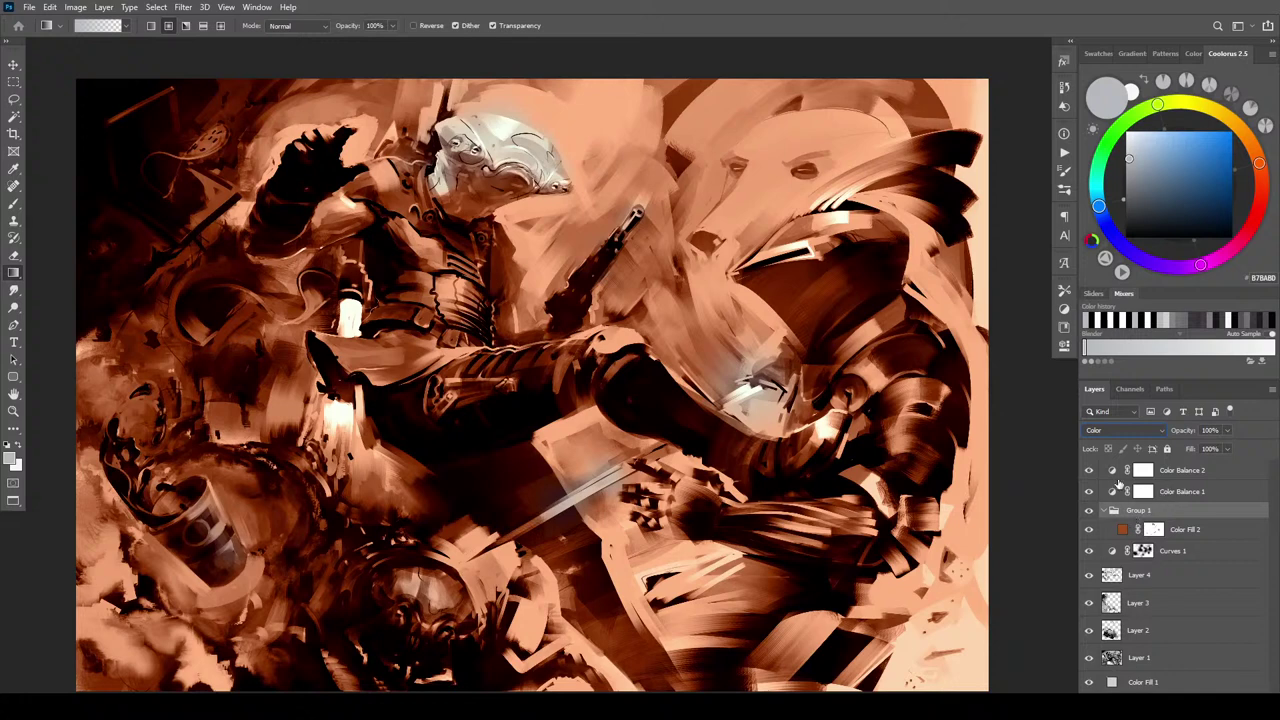
pyautogui.click(1199, 531)
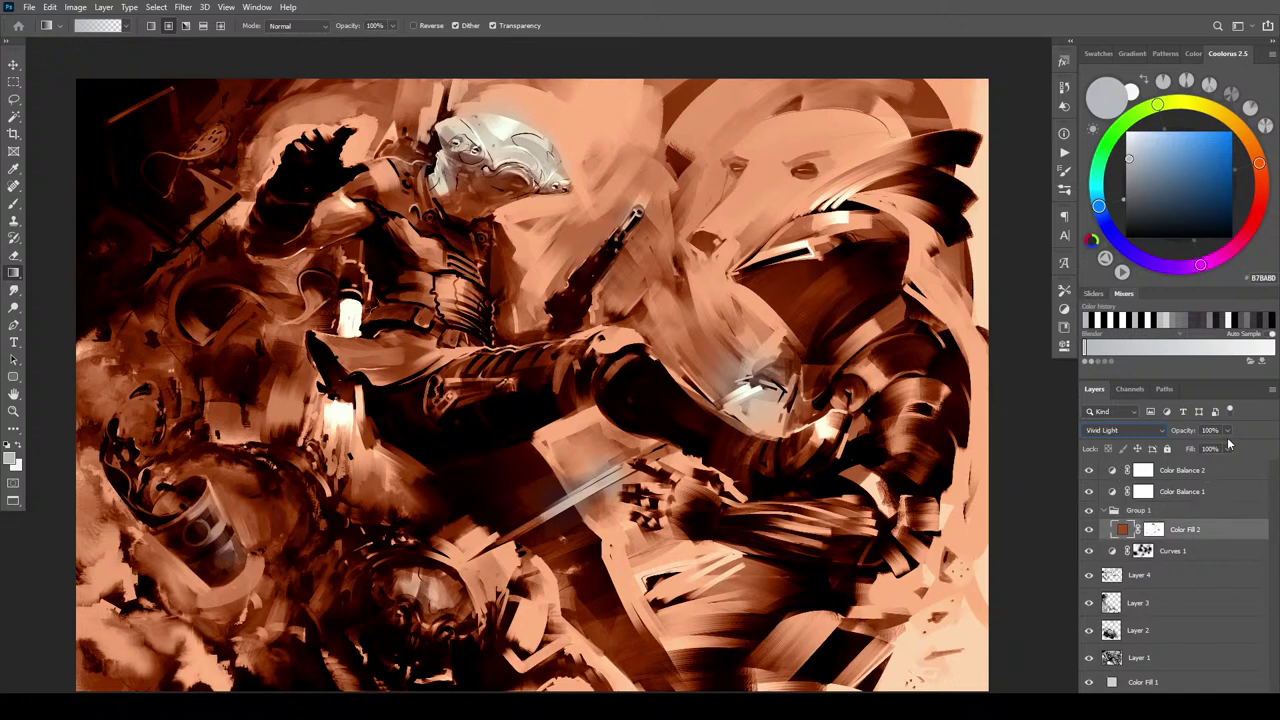
pyautogui.click(1227, 430)
pyautogui.moveTo(1228, 447)
pyautogui.mouseDown()
pyautogui.moveTo(1204, 445)
pyautogui.moveTo(1235, 447)
pyautogui.mouseUp()
pyautogui.click(1165, 509)
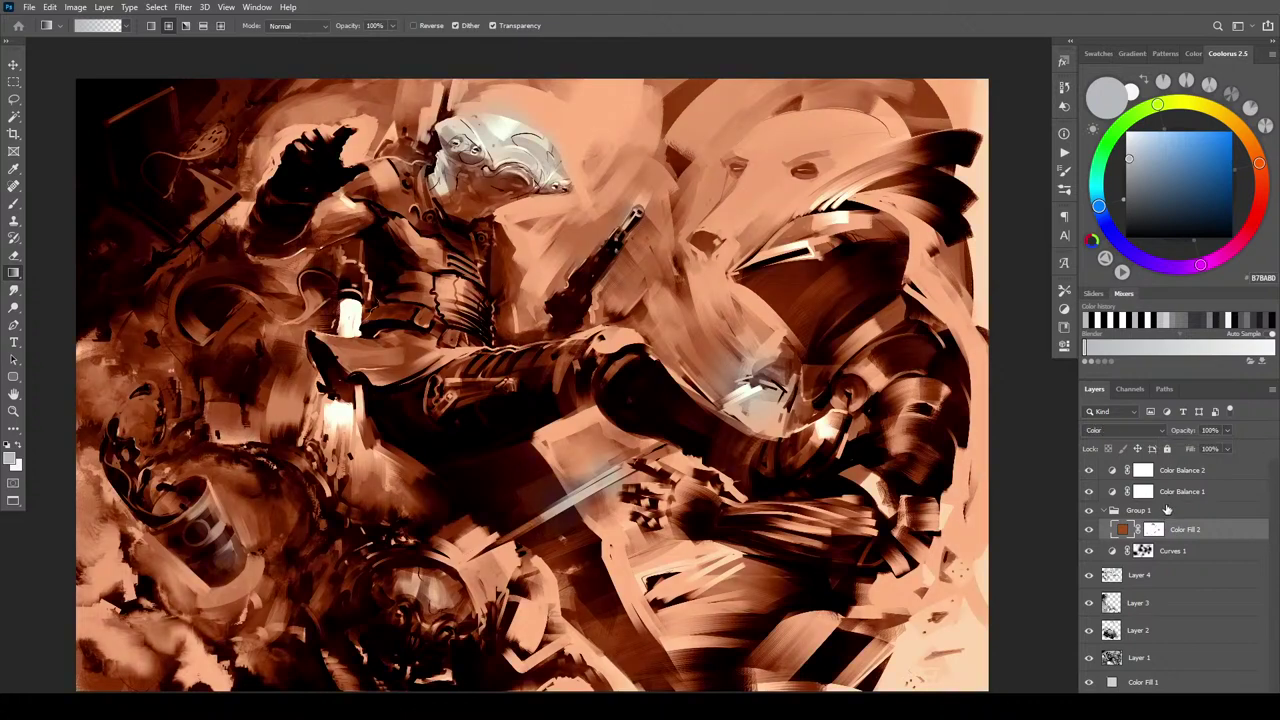
pyautogui.click(1110, 431)
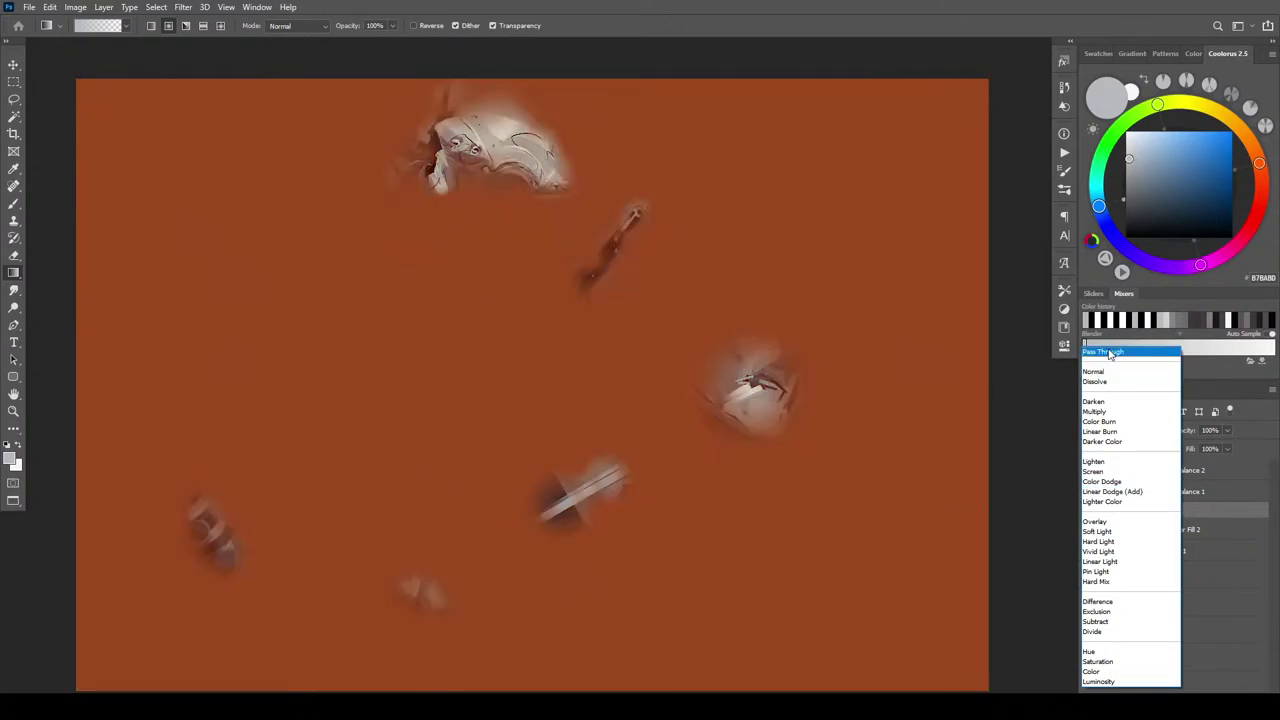
pyautogui.click(1112, 352)
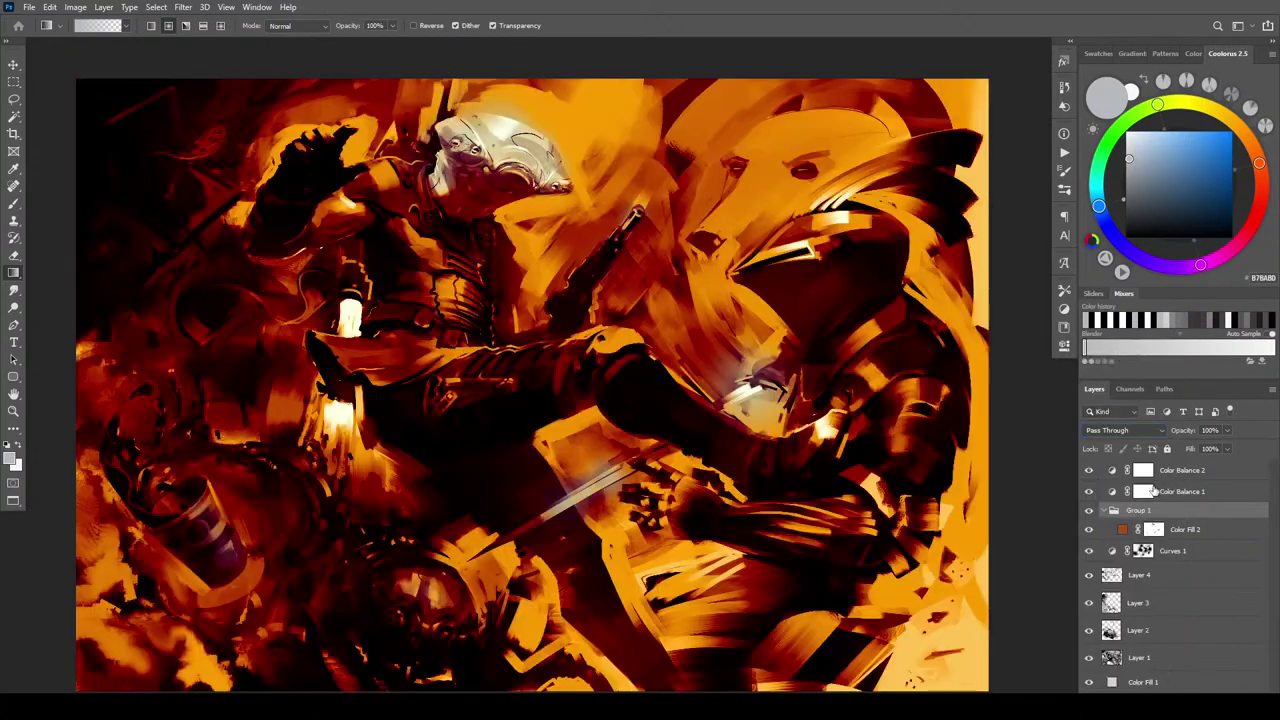
# Try different opacities on Color Fill 2 inside the group and settle on 68%
pyautogui.click(1137, 533)
pyautogui.moveTo(1227, 444)
pyautogui.mouseDown()
pyautogui.moveTo(1206, 446)
pyautogui.moveTo(1217, 448)
pyautogui.mouseUp()
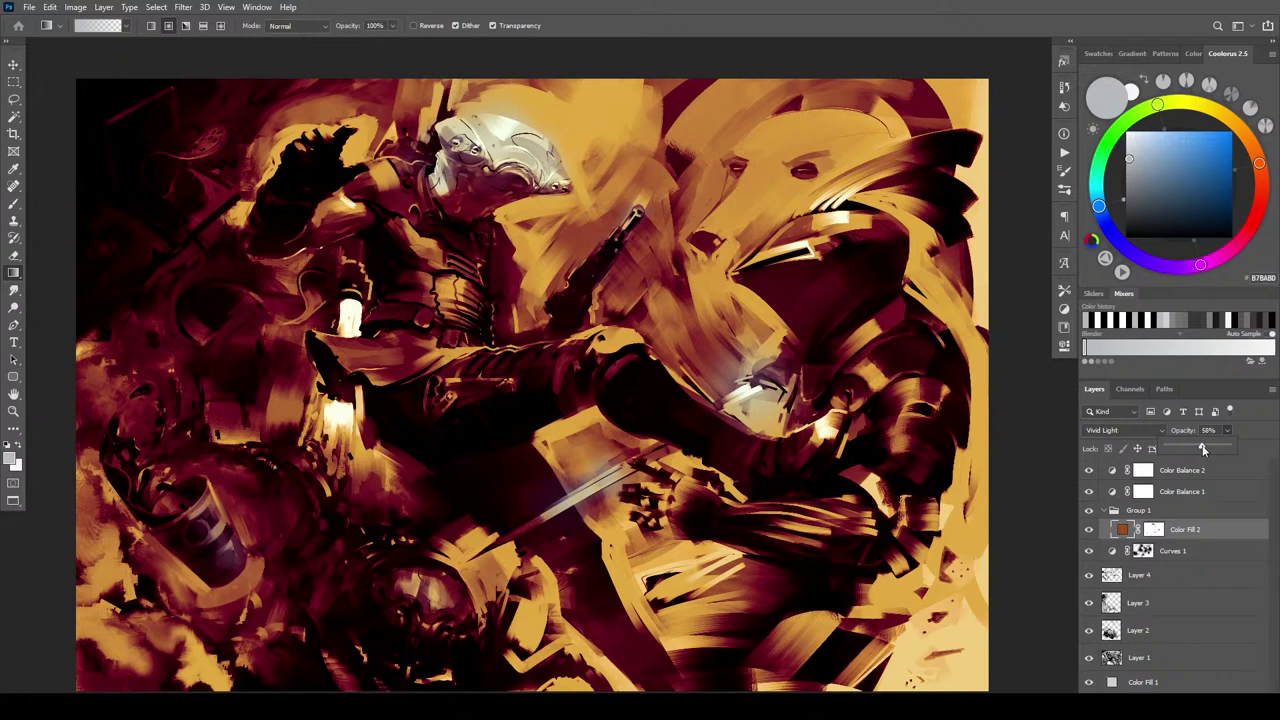
pyautogui.click(1217, 448)
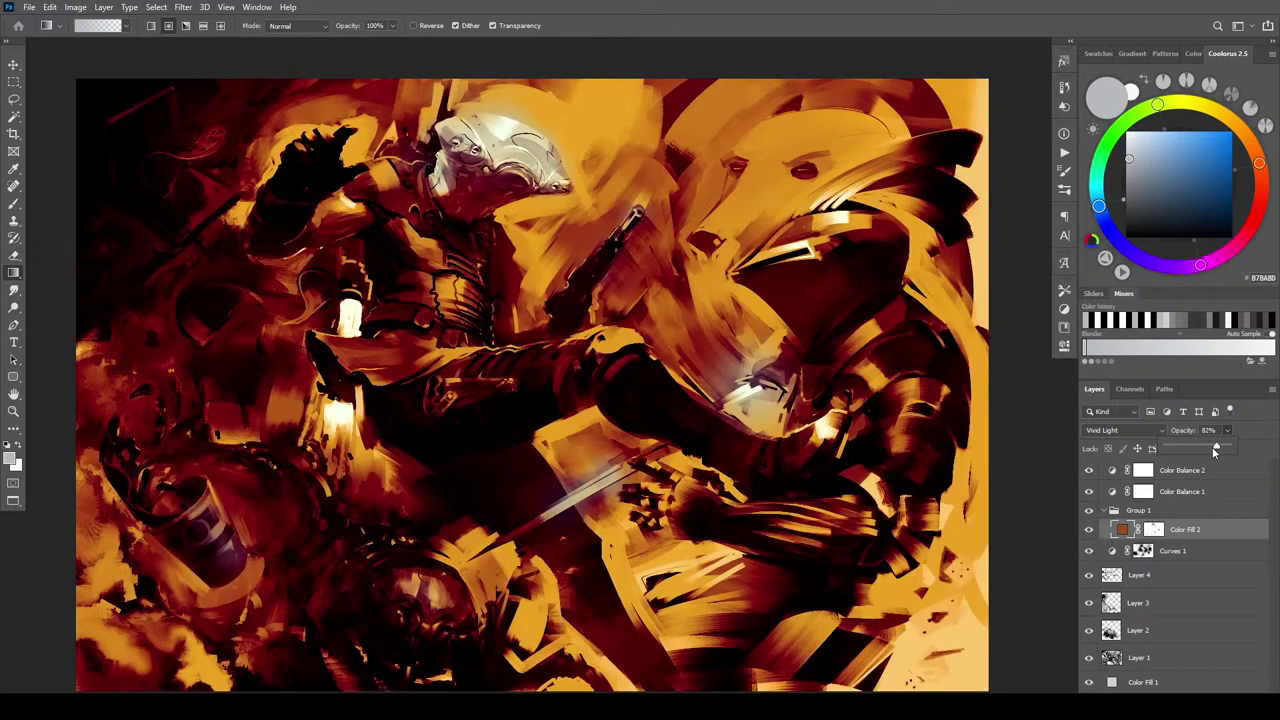
pyautogui.click(1198, 446)
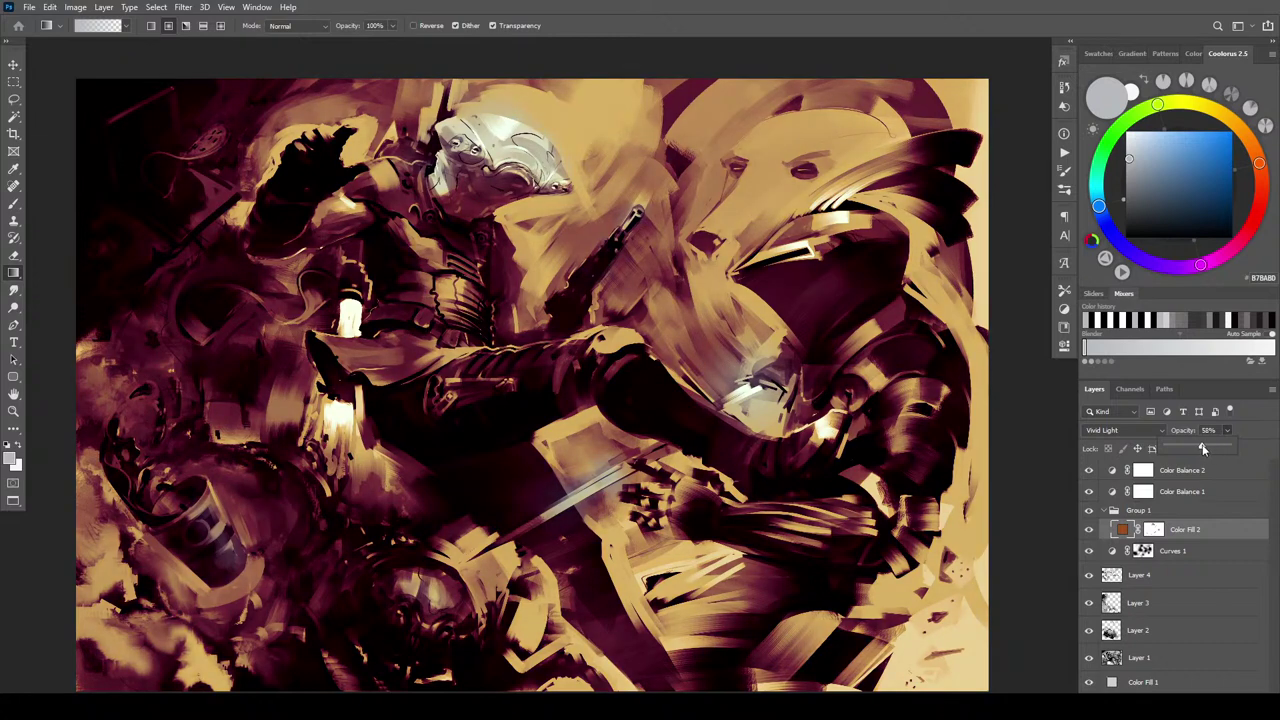
pyautogui.click(1207, 449)
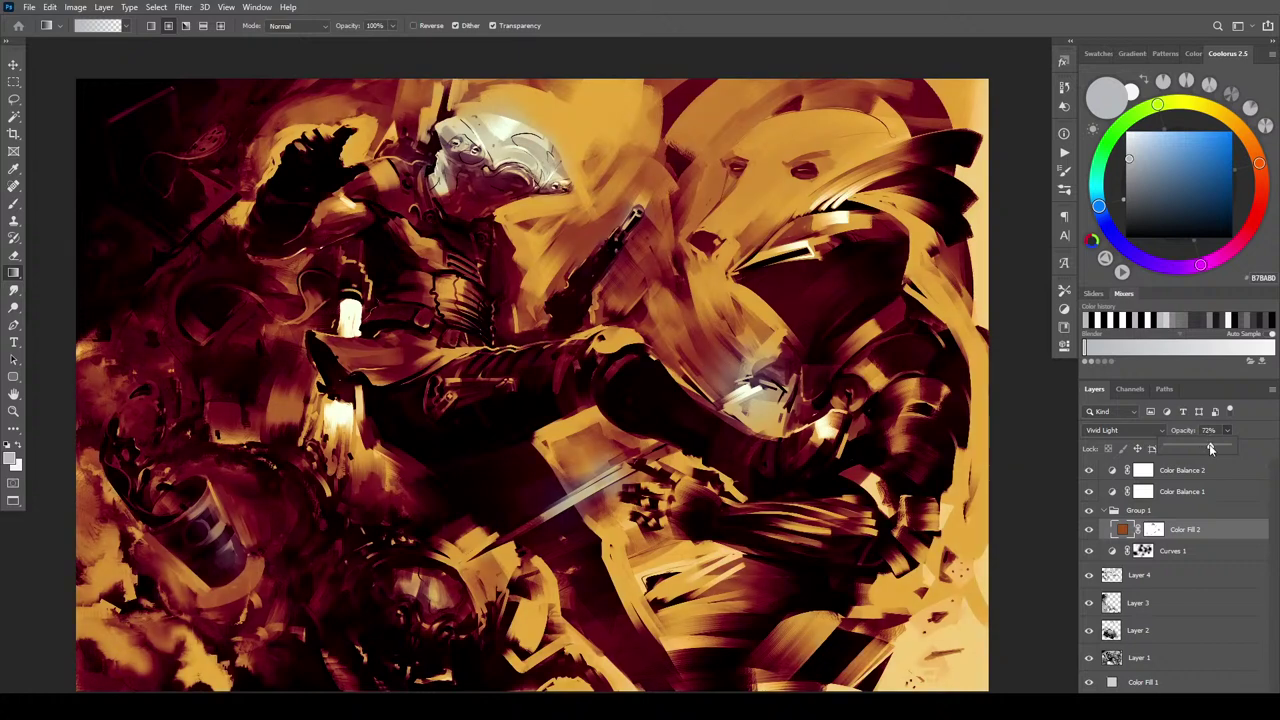
pyautogui.moveTo(1207, 449); pyautogui.dragTo(1206, 449)
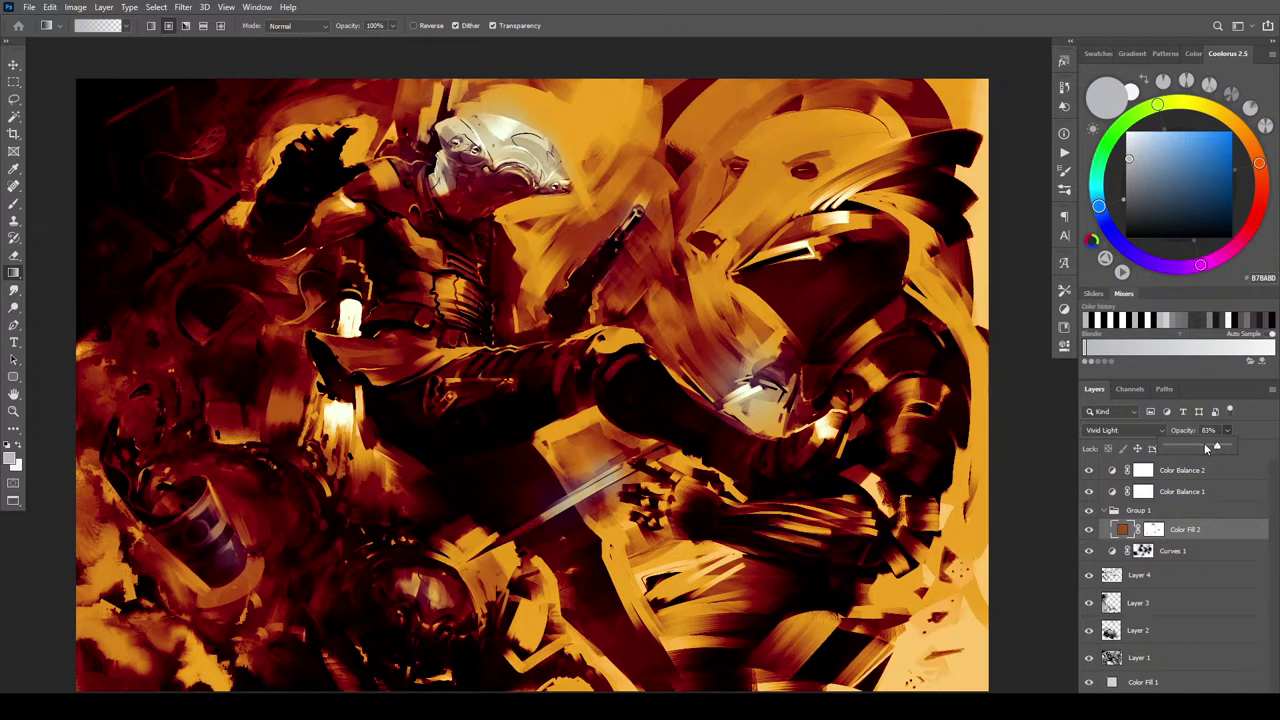
pyautogui.click(1204, 449)
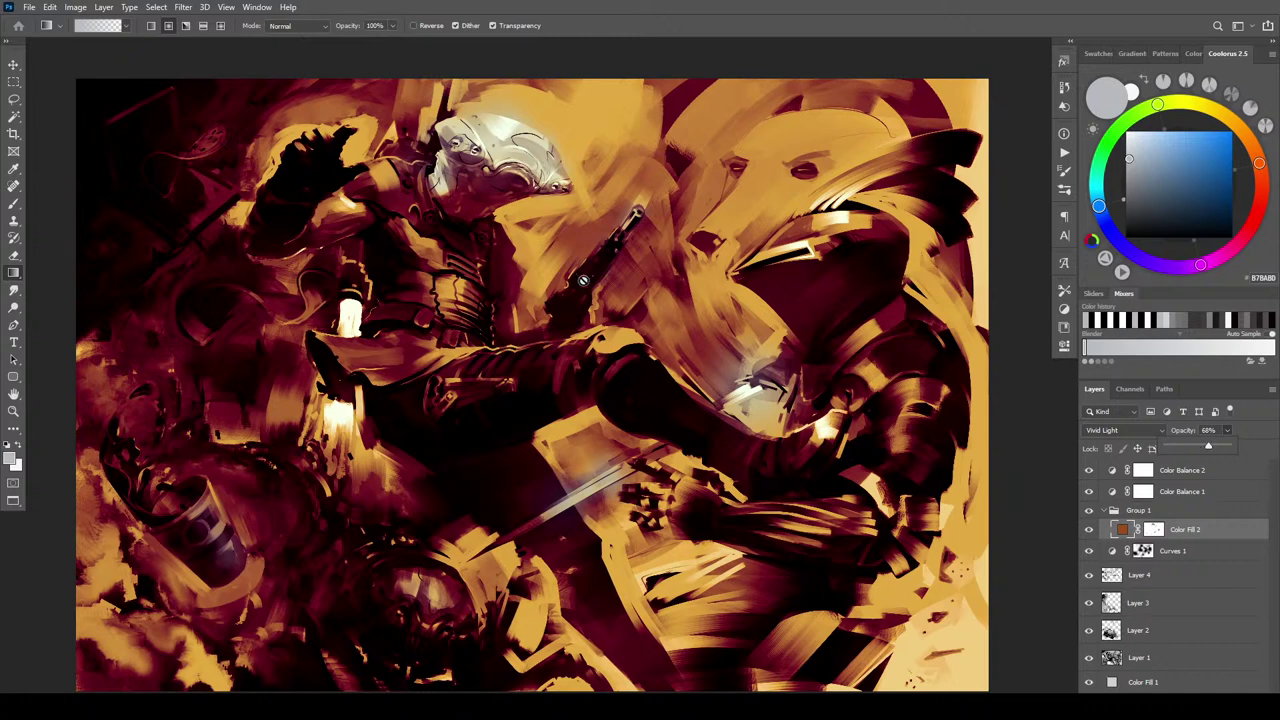
# Compare the painting with and without Color Balance 2, and set that layer's blend mode to Color
pyautogui.click(1195, 474)
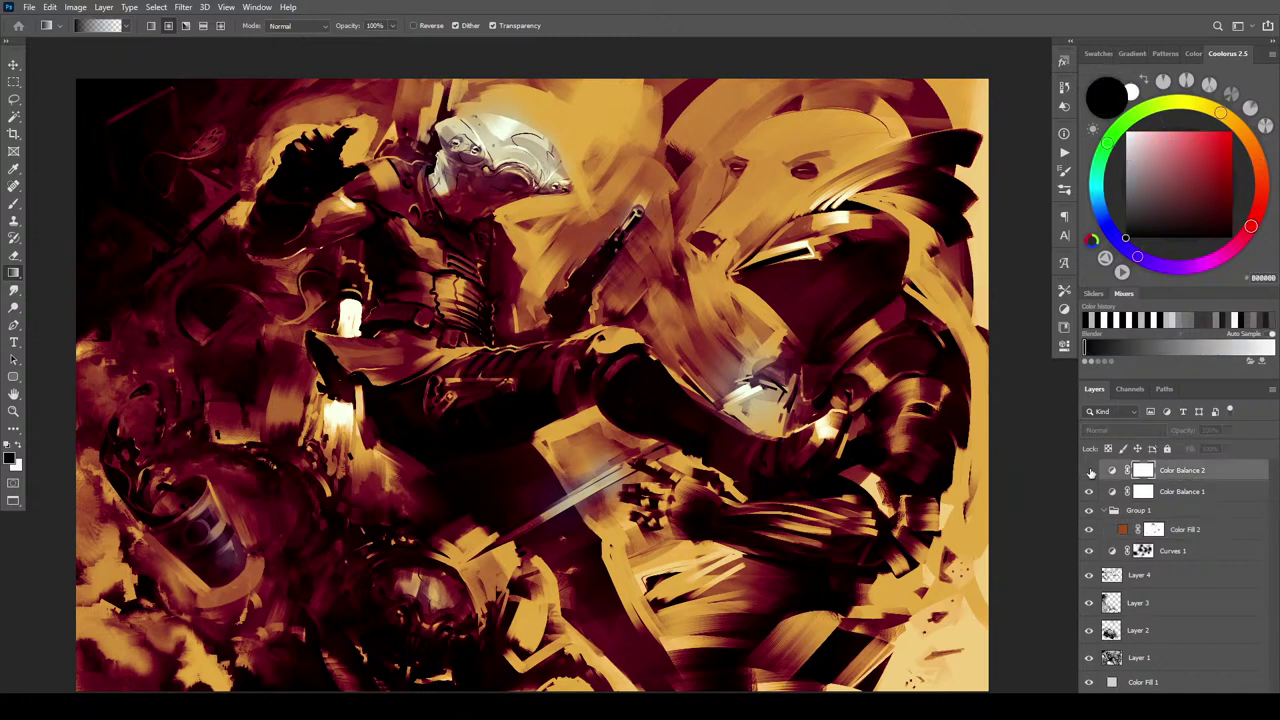
pyautogui.click(1089, 470)
pyautogui.click(1089, 470)
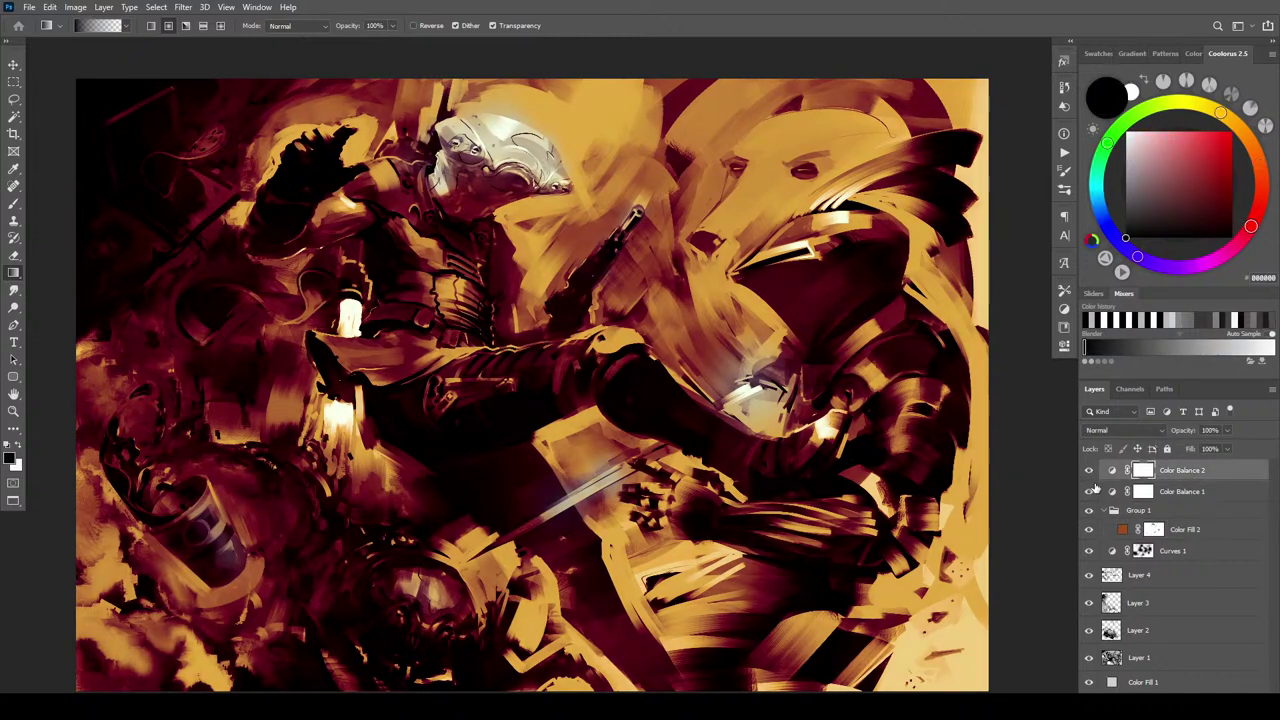
pyautogui.click(1110, 432)
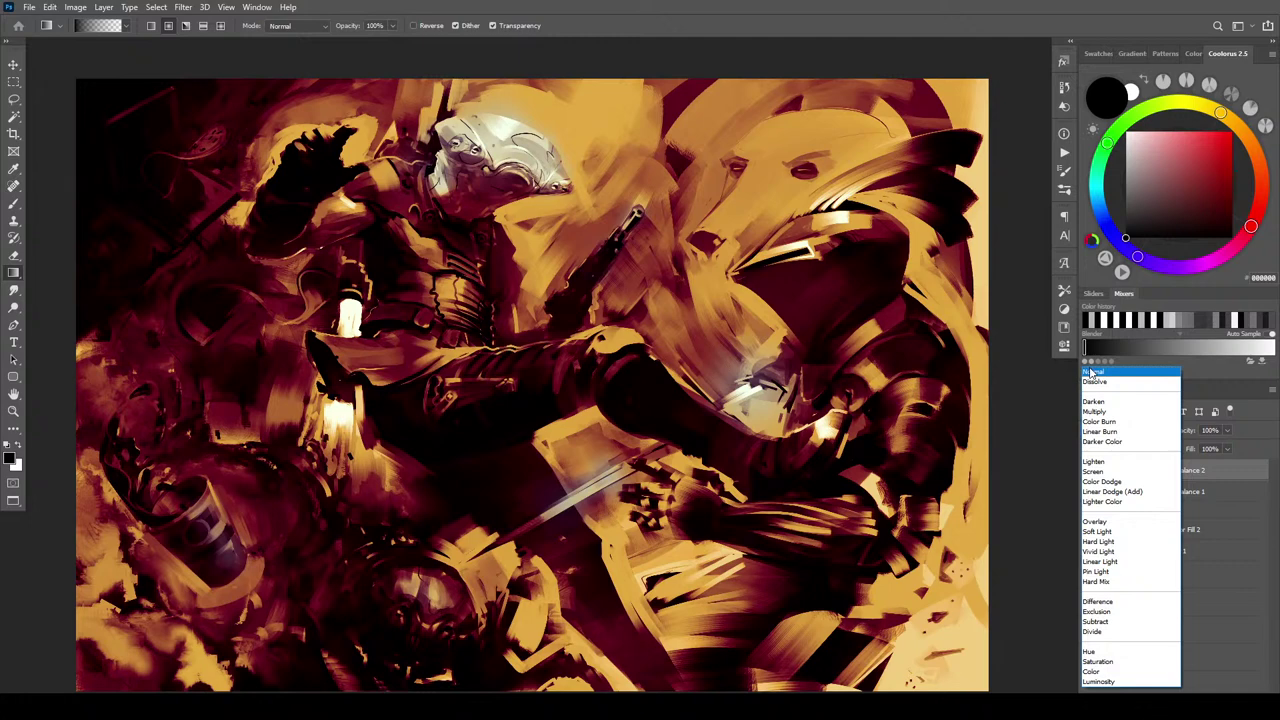
pyautogui.click(1092, 671)
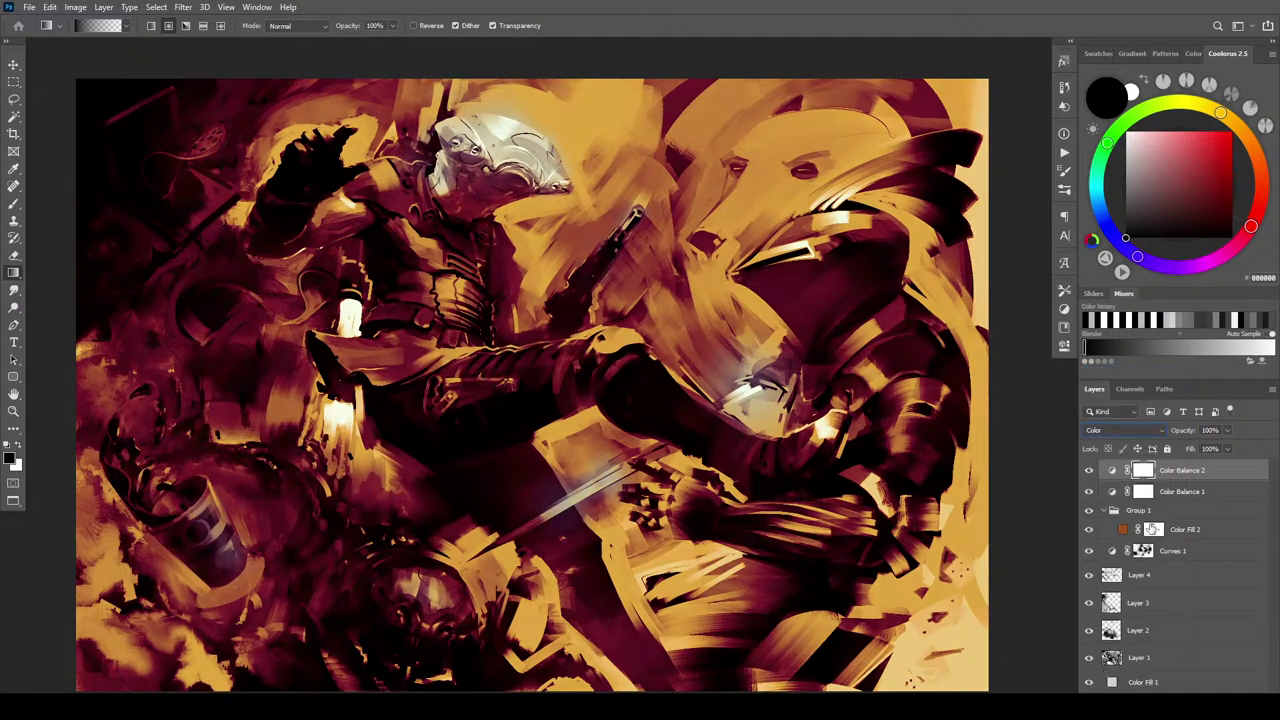
# Duplicate Color Balance 2, and set the copy's blend mode to Luminosity and its opacity to 50%
pyautogui.hotkey('ctrl', 'j')
pyautogui.click(1122, 430)
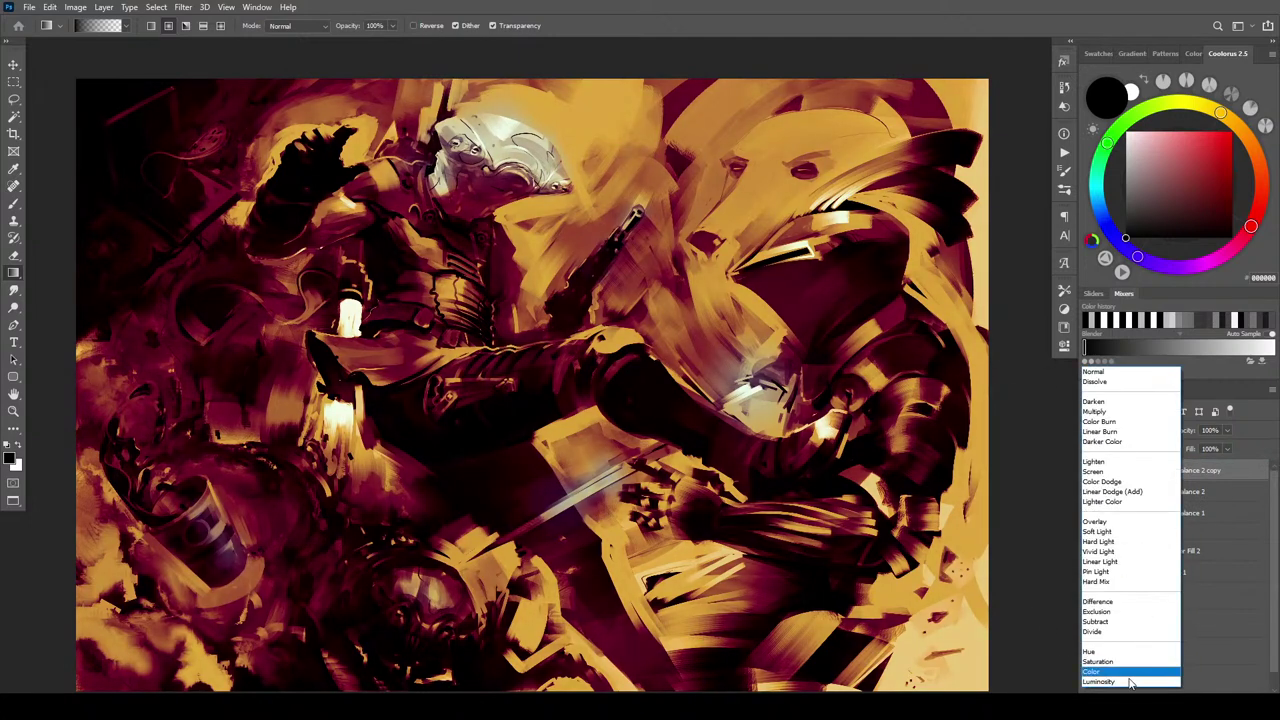
pyautogui.click(1127, 680)
pyautogui.click(1229, 430)
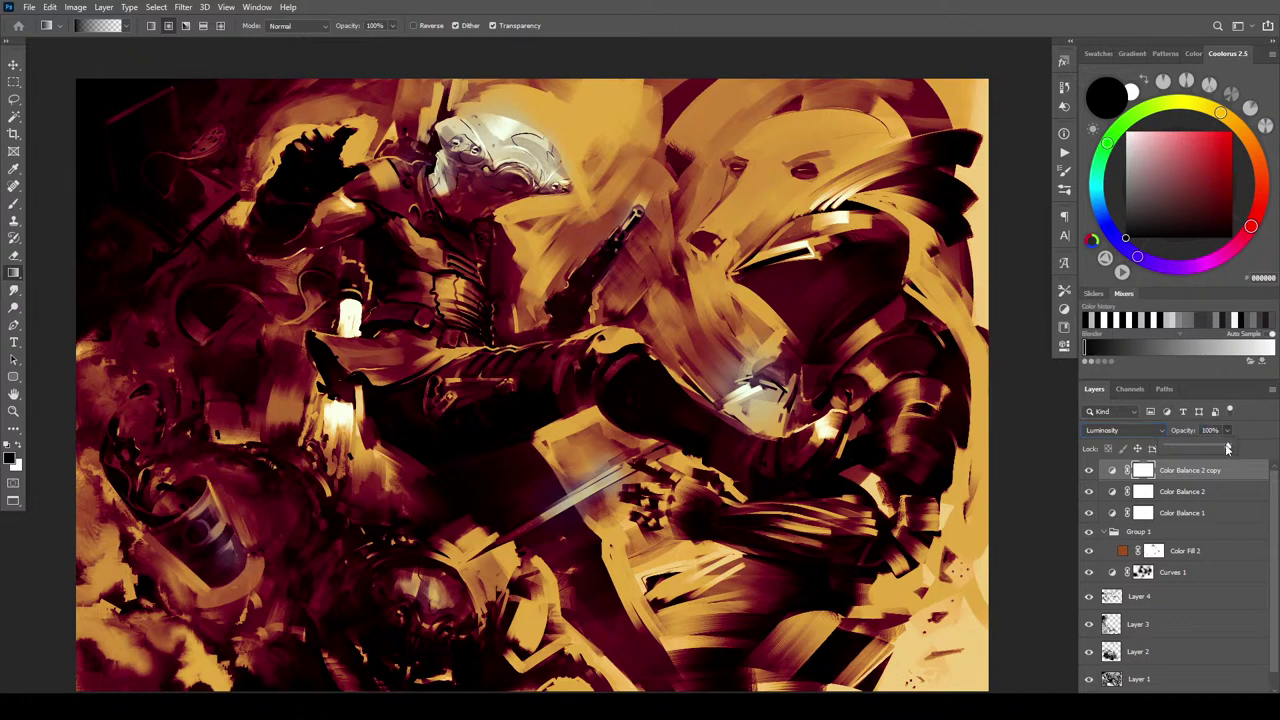
pyautogui.moveTo(1228, 449); pyautogui.dragTo(1200, 451)
# Compare the painting with and without Group 1, and place a copy of Color Fill 2 above the group
pyautogui.click(1089, 517)
pyautogui.click(1089, 533)
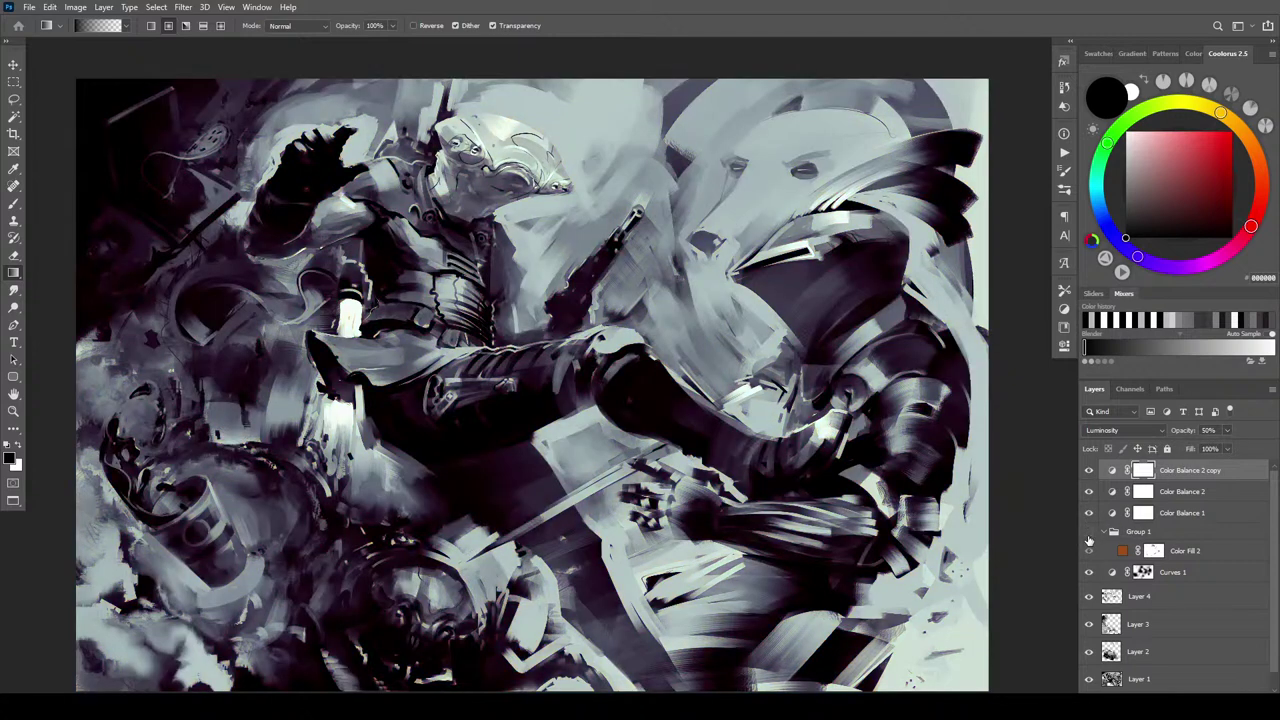
pyautogui.click(1089, 532)
pyautogui.moveTo(1180, 551); pyautogui.dragTo(1165, 527)
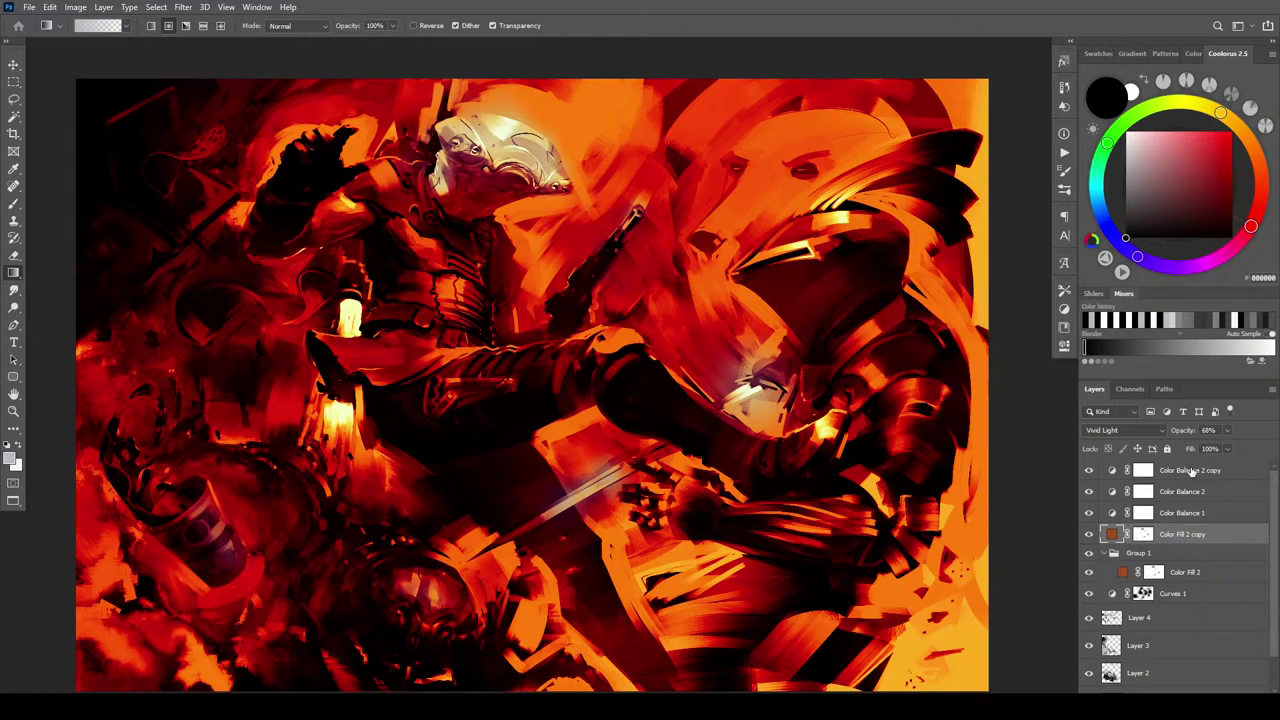
# Compare the painting with Color Fill 2 copy's layer mask enabled and disabled
pyautogui.click(1190, 470)
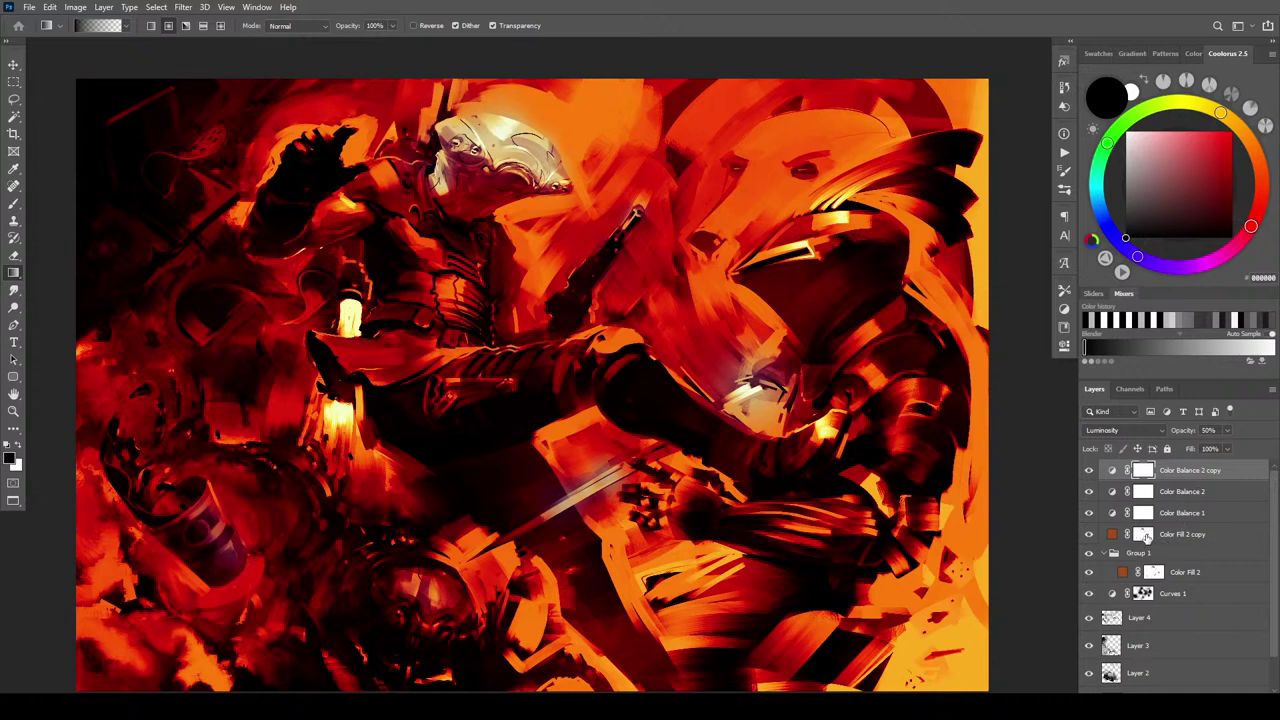
pyautogui.keyDown('shift'); pyautogui.click(1145, 536); pyautogui.keyUp('shift')
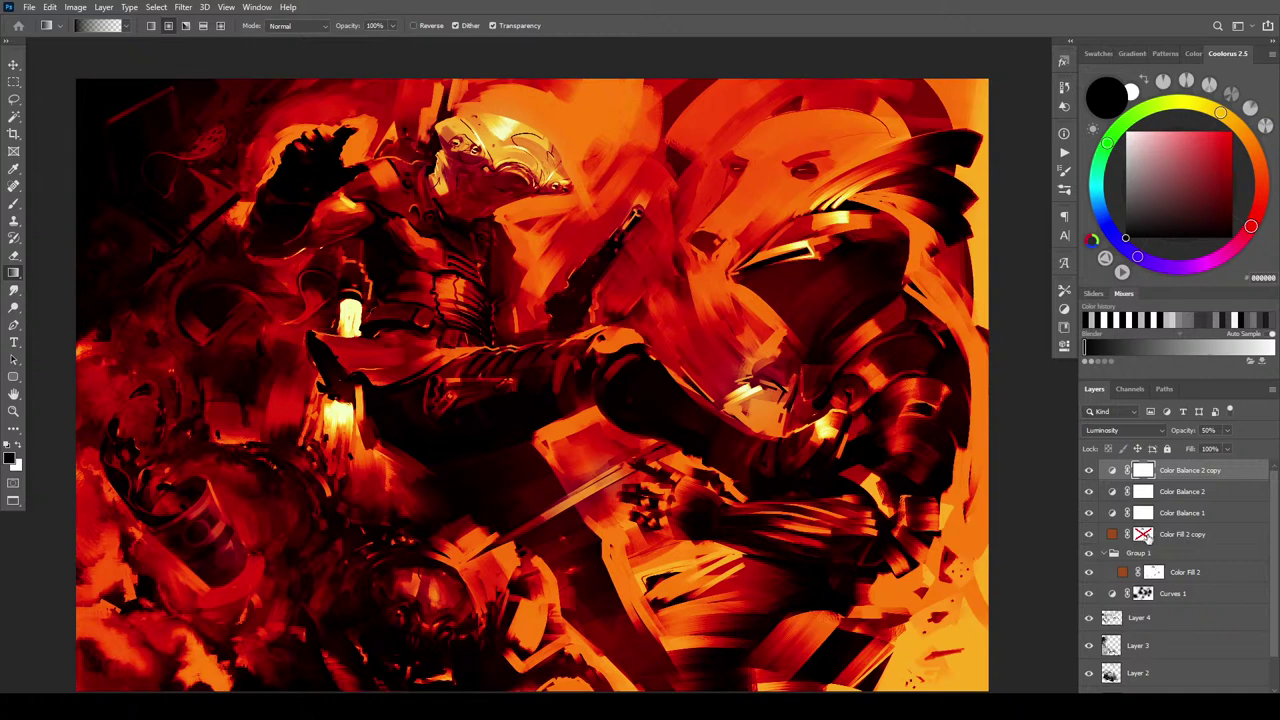
pyautogui.keyDown('shift'); pyautogui.click(1145, 536); pyautogui.keyUp('shift')
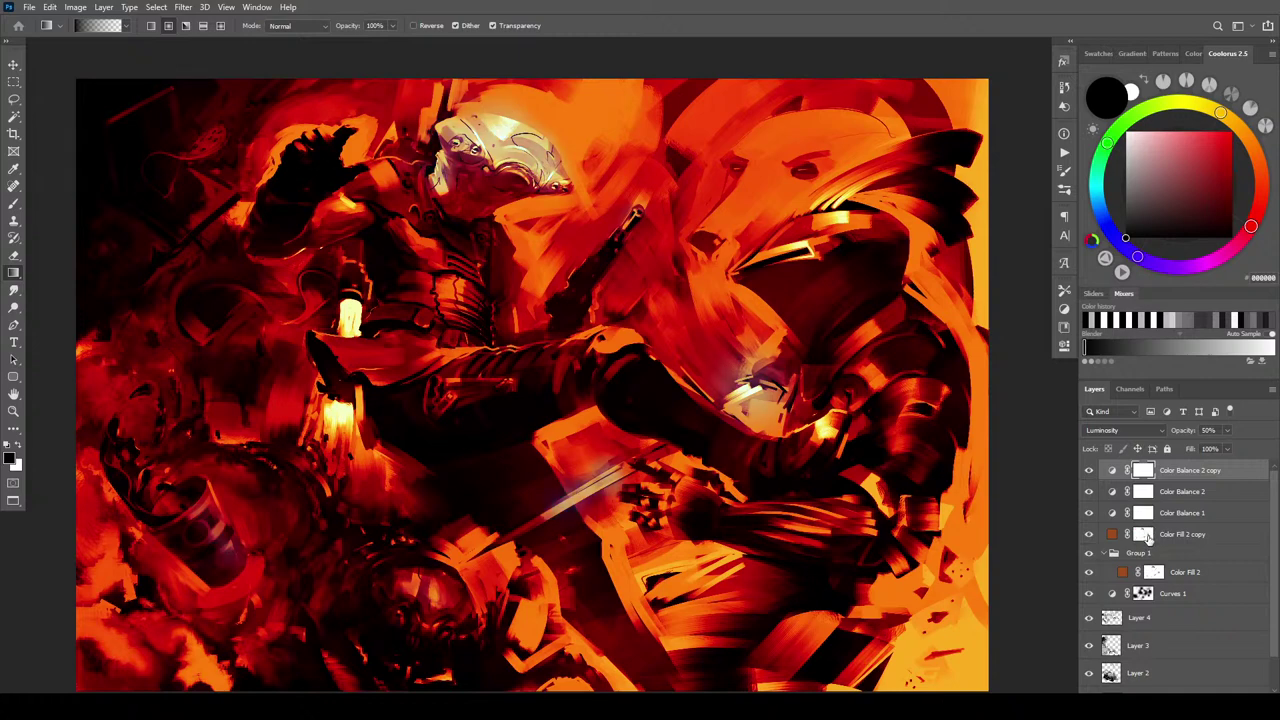
pyautogui.keyDown('shift'); pyautogui.click(1145, 536); pyautogui.keyUp('shift')
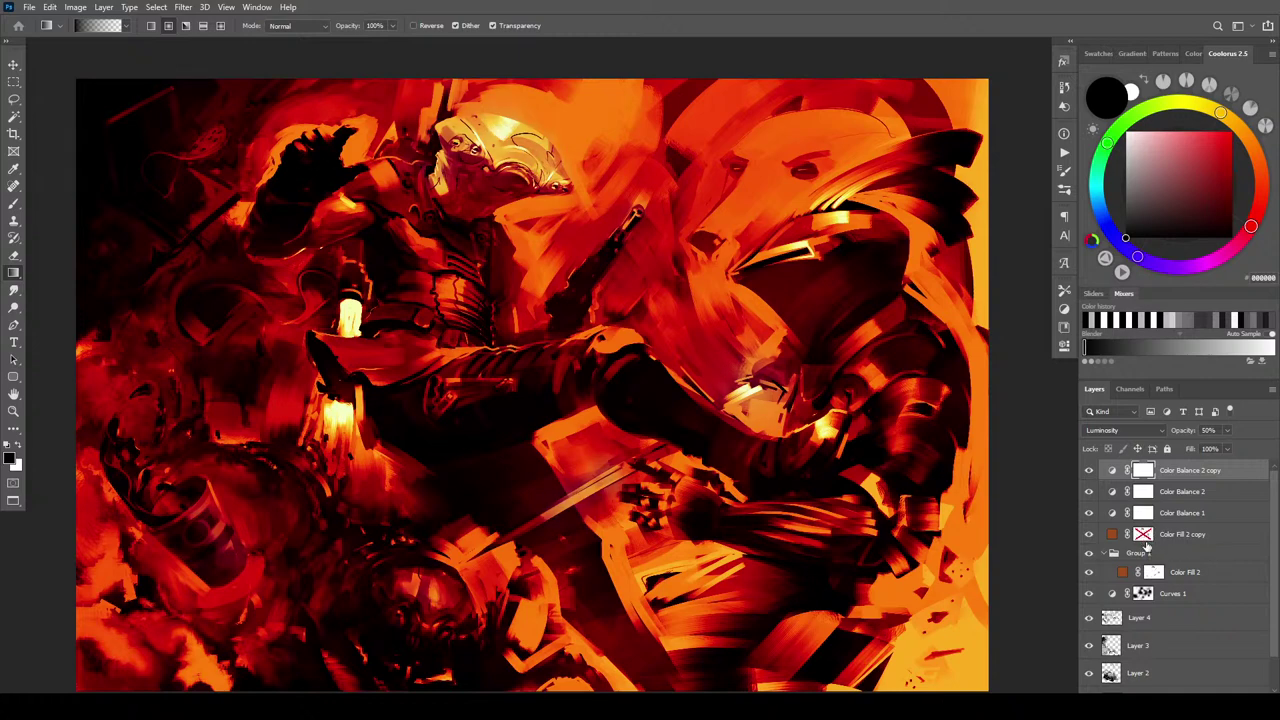
# Try Color Fill 2 copy at 32% opacity and compare the painting with and without the layer
pyautogui.click(1176, 536)
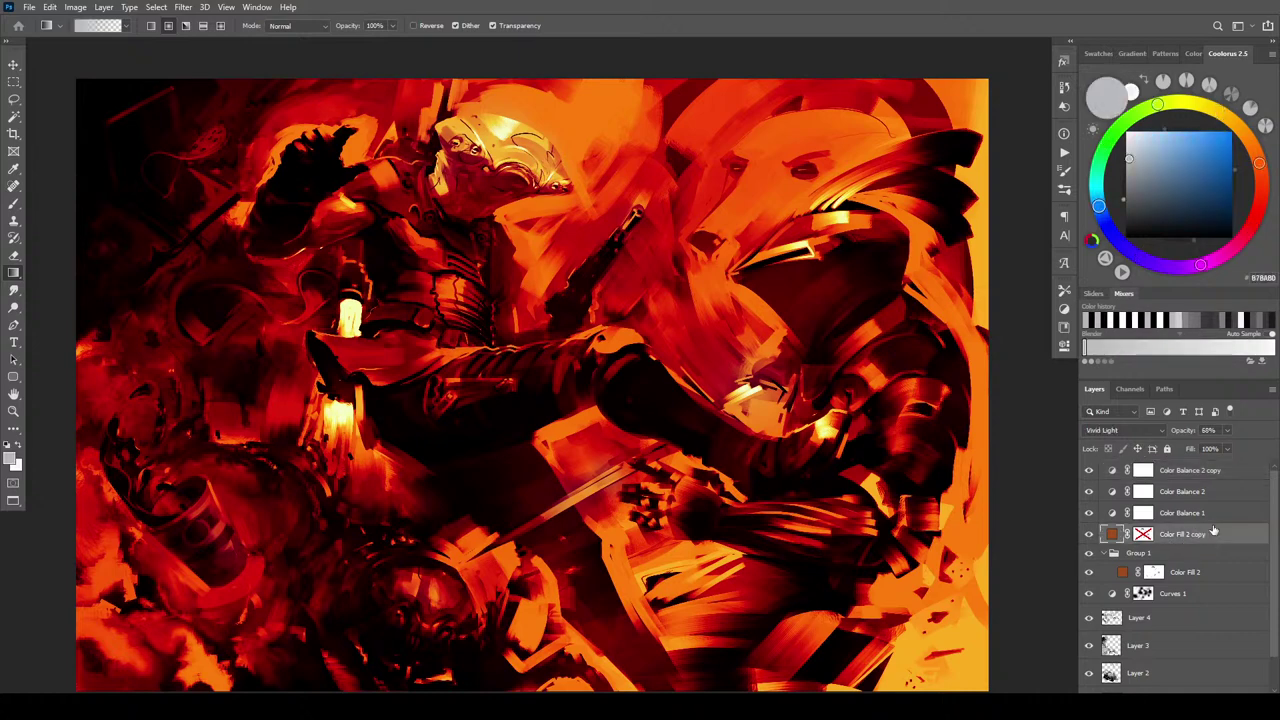
pyautogui.click(1227, 430)
pyautogui.moveTo(1235, 450); pyautogui.dragTo(1189, 444)
pyautogui.click(1231, 452)
pyautogui.click(1228, 432)
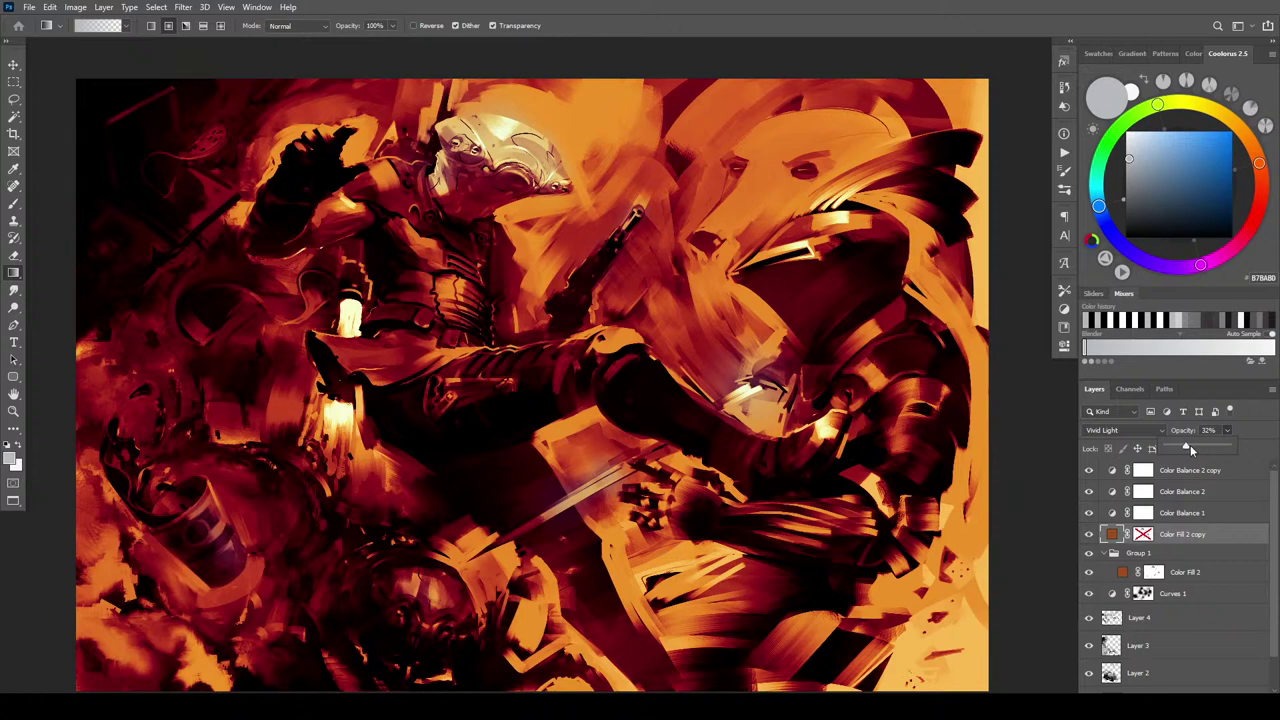
pyautogui.click(1089, 536)
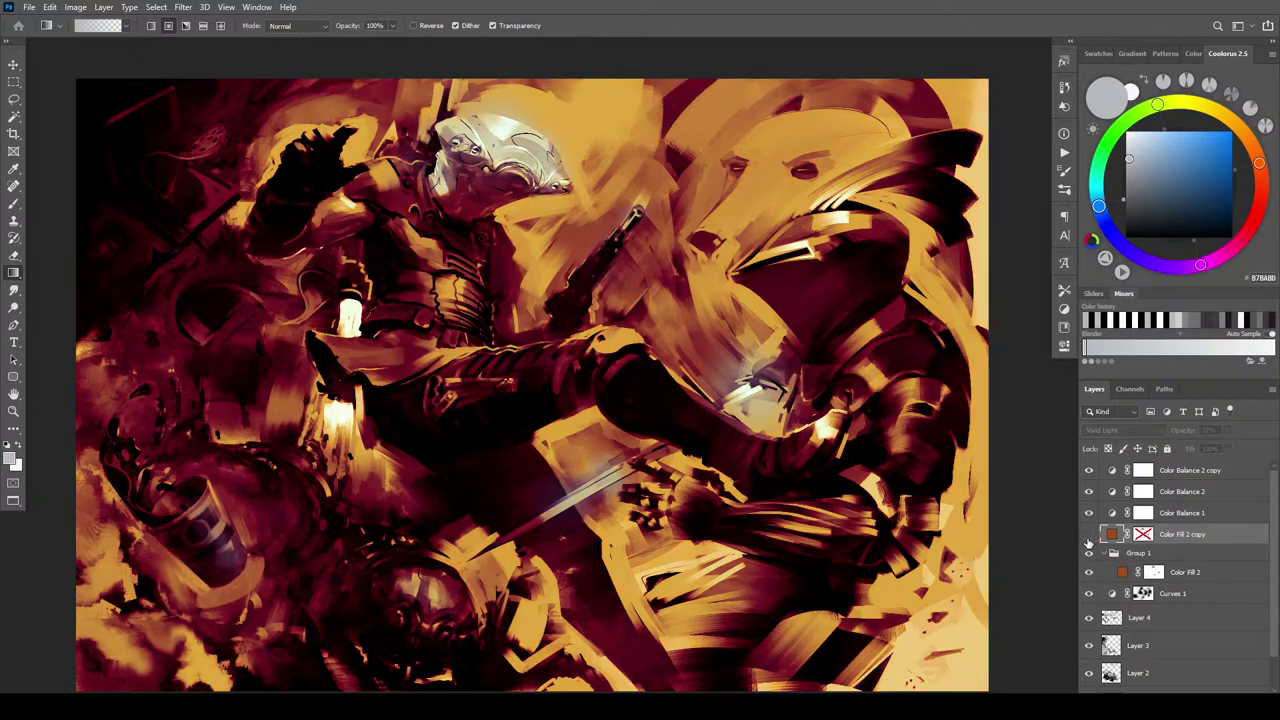
pyautogui.click(1089, 537)
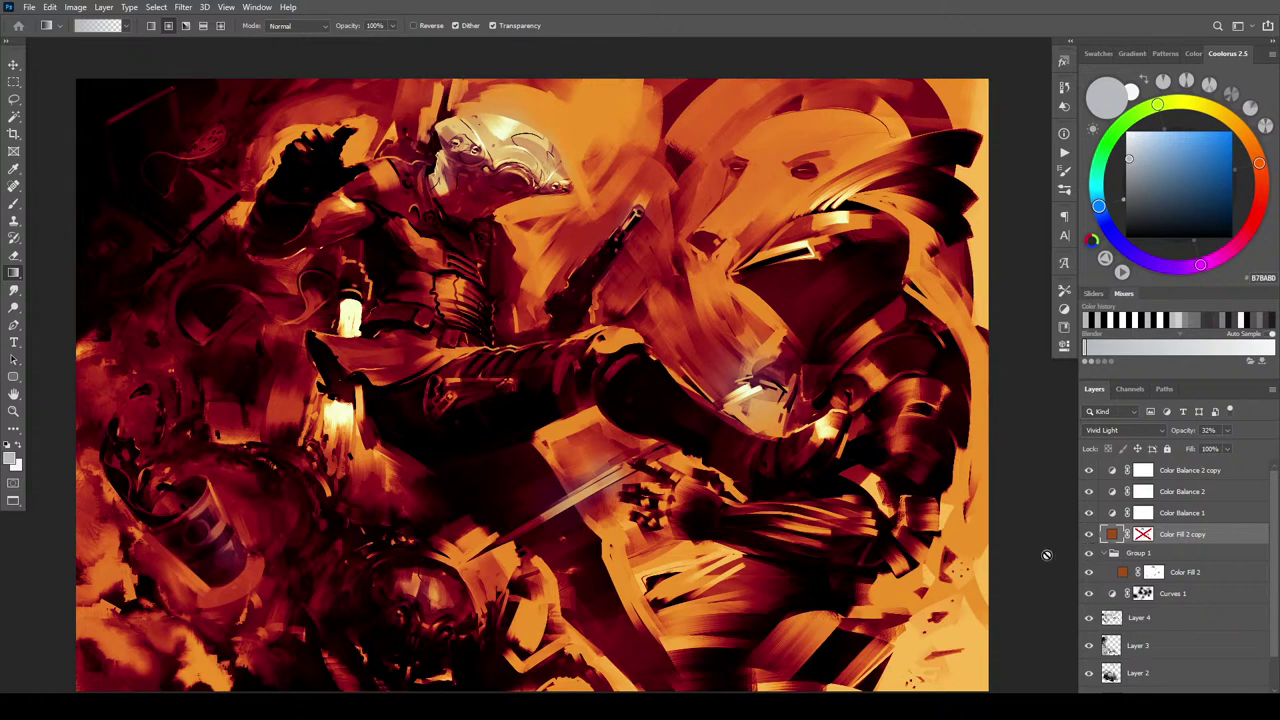
# Re-enable Color Fill 2 copy's mask and fade the orange out around the painting's corners with black linear gradients
pyautogui.keyDown('shift'); pyautogui.click(1140, 538); pyautogui.keyUp('shift')
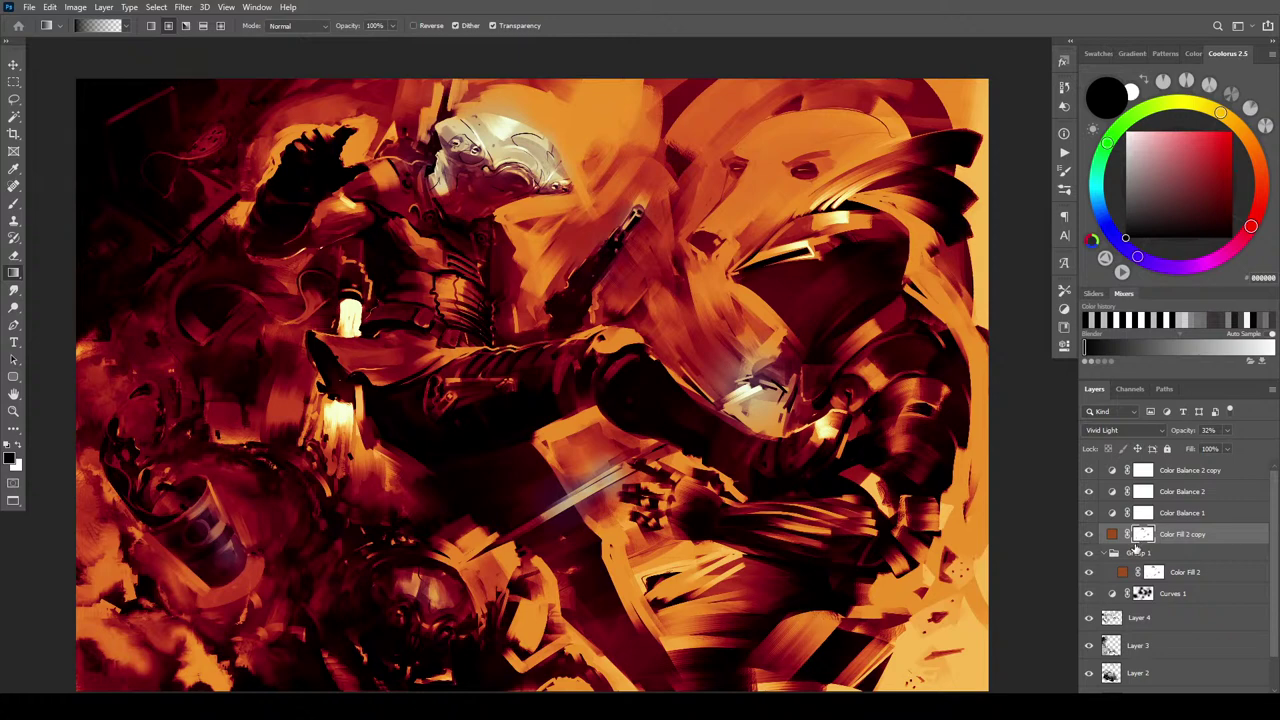
pyautogui.press('x')
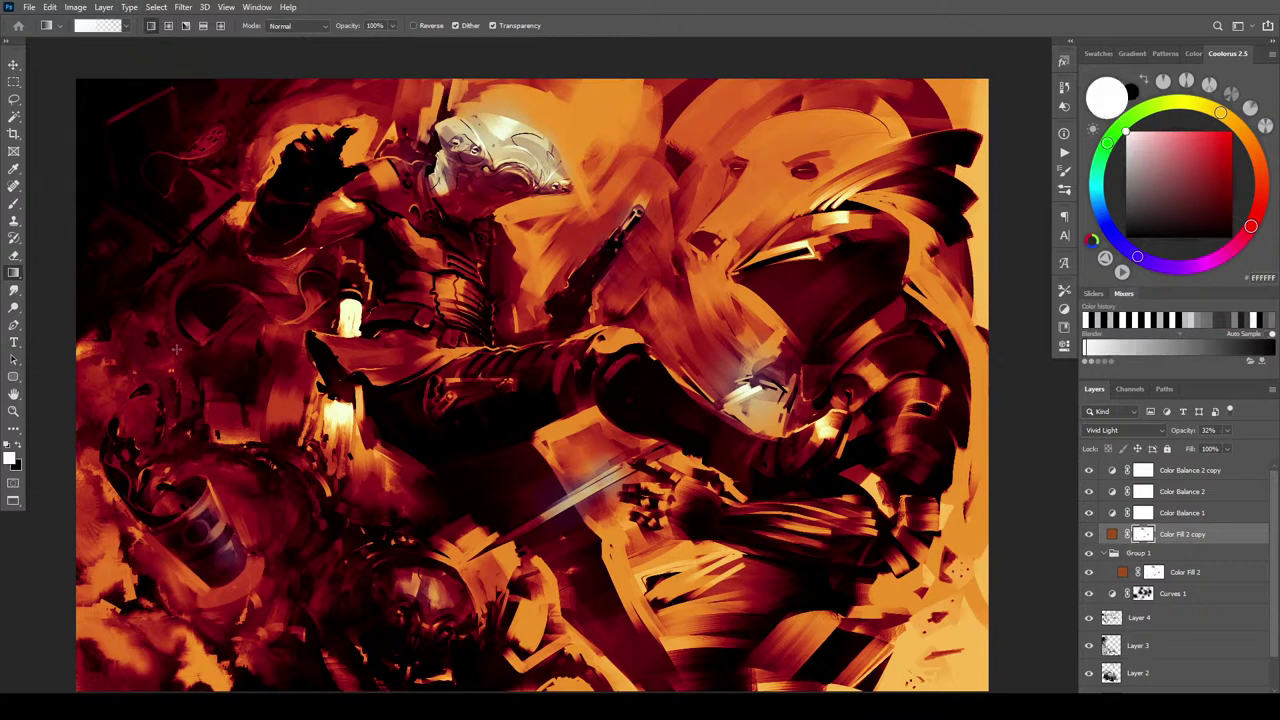
pyautogui.press('x')
pyautogui.moveTo(306, 686); pyautogui.dragTo(341, 377)
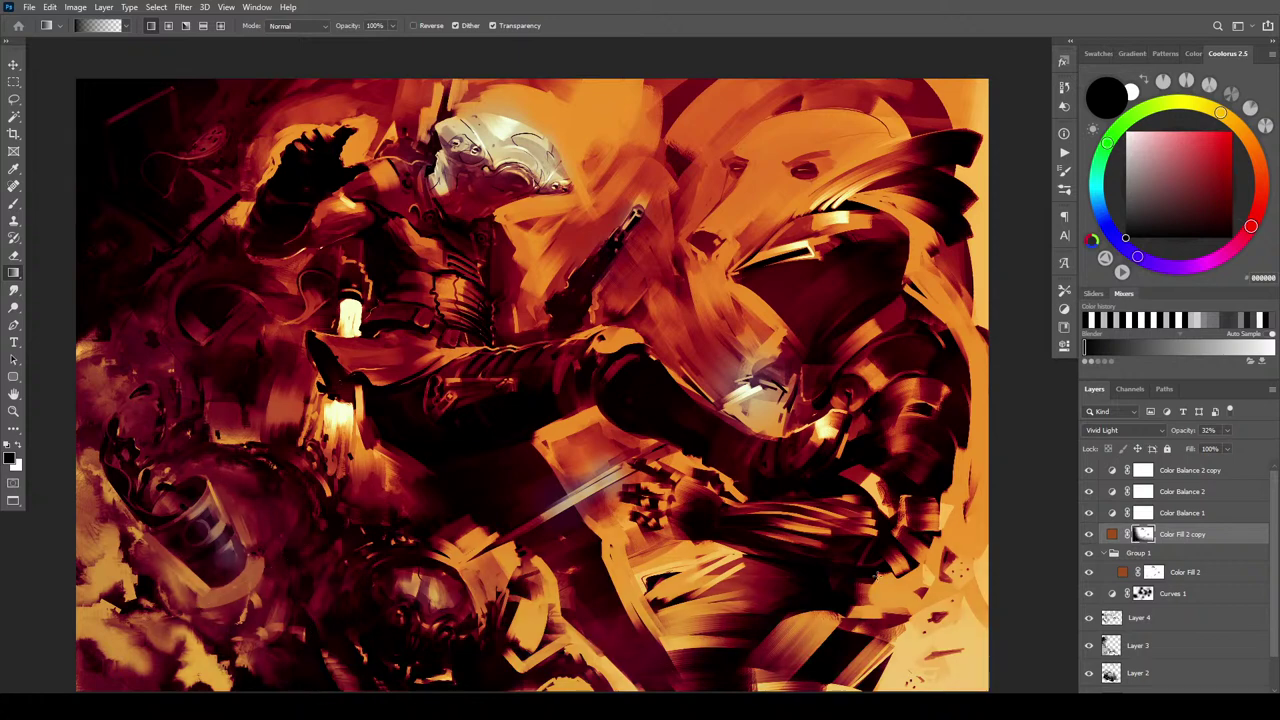
pyautogui.moveTo(965, 682); pyautogui.dragTo(884, 498)
pyautogui.moveTo(939, 628); pyautogui.dragTo(930, 555)
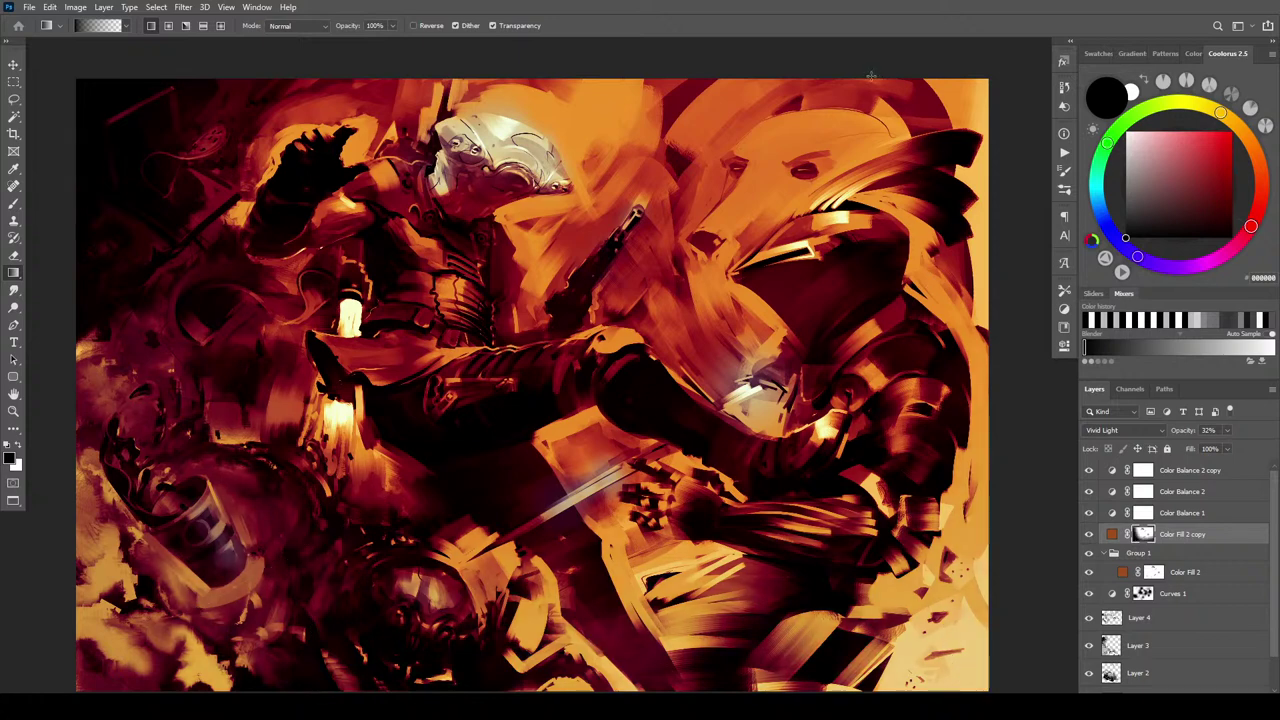
pyautogui.moveTo(871, 75); pyautogui.dragTo(794, 285)
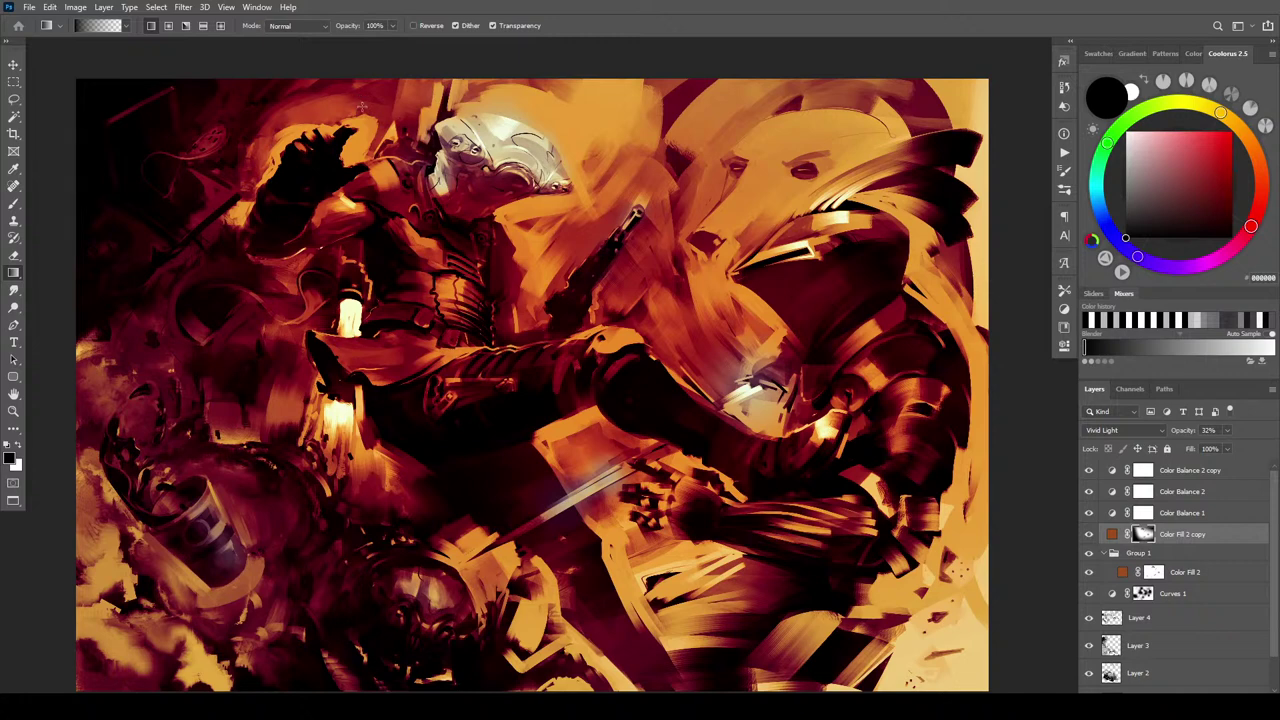
pyautogui.hotkey('ctrl', 'z')
pyautogui.moveTo(348, 92); pyautogui.dragTo(446, 359)
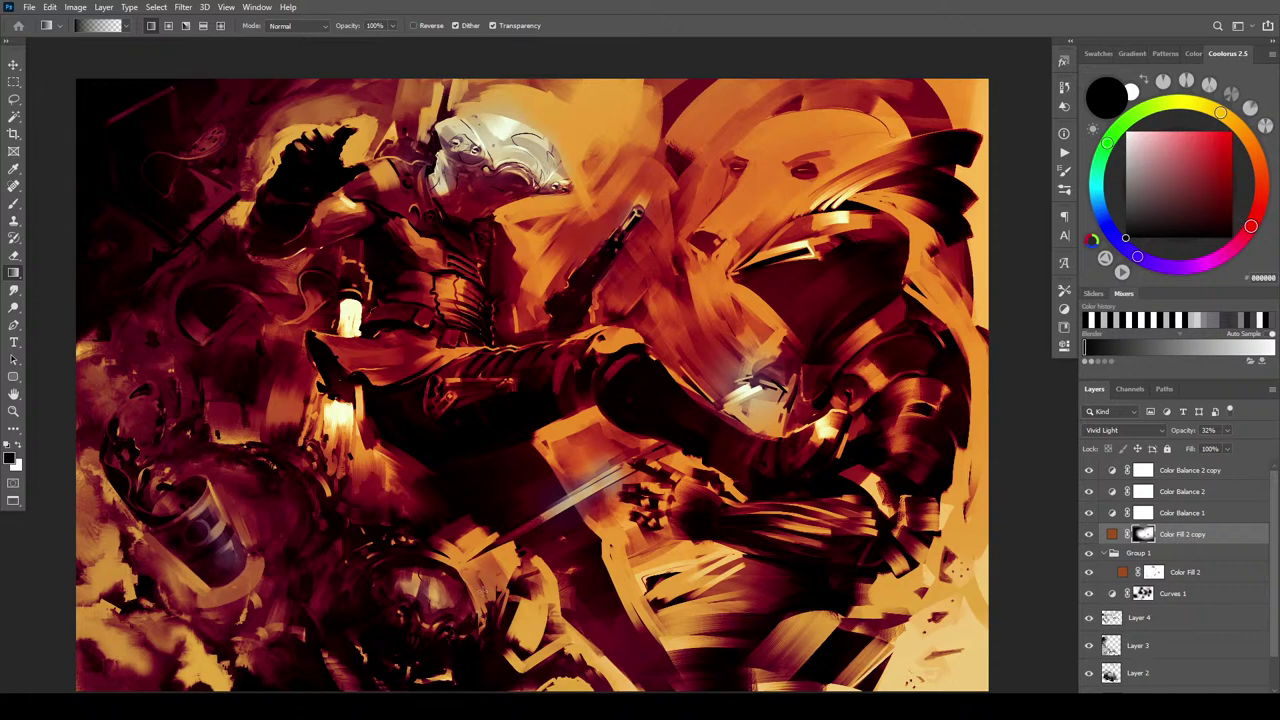
# Set Color Fill 2 copy's opacity to 77% and mask the orange off the bear's armoured arm with a black radial gradient
pyautogui.click(168, 25)
pyautogui.click(1227, 430)
pyautogui.moveTo(1240, 450); pyautogui.dragTo(1257, 450)
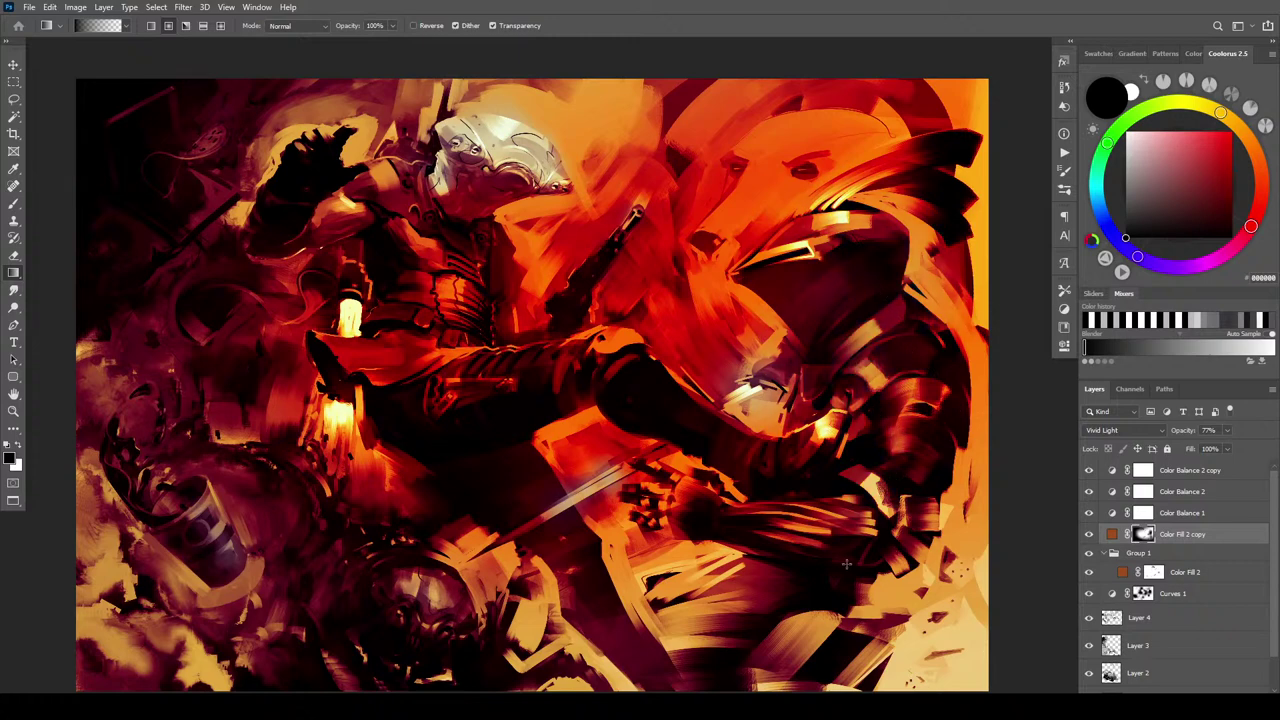
pyautogui.moveTo(829, 459); pyautogui.dragTo(904, 550)
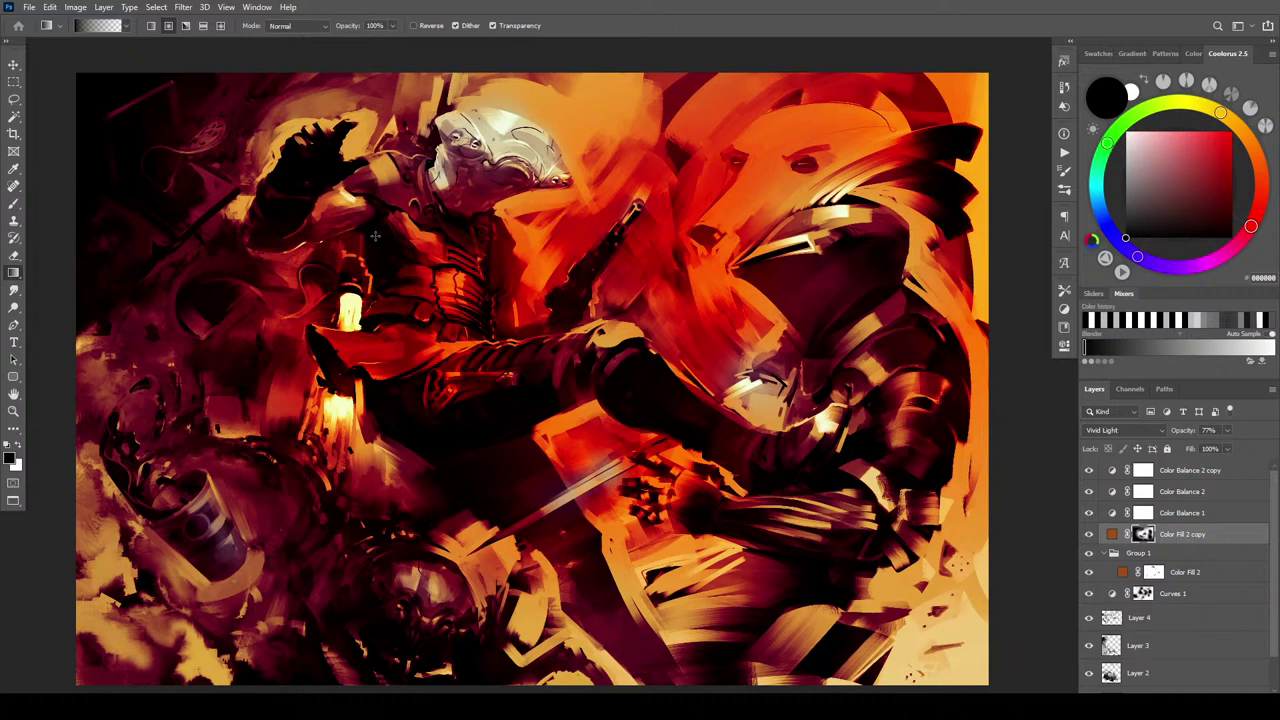
# Reveal the orange around the helmet with white radial gradients on Color Fill 2 copy's mask, undoing the last one
pyautogui.press('x')
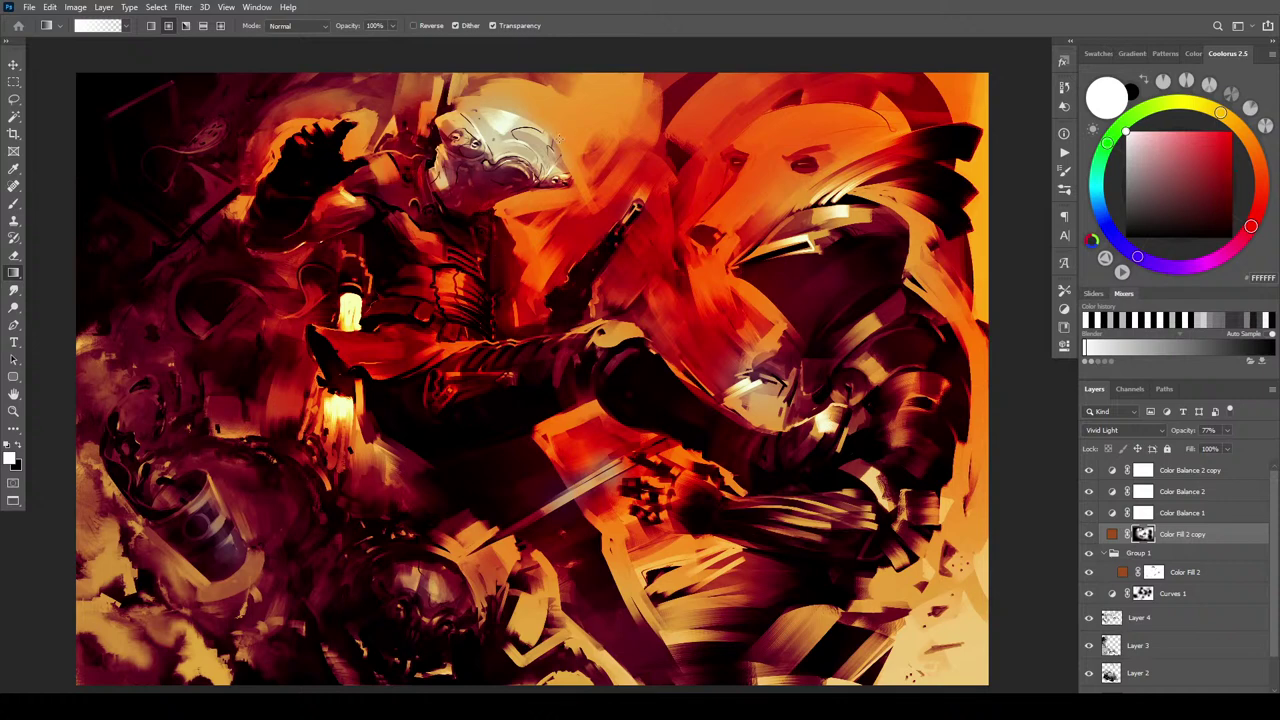
pyautogui.moveTo(557, 125); pyautogui.dragTo(603, 160)
pyautogui.moveTo(492, 80); pyautogui.dragTo(619, 150)
pyautogui.hotkey('ctrl', 'z')
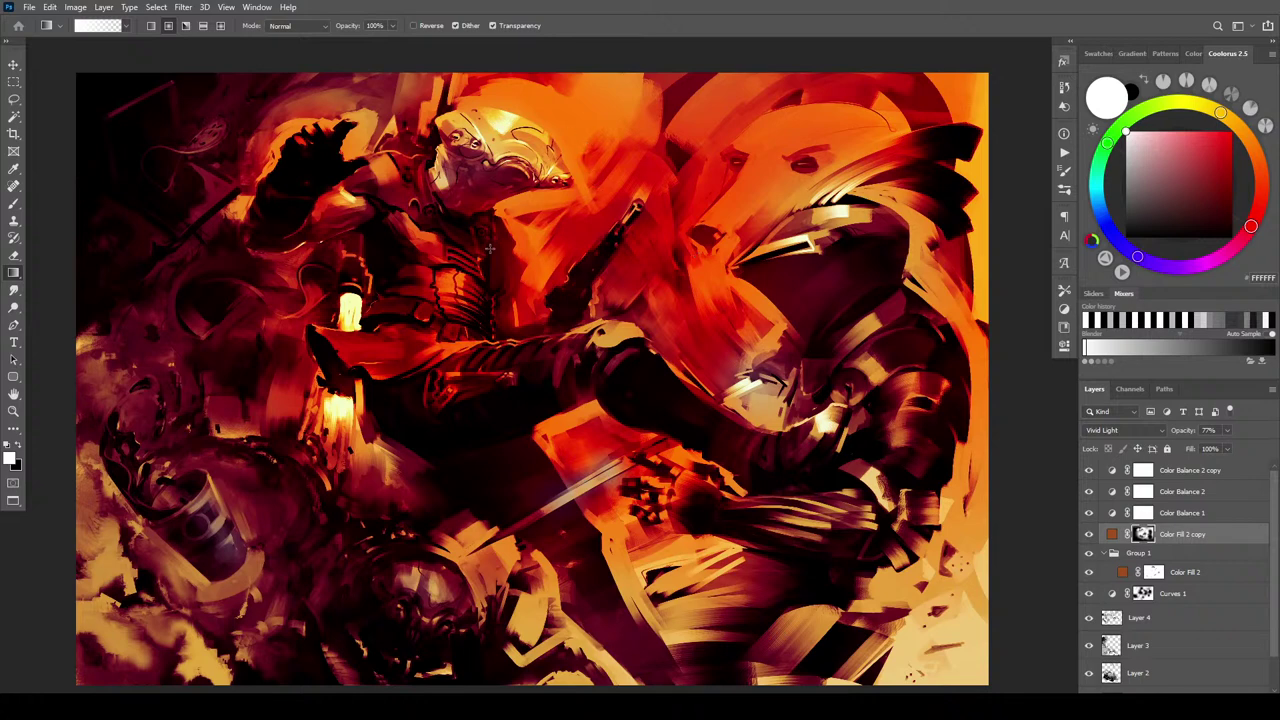
# Try black radial gradients on the mask over the helmet and the bear's head, undoing the unwanted ones
pyautogui.press('x')
pyautogui.moveTo(517, 166); pyautogui.dragTo(650, 240)
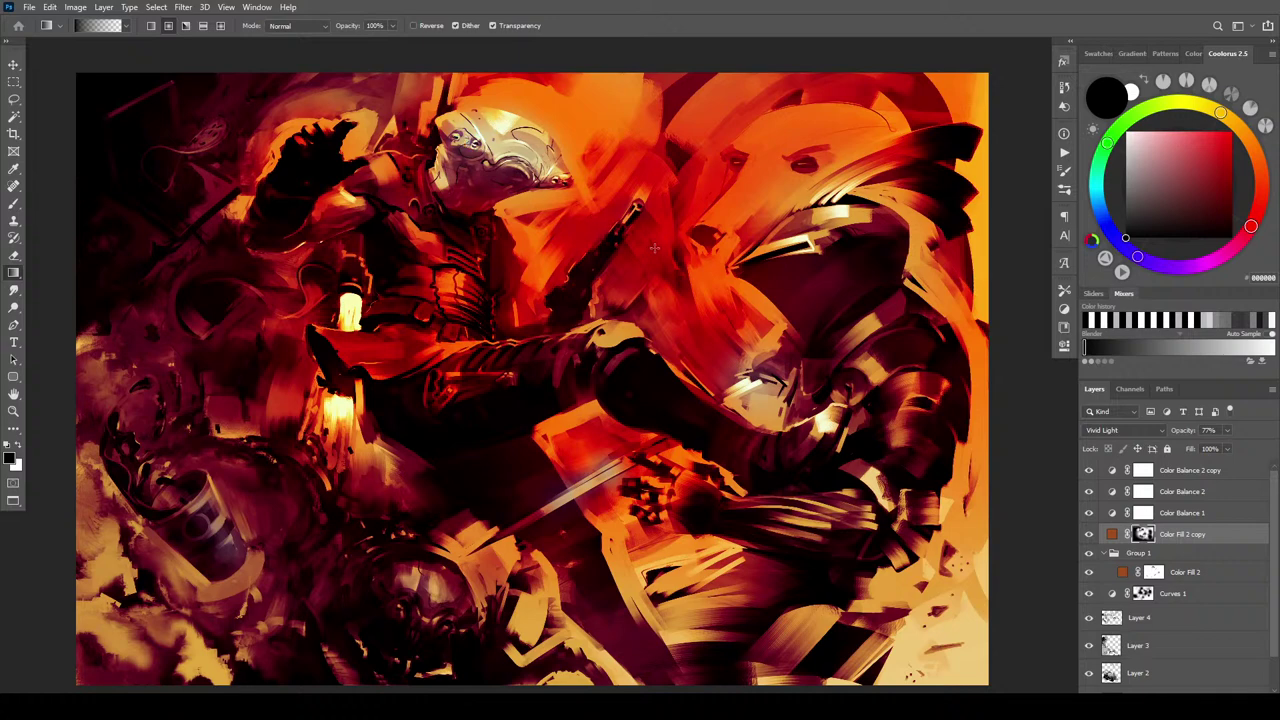
pyautogui.hotkey('ctrl', 'z')
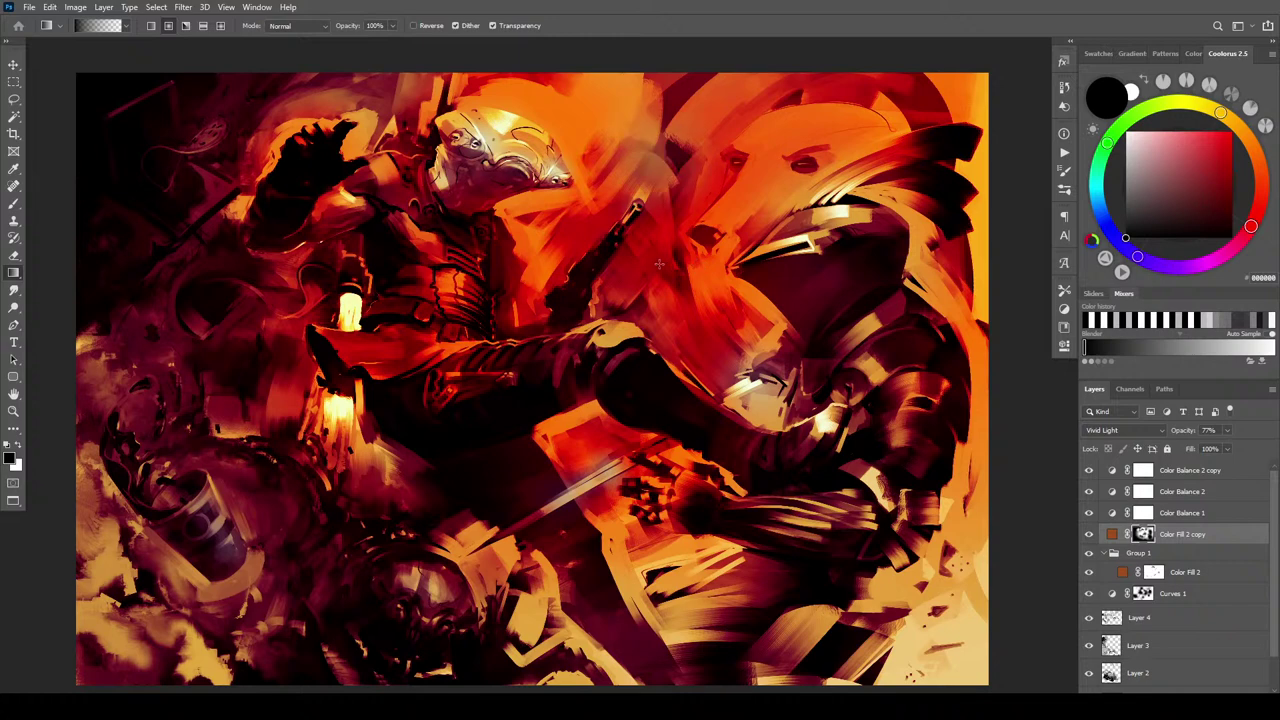
pyautogui.moveTo(757, 162); pyautogui.dragTo(755, 175)
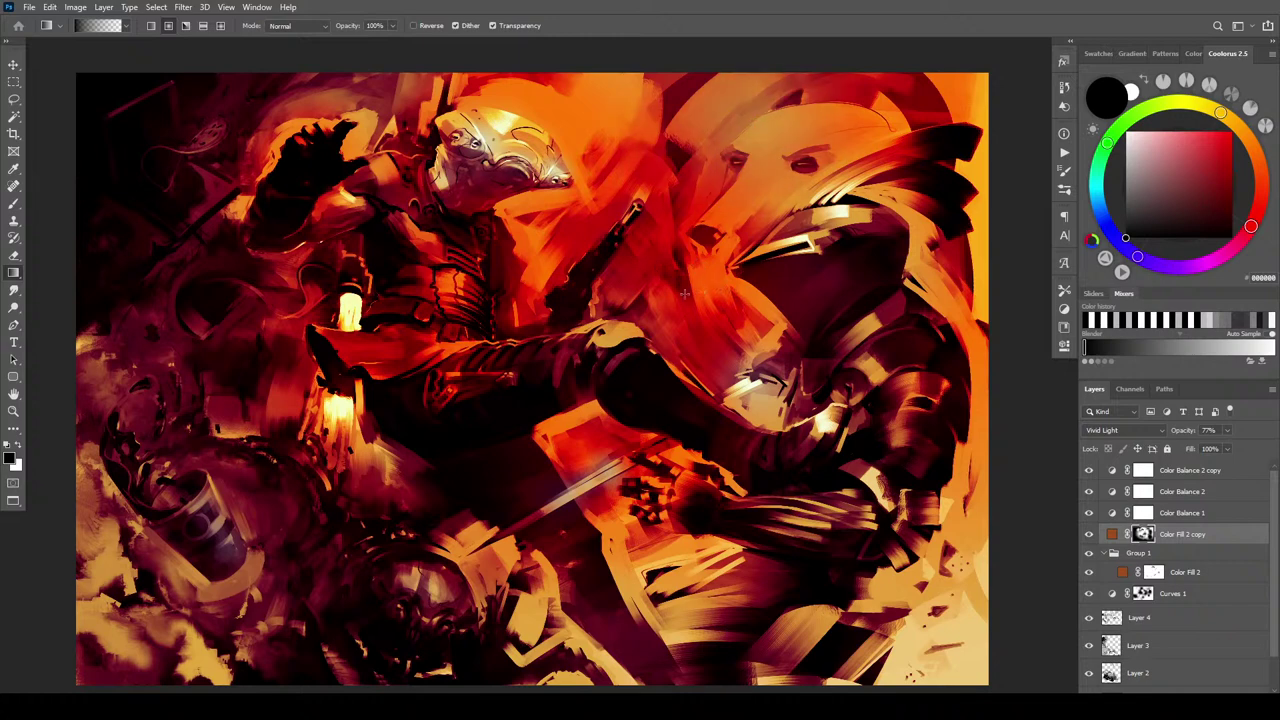
pyautogui.hotkey('ctrl', 'z')
# Reveal the orange on the bear's shoulder, forearm and the sword blade with white radial gradients on Color Fill 2 copy's mask
pyautogui.press('x')
pyautogui.moveTo(776, 285); pyautogui.dragTo(808, 458)
pyautogui.hotkey('ctrl', 'z')
pyautogui.moveTo(779, 381); pyautogui.dragTo(753, 431)
pyautogui.hotkey('ctrl', 'z')
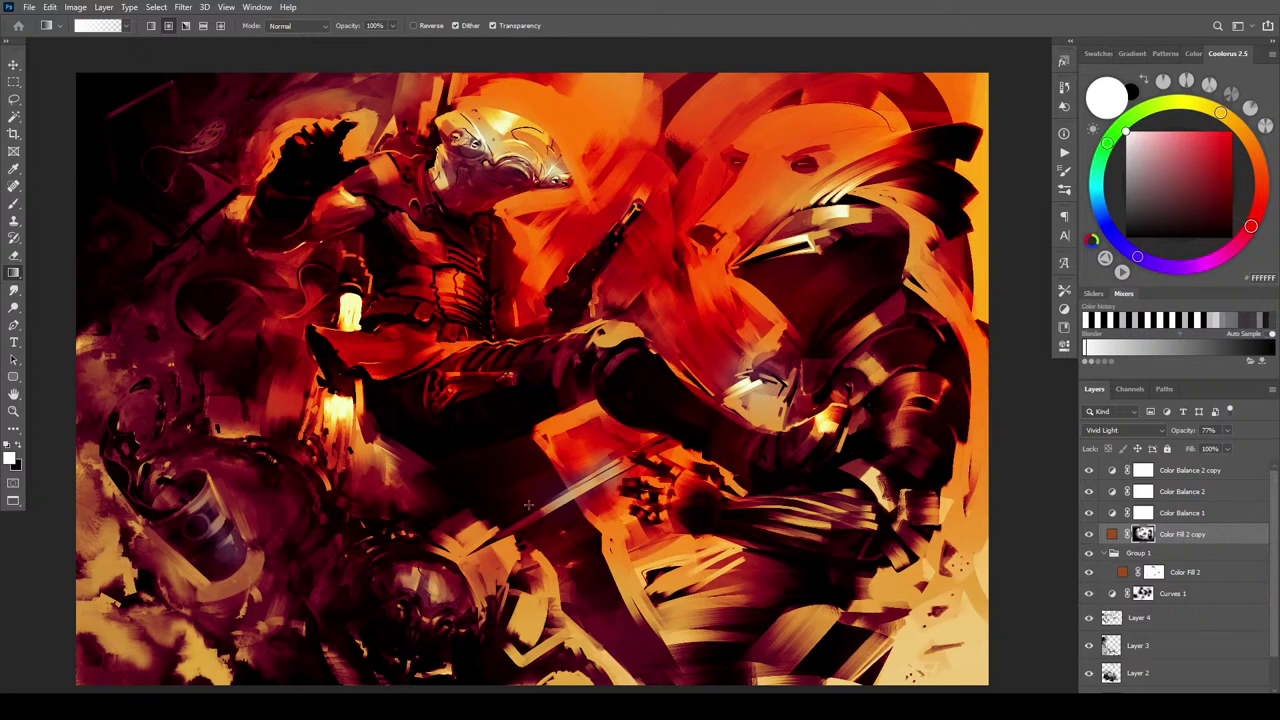
pyautogui.moveTo(542, 514); pyautogui.dragTo(484, 553)
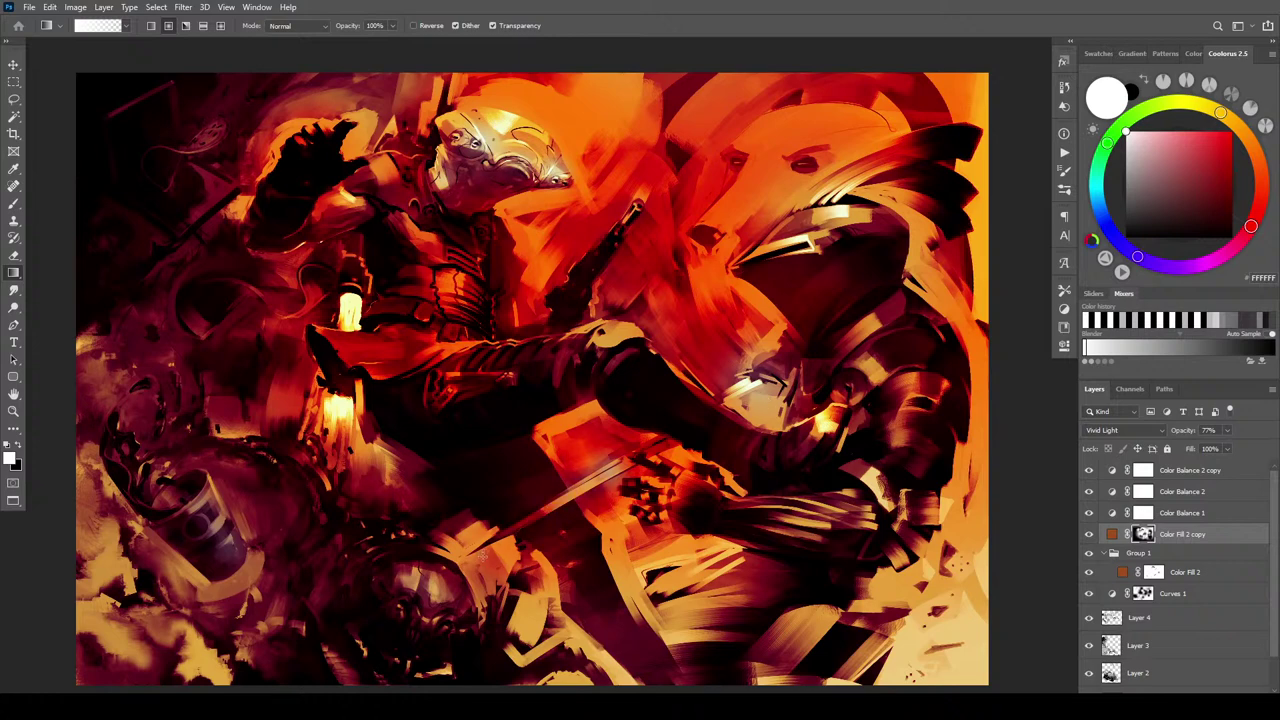
# Reveal the orange over the cup with white radial gradients on the mask, and compare the painting with and without Color Fill 2 copy
pyautogui.press('x')
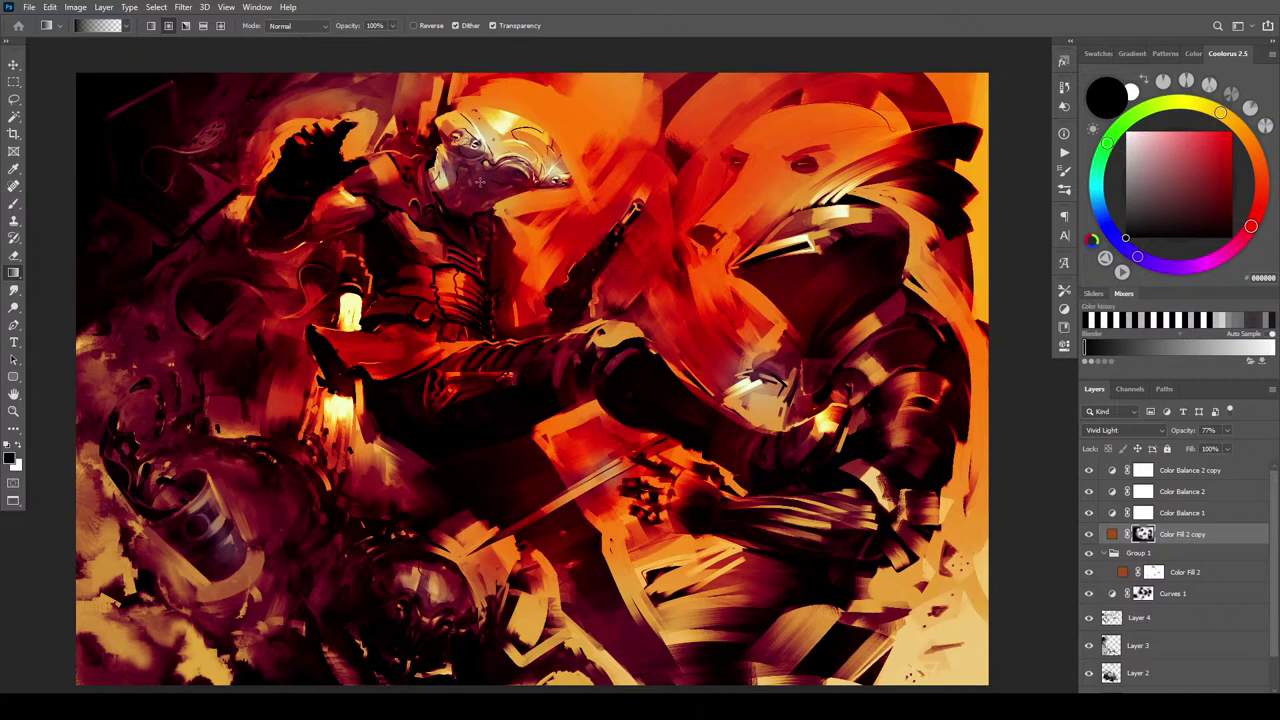
pyautogui.press('x')
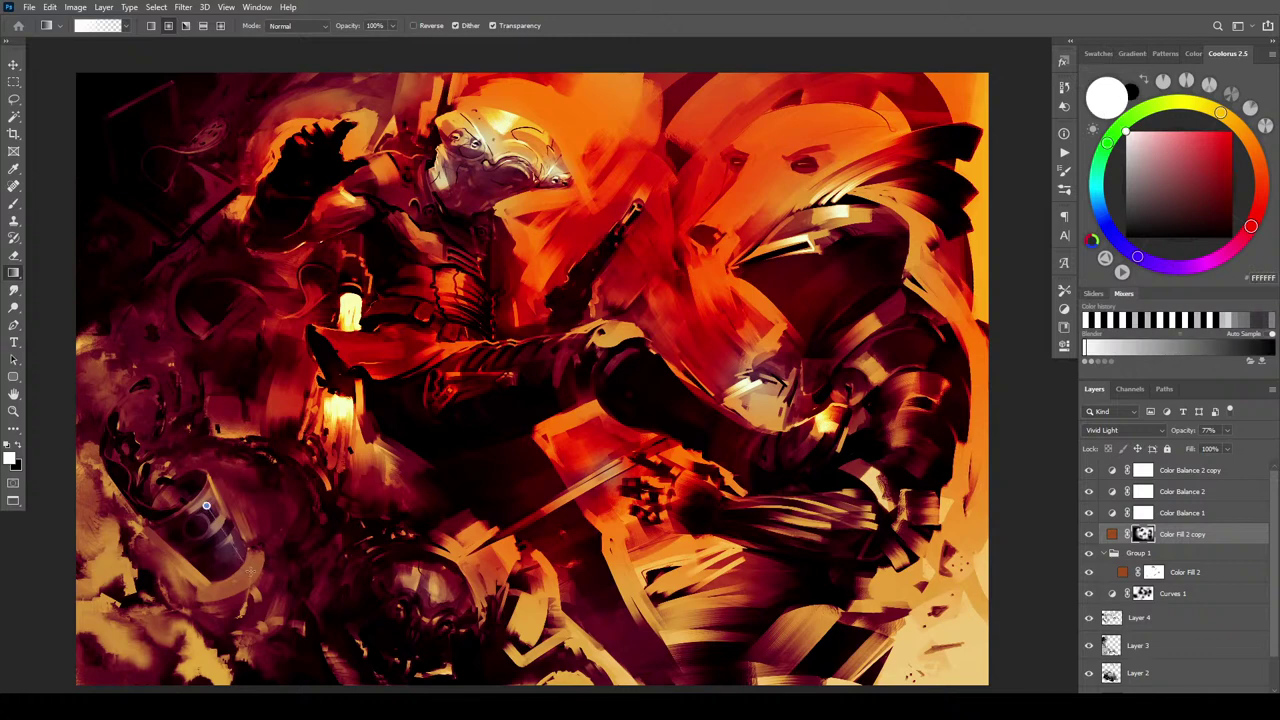
pyautogui.moveTo(234, 551); pyautogui.dragTo(265, 588)
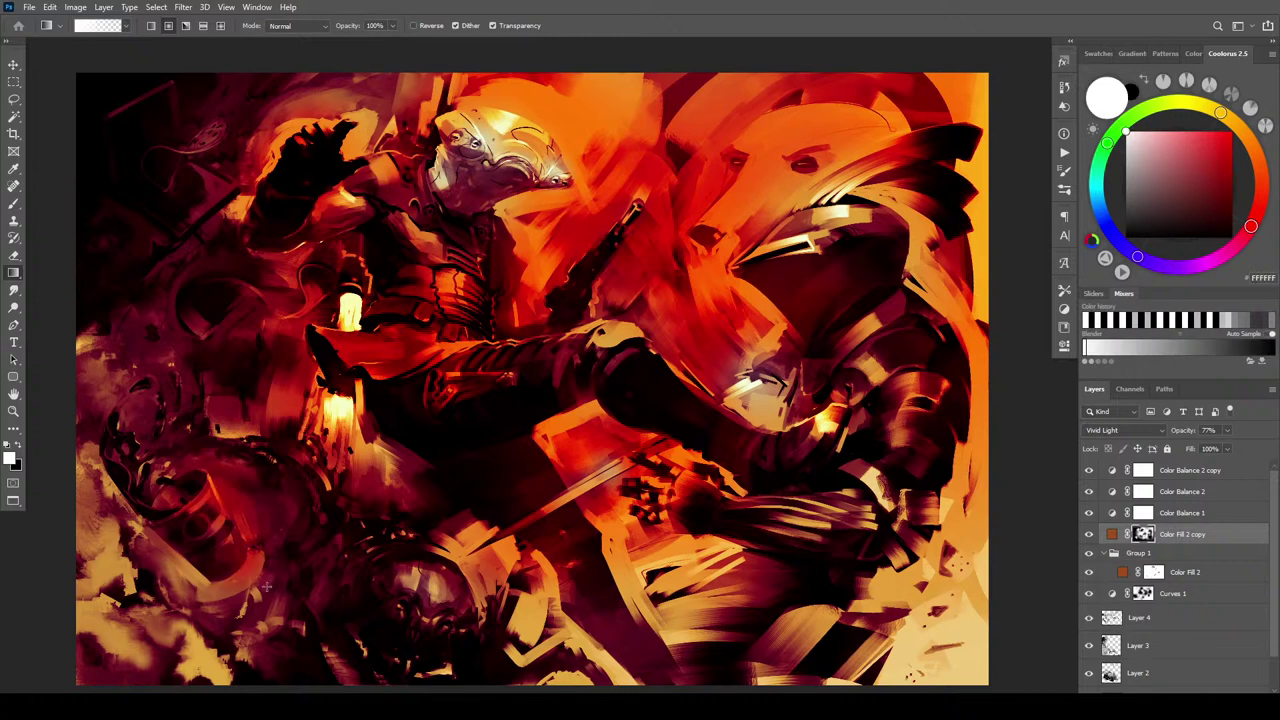
pyautogui.hotkey('ctrl', 'z')
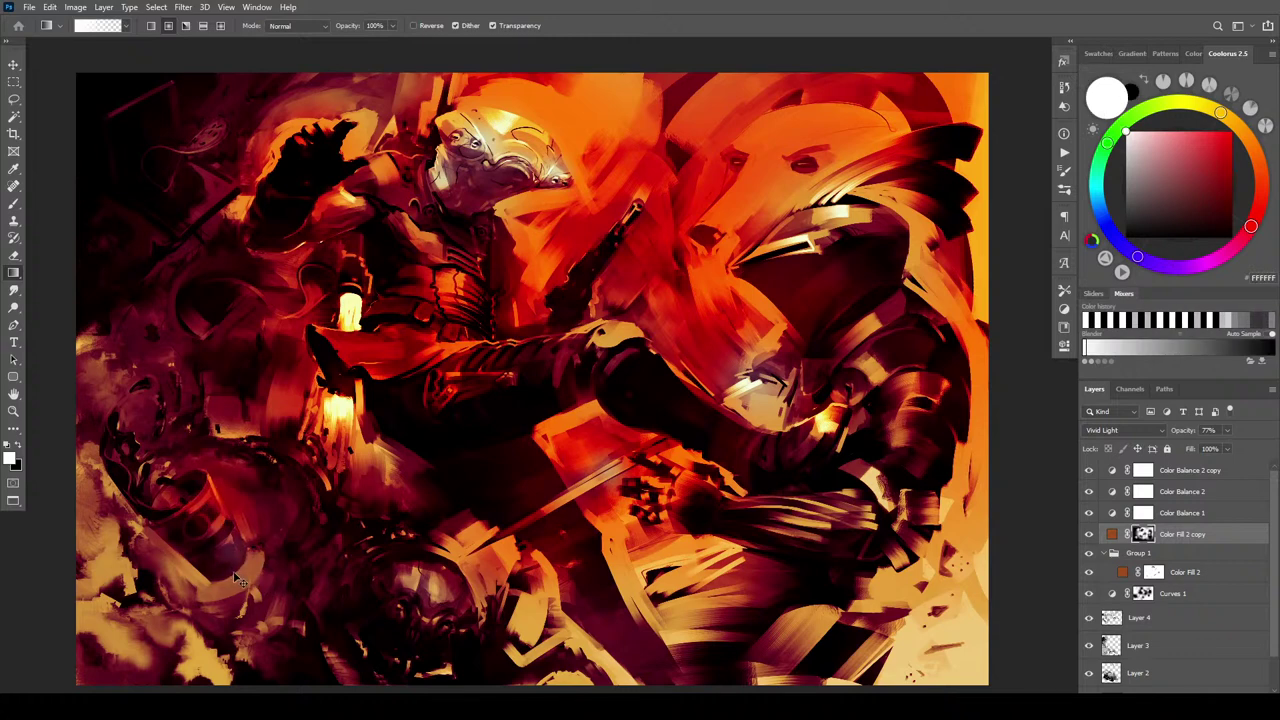
pyautogui.press('x')
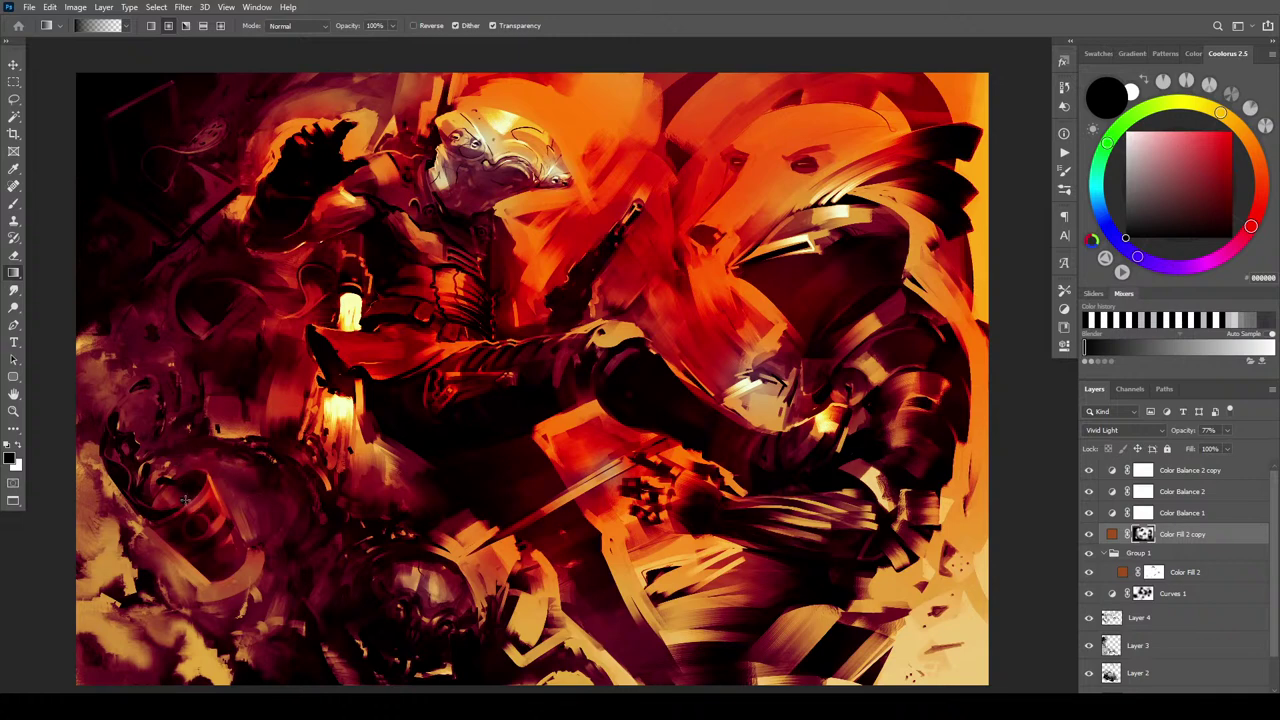
pyautogui.press('x')
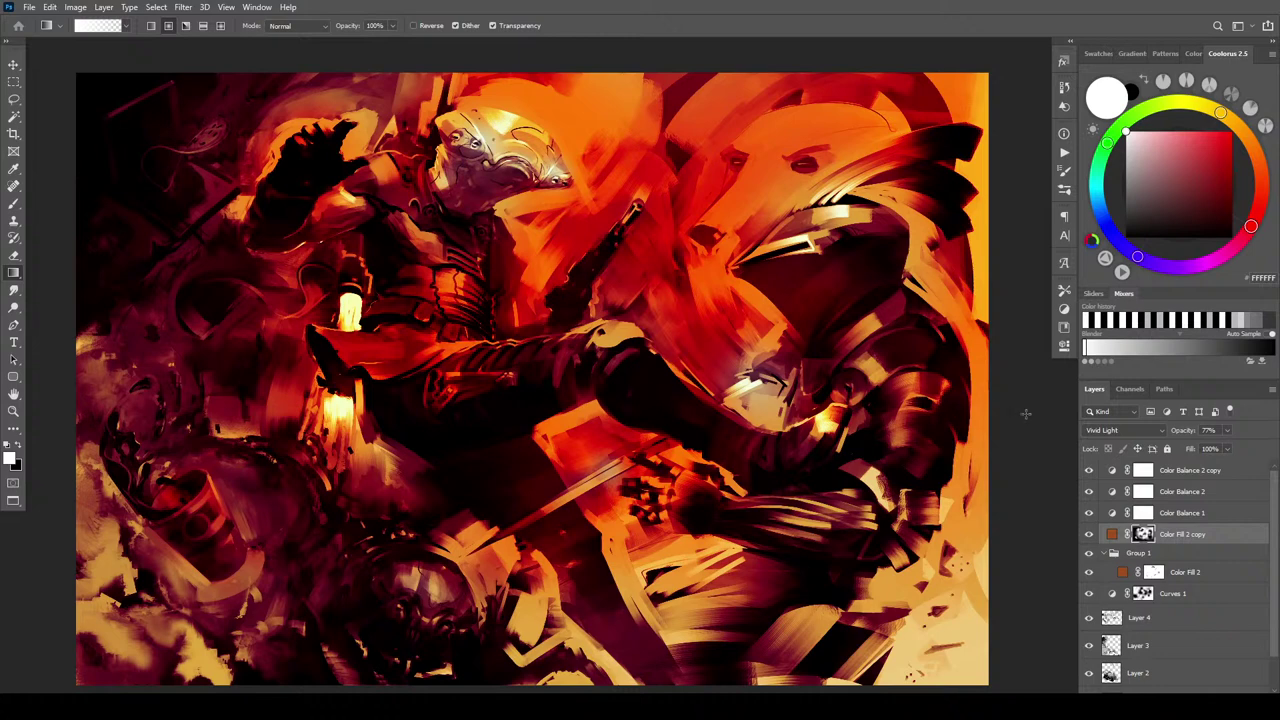
pyautogui.click(1089, 535)
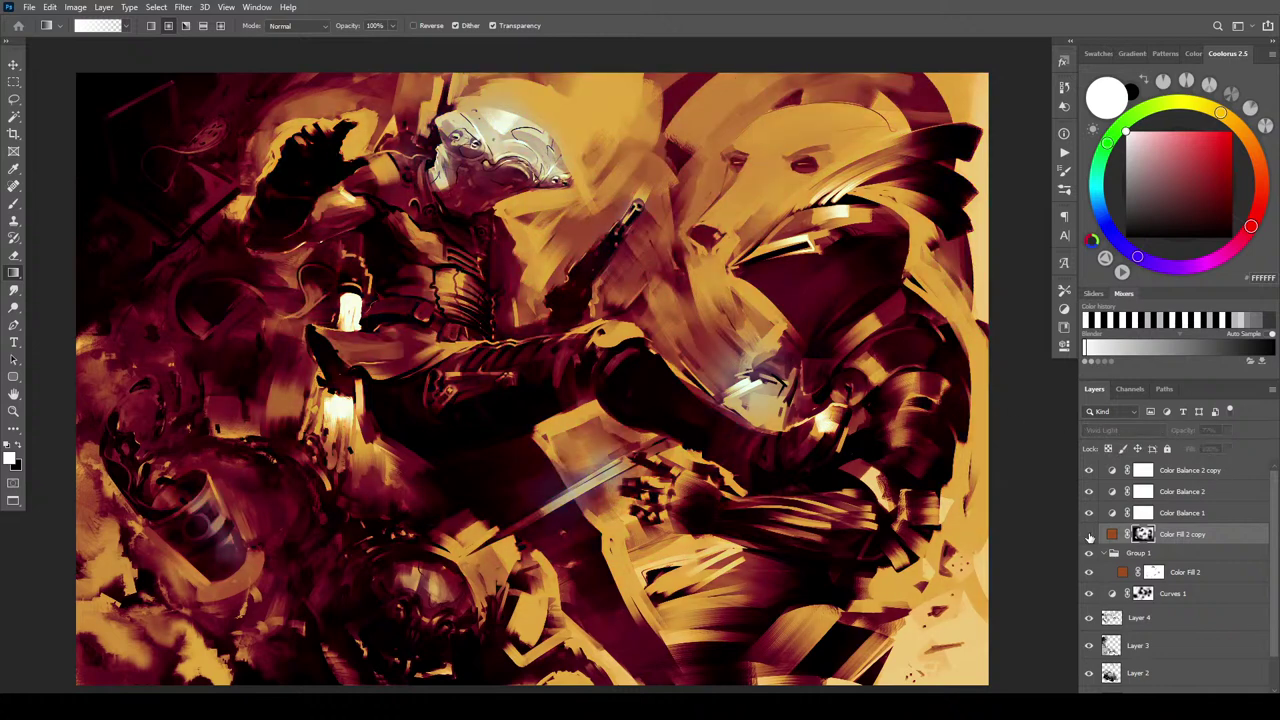
pyautogui.click(1089, 535)
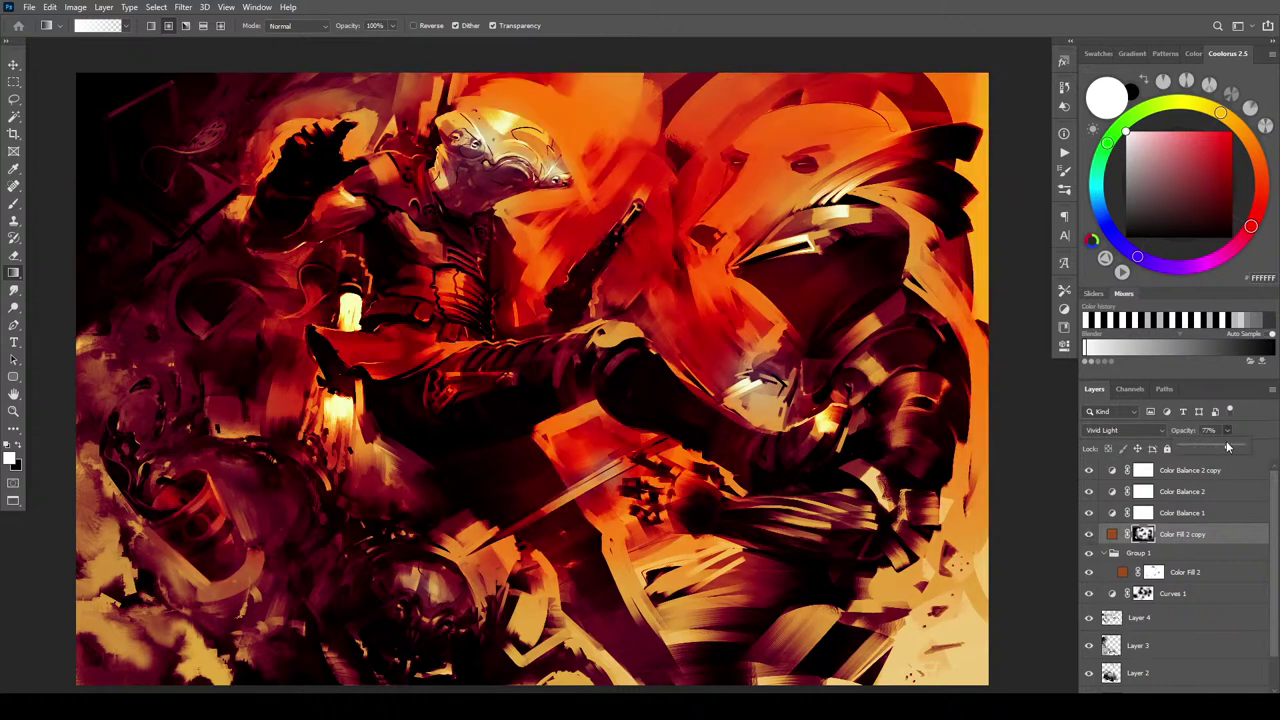
# Set the opacity of the Color Fill 2 copy layer to 58% and select the Color Balance 2 copy layer
pyautogui.moveTo(1221, 444); pyautogui.dragTo(1240, 450)
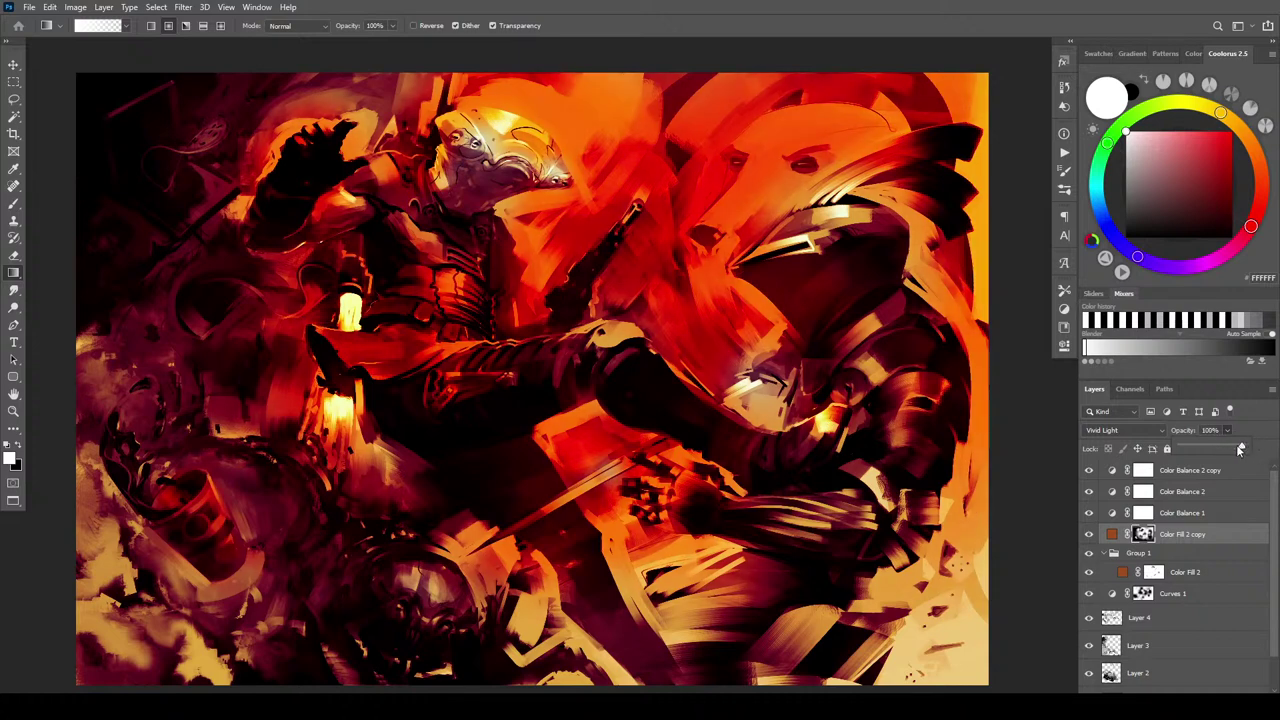
pyautogui.click(1223, 446)
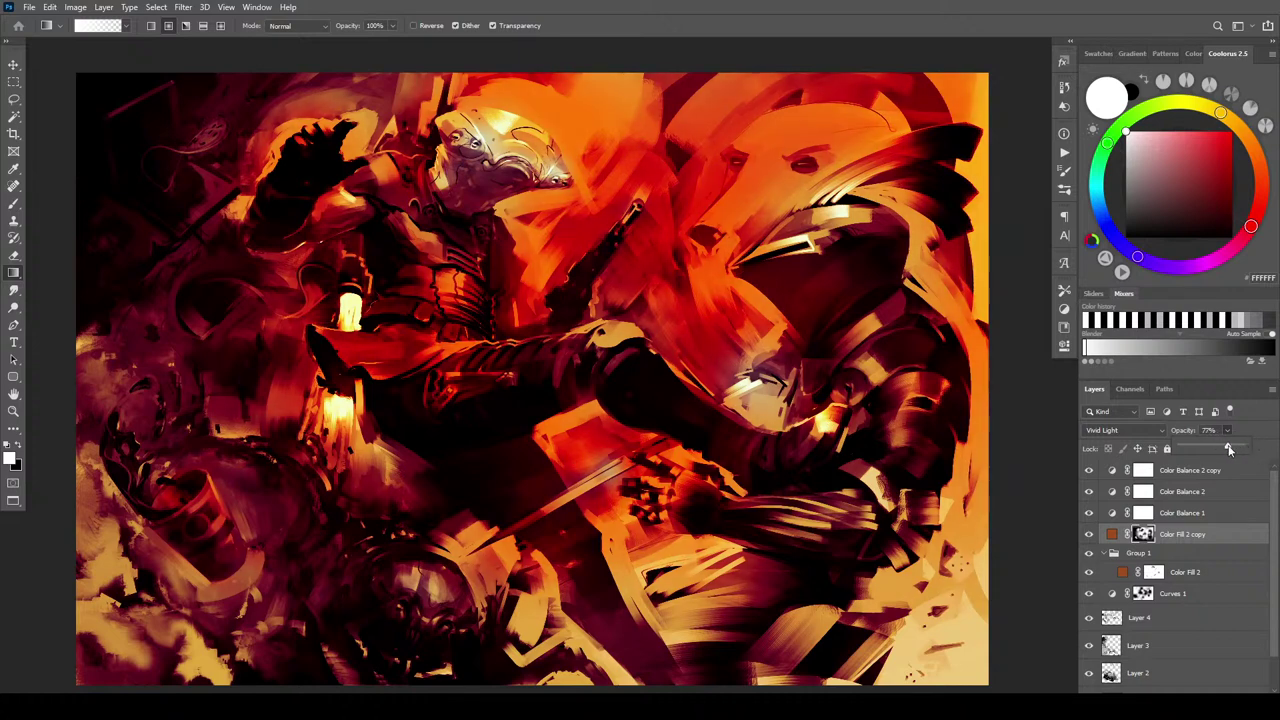
pyautogui.moveTo(1226, 451); pyautogui.dragTo(1223, 451)
pyautogui.moveTo(1225, 450); pyautogui.dragTo(1218, 449)
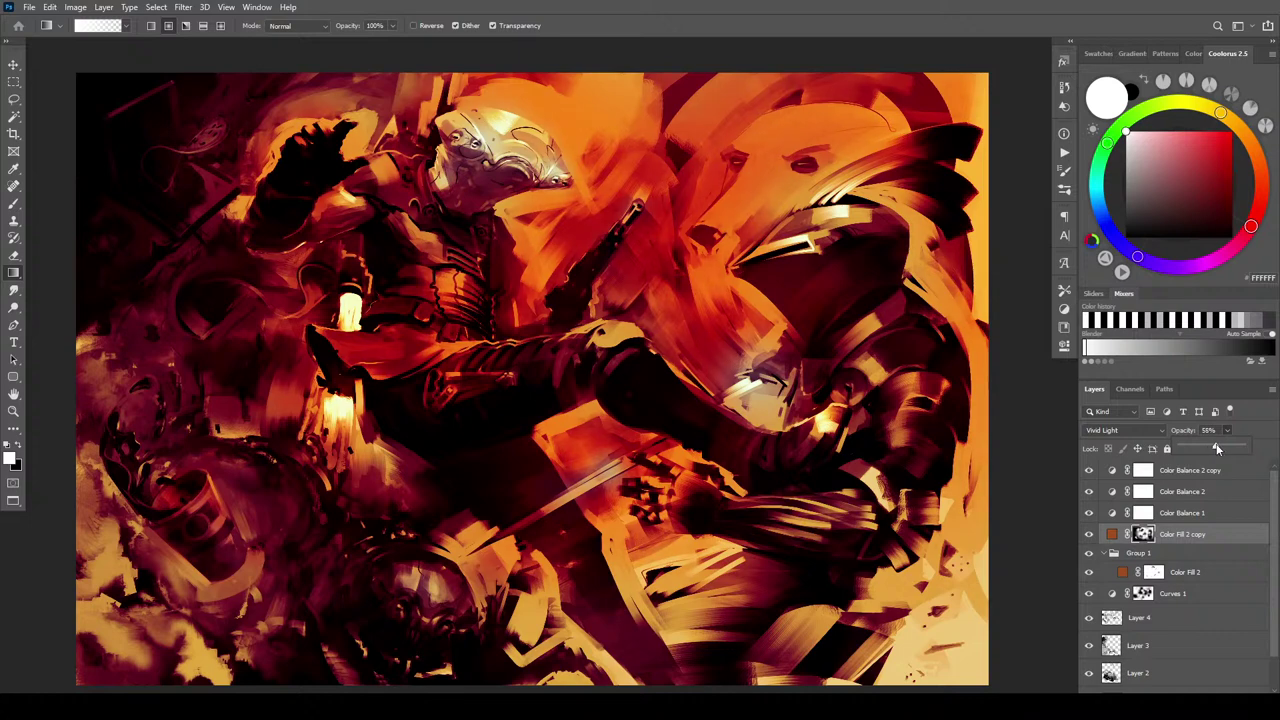
pyautogui.click(1200, 470)
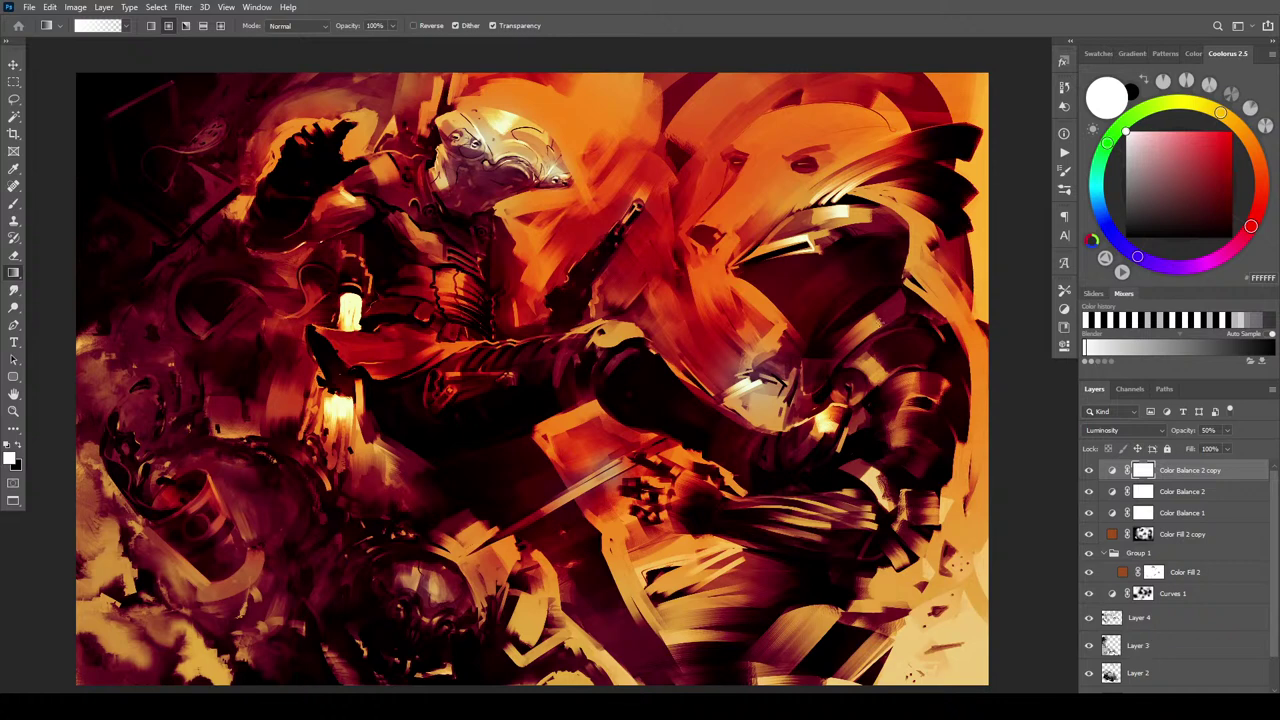
# Examine the overall colours of the painting in full-screen view, both enlarged and as a whole
pyautogui.press('f')
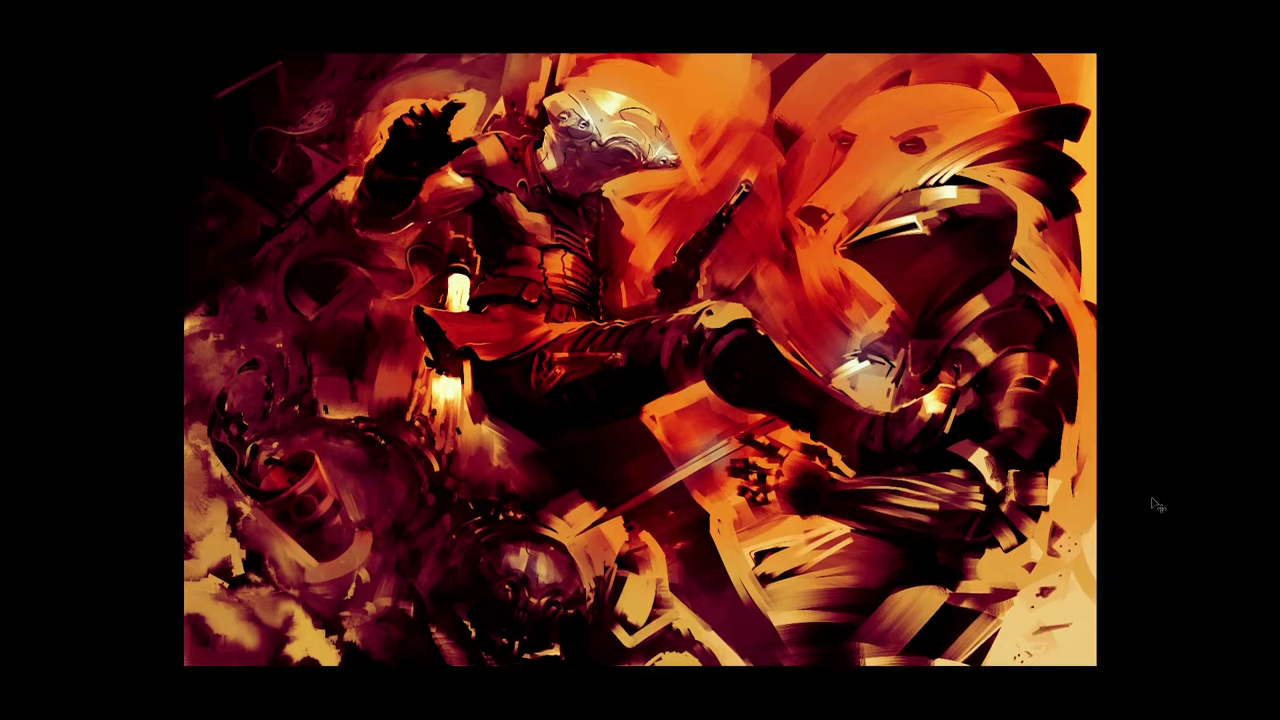
pyautogui.hotkey('ctrl', '+')
pyautogui.hotkey('ctrl', '+')
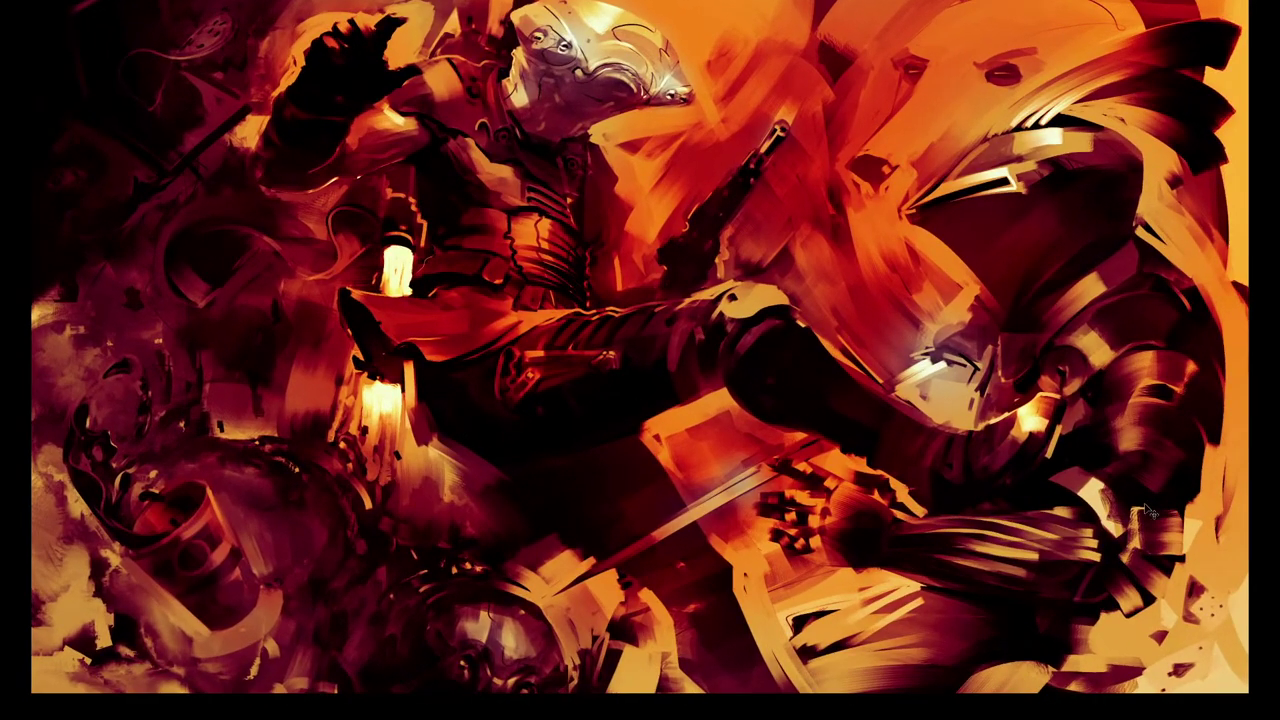
pyautogui.hotkey('ctrl', '-')
pyautogui.hotkey('ctrl', '-')
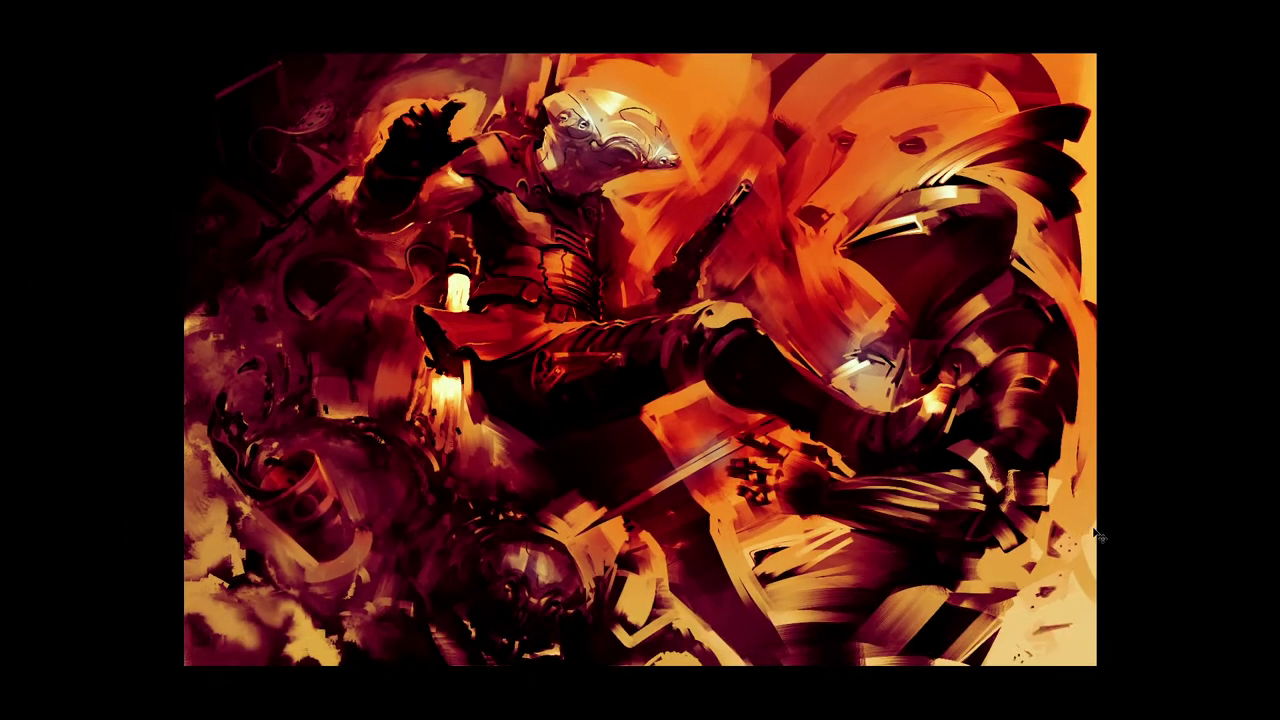
pyautogui.hotkey('ctrl', '+')
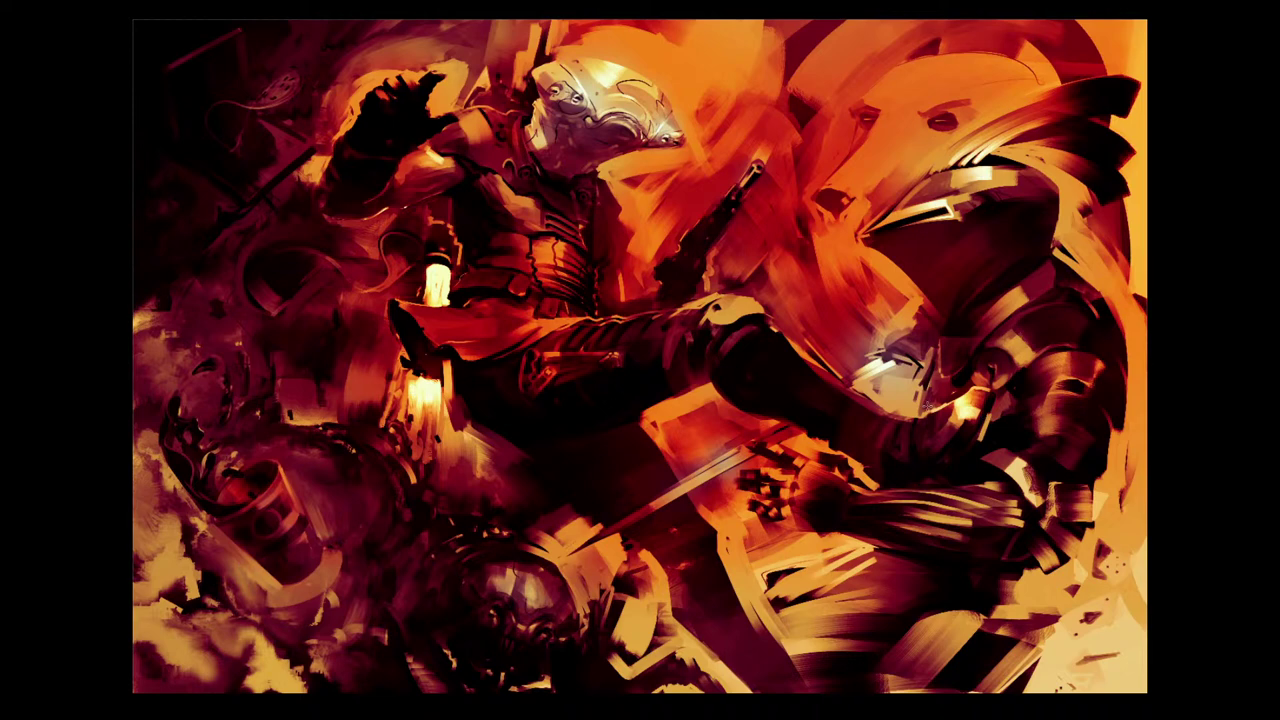
pyautogui.moveTo(934, 392); pyautogui.dragTo(922, 381)
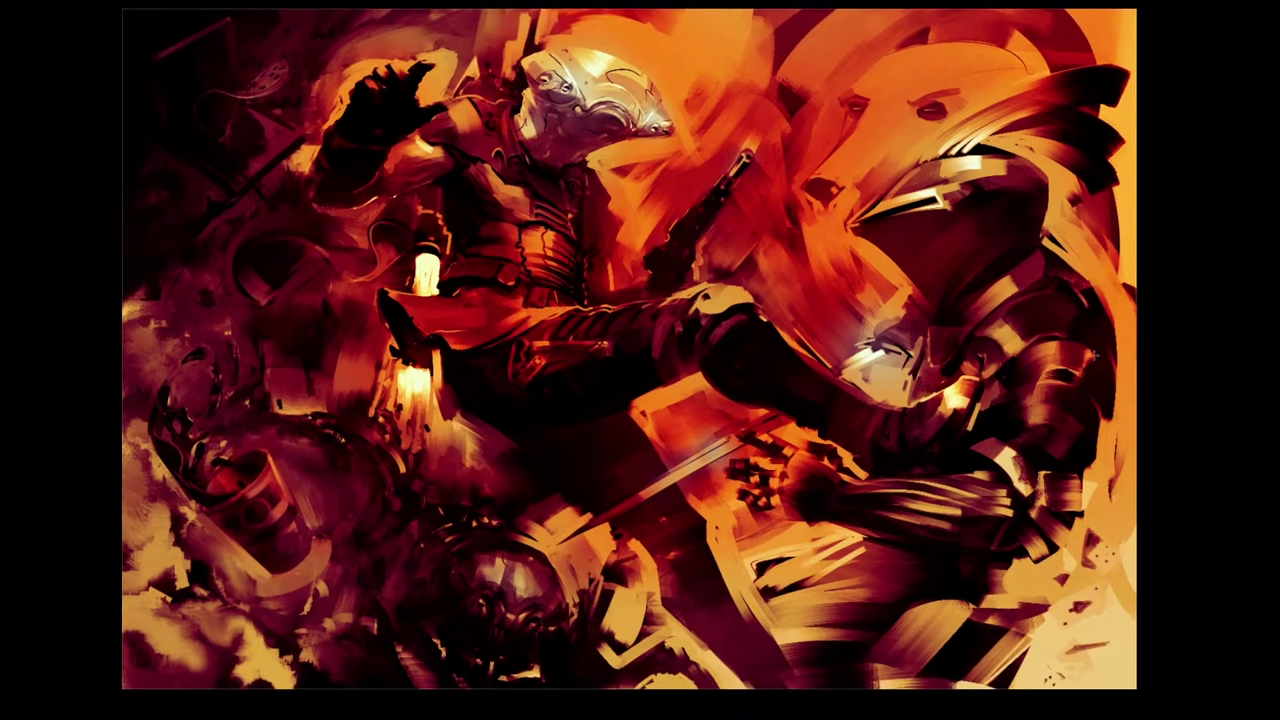